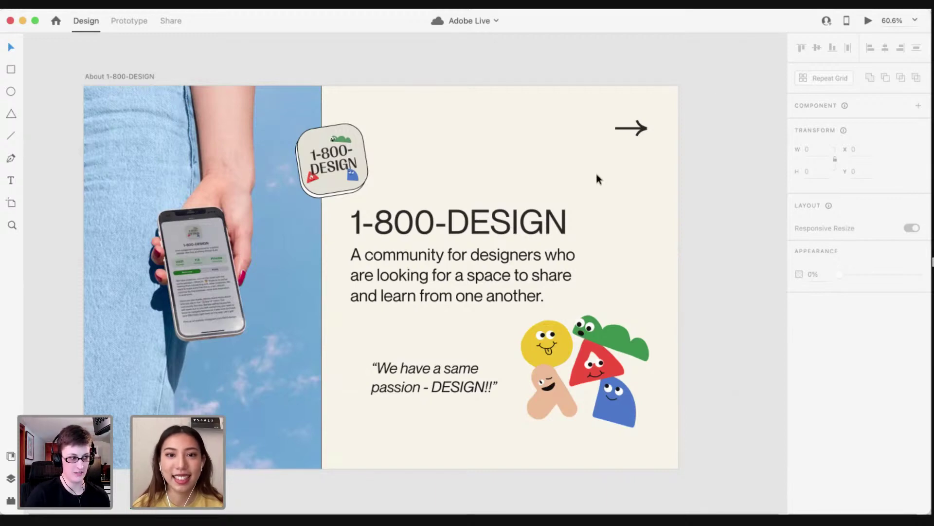
Focus Adobe XD and zoom out to see every 1800Design artboard
scroll(596, 173, "up", 3)
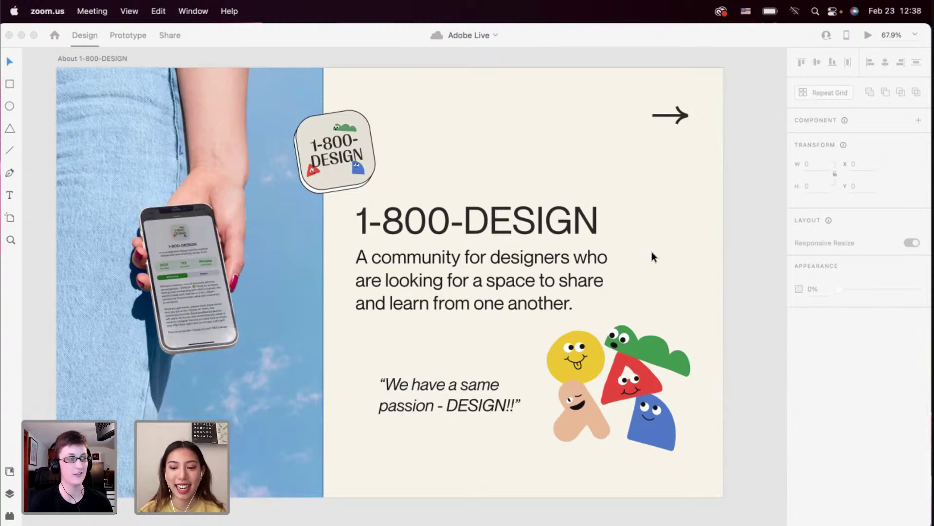
left_click(652, 253)
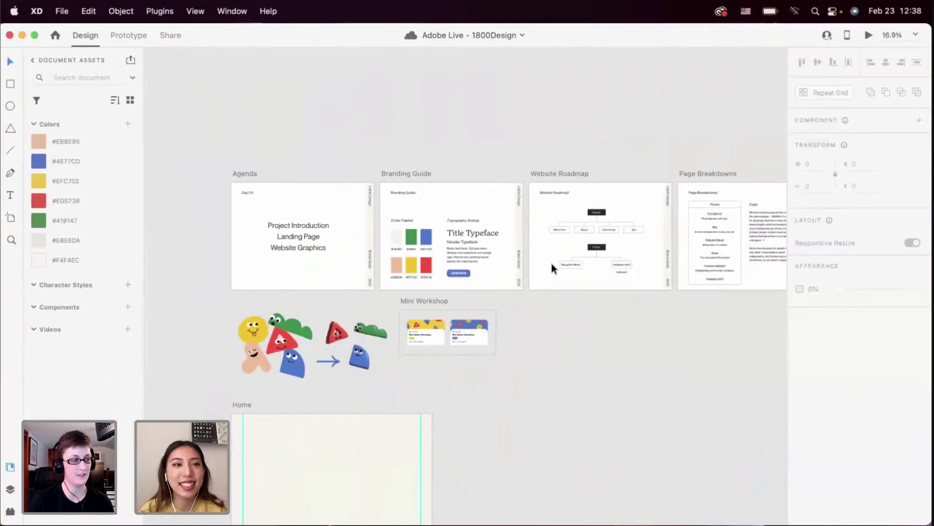
Zoom in to read the Agenda artboard's three topics, then pan right toward the Branding Guide
scroll(551, 264, "down", 3)
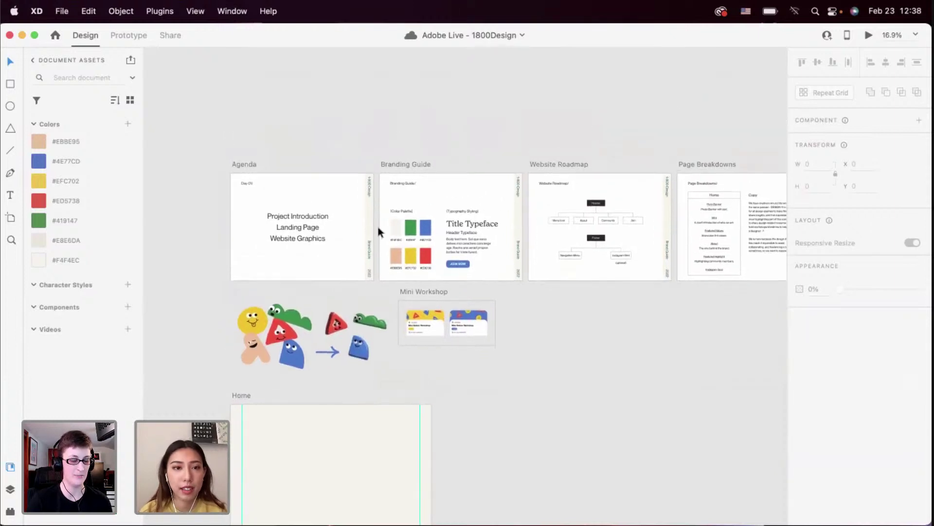
scroll(376, 224, "up", 3)
scroll(376, 223, "left", 2)
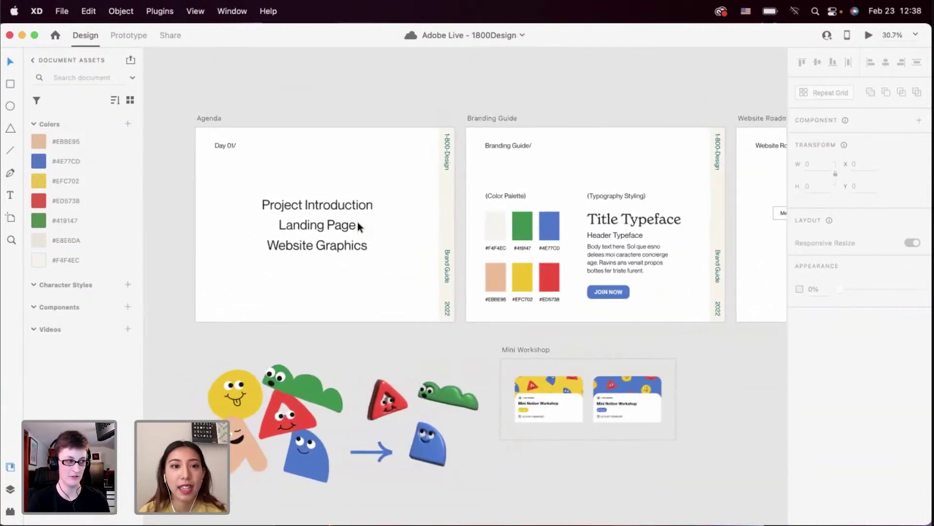
scroll(359, 225, "up", 3)
scroll(359, 226, "up", 2)
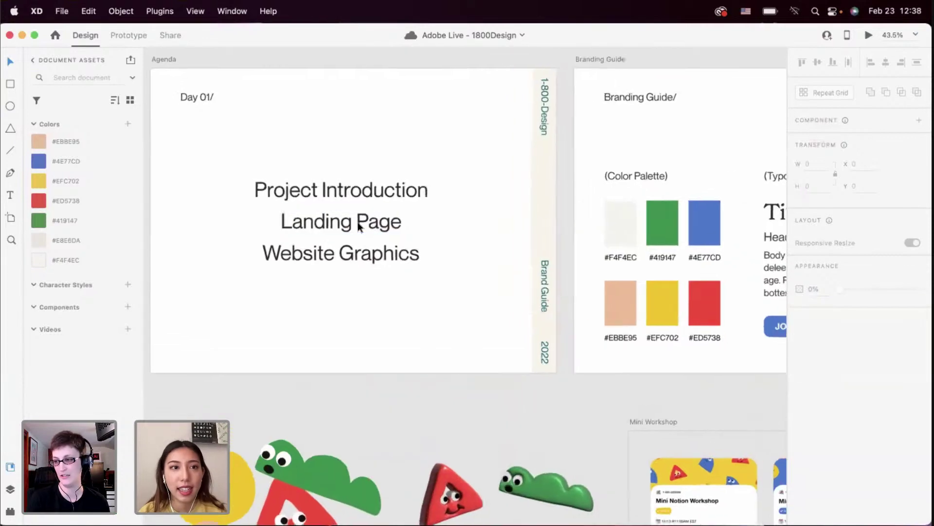
scroll(359, 226, "down", 1)
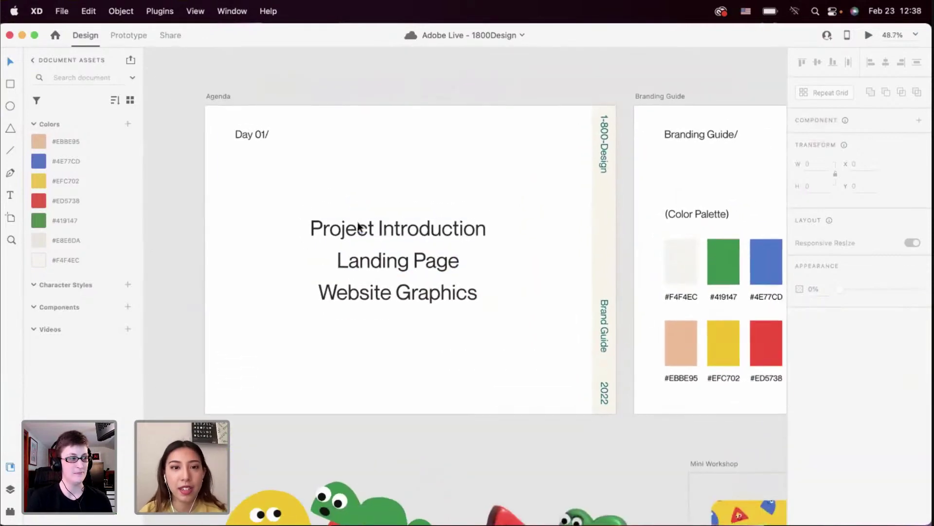
scroll(358, 228, "up", 2)
scroll(358, 228, "down", 1)
scroll(358, 227, "down", 2)
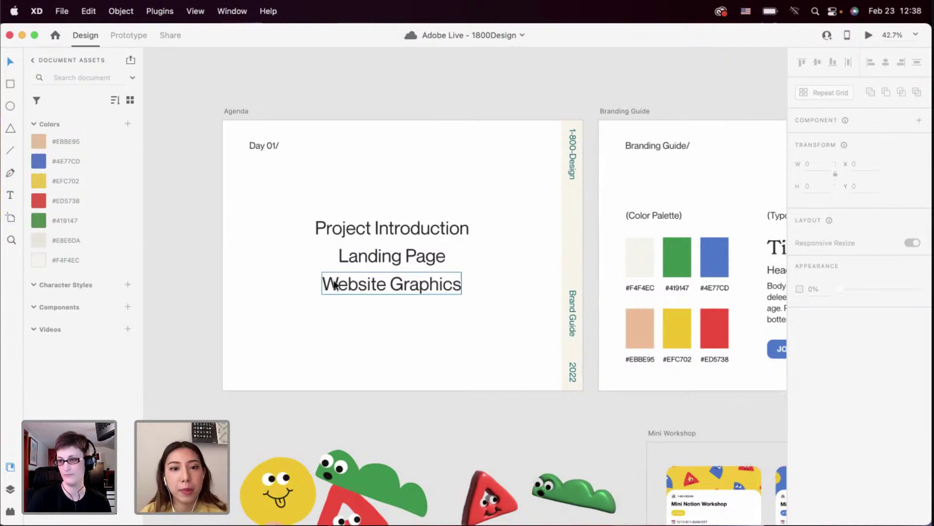
scroll(334, 284, "right", 10)
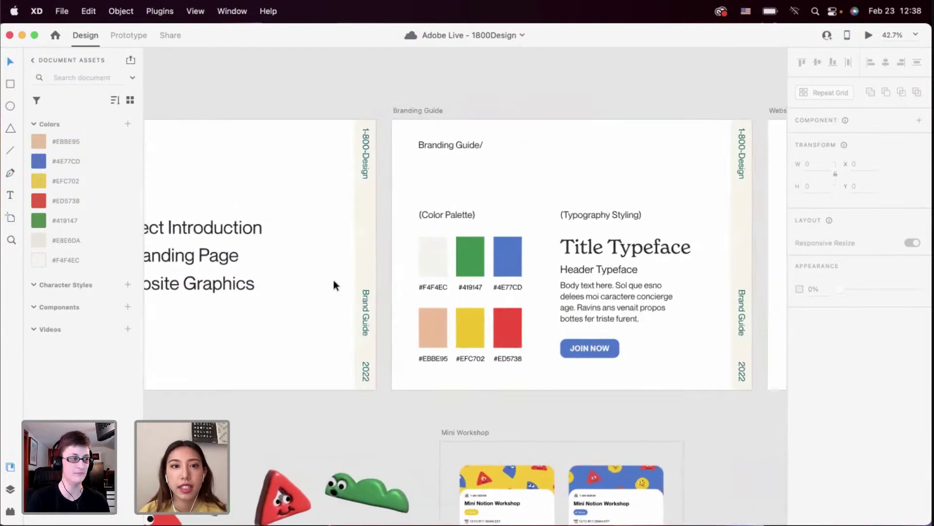
Zoom into the Branding Guide palette and typefaces, then pan right to centre the Website Roadmap
scroll(377, 277, "up", 3)
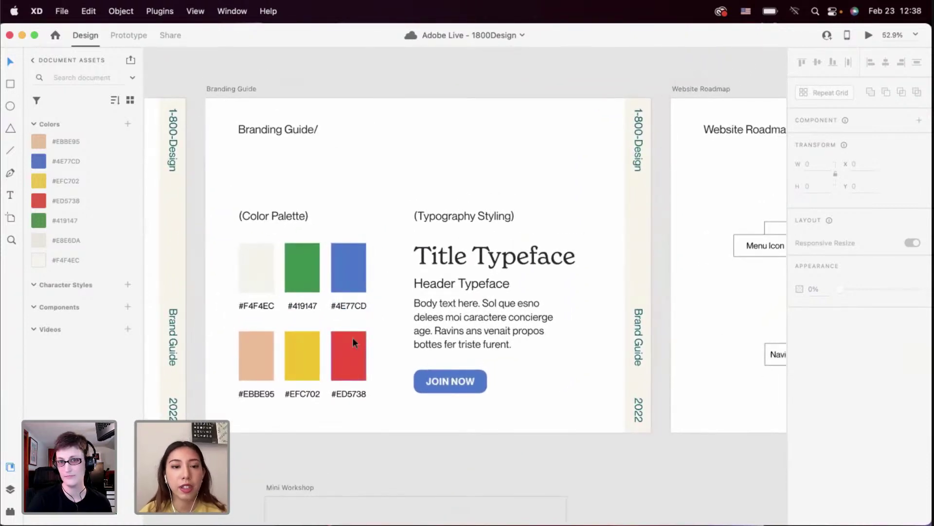
scroll(353, 337, "right", 2)
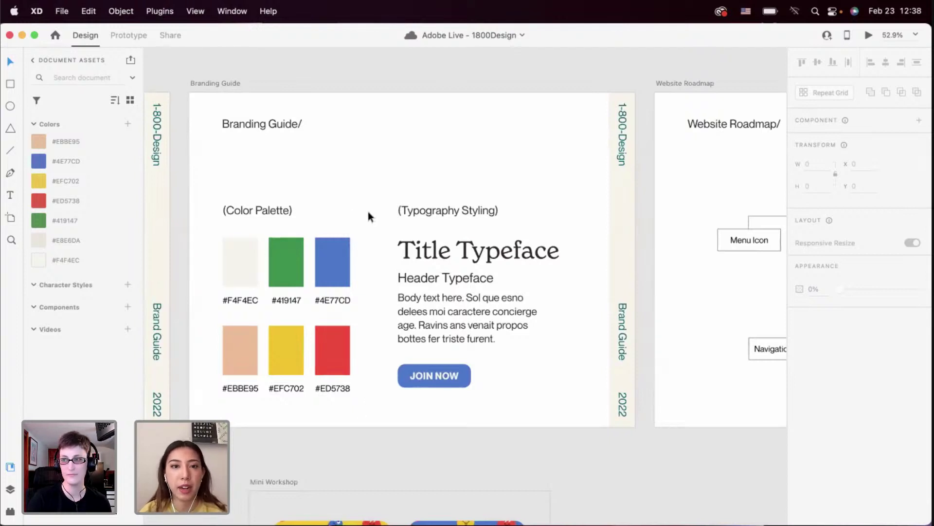
scroll(368, 211, "right", 2)
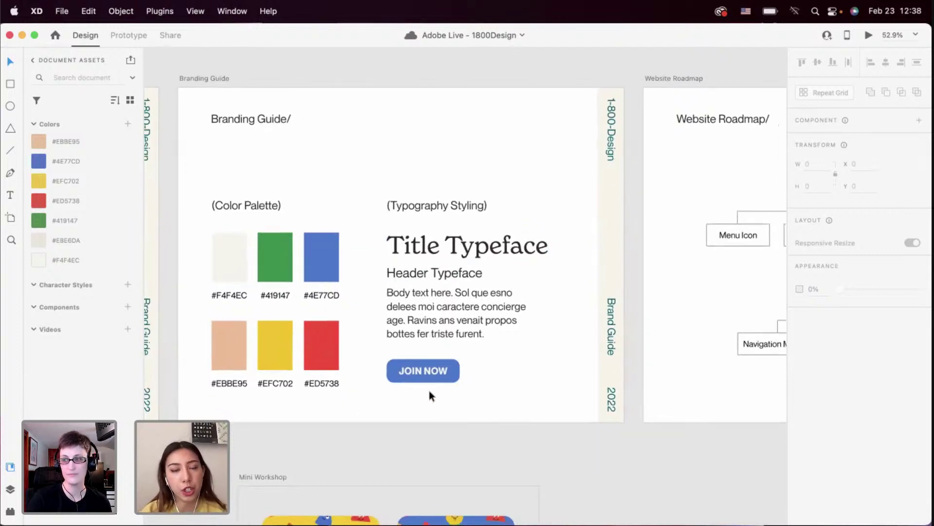
scroll(508, 404, "right", 6)
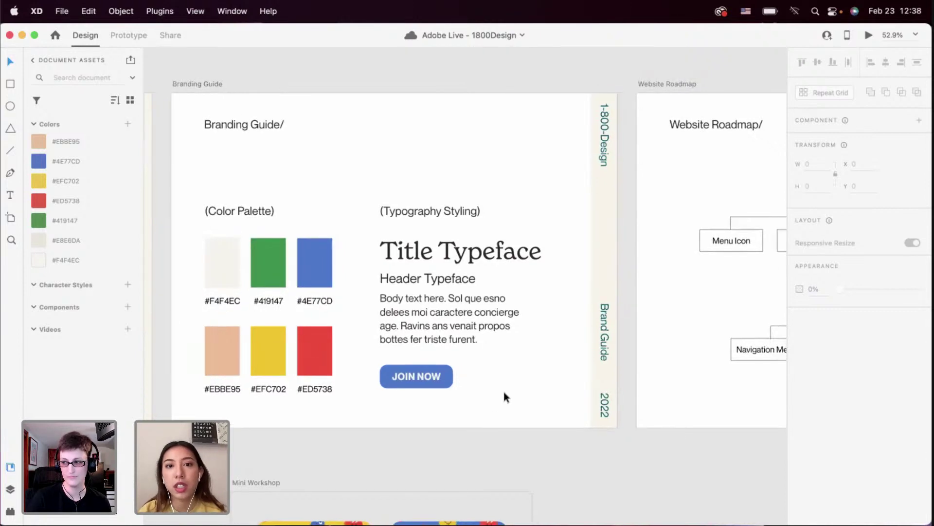
scroll(505, 397, "right", 3)
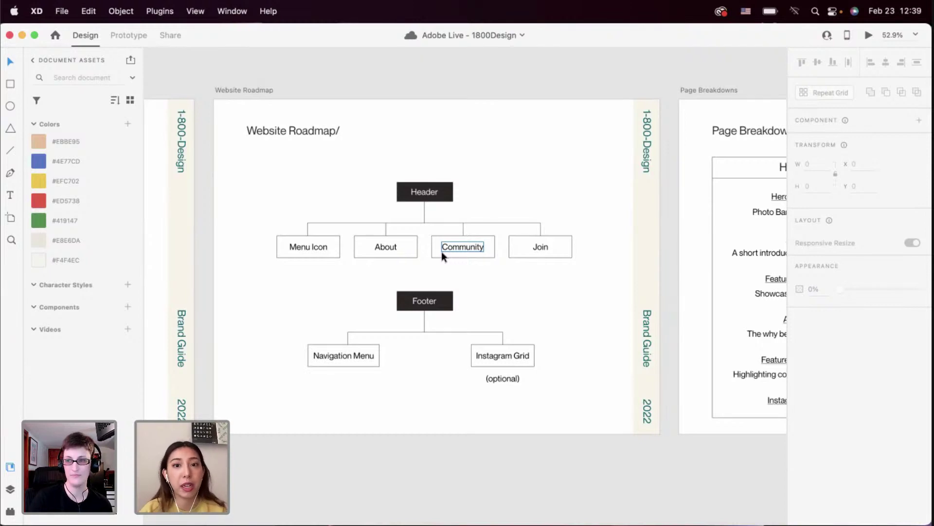
Zoom in on the roadmap's Footer branch and deselect the Footer block
scroll(442, 251, "down", 3)
scroll(399, 264, "up", 3)
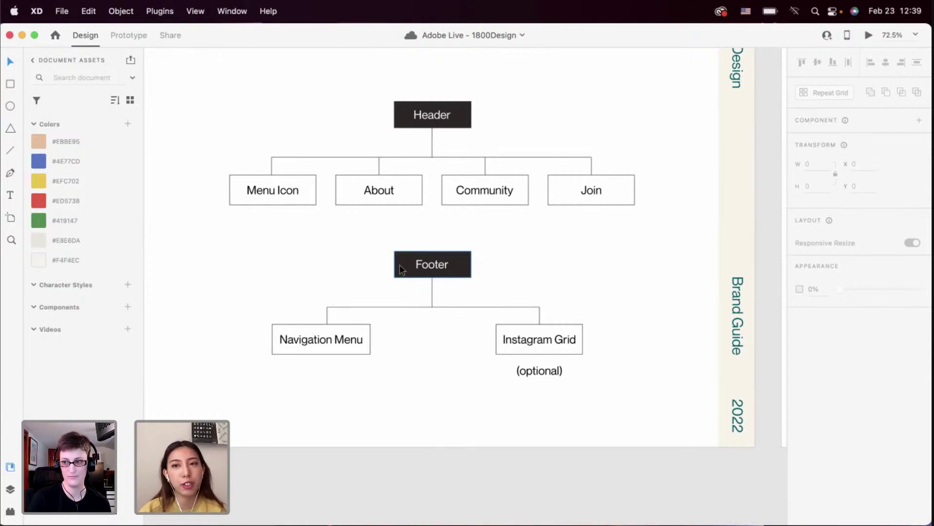
left_click(402, 326)
scroll(402, 326, "down", 5)
scroll(402, 326, "up", 3)
Pan right to the Page Breakdowns artboard with its Home section list
scroll(402, 326, "right", 5)
scroll(402, 326, "right", 5)
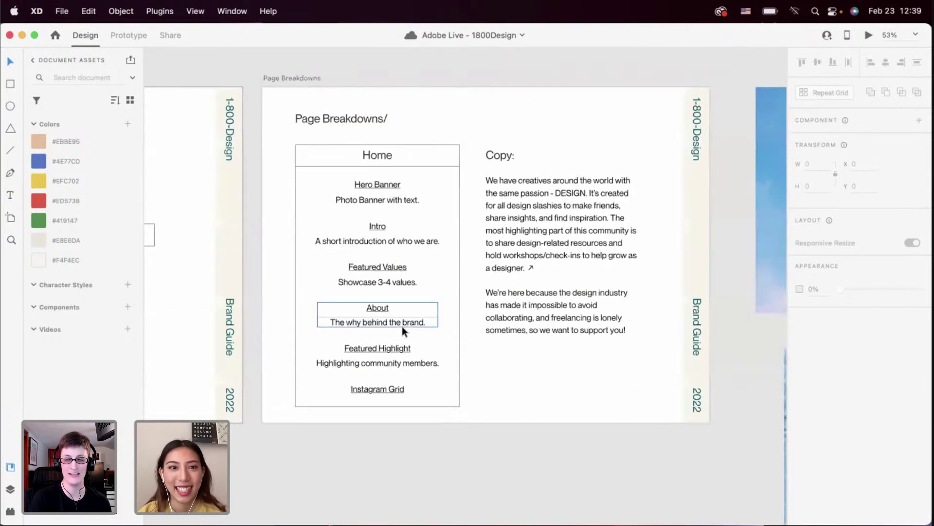
scroll(402, 326, "up", 3)
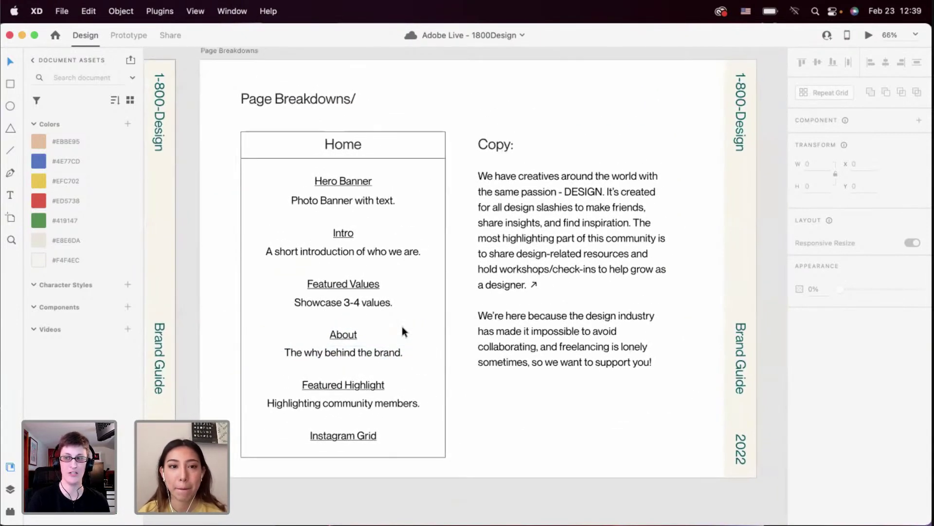
scroll(401, 326, "left", 5)
scroll(402, 326, "down", 2)
scroll(402, 326, "left", 5)
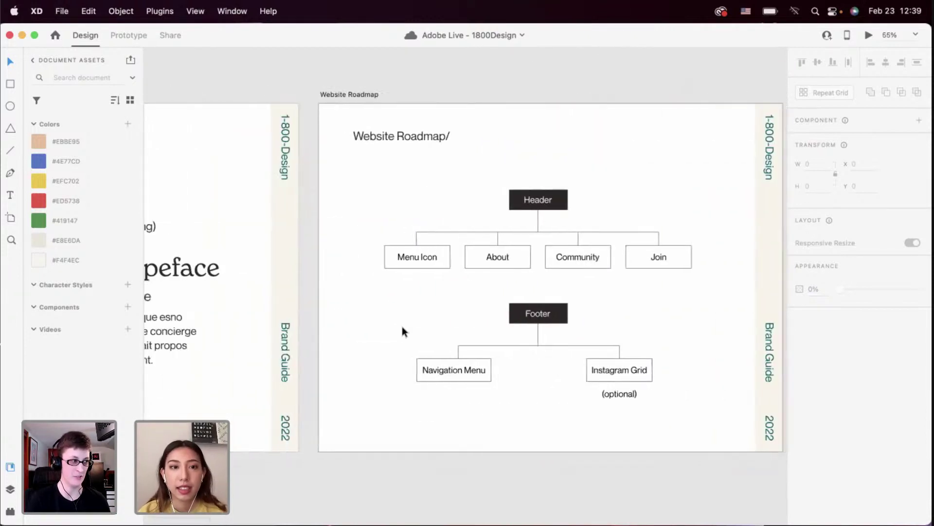
scroll(402, 326, "right", 2)
scroll(402, 331, "right", 2)
scroll(402, 331, "up", 1)
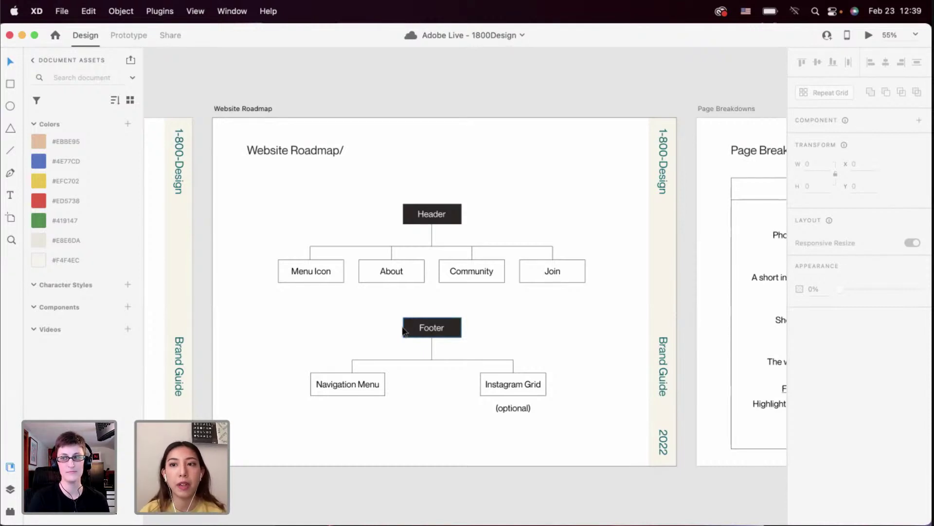
scroll(403, 331, "right", 10)
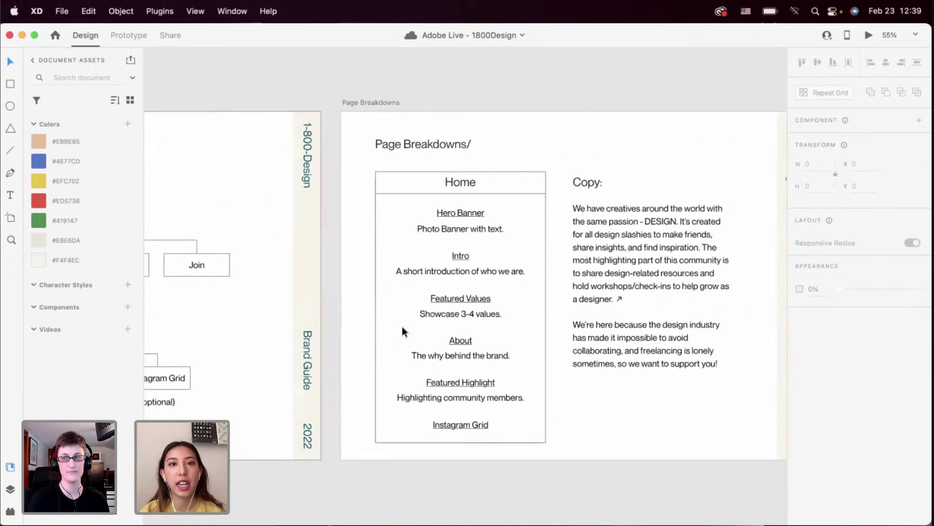
Zoom into Page Breakdowns and read down the Home sections and their copy
scroll(403, 331, "right", 4)
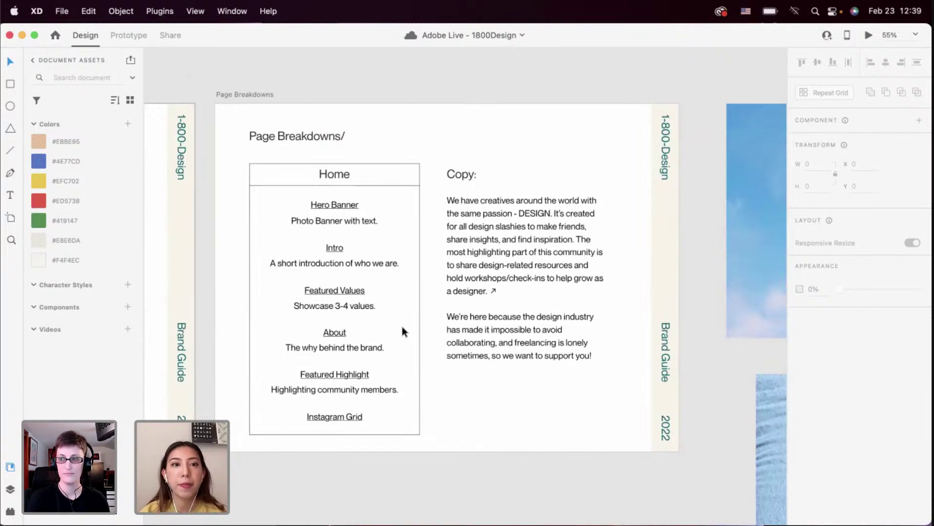
scroll(401, 326, "up", 3)
scroll(390, 266, "up", 2)
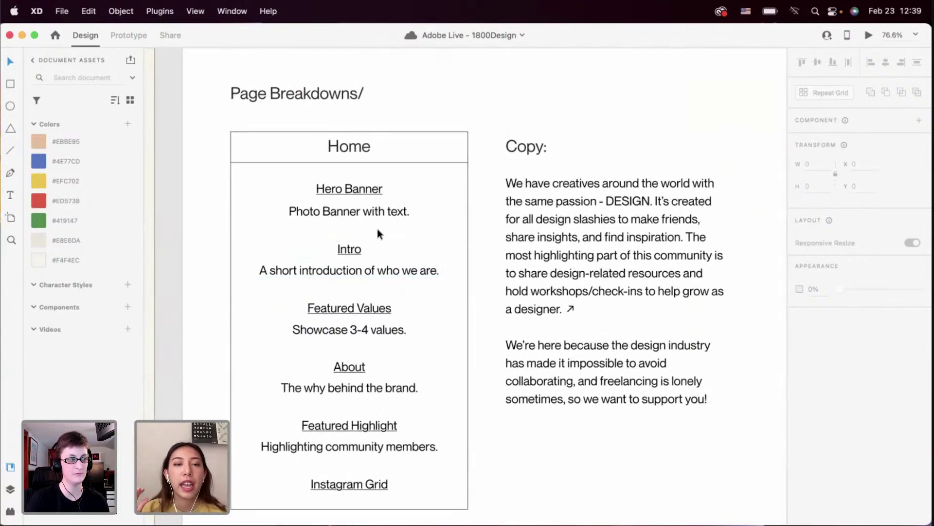
scroll(378, 229, "down", 1)
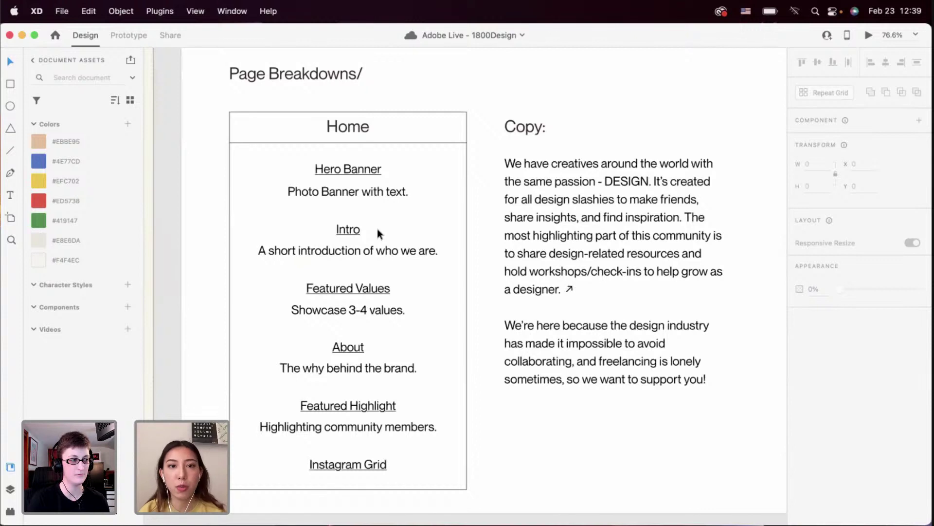
scroll(378, 234, "down", 2)
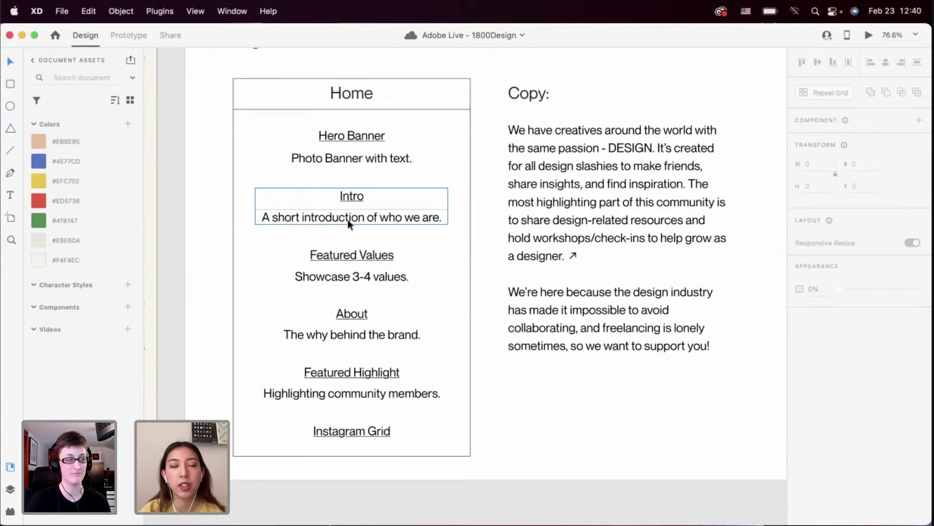
scroll(350, 224, "down", 2)
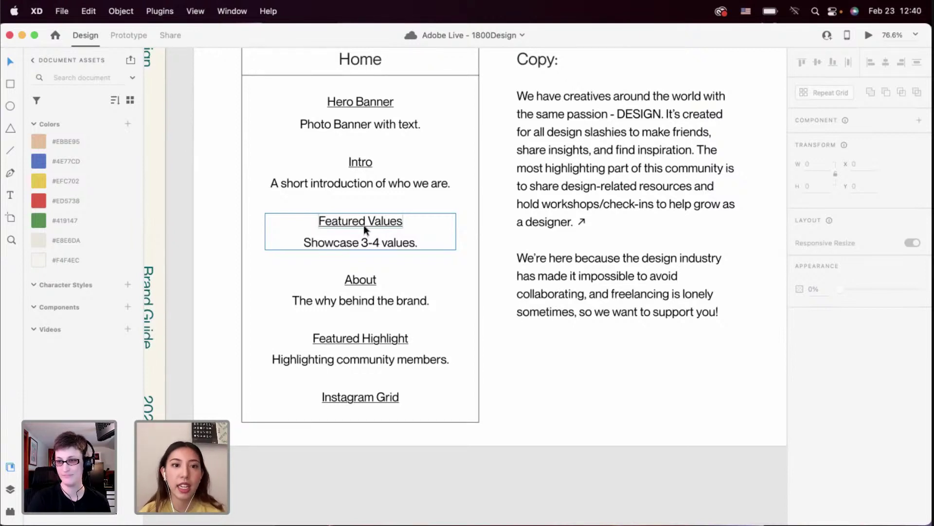
scroll(364, 227, "down", 1)
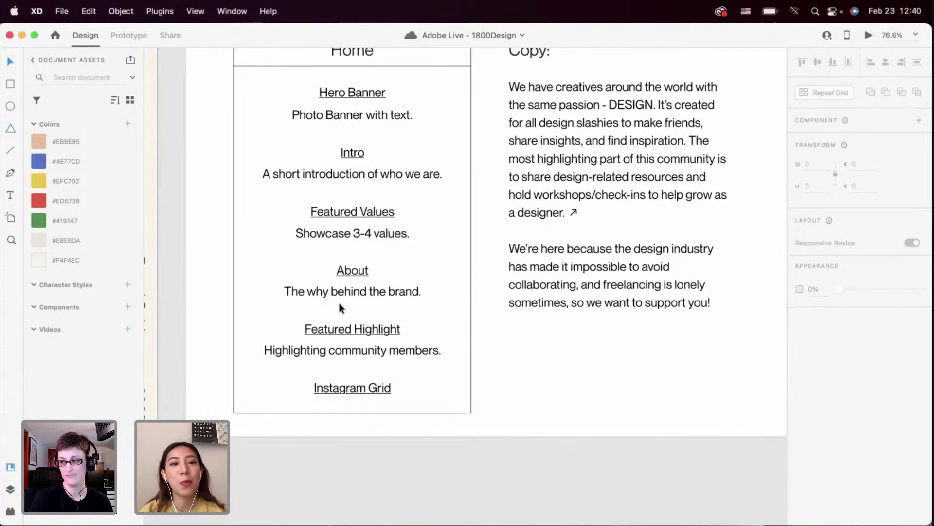
scroll(349, 311, "down", 1)
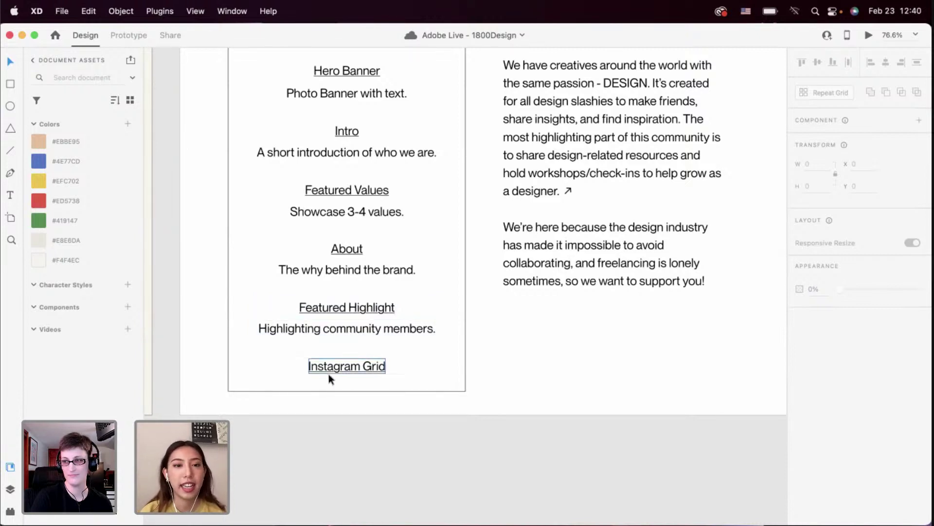
Zoom out to reveal the poster, phone-in-hand and tote bag mockup photos alongside
scroll(347, 375, "up", 2)
scroll(347, 375, "right", 2)
scroll(368, 377, "up", 2)
scroll(368, 376, "right", 2)
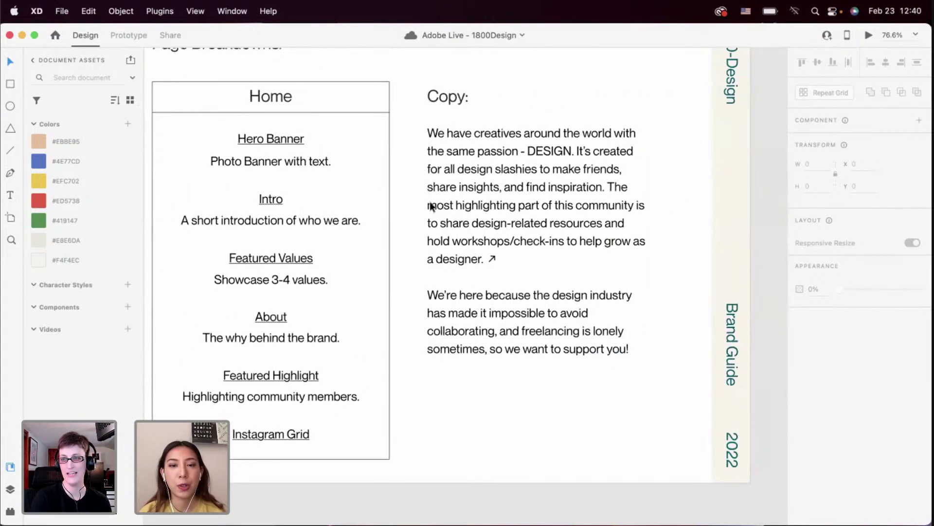
scroll(370, 232, "left", 2)
scroll(370, 231, "up", 1)
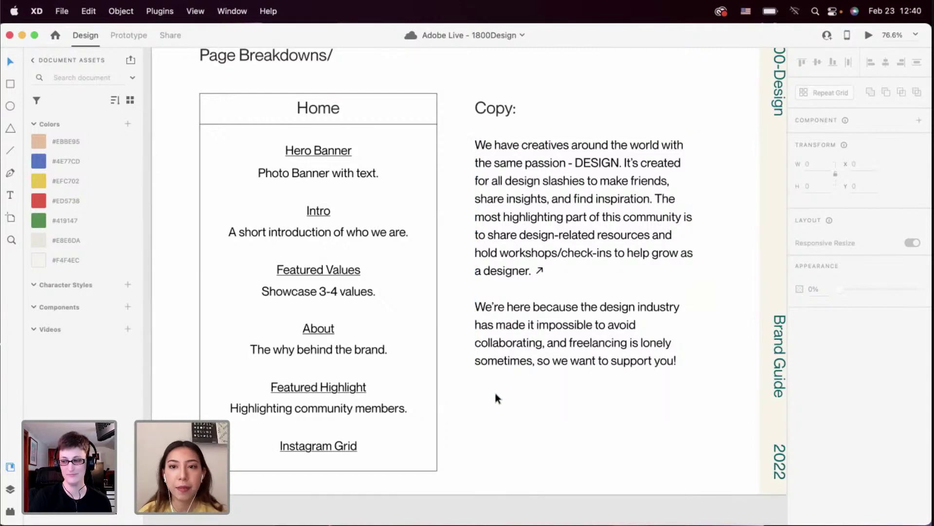
scroll(496, 393, "down", 5)
scroll(496, 392, "right", 5)
scroll(495, 393, "down", 4)
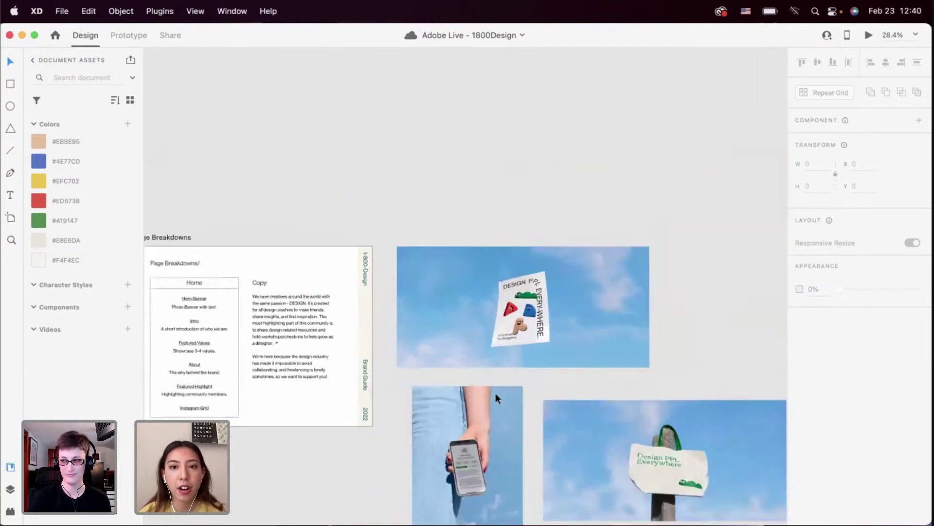
scroll(475, 388, "up", 5)
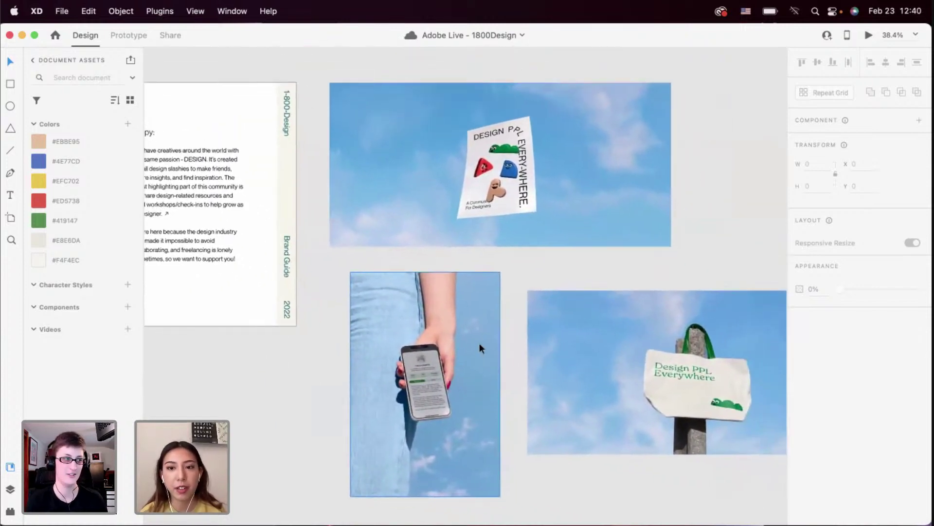
scroll(480, 343, "left", 10)
scroll(480, 342, "left", 5)
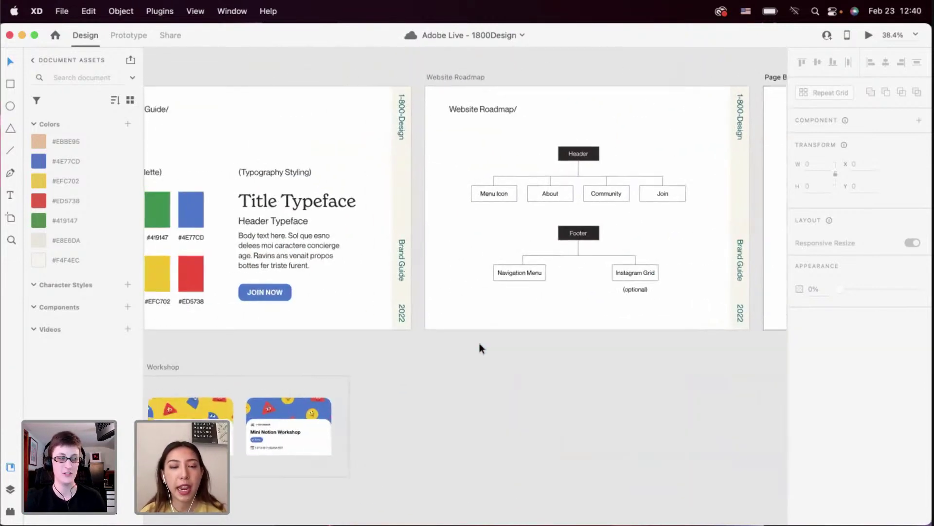
scroll(480, 343, "right", 15)
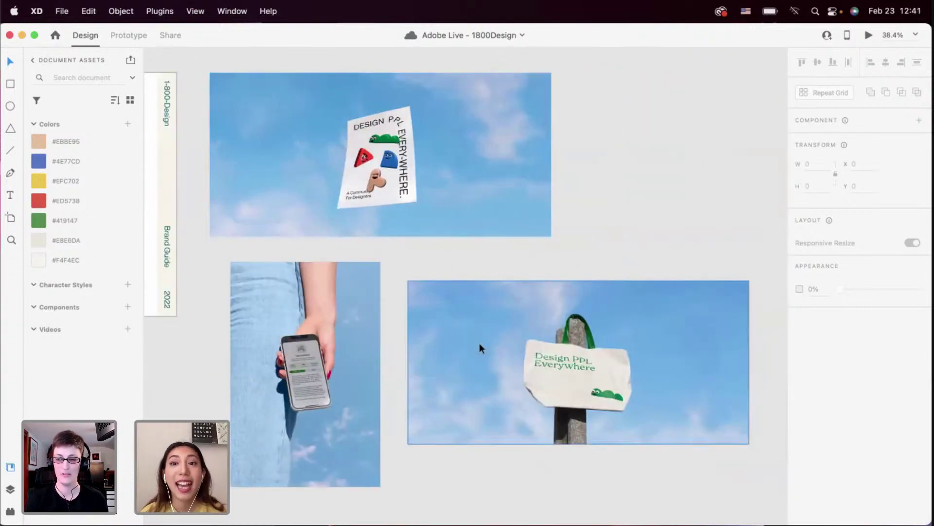
scroll(479, 343, "down", 1)
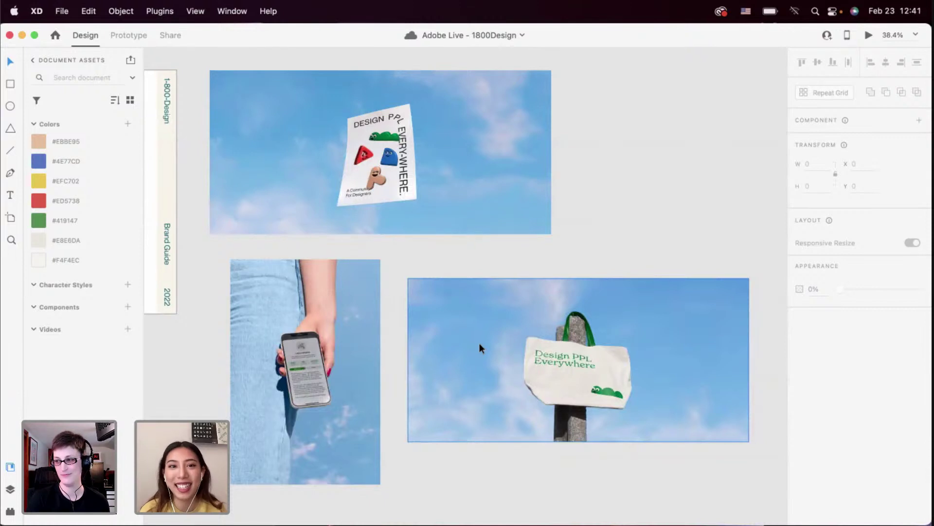
scroll(480, 343, "left", 5)
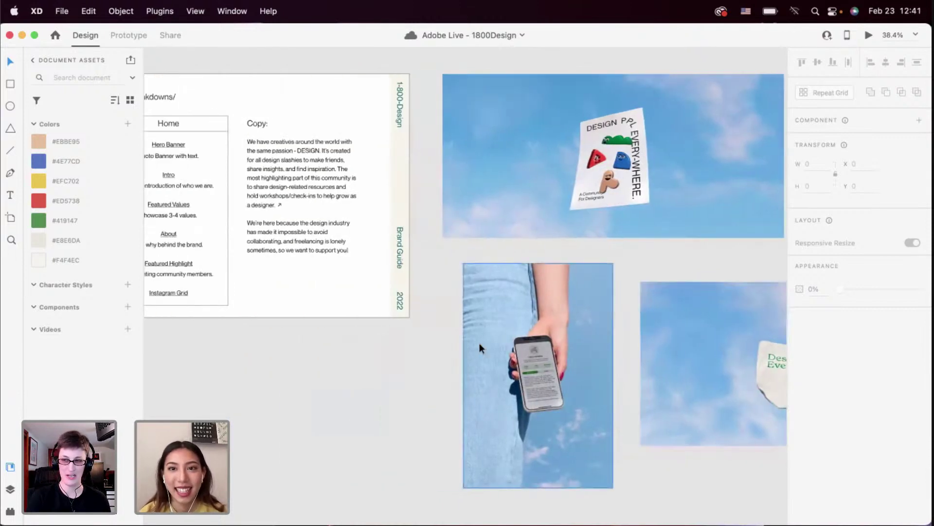
scroll(480, 343, "right", 1)
scroll(480, 347, "right", 1)
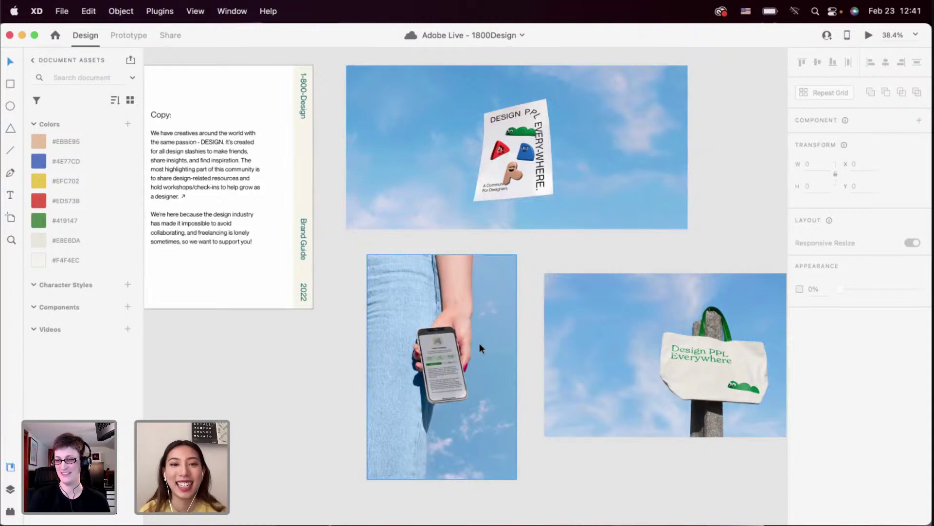
scroll(480, 342, "left", 12)
scroll(480, 342, "left", 10)
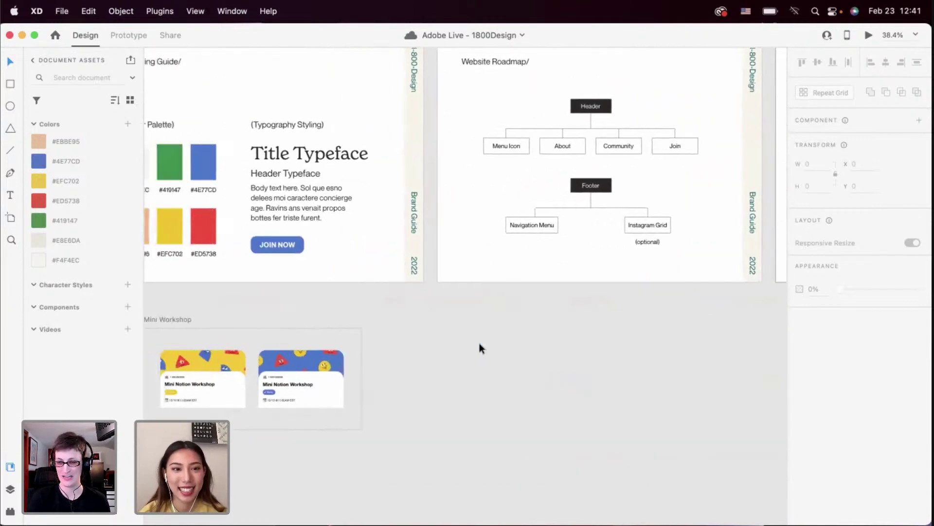
scroll(480, 343, "down", 3)
scroll(480, 343, "down", 5)
scroll(480, 343, "right", 2)
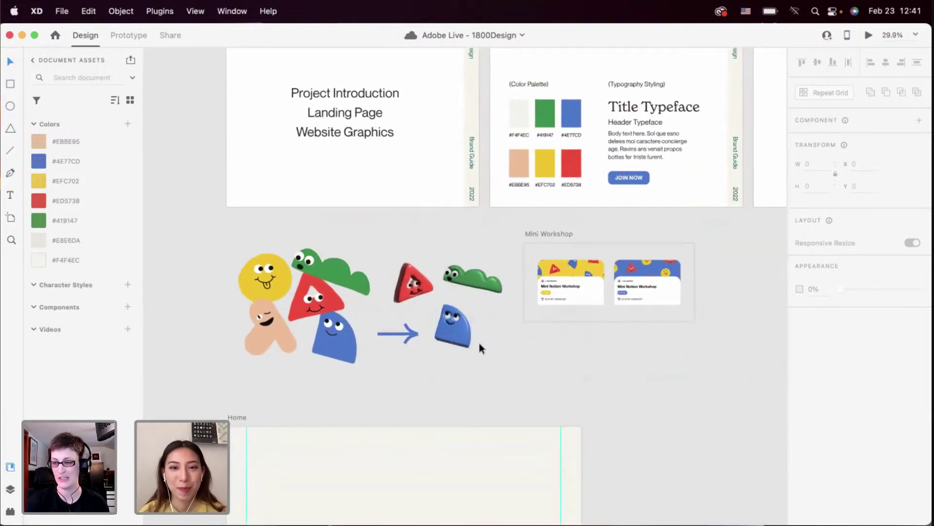
scroll(379, 305, "down", 1)
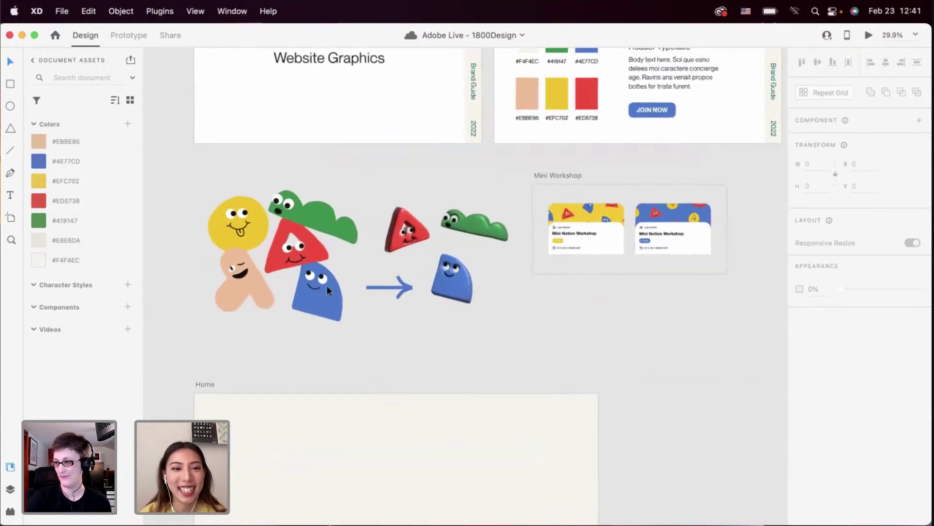
scroll(326, 285, "up", 2)
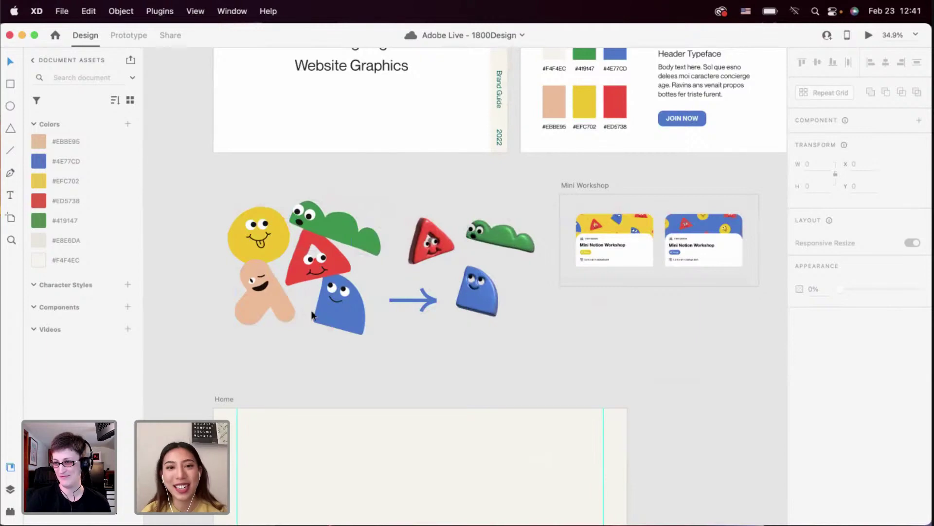
Switch to Illustrator and zoom around the 3D.ai character artwork
key("ctrl+Right")
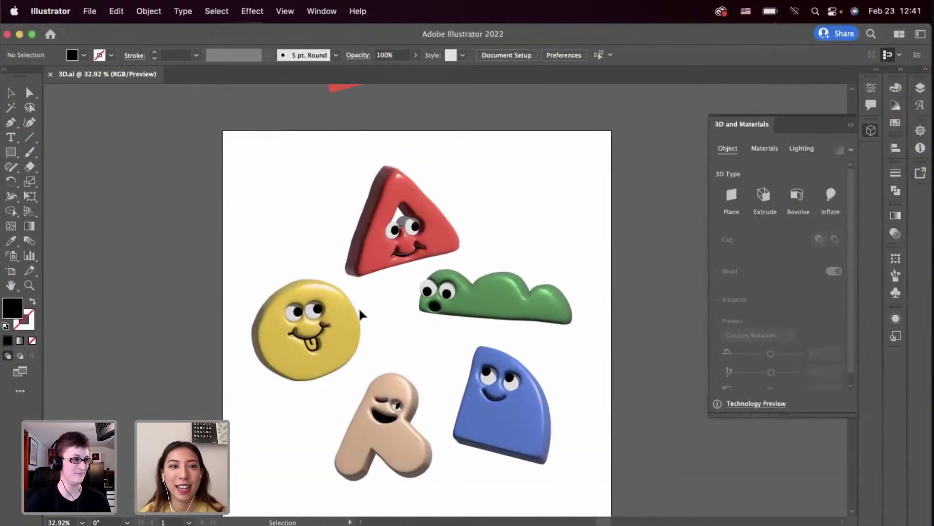
scroll(363, 314, "down", 2)
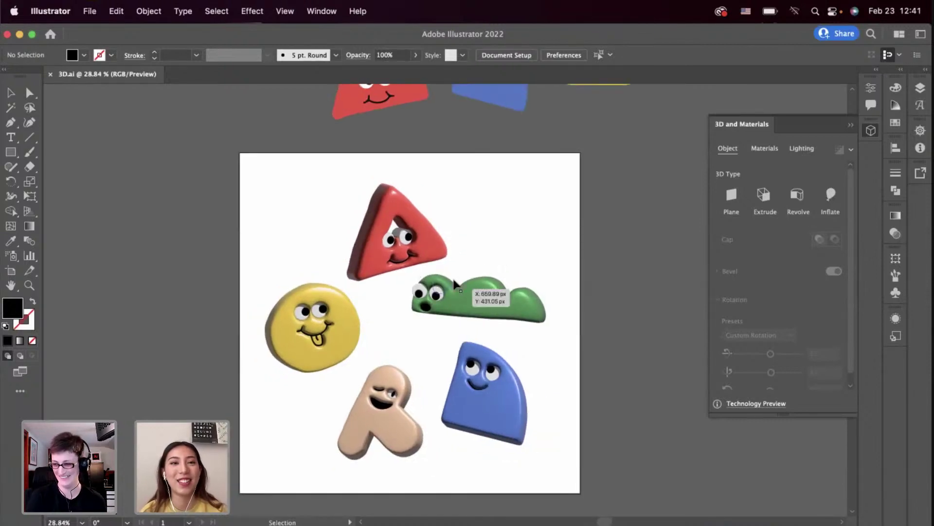
scroll(455, 285, "down", 2)
scroll(456, 286, "up", 2)
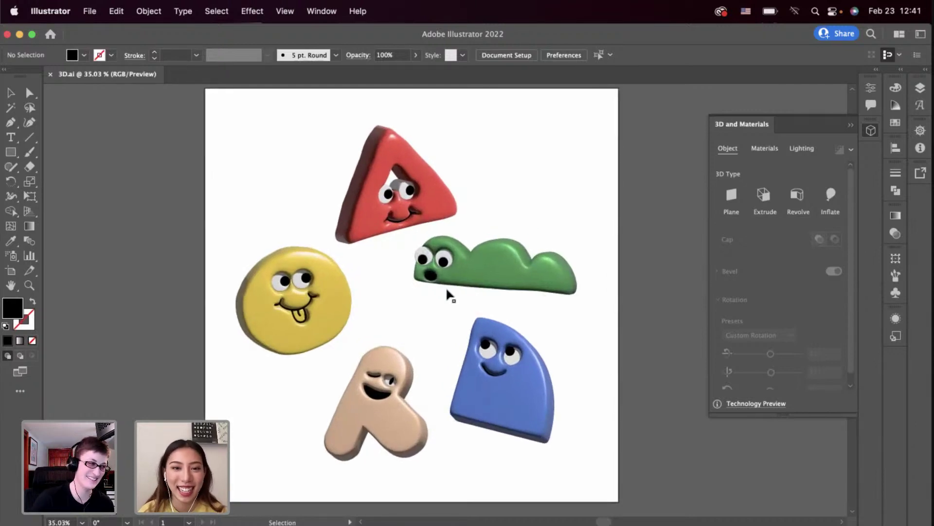
scroll(448, 294, "down", 2)
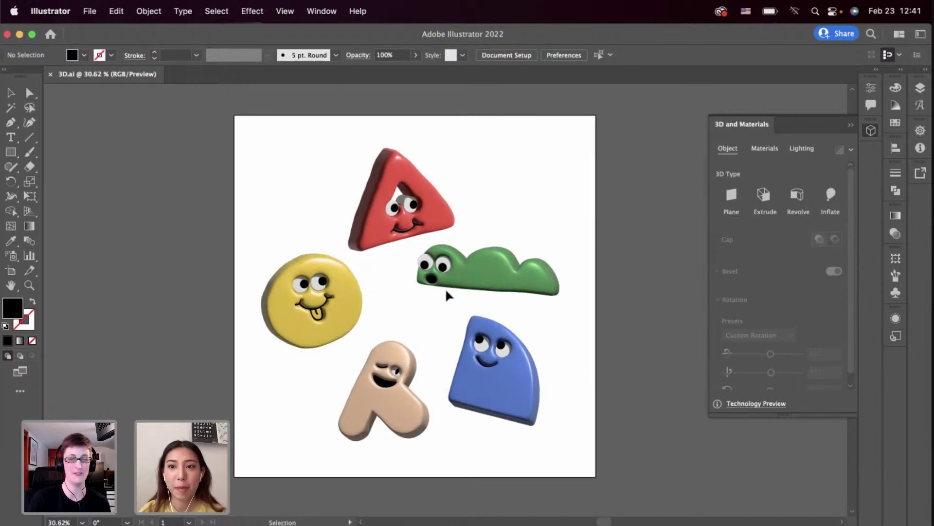
Swipe back to the XD space showing the About 1-800-DESIGN artboard
scroll(449, 295, "left", 3)
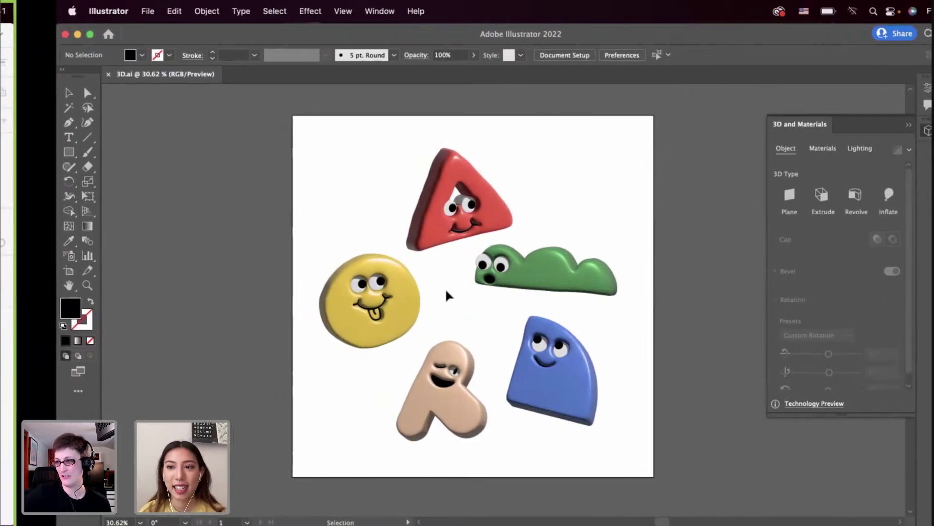
scroll(448, 295, "left", 5)
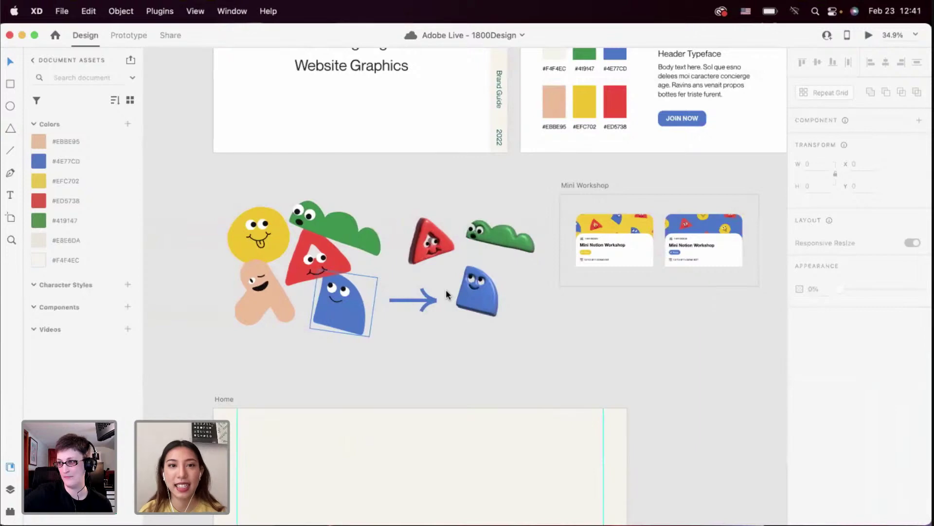
scroll(447, 293, "up", 2)
scroll(447, 294, "left", 5)
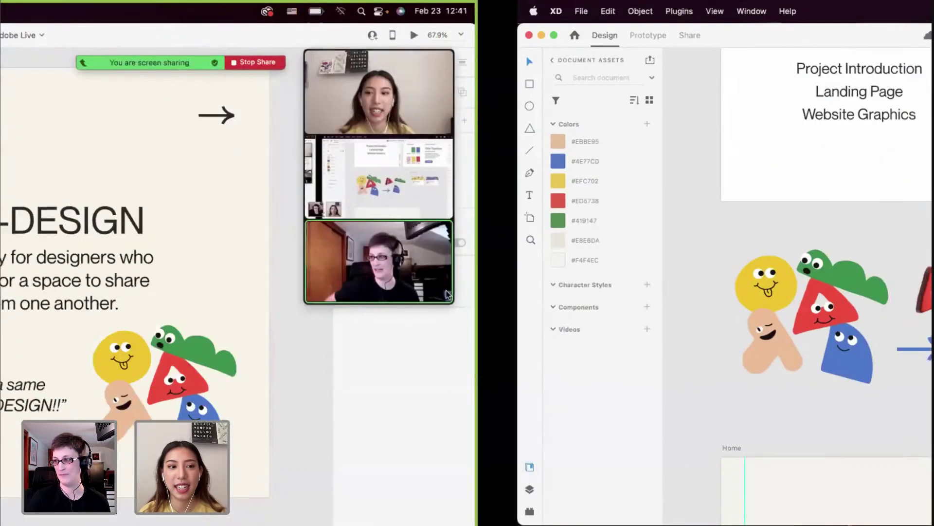
scroll(446, 289, "left", 3)
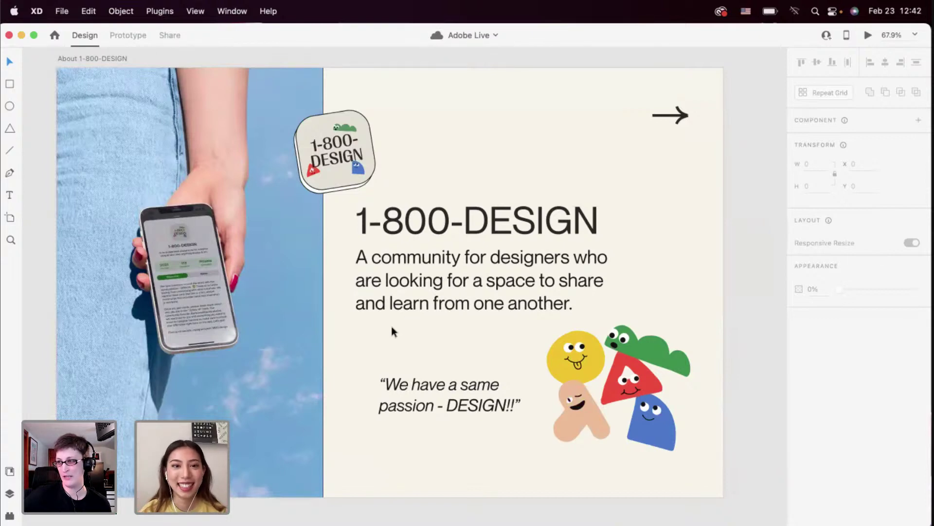
Zoom out to view the My Work artboard, then swipe back to Illustrator's 3D.ai
scroll(392, 327, "down", 4)
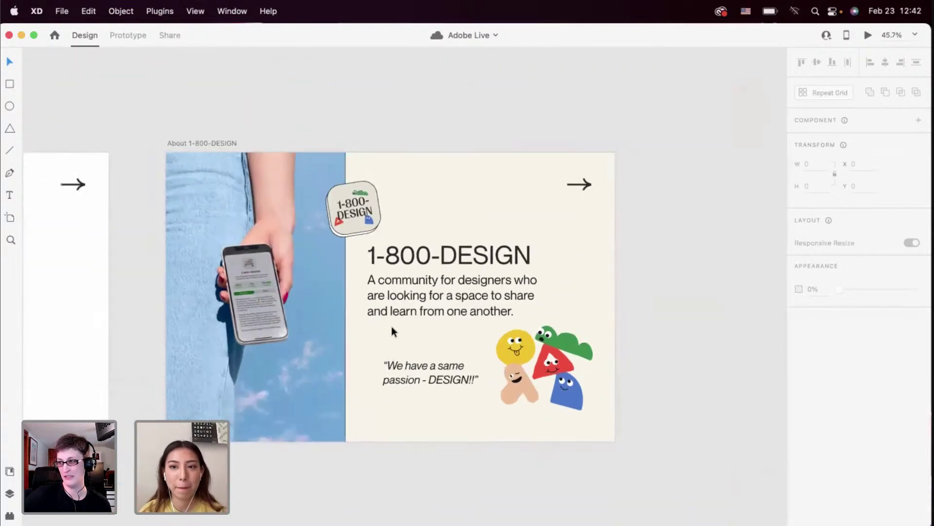
scroll(391, 326, "left", 15)
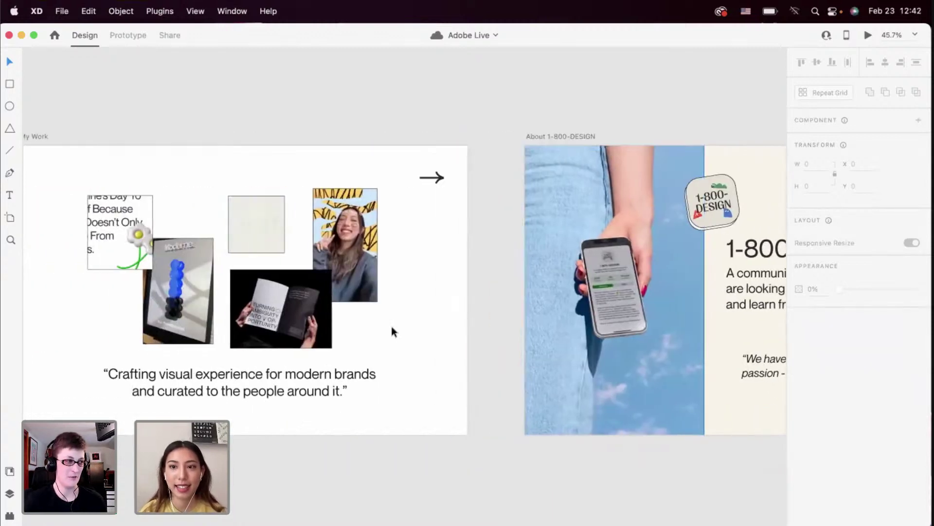
scroll(392, 331, "right", 12)
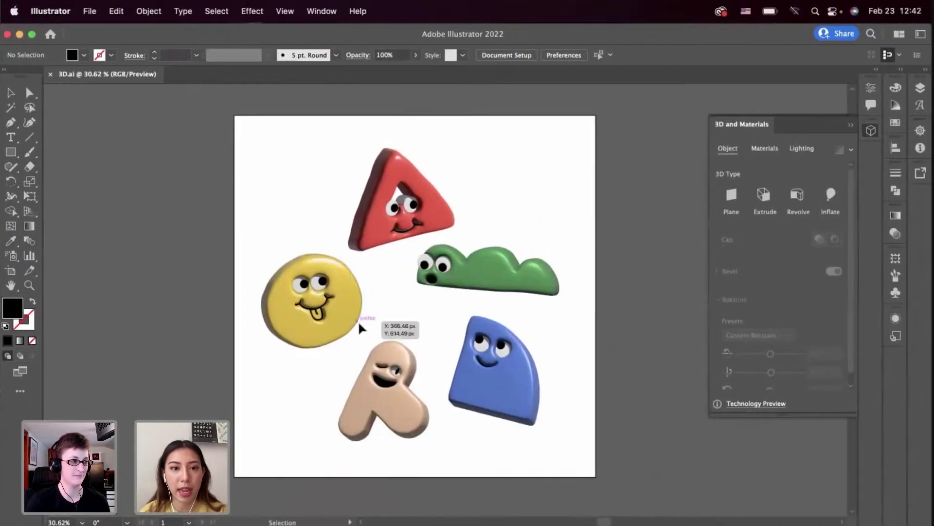
Select the 3D yellow face and tan A characters together for copying
left_click(347, 323)
left_click(374, 386, "shift")
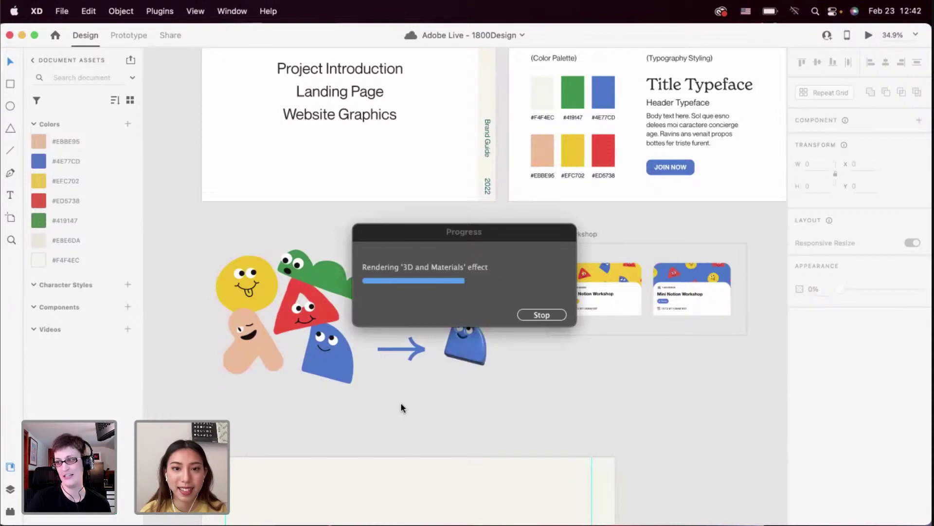
Paste the yellow face and tan A characters into XD and ungroup them
key("super+v")
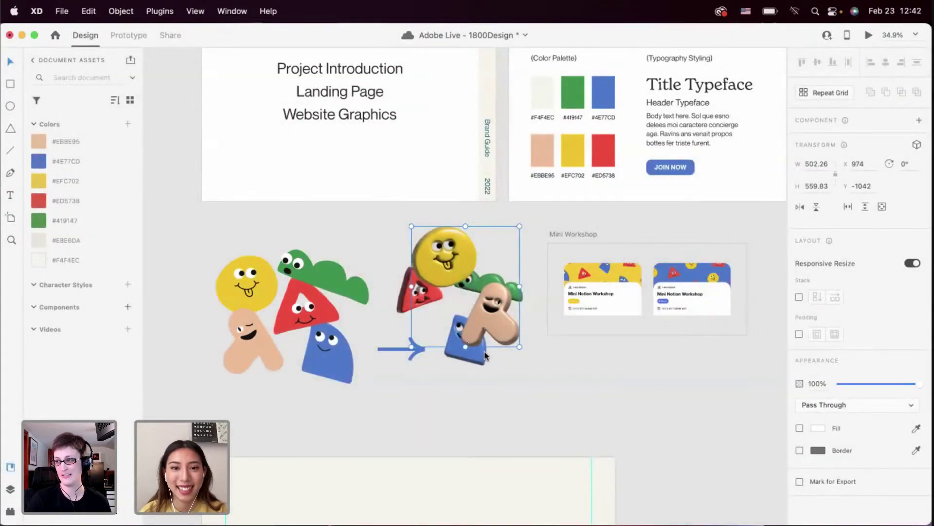
right_click(463, 271)
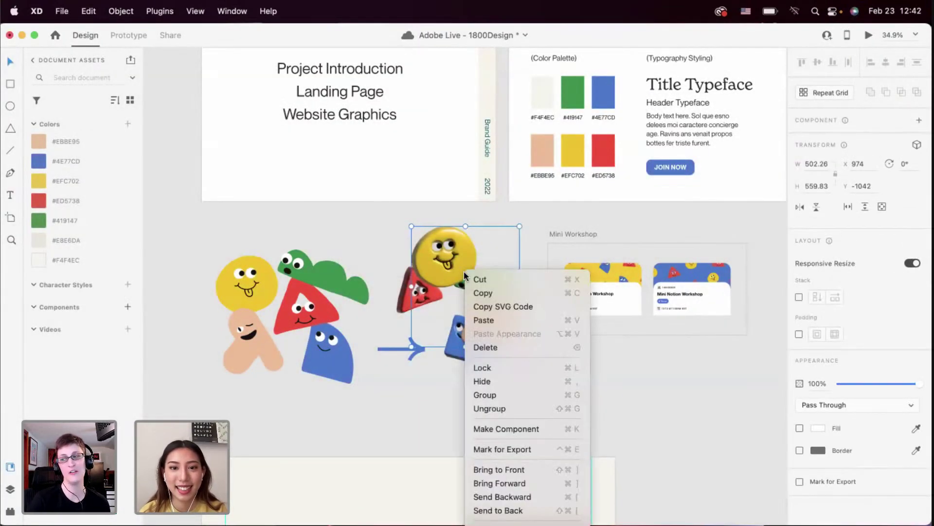
left_click(482, 407)
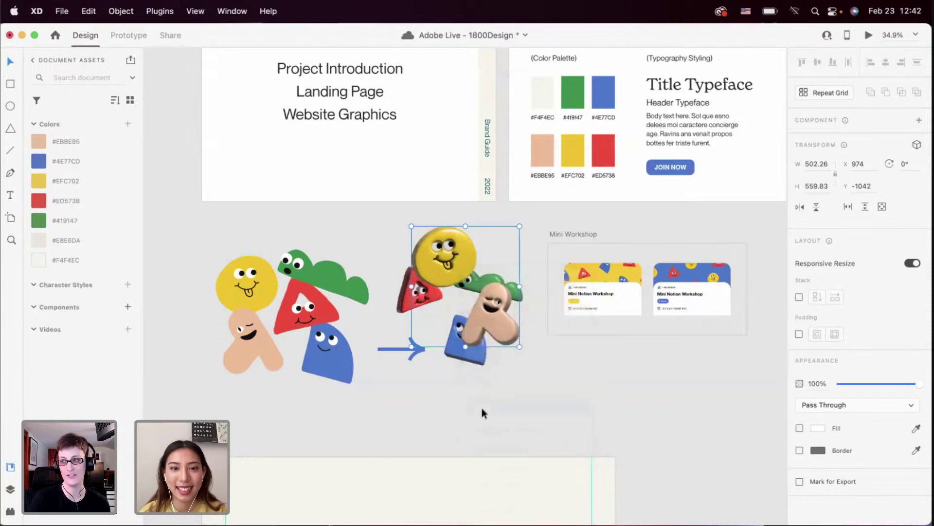
right_click(458, 264)
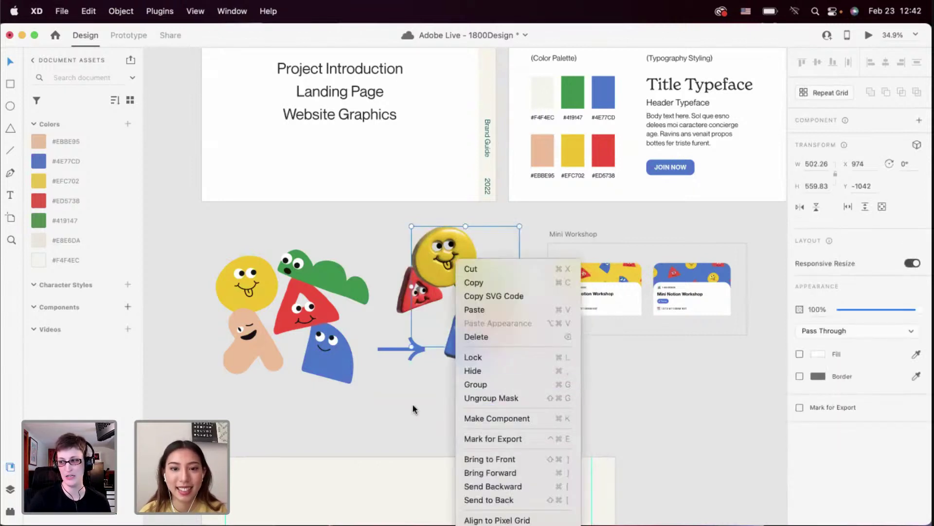
left_click(389, 410)
Move the pair among the mascot shapes and resize it to match them
left_click_drag(487, 334, 298, 320)
left_click_drag(283, 240, 333, 276)
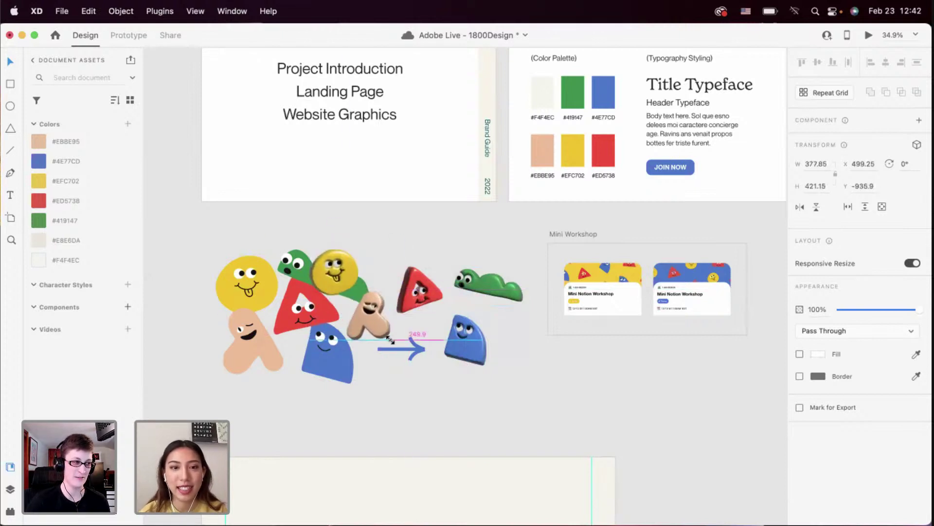
left_click_drag(380, 329, 392, 342)
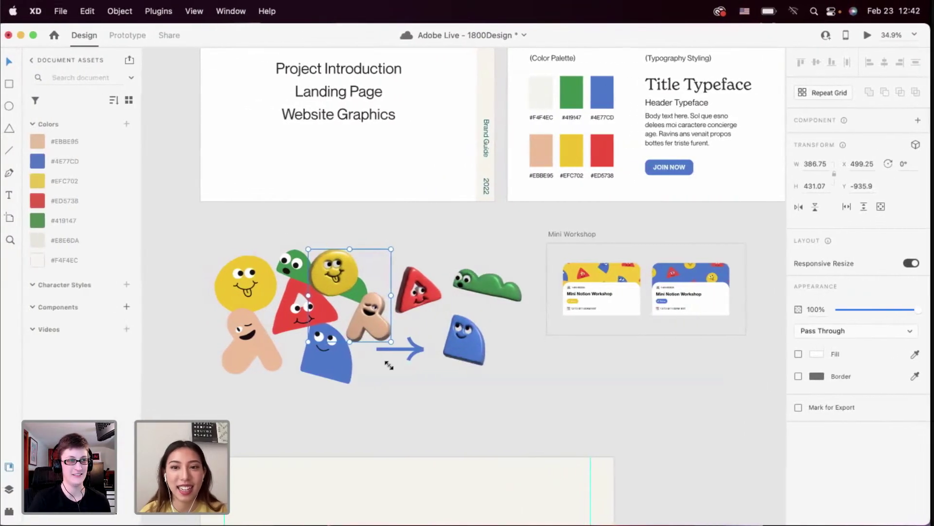
left_click(386, 390)
scroll(386, 391, "right", 3)
scroll(387, 390, "down", 2)
scroll(510, 273, "up", 5)
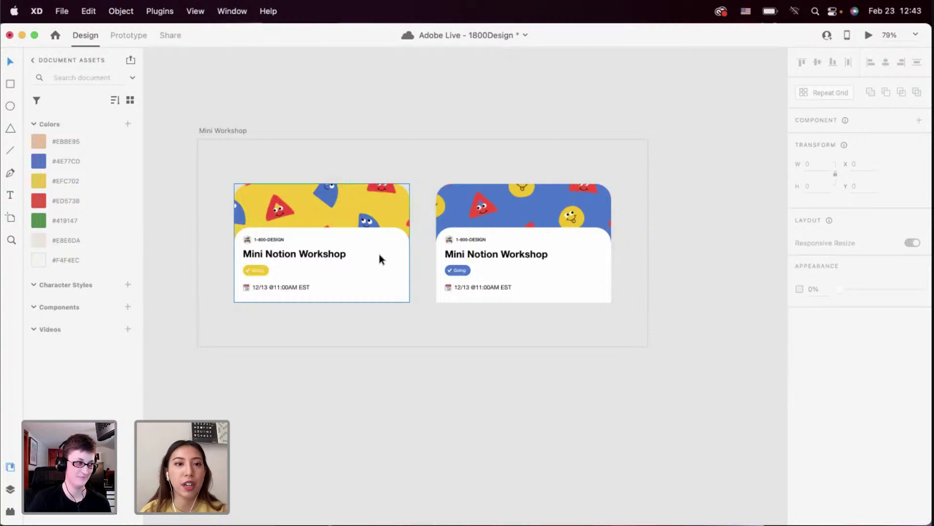
Deselect the blue character and select the empty Home artboard to check its size
scroll(379, 254, "down", 5)
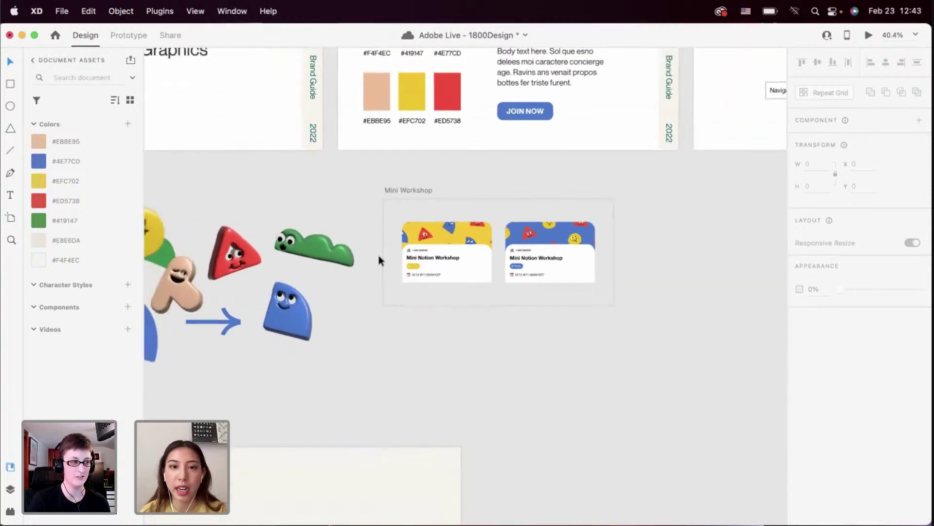
scroll(379, 255, "left", 5)
scroll(379, 255, "down", 3)
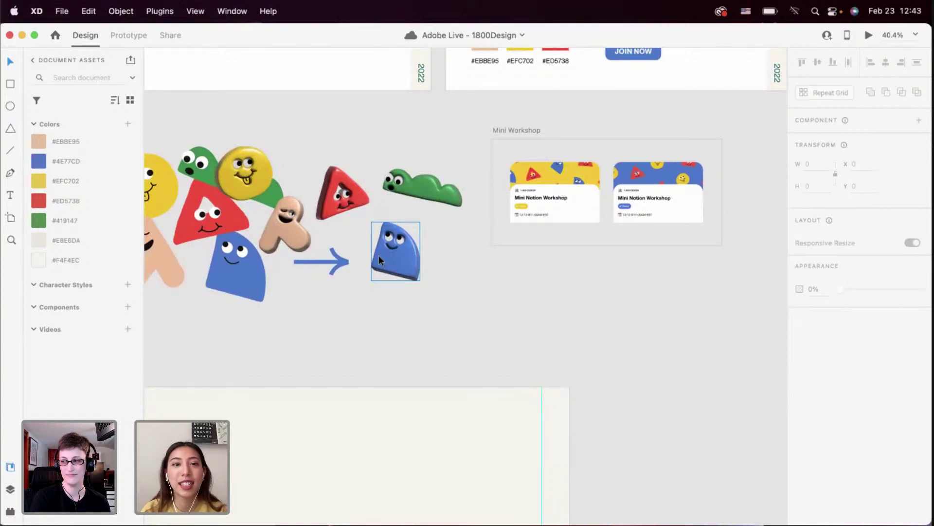
left_click(366, 283)
scroll(343, 323, "down", 3)
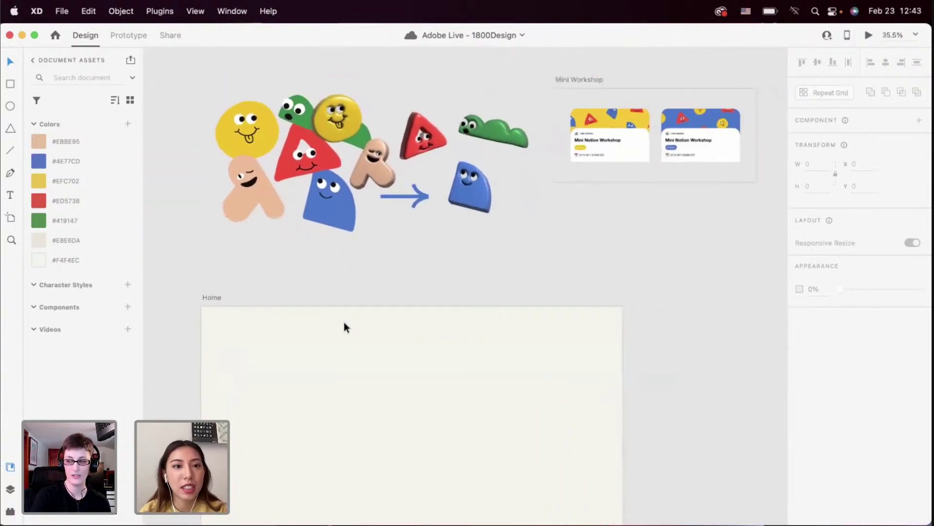
scroll(343, 320, "down", 3)
left_click(343, 319)
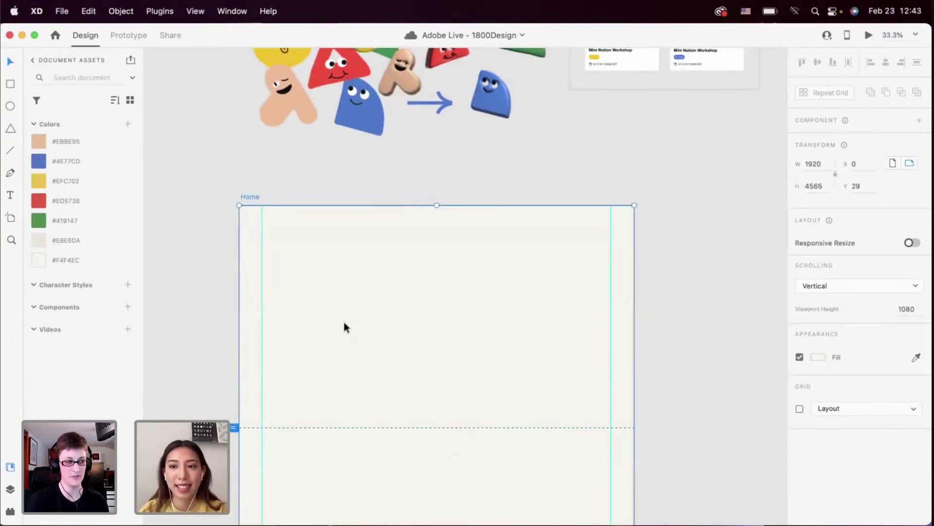
Bring the Branding Guide's JOIN NOW button and colour palette into view
scroll(344, 323, "down", 5)
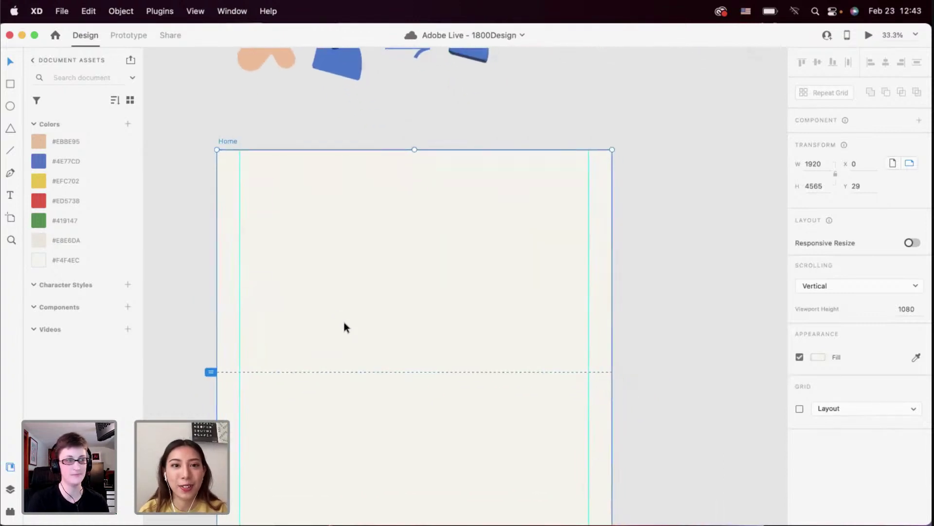
scroll(343, 322, "up", 2)
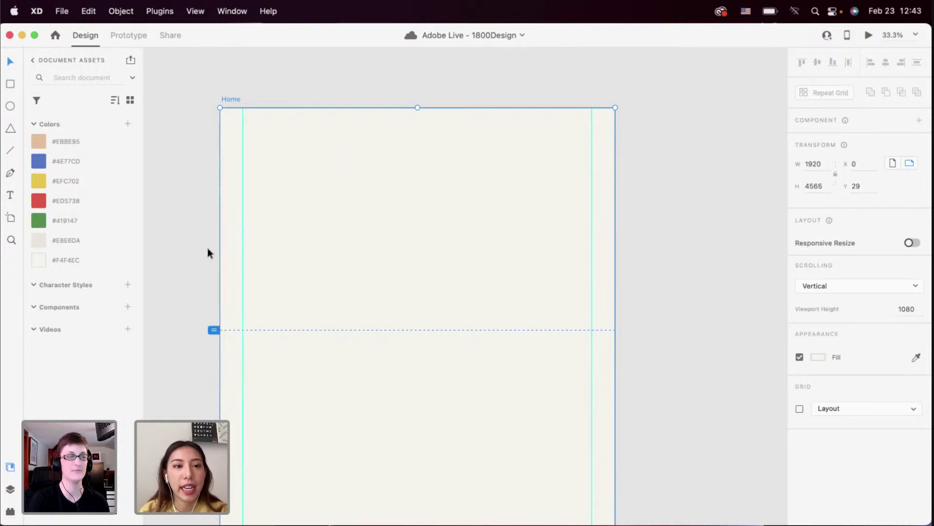
scroll(207, 248, "up", 1)
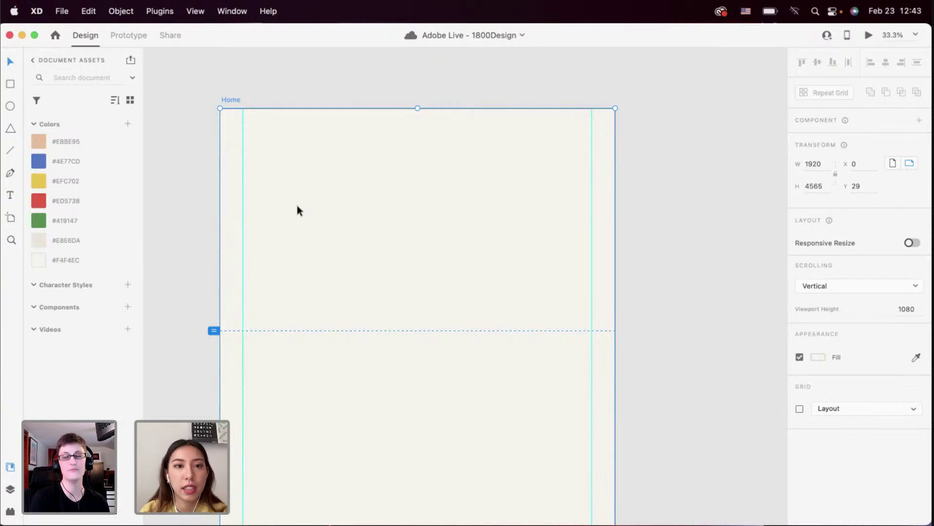
scroll(283, 246, "up", 5)
scroll(283, 247, "up", 5)
scroll(283, 246, "down", 4)
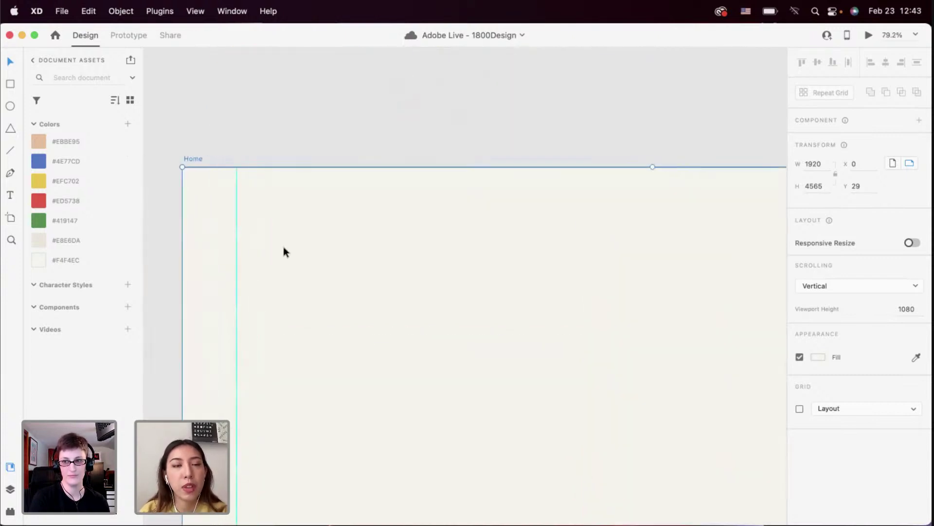
scroll(233, 171, "down", 4)
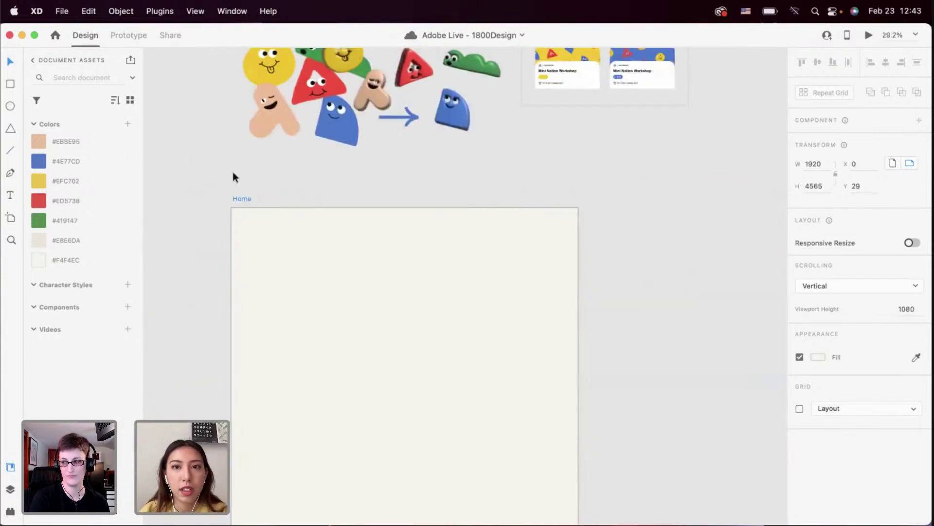
scroll(308, 250, "up", 10)
scroll(345, 265, "up", 4)
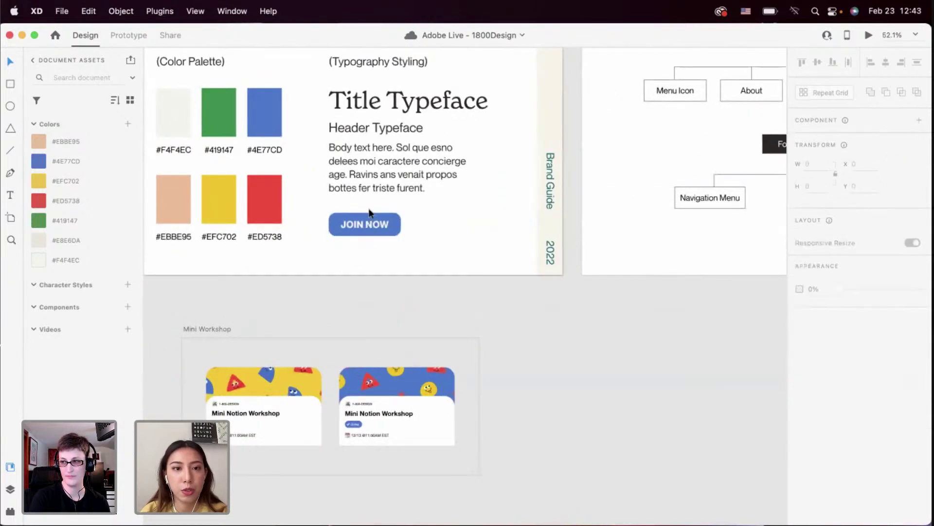
Copy the brand guide's blue JOIN NOW button and paste it onto the Home artboard
left_click(364, 224)
scroll(365, 217, "down", 6)
scroll(365, 217, "left", 6)
scroll(355, 227, "down", 5)
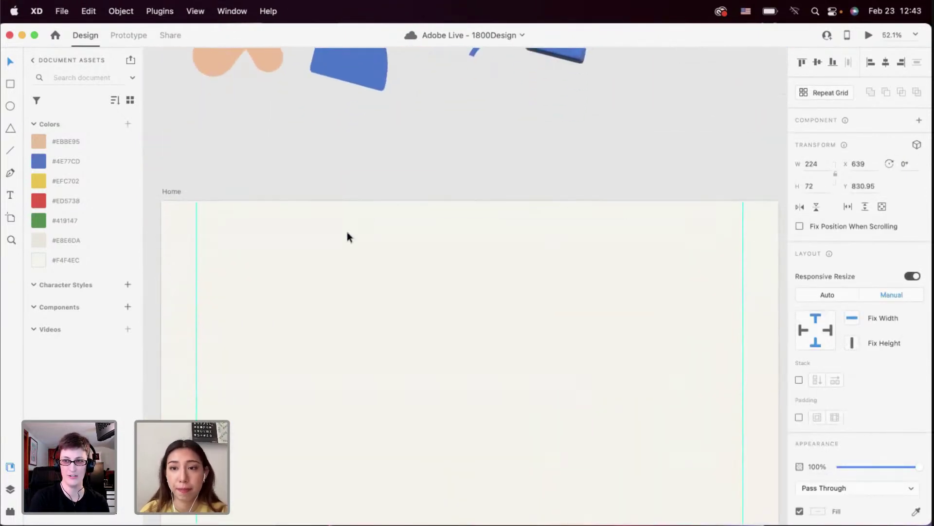
left_click(270, 316)
scroll(270, 317, "up", 3)
key("cmd+v")
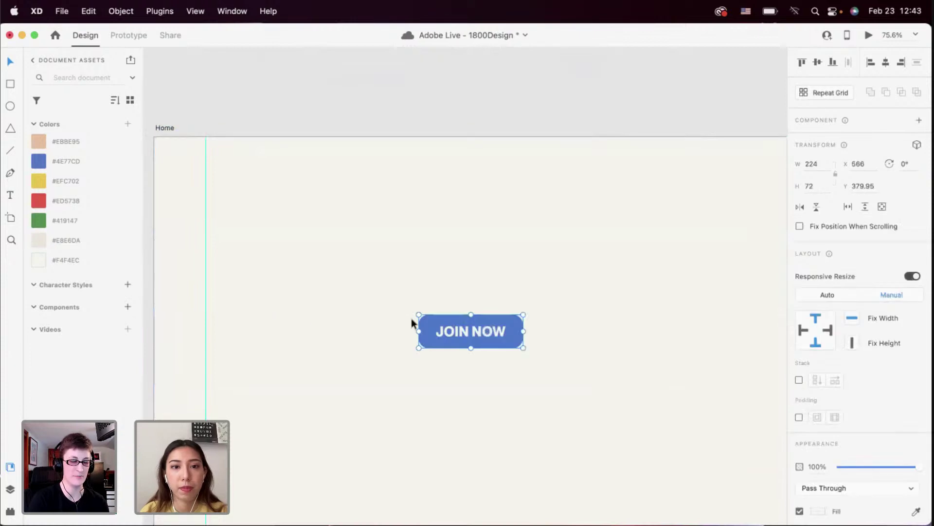
Relabel the pasted button's text from JOIN NOW to MENU
double_click(450, 331)
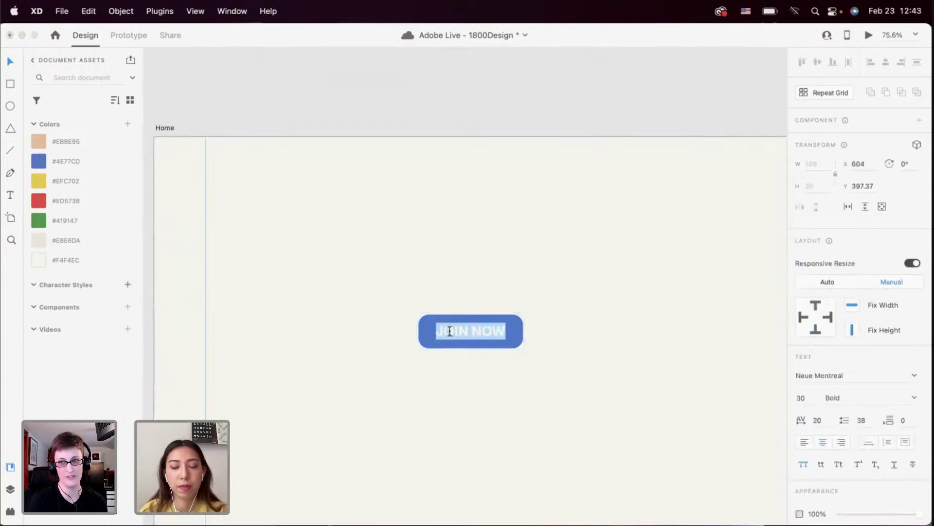
type("MENU")
key("Escape")
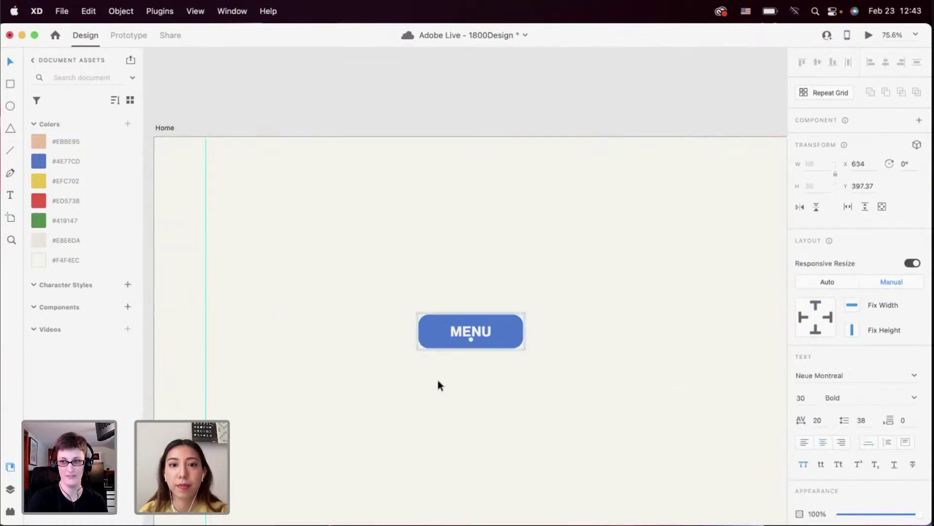
scroll(436, 376, "down", 5)
left_click(436, 390)
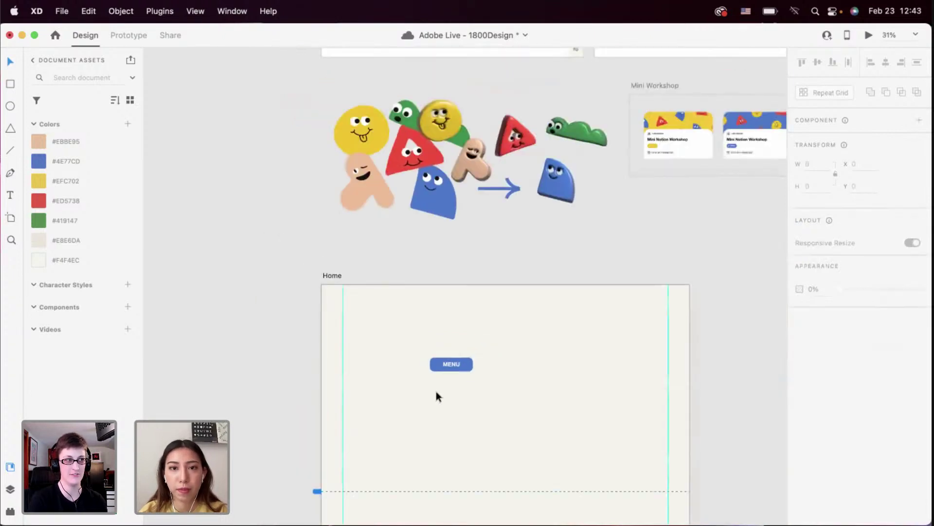
scroll(436, 390, "down", 3)
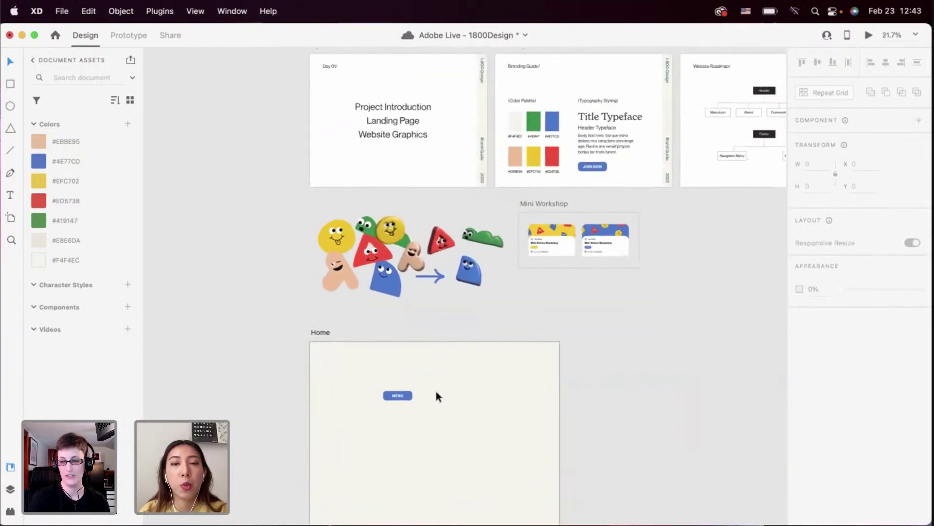
scroll(436, 390, "down", 3)
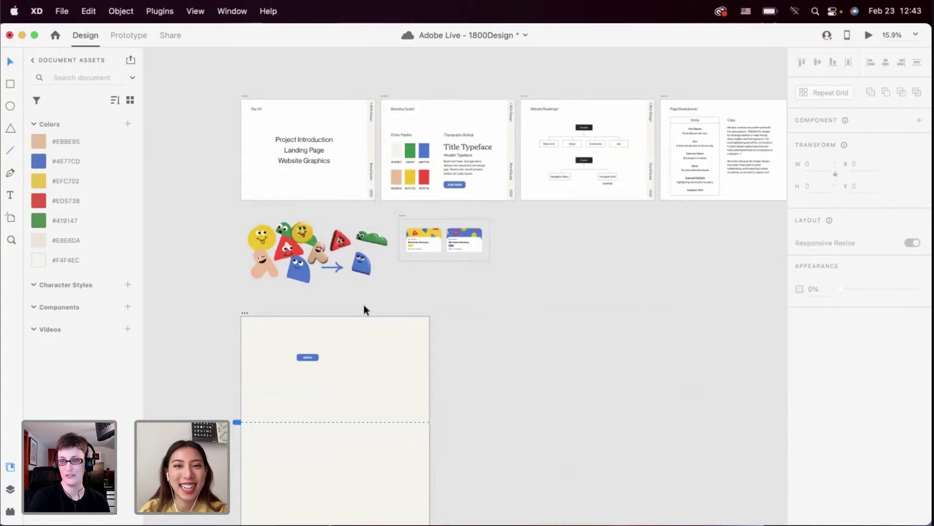
scroll(363, 309, "down", 2)
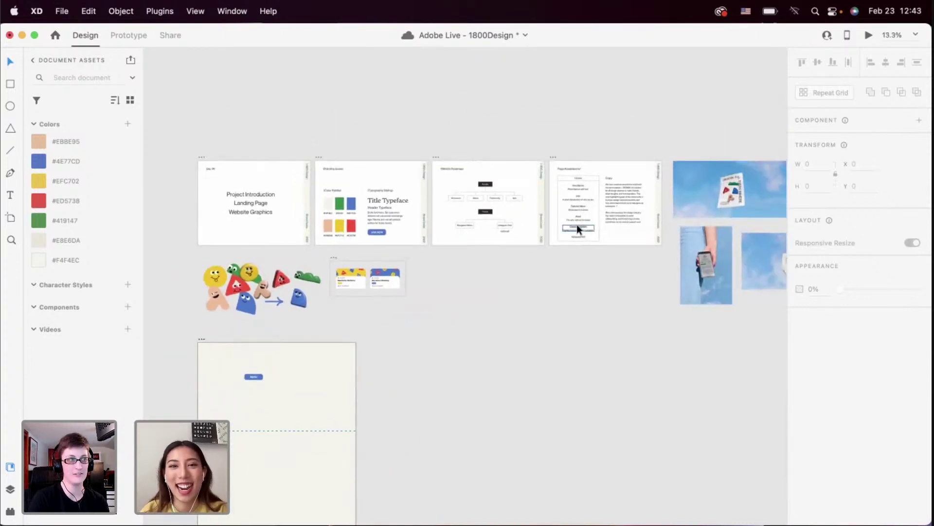
scroll(306, 234, "down", 2)
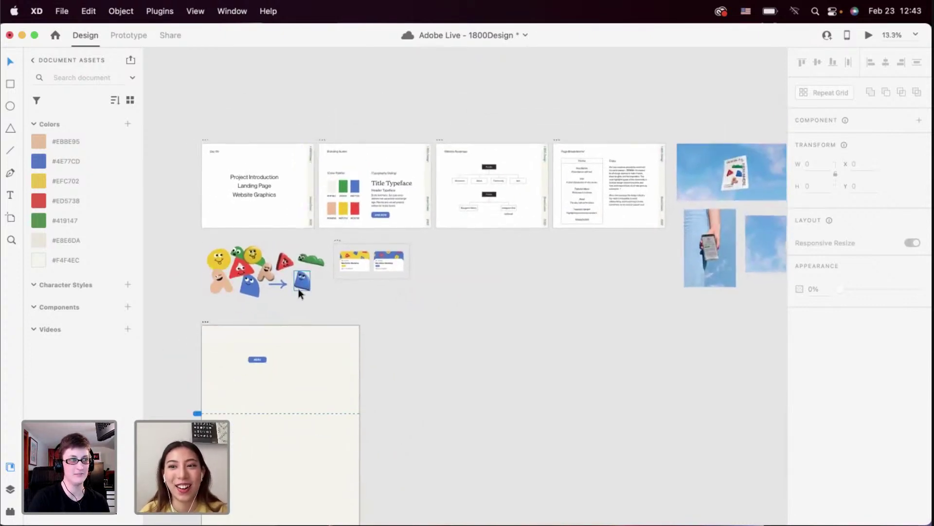
scroll(262, 279, "up", 4)
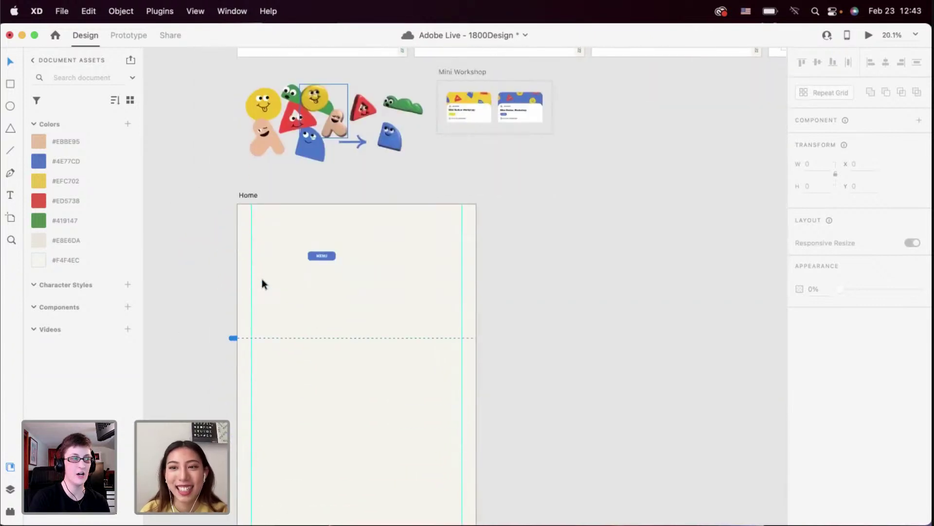
scroll(302, 301, "up", 2)
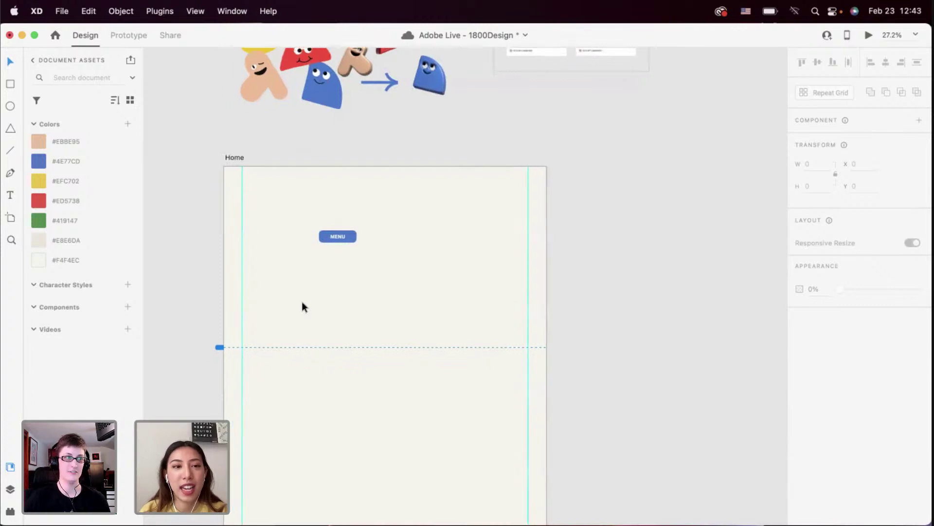
Move MENU to the artboard's top-left and draw a white header bar across the top
scroll(327, 285, "up", 5)
left_click_drag(408, 209, 322, 142)
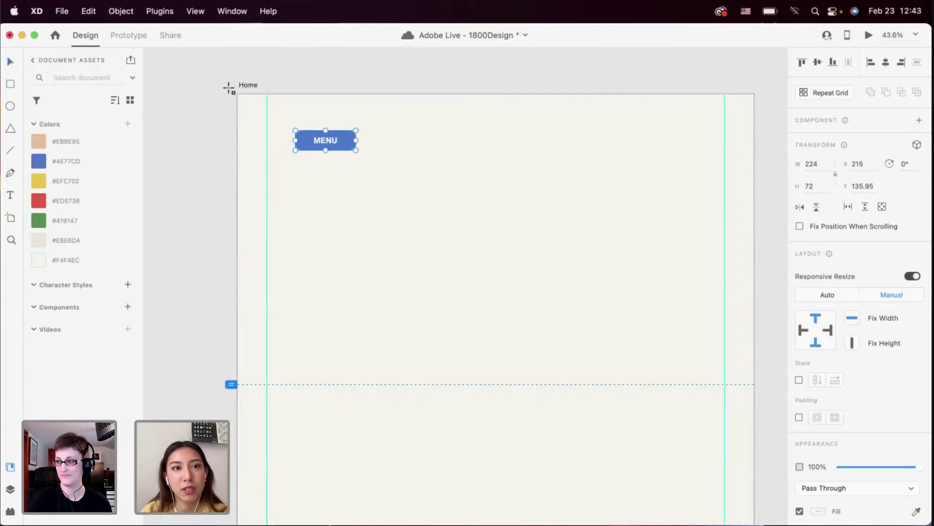
left_click_drag(229, 88, 757, 120)
scroll(600, 146, "right", 1)
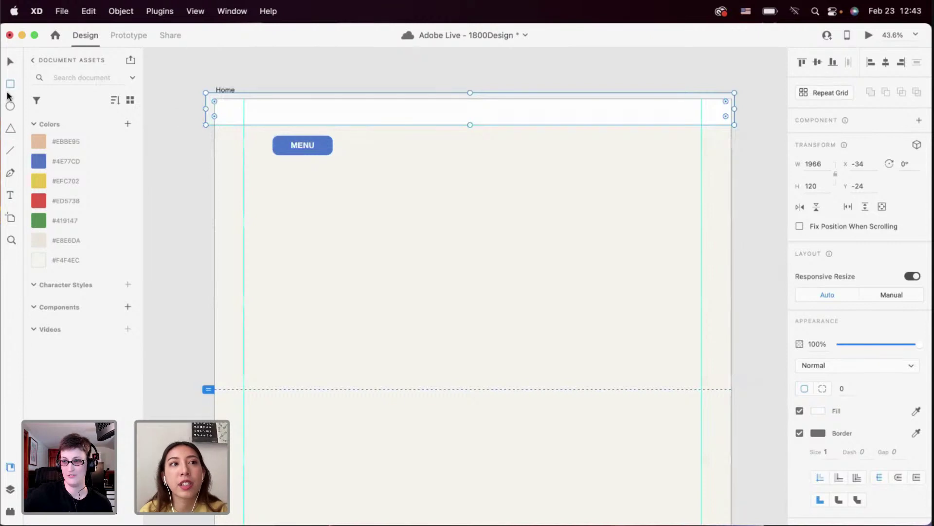
left_click(10, 61)
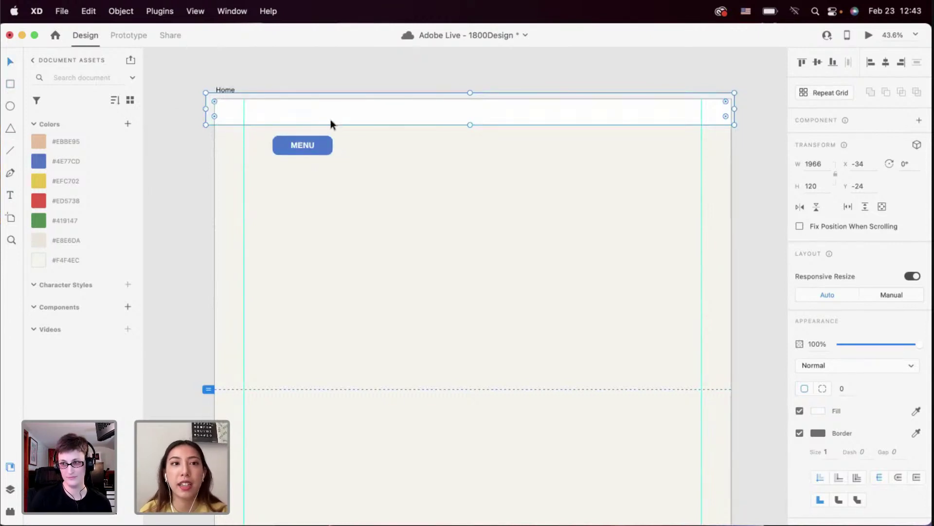
left_click_drag(331, 121, 335, 123)
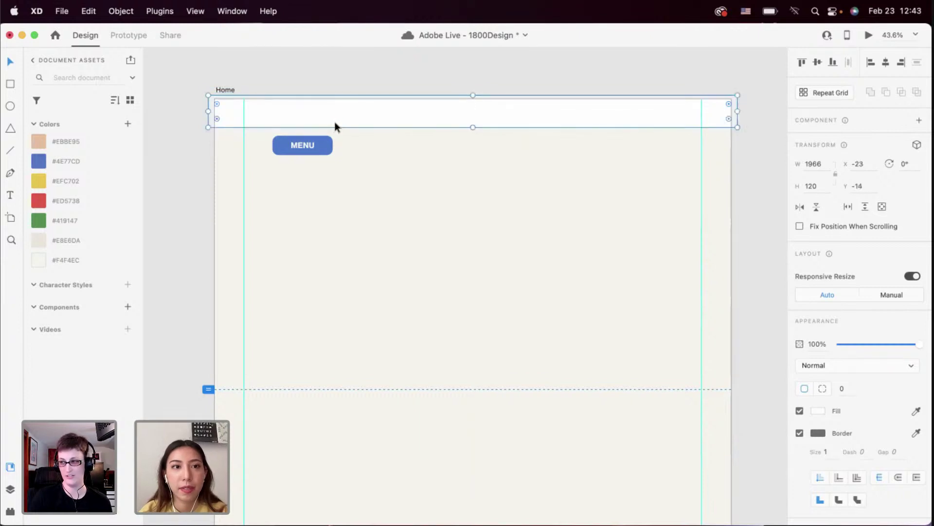
left_click_drag(297, 149, 297, 141)
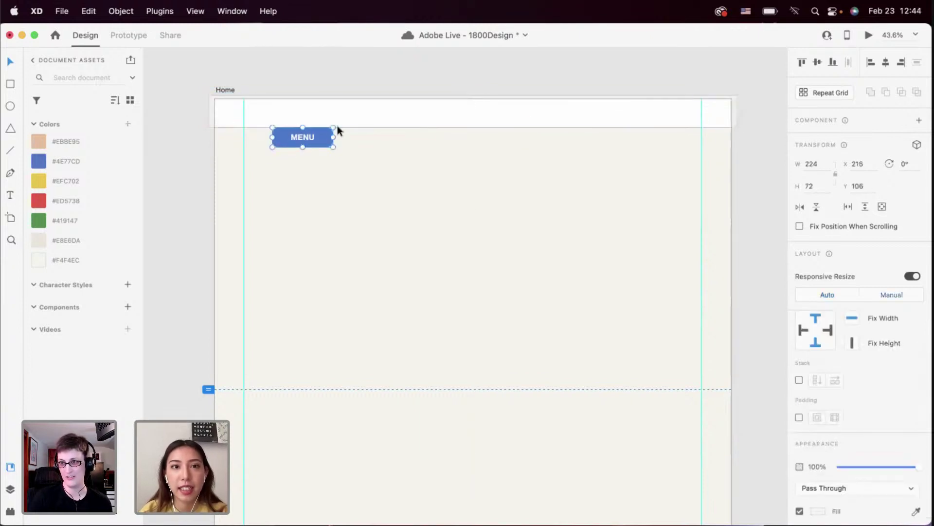
Give the header bar a #4E77CD border with thickness 4
left_click(272, 124)
right_click(101, 156)
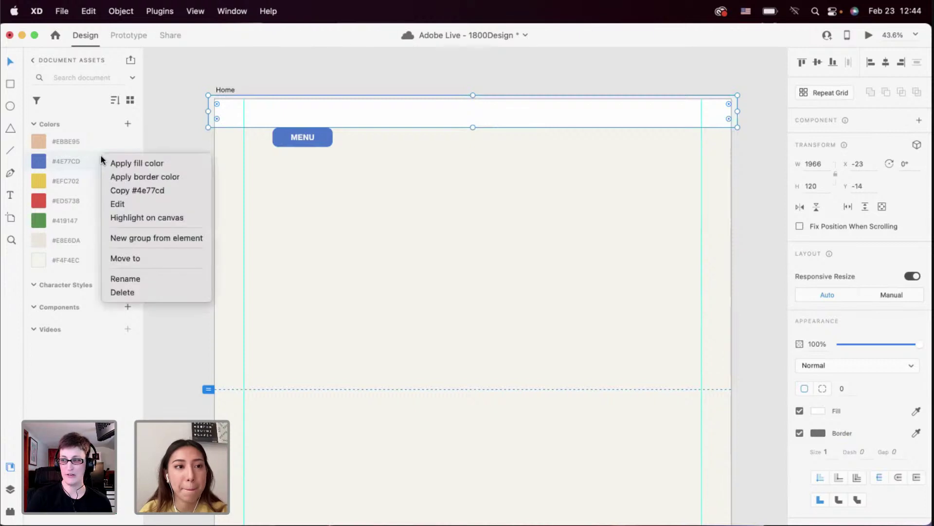
left_click(116, 176)
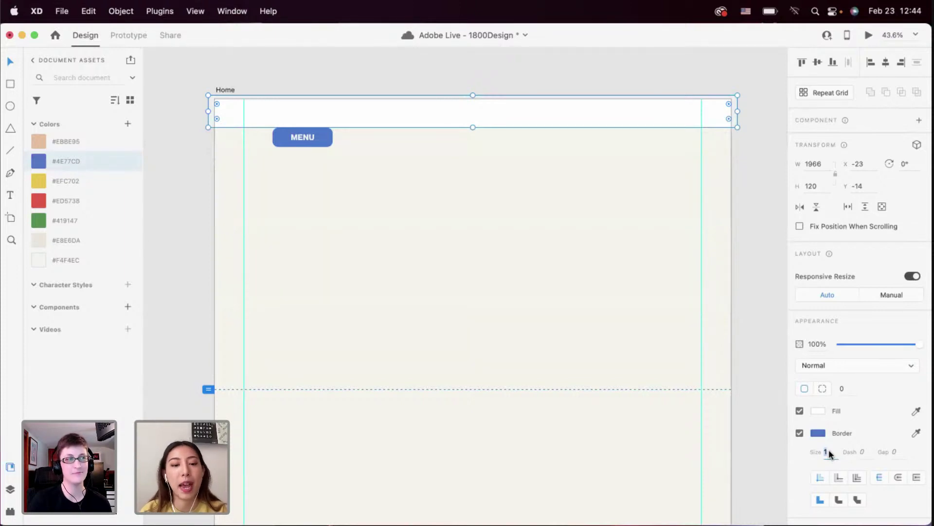
key("Return")
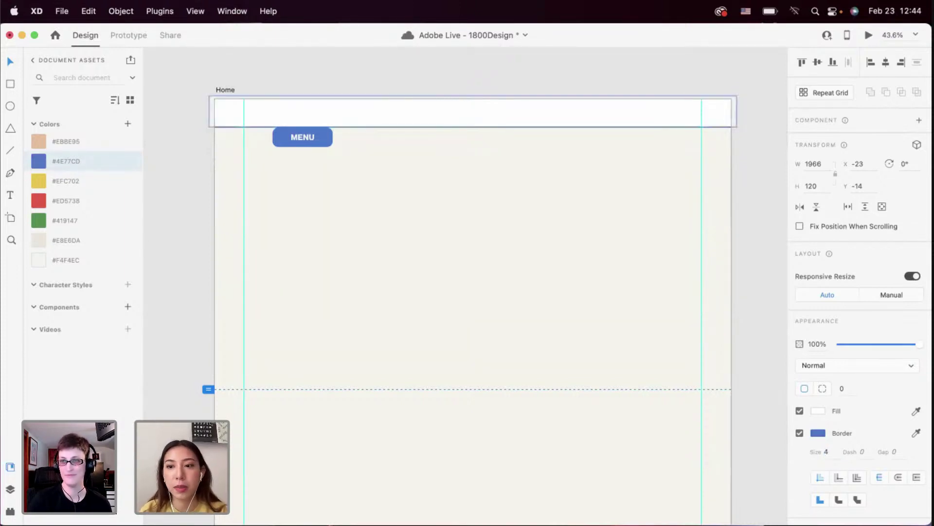
left_click(562, 209)
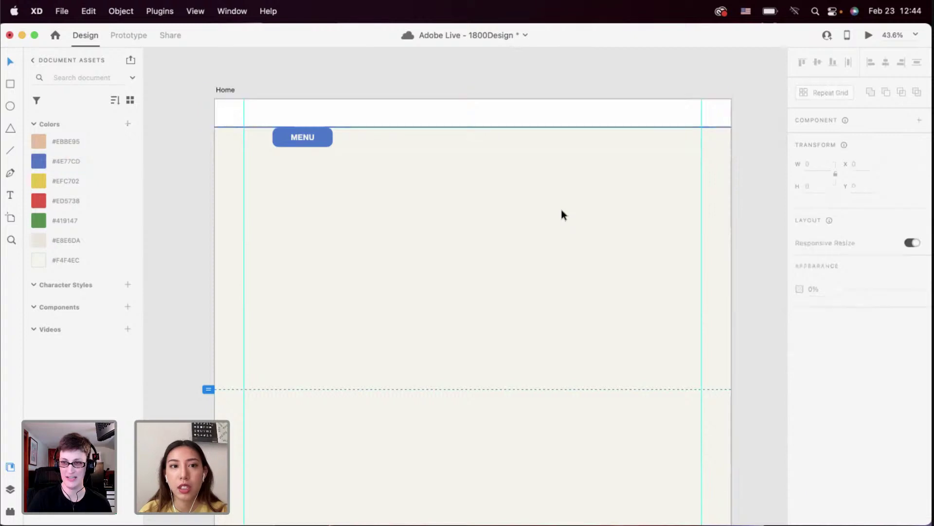
Raise MENU slightly and fill the header bar with cream #F4F4EC
left_click(323, 135)
scroll(322, 136, "up", 2)
scroll(322, 139, "up", 2)
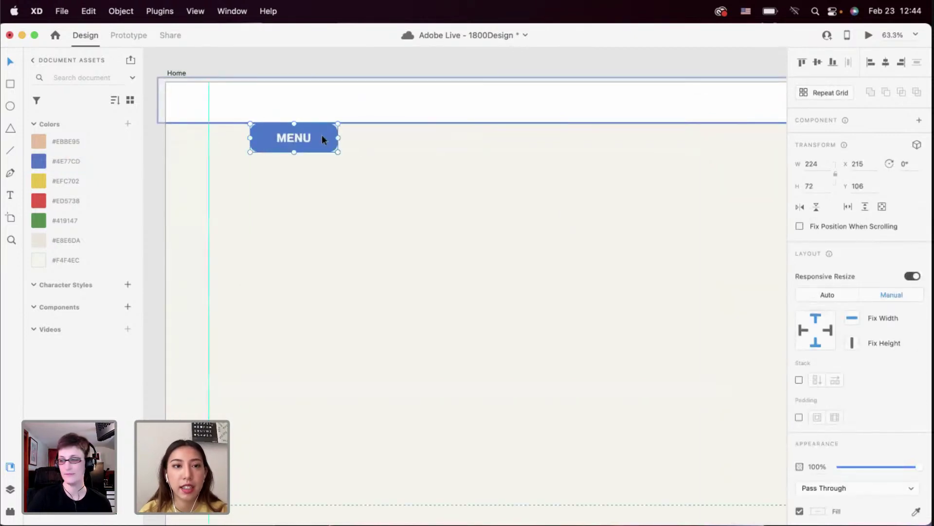
left_click_drag(322, 134, 322, 131)
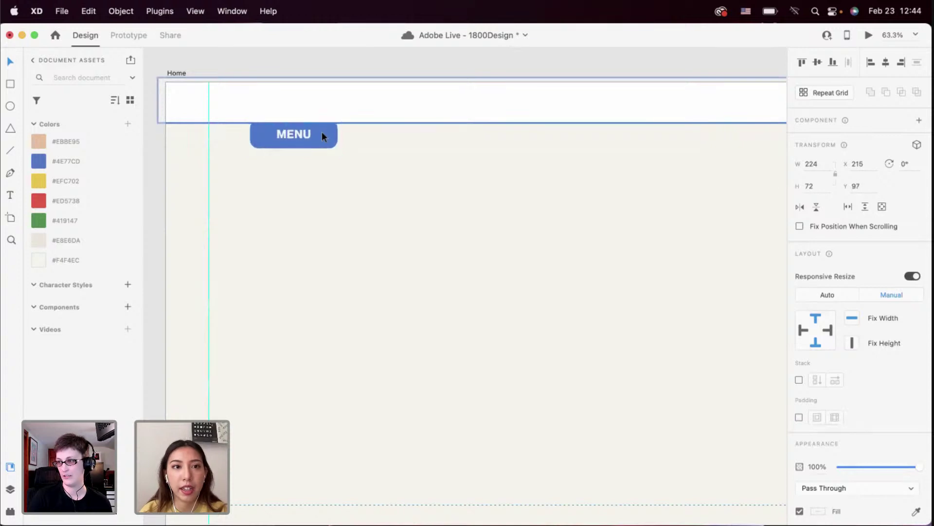
left_click(372, 101)
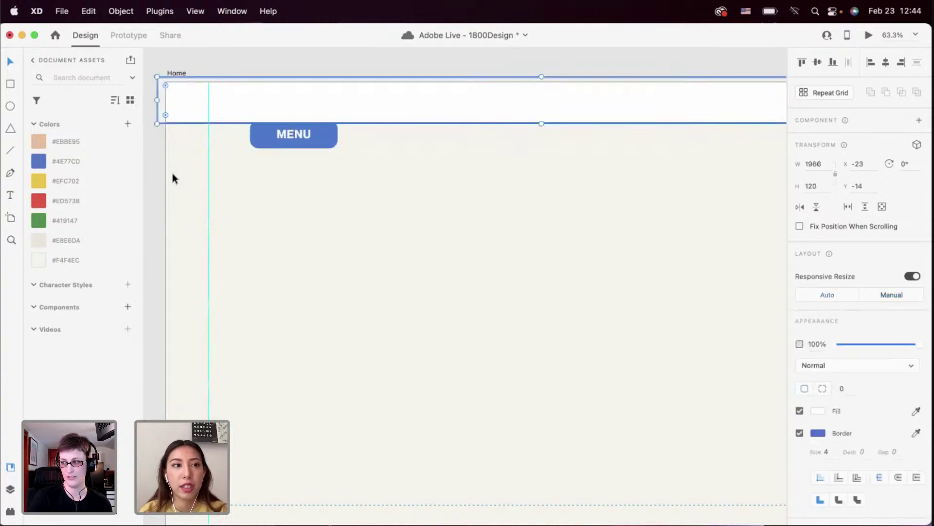
left_click(83, 260)
left_click(353, 259)
scroll(354, 260, "down", 2)
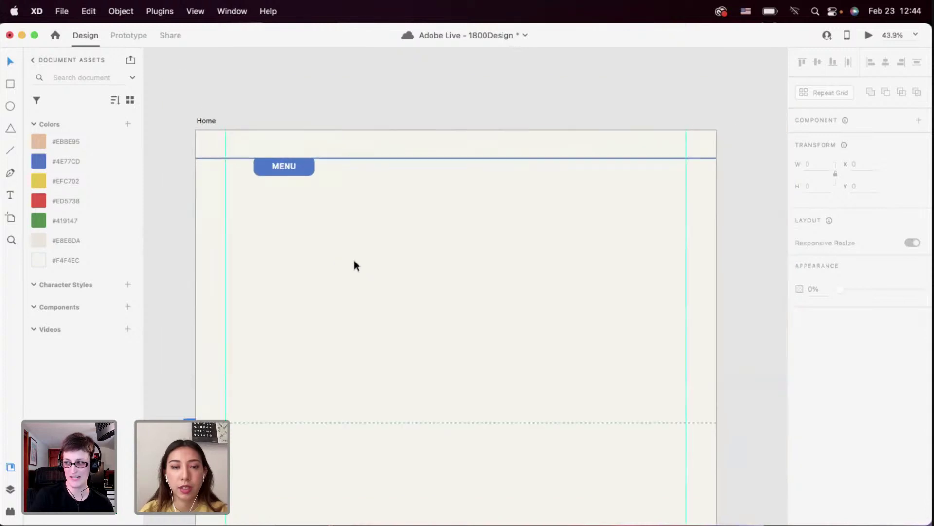
scroll(354, 260, "up", 1)
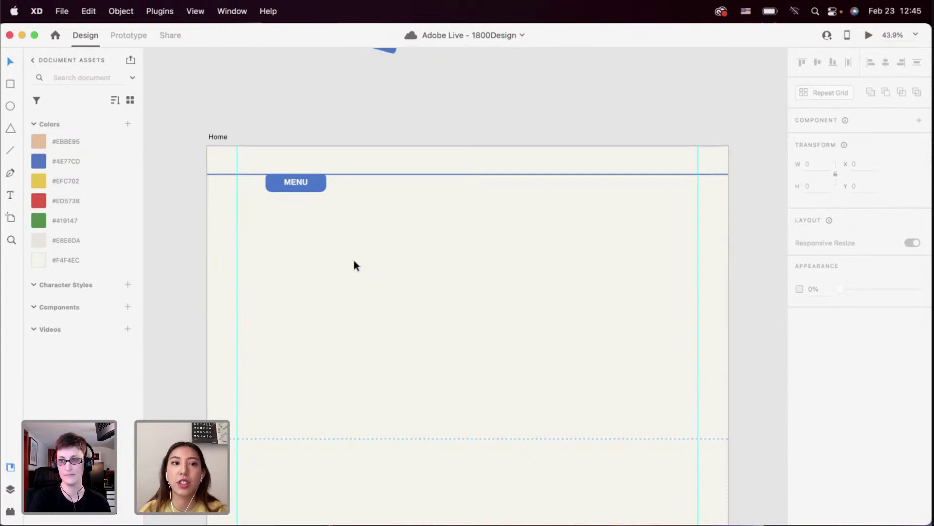
scroll(315, 205, "up", 5)
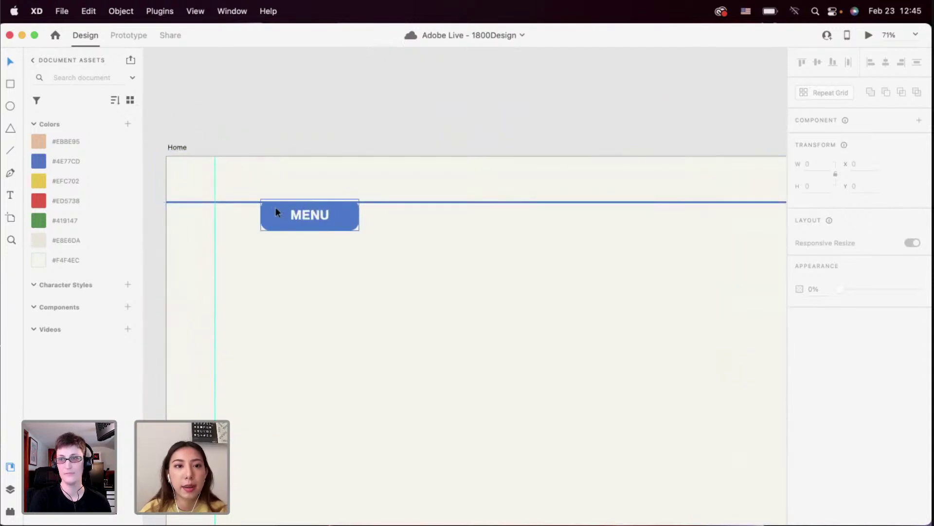
left_click(275, 207)
scroll(276, 194, "down", 3)
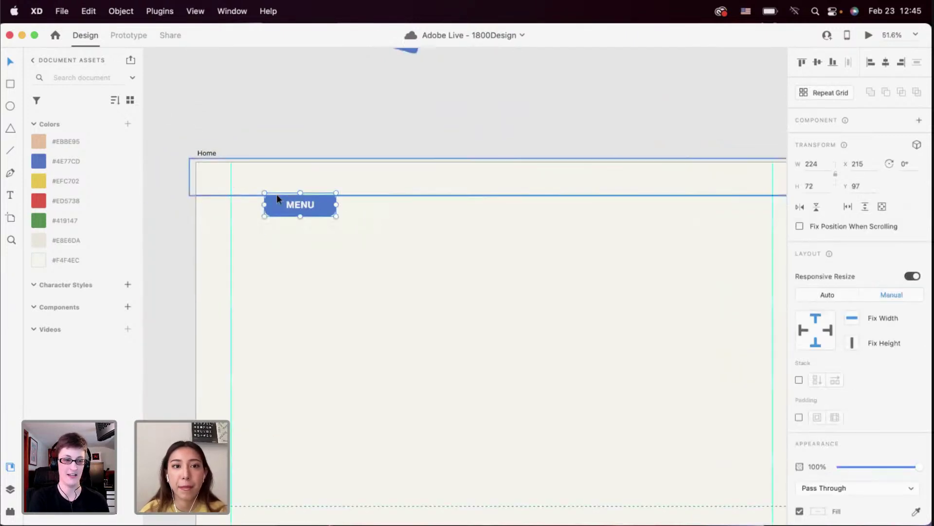
Copy the MENU text up into the header and colour it blue #4E77CD
double_click(292, 207)
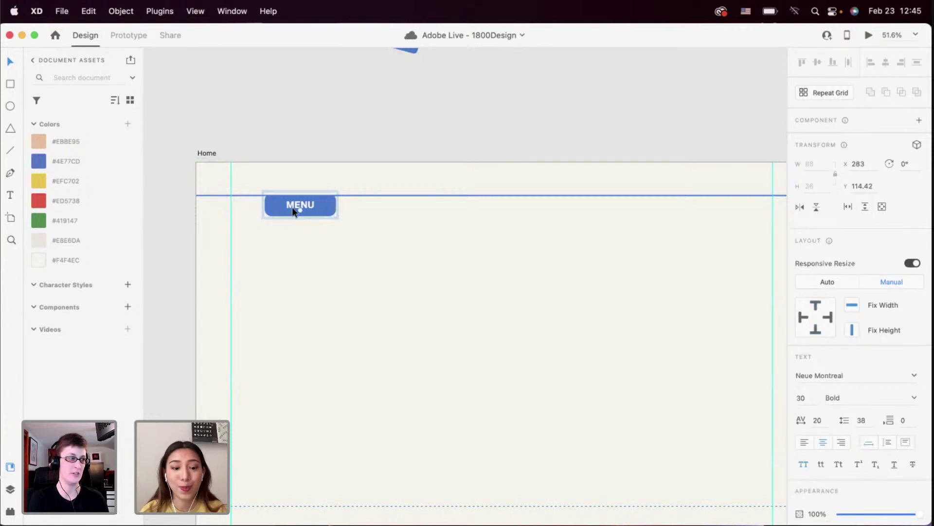
left_click(301, 177)
scroll(300, 177, "up", 3)
key("super+c")
key("super+v")
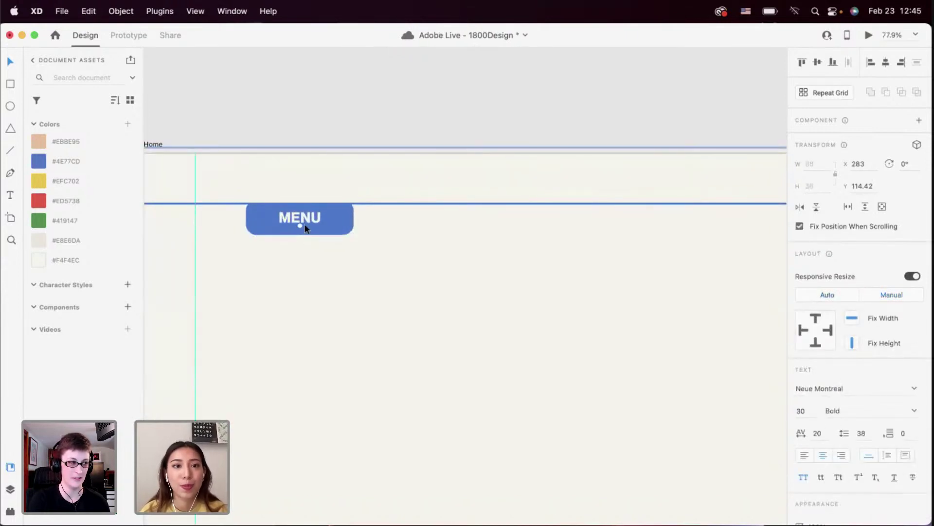
left_click_drag(304, 223, 301, 177)
left_click(98, 162)
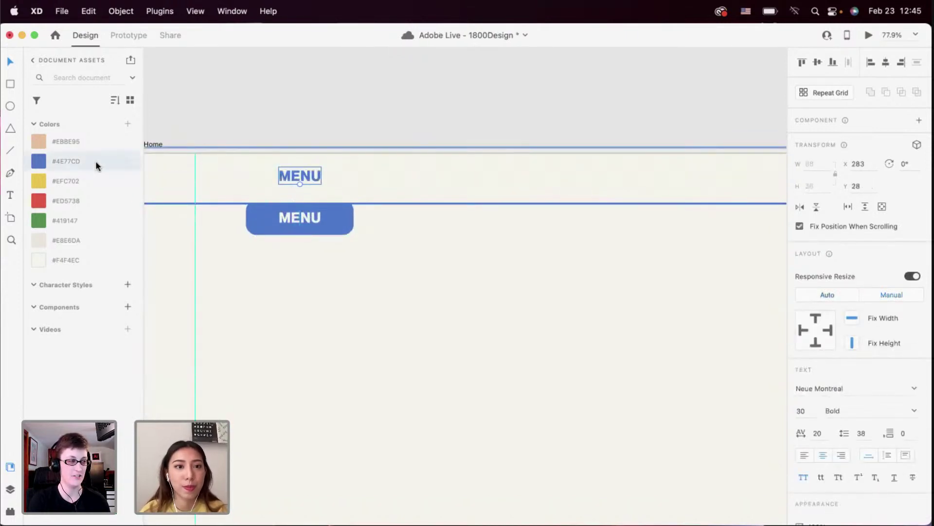
scroll(298, 188, "down", 2)
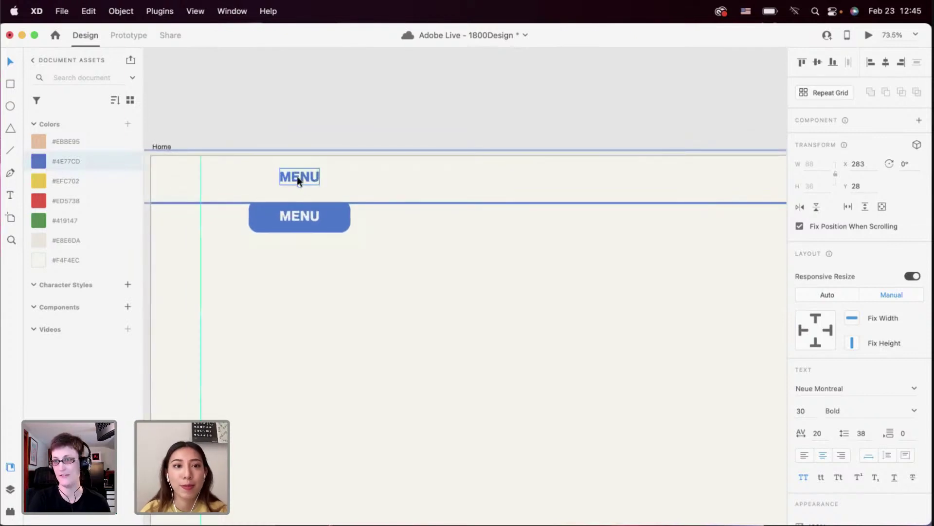
Reword the copied label to WHO WE ARE and nudge it slightly down
double_click(297, 177)
type("W")
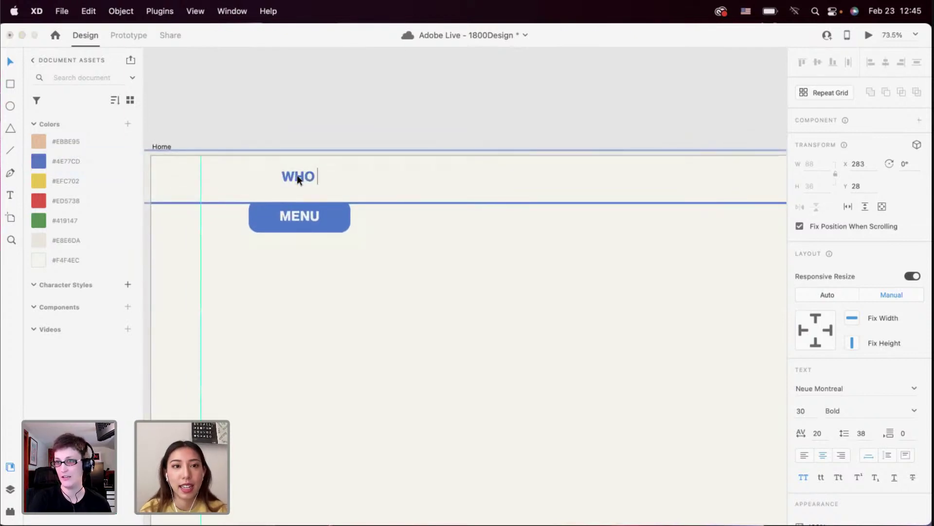
type("HO ")
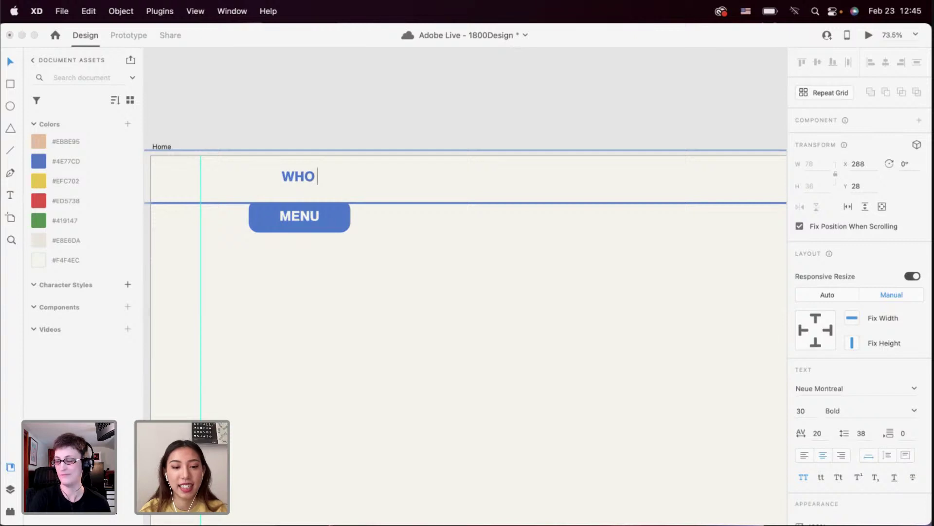
type("E")
key("BackSpace")
type("WE ARE")
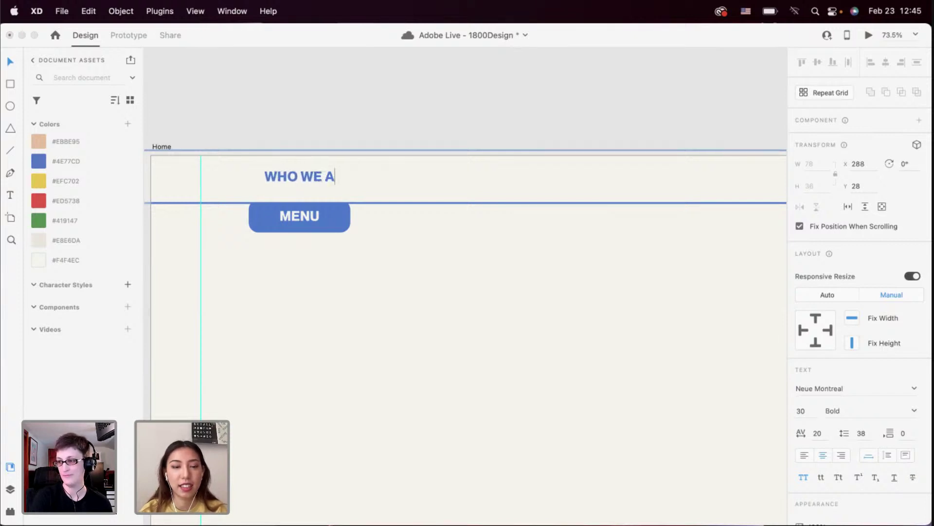
key("Escape")
key("Down")
key("Down")
key("Down")
key("Down")
key("Down")
key("Down")
key("Down")
key("Down")
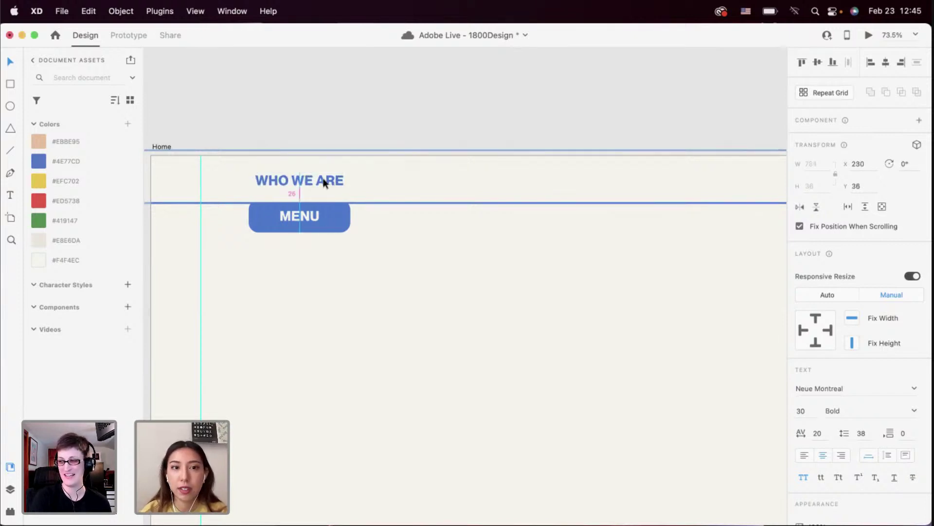
scroll(323, 182, "down", 3)
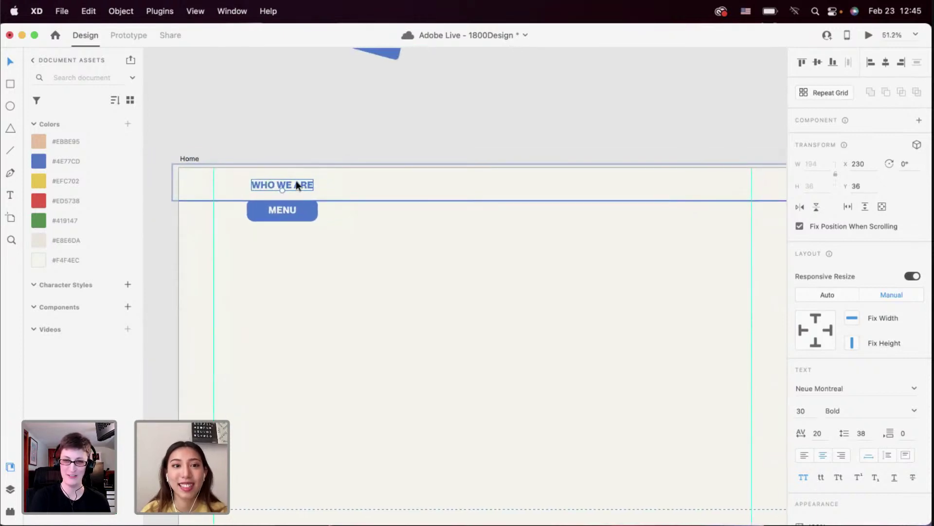
Duplicate WHO WE ARE into the header's middle and right, aligned to spacing guides
left_click_drag(294, 184, 495, 189)
scroll(495, 188, "right", 5)
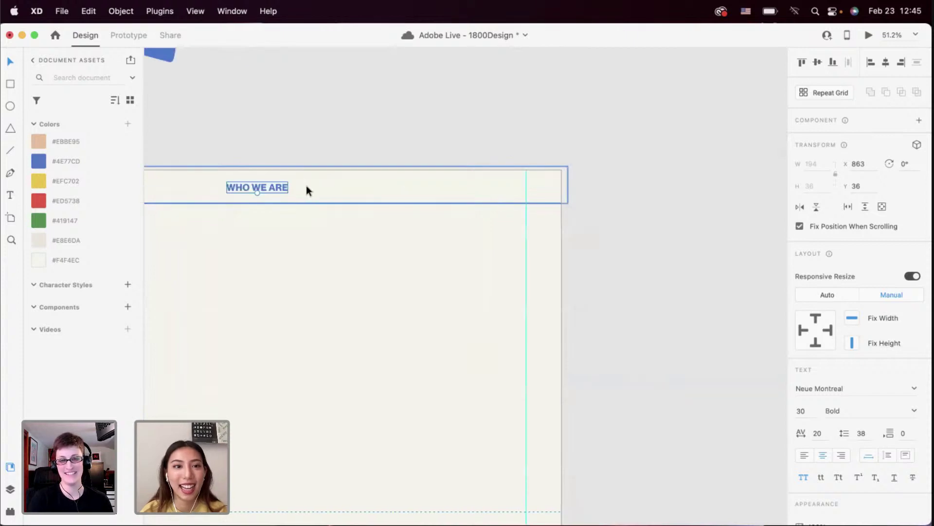
left_click_drag(279, 186, 515, 193)
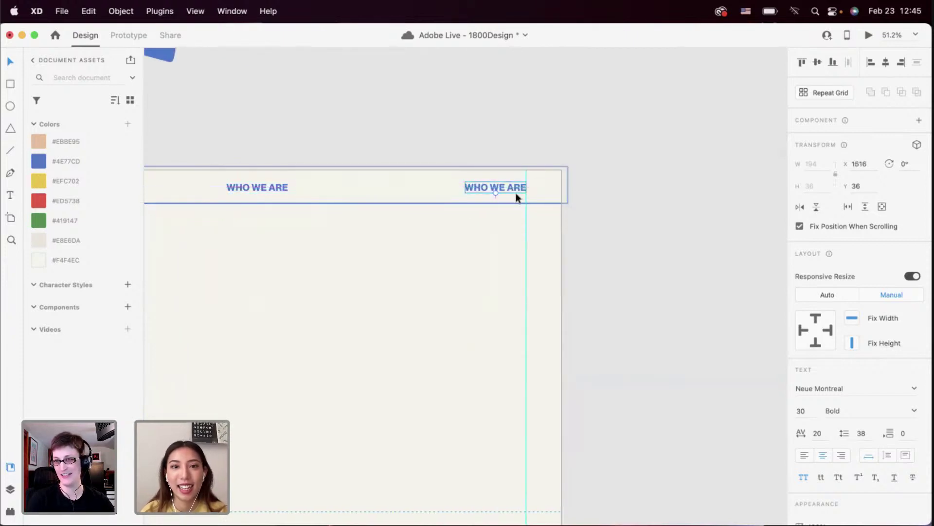
scroll(516, 193, "down", 2)
scroll(510, 194, "right", 1)
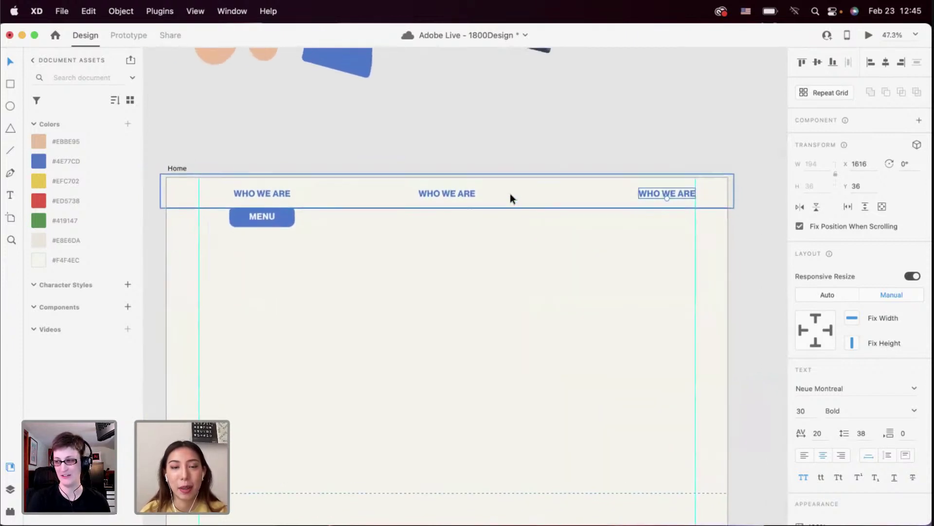
left_click_drag(670, 193, 657, 193)
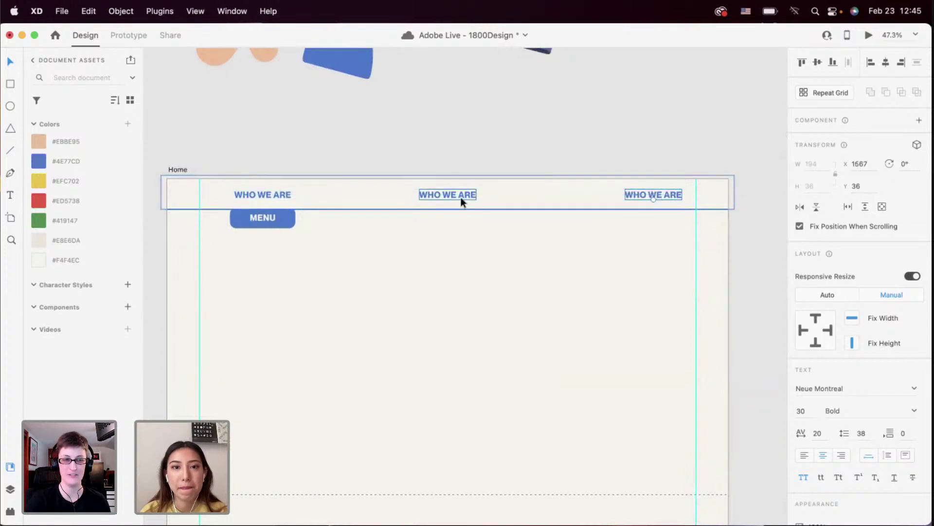
Reword the middle copy to DESIGN PPL and the right copy to JOIN US
double_click(460, 197)
type("DESIGN PPL")
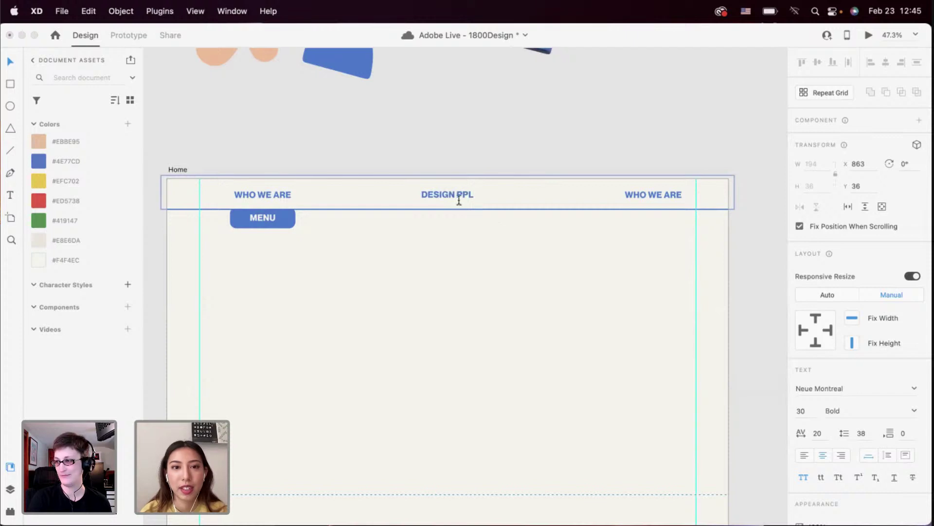
key("Escape")
scroll(498, 237, "right", 3)
scroll(499, 237, "right", 2)
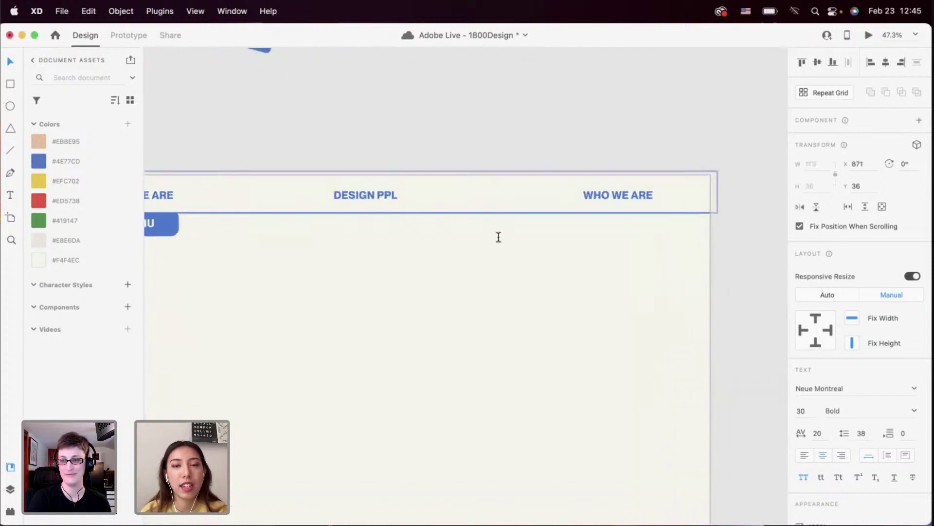
scroll(498, 236, "up", 5)
double_click(520, 182)
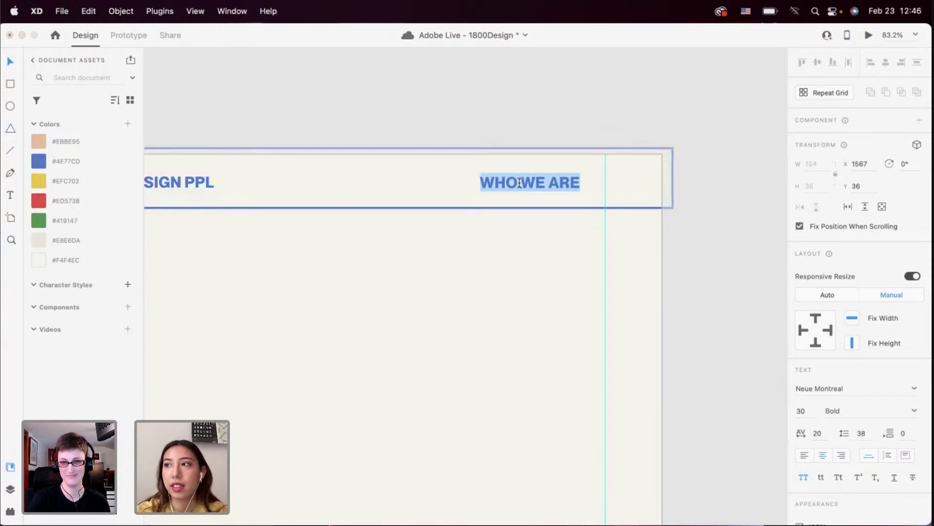
key("BackSpace")
type("JOIN")
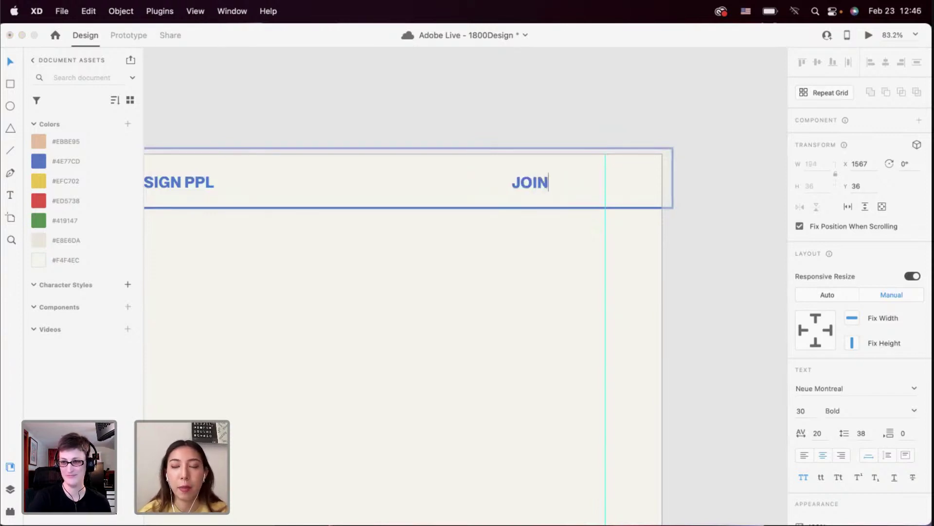
type(" US")
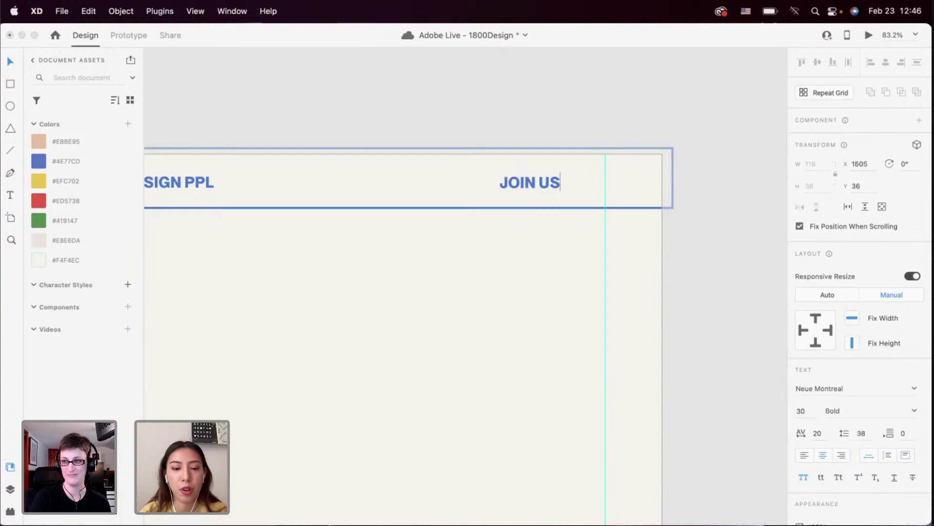
key("Escape")
scroll(475, 261, "down", 3)
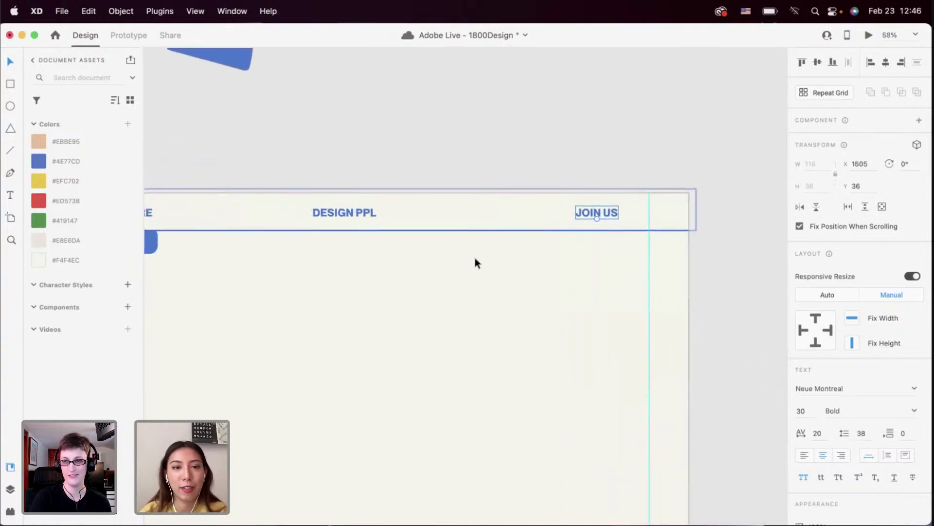
scroll(383, 247, "down", 5)
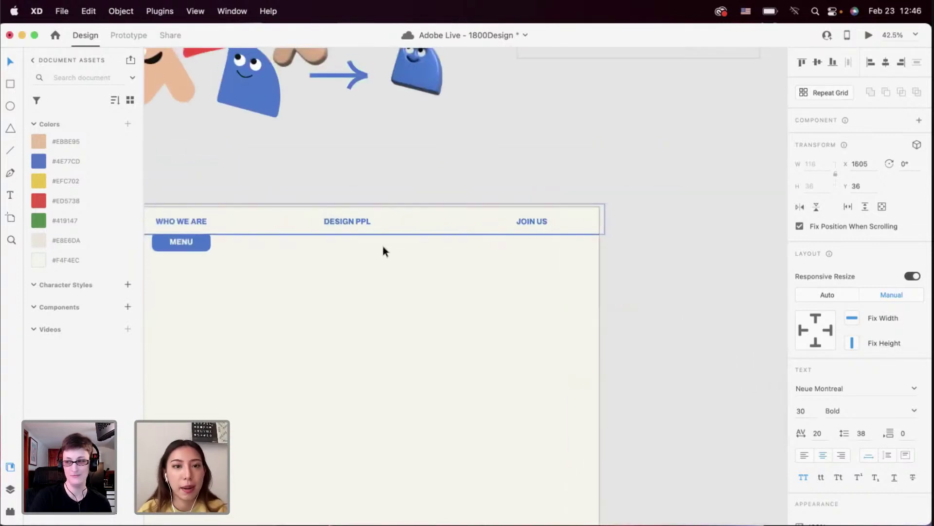
scroll(384, 247, "left", 5)
Space WHO WE ARE, DESIGN PPL and JOIN US evenly across the header
left_click(363, 226)
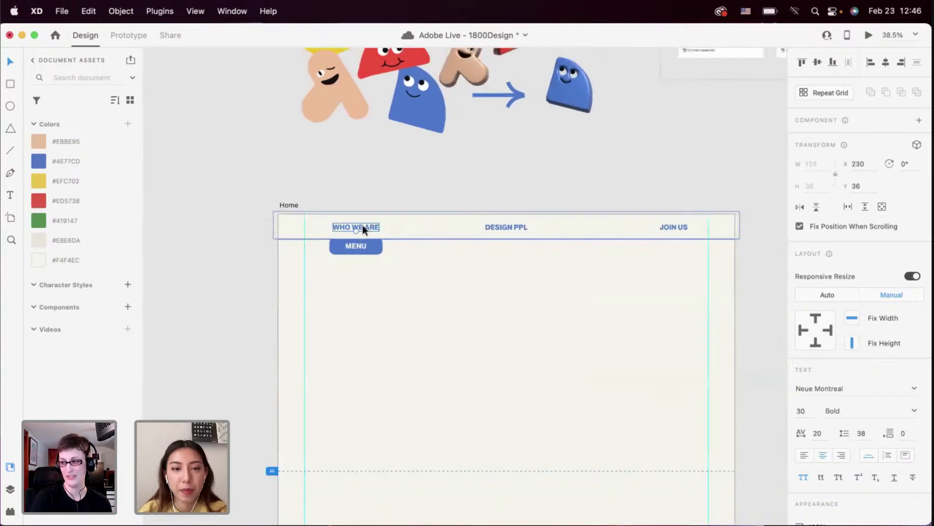
left_click(498, 227, "shift")
left_click(663, 228, "shift")
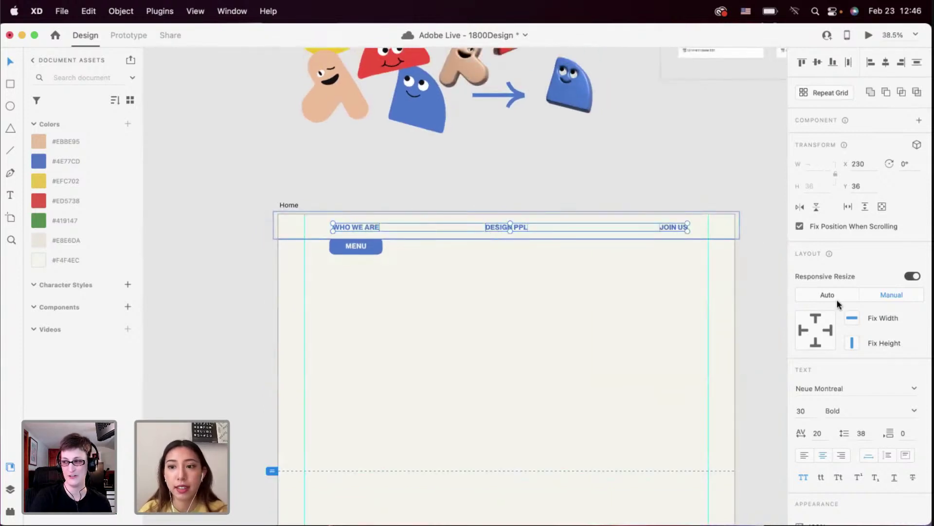
left_click(849, 63)
left_click(594, 275)
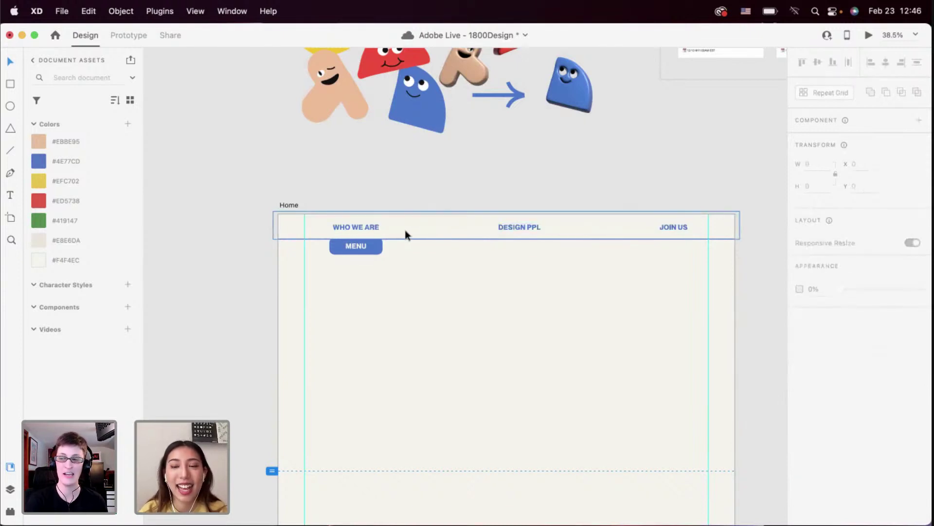
Move WHO WE ARE left, JOIN US right to the margin guide, then shift all three left
left_click(372, 227)
left_click_drag(366, 226, 347, 226)
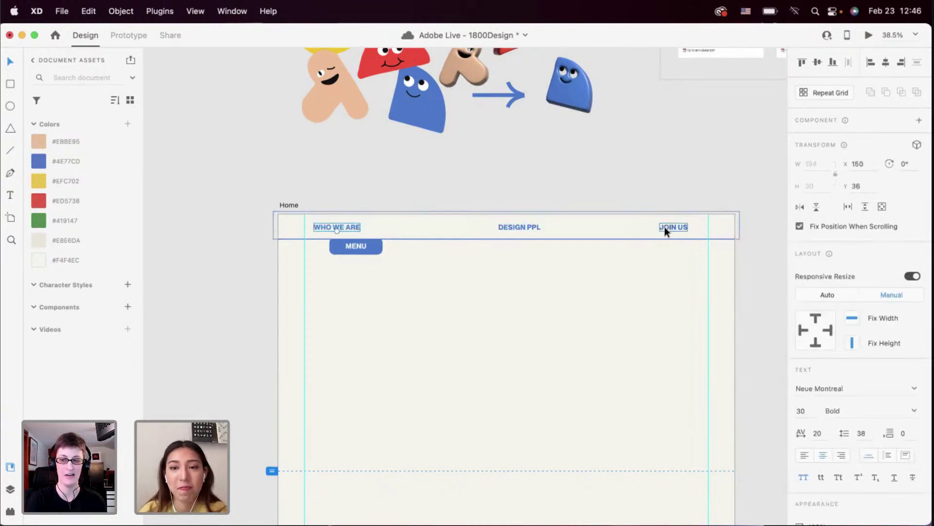
left_click_drag(664, 227, 682, 229)
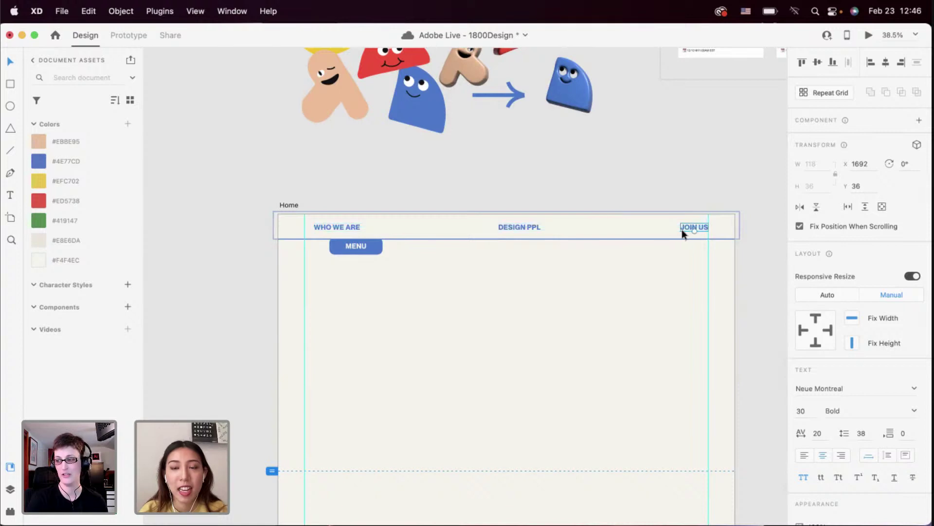
left_click(350, 227, "shift")
left_click(506, 228, "shift")
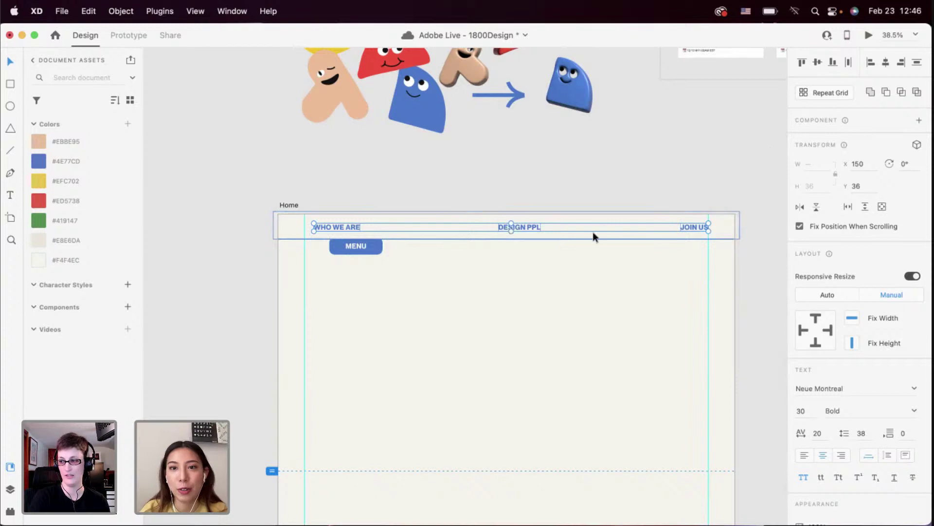
left_click(527, 225)
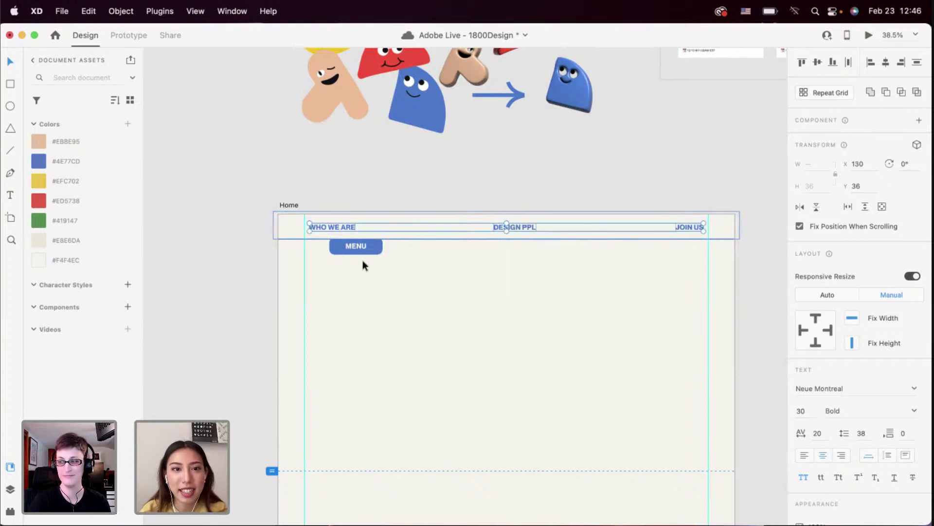
Move the MENU button left onto the guide and centre WHO WE ARE above it
scroll(363, 260, "up", 3)
left_click_drag(369, 241, 329, 243)
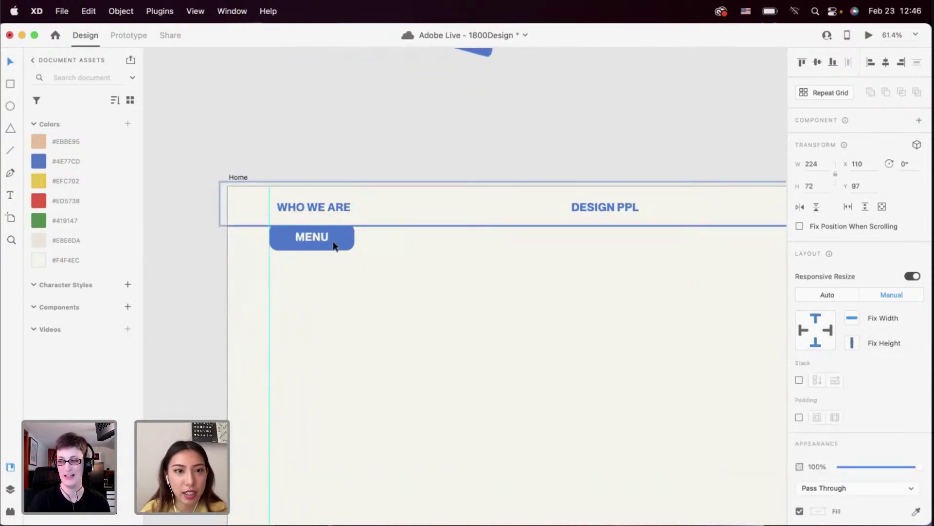
left_click(330, 207, "shift")
left_click(885, 62)
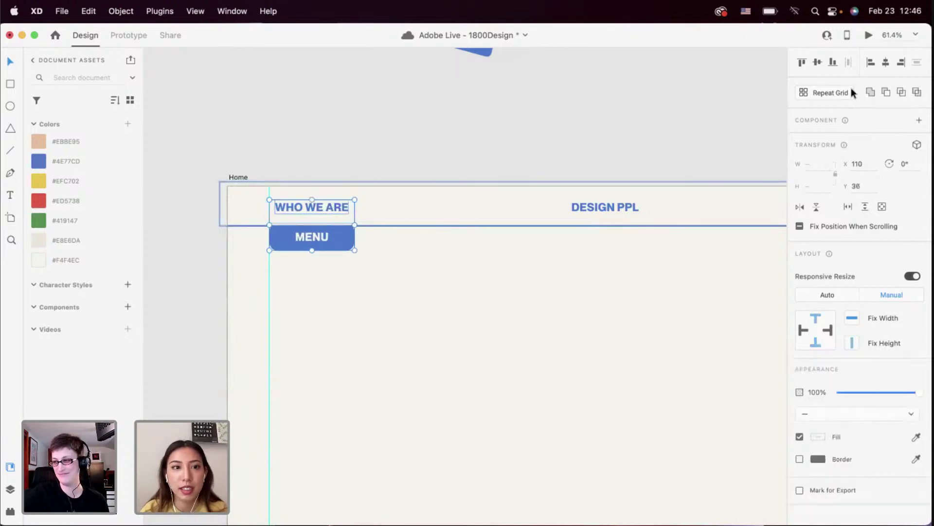
left_click(529, 280)
Marquee-select everything in the header nav bar
scroll(530, 279, "down", 5)
left_click(407, 232)
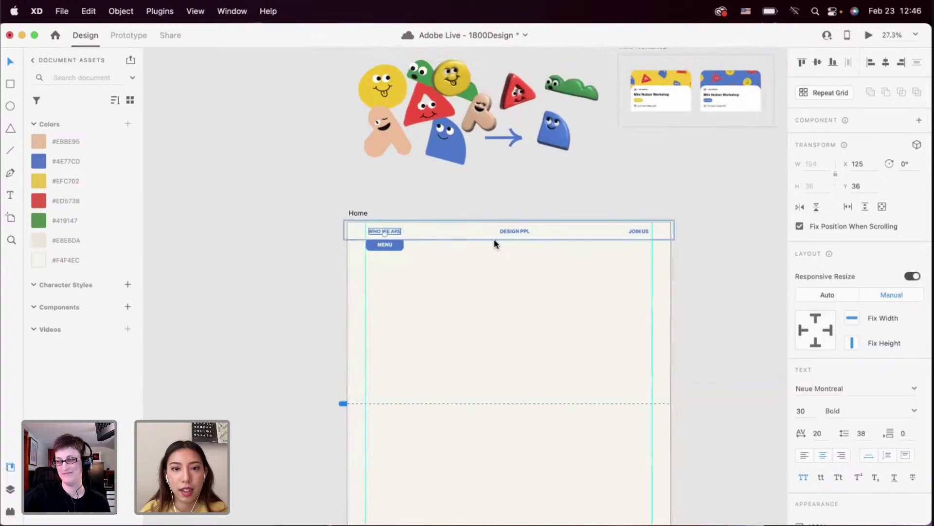
left_click(507, 232, "shift")
left_click(639, 231, "shift")
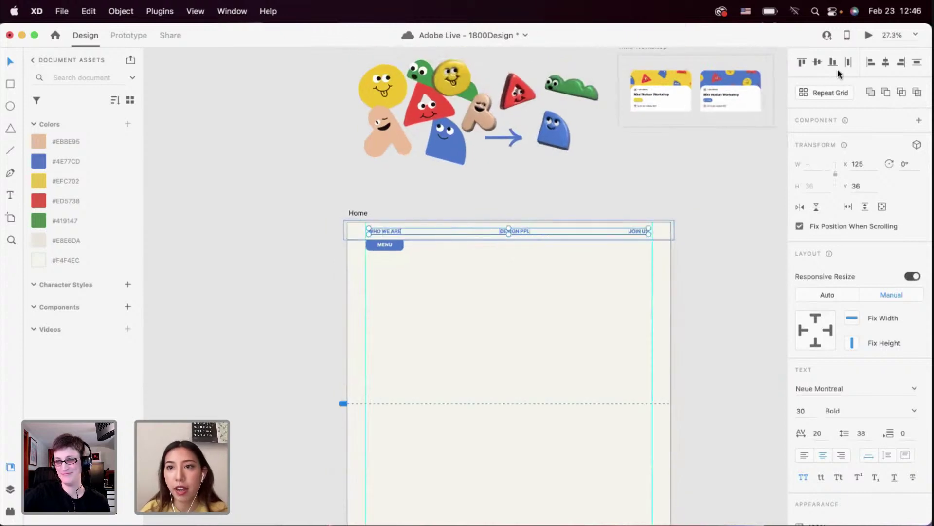
left_click(496, 293)
scroll(496, 294, "up", 3)
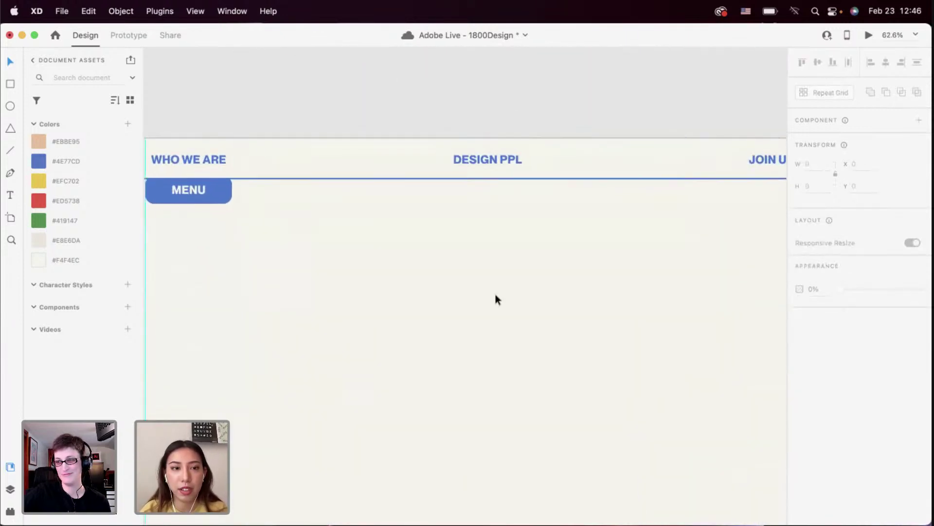
scroll(471, 214, "right", 2)
scroll(471, 214, "down", 2)
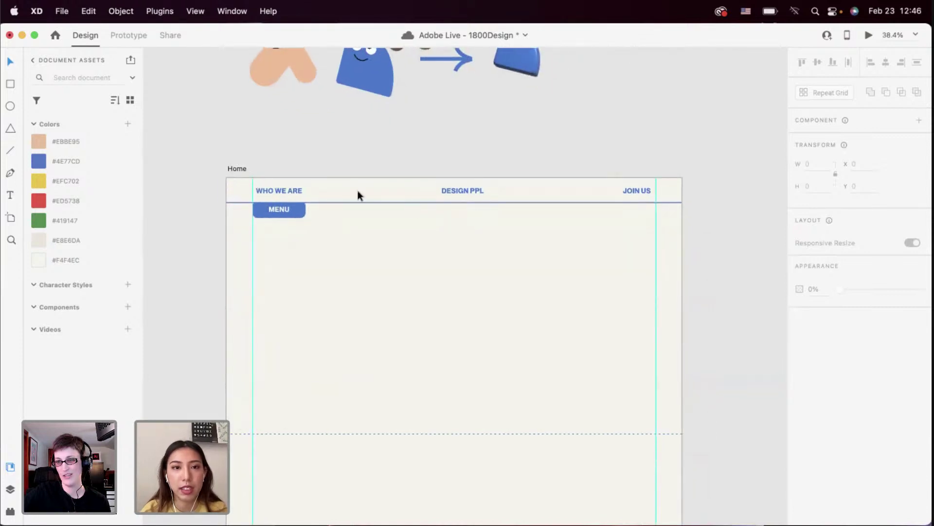
left_click_drag(273, 158, 639, 241)
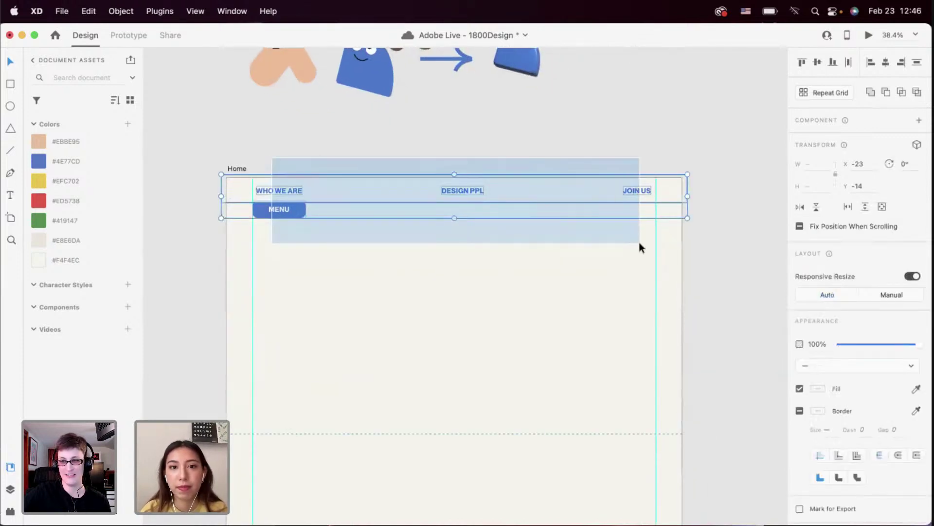
Preview the Home page in Desktop Preview
left_click(868, 35)
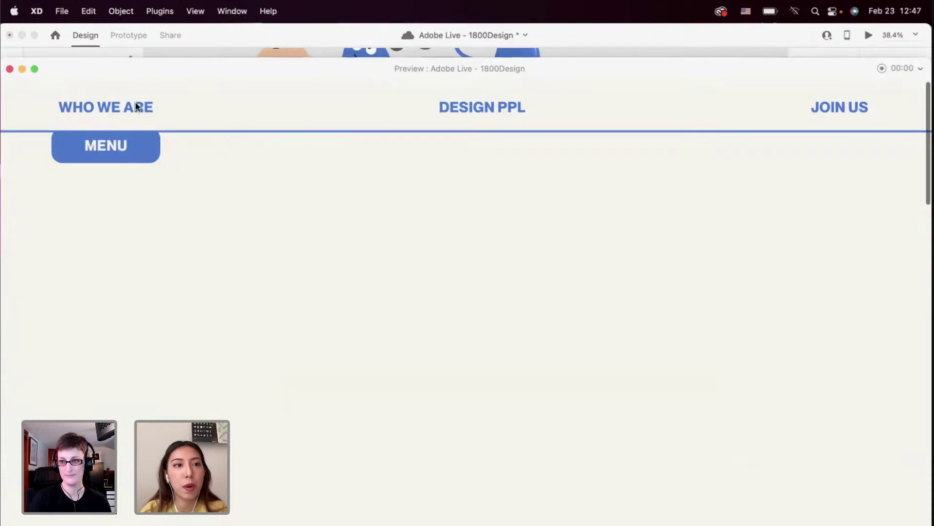
left_click(9, 68)
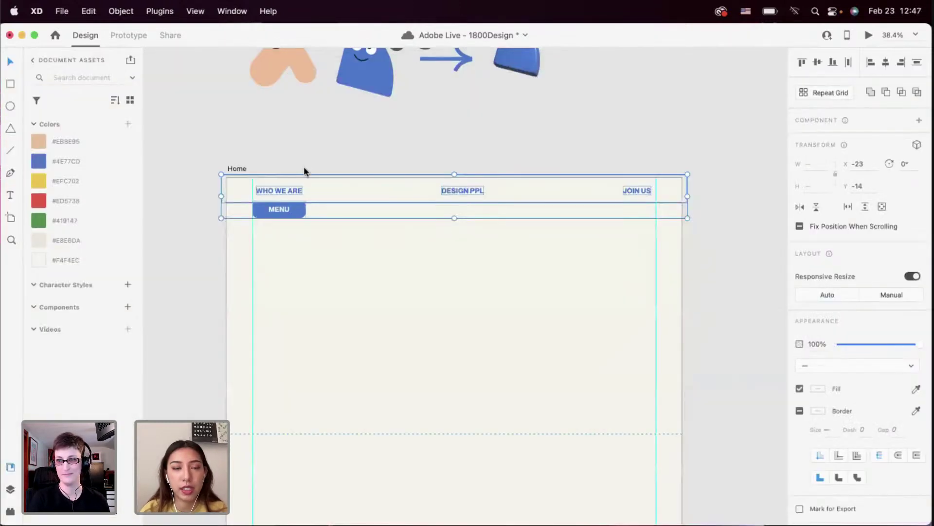
scroll(305, 173, "up", 5)
scroll(368, 247, "down", 3)
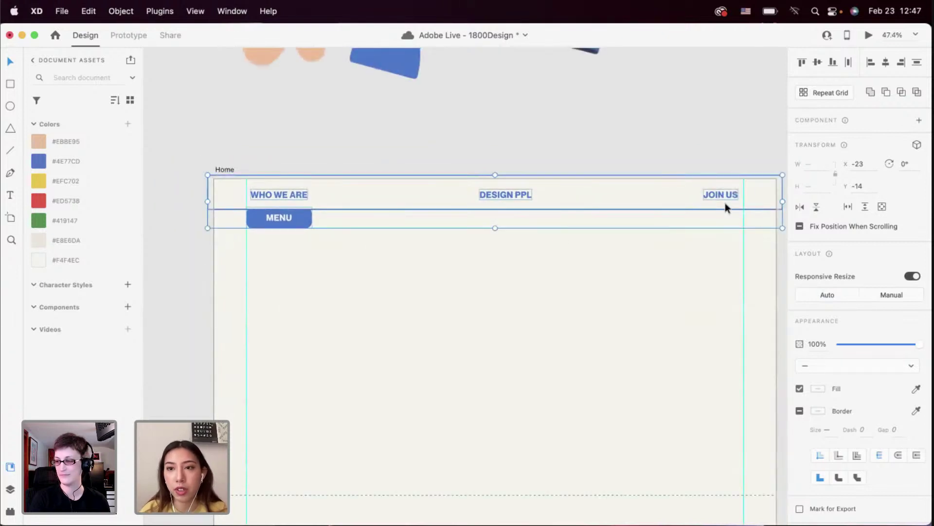
Turn on Fix Position When Scrolling for the header group and preview again
left_click(799, 227)
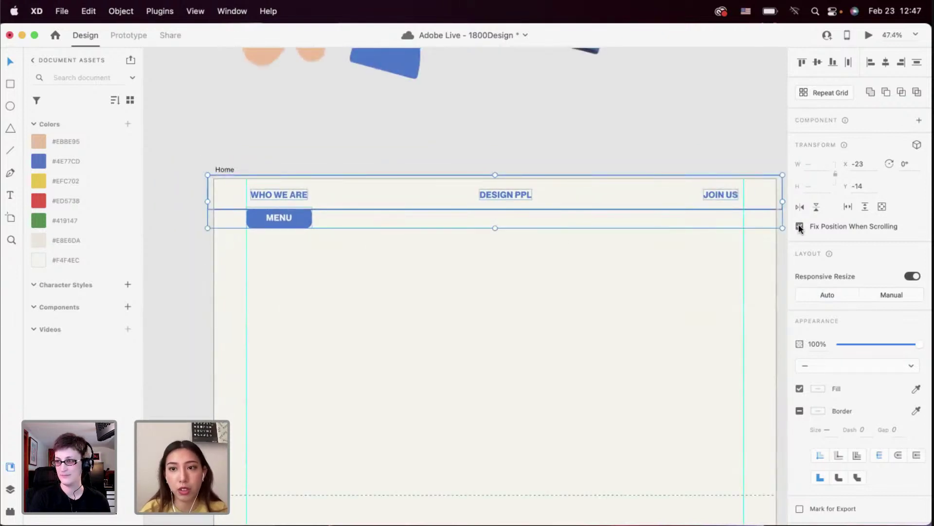
scroll(528, 205, "right", 3)
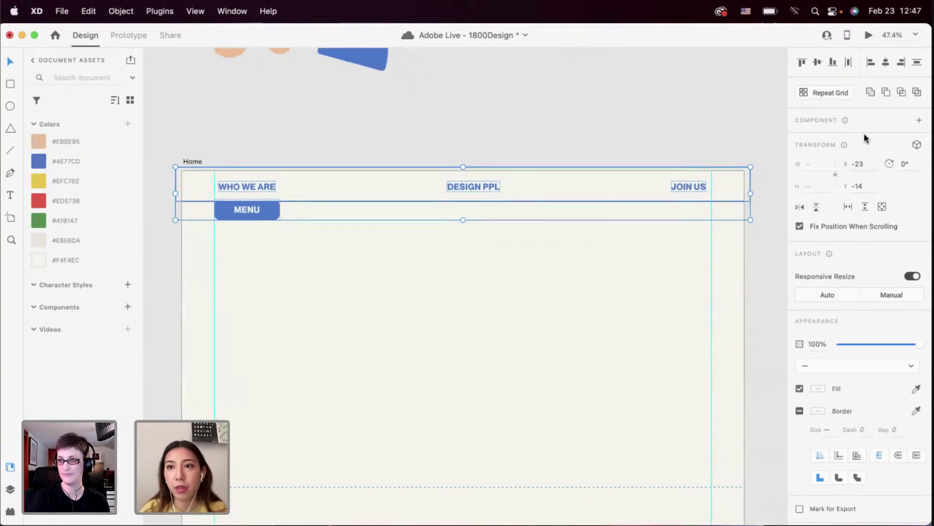
left_click(869, 35)
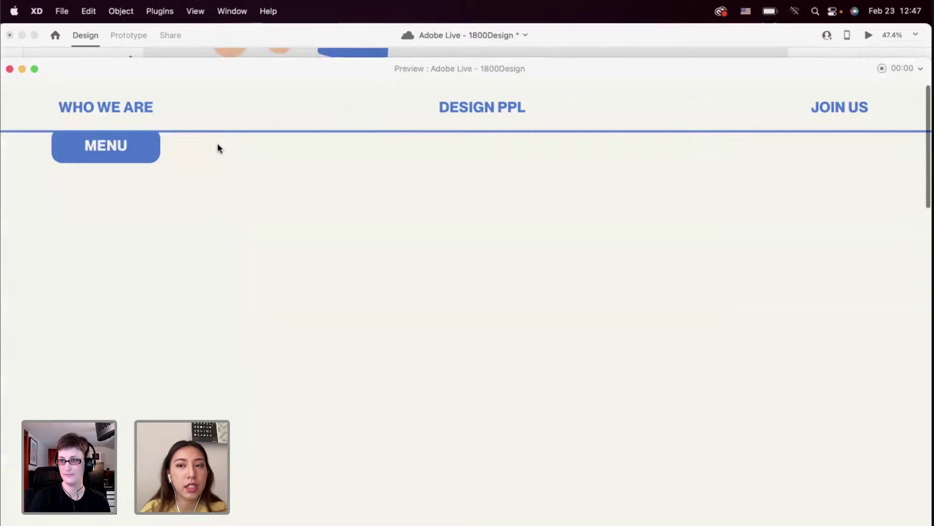
left_click(10, 69)
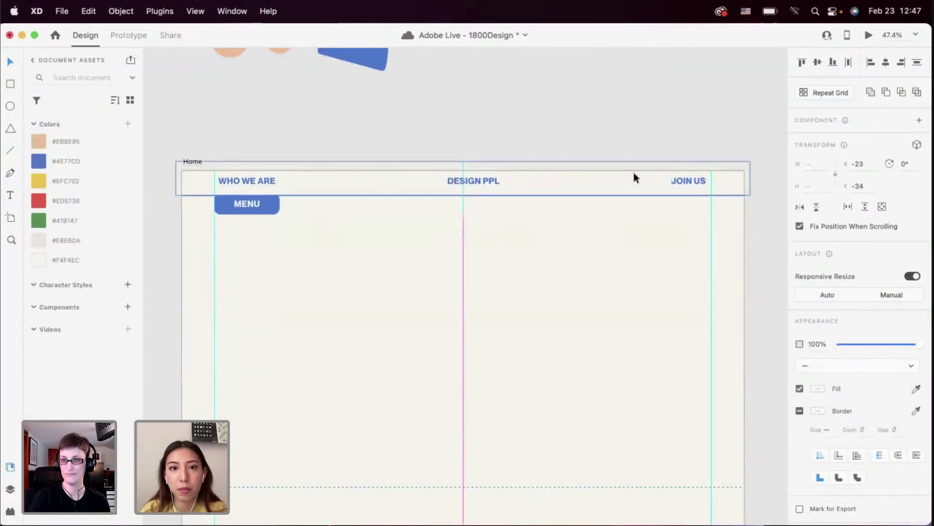
left_click(583, 226)
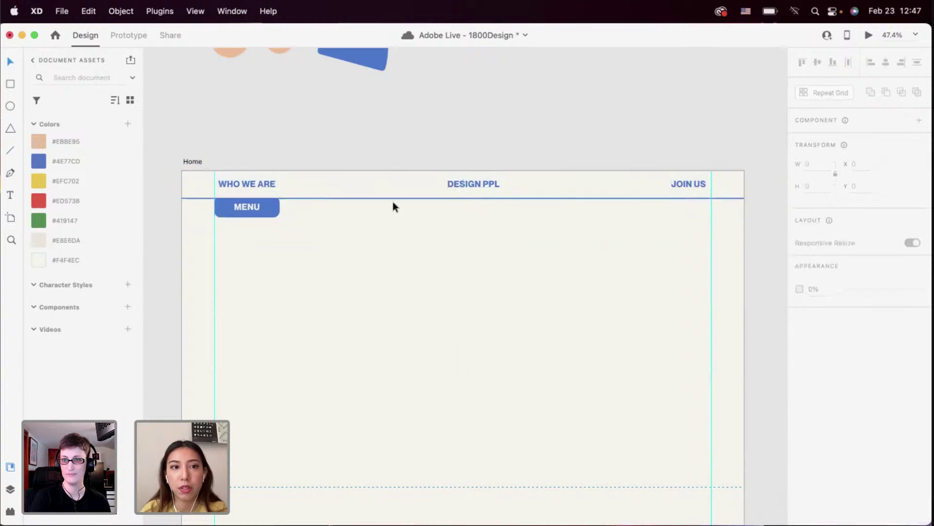
Make the header bar slightly shorter and nudge the MENU button up
left_click(370, 197)
left_click_drag(466, 198, 464, 197)
scroll(163, 266, "up", 5)
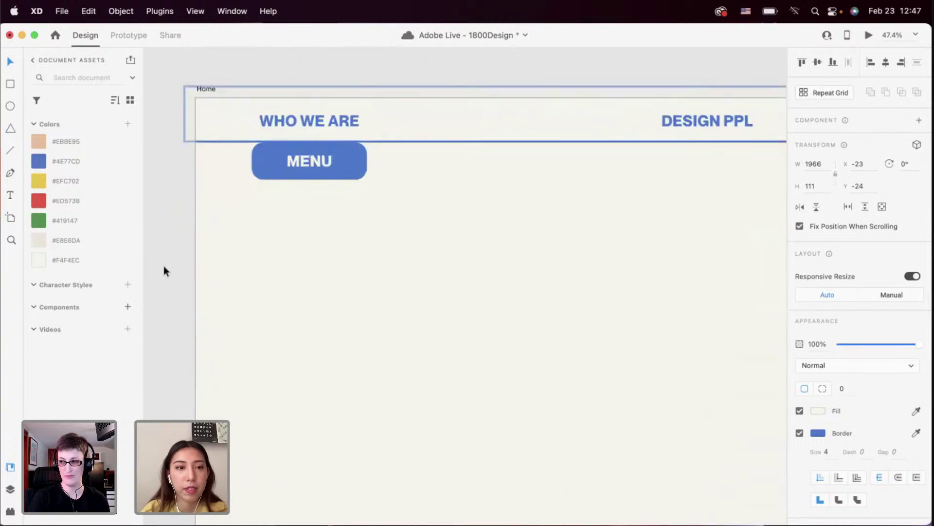
left_click(367, 149)
left_click_drag(367, 147, 367, 145)
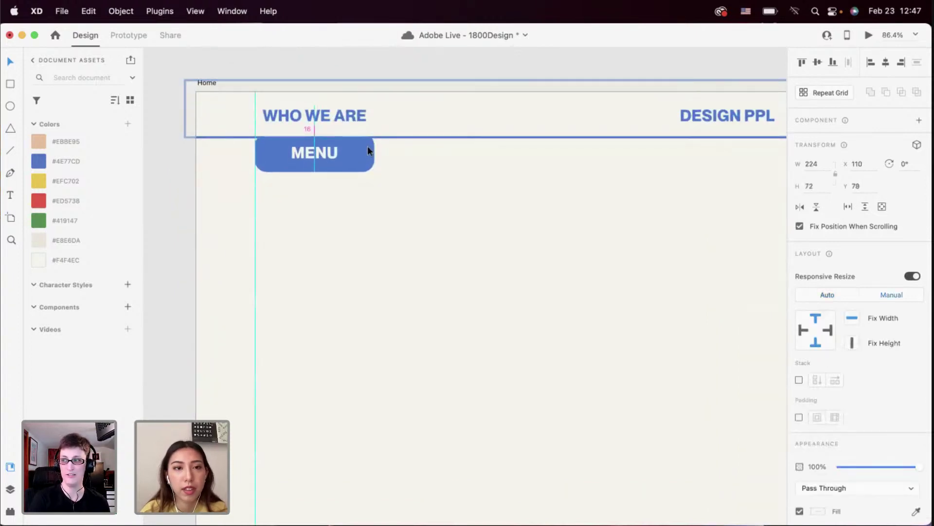
scroll(367, 145, "down", 5)
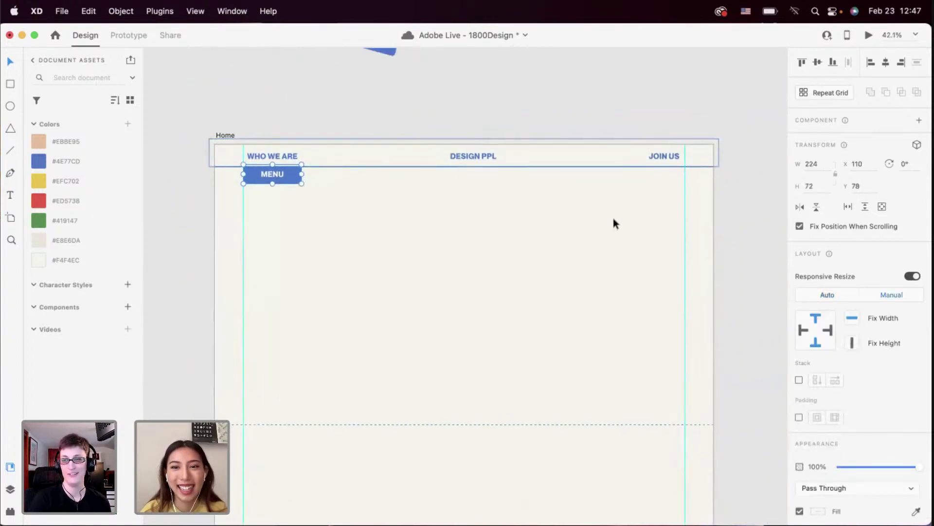
Turn the three nav links and MENU into a component with a new Toggle State
left_click_drag(667, 211, 242, 125)
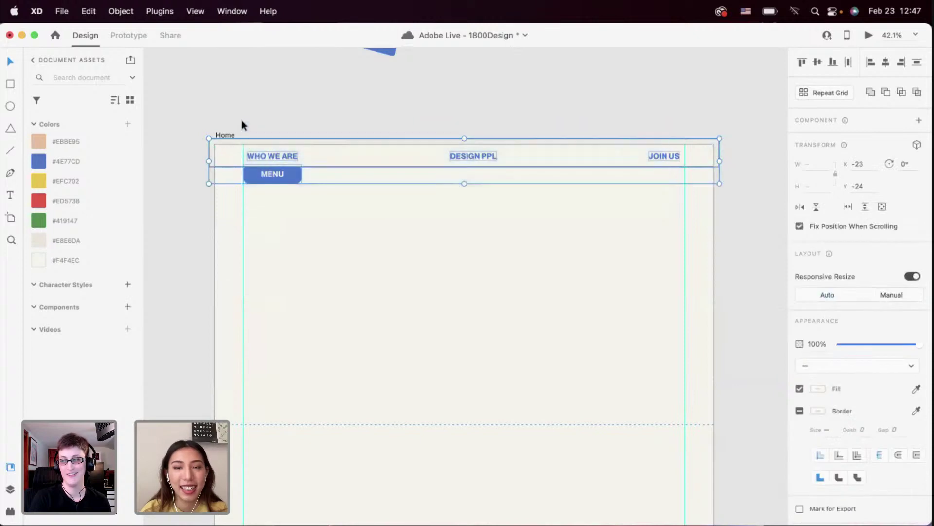
left_click(919, 120)
left_click(919, 139)
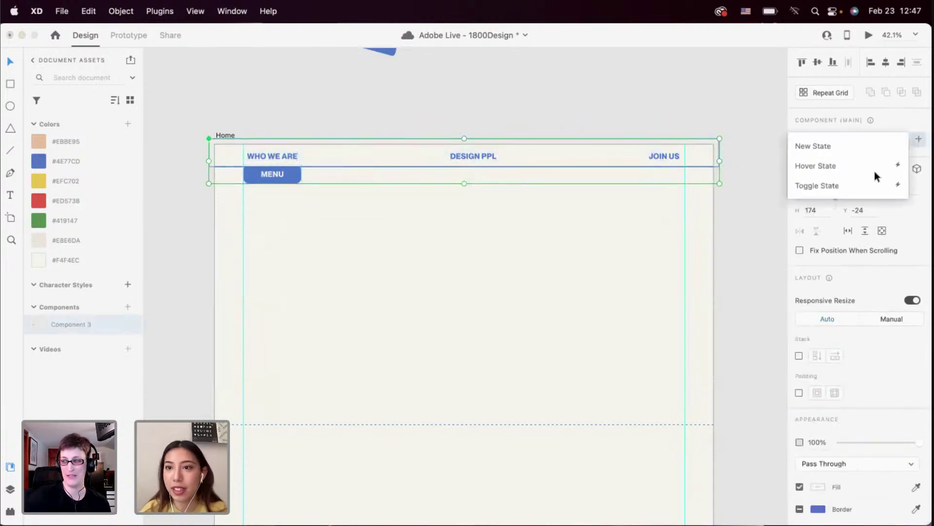
left_click(854, 186)
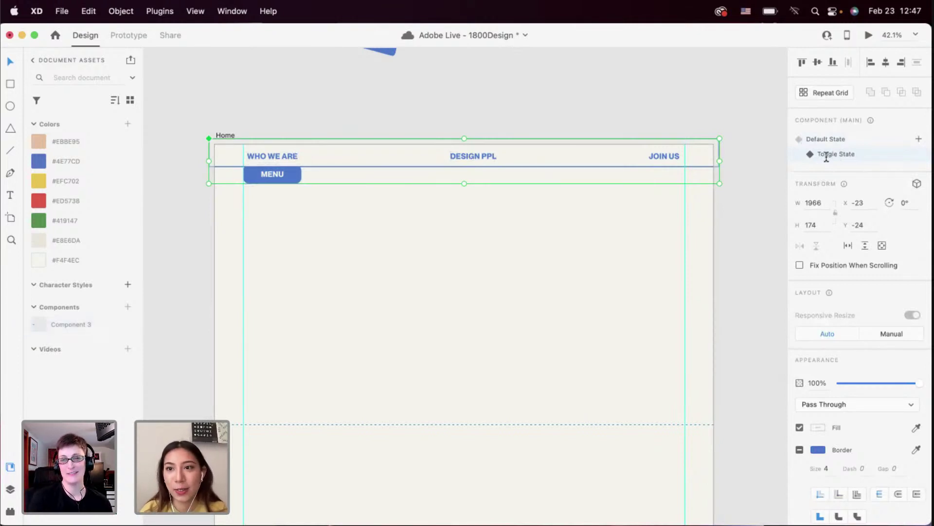
In the Toggle State, raise the nav bar above the artboard, then return to Default State
double_click(292, 175)
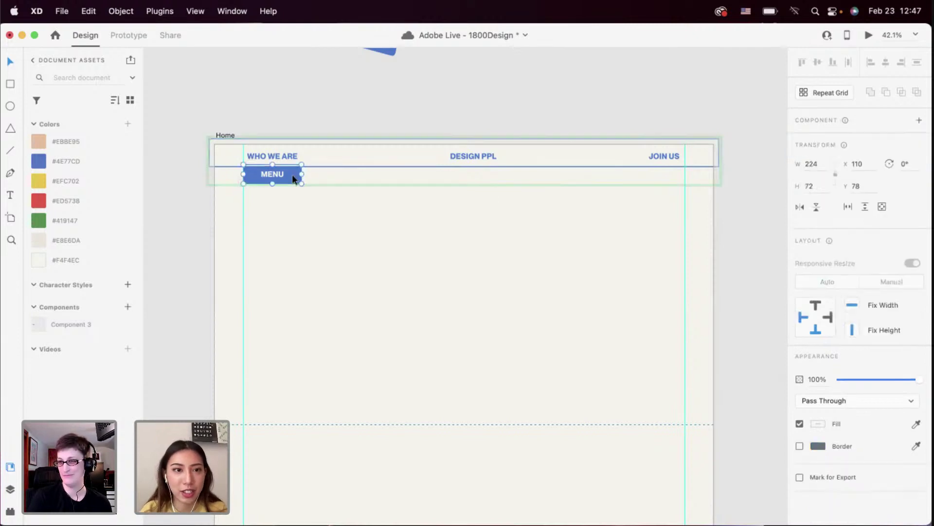
left_click(328, 207)
left_click(296, 176)
double_click(301, 177)
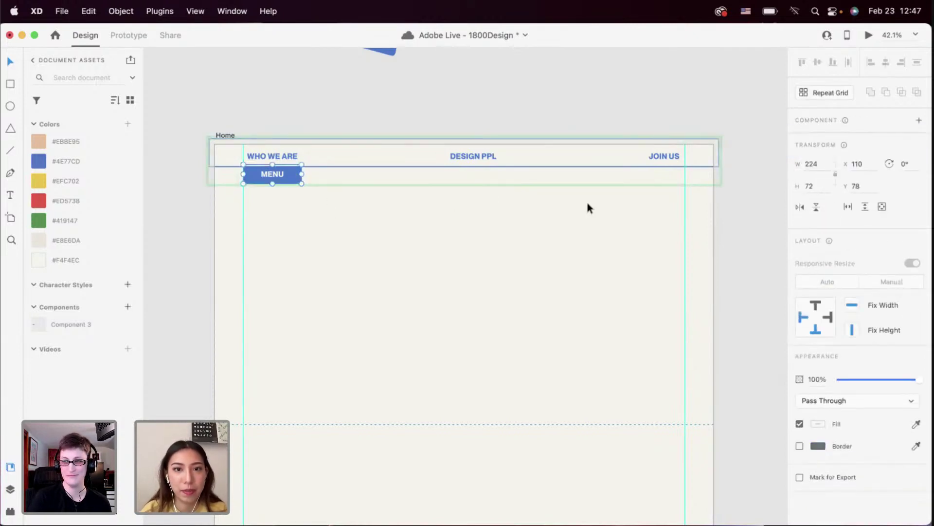
left_click_drag(707, 220, 278, 113)
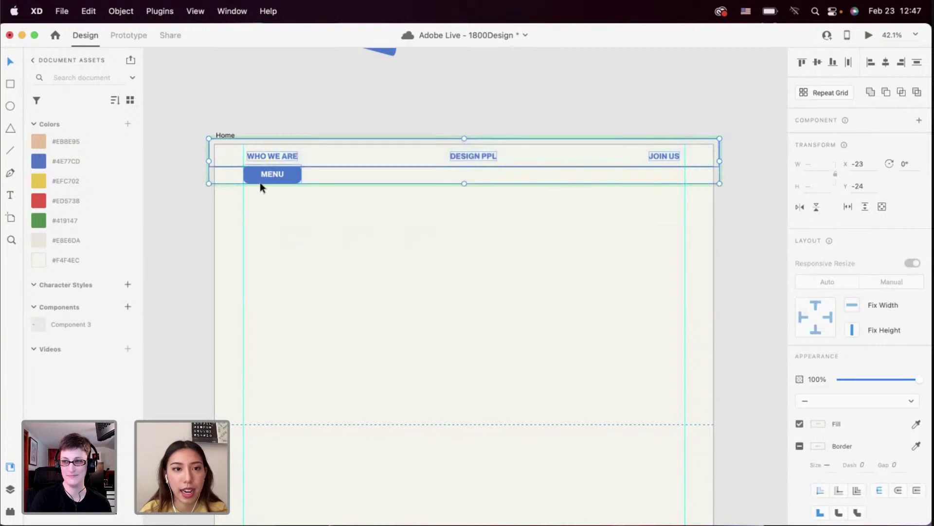
left_click_drag(260, 181, 260, 159)
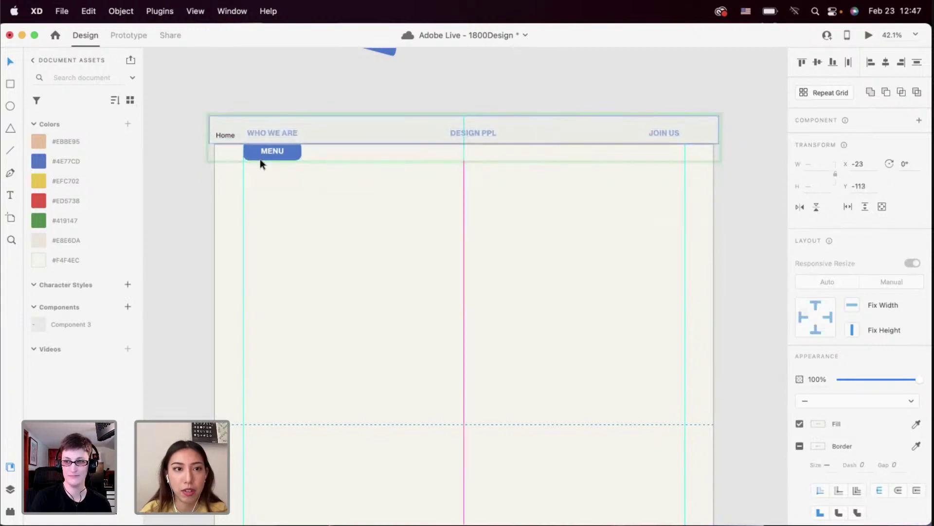
left_click(285, 156)
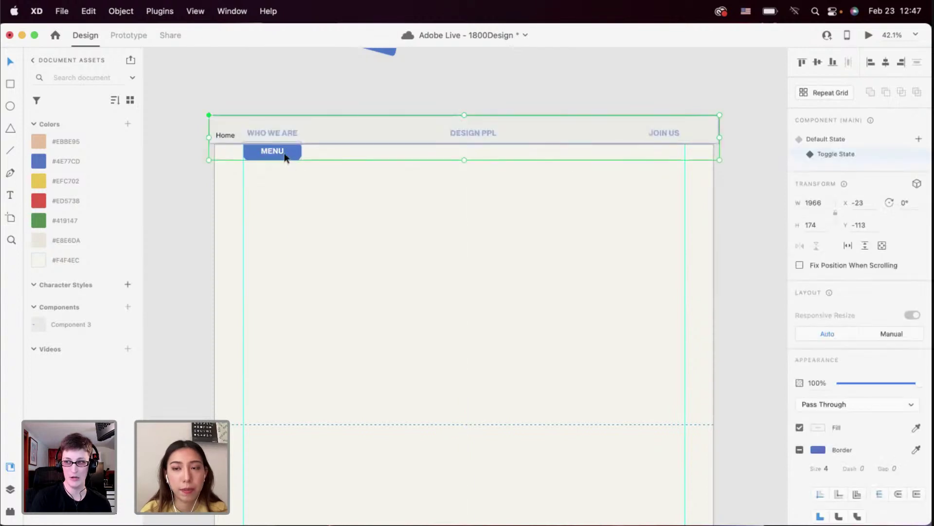
left_click(811, 139)
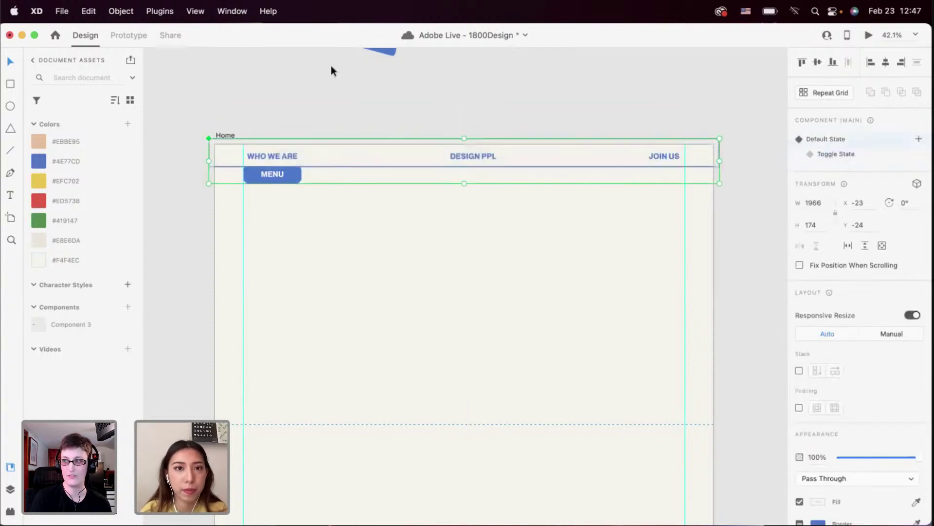
In Prototype mode, select the MENU button inside the nav bar component
left_click(126, 34)
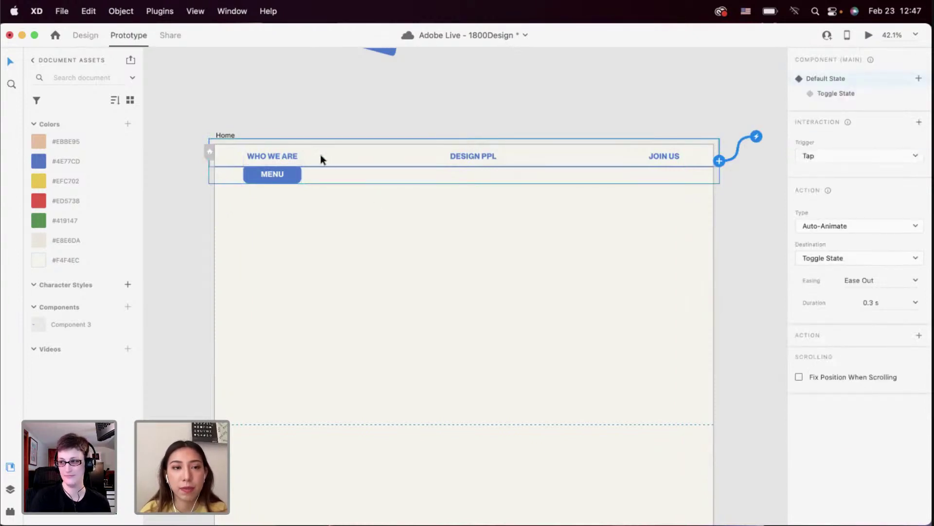
right_click(332, 194)
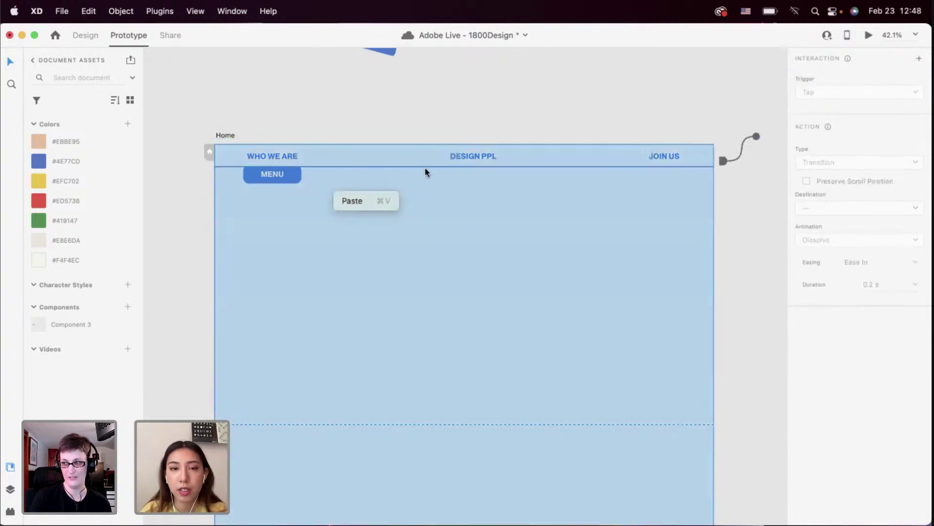
left_click(291, 183)
double_click(290, 173)
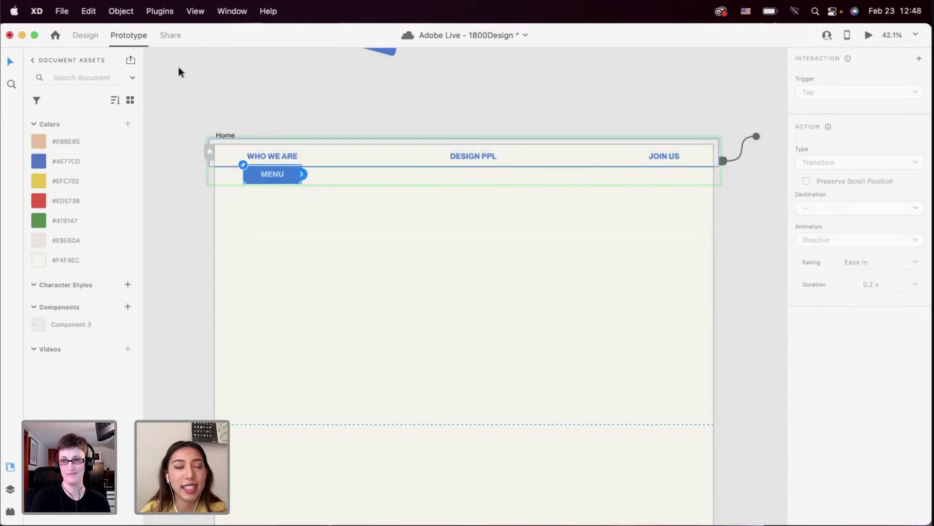
Return to design mode and undo the accidental nav bar move
left_click(85, 35)
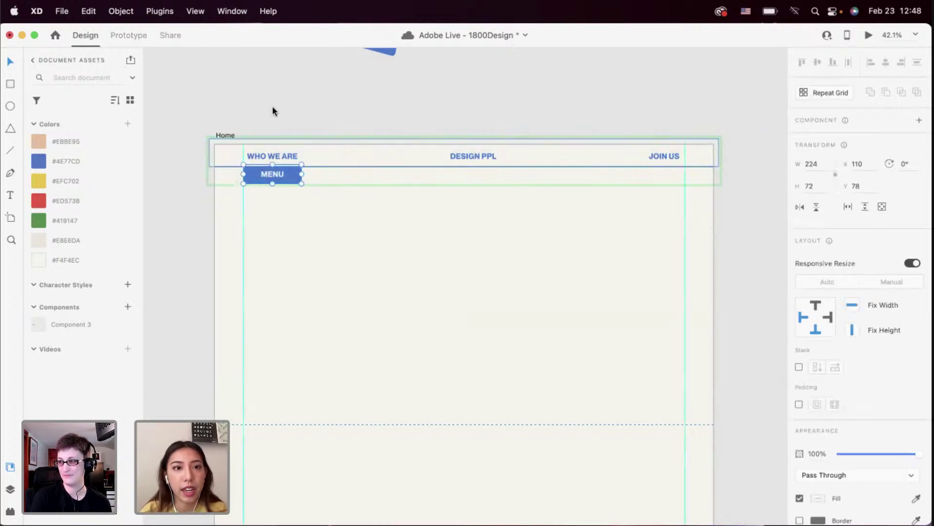
left_click_drag(273, 106, 337, 211)
key("super+z")
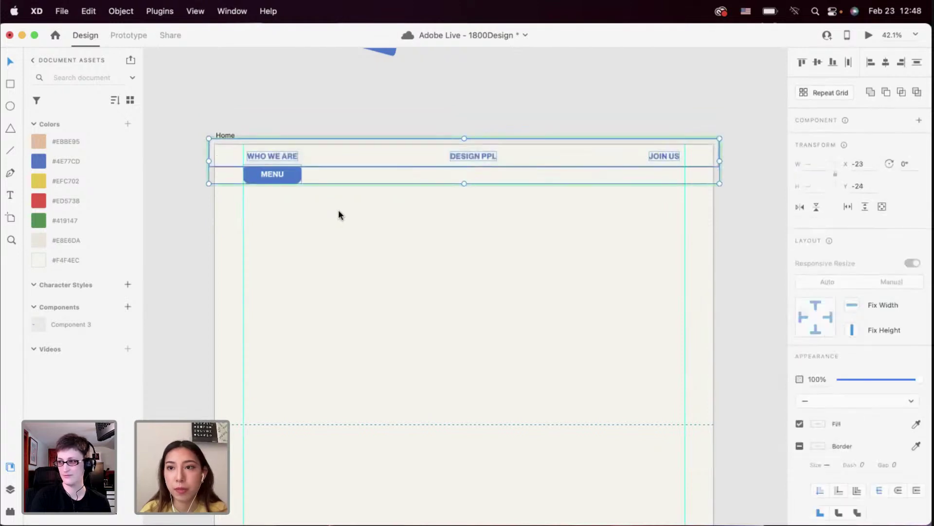
left_click(501, 233)
key("super+z")
key("super+z")
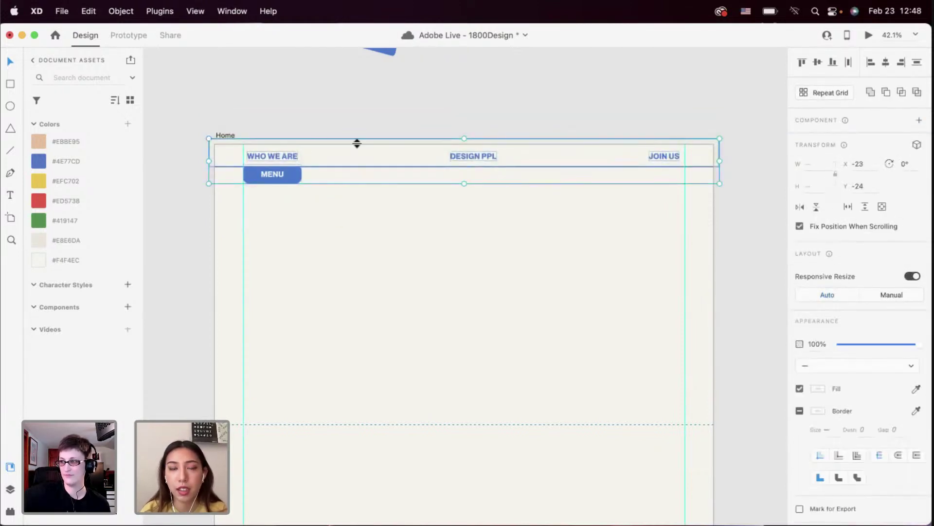
key("super+z")
Make the MENU button a component and add a Toggle State to it
left_click(292, 177)
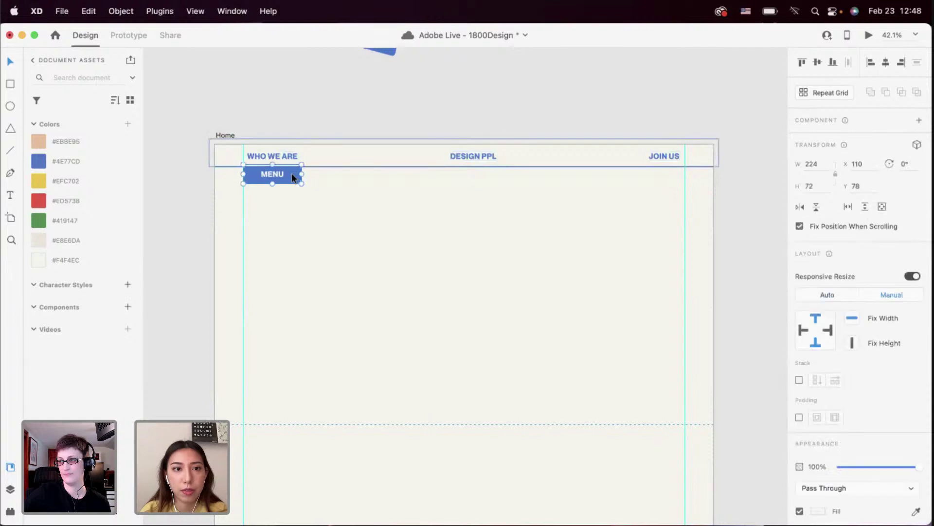
left_click(919, 119)
left_click(918, 139)
left_click(836, 186)
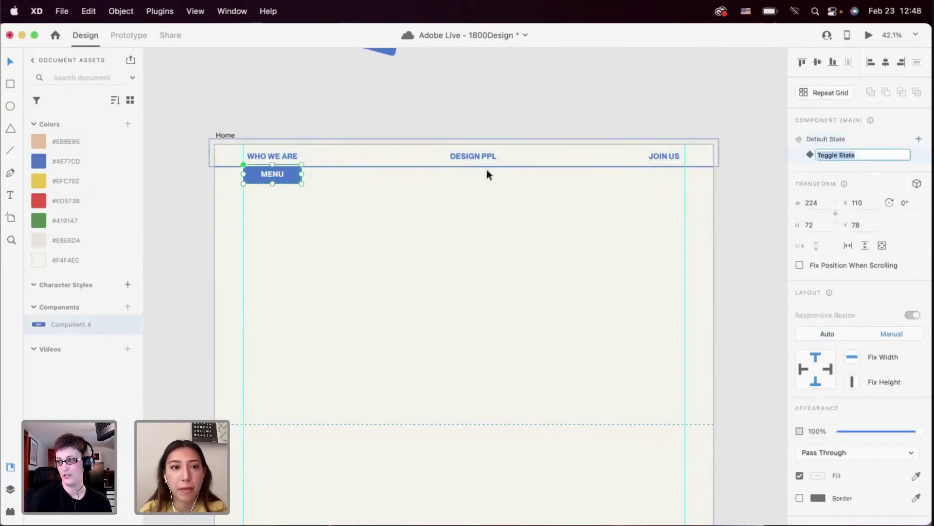
left_click(656, 179)
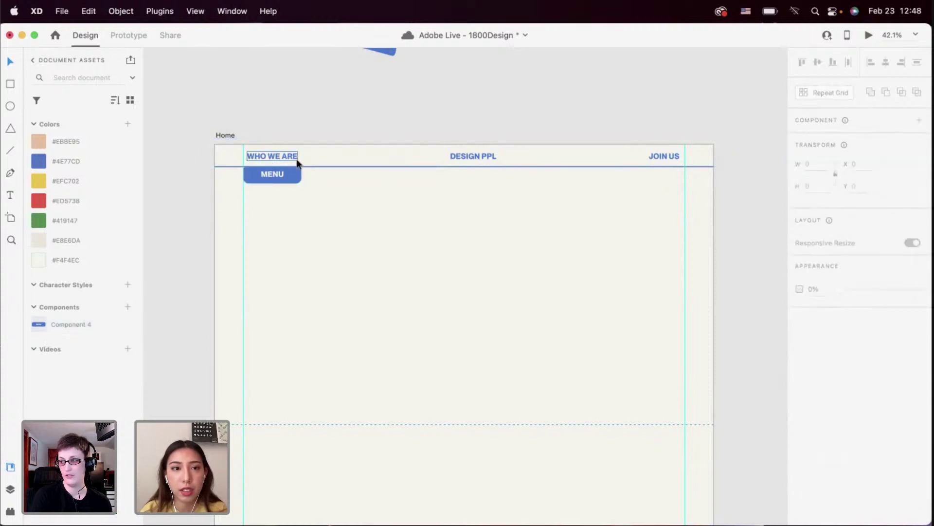
Copy the whole header group, including the WHO WE ARE link, then select the MENU component
scroll(301, 165, "up", 1)
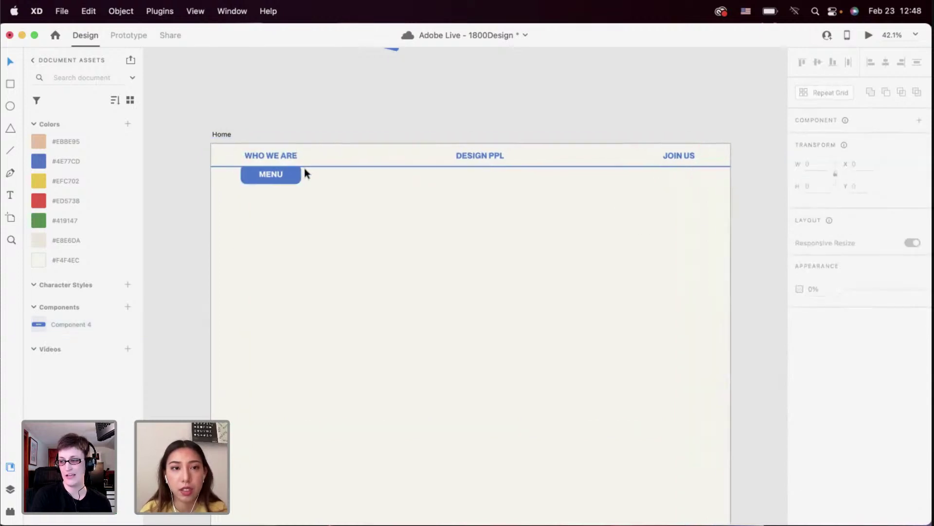
left_click(281, 155)
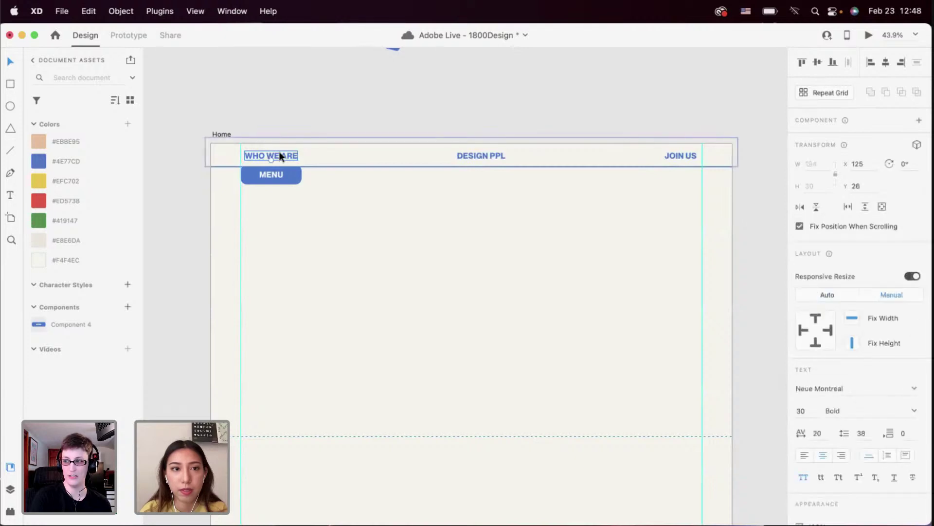
left_click_drag(263, 119, 697, 154)
key("super+c")
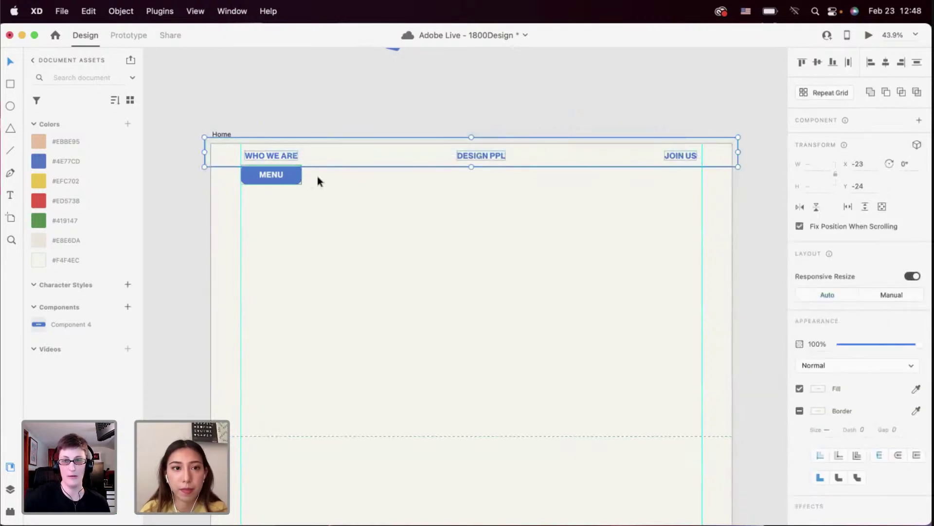
left_click(282, 176)
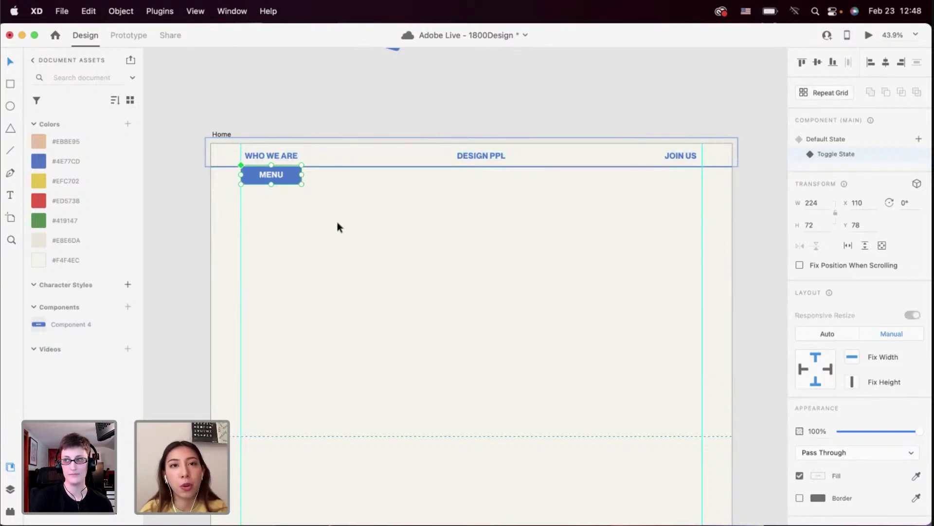
scroll(336, 220, "up", 2)
scroll(338, 222, "down", 3)
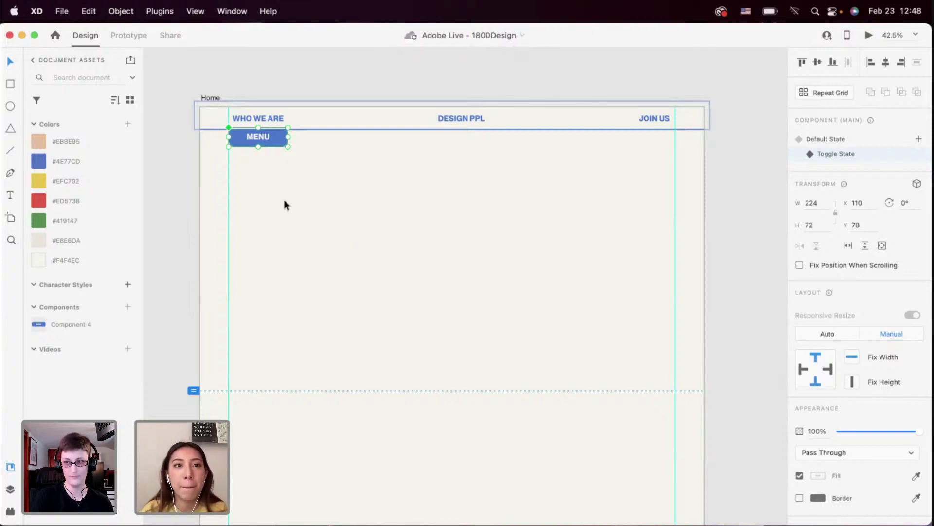
scroll(284, 203, "up", 2)
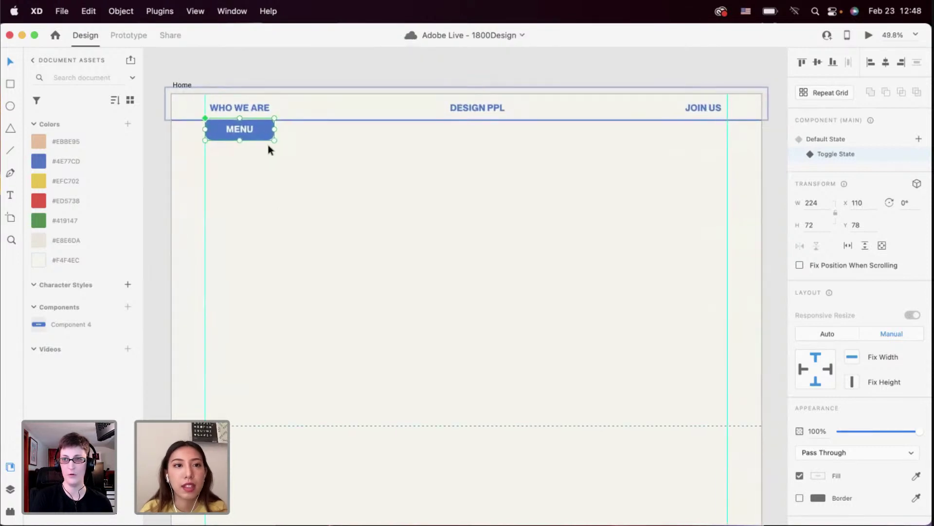
Move the header component down, below the duplicate top nav row
left_click(285, 113)
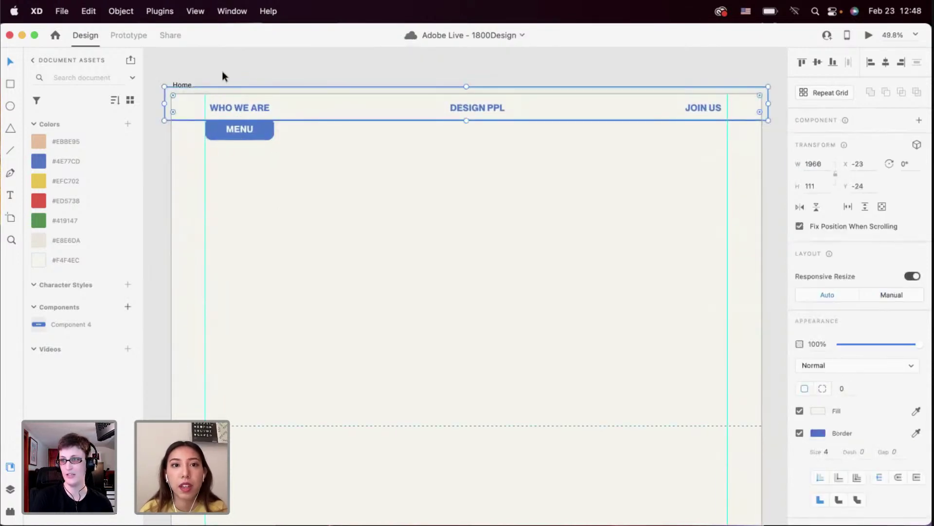
left_click_drag(223, 75, 701, 115)
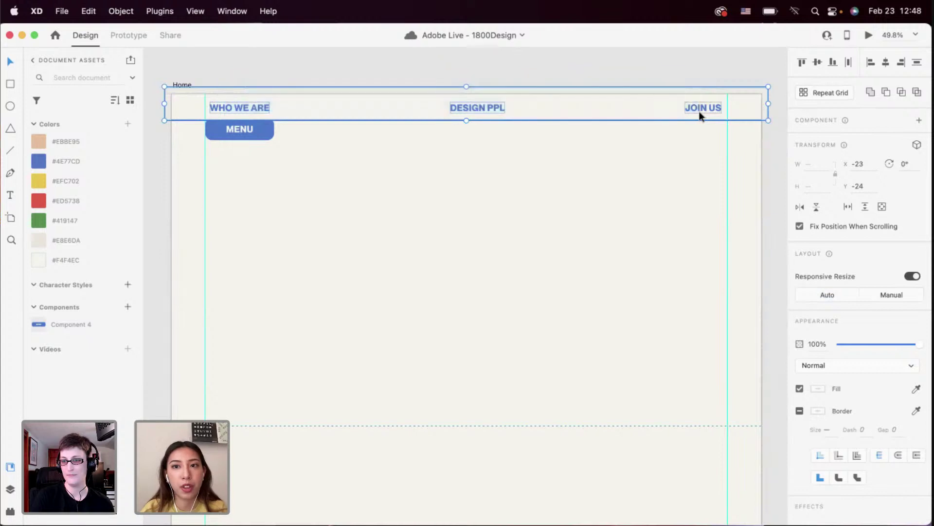
left_click(268, 132)
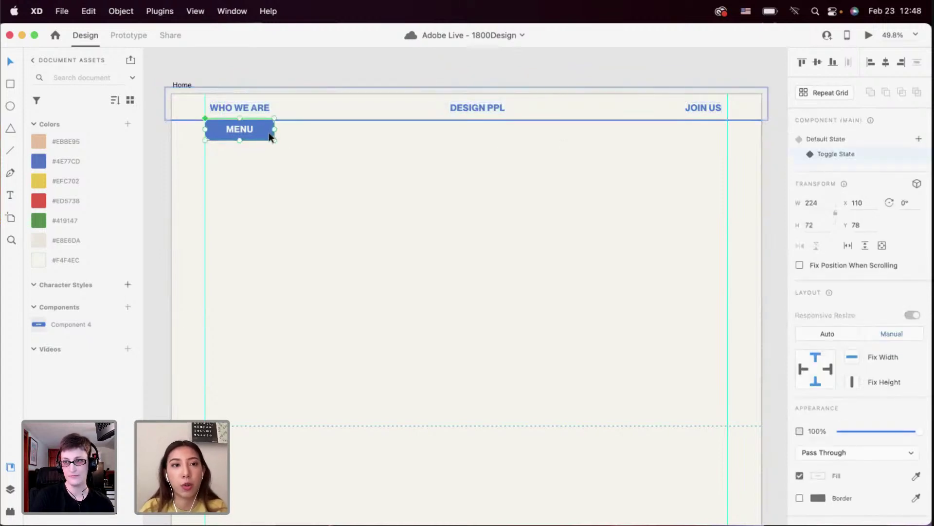
left_click(249, 87)
left_click(285, 162)
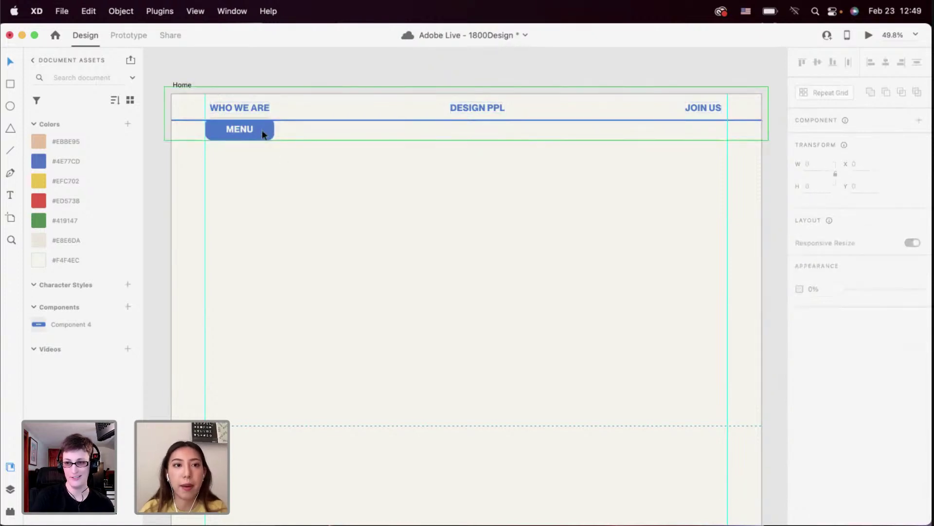
left_click_drag(262, 129, 263, 168)
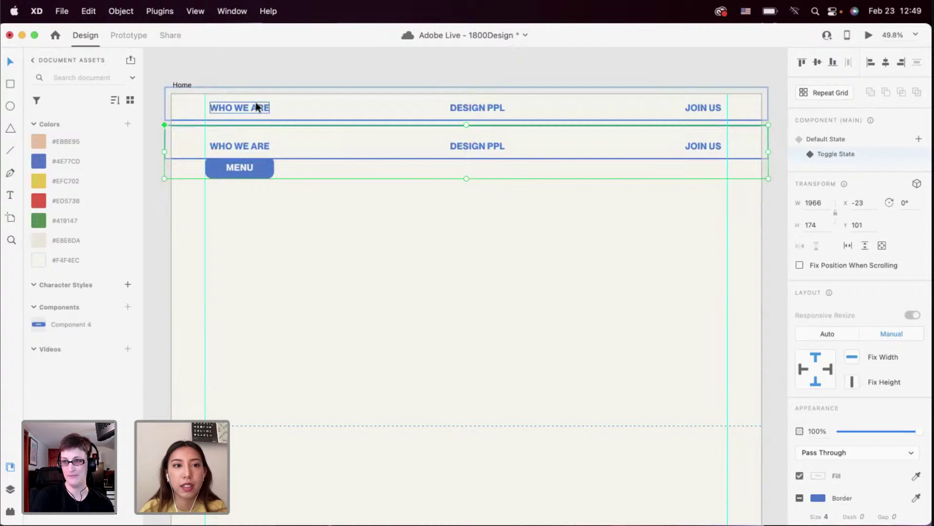
key("super+z")
left_click_drag(265, 127, 265, 170)
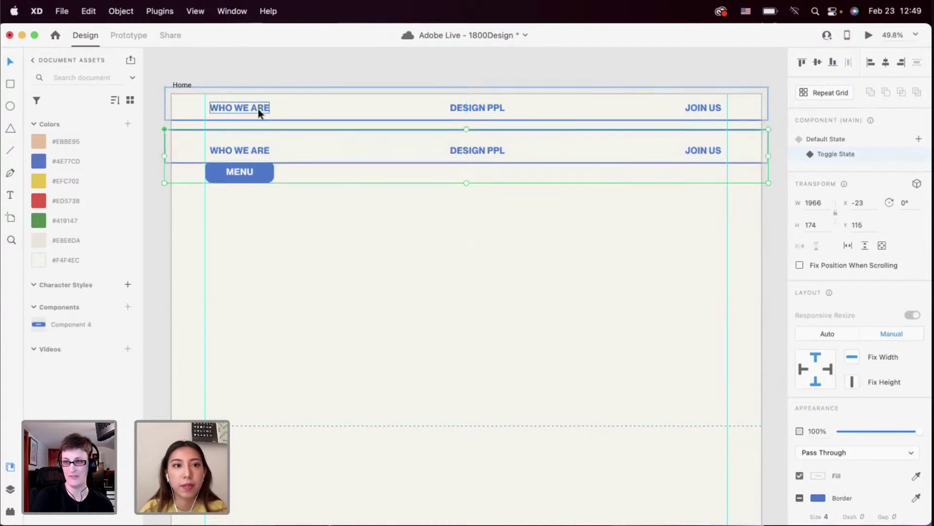
key("Escape")
Delete the duplicate top nav row and move the header component back up to the page top
left_click_drag(244, 68, 698, 123)
key("Delete")
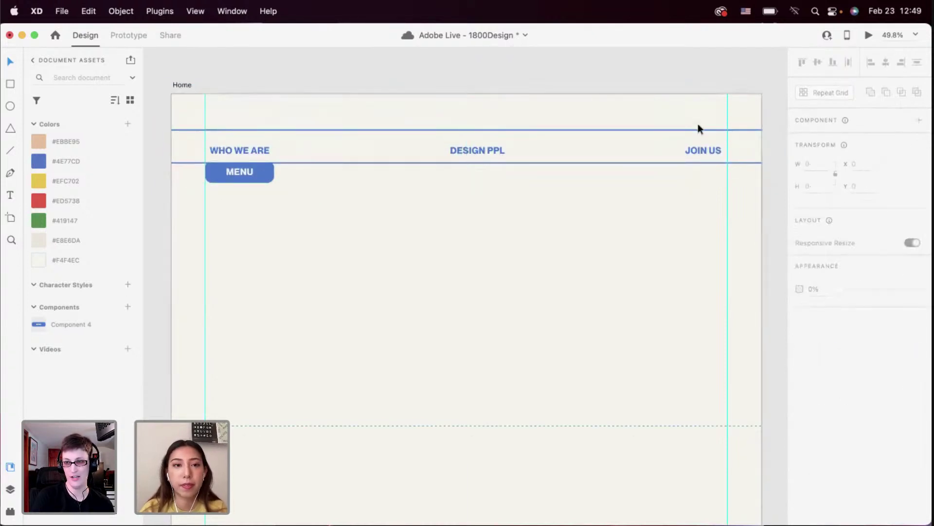
left_click_drag(226, 174, 223, 132)
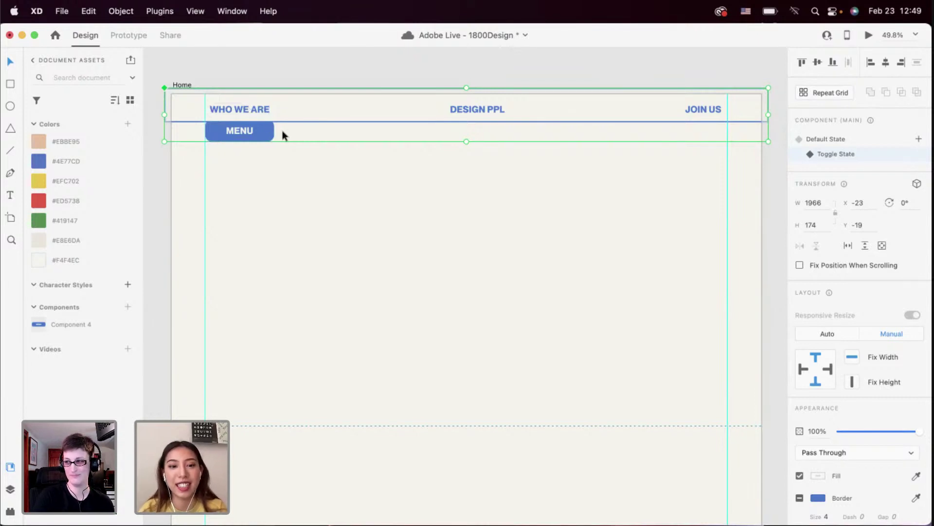
left_click(265, 144)
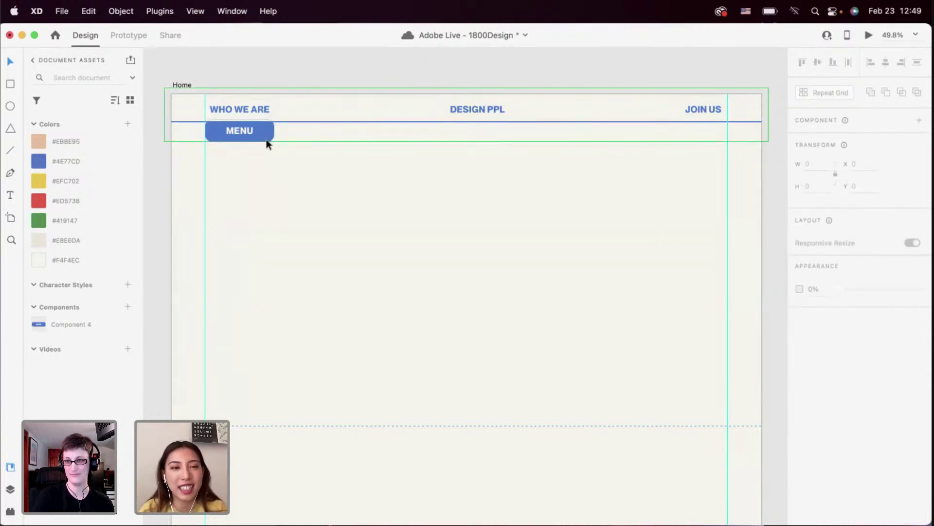
left_click(260, 129)
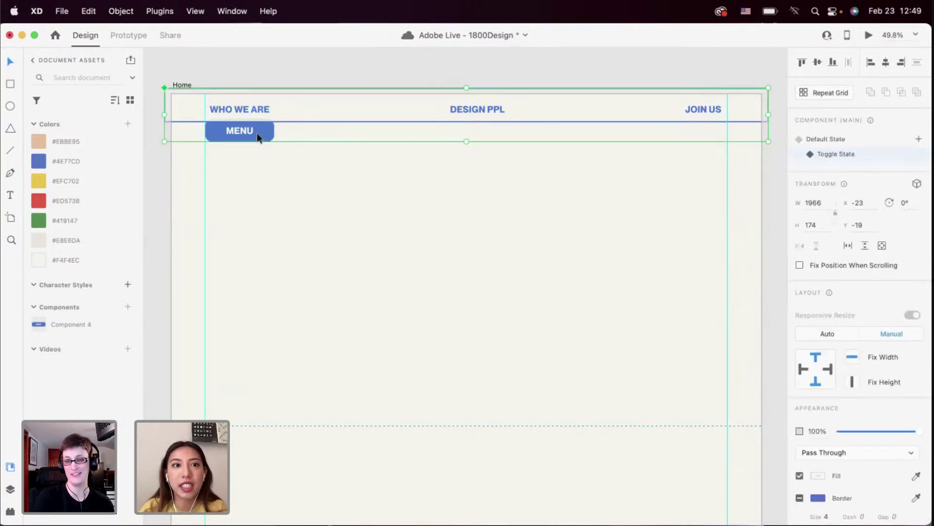
key("Up")
key("Up")
key("Up")
key("Up")
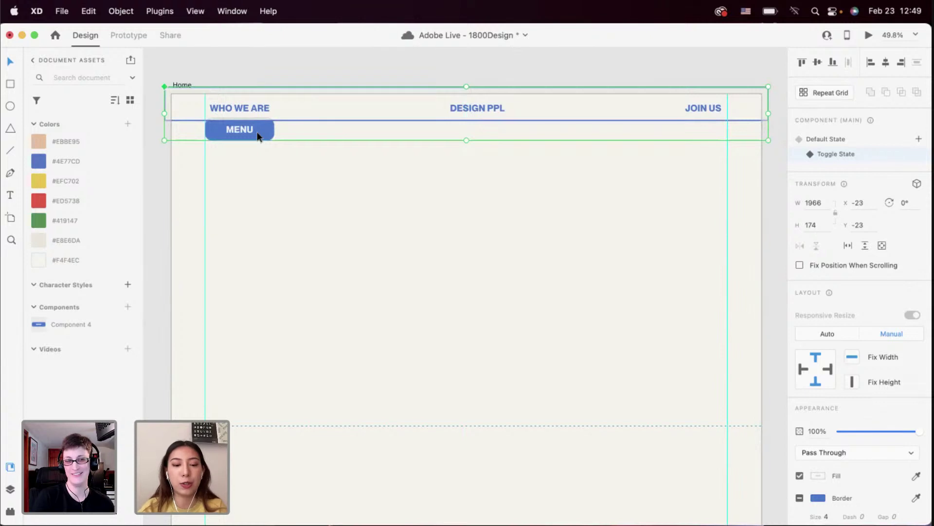
left_click(261, 141)
left_click(267, 130)
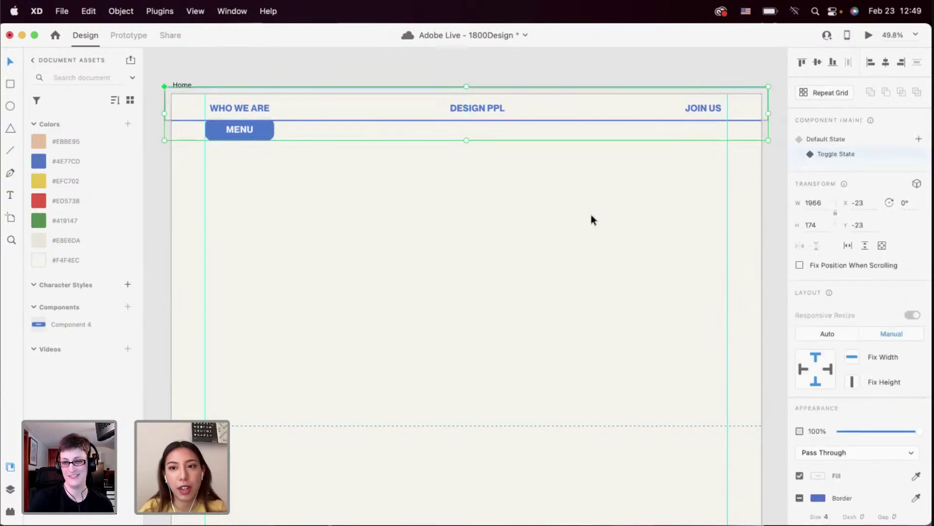
In Default State, move the MENU button up to the artboard's top edge at Y -9
left_click(829, 138)
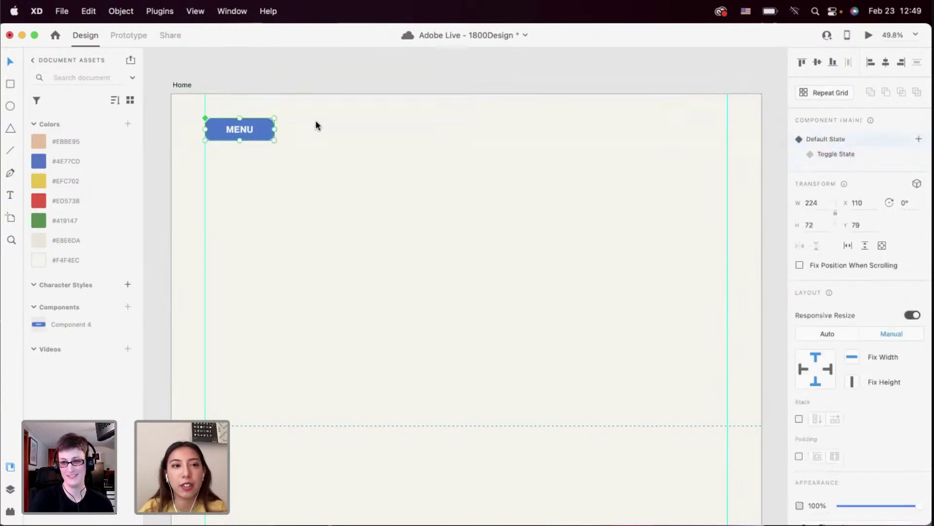
left_click_drag(251, 121, 253, 103)
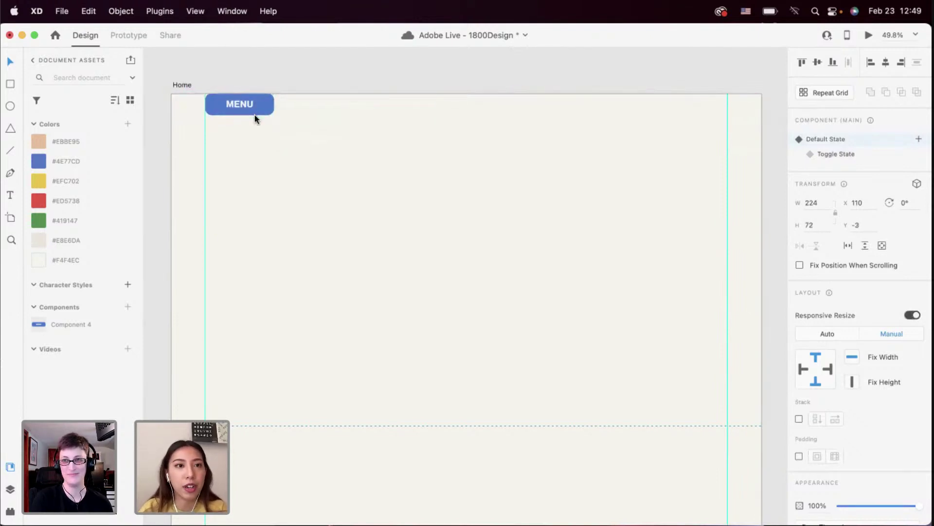
key("super+z")
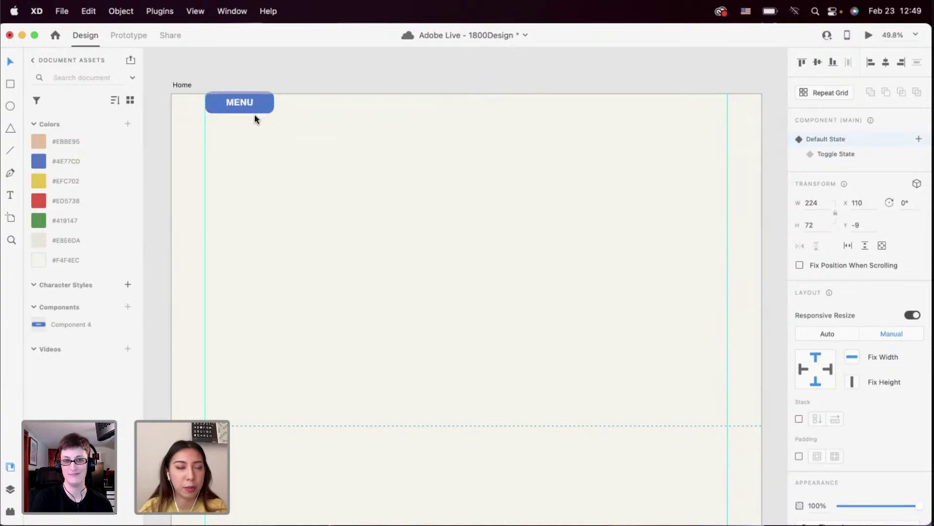
left_click(256, 119)
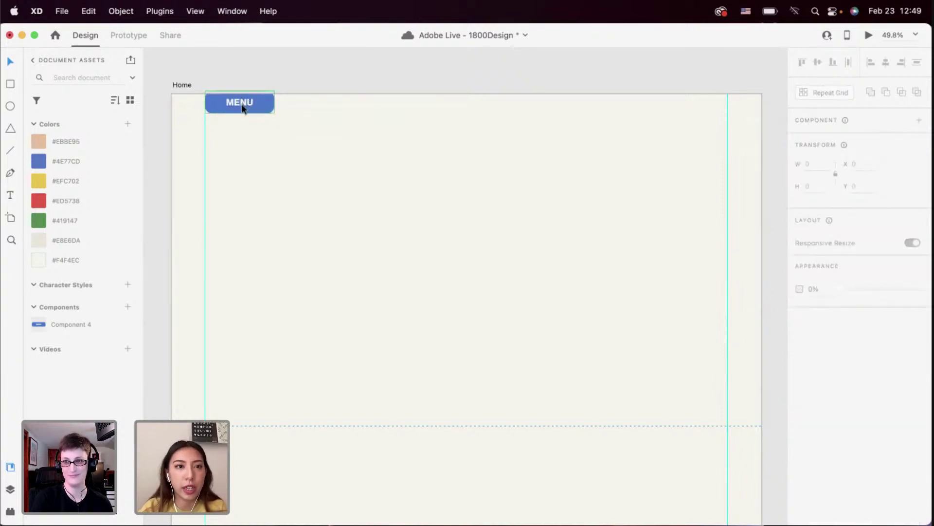
Check the Home page in a live preview window
left_click(869, 36)
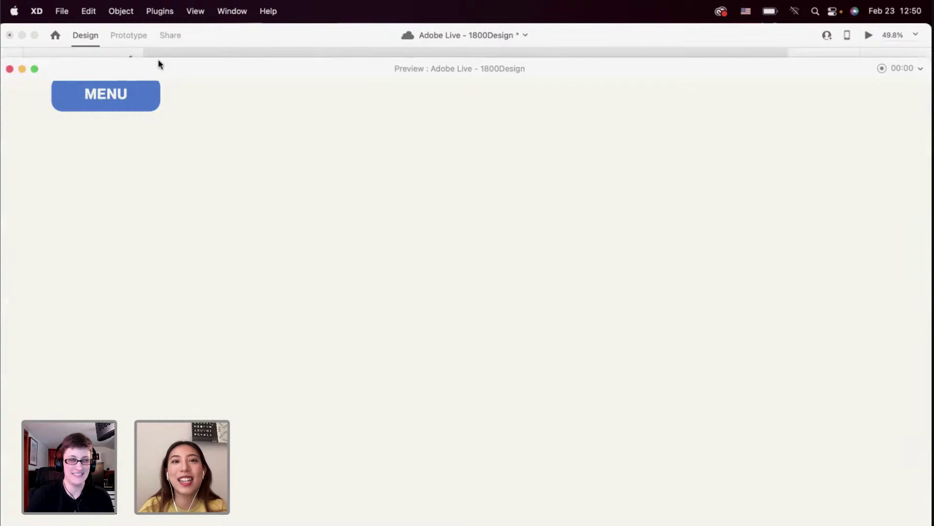
left_click_drag(161, 64, 161, 20)
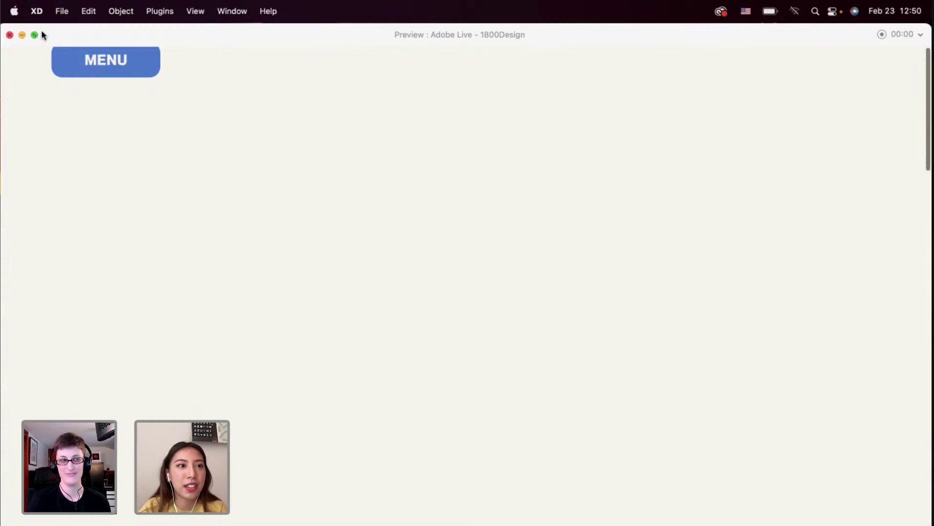
left_click(10, 35)
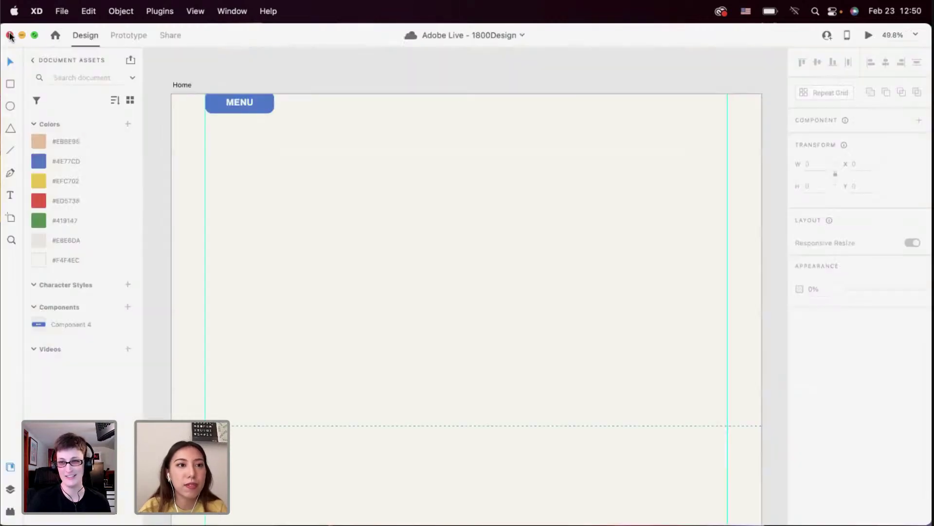
In the MENU Toggle State, move the navigation items lower, then return to Default State
left_click(253, 114)
left_click(840, 153)
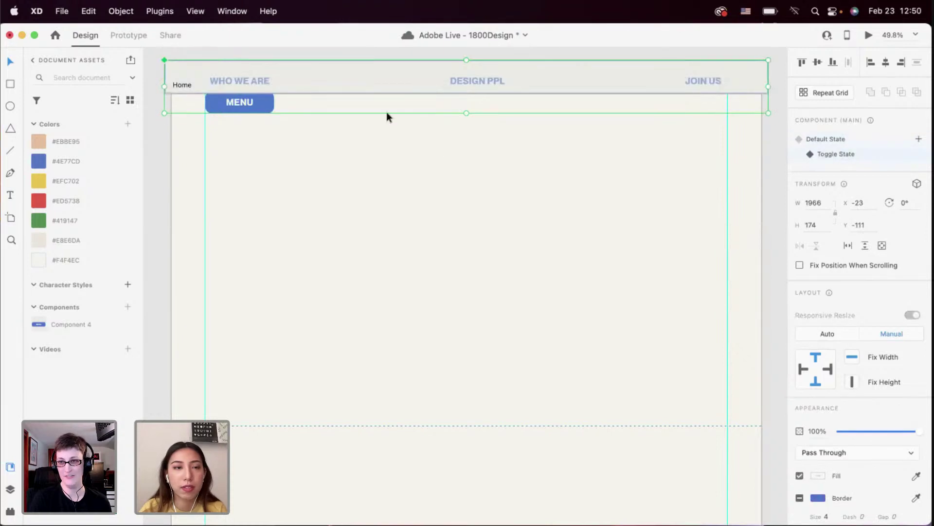
double_click(262, 99)
left_click_drag(734, 155, 202, 62)
left_click_drag(232, 108, 232, 138)
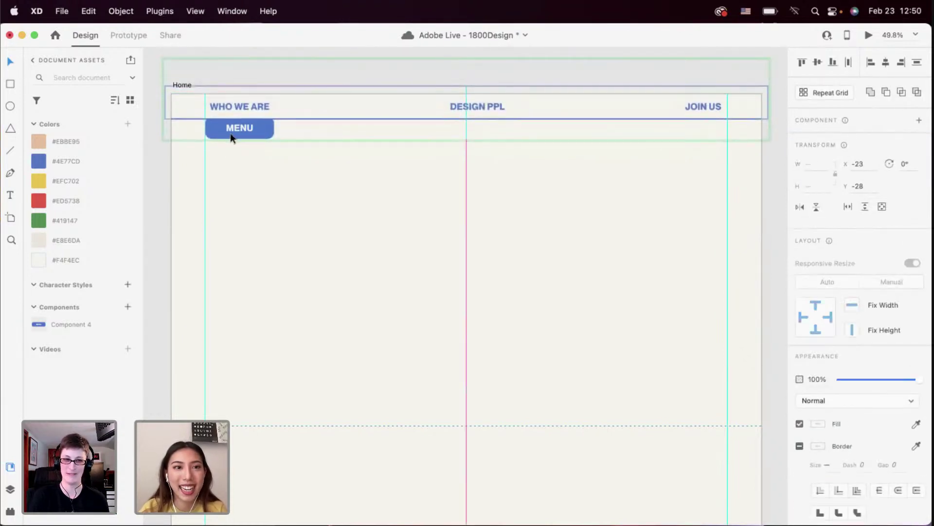
left_click(618, 133)
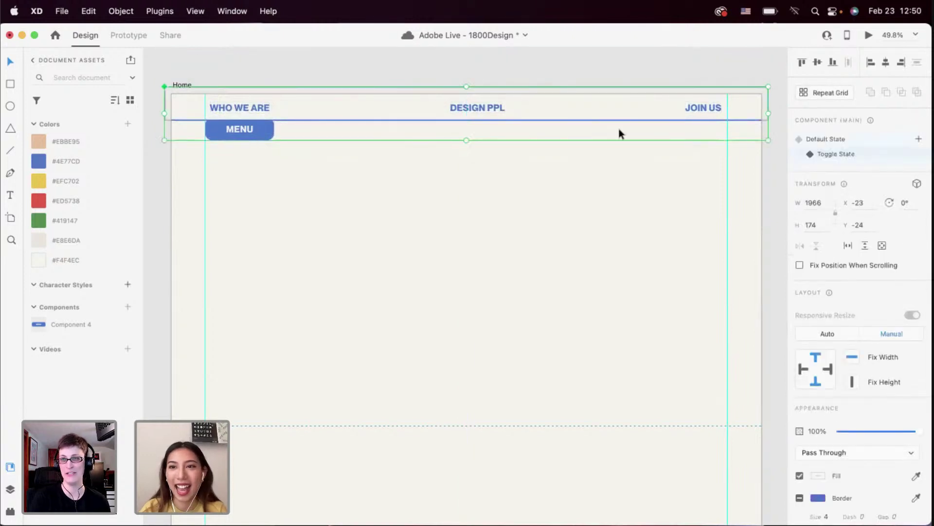
left_click(864, 142)
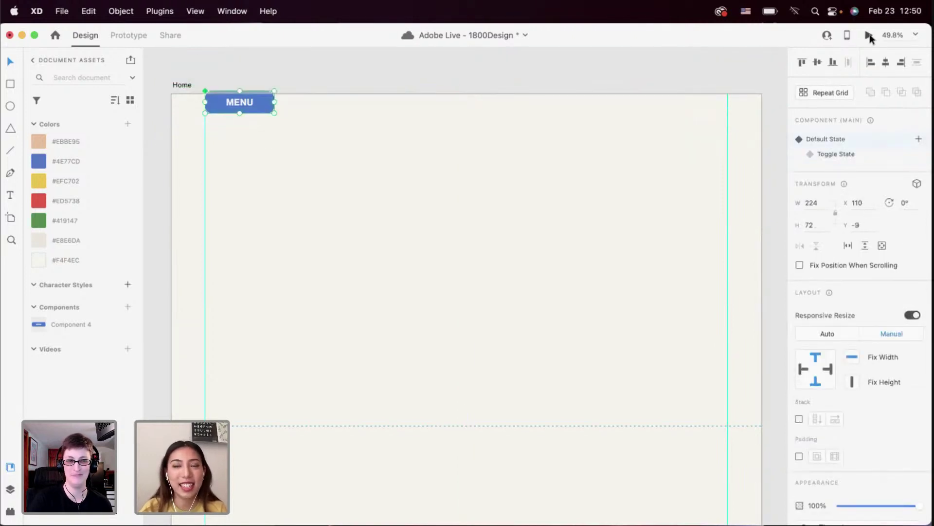
Preview the page and test that tapping MENU opens and collapses the navigation bar
left_click(869, 36)
left_click(103, 67)
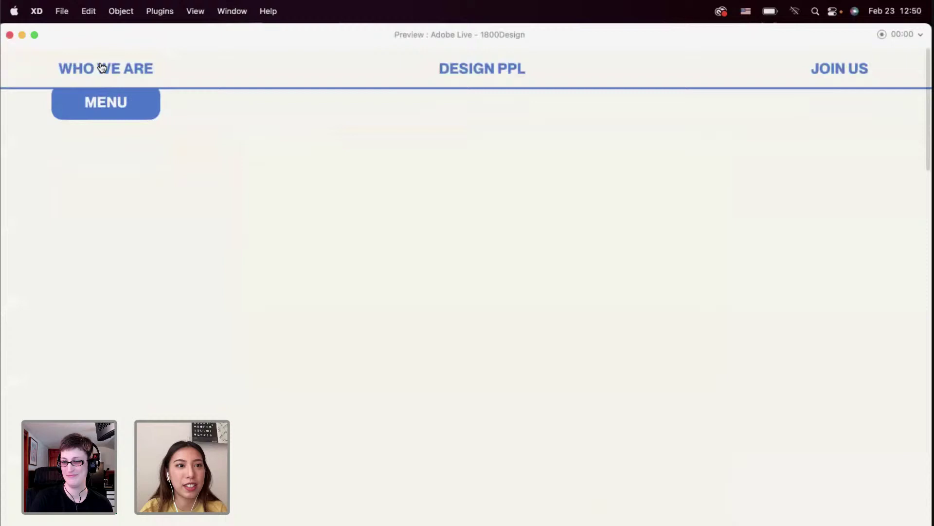
left_click(112, 110)
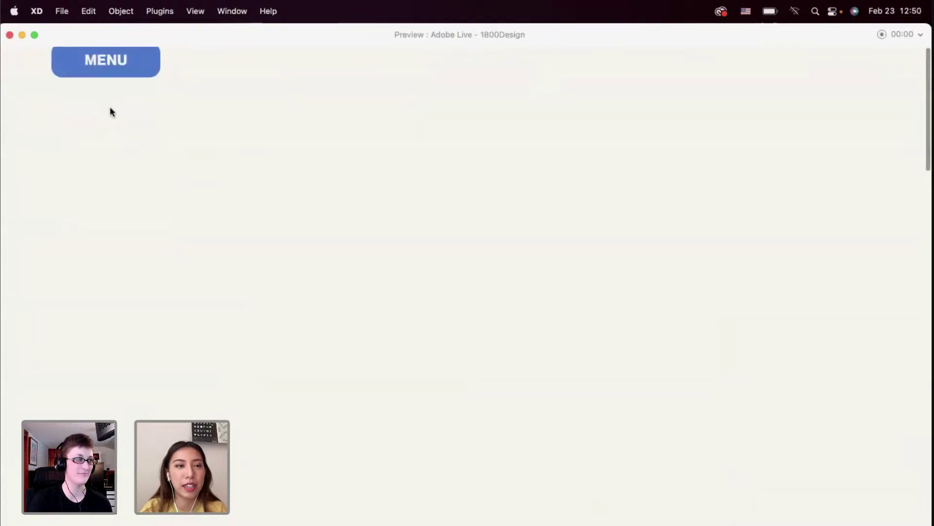
left_click(111, 78)
left_click(110, 100)
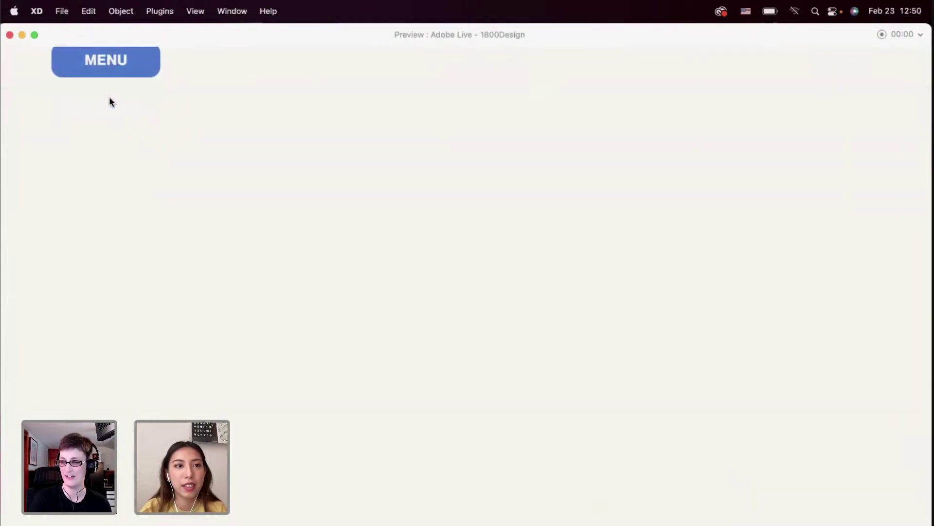
left_click(109, 70)
scroll(108, 78, "down", 3)
scroll(108, 80, "up", 3)
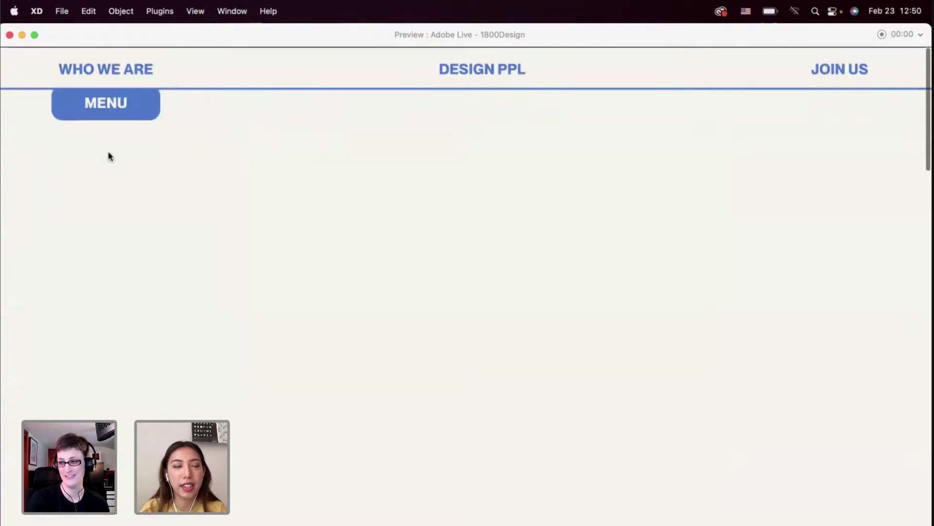
left_click(9, 34)
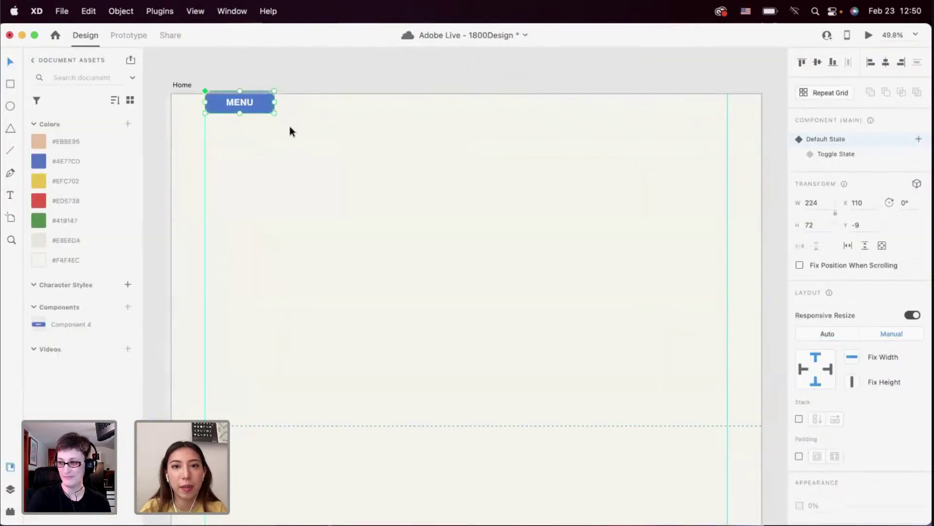
Fix the MENU button's position when scrolling and re-test the navigation in preview
left_click(265, 104)
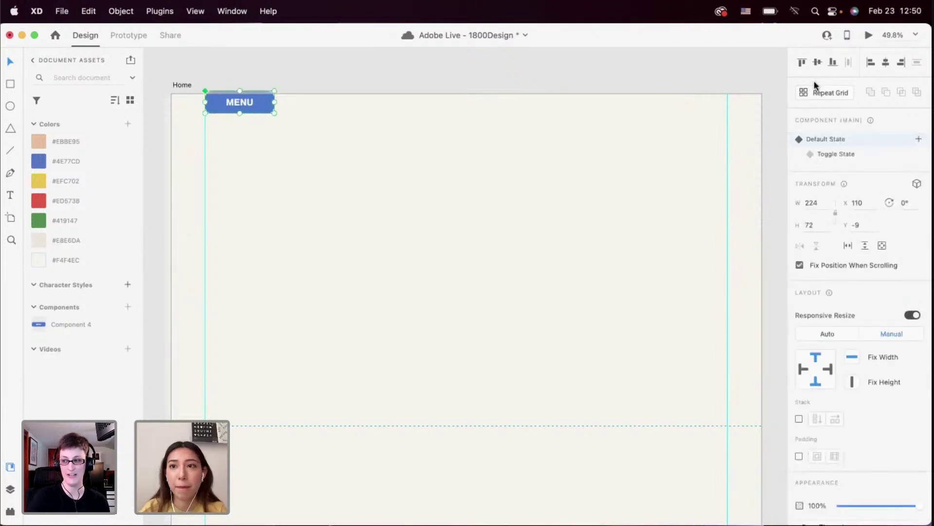
left_click(869, 35)
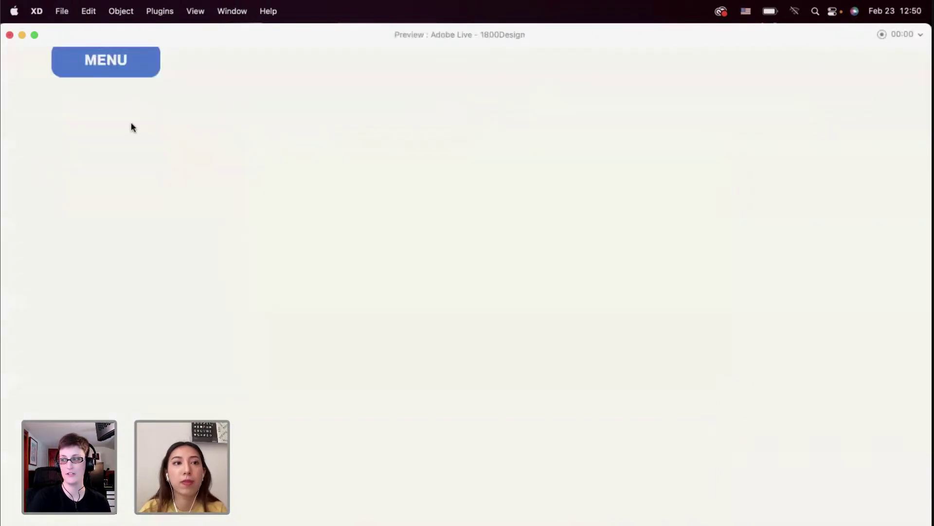
left_click(107, 64)
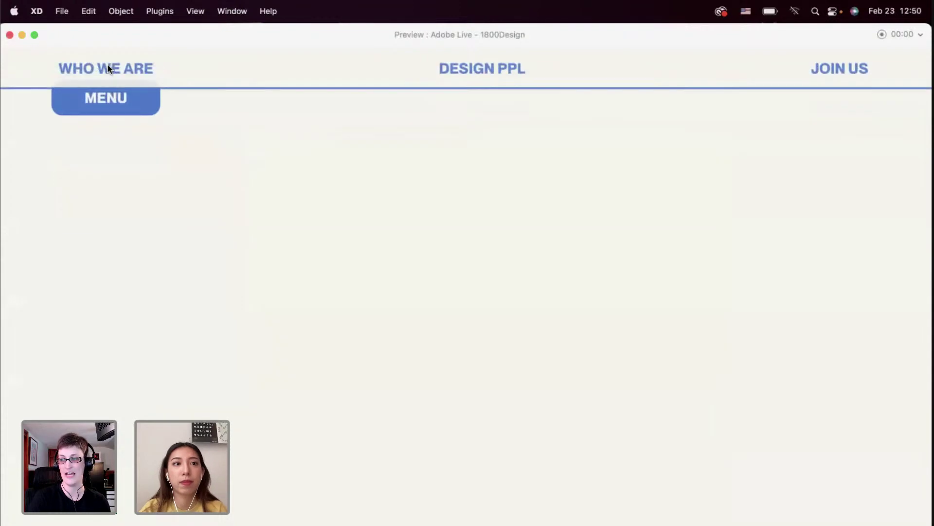
left_click(105, 100)
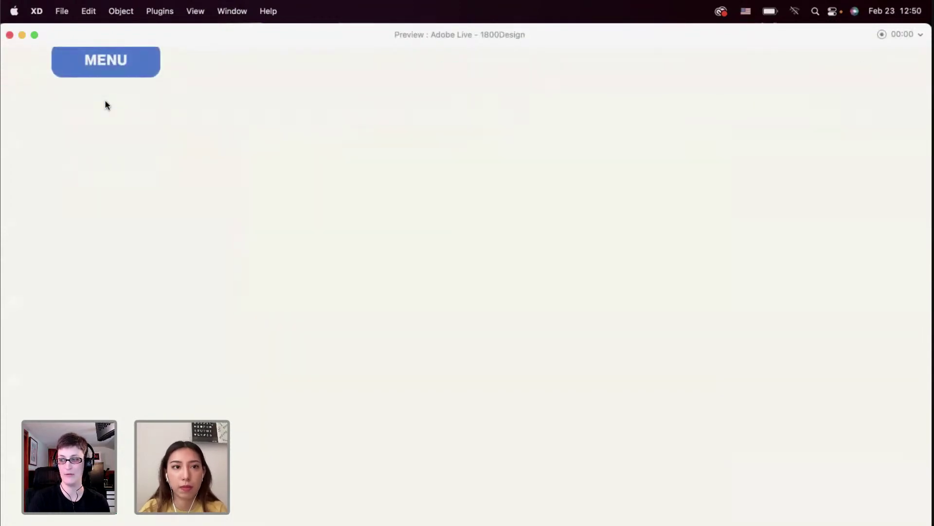
left_click(10, 35)
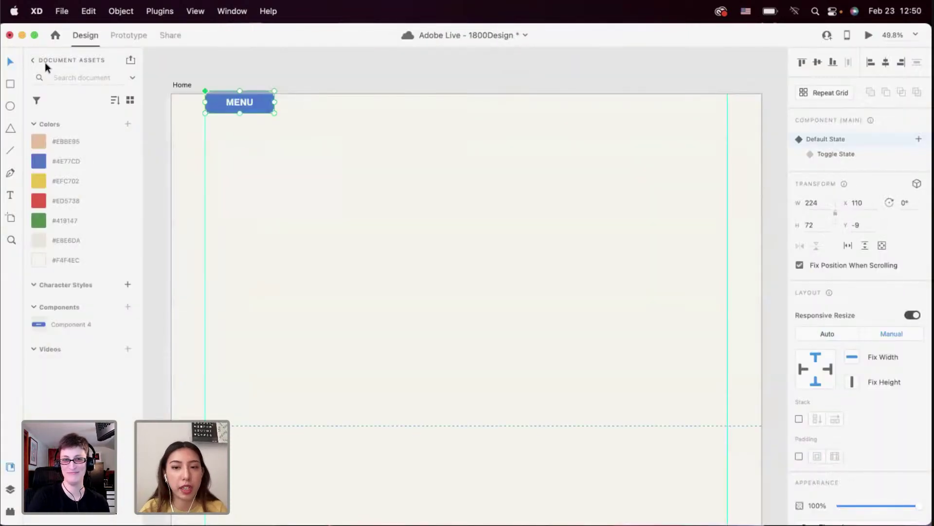
Deselect the MENU component, move down the Home artboard, and choose the Rectangle tool
key("Escape")
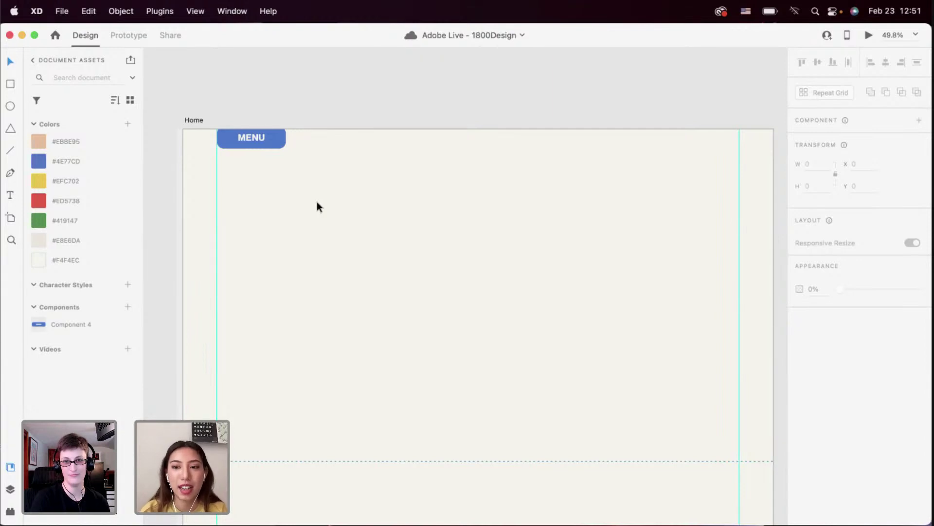
scroll(316, 202, "down", 3)
scroll(317, 201, "up", 4)
scroll(317, 202, "down", 2)
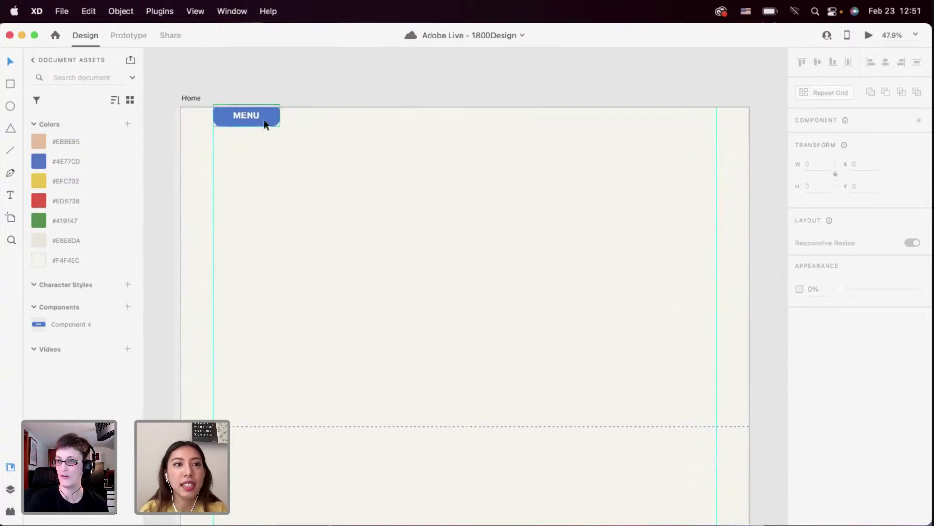
scroll(272, 169, "down", 1)
scroll(272, 169, "right", 1)
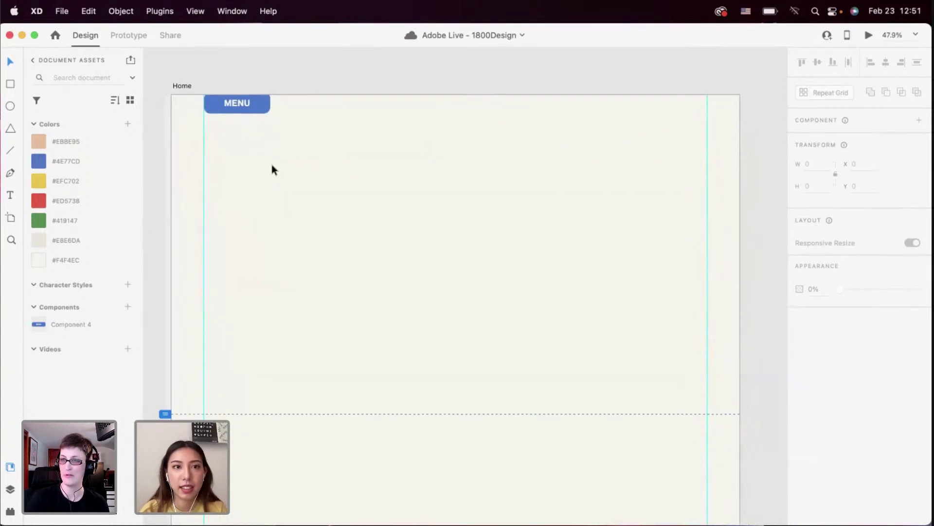
scroll(271, 165, "down", 2)
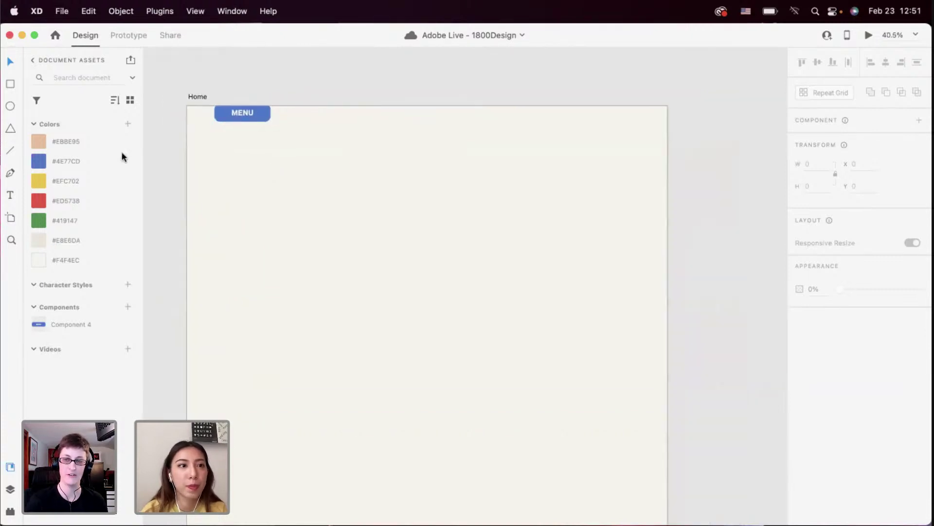
left_click(12, 84)
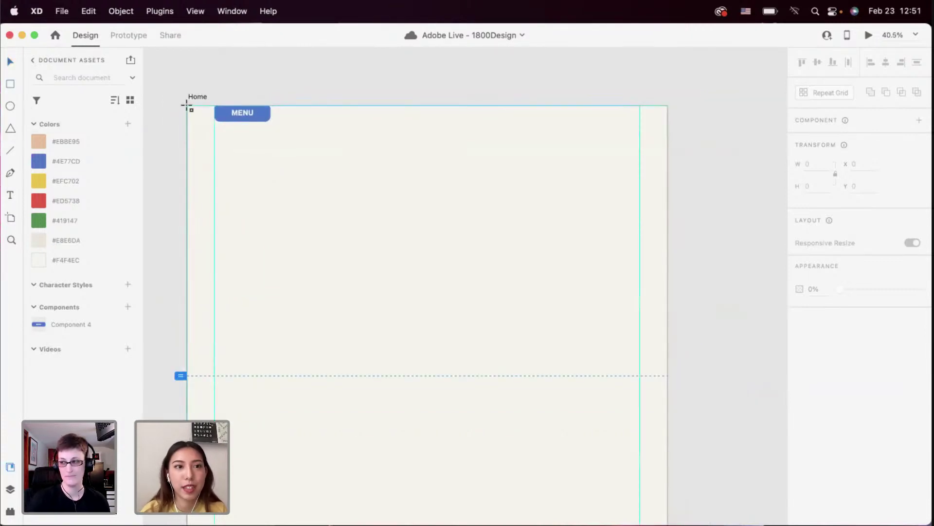
Draw a large borderless rectangle over the artboard's top and send it behind MENU
left_click_drag(188, 105, 667, 376)
scroll(842, 267, "down", 3)
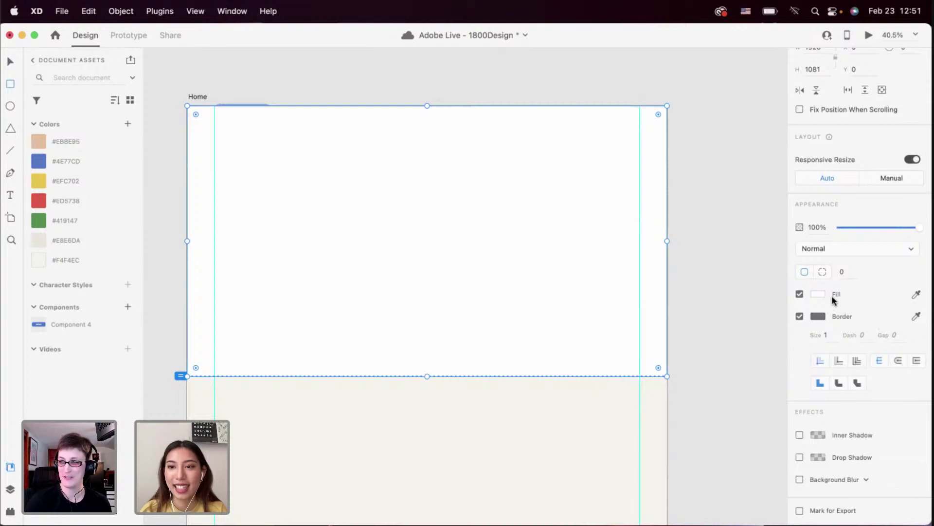
left_click(800, 316)
left_click(11, 62)
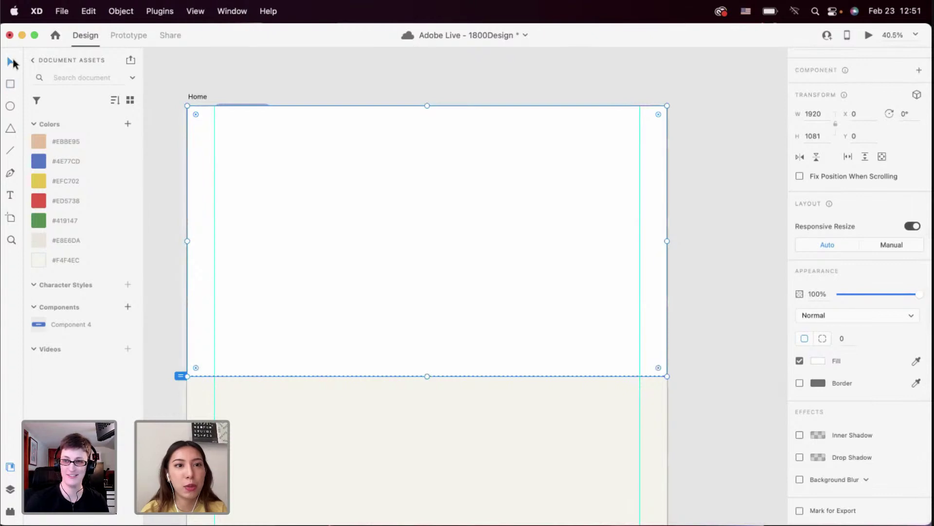
key("super+shift+bracketleft")
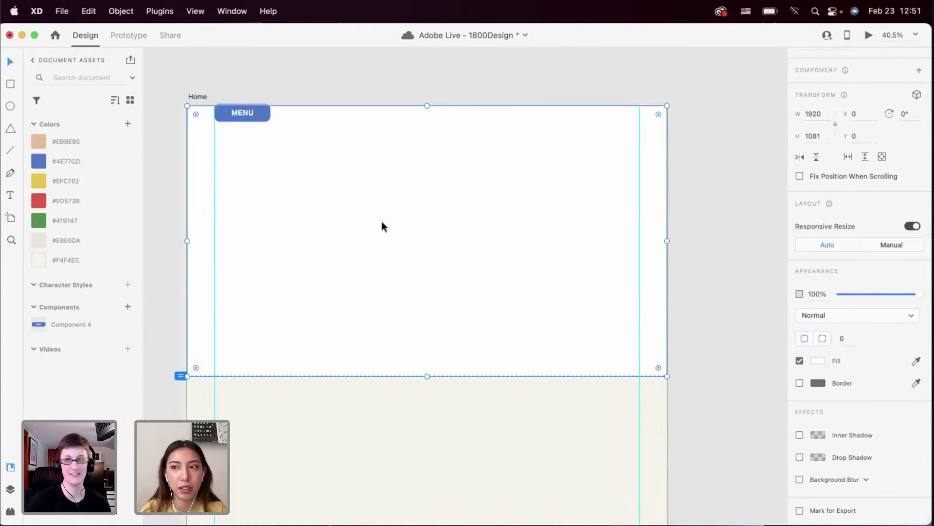
scroll(386, 221, "down", 2)
scroll(386, 221, "down", 3)
scroll(386, 221, "up", 3)
scroll(386, 221, "right", 10)
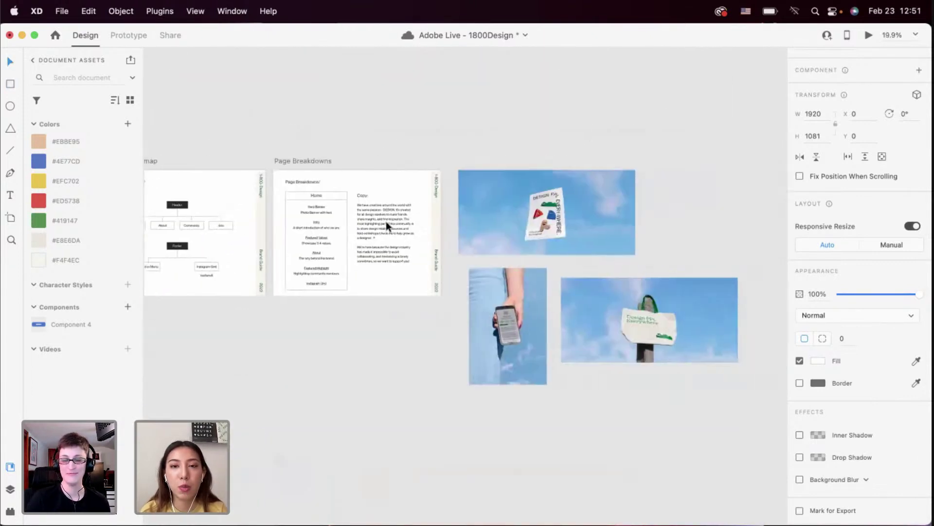
scroll(410, 244, "up", 3)
Fill the top rectangle with the 1800Poster.jpg sky photo from the design files folder
left_click(410, 244)
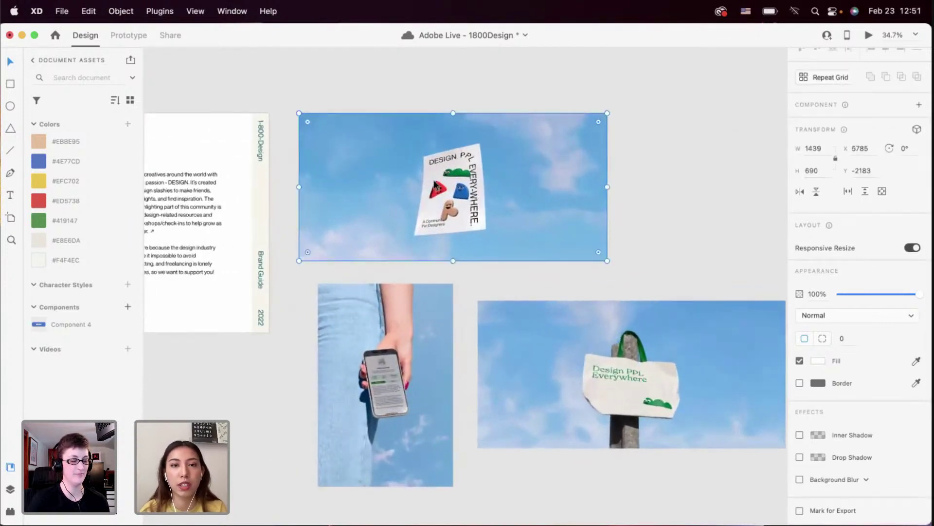
scroll(474, 152, "down", 3)
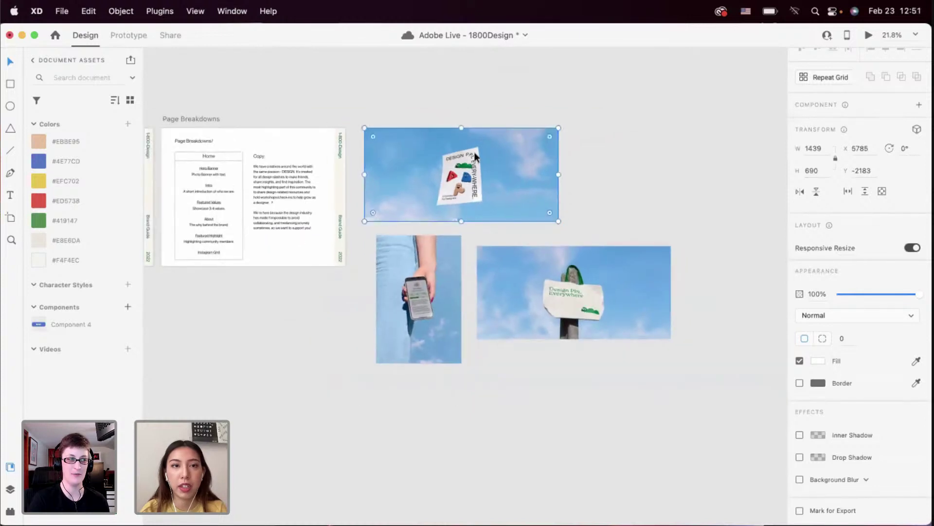
scroll(473, 151, "left", 6)
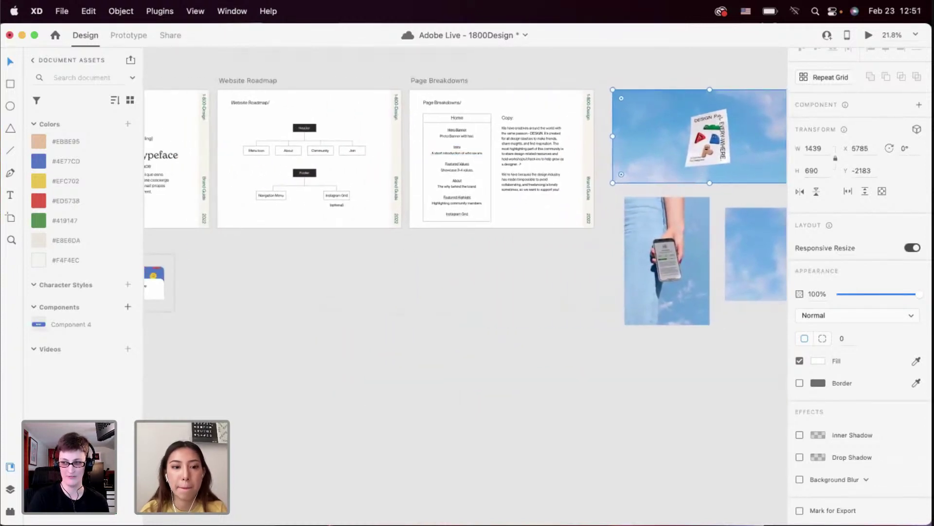
scroll(298, 398, "left", 6)
scroll(298, 398, "down", 6)
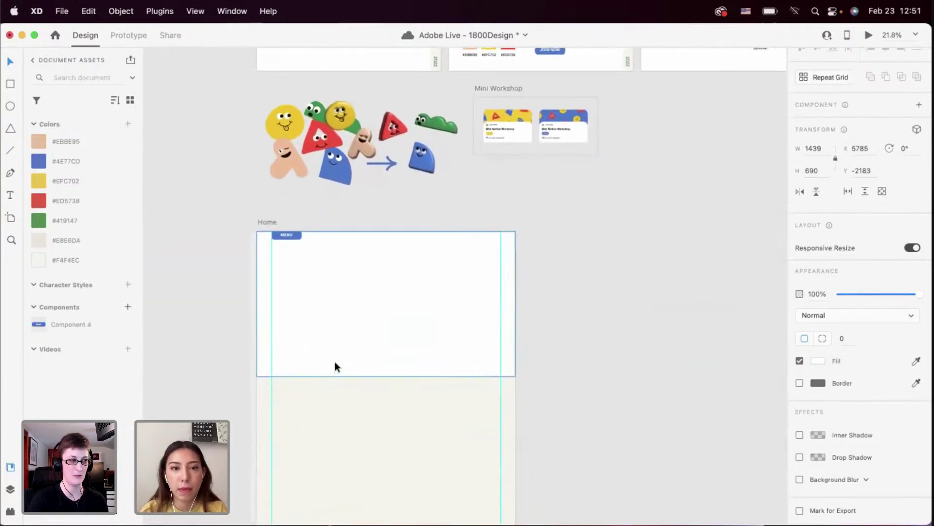
scroll(335, 363, "up", 2)
key("super+Tab")
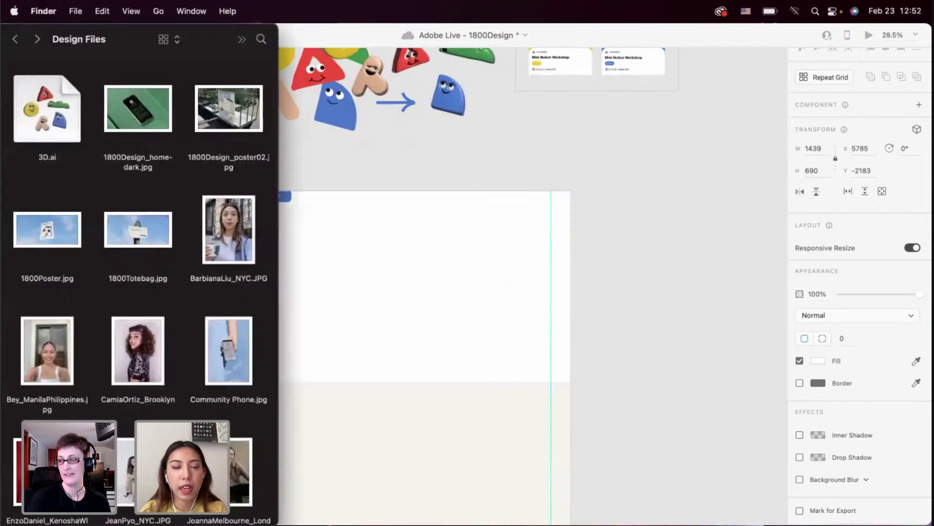
left_click_drag(73, 239, 380, 273)
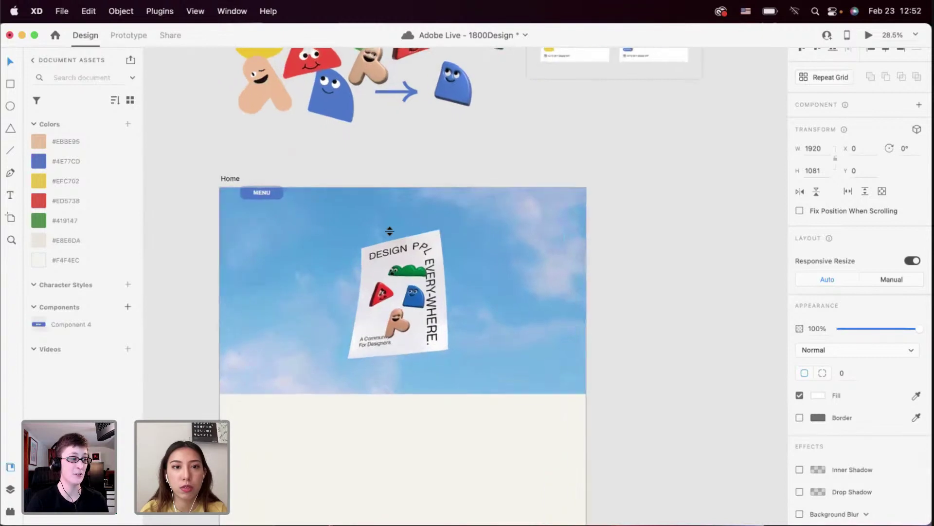
scroll(494, 248, "up", 2)
scroll(494, 248, "up", 3)
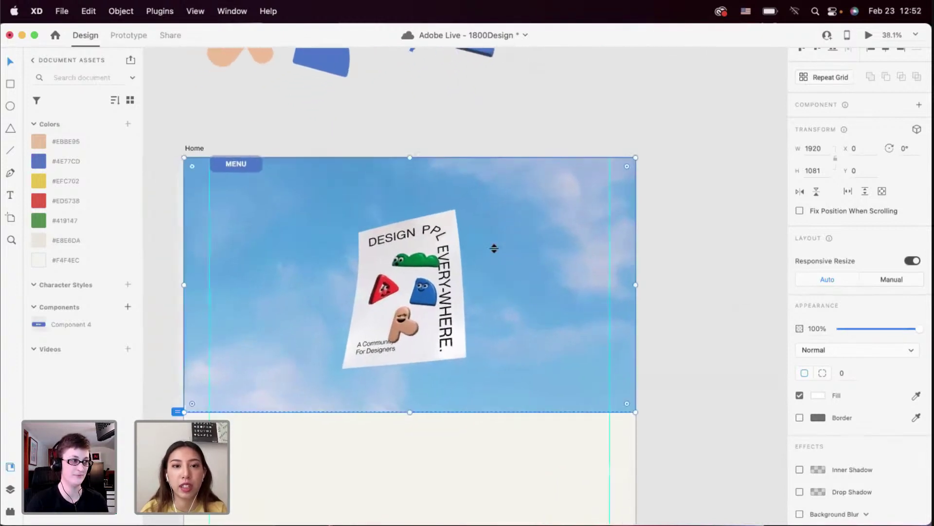
scroll(494, 248, "down", 3)
Shorten the hero image by raising its bottom edge
right_click(474, 245)
left_click(428, 381)
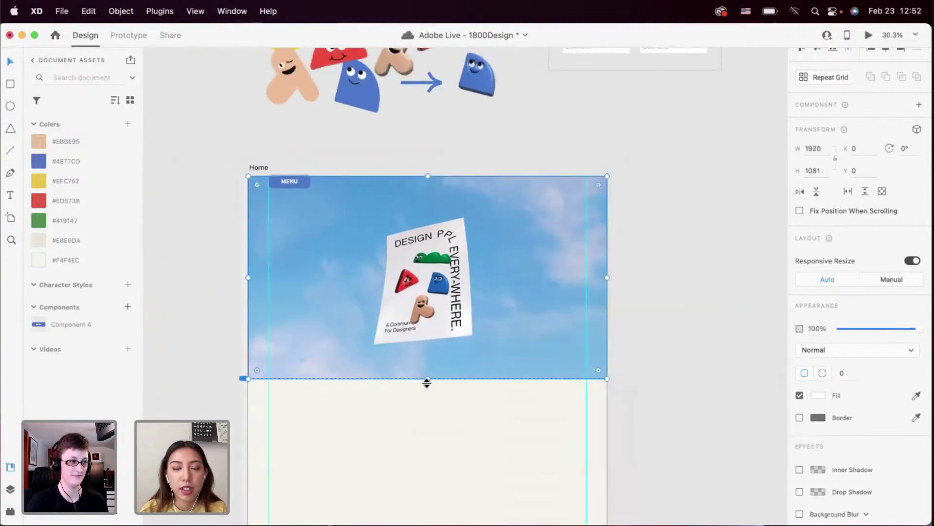
left_click_drag(428, 378, 428, 357)
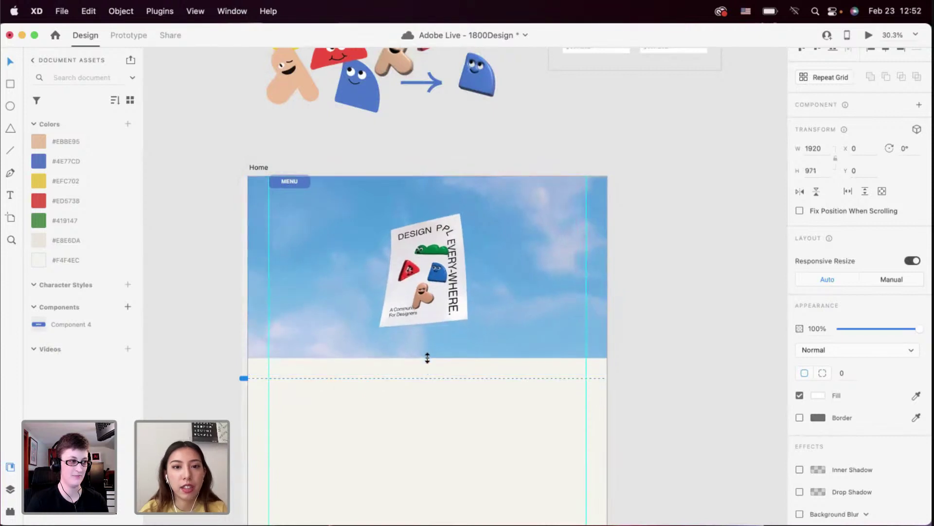
left_click(415, 367)
scroll(416, 367, "down", 2)
scroll(416, 366, "up", 2)
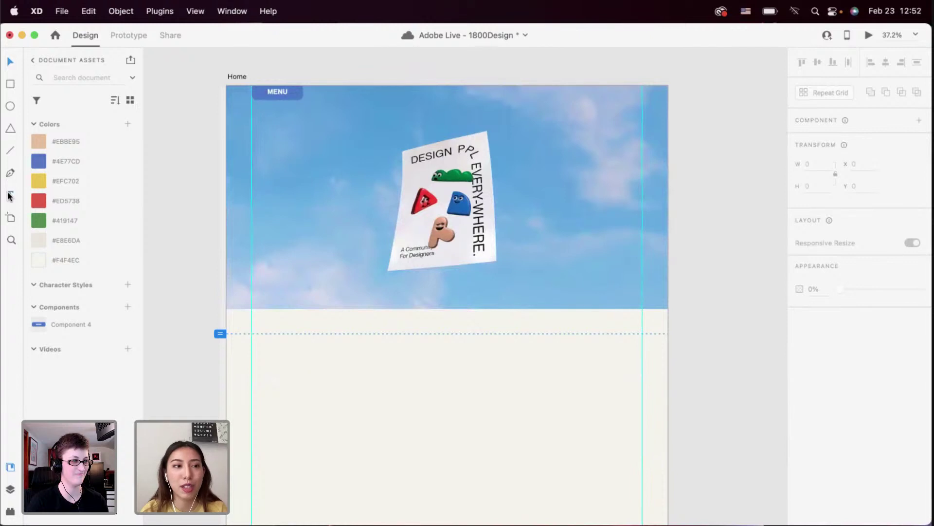
Add the text 'Designer Community' below the hero image
left_click(270, 343)
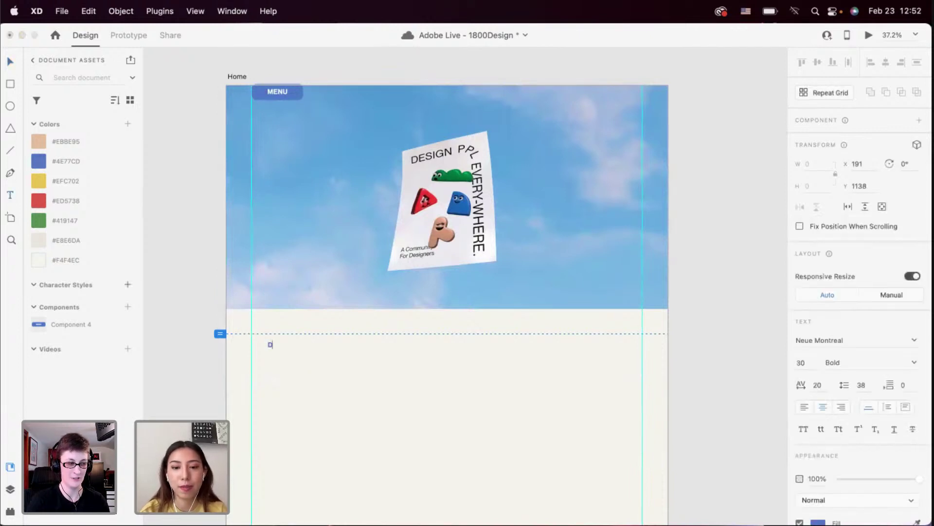
type("Designer")
key("Escape")
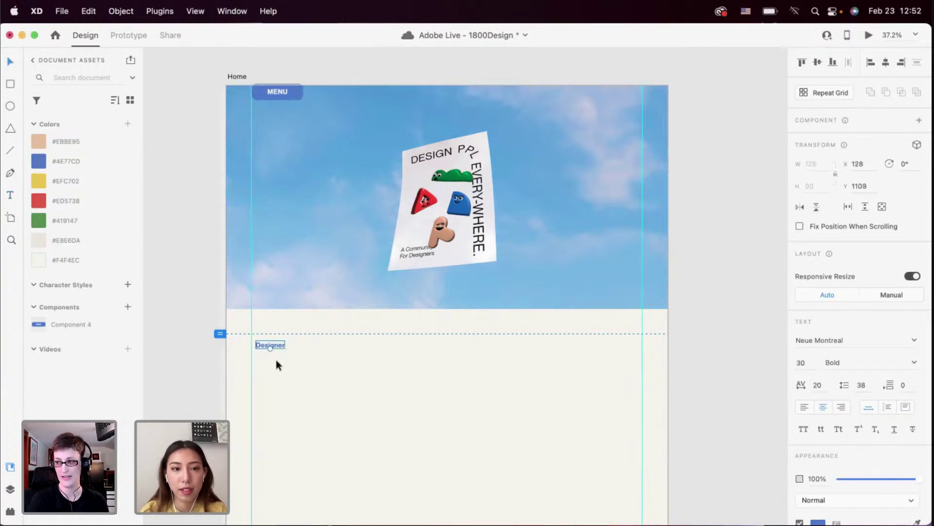
left_click(359, 265)
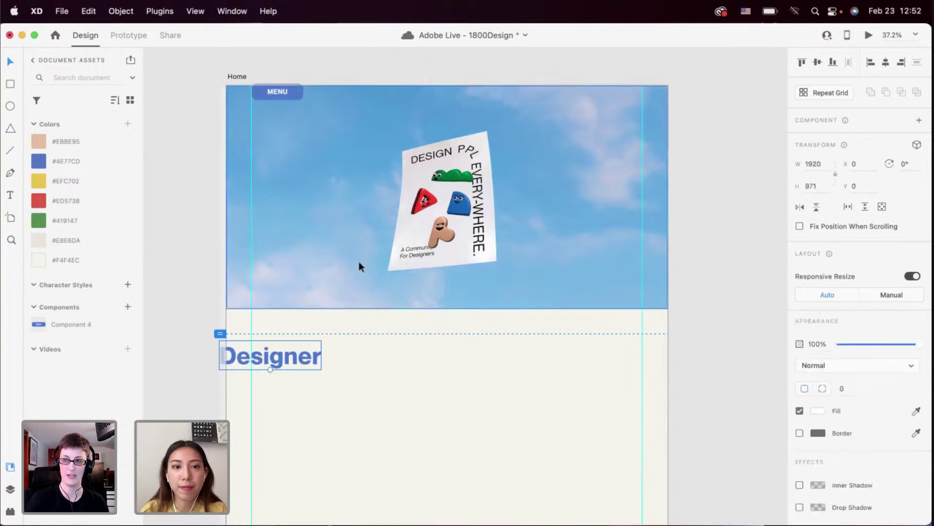
mouse_move(446, 310)
left_mouse_down()
mouse_move(446, 321)
mouse_move(445, 302)
mouse_move(447, 324)
mouse_move(447, 309)
left_mouse_up()
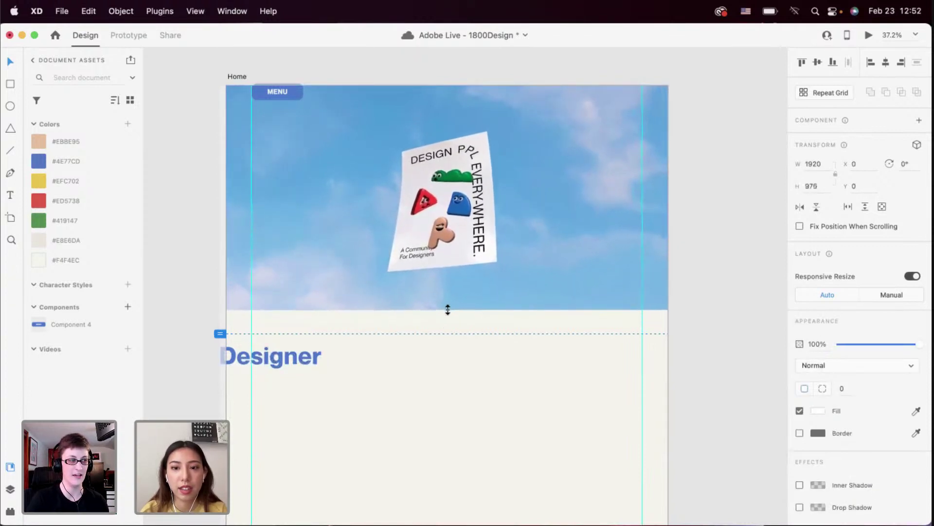
left_click_drag(306, 356, 354, 356)
double_click(330, 359)
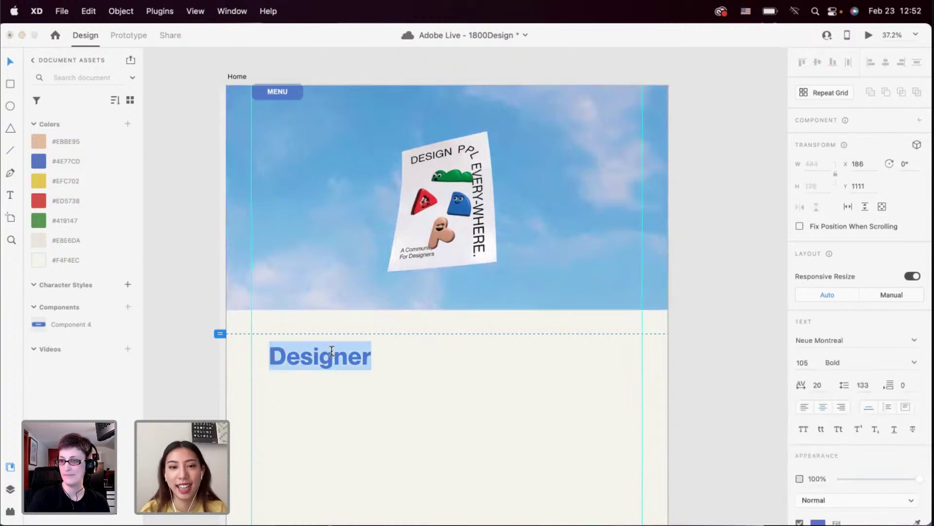
key("Right")
type("Community")
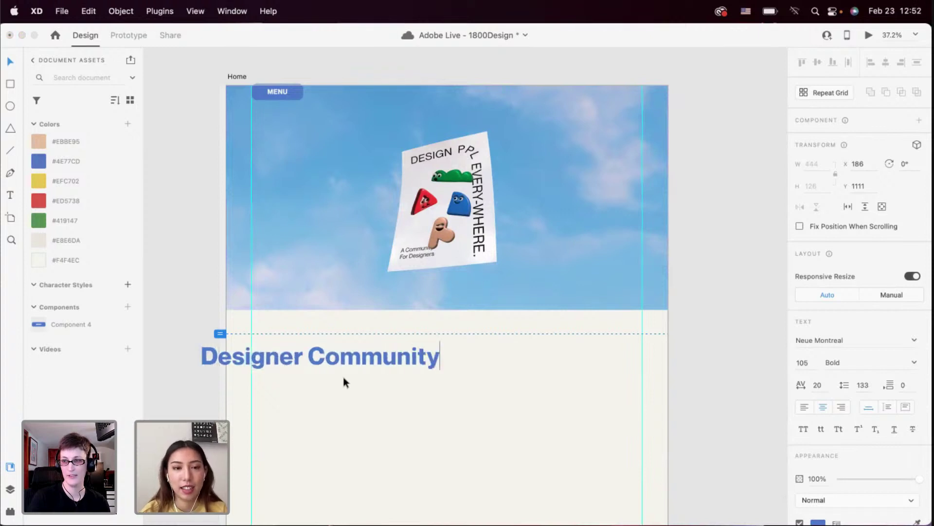
key("Escape")
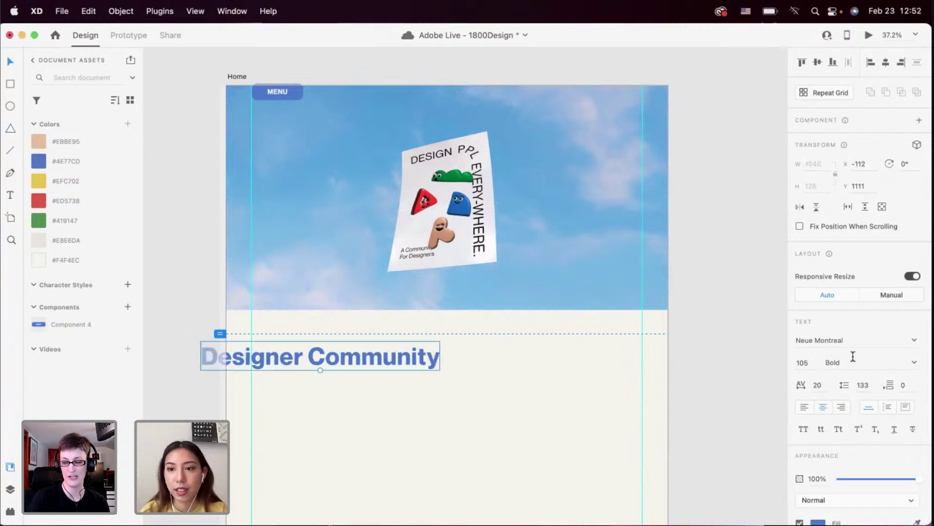
Set the heading's weight to Regular and move it up against the hero image's bottom
left_click(853, 357)
type("Regular")
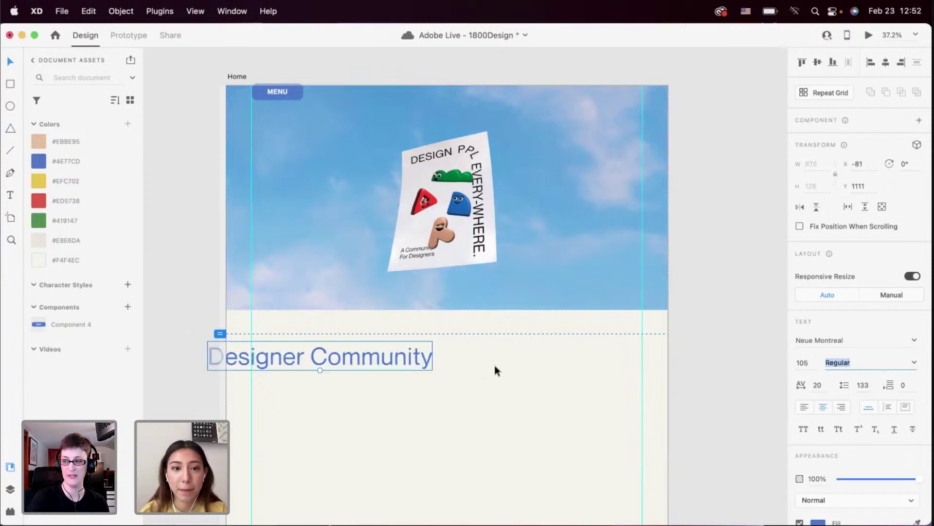
scroll(395, 387, "down", 2)
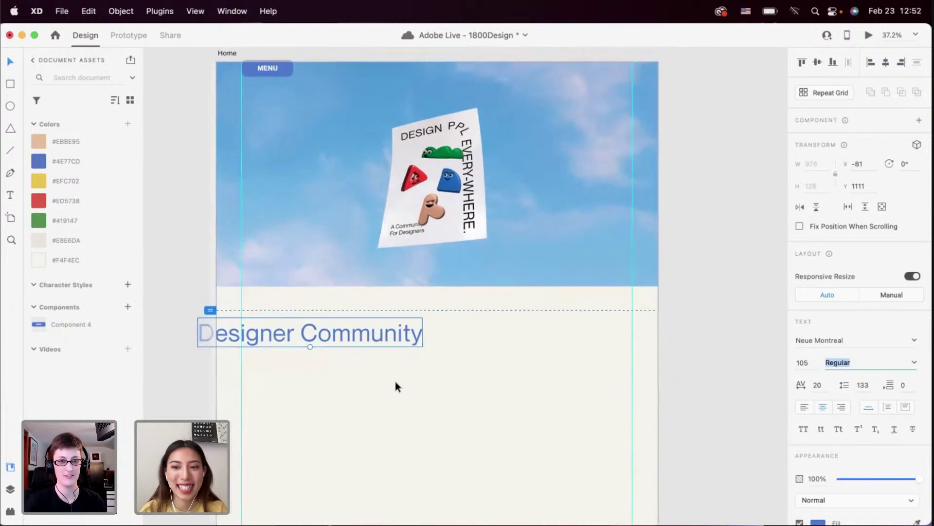
left_click_drag(378, 327, 386, 309)
Copy the ↗ arrow character from the Copy paragraph on the page breakdowns
scroll(386, 309, "down", 5)
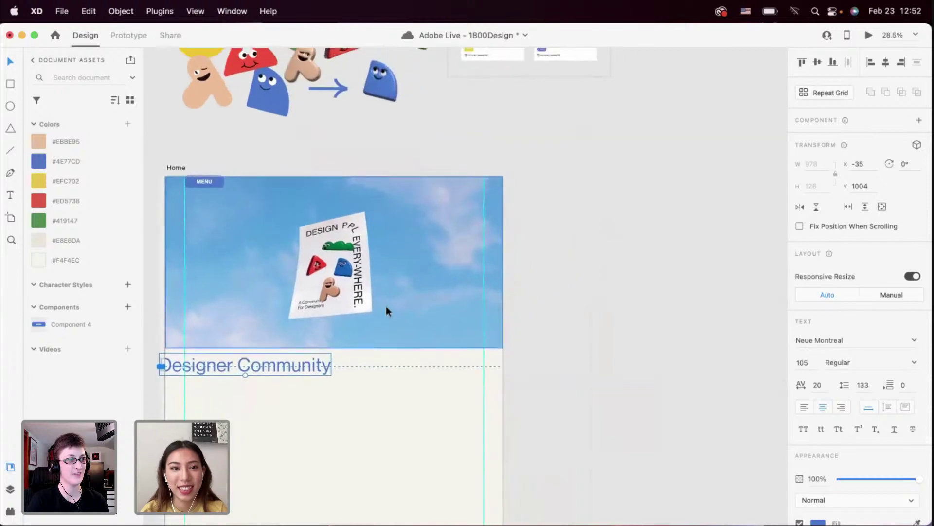
scroll(387, 306, "up", 5)
scroll(386, 305, "left", 5)
scroll(387, 305, "right", 5)
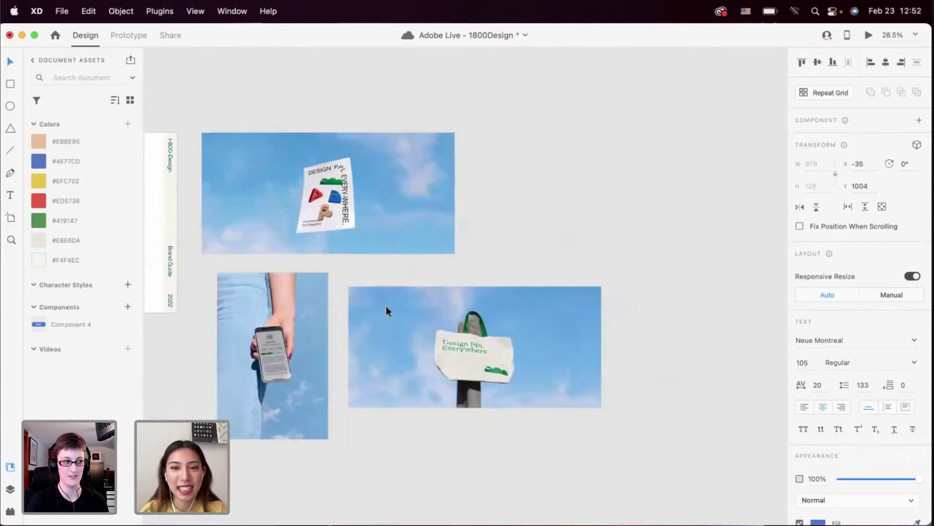
scroll(387, 306, "left", 5)
scroll(436, 262, "left", 5)
scroll(438, 267, "up", 5)
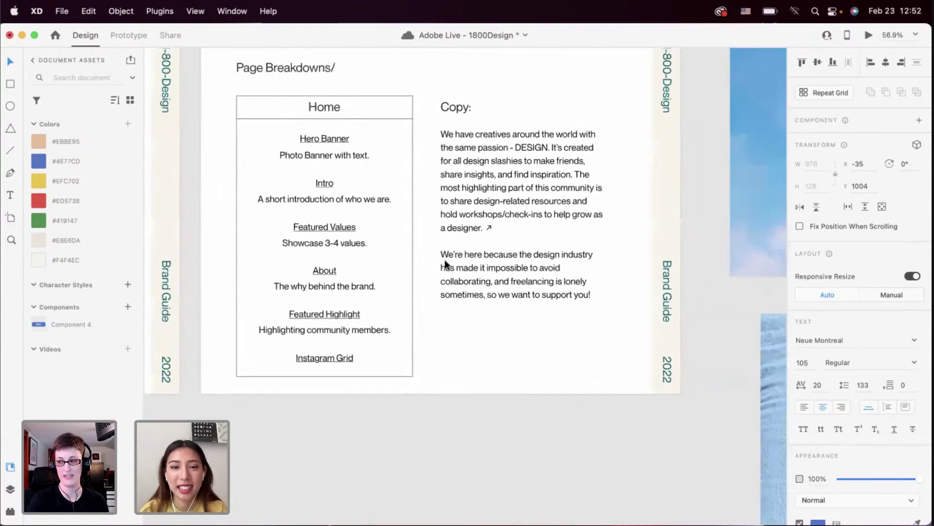
double_click(480, 222)
left_click(487, 228)
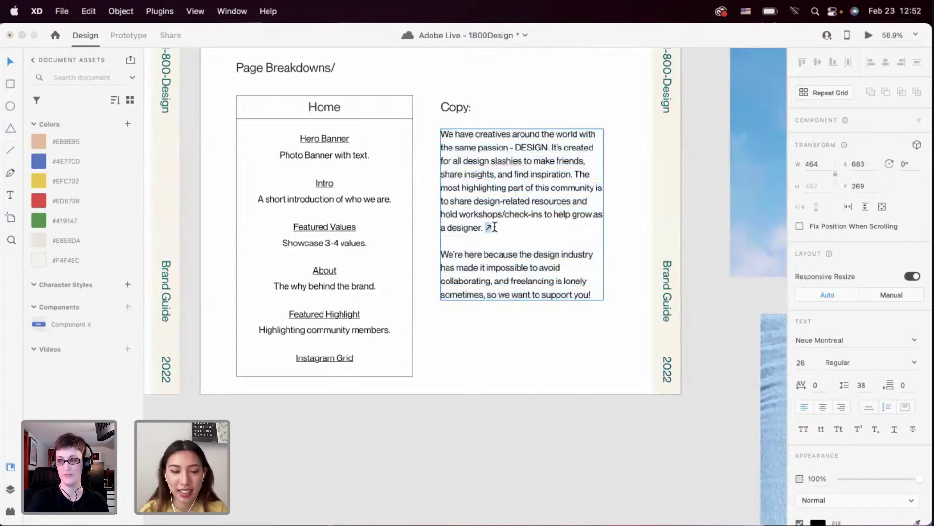
key("super+z")
Add the ↗ arrow after 'Community' in the Designer Community heading
scroll(445, 336, "down", 3)
scroll(445, 336, "down", 3)
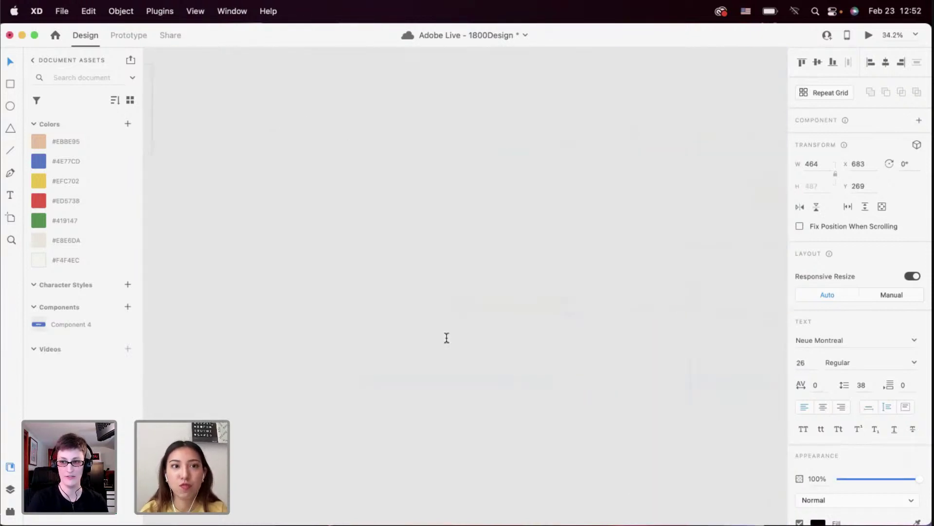
scroll(445, 336, "down", 10)
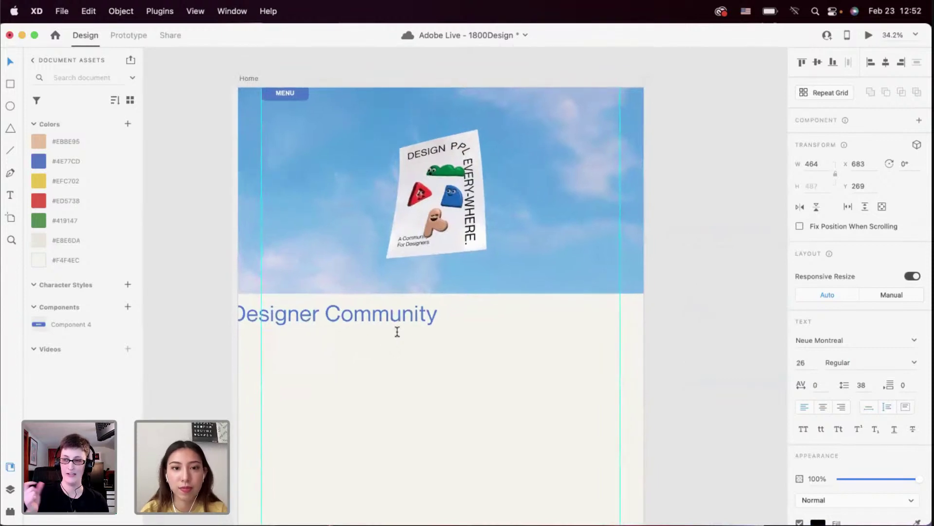
scroll(396, 329, "up", 5)
double_click(415, 311)
key("Right")
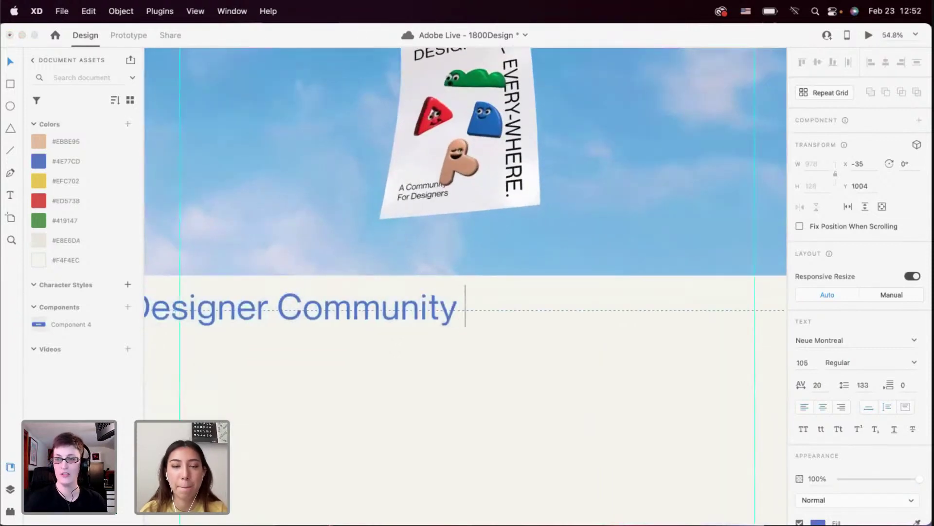
type("↗")
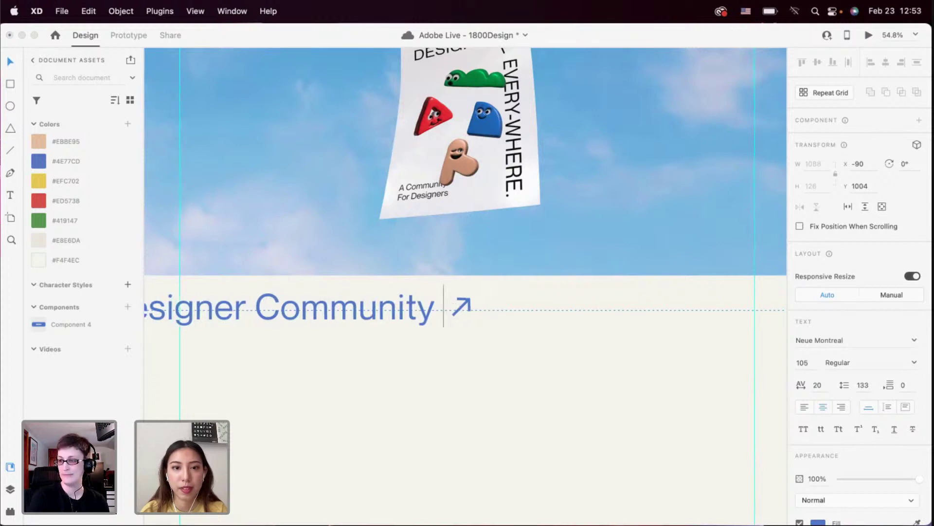
key("Left")
Repeat the 'Designer Community ↗' line within the heading so it runs past the artboard edges
key("super+a")
key("Right")
type("↗")
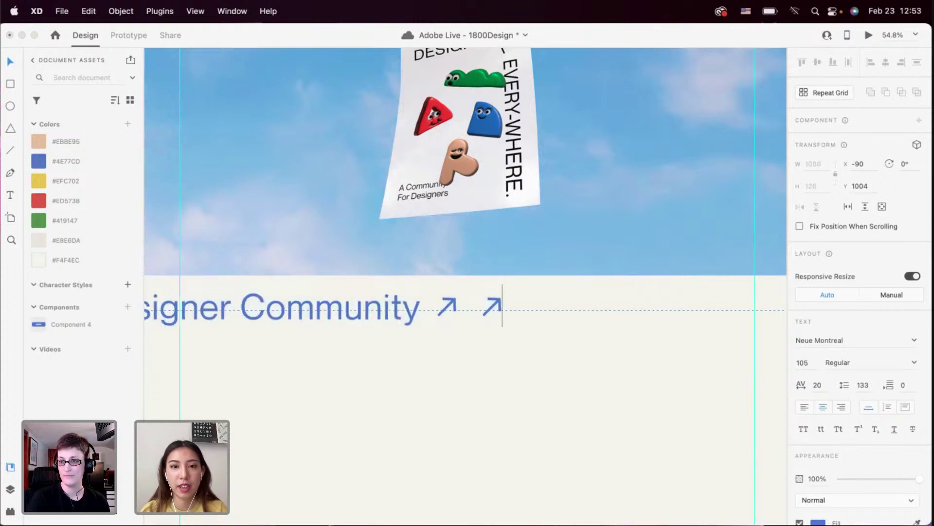
key("BackSpace")
key("super+a")
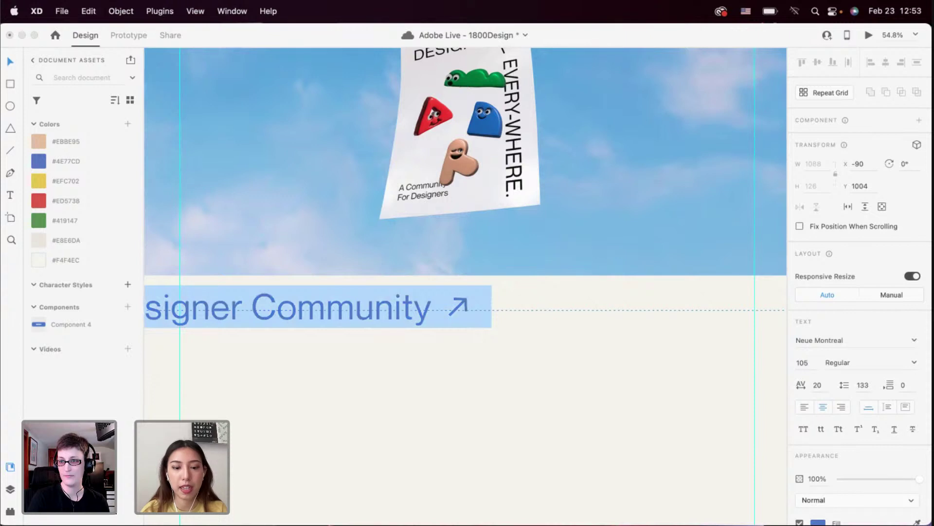
key("super+c")
key("Right")
key("super+v")
key("super+v")
key("Escape")
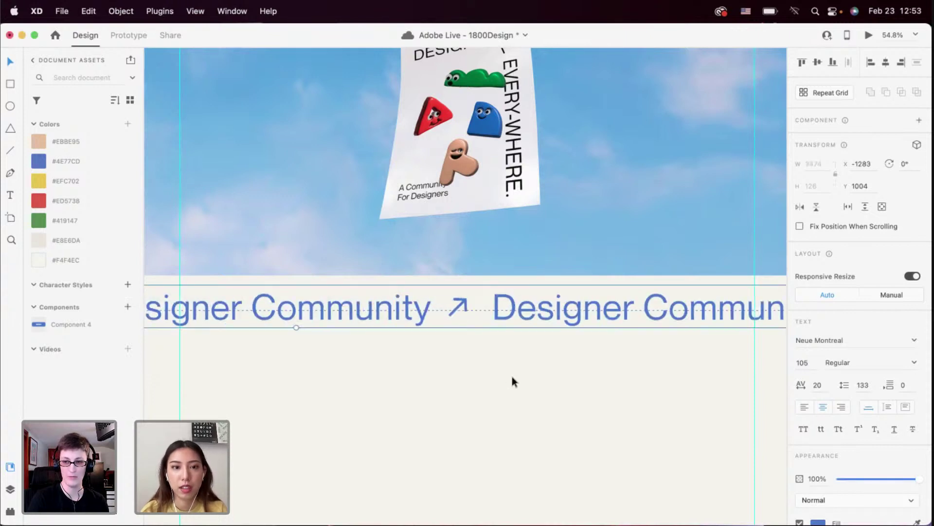
Preview the Home page to check the repeating heading strip
scroll(513, 378, "down", 5)
key("super+Return")
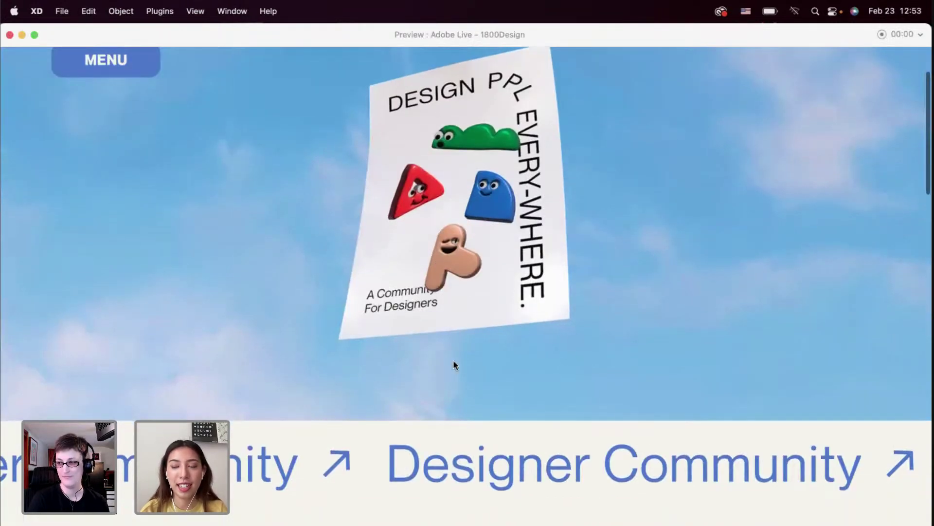
scroll(346, 419, "up", 3)
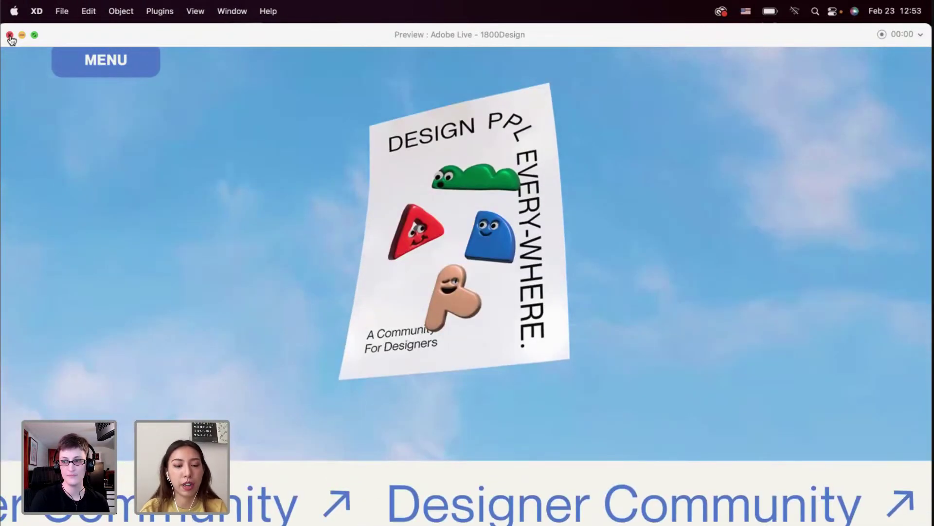
left_click(10, 35)
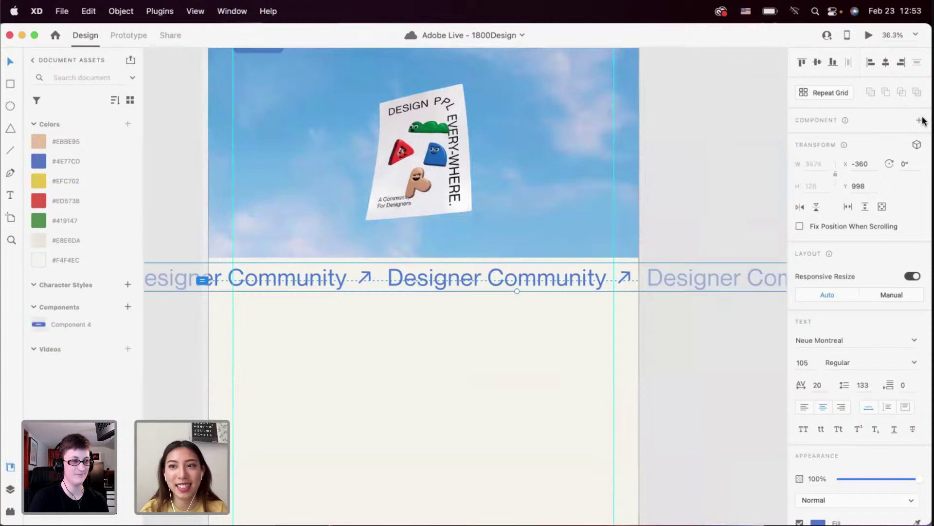
Make the repeating heading a component and add a Hover State to it
left_click(921, 120)
left_click(918, 138)
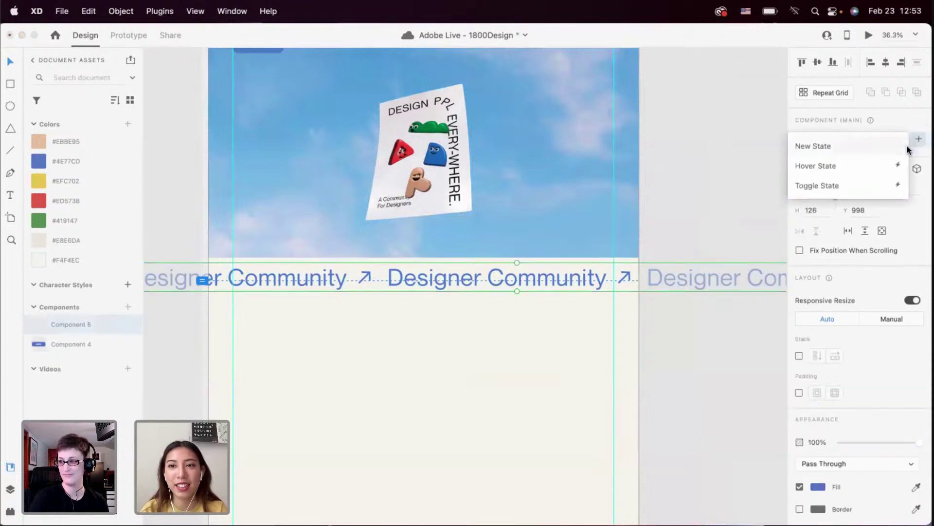
left_click(861, 166)
left_click(553, 266)
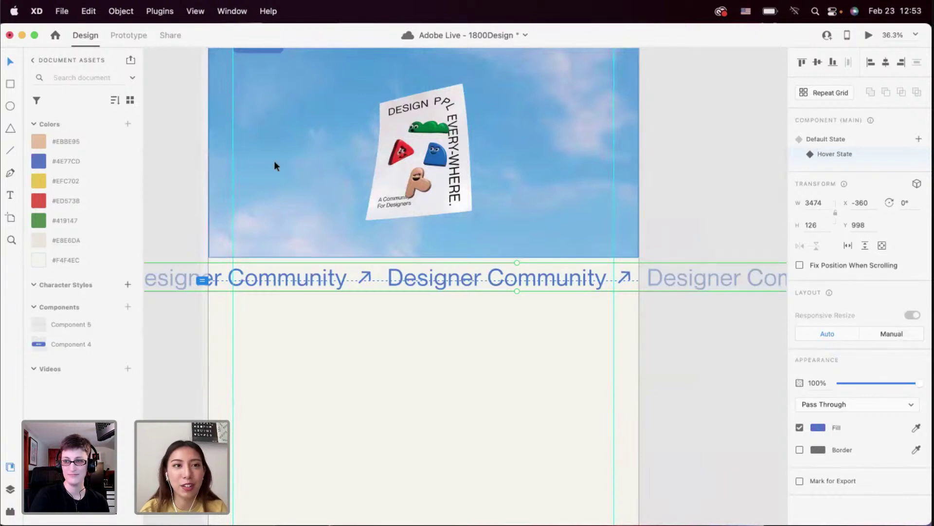
In Prototype, set the Default State's hover animation duration to 2.3 s
left_click(129, 37)
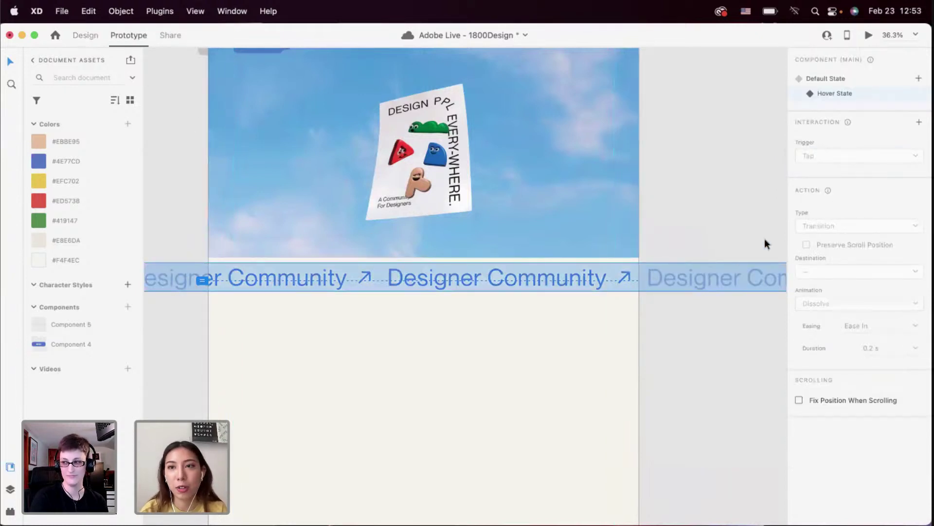
left_click(819, 78)
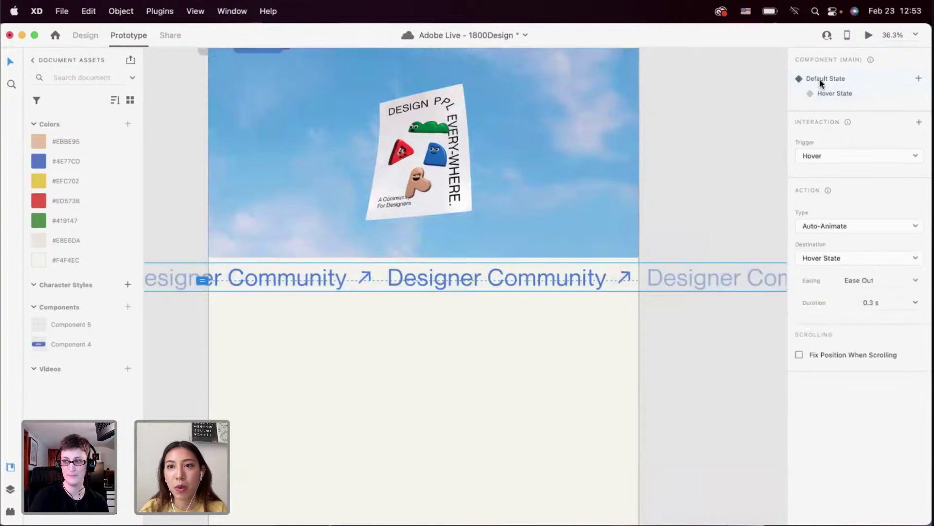
left_click(890, 302)
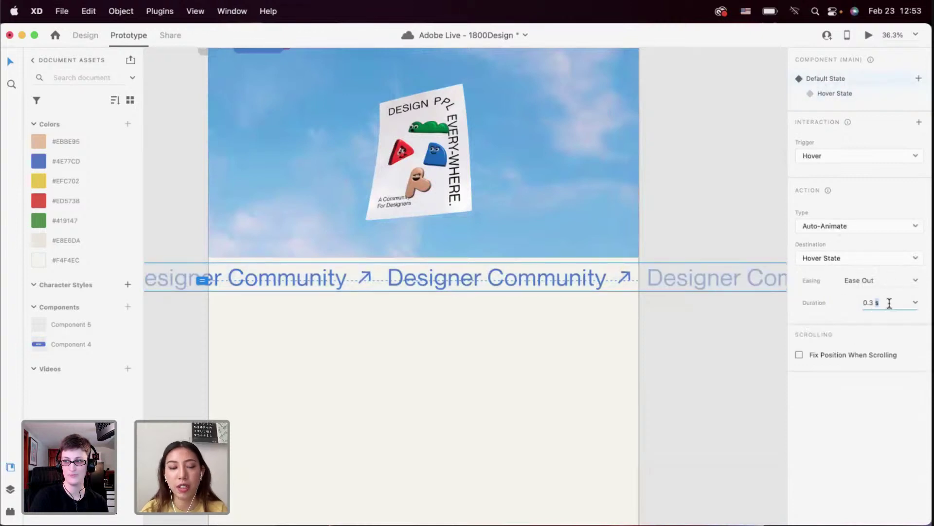
type("2")
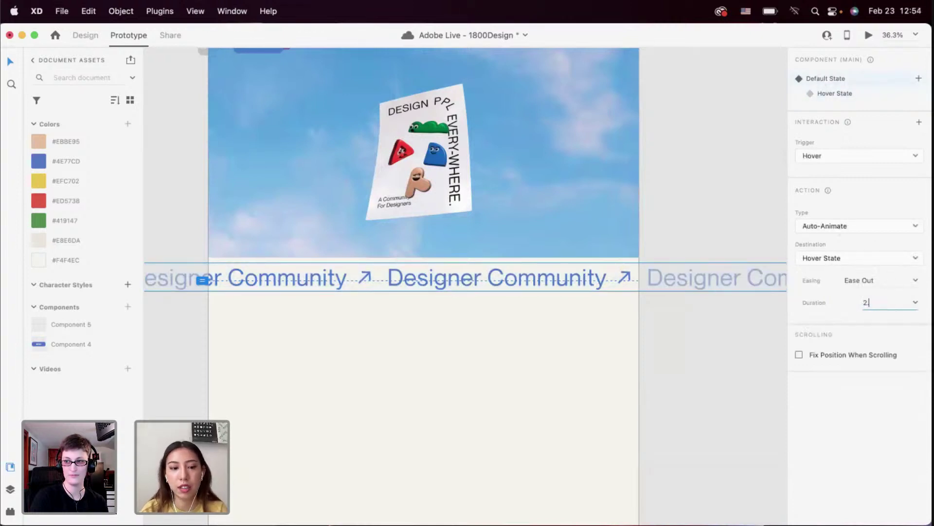
type(".3")
key("Return")
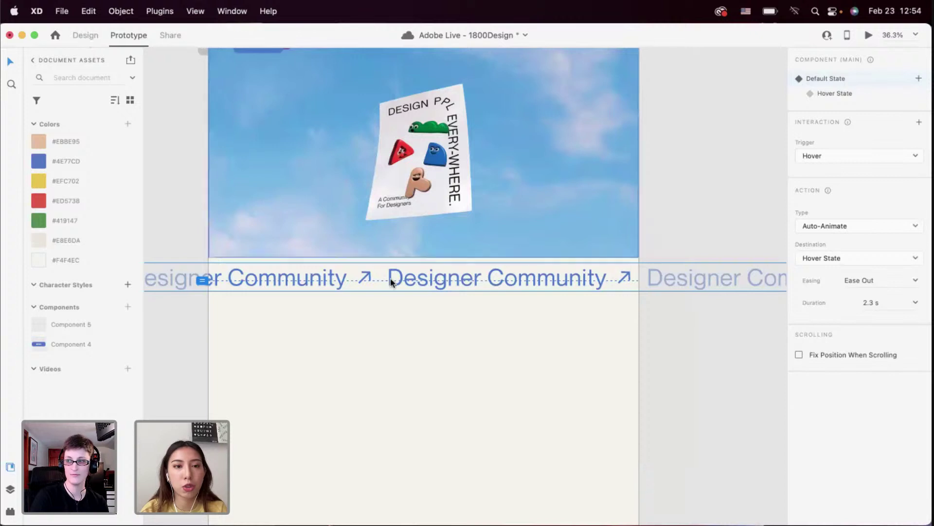
left_click(368, 280)
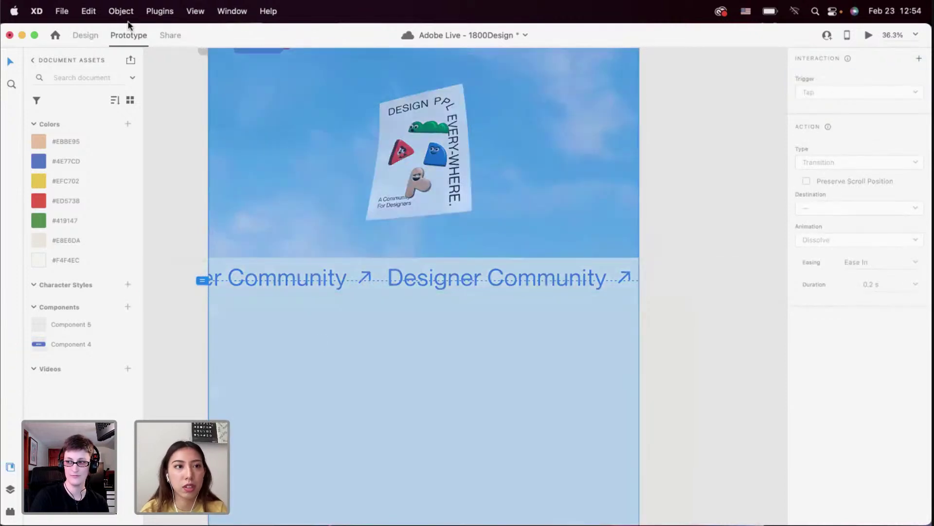
In the Default State, shift the marquee text to the right
left_click(86, 36)
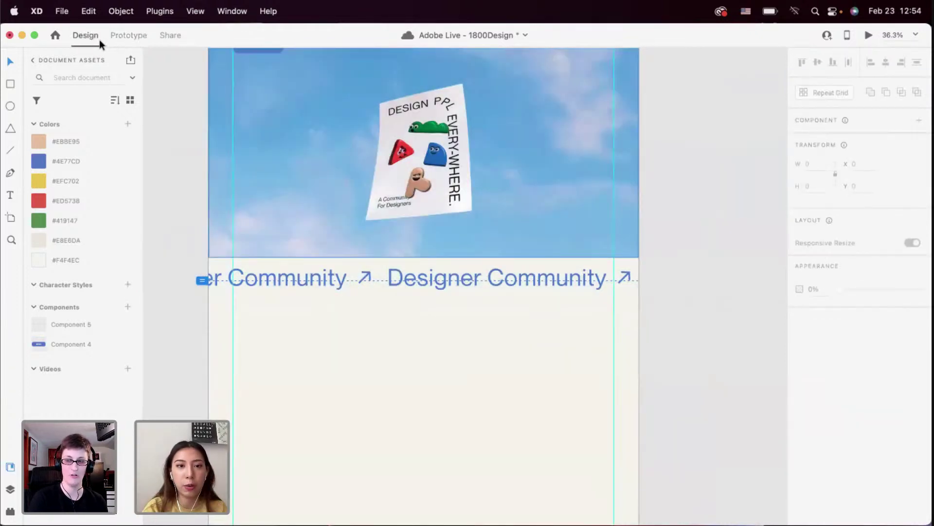
left_click(397, 276)
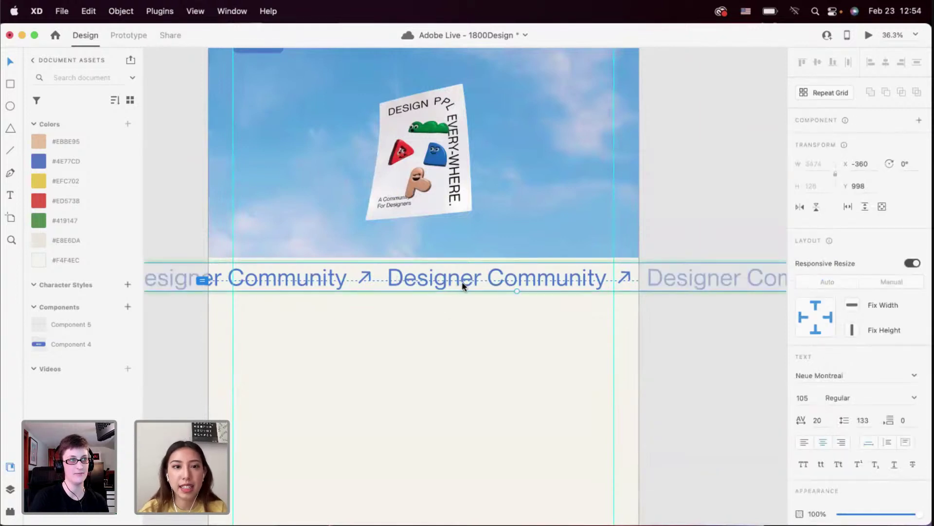
key("Escape")
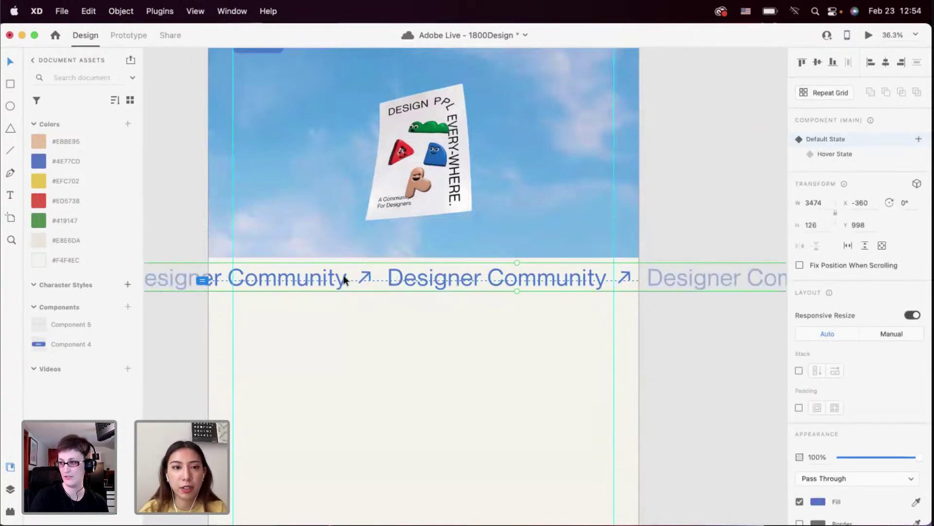
double_click(344, 280)
left_click_drag(303, 280, 338, 285)
key("Escape")
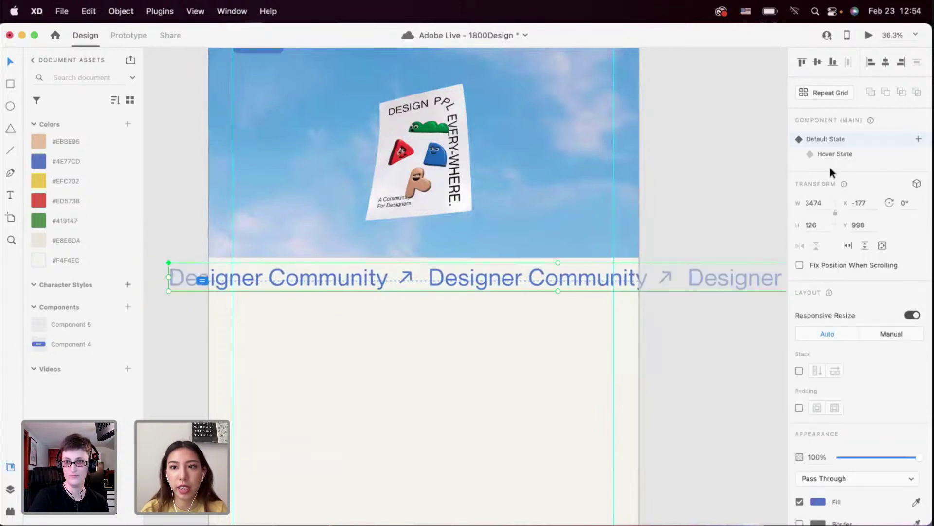
In the Hover State, slide the marquee text far to the left
left_click(833, 154)
double_click(585, 276)
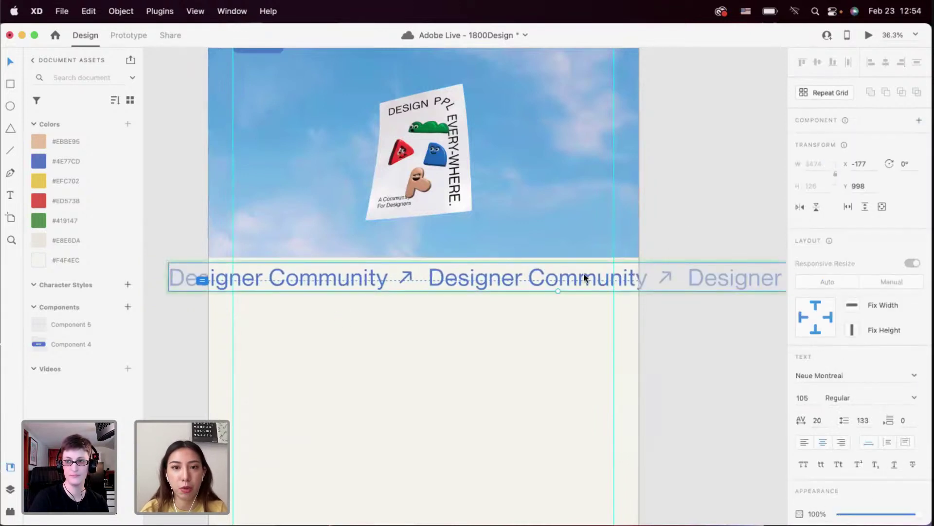
left_click_drag(585, 276, 382, 277)
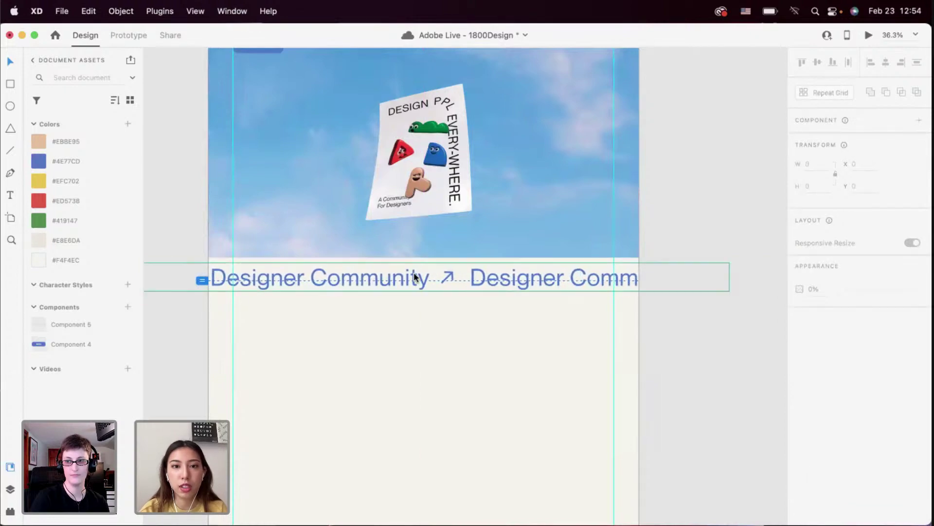
key("Escape")
left_click(826, 140)
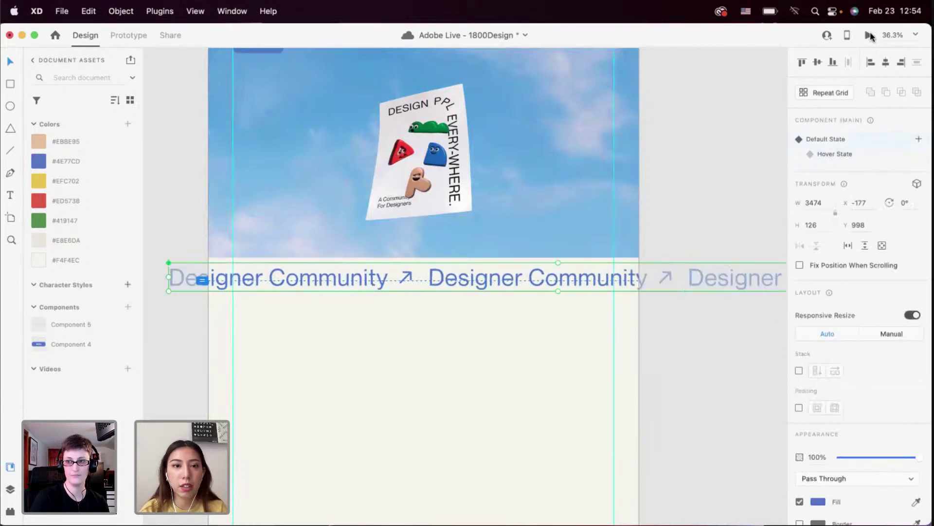
Preview the Home page to test the sliding hover animation
left_click(869, 35)
scroll(692, 220, "down", 3)
scroll(692, 221, "down", 3)
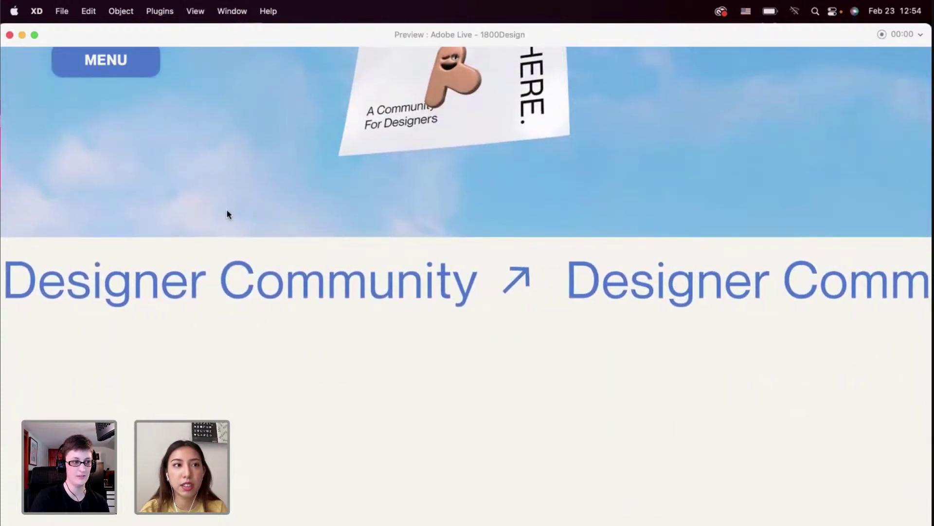
left_click(9, 35)
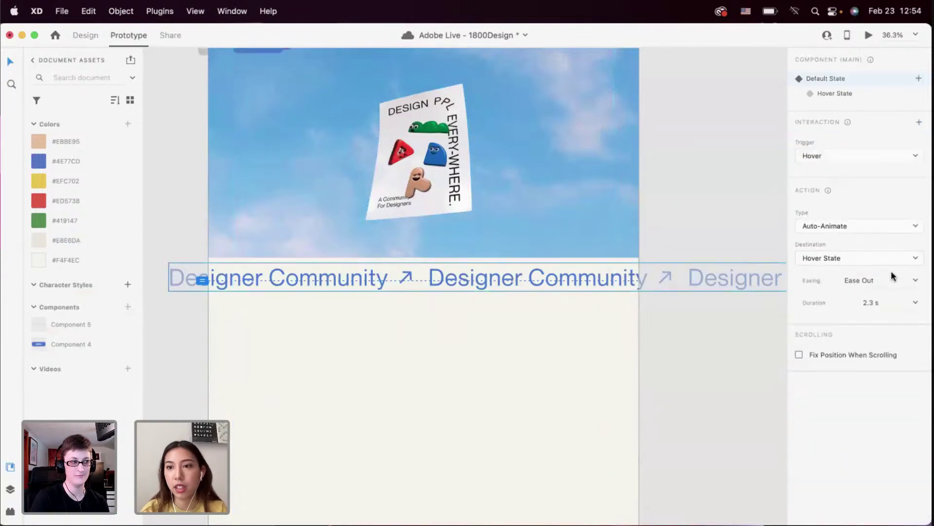
Change the marquee's hover animation duration to 2.8 s
left_click(895, 305)
key("BackSpace")
key("BackSpace")
key("BackSpace")
key("BackSpace")
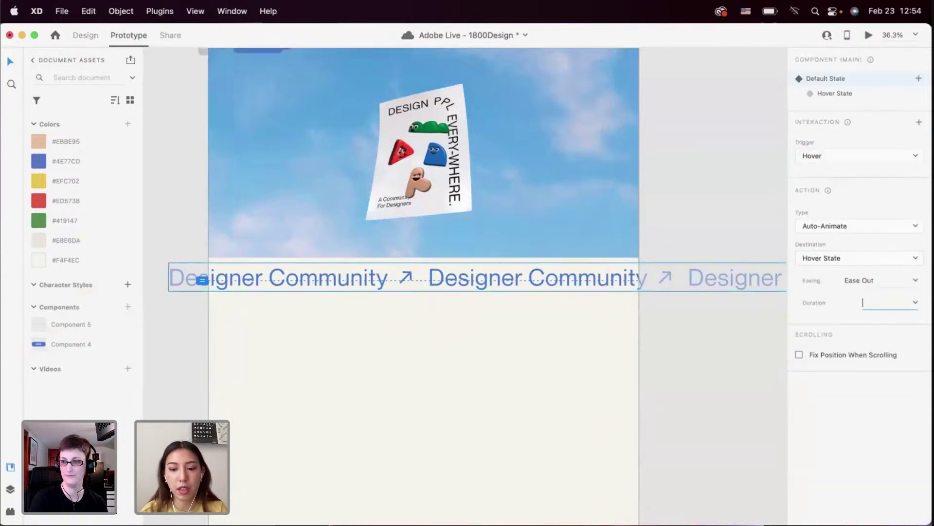
key("Return")
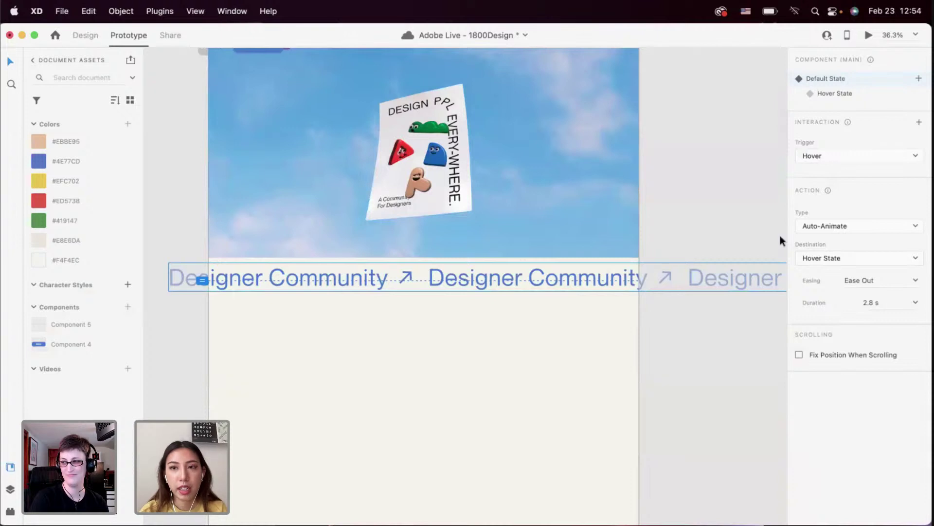
left_click(709, 188)
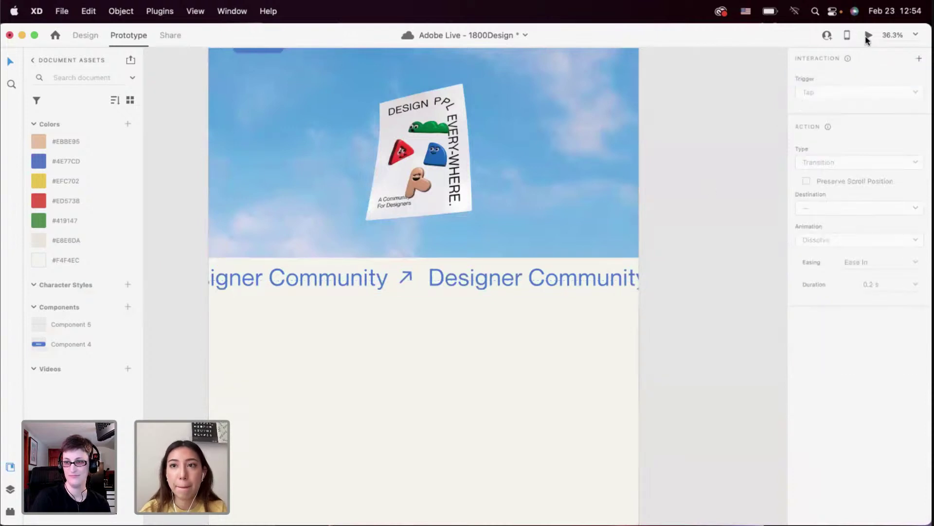
Preview the landing page artboard and scroll to the Designer Community strip
left_click(868, 37)
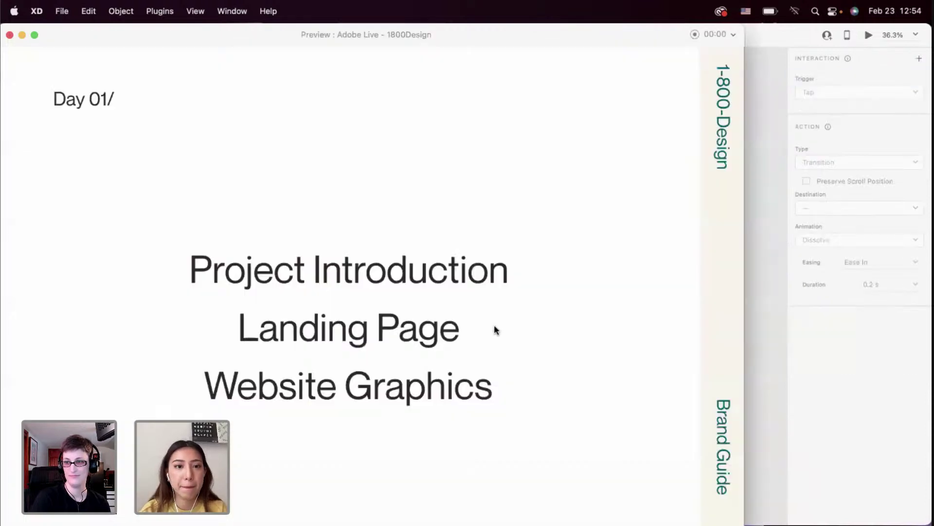
left_click(9, 35)
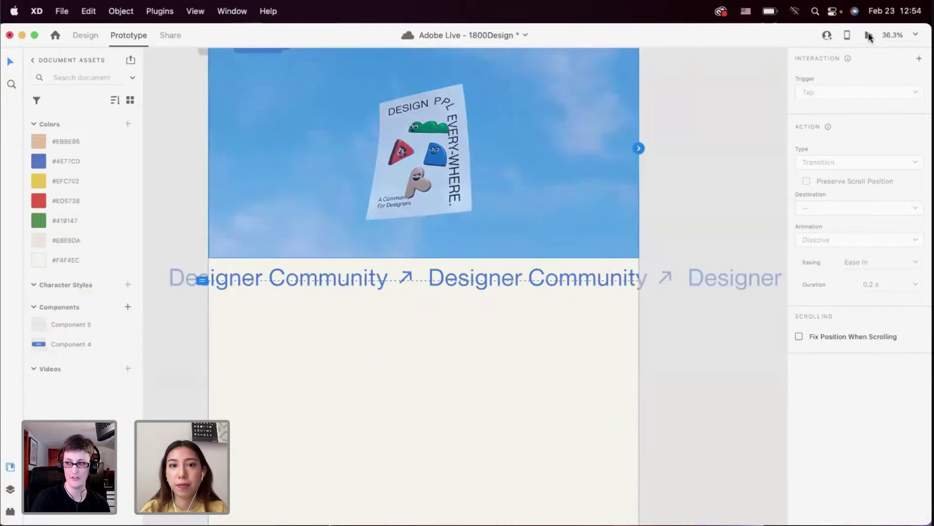
left_click(869, 37)
left_click_drag(403, 67, 403, 16)
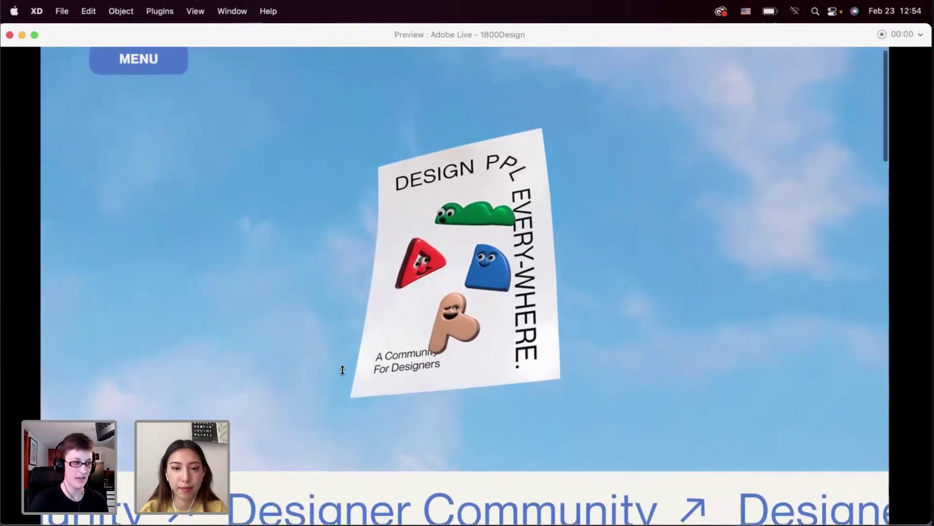
scroll(343, 370, "down", 5)
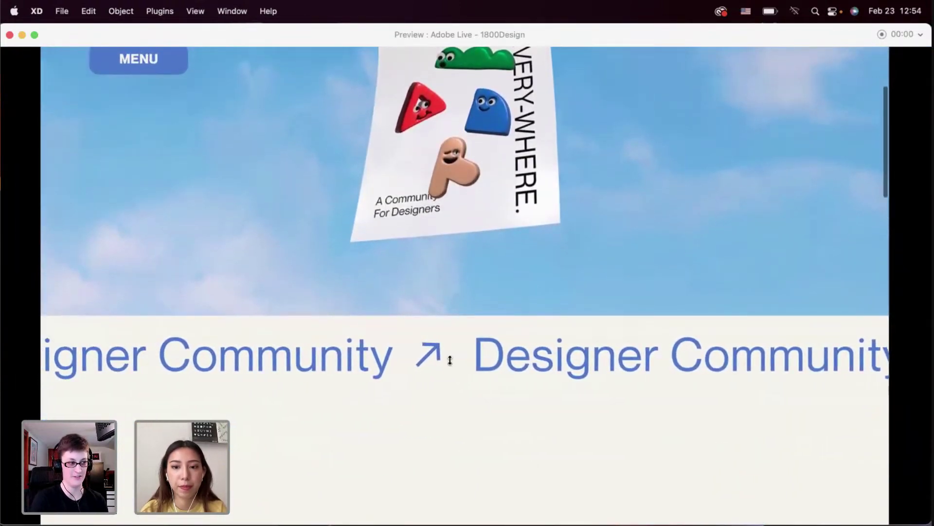
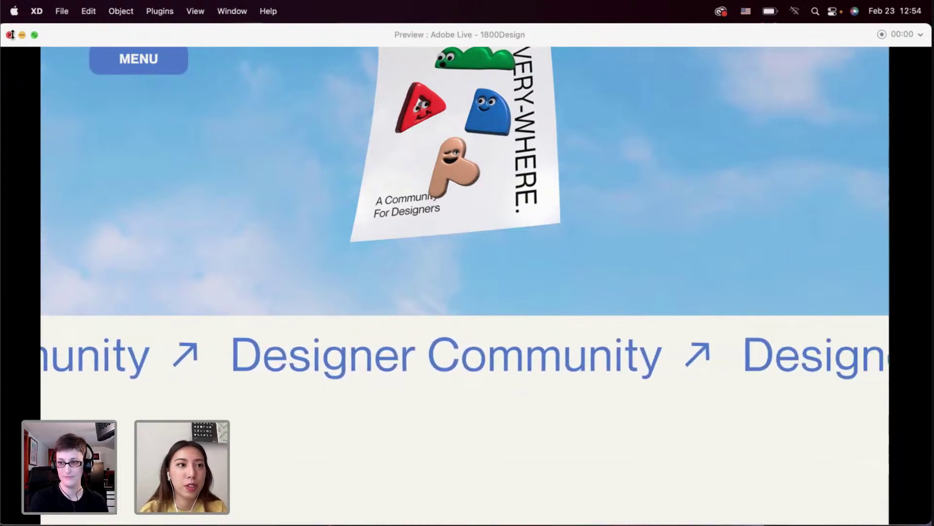
Set the marquee component's Default State hover duration from 2.8 s to 3 s
key("super+w")
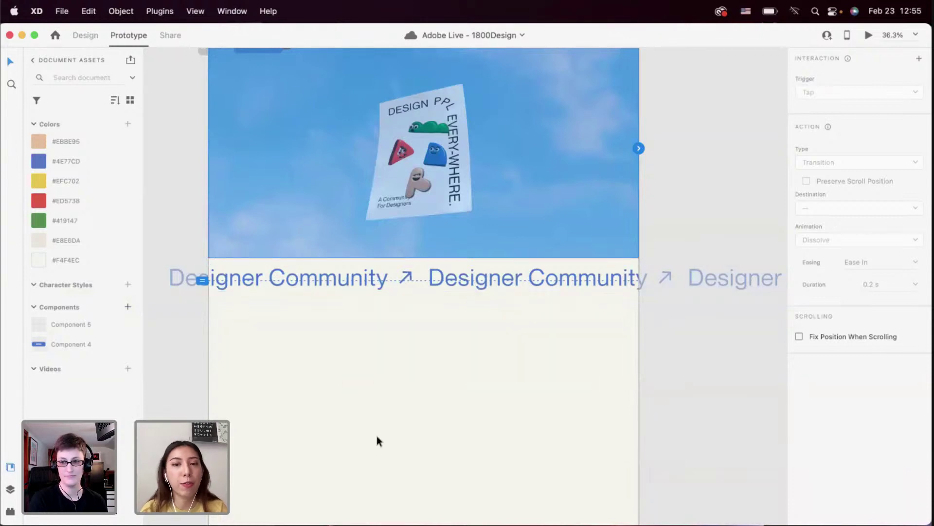
scroll(377, 436, "up", 5)
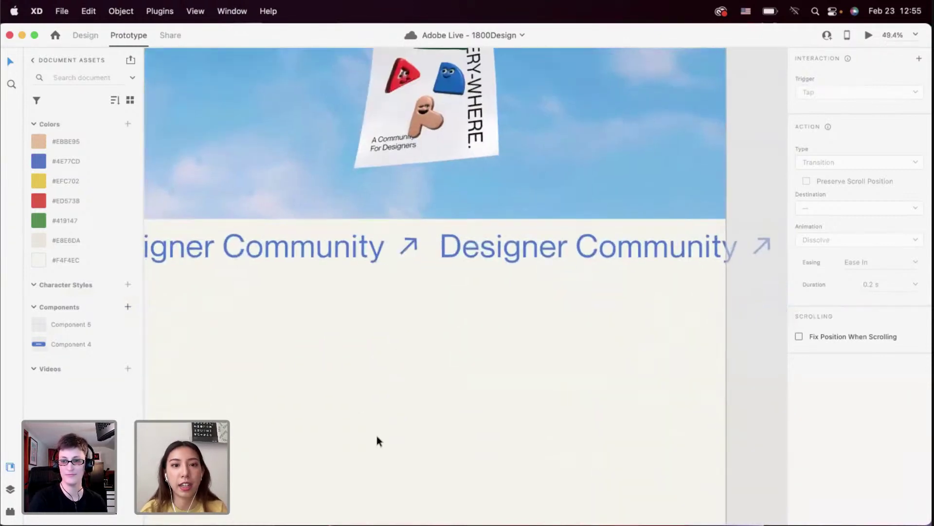
scroll(376, 436, "down", 5)
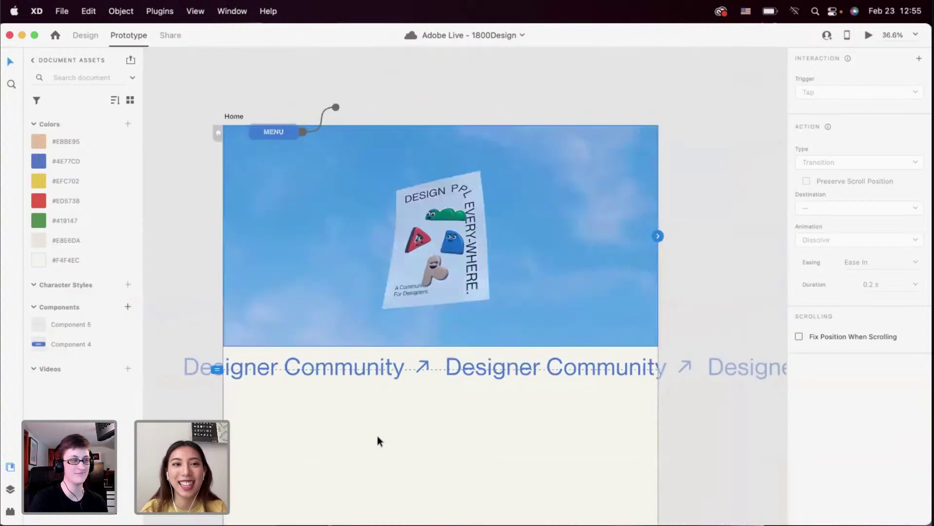
scroll(378, 436, "up", 2)
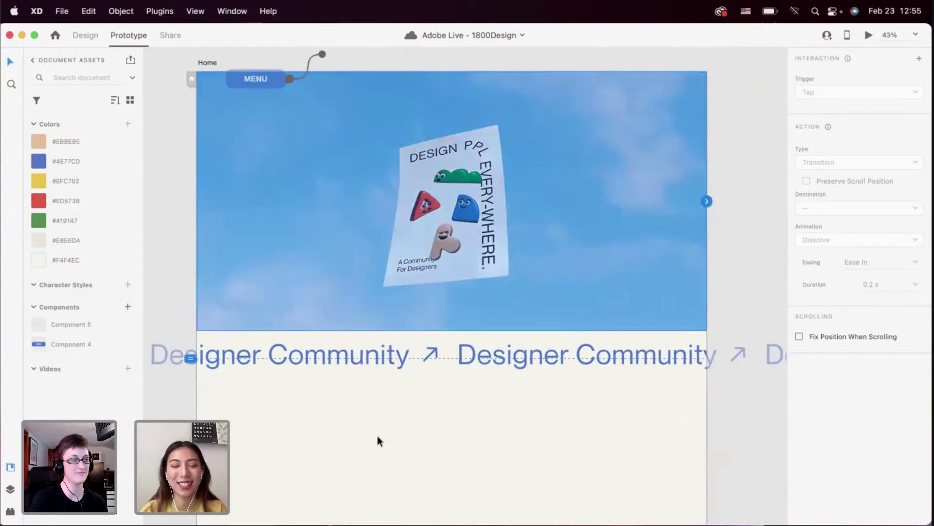
left_click(433, 362)
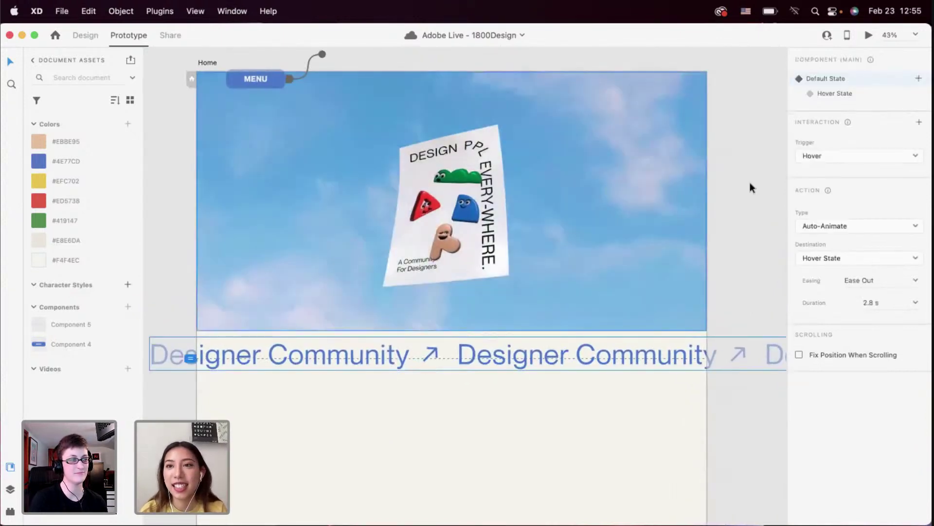
left_click(829, 94)
left_click(554, 387)
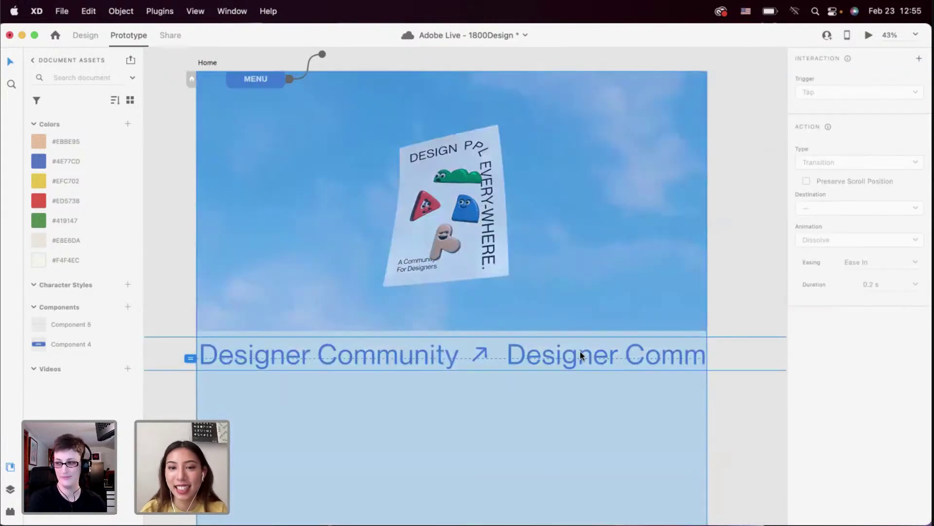
left_click(580, 352)
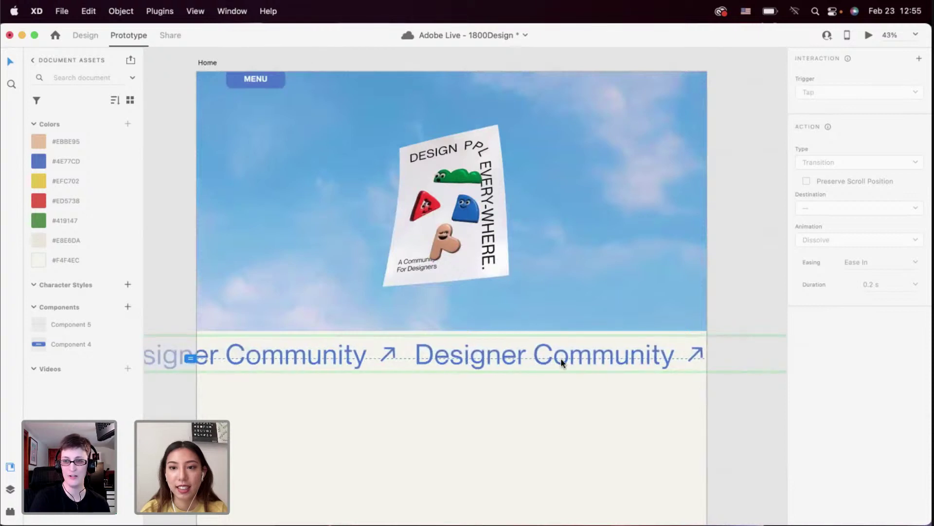
left_click(571, 360)
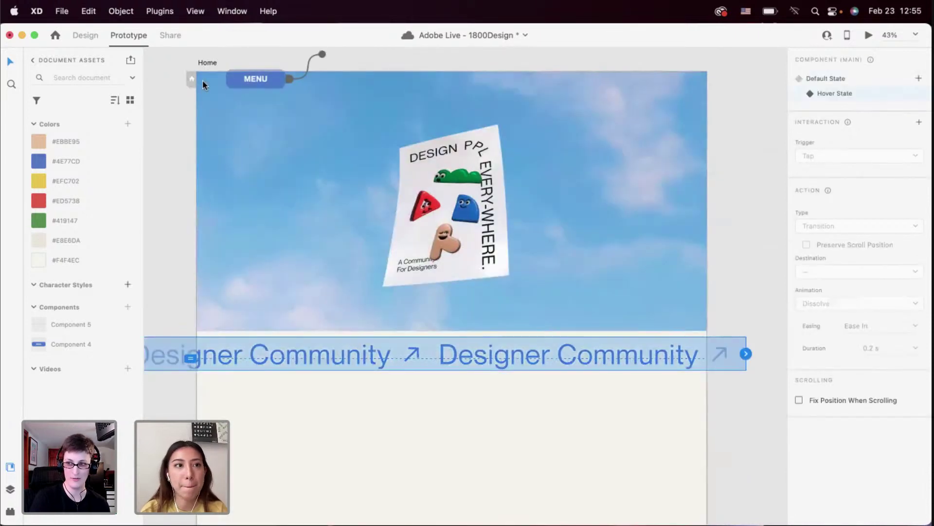
left_click(810, 78)
left_click(877, 305)
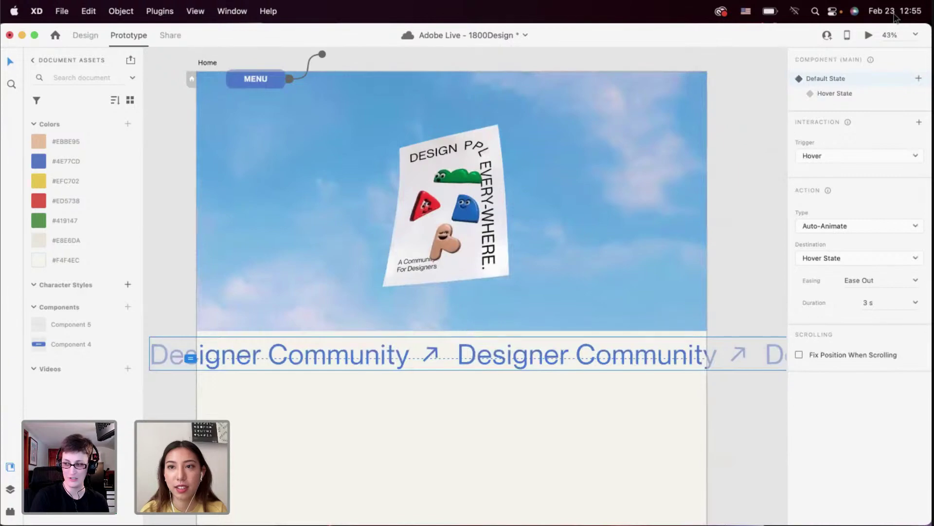
Preview the prototype to check the scrolling Designer Community marquee, then deselect it
left_click(867, 35)
scroll(334, 434, "down", 10)
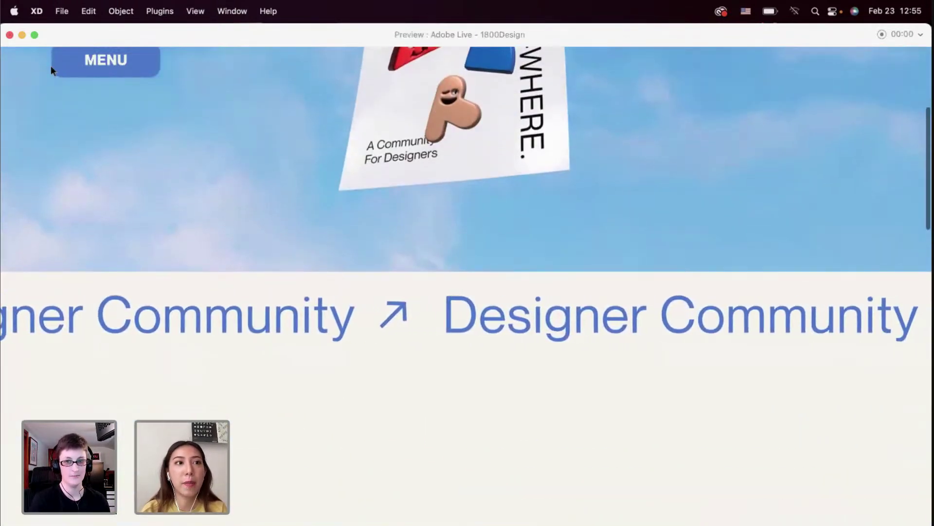
left_click(9, 35)
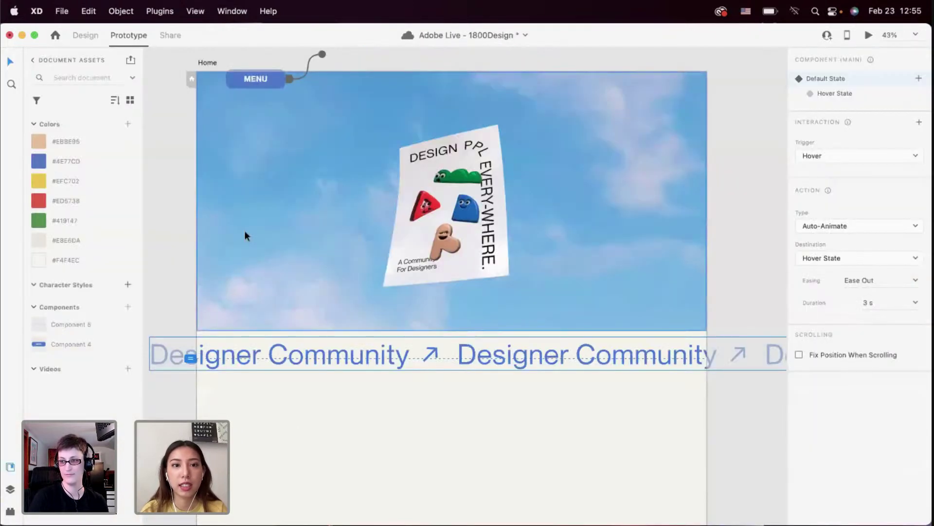
scroll(297, 290, "down", 1)
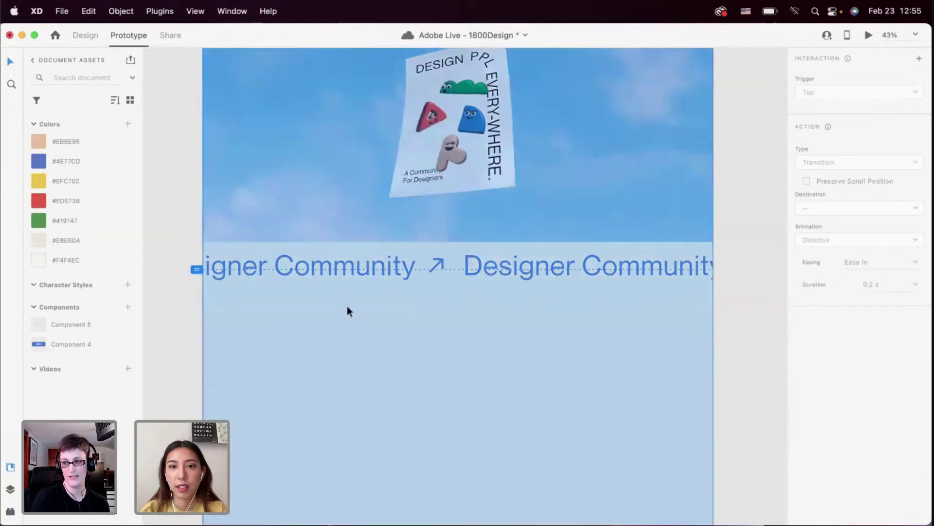
key("Escape")
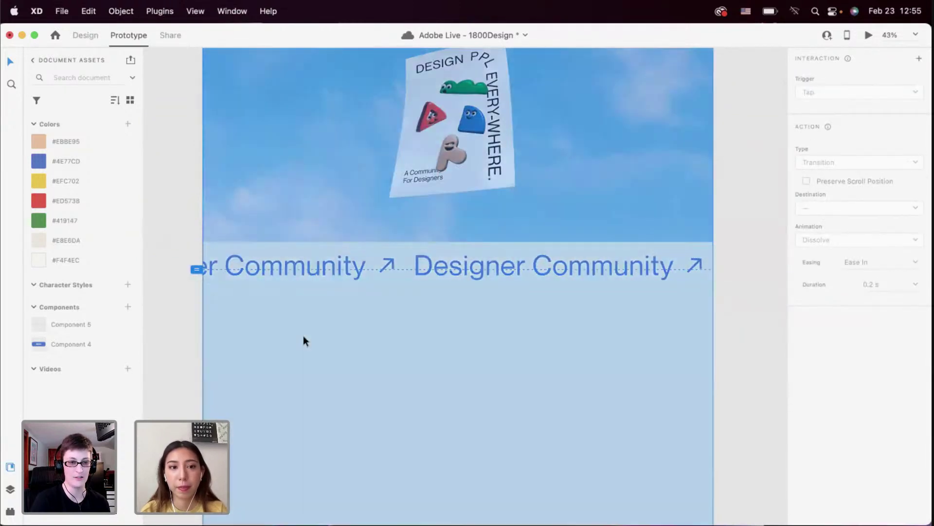
scroll(402, 334, "down", 2)
scroll(402, 335, "down", 3)
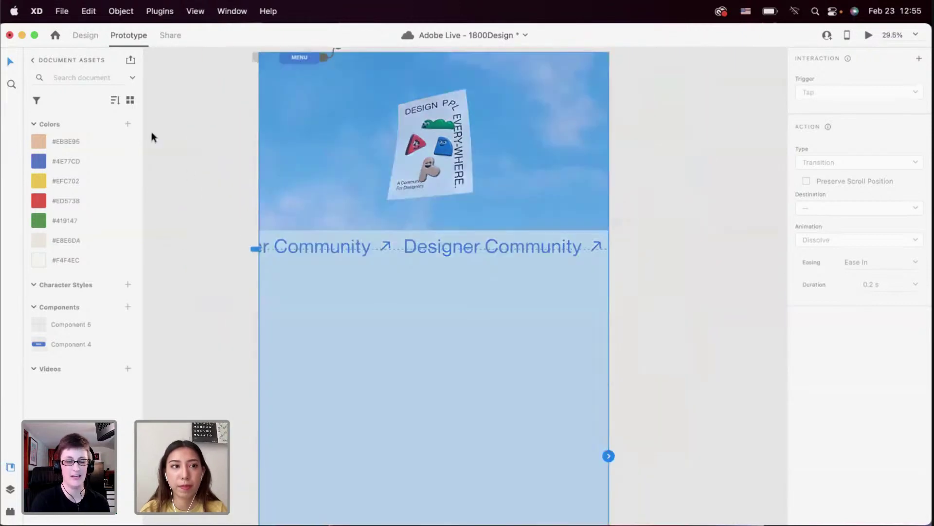
Return to Design mode and scroll over to the Page Breakdowns artboard
left_click(87, 34)
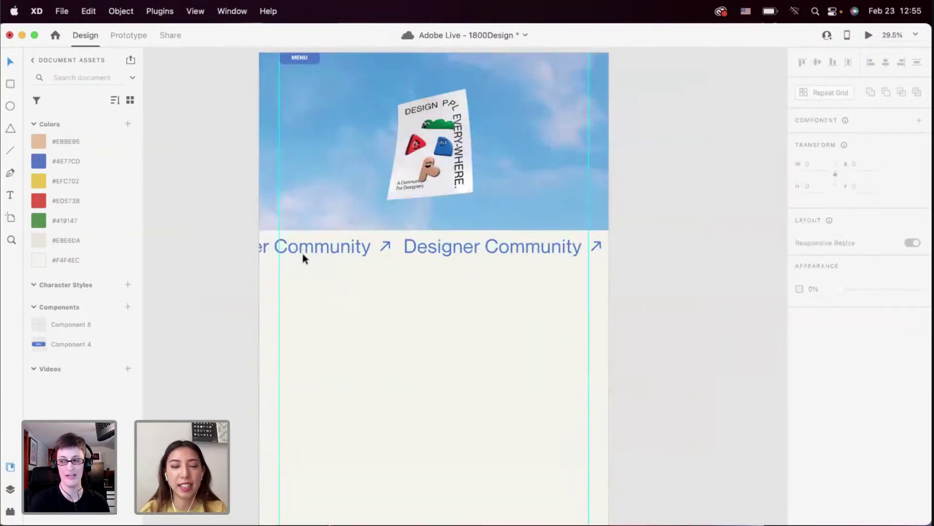
scroll(352, 311, "up", 2)
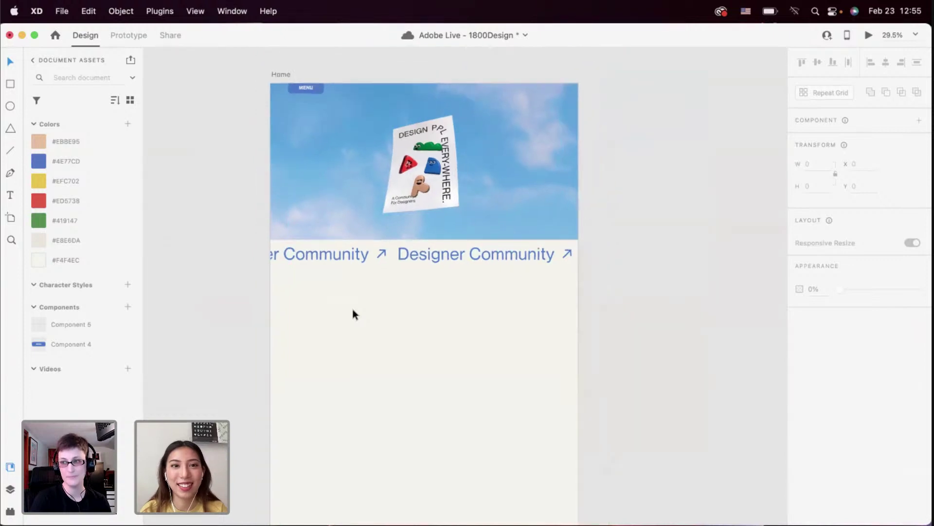
scroll(352, 312, "up", 3)
scroll(352, 312, "down", 5)
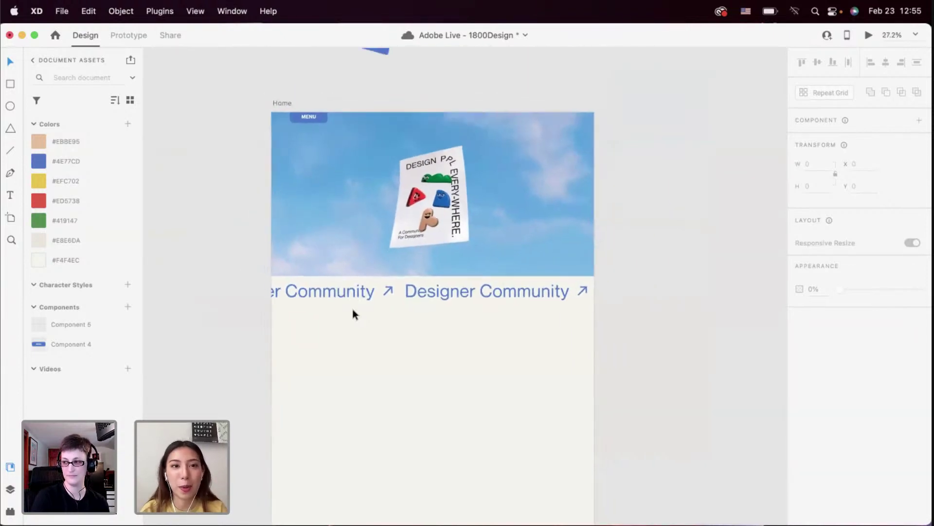
scroll(352, 305, "up", 10)
scroll(352, 306, "right", 10)
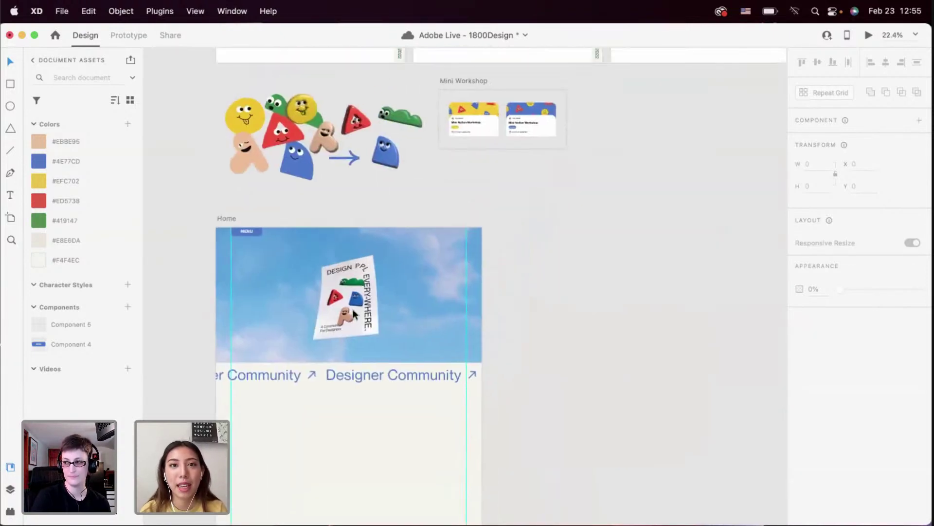
scroll(460, 230, "up", 5)
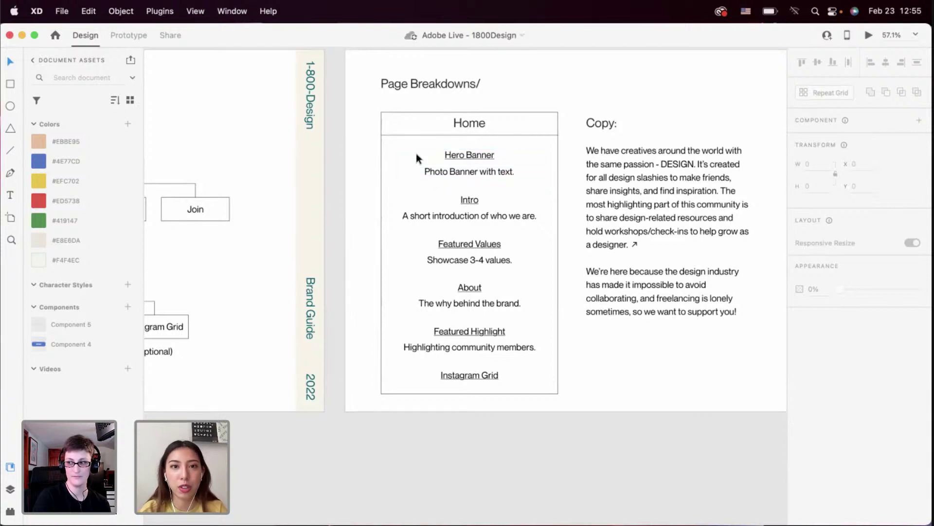
Scroll back to the Home artboard's sky hero and marquee
scroll(479, 251, "down", 2)
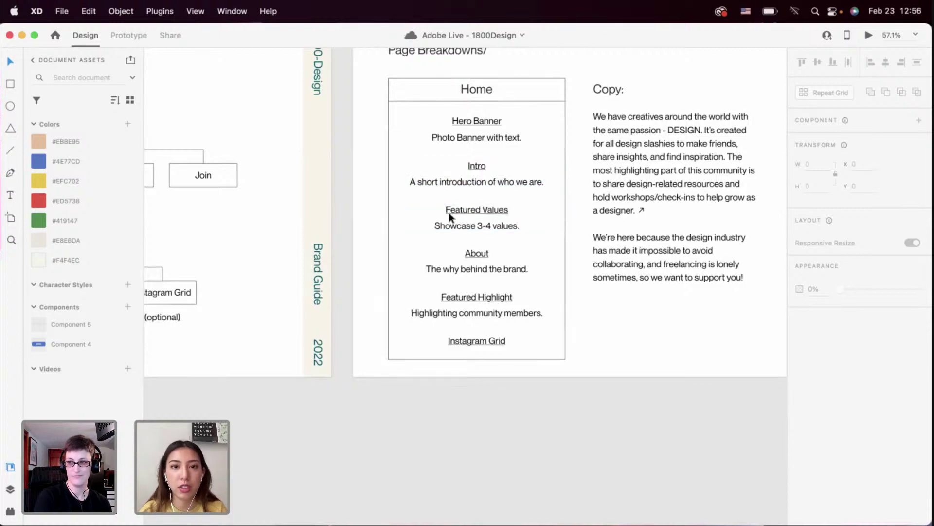
scroll(449, 212, "down", 3)
scroll(449, 212, "down", 10)
scroll(448, 212, "down", 10)
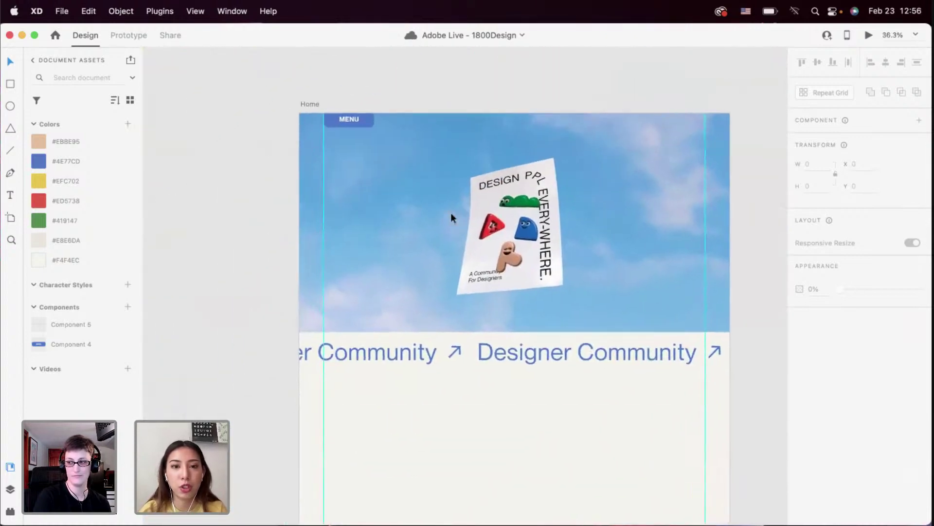
scroll(360, 296, "down", 2)
scroll(354, 297, "left", 2)
scroll(340, 282, "down", 1)
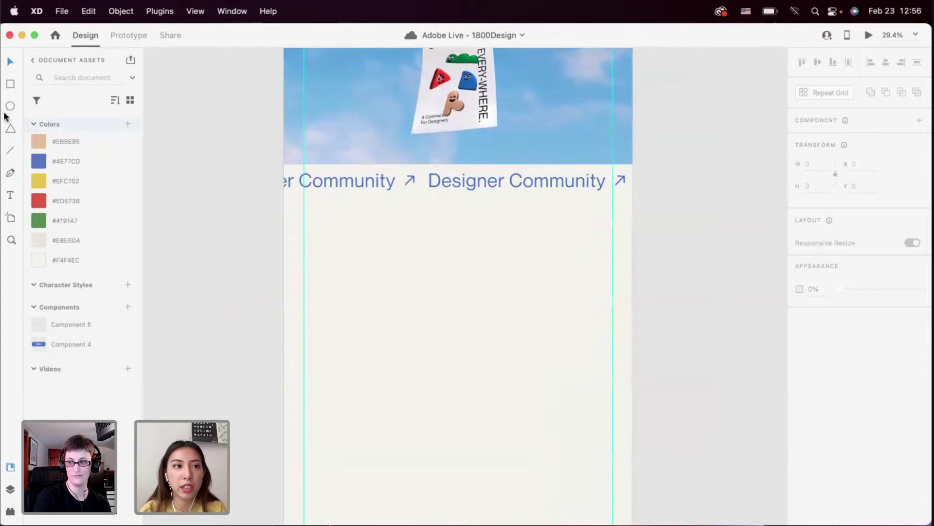
Draw a borderless white rectangle across the Home artboard below the marquee
left_click_drag(284, 227, 635, 409)
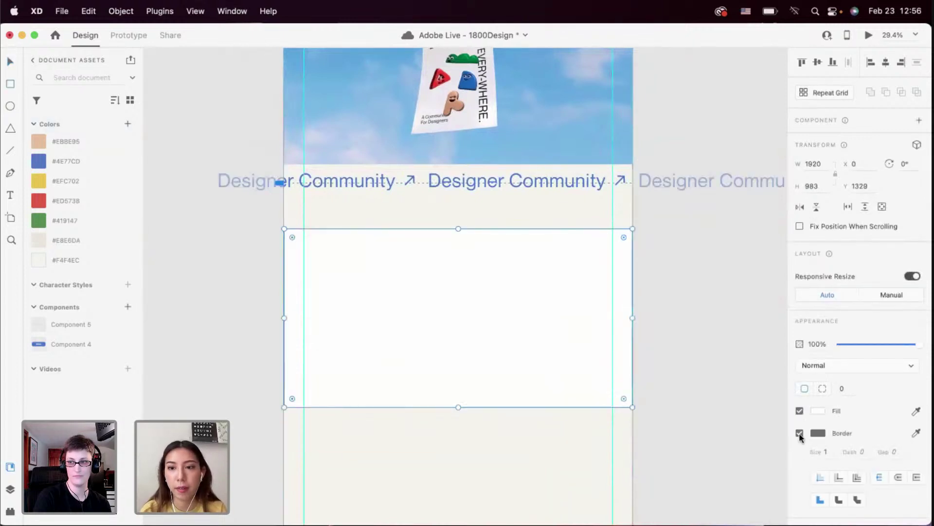
left_click(799, 432)
left_click(8, 63)
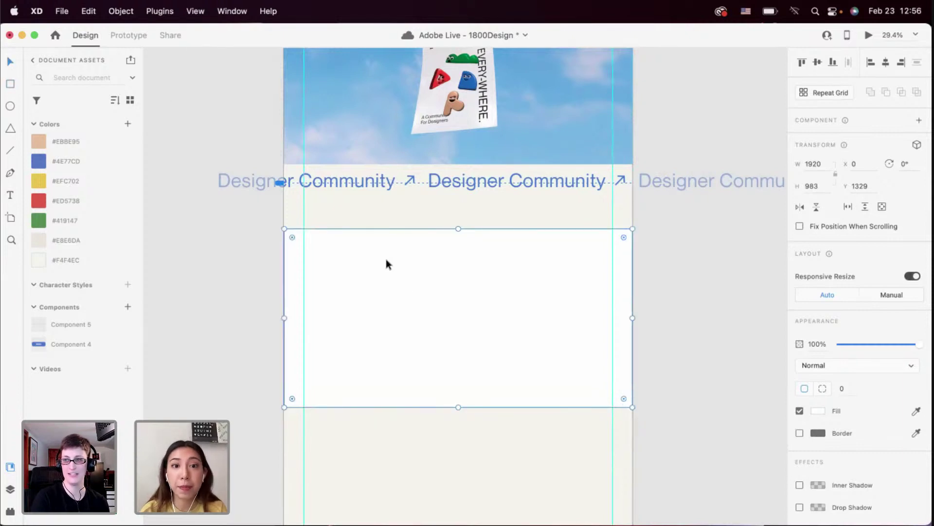
left_click(399, 421)
Scroll around the canvas to frame the white section beneath the marquee
scroll(399, 421, "down", 2)
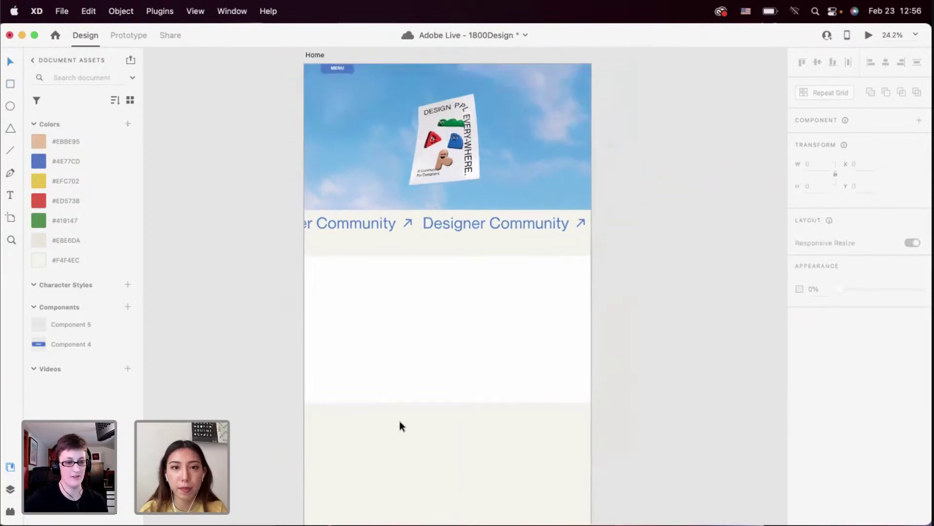
scroll(400, 425, "down", 2)
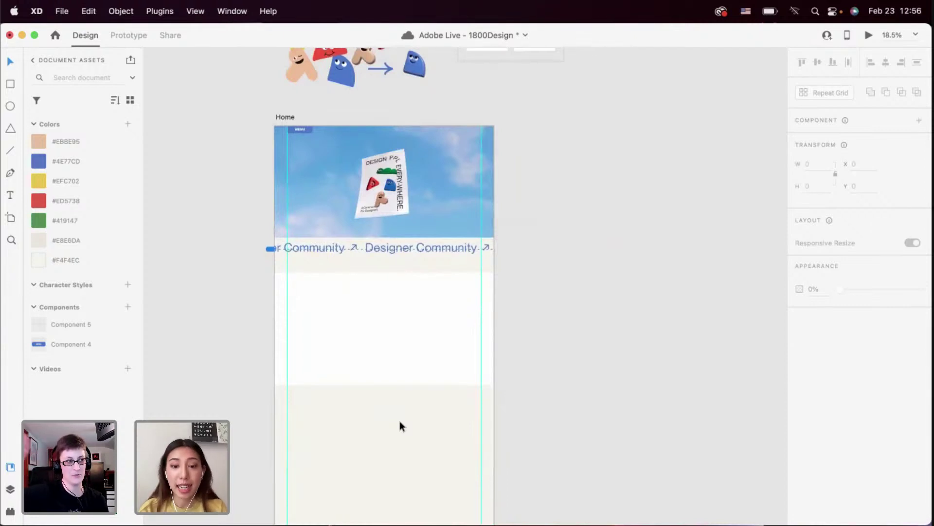
scroll(399, 422, "down", 2)
scroll(399, 422, "down", 2)
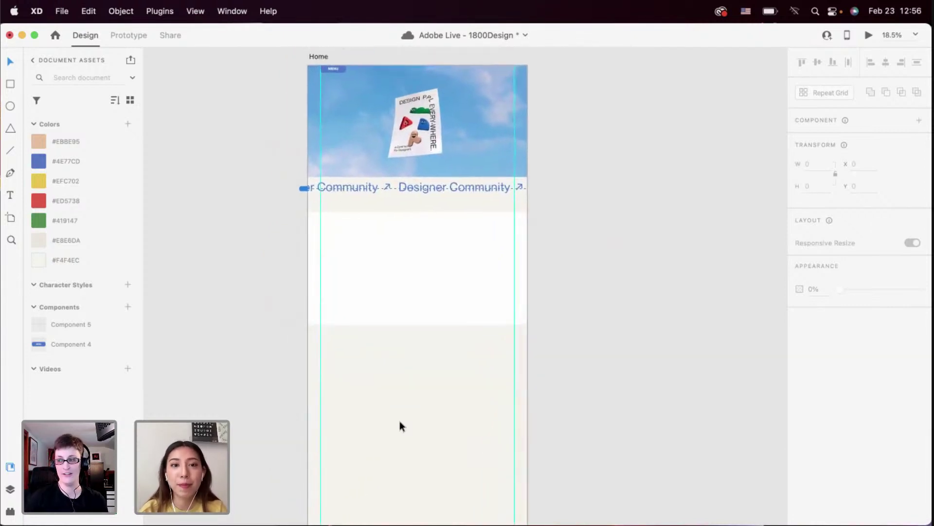
scroll(403, 388, "down", 2)
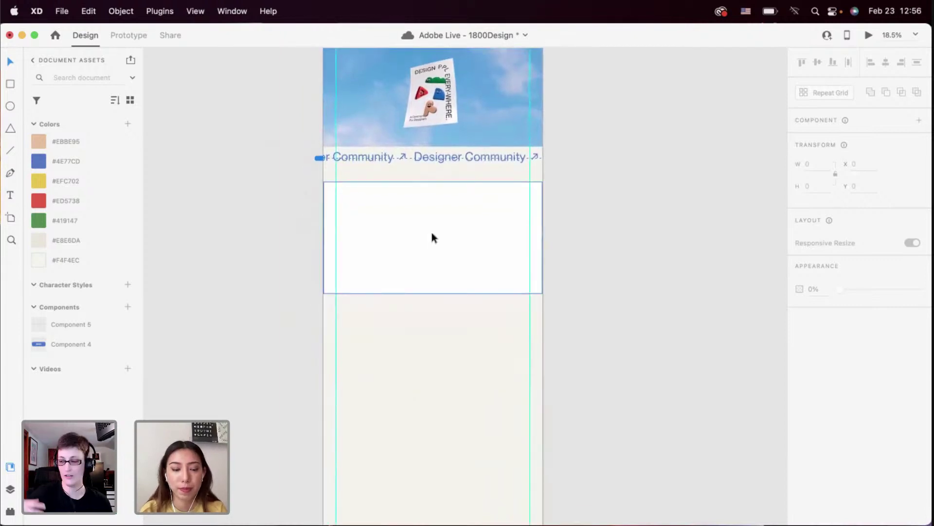
scroll(432, 237, "down", 2)
scroll(432, 237, "down", 1)
scroll(432, 237, "up", 5)
scroll(432, 237, "right", 4)
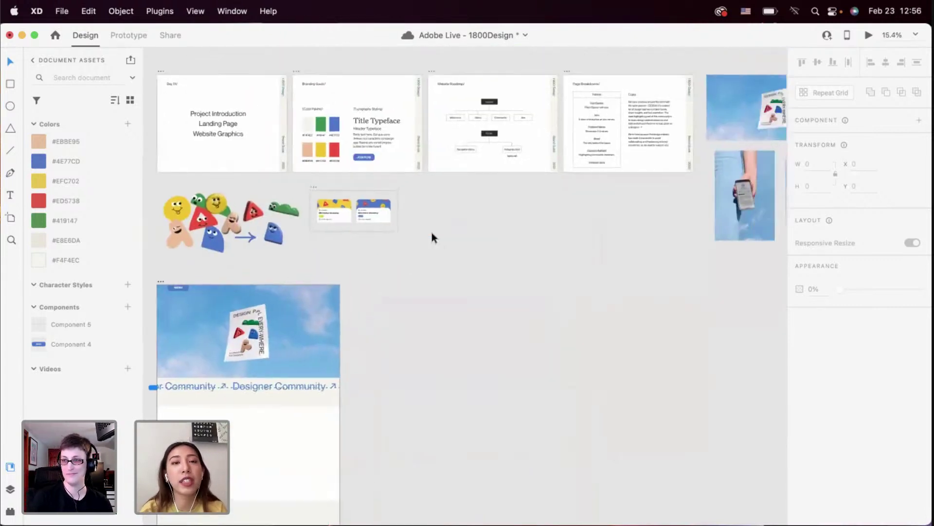
scroll(432, 232, "right", 4)
scroll(476, 227, "up", 3)
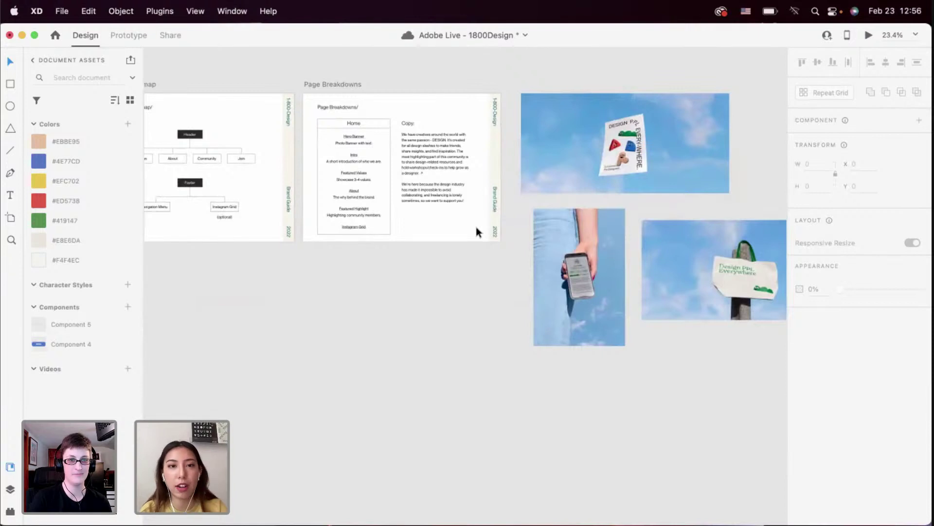
scroll(407, 194, "left", 2)
scroll(407, 193, "up", 3)
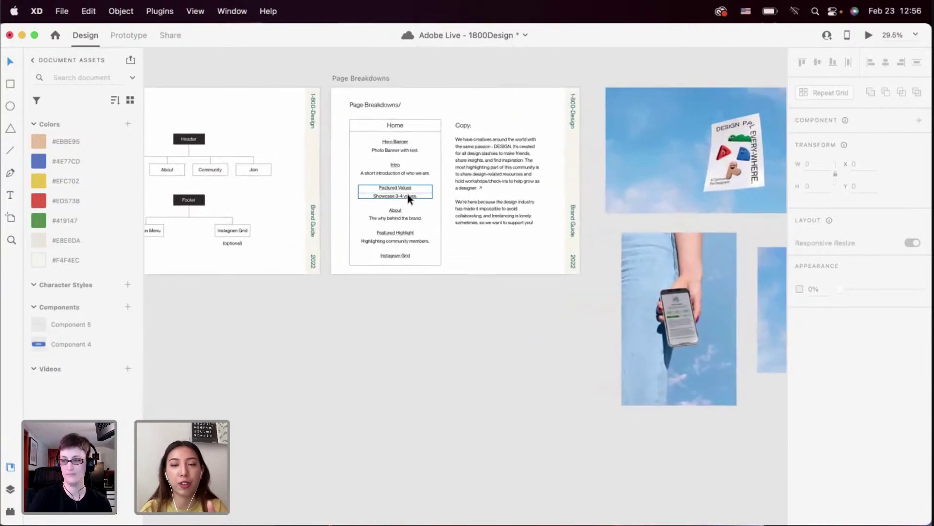
scroll(369, 190, "up", 4)
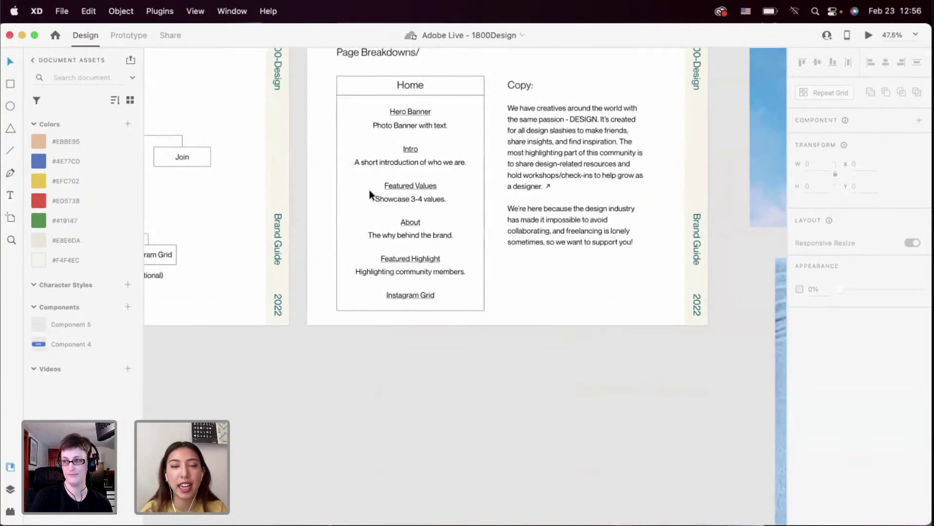
scroll(369, 189, "left", 1)
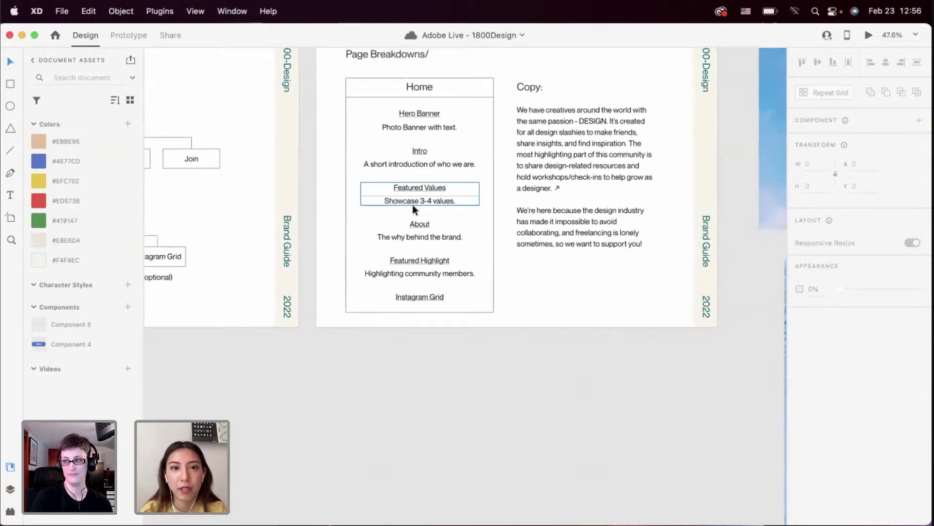
scroll(413, 209, "down", 5)
scroll(413, 210, "down", 3)
scroll(413, 209, "right", 10)
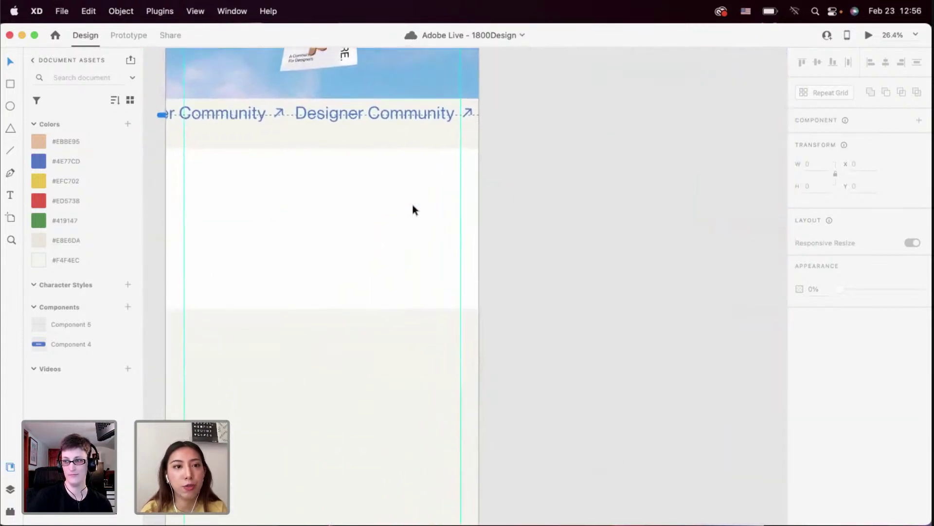
scroll(412, 204, "left", 5)
scroll(412, 204, "down", 3)
Bring the upper white section box forward and zoom in on it
left_click(409, 181)
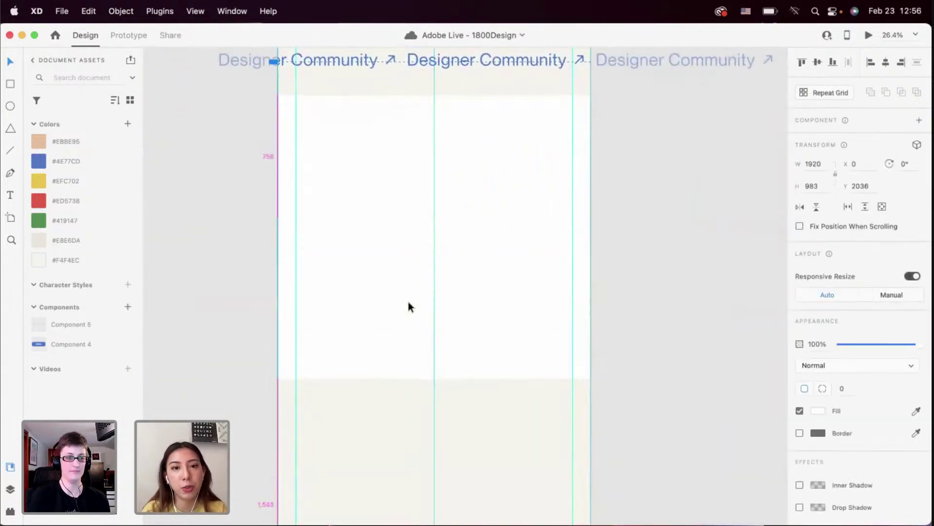
left_click(401, 361)
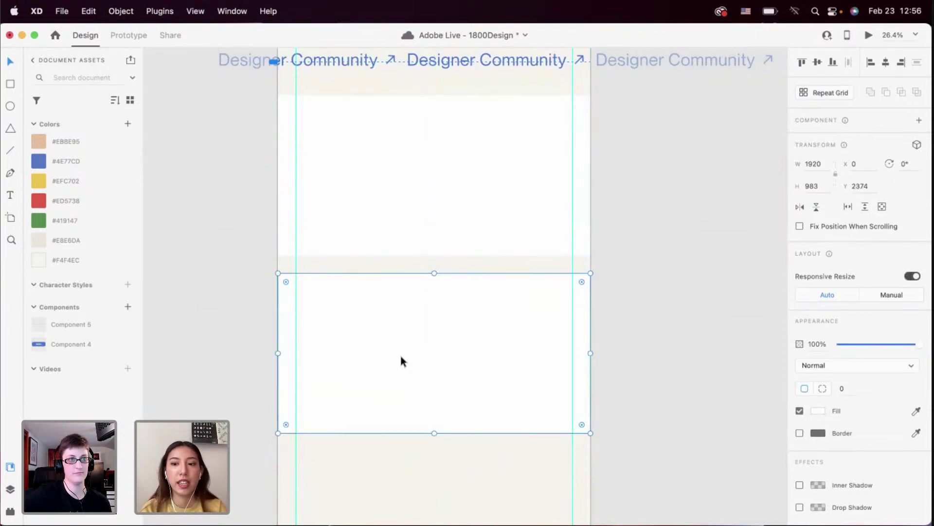
left_click(365, 450)
scroll(370, 429, "up", 5)
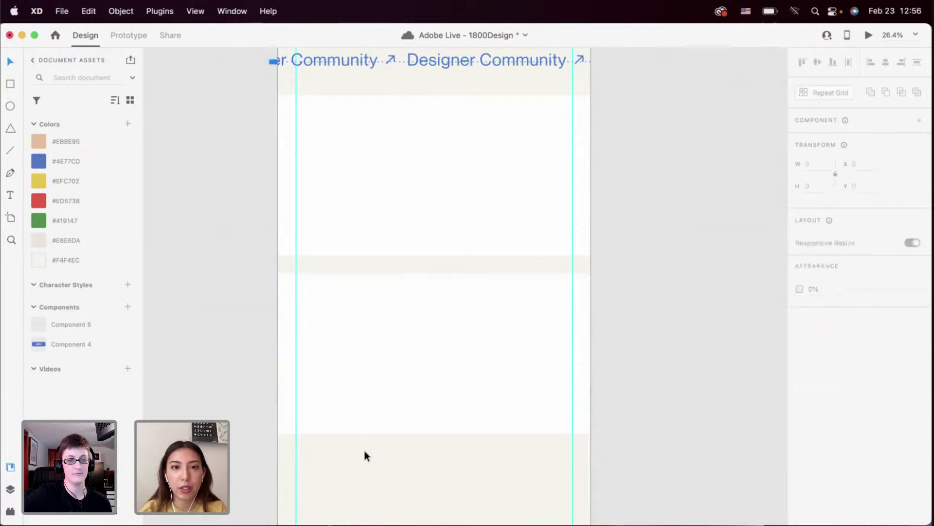
left_click(379, 397)
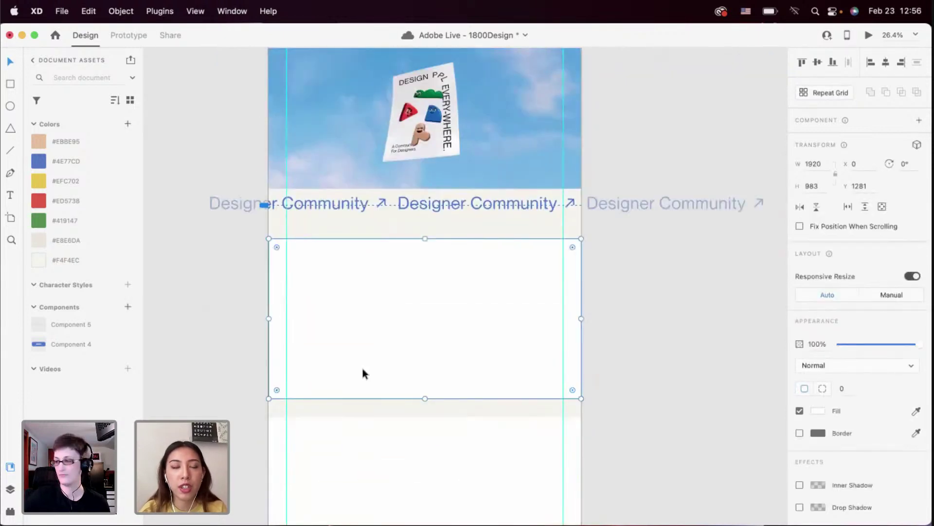
key("super+bracketright")
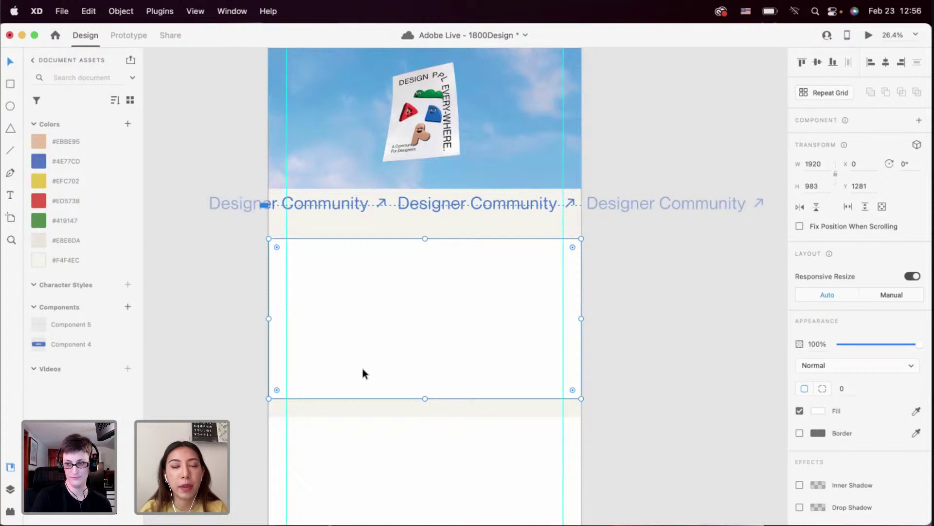
key("super+equal")
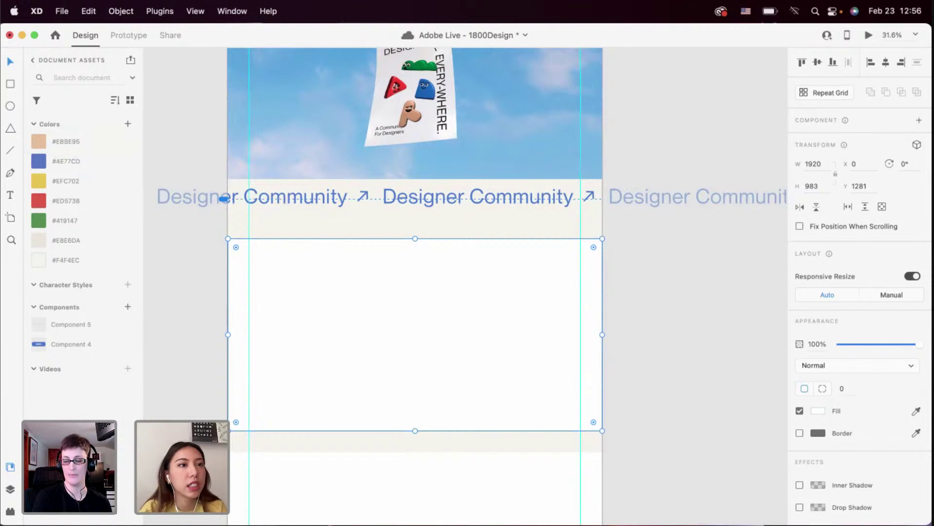
Draw an outlined ellipse inside the upper white section
scroll(102, 177, "up", 4)
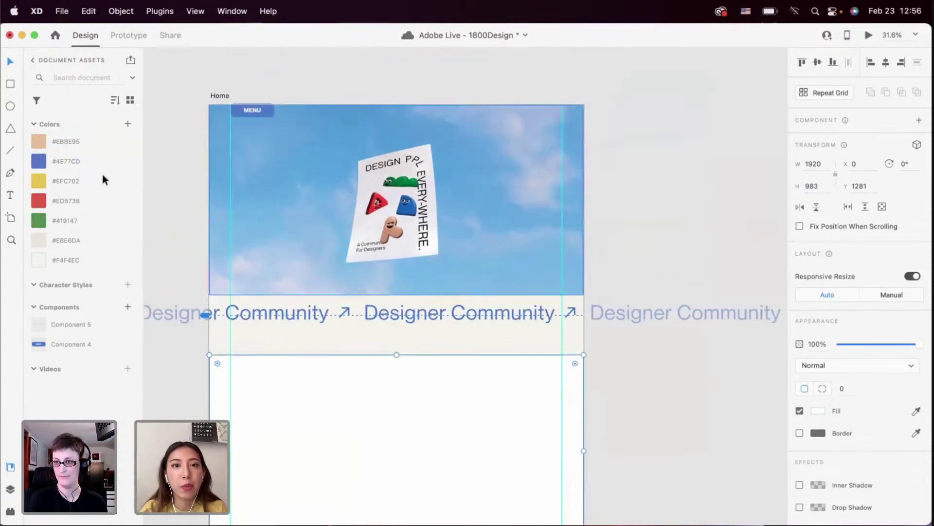
scroll(515, 167, "down", 5)
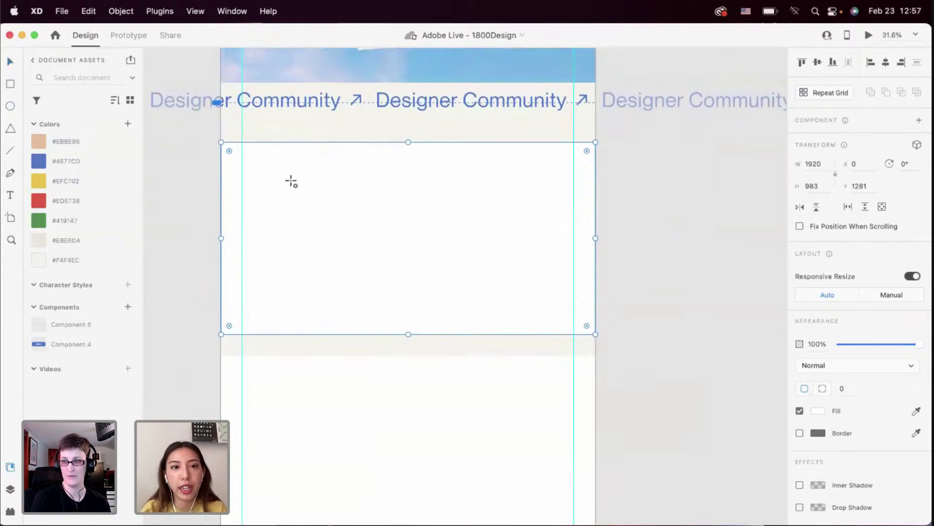
mouse_move(291, 181)
left_mouse_down()
mouse_move(342, 273)
mouse_move(359, 273)
mouse_move(348, 253)
mouse_move(384, 258)
mouse_move(378, 218)
mouse_move(354, 355)
mouse_move(351, 317)
mouse_move(407, 308)
mouse_move(452, 248)
left_mouse_up()
scroll(330, 237, "up", 3)
Shift the top-right, bottom-left and lower-right ellipses into a tighter cluster
left_click_drag(417, 314, 395, 340)
left_click(320, 335)
double_click(319, 334)
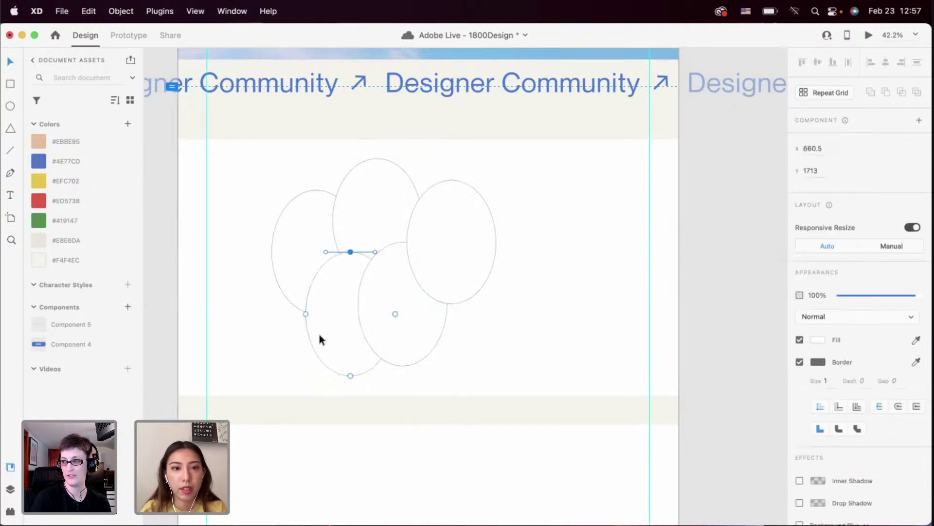
left_click(318, 338)
left_click_drag(318, 338, 292, 337)
left_click_drag(374, 336, 430, 347)
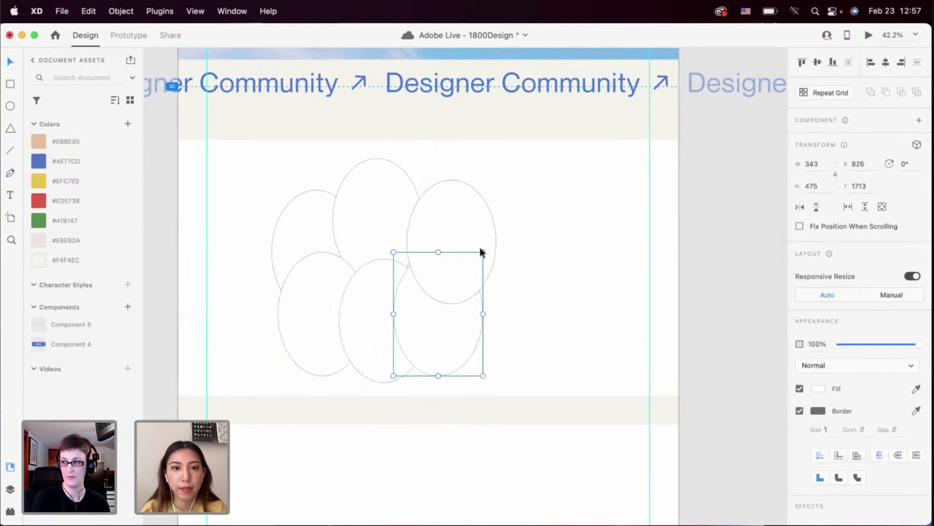
Tilt the ellipses: top-right about 8°, left counterclockwise, bottom-left 14°, bottom-right -5°
left_click(480, 243)
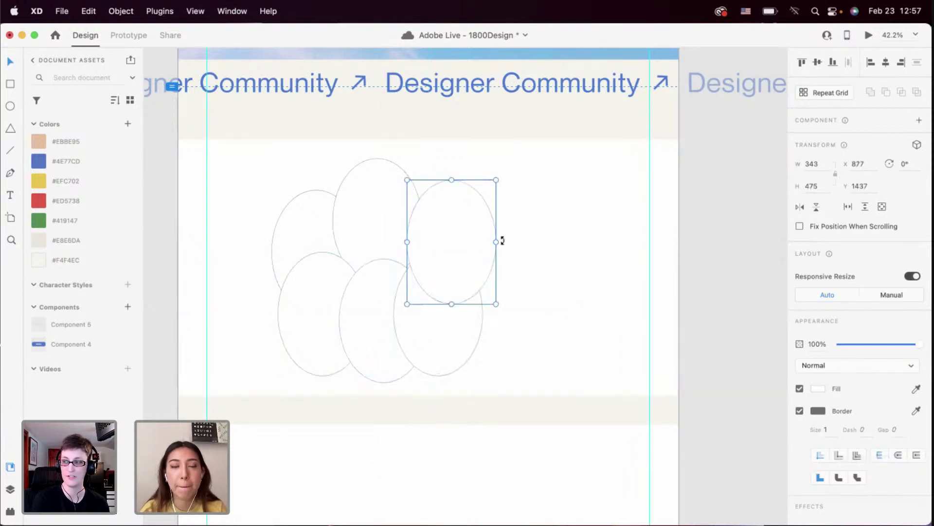
left_click_drag(502, 240, 501, 246)
left_click(371, 205)
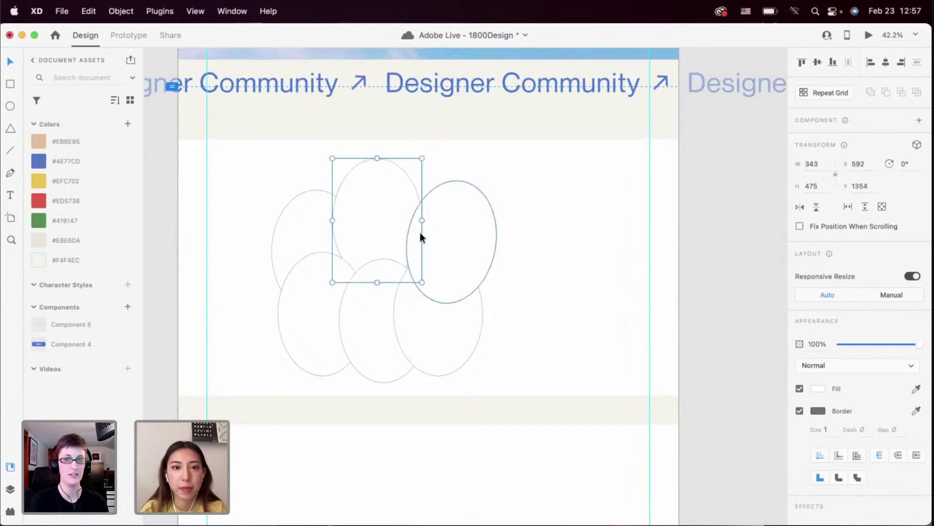
left_click(292, 226)
left_click_drag(365, 252, 364, 244)
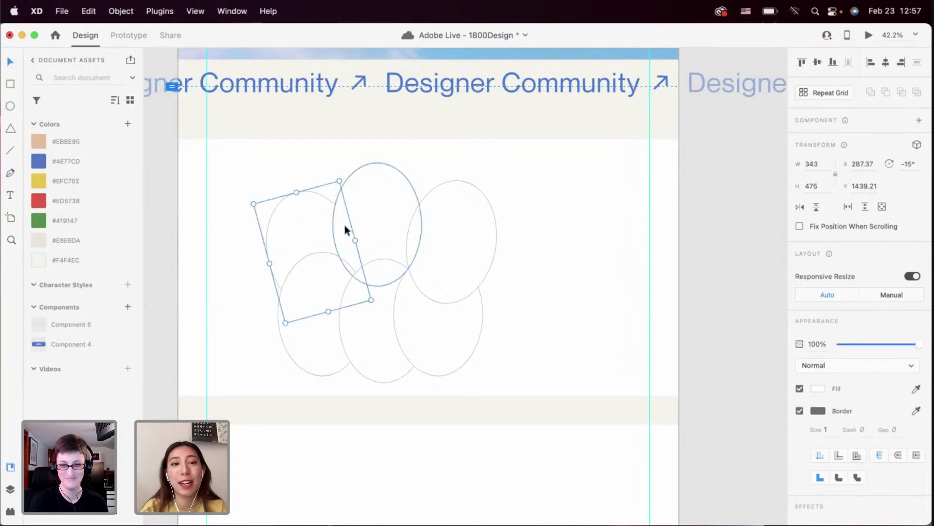
left_click(295, 314)
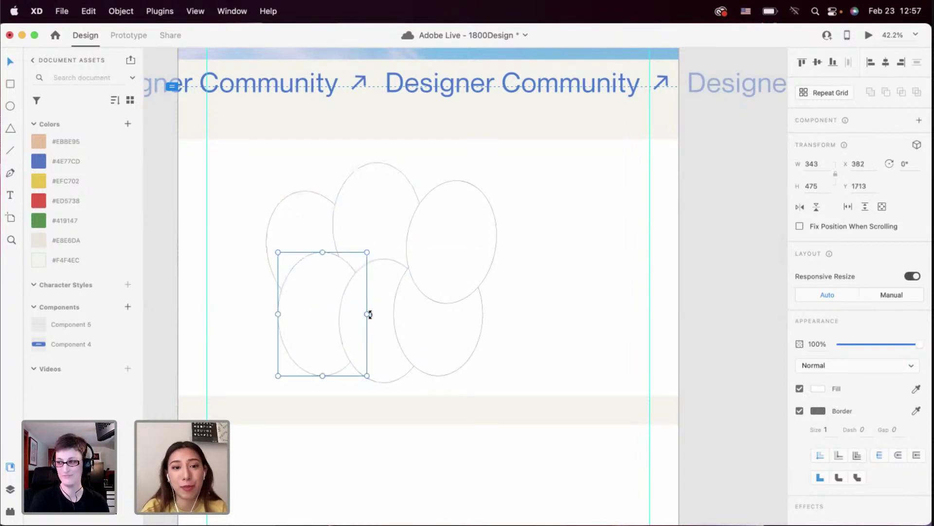
left_click_drag(372, 326, 356, 329)
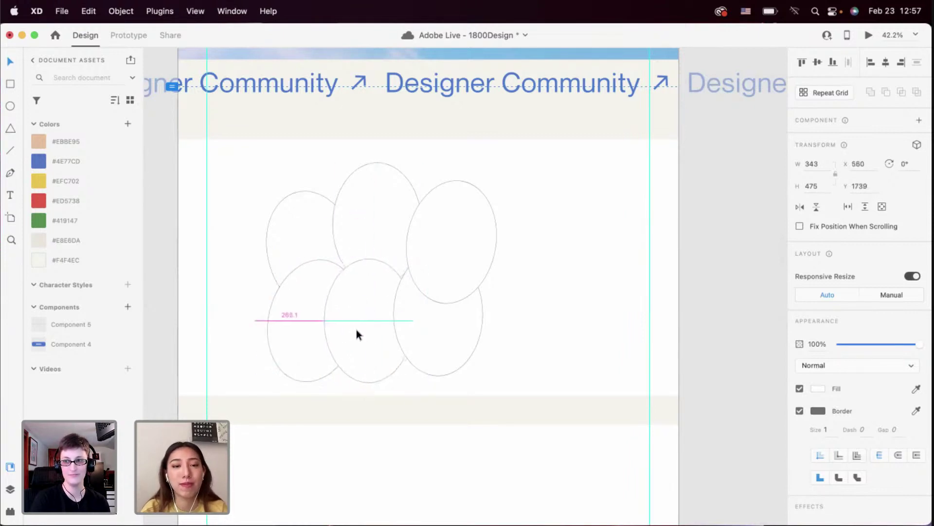
left_click(441, 351)
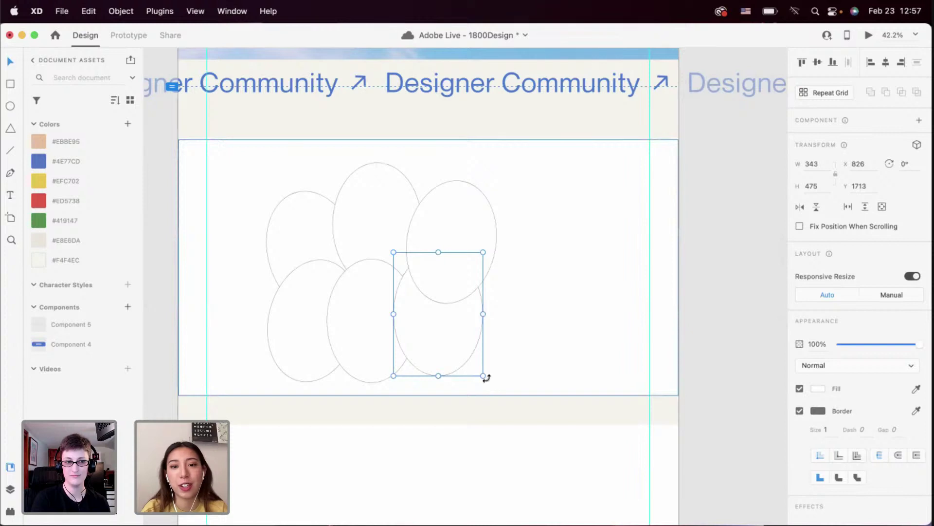
left_click_drag(485, 377, 492, 374)
left_click_drag(448, 339, 457, 356)
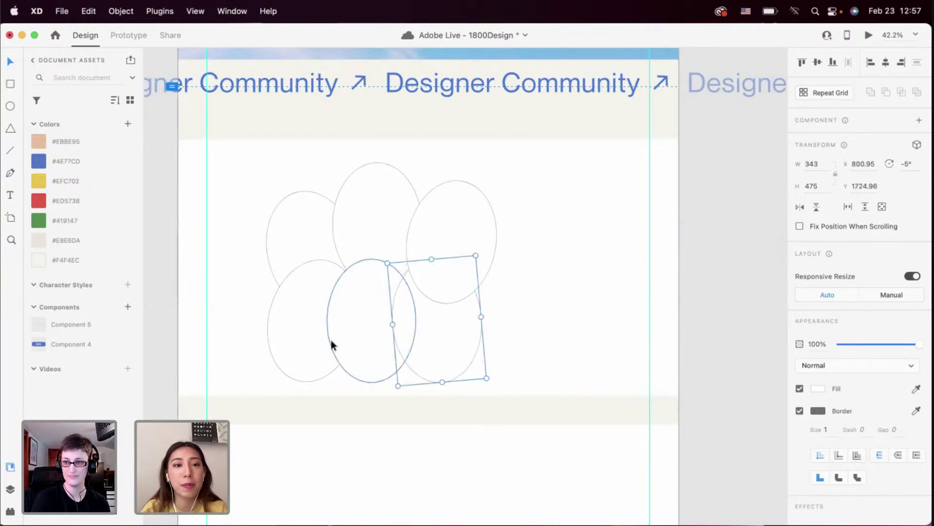
left_click_drag(311, 323, 294, 309)
Tilt the top-right ellipse to 15° and nudge the surrounding ellipses into place
left_click(451, 359)
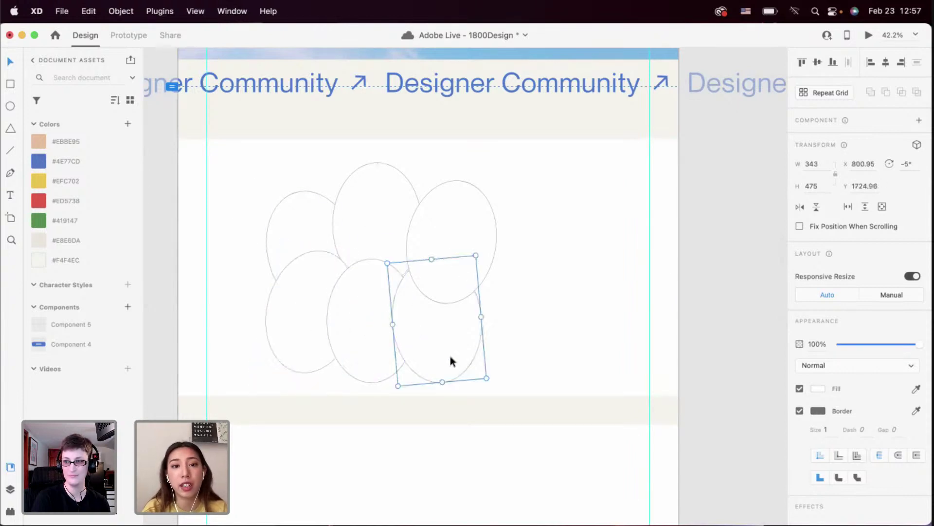
left_click_drag(491, 381, 496, 375)
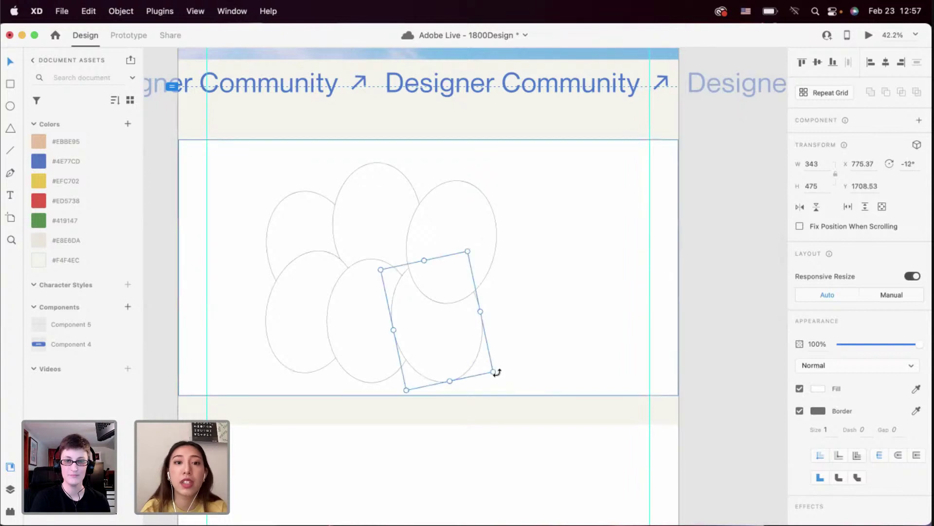
left_click(457, 305)
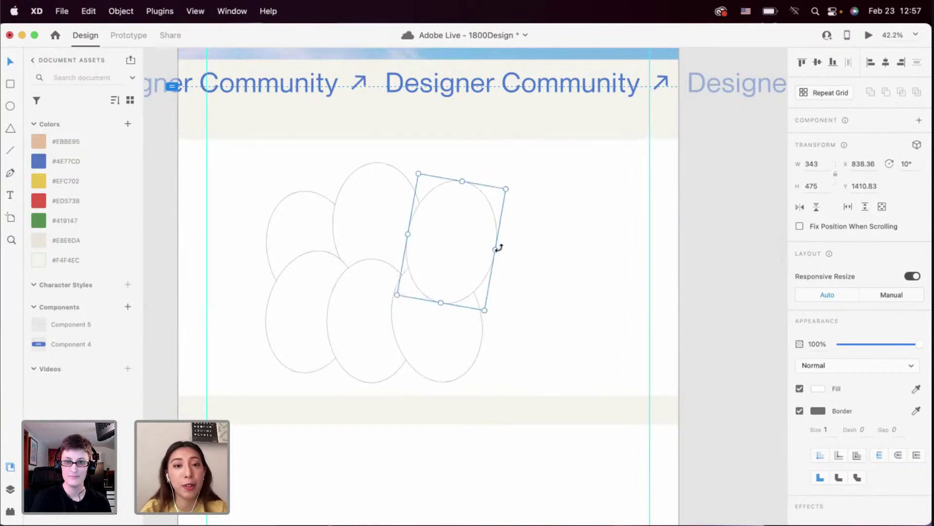
left_click_drag(499, 248, 499, 252)
left_click_drag(459, 217, 456, 227)
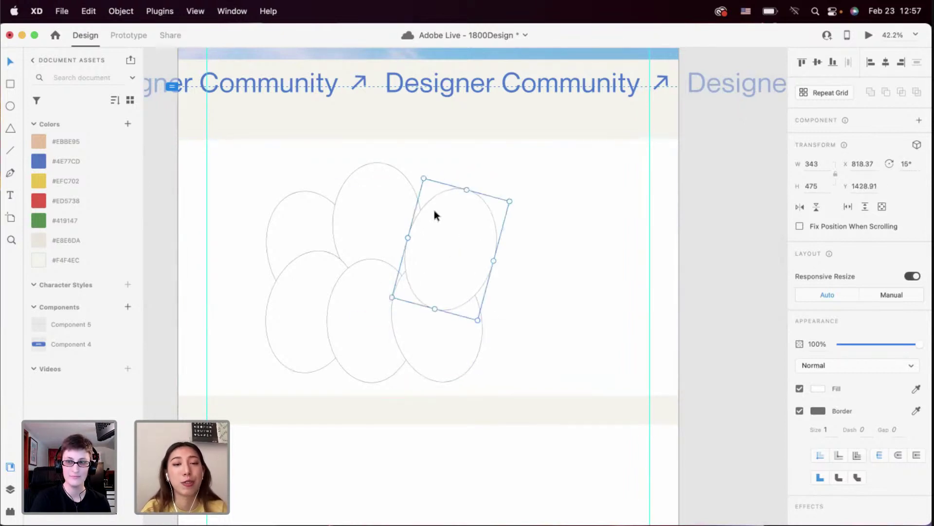
left_click_drag(394, 193, 393, 197)
left_click(305, 211)
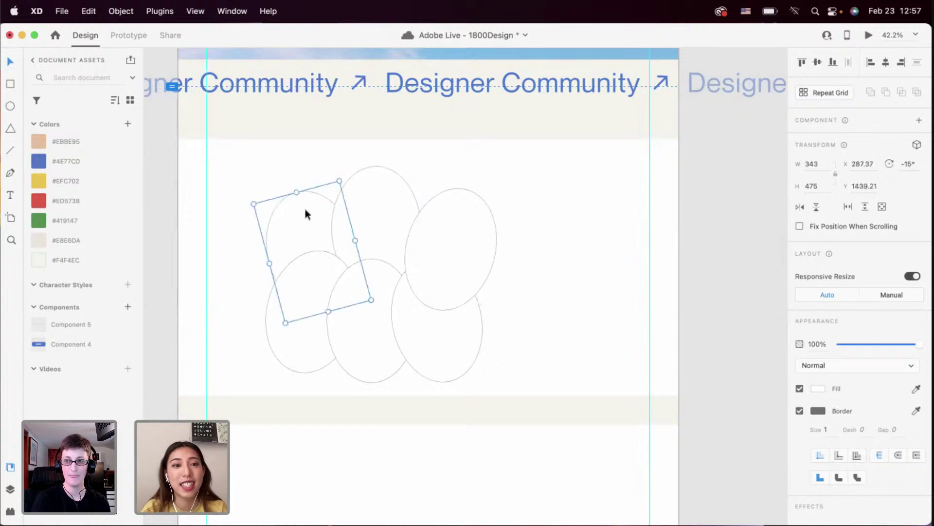
left_click_drag(305, 209, 306, 207)
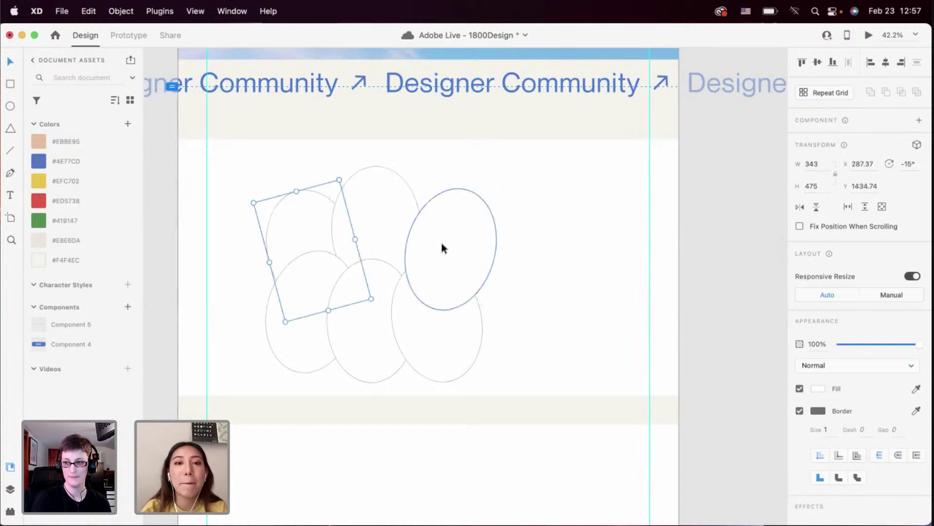
left_click_drag(440, 240, 437, 238)
left_click(439, 330)
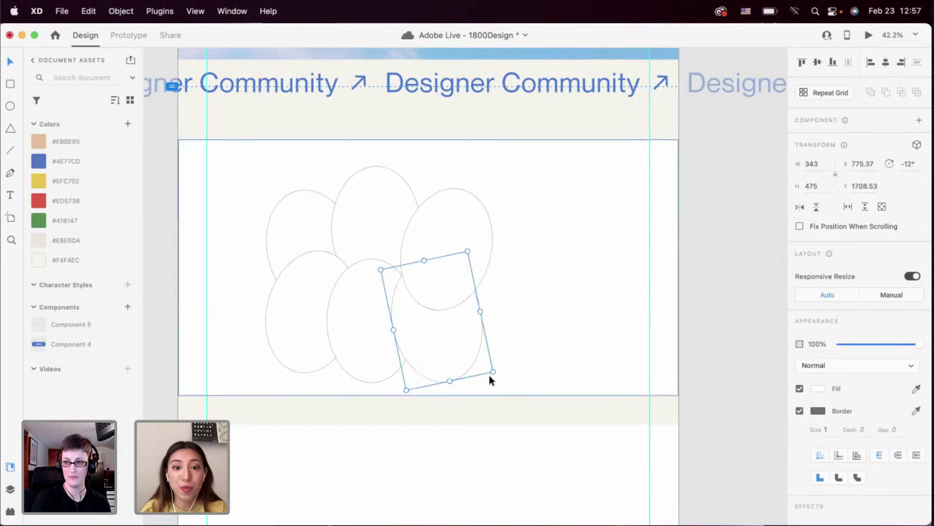
left_click_drag(460, 360, 461, 355)
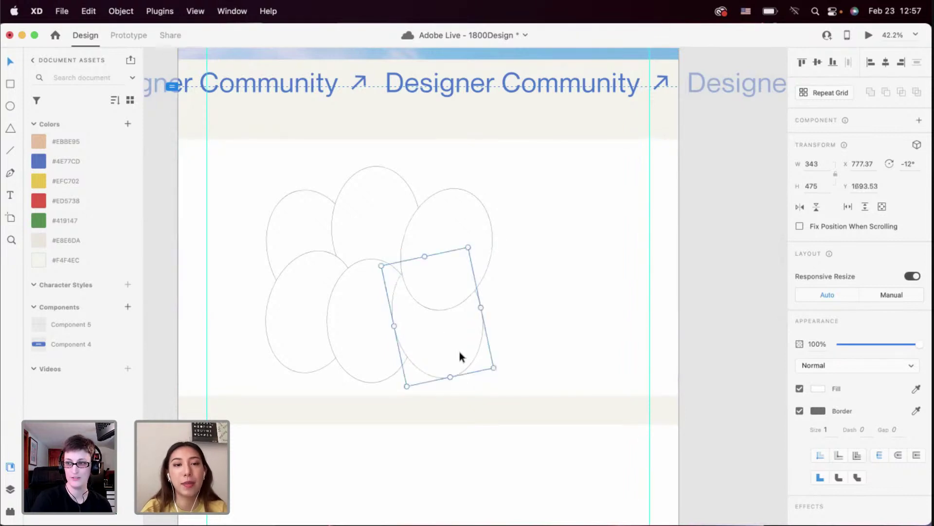
Fine-tune the tilt and position of the left, top and right ellipses
left_click(305, 318)
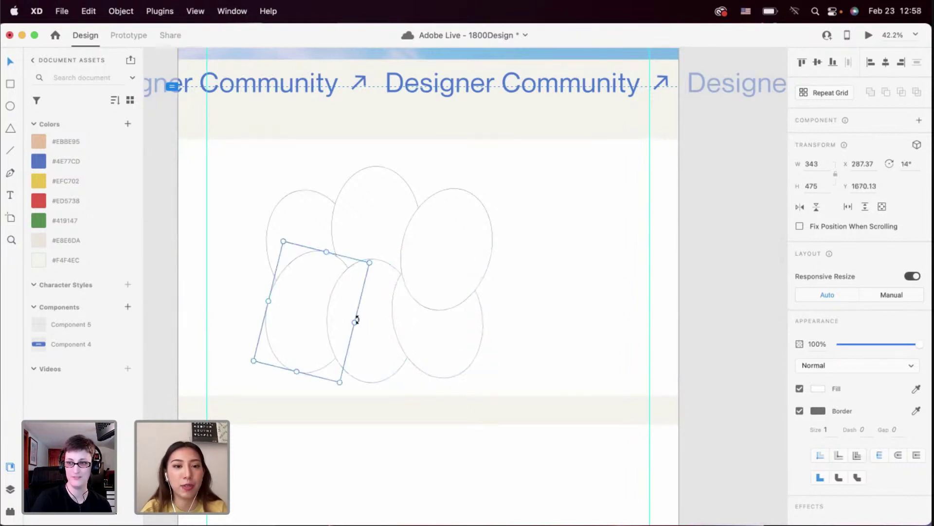
left_click_drag(357, 319, 359, 327)
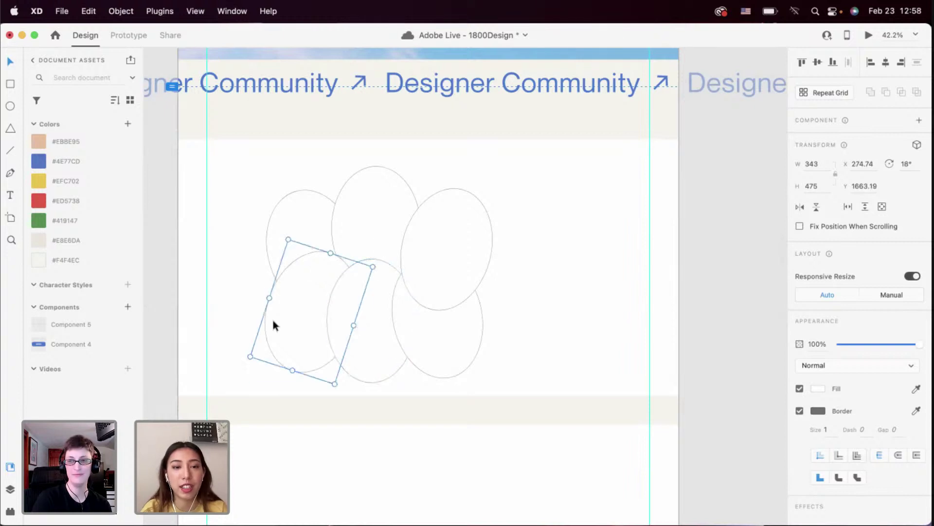
left_click(282, 233)
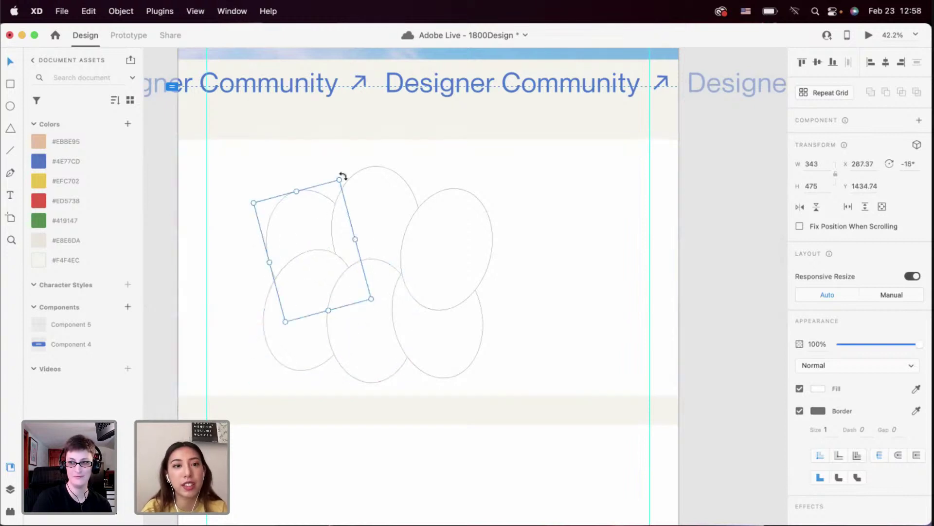
left_click_drag(343, 177, 338, 176)
double_click(375, 203)
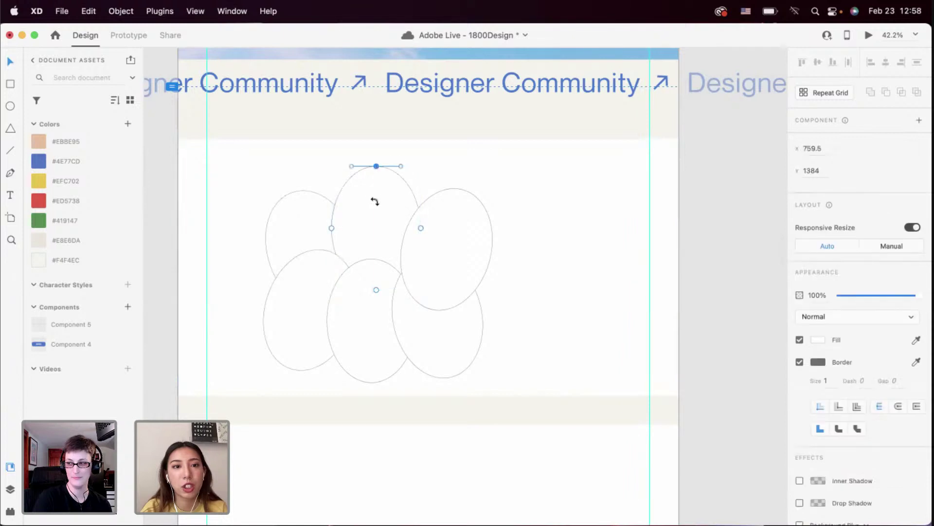
key("Escape")
left_click_drag(386, 191, 383, 193)
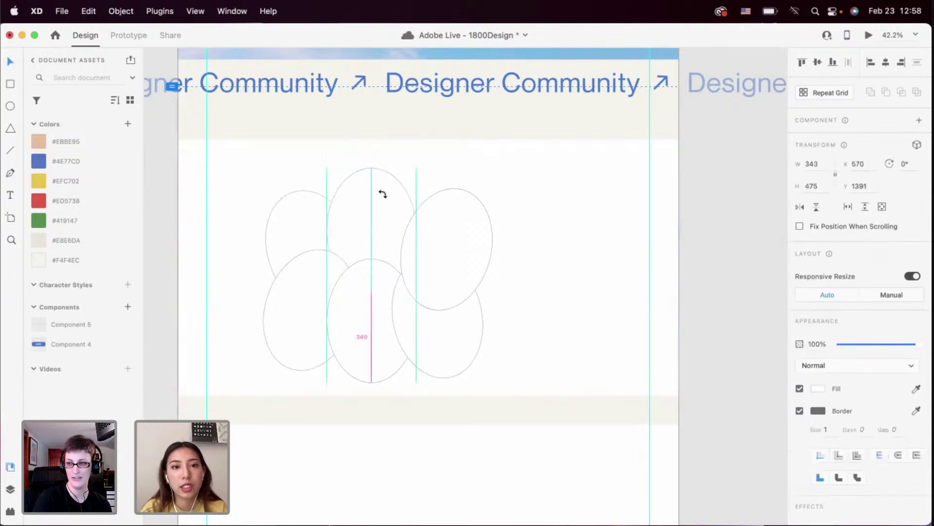
left_click(455, 229)
left_click_drag(455, 229, 448, 223)
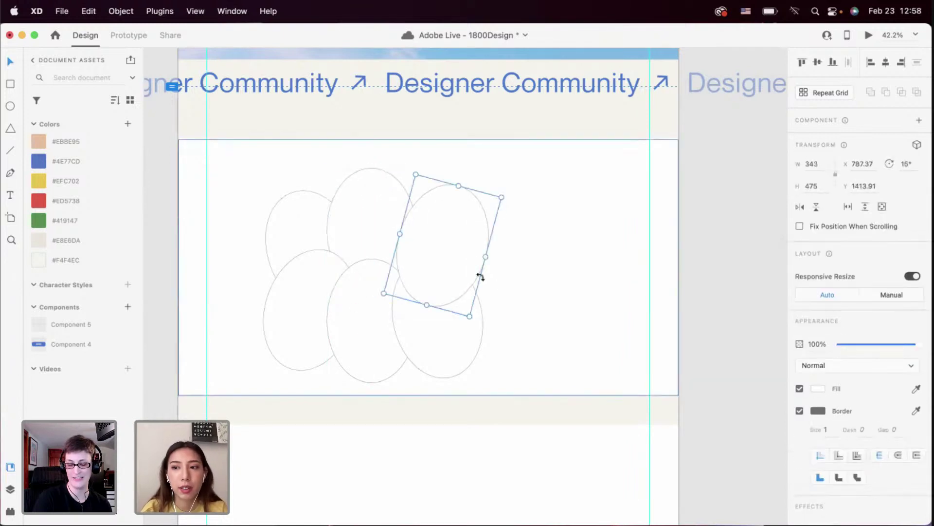
left_click_drag(490, 257, 463, 252)
left_click(308, 221)
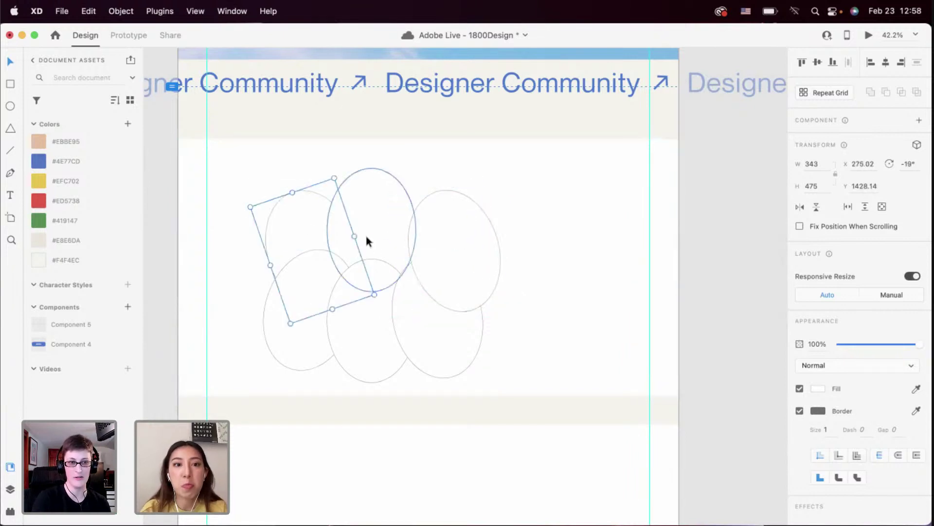
left_click_drag(359, 236, 357, 255)
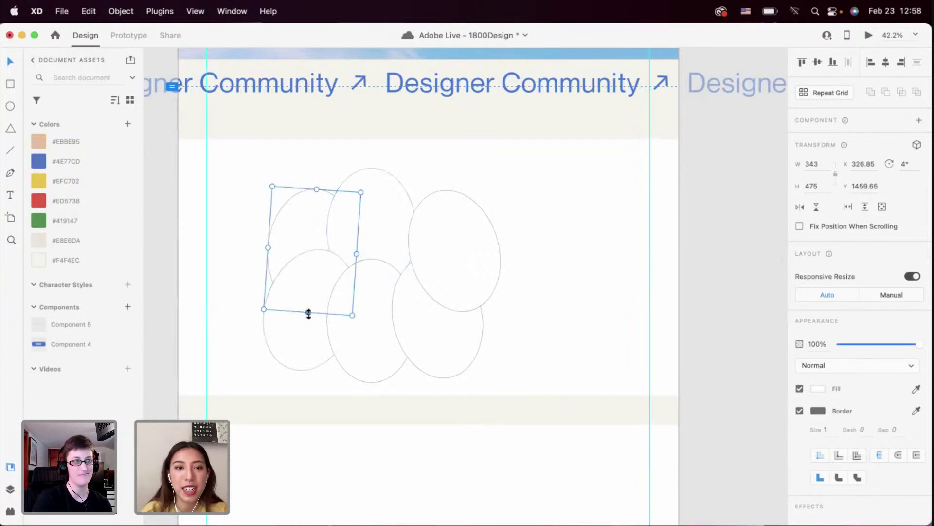
Delete the lower-left ellipse and enlarge the left one to 363×569, tilted -3°
left_click(301, 335)
left_click(370, 354)
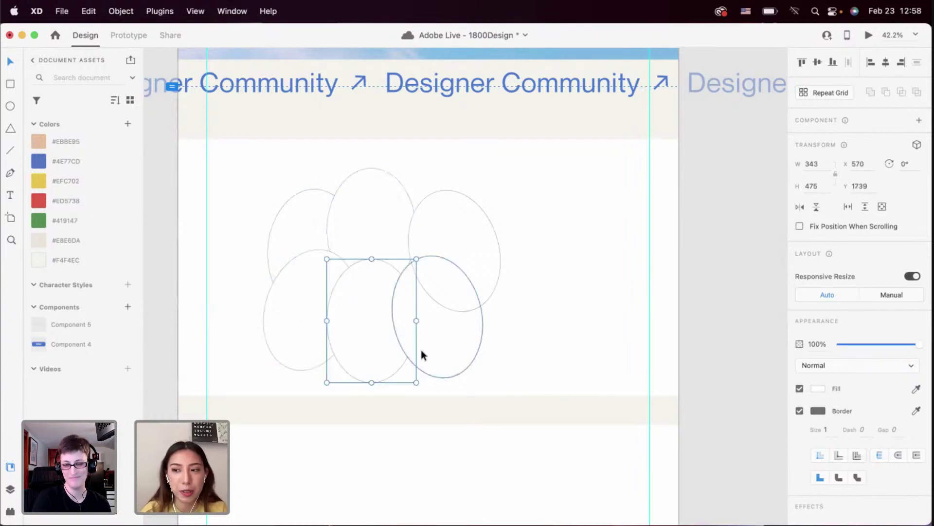
left_click(297, 325)
key("Delete")
left_click(297, 301)
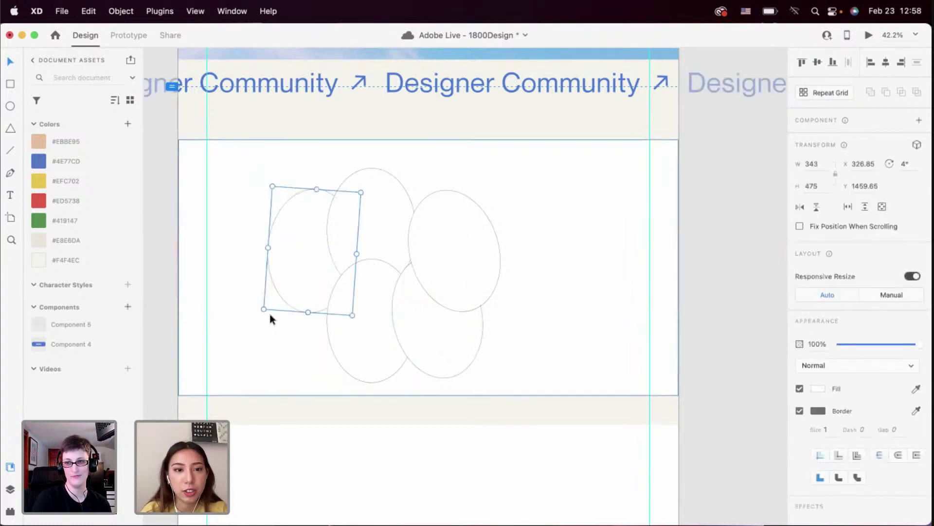
mouse_move(263, 307)
left_mouse_down()
mouse_move(246, 371)
mouse_move(256, 375)
mouse_move(243, 384)
mouse_move(275, 324)
mouse_move(254, 331)
mouse_move(279, 305)
left_mouse_up()
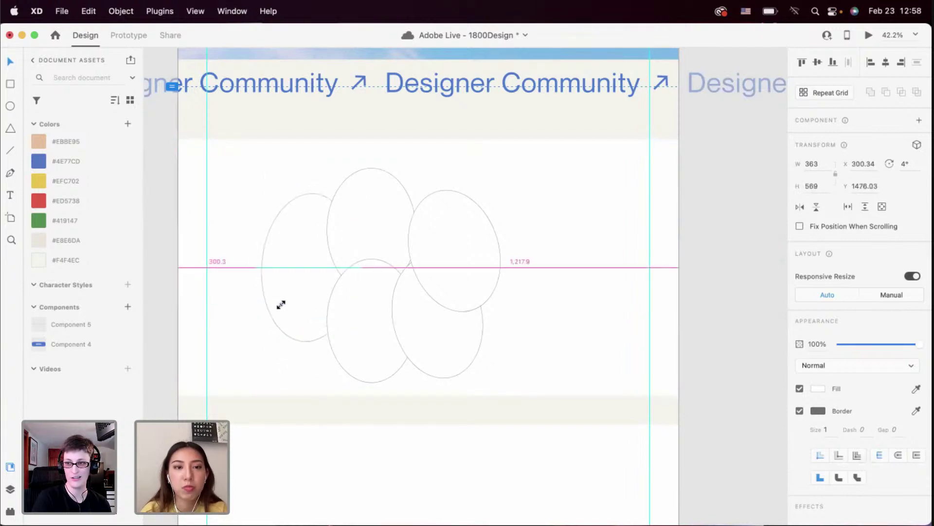
left_click_drag(357, 278, 359, 277)
left_click_drag(369, 334, 359, 328)
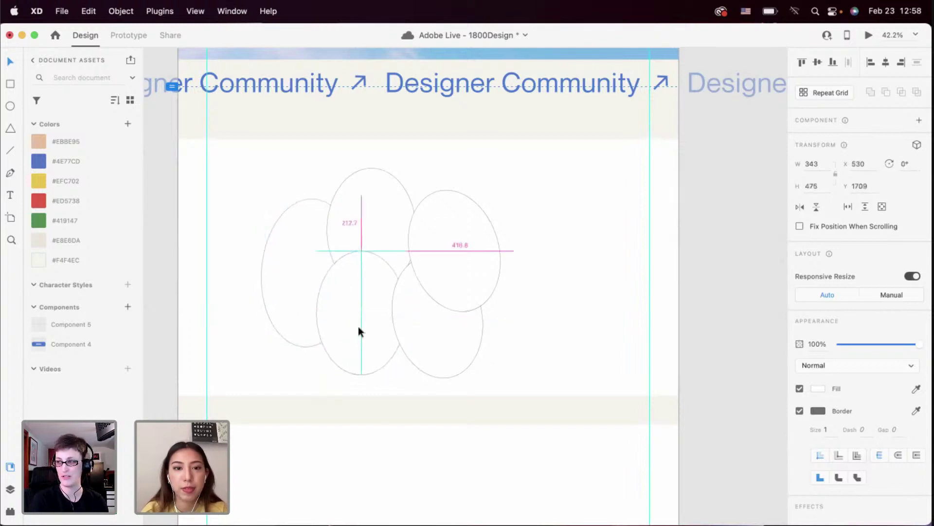
Merge the five ellipses with the Add boolean and shift the cloud slightly right
left_click(414, 339, "shift")
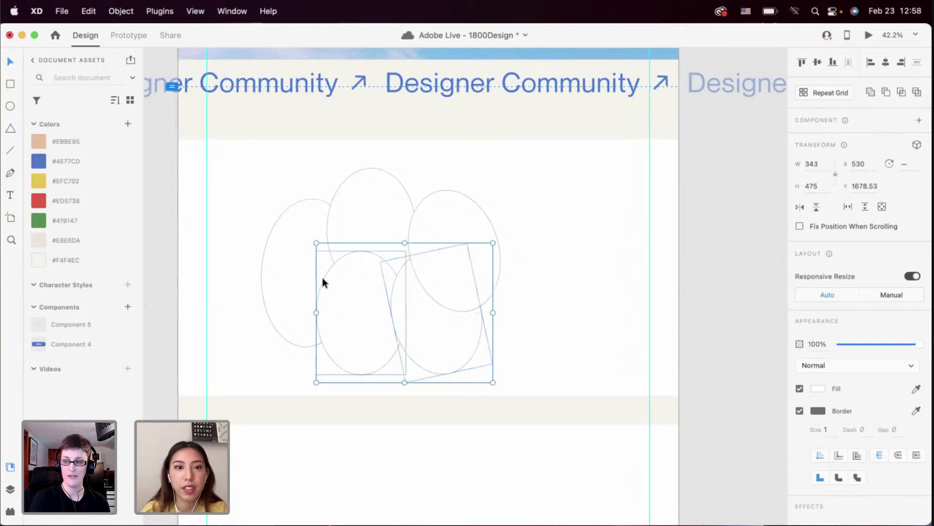
left_click(323, 246, "shift")
left_click(365, 233, "shift")
left_click(428, 240, "shift")
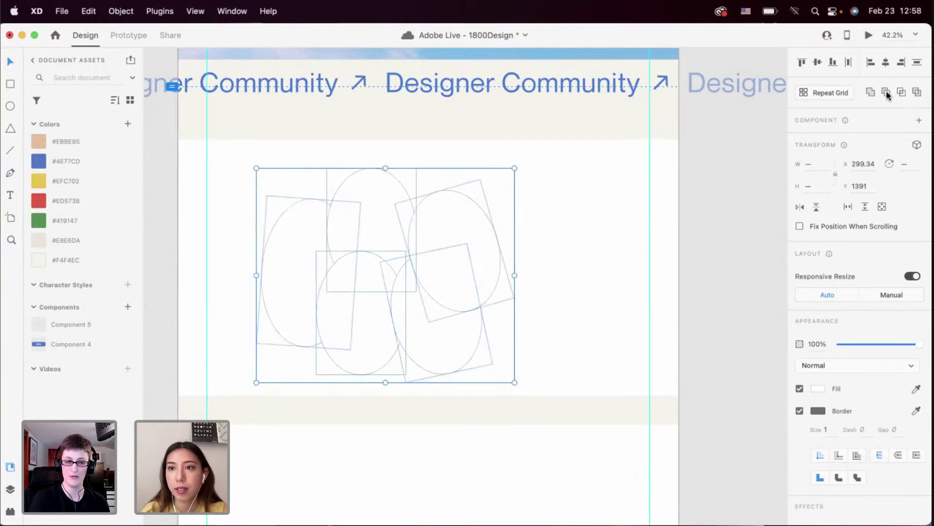
left_click(870, 92)
double_click(471, 262)
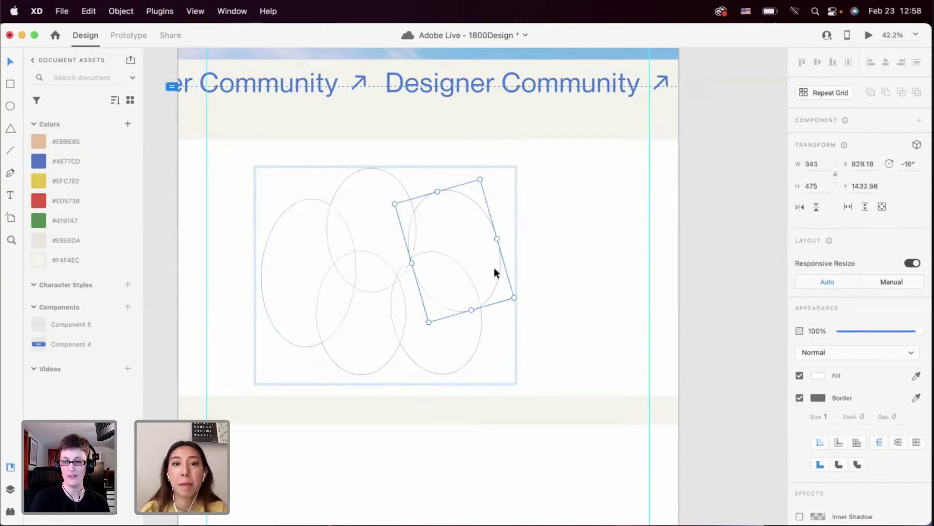
left_click(571, 282)
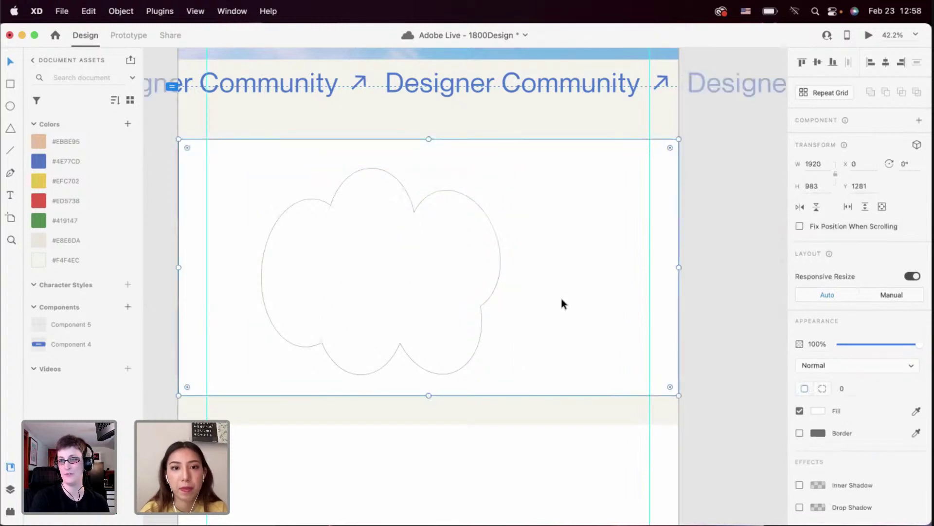
left_click(475, 271)
left_click_drag(476, 271, 483, 264)
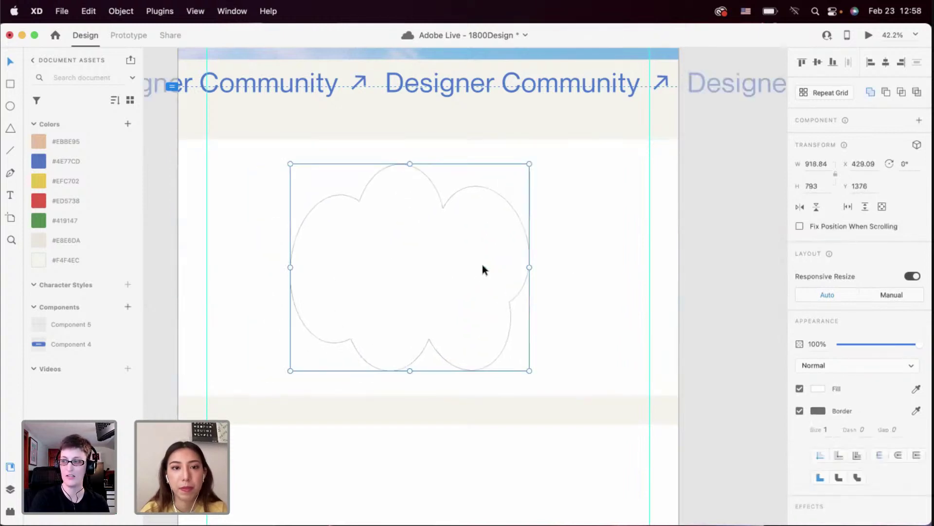
Fill the cloud with #F4F4EC and give it a 4-px #4E77CD border
left_click(73, 259)
right_click(89, 159)
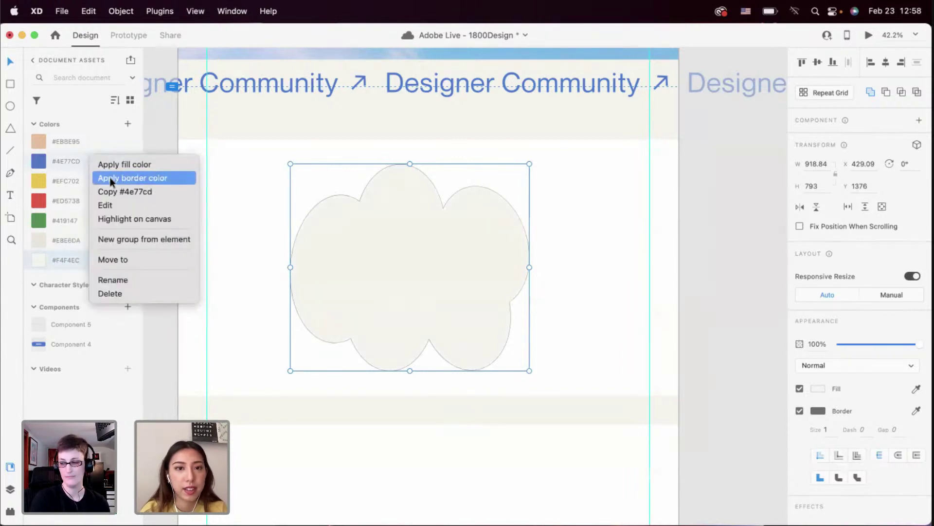
left_click(110, 178)
scroll(669, 218, "up", 8)
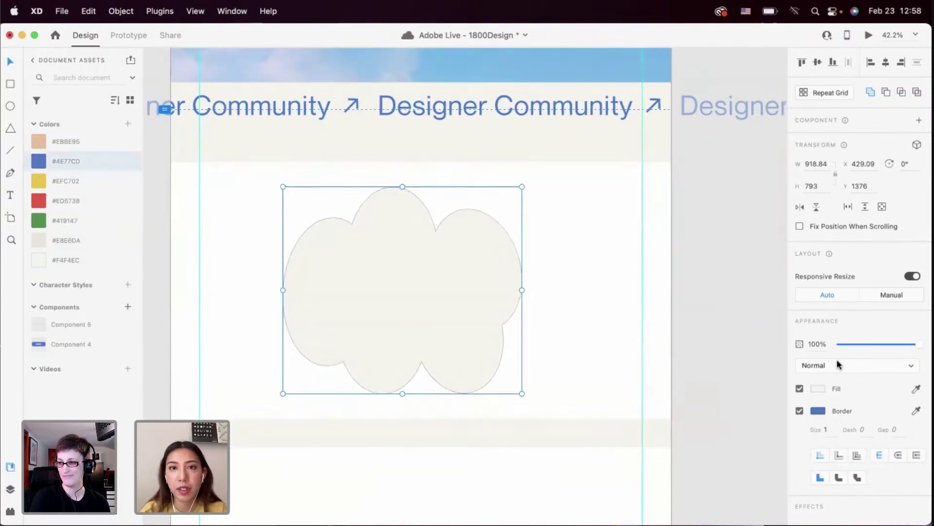
scroll(836, 358, "down", 5)
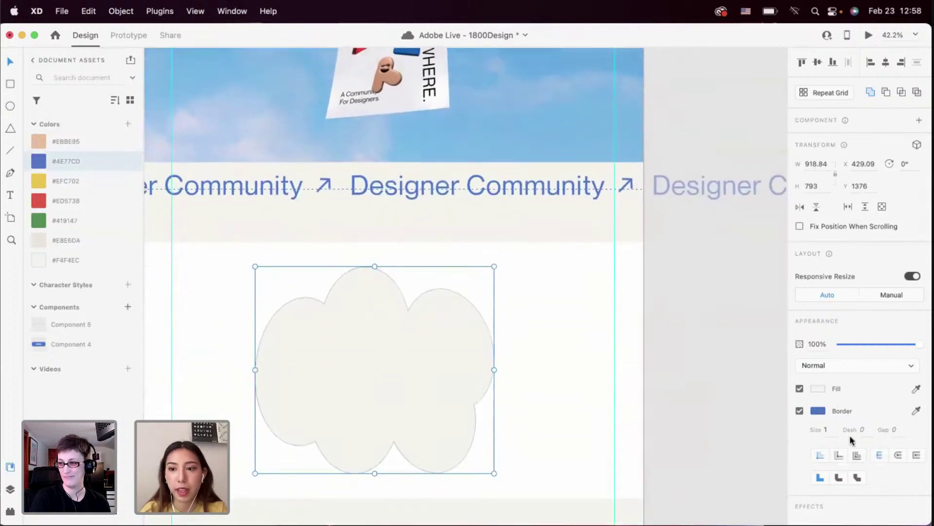
type("4")
key("Return")
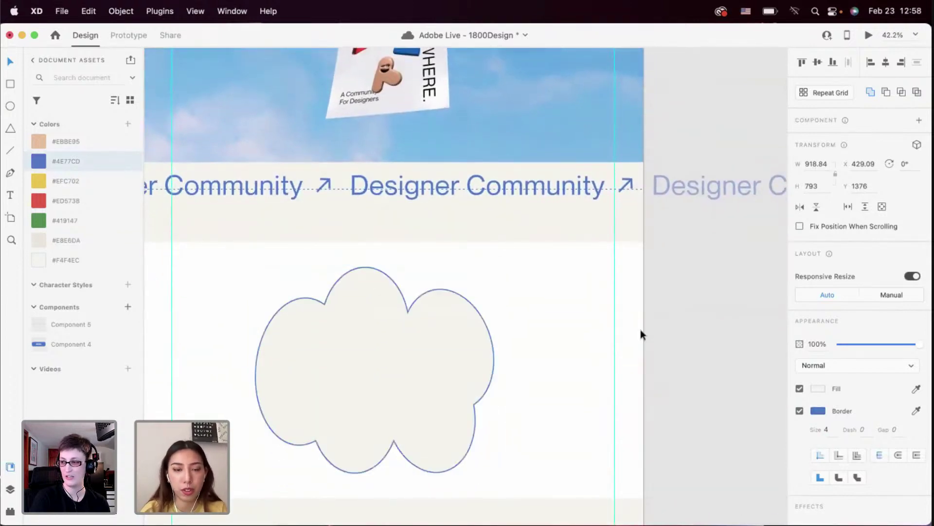
scroll(641, 329, "down", 3)
Enlarge the tilted upper-right ellipse of the cloud, then widen the top ellipse and raise it
double_click(495, 340)
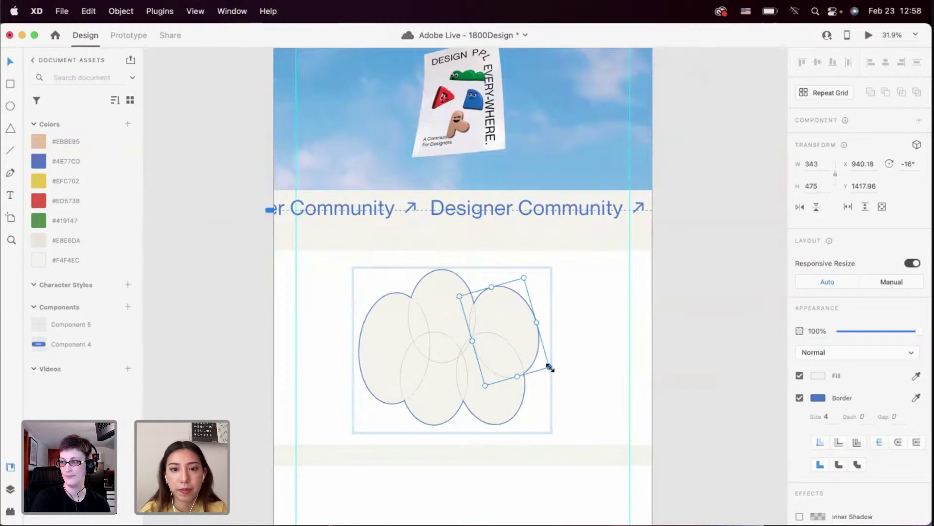
left_click_drag(549, 367, 557, 379)
left_click(442, 310)
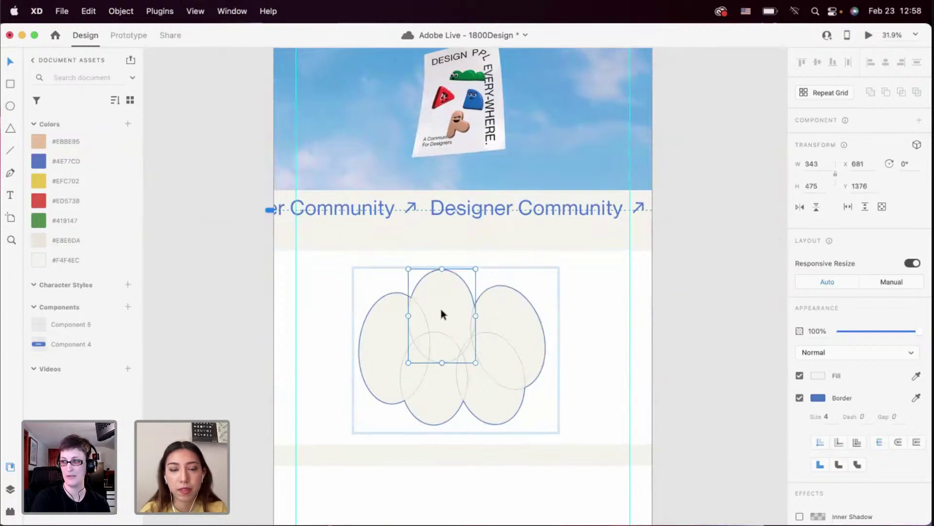
left_click_drag(442, 311, 479, 317)
left_click_drag(416, 322, 452, 292)
left_click(574, 340)
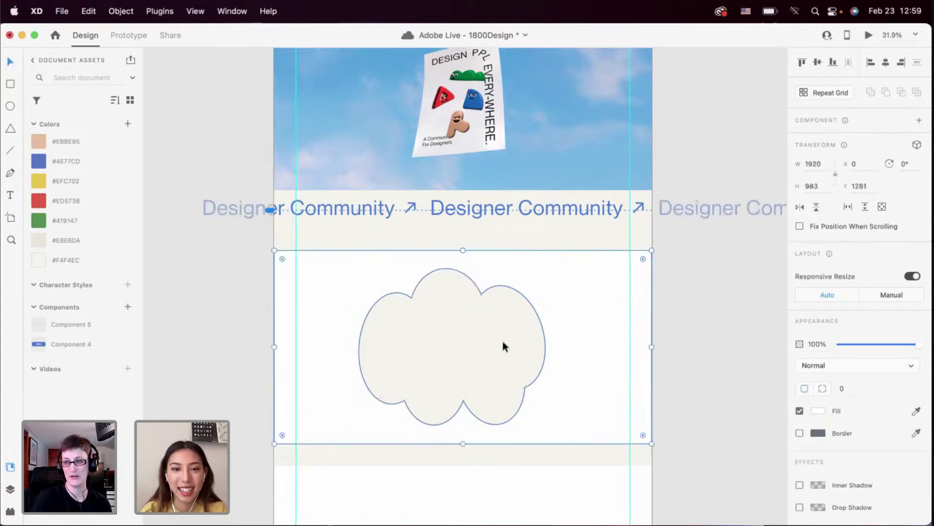
scroll(503, 341, "down", 2)
scroll(503, 340, "up", 2)
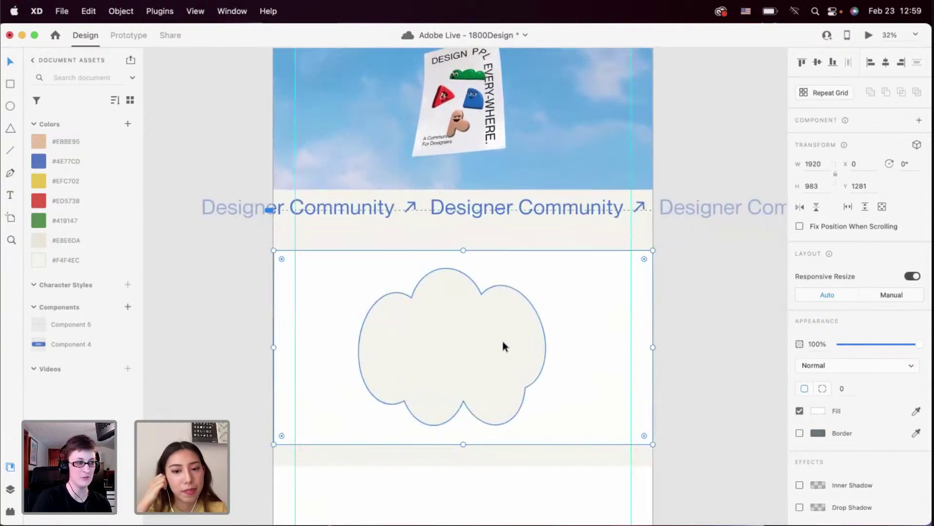
Move the cloud's left ellipse up and raise the right ellipse about 24 px
double_click(503, 341)
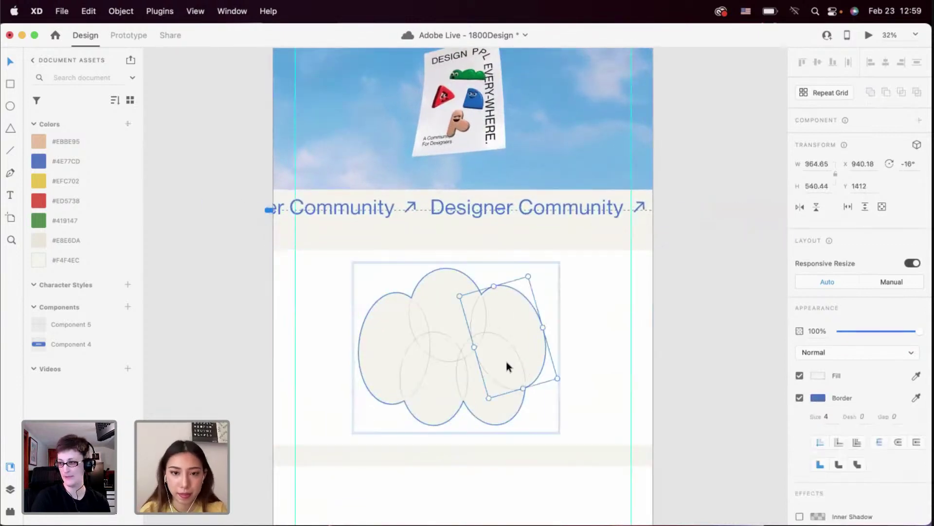
left_click_drag(384, 343, 383, 331)
left_click_drag(507, 328, 512, 319)
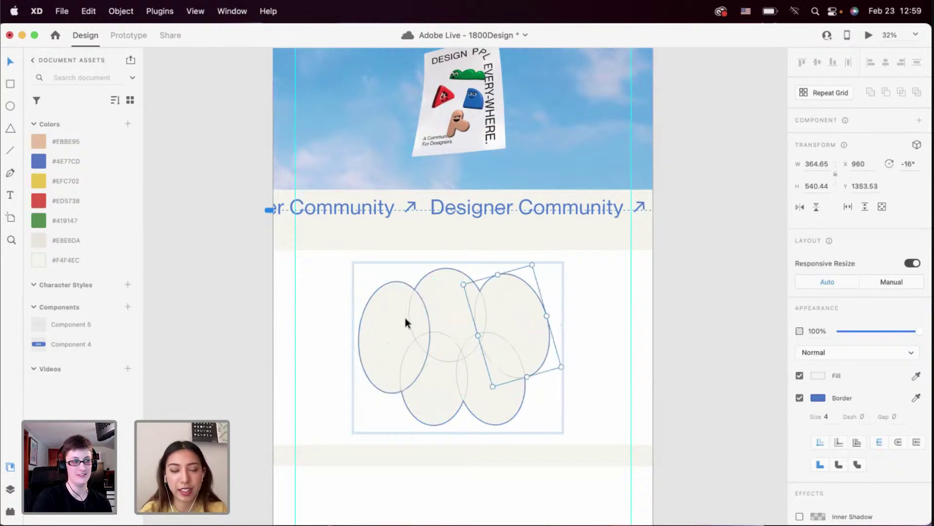
left_click_drag(405, 323, 400, 323)
left_click(467, 314)
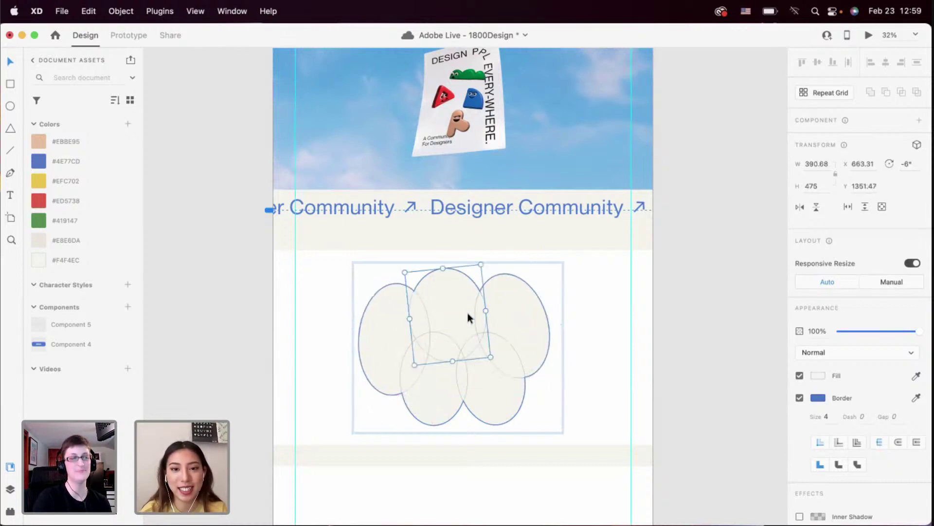
left_click(613, 321)
Raise the cloud's top-middle ellipse slightly and nudge the lower-left ellipse down
double_click(468, 307)
mouse_move(443, 295)
left_mouse_down()
mouse_move(443, 285)
mouse_move(456, 286)
left_mouse_up()
left_click(501, 305)
left_click(565, 314)
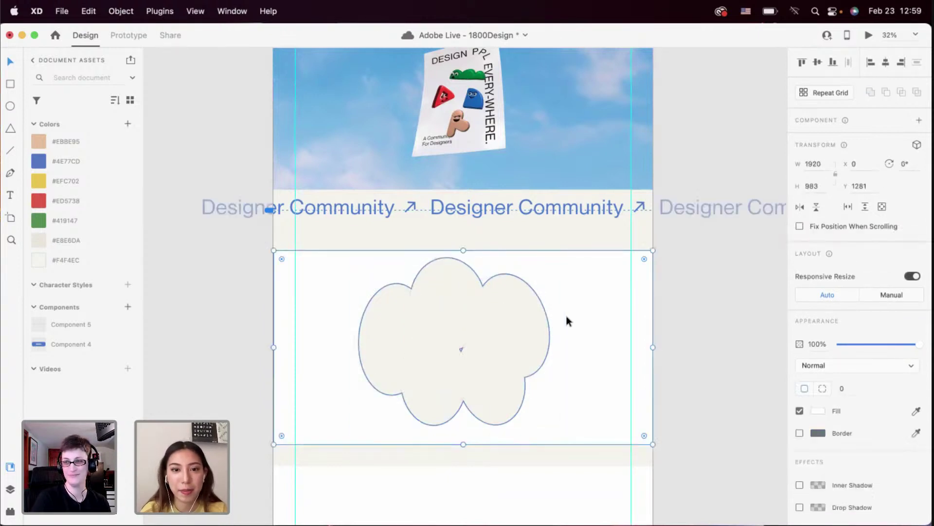
left_click(498, 363)
double_click(471, 373)
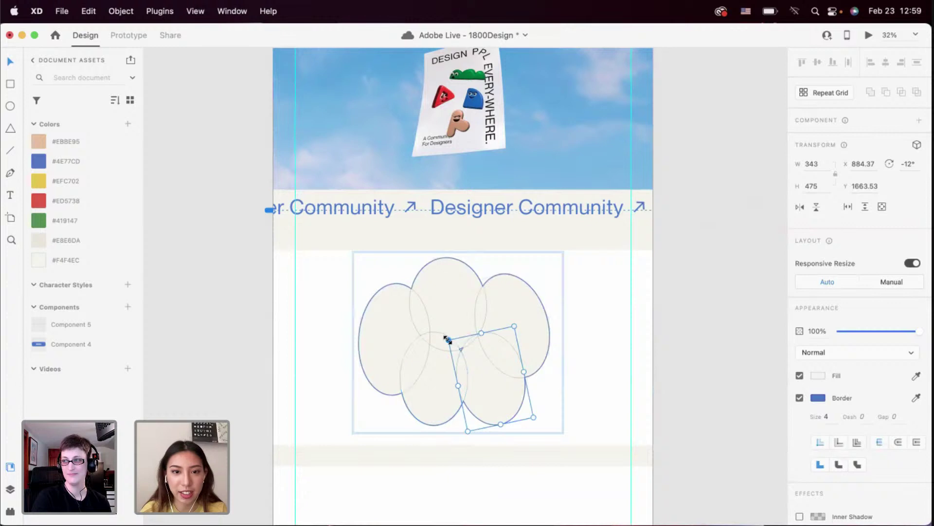
left_click_drag(421, 376, 418, 380)
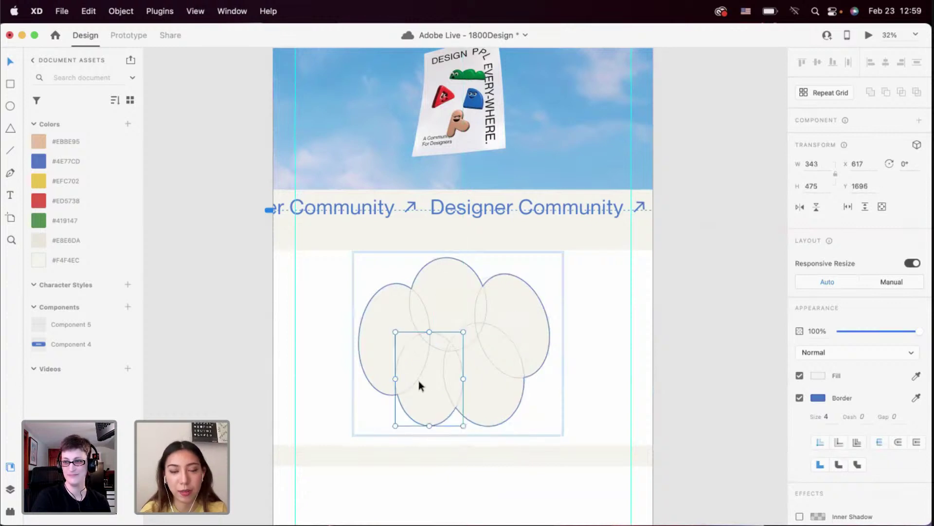
left_click(499, 404)
left_click(562, 407)
left_click(519, 349)
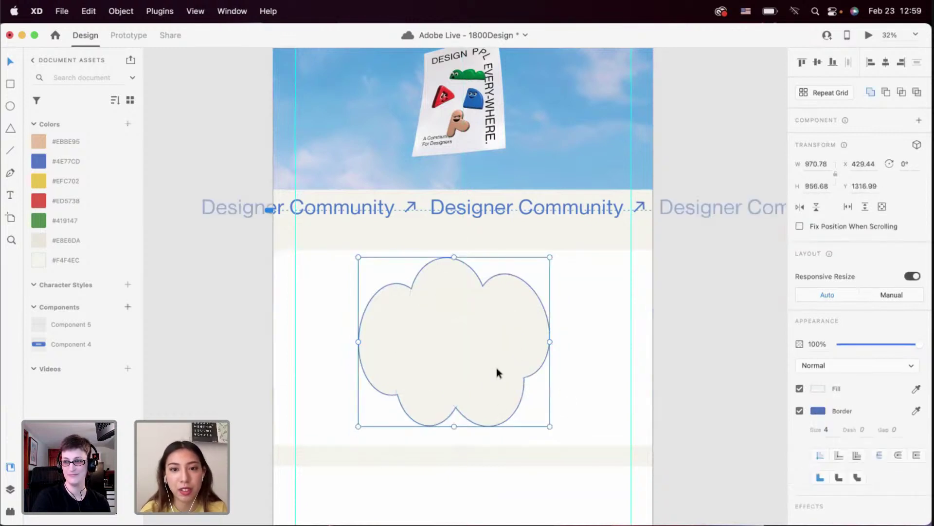
Rotate the cloud's lower-right ellipse a little further, then shift the whole cloud slightly down-right
double_click(497, 373)
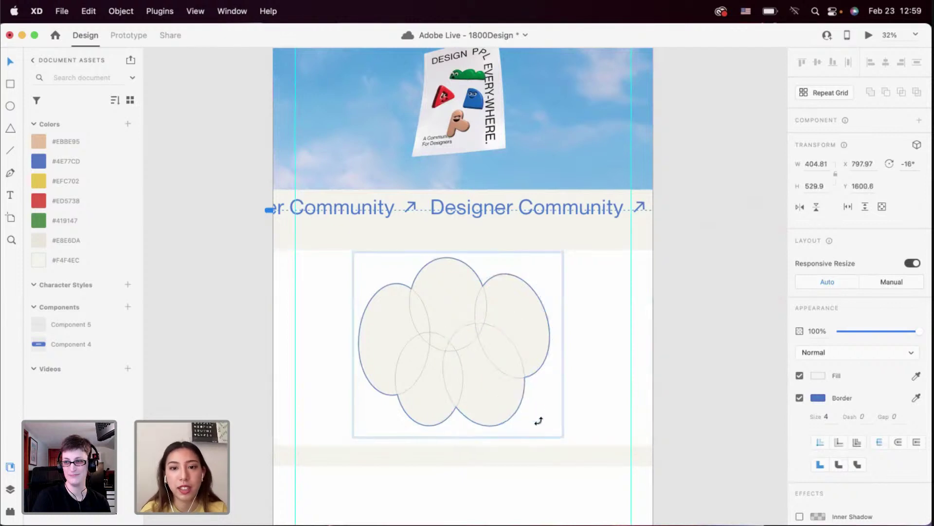
left_click_drag(539, 420, 537, 422)
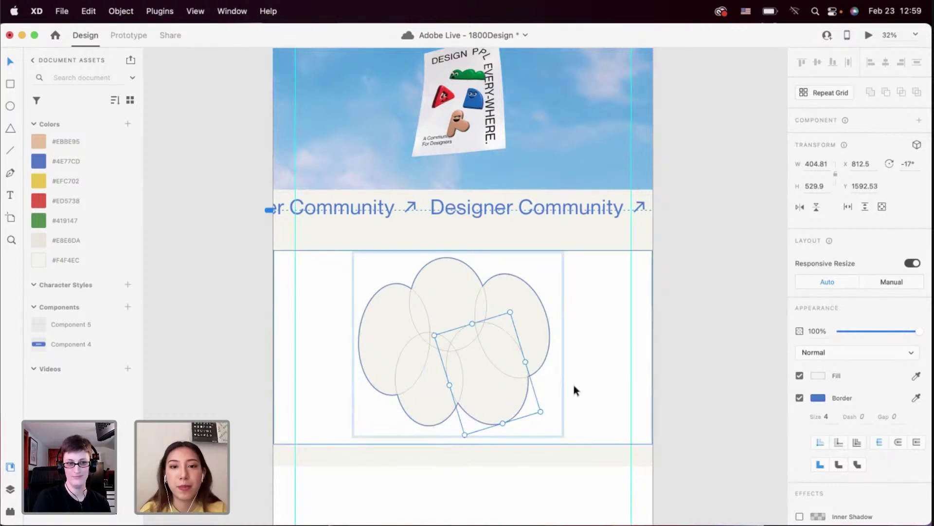
key("Escape")
left_click_drag(501, 340, 504, 346)
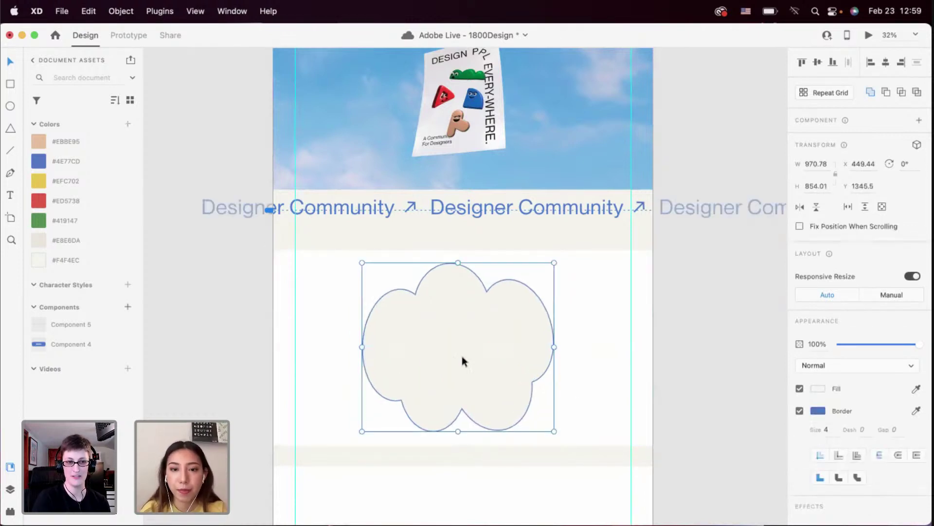
Enlarge the rotated lower-right ellipse and widen the lower-left ellipse toward the right
double_click(423, 383)
left_click(487, 402)
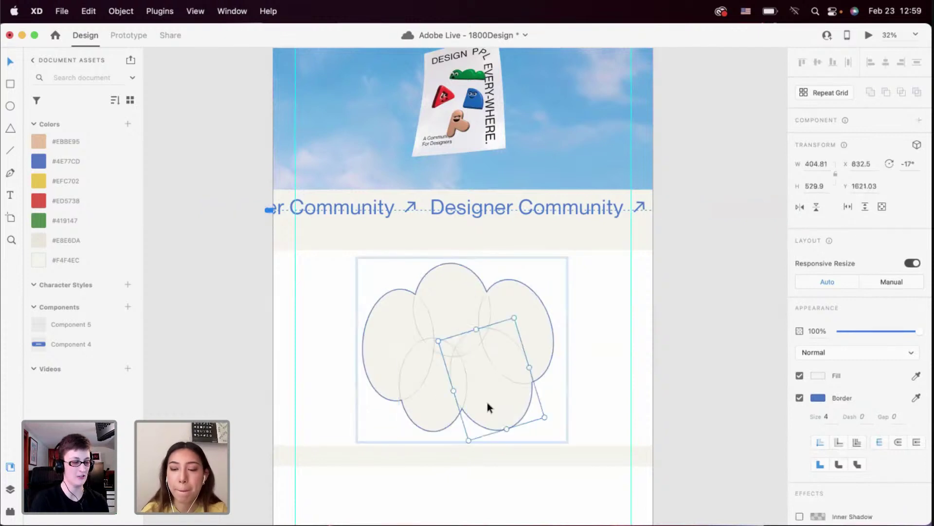
left_click_drag(497, 388, 482, 415)
left_click(459, 413)
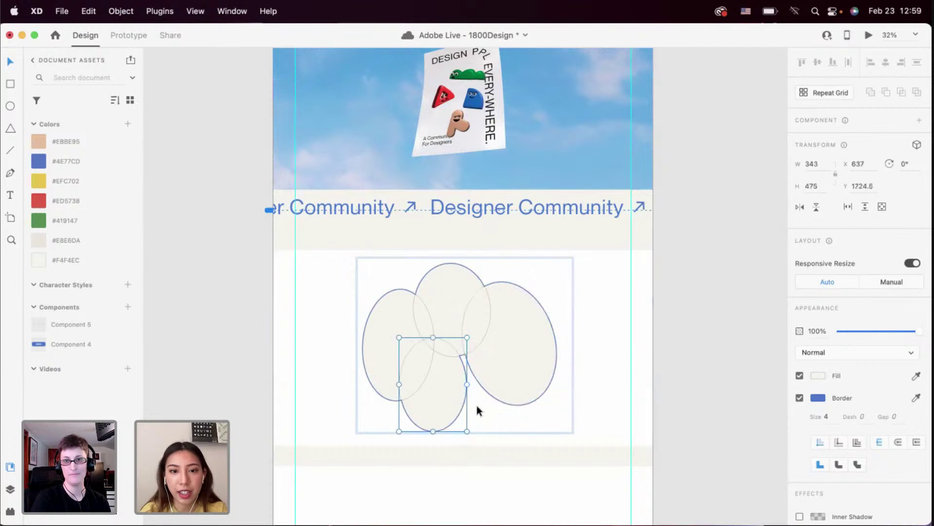
left_click_drag(467, 384, 496, 375)
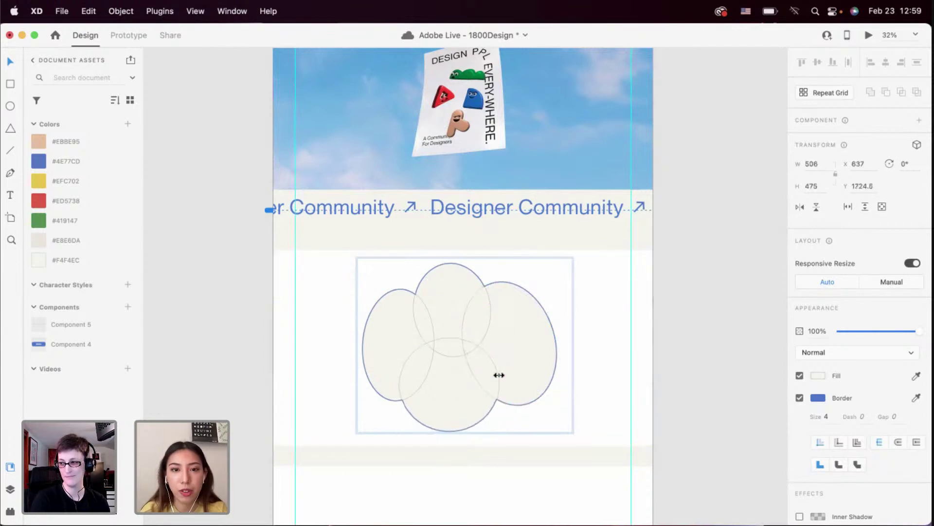
left_click(597, 376)
left_click(478, 372)
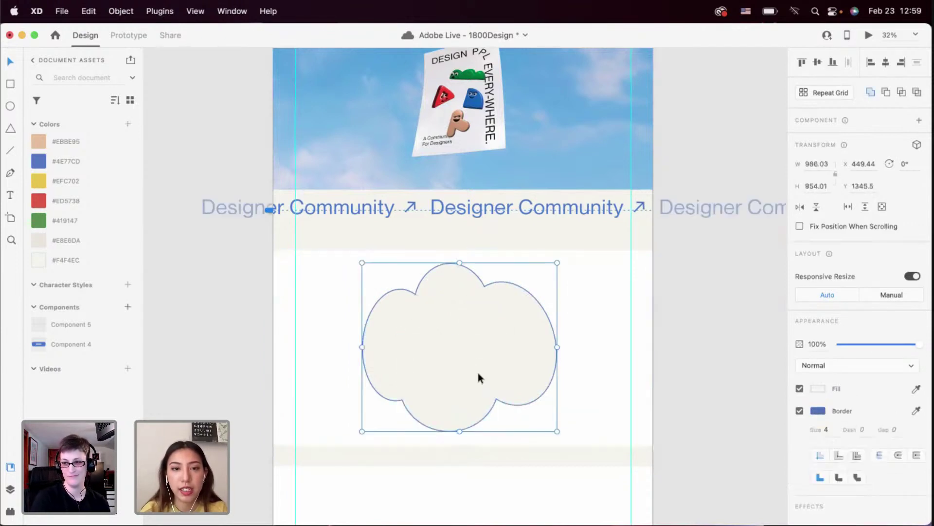
Reposition the cloud's left ellipse to broaden the merged outline
double_click(412, 372)
left_click(381, 355)
left_click_drag(381, 354, 375, 355)
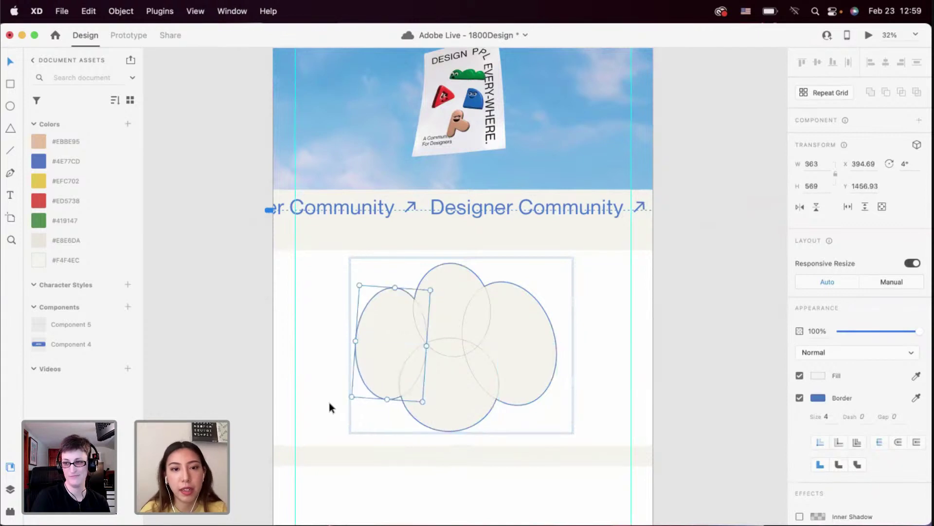
left_click(329, 401)
left_click(423, 370)
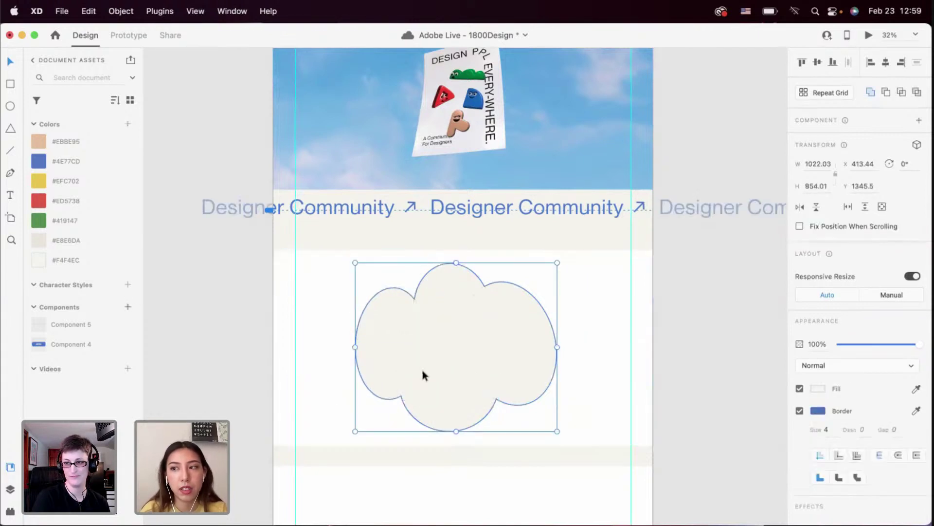
double_click(393, 331)
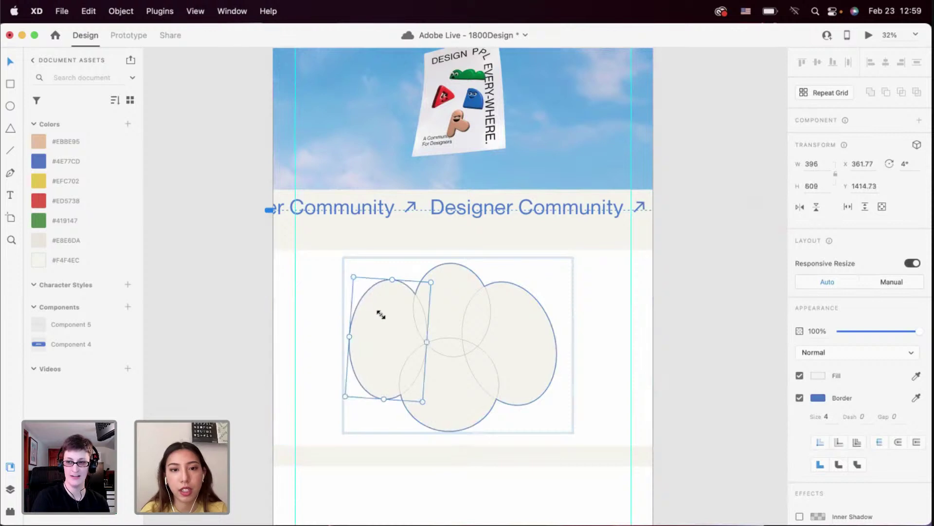
left_click_drag(381, 312, 384, 317)
left_click(327, 332)
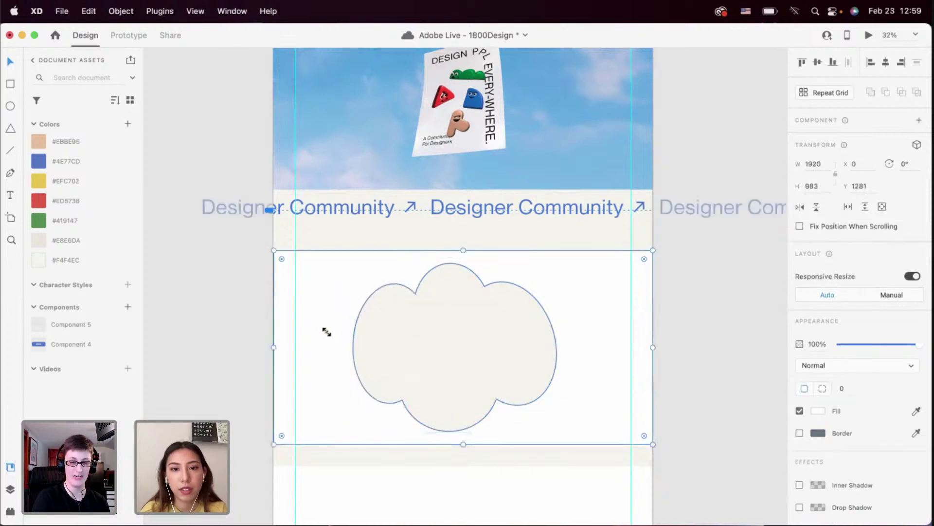
Duplicate the cloud with an offset copy just down and right of it
scroll(326, 332, "down", 3)
scroll(325, 329, "up", 3)
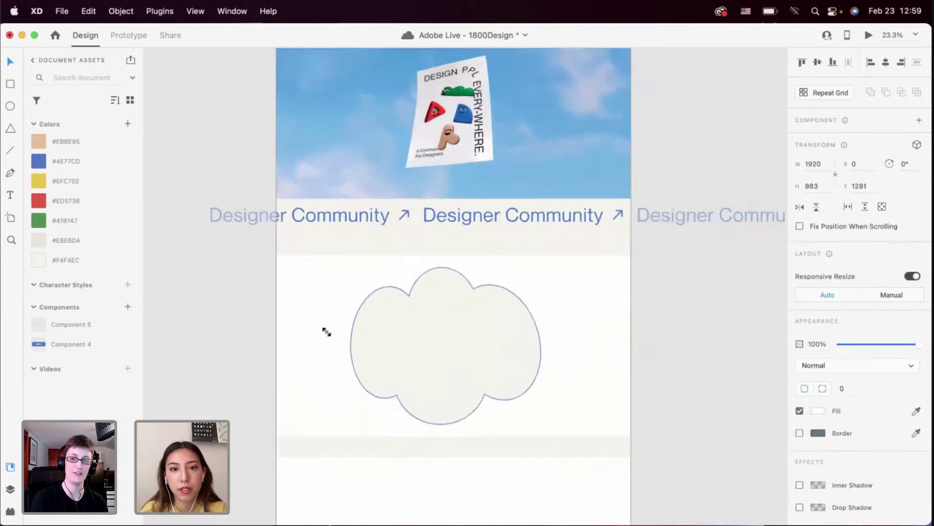
left_click(404, 352)
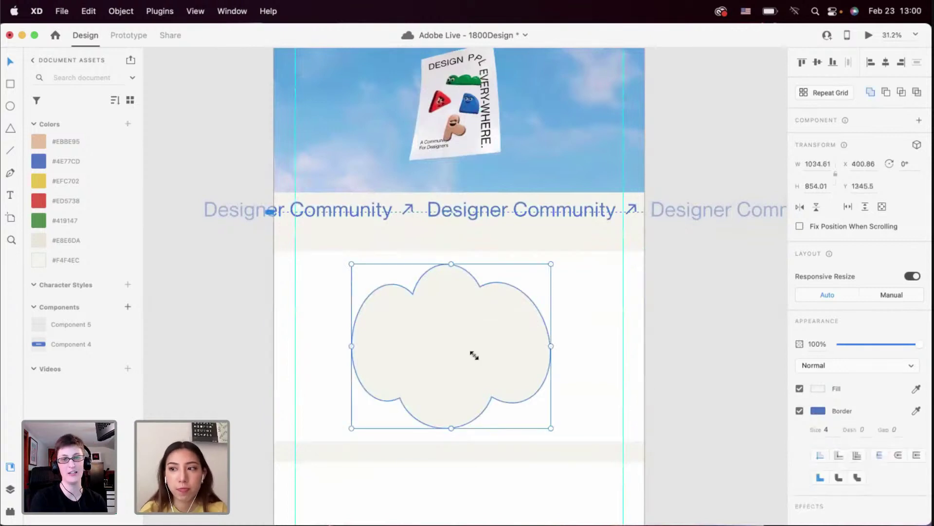
left_click(609, 346)
scroll(609, 346, "down", 2)
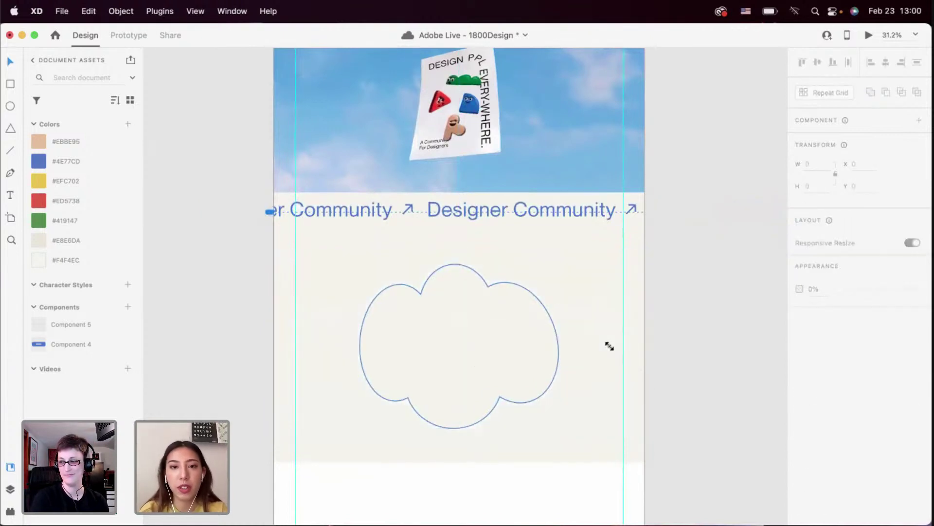
left_click(522, 351)
scroll(521, 351, "up", 2)
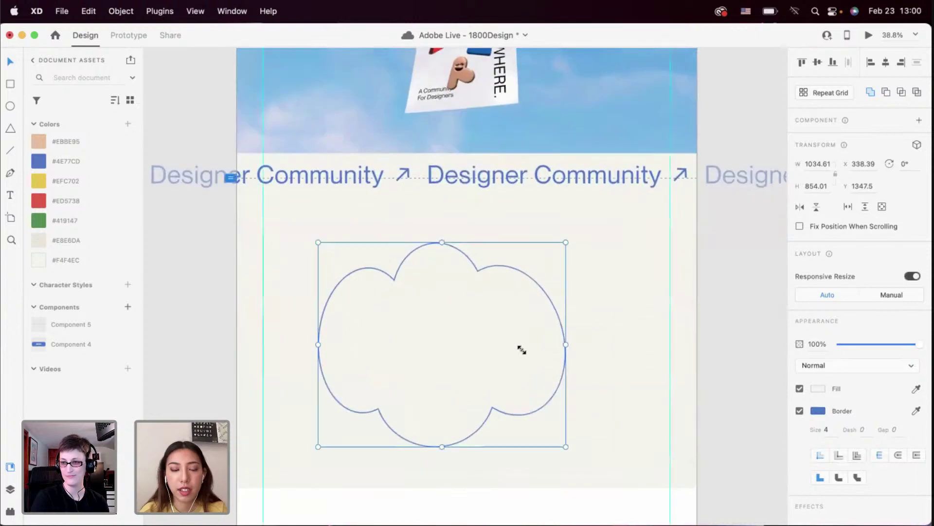
mouse_move(475, 349)
left_mouse_down()
mouse_move(488, 359)
mouse_move(478, 359)
left_mouse_up()
Fill the copy with blue #4E77CD, send it behind the outlined cloud, and nudge the cloud right
left_click(120, 164)
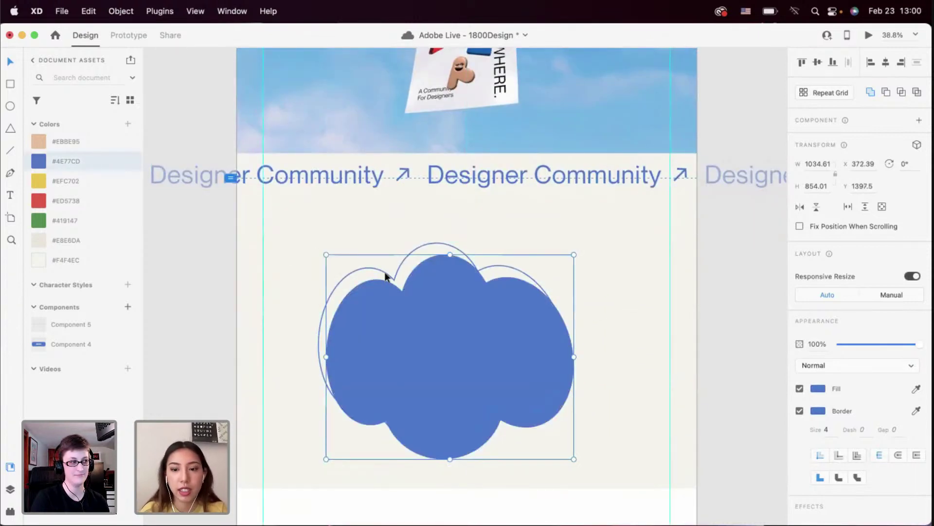
key("Left")
key("Left")
key("Left")
key("Left")
key("Left")
key("Left")
key("Left")
key("Left")
key("Up")
key("Up")
key("Up")
key("Up")
key("Up")
key("Up")
key("Up")
key("Up")
key("Up")
key("Up")
key("Up")
key("Up")
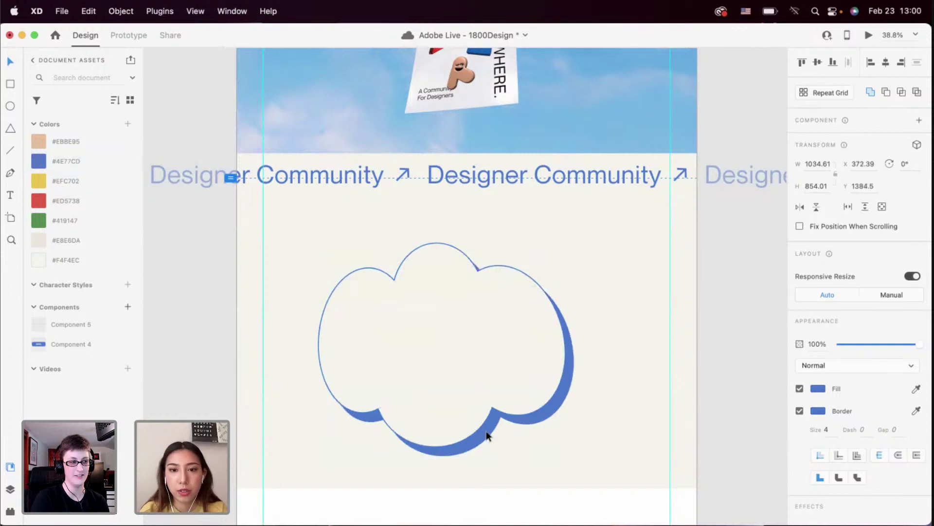
left_click(634, 381)
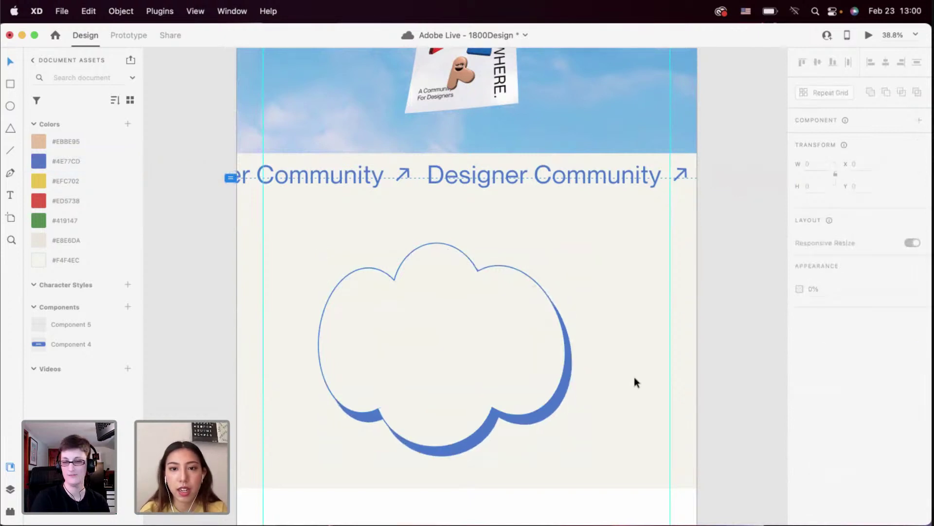
scroll(634, 382, "down", 3)
left_click(484, 371)
left_click_drag(484, 370, 490, 371)
Place the blue character on the cloud's lower right
scroll(490, 372, "down", 3)
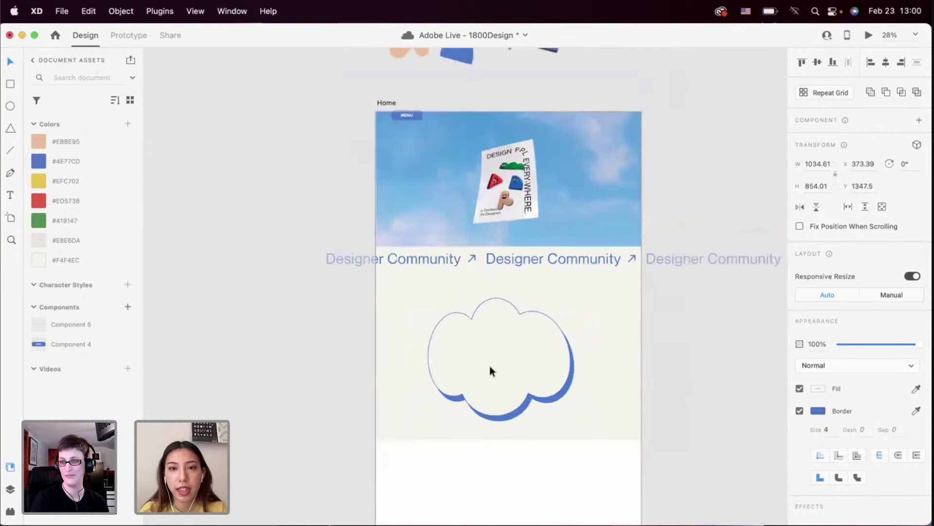
scroll(489, 366, "down", 2)
left_click_drag(465, 87, 482, 346)
scroll(482, 377, "up", 3)
scroll(482, 376, "down", 2)
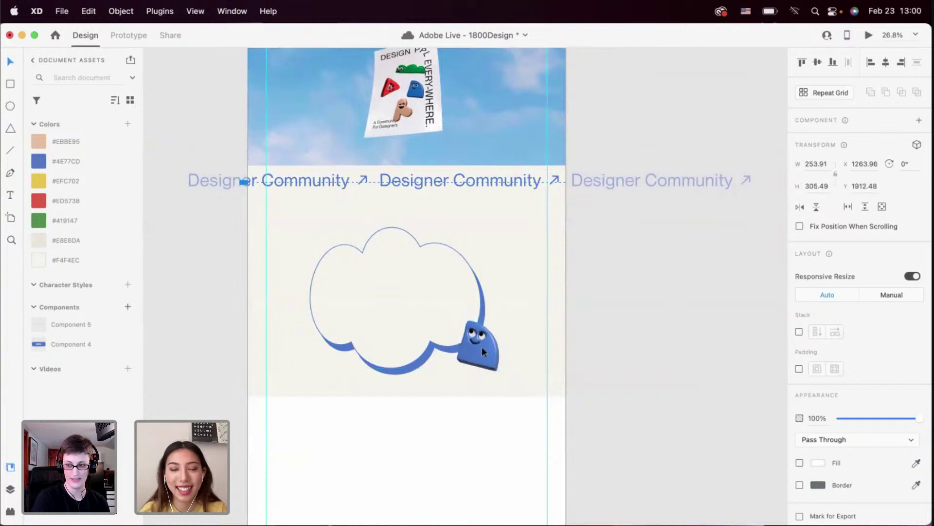
left_click(512, 333)
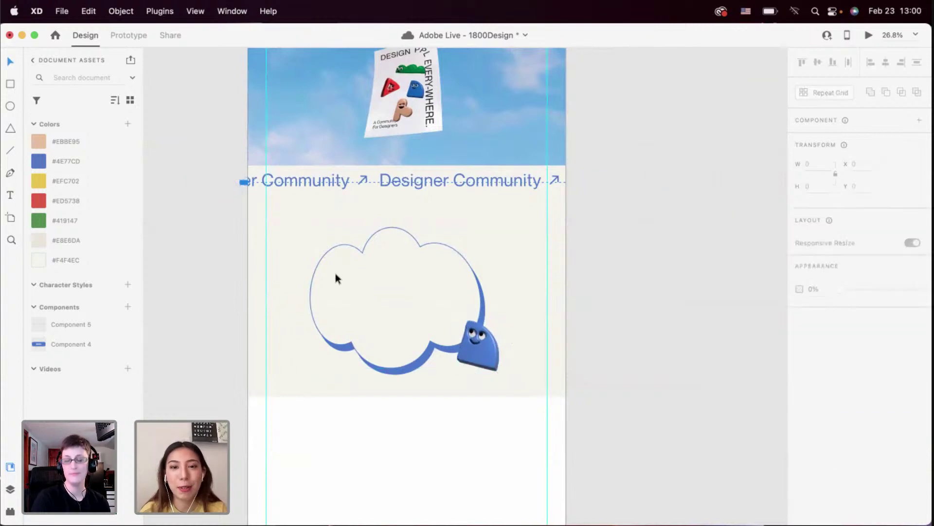
scroll(335, 276, "down", 1)
scroll(380, 284, "down", 3)
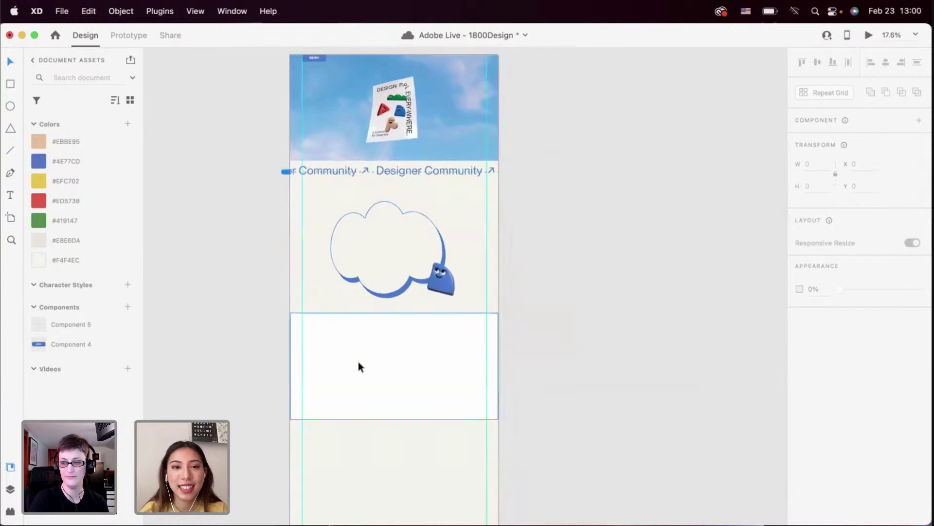
scroll(359, 363, "up", 2)
Fill the section below the cloud with beige #EBE6DA and move it down to Y 2441
left_click(359, 363)
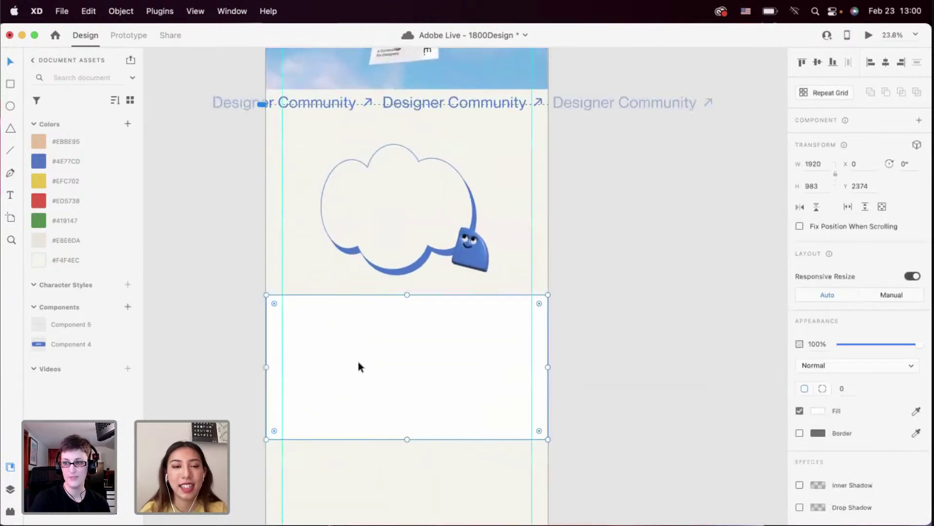
scroll(394, 366, "down", 1)
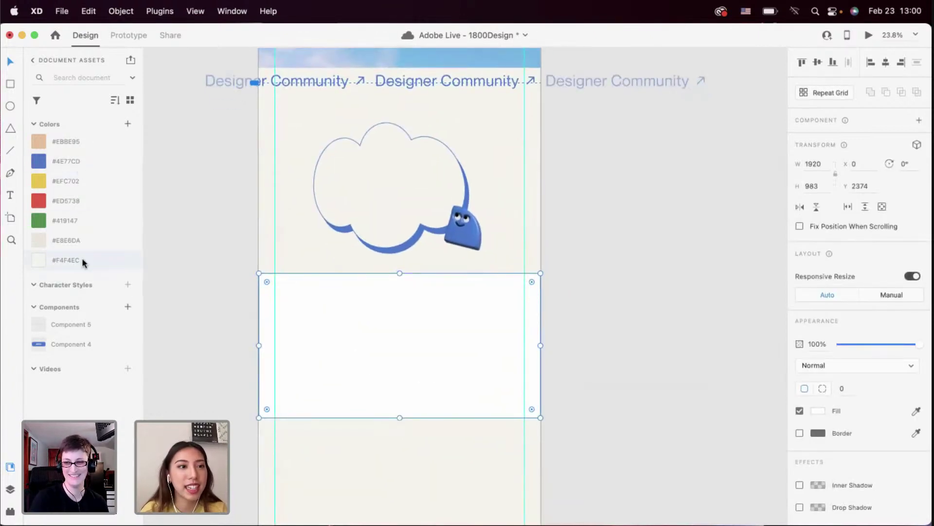
left_click(83, 244)
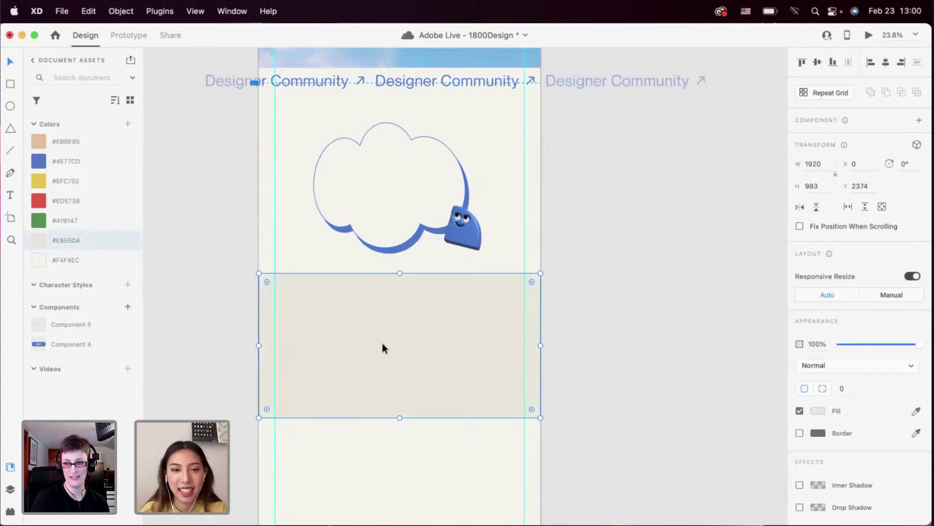
left_click_drag(381, 342, 389, 352)
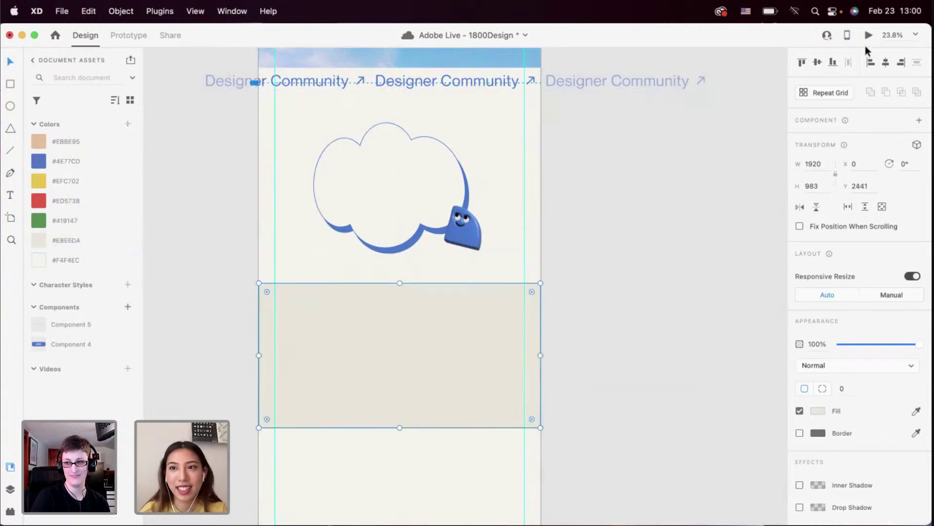
Preview the page in a desktop preview window, then close it and return to the artboard
left_click(869, 35)
scroll(545, 316, "down", 10)
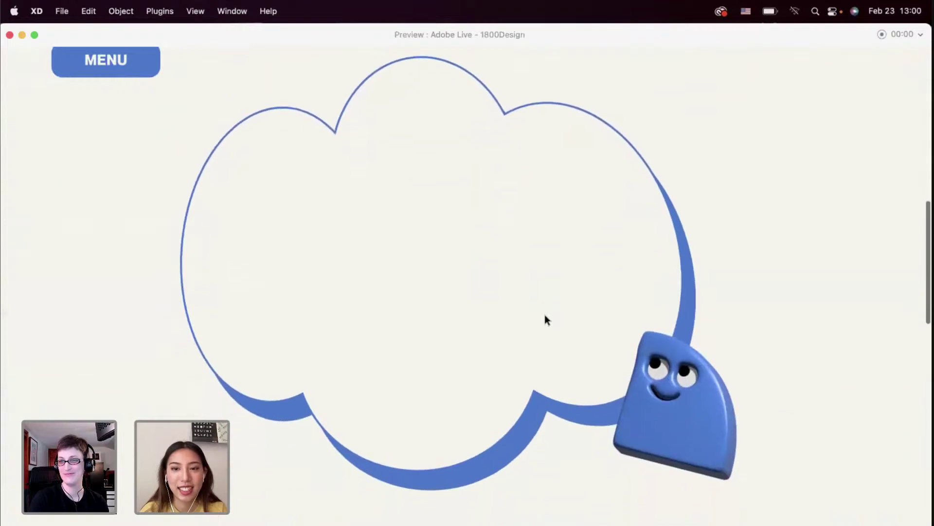
scroll(544, 314, "up", 2)
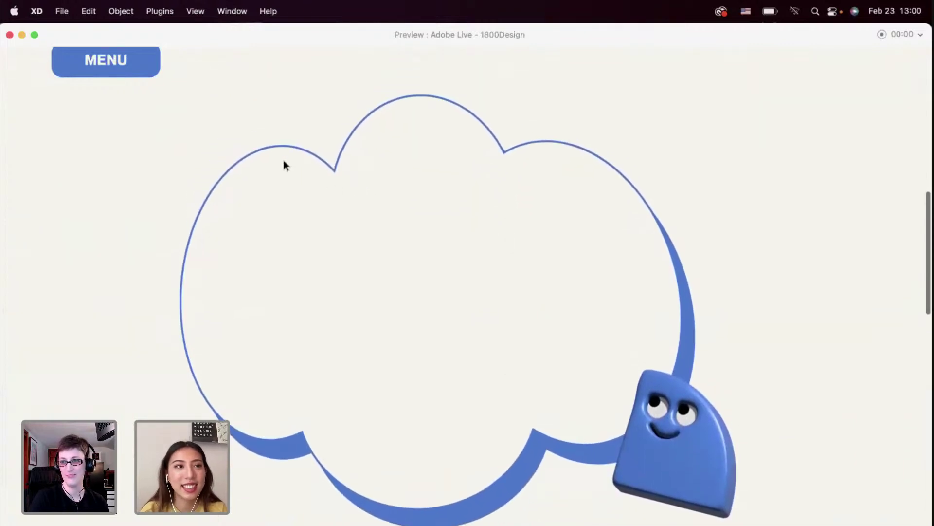
left_click(9, 35)
scroll(297, 195, "up", 2)
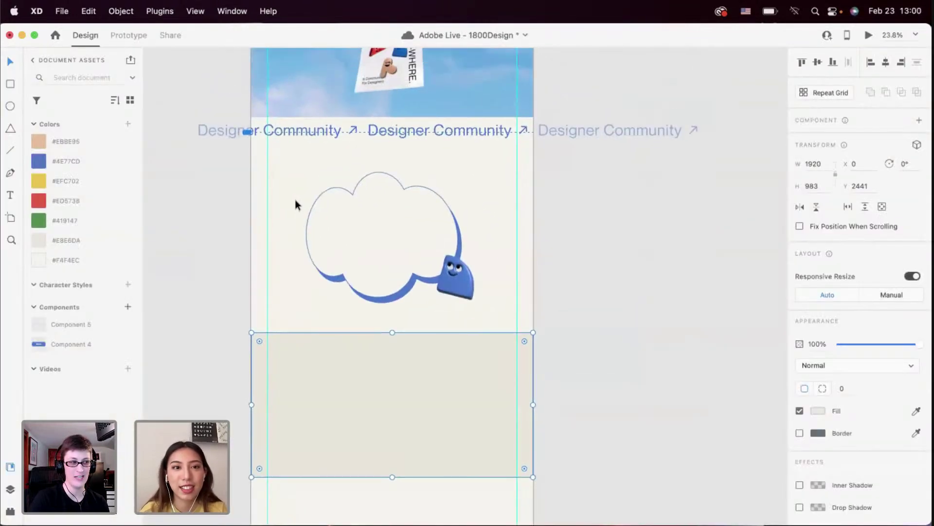
left_click(311, 204)
Shorten the cloud from the bottom and move the blue character up and left
left_click_drag(384, 303, 384, 285)
left_click_drag(459, 298, 457, 291)
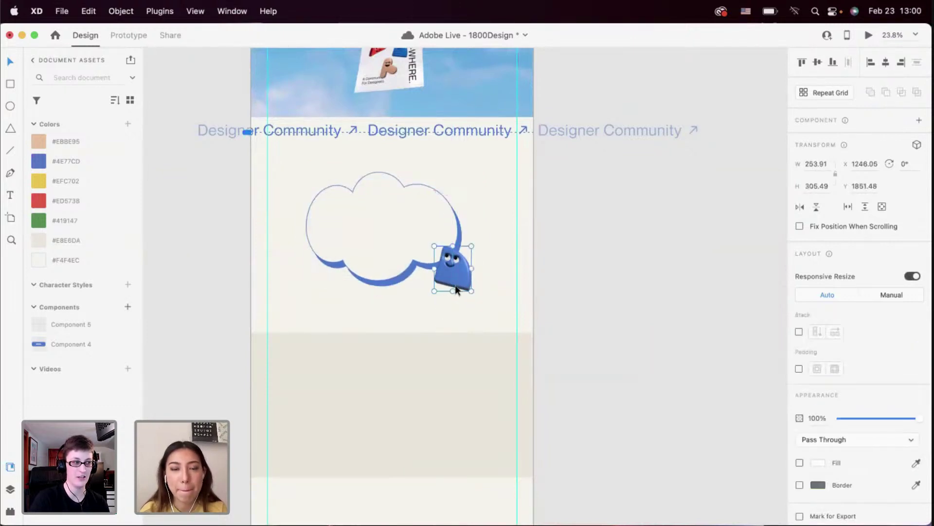
left_click(491, 291)
scroll(433, 288, "up", 3)
scroll(433, 283, "down", 3)
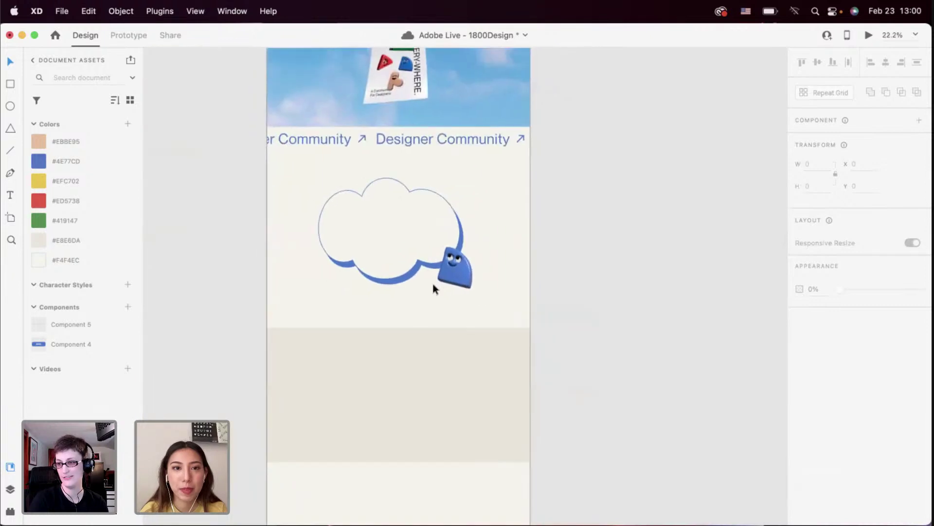
Move the beige rectangle up slightly and give it a size-4 #4E77CD border
left_click(433, 332)
scroll(434, 332, "down", 3)
left_click_drag(422, 360, 422, 349)
left_click(800, 433)
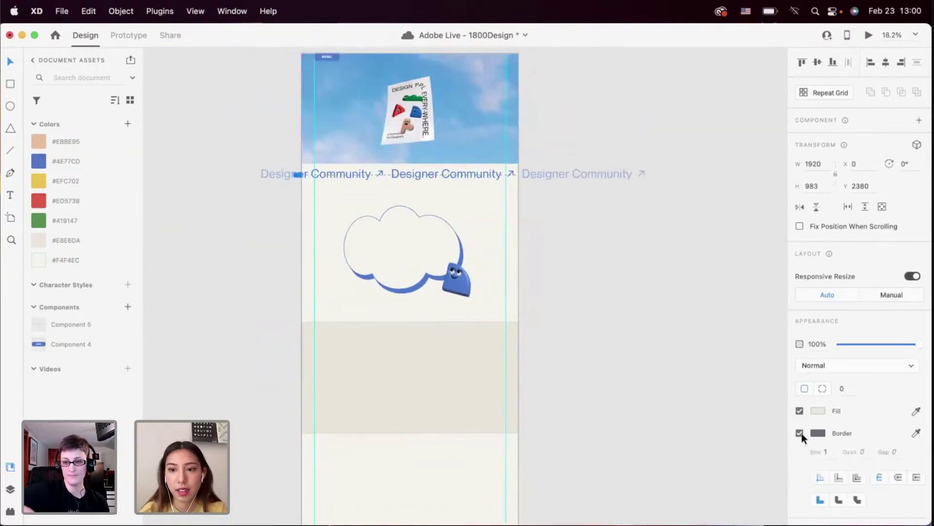
right_click(77, 161)
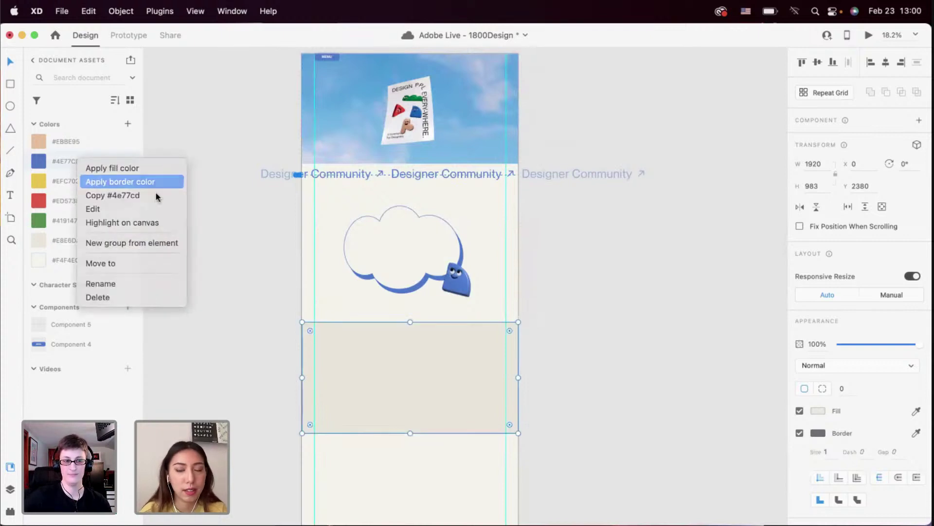
left_click(146, 181)
type("4")
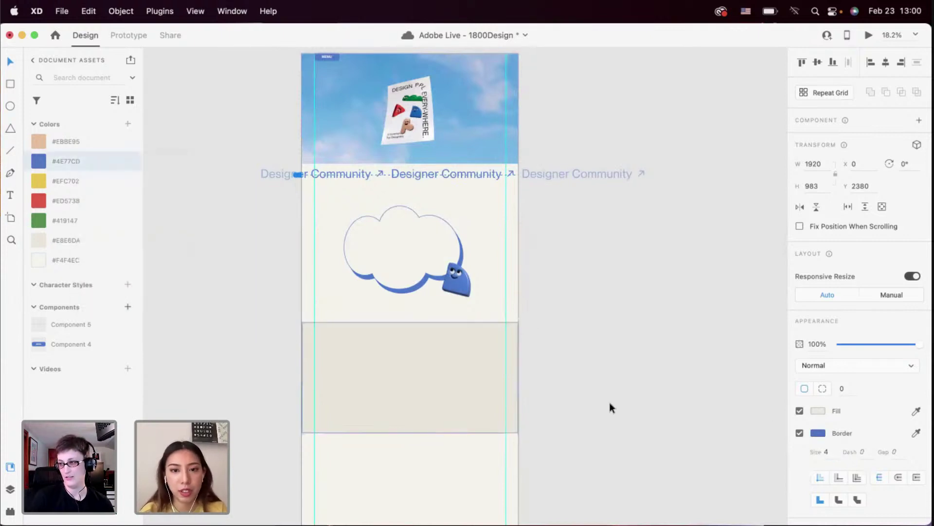
Widen the beige rectangle to 2019 past the artboard edges and centre it horizontally
left_click_drag(518, 377, 530, 377)
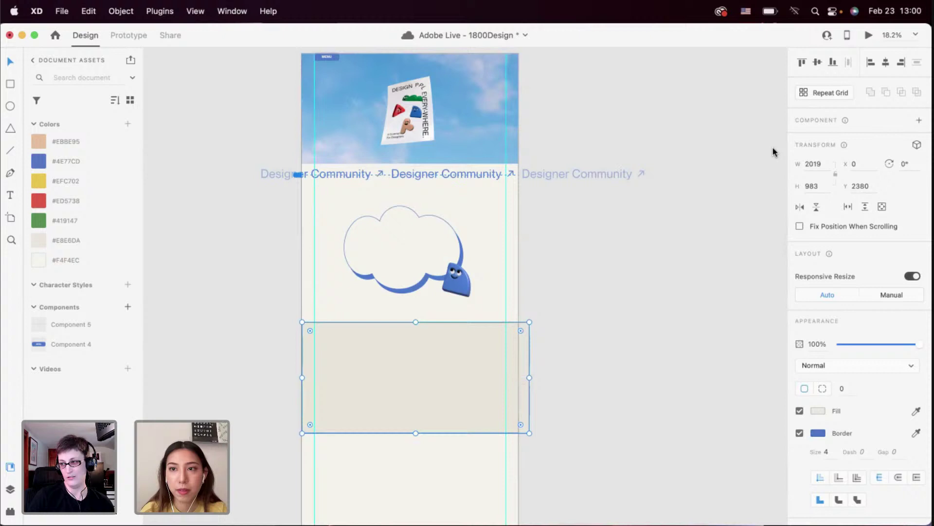
left_click(887, 64)
scroll(533, 329, "up", 3)
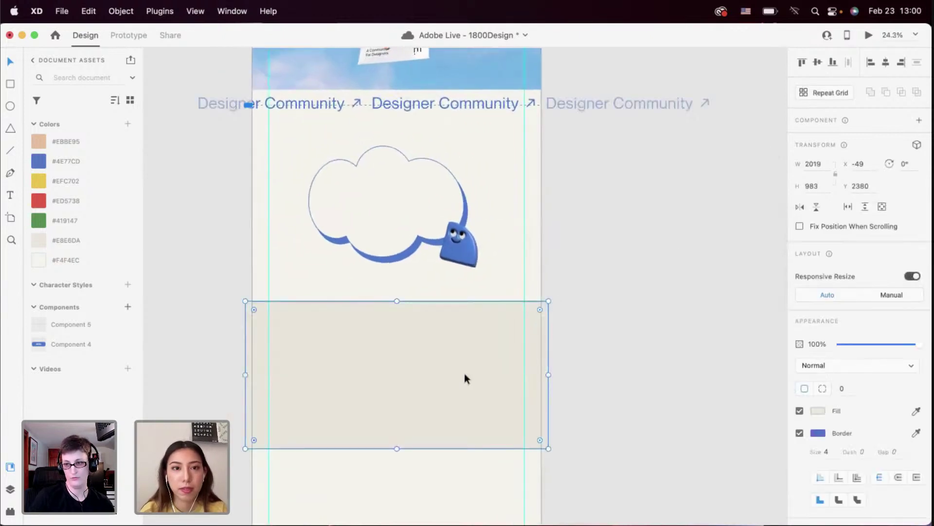
scroll(464, 372, "down", 3)
left_click(597, 317)
scroll(597, 317, "down", 3)
scroll(545, 343, "right", 3)
scroll(545, 342, "up", 2)
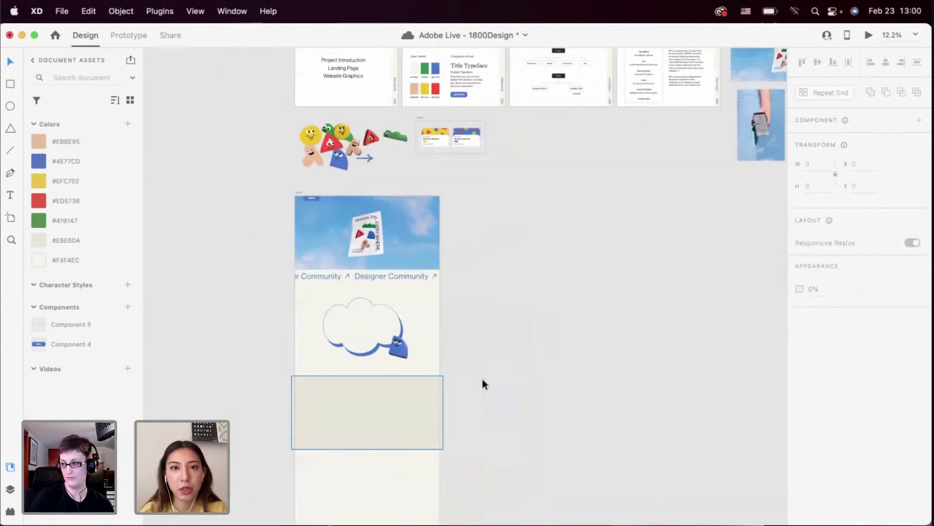
scroll(483, 380, "up", 5)
scroll(482, 380, "right", 5)
scroll(317, 321, "up", 5)
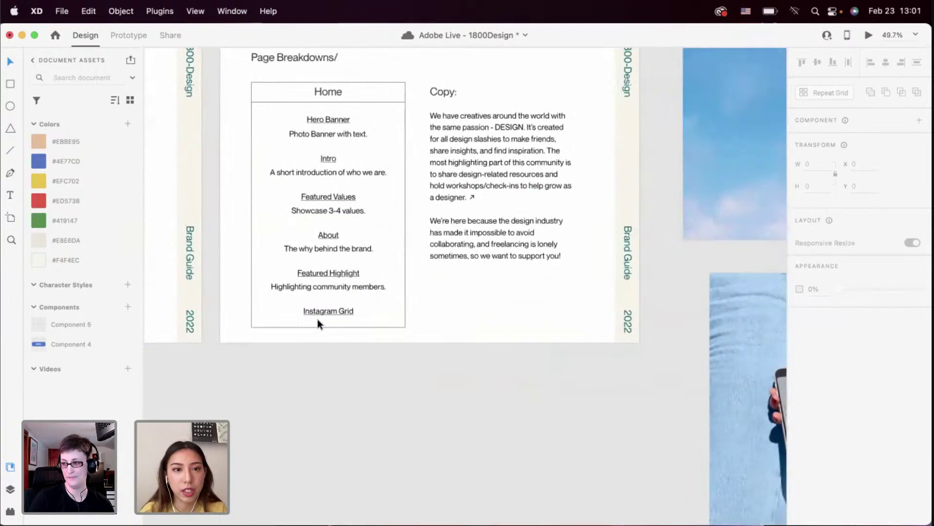
scroll(317, 319, "up", 2)
scroll(318, 319, "left", 2)
scroll(372, 187, "up", 3)
scroll(372, 187, "down", 2)
scroll(372, 187, "left", 2)
scroll(399, 232, "left", 2)
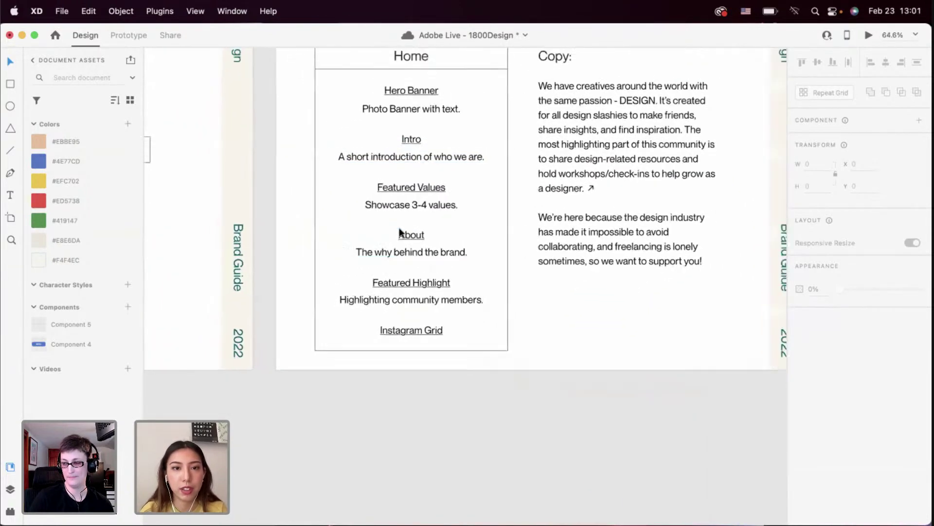
scroll(399, 231, "down", 3)
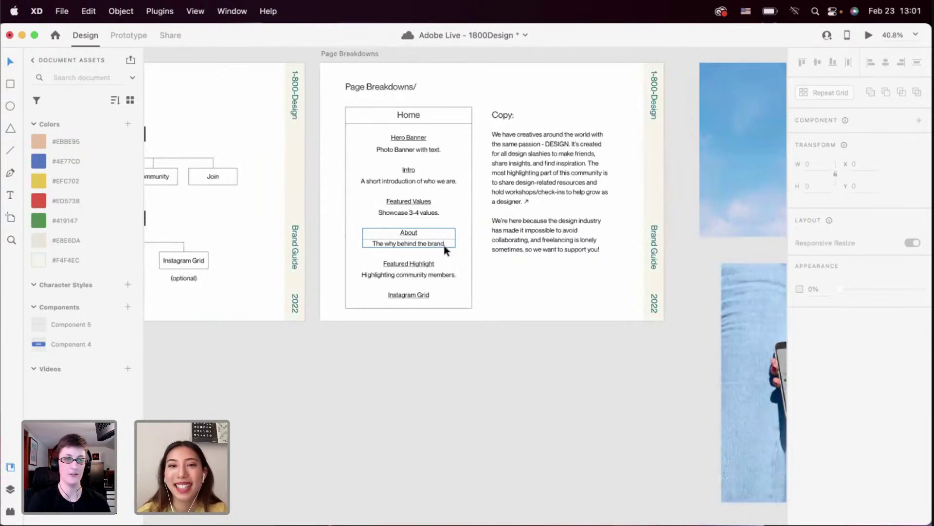
scroll(444, 246, "down", 2)
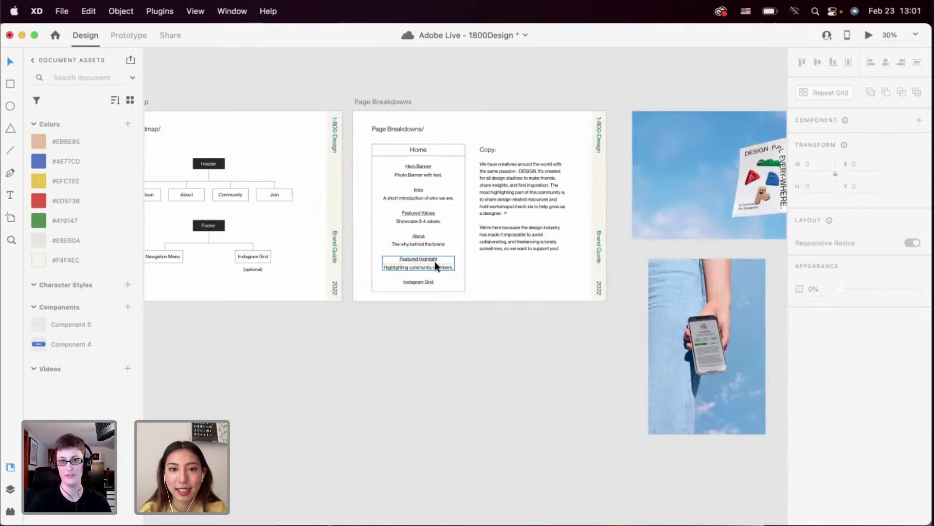
scroll(434, 261, "down", 2)
scroll(435, 262, "left", 5)
scroll(434, 261, "down", 2)
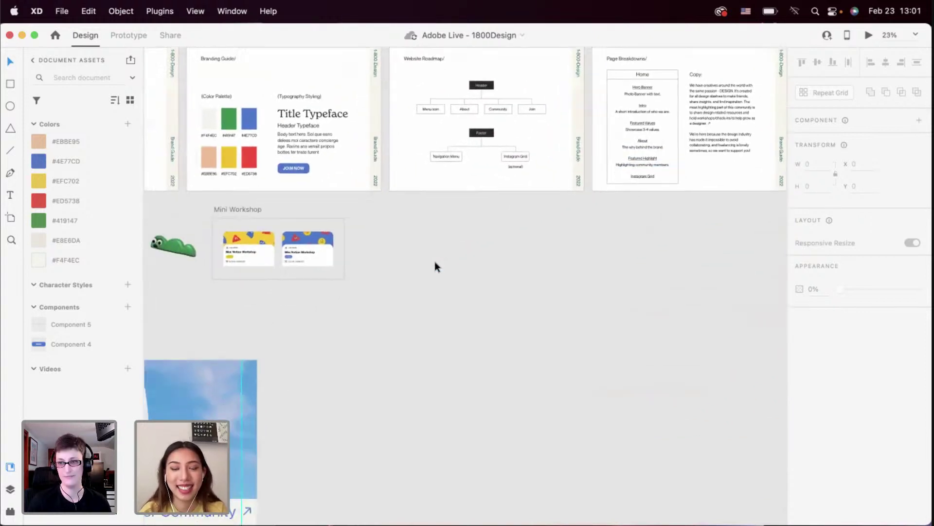
scroll(434, 261, "down", 15)
scroll(434, 261, "left", 5)
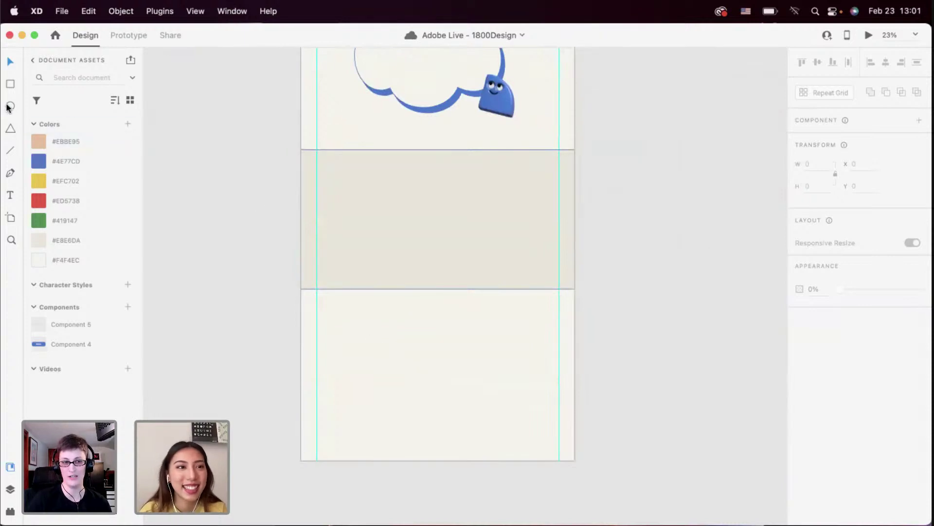
Draw a 923×606 ellipse below the beige band with a 4-px #4E77CD border, nudged to X 191, Y 3617
left_click_drag(329, 329, 460, 414)
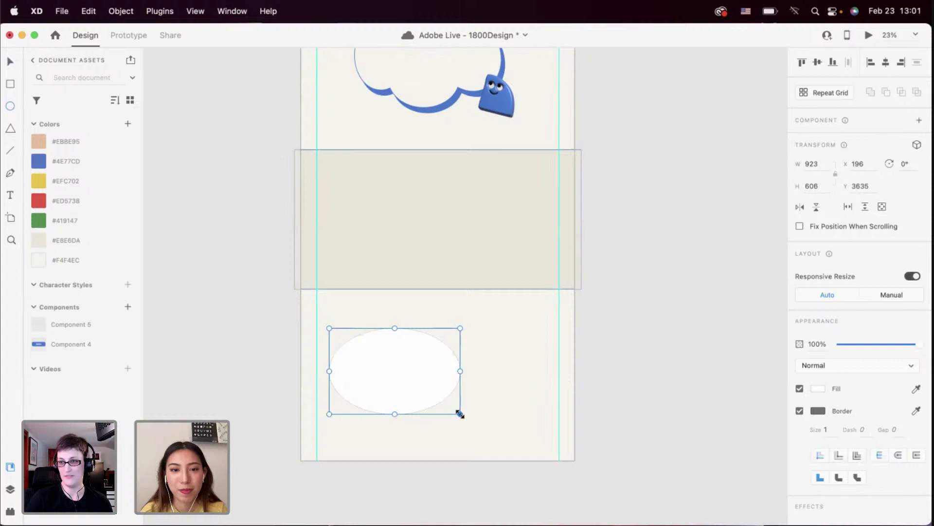
right_click(69, 160)
left_click(113, 179)
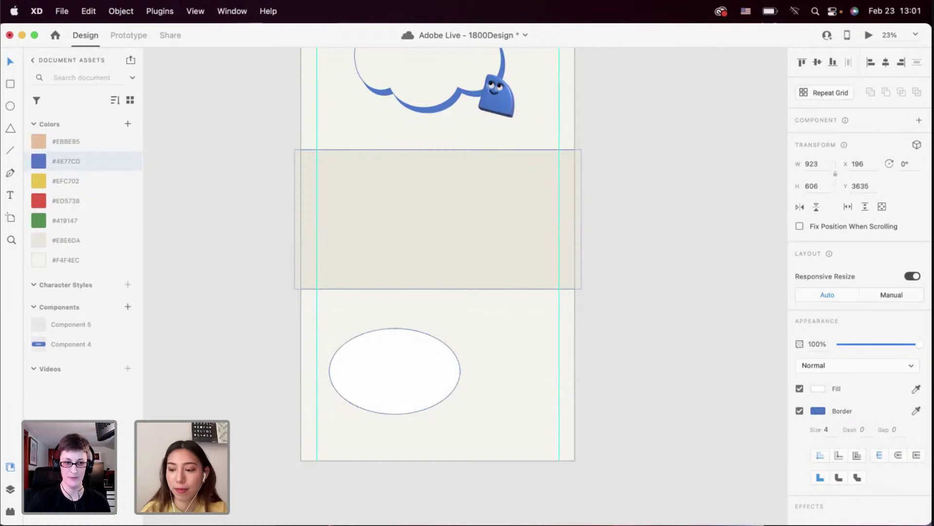
left_click(395, 370)
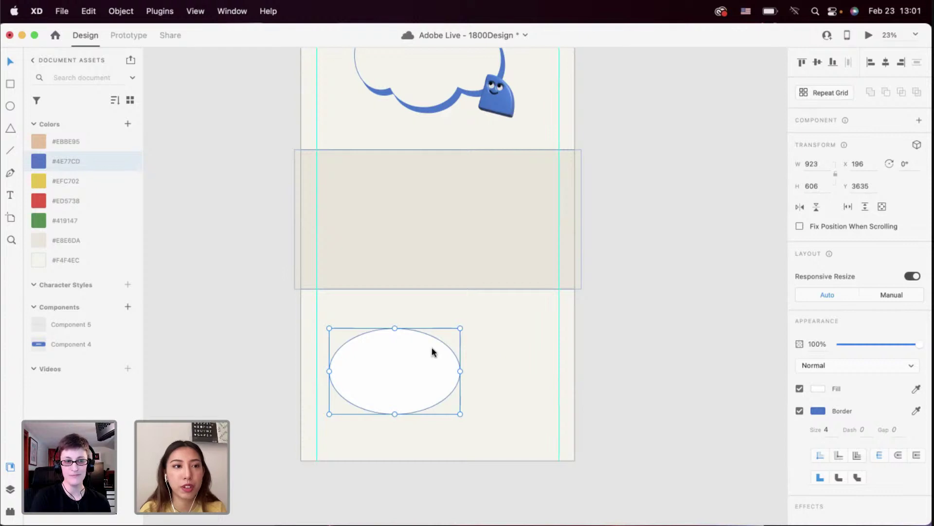
left_click_drag(401, 372, 399, 370)
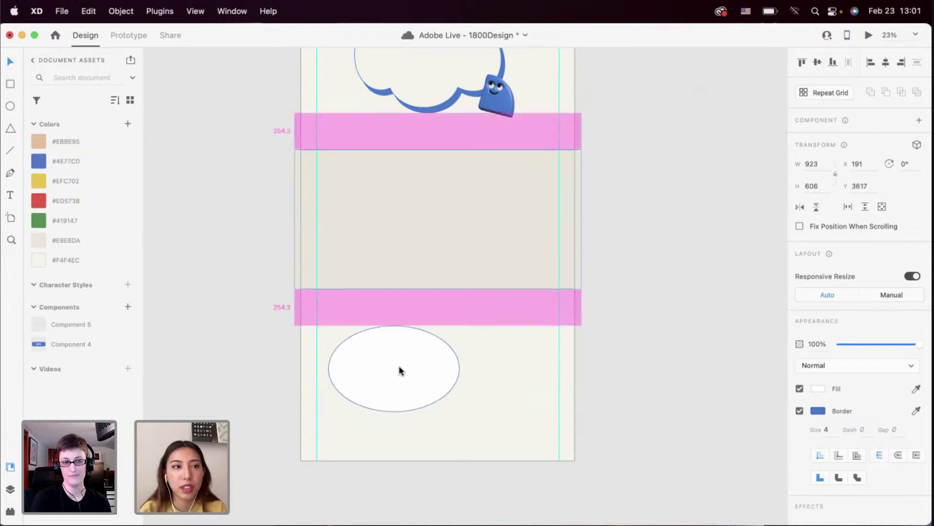
left_click(481, 340)
left_click(416, 374)
Move the phone-in-hand photo over beside the landing-page artboard
scroll(416, 374, "up", 15)
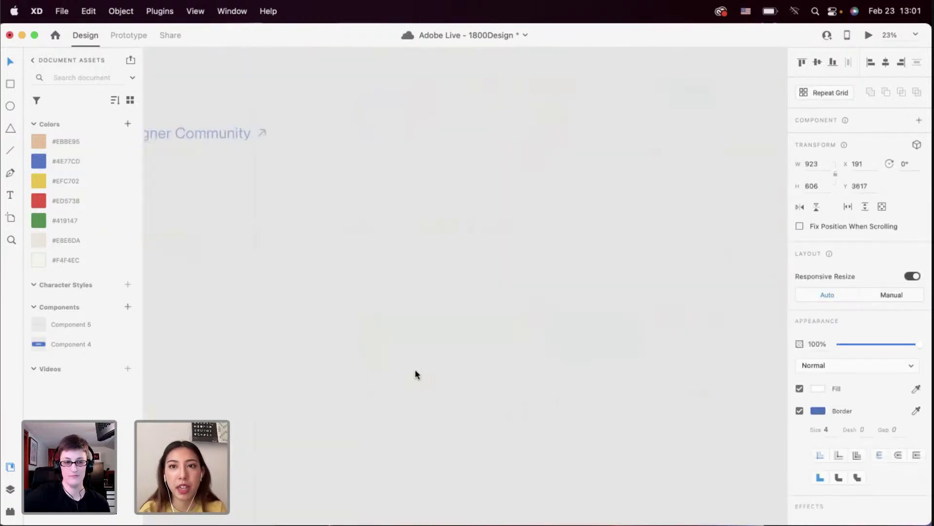
scroll(284, 233, "up", 3)
scroll(282, 226, "up", 5)
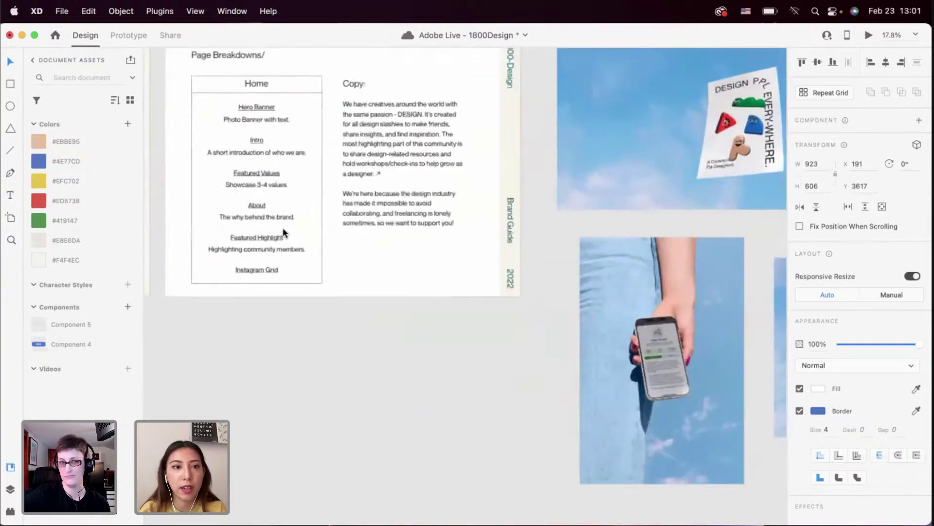
scroll(283, 228, "down", 6)
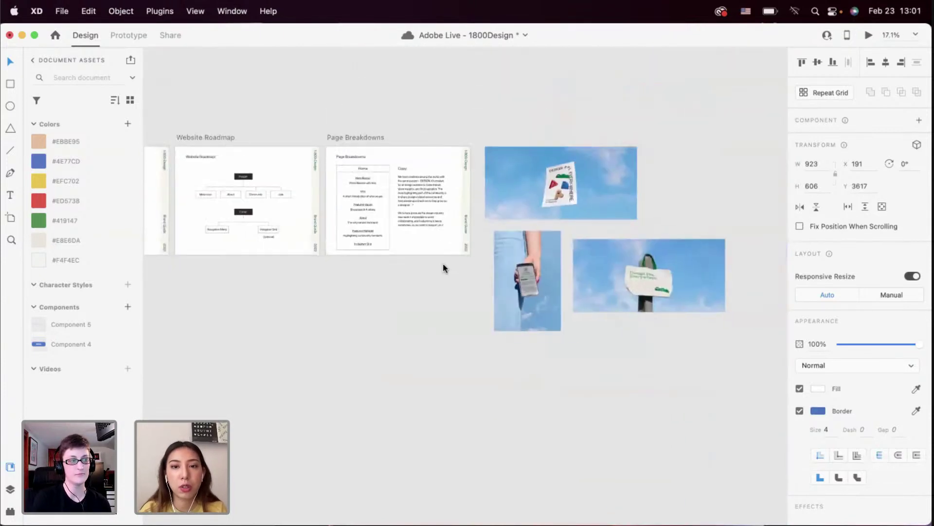
scroll(474, 275, "up", 3)
left_click(557, 283)
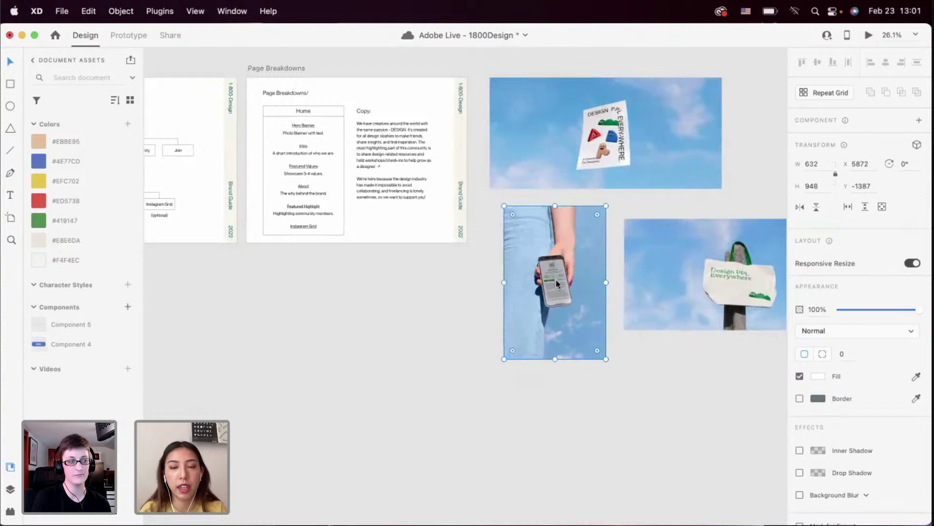
scroll(556, 281, "down", 5)
scroll(557, 281, "left", 5)
scroll(636, 207, "down", 3)
left_click_drag(636, 207, 210, 392)
scroll(547, 217, "down", 5)
scroll(546, 217, "left", 4)
scroll(326, 387, "up", 1)
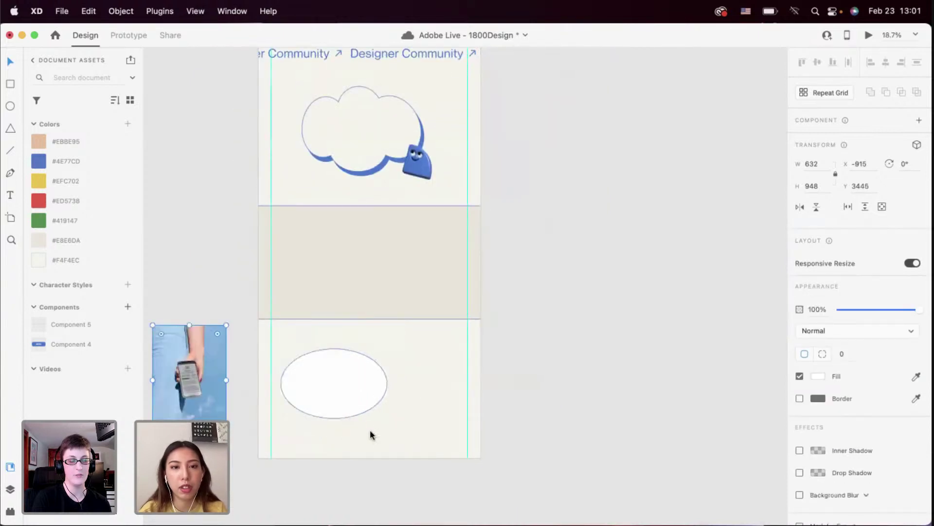
scroll(372, 434, "up", 2)
Fill the ellipse with the cream #F4F4EC
left_click(351, 377)
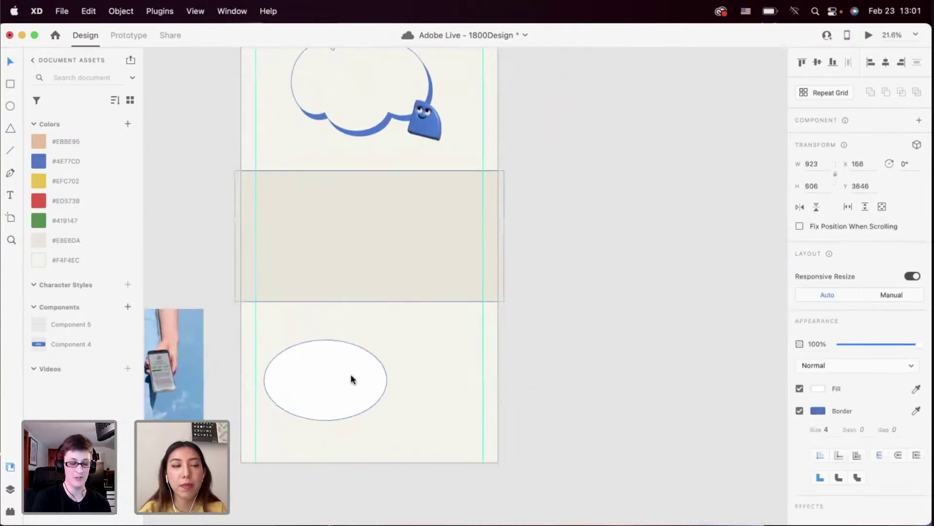
left_click(106, 257)
scroll(281, 385, "up", 2)
scroll(283, 385, "up", 5)
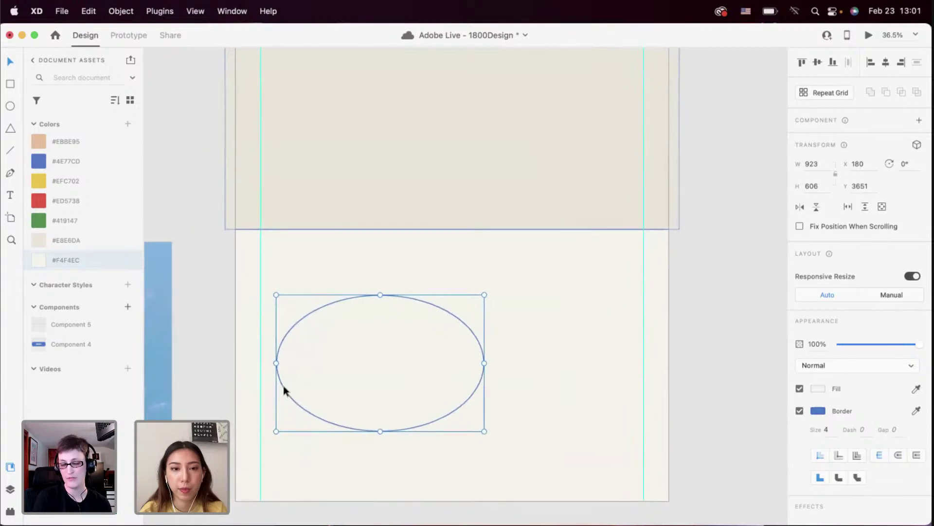
Shift the phone photo slightly right, to X -795
scroll(284, 386, "left", 3)
scroll(283, 386, "left", 2)
left_click(270, 369)
scroll(270, 370, "up", 2)
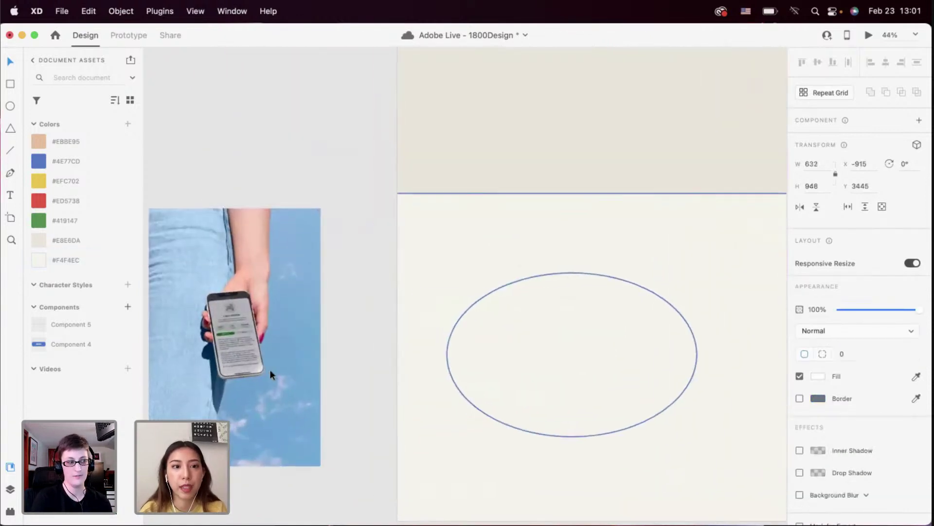
left_click_drag(250, 354, 283, 354)
scroll(282, 354, "down", 3)
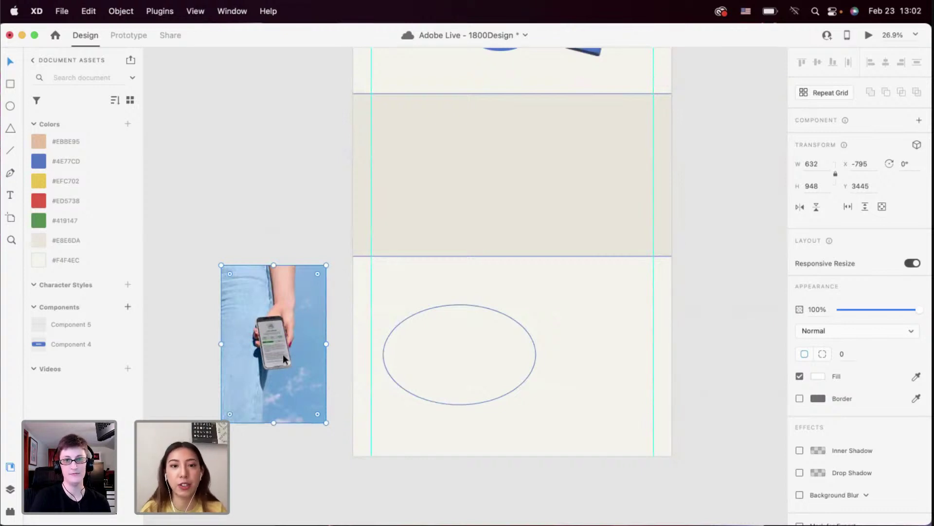
left_click(374, 322)
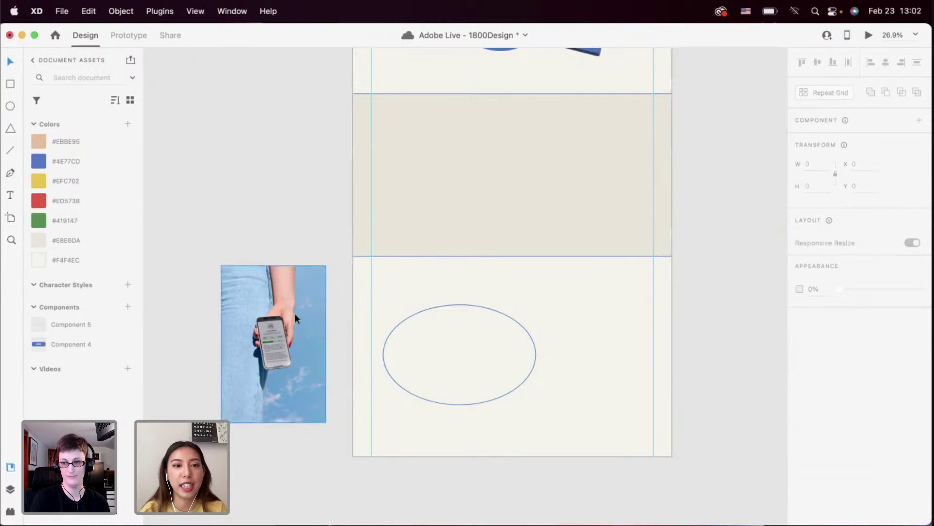
Place the phone photo over the ellipse, enlarge it, and mask it with the ellipse shape
left_click_drag(294, 313, 458, 322)
left_click_drag(486, 350, 505, 362)
left_click_drag(552, 341, 507, 353)
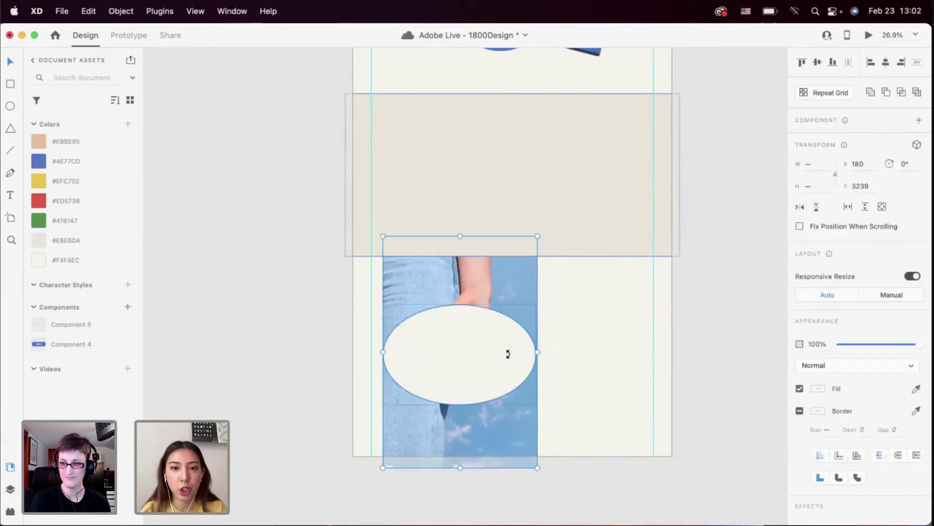
right_click(507, 353)
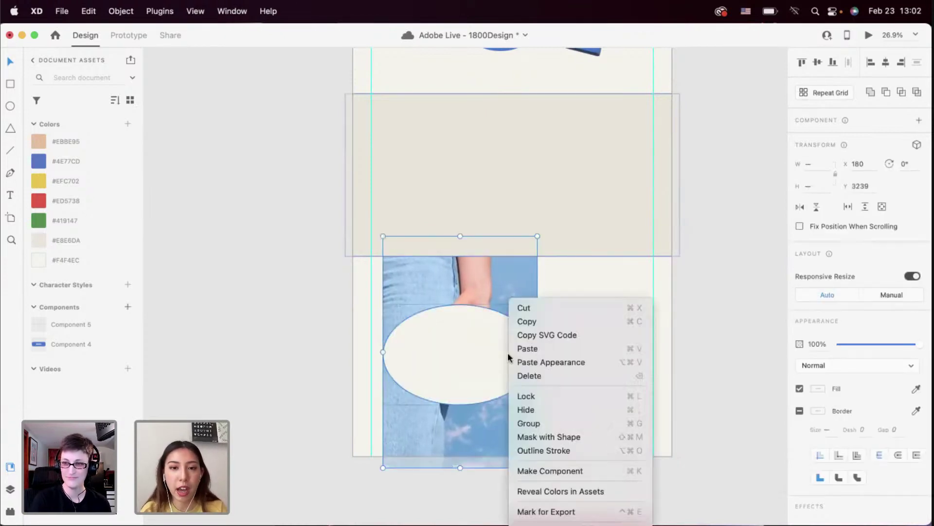
left_click(539, 436)
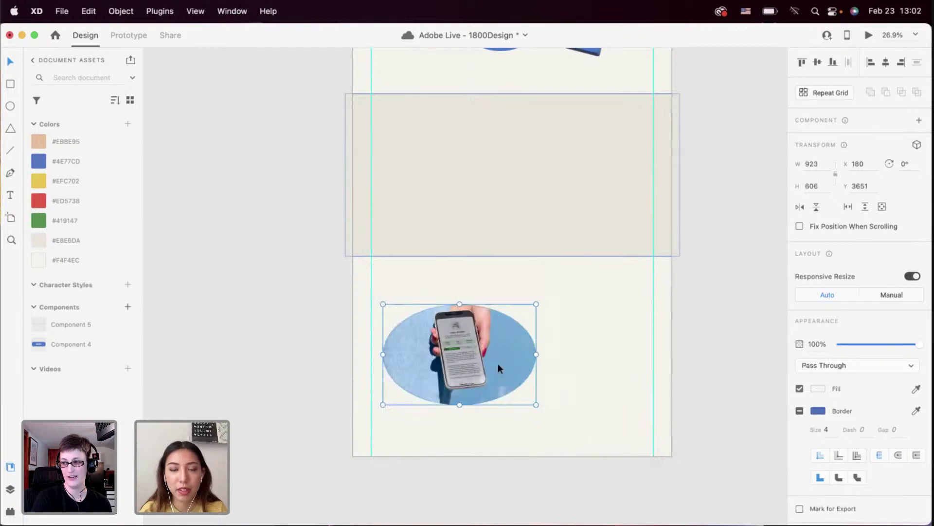
Toggle the masked photo's border, then undo the mask so the full photo sits behind the ellipse
left_click(577, 353)
left_click(535, 356)
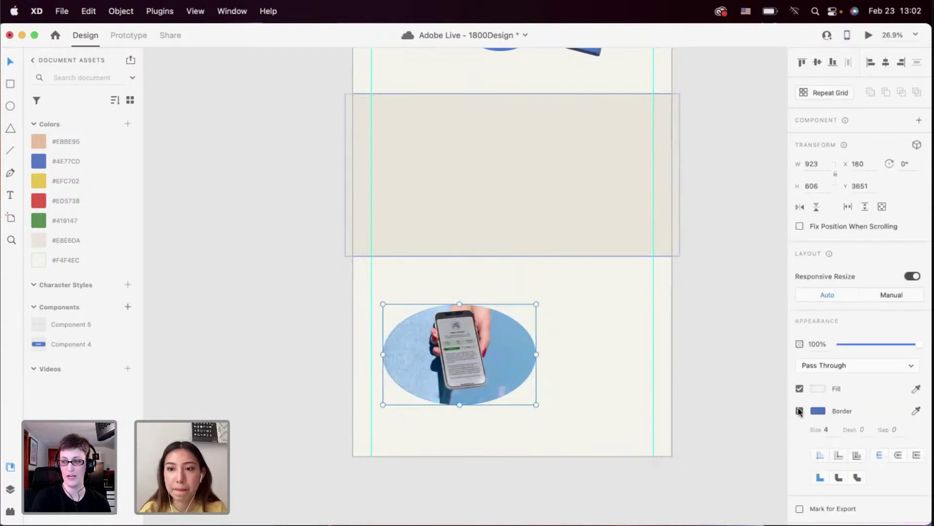
left_click(799, 411)
left_click(536, 350)
key("cmd+z")
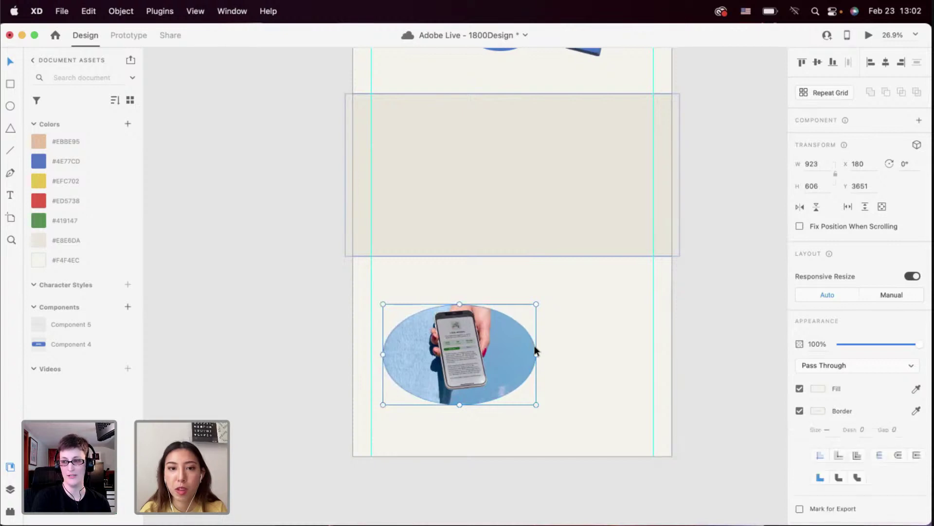
left_click(564, 354)
scroll(564, 354, "up", 2)
key("cmd+z")
Move the loose phone photo off the artboard onto the pasteboard and show layout guides
left_click(565, 350)
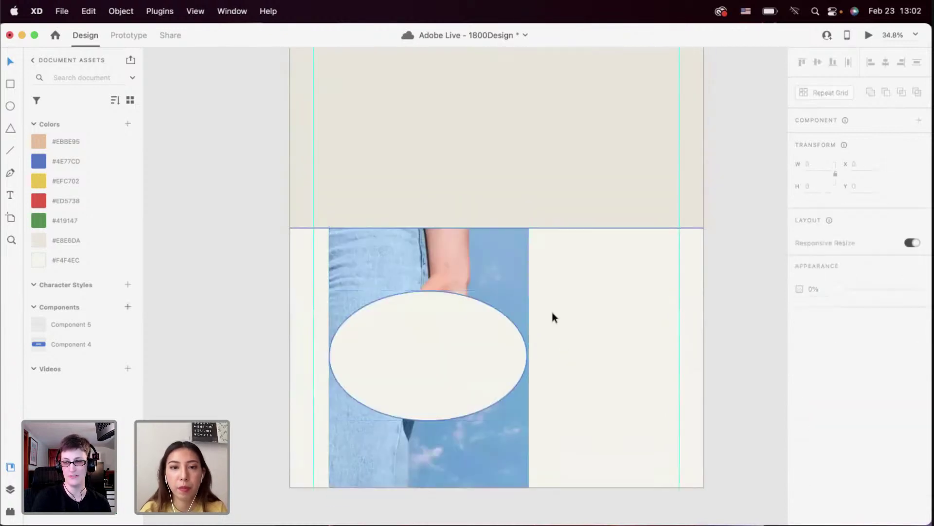
left_click(514, 279)
scroll(514, 279, "down", 8)
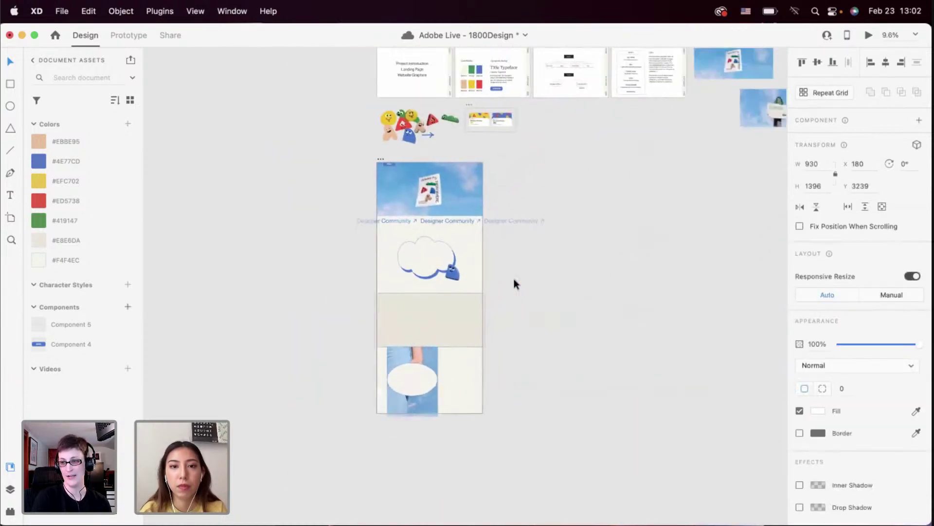
left_click_drag(400, 388, 638, 186)
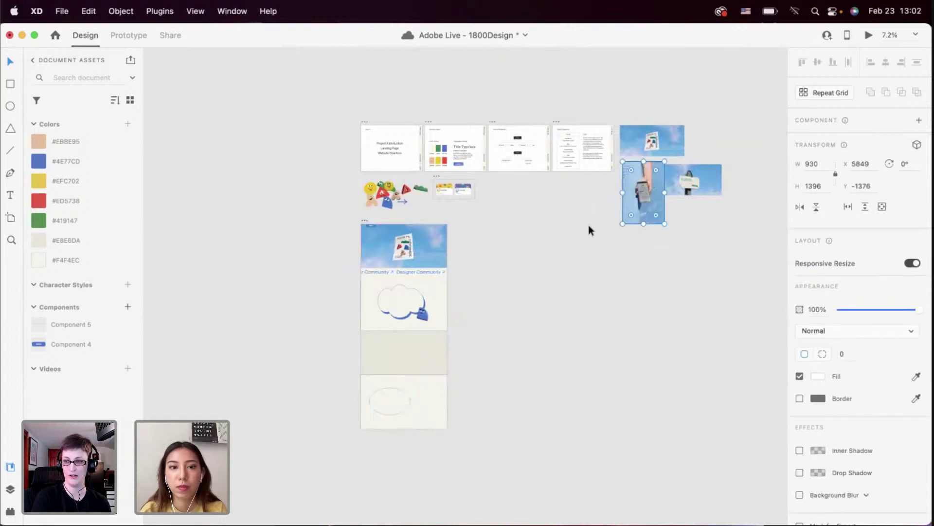
scroll(368, 416, "up", 5)
key("cmd+semicolon")
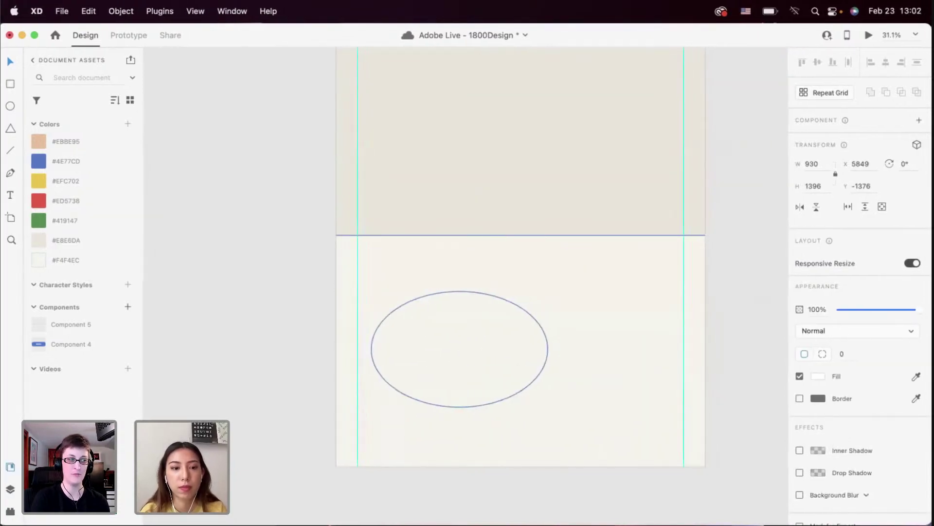
Fill the ellipse with Community Phone.jpg from Finder and resize it slightly narrower to 841×626
key("cmd+Tab")
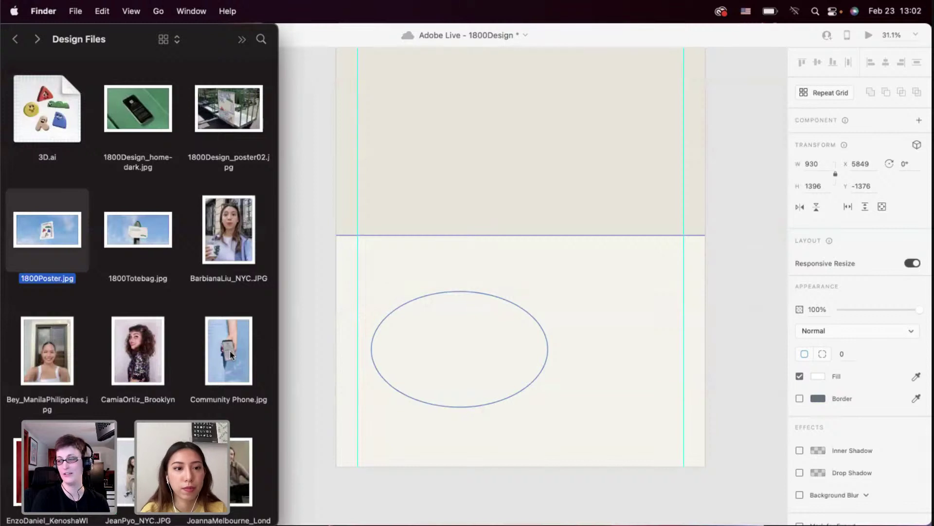
left_click_drag(230, 350, 460, 341)
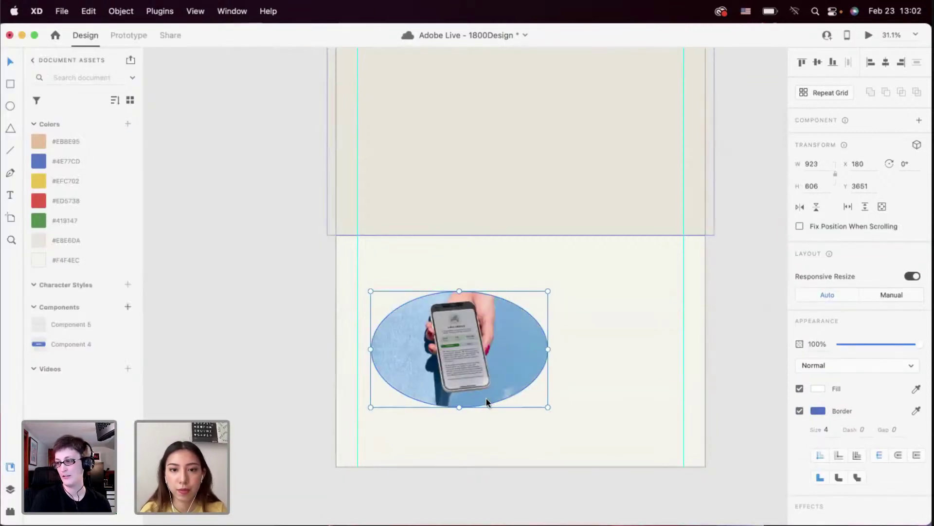
left_click(450, 457)
left_click(465, 389)
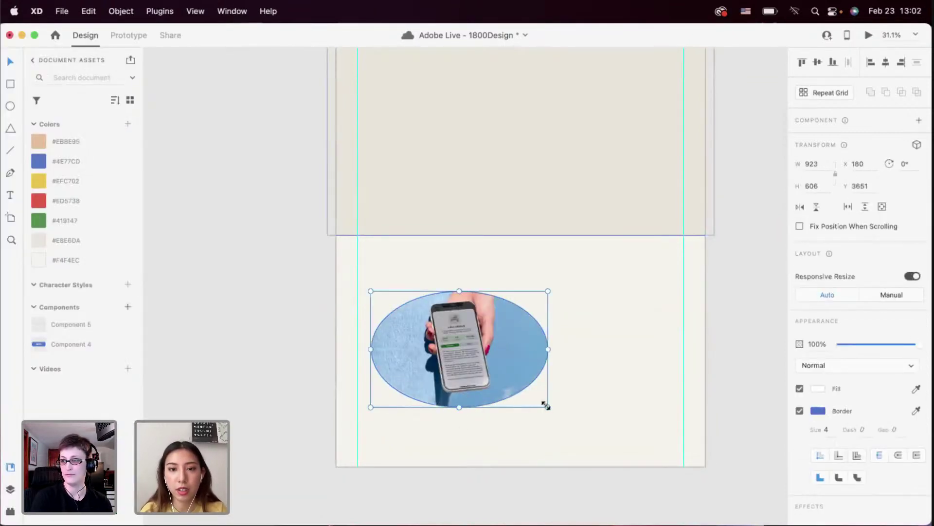
left_click_drag(530, 411, 532, 400)
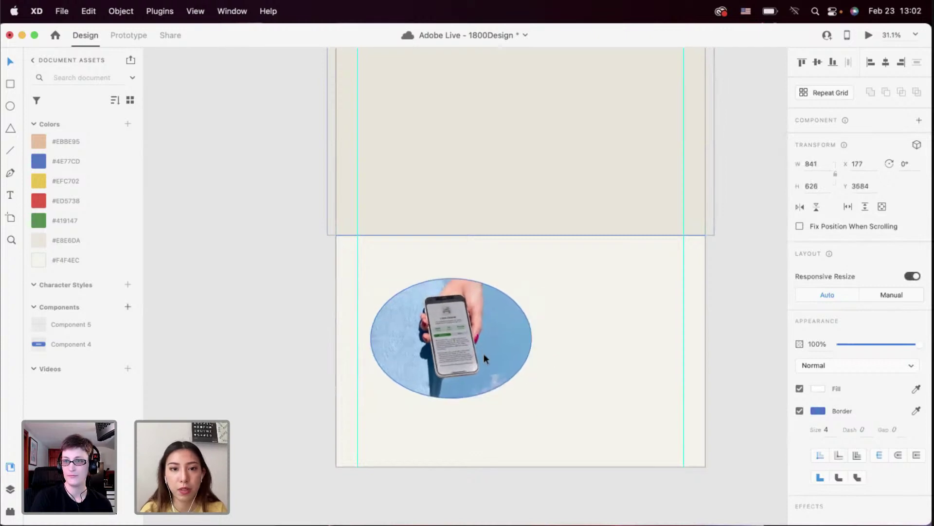
left_click(568, 363)
scroll(615, 363, "right", 2)
scroll(615, 363, "down", 5)
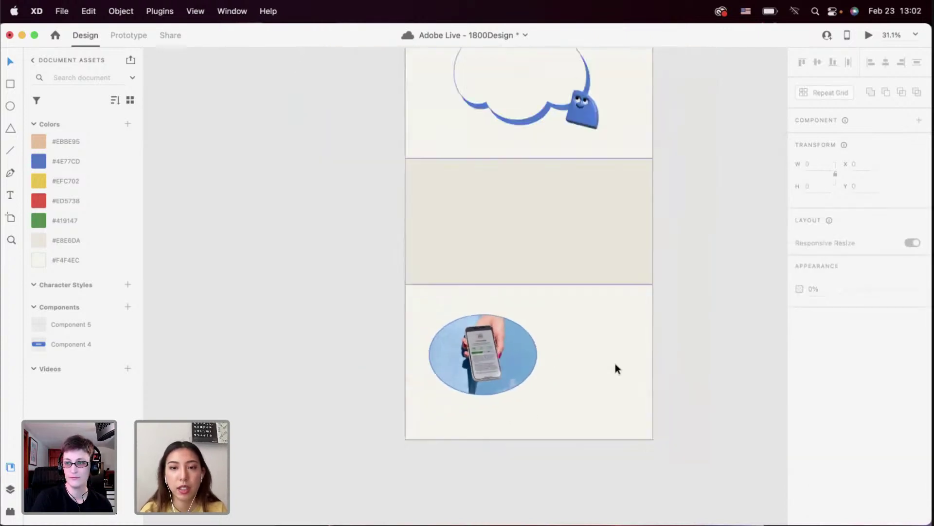
Paste the branding guide's Title Typeface heading into the cloud and move it toward the top
scroll(615, 363, "up", 6)
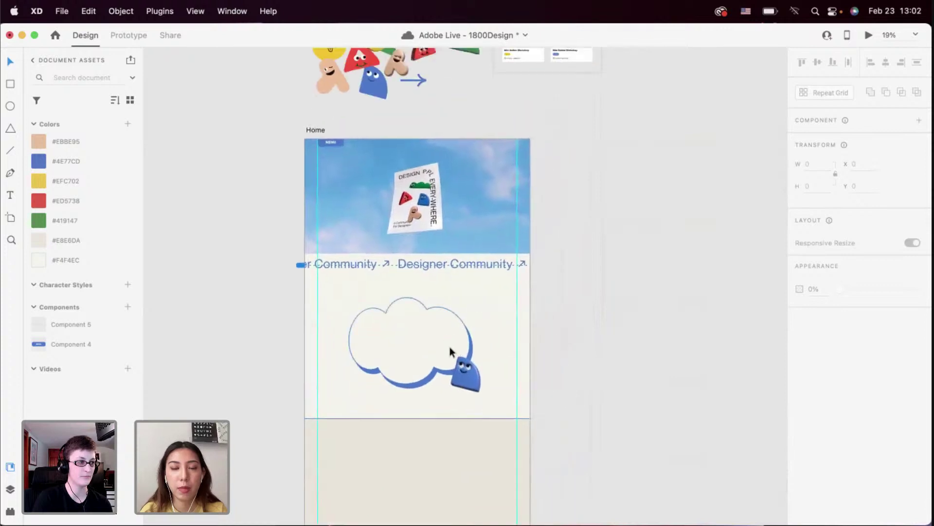
scroll(450, 346, "up", 3)
scroll(449, 347, "down", 4)
scroll(402, 172, "down", 5)
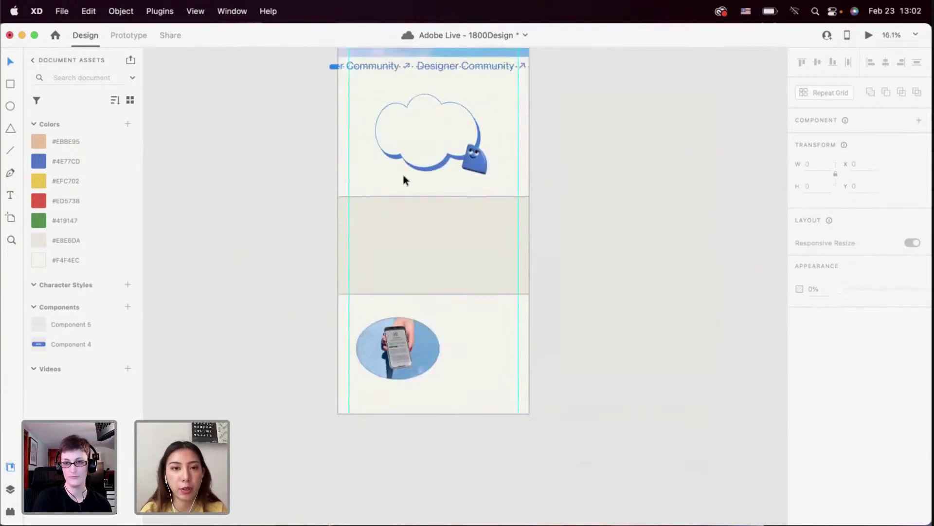
scroll(434, 217, "up", 4)
scroll(404, 273, "up", 4)
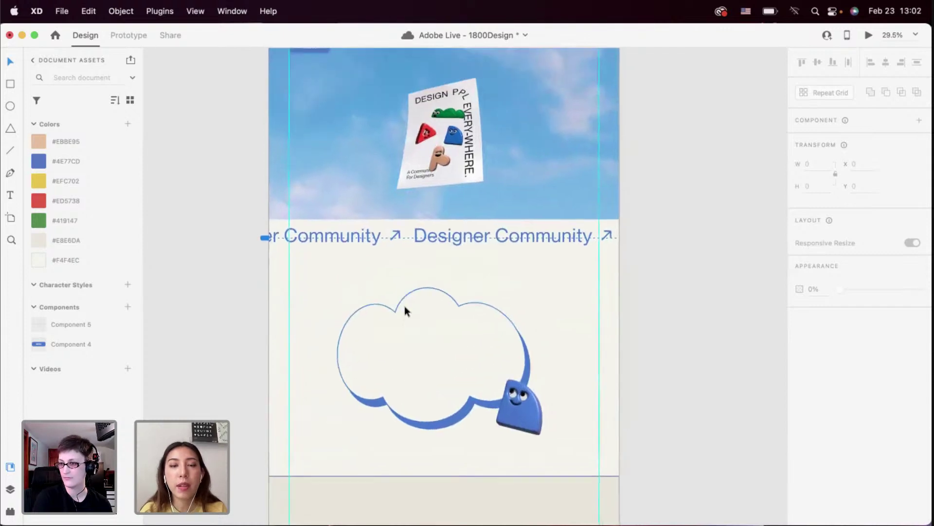
scroll(405, 306, "up", 3)
scroll(405, 306, "down", 5)
scroll(407, 298, "up", 10)
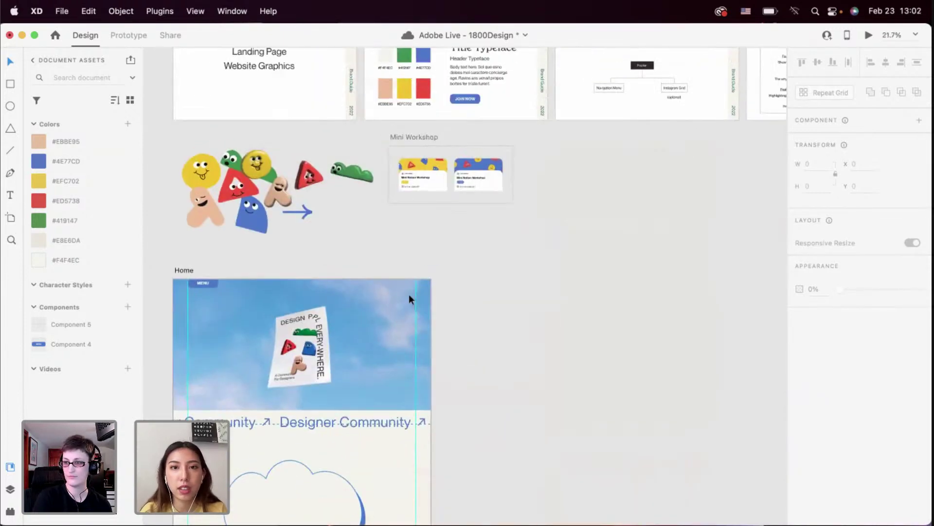
left_click(441, 234)
scroll(441, 236, "down", 8)
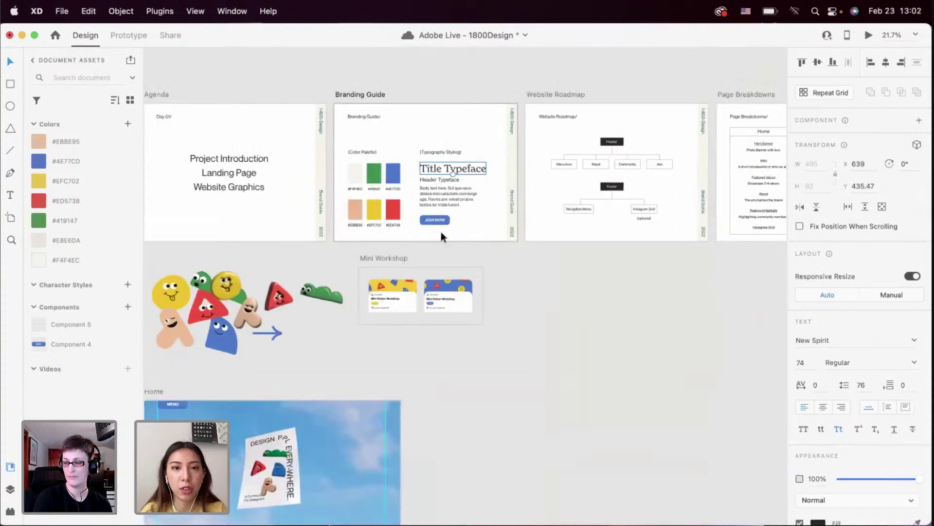
left_click(386, 248)
scroll(386, 244, "up", 5)
type("Title Typeface")
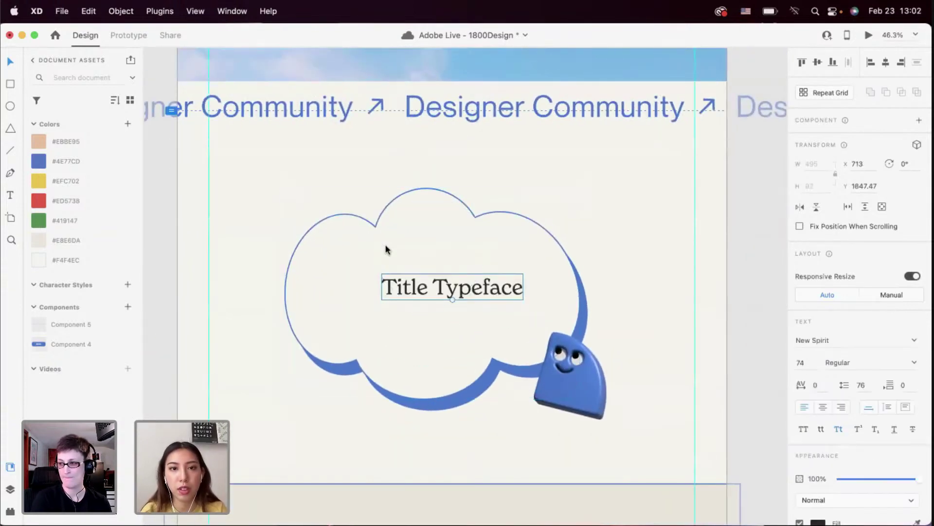
left_click_drag(418, 265, 428, 268)
Colour the heading #4E77CD blue, briefly trying yellow and red before returning to blue
left_click(91, 161)
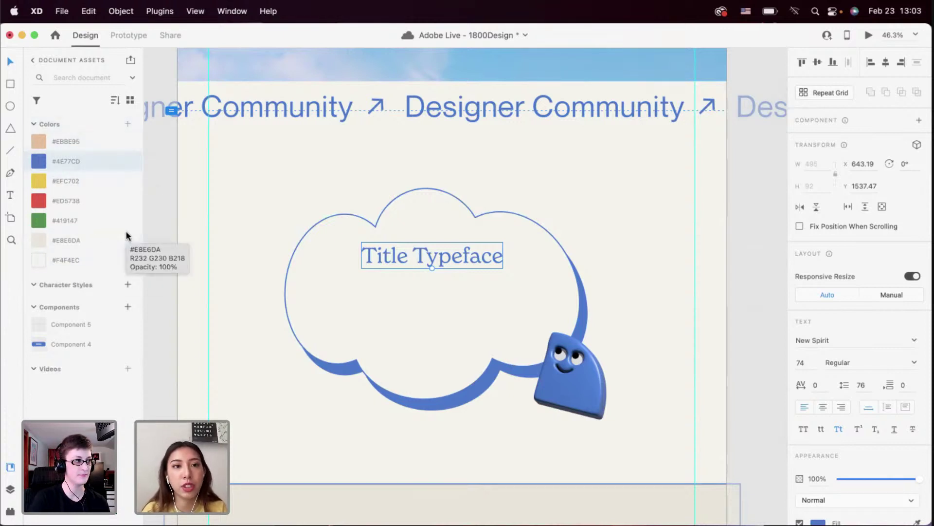
left_click(294, 172)
left_click(393, 251)
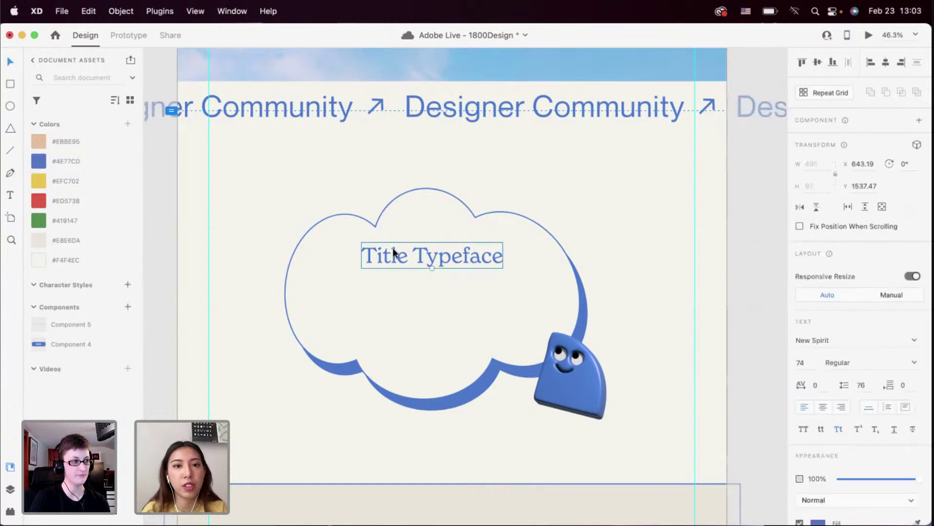
left_click(95, 181)
left_click(92, 199)
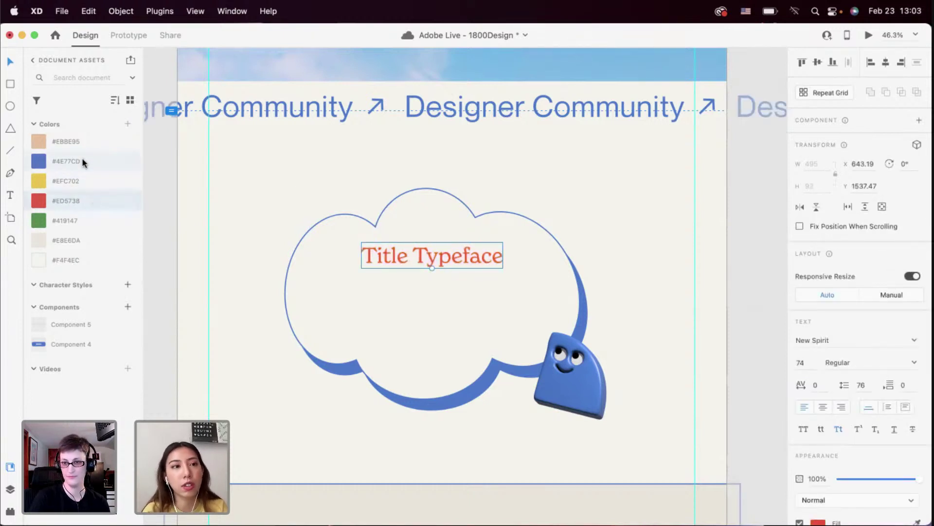
left_click(82, 162)
Select the red triangle character on the pasteboard and make it a component, Component 6
left_click(285, 218)
scroll(285, 218, "left", 1)
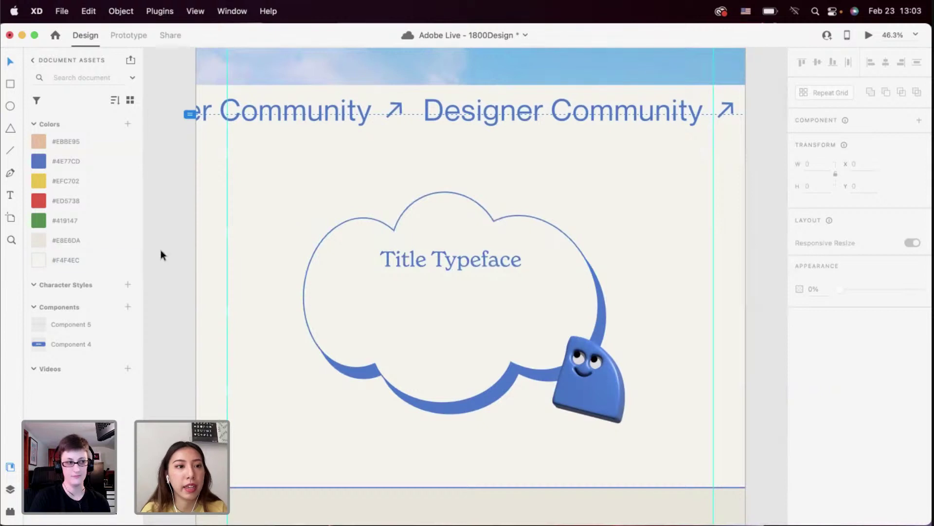
scroll(327, 321, "down", 3)
scroll(328, 321, "up", 5)
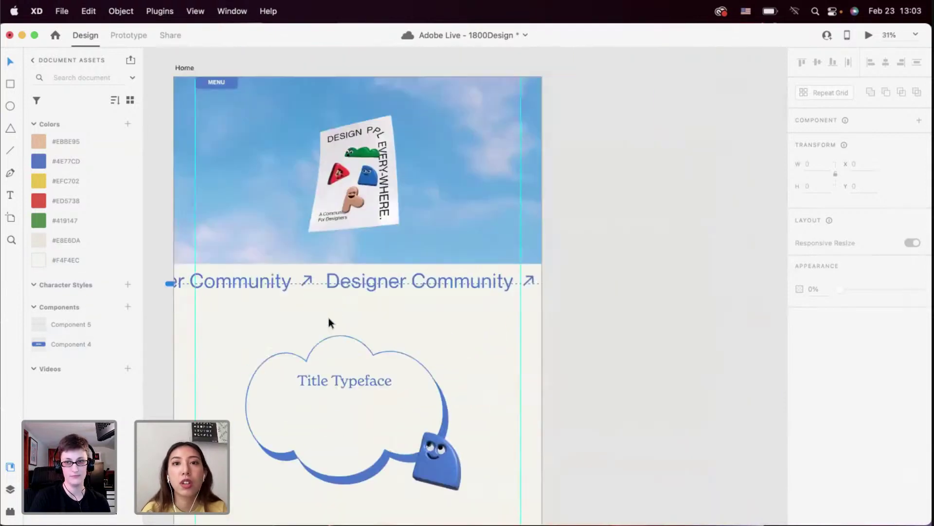
scroll(201, 285, "down", 3)
scroll(201, 285, "left", 3)
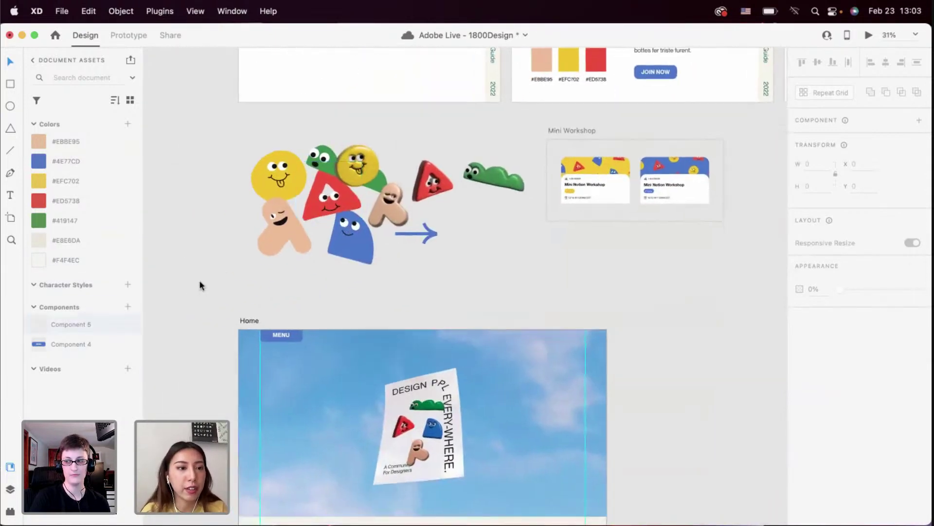
left_click(359, 190)
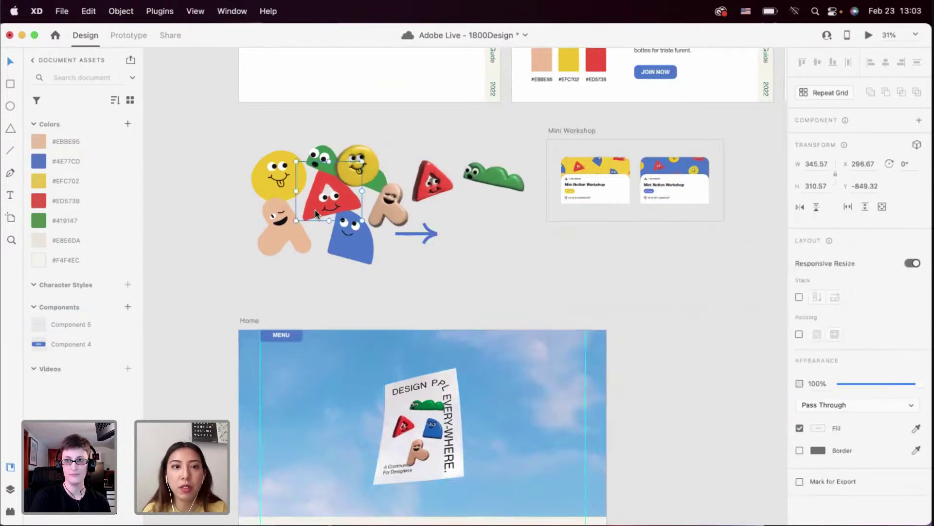
left_click(127, 307)
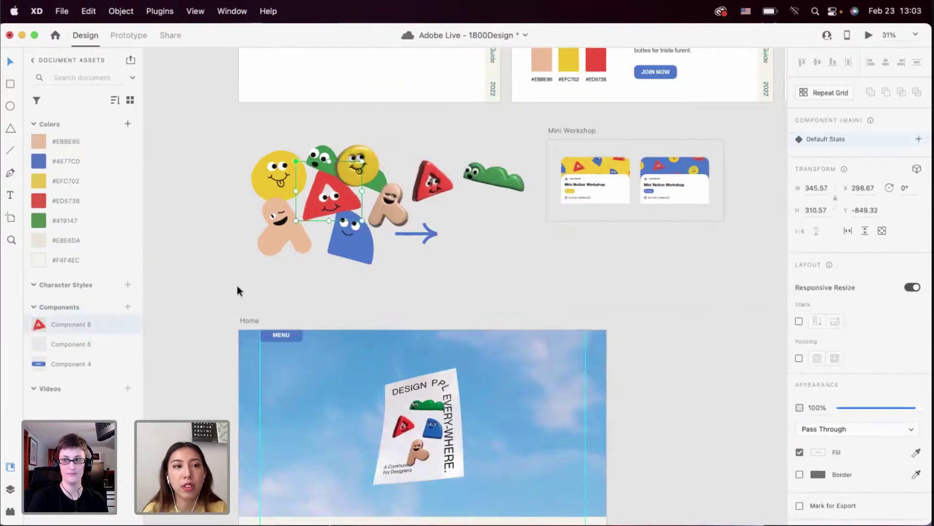
scroll(238, 290, "down", 2)
scroll(239, 290, "right", 1)
scroll(255, 339, "down", 2)
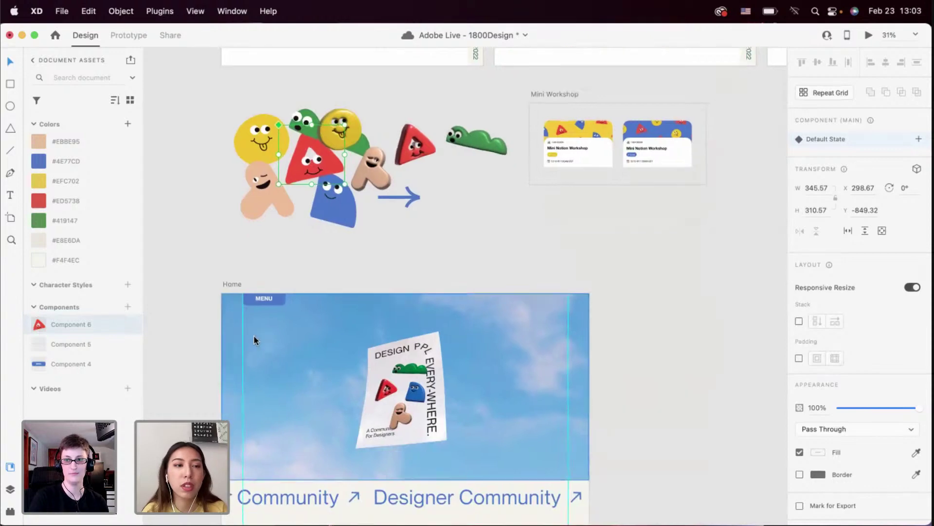
scroll(254, 340, "down", 3)
scroll(334, 296, "right", 2)
scroll(334, 296, "down", 1)
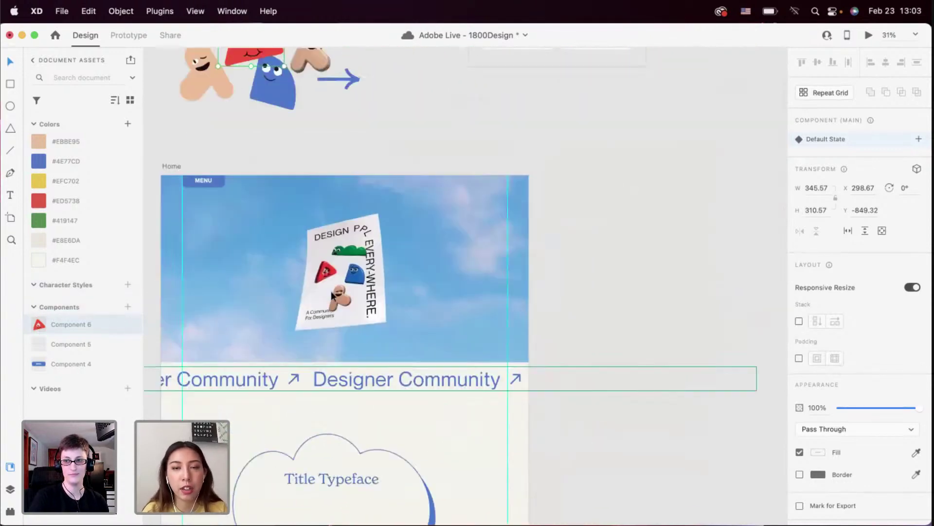
scroll(332, 295, "down", 5)
scroll(354, 307, "up", 5)
Save the Title Typeface formatting as a new character style and name it 'Title'
left_click(331, 226)
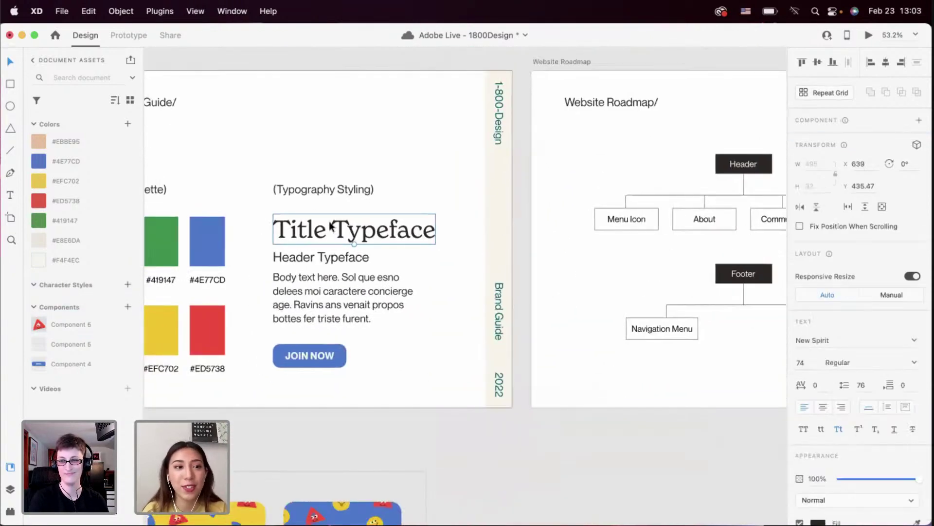
left_click(128, 285)
left_click(297, 256)
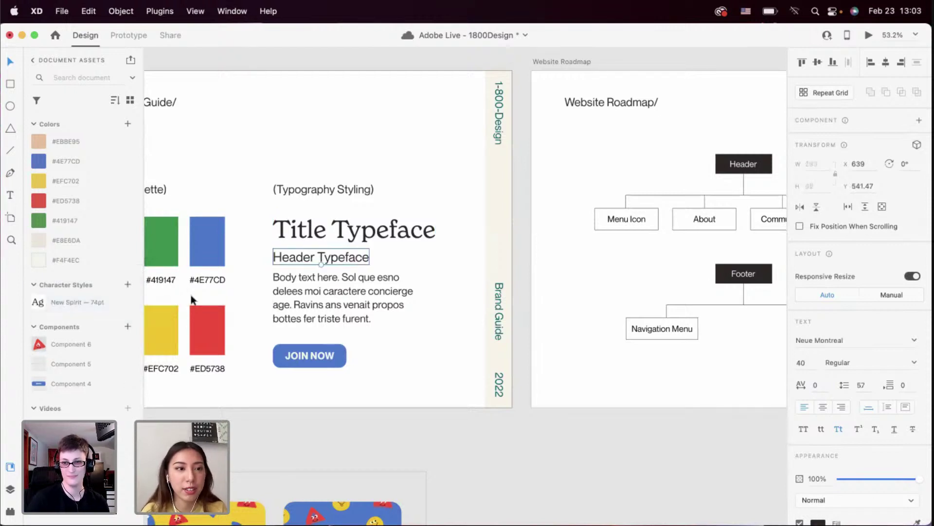
double_click(69, 303)
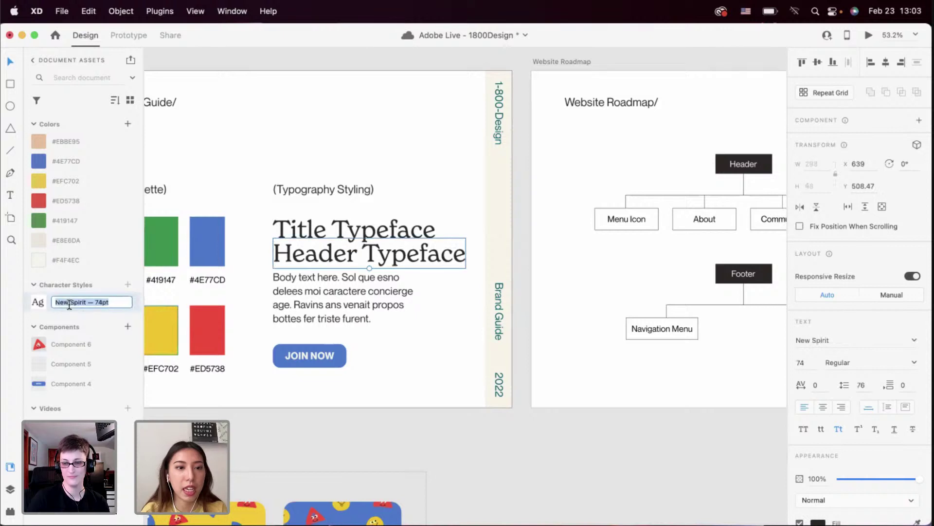
left_click(244, 280)
key("super+z")
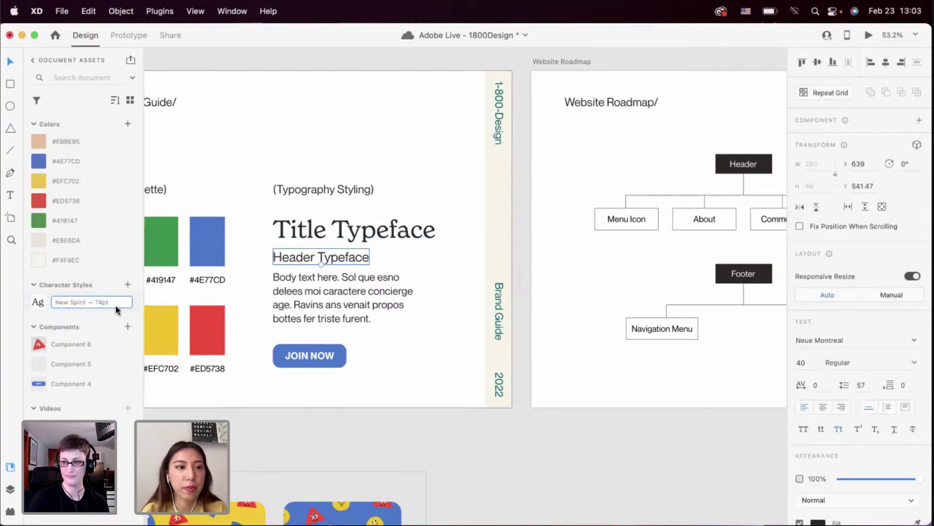
key("super+a")
type("Title")
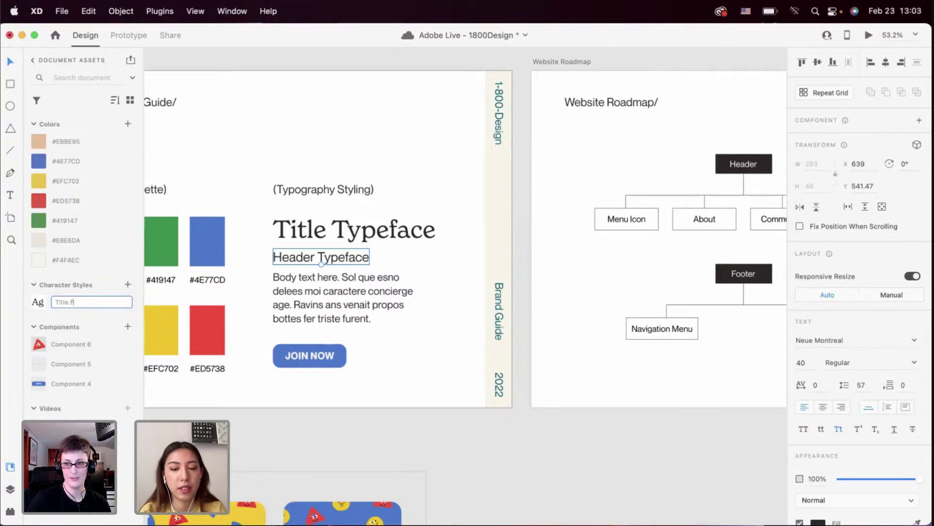
key("Return")
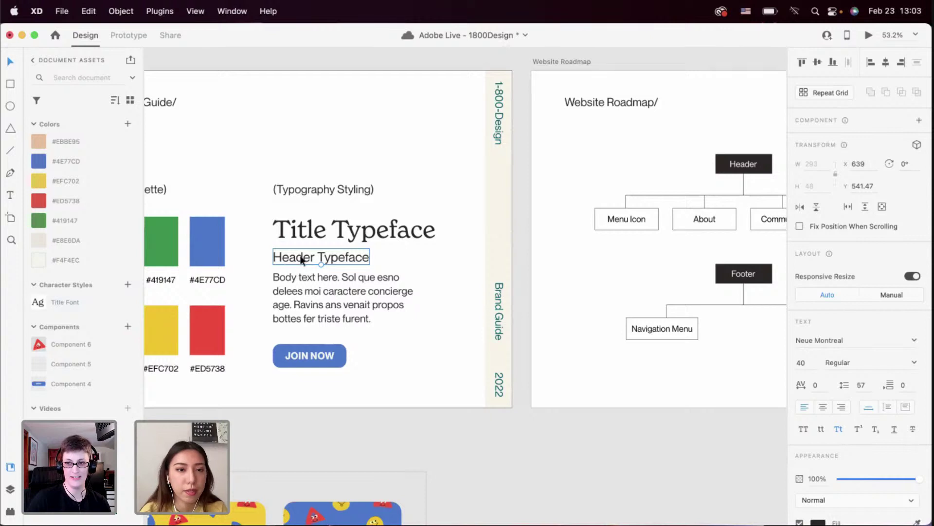
Add the Neue Montreal 40 header style as 'Header Text', finish renaming 'Title Text', and reapply Header Text
left_click(128, 284)
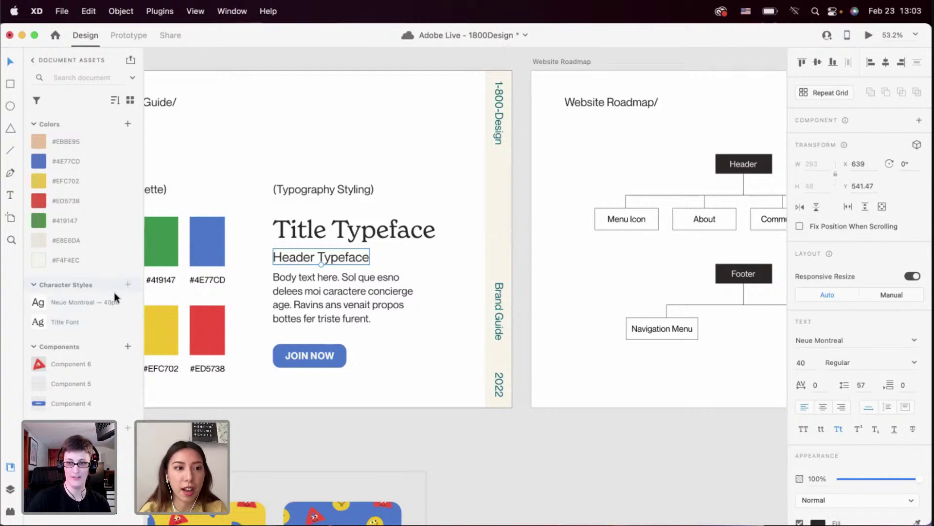
right_click(81, 305)
left_click(83, 310)
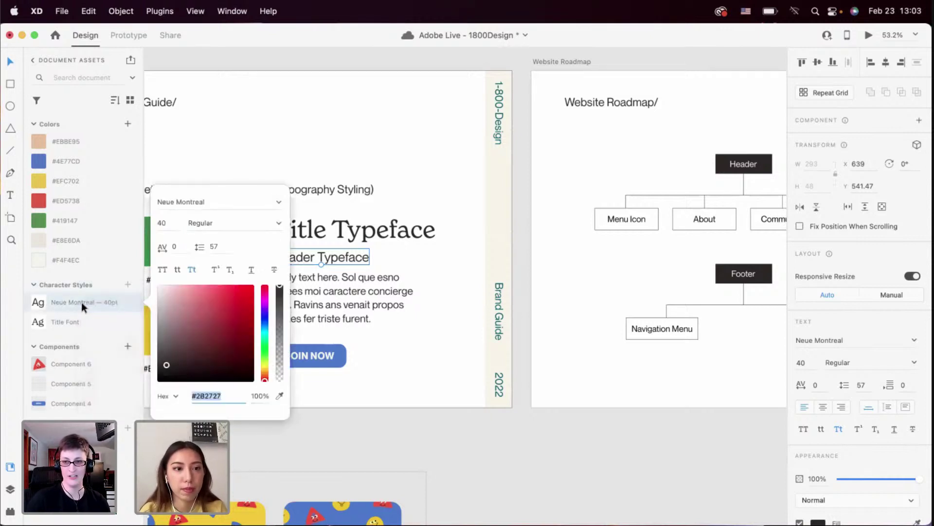
left_click(70, 292)
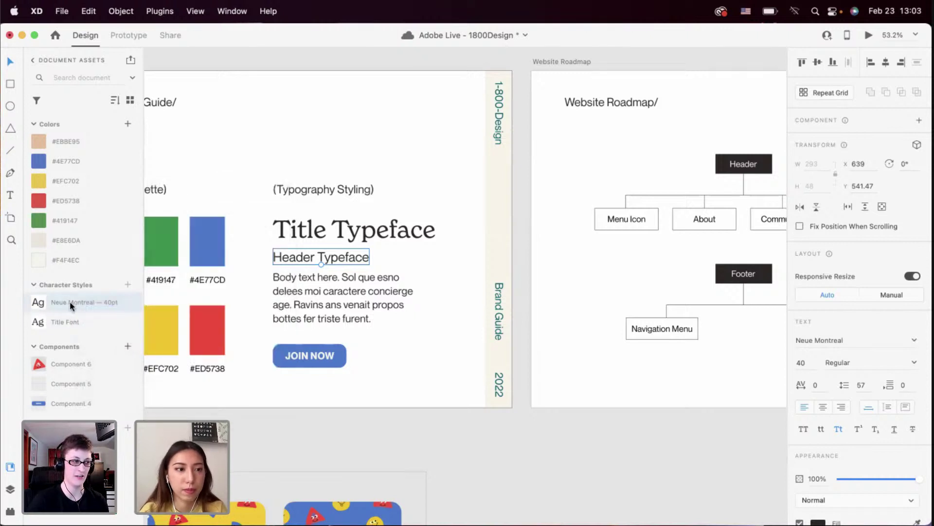
double_click(70, 303)
type("Header Text")
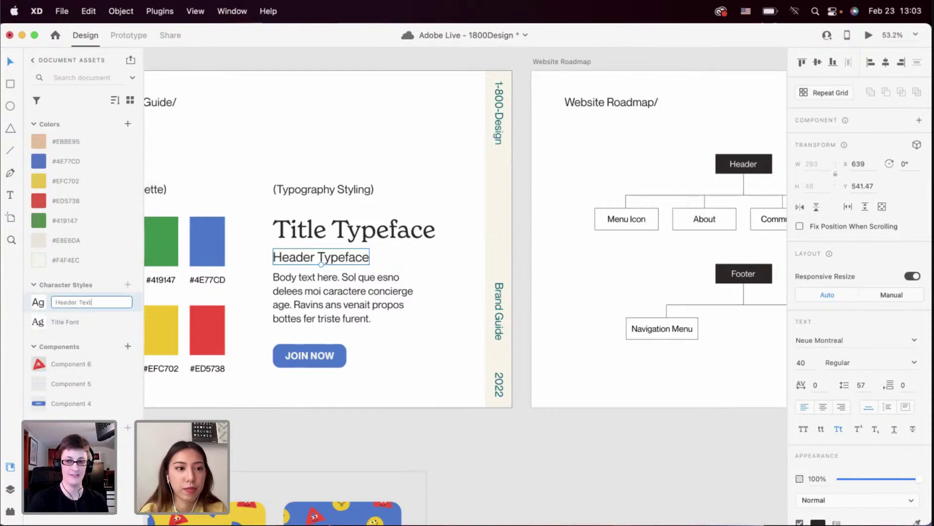
key("Return")
double_click(71, 323)
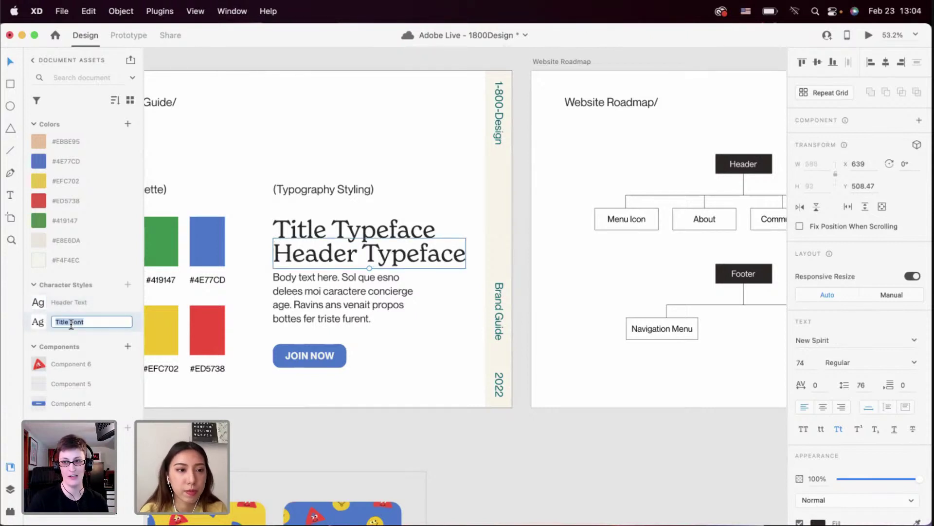
left_click(91, 321)
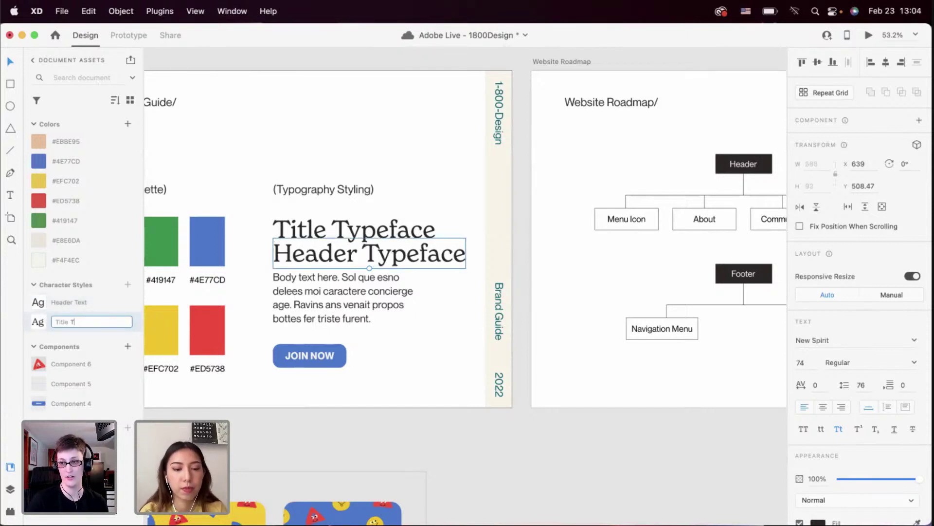
key("Return")
left_click(76, 300)
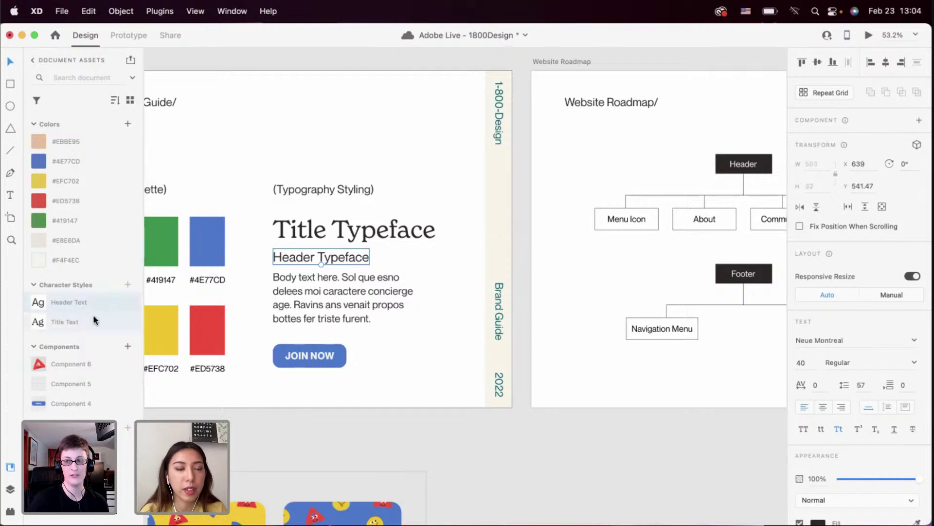
left_click(306, 300)
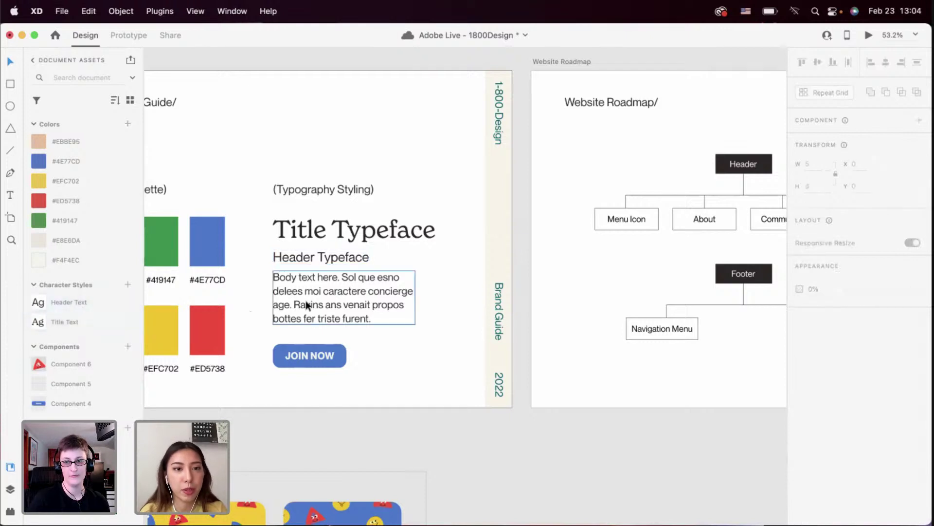
Save the 32pt body text formatting as a character style named 'Body Text'
left_click(127, 284)
double_click(79, 306)
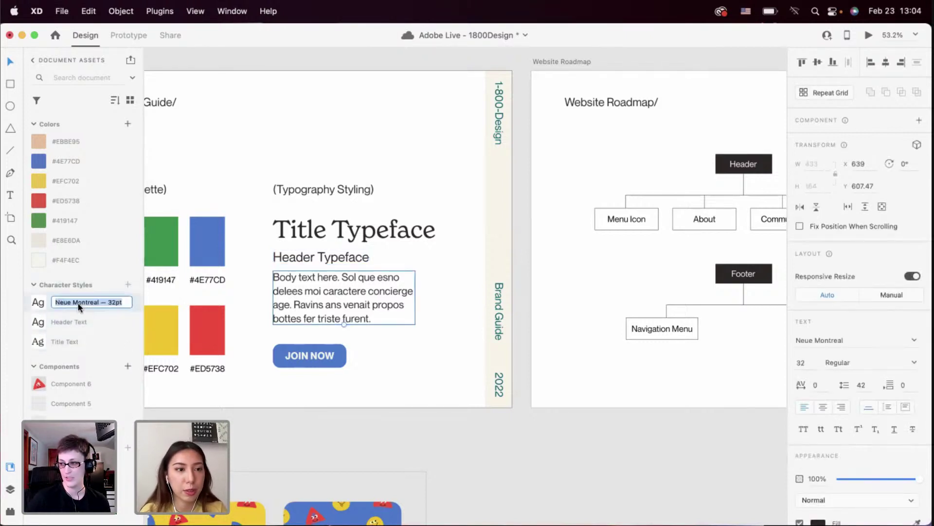
type("Body Text")
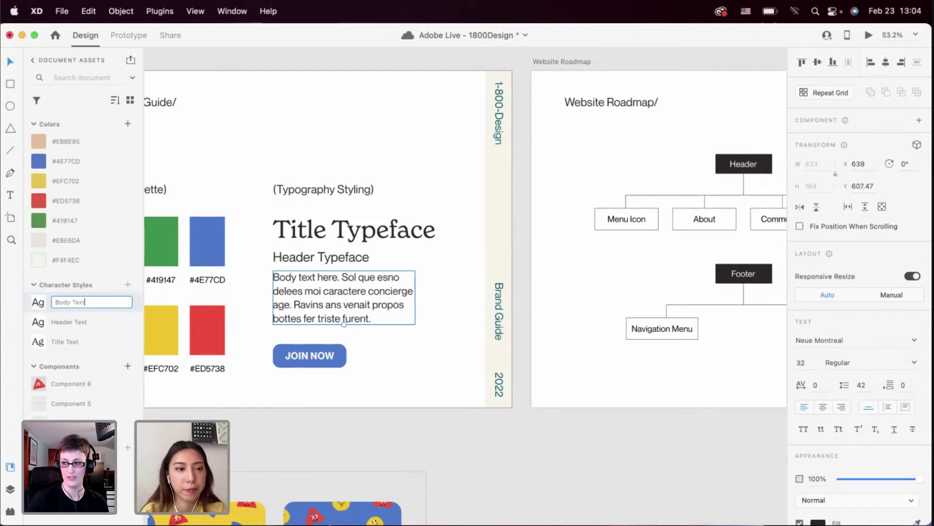
key("Return")
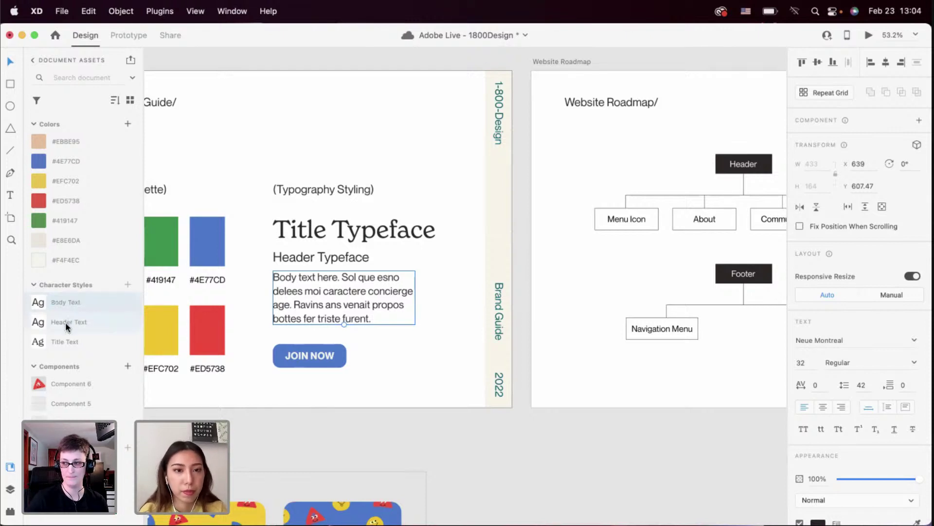
Set the Header Typeface heading and the Header Text style to Neue Montreal Bold
right_click(65, 322)
left_click(247, 282)
left_click(296, 263)
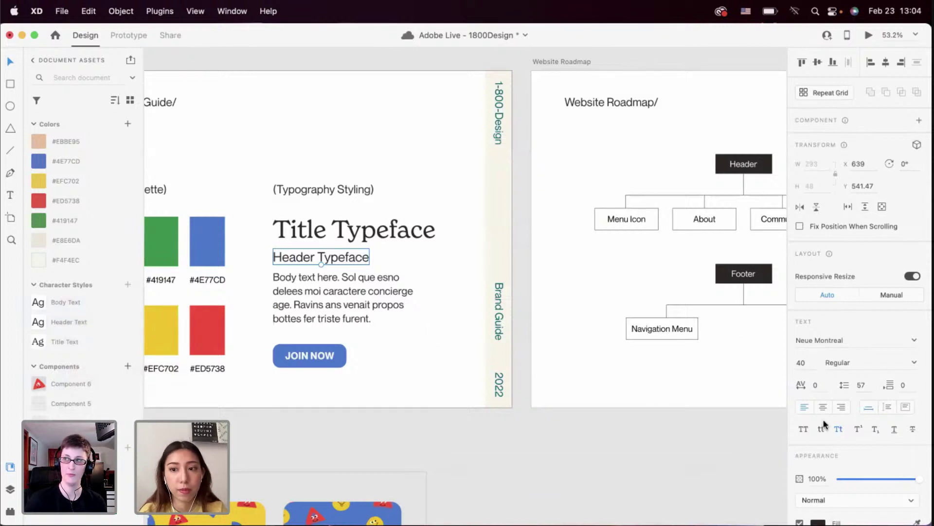
left_click(903, 360)
type("Bold")
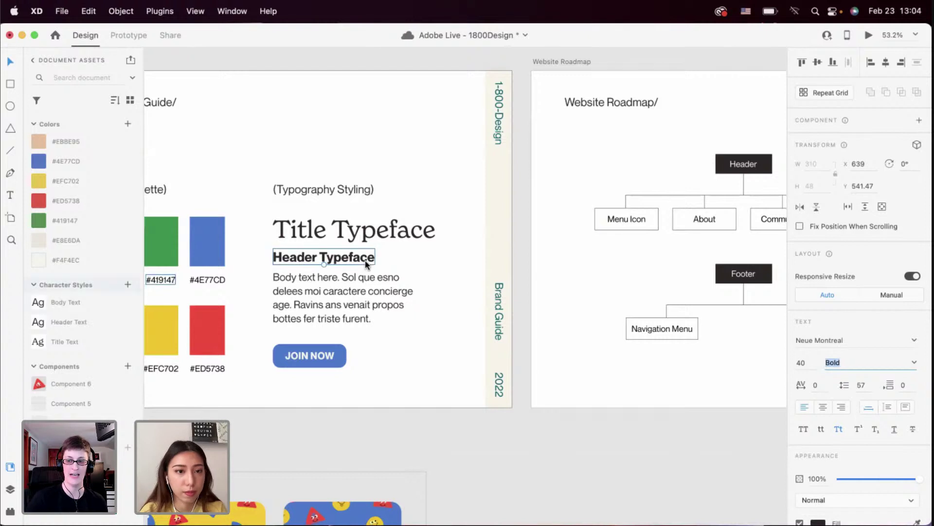
mouse_move(72, 319)
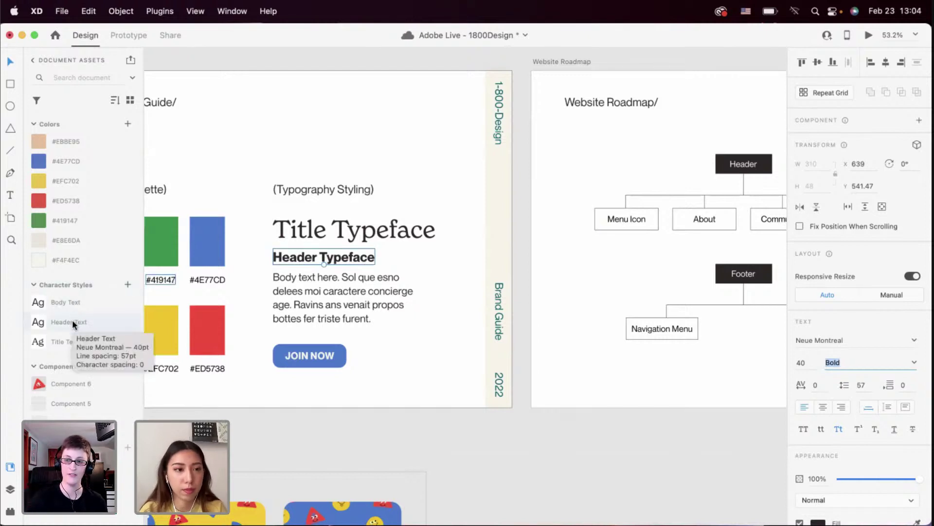
right_click(67, 326)
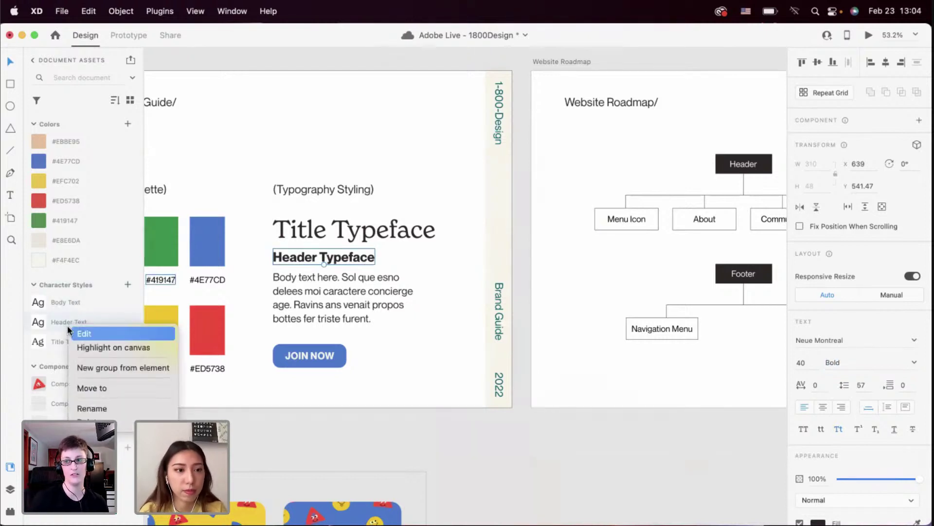
left_click(74, 332)
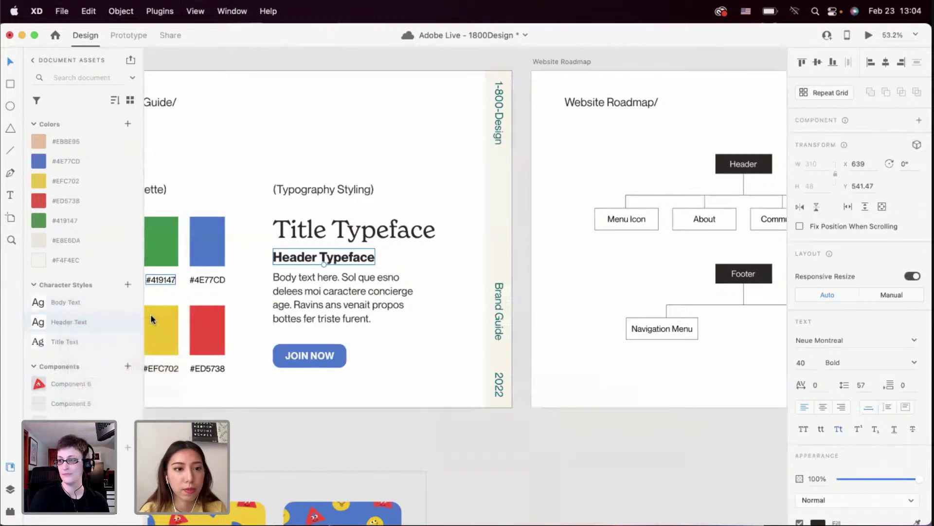
left_click(221, 243)
type("Bold")
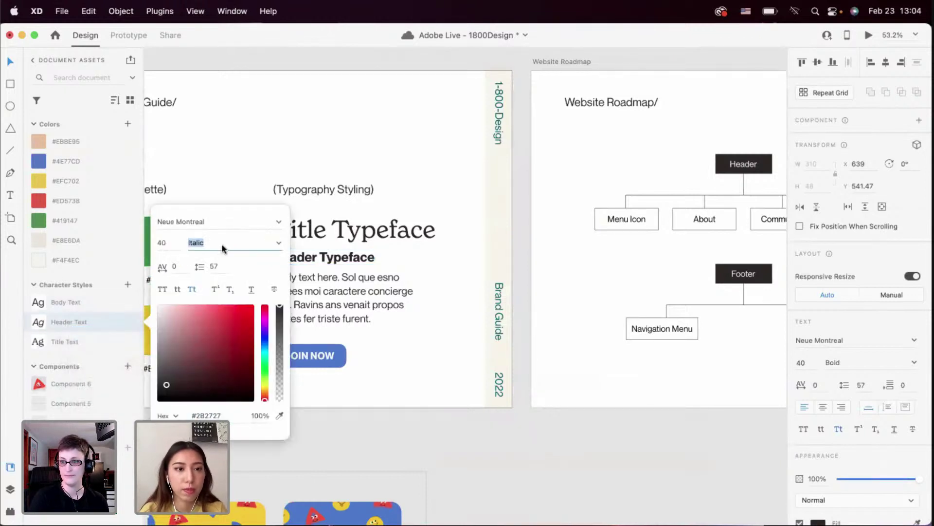
left_click(393, 297)
Navigate from the style guide to the Home artboard's cloud and its blue Title Typeface headline
left_click(436, 296)
scroll(436, 296, "up", 3)
scroll(325, 280, "left", 2)
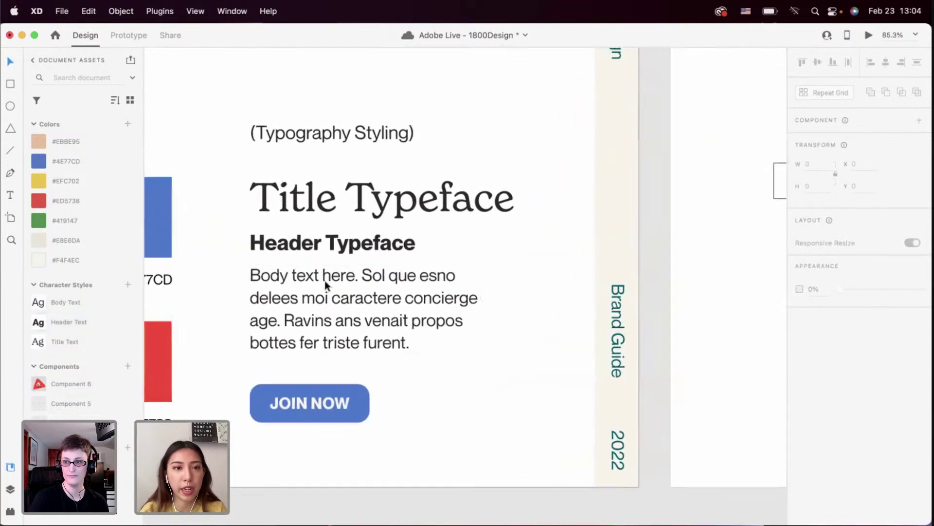
scroll(325, 280, "up", 3)
left_click(320, 182)
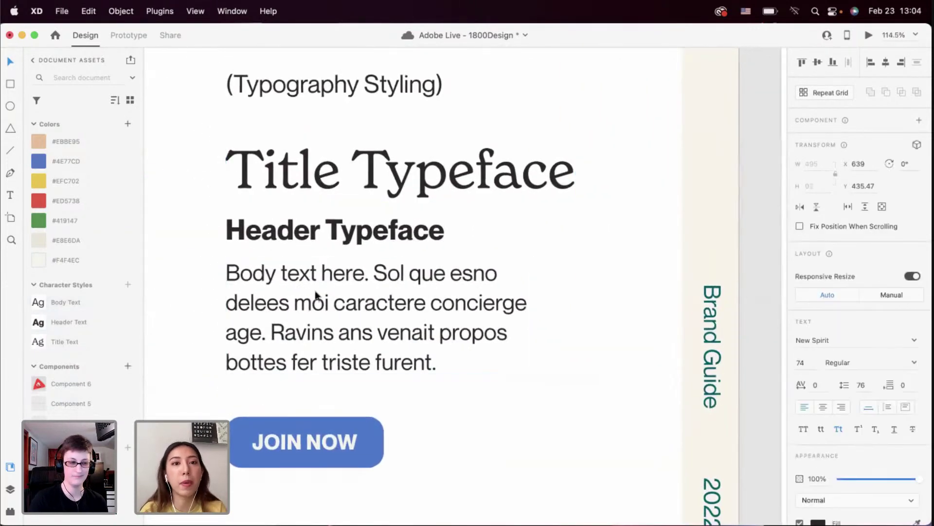
scroll(389, 358, "down", 3)
left_click(389, 358)
scroll(389, 357, "down", 3)
scroll(389, 361, "down", 10)
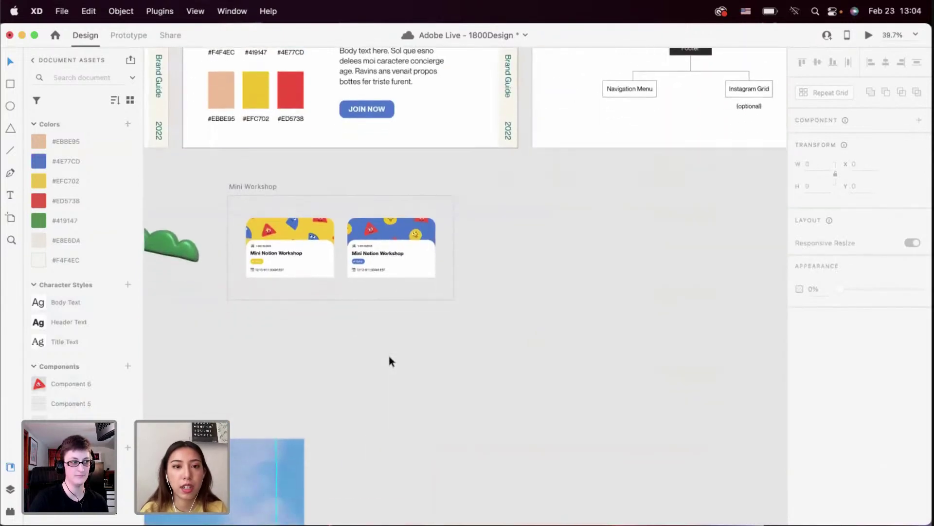
scroll(389, 361, "down", 3)
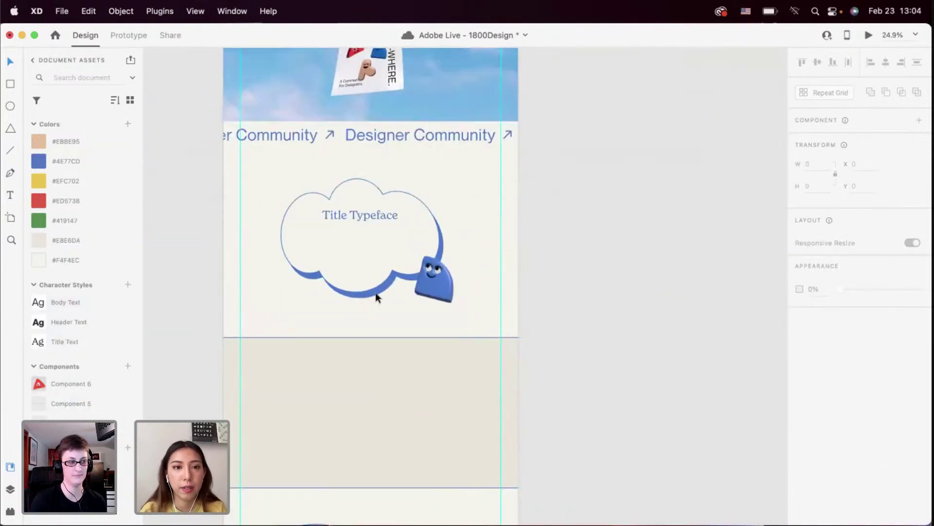
scroll(375, 294, "up", 5)
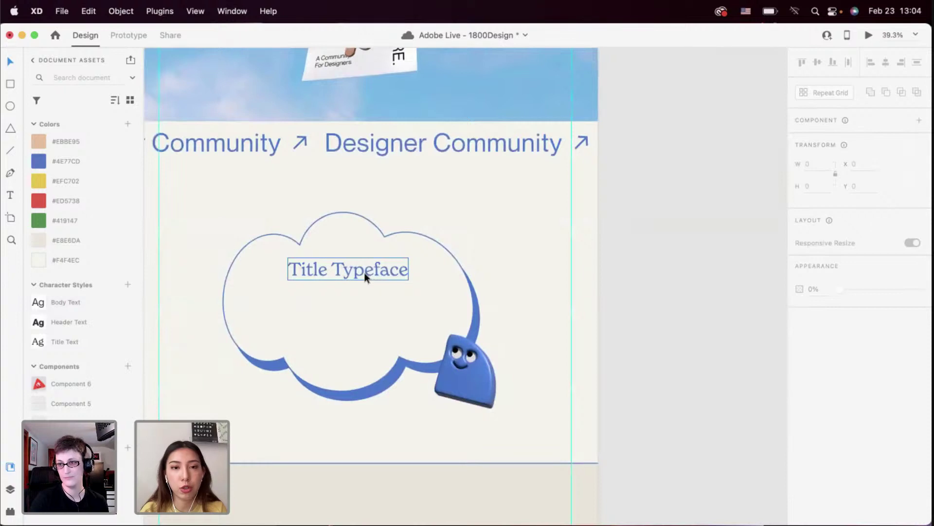
double_click(365, 276)
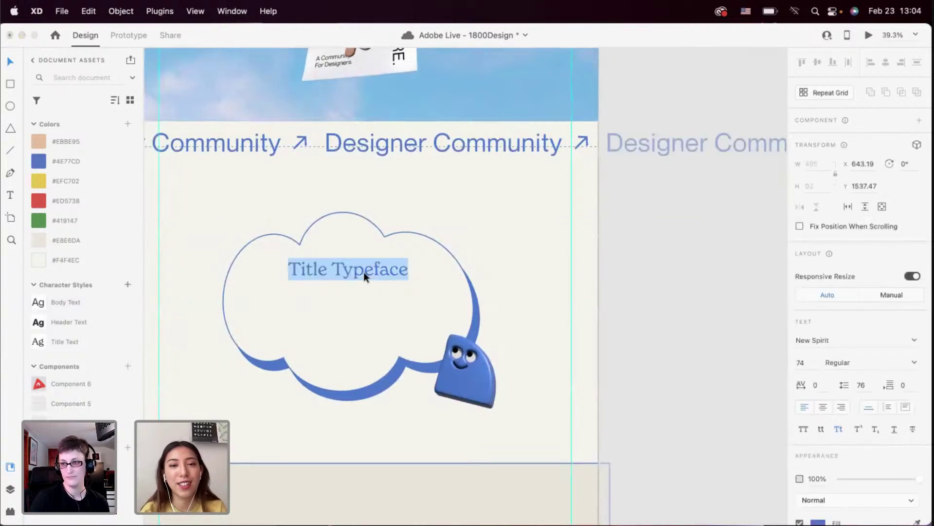
key("Escape")
scroll(423, 200, "up", 10)
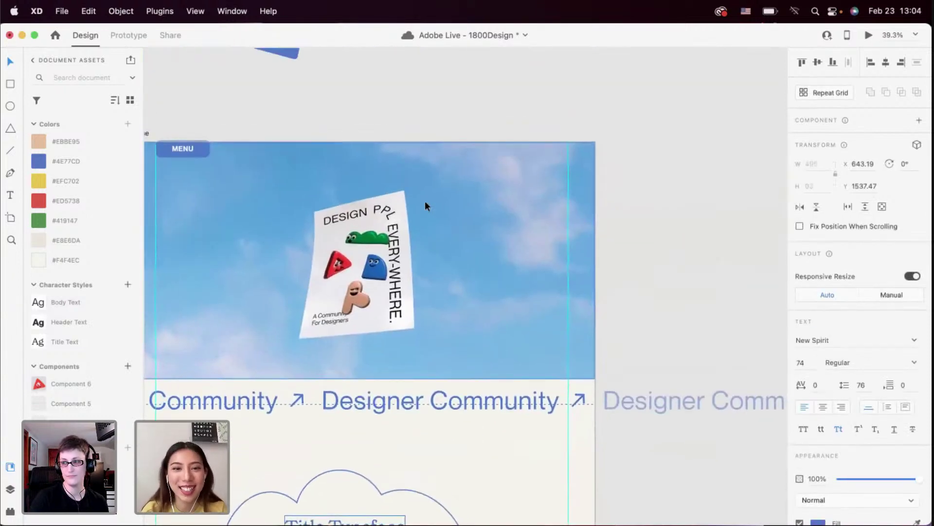
scroll(426, 202, "down", 3)
scroll(388, 271, "down", 1)
scroll(374, 290, "up", 5)
scroll(374, 290, "up", 3)
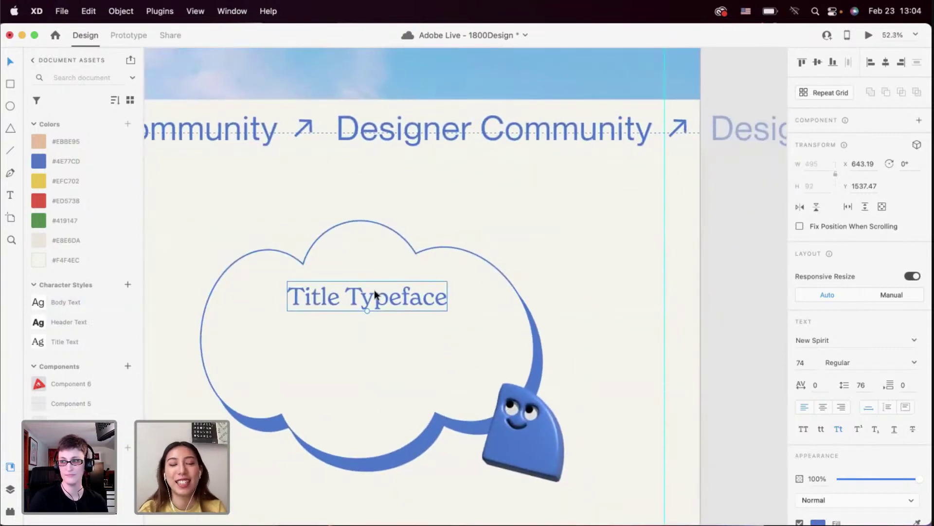
Replace the cloud heading text with 'Did You Just Dial 1-800-Design?'
double_click(372, 292)
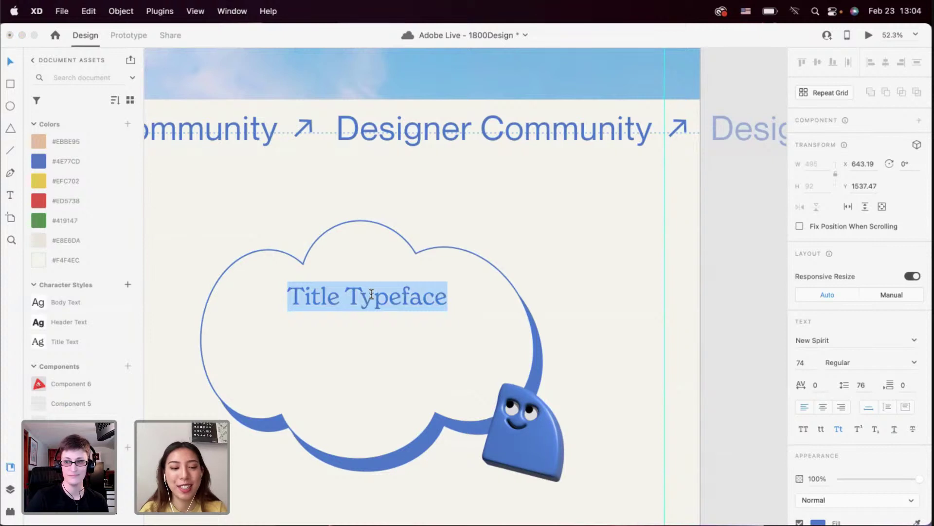
type("Did ")
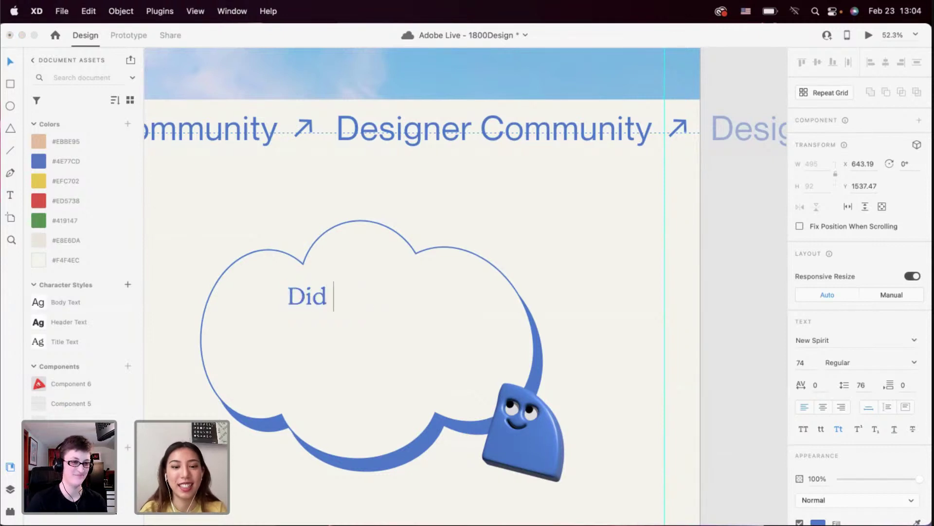
type("You Just Dial")
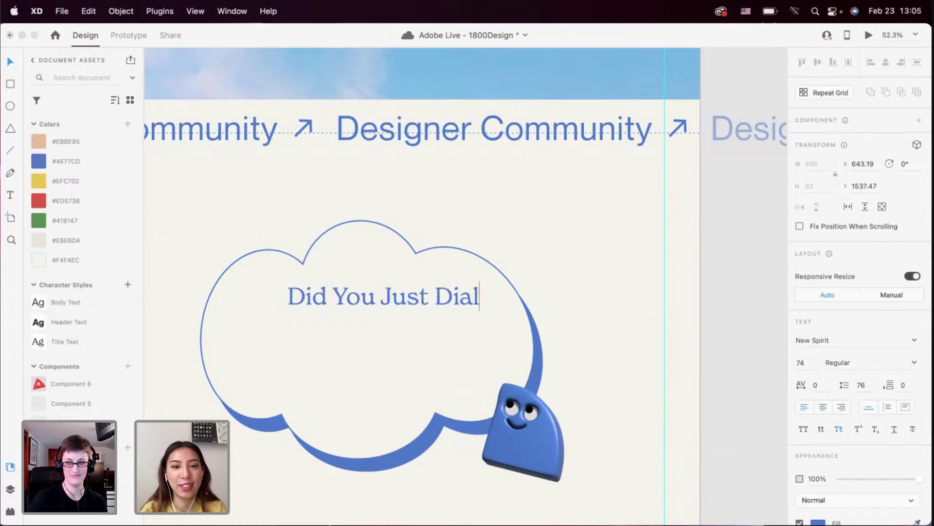
type(" 1")
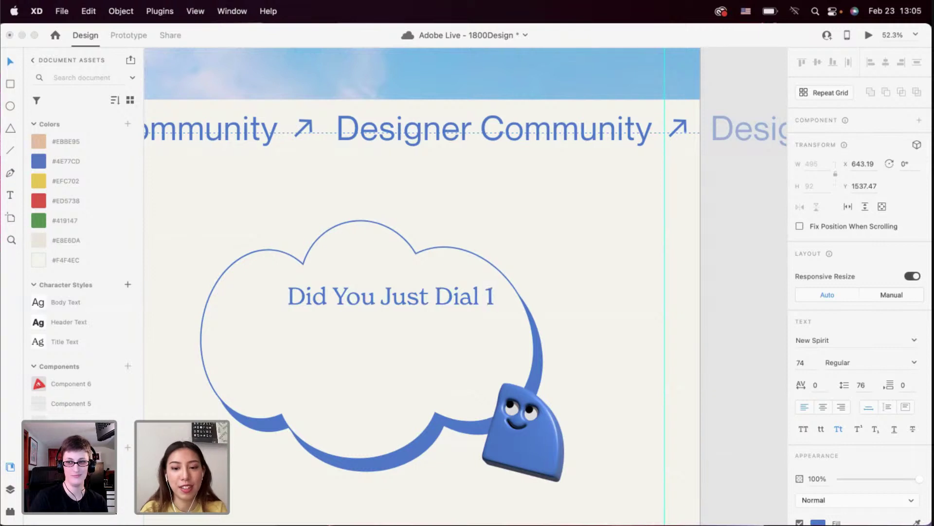
type("-800-Design")
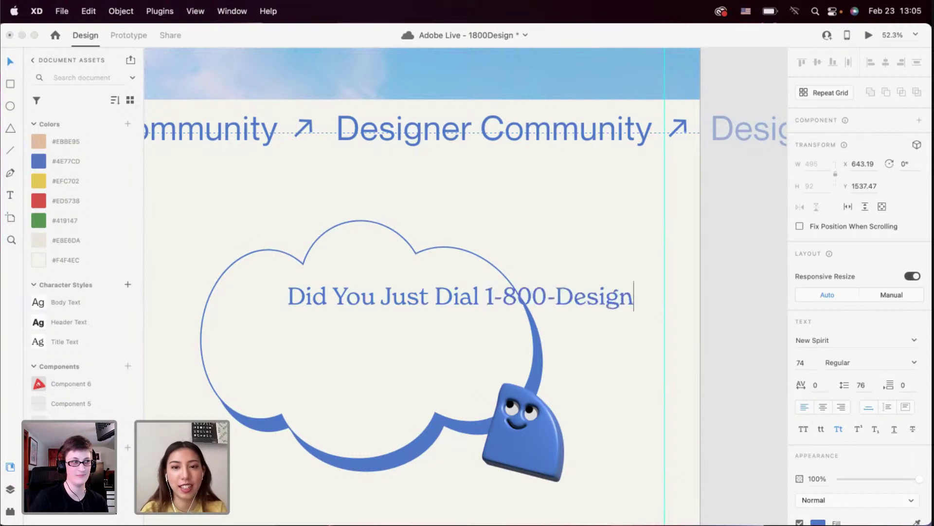
type("?")
key("Escape")
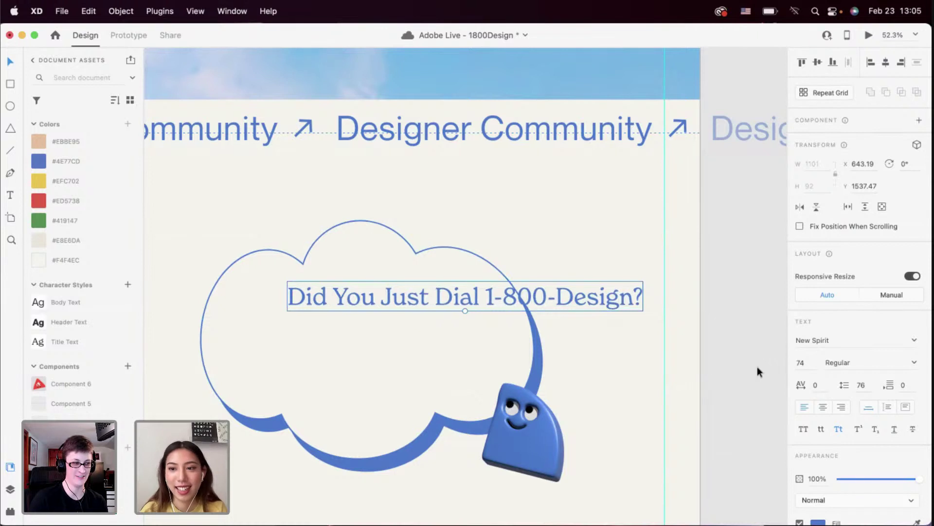
Give the heading a fixed 603 px width so it wraps onto two centred lines
left_click(889, 407)
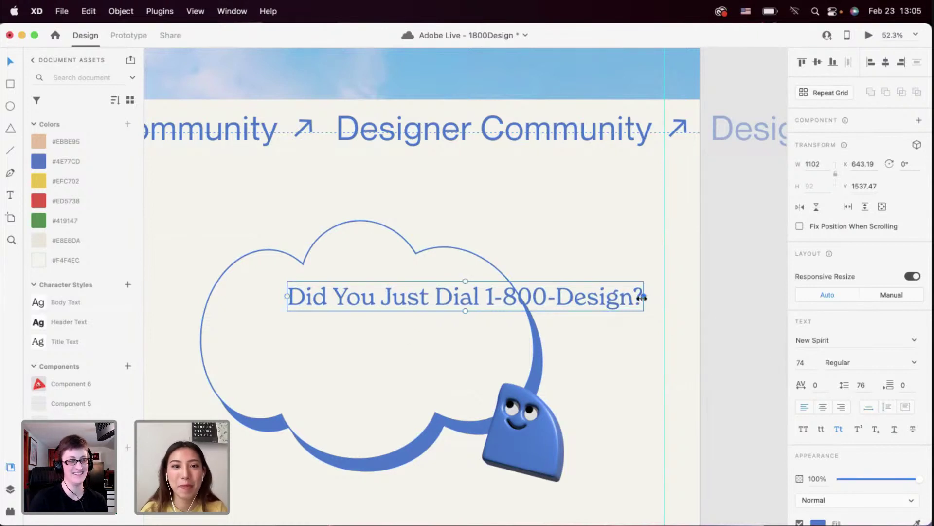
left_click_drag(642, 298, 438, 300)
left_click(826, 405)
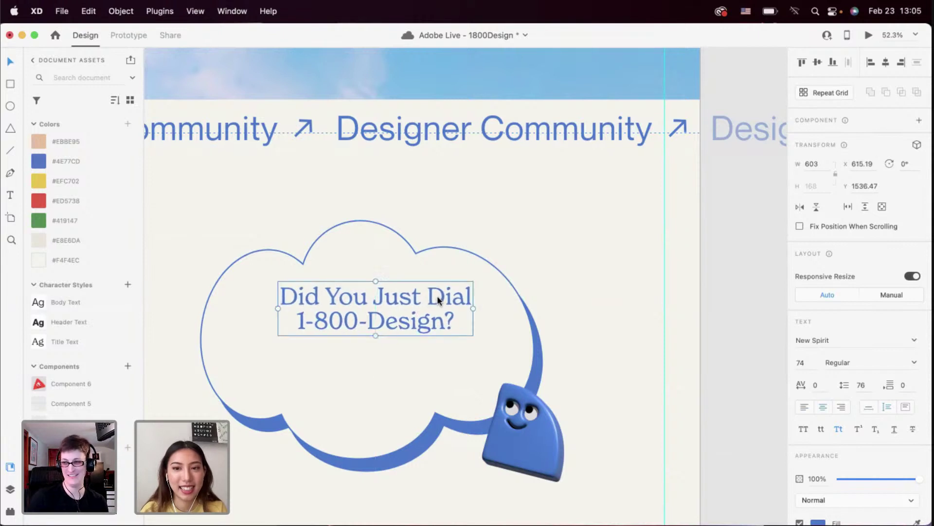
scroll(437, 298, "down", 5)
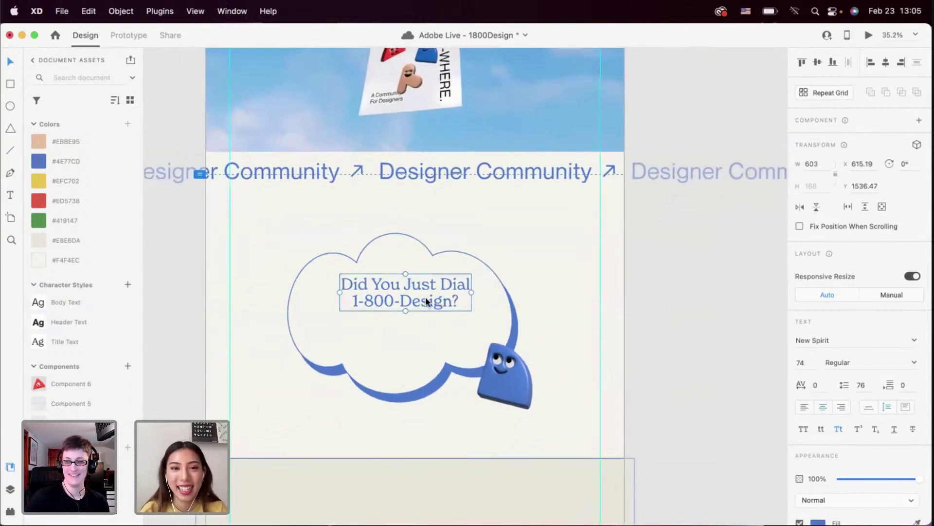
left_click(416, 333)
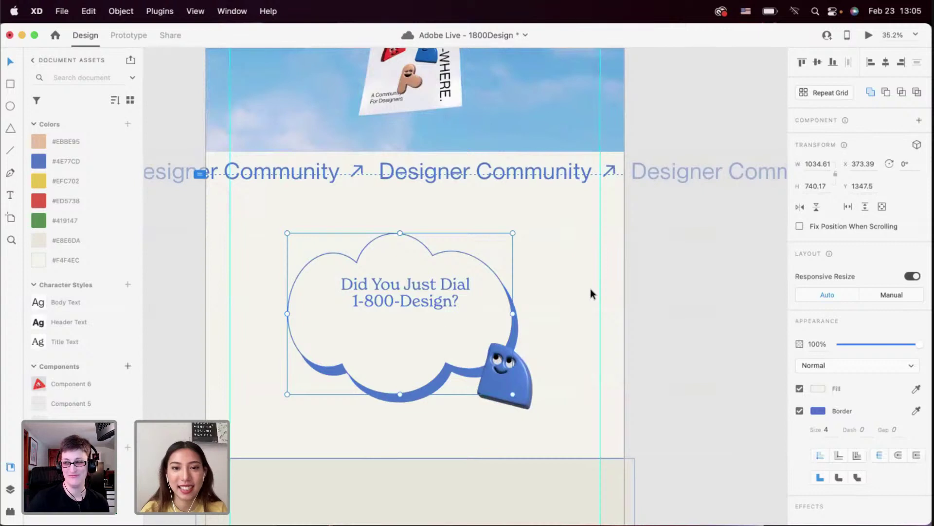
left_click(549, 262)
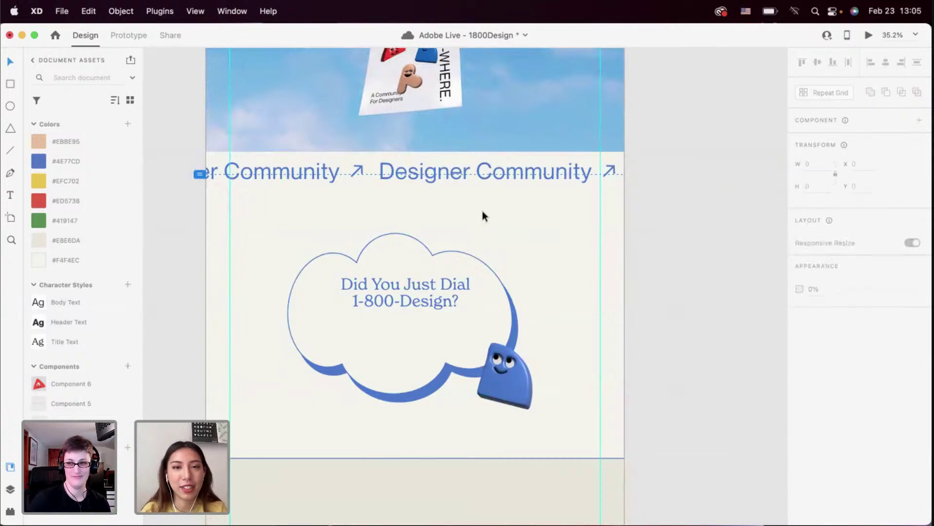
left_click(349, 335)
Discard the accidental empty text box and scroll up to the Page Breakdowns brief
key("Escape")
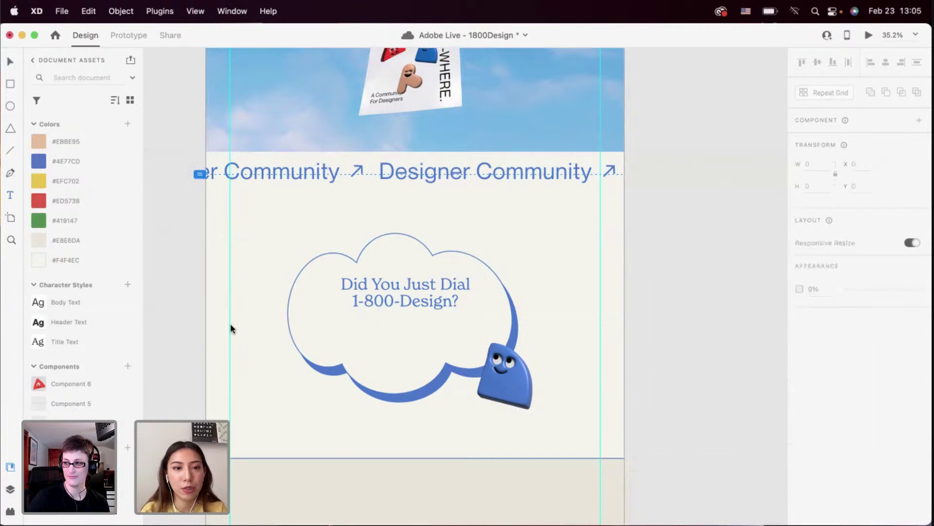
scroll(230, 324, "up", 15)
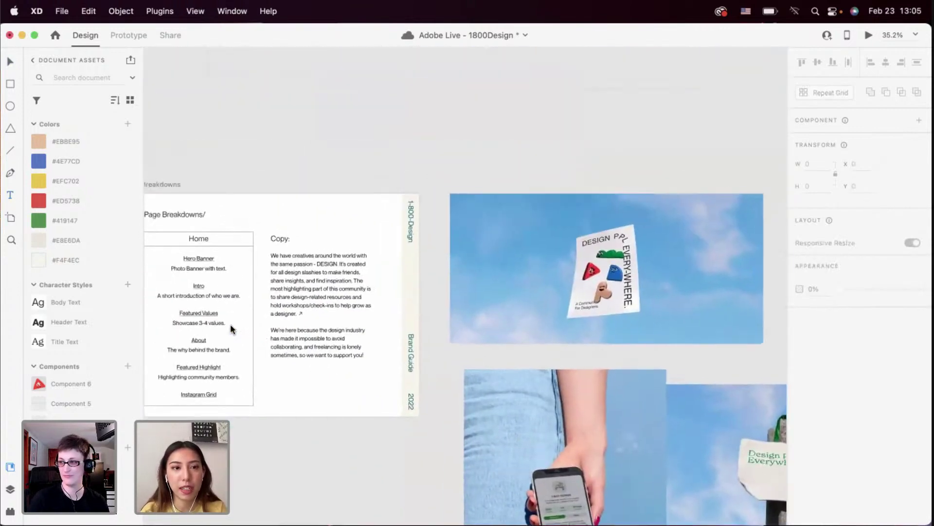
scroll(229, 324, "up", 5)
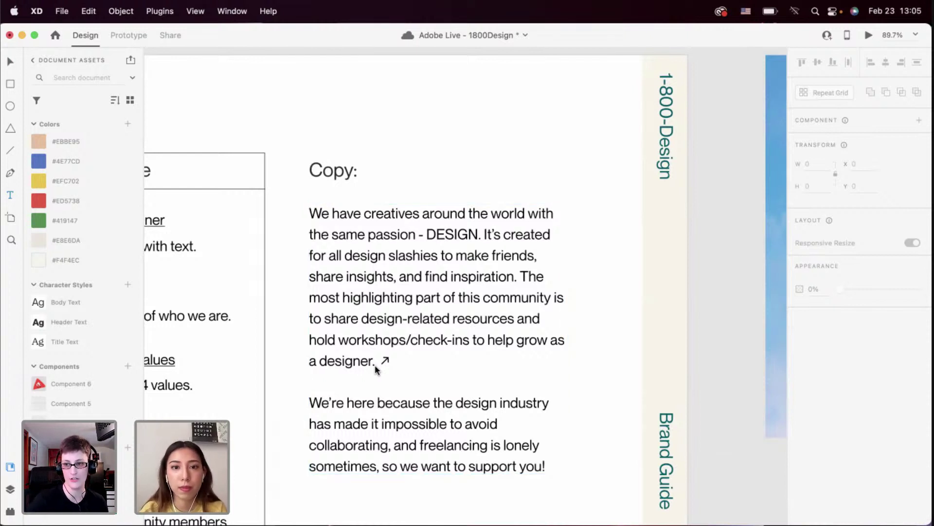
left_click_drag(375, 368, 352, 276)
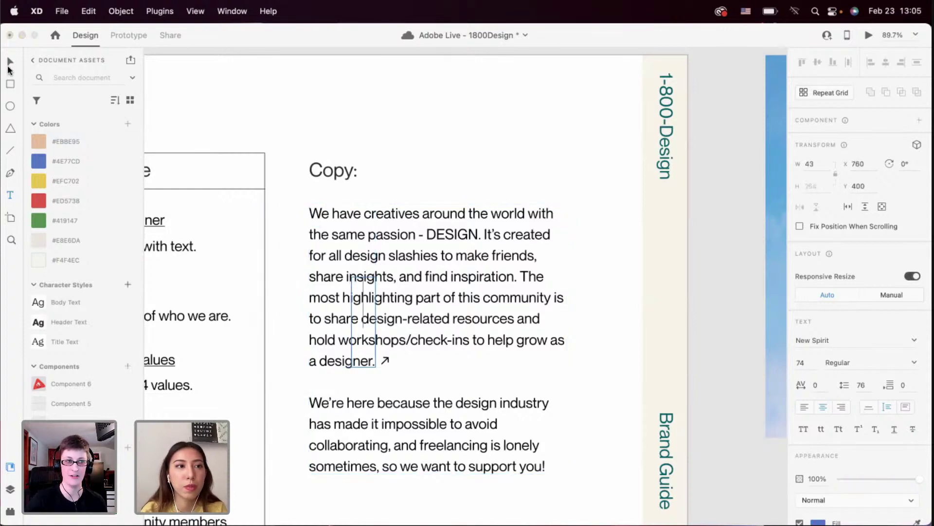
key("Escape")
Copy the first paragraph of the brief's community copy, then scroll back to the Home artboard
double_click(366, 326)
left_click(375, 363)
left_click_drag(375, 363, 294, 197)
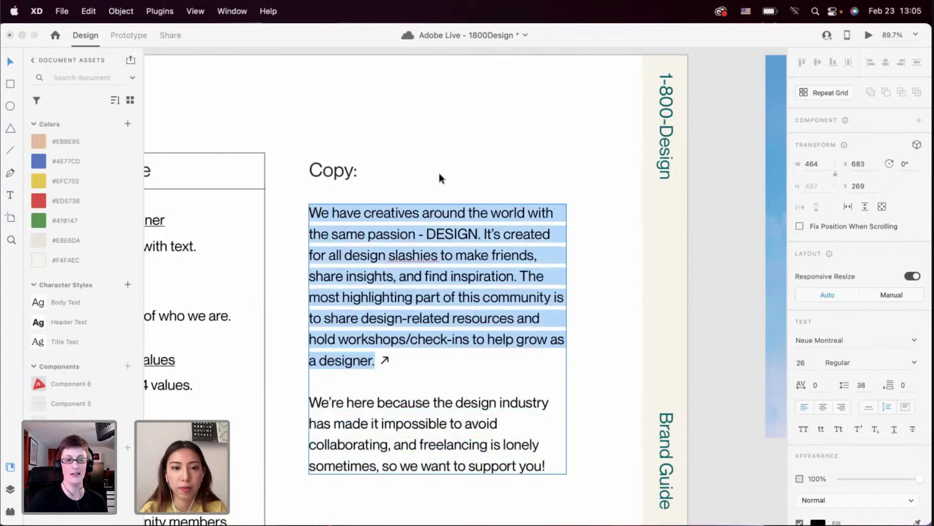
key("Escape")
scroll(432, 172, "down", 3)
scroll(432, 171, "down", 5)
scroll(433, 173, "down", 3)
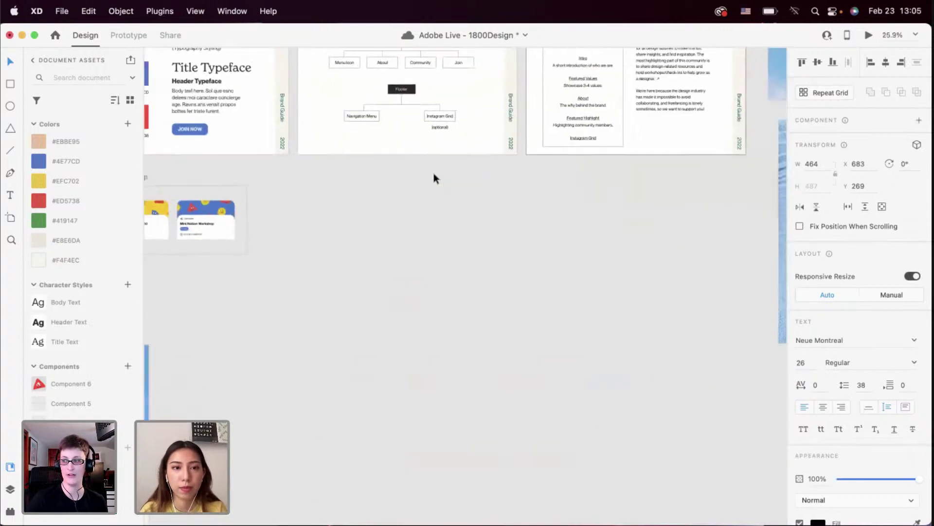
scroll(431, 173, "left", 8)
Duplicate the cloud heading below itself, paste in the paragraph, and style it Body Text in #4E77CD
scroll(409, 219, "down", 10)
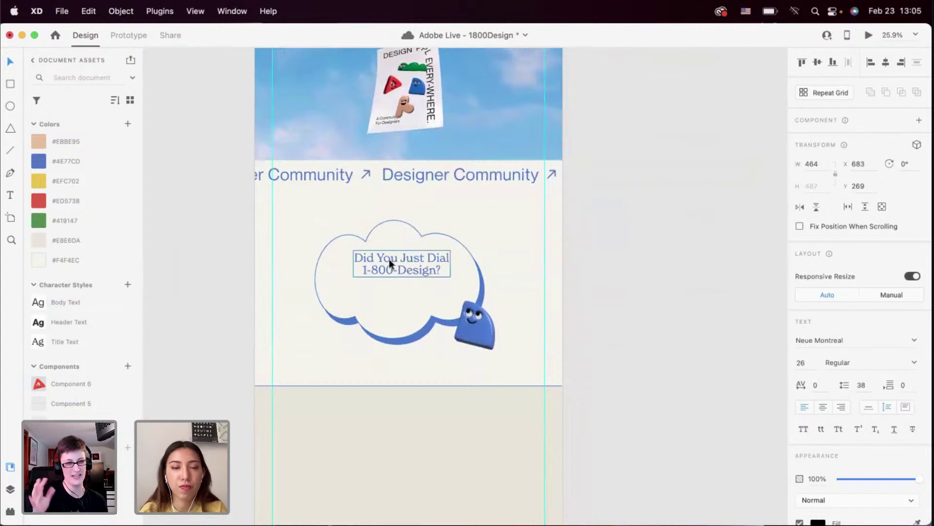
scroll(388, 261, "up", 3)
left_click_drag(387, 261, 390, 292)
key("super+v")
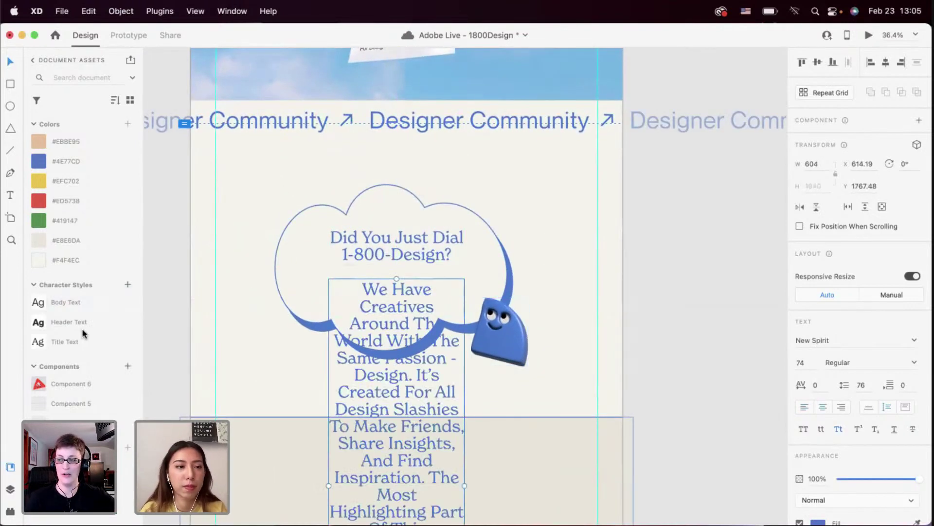
left_click(81, 342)
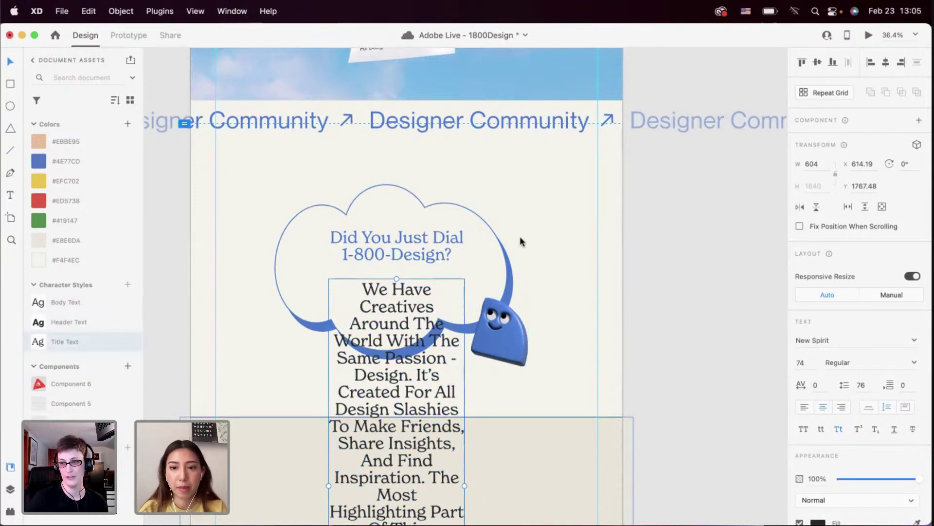
left_click(73, 161)
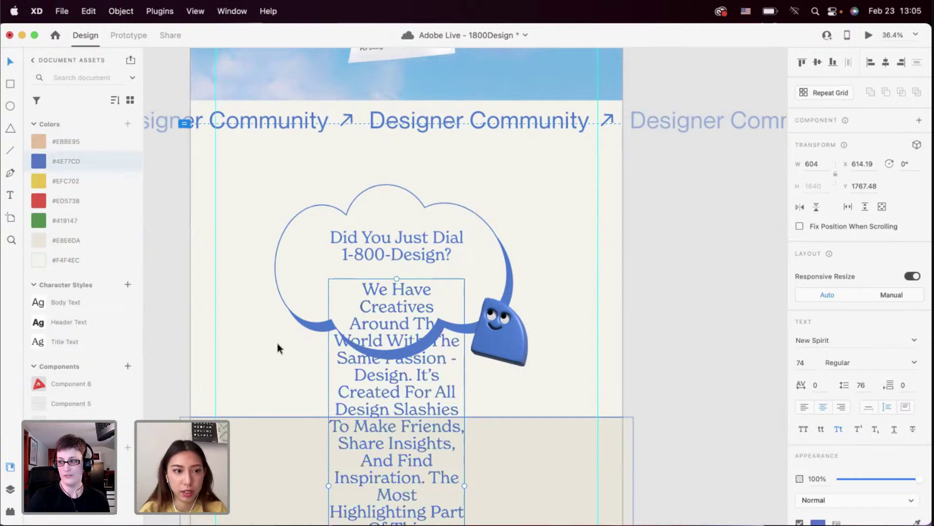
left_click(92, 302)
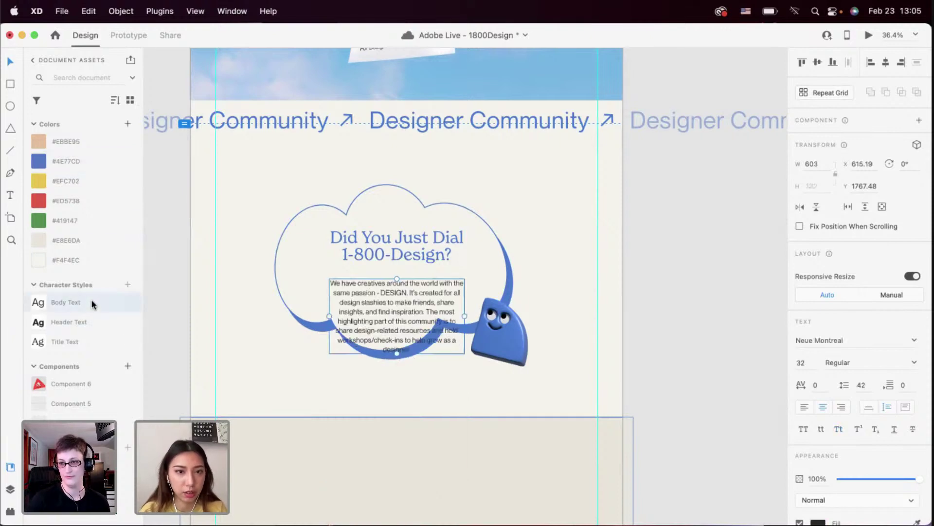
left_click(82, 163)
Widen the paragraph box and move the heading and paragraph higher in the cloud
scroll(392, 297, "up", 5)
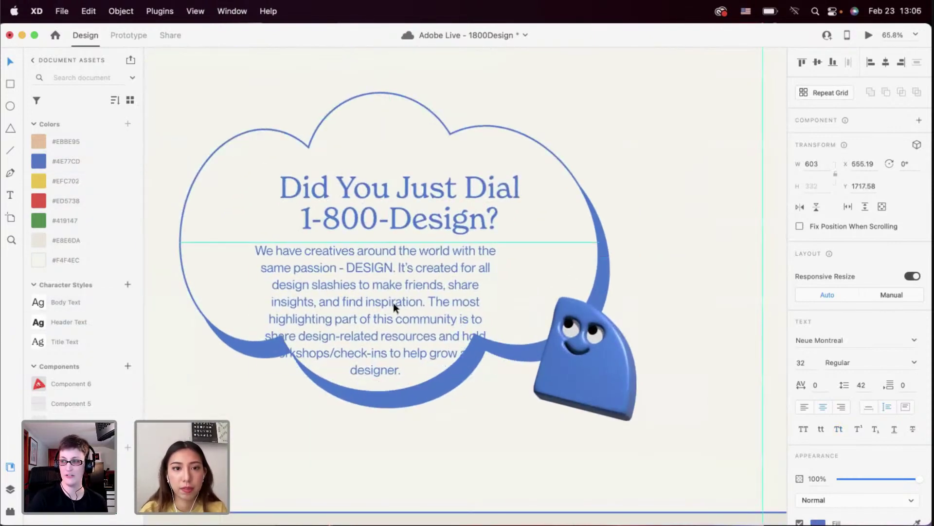
left_click_drag(496, 309, 538, 306)
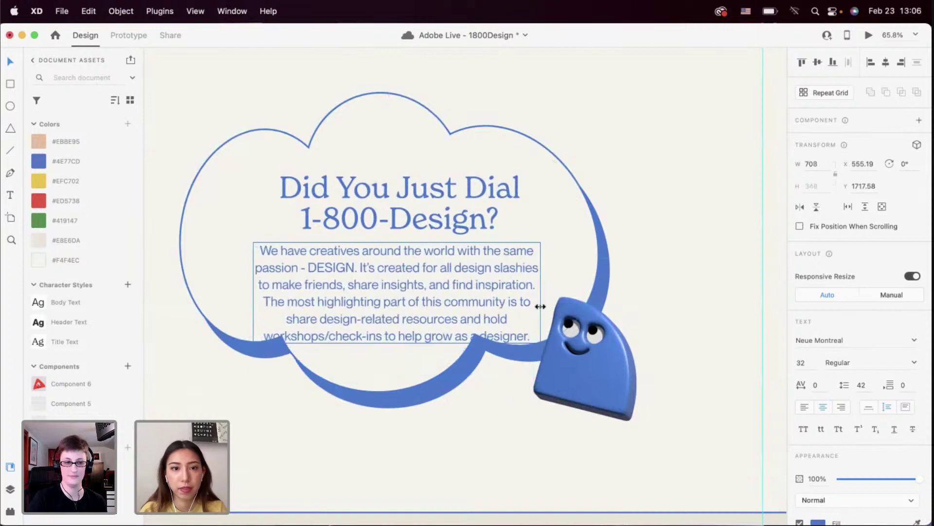
scroll(538, 307, "down", 5)
left_click(500, 256, "shift")
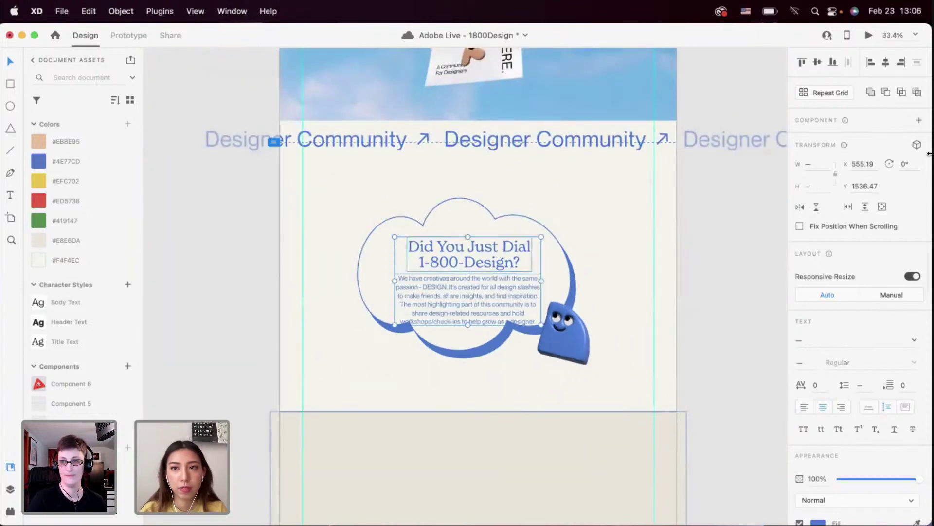
scroll(526, 282, "up", 3)
left_click_drag(457, 322, 457, 314)
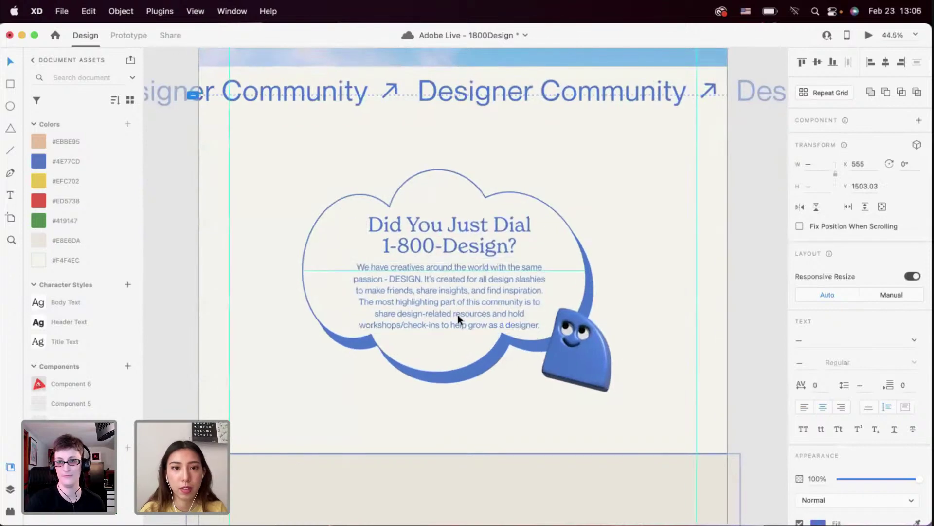
Deselect everything and open the desktop preview of the page
left_click(441, 358)
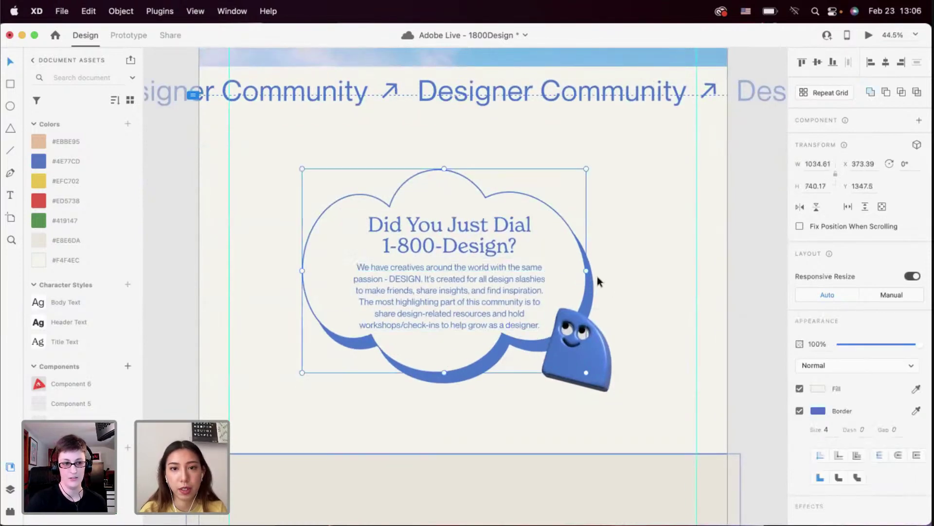
left_click(728, 179)
left_click(870, 33)
Scroll the preview down to check the cloud text, then close the preview
scroll(542, 277, "down", 10)
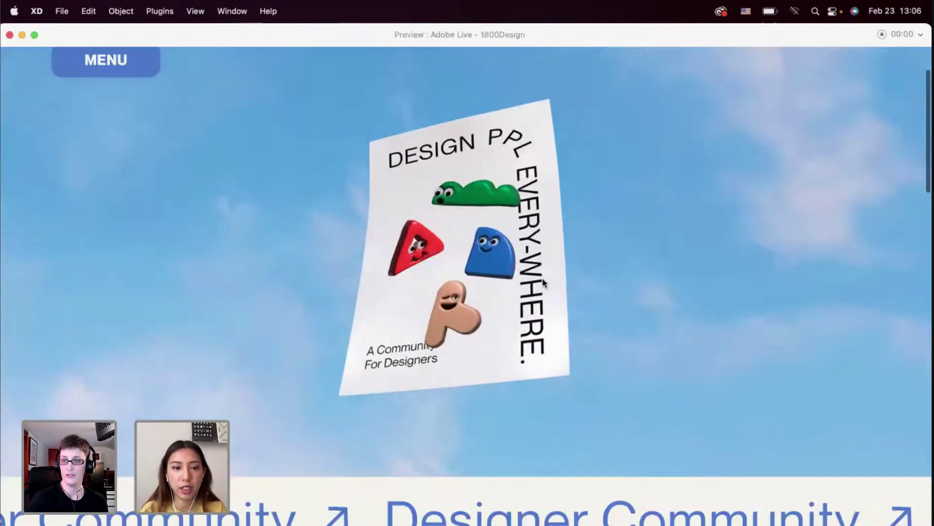
scroll(542, 279, "down", 5)
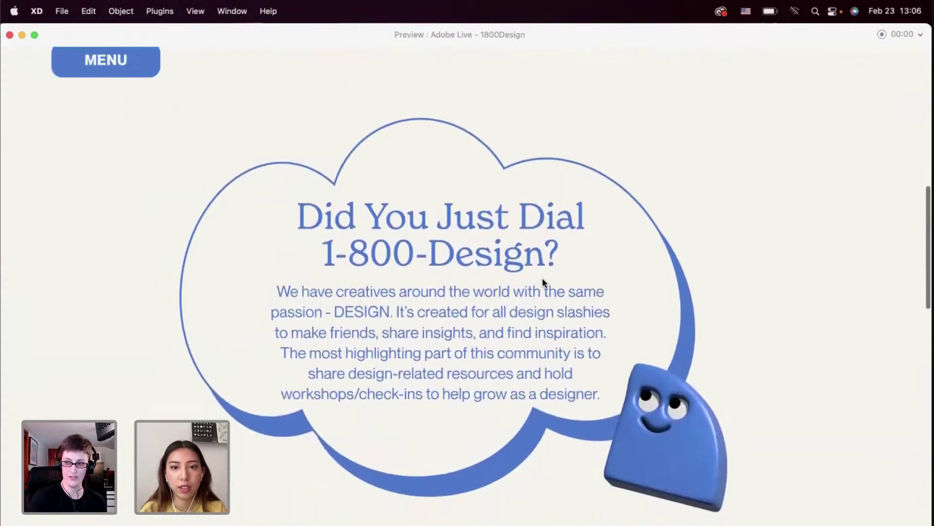
scroll(542, 280, "down", 1)
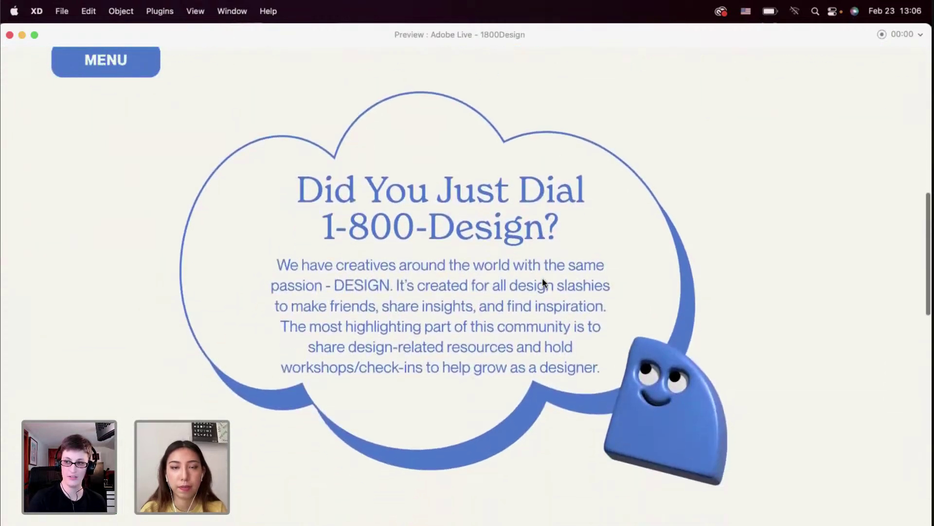
left_click(10, 35)
scroll(416, 250, "up", 3)
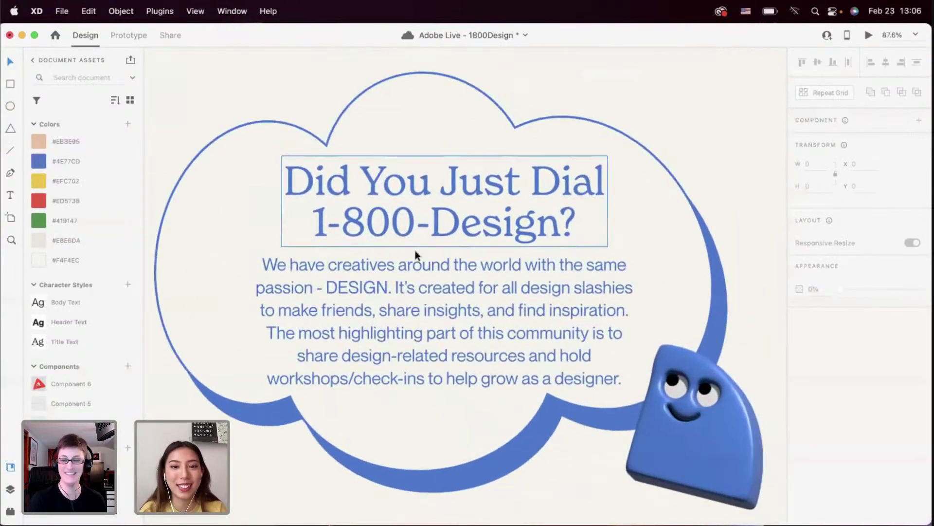
Widen the whole cloud group to the right
scroll(415, 250, "down", 3)
left_click(413, 284)
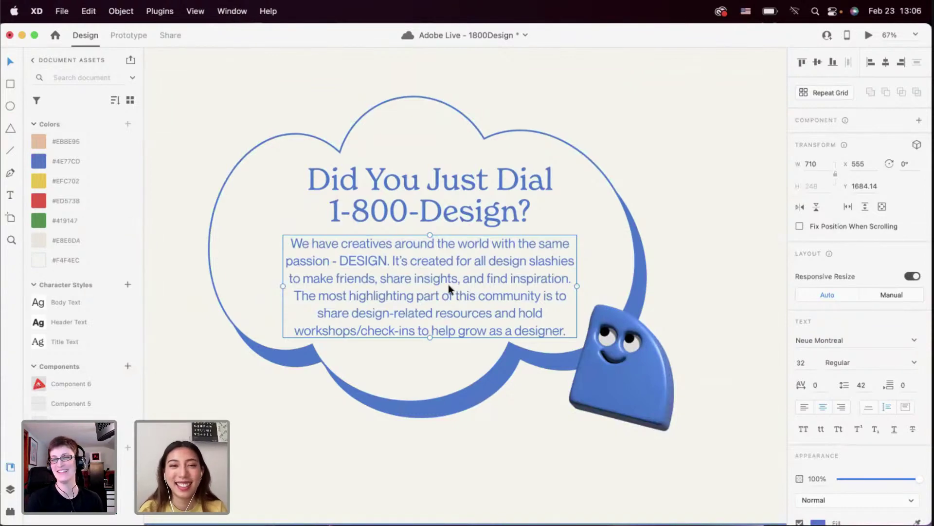
left_click(449, 208)
left_click(602, 246)
scroll(603, 246, "down", 3)
key("Escape")
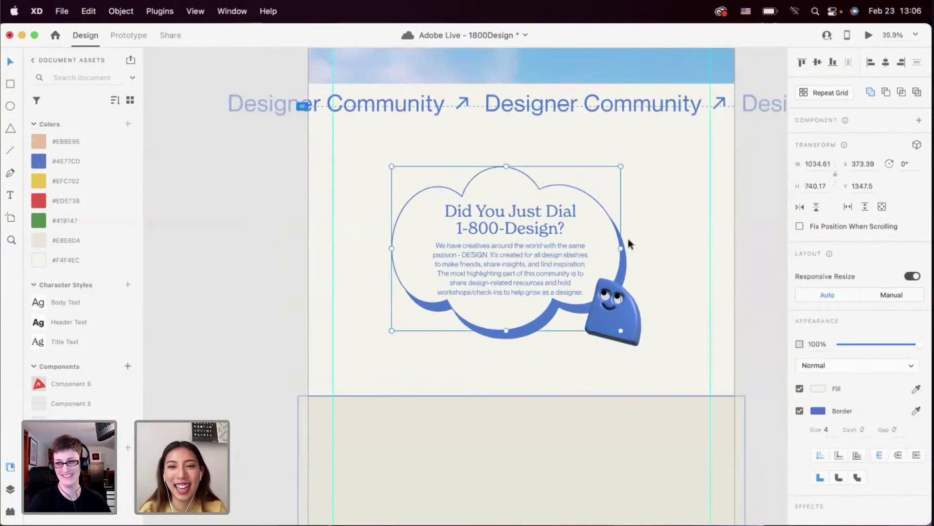
left_click_drag(627, 252, 605, 252)
Widen the cloud's body paragraph so it reflows, and centre it under the heading
double_click(509, 222)
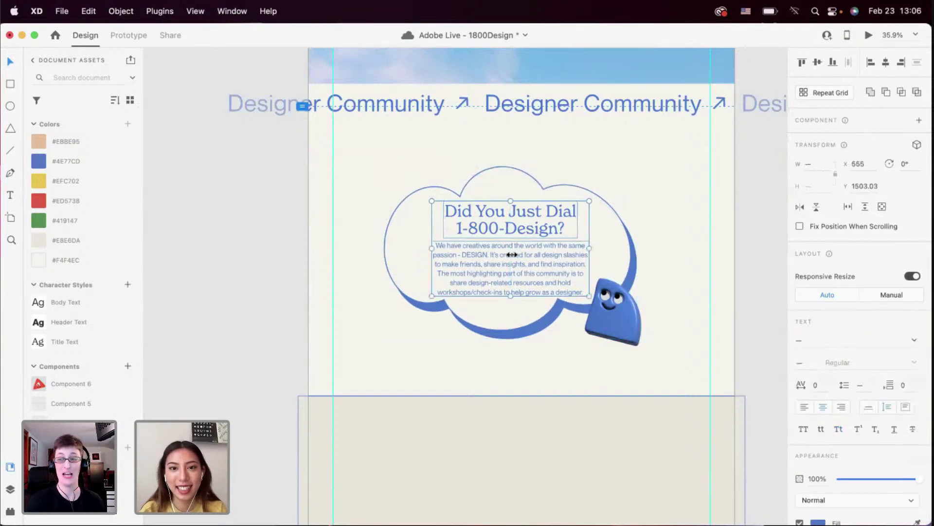
key("Escape")
scroll(514, 326, "up", 5)
double_click(516, 258)
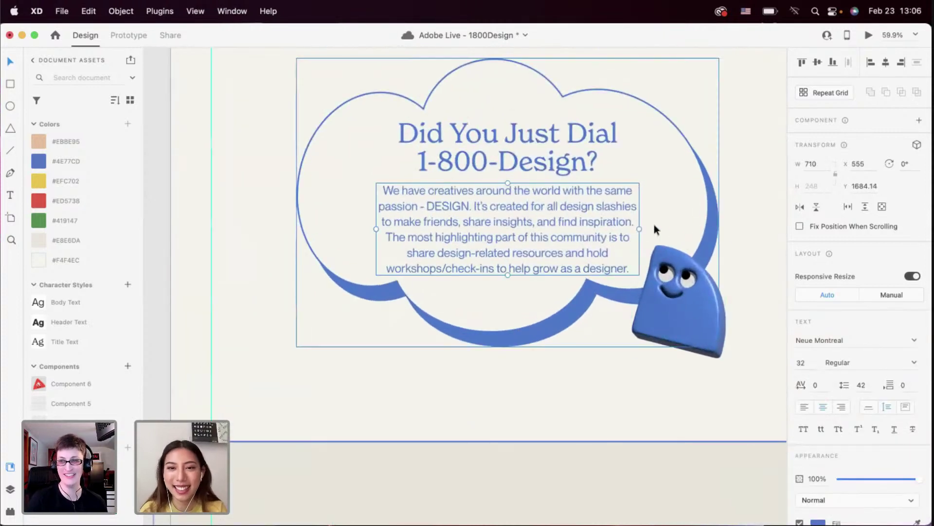
left_click_drag(639, 229, 662, 230)
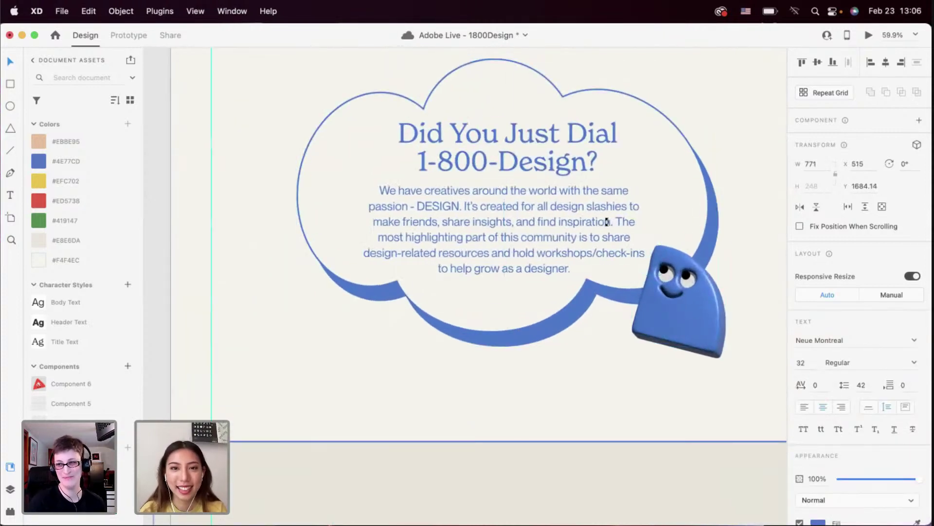
left_click_drag(605, 222, 593, 224)
key("Escape")
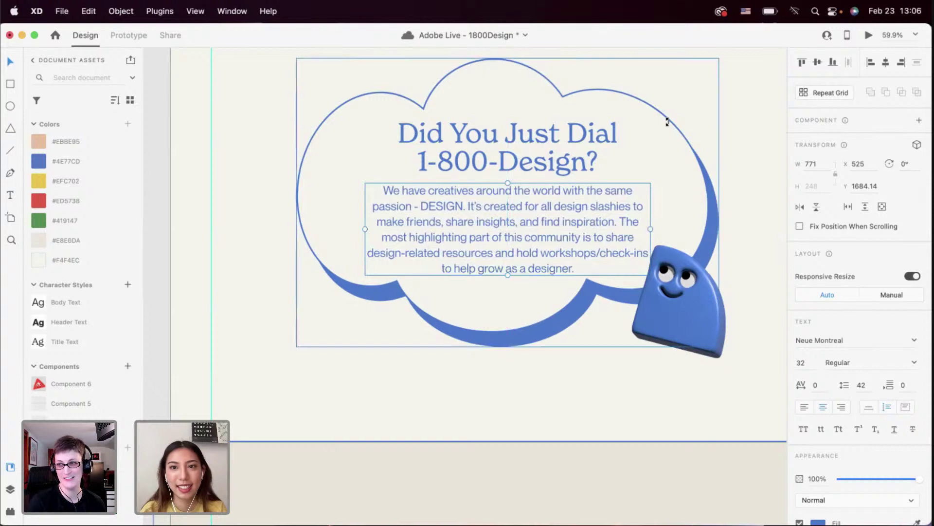
scroll(667, 118, "down", 3)
key("Escape")
Shrink the blue mascot to about 218×262 and open the desktop preview
scroll(546, 325, "up", 2)
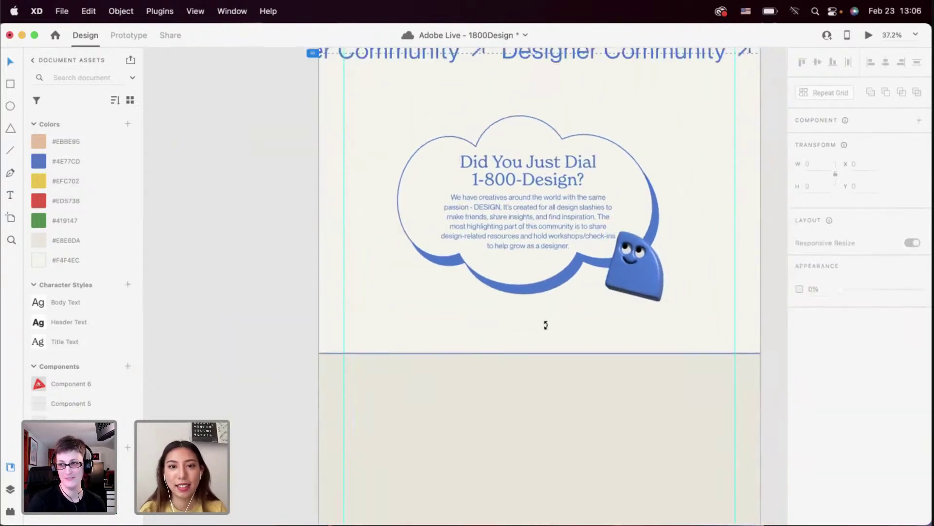
scroll(550, 324, "up", 2)
left_click_drag(609, 311, 613, 312)
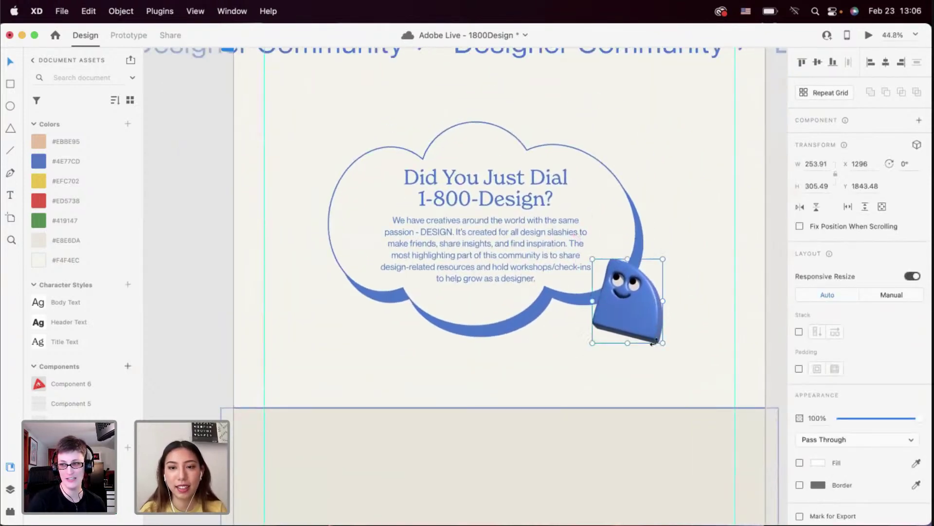
left_click_drag(662, 344, 652, 332)
left_click(645, 348)
scroll(646, 349, "up", 3)
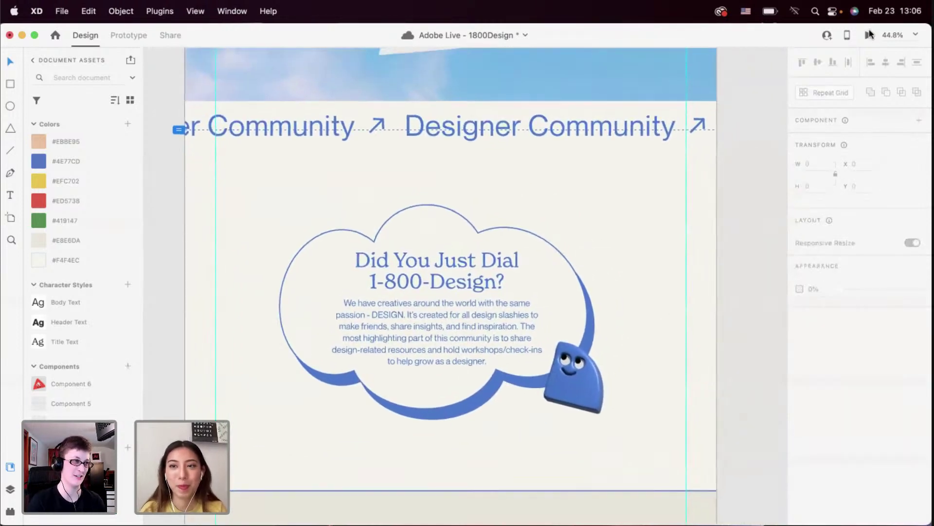
left_click(562, 216)
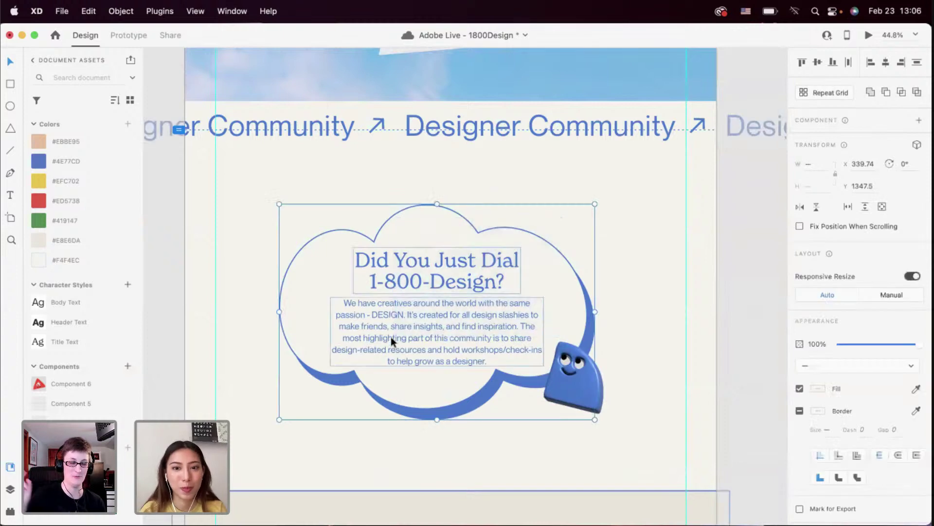
left_click(744, 238)
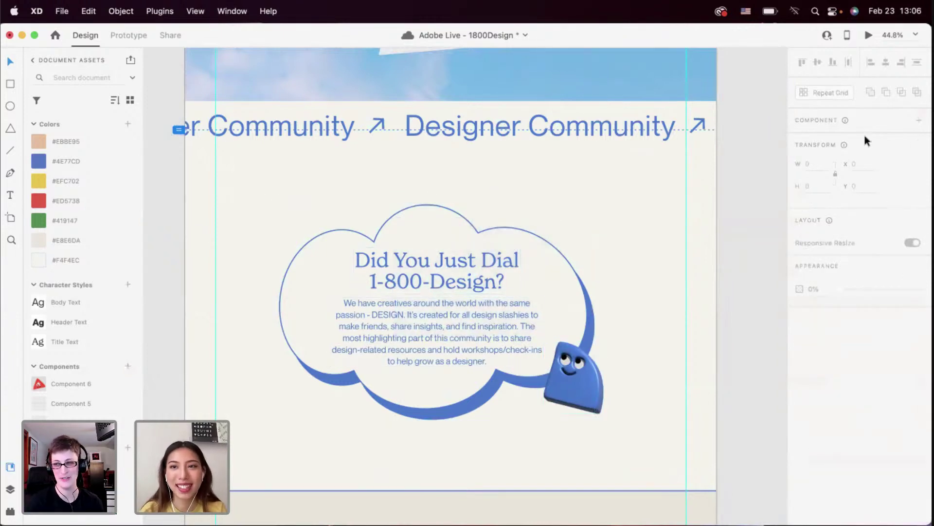
left_click(865, 37)
Scroll through the preview and toggle MENU to reveal the navigation bar
scroll(591, 287, "down", 10)
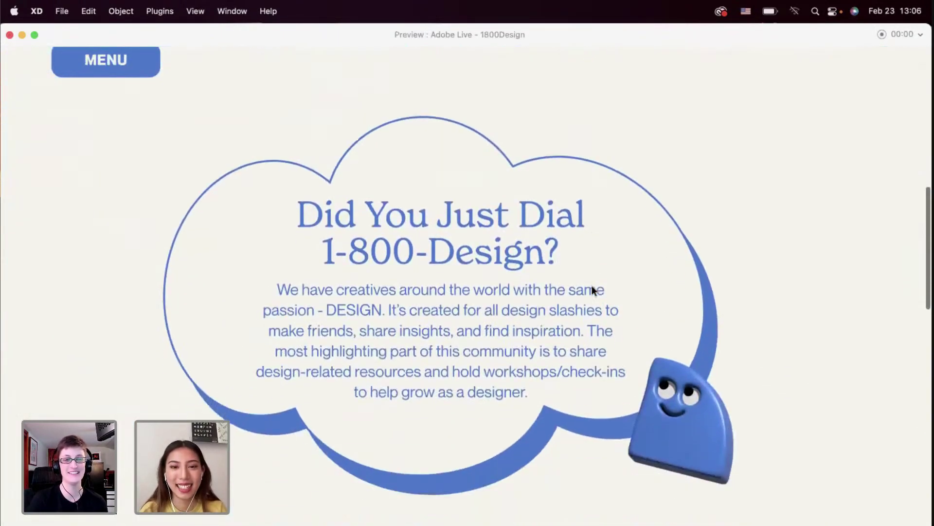
scroll(591, 288, "down", 5)
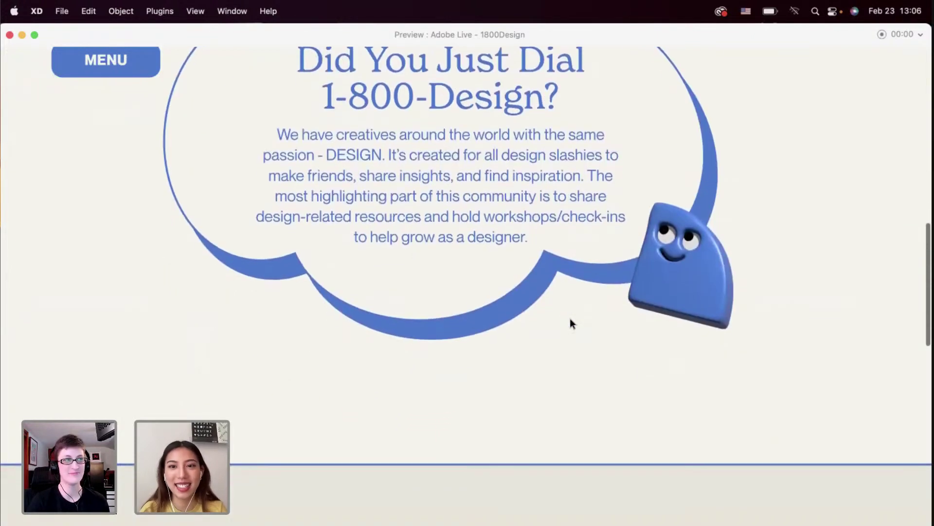
scroll(570, 317, "down", 2)
scroll(570, 317, "up", 6)
scroll(609, 341, "down", 2)
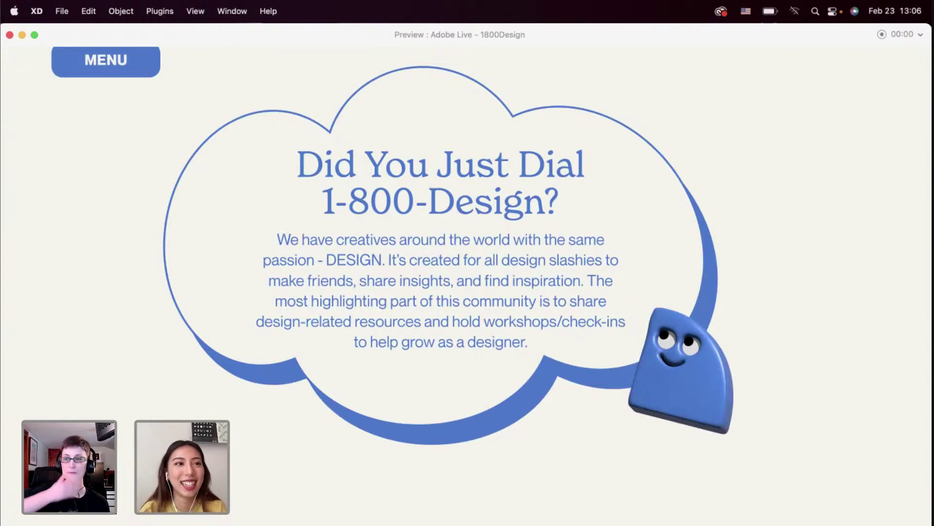
left_click(90, 63)
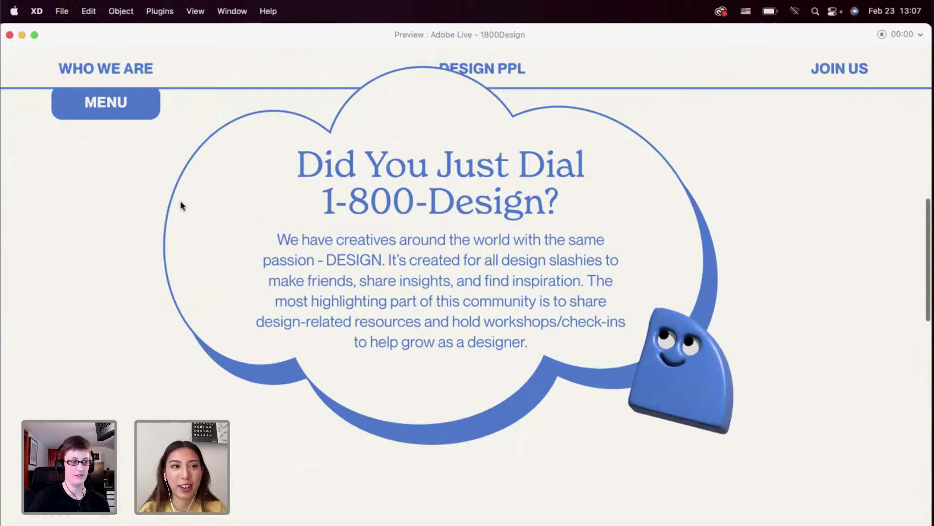
Toggle MENU again to hide the navigation bar, then close the preview
scroll(95, 203, "down", 3)
scroll(94, 202, "up", 6)
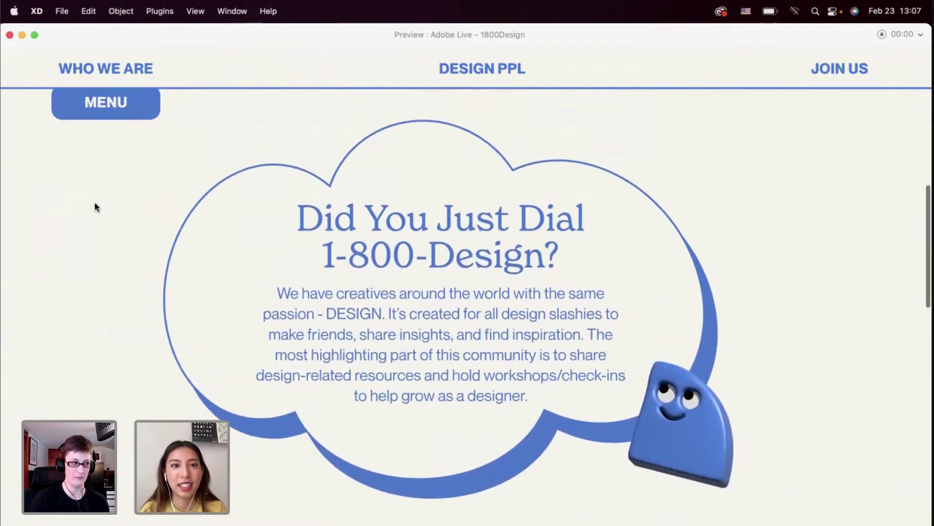
left_click(105, 112)
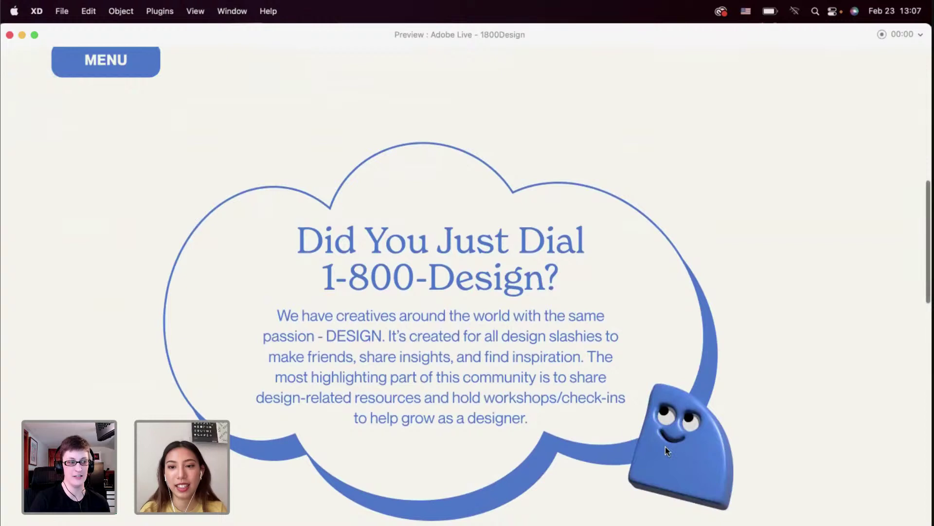
scroll(654, 411, "down", 2)
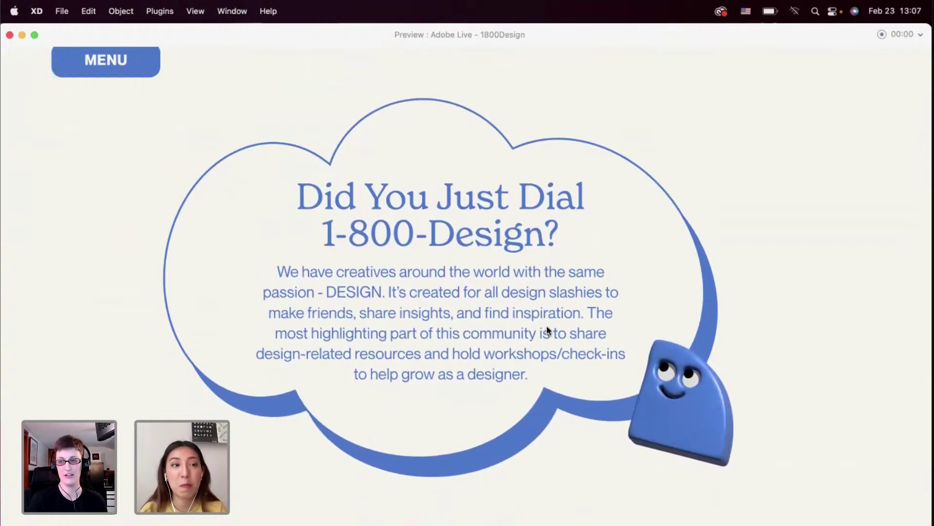
left_click(9, 35)
scroll(416, 243, "up", 2)
left_click(415, 175)
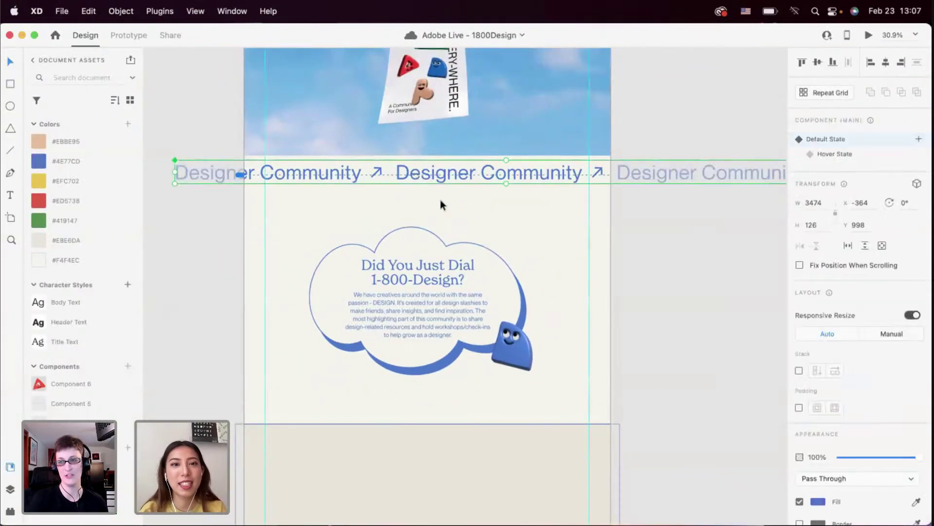
scroll(442, 204, "up", 5)
key("Escape")
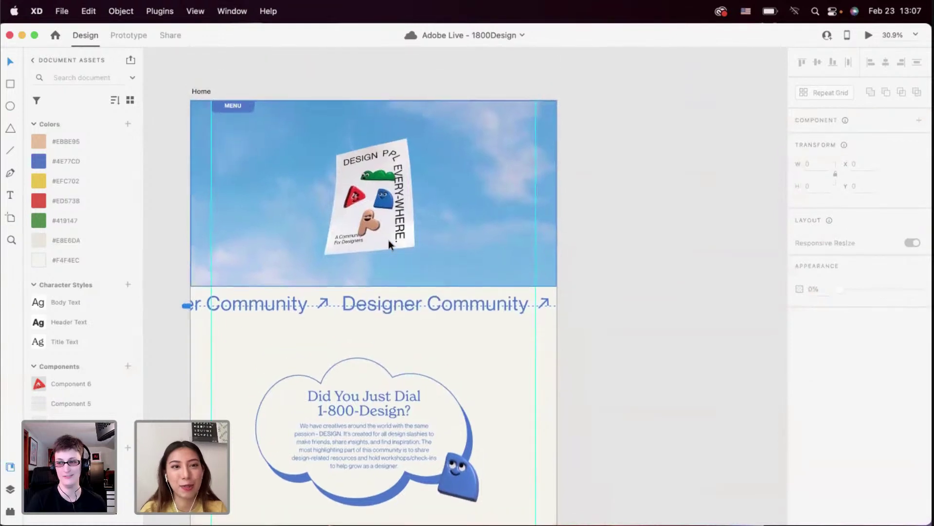
scroll(389, 239, "up", 3)
left_click(352, 203)
scroll(351, 204, "left", 2)
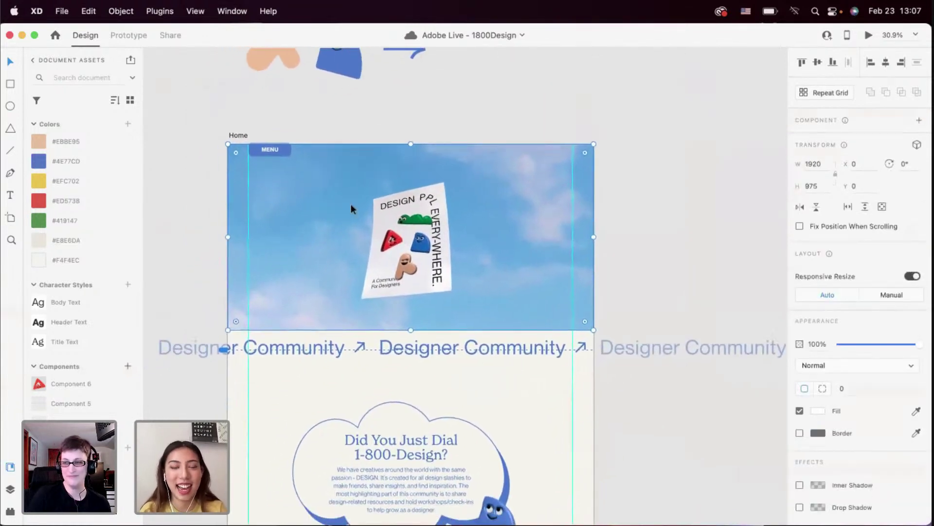
left_click(276, 151)
scroll(277, 151, "down", 6)
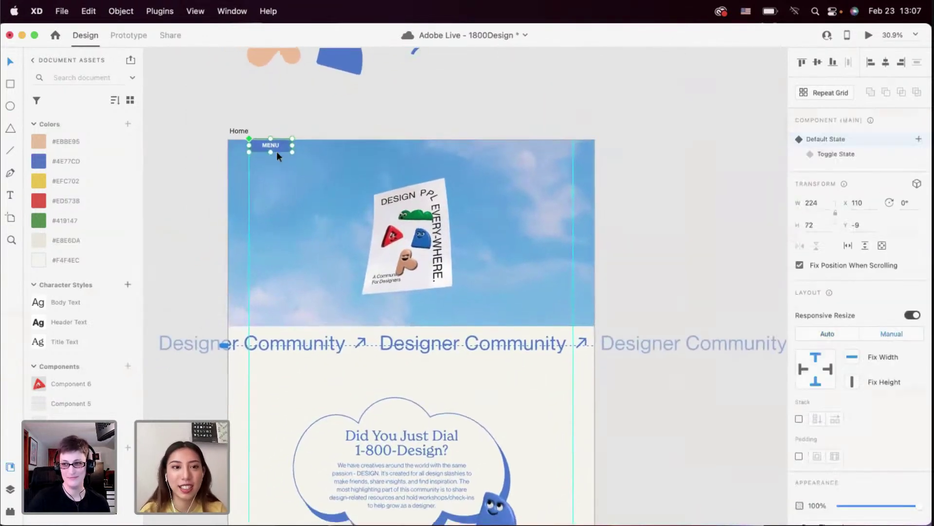
scroll(314, 320, "down", 3)
scroll(302, 253, "down", 4)
left_click(404, 229)
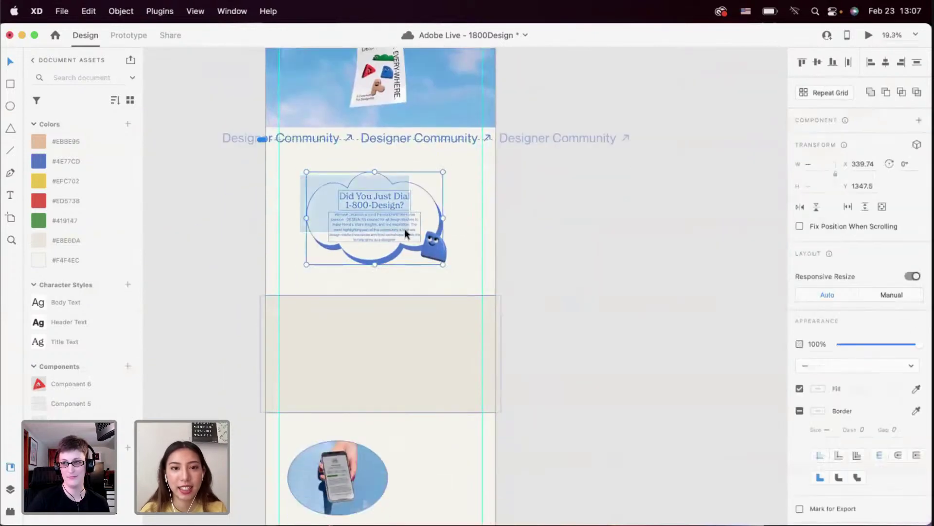
left_click(395, 286)
scroll(395, 286, "up", 3)
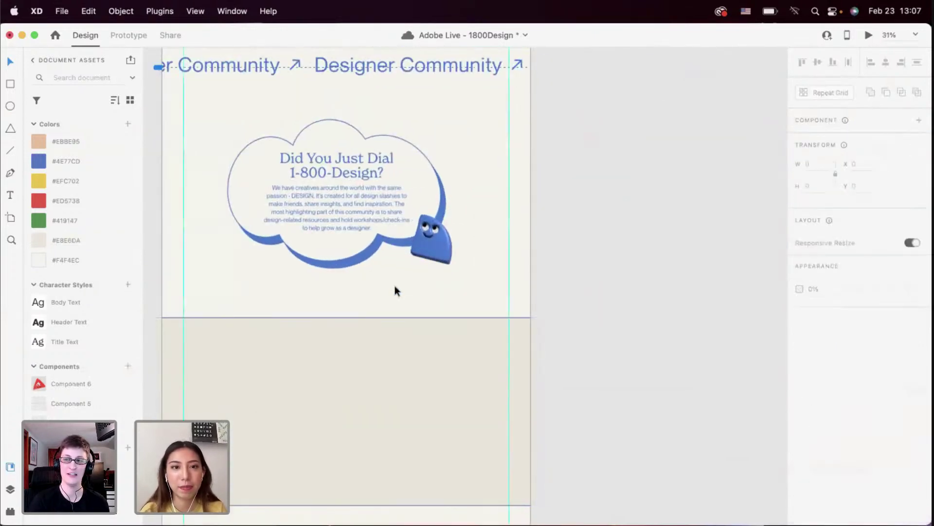
scroll(395, 286, "down", 3)
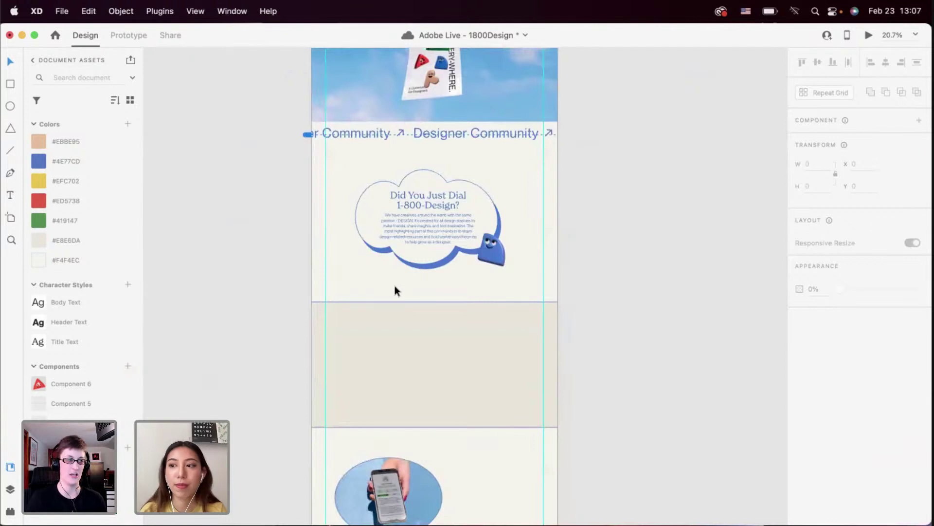
scroll(370, 377, "up", 5)
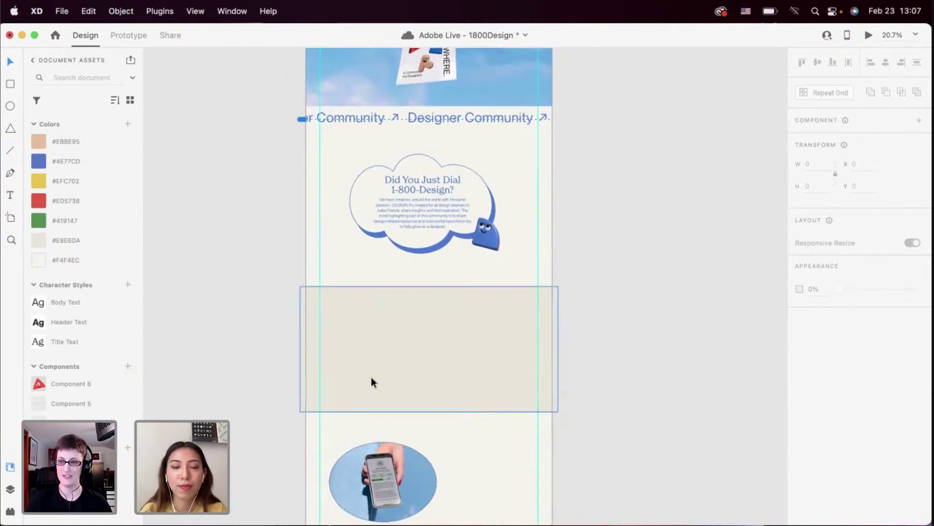
Add a 'Value One' text heading in the beige band
left_click(14, 195)
left_click(334, 314)
type("V")
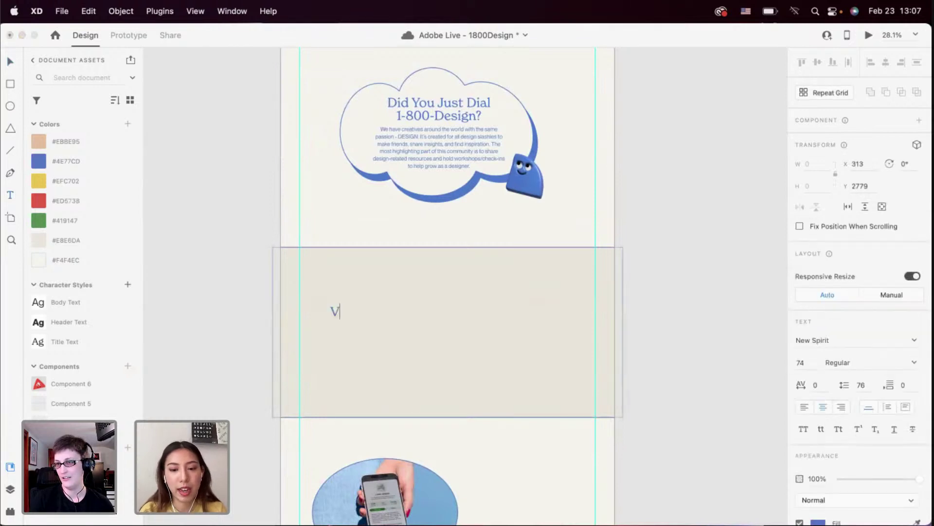
type("o")
key("BackSpace")
type("a")
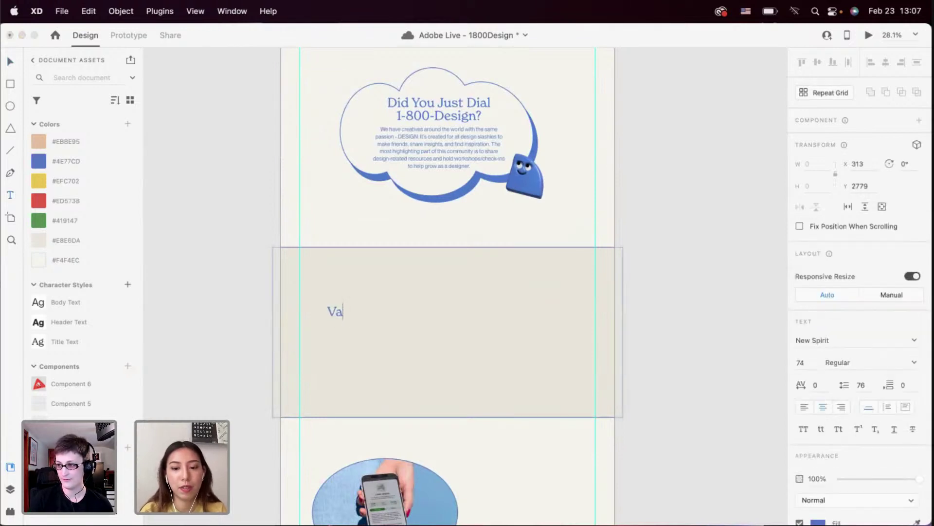
type("lue One")
key("Escape")
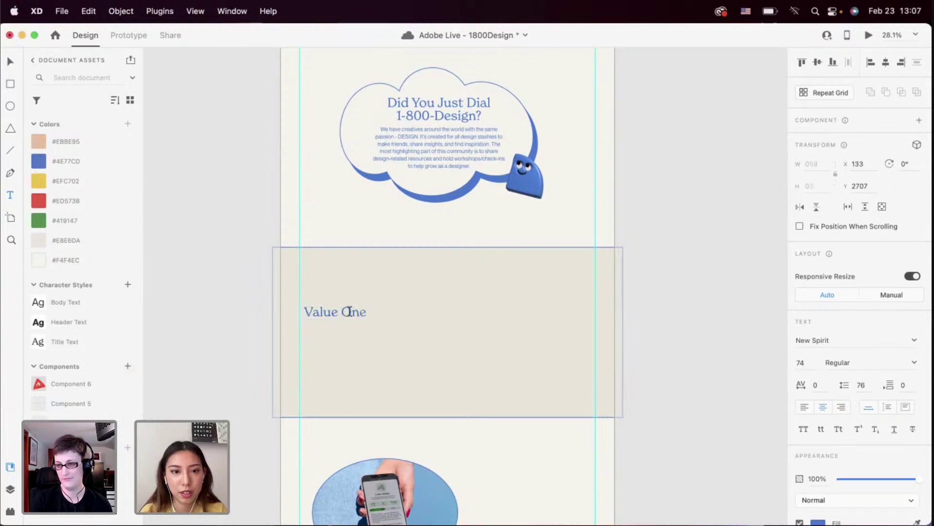
double_click(349, 312)
key("Escape")
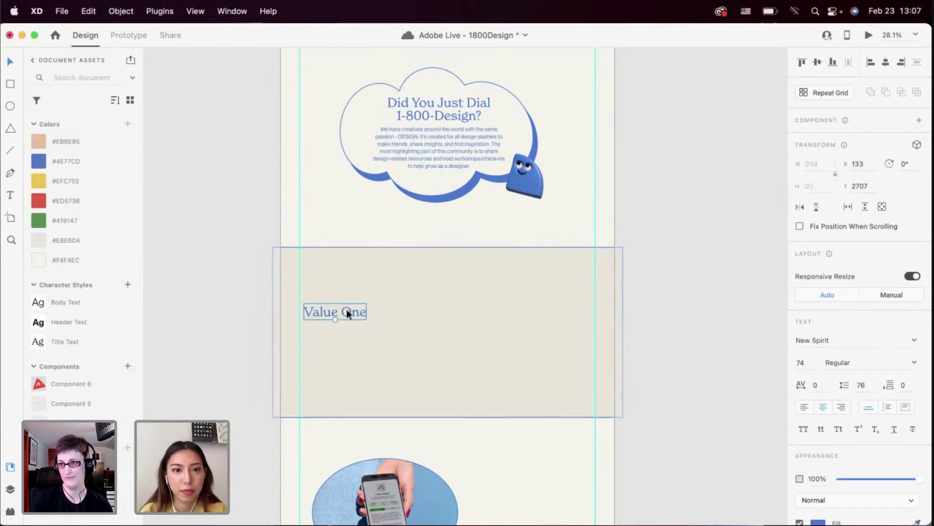
Duplicate 'Value One' into three headings and spread them across the band
left_click_drag(346, 308, 554, 334)
left_click_drag(364, 335, 340, 334)
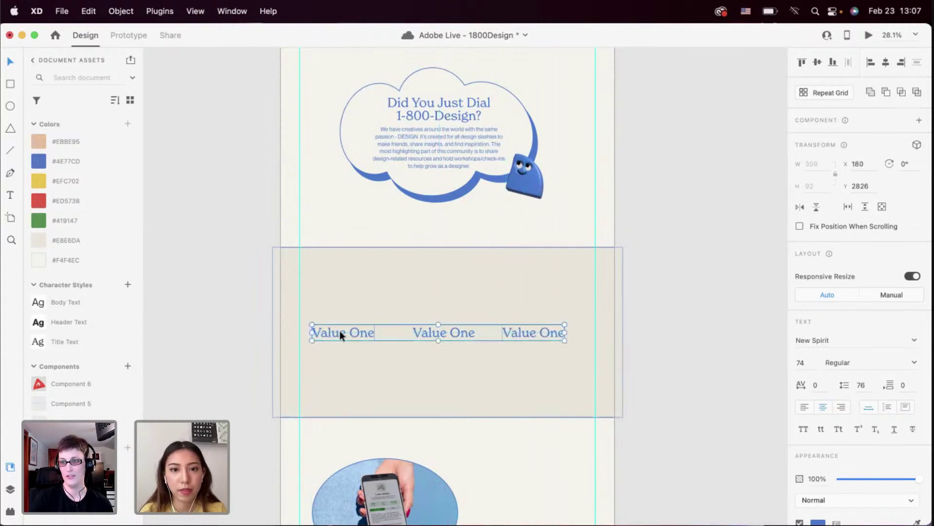
left_click(454, 345)
left_click_drag(537, 334, 533, 328)
left_click(622, 320)
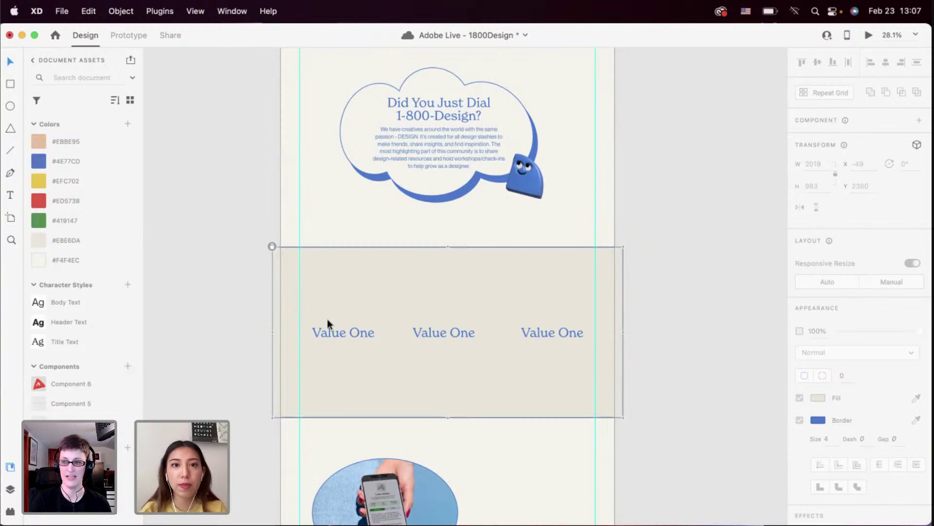
Distribute the three 'Value One' headings horizontally with equal spacing
scroll(327, 319, "up", 3)
left_click_drag(323, 306, 613, 354)
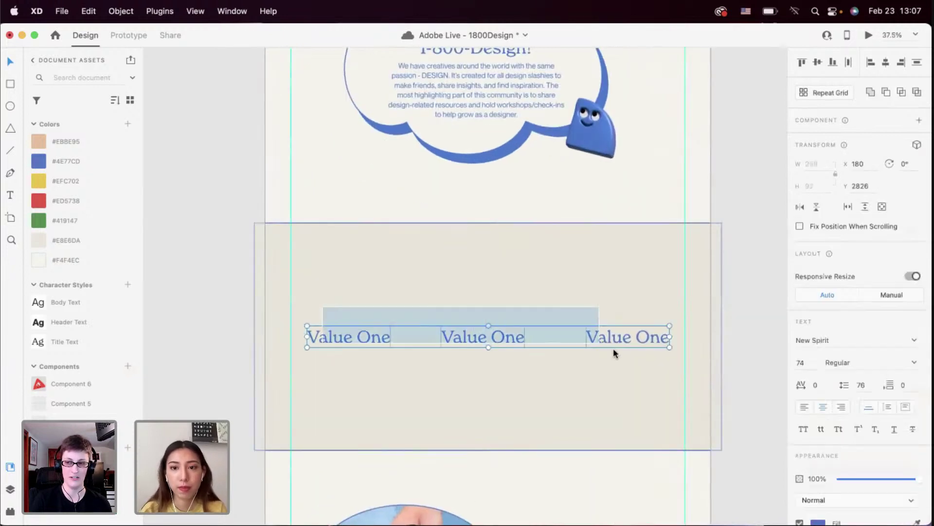
left_click(849, 62)
left_click(524, 266)
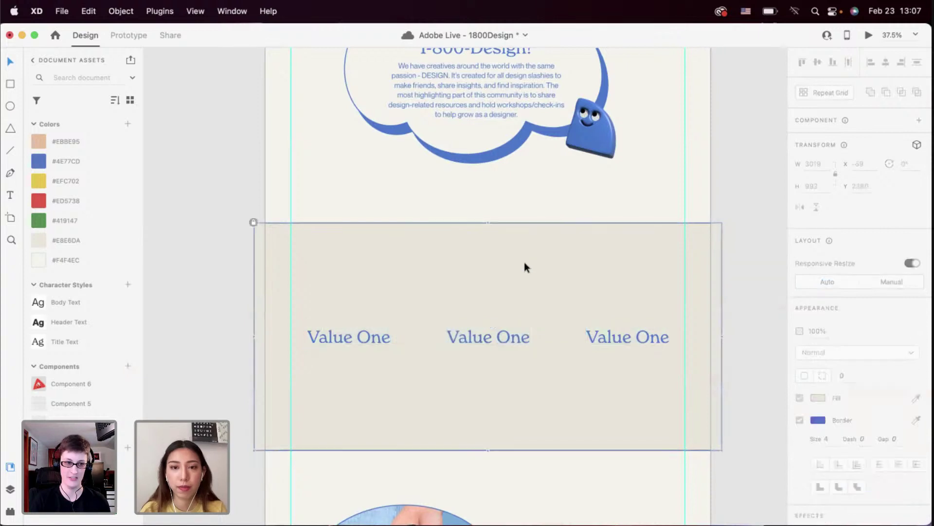
scroll(355, 326, "down", 4)
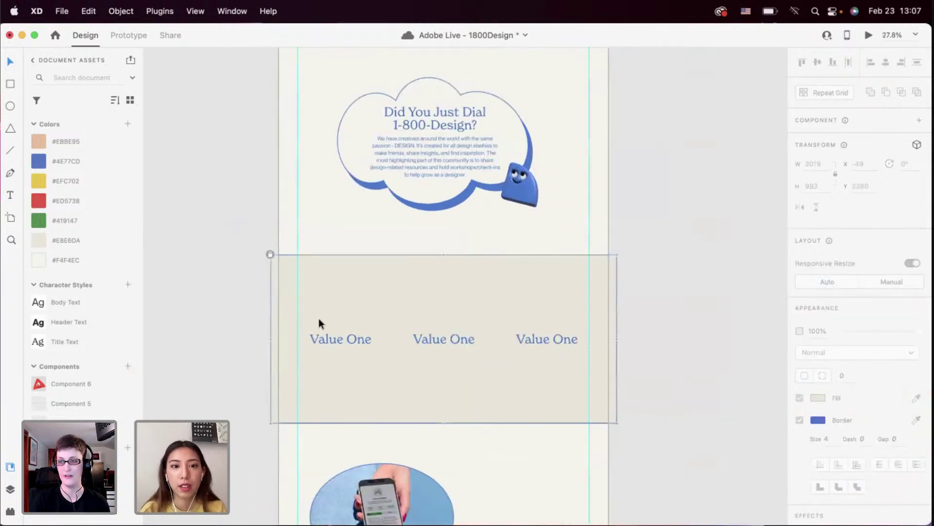
left_click_drag(309, 321, 577, 363)
Pan up to look at the Brand Guide artboard, then return to the beige band
scroll(565, 355, "up", 2)
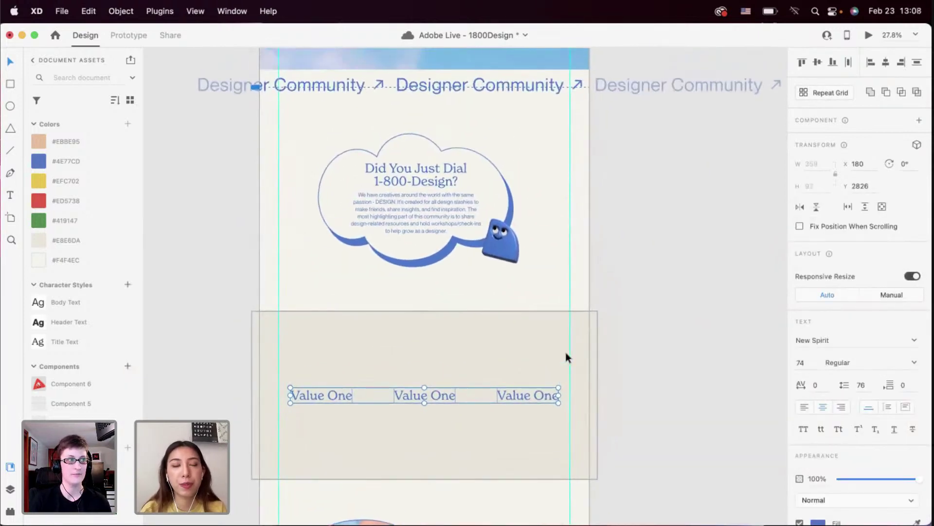
scroll(566, 358, "up", 10)
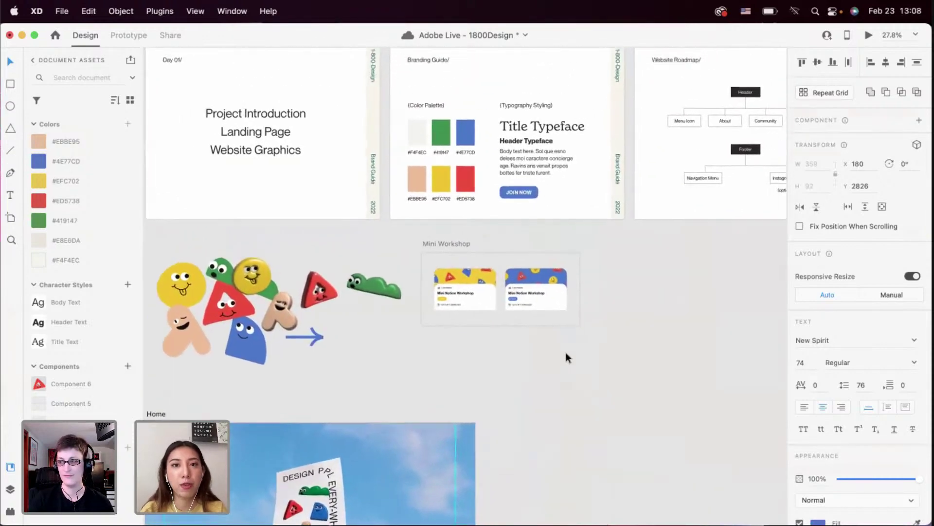
scroll(542, 229, "up", 2)
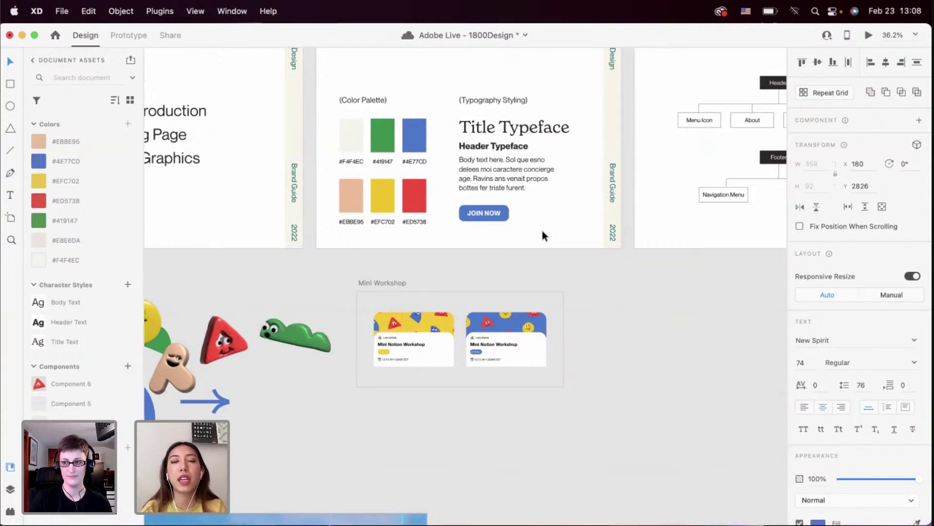
scroll(542, 236, "down", 3)
scroll(542, 236, "up", 5)
scroll(542, 236, "up", 1)
scroll(542, 235, "right", 1)
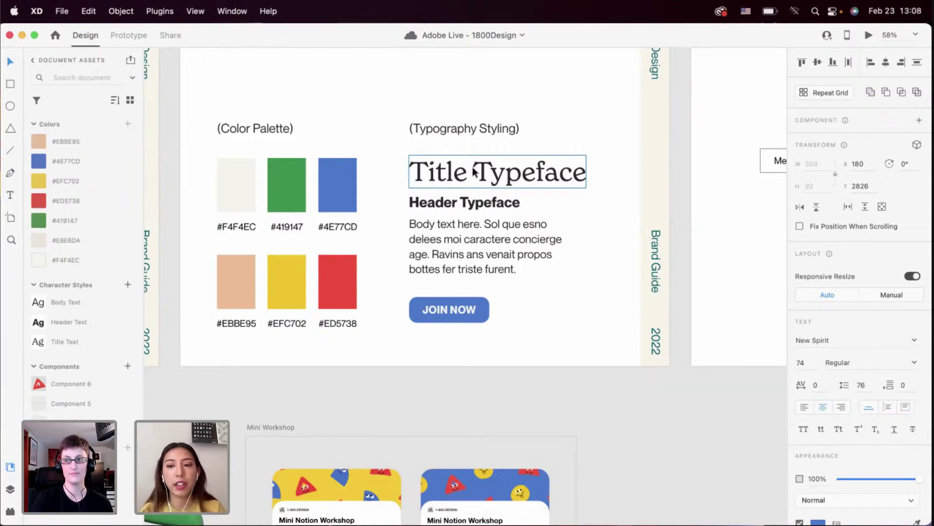
left_click(524, 282)
scroll(524, 282, "down", 3)
scroll(524, 283, "down", 10)
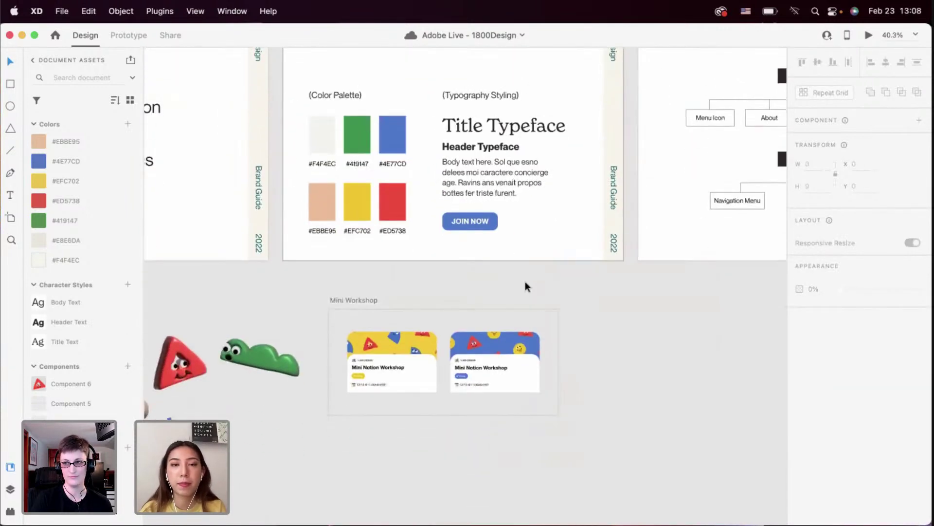
scroll(524, 282, "down", 10)
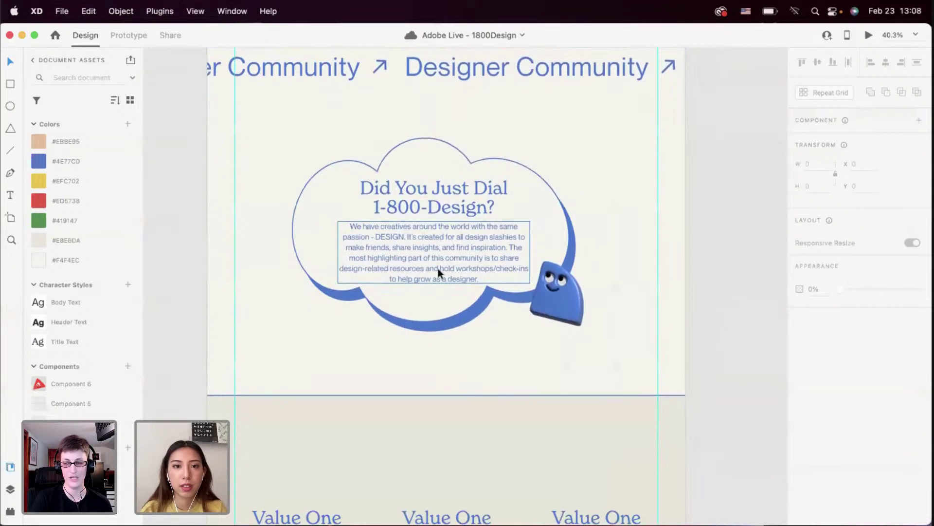
Place a copy of the cloud paragraph under the first heading, narrowed to one column
scroll(438, 268, "up", 2)
scroll(438, 268, "down", 10)
scroll(395, 285, "up", 4)
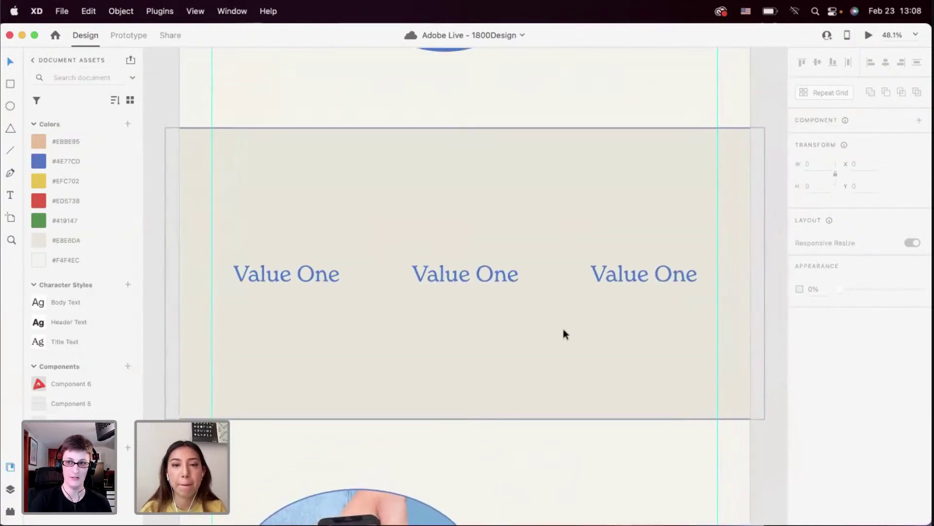
left_click(291, 258)
left_click(309, 335)
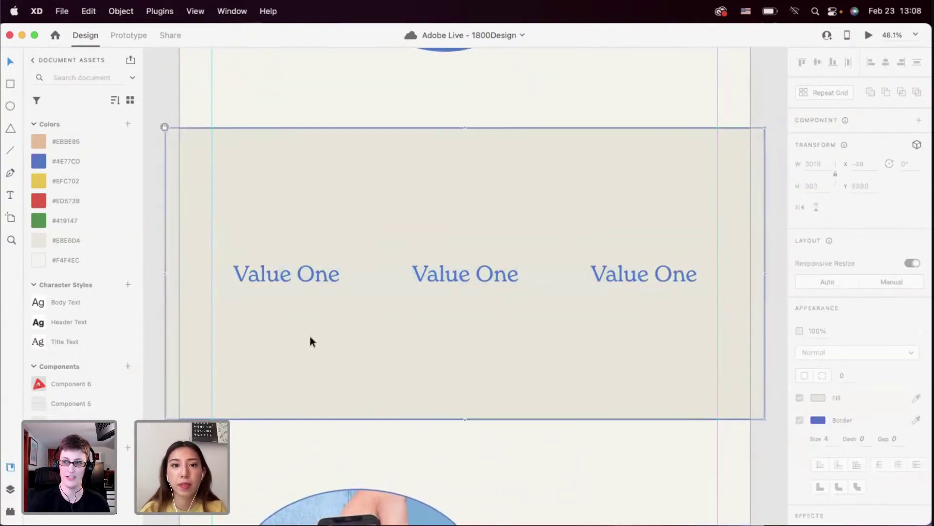
scroll(271, 267, "down", 3)
left_click_drag(391, 69, 302, 306)
scroll(303, 308, "up", 3)
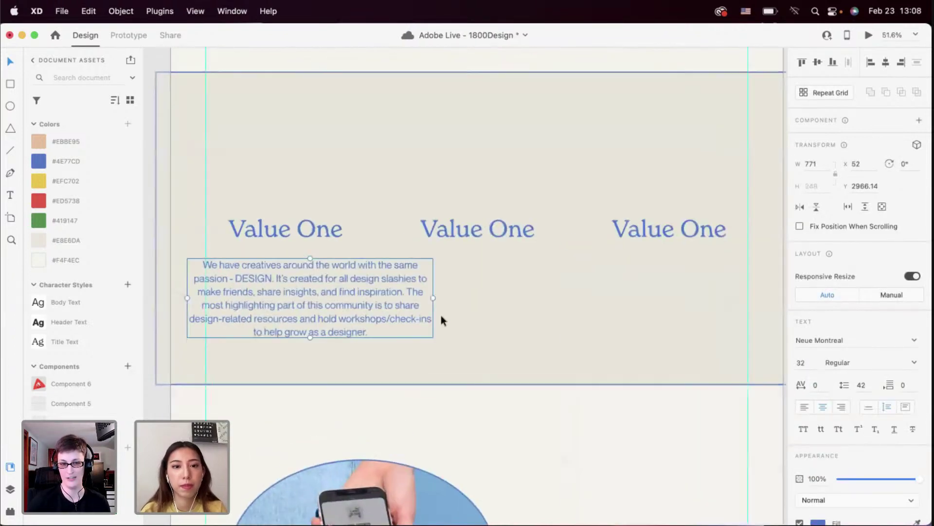
left_click_drag(432, 299, 294, 293)
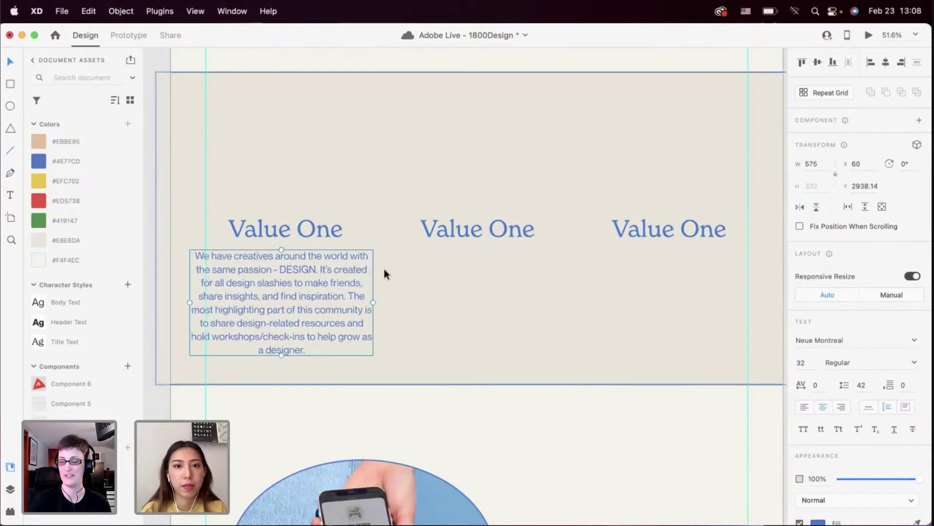
Delete the copy's final sentence and duplicate it under the middle heading
double_click(288, 302)
left_click(329, 296)
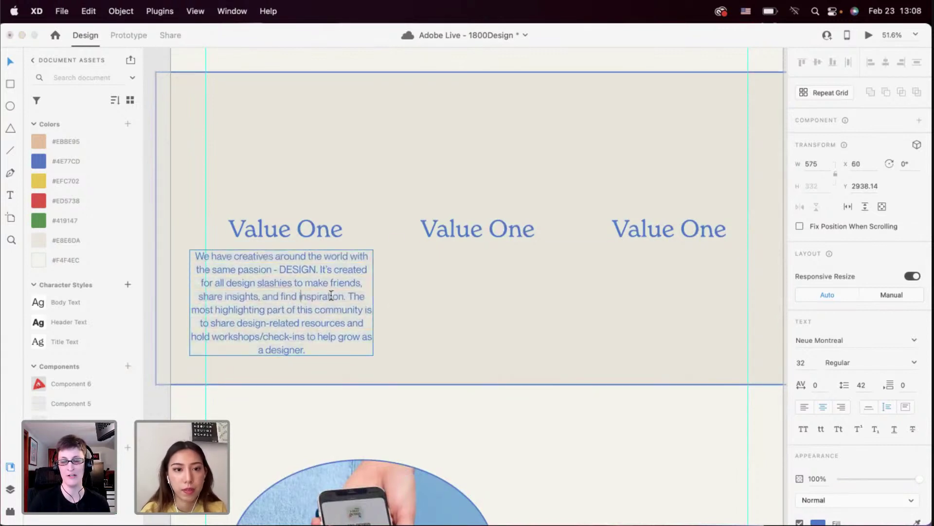
left_click_drag(348, 296, 373, 389)
key("BackSpace")
key("Escape")
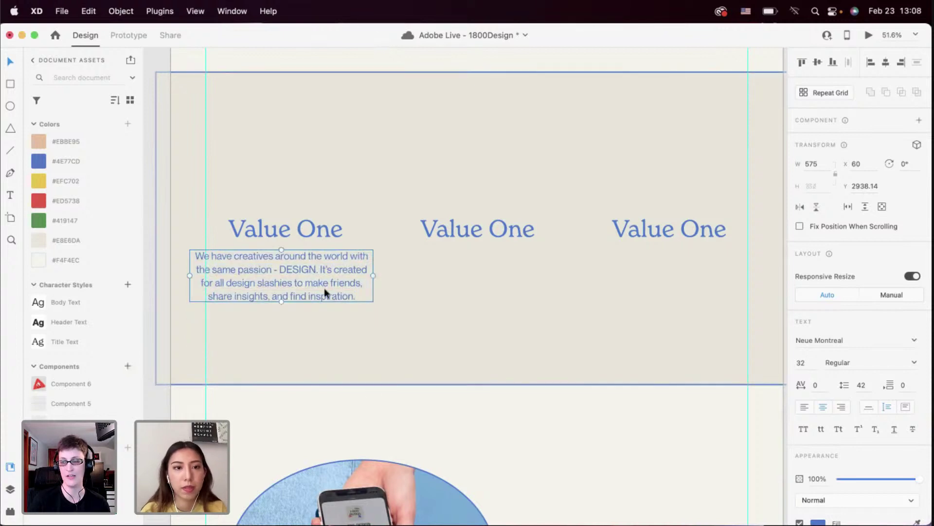
left_click_drag(324, 288, 507, 297)
left_click(257, 281)
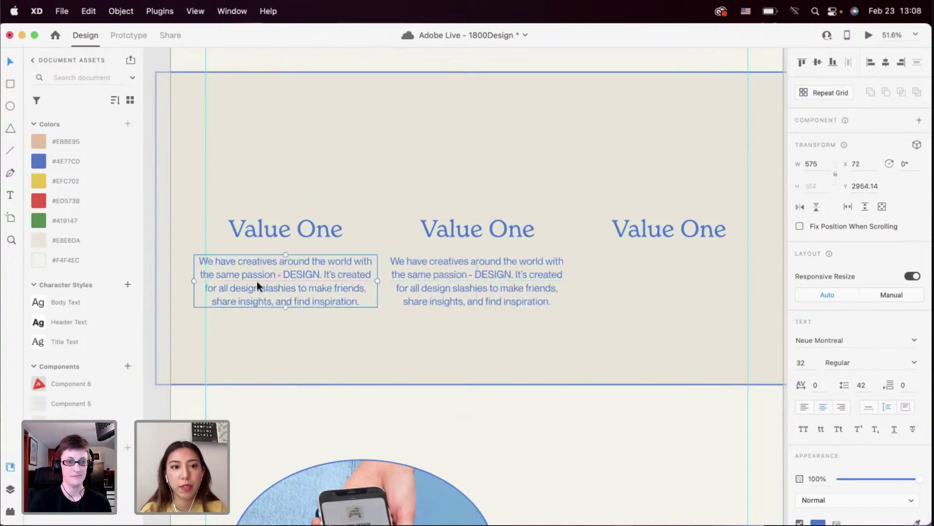
Replace the left paragraph with Quick Lorem Ipsum placeholder text from the Lorem Ipsum plugin
left_click(10, 511)
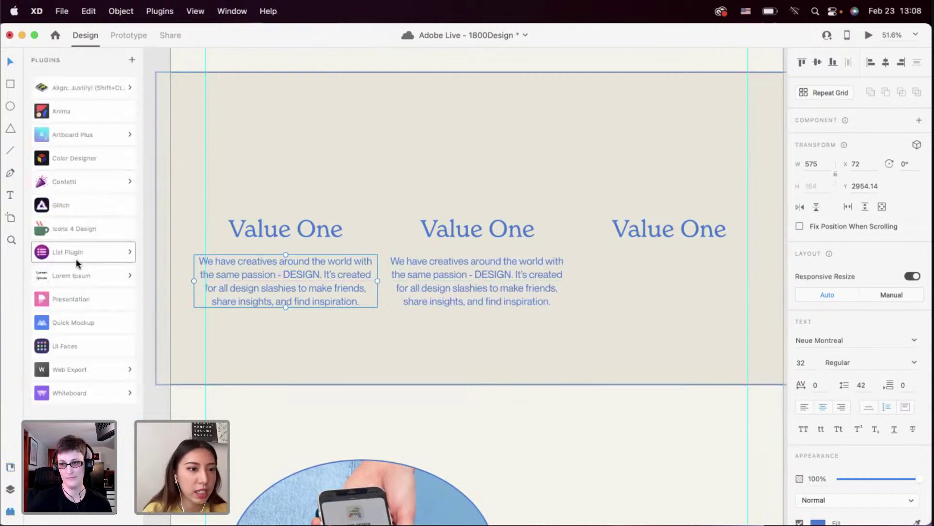
left_click(77, 276)
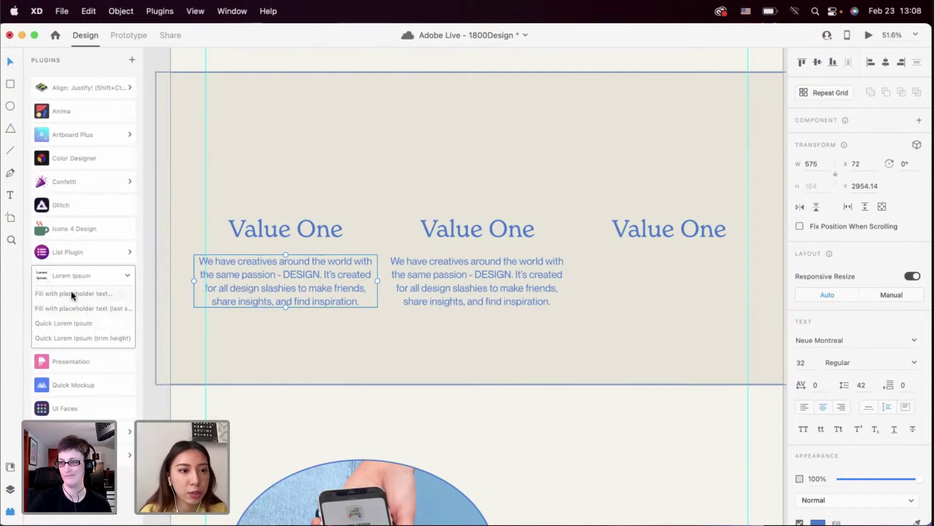
left_click(67, 322)
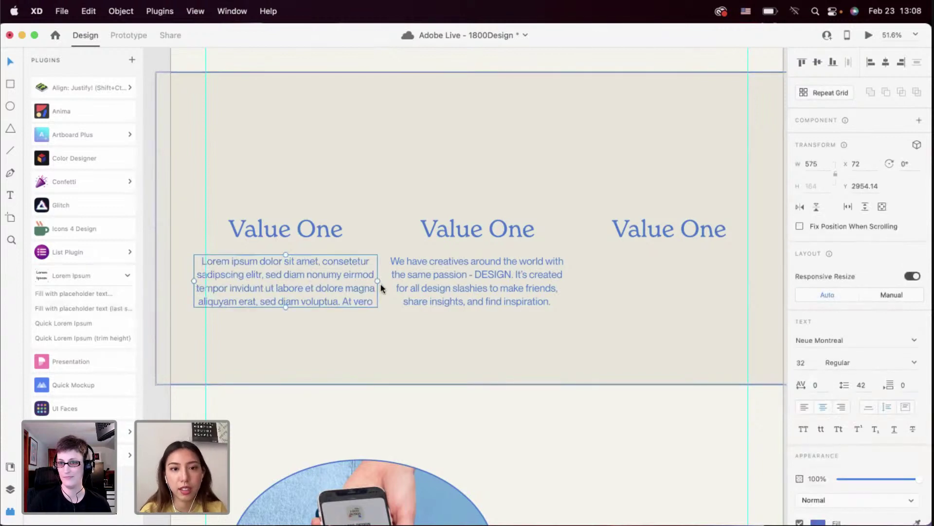
Trim the trailing 'At vero' words and delete the old middle-column paragraph
double_click(348, 297)
left_click_drag(340, 297, 664, 306)
key("BackSpace")
key("Escape")
left_click(461, 298)
key("Delete")
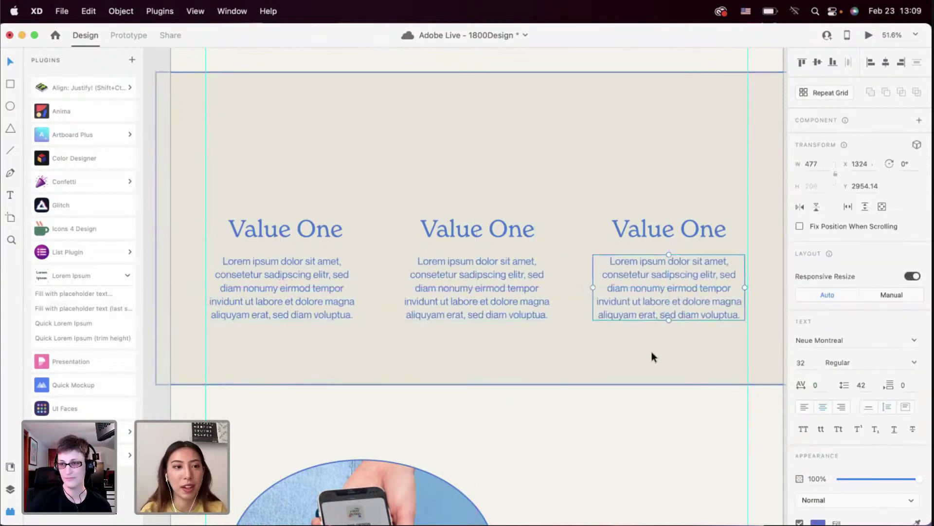
Nudge the three value columns slightly down within the beige band
left_click(267, 179)
scroll(296, 219, "right", 2)
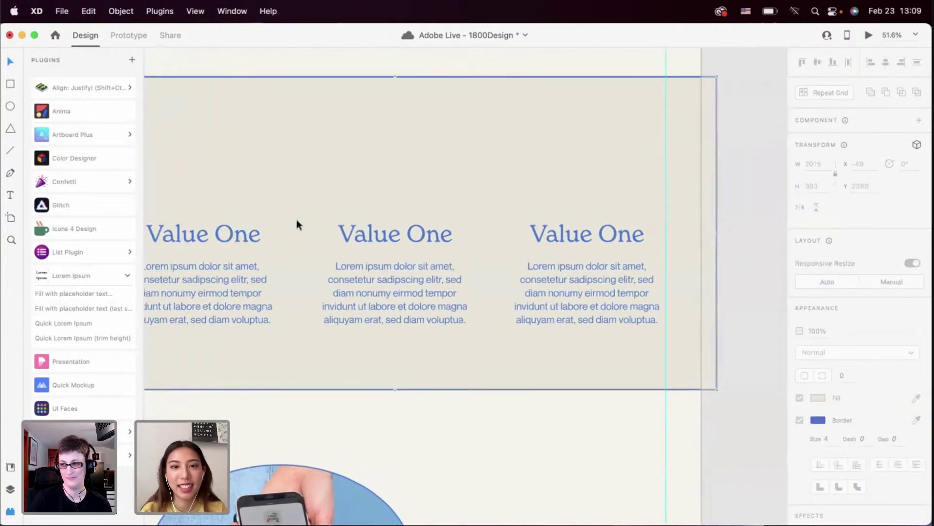
scroll(202, 196, "down", 2)
scroll(271, 229, "up", 3)
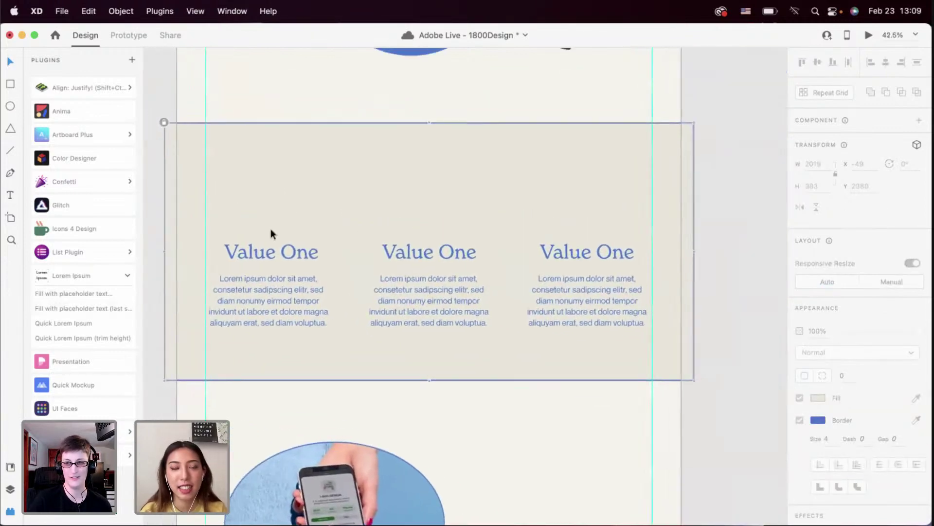
left_click_drag(236, 221, 577, 324)
key("shift+Down")
key("shift+Down")
key("shift+Down")
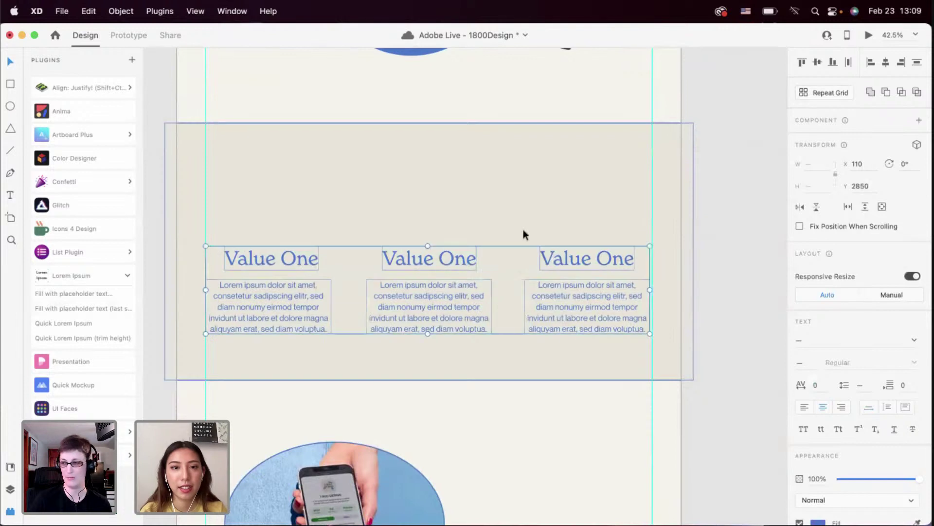
left_click(519, 225)
Save the 1800Design document
scroll(519, 228, "down", 3)
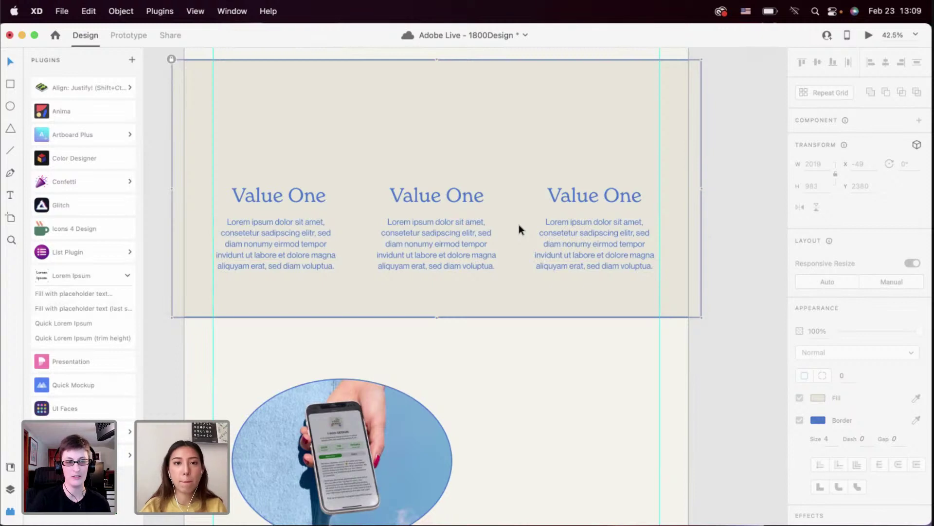
scroll(498, 235, "up", 1)
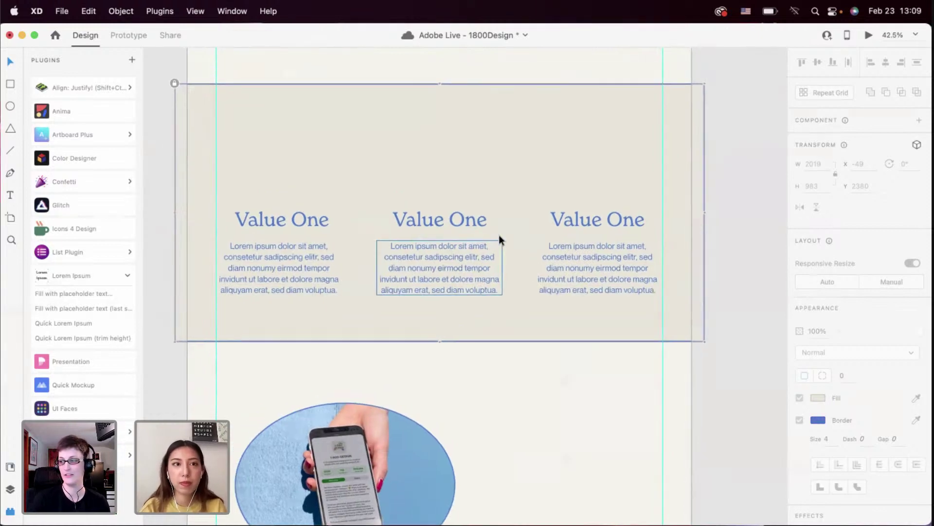
scroll(464, 175, "up", 1)
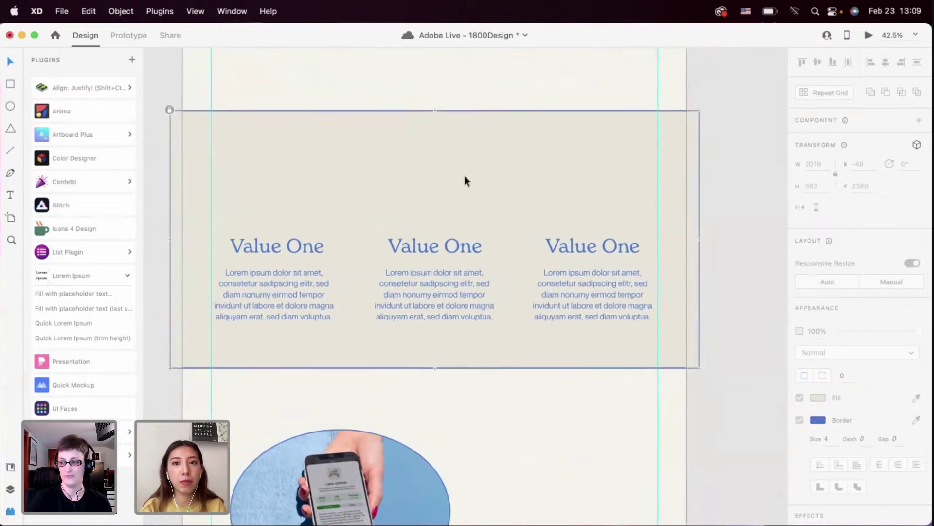
key("cmd+s")
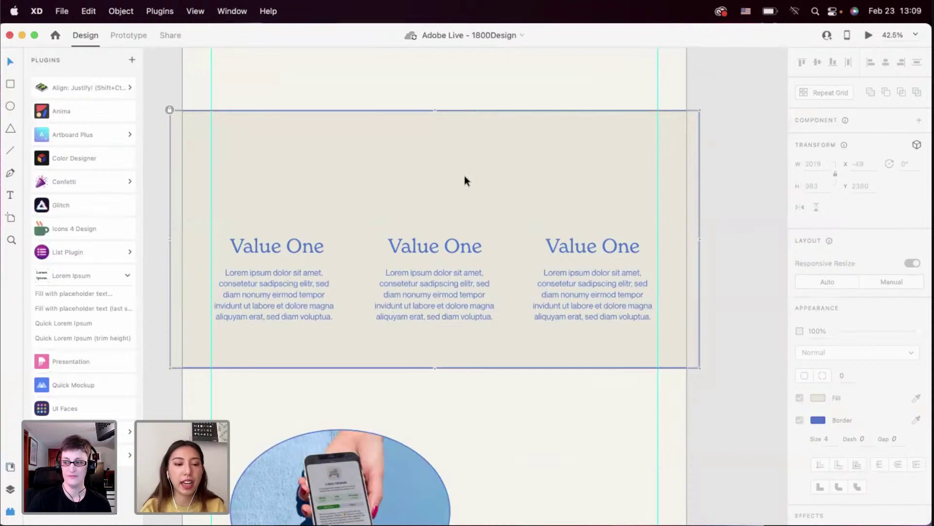
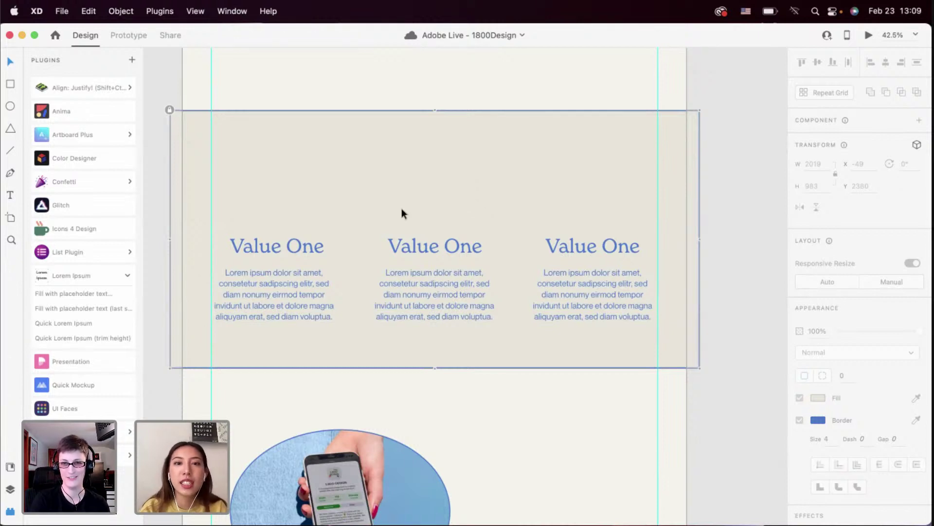
Check the three Lorem ipsum paragraphs, edit the left one and save the document
scroll(402, 213, "down", 3)
scroll(300, 162, "up", 4)
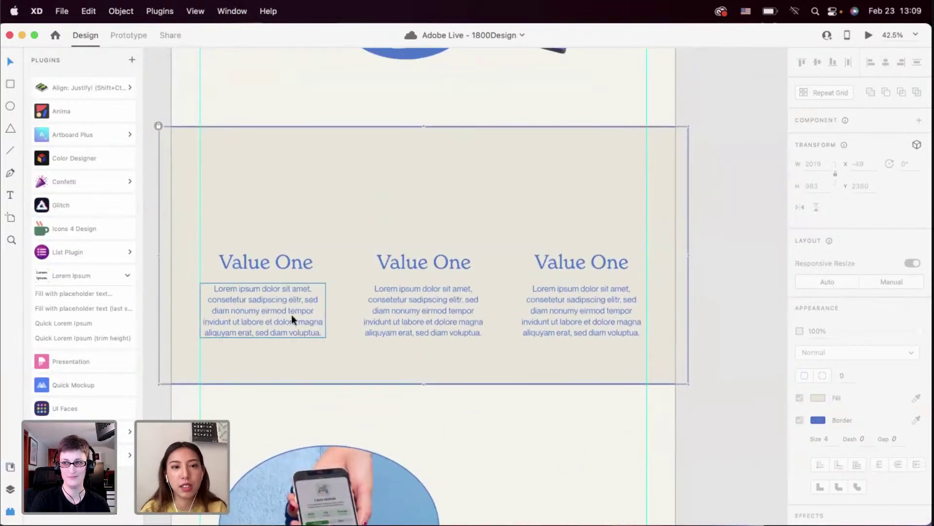
left_click(436, 329)
left_click(576, 325)
left_click(442, 326)
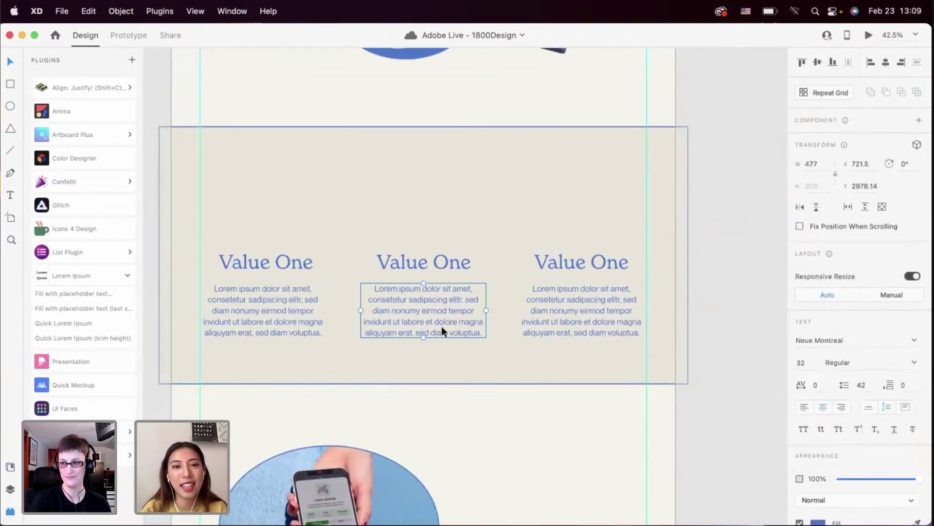
left_click(294, 316)
double_click(293, 317)
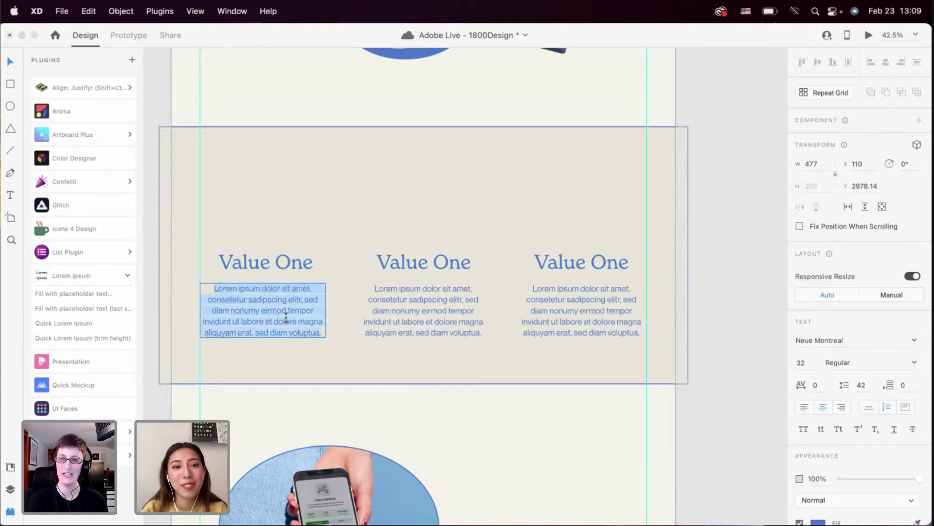
left_click(285, 317)
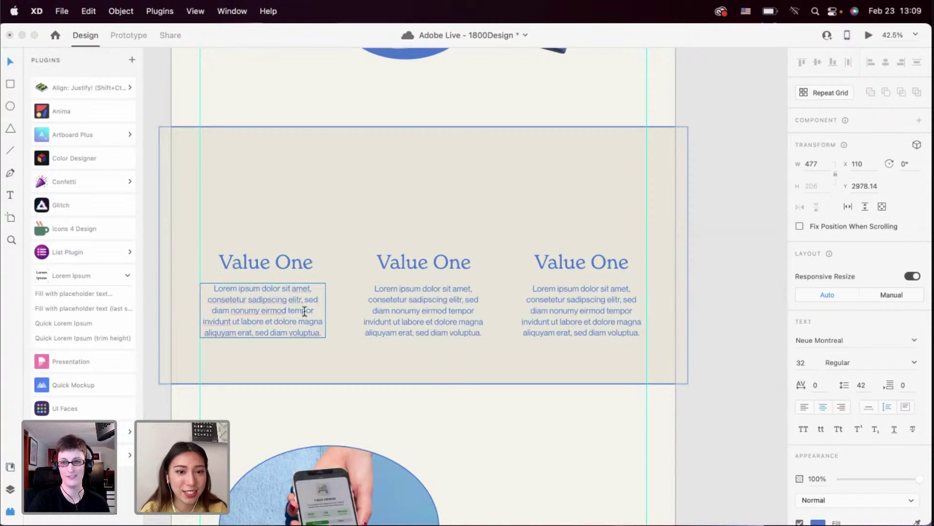
key("Escape")
key("super+s")
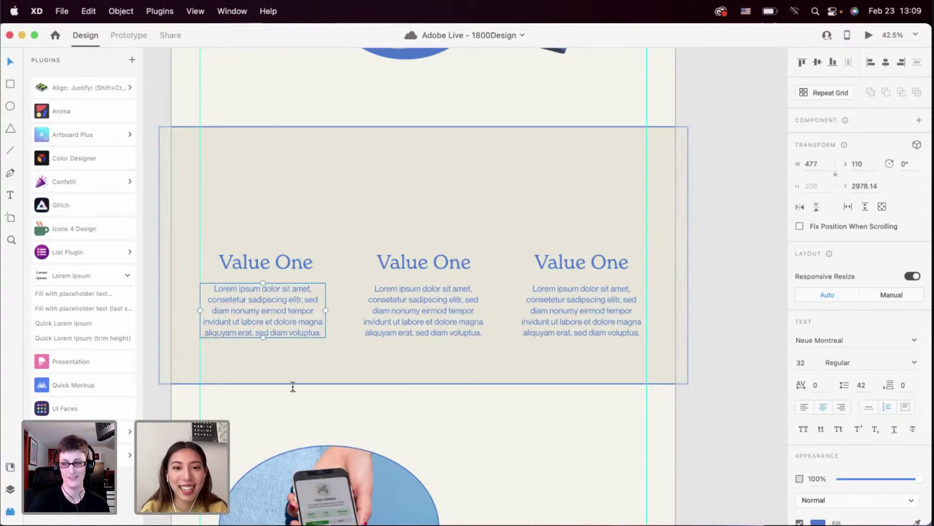
Unlock and relock the Value One section group, then select all three value columns
scroll(293, 386, "down", 3)
scroll(282, 321, "up", 4)
key("Escape")
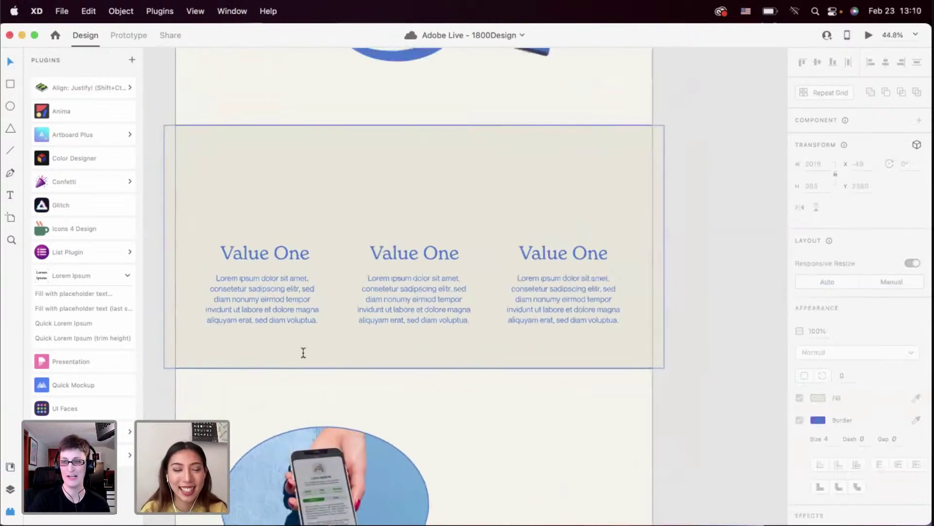
scroll(303, 353, "down", 3)
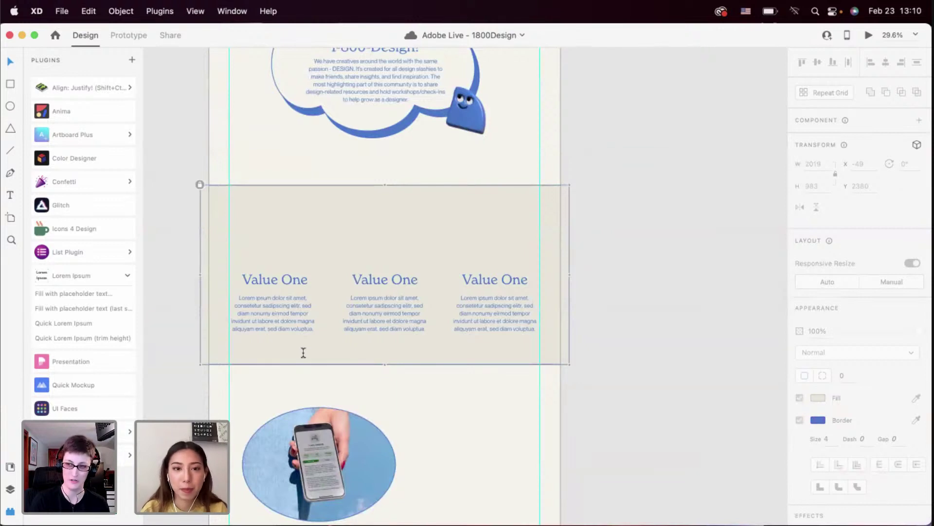
scroll(303, 352, "up", 10)
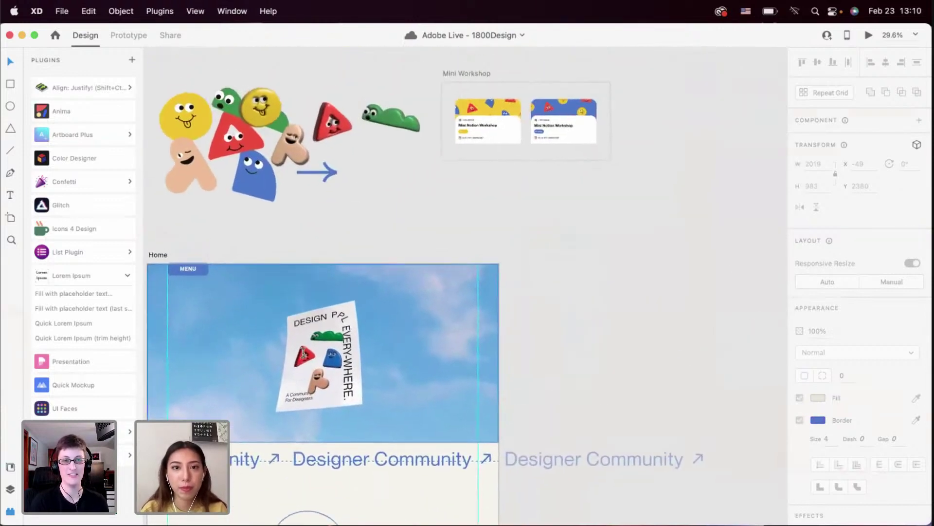
scroll(303, 353, "up", 3)
scroll(303, 352, "right", 2)
scroll(414, 266, "down", 15)
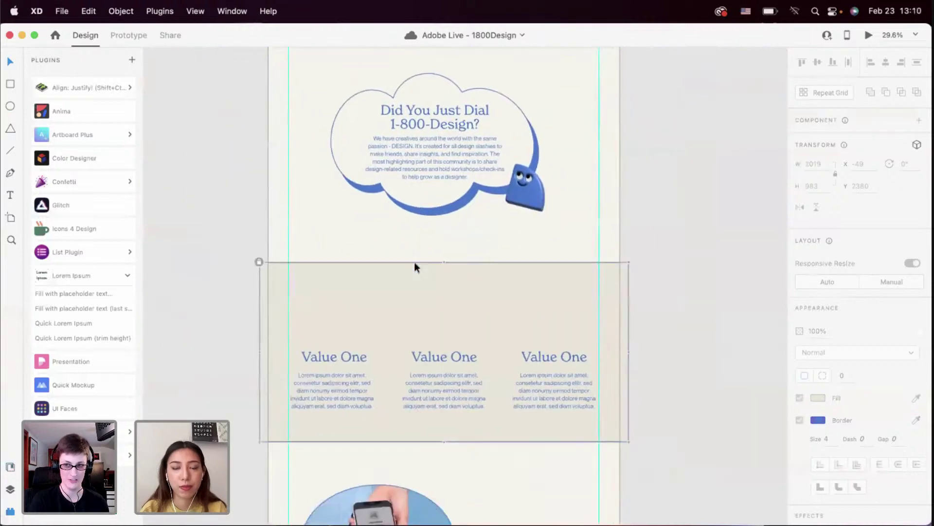
scroll(320, 289, "up", 2)
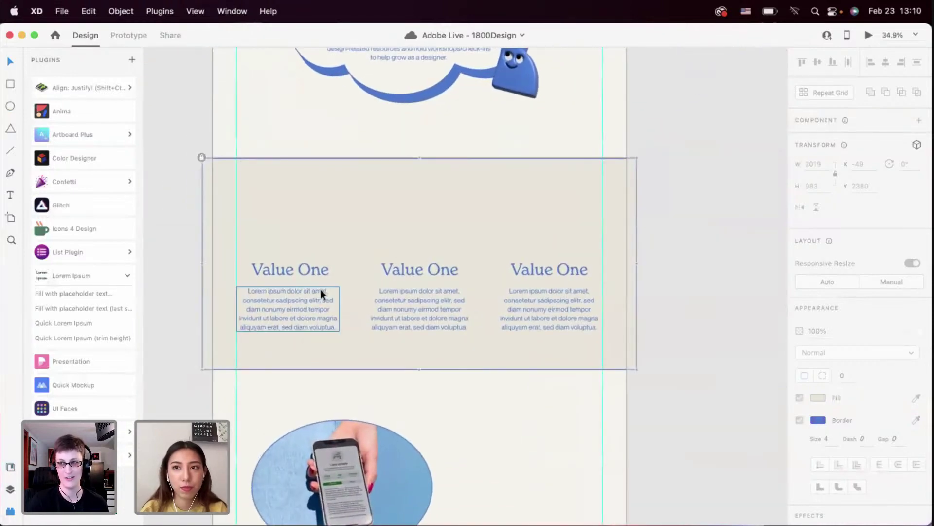
scroll(321, 289, "down", 1)
scroll(320, 289, "down", 3)
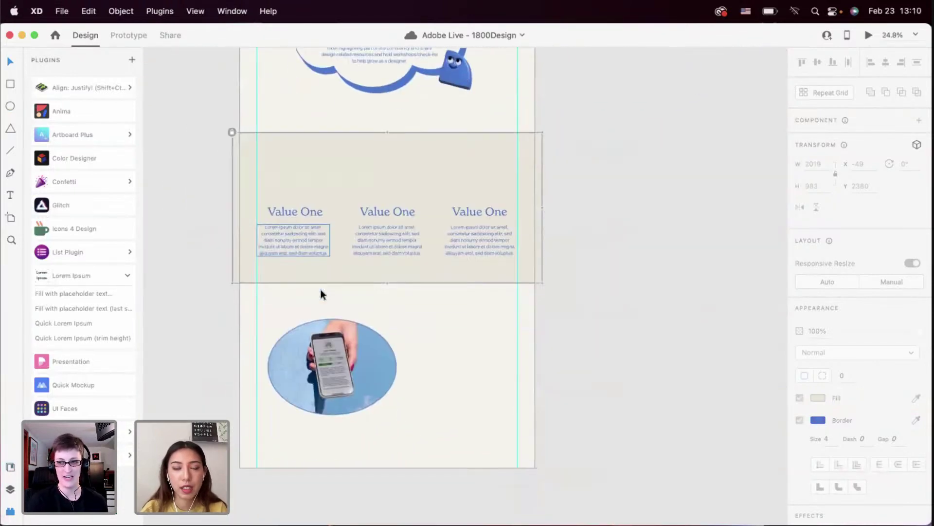
scroll(320, 289, "up", 1)
scroll(321, 289, "up", 3)
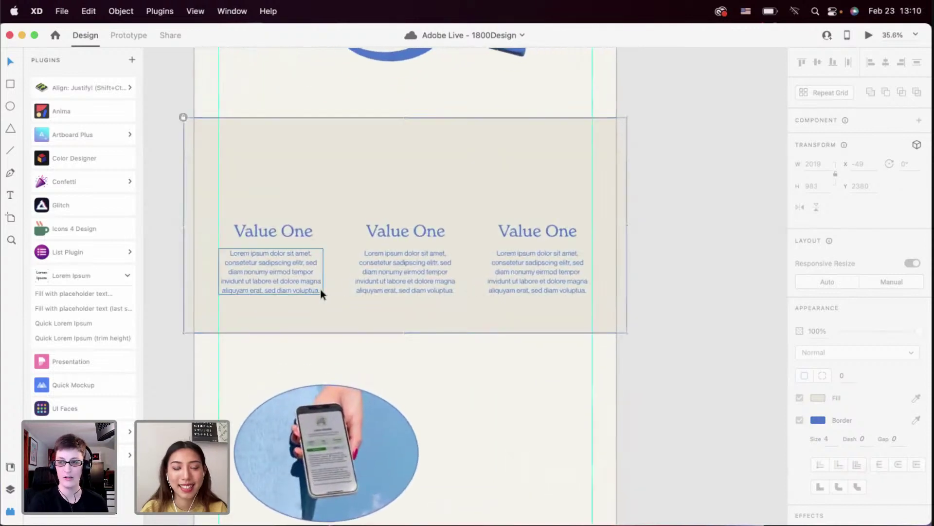
scroll(320, 291, "up", 1)
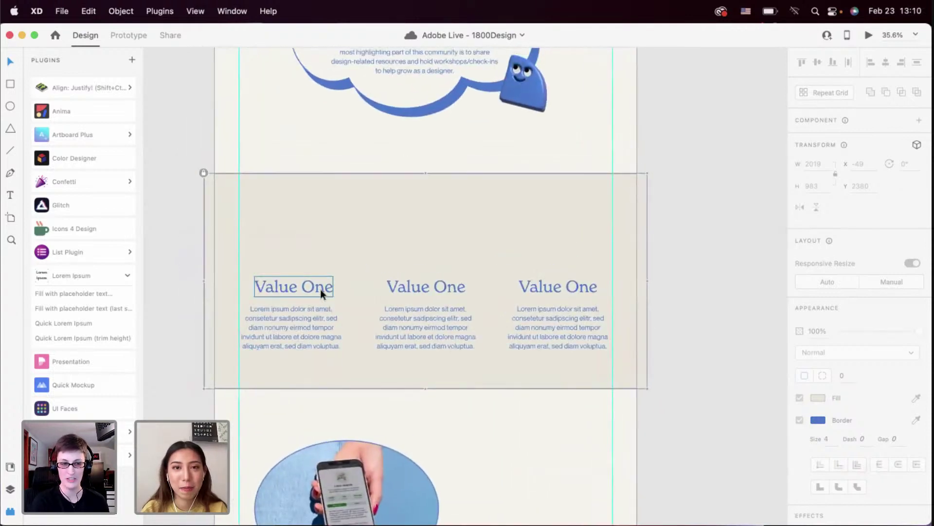
scroll(304, 282, "left", 1)
scroll(303, 283, "down", 1)
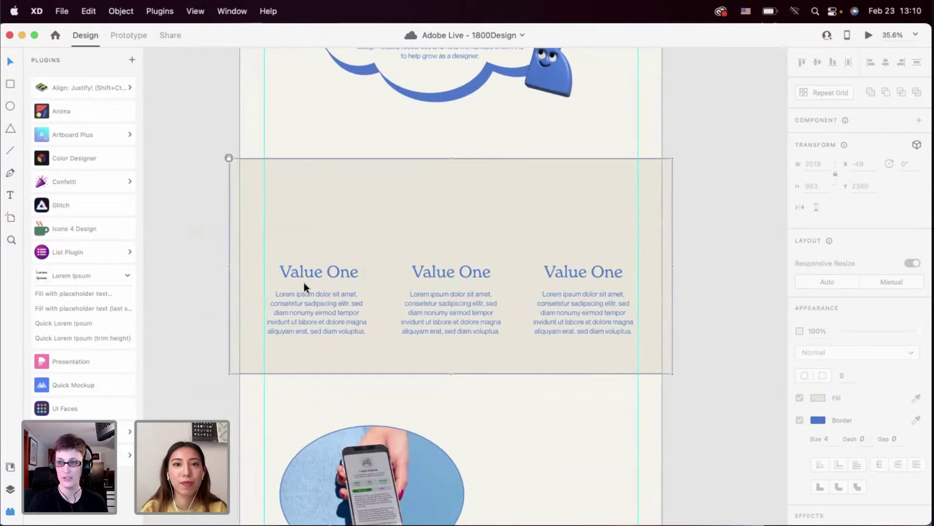
scroll(303, 282, "up", 5)
scroll(304, 282, "right", 1)
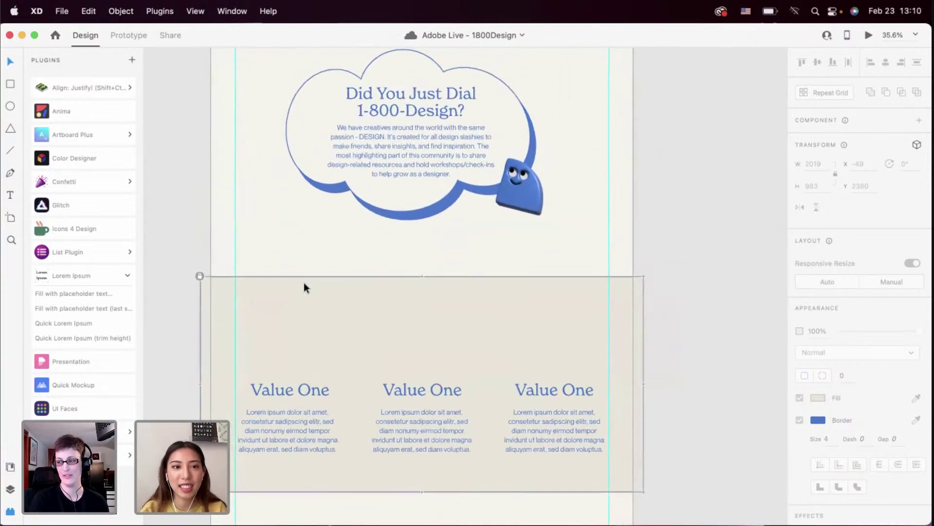
scroll(301, 284, "down", 1)
scroll(301, 284, "left", 1)
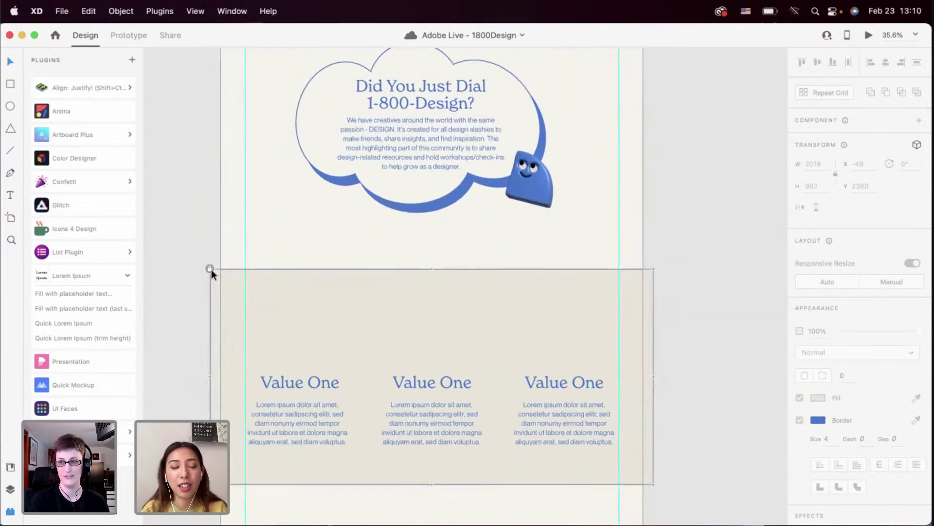
key("super+l")
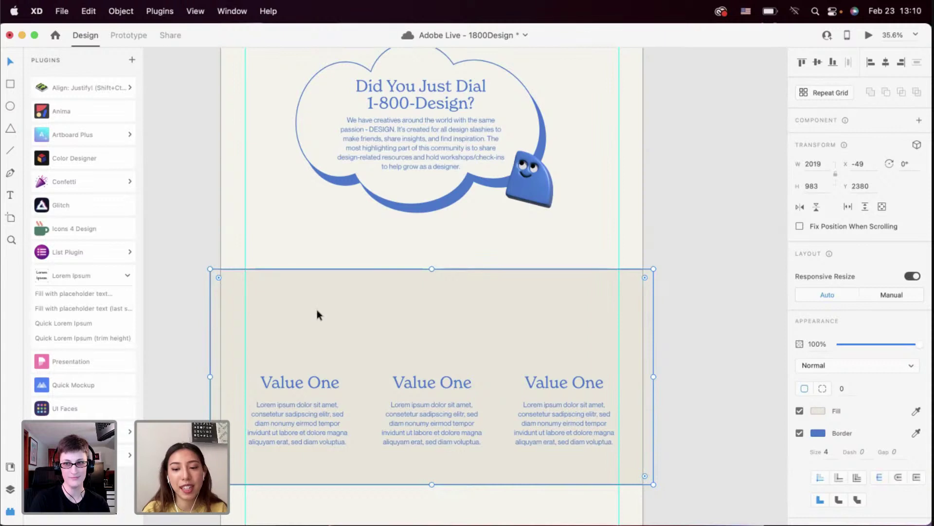
key("super+l")
left_click_drag(188, 297, 635, 448)
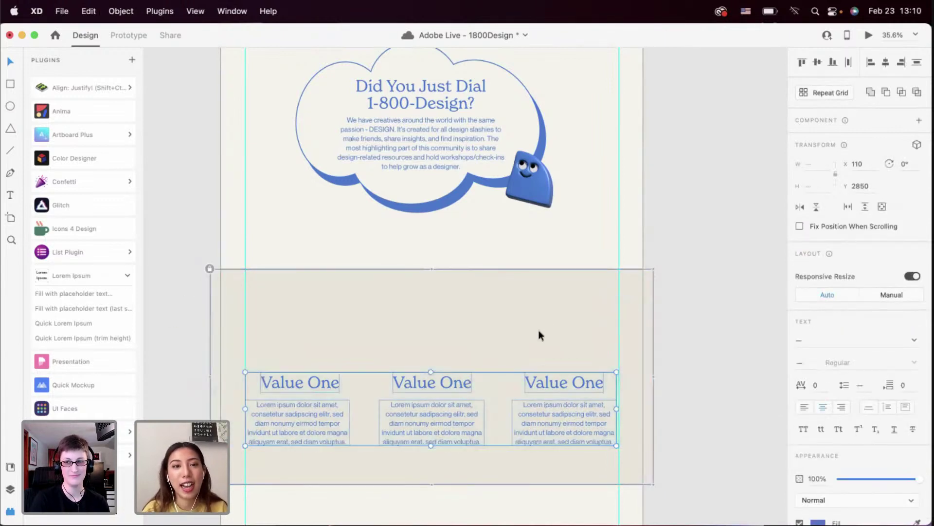
Rename the first Value One heading to 'Mini Workshops'
scroll(386, 303, "down", 2)
scroll(386, 302, "left", 1)
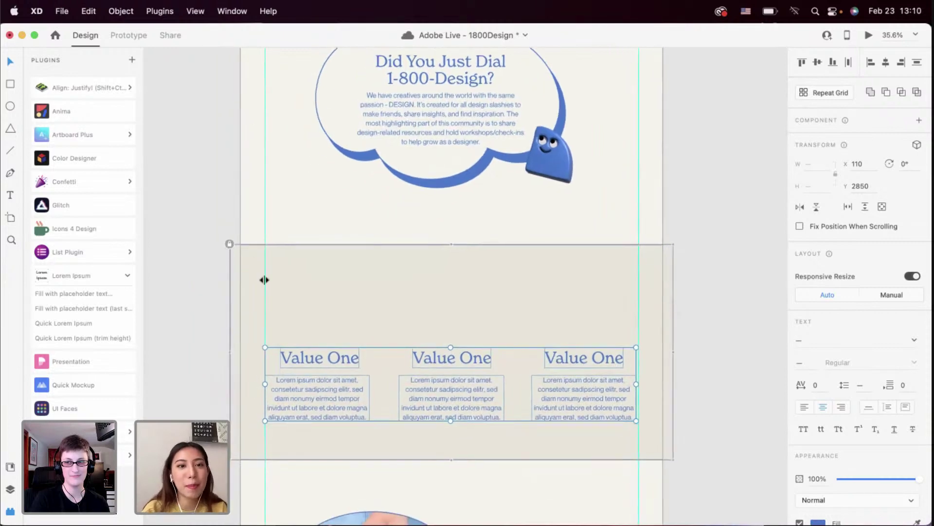
scroll(320, 311, "down", 2)
scroll(319, 311, "right", 1)
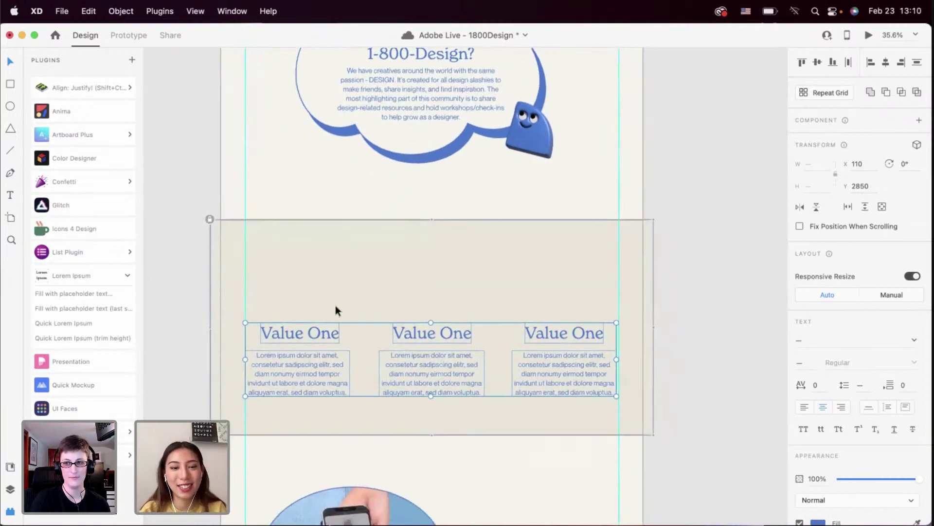
scroll(333, 293, "down", 3)
scroll(333, 293, "up", 3)
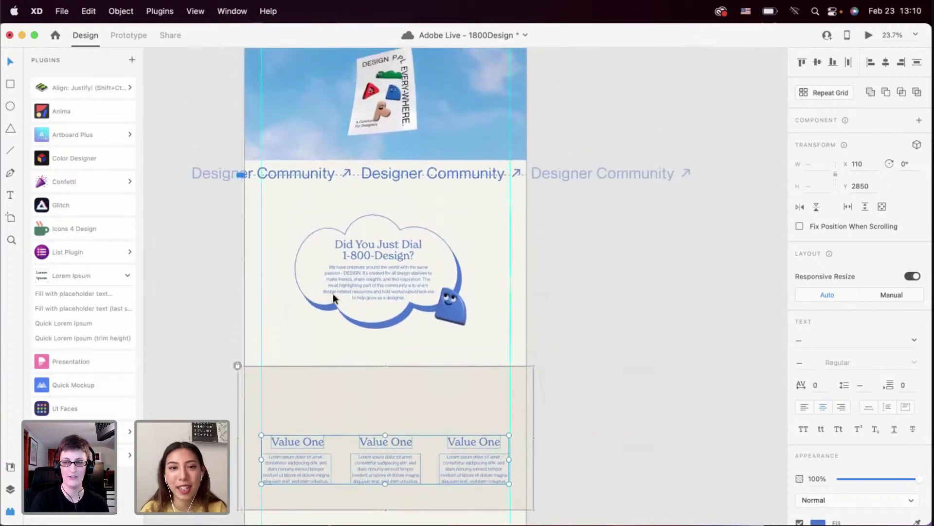
scroll(332, 293, "down", 5)
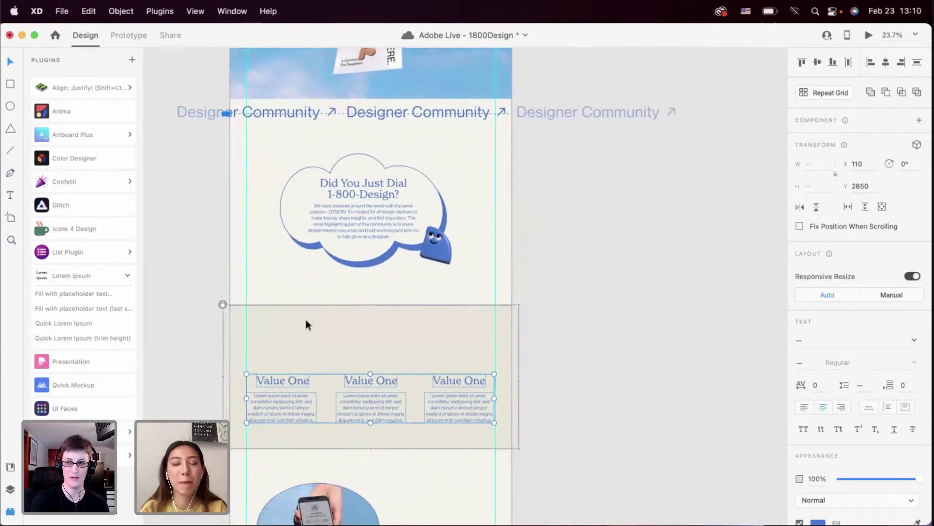
scroll(306, 325, "down", 2)
scroll(329, 311, "up", 2)
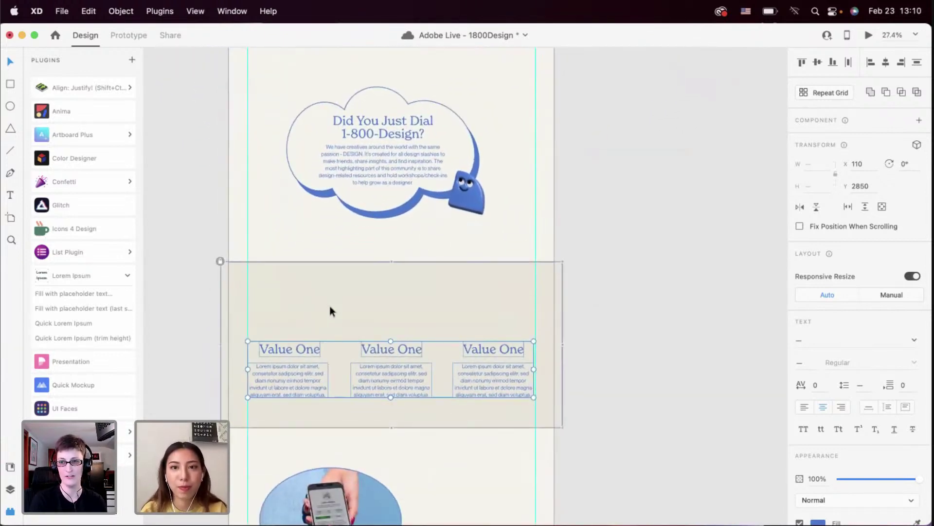
scroll(329, 306, "up", 5)
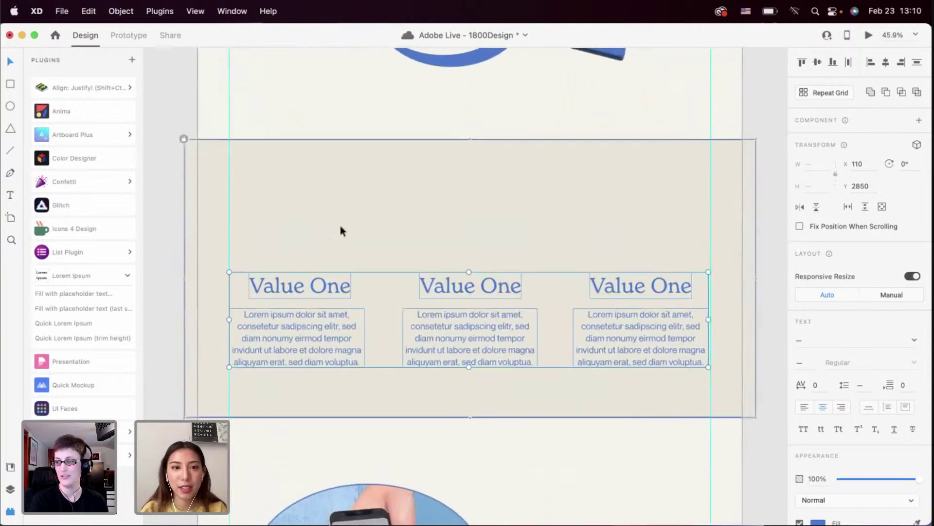
scroll(340, 226, "down", 1)
scroll(340, 225, "left", 1)
left_click(192, 214)
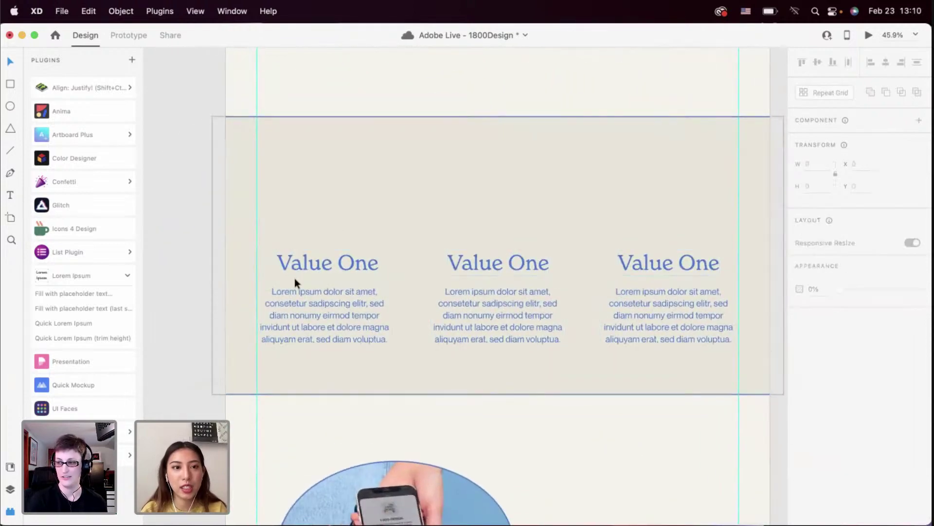
left_click(311, 261)
double_click(311, 261)
type("Work")
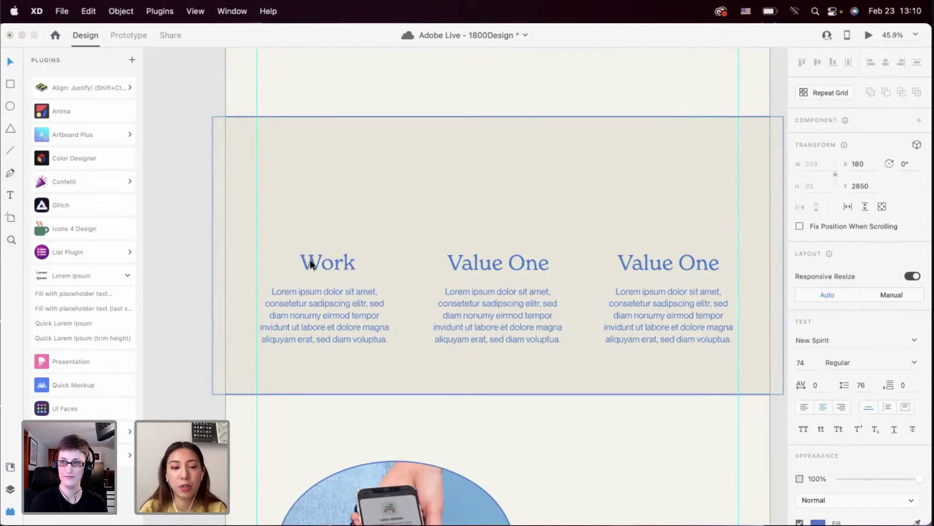
double_click(311, 265)
type("M")
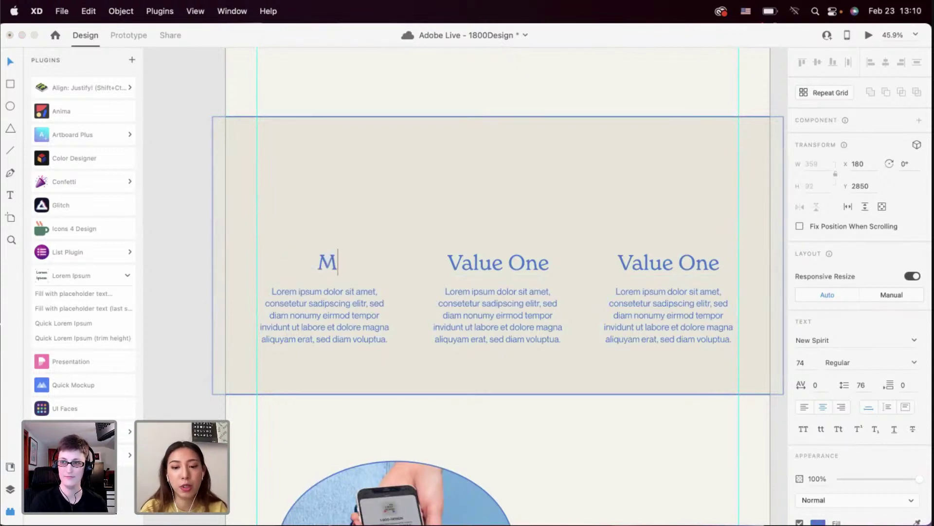
type("ini Workshop")
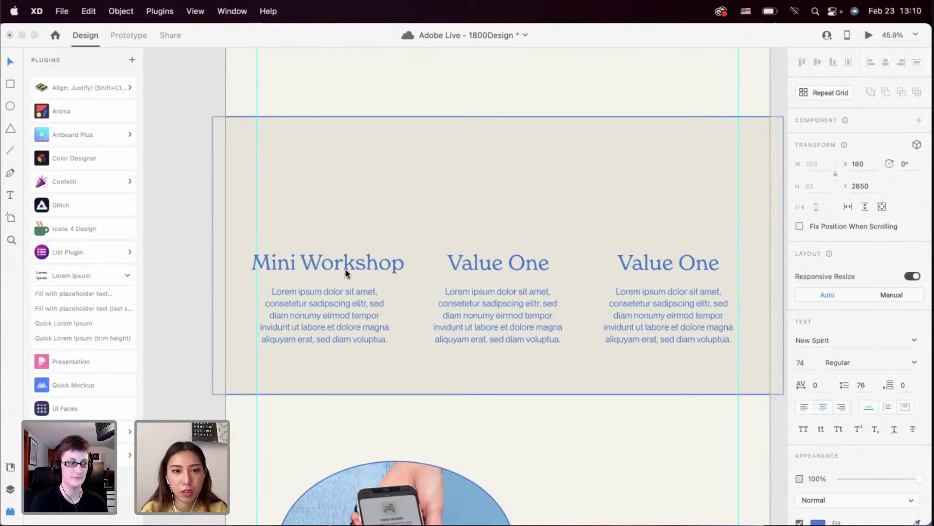
type("s")
key("Escape")
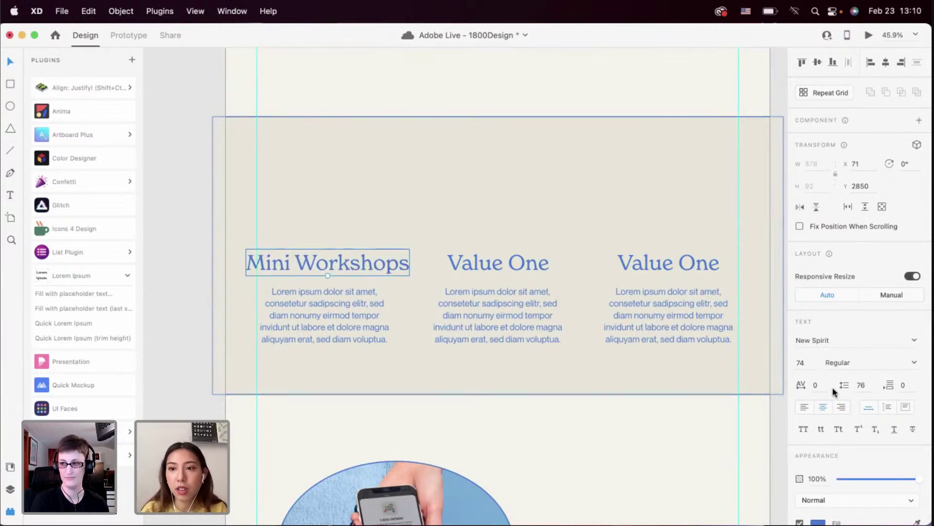
Break Mini Workshops onto two lines and raise it clear of its paragraph
double_click(332, 261)
left_click(293, 257)
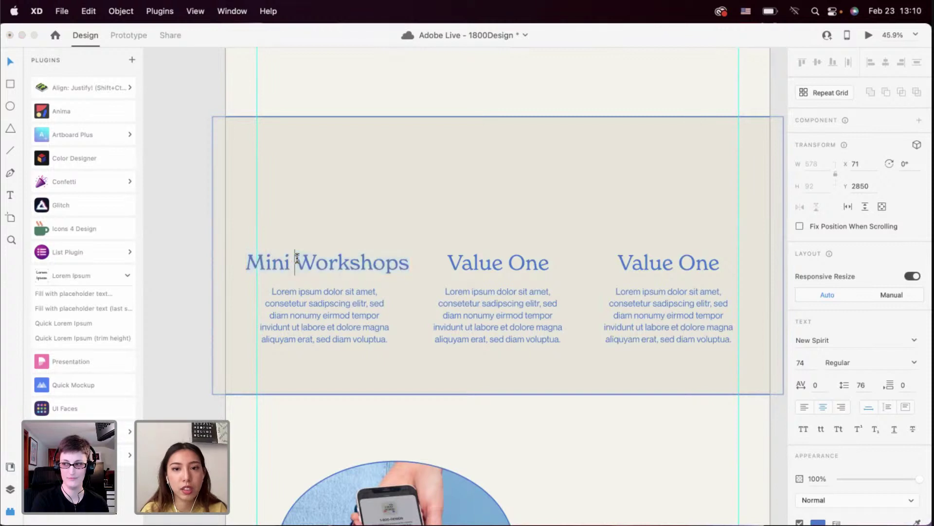
key("BackSpace")
key("Return")
key("Escape")
mouse_move(326, 259)
left_mouse_down()
mouse_move(326, 225)
mouse_move(326, 241)
left_mouse_up()
left_click(463, 268)
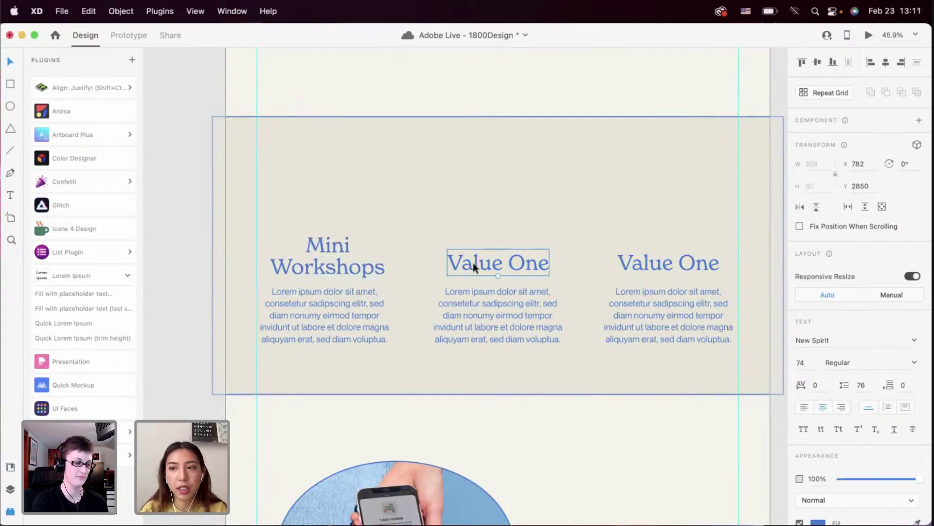
Retitle the middle heading 'Community Space' on two lines, raised level with Mini Workshops
double_click(535, 265)
type("C")
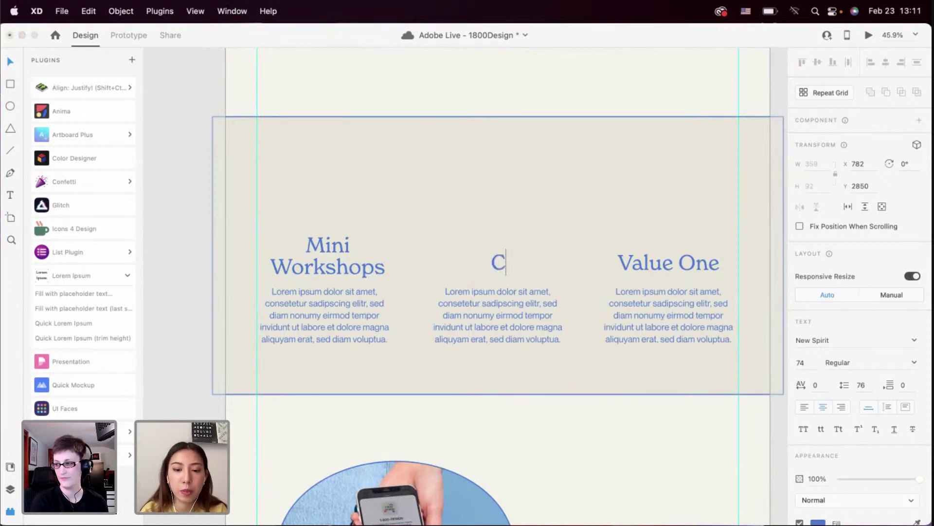
type("ommunity Space")
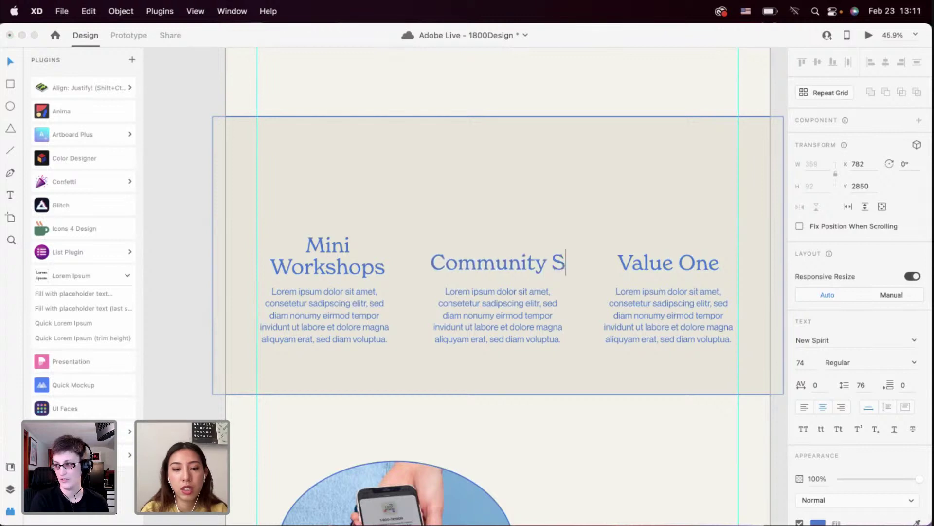
left_click(527, 257)
key("BackSpace")
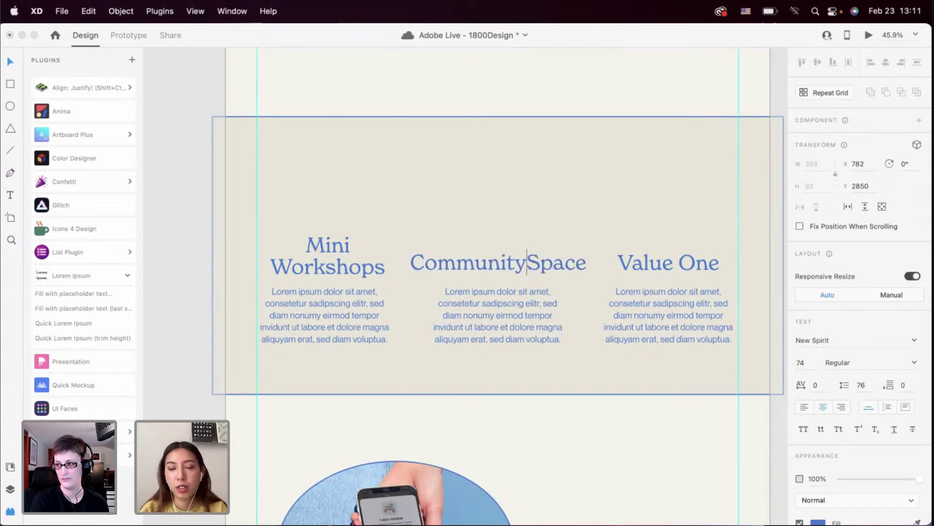
key("Return")
key("Escape")
left_click_drag(505, 262, 505, 243)
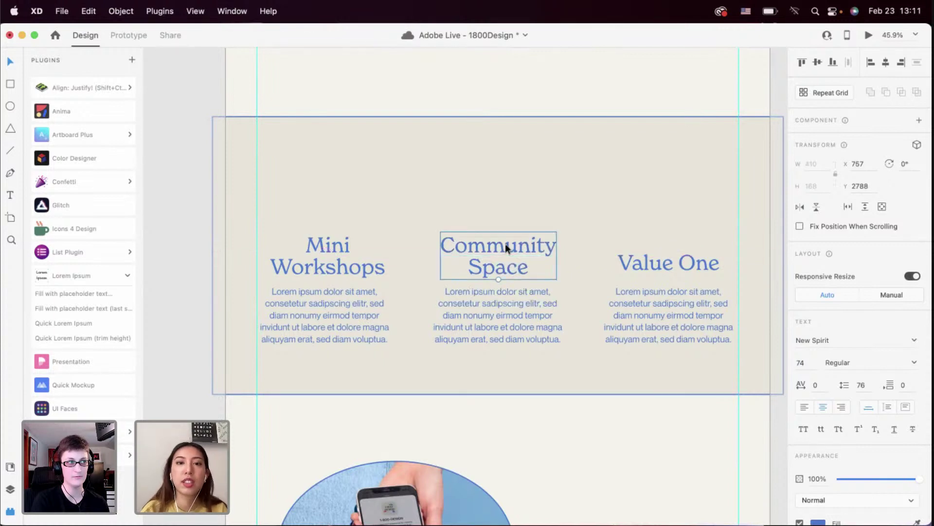
scroll(505, 243, "up", 4)
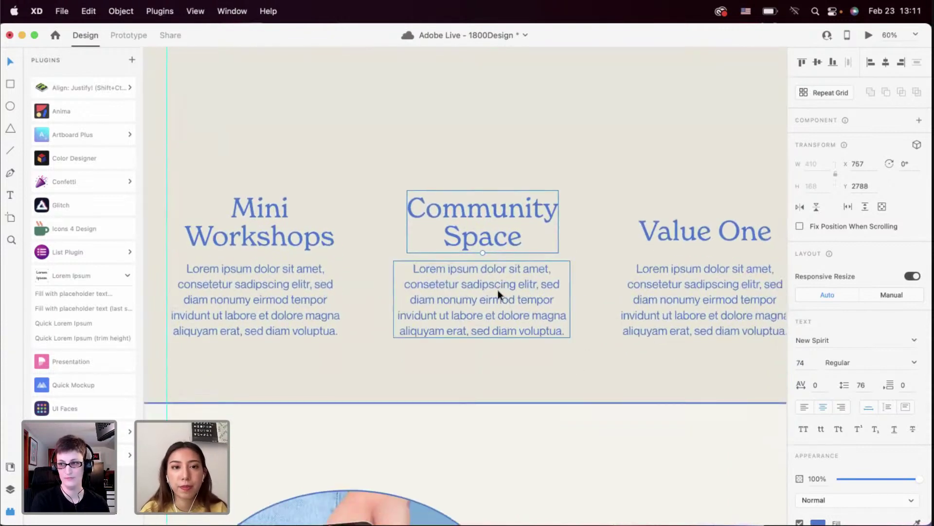
scroll(535, 272, "right", 2)
Replace the third Value One heading with 'Design Convo'
left_click(649, 237)
double_click(657, 233)
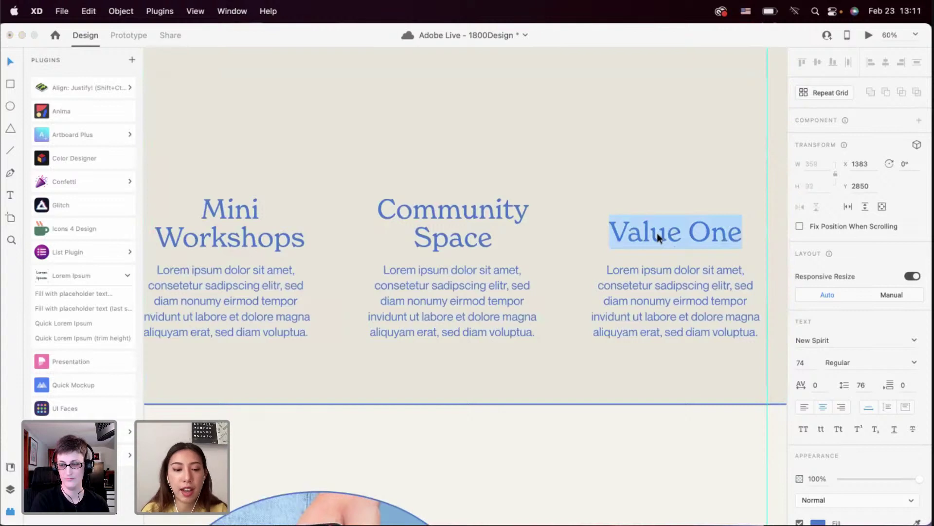
type("Design C")
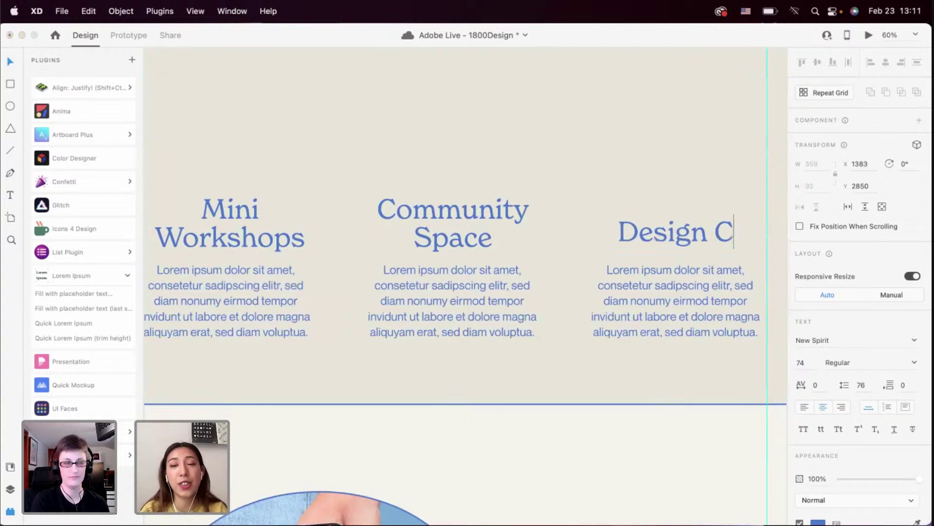
type("n")
key("BackSpace")
type("onvo")
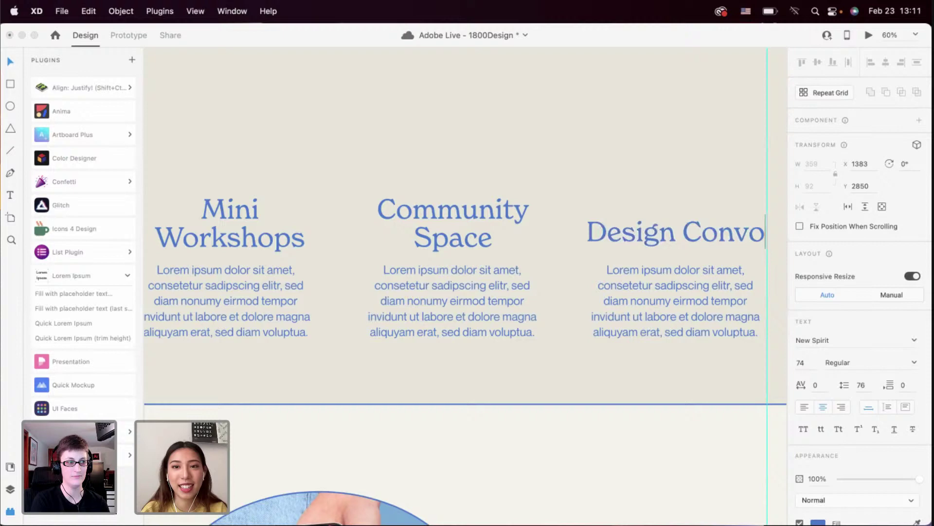
key("Escape")
scroll(643, 182, "down", 5)
scroll(615, 229, "up", 5)
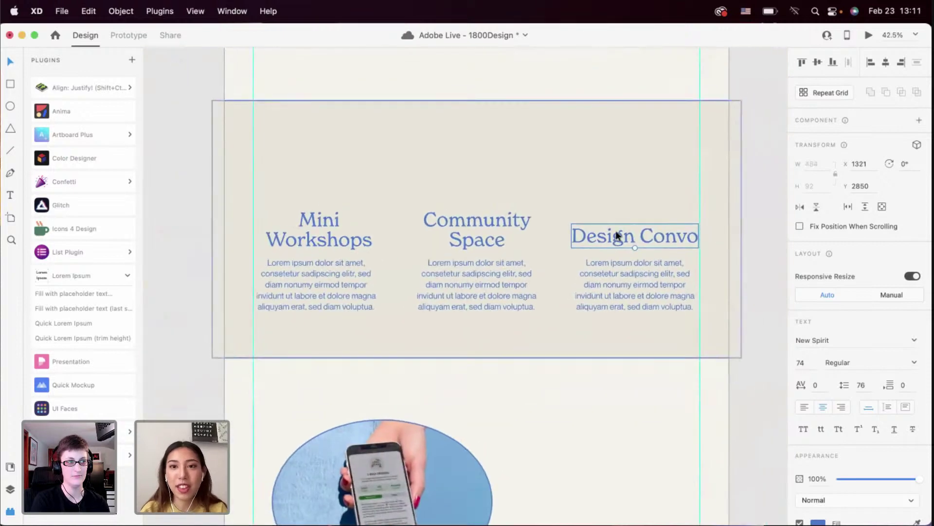
Break Design Convo onto two lines and lift it level with the other headings
double_click(610, 229)
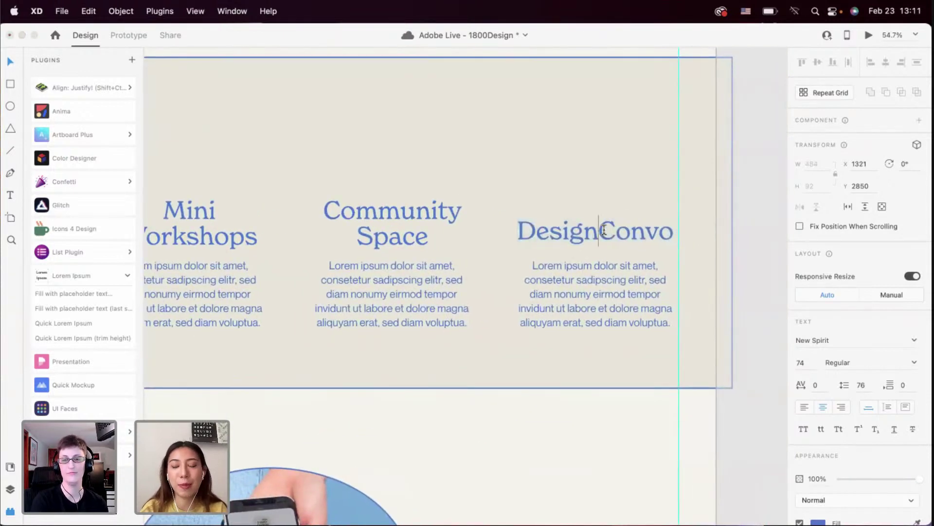
key("BackSpace")
left_click_drag(601, 225, 601, 210)
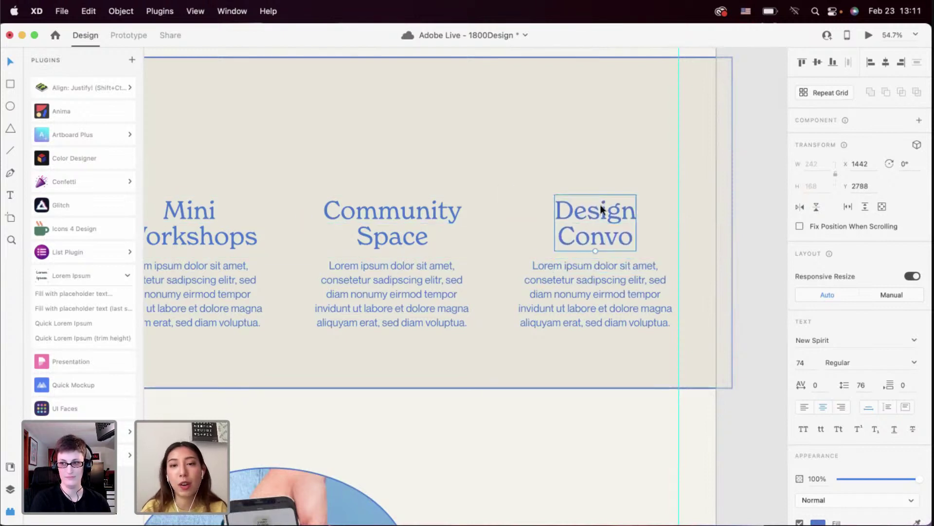
left_click_drag(597, 176, 618, 340)
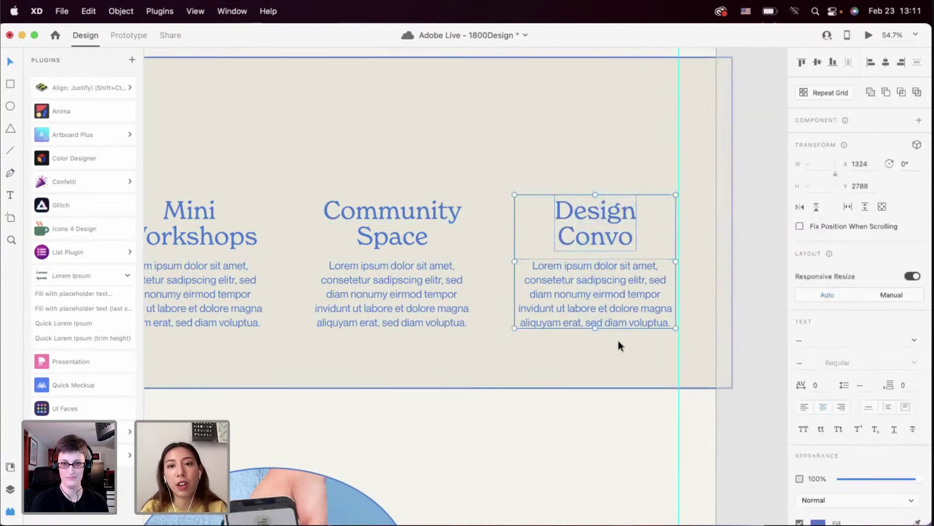
Select the section background rectangle and the lorem body paragraphs
scroll(576, 360, "down", 3)
left_click(536, 365)
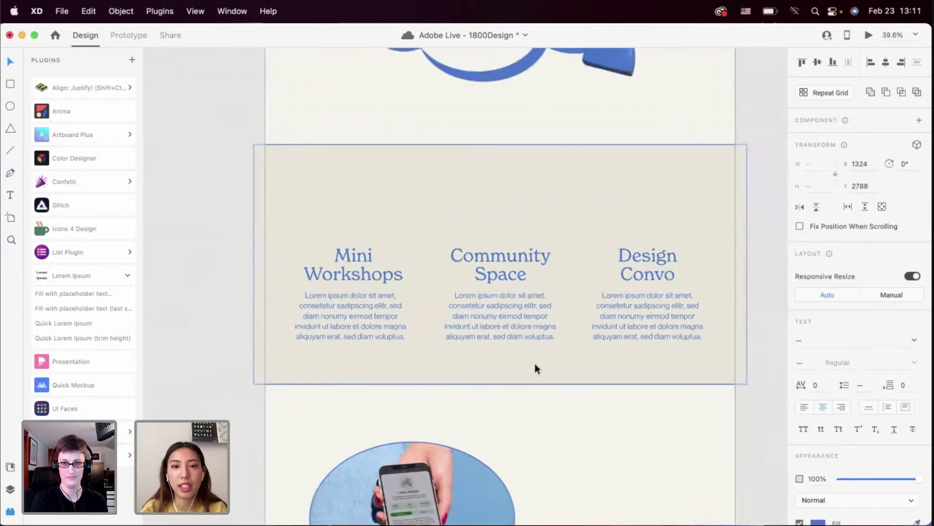
left_click(372, 339)
left_click(378, 347)
left_click(381, 352)
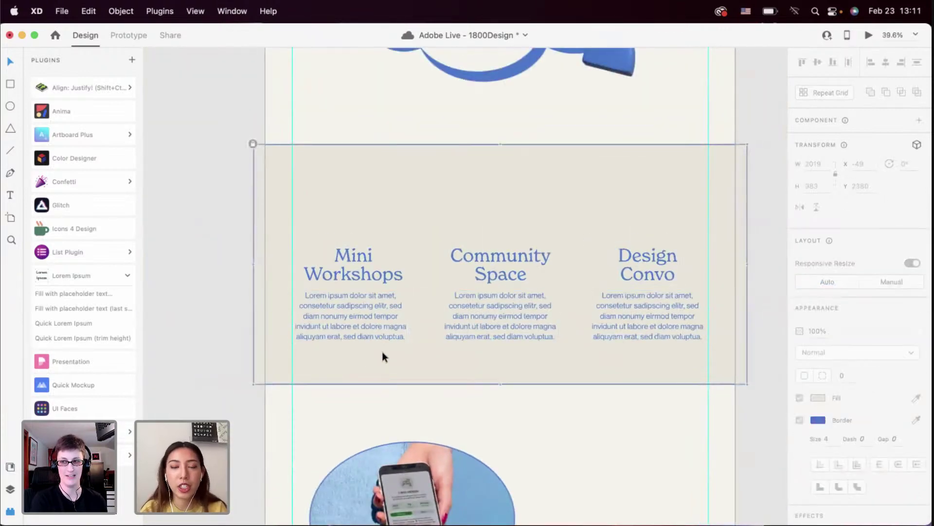
scroll(381, 351, "up", 2)
scroll(382, 353, "right", 3)
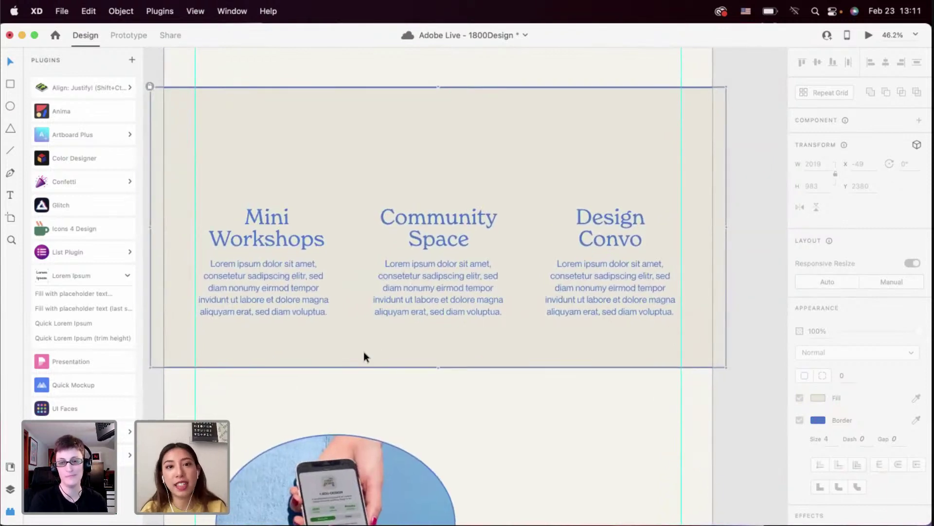
scroll(577, 350, "left", 2)
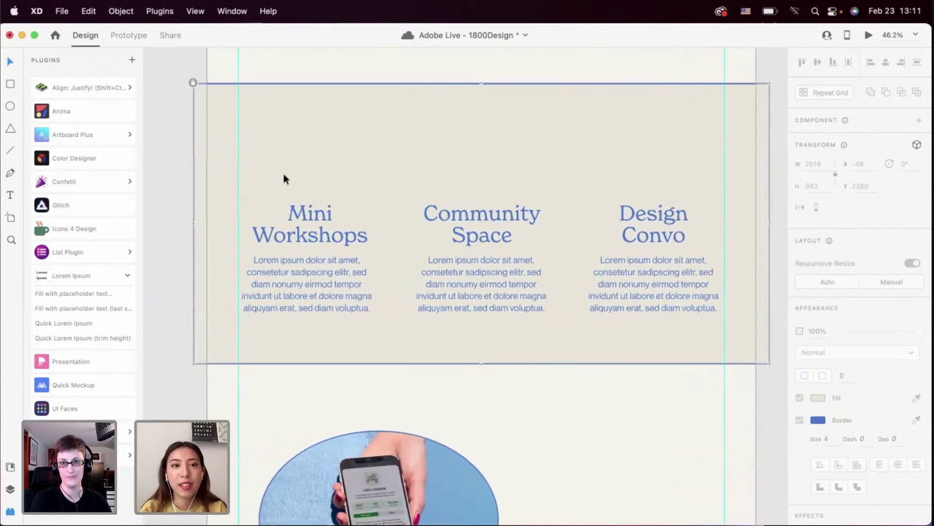
left_click_drag(285, 177, 649, 215)
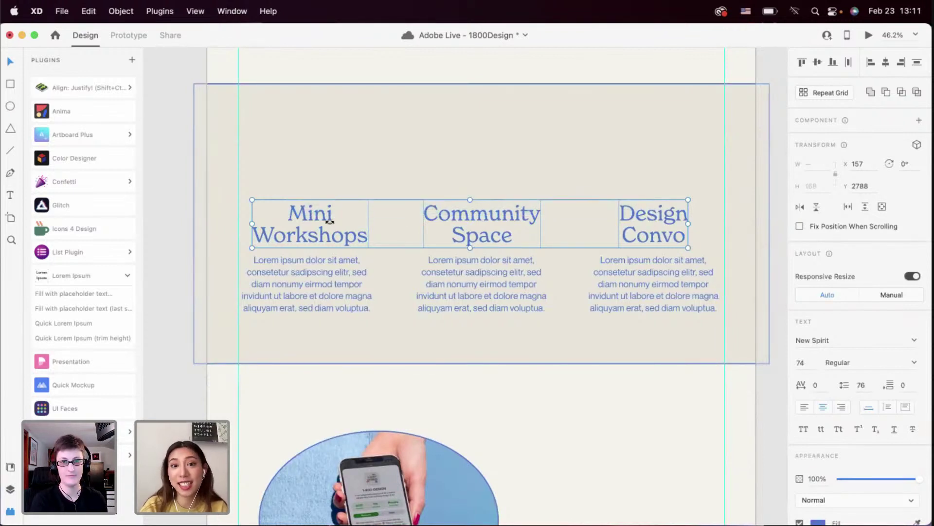
left_click(313, 158)
left_click(325, 304)
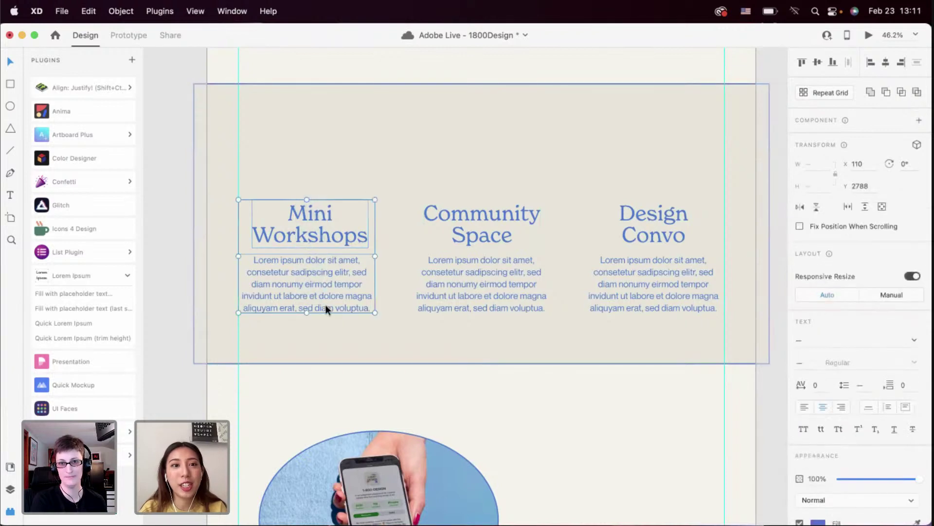
left_click(493, 305)
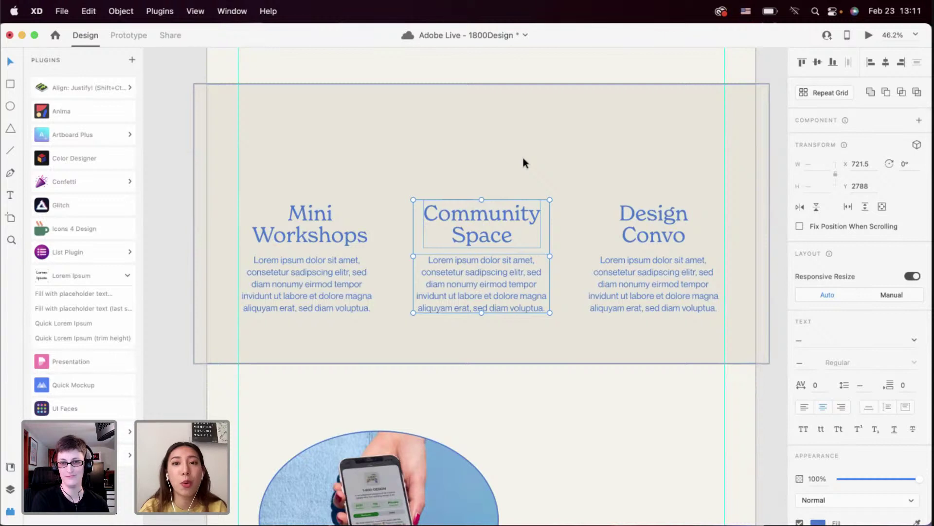
left_click(501, 157)
scroll(431, 216, "right", 2)
scroll(430, 216, "up", 1)
scroll(339, 265, "left", 1)
scroll(339, 265, "down", 1)
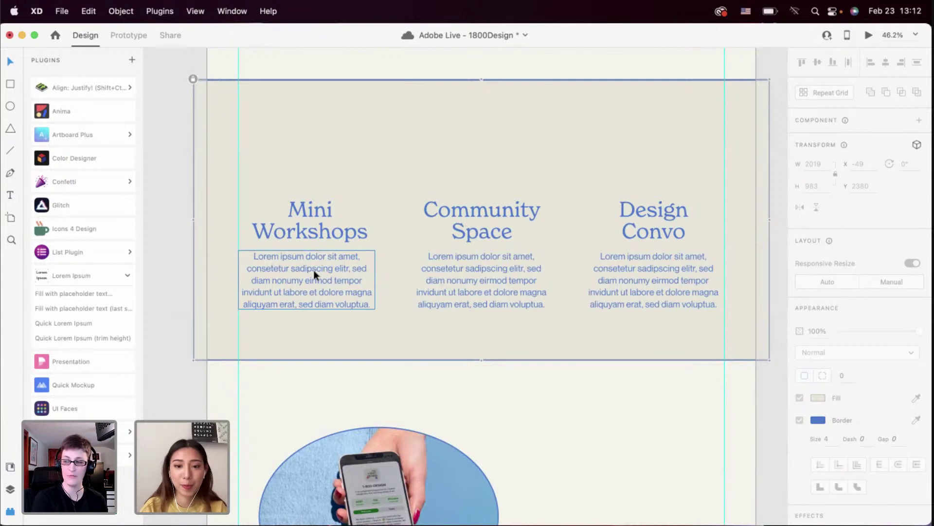
scroll(314, 270, "down", 5)
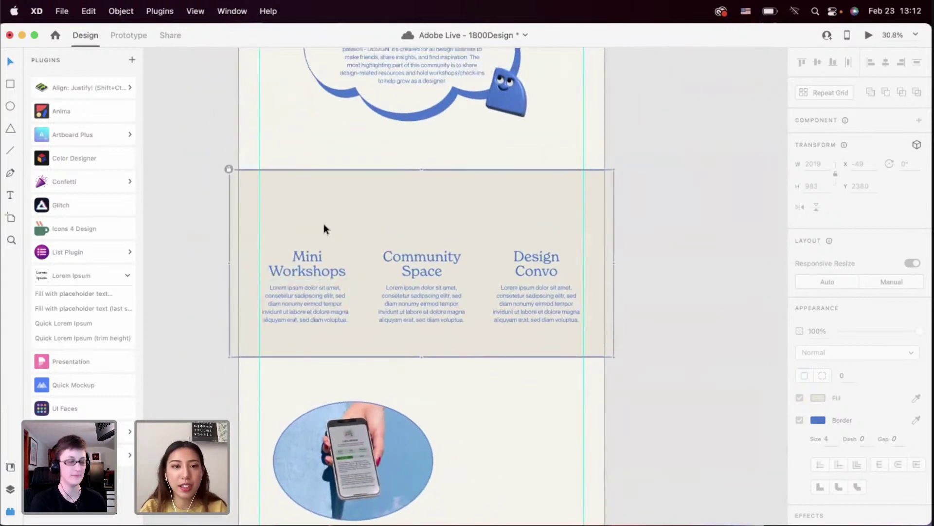
scroll(324, 223, "down", 3)
scroll(323, 223, "up", 3)
scroll(299, 326, "up", 5)
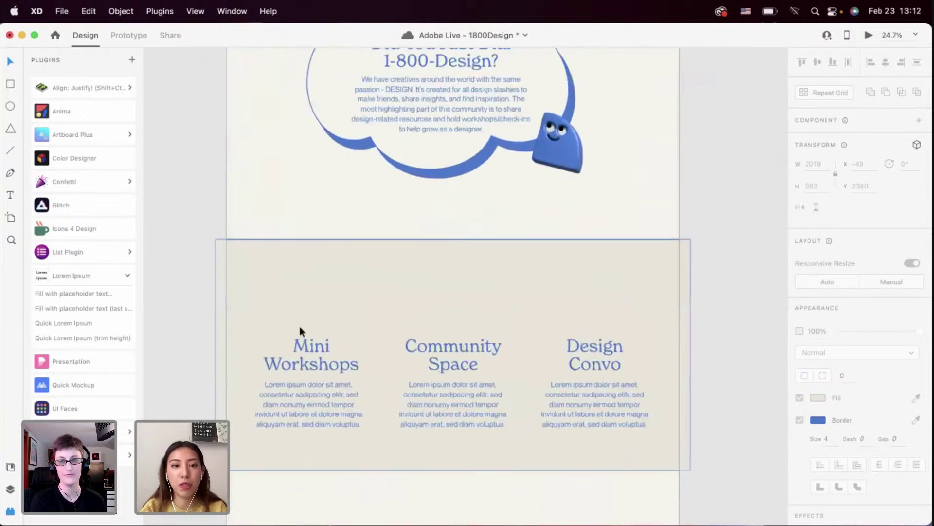
scroll(300, 331, "down", 3)
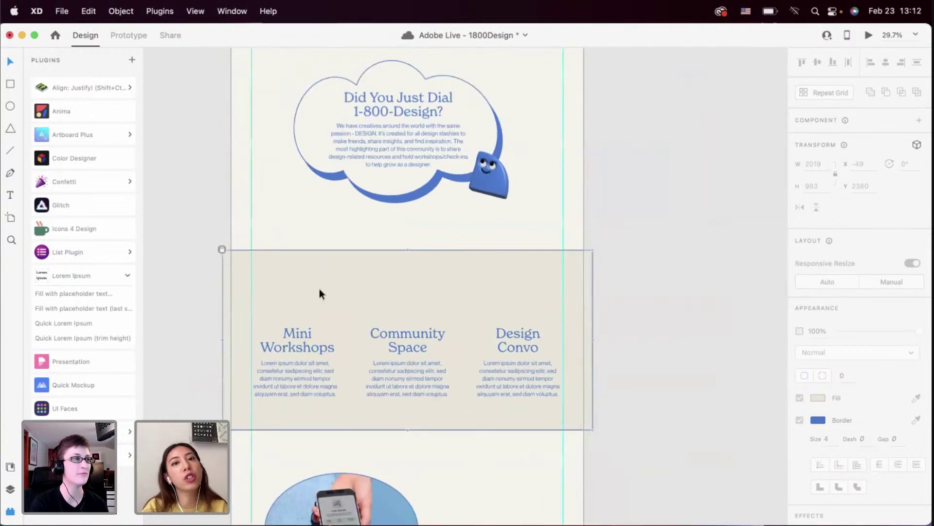
scroll(319, 288, "down", 2)
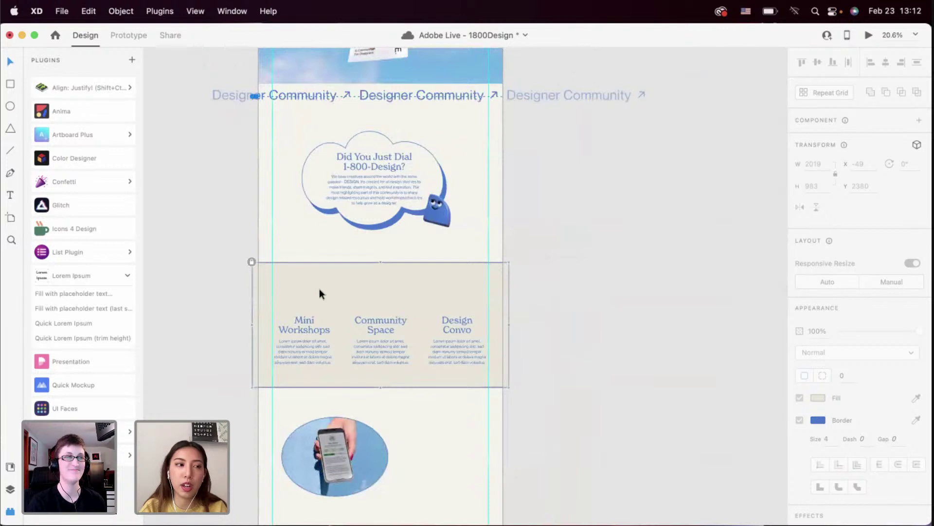
scroll(320, 288, "down", 3)
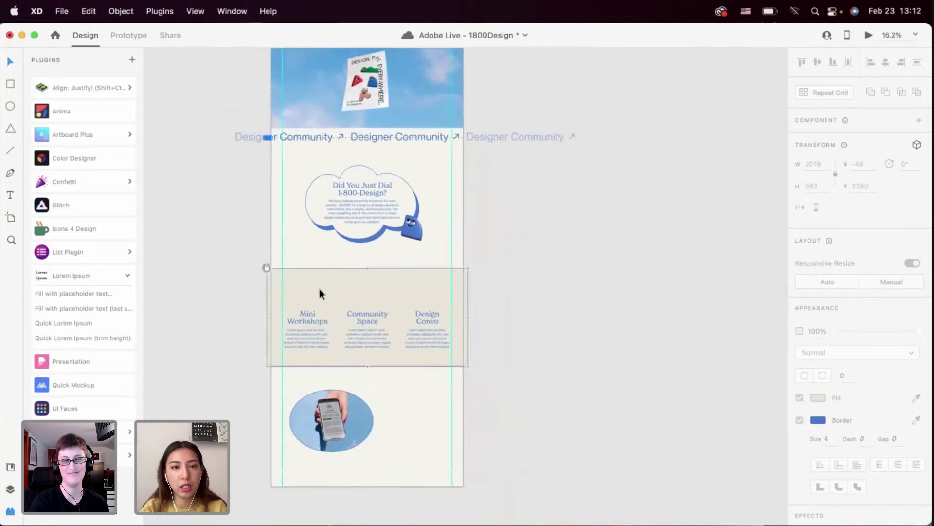
left_click(282, 252)
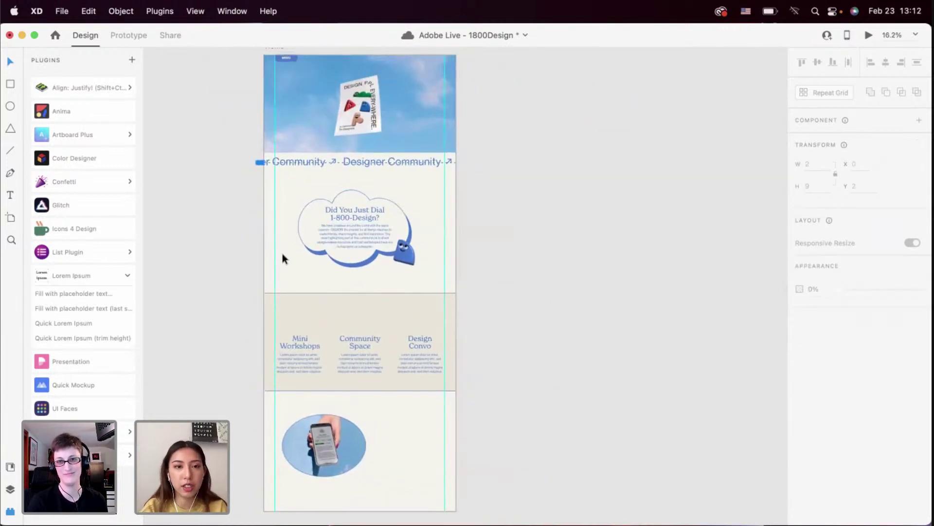
scroll(282, 253, "down", 1)
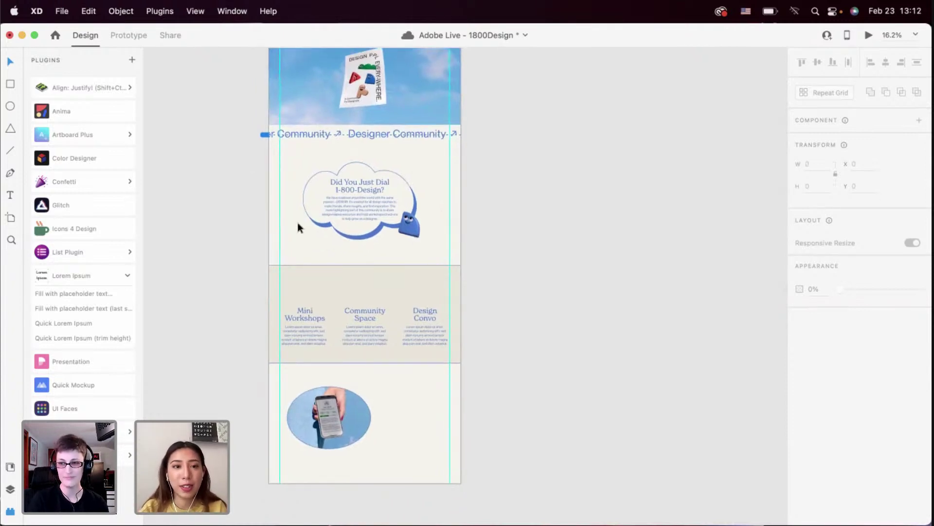
scroll(294, 262, "up", 3)
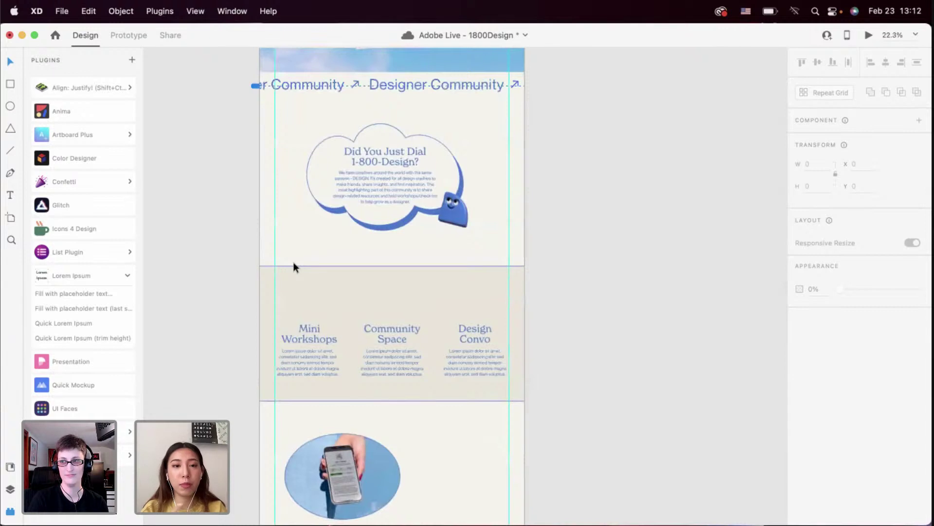
left_click(305, 298)
scroll(305, 310, "down", 1)
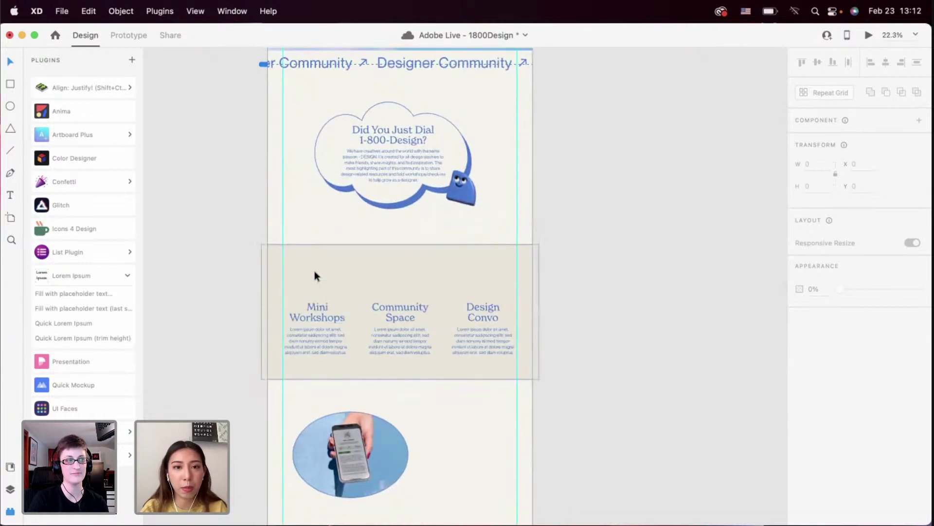
scroll(315, 270, "up", 3)
scroll(315, 271, "down", 2)
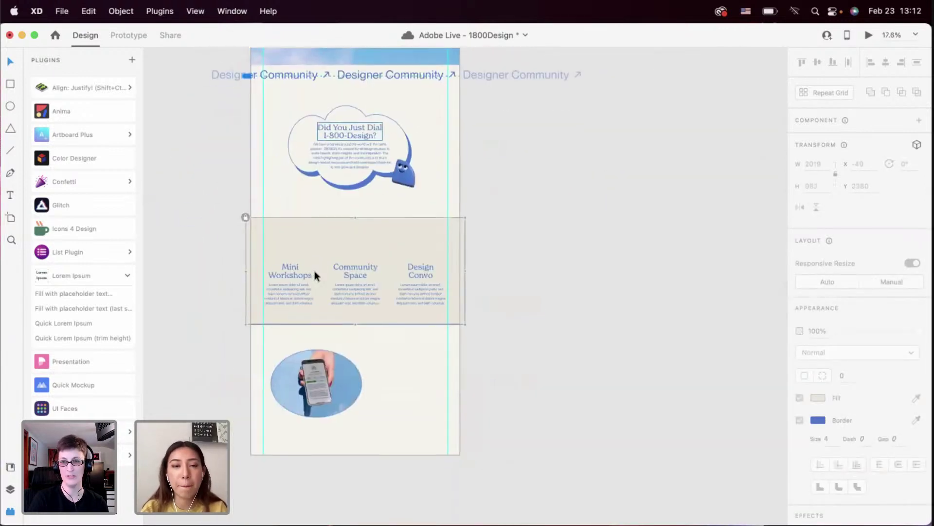
scroll(311, 273, "up", 3)
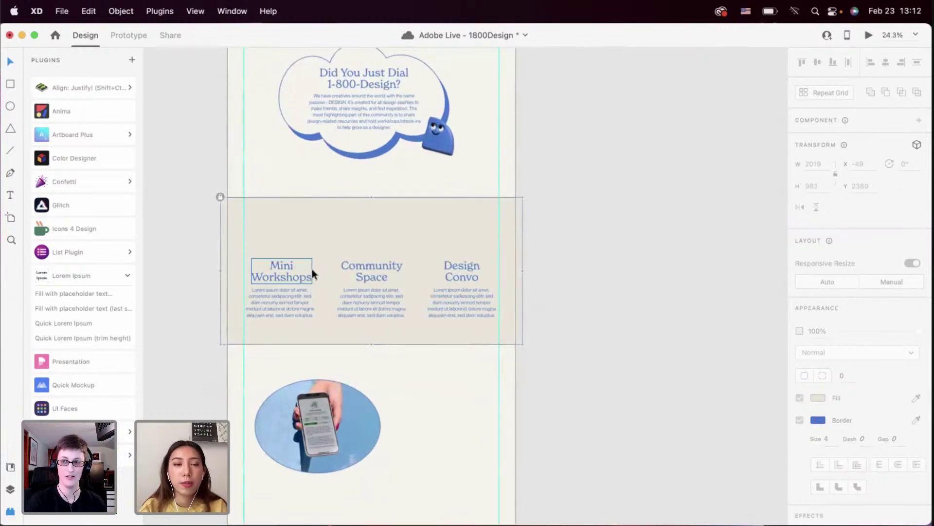
scroll(311, 269, "up", 2)
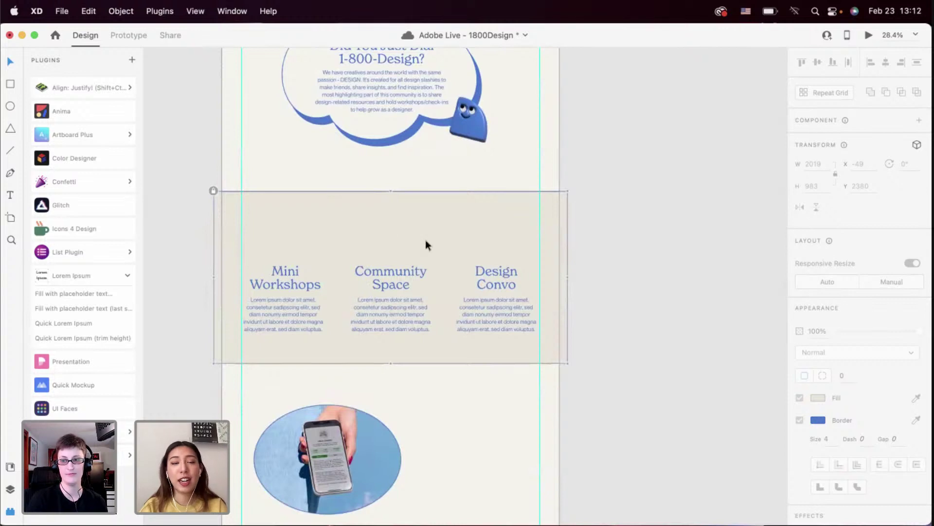
scroll(314, 298, "up", 2)
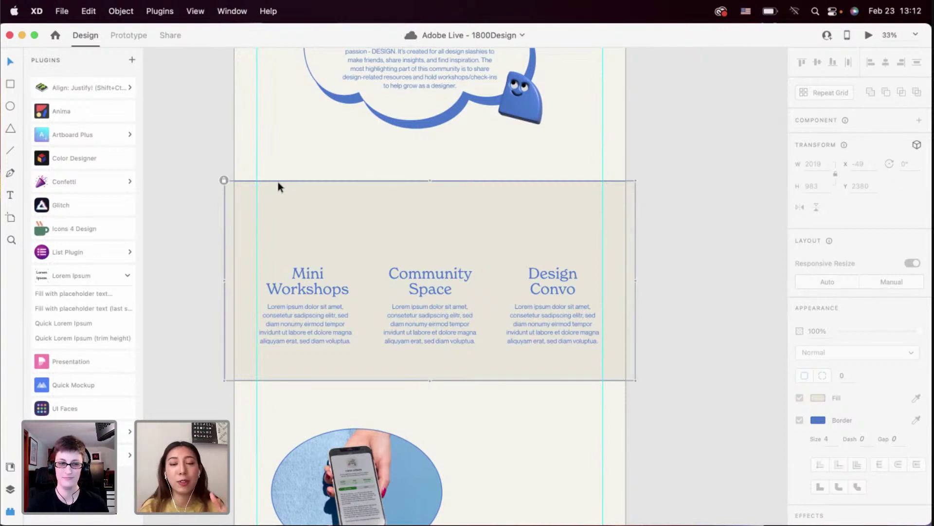
scroll(306, 219, "down", 2)
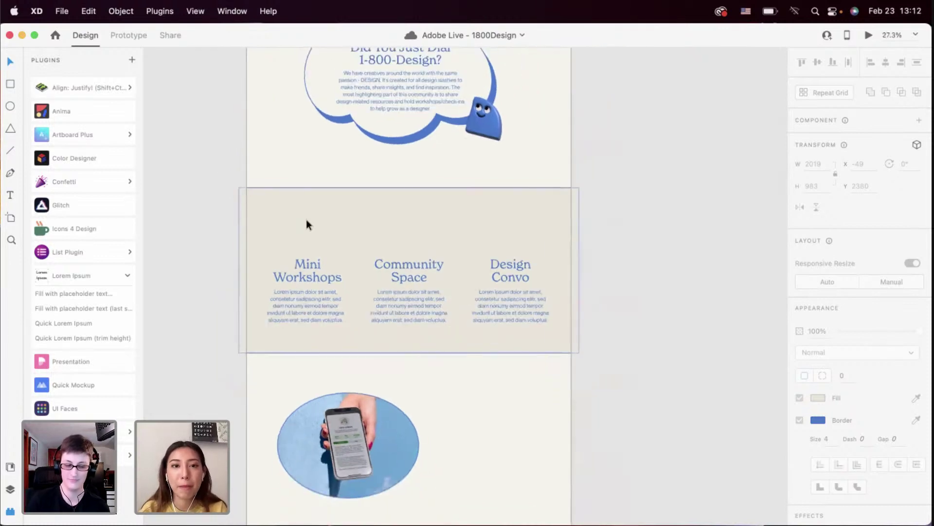
scroll(373, 220, "down", 4)
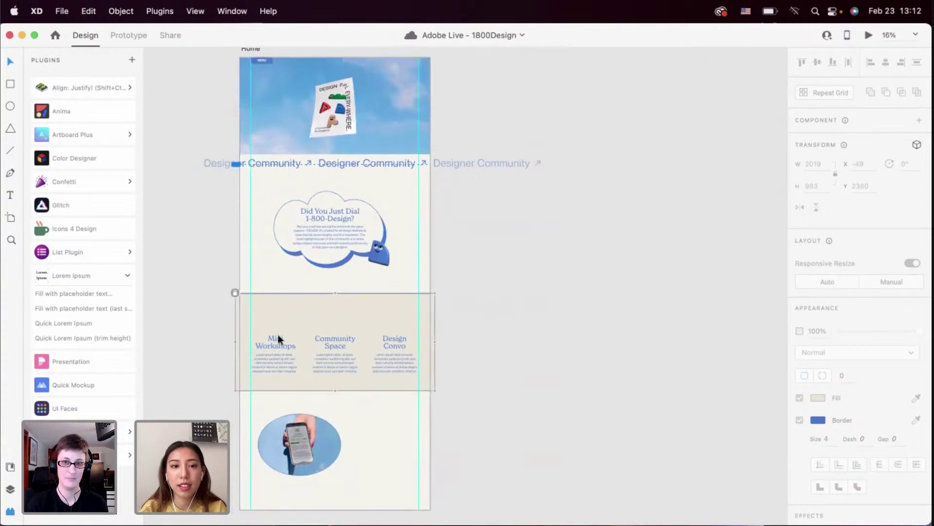
scroll(278, 334, "up", 5)
scroll(279, 340, "up", 10)
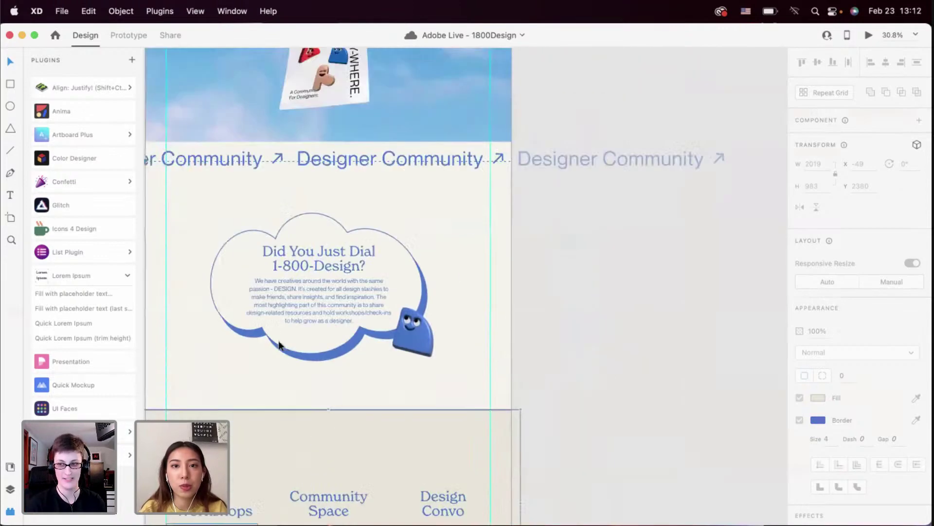
Paste the two Mini Notion Workshop cards into the section, yellow card above Mini Workshops
left_click(298, 258)
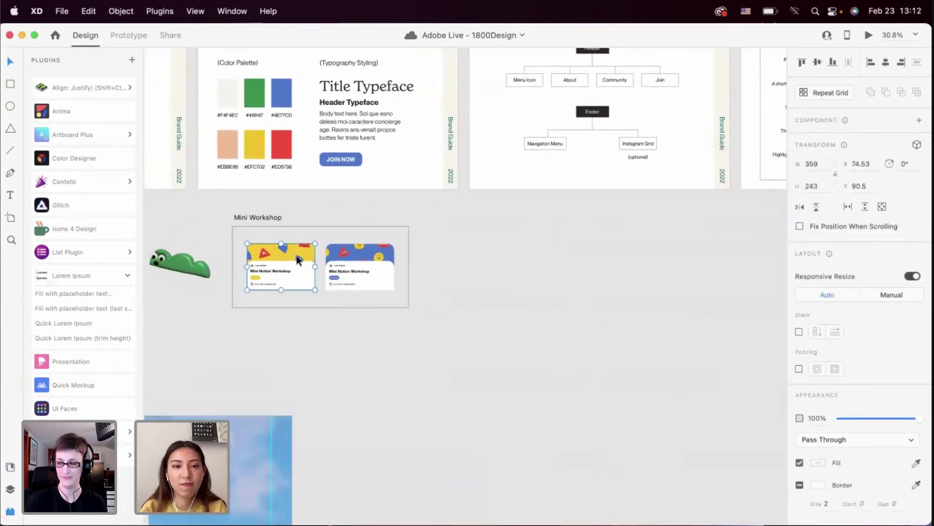
left_click(354, 265, "shift")
scroll(381, 252, "down", 5)
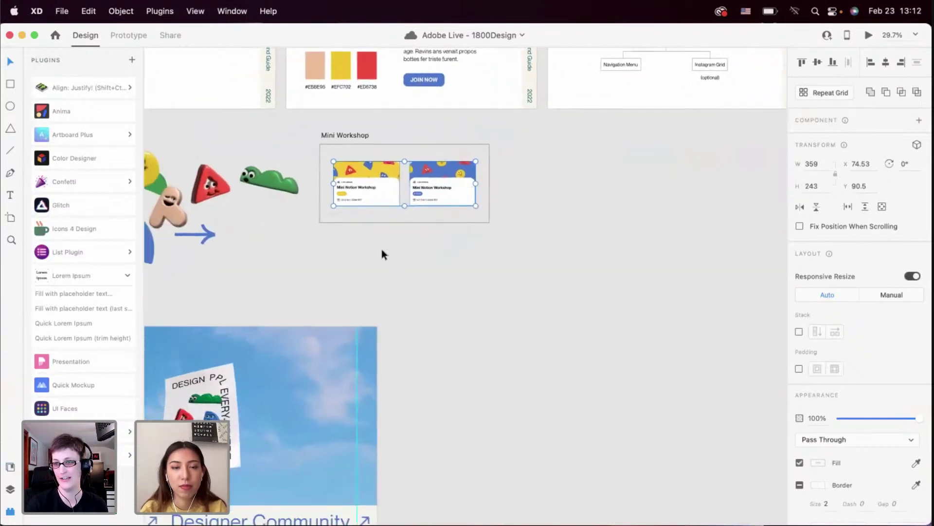
scroll(381, 249, "down", 10)
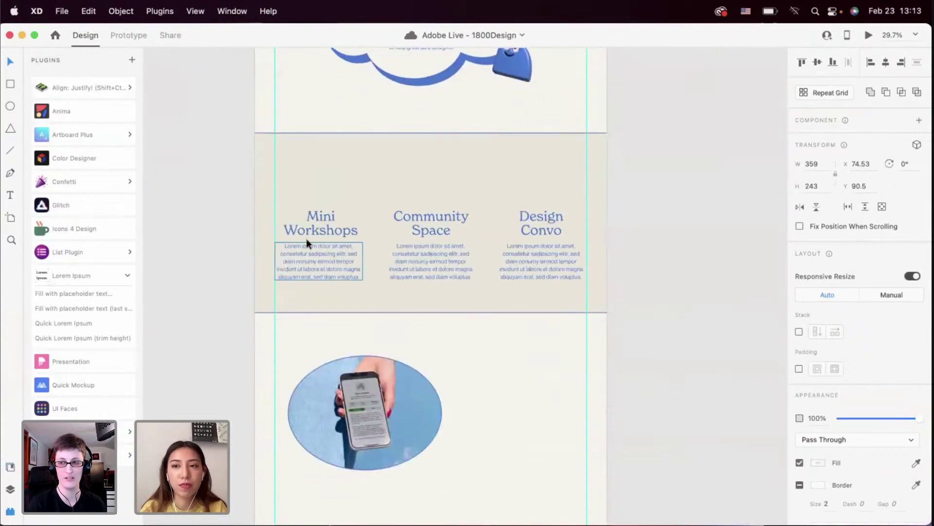
scroll(306, 238, "up", 10)
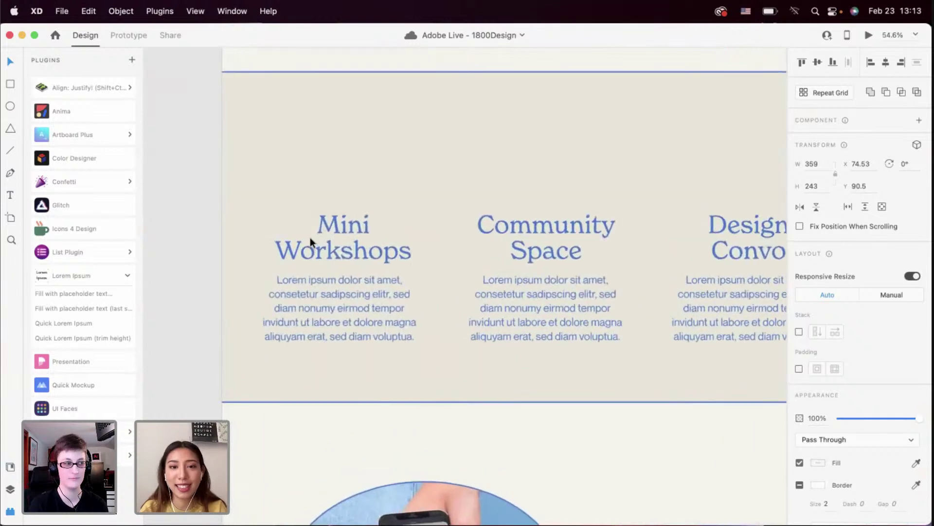
key("ctrl+v")
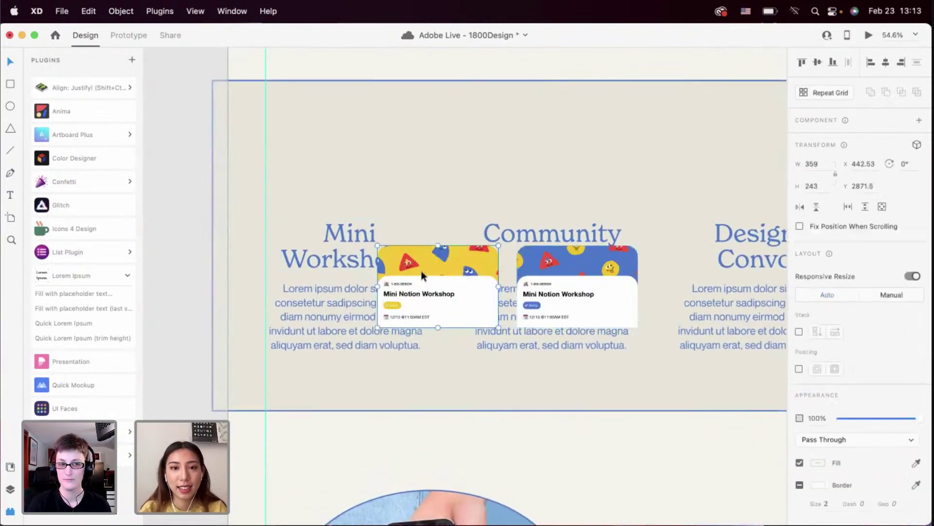
left_click_drag(421, 271, 324, 140)
scroll(352, 216, "up", 3)
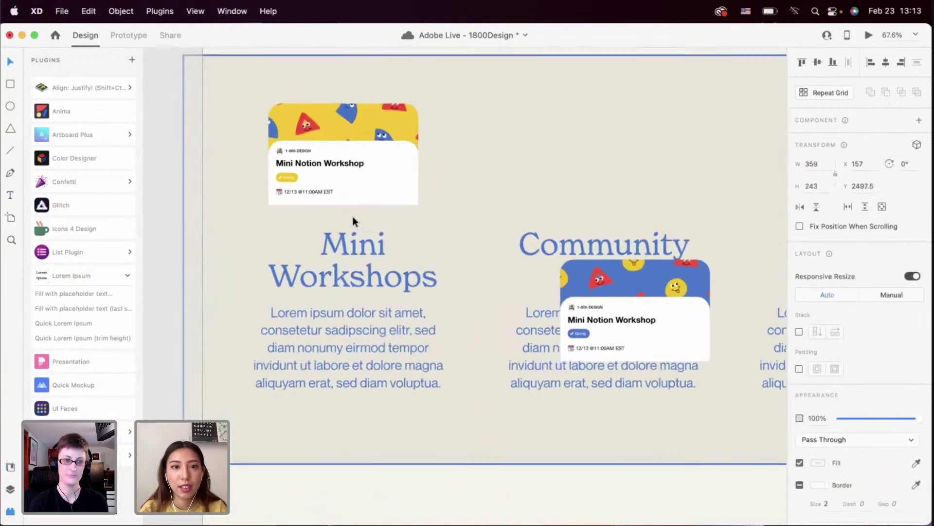
scroll(352, 216, "up", 2)
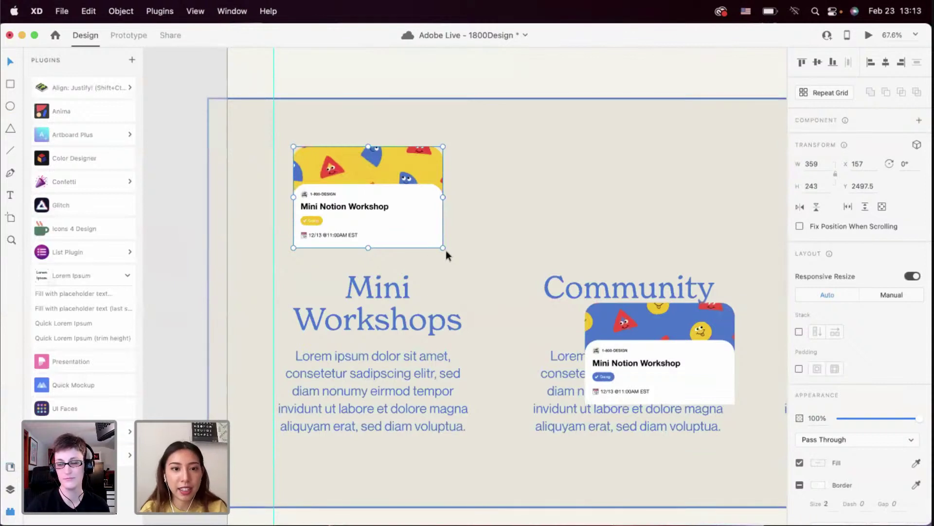
Overlap the blue card with the yellow one and bring the yellow card to the front
left_click_drag(445, 250, 448, 238)
key("super+z")
left_click(632, 338)
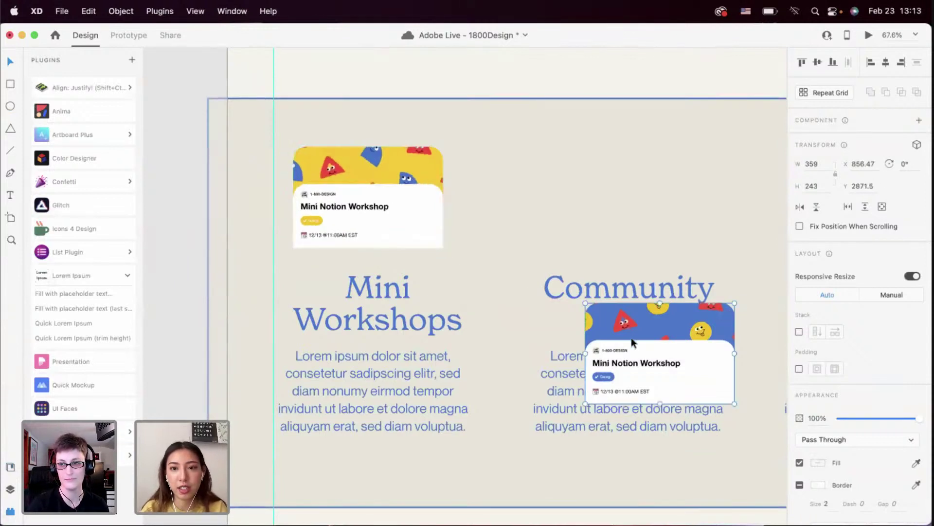
left_click_drag(632, 338, 305, 176)
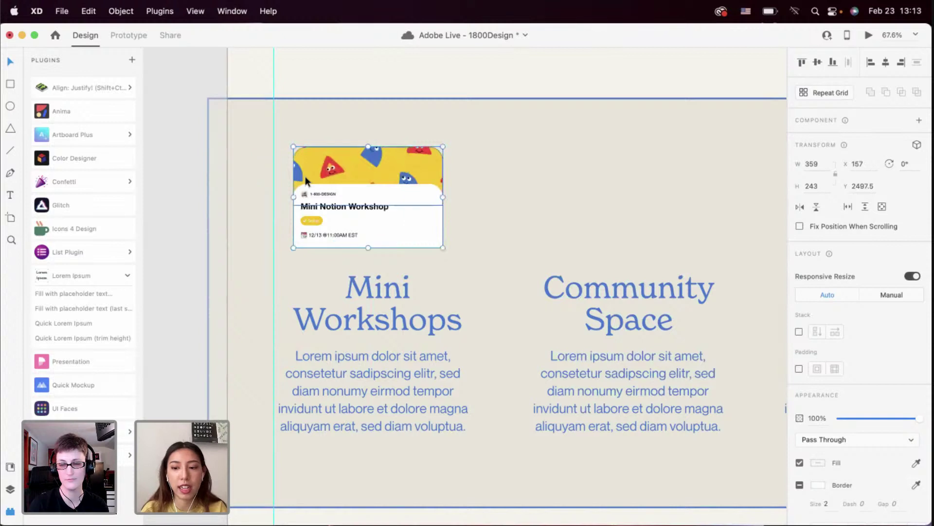
key("super+]")
key("super+]")
key("super+]")
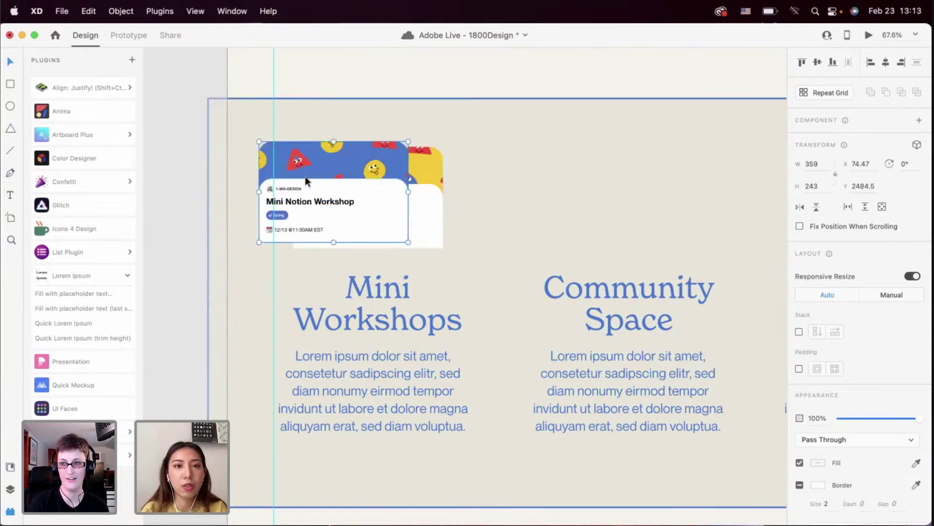
left_click(427, 199)
key("super+]")
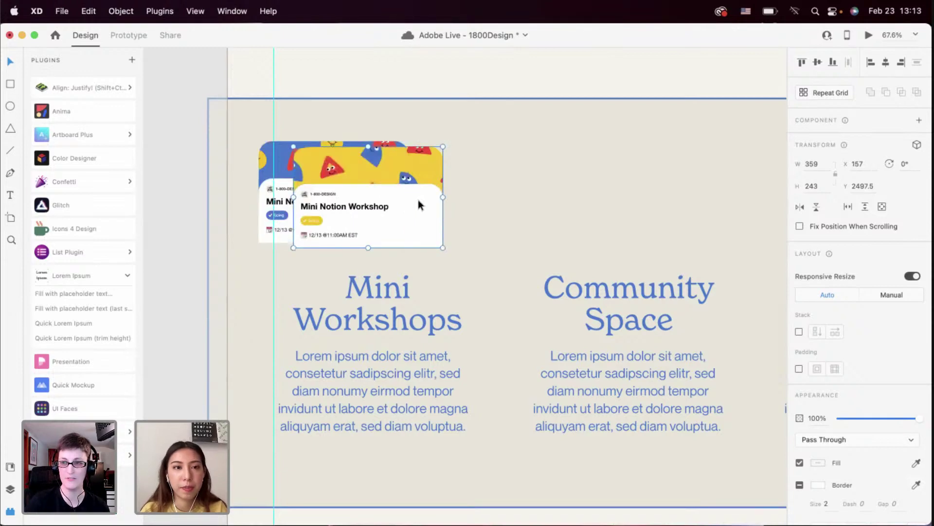
scroll(418, 200, "up", 3)
left_click(366, 236)
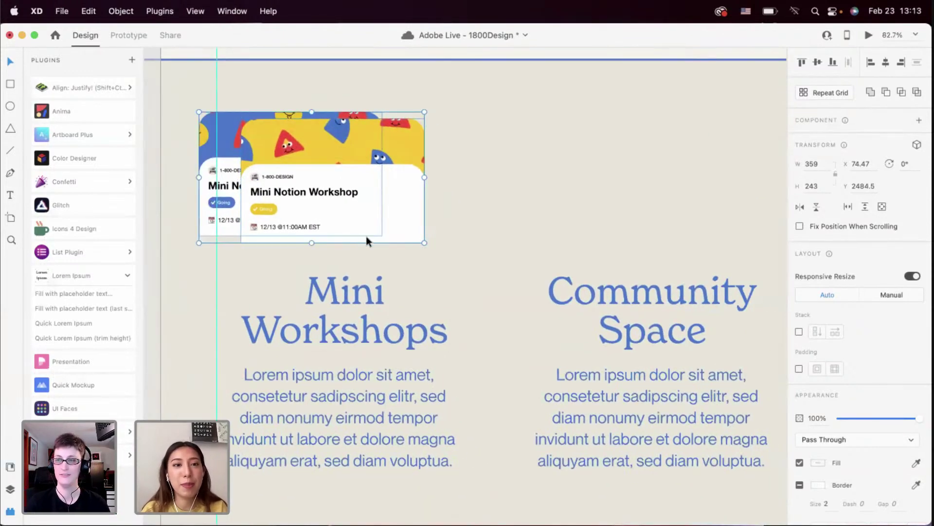
left_click(220, 214)
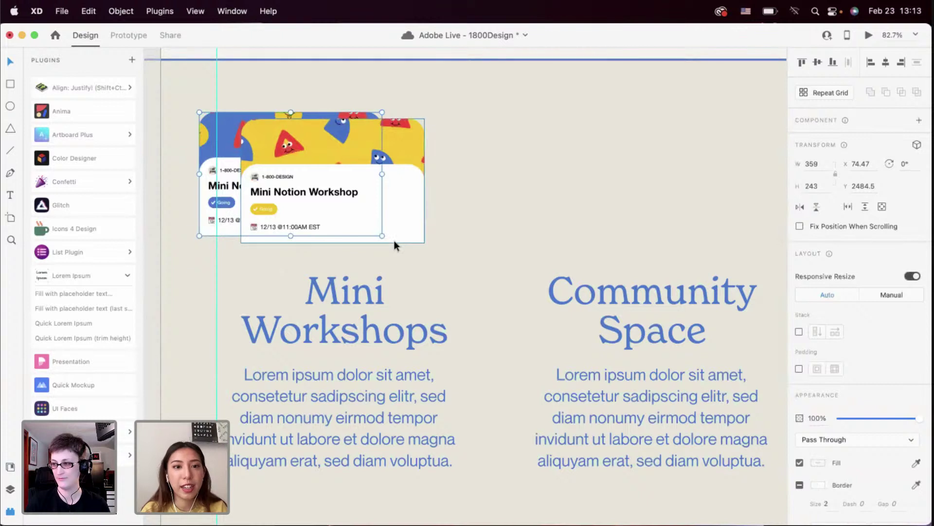
Tilt the blue back card, then shrink the card pair and position it above the heading
left_click_drag(386, 237, 427, 229)
key("Escape")
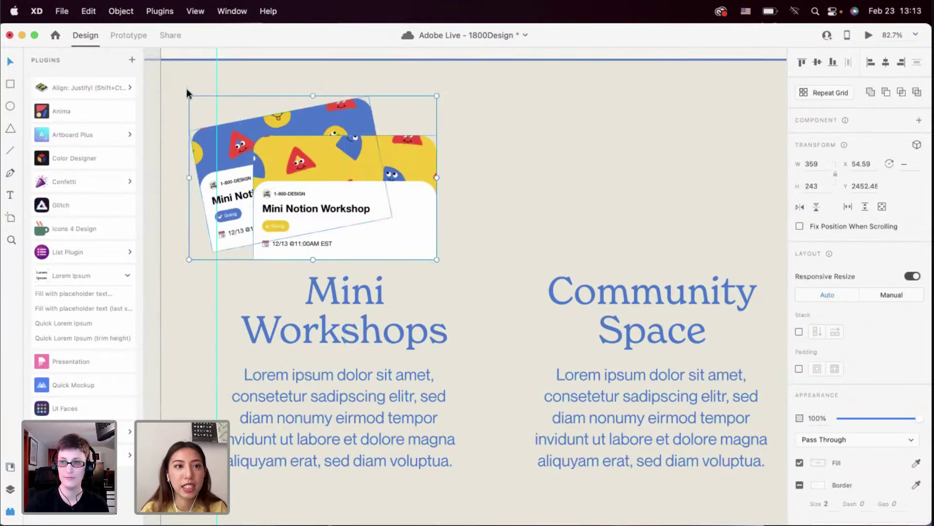
key("Escape")
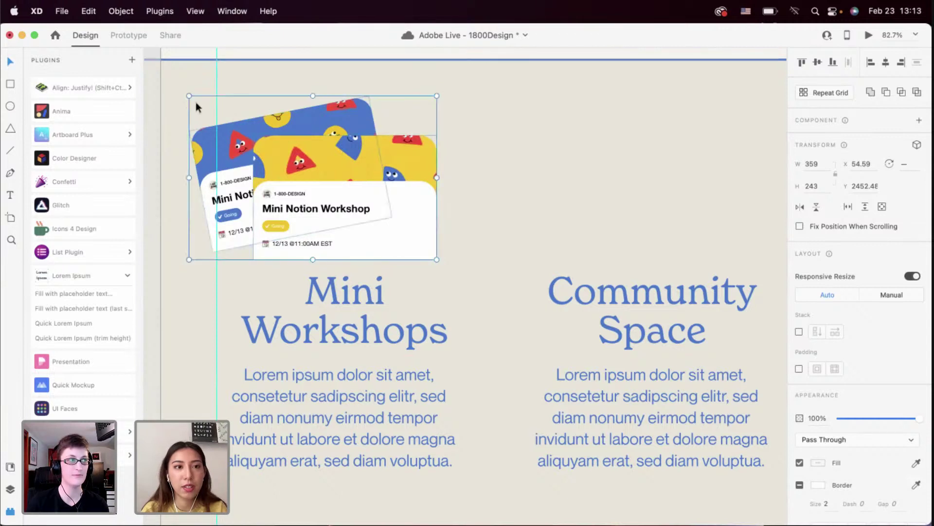
left_click_drag(188, 94, 224, 119)
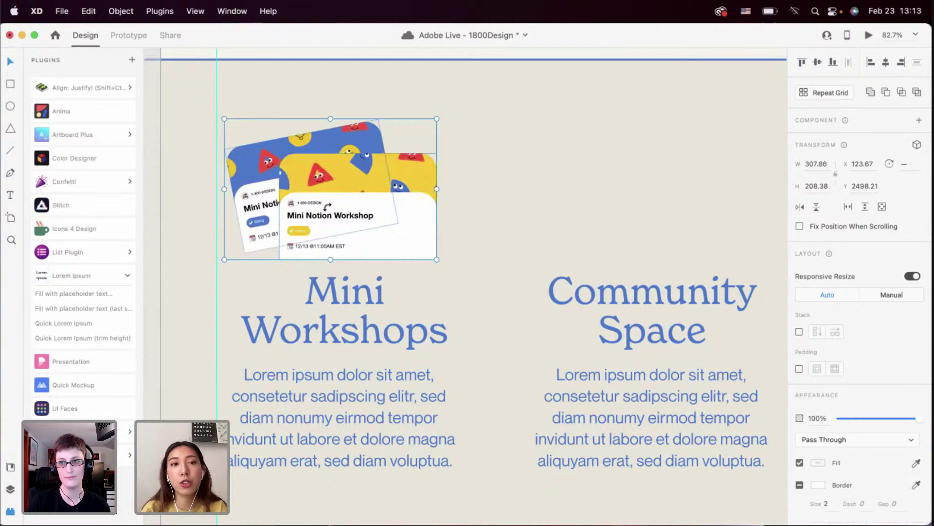
scroll(331, 210, "down", 3)
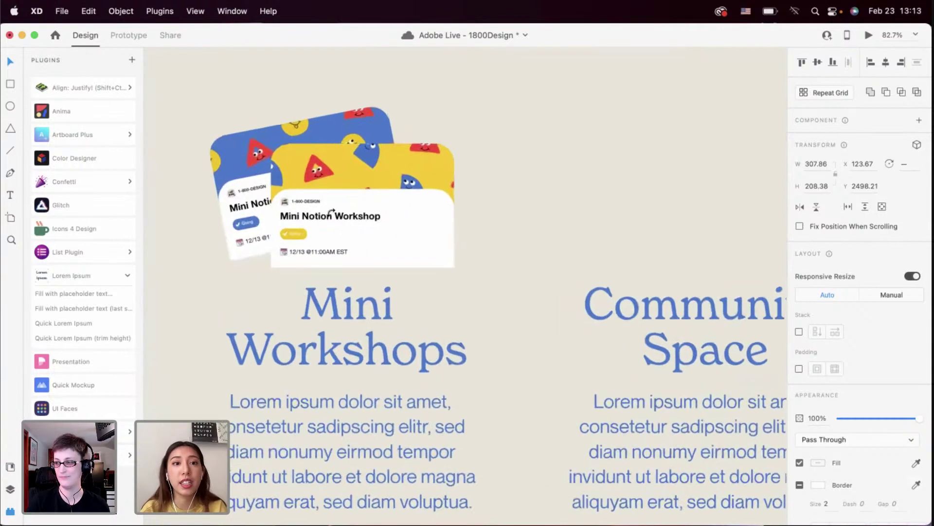
left_click_drag(331, 211, 335, 208)
scroll(336, 209, "down", 5)
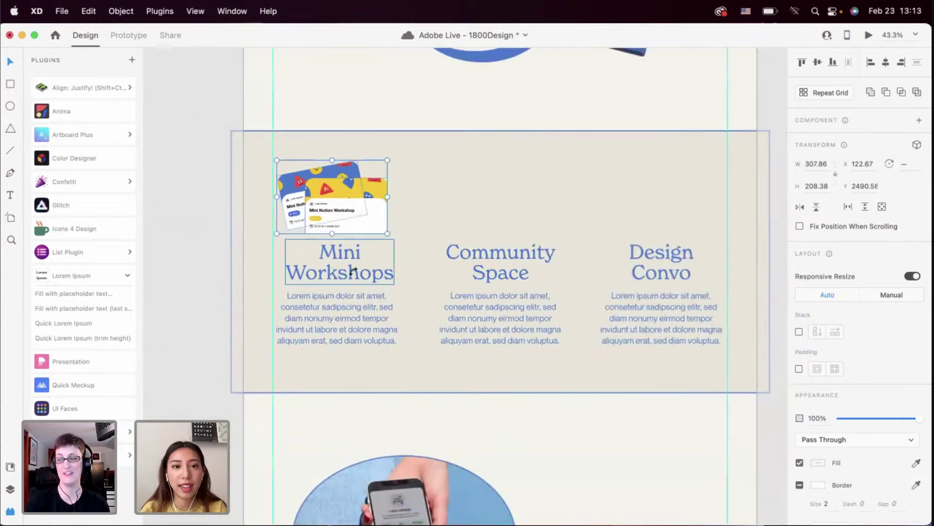
scroll(337, 195, "up", 5)
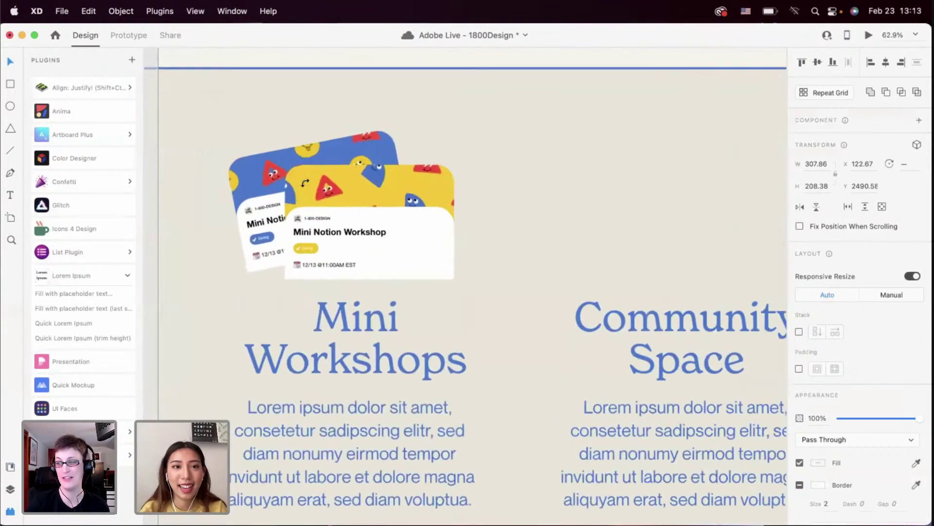
left_click_drag(226, 128, 244, 140)
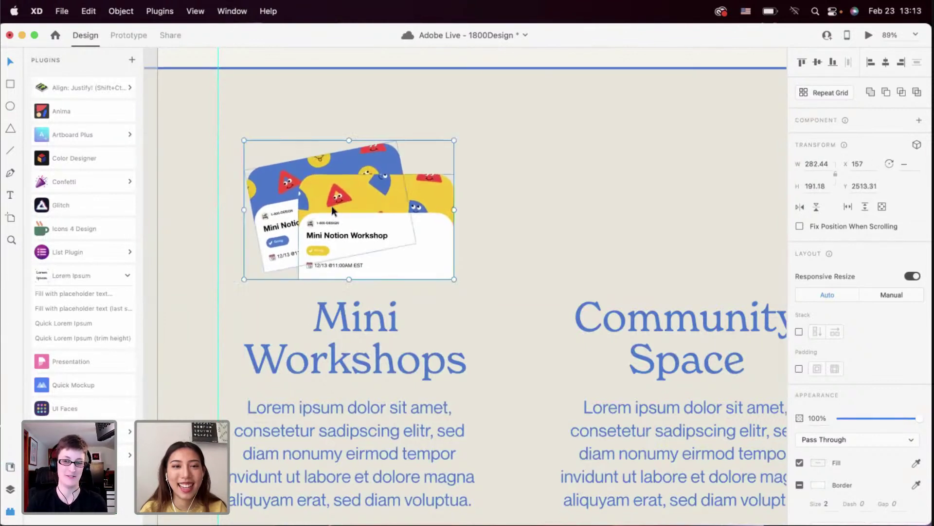
left_click_drag(331, 206, 327, 203)
Group the two cards and centre them over the Mini Workshops heading and paragraph
key("super+g")
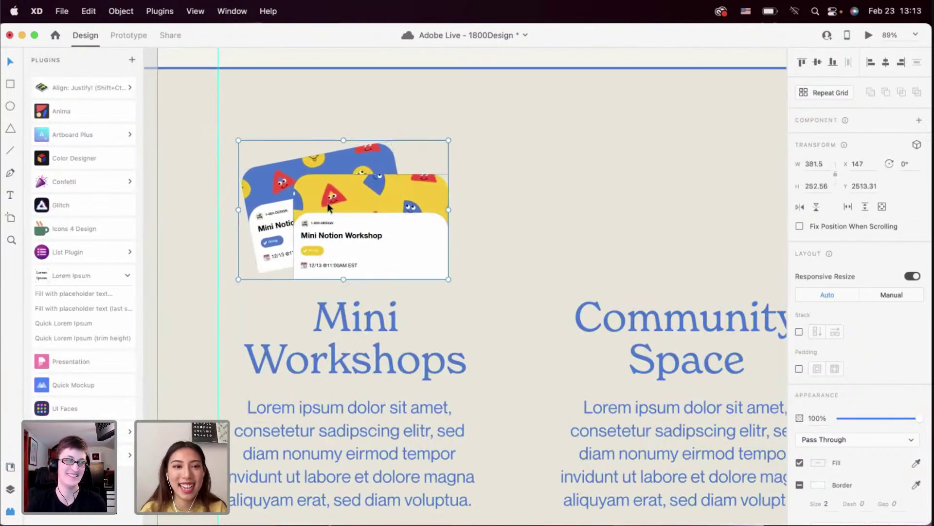
scroll(344, 218, "down", 5)
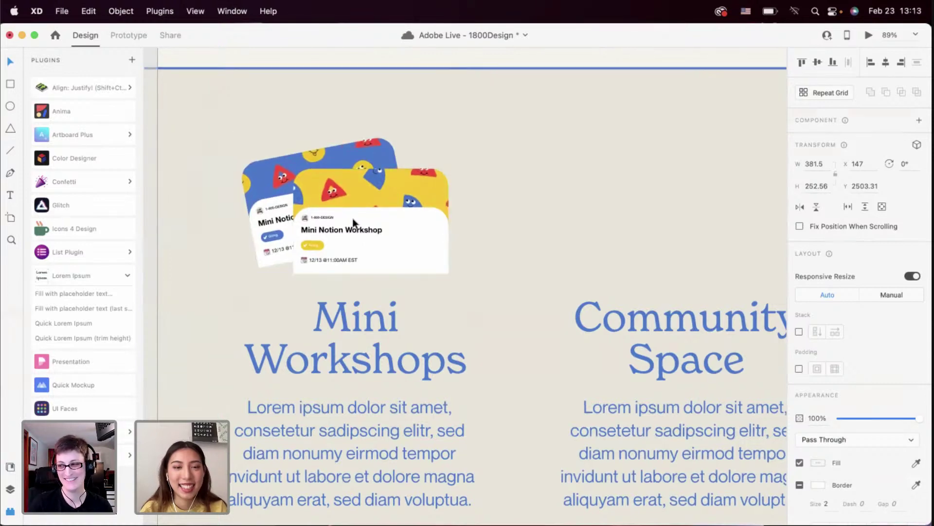
left_click(353, 292, "shift")
left_click(350, 311, "shift")
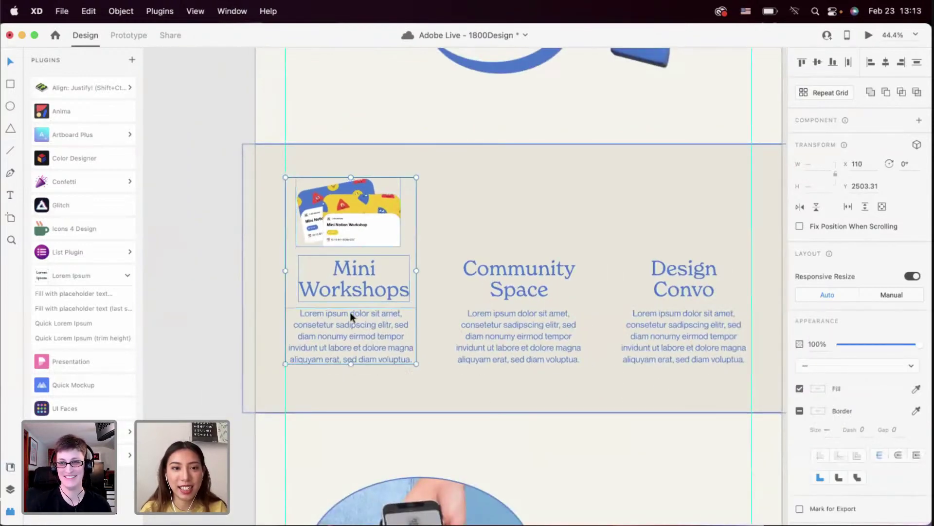
left_click(886, 63)
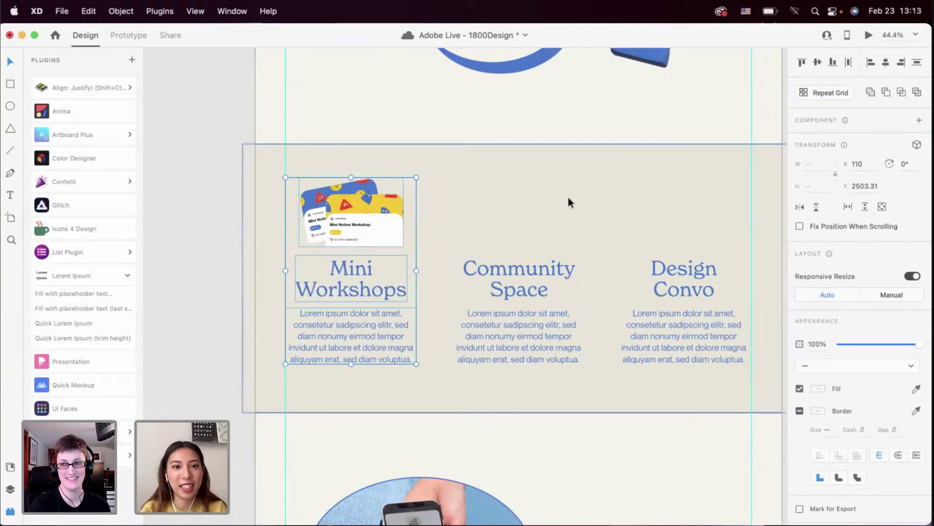
left_click(463, 220)
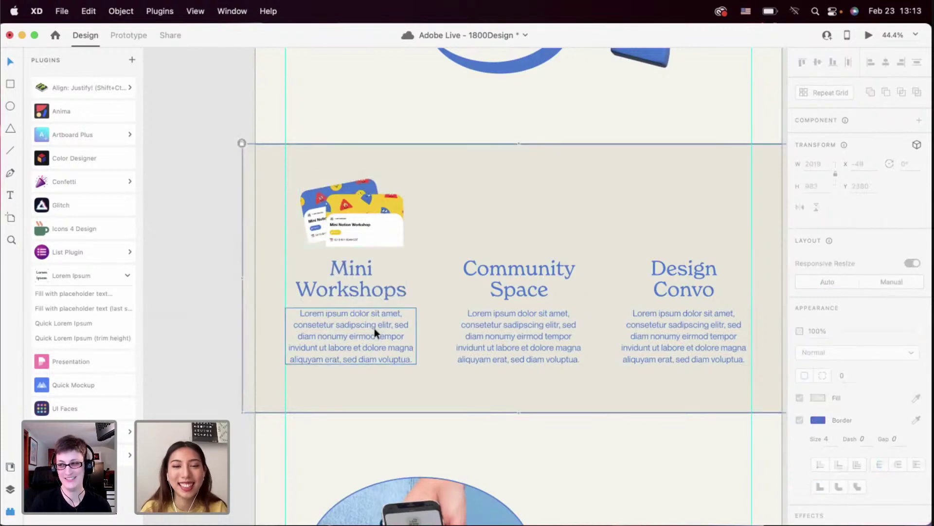
scroll(375, 328, "up", 5)
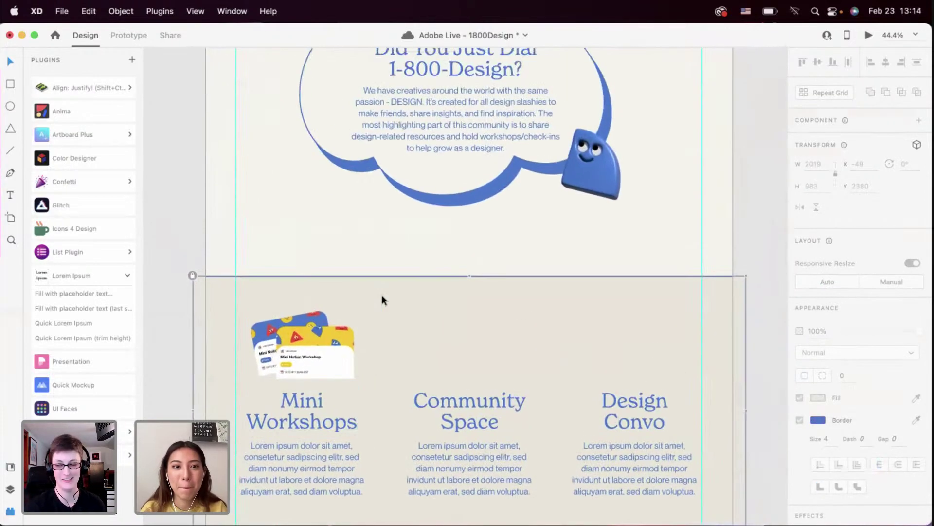
Run a live preview of the landing page, then close it and reselect the workshop cards
scroll(384, 296, "down", 6)
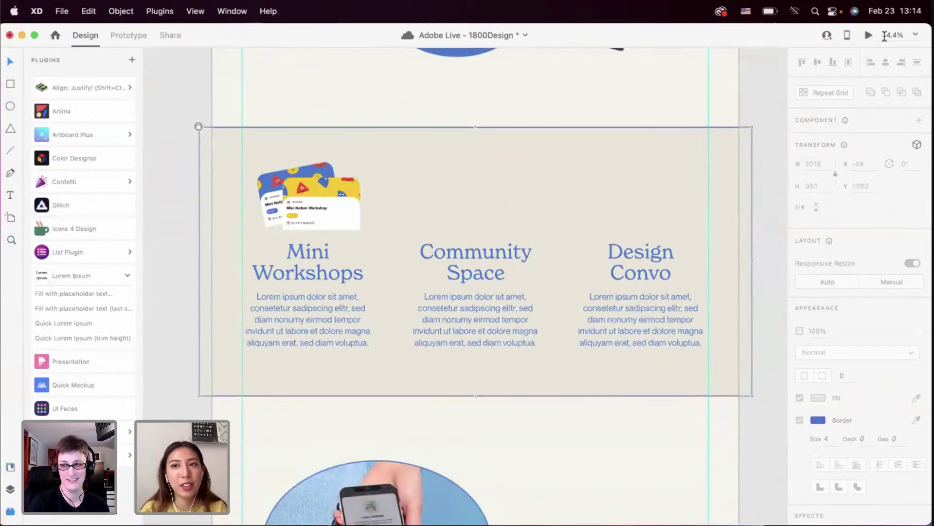
left_click(869, 36)
scroll(527, 317, "down", 10)
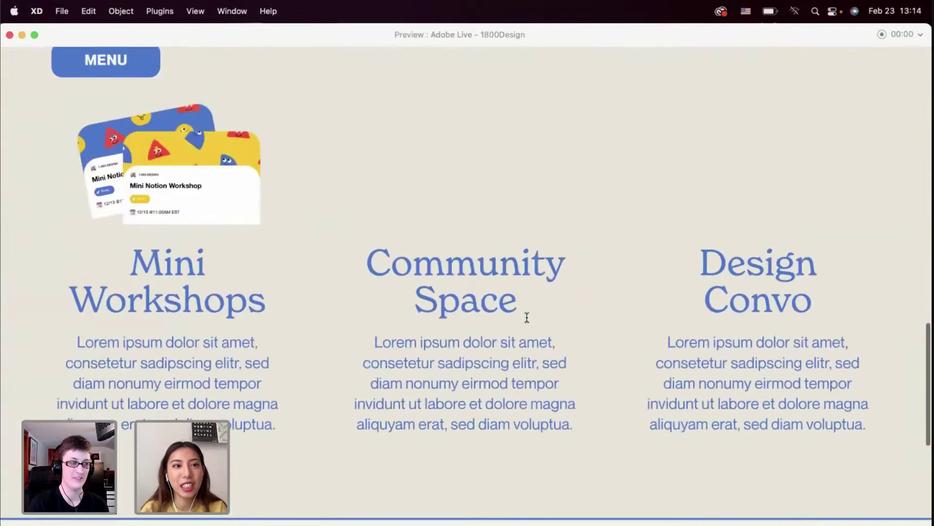
scroll(527, 317, "up", 1)
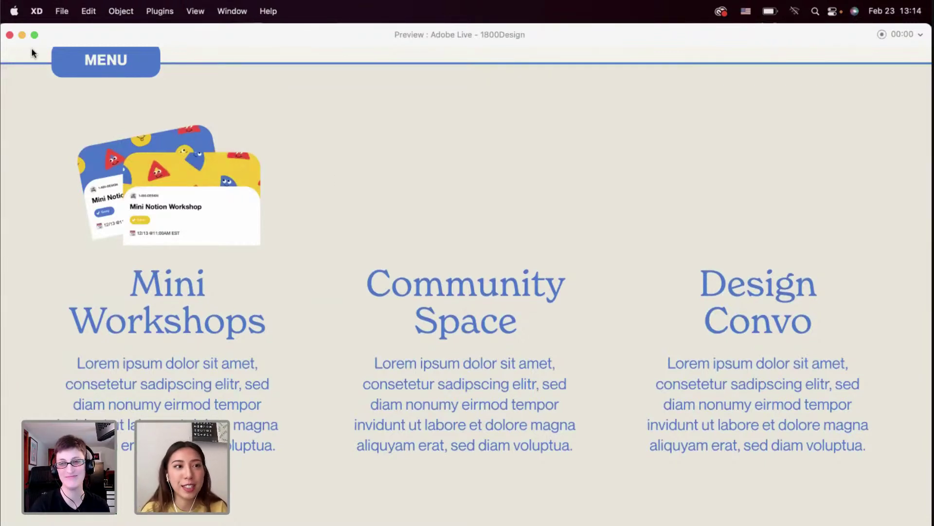
left_click(10, 35)
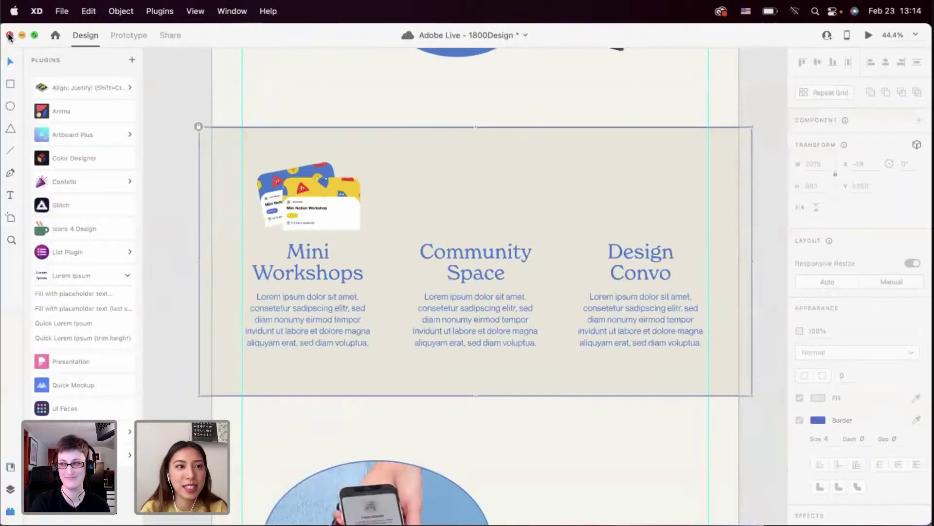
left_click(297, 208)
Shrink the workshop cards image and nudge it slightly left
scroll(295, 209, "up", 3)
left_click_drag(235, 141, 255, 151)
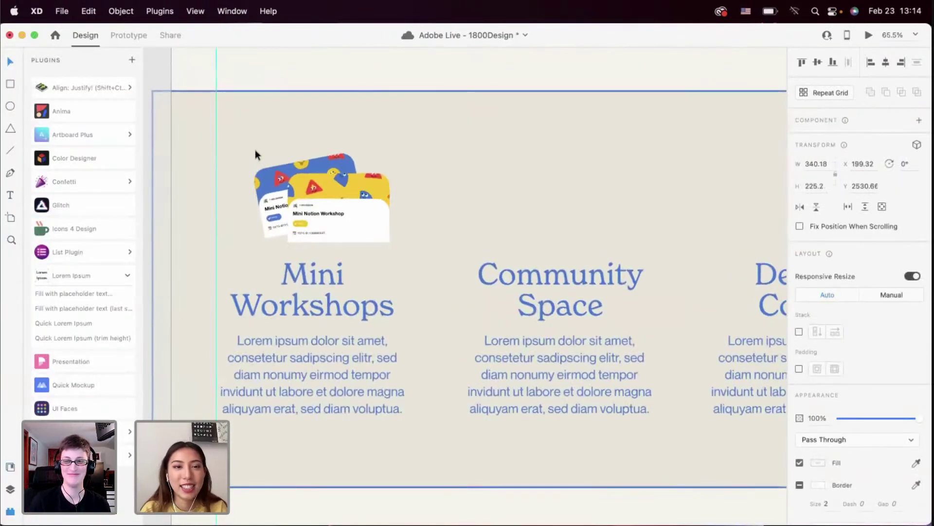
left_click_drag(314, 193, 308, 194)
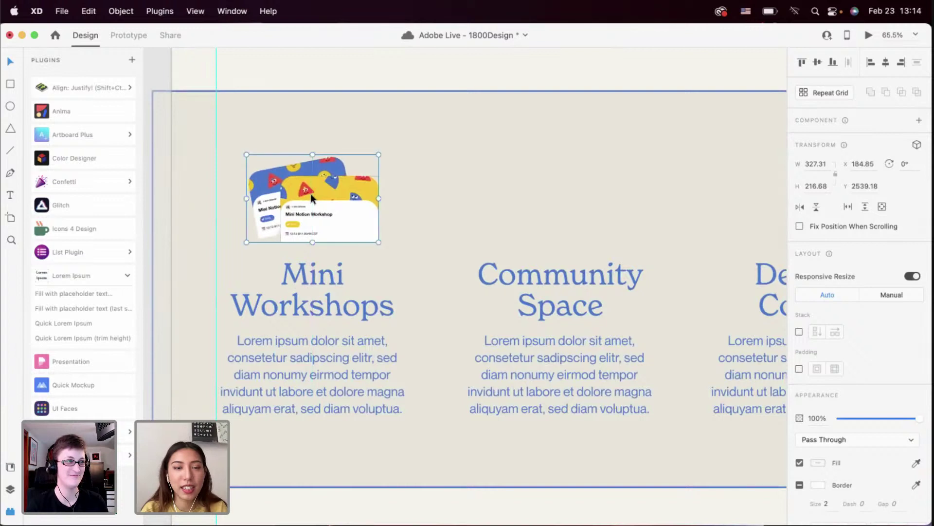
Replace the Mini Workshops description with 'We collaborate with designers in the community friends to create mini workshops.' on four lines
double_click(323, 356)
type("We")
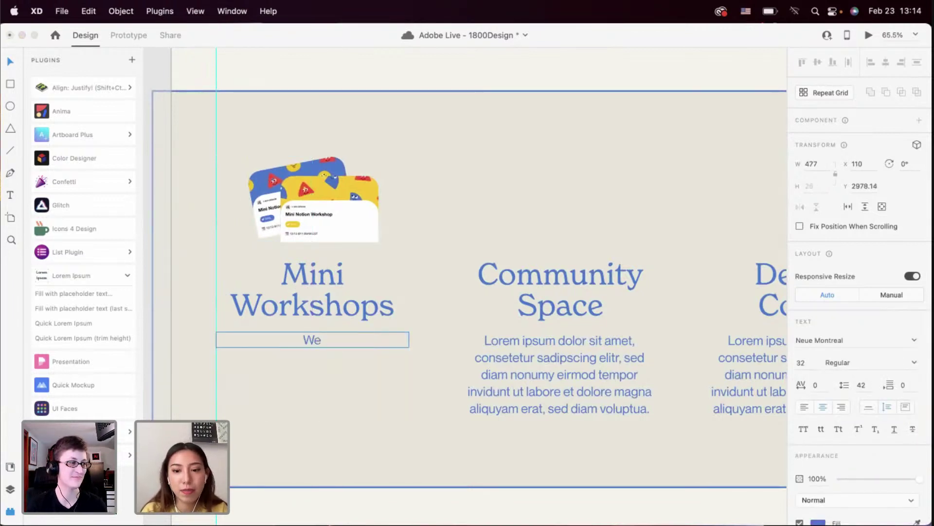
type(" collaborate wi")
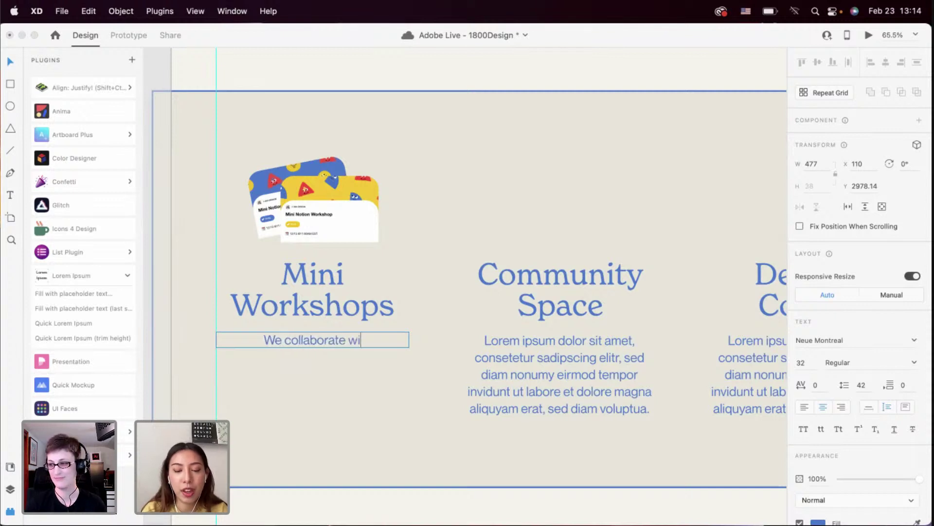
type("th designers ")
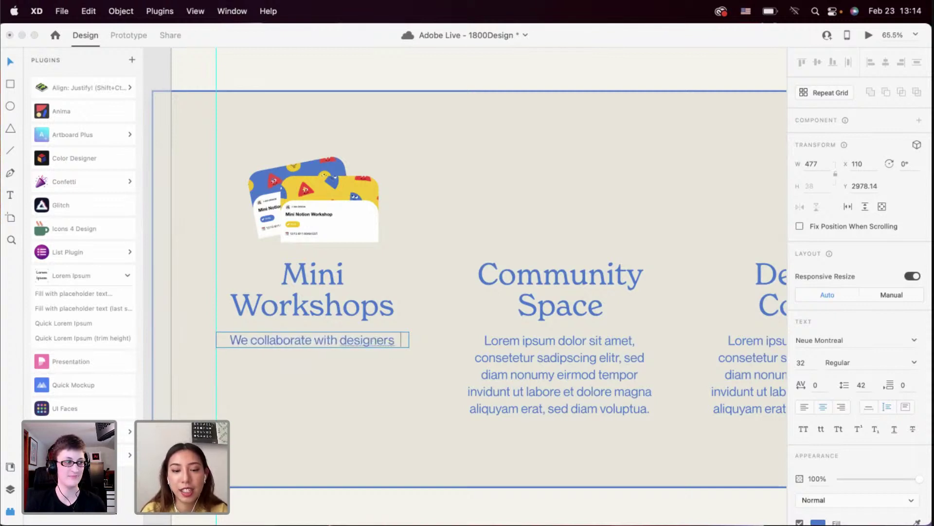
type("t")
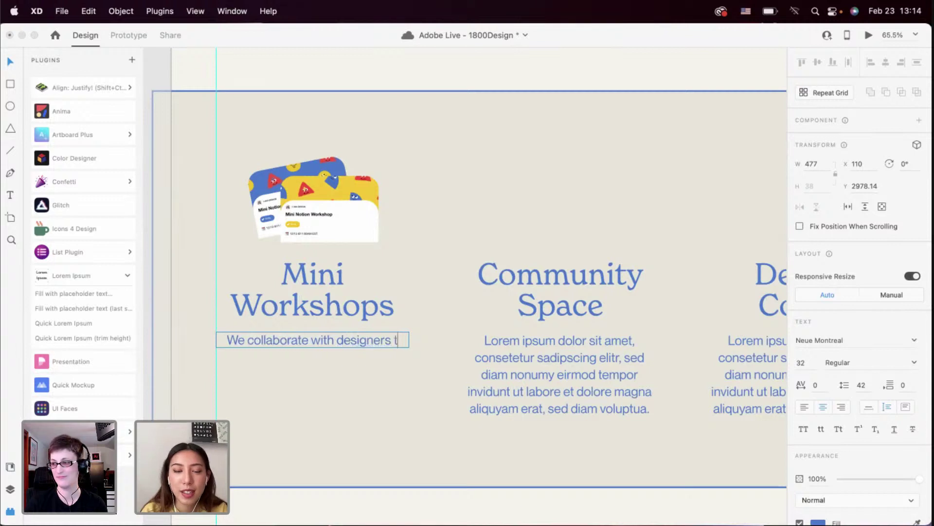
type("o cre")
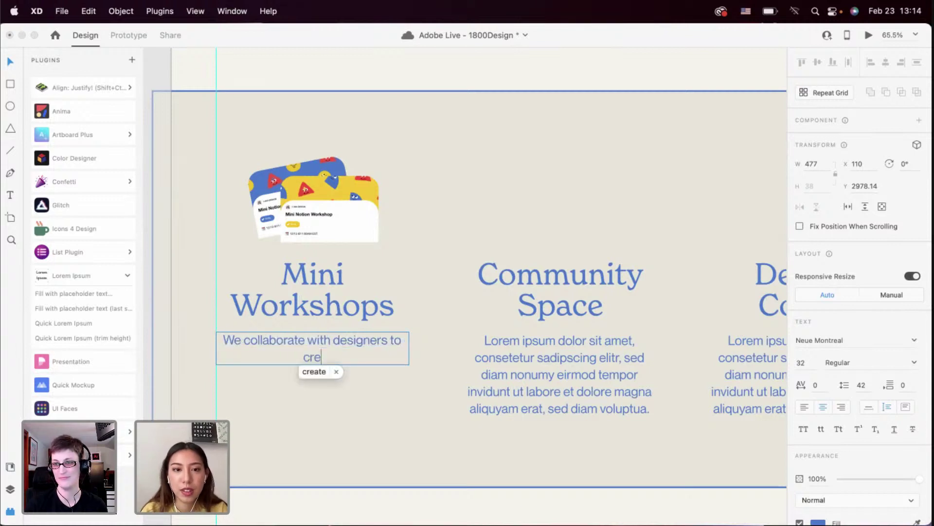
key("BackSpace")
key("BackSpace")
key("BackSpace")
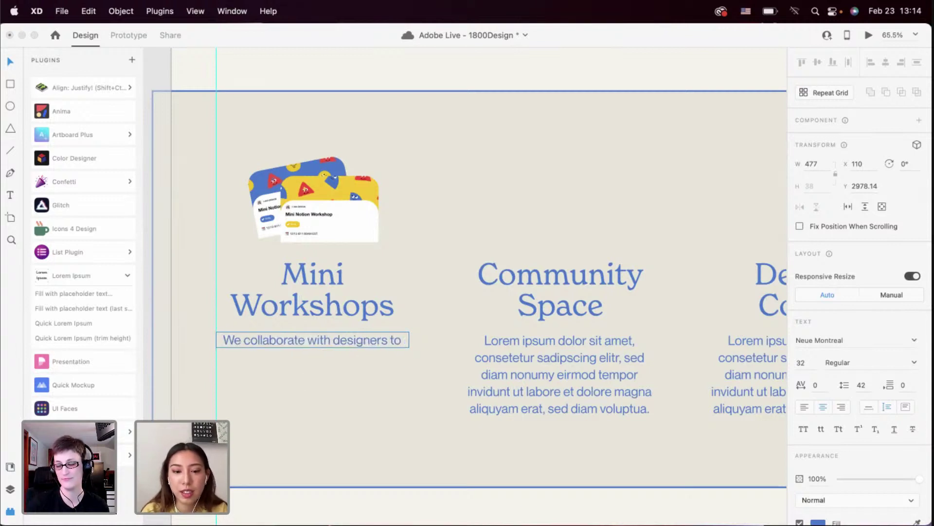
type("c")
key("BackSpace")
key("BackSpace")
key("BackSpace")
key("BackSpace")
key("BackSpace")
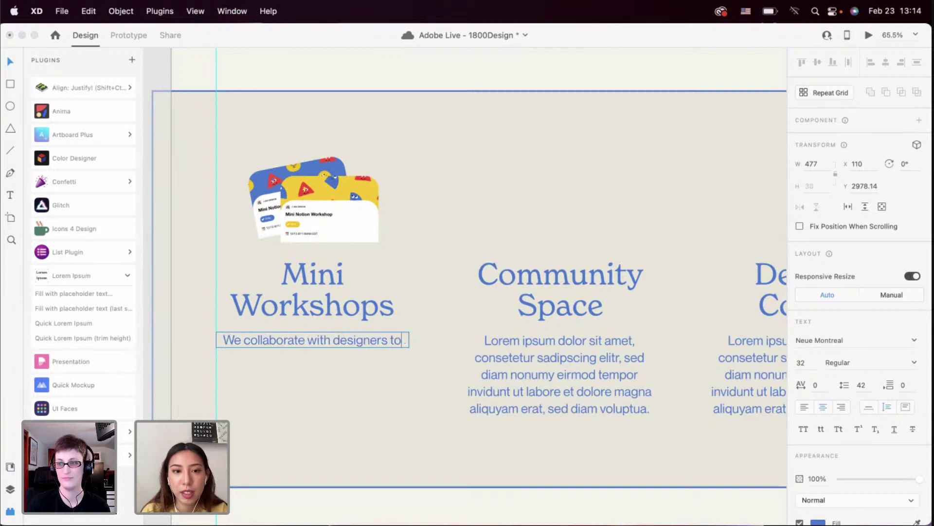
type("in the comm")
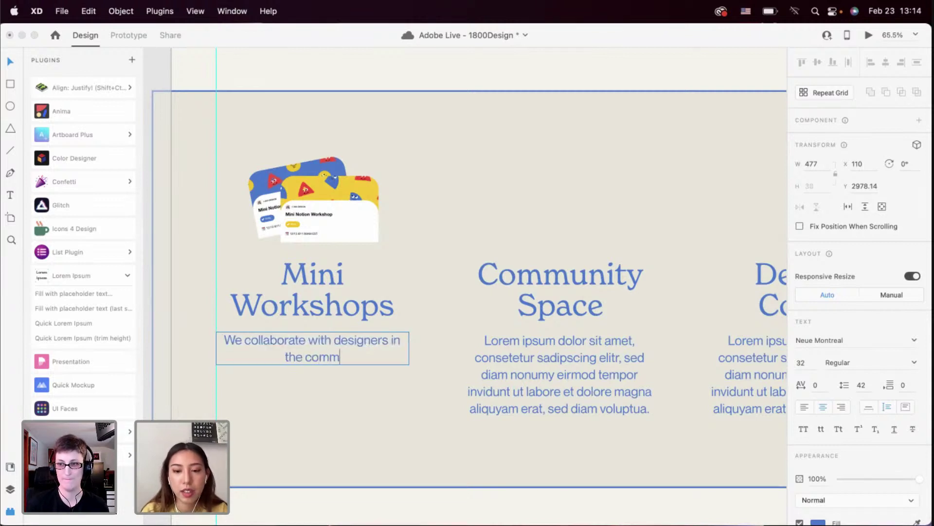
type("unity frie")
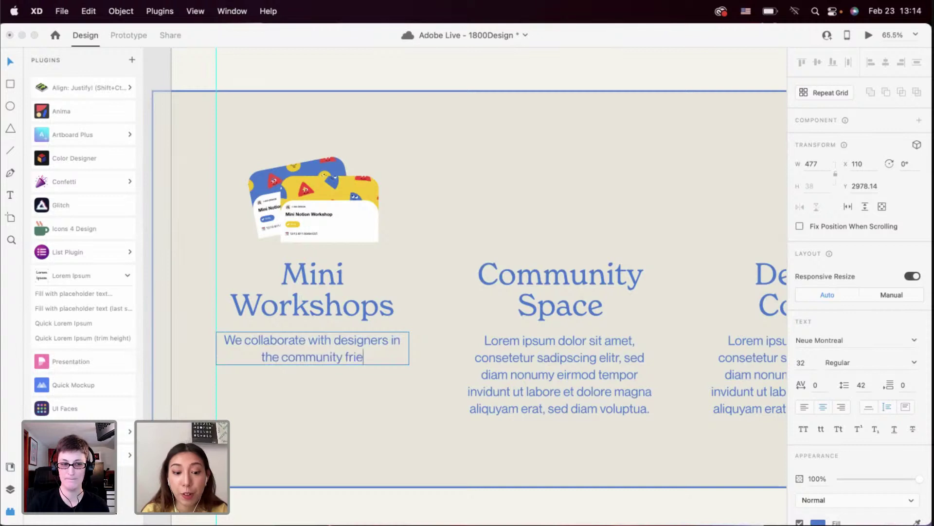
type("nds to cre")
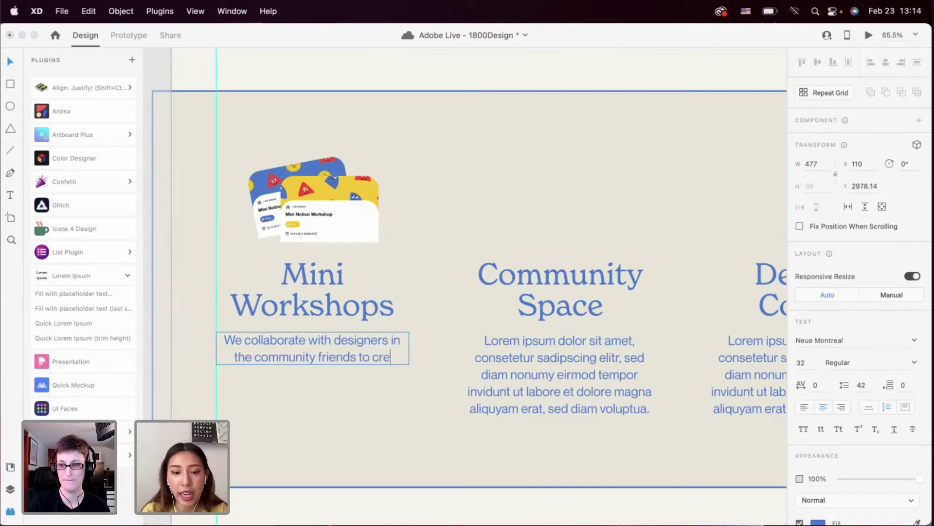
type("ate mini workshops.")
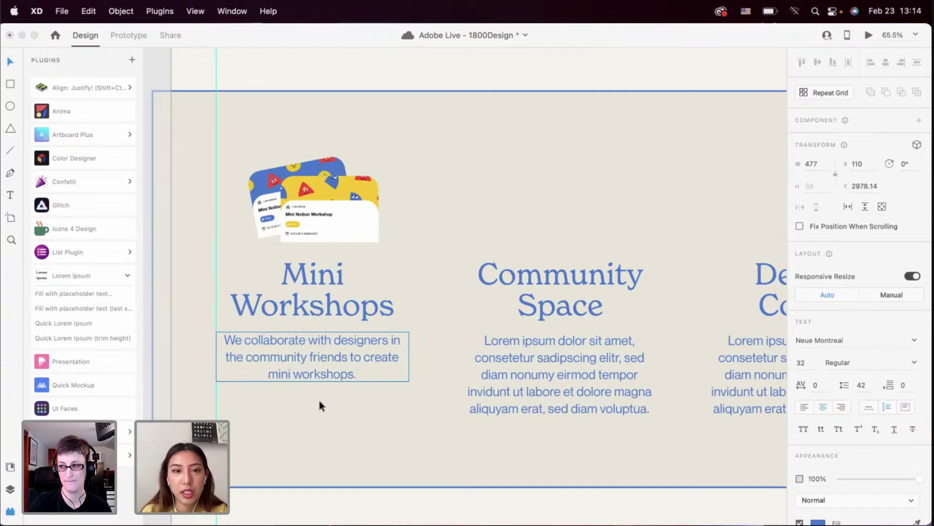
key("Escape")
left_click_drag(409, 357, 366, 359)
left_click_drag(362, 358, 364, 358)
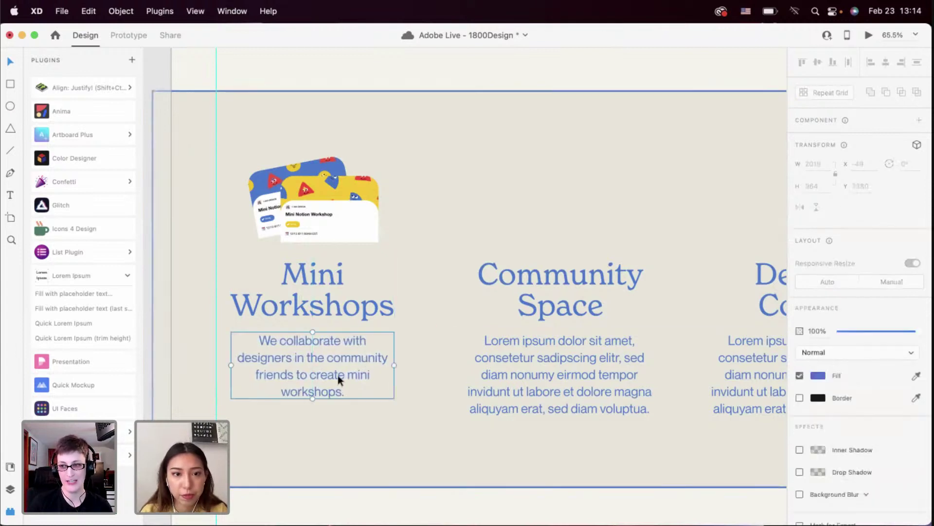
left_click(338, 307, "shift")
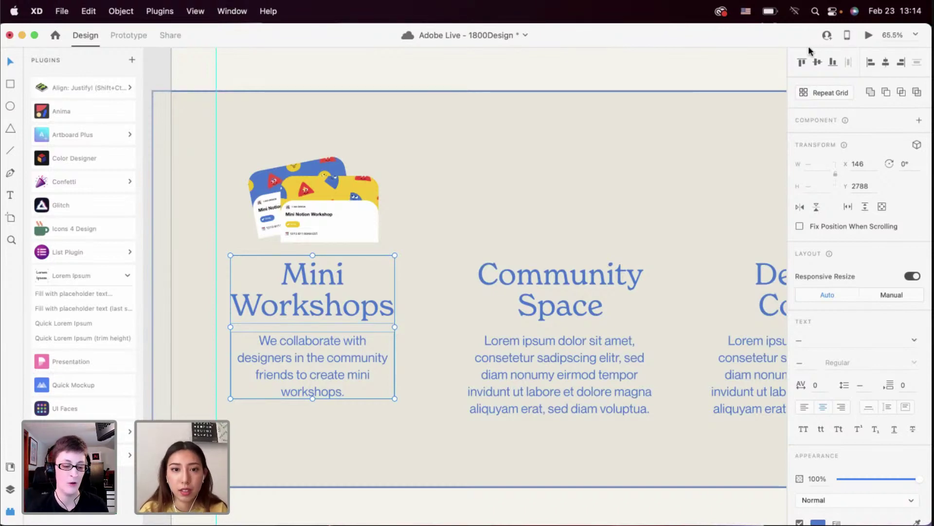
left_click(434, 314)
scroll(434, 314, "down", 3)
scroll(434, 314, "up", 15)
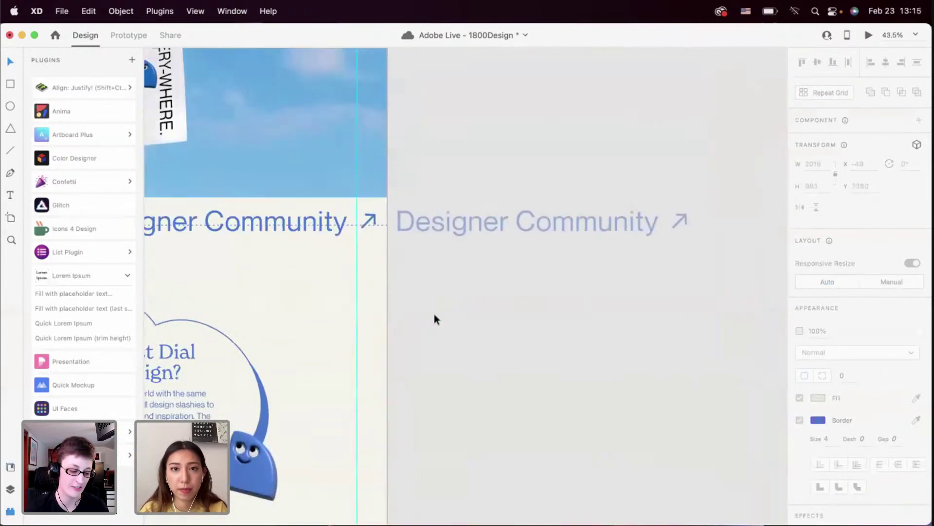
scroll(434, 314, "down", 15)
scroll(434, 313, "left", 5)
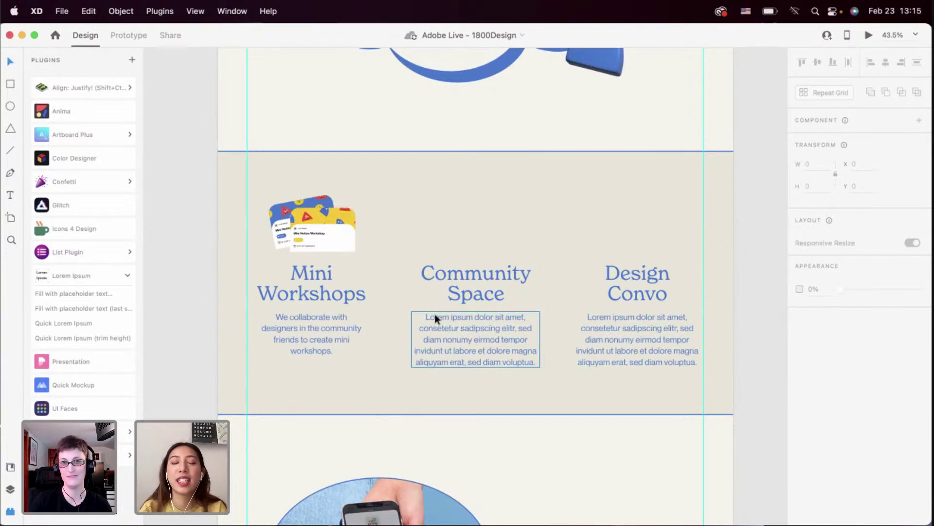
scroll(439, 312, "up", 3)
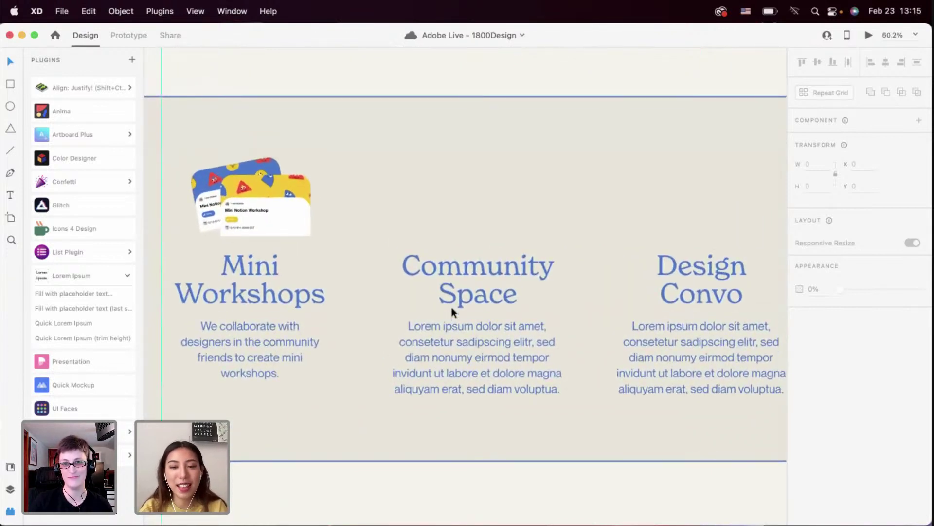
scroll(452, 312, "up", 1)
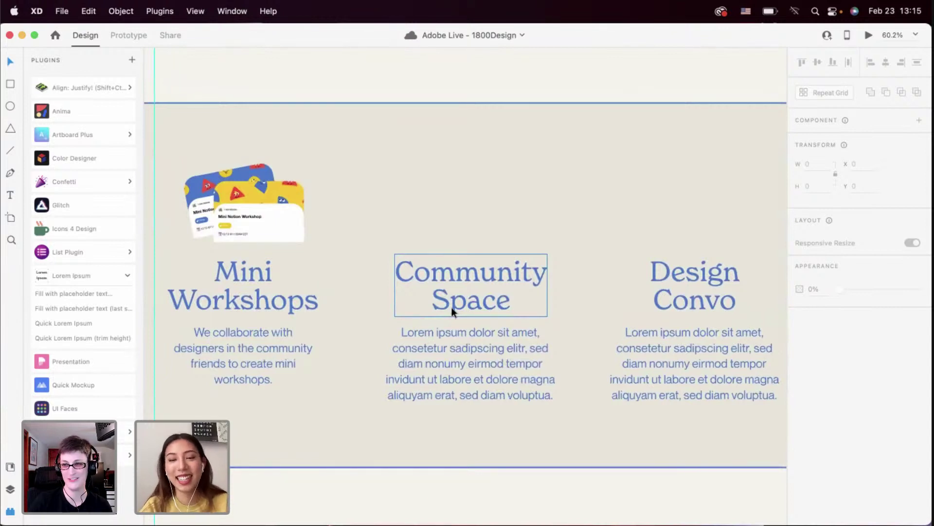
scroll(452, 311, "up", 3)
scroll(452, 312, "down", 3)
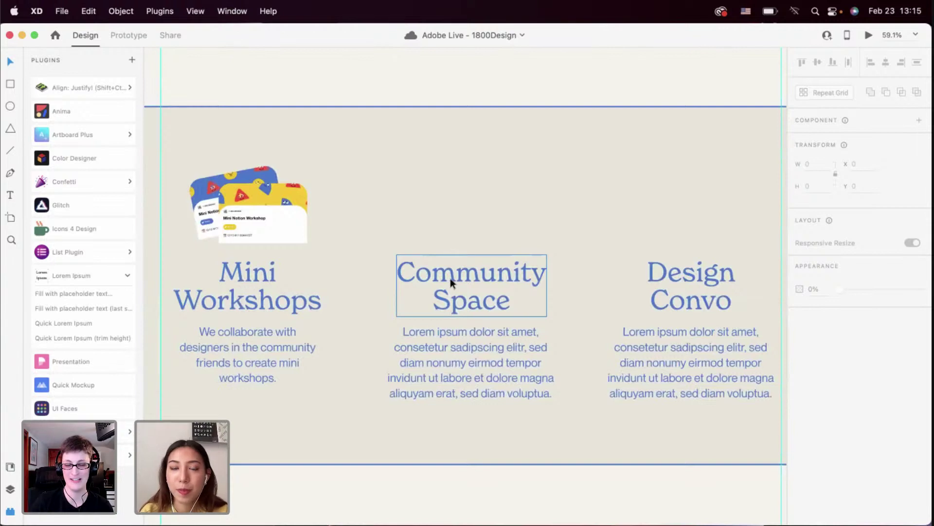
Draw a circle above Community Space, fill it with #419147 and remove its border
left_click(10, 106)
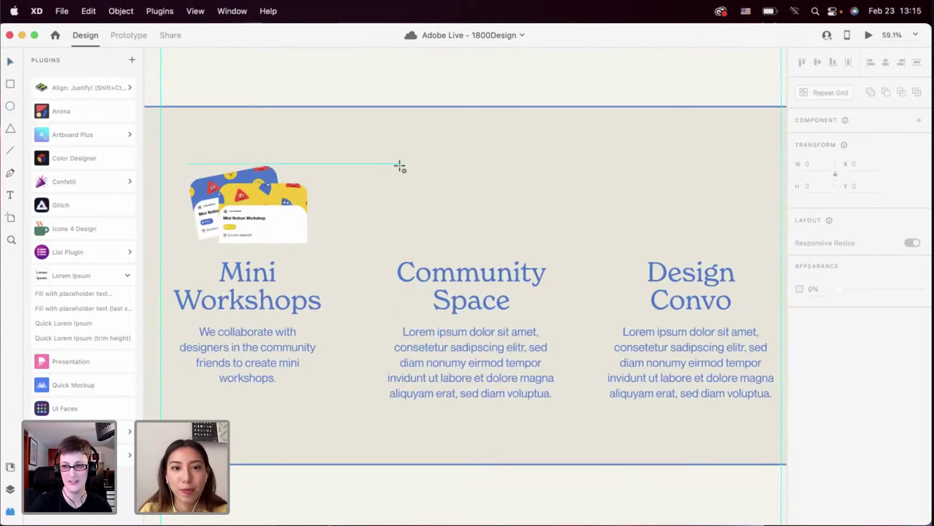
left_click_drag(393, 165, 435, 207)
left_click(9, 466)
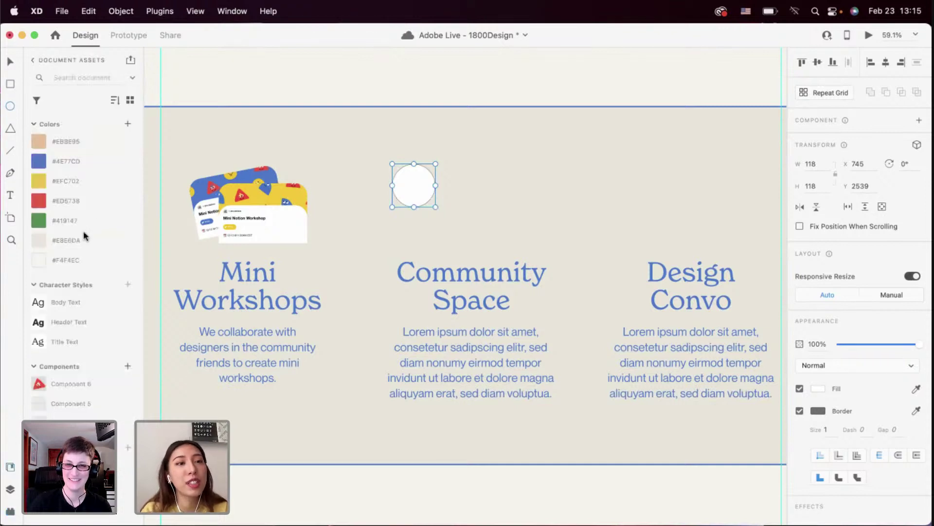
left_click(76, 220)
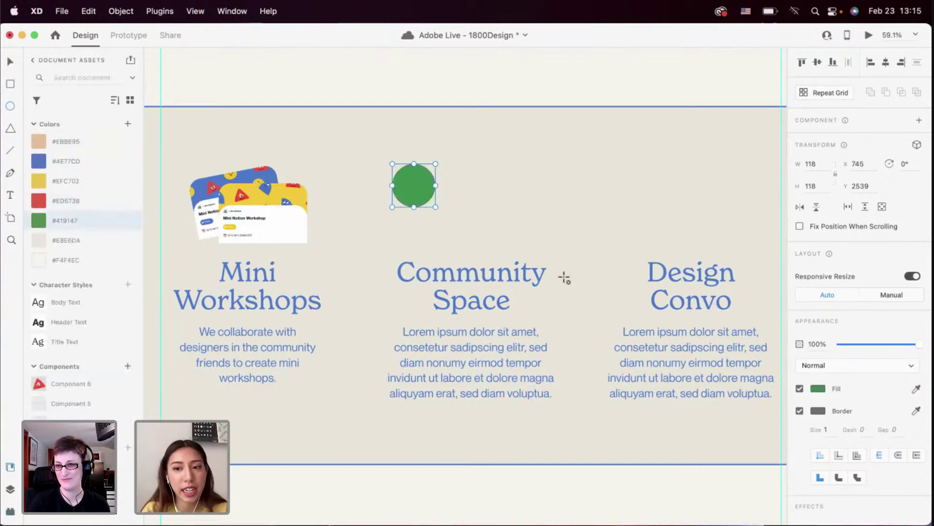
left_click(800, 411)
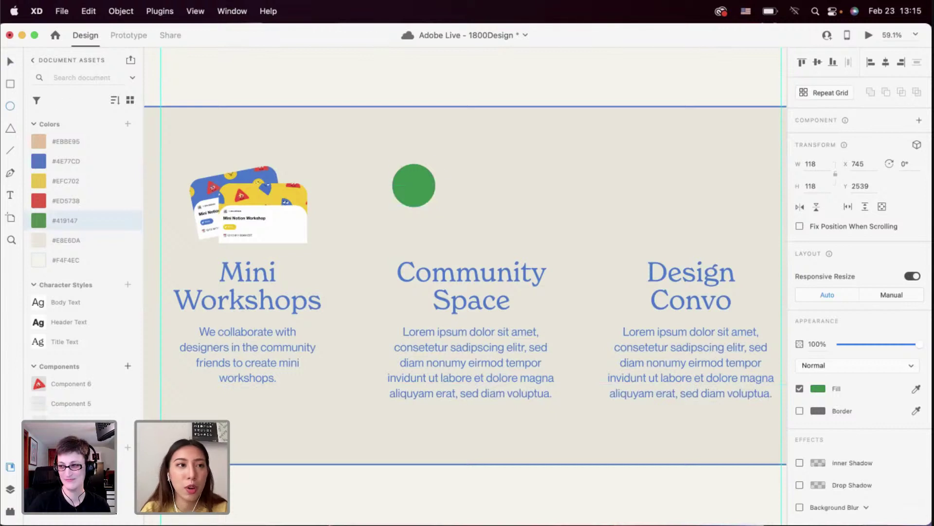
key("v")
Enlarge the green circle to 119 px and move it slightly right and down
scroll(434, 202, "up", 3)
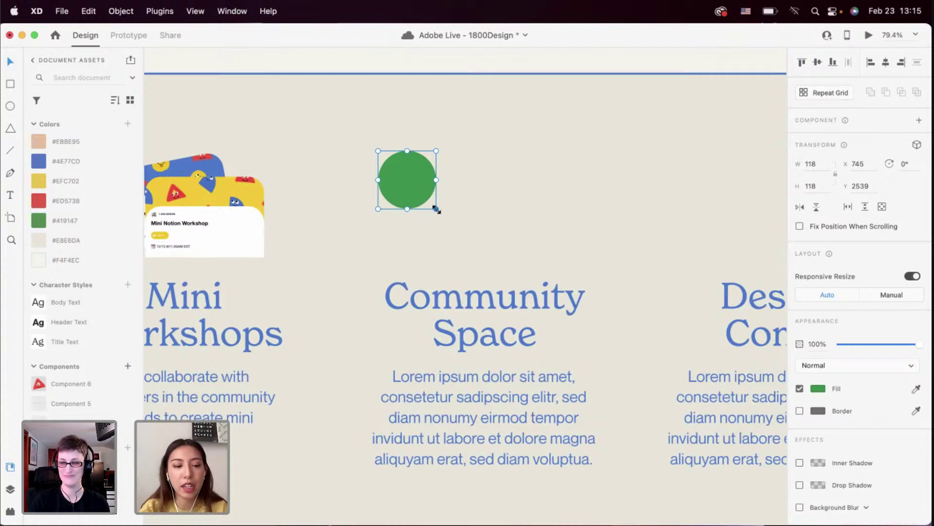
left_click_drag(437, 210, 418, 194)
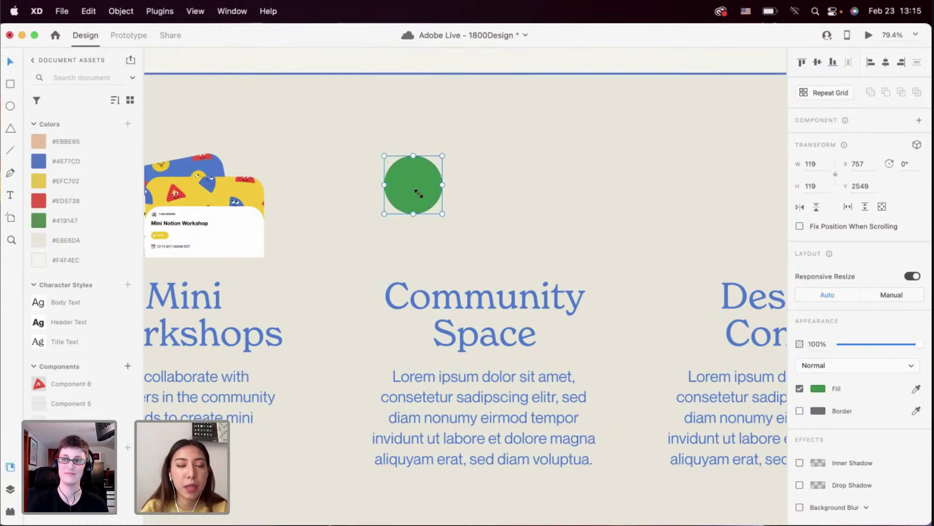
scroll(313, 178, "down", 1)
scroll(313, 178, "right", 1)
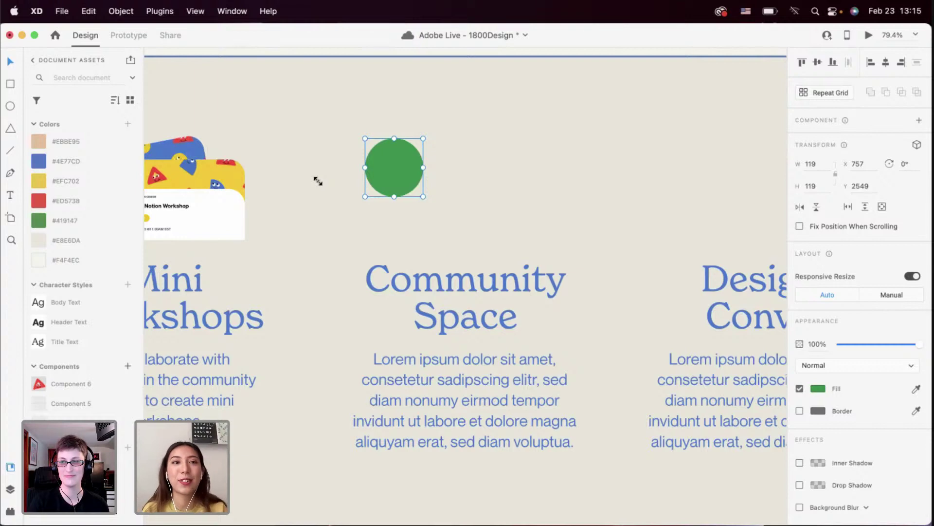
scroll(386, 181, "up", 3)
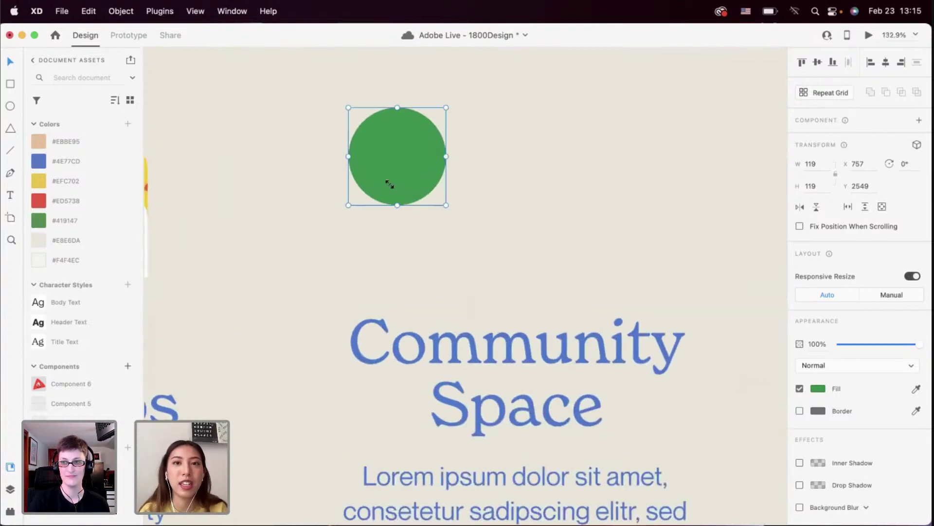
scroll(389, 183, "down", 2)
scroll(390, 183, "down", 2)
scroll(382, 180, "right", 2)
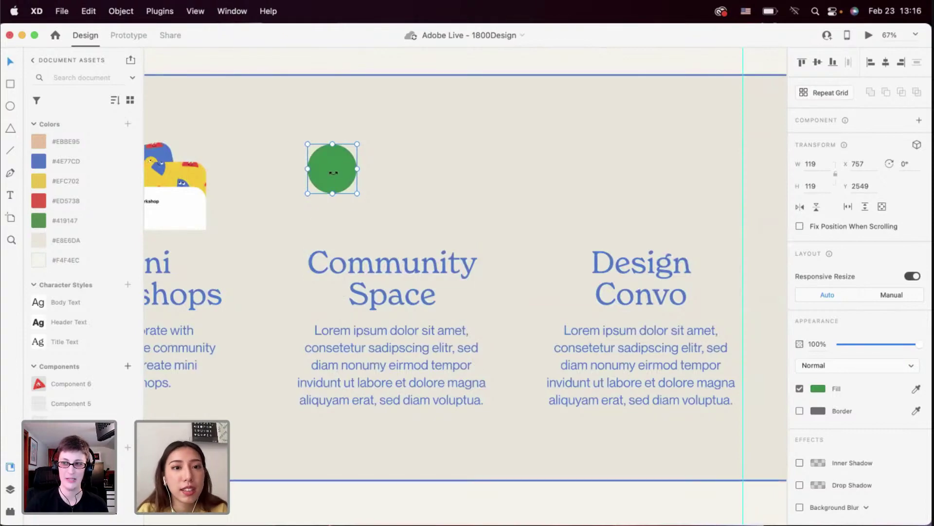
left_click_drag(333, 177, 352, 180)
scroll(352, 177, "down", 3)
scroll(352, 177, "up", 10)
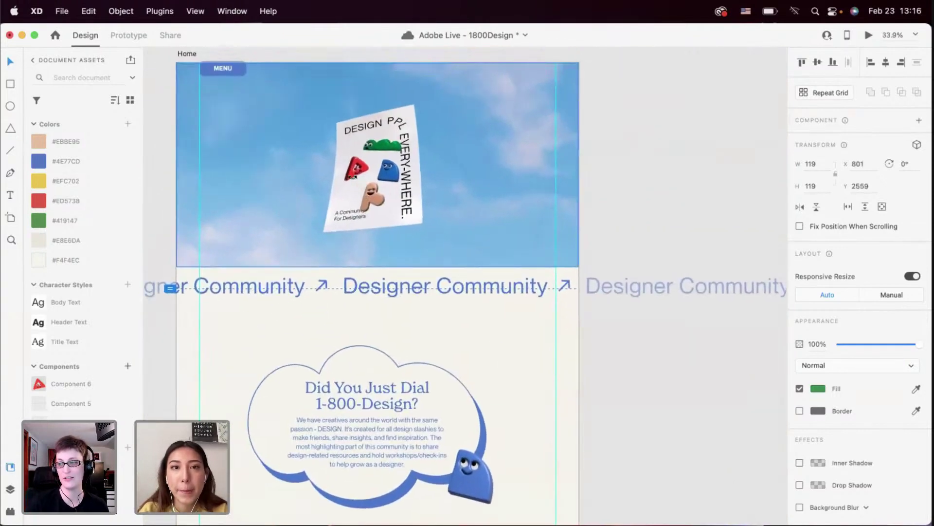
Paste a copy of the red triangle character, undoing a squashed resize attempt
scroll(352, 176, "up", 3)
left_click(265, 194)
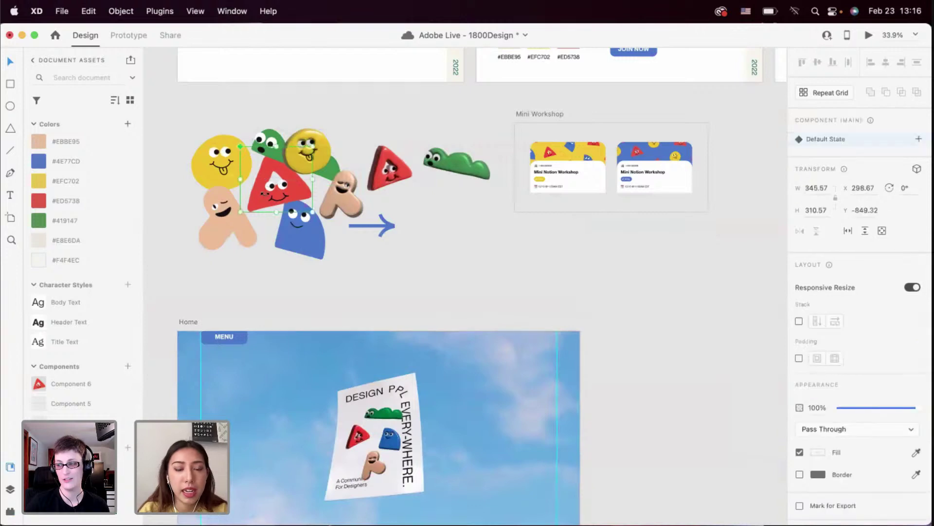
scroll(264, 197, "down", 15)
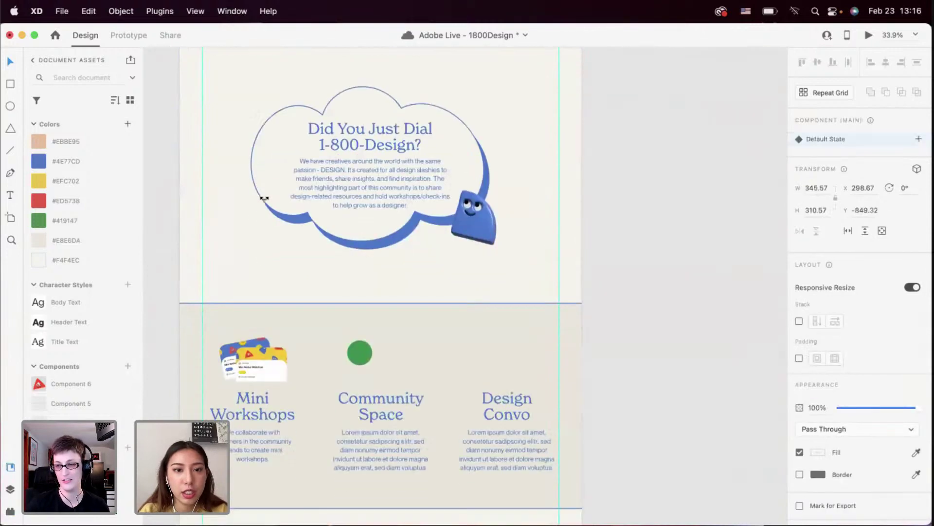
scroll(321, 225, "up", 3)
scroll(321, 225, "up", 6)
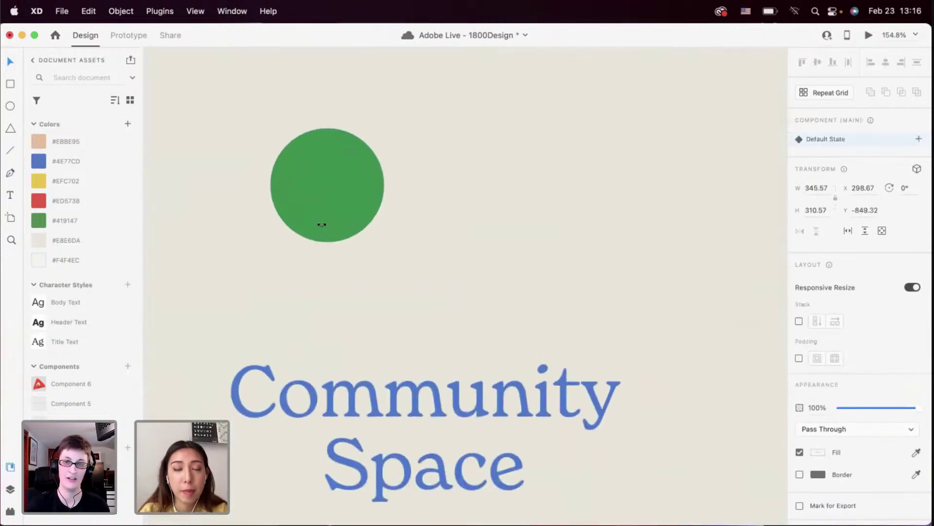
key("super+v")
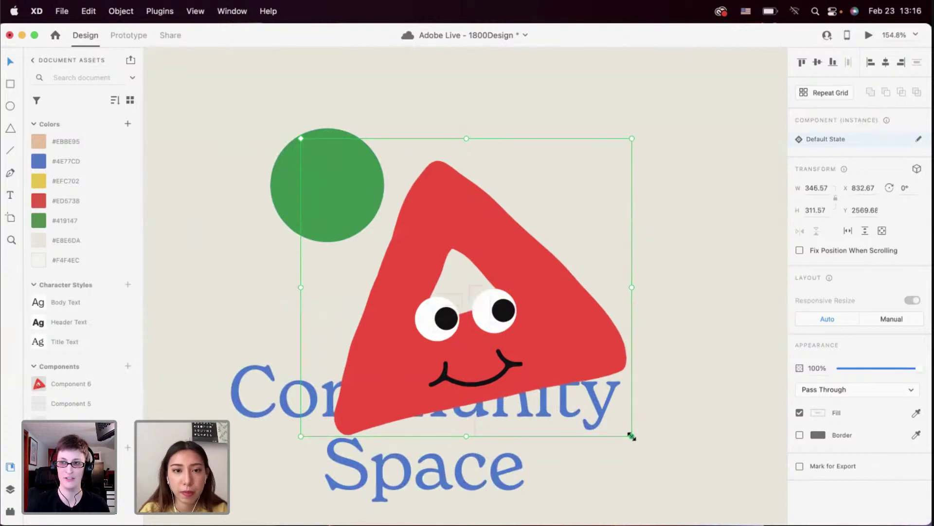
left_click_drag(630, 435, 457, 316)
key("super+z")
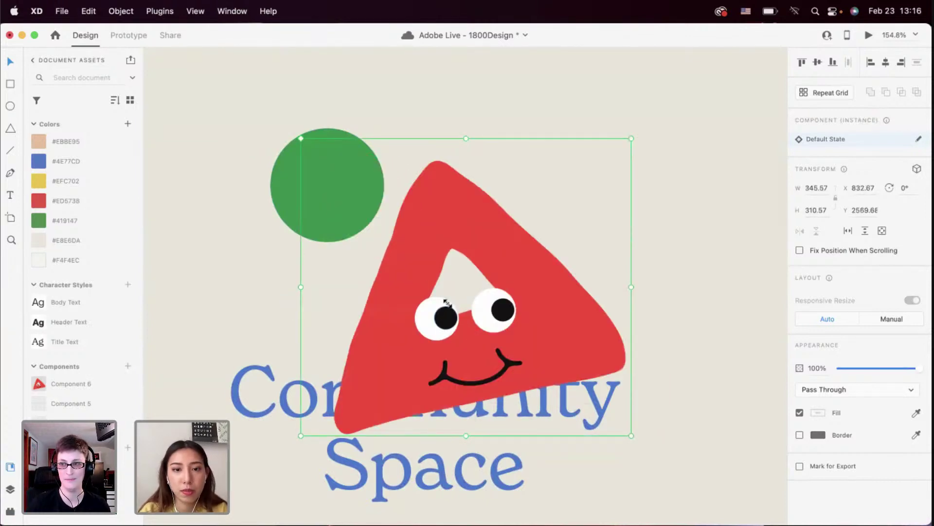
Ungroup the triangle from its component, regroup it, and shrink it centred on the green circle
right_click(448, 271)
left_click(470, 458)
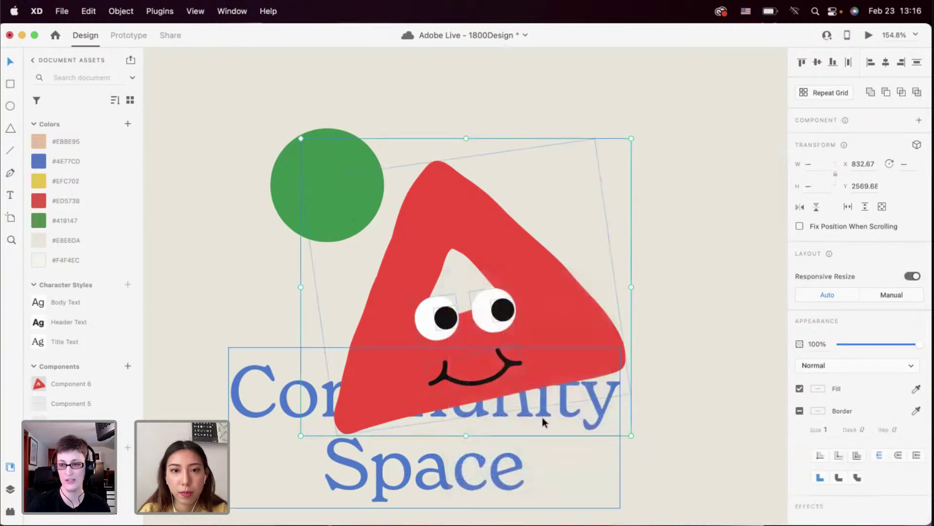
key("super+g")
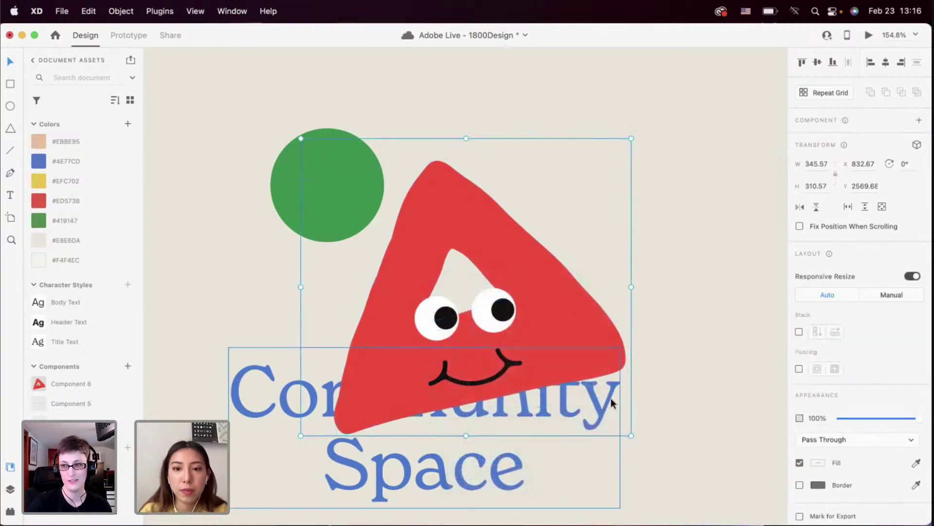
left_click_drag(598, 418, 381, 271)
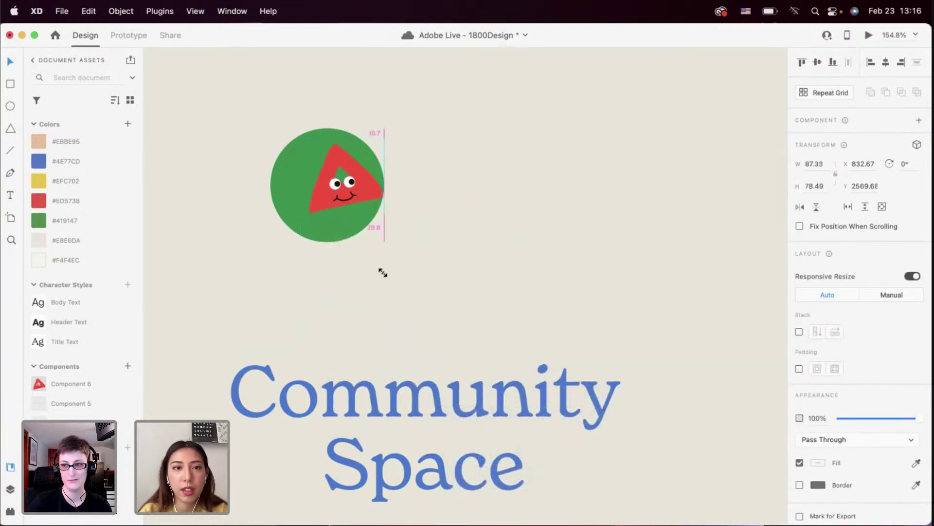
left_click_drag(353, 192, 350, 197)
left_click(406, 227)
left_click(359, 194)
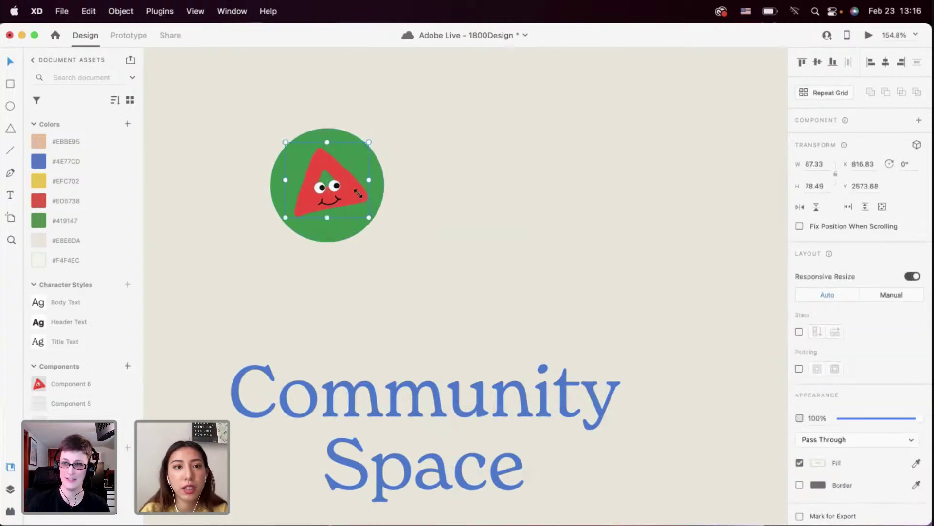
left_click(384, 205)
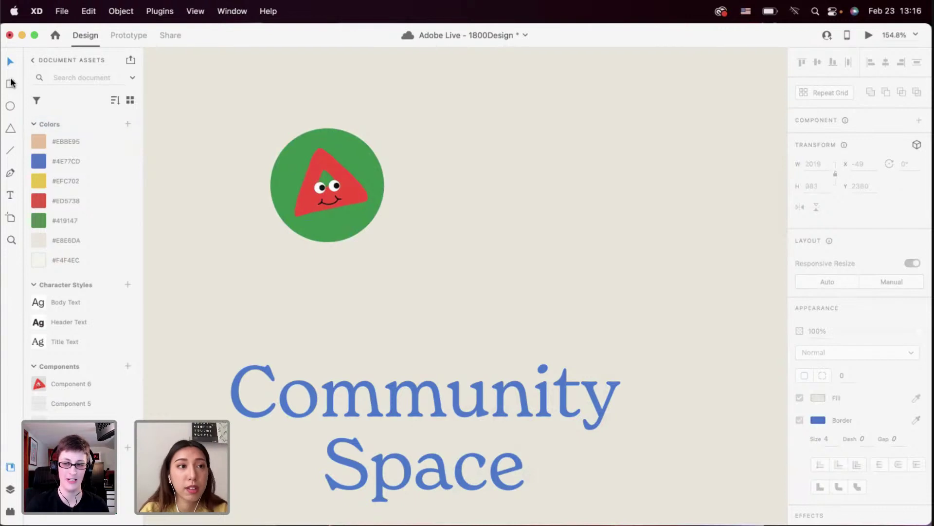
Draw a white rectangle with 17-px rounded corners beside the circle, keeping the circle in front
mouse_move(331, 186)
left_mouse_down()
mouse_move(579, 288)
mouse_move(638, 288)
left_mouse_up()
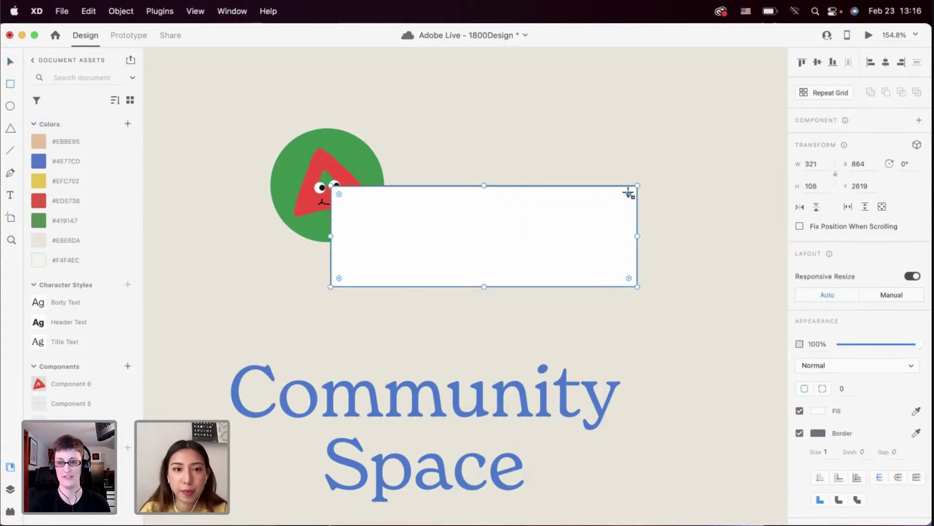
left_click_drag(630, 192, 621, 194)
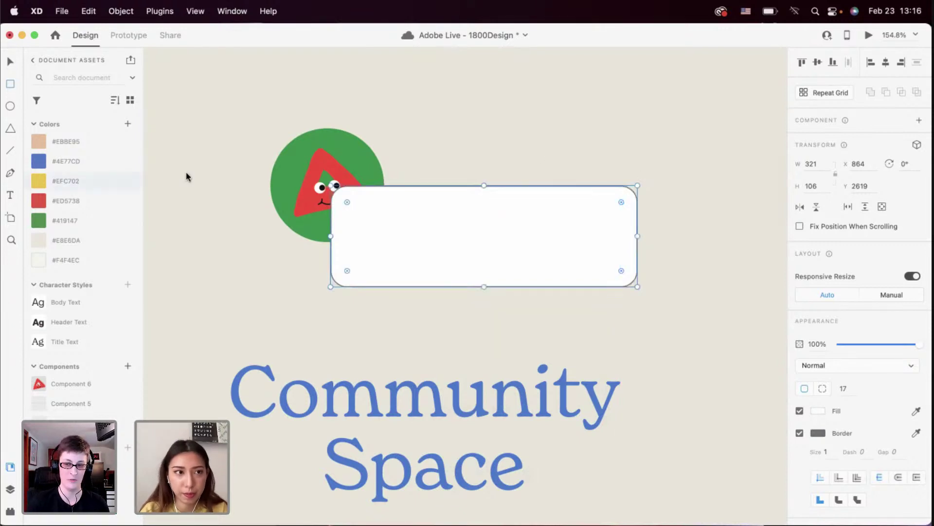
left_click(7, 62)
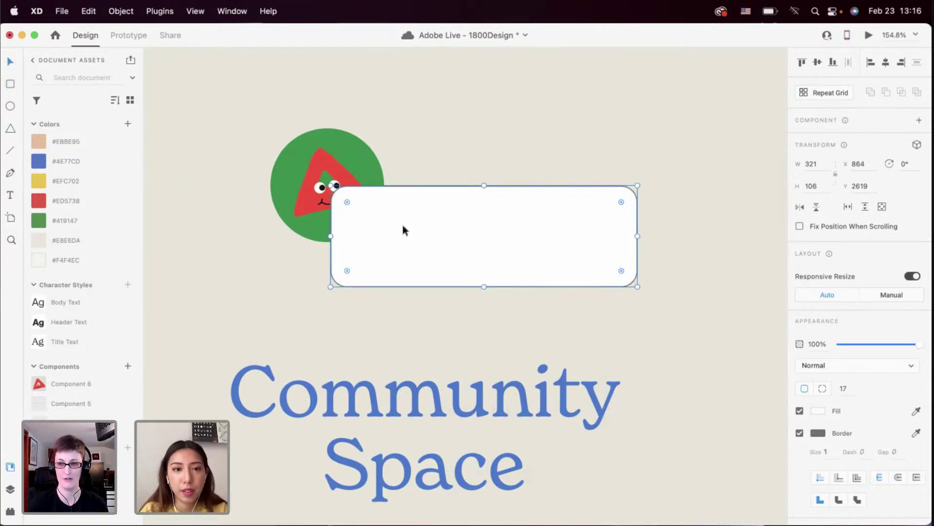
left_click(307, 148)
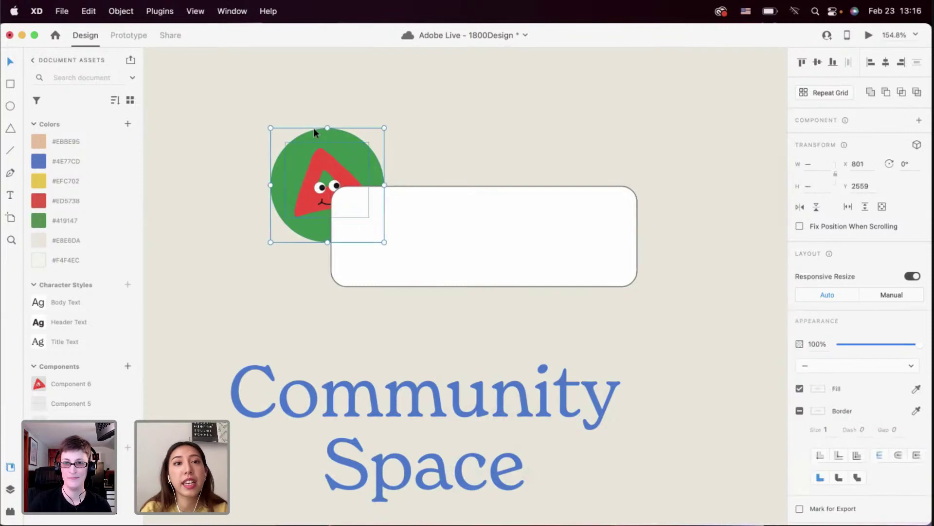
key("super+shift+bracketright")
Remove the 321 × 106 card's border and nudge it slightly up-left
left_click(430, 228)
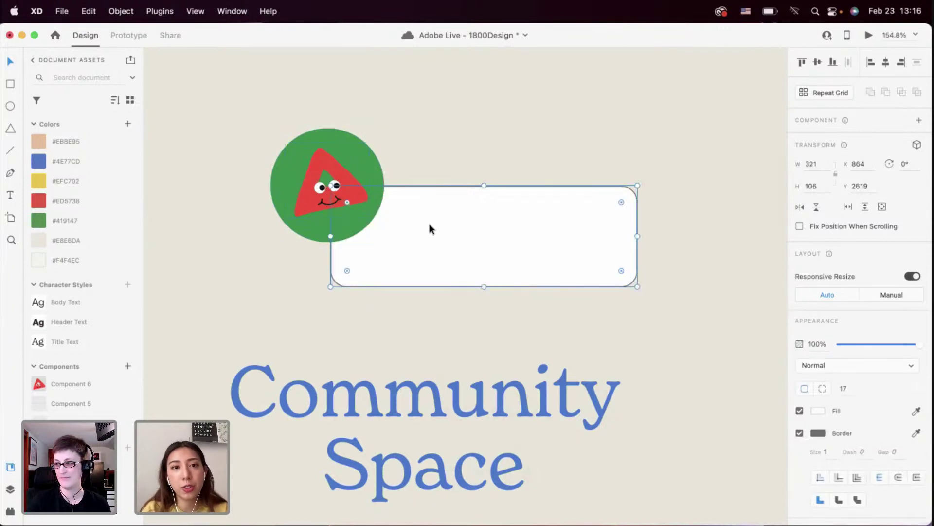
left_click(799, 433)
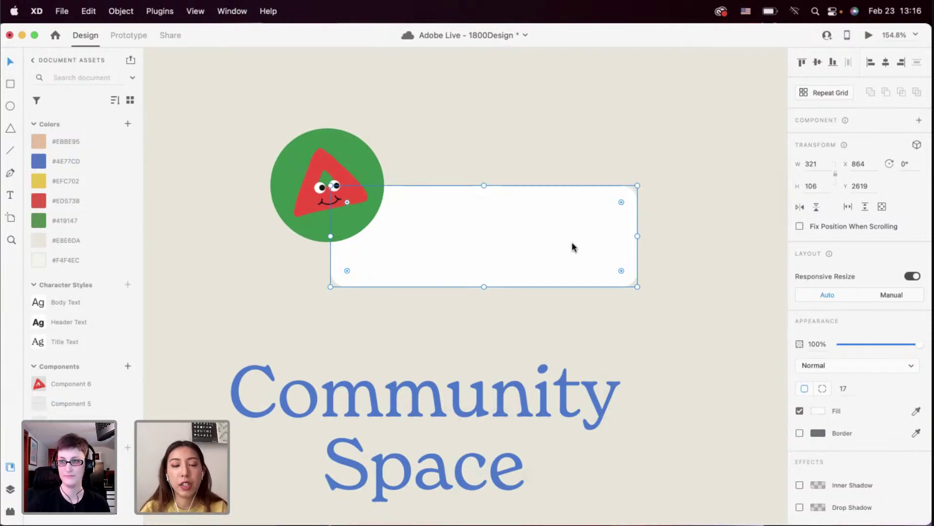
scroll(572, 241, "down", 2)
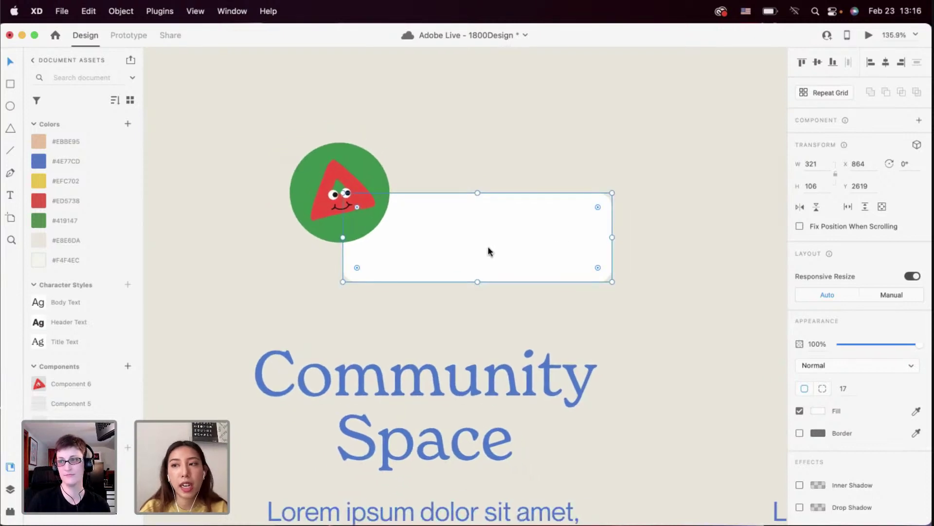
left_click_drag(439, 218, 434, 211)
left_click(406, 307)
scroll(406, 312, "up", 3)
left_click(375, 267)
scroll(376, 267, "up", 2)
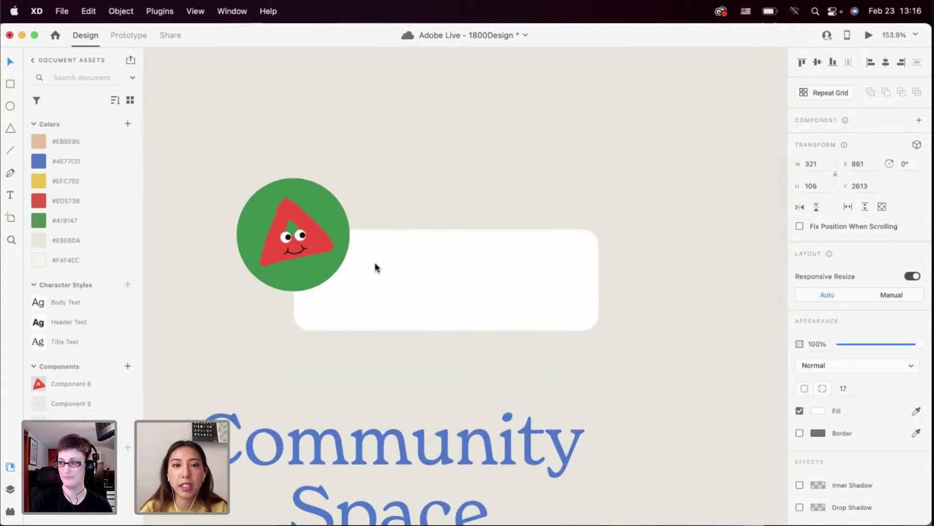
key("super+minus")
key("super+minus")
key("super+minus")
key("super+minus")
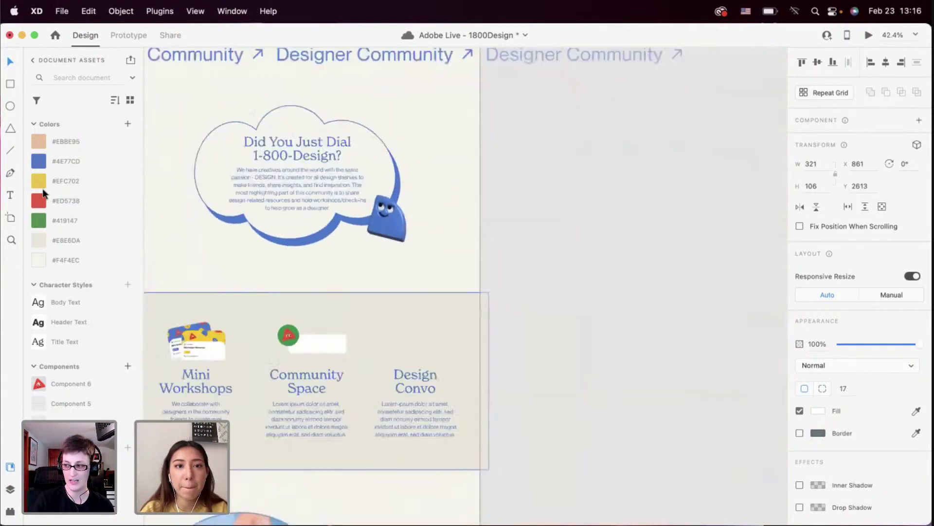
scroll(288, 266, "up", 15)
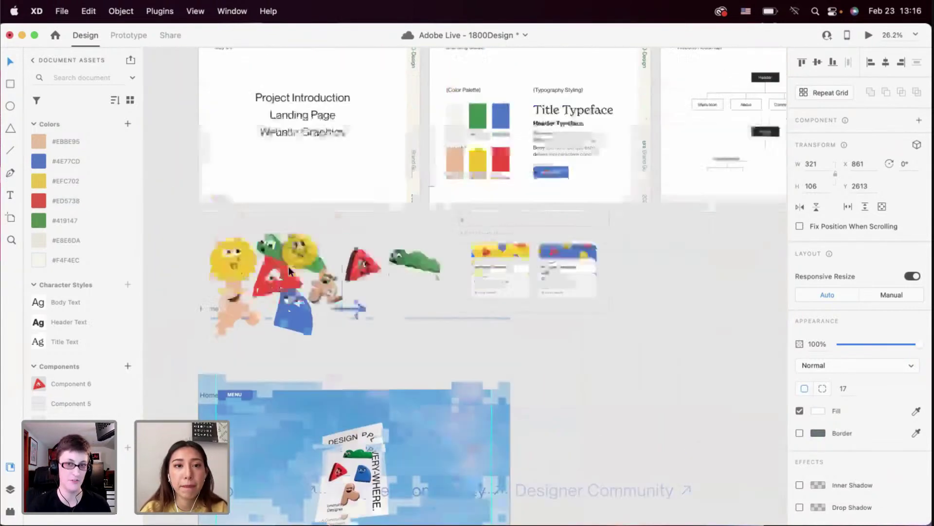
left_click(544, 138)
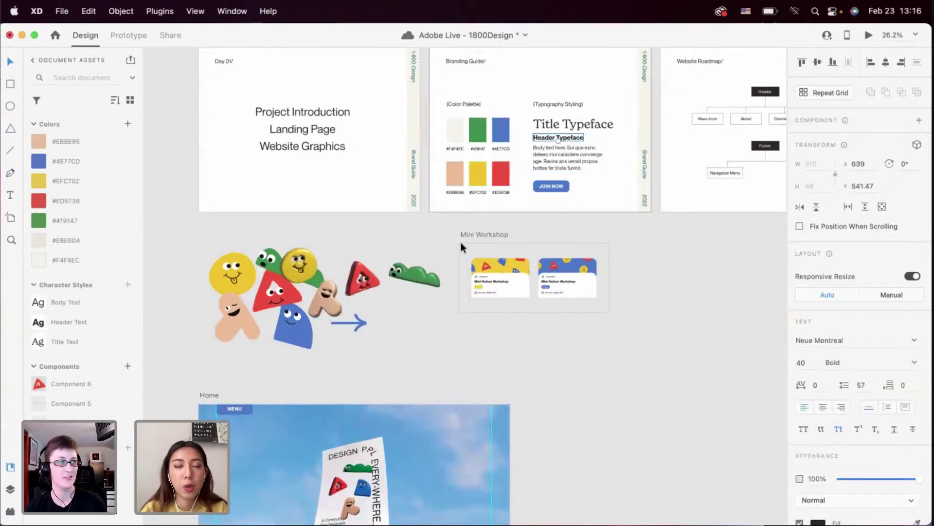
scroll(461, 241, "down", 5)
scroll(461, 242, "down", 3)
scroll(378, 280, "up", 5)
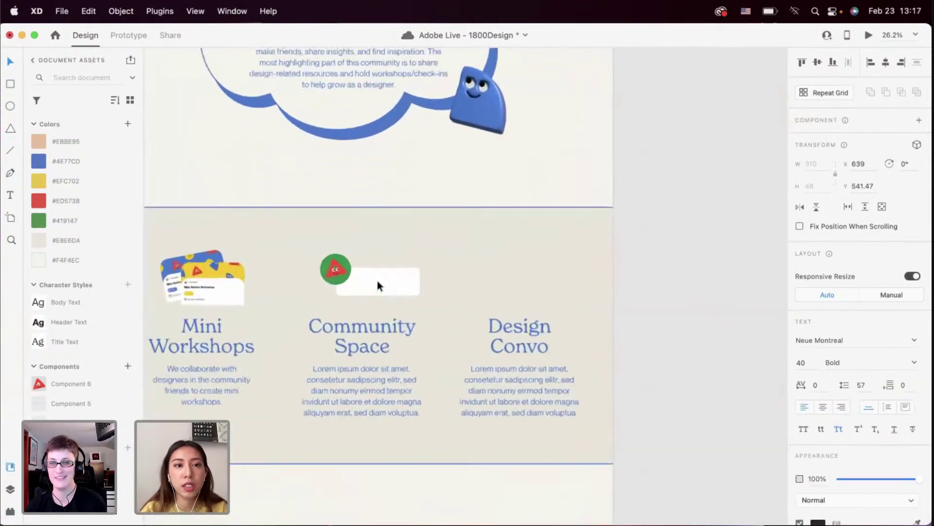
scroll(264, 286, "up", 5)
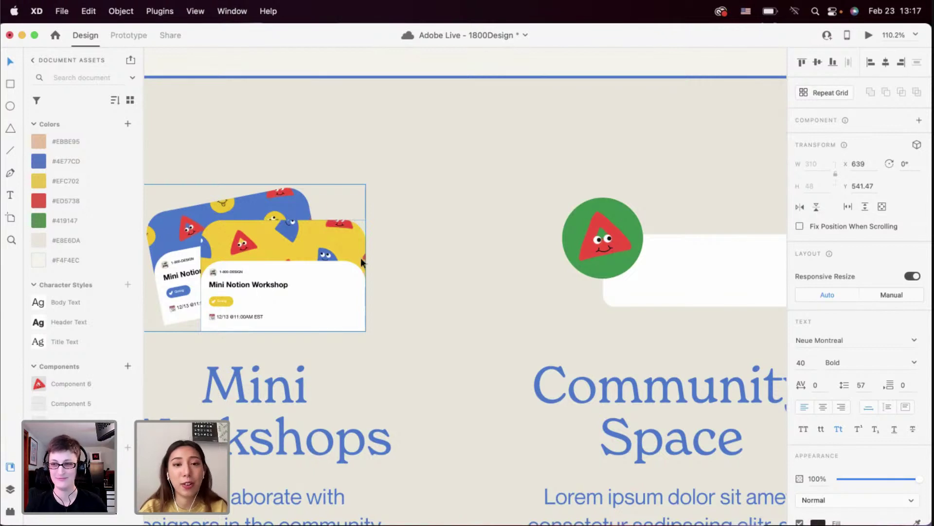
scroll(361, 259, "right", 10)
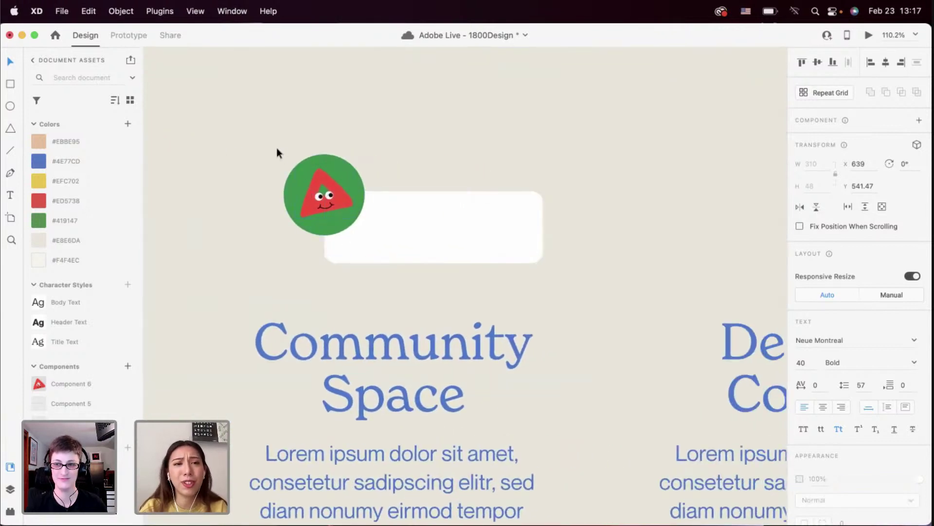
Group the circle with the white card, then enlarge the card rightward and downward
left_click_drag(278, 152, 431, 256)
key("super+g")
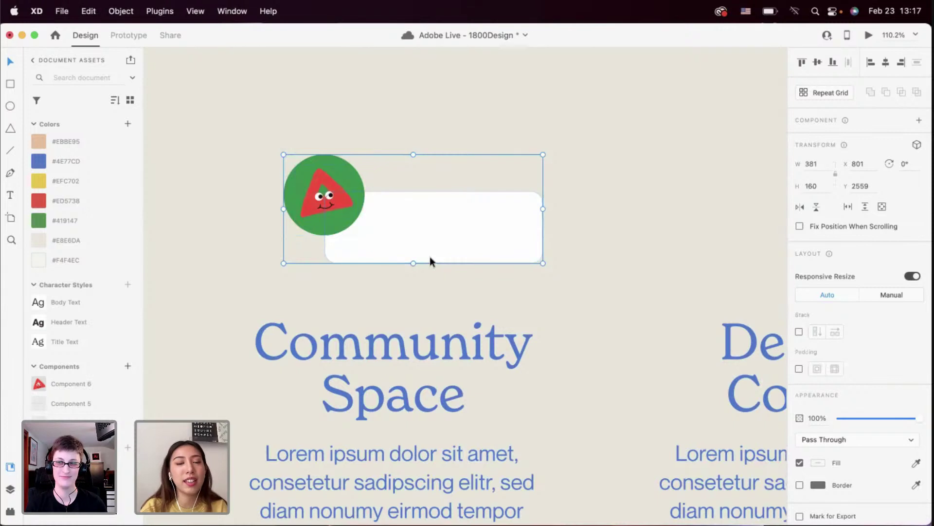
double_click(432, 254)
left_click_drag(432, 254, 430, 265)
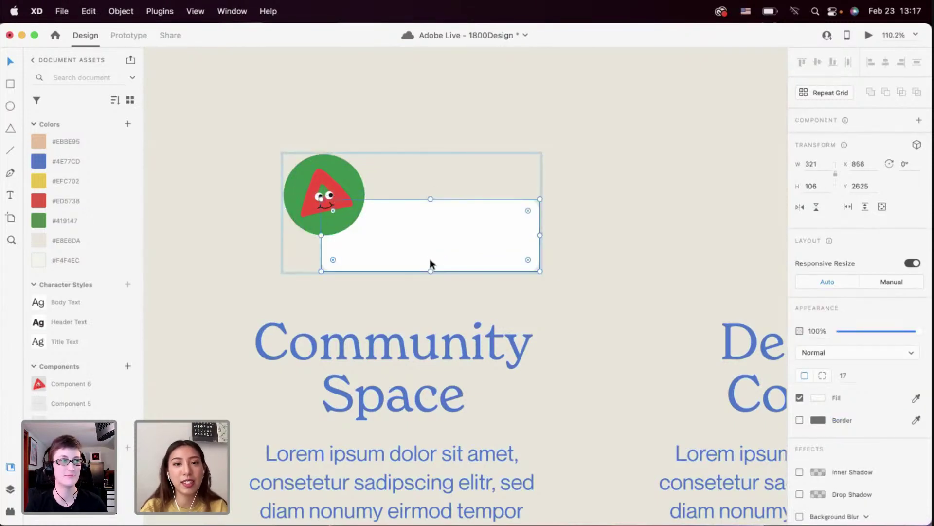
left_click_drag(539, 272, 571, 284)
left_click(562, 307)
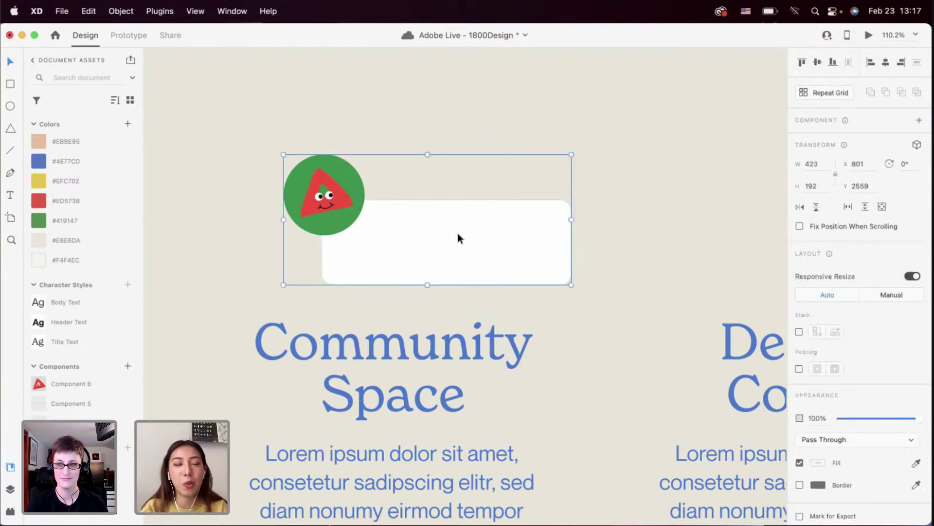
Move the circle-and-card group up and left and save the document
left_click_drag(457, 238, 410, 230)
scroll(402, 257, "down", 3)
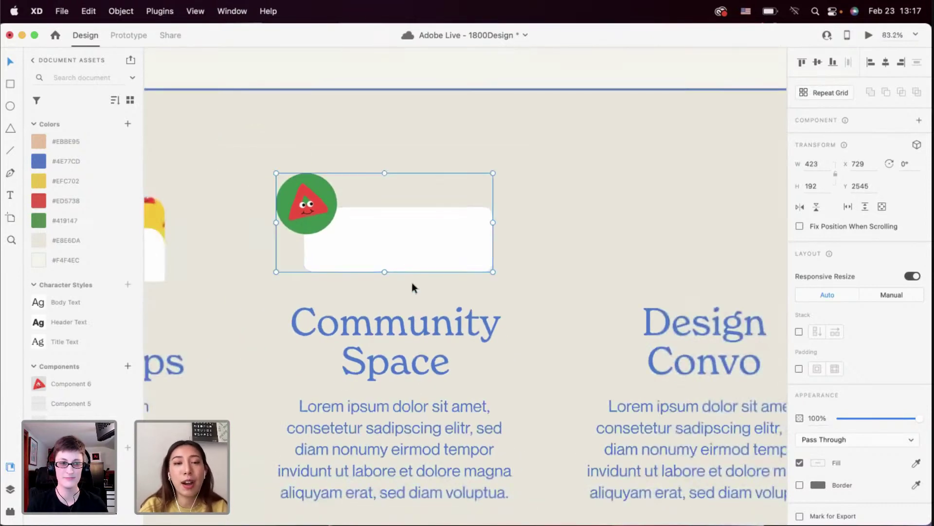
scroll(412, 282, "up", 2)
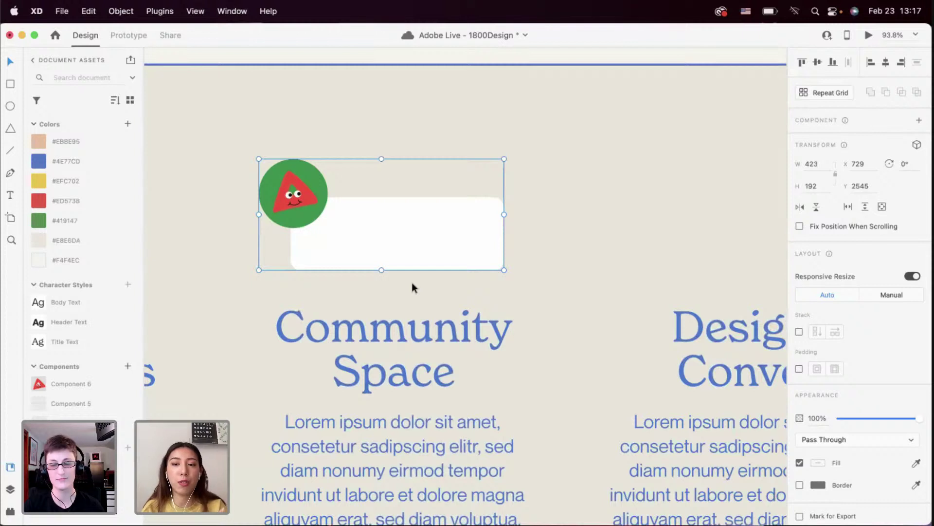
key("cmd+s")
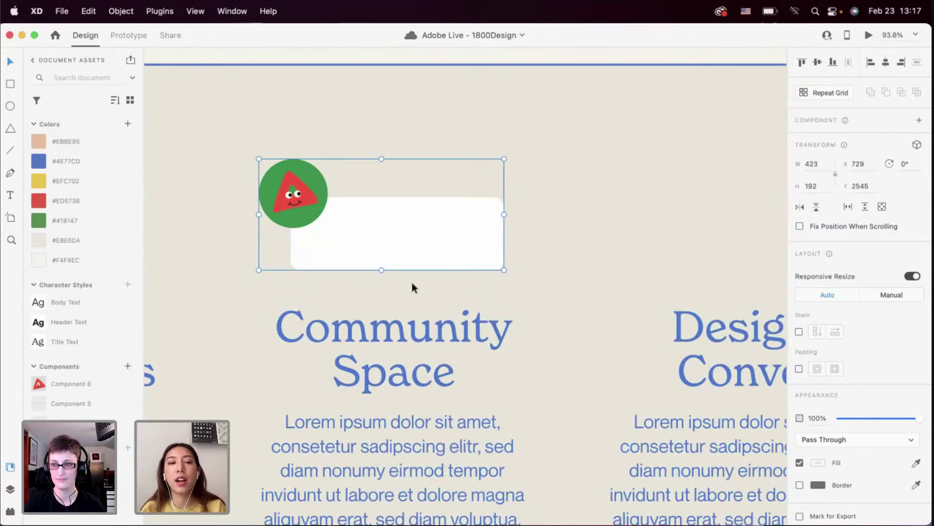
scroll(412, 282, "up", 5)
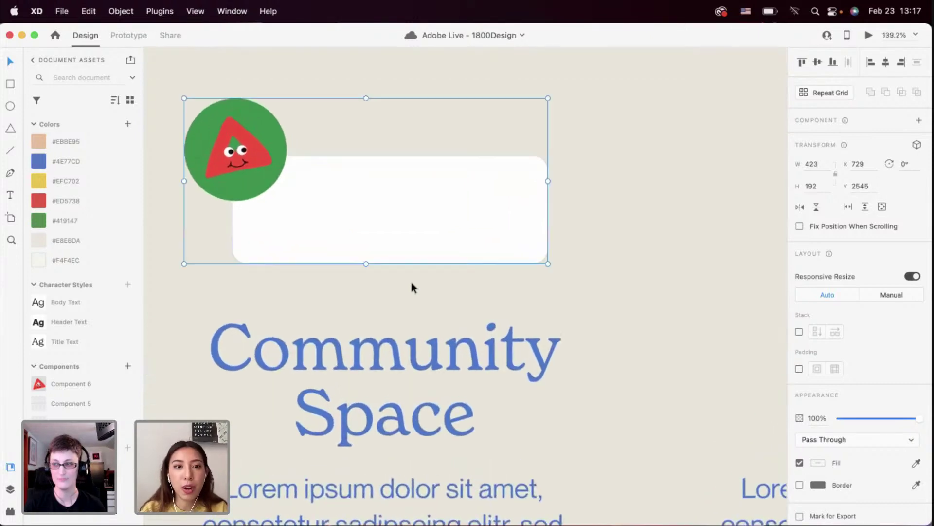
scroll(336, 251, "down", 3)
scroll(336, 251, "up", 3)
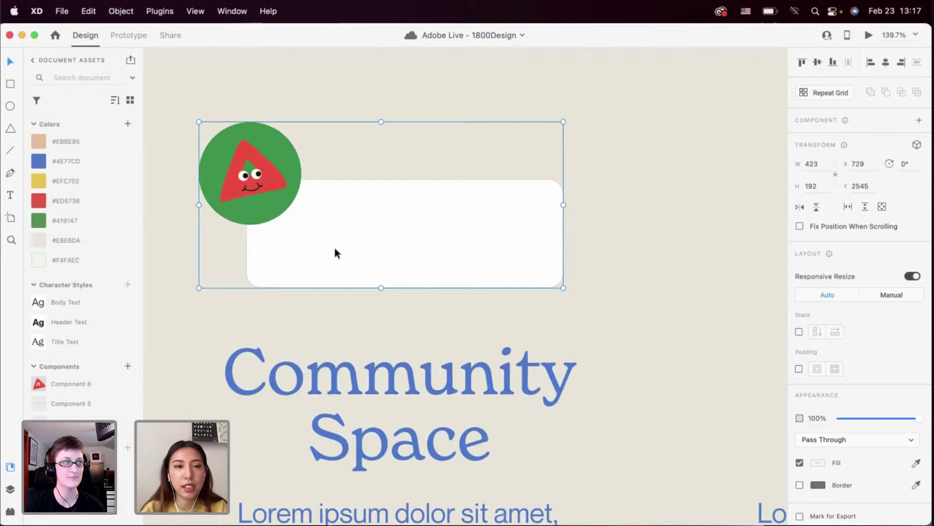
scroll(320, 247, "down", 4)
Paste the Header Typeface text into the white card and retype it as 'How Do'
key("super+v")
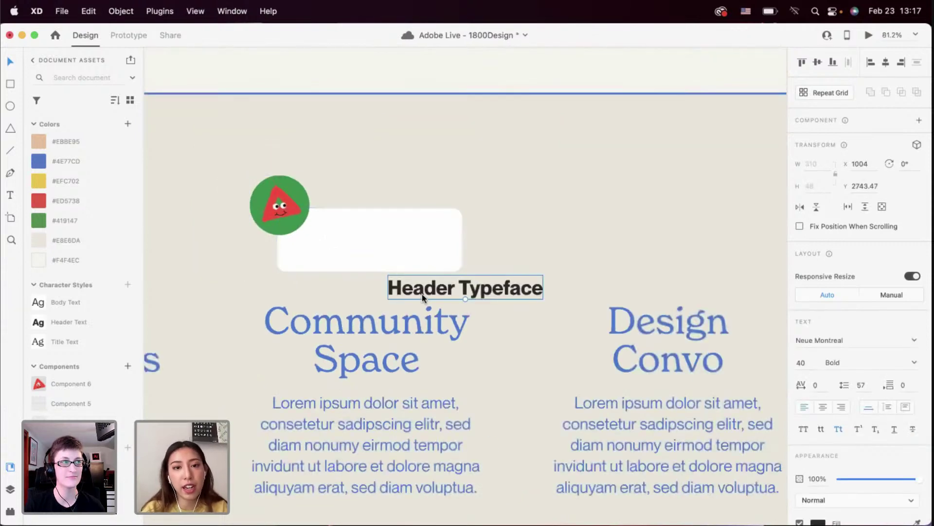
left_click_drag(424, 299, 340, 247)
scroll(339, 246, "up", 5)
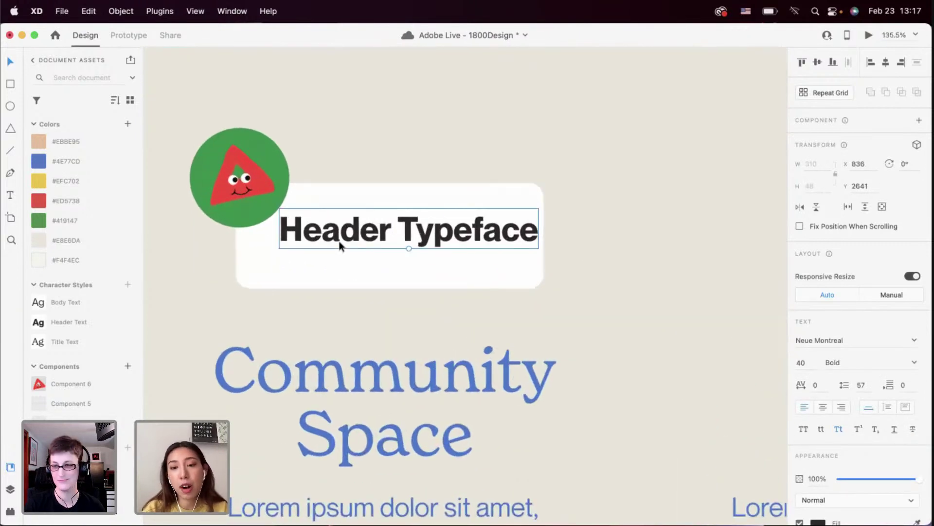
double_click(339, 245)
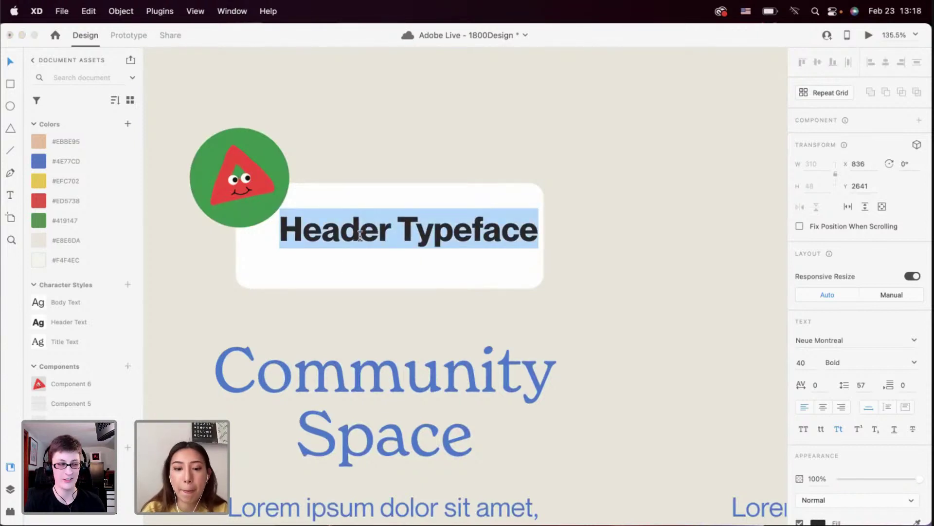
type("H")
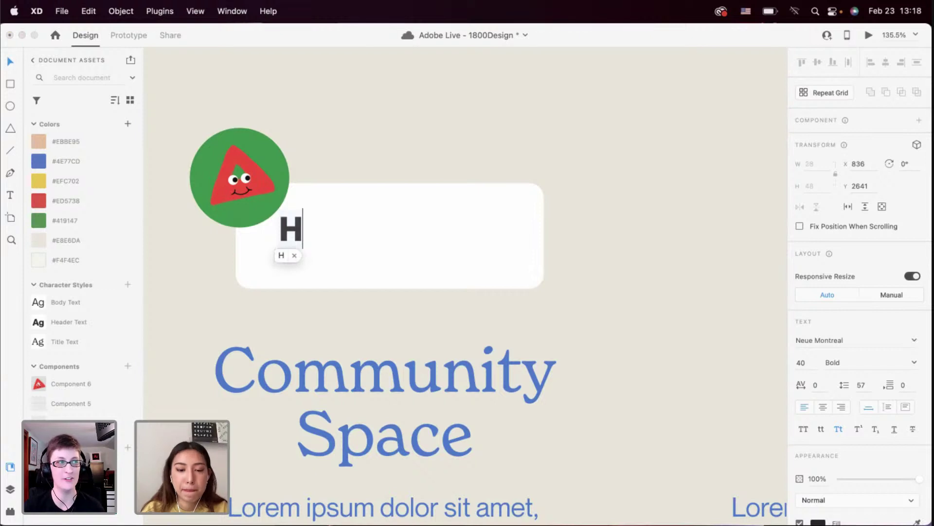
type("ow Do")
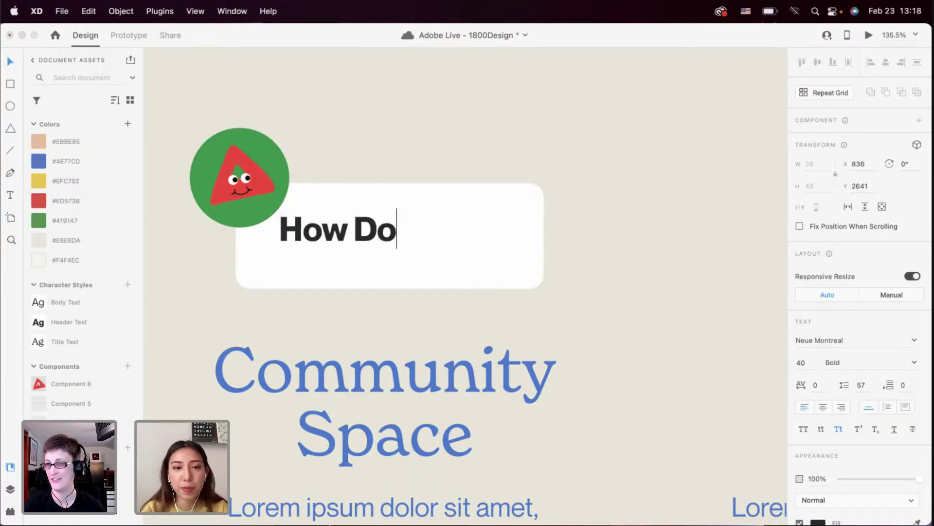
key("Escape")
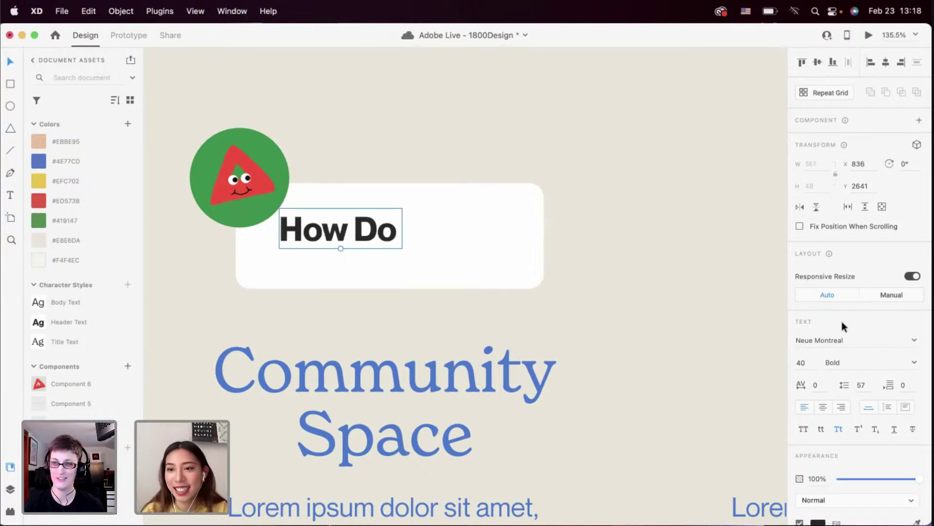
Complete the heading so it reads 'How Do Find Your Design Process?'
double_click(359, 234)
key("Right")
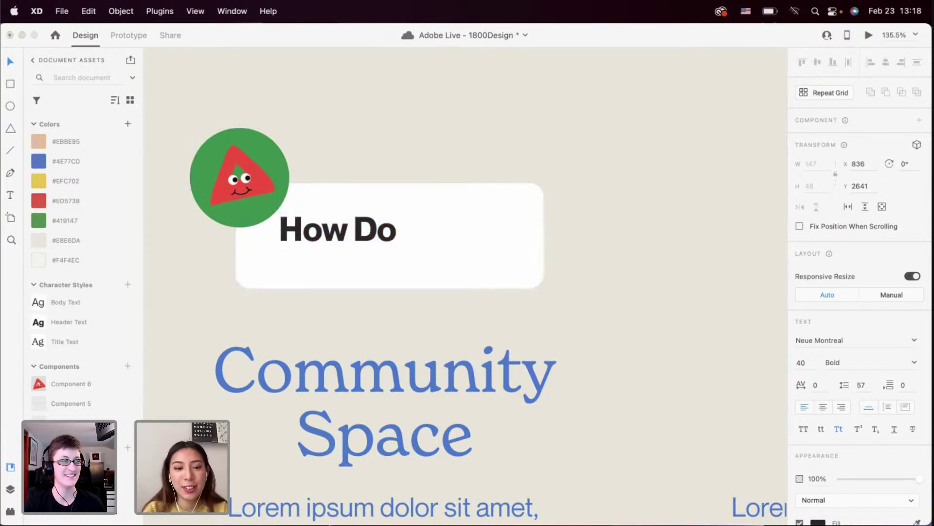
type("Fin")
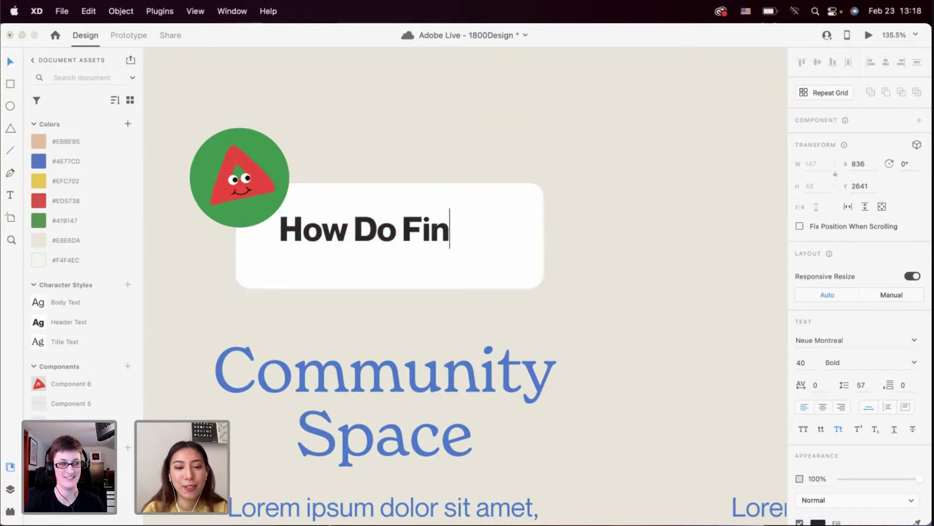
type("d Your Process In")
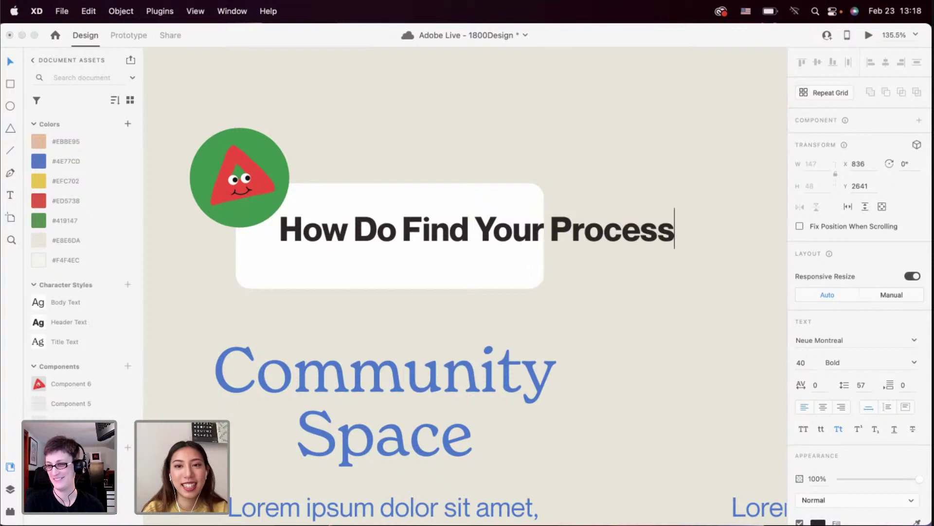
key("BackSpace")
key("BackSpace")
key("BackSpace")
key("BackSpace")
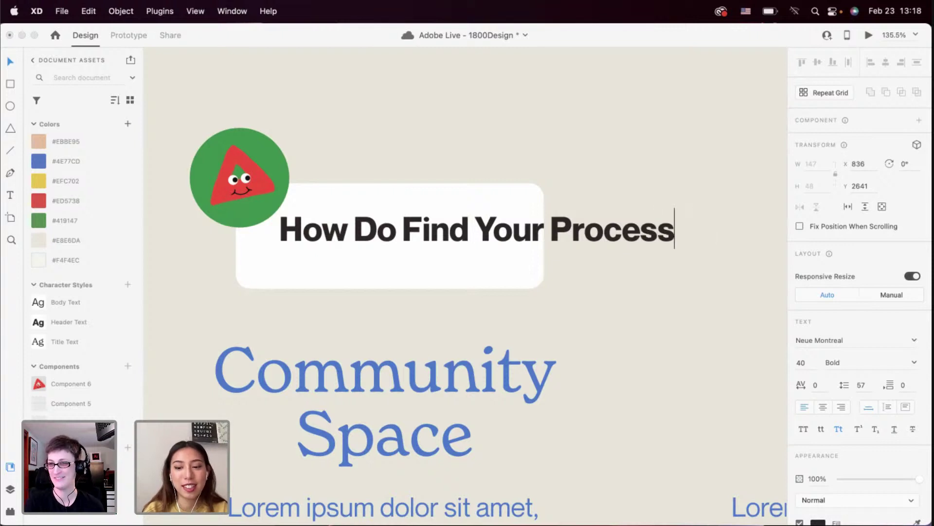
type("?")
left_click(547, 231)
type("Design")
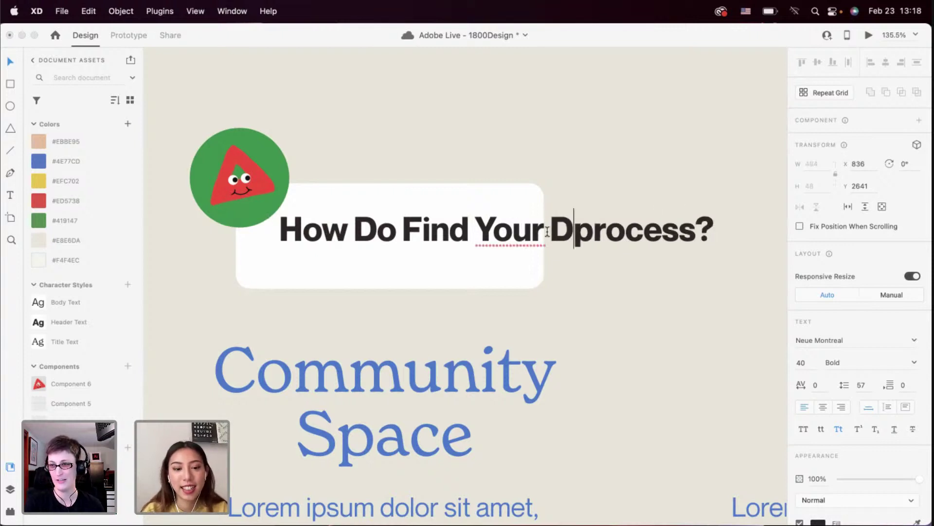
key("Escape")
scroll(546, 258, "down", 3)
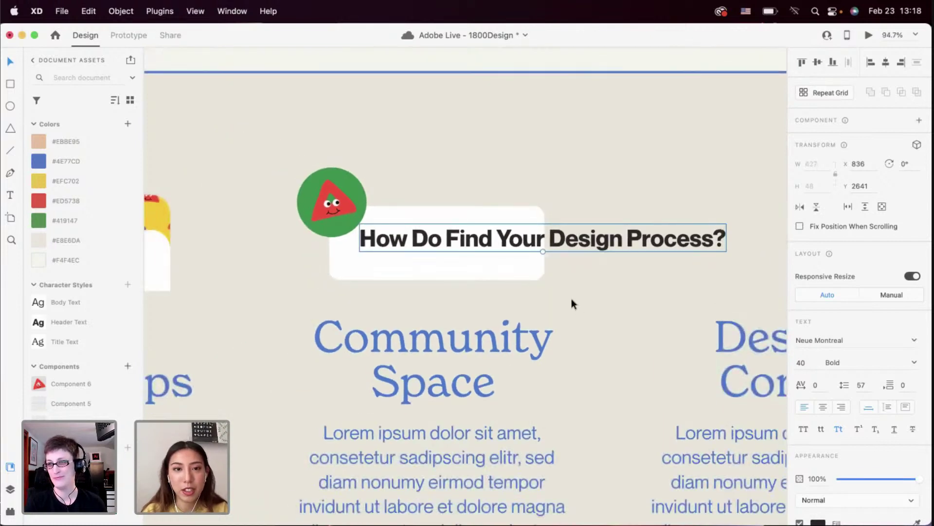
scroll(571, 299, "left", 3)
Reduce the card heading's font size and move it up inside the card
left_click(173, 269)
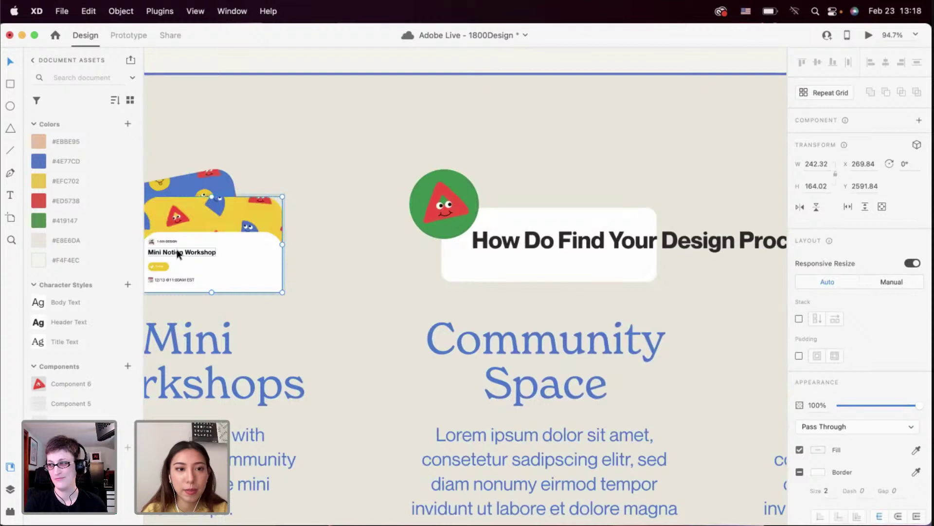
left_click(563, 249)
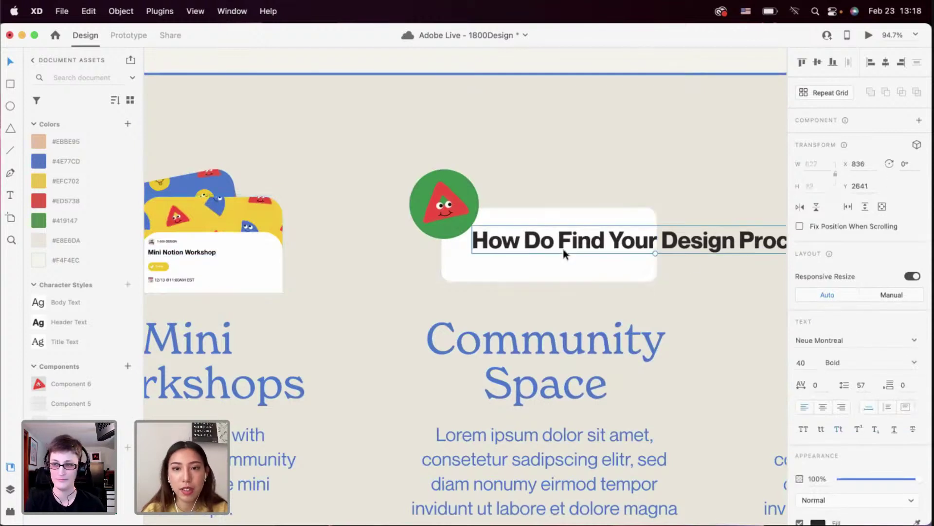
left_click(801, 363)
type("14")
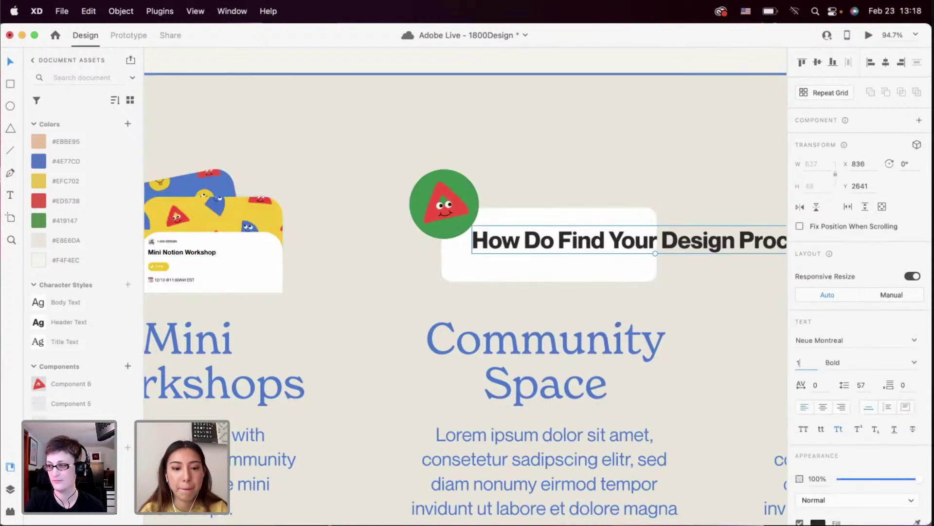
key("Return")
mouse_move(591, 244)
left_mouse_down()
mouse_move(594, 236)
mouse_move(576, 235)
mouse_move(553, 244)
mouse_move(582, 233)
left_mouse_up()
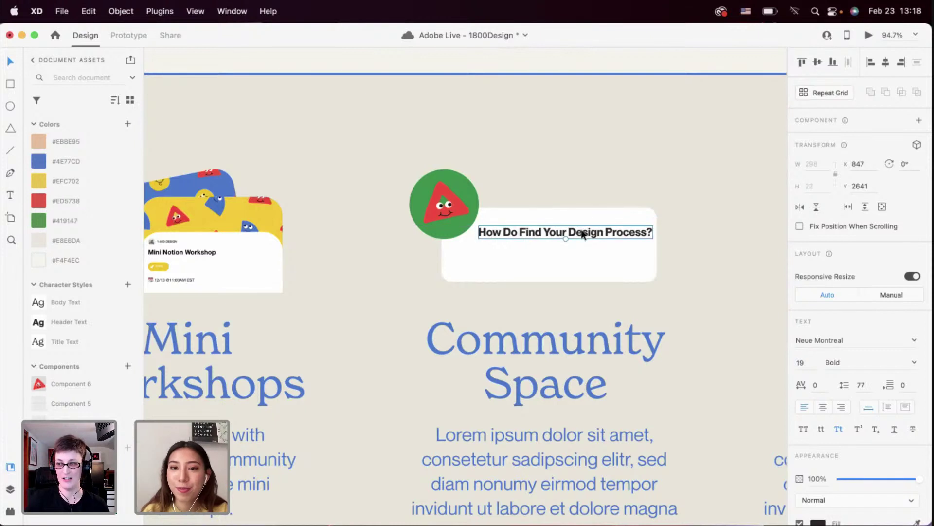
Wrap the heading onto two lines in a 257-wide fixed box with 29 line spacing
left_click(577, 253)
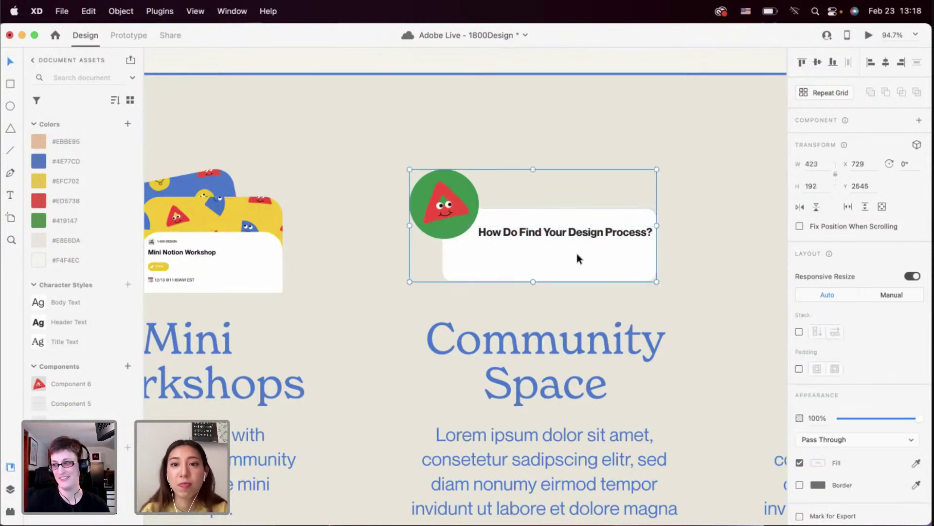
double_click(574, 234)
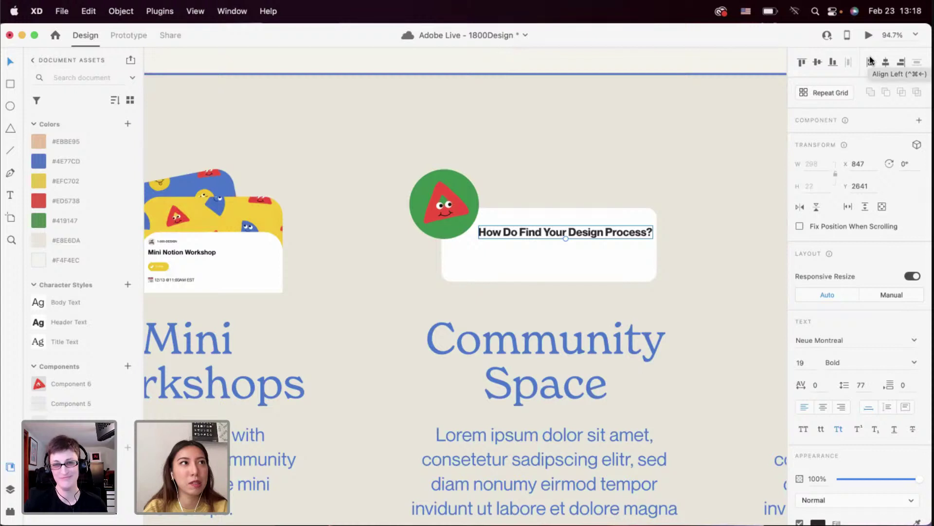
key("super+equal")
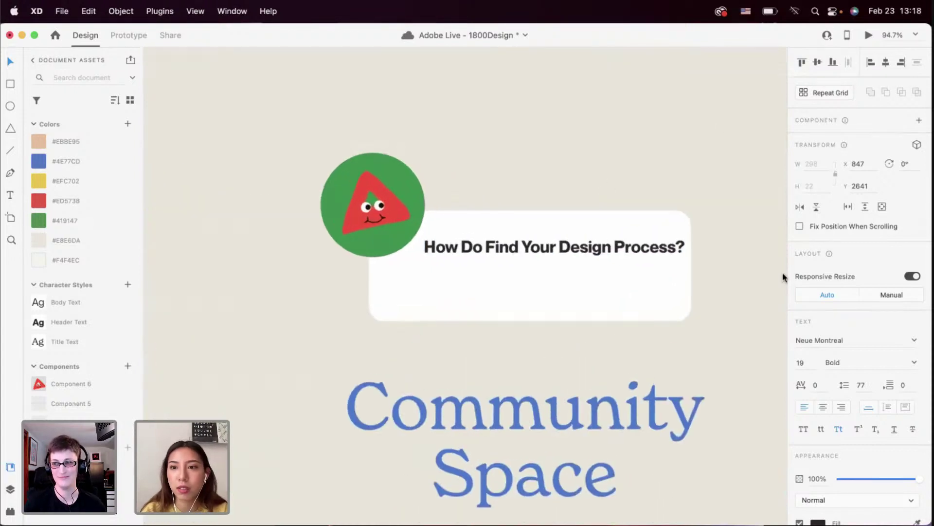
left_click(887, 407)
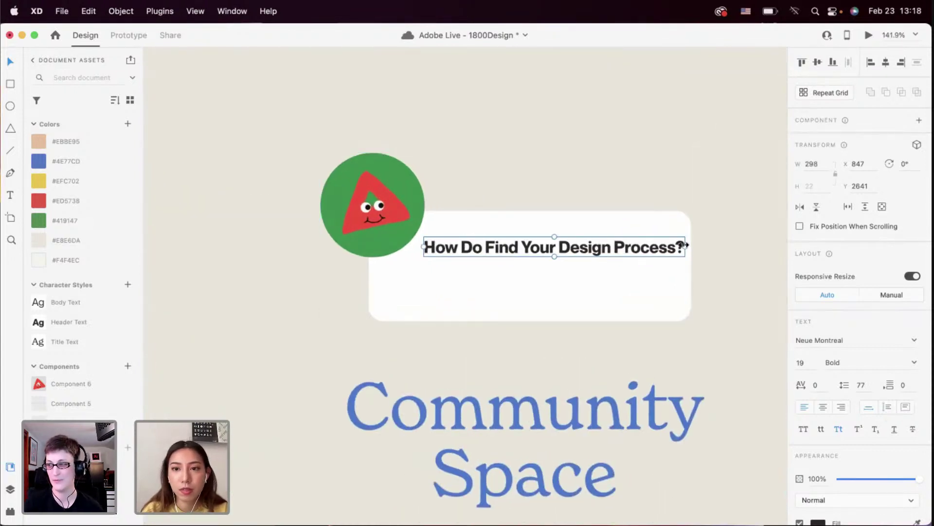
left_click_drag(646, 247, 636, 246)
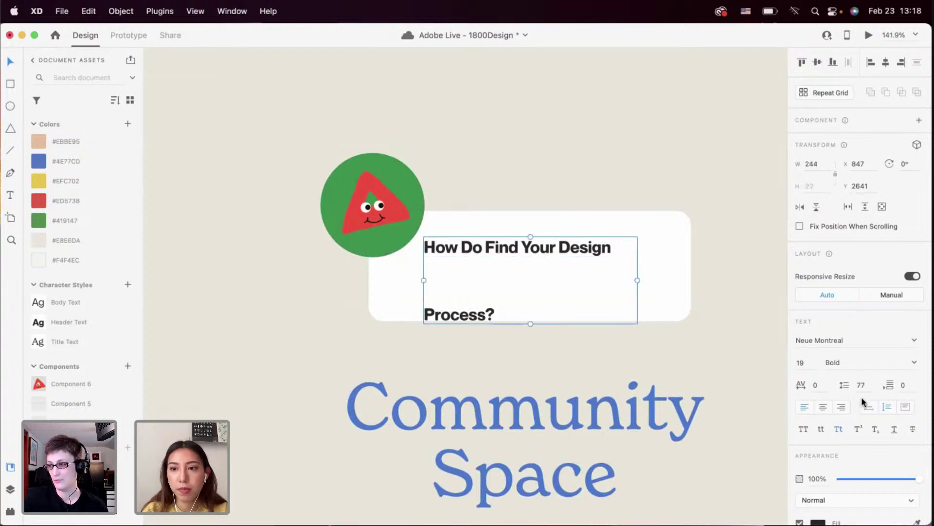
type("29")
key("Return")
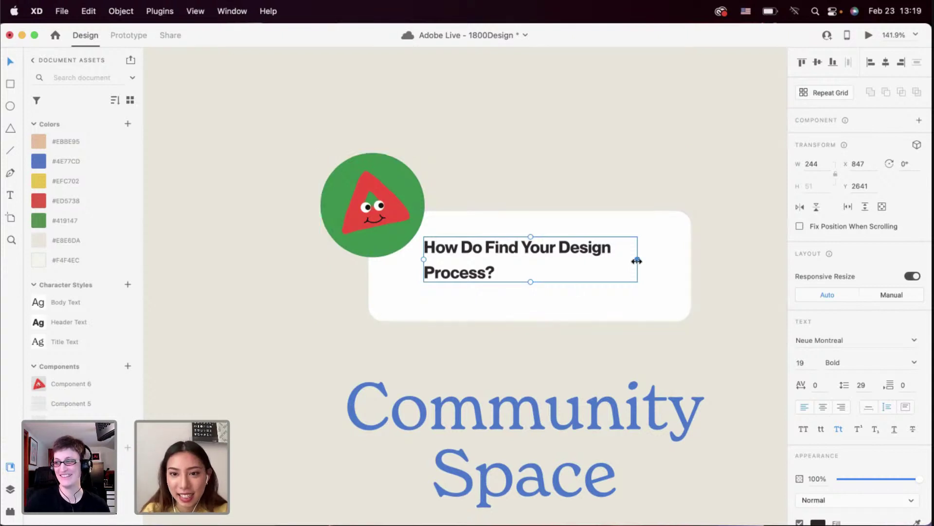
left_click_drag(637, 259, 649, 259)
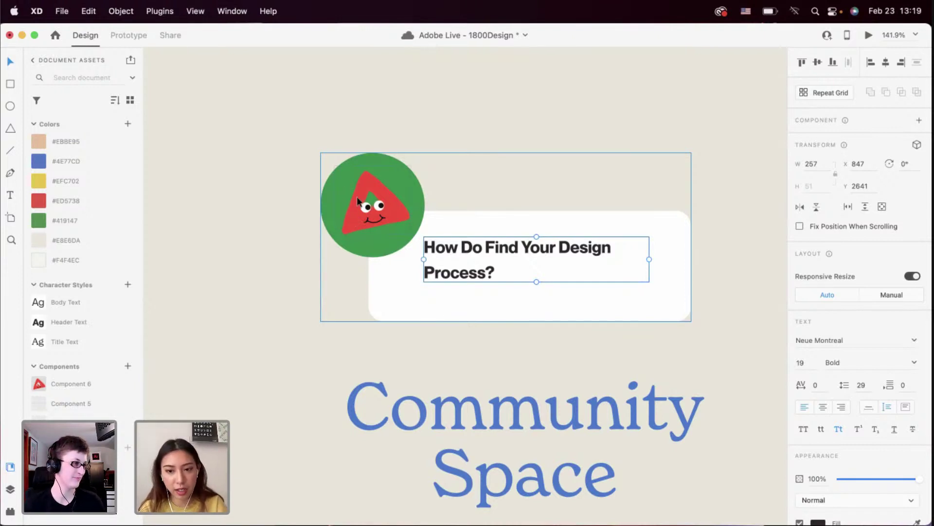
Recolour the character circle to yellow #EFC702 and place the caret in the card heading
double_click(329, 183)
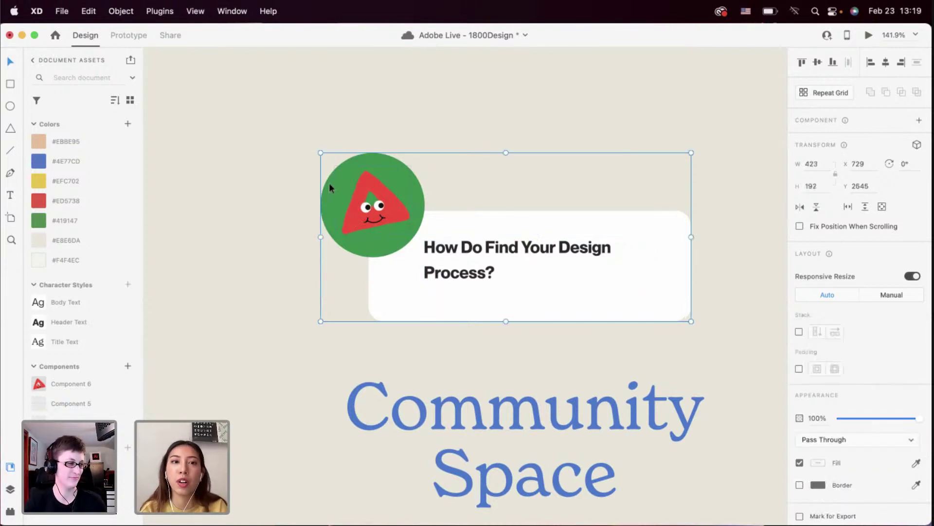
left_click(122, 190)
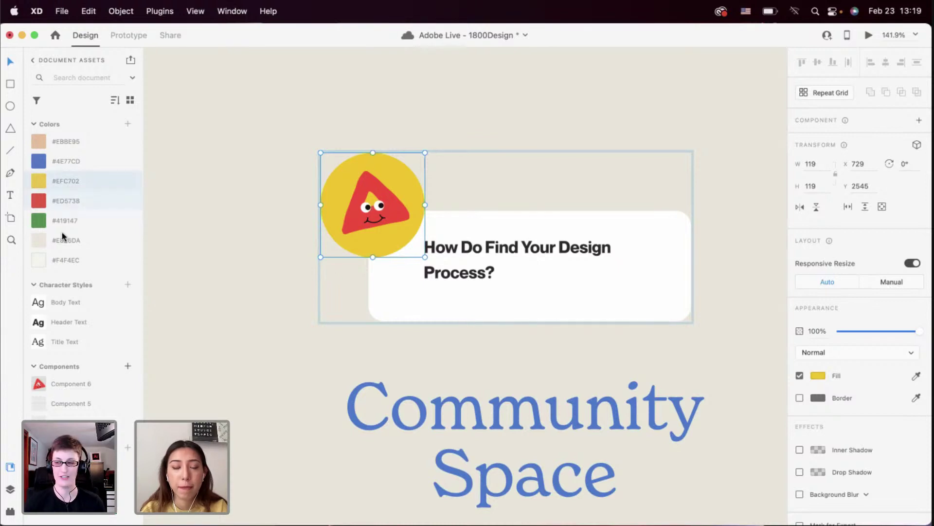
left_click(10, 511)
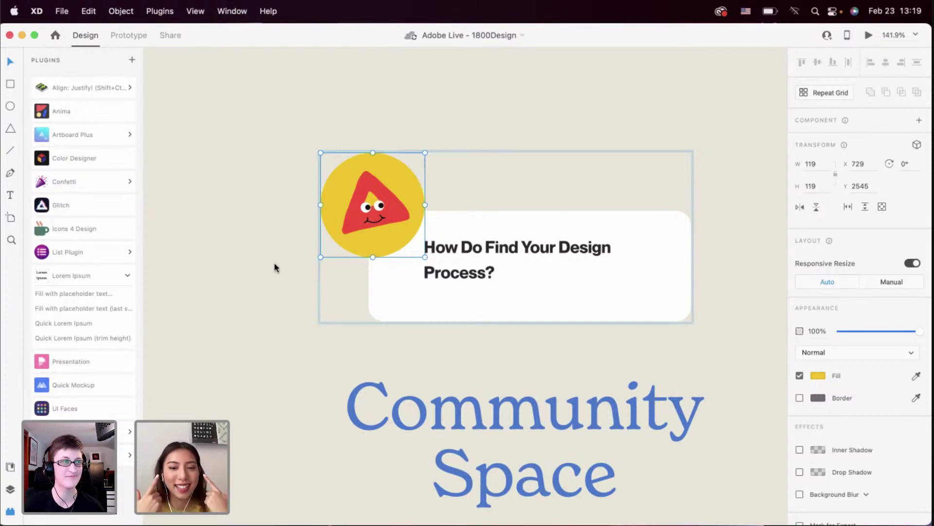
left_click(14, 466)
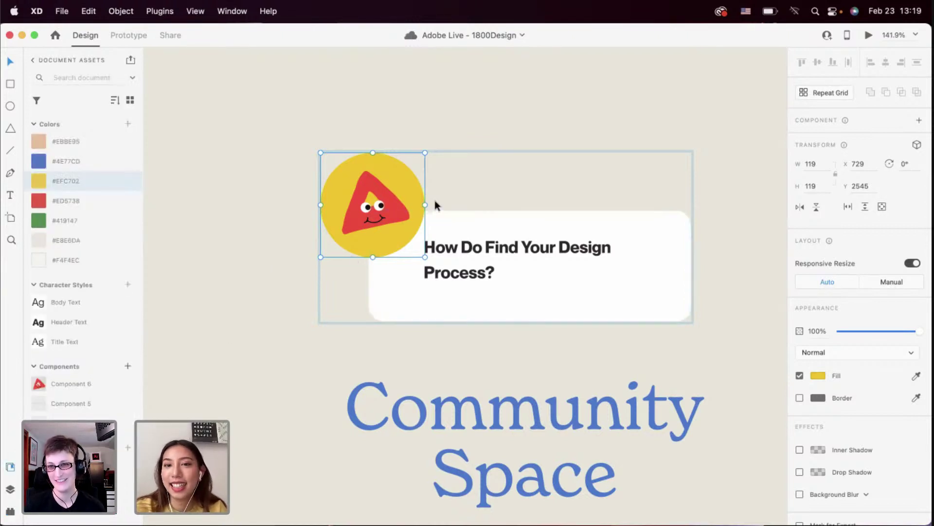
double_click(519, 254)
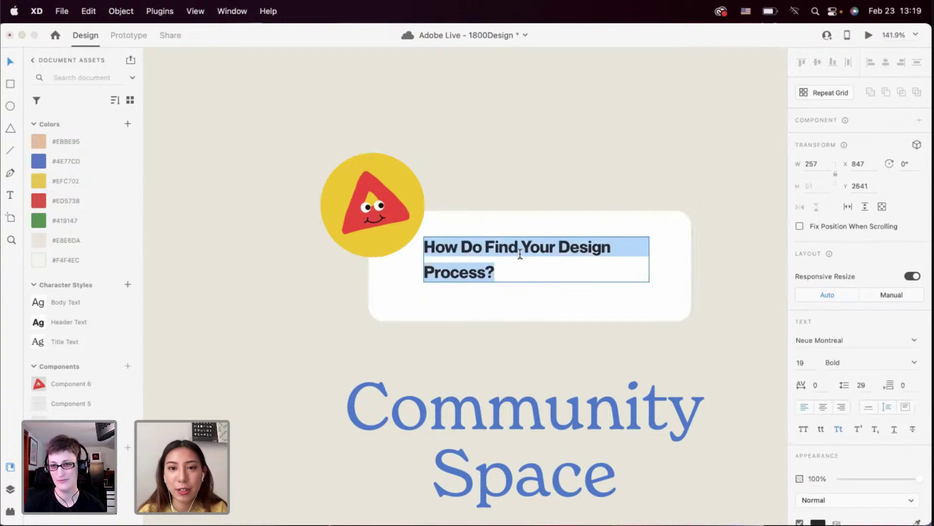
left_click(520, 254)
Correct the heading text to 'How Do Define Your Design Process?' and exit editing
type("And")
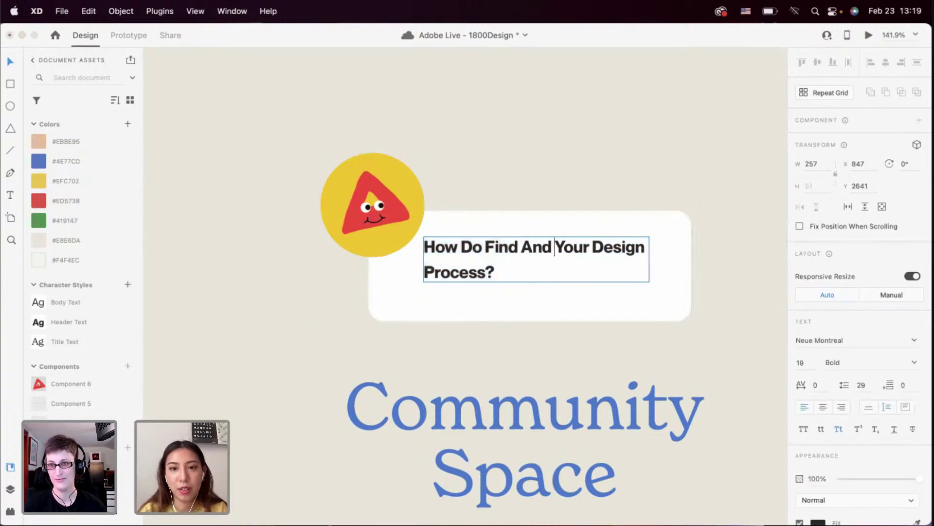
key("BackSpace")
key("BackSpace")
key("BackSpace")
key("BackSpace")
key("BackSpace")
key("BackSpace")
key("BackSpace")
key("BackSpace")
key("BackSpace")
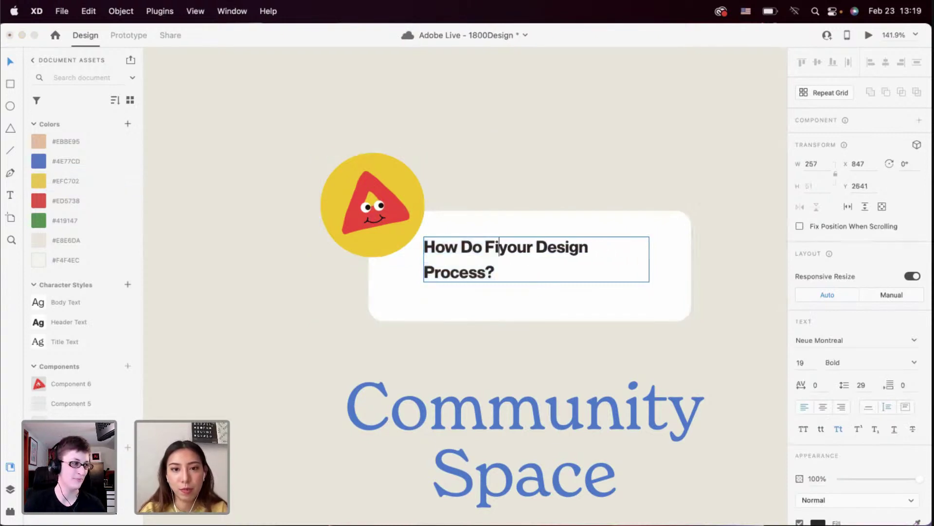
type("Desfine And")
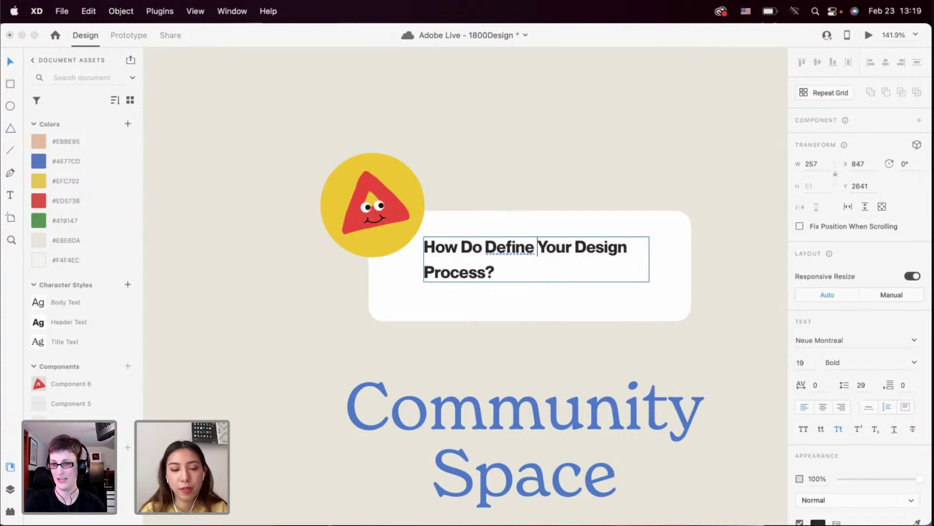
key("BackSpace")
key("BackSpace")
key("BackSpace")
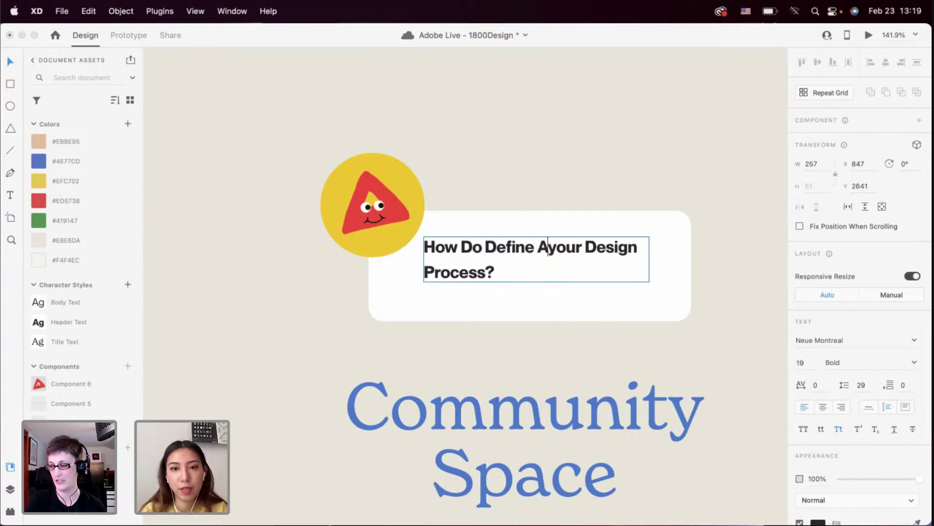
key("Escape")
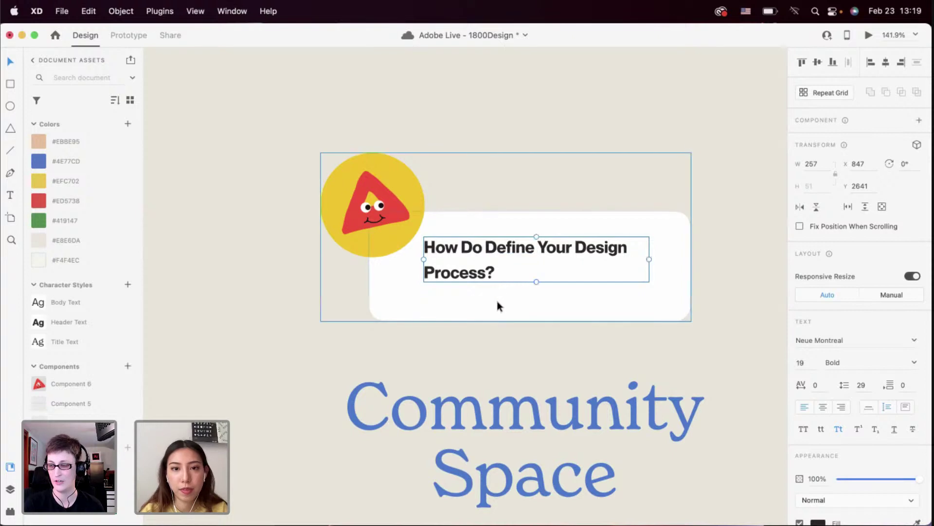
key("Escape")
Shrink the white card to 320 × 98 and readjust the heading's width and position
double_click(537, 308)
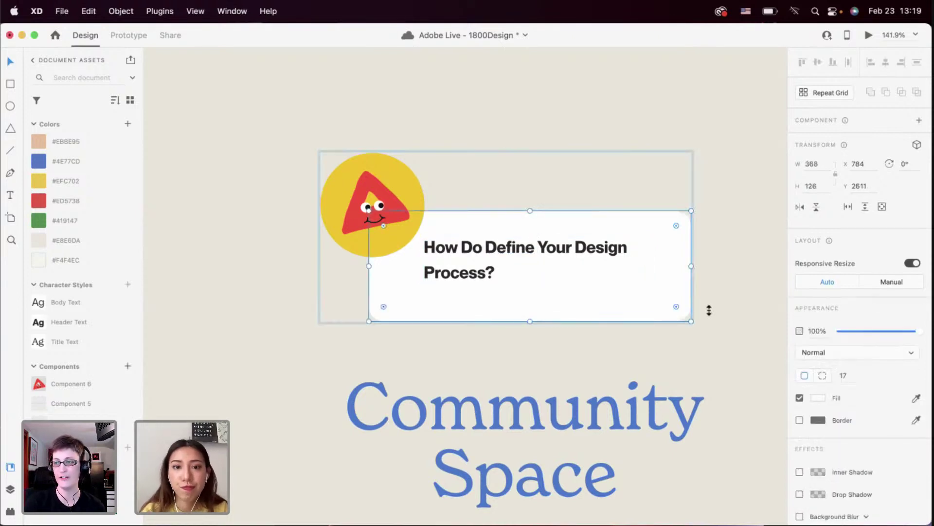
left_click_drag(691, 320, 649, 297)
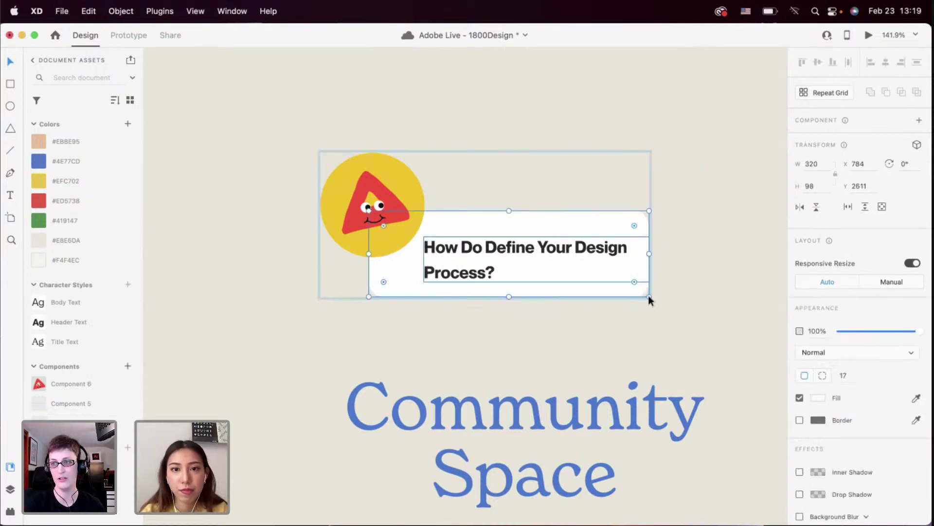
left_click_drag(564, 247, 574, 247)
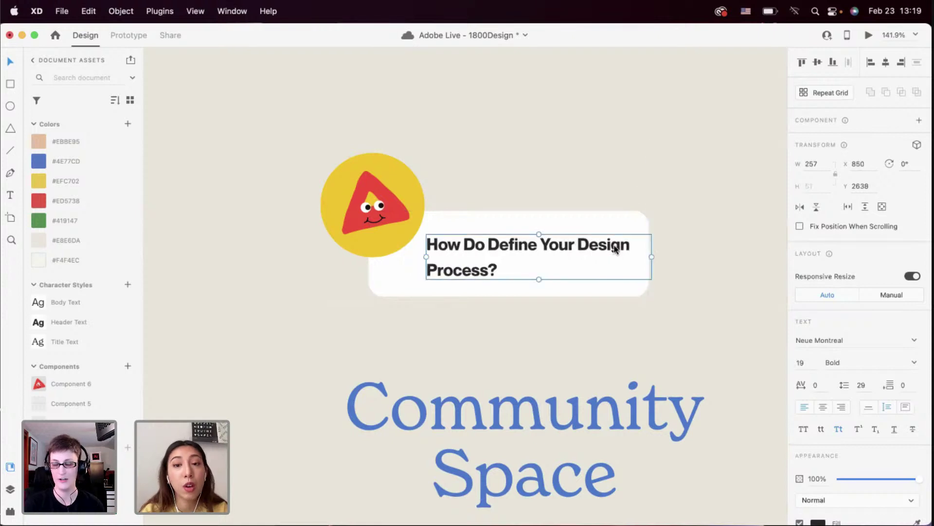
left_click_drag(650, 256, 619, 257)
left_click_drag(536, 252, 531, 249)
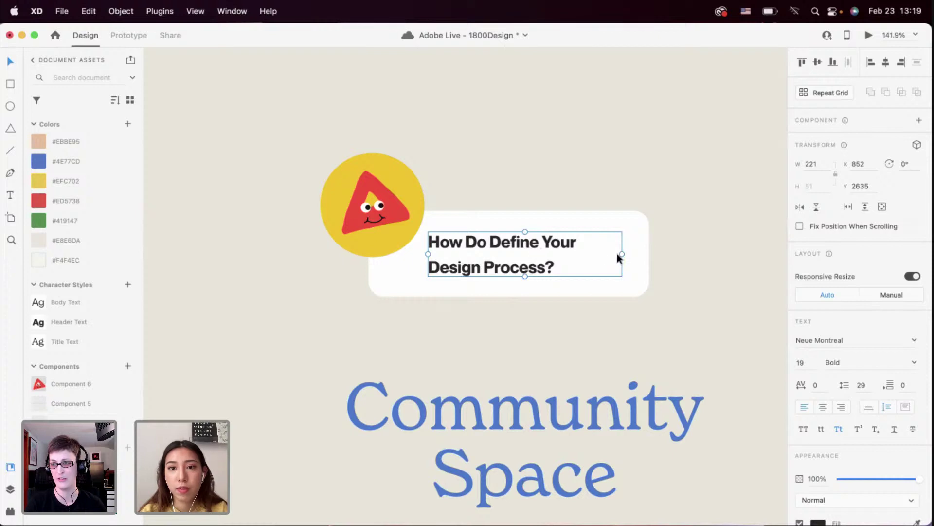
left_click_drag(624, 256, 637, 256)
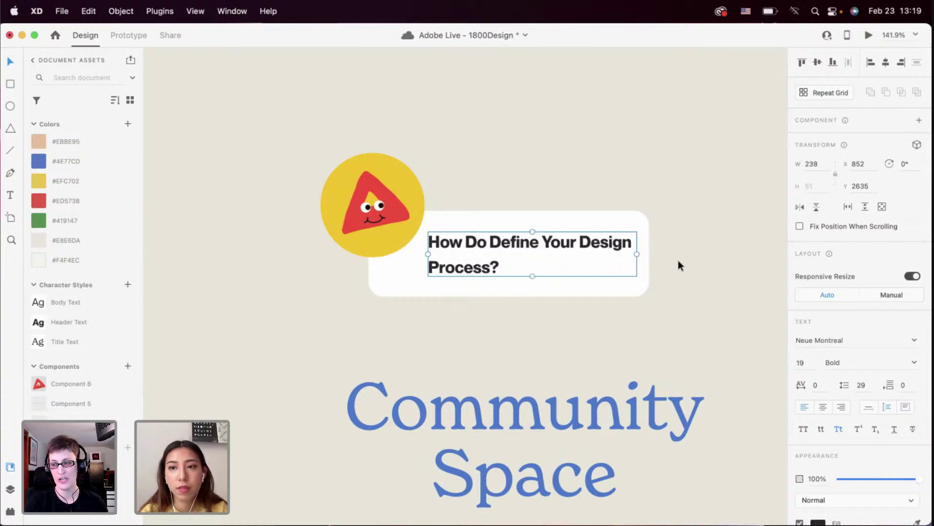
Shrink the yellow circle, narrow the card from its left, and centre the heading in it
left_click(414, 193)
double_click(389, 239)
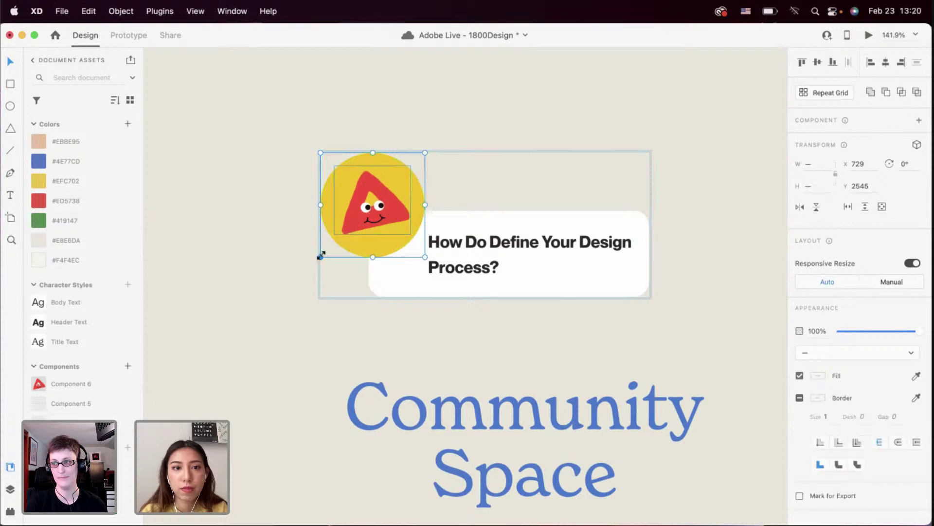
left_click_drag(320, 257, 339, 245)
left_click(372, 264)
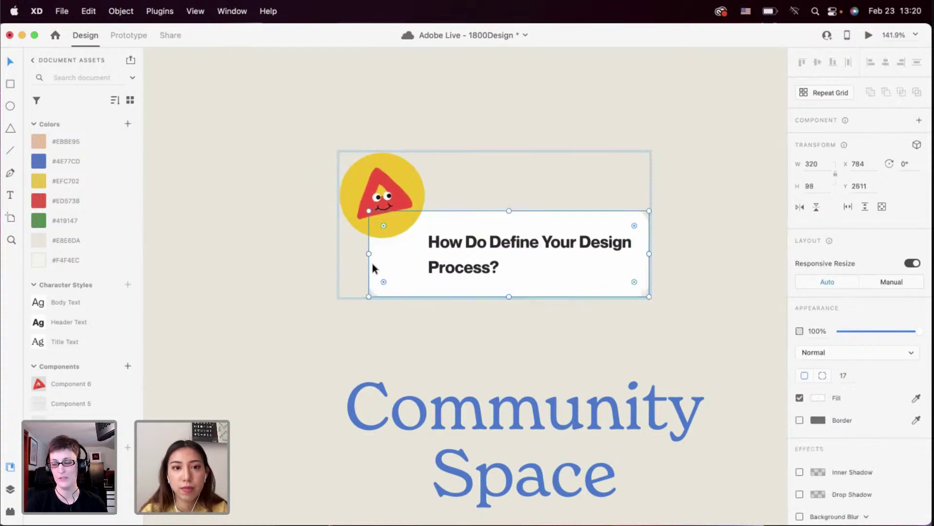
left_click_drag(370, 254, 400, 258)
left_click(462, 248, "shift")
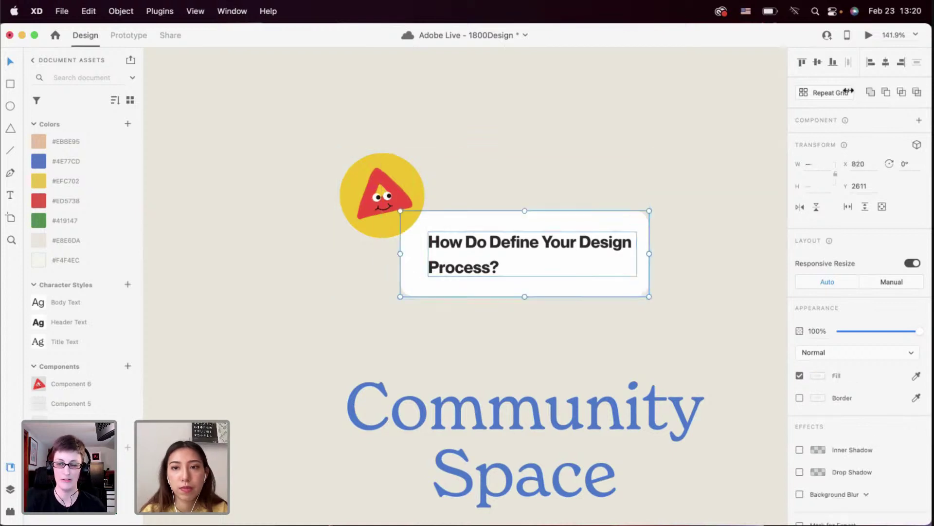
left_click(886, 62)
left_click(650, 364)
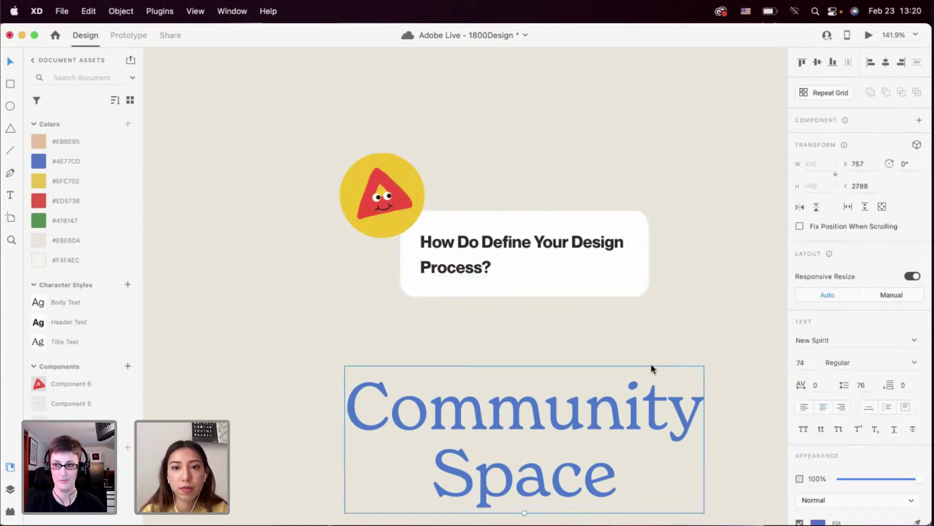
Move the yellow circle up and right so it overlaps the card's upper-left
left_click(602, 281)
double_click(413, 184)
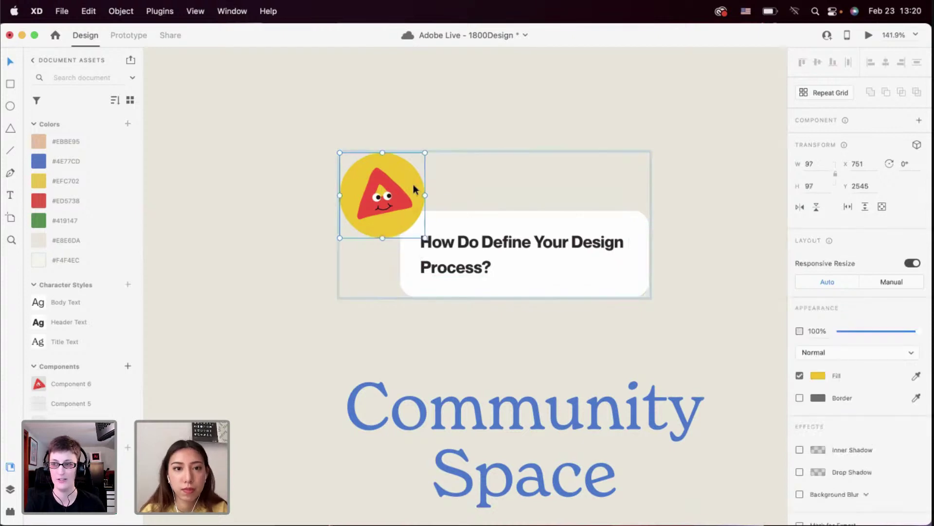
left_click_drag(396, 200, 419, 189)
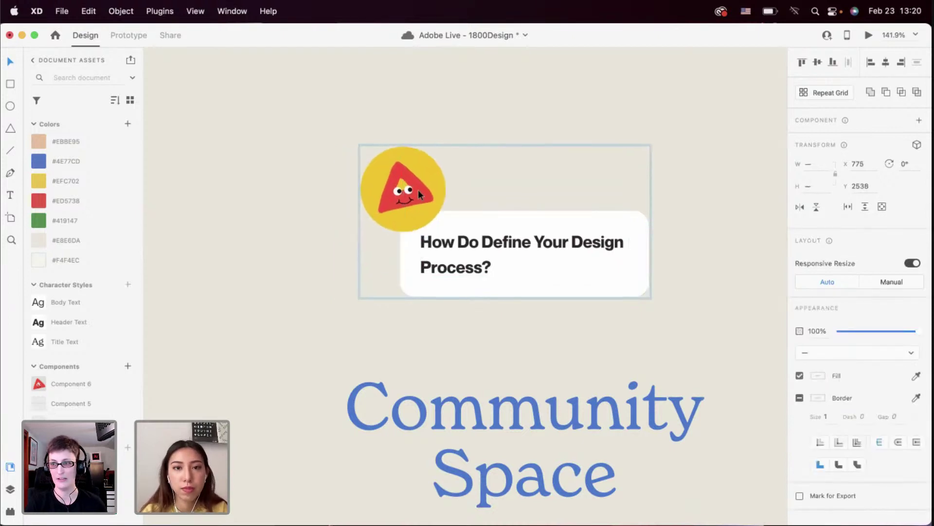
scroll(438, 355, "down", 5)
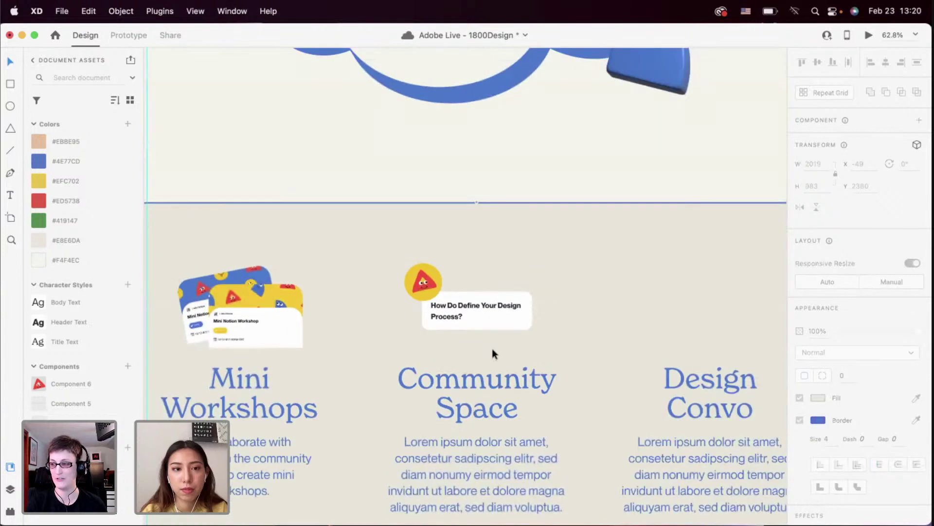
Nudge the question card group slightly down
left_click(489, 322)
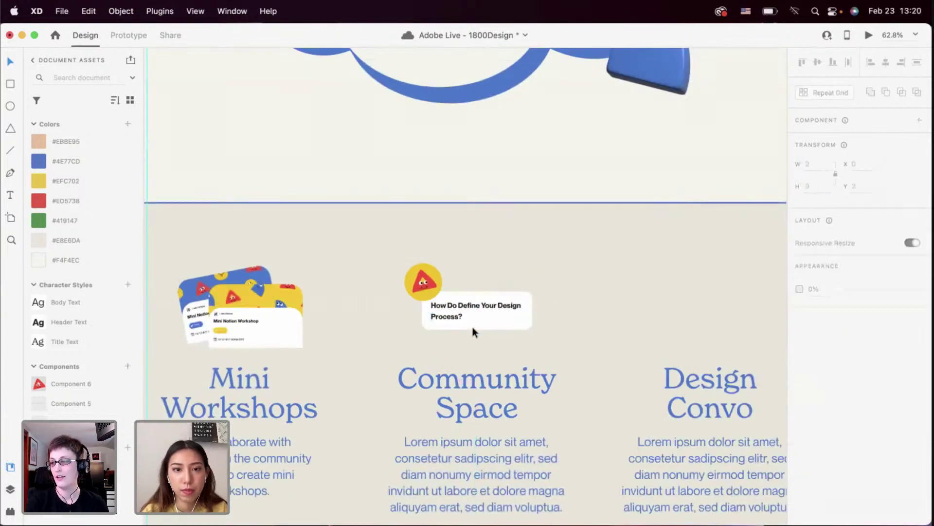
key("Escape")
left_click_drag(461, 308, 462, 316)
scroll(462, 315, "down", 4)
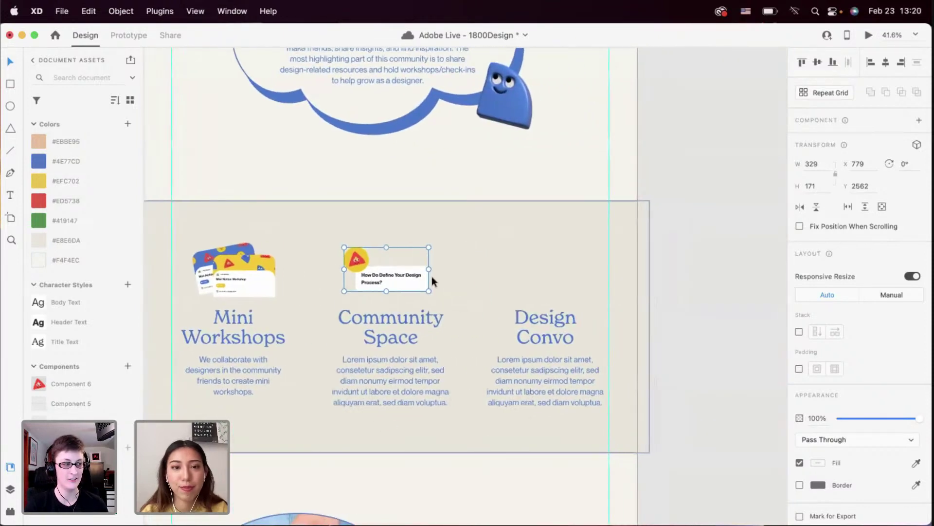
scroll(431, 276, "up", 6)
scroll(409, 244, "up", 2)
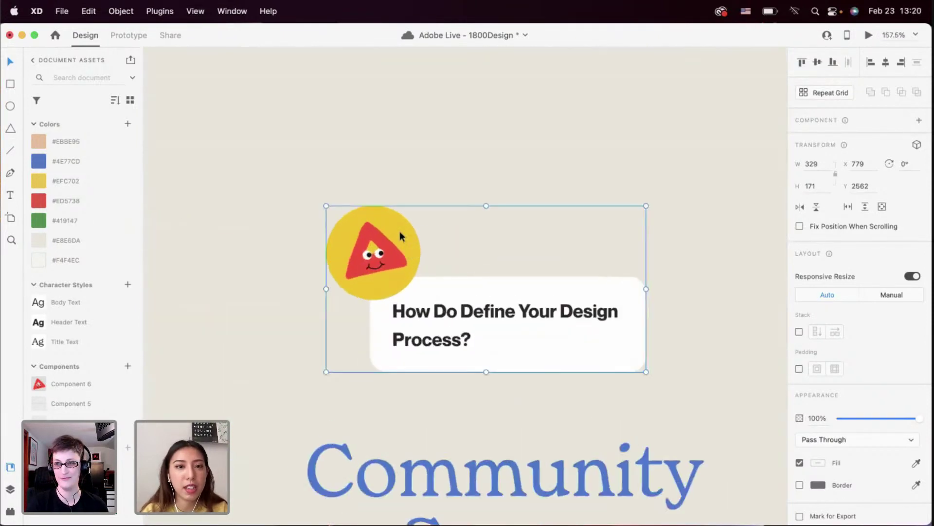
Fill the character circle inside the group with green #419147, not the whole group
left_click(75, 217)
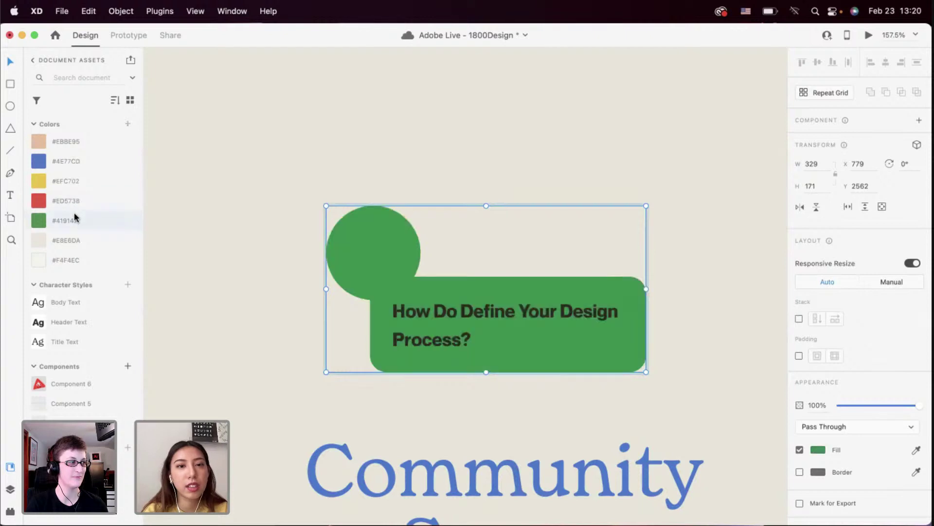
key("super+z")
double_click(406, 244)
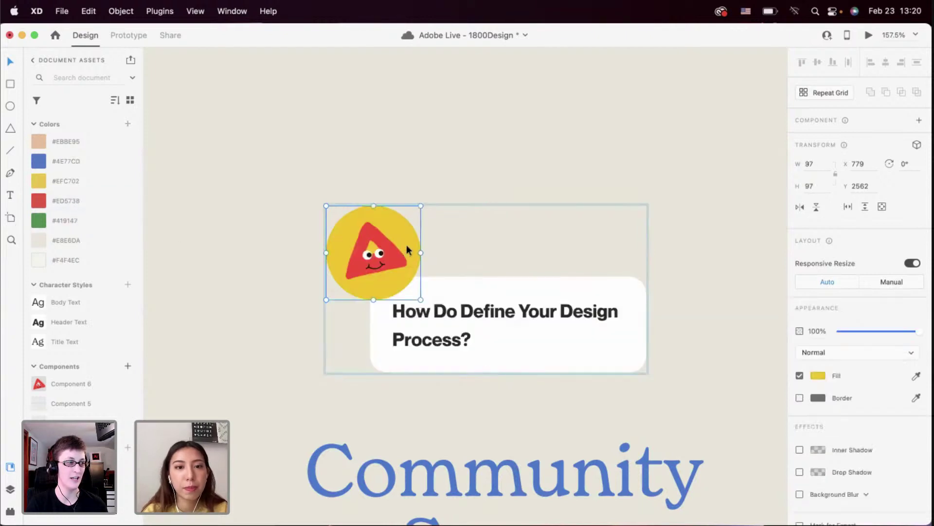
left_click(67, 223)
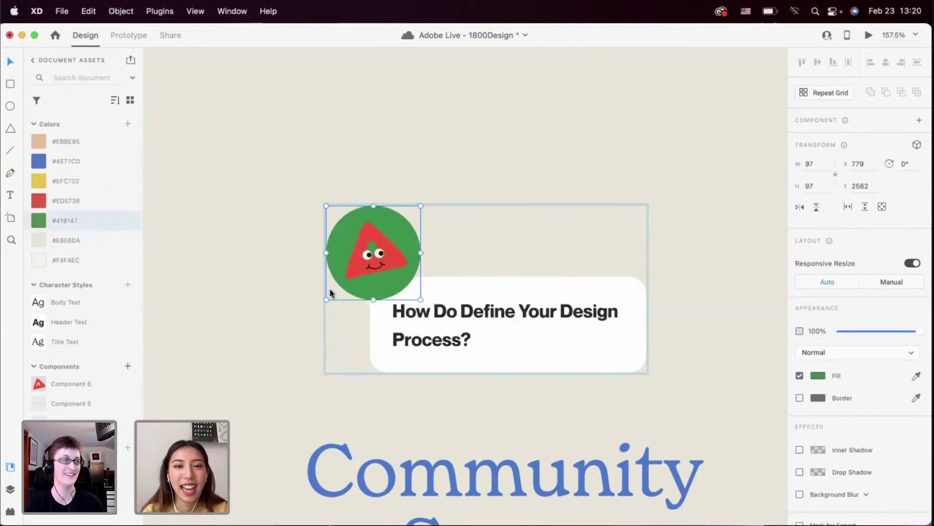
left_click(277, 319)
scroll(278, 319, "down", 5)
scroll(278, 319, "up", 5)
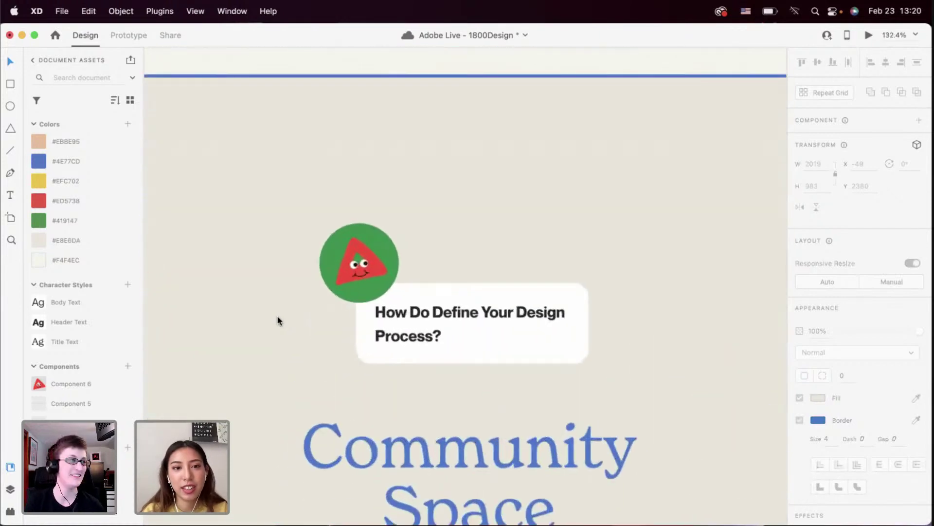
scroll(277, 319, "down", 5)
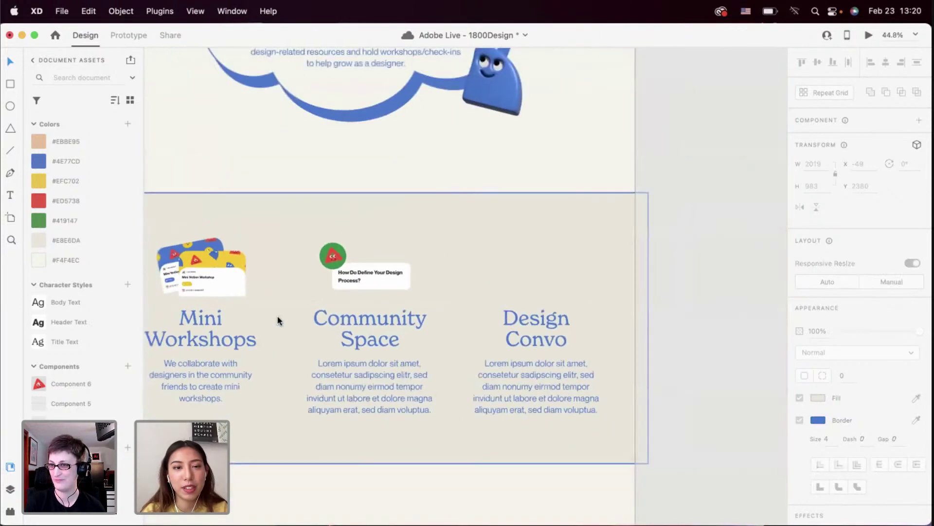
scroll(278, 319, "up", 2)
scroll(275, 319, "right", 3)
scroll(275, 319, "up", 1)
scroll(282, 317, "up", 5)
Reselect the question card group and look over the recoloured card
left_click(282, 316)
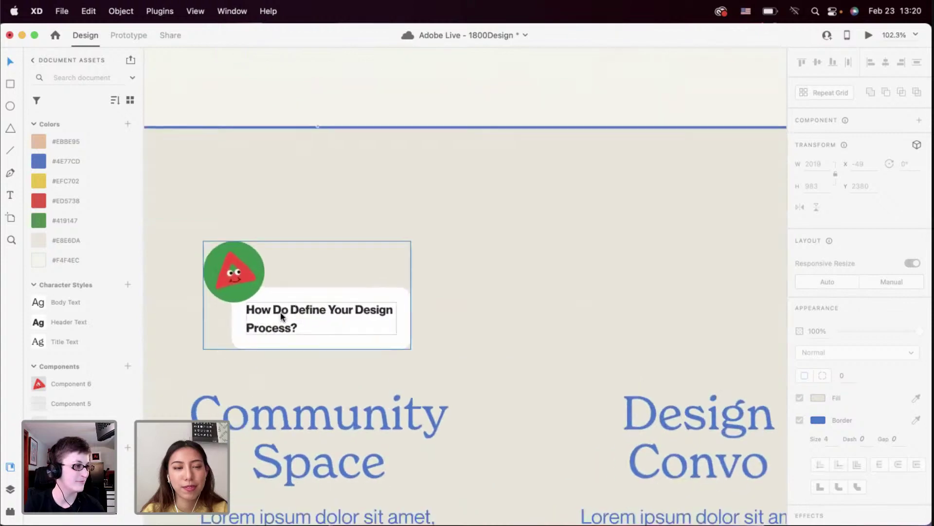
scroll(281, 317, "left", 2)
scroll(281, 317, "down", 1)
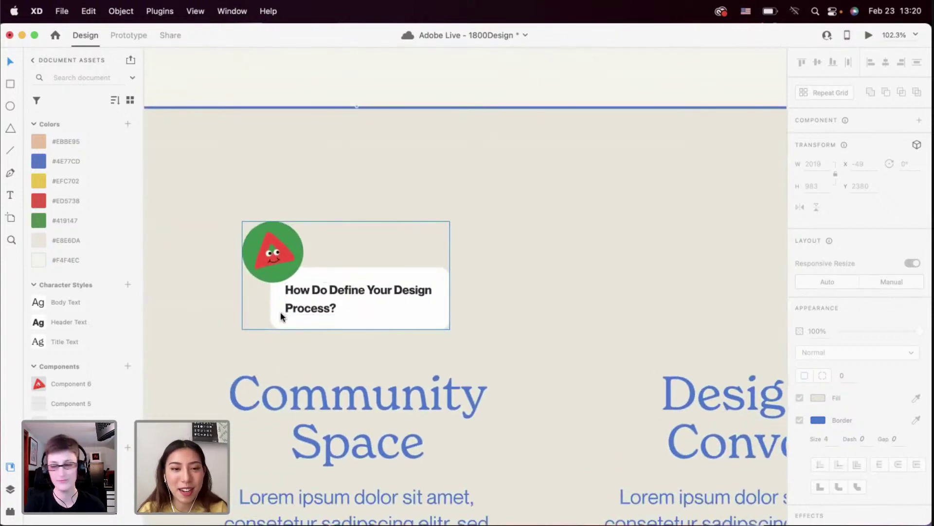
scroll(281, 317, "down", 4)
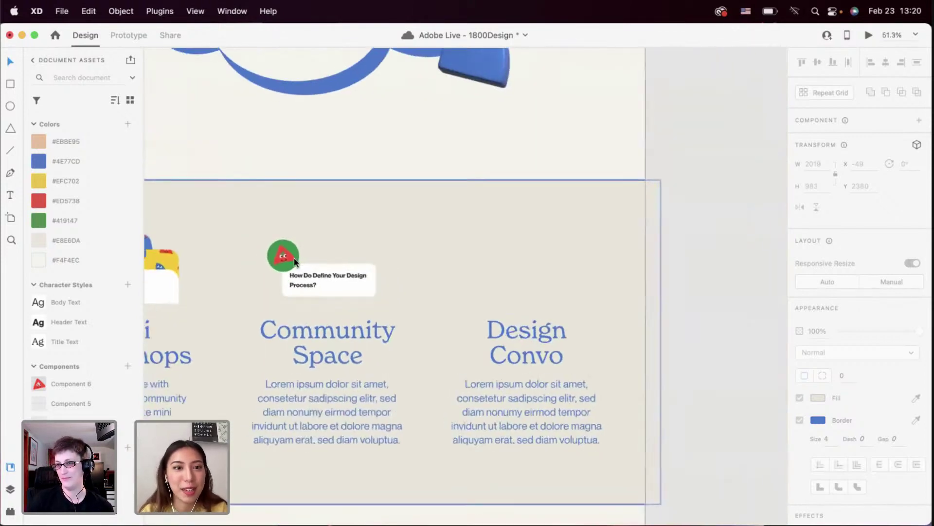
scroll(294, 261, "up", 3)
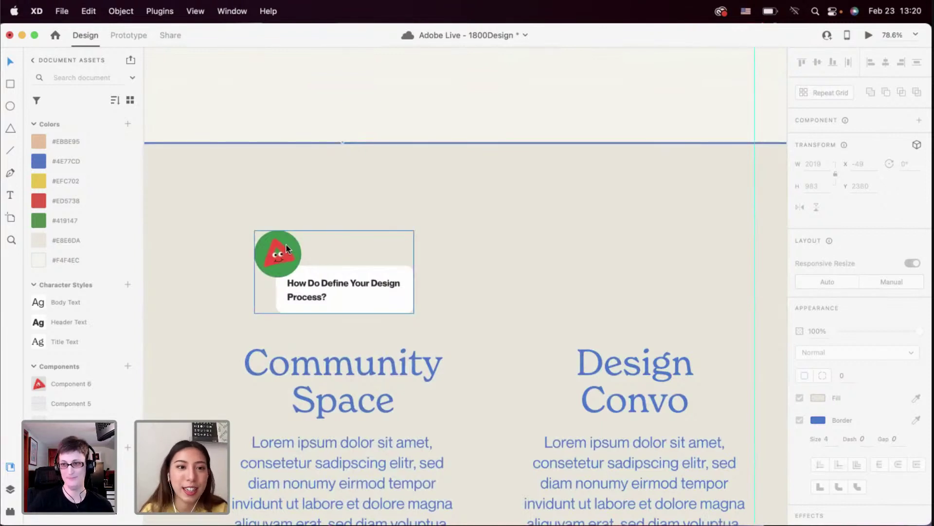
scroll(375, 274, "down", 2)
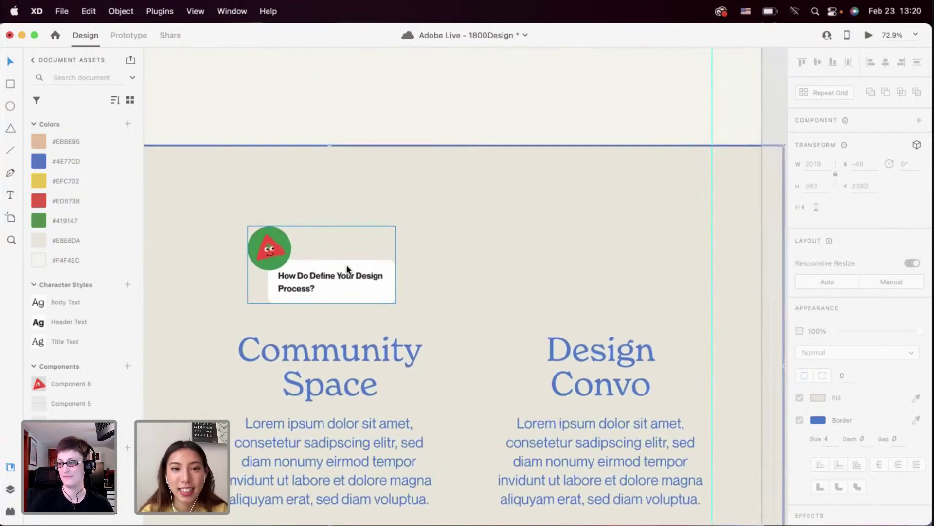
scroll(404, 293, "down", 2)
scroll(405, 294, "right", 1)
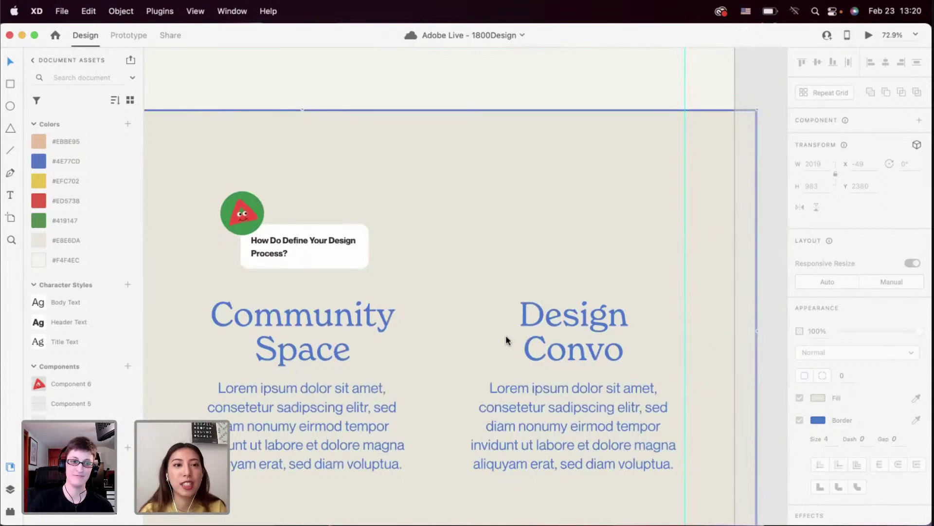
Select the character circle inside the question card, restoring the accidentally deleted triangle face
left_click(241, 207)
double_click(253, 207)
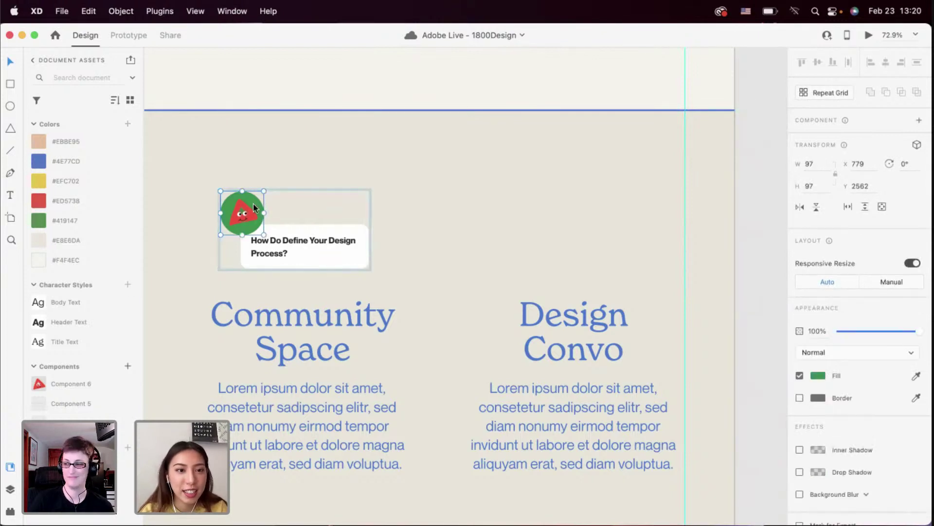
key("Delete")
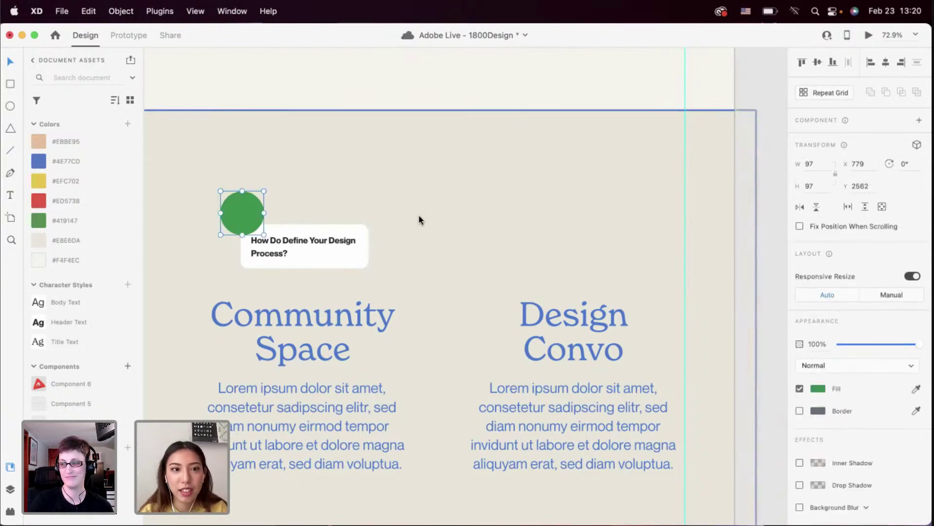
key("super+z")
scroll(231, 215, "up", 5)
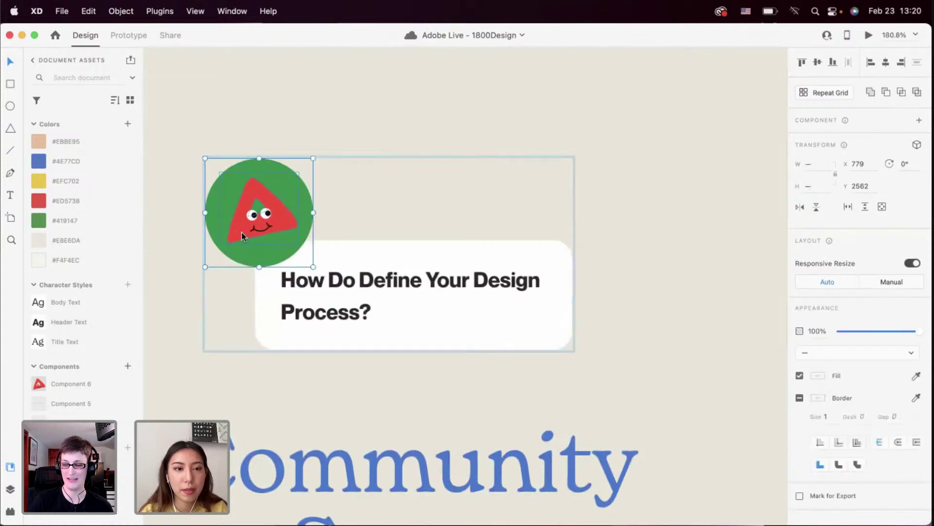
scroll(241, 232, "down", 5)
scroll(461, 248, "up", 3)
key("super+z")
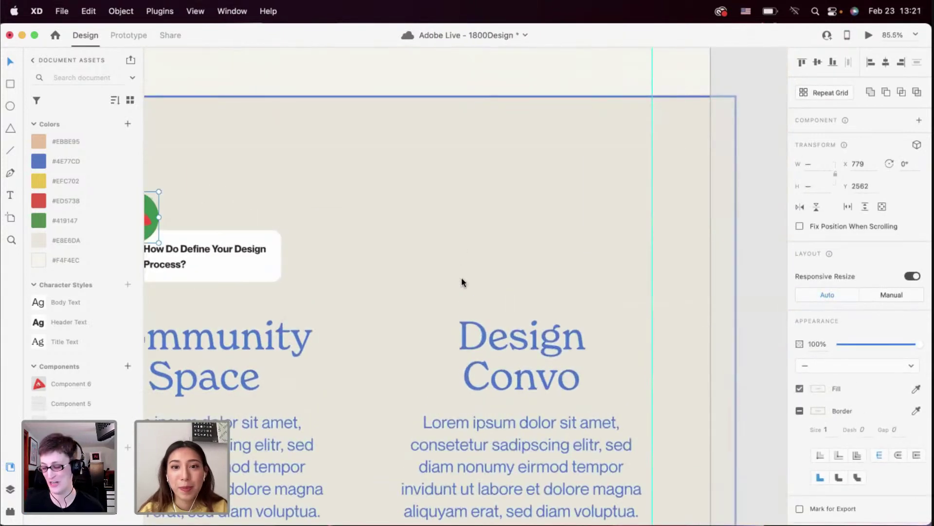
scroll(462, 287, "down", 5)
Copy the face circle into the Design Convo column
left_click_drag(309, 252, 469, 251)
scroll(470, 256, "up", 3)
scroll(470, 255, "up", 3)
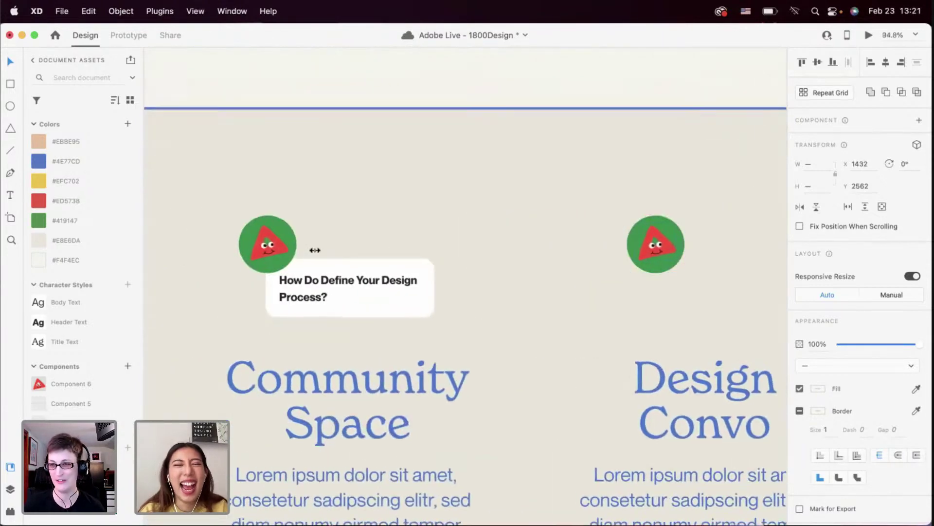
scroll(313, 248, "up", 4)
scroll(281, 219, "down", 4)
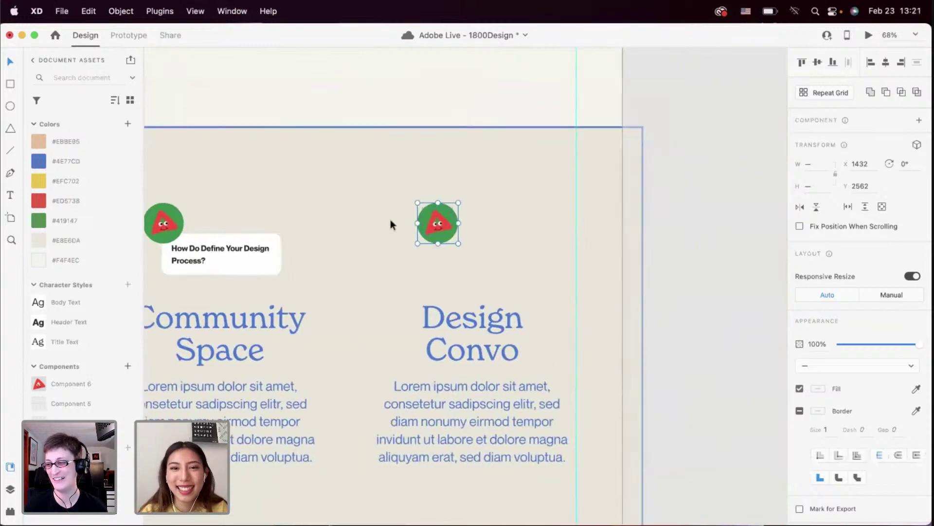
scroll(390, 219, "up", 4)
Fill the Design Convo circle yellow #EFC702, duplicate it to the right, and select its triangle
left_click(444, 208)
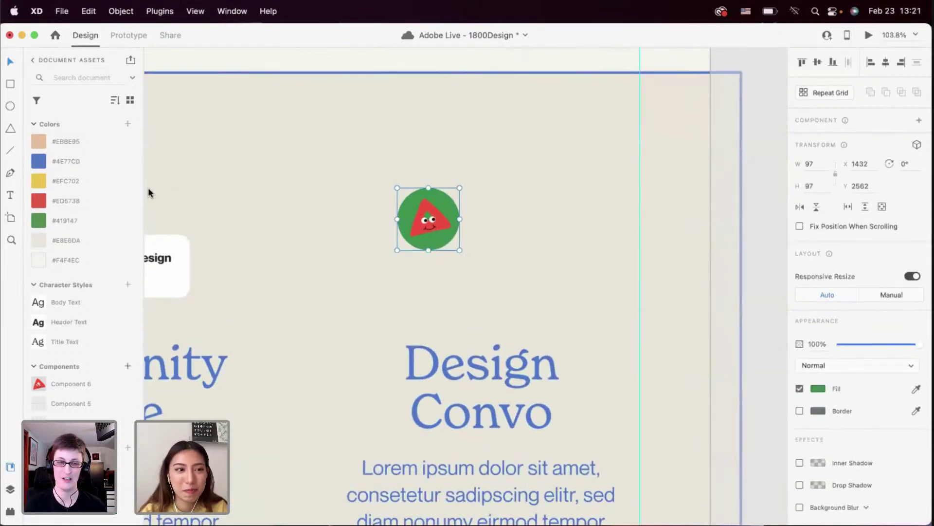
left_click(88, 184)
scroll(394, 251, "down", 3)
left_click_drag(414, 239, 507, 238)
double_click(510, 234)
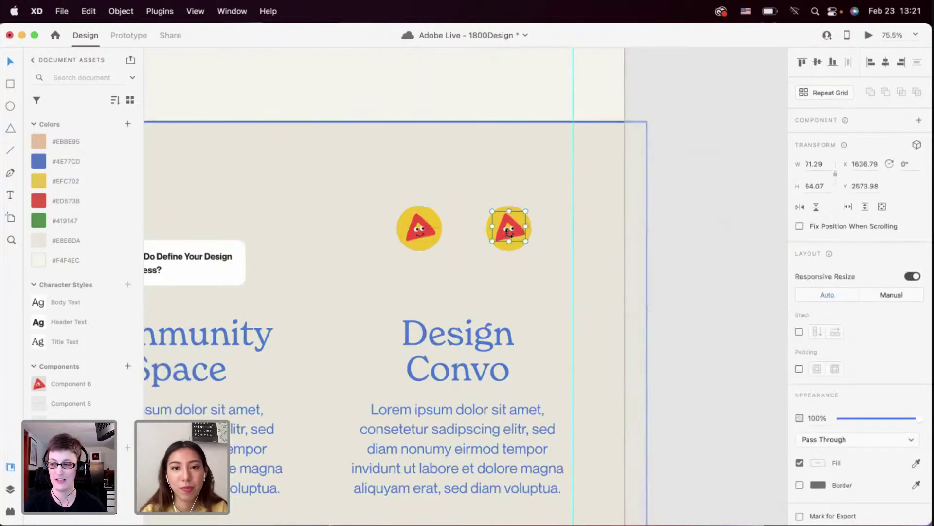
scroll(509, 233, "up", 15)
scroll(507, 234, "down", 5)
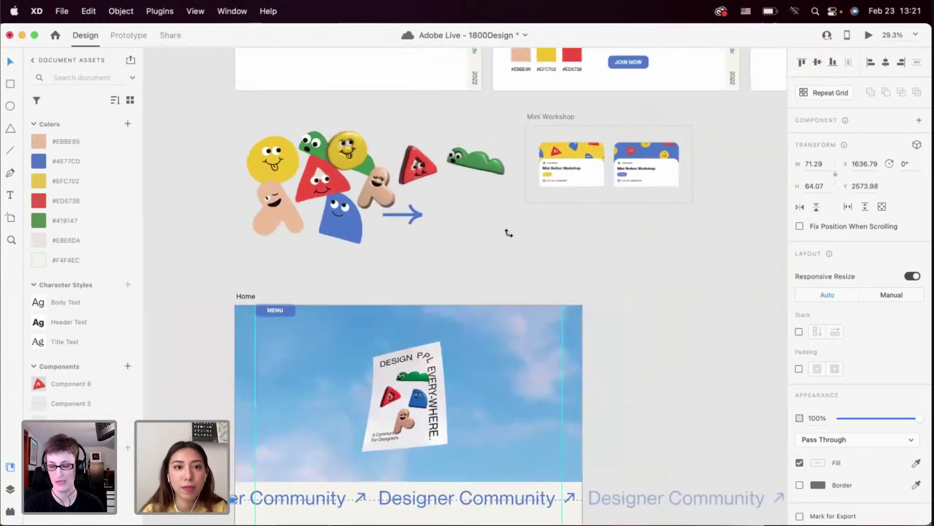
Copy the blue ghost sticker
scroll(509, 233, "up", 2)
left_click(368, 261)
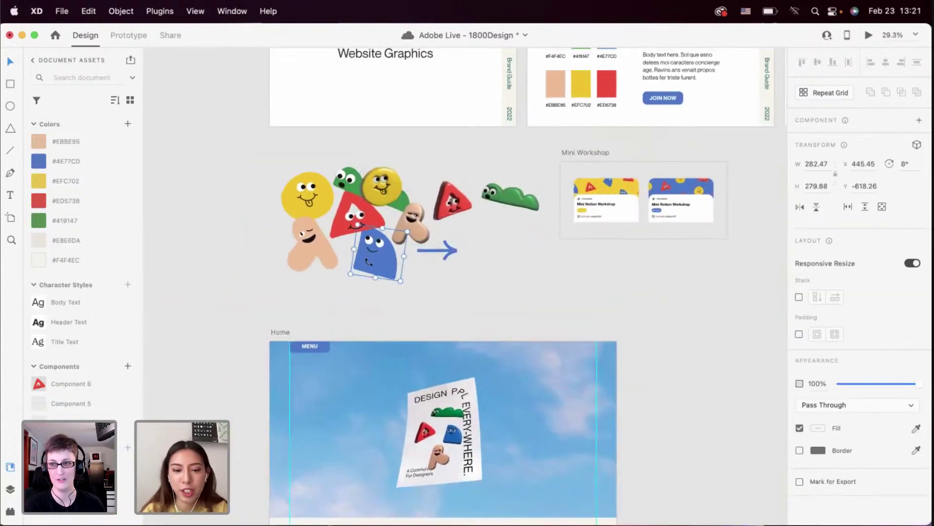
key("super+c")
scroll(368, 261, "down", 20)
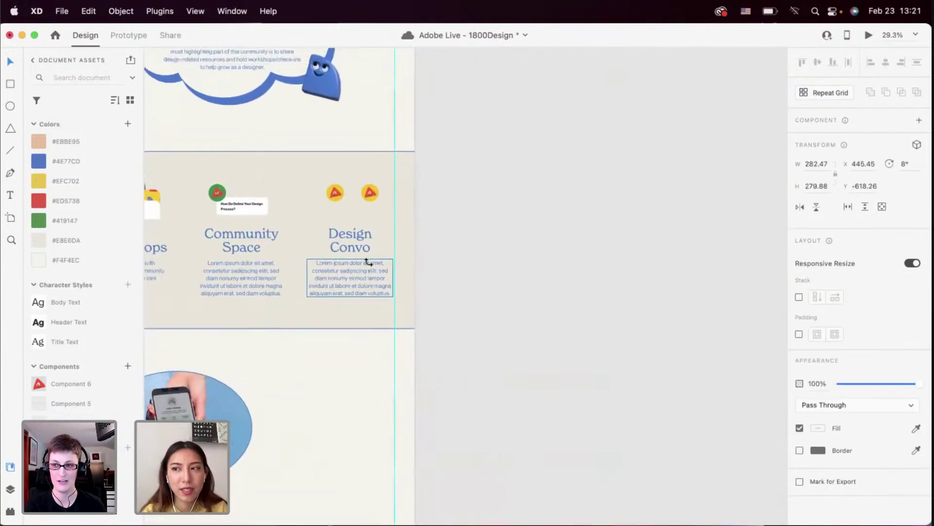
scroll(369, 261, "up", 2)
scroll(359, 211, "up", 10)
Change the left face circle's fill to peach #EBBE95
left_click(272, 219)
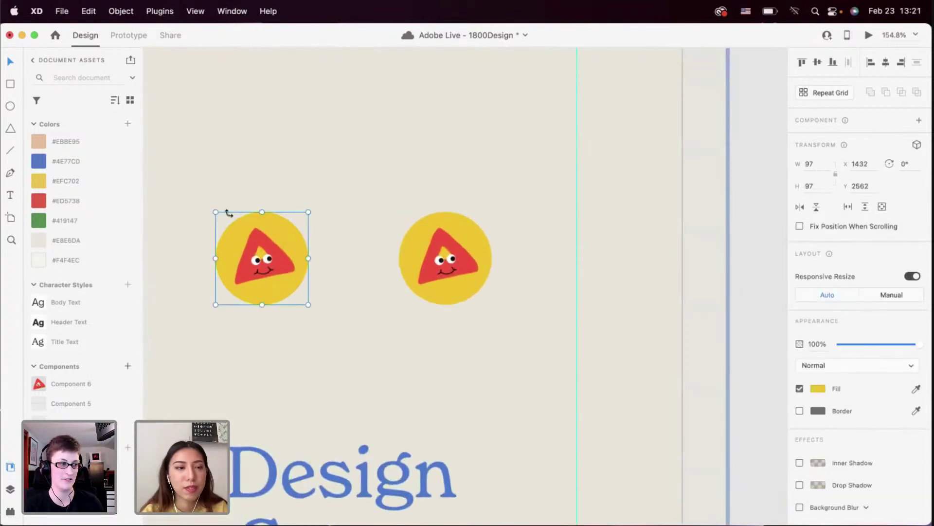
left_click(38, 220)
left_click(89, 140)
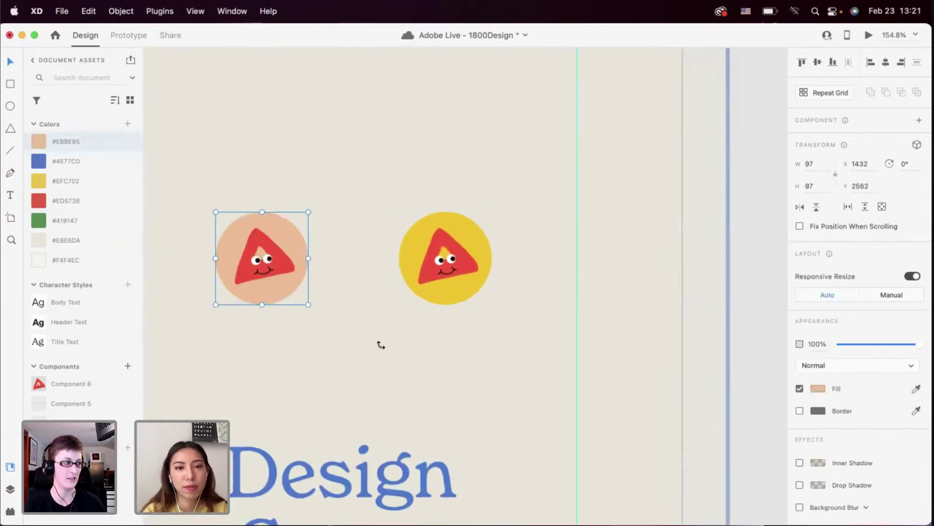
Replace the right circle's triangle with the blue ghost, scaled down and placed on the yellow circle
left_click(425, 320)
double_click(439, 273)
key("super+z")
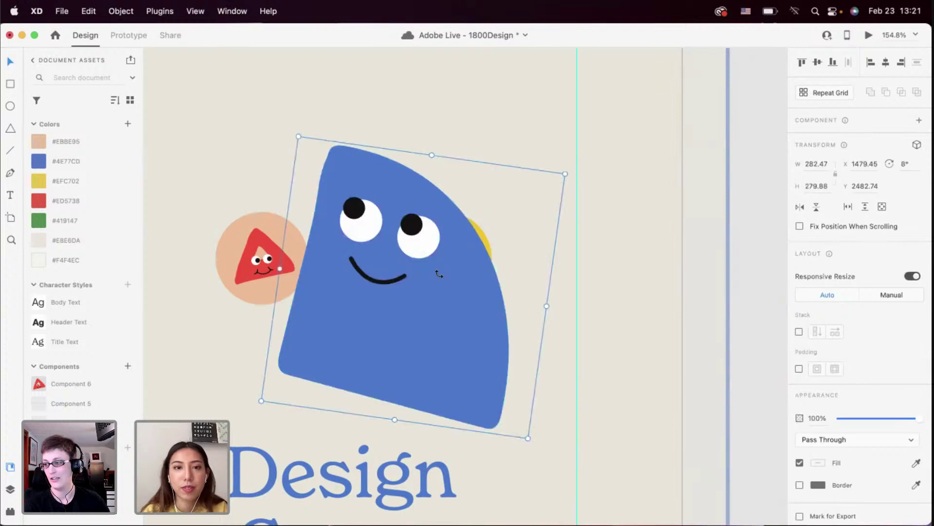
left_click_drag(298, 137, 410, 355)
left_click_drag(489, 395, 439, 249)
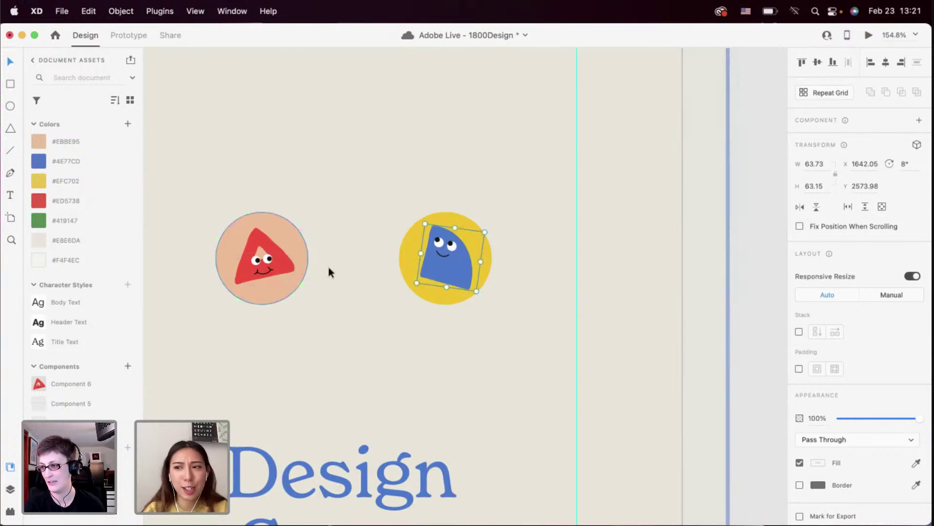
left_click(442, 313)
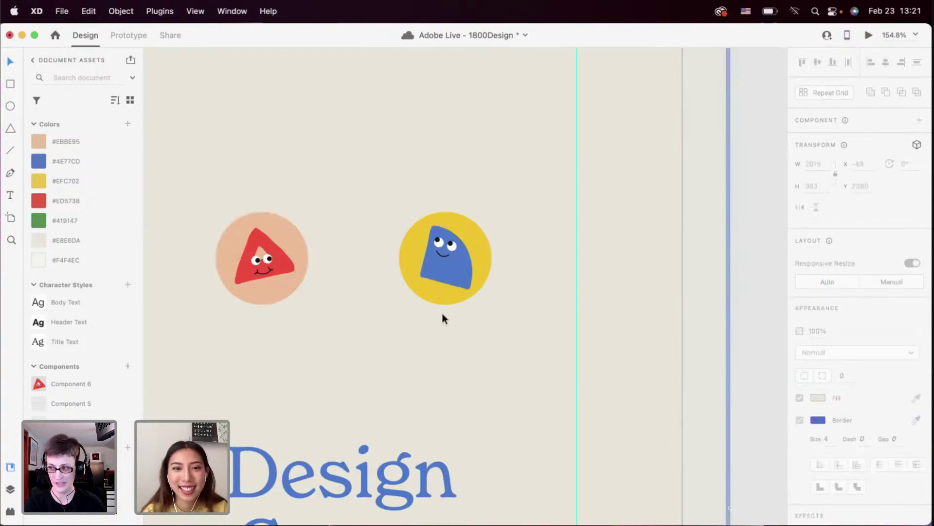
scroll(415, 334, "down", 3)
scroll(415, 335, "down", 2)
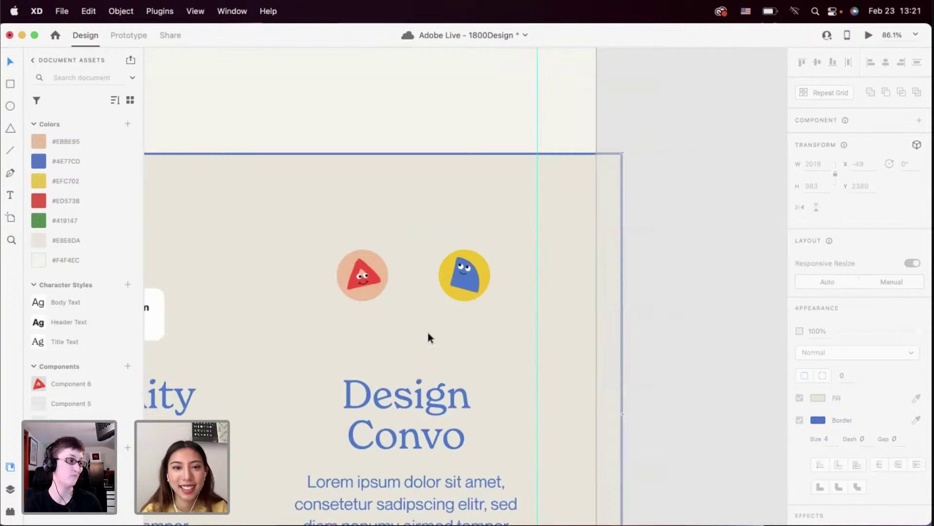
scroll(429, 334, "up", 5)
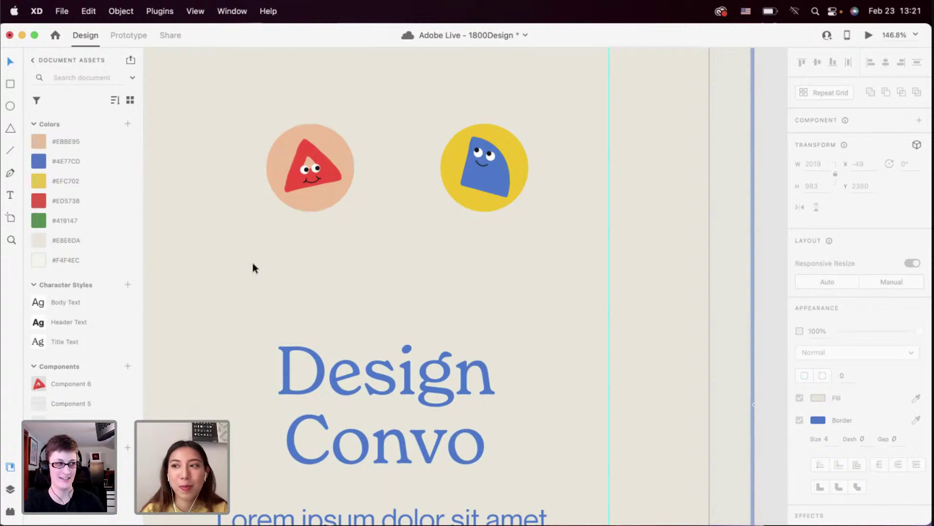
left_click(10, 510)
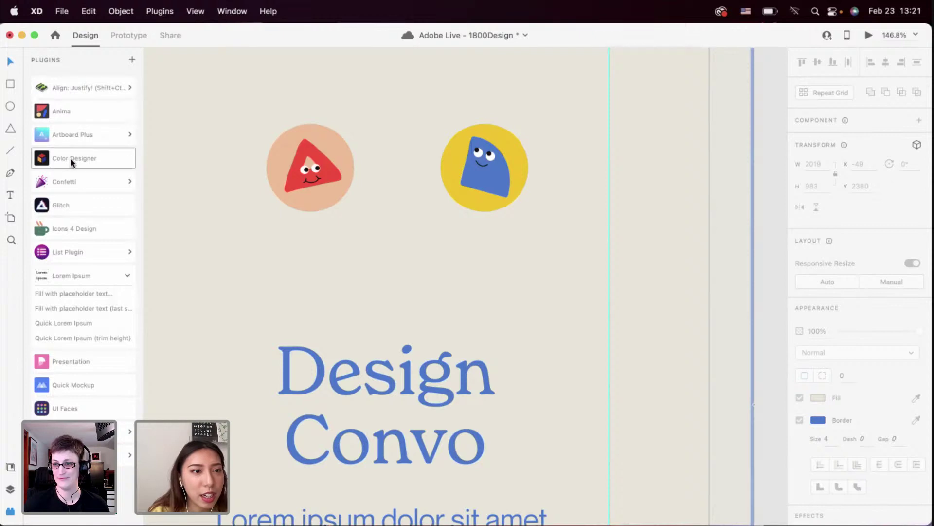
Search Icons 4 Design for 'arrow' and insert the arrows-alt-h double arrow icon
left_click(78, 230)
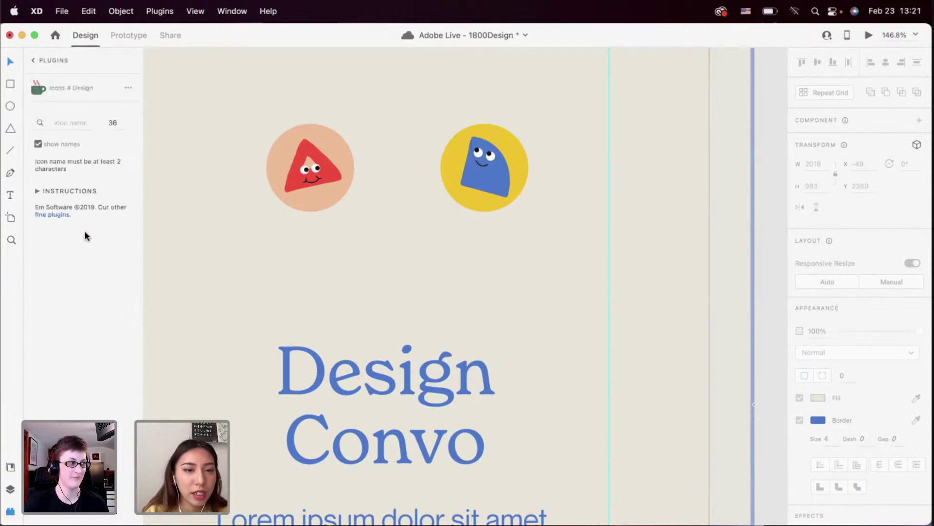
left_click(70, 122)
type("arrow")
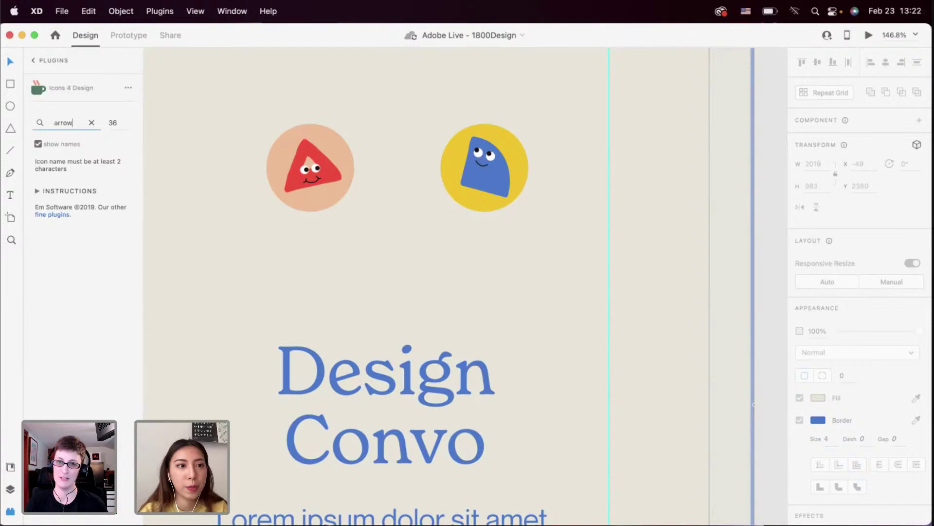
key("Return")
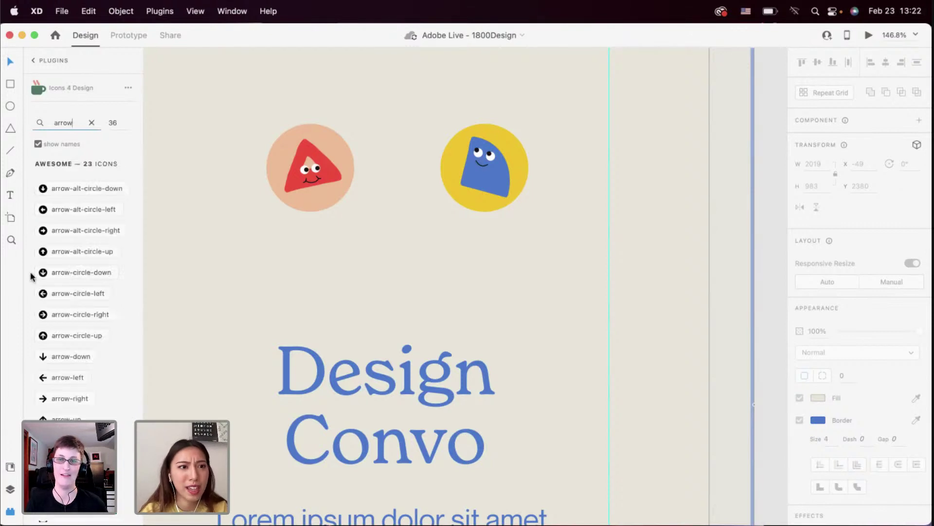
scroll(57, 296, "down", 5)
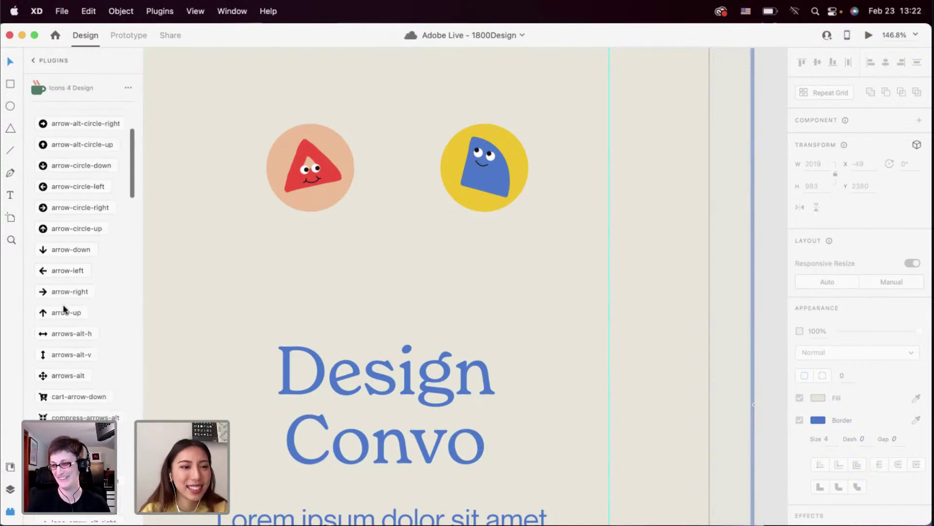
scroll(68, 312, "down", 8)
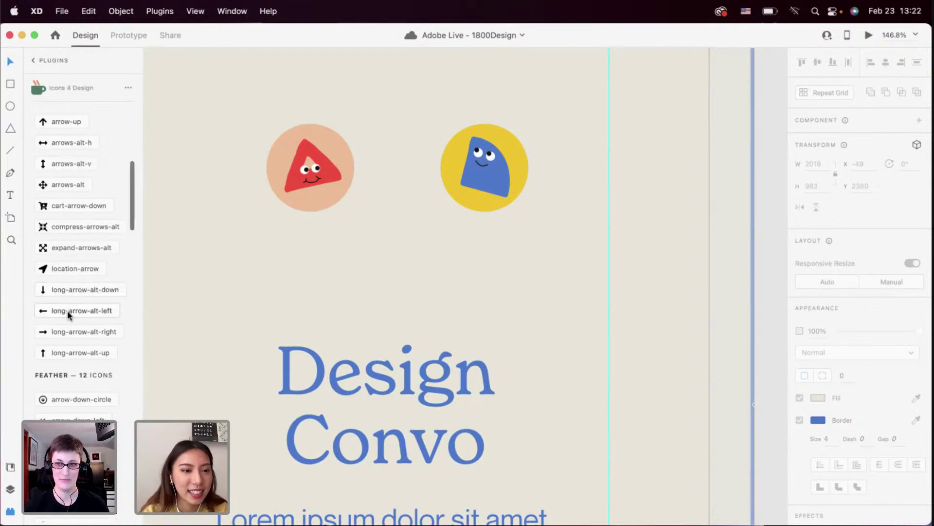
scroll(67, 338, "up", 7)
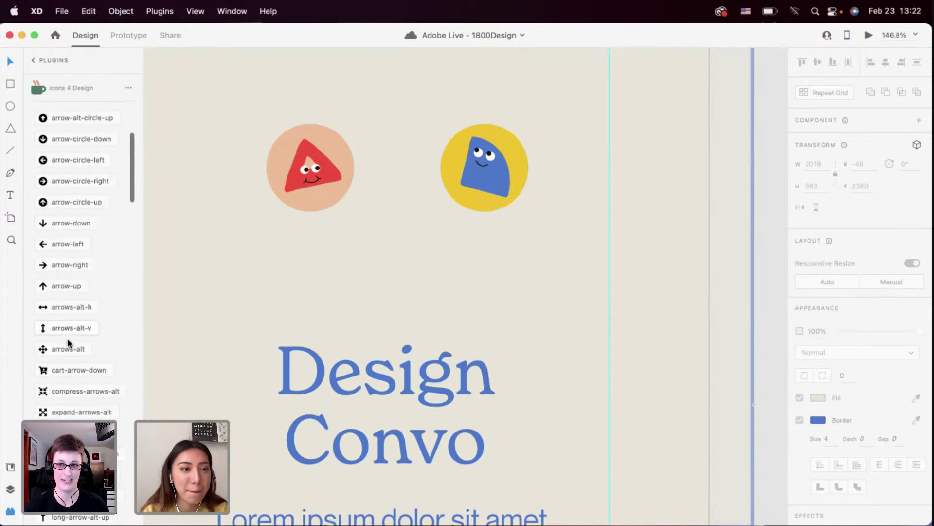
scroll(68, 340, "down", 3)
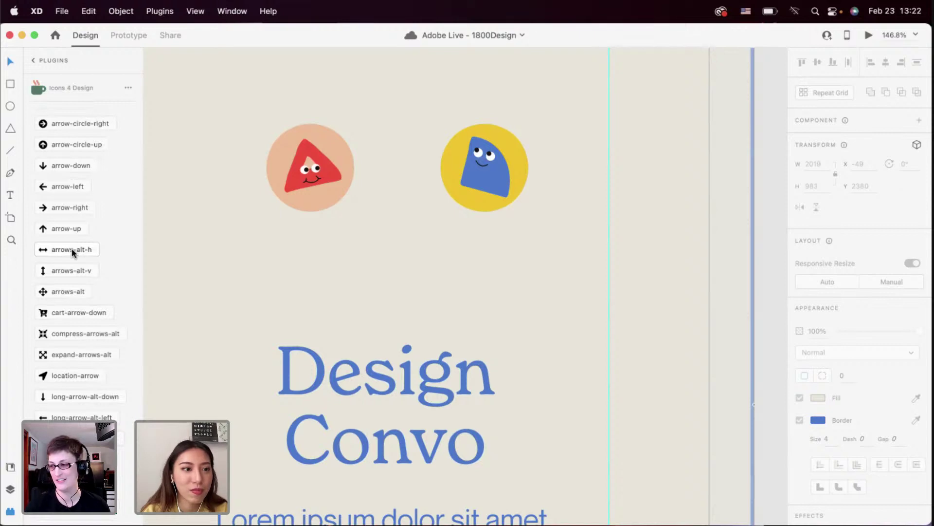
left_click(71, 249)
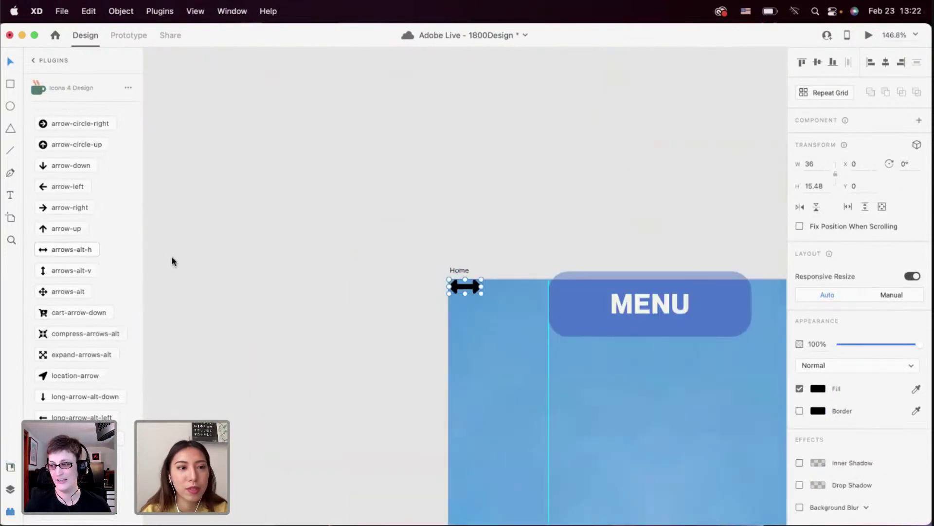
scroll(322, 308, "down", 5)
scroll(322, 308, "right", 5)
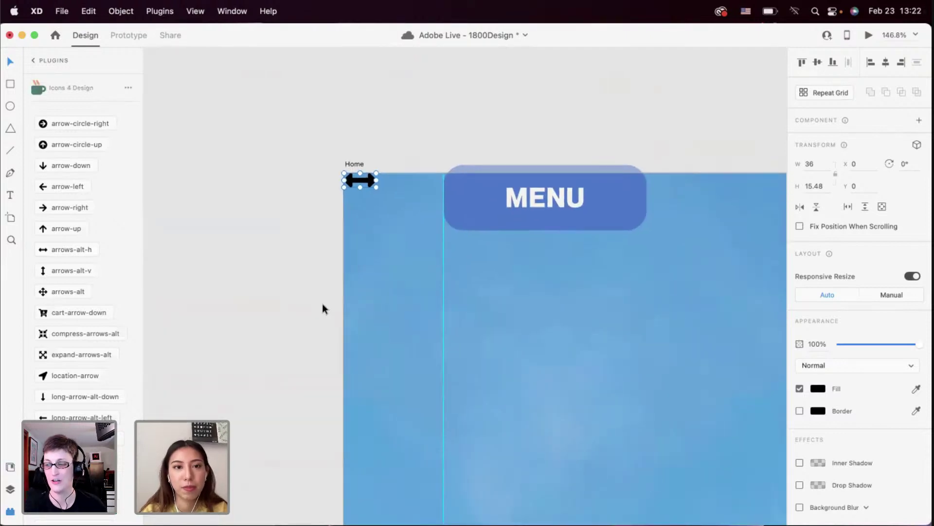
Cut the double arrow icon off the Home artboard
left_click(366, 208)
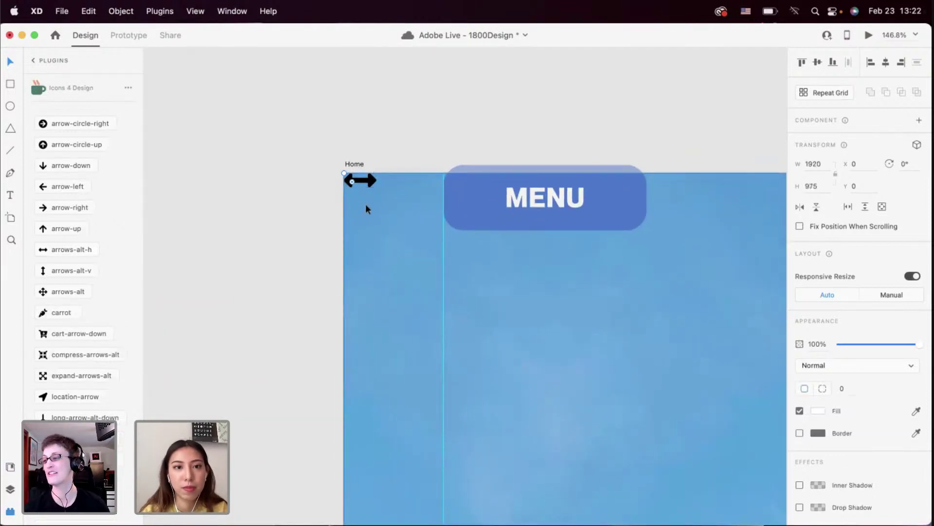
key("super+z")
scroll(366, 189, "down", 4)
scroll(366, 188, "right", 2)
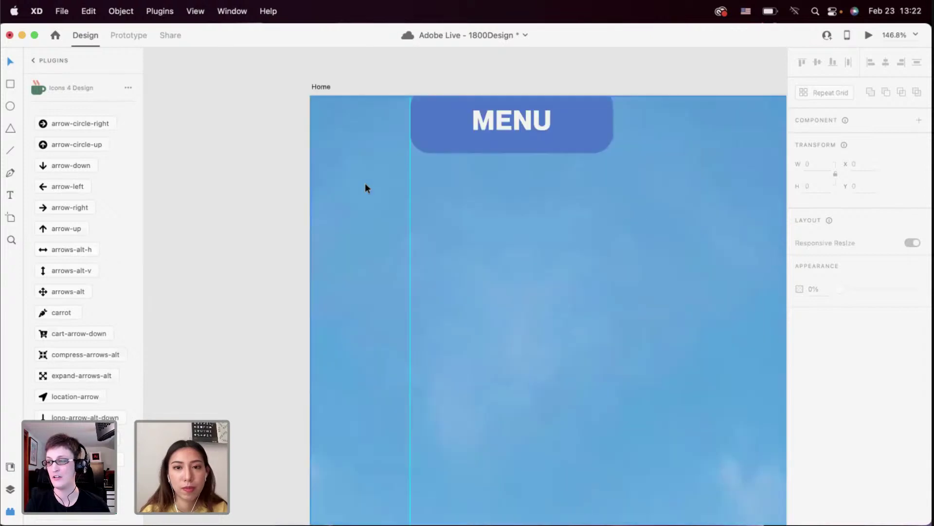
scroll(365, 183, "down", 10)
scroll(370, 177, "down", 5)
scroll(363, 228, "down", 5)
scroll(356, 281, "up", 5)
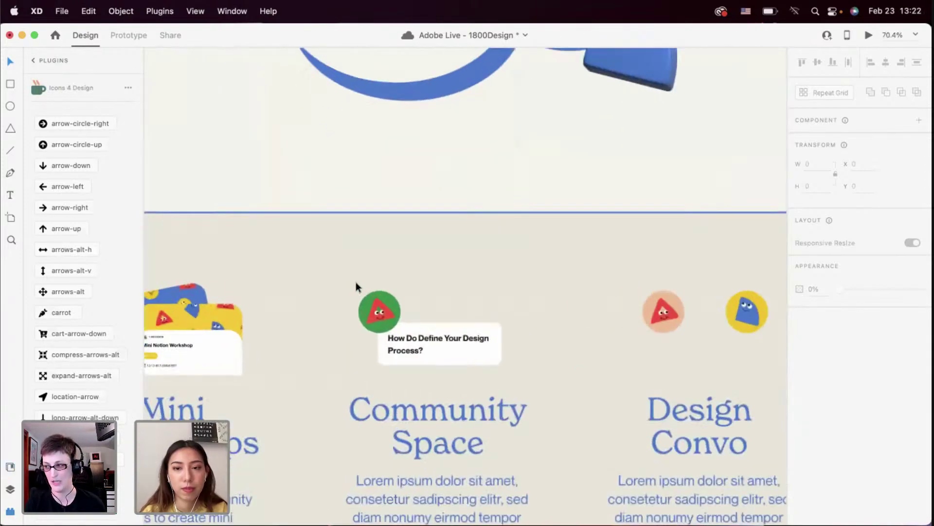
scroll(355, 282, "right", 4)
scroll(459, 322, "up", 5)
scroll(440, 295, "right", 2)
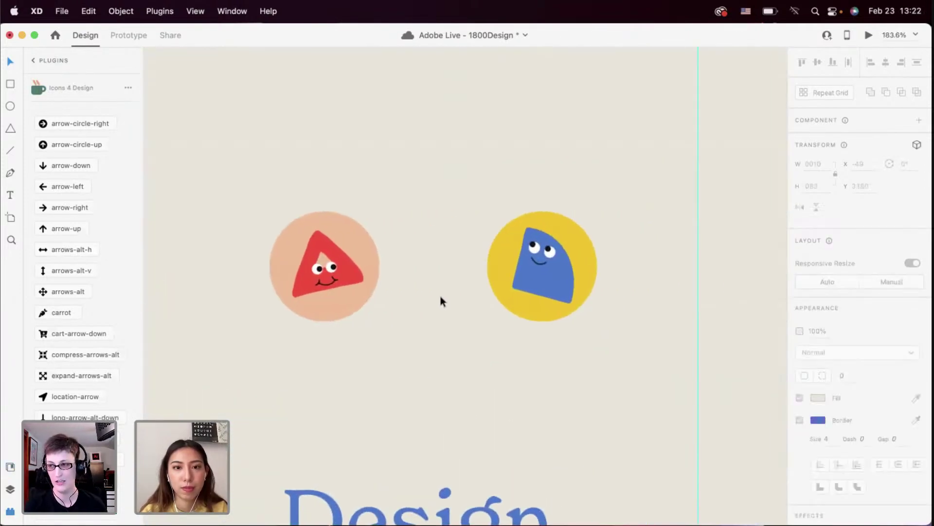
scroll(440, 296, "right", 2)
scroll(440, 296, "up", 2)
Paste the double arrow into the Design Convo card, about 49 × 21, centred between the circles
key("super+shift+z")
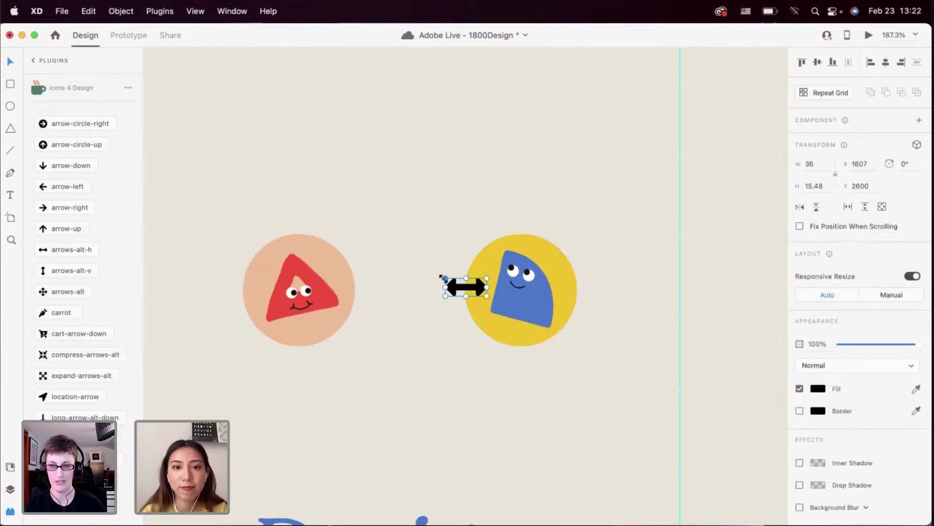
left_click_drag(441, 277, 409, 296)
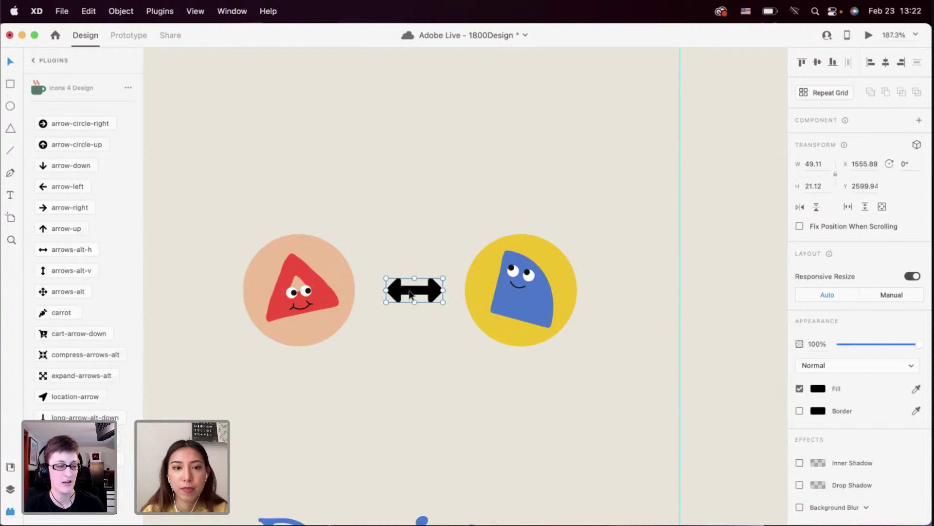
left_click(398, 340)
scroll(398, 341, "down", 5)
scroll(398, 338, "up", 3)
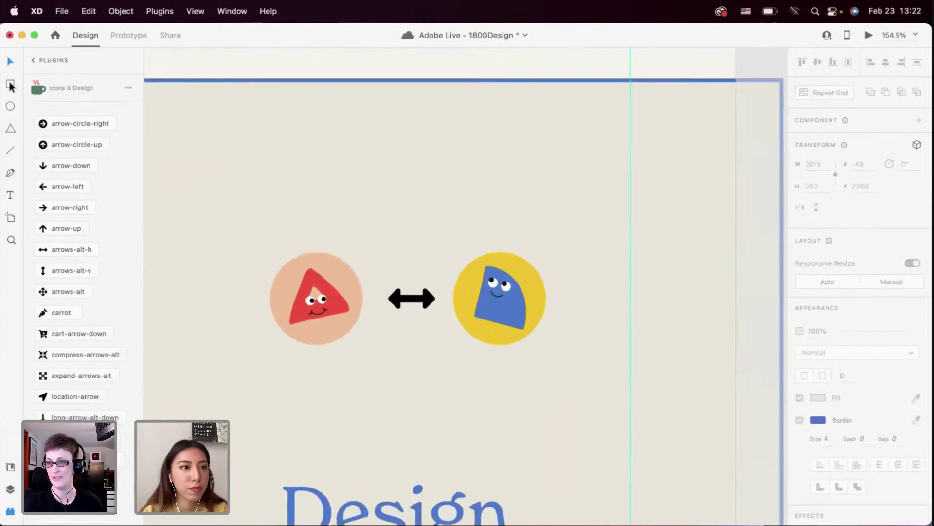
Draw a borderless white card with 35 corner radius over the circles and send it behind them
left_click_drag(242, 155, 584, 458)
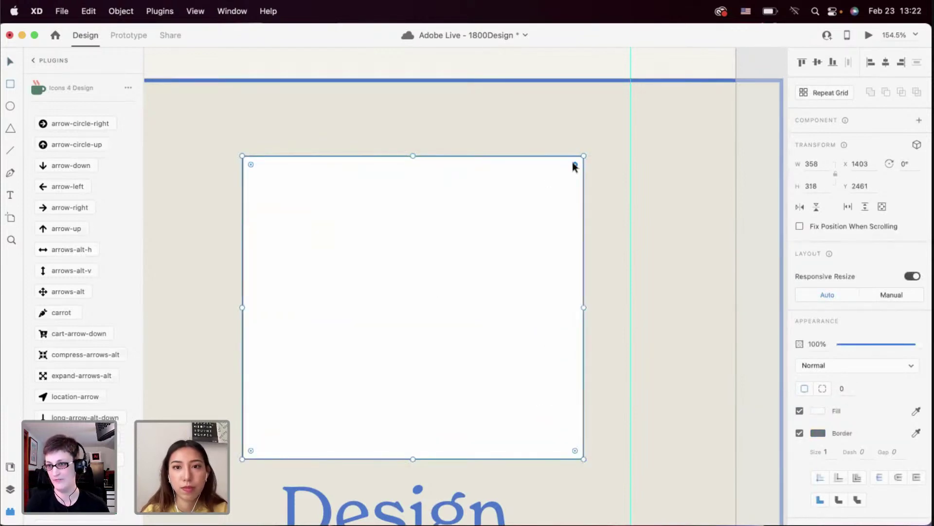
left_click_drag(574, 164, 551, 189)
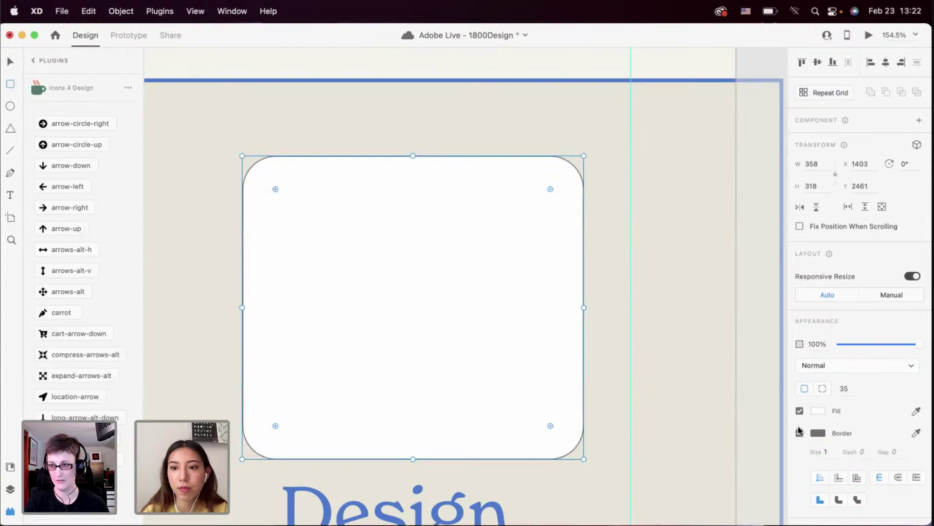
left_click(800, 432)
left_click(10, 62)
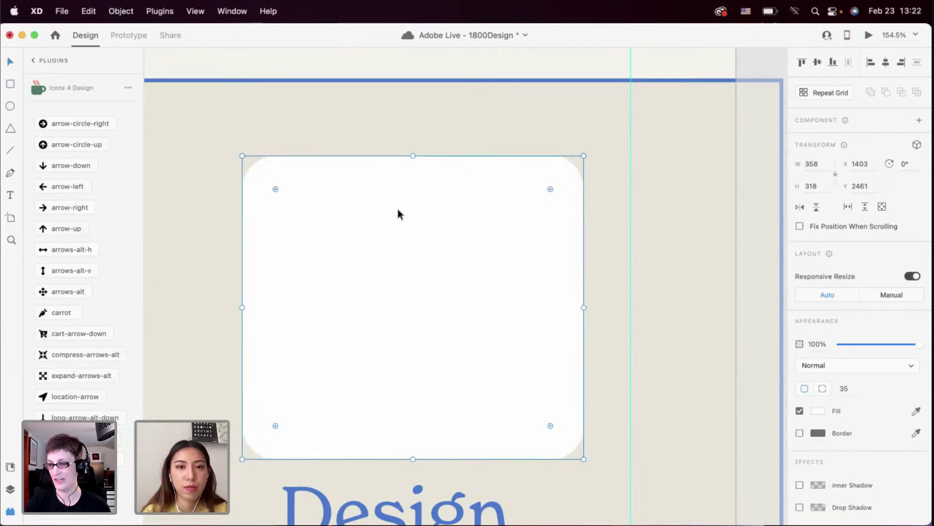
key("super+shift+bracketleft")
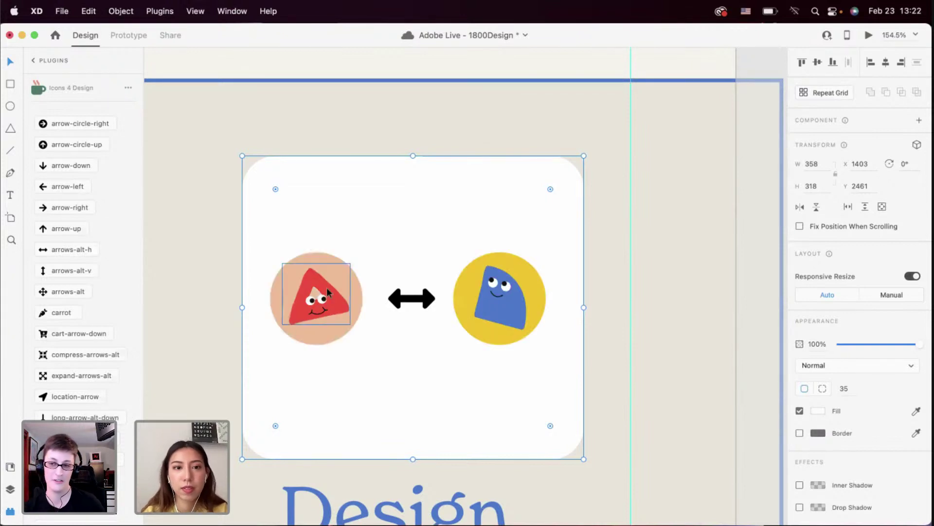
Shorten the white card from its top edge
left_click(317, 300)
scroll(323, 287, "down", 5)
scroll(504, 275, "down", 3)
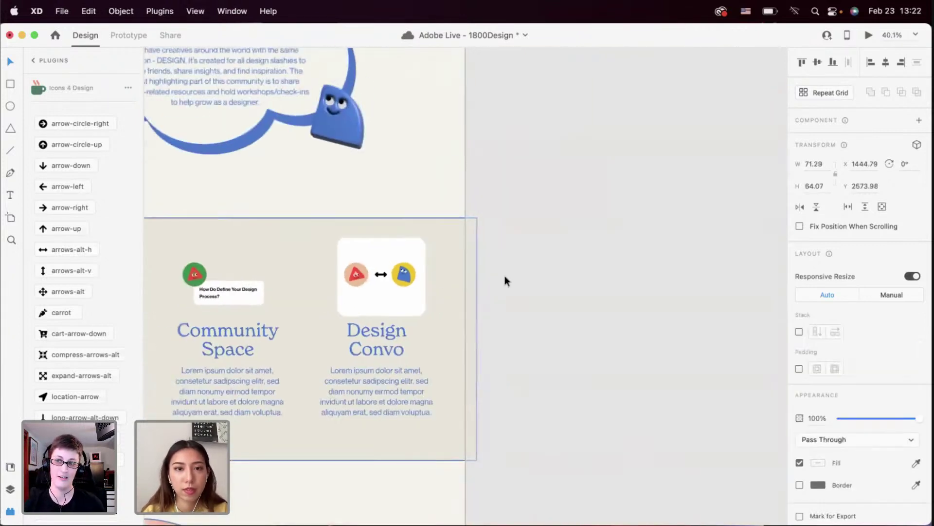
left_click(507, 280)
scroll(507, 279, "left", 4)
scroll(507, 280, "down", 2)
scroll(507, 280, "right", 1)
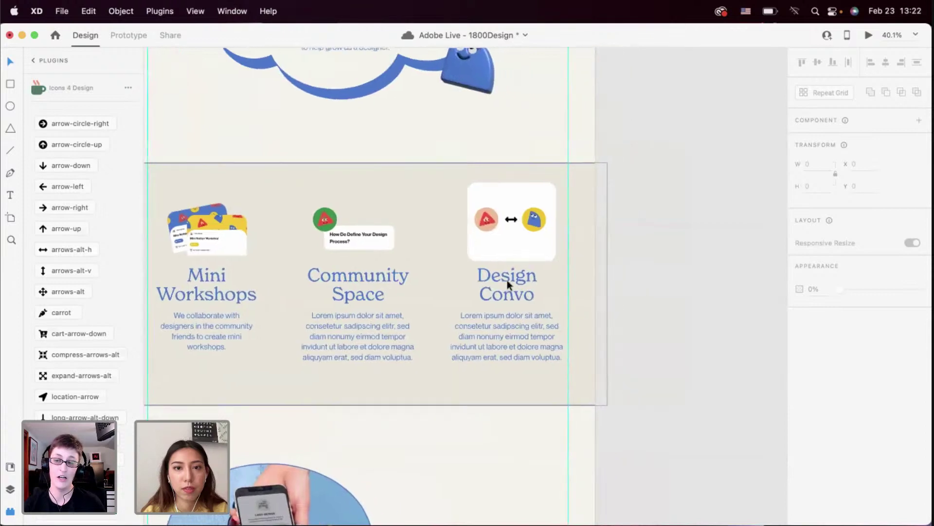
scroll(507, 279, "up", 6)
left_click(449, 256)
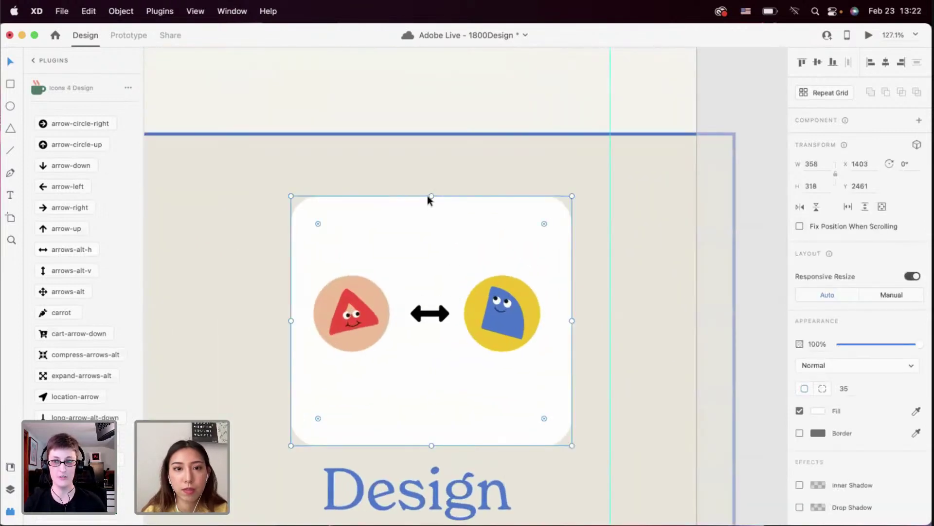
left_click_drag(431, 197, 432, 239)
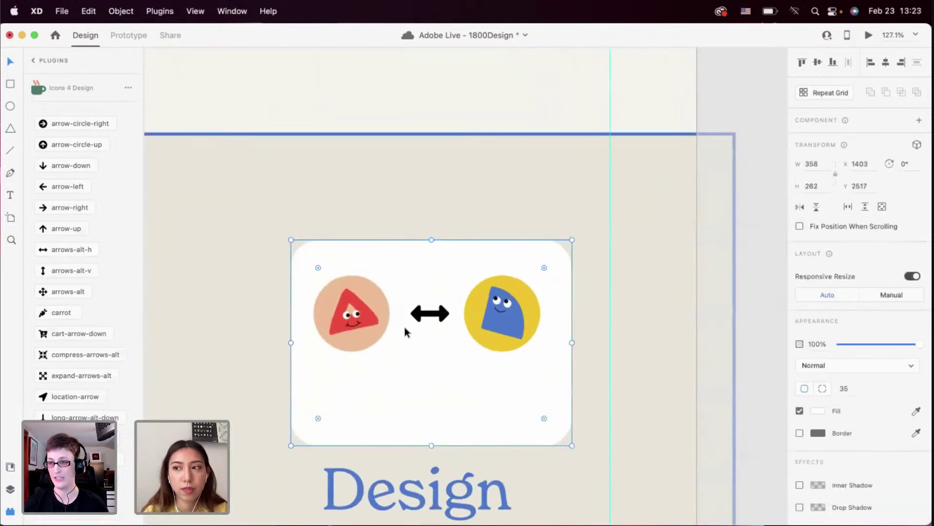
Shrink the two circles and arrow together and centre them on the card
left_click(352, 317)
left_click_drag(255, 290, 483, 338)
left_click_drag(455, 299, 484, 322)
Narrow the card from both sides and centre the icons horizontally on it
left_click(414, 389)
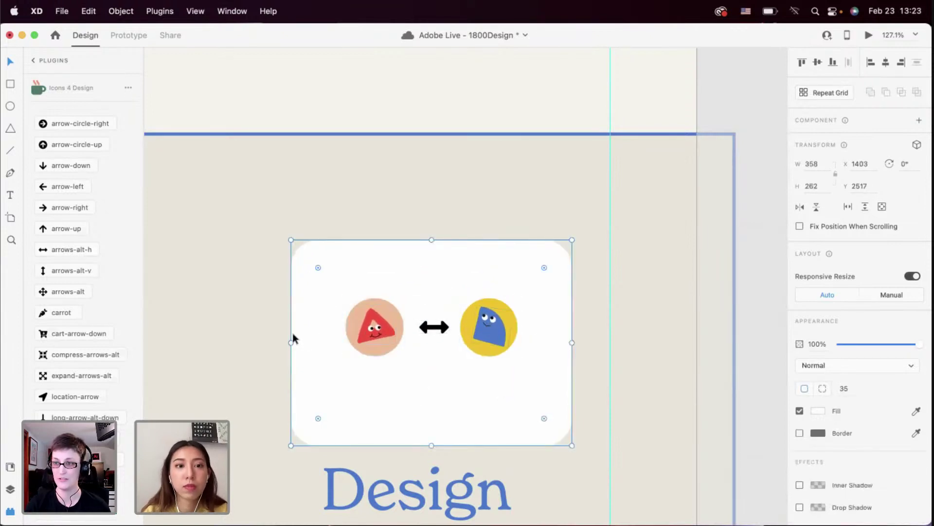
left_click_drag(291, 344, 321, 346)
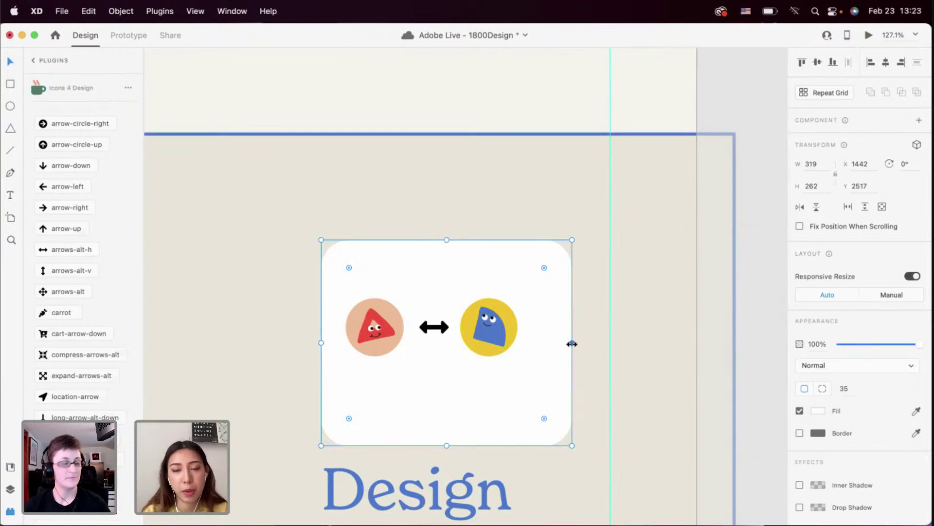
left_click_drag(570, 344, 381, 335)
left_click(586, 323)
left_click(354, 402, "shift")
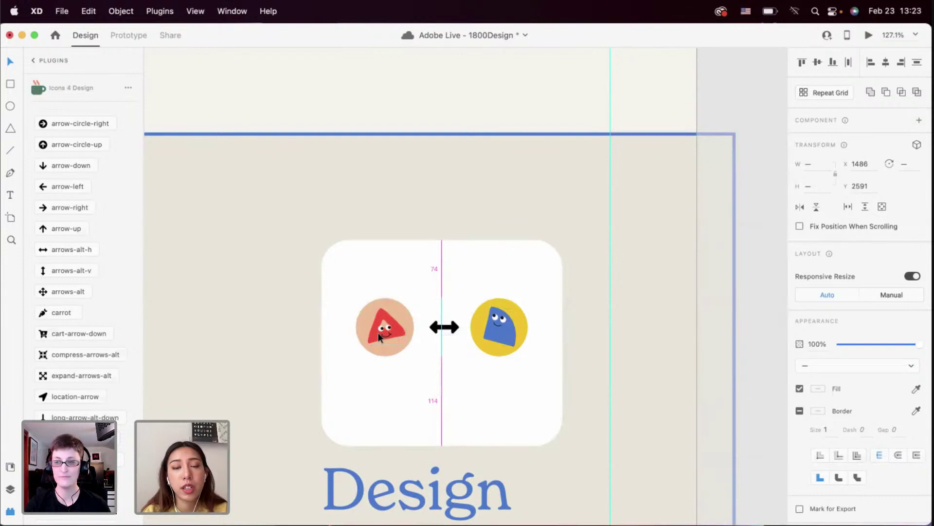
left_click(385, 414)
left_click(300, 326)
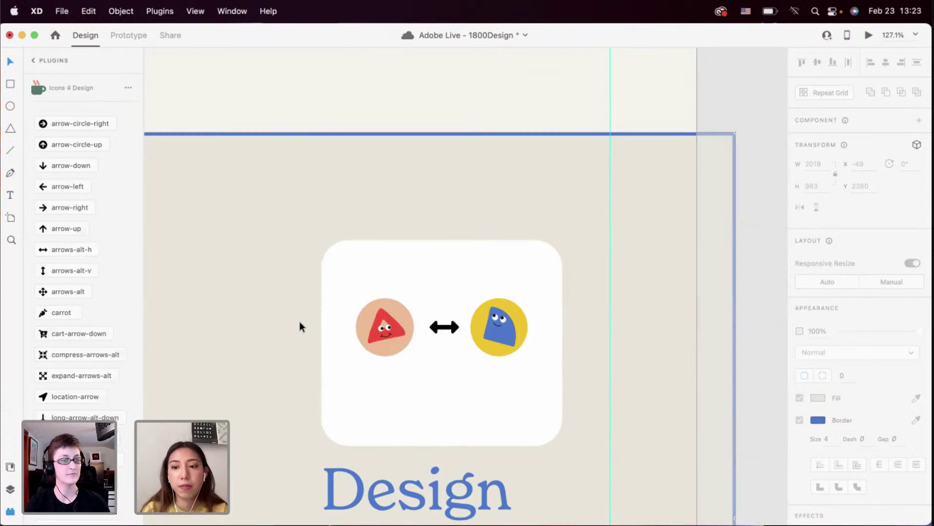
Draw a 195 × 39 pill with 20-px corners, fill #419147, no border, centred under the arrow
scroll(399, 328, "up", 3)
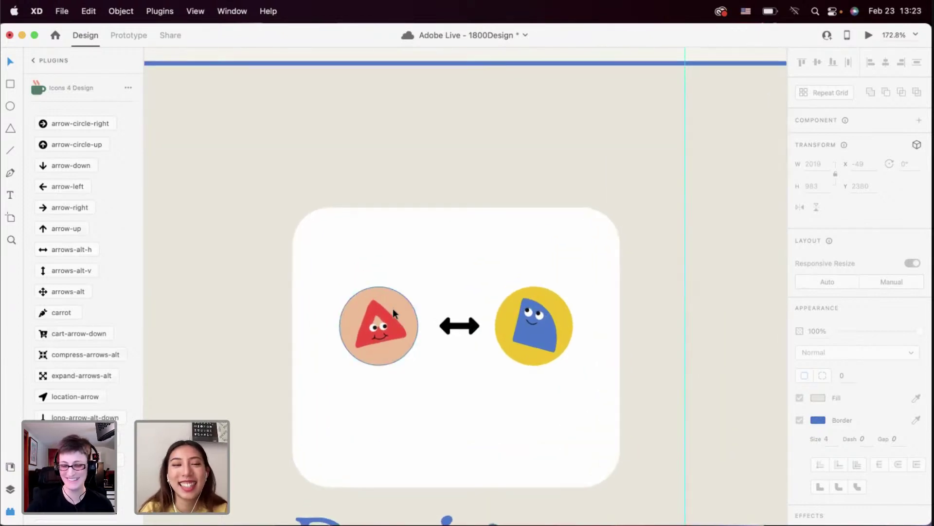
scroll(393, 308, "down", 2)
scroll(393, 308, "right", 1)
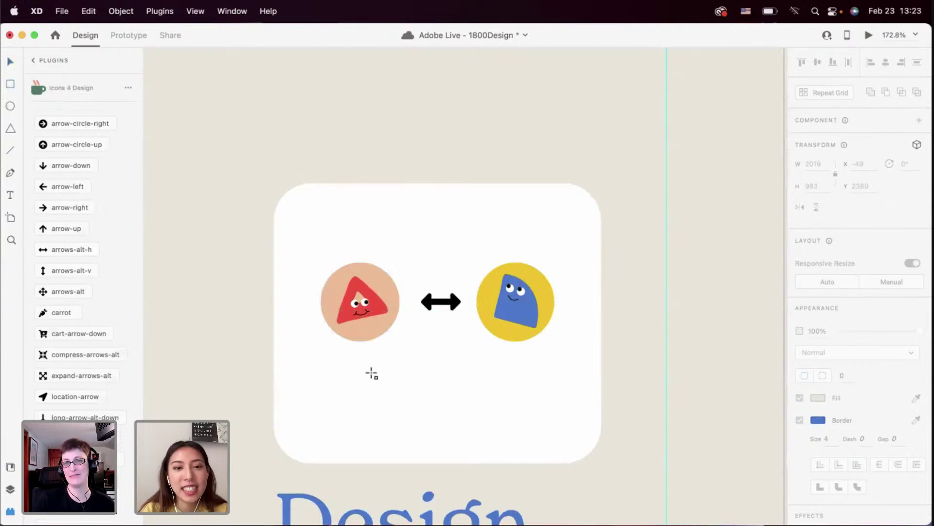
left_click_drag(338, 362, 546, 404)
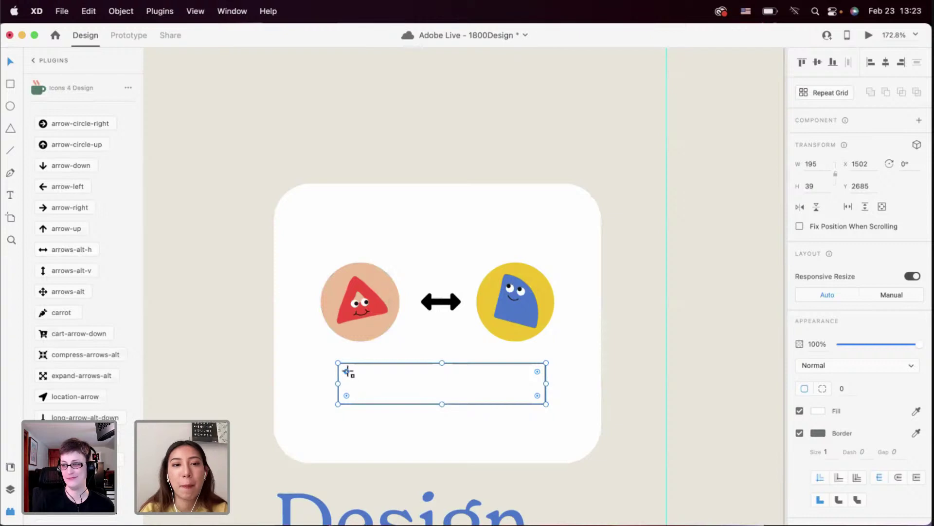
left_click_drag(347, 372, 409, 393)
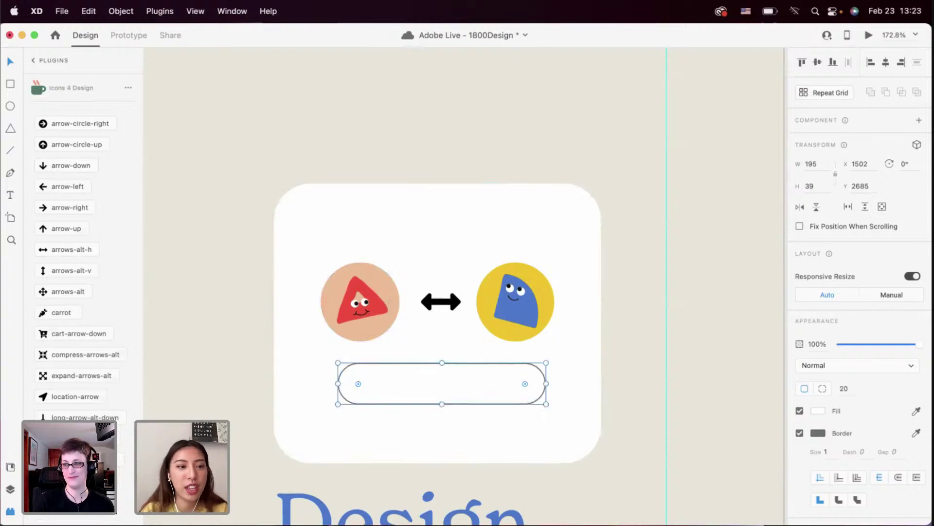
left_click(10, 466)
left_click(52, 225)
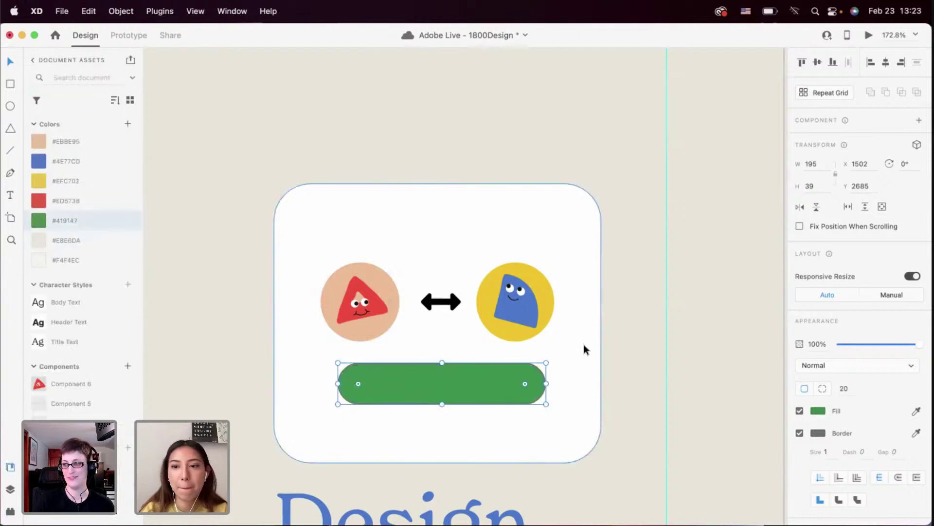
left_click(800, 433)
left_click_drag(454, 381, 448, 402)
scroll(448, 401, "down", 6)
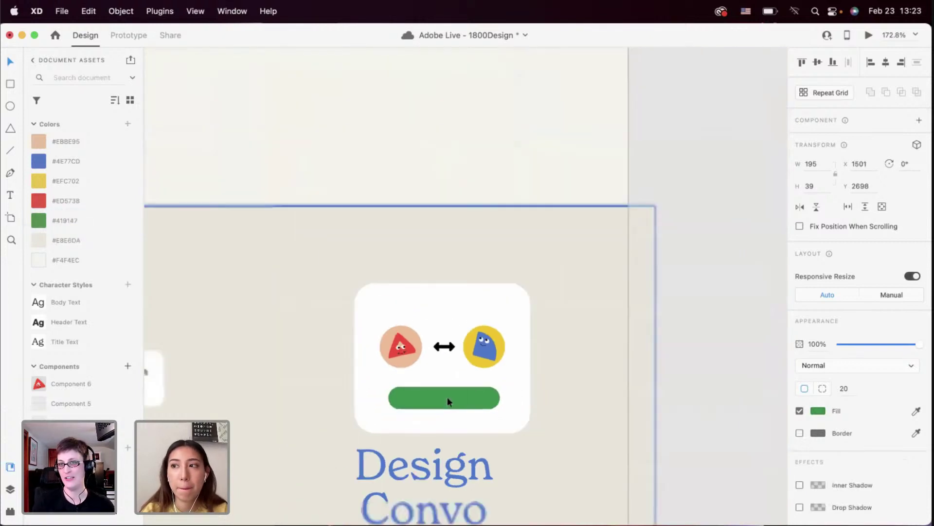
Copy the Community Space question text into the top of the Design Convo card
scroll(276, 358, "down", 2)
left_click(276, 358)
double_click(255, 354)
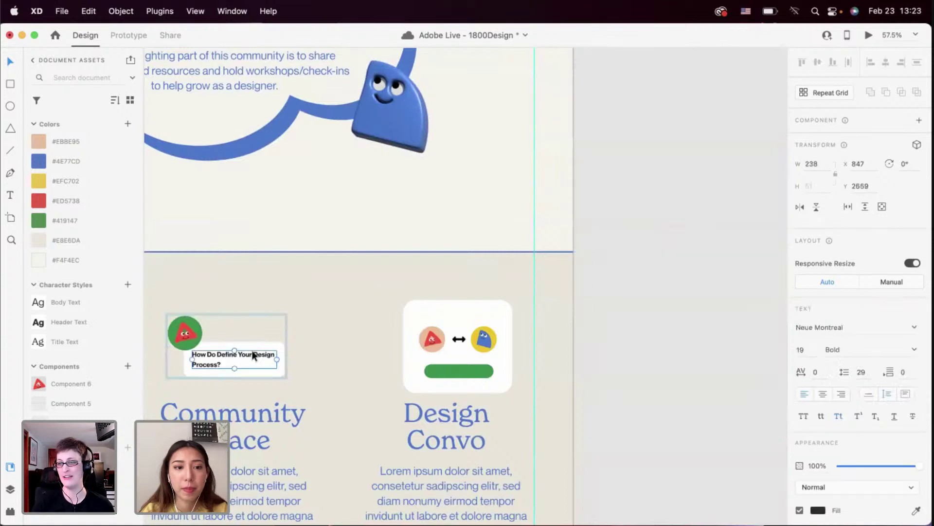
key("super+c")
scroll(472, 341, "up", 8)
left_click(424, 277)
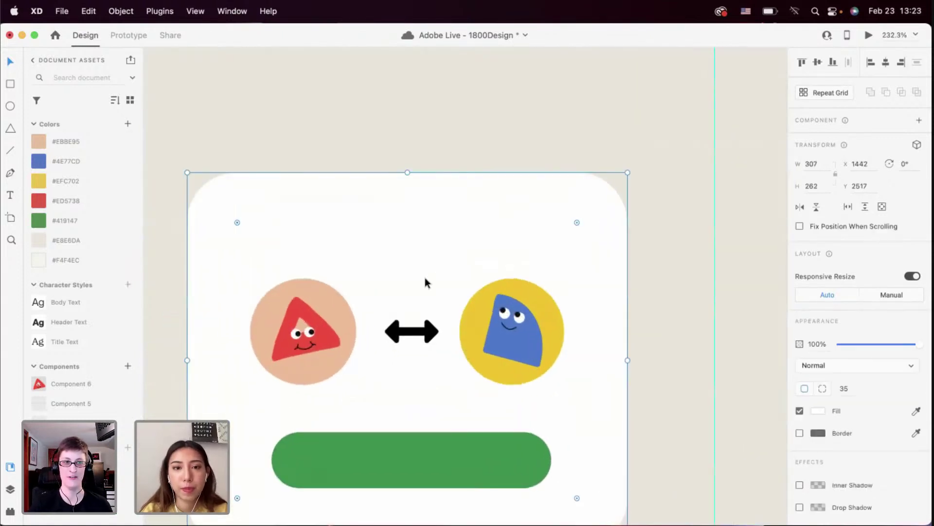
key("super+v")
left_click_drag(414, 281, 374, 245)
Retype the pasted heading to read 'Design Convo Chat'
double_click(370, 236)
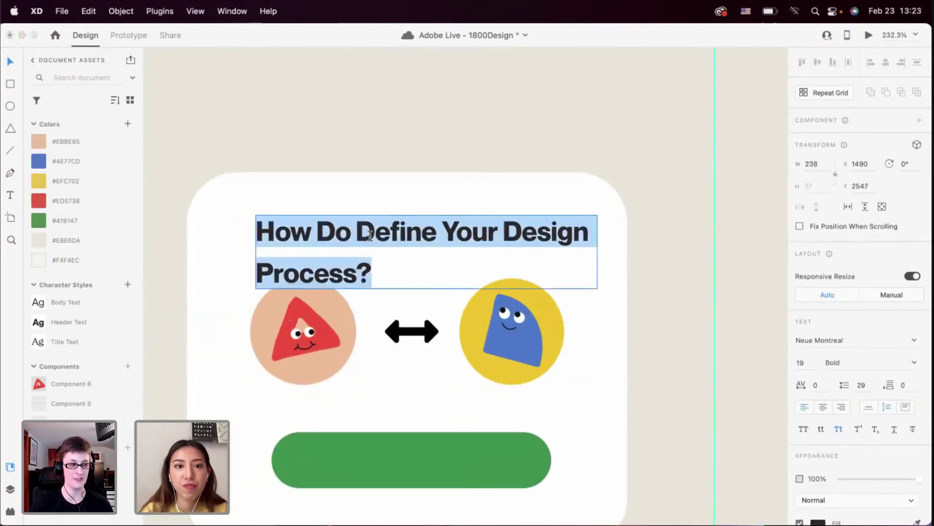
type("Design")
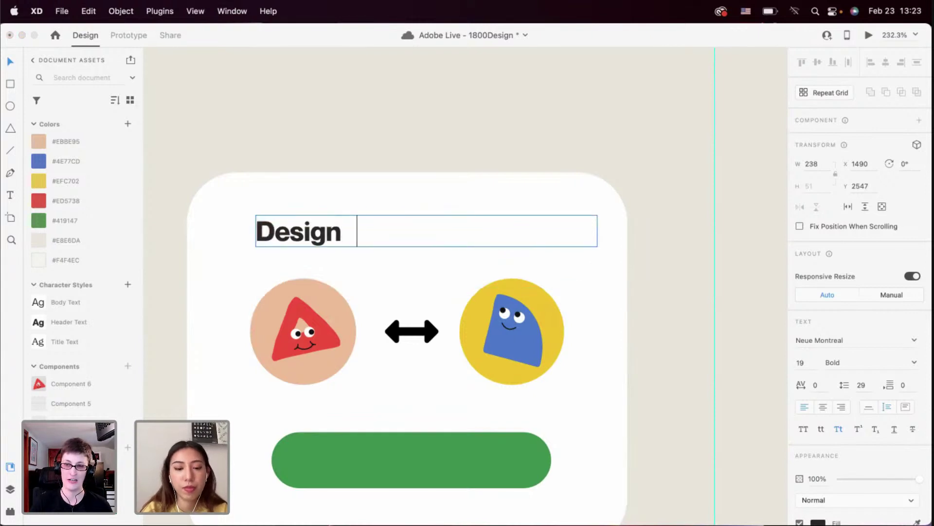
type(" Con")
key("BackSpace")
type("mbo")
key("BackSpace")
key("BackSpace")
key("BackSpace")
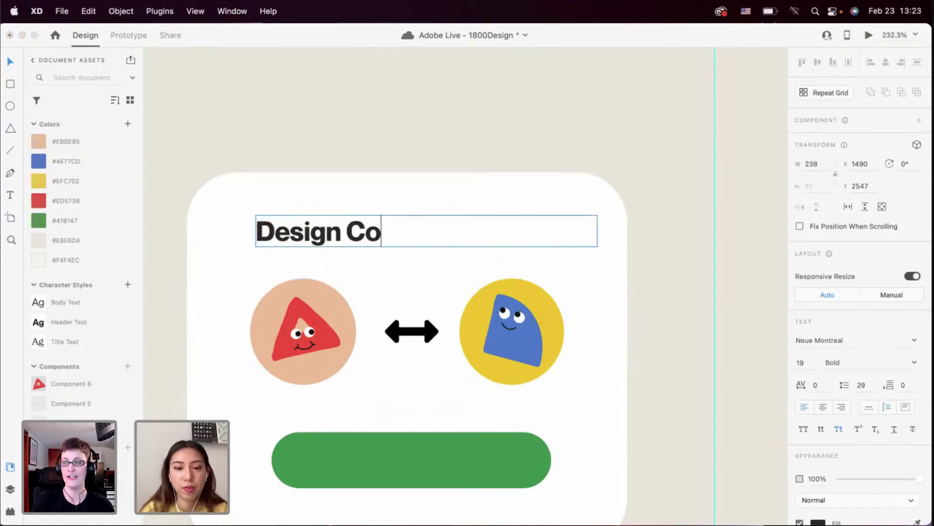
type("nvo")
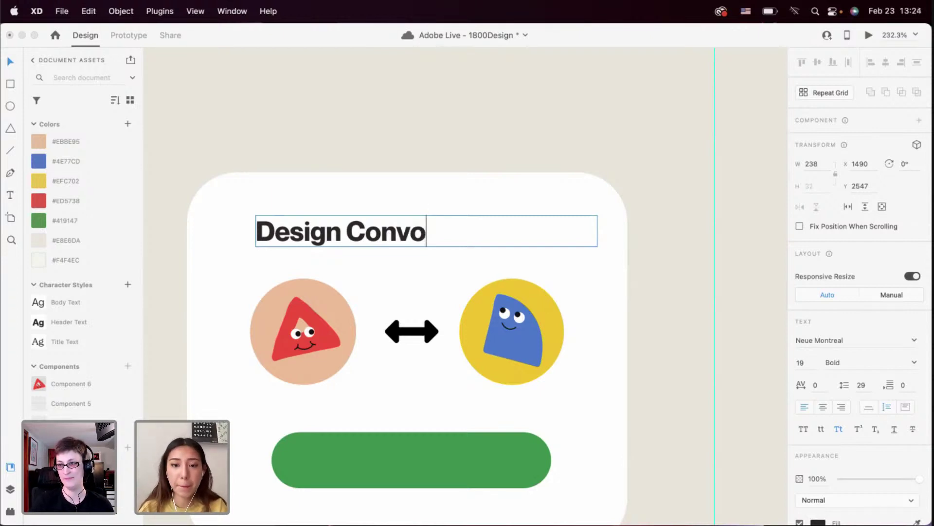
type("c")
key("BackSpace")
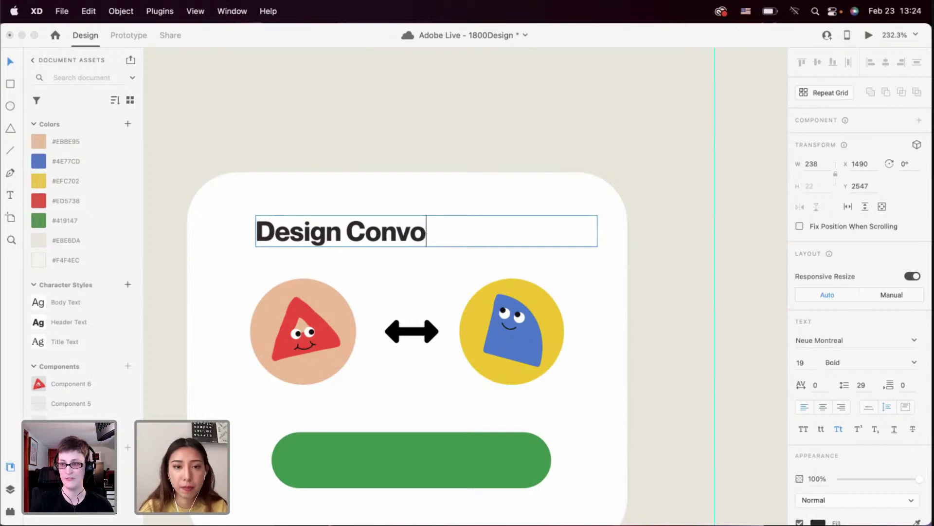
type("Chat")
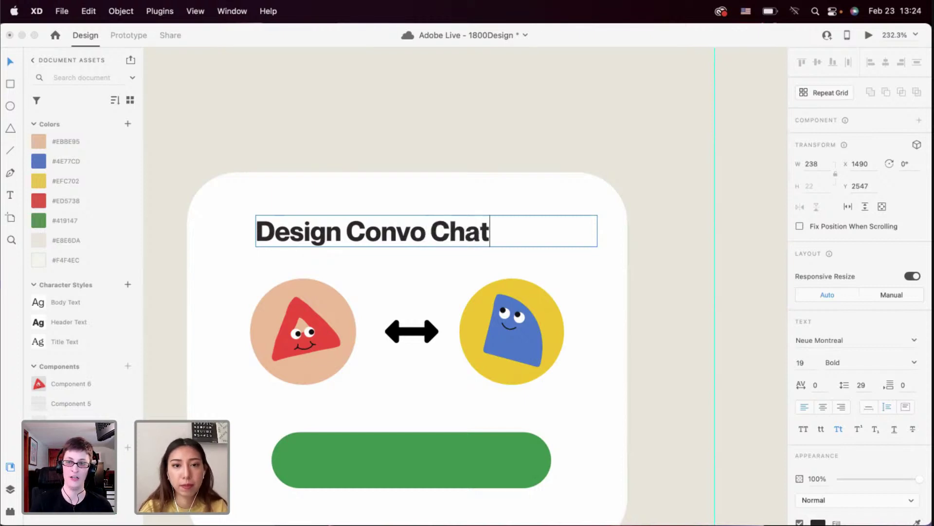
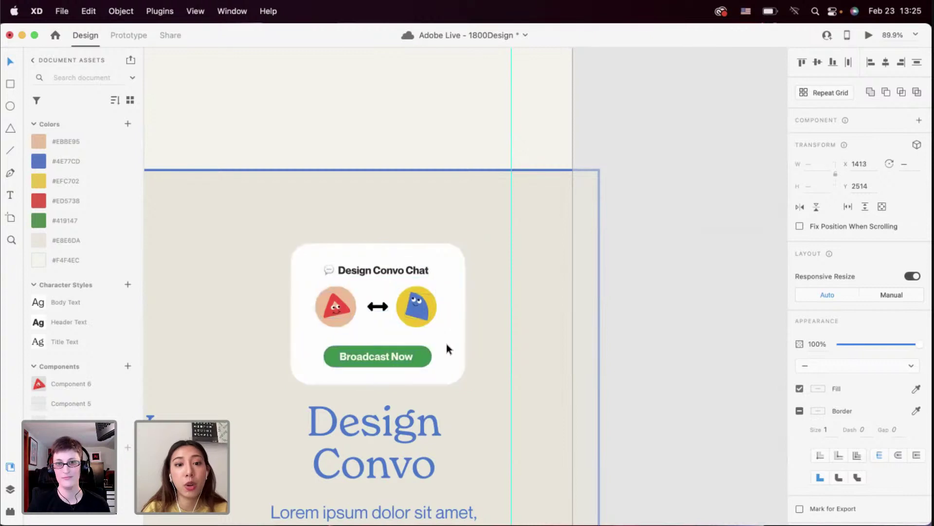
Group the selected Design Convo chat card elements into one group
key("super+g")
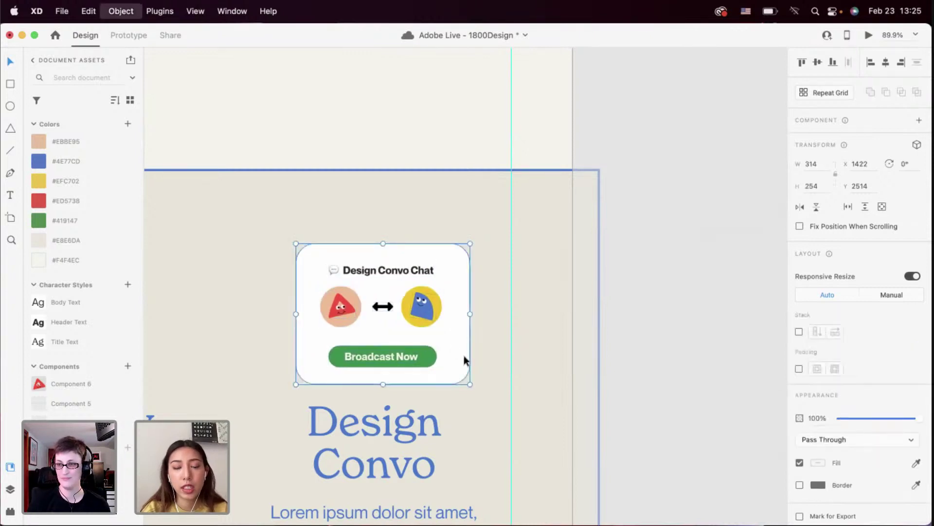
scroll(433, 334, "down", 5)
scroll(433, 333, "down", 3)
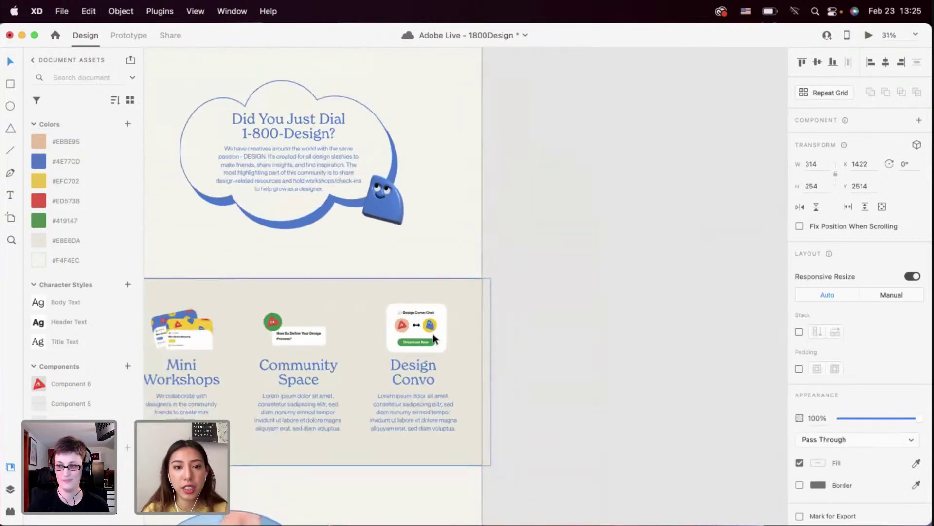
scroll(433, 334, "up", 4)
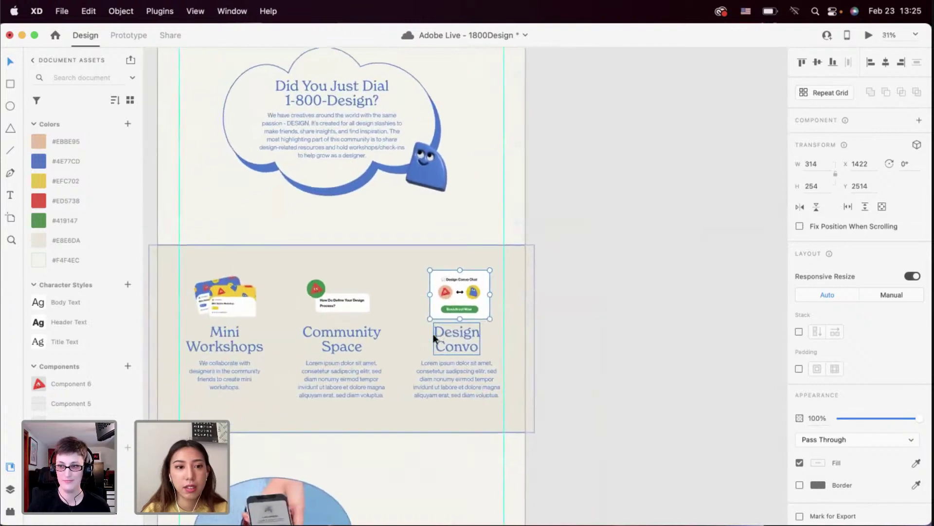
Select the Mini Workshops, Community Space and Design Convo illustrations together, then deselect them
left_click(258, 291)
left_click(431, 289, "shift")
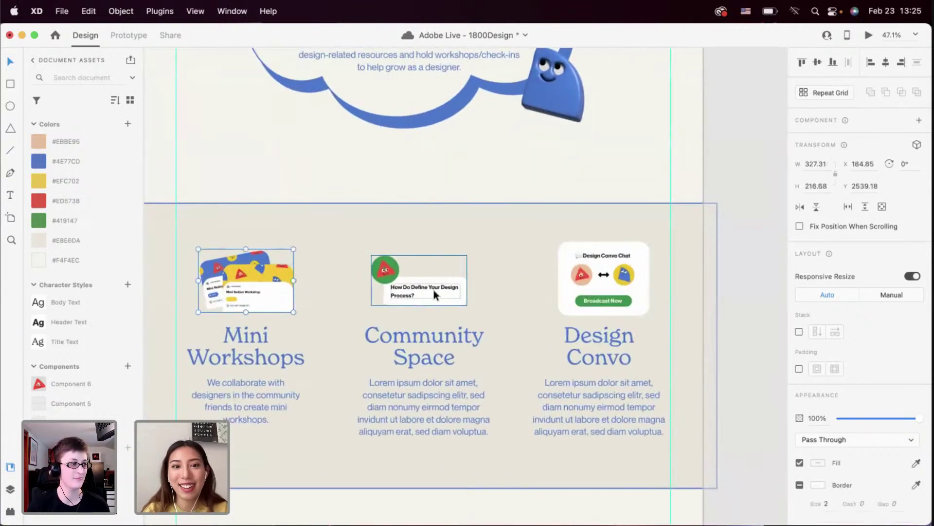
left_click(595, 299, "shift")
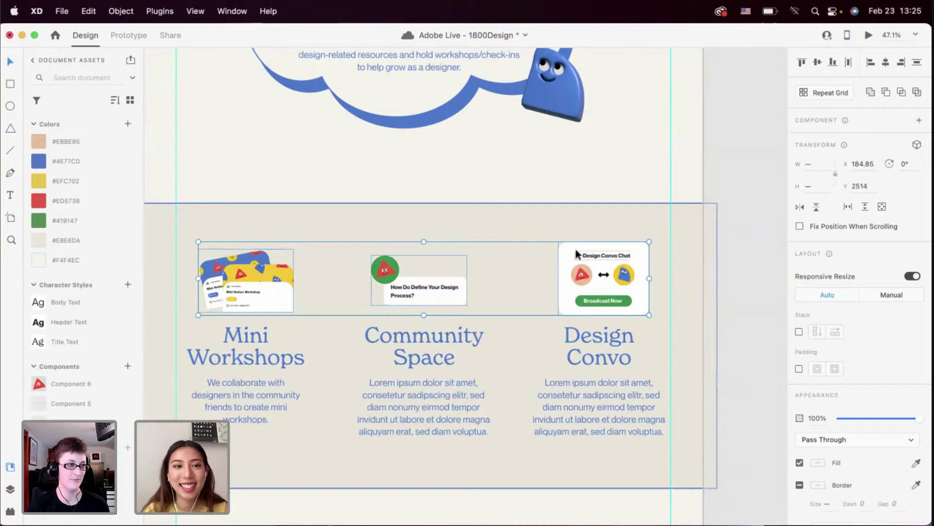
left_click(556, 214)
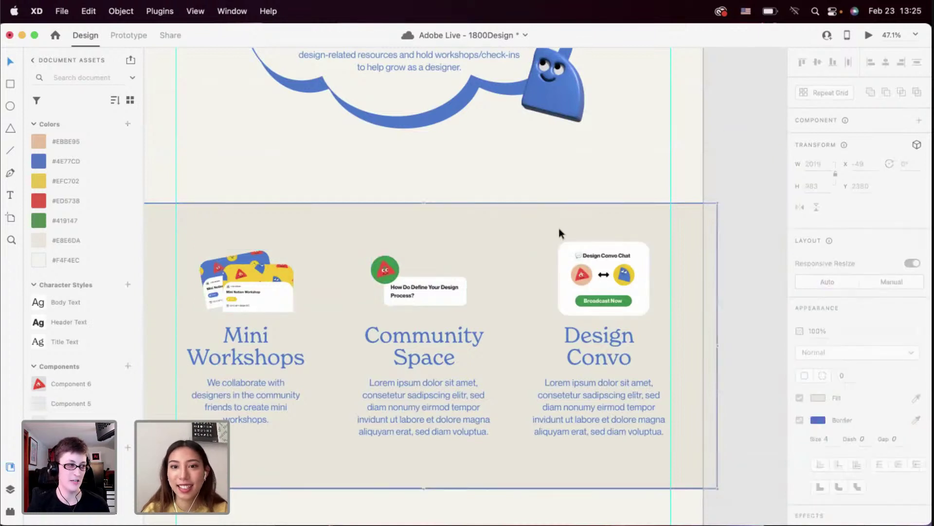
scroll(733, 164, "down", 1)
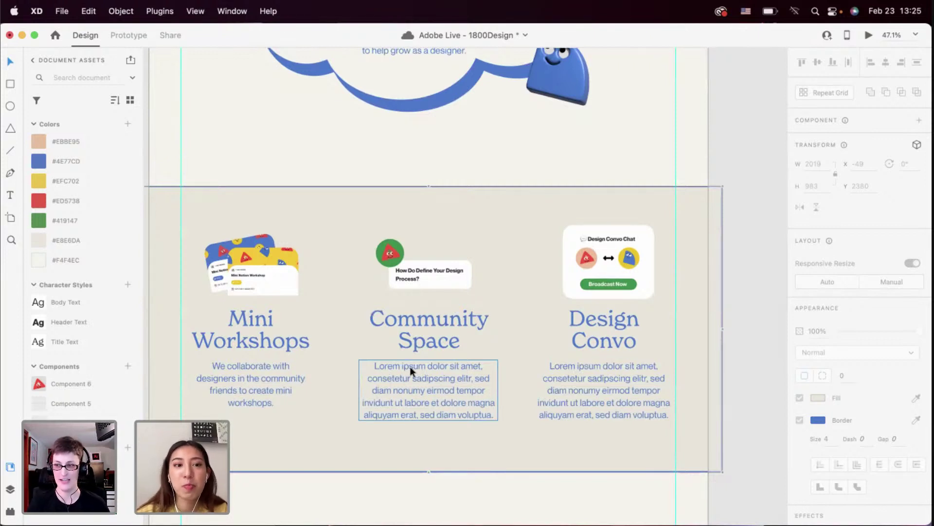
Widen the Mini Workshops paragraph so it wraps onto three lines
left_click(306, 392)
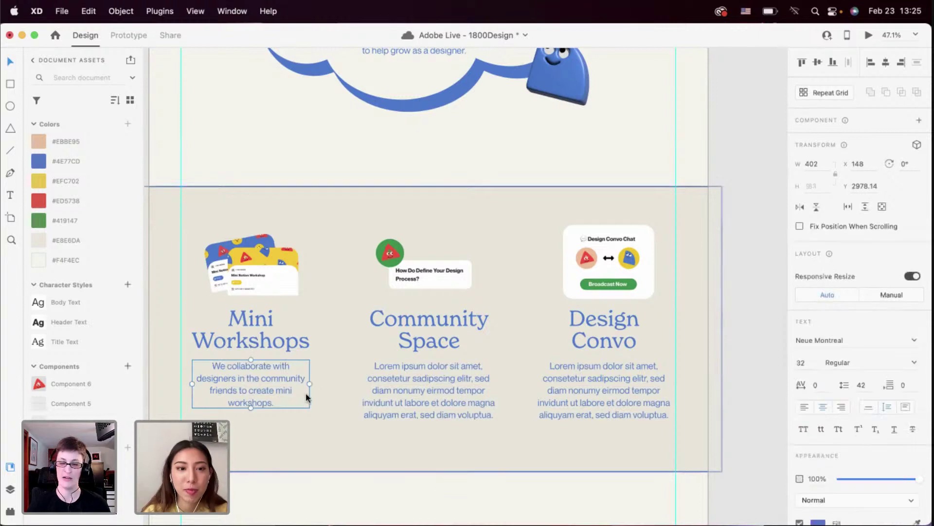
left_click_drag(310, 381, 292, 385)
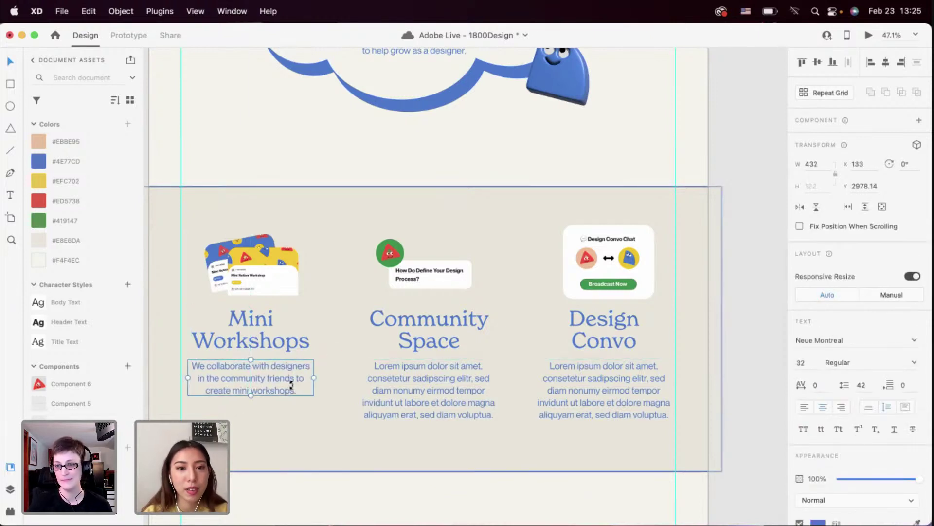
left_click(416, 400)
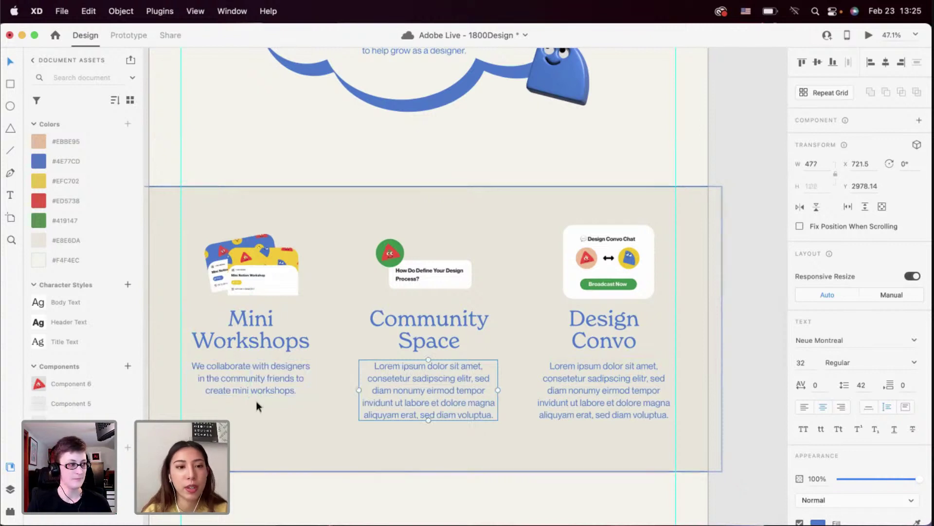
left_click(277, 389)
double_click(276, 387)
Replace the Community Space placeholder with 'A virtual community space to network and make friends.'
left_click(412, 402)
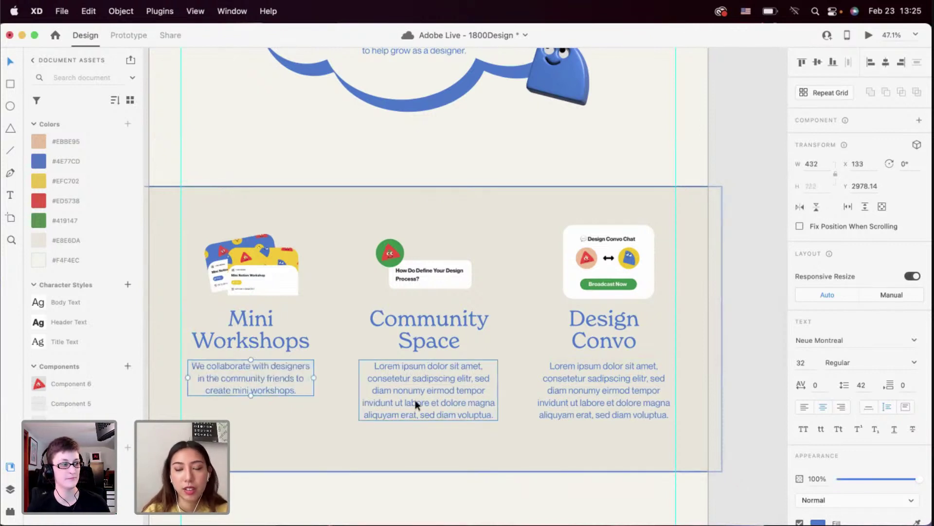
double_click(416, 399)
type("A v")
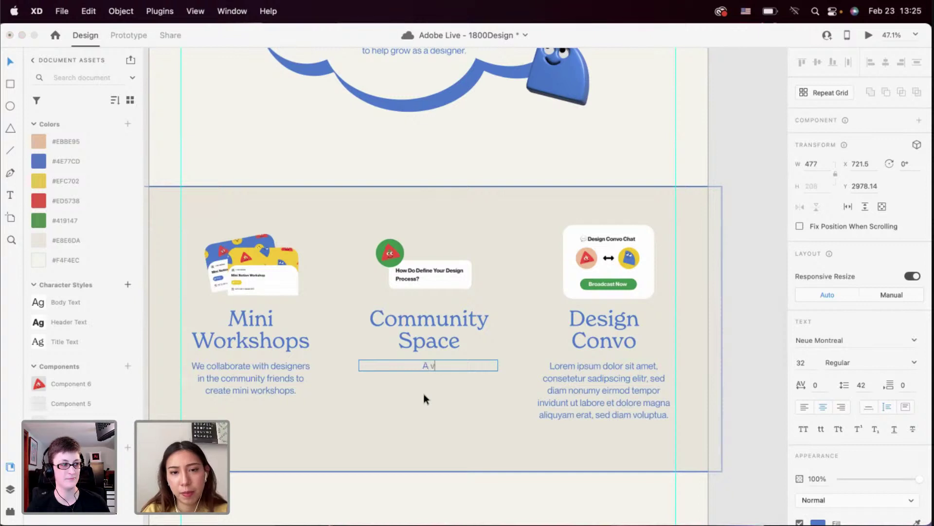
type("is")
key("BackSpace")
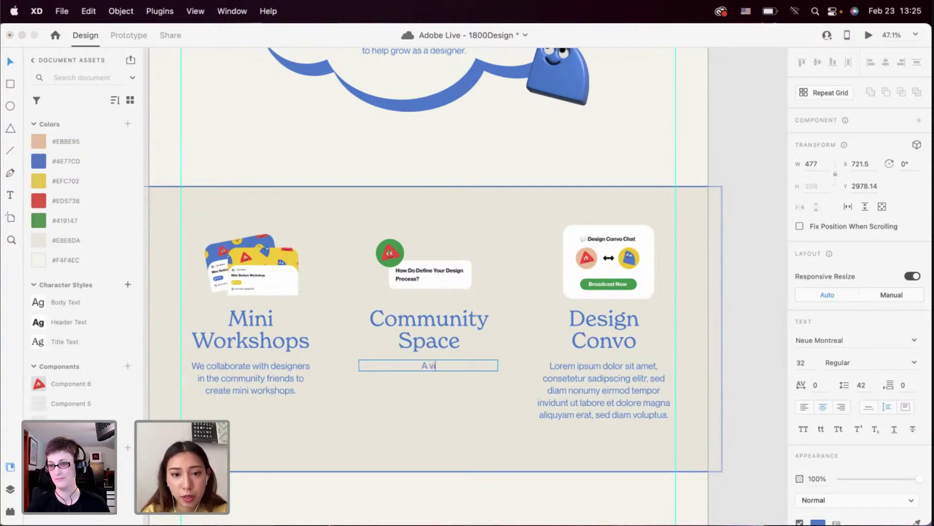
type("rtual ")
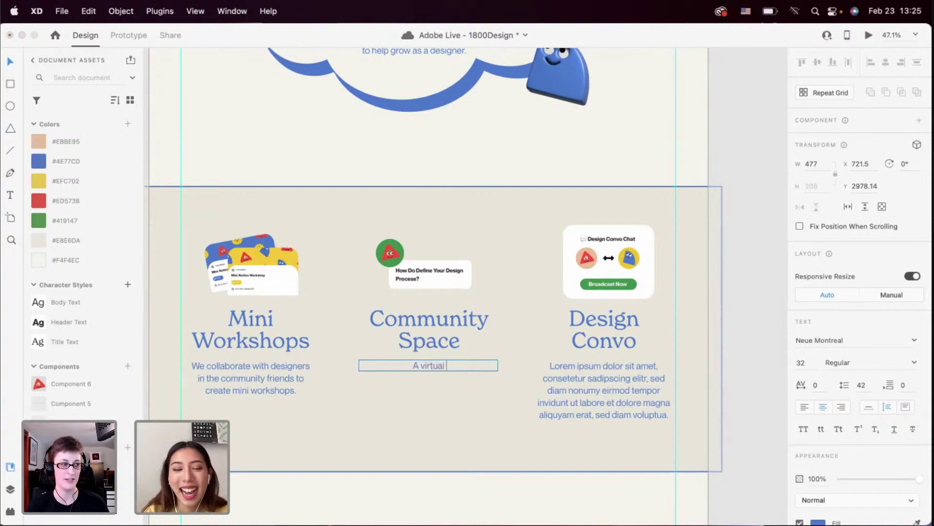
type("community space")
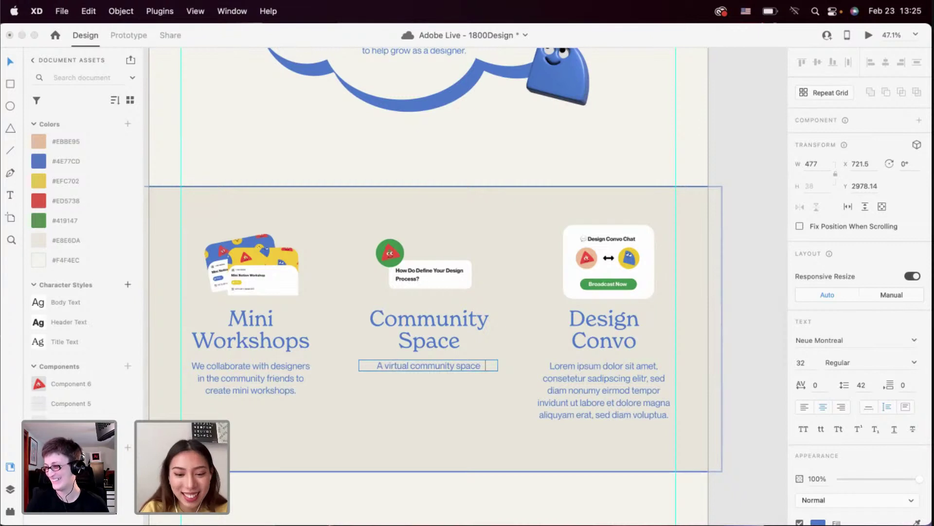
type(" to networ")
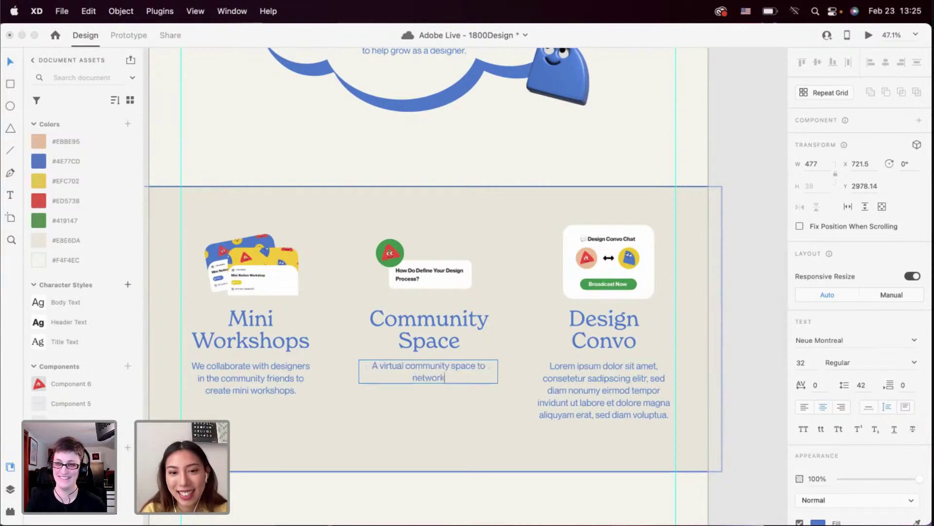
type("k and makes")
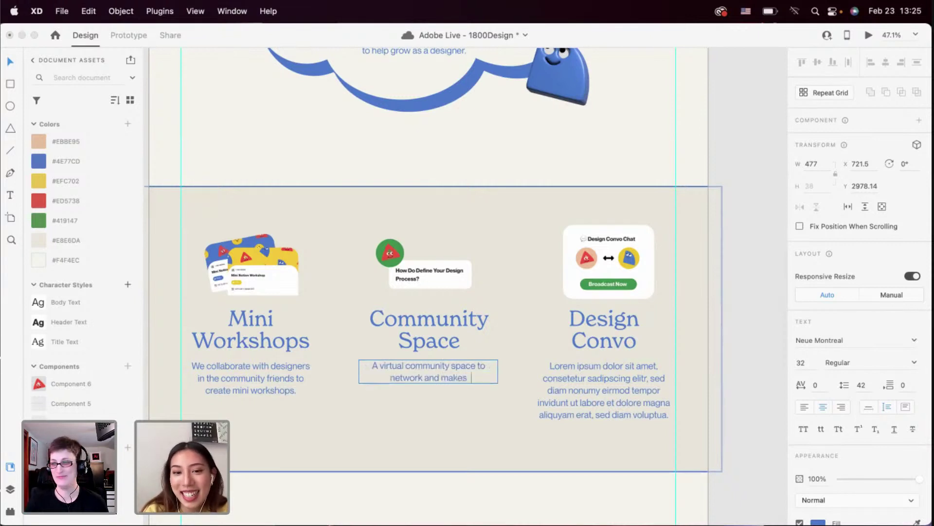
key("BackSpace")
type("frie")
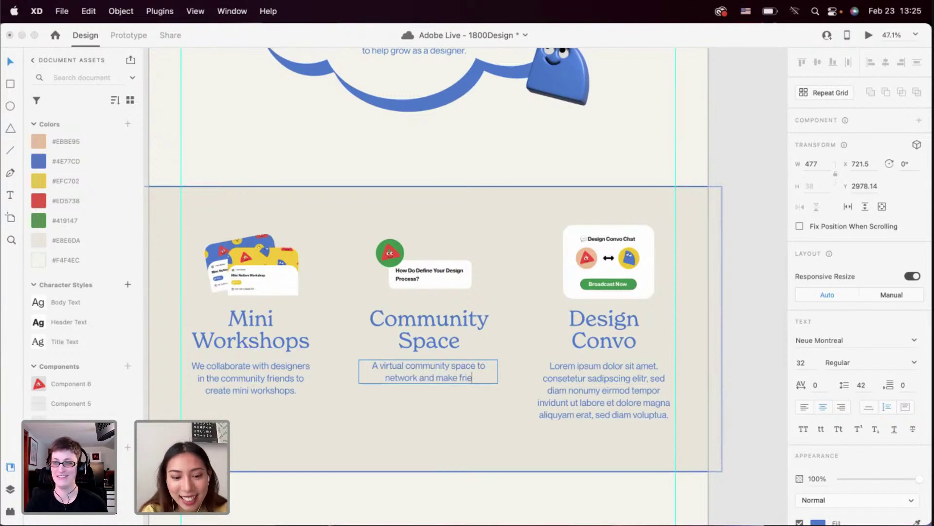
type("nds.")
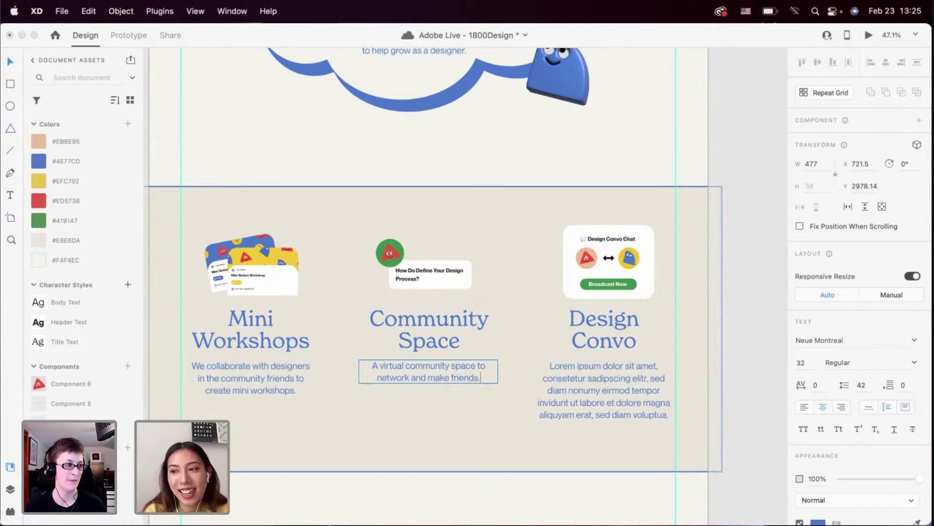
left_click(457, 422)
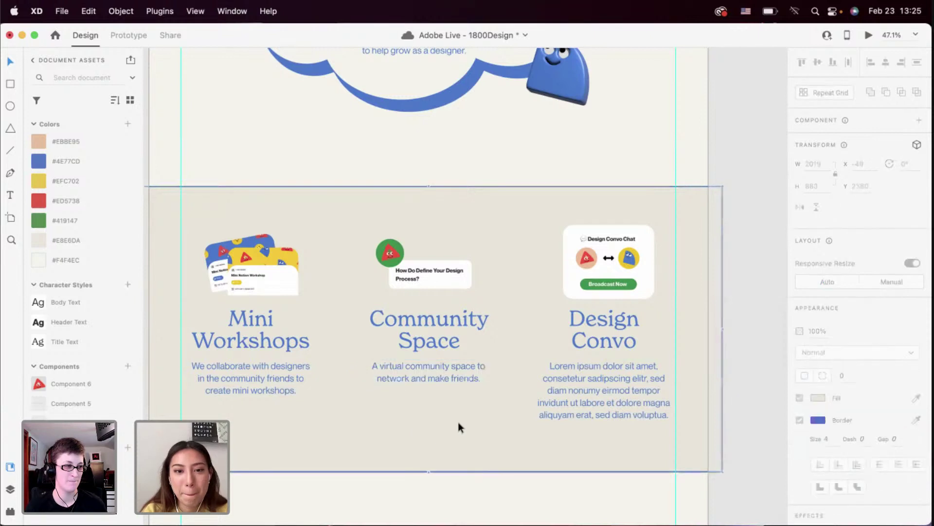
scroll(458, 422, "right", 3)
scroll(457, 421, "down", 1)
left_click(550, 389)
Replace the Design Convo placeholder with copy inviting readers to the monthly community design conversation
scroll(551, 390, "right", 3)
scroll(550, 389, "up", 1)
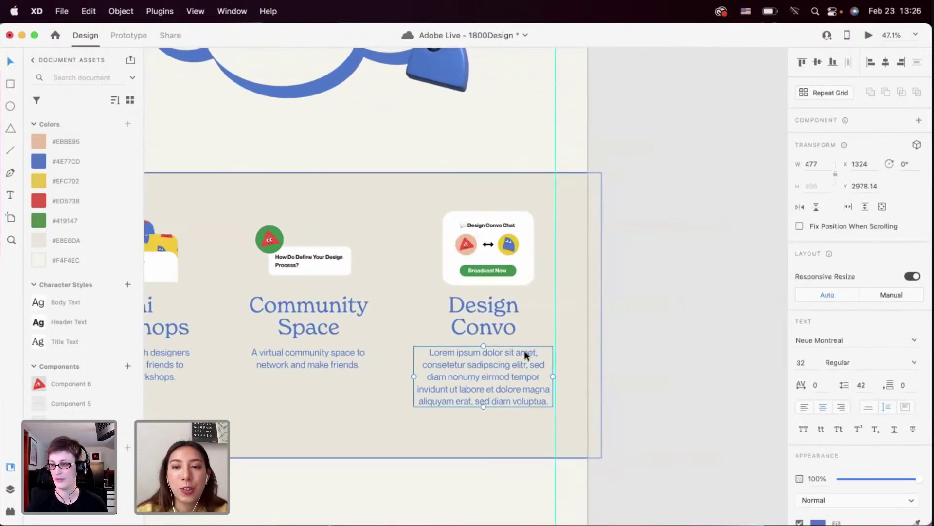
key("Return")
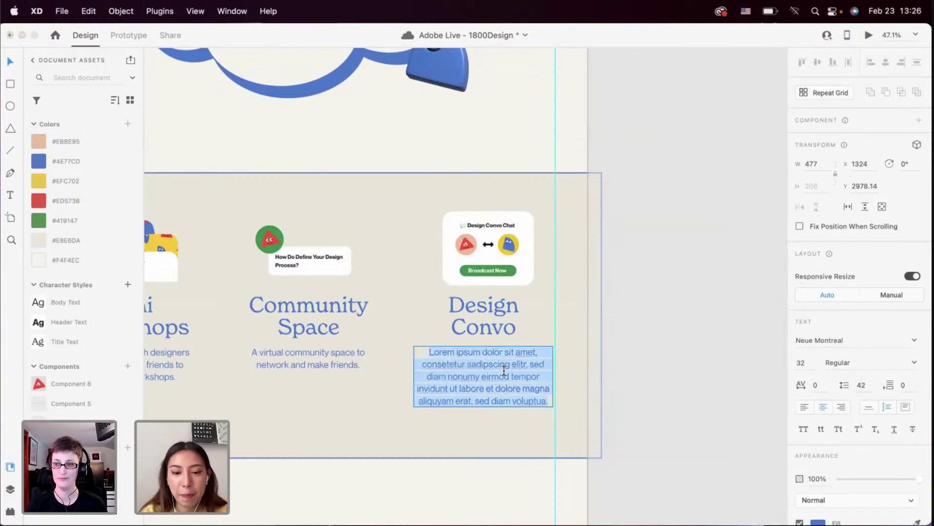
key("BackSpace")
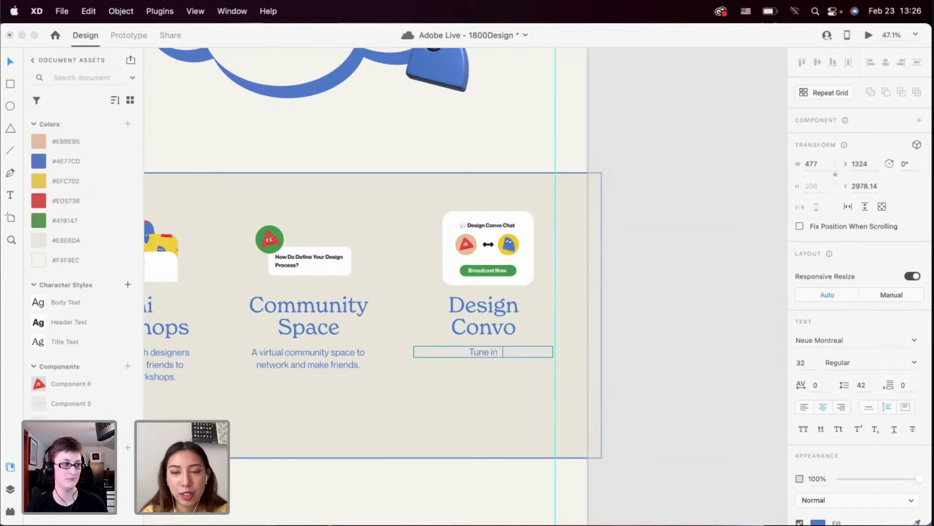
type("Tune in to out Montly")
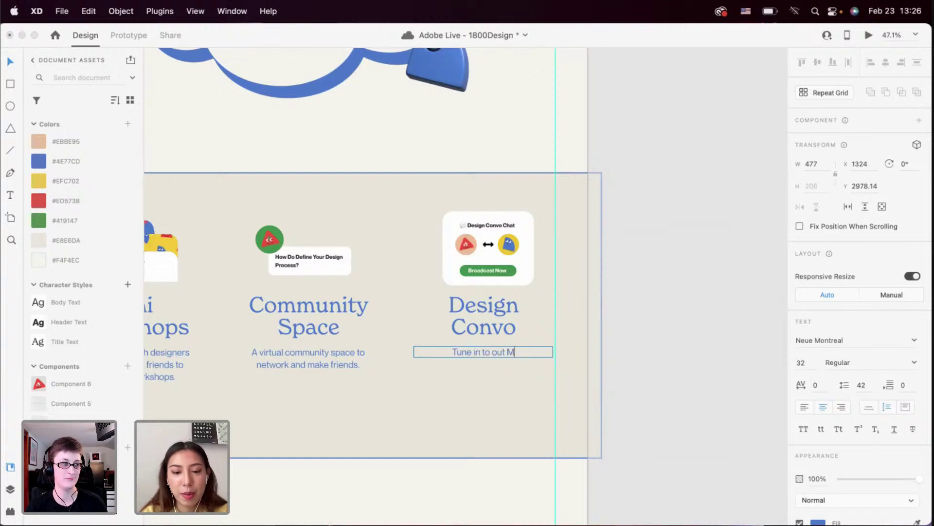
key("BackSpace")
key("BackSpace")
key("BackSpace")
key("BackSpace")
key("BackSpace")
key("BackSpace")
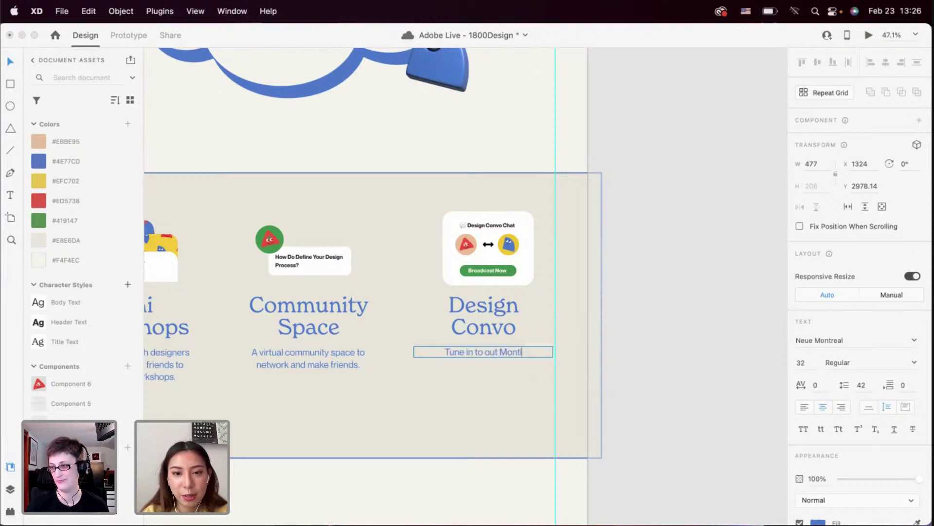
type("monthl")
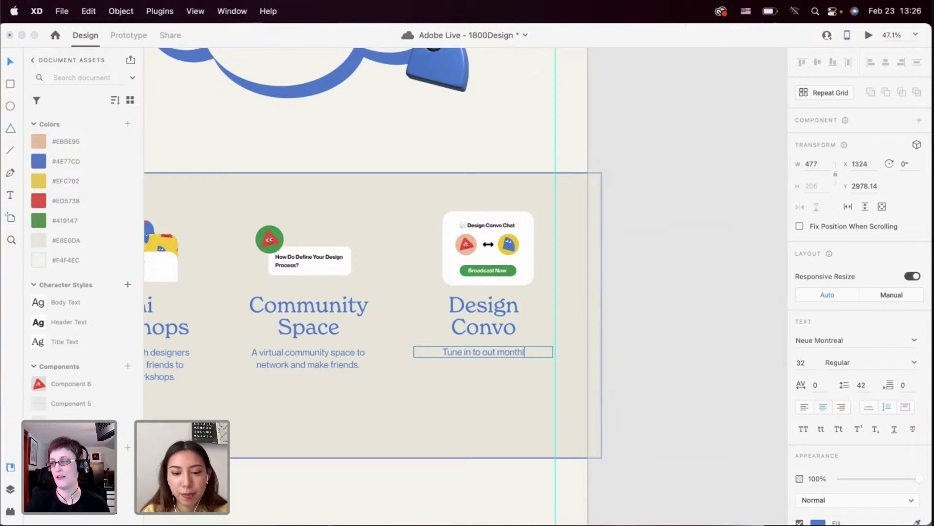
type("y design conv")
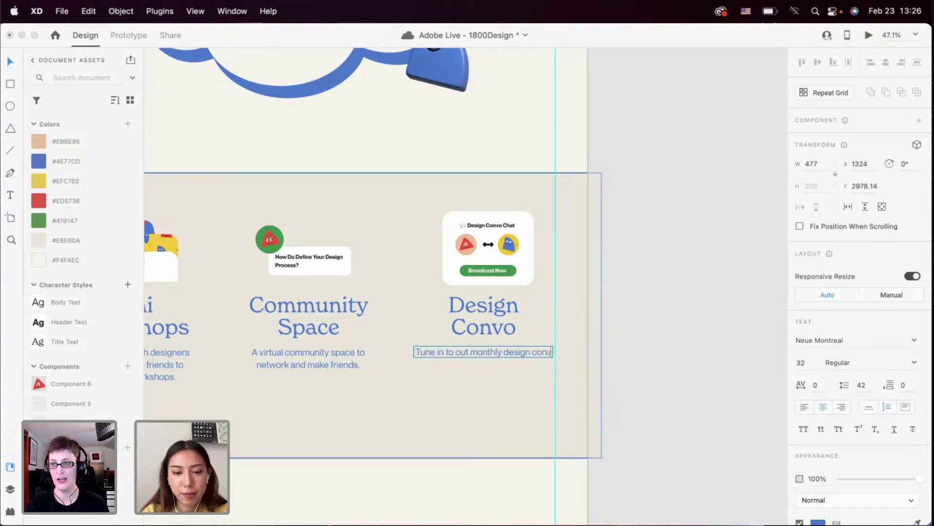
type("ersation with design")
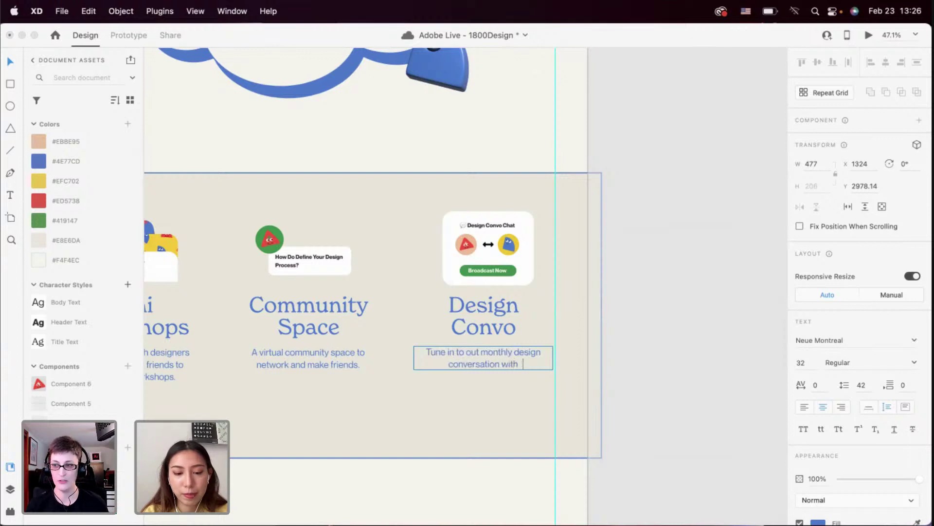
key("BackSpace")
key("BackSpace")
key("BackSpace")
key("BackSpace")
key("BackSpace")
key("BackSpace")
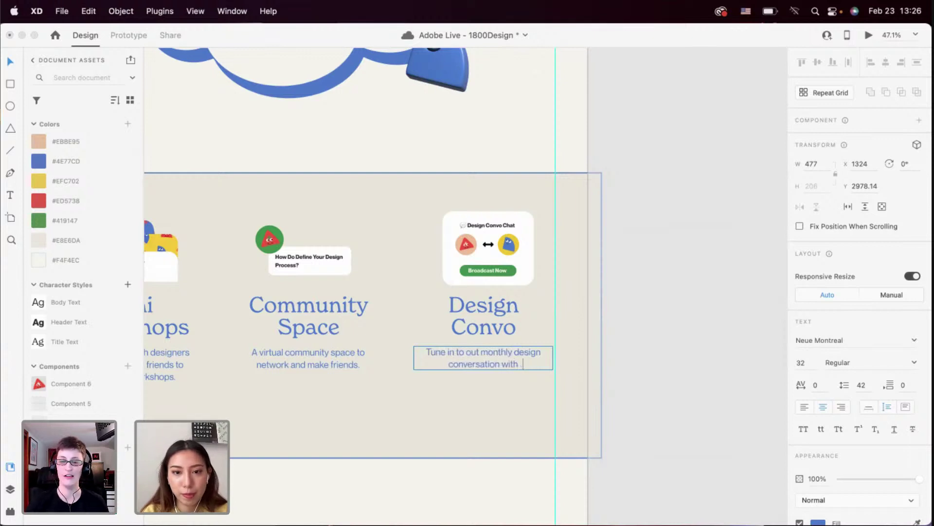
type("community designers.")
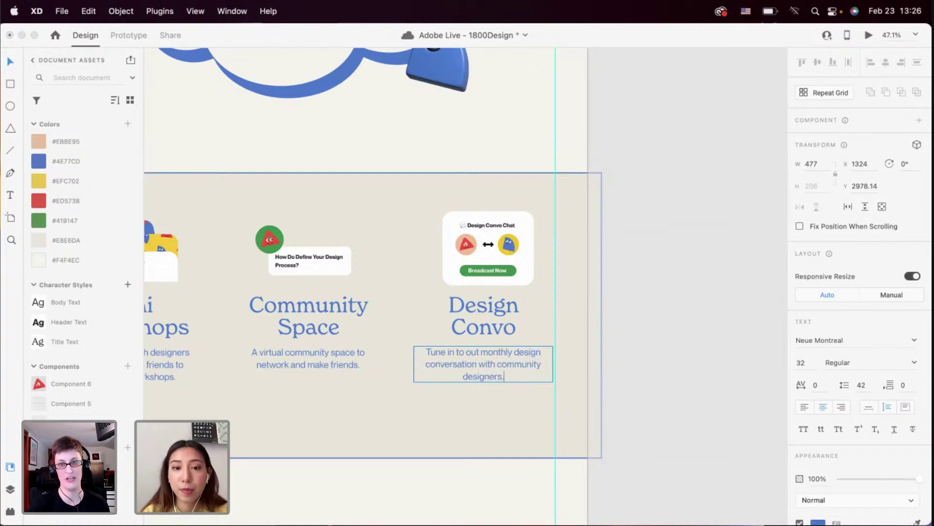
Exit text editing and select the parent card section group
key("Escape")
scroll(484, 408, "down", 3)
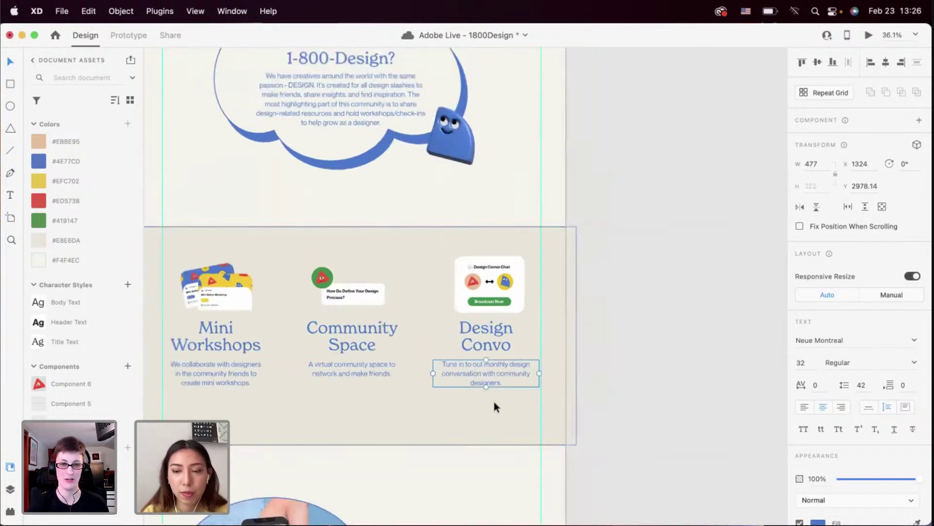
scroll(495, 403, "down", 1)
key("Escape")
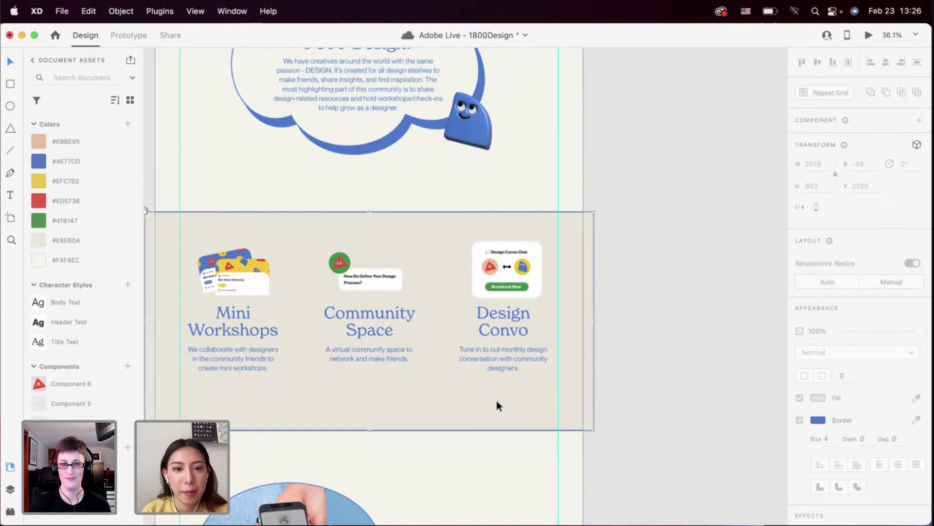
scroll(502, 366, "up", 4)
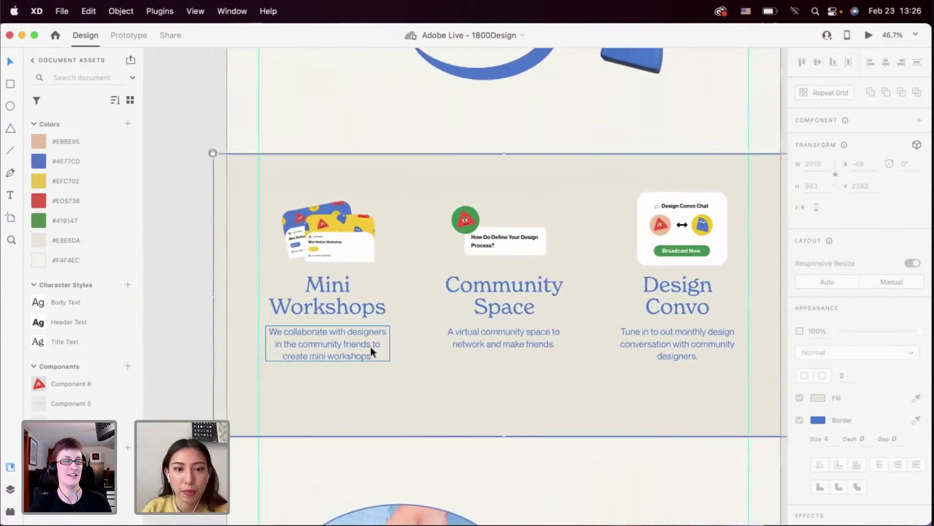
Move the three cards' titles and descriptions down about 18 px, then images and text about 6 px more
left_click(370, 346)
left_click(496, 346, "shift")
left_click(665, 345, "shift")
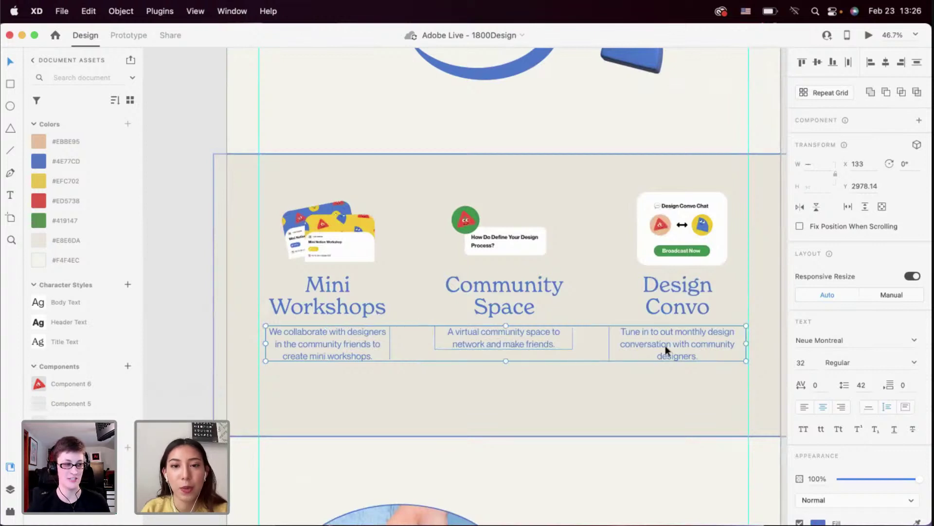
left_click_drag(698, 399, 335, 299)
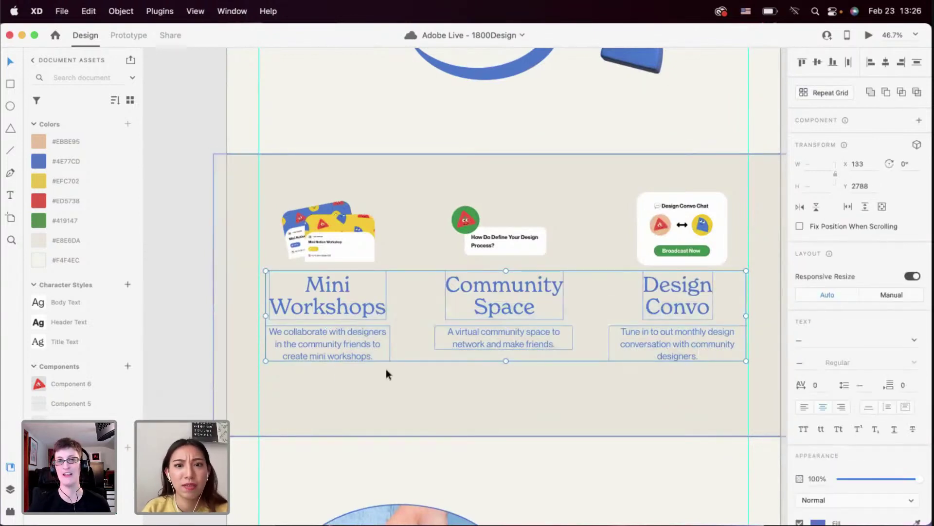
left_click(386, 369)
left_click_drag(360, 385, 333, 318)
left_click_drag(513, 381, 501, 299)
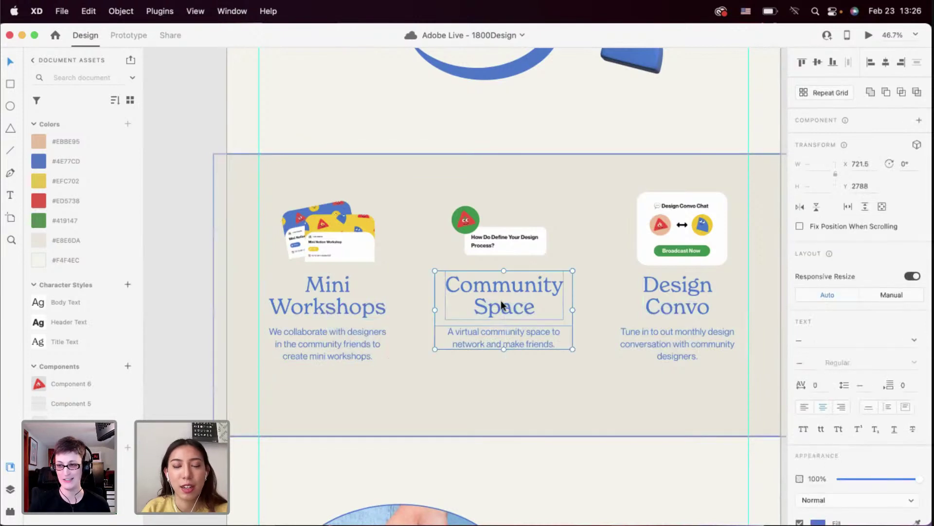
left_click(503, 360)
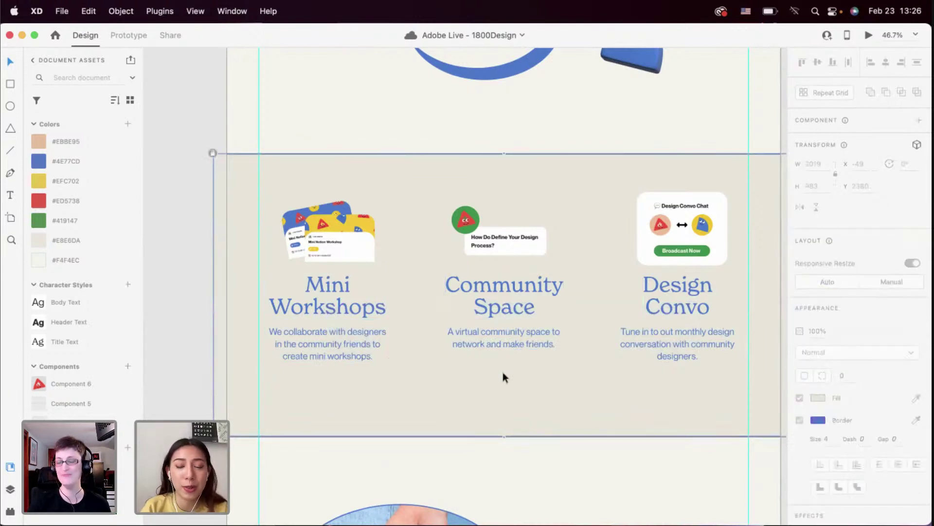
key("super+minus")
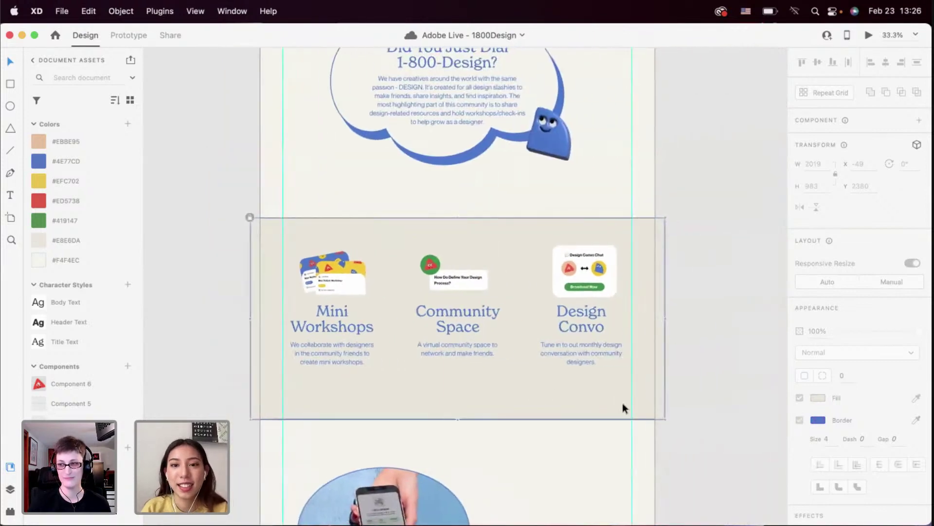
left_click_drag(624, 408, 331, 333)
left_click_drag(604, 395, 326, 286)
left_click(376, 397)
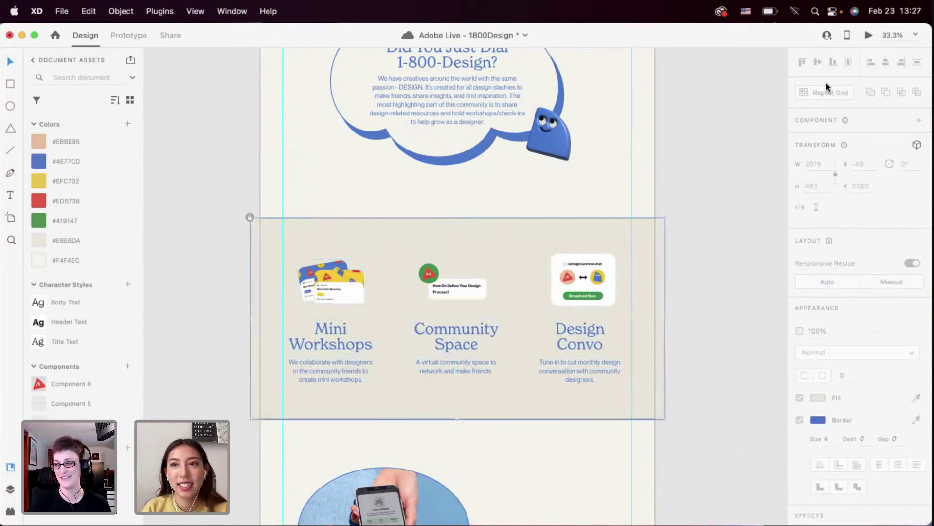
left_click(869, 37)
scroll(566, 292, "down", 10)
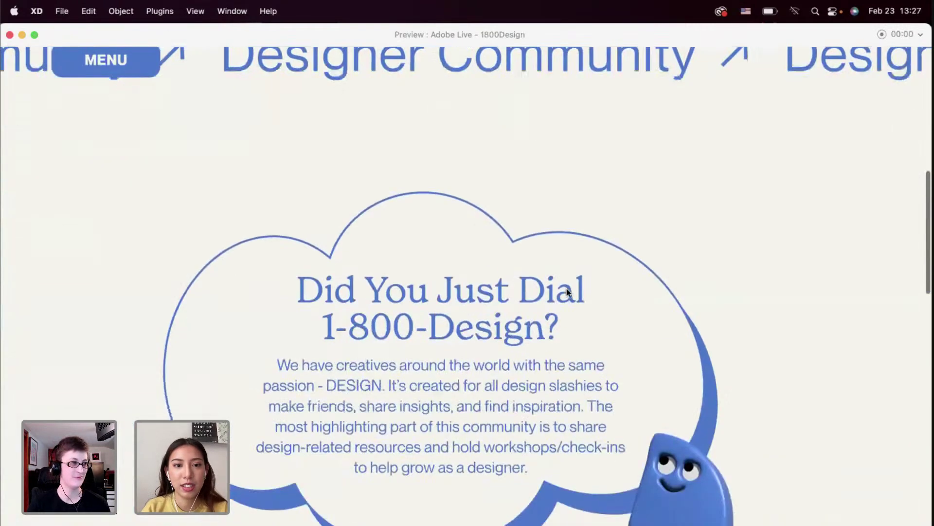
scroll(567, 291, "down", 5)
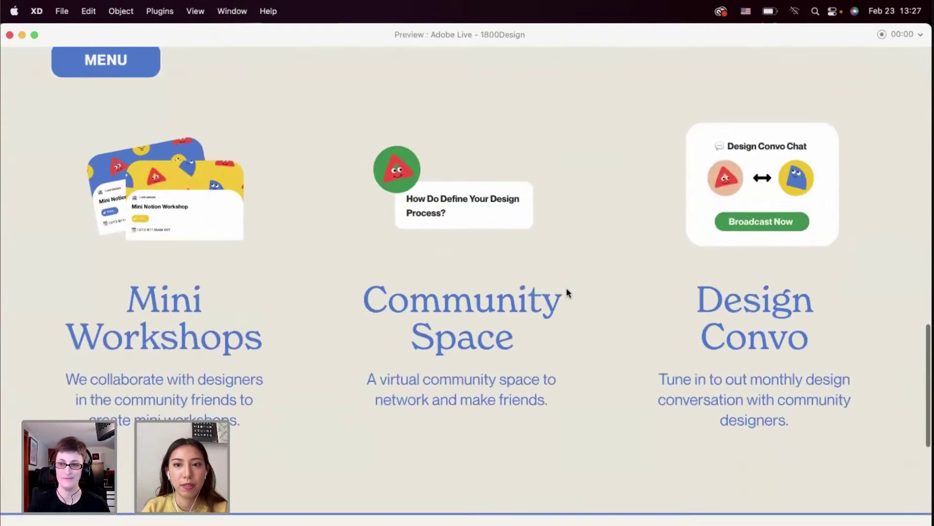
scroll(566, 292, "up", 1)
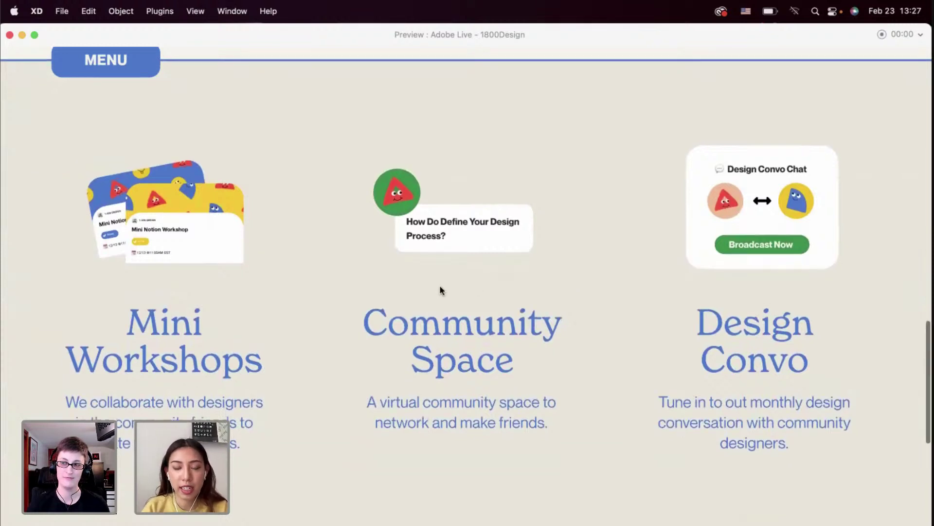
scroll(440, 288, "down", 2)
scroll(440, 289, "down", 5)
scroll(441, 290, "up", 4)
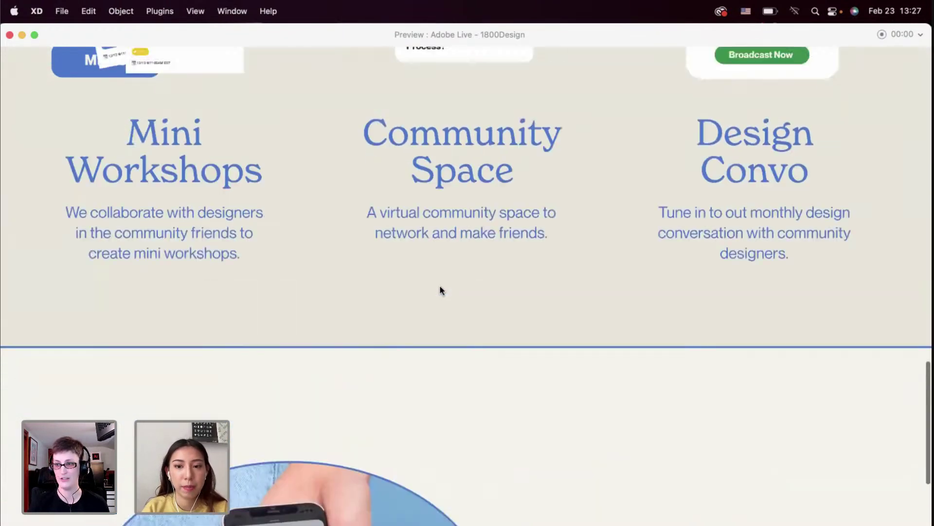
scroll(441, 289, "up", 12)
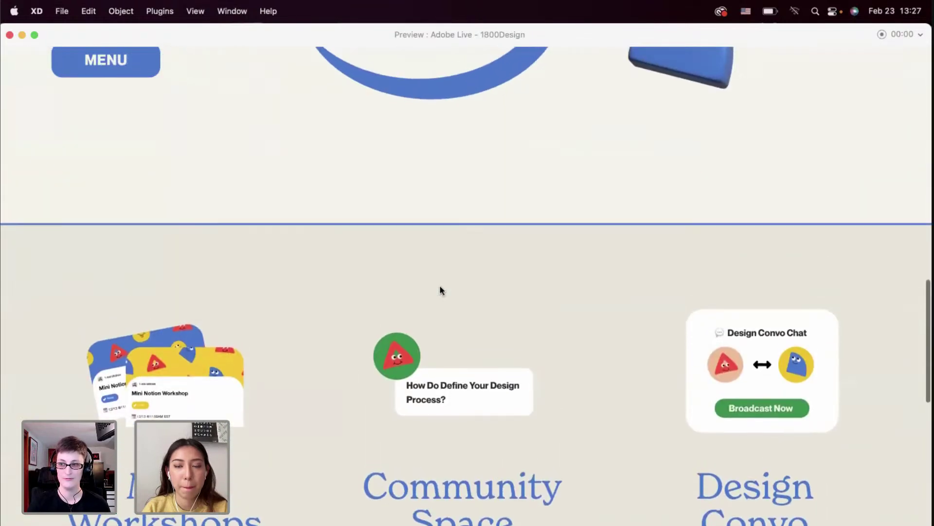
scroll(441, 289, "up", 11)
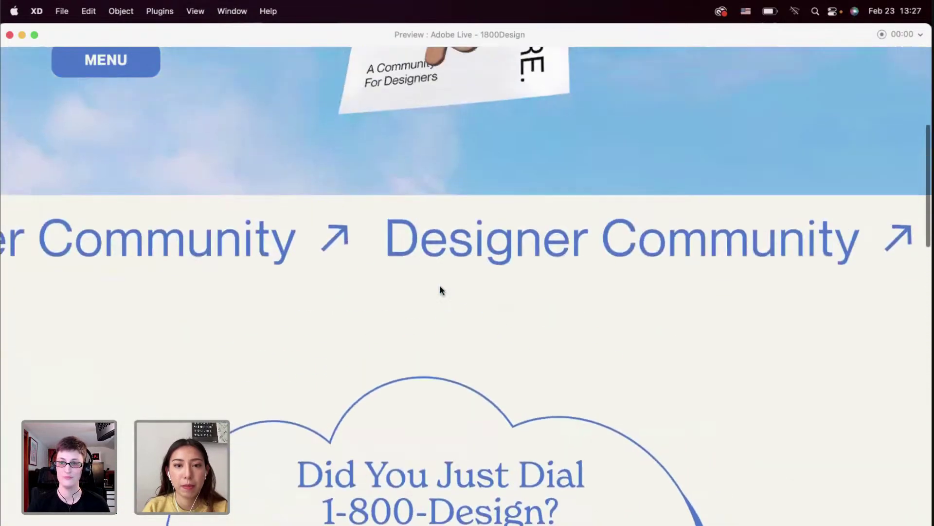
scroll(441, 289, "up", 2)
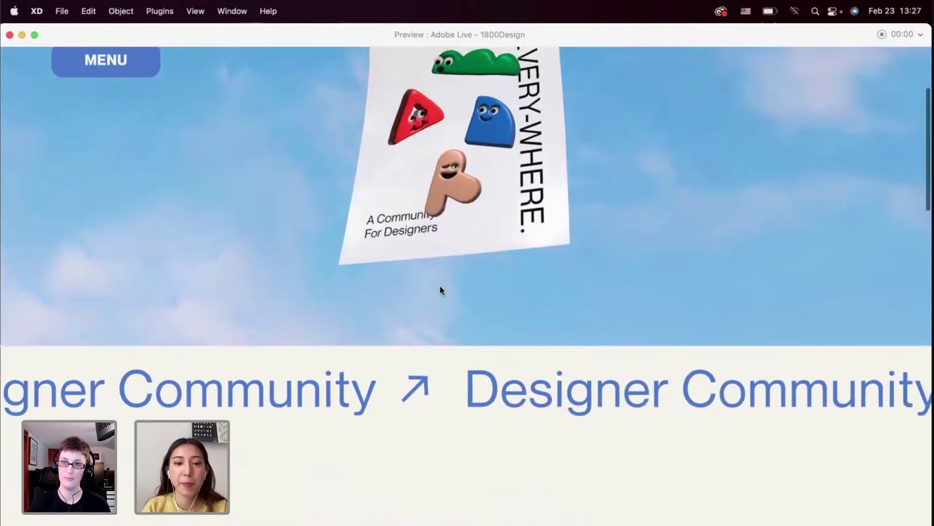
scroll(440, 285, "down", 15)
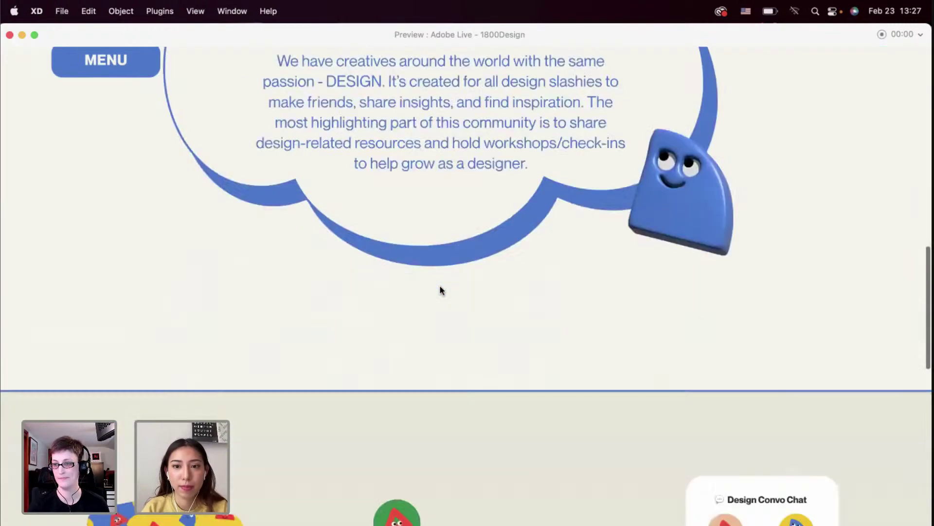
left_click(10, 35)
Scroll through the page, inspecting the blue mascot graphic and the three-card section
scroll(240, 235, "down", 3)
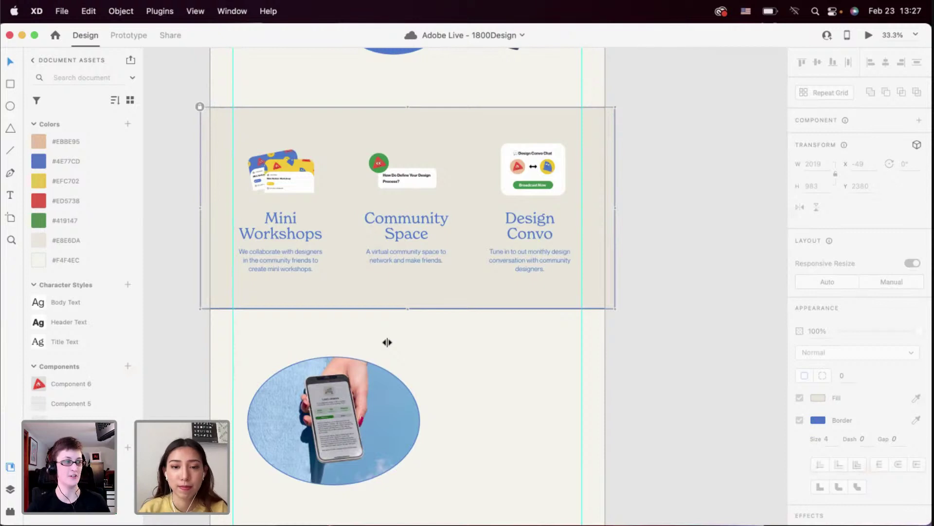
scroll(414, 361, "up", 10)
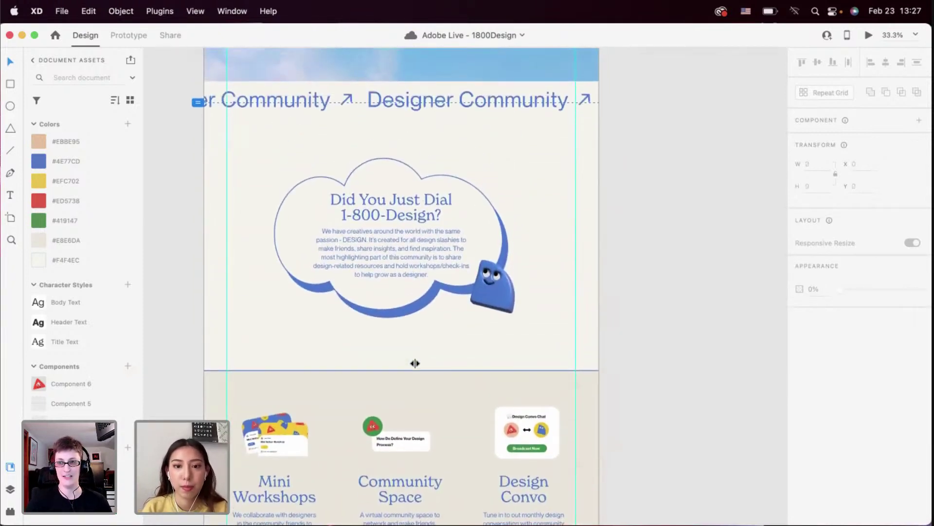
scroll(414, 363, "down", 2)
scroll(414, 363, "up", 2)
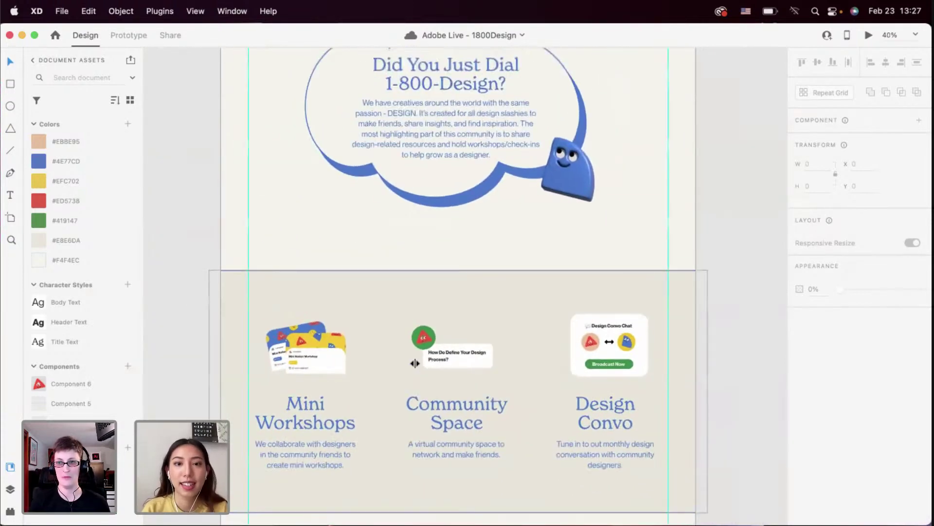
scroll(415, 363, "up", 3)
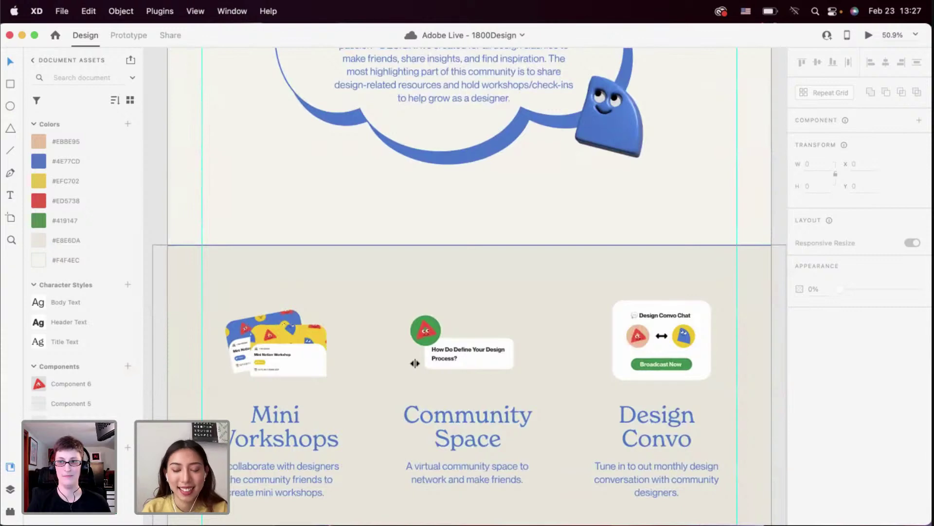
scroll(415, 363, "up", 5)
scroll(414, 363, "down", 3)
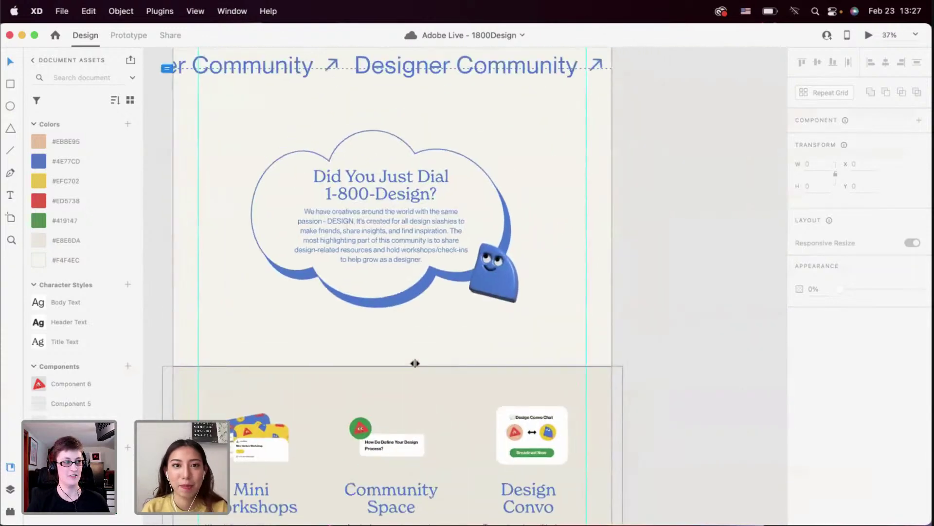
left_click(467, 339)
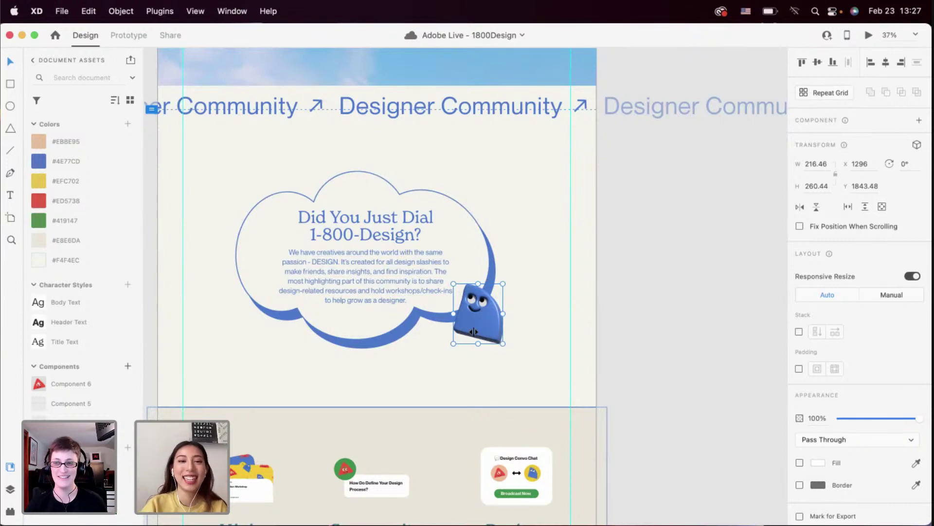
scroll(473, 331, "down", 4)
left_click(452, 311)
Extend the landing page artboard's height to 6300
scroll(454, 311, "down", 4)
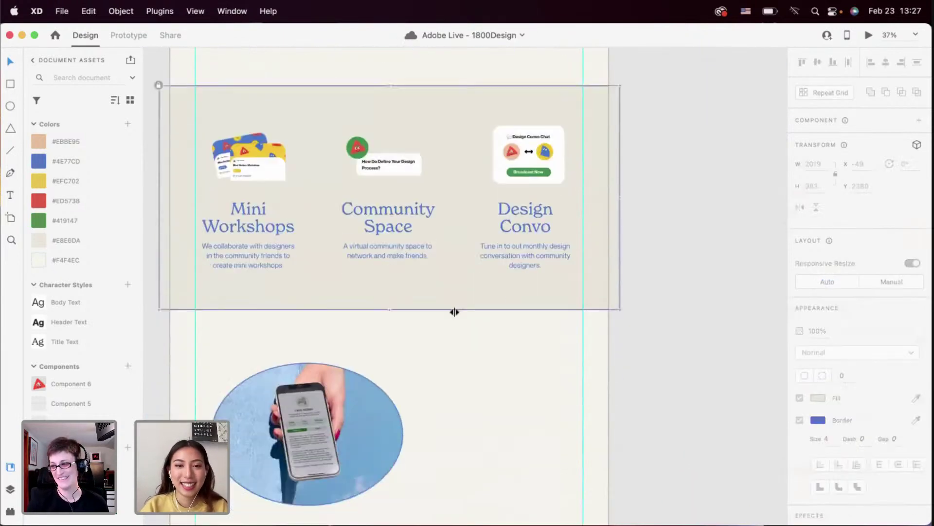
scroll(454, 312, "down", 2)
scroll(373, 285, "down", 2)
scroll(398, 314, "down", 3)
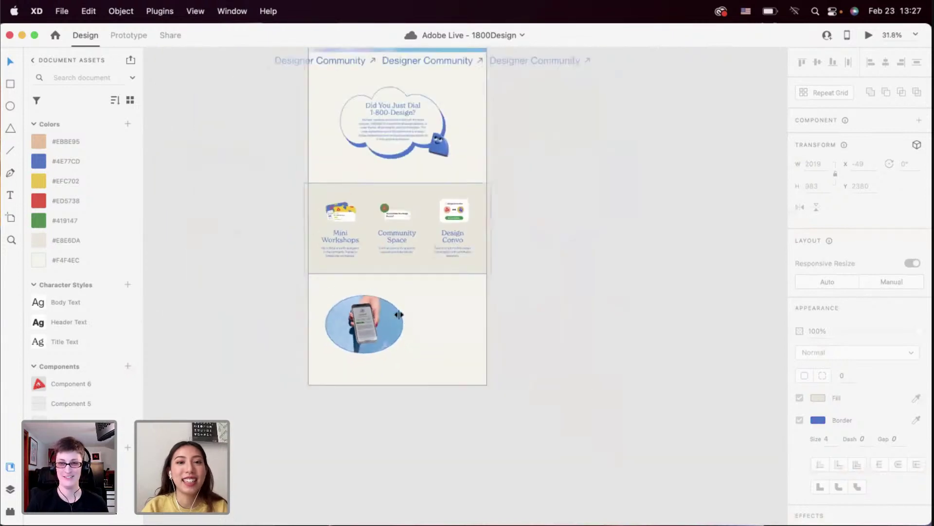
left_click(413, 327)
scroll(403, 335, "down", 1)
left_click_drag(396, 340, 382, 499)
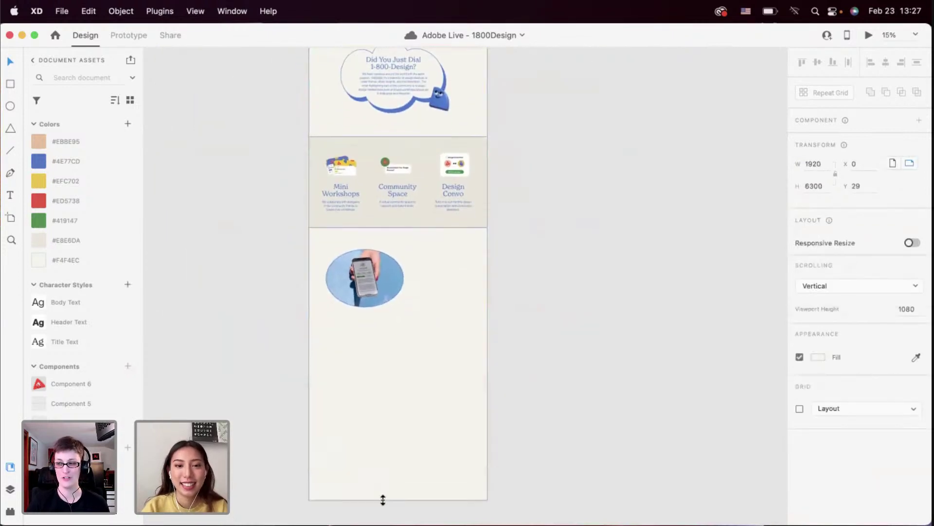
scroll(407, 326, "up", 3)
Place a copy of the cloud section's text beside the oval phone photo
left_click(386, 239)
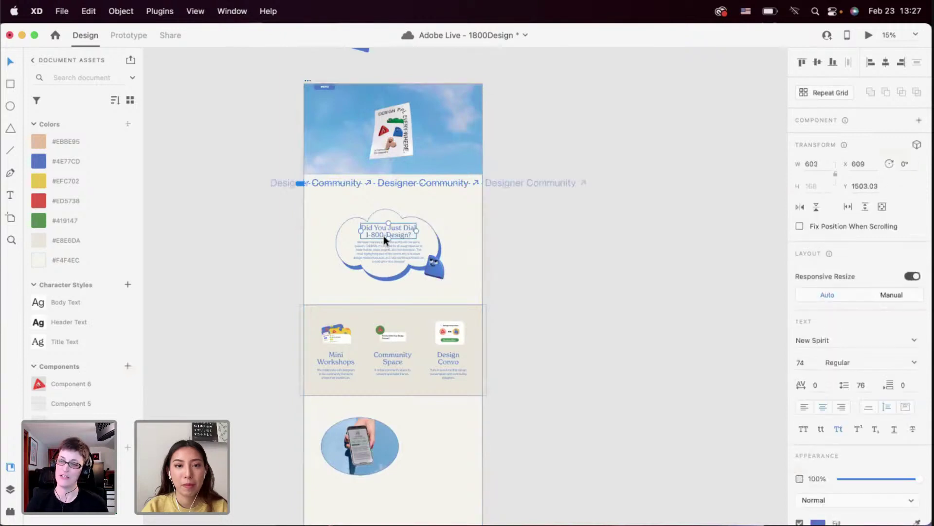
left_click_drag(383, 252, 436, 459)
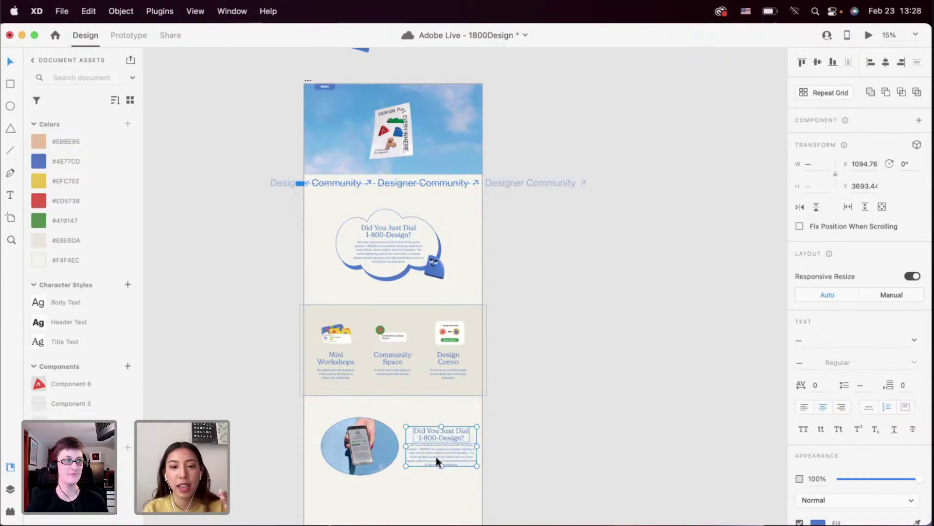
scroll(436, 457, "up", 5)
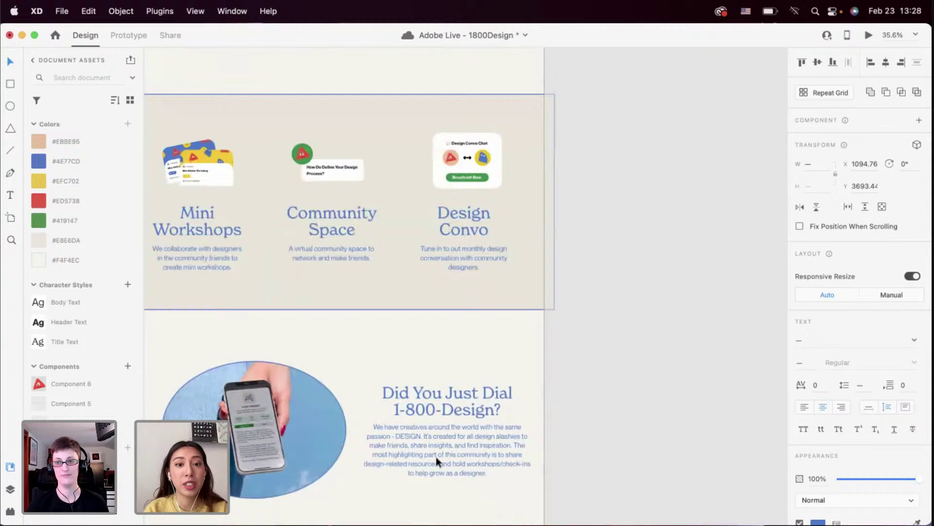
left_click(443, 352)
Shrink the oval phone photo to about 759 wide and nudge it slightly left
scroll(445, 355, "down", 4)
scroll(445, 355, "left", 3)
left_click(386, 334)
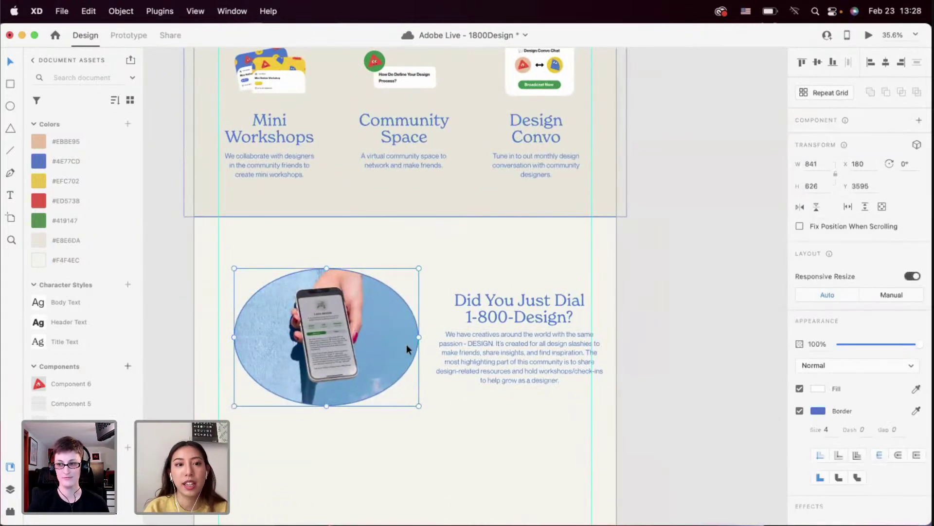
left_click_drag(391, 343, 390, 343)
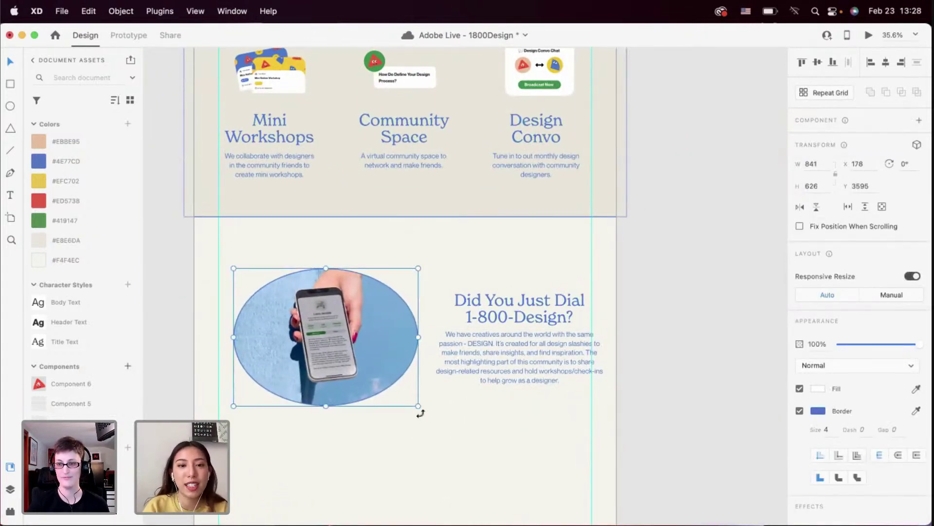
left_click_drag(418, 406, 401, 392)
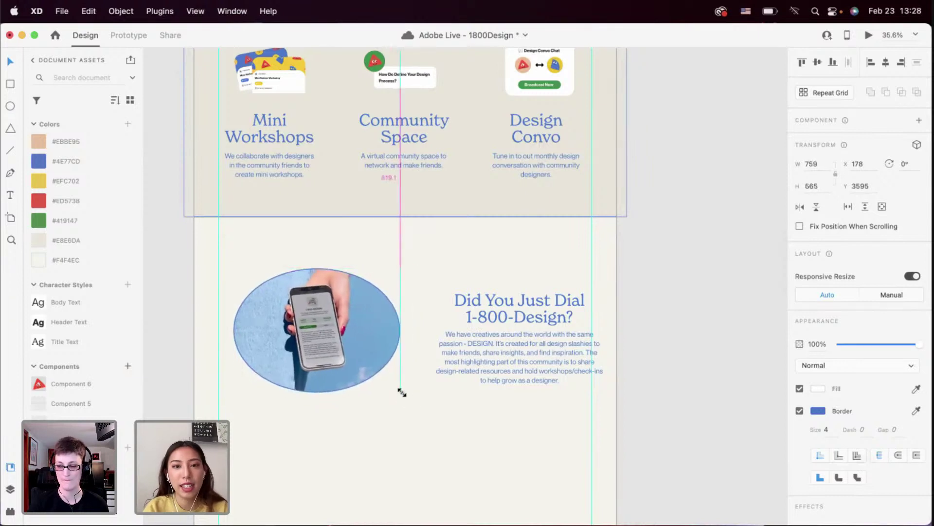
left_click_drag(351, 358, 347, 358)
Shift the heading and paragraph block left to the guides beside the photo
left_click(501, 363)
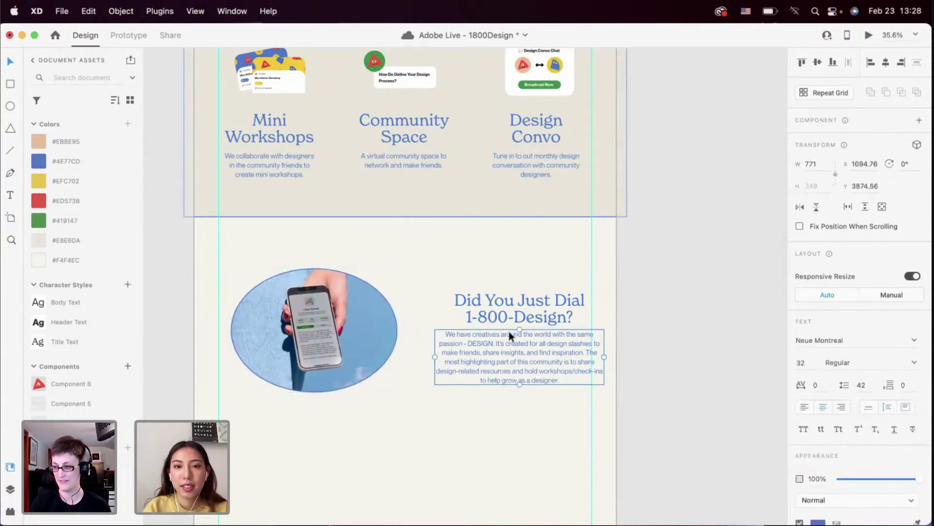
scroll(510, 336, "up", 2)
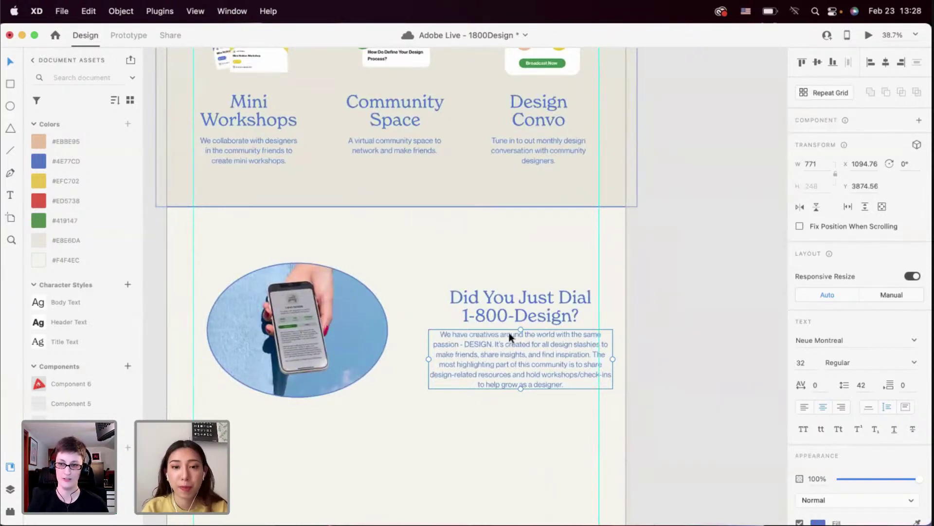
left_click(507, 267)
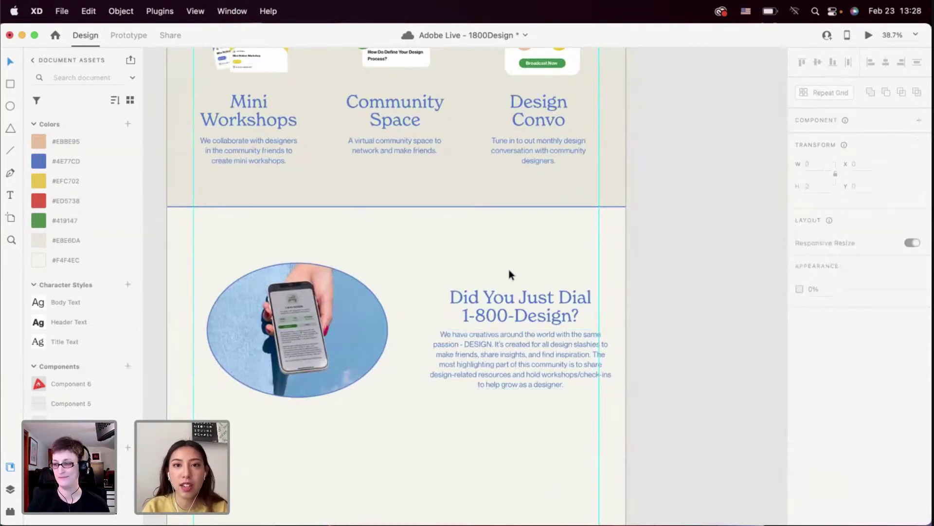
scroll(487, 302, "up", 3)
scroll(487, 302, "down", 3)
left_click(486, 303)
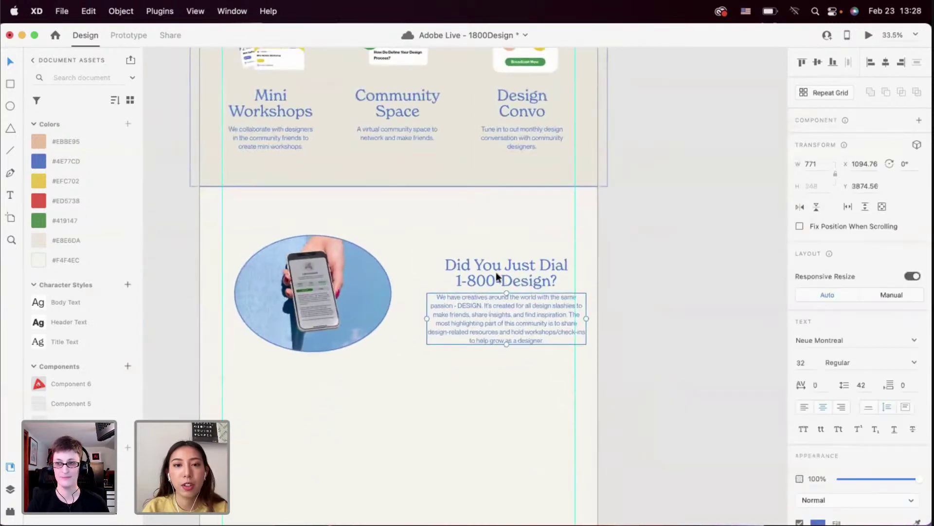
left_click_drag(496, 279, 480, 279)
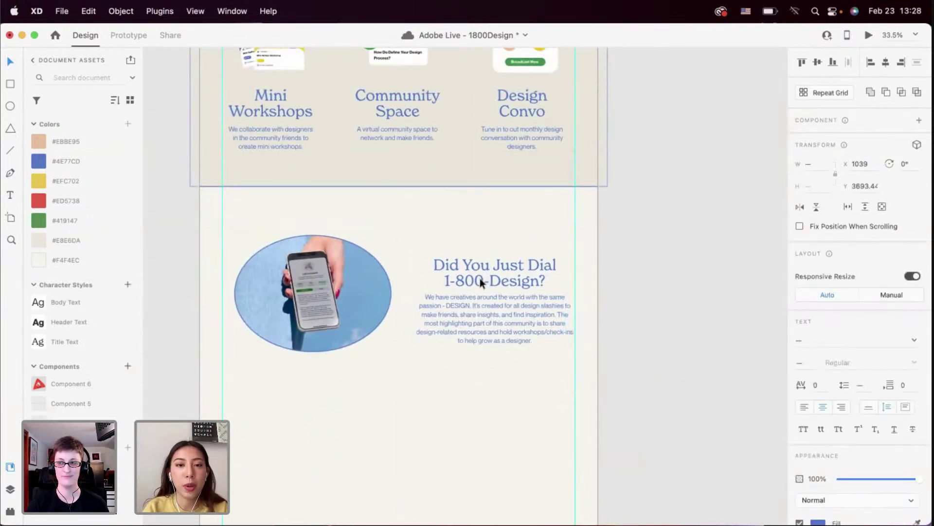
left_click(463, 363)
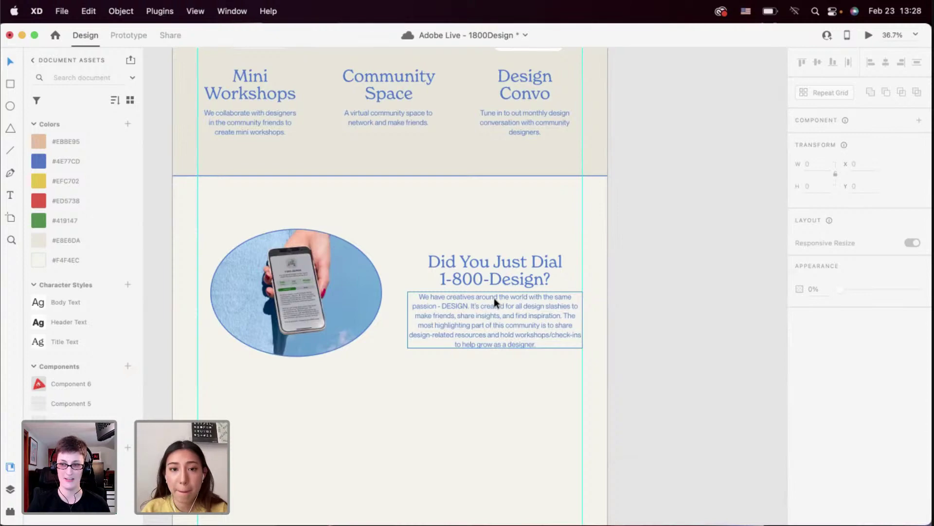
left_click(492, 273)
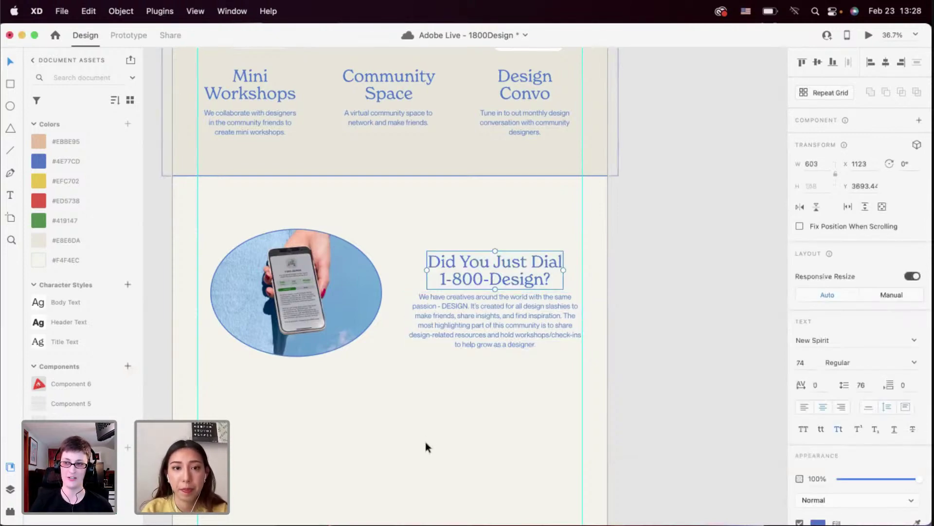
Change the heading to 'Designer Curated' and widen its text box so it fits one line
scroll(425, 442, "up", 10)
scroll(425, 442, "right", 10)
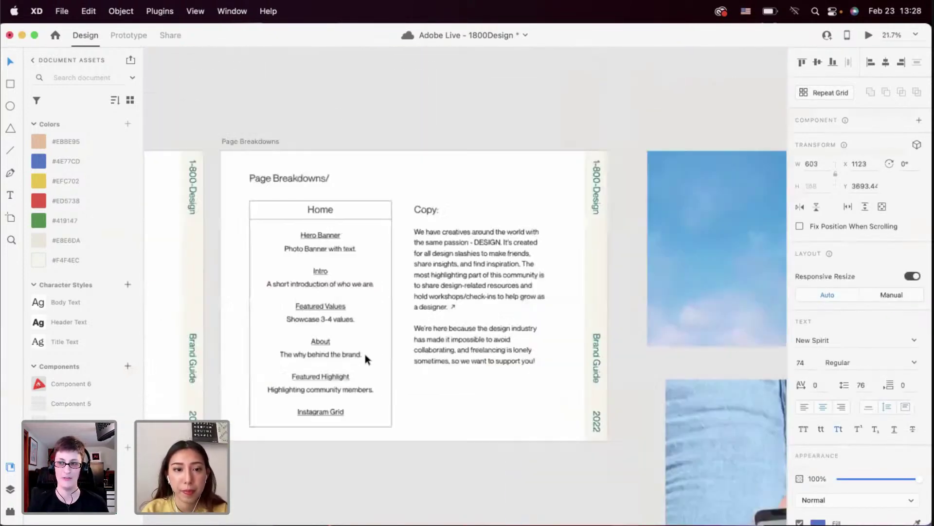
scroll(365, 354, "up", 8)
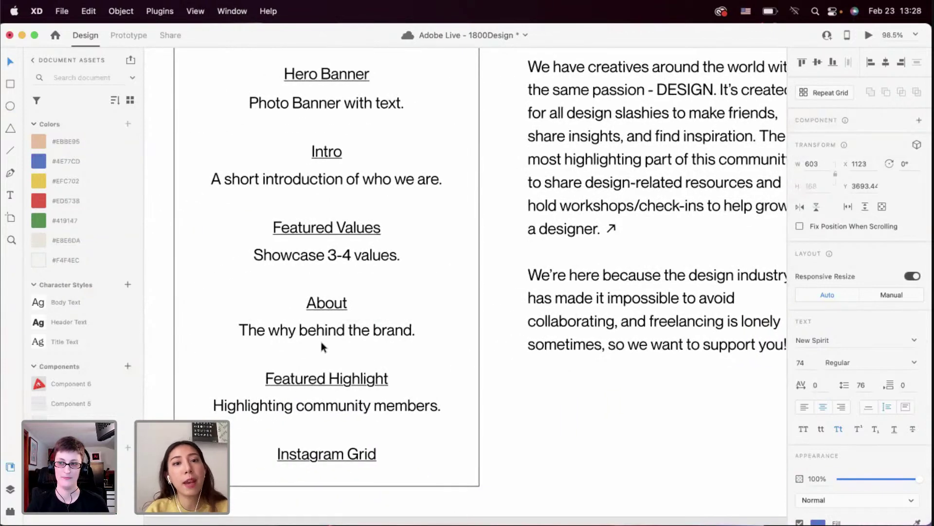
scroll(372, 353, "down", 10)
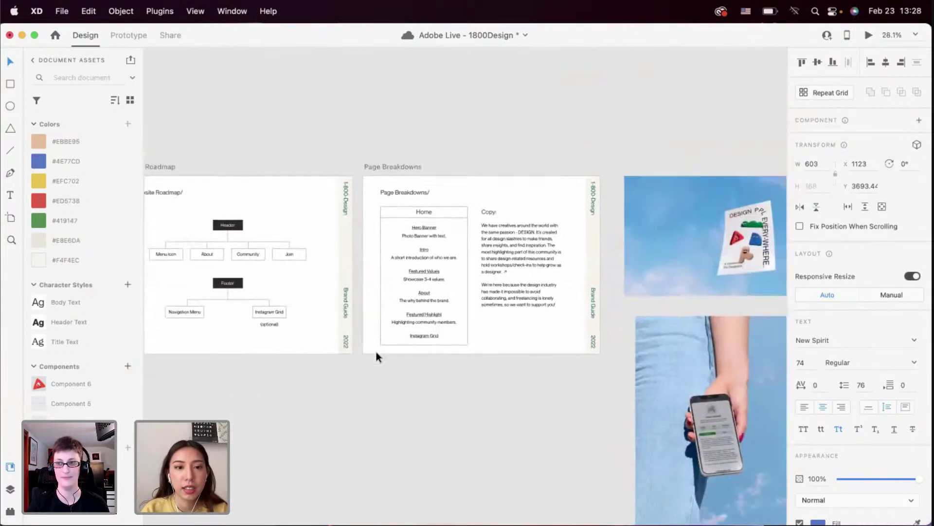
scroll(375, 351, "right", 10)
scroll(376, 351, "up", 2)
scroll(377, 355, "down", 5)
scroll(387, 329, "up", 3)
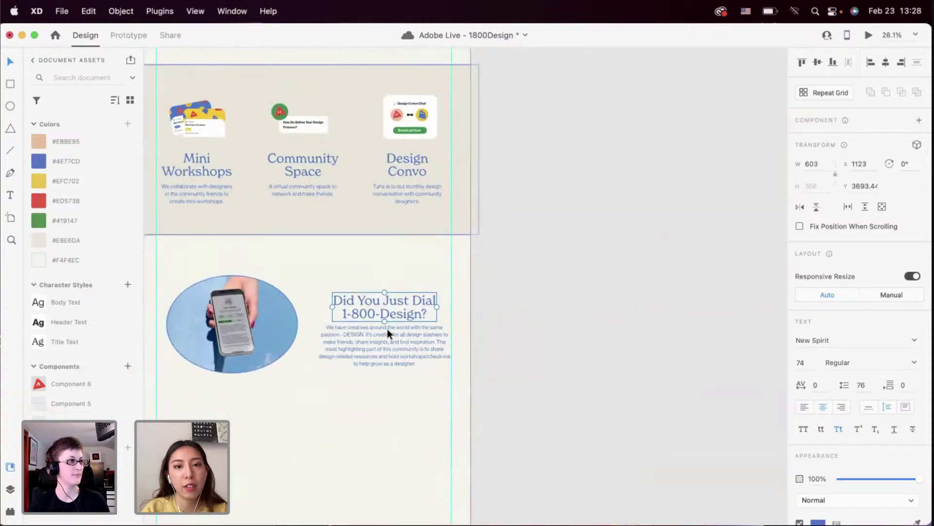
double_click(371, 310)
type("Desig")
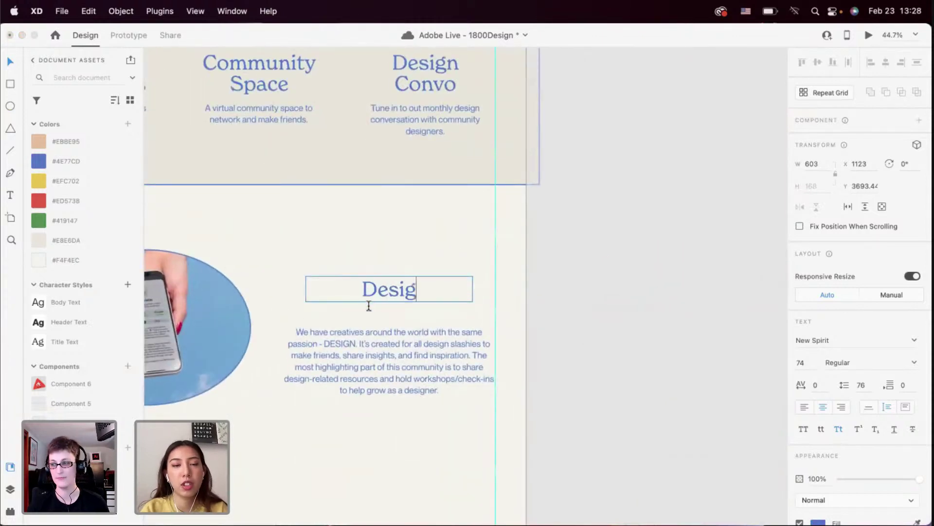
type("ner Curated")
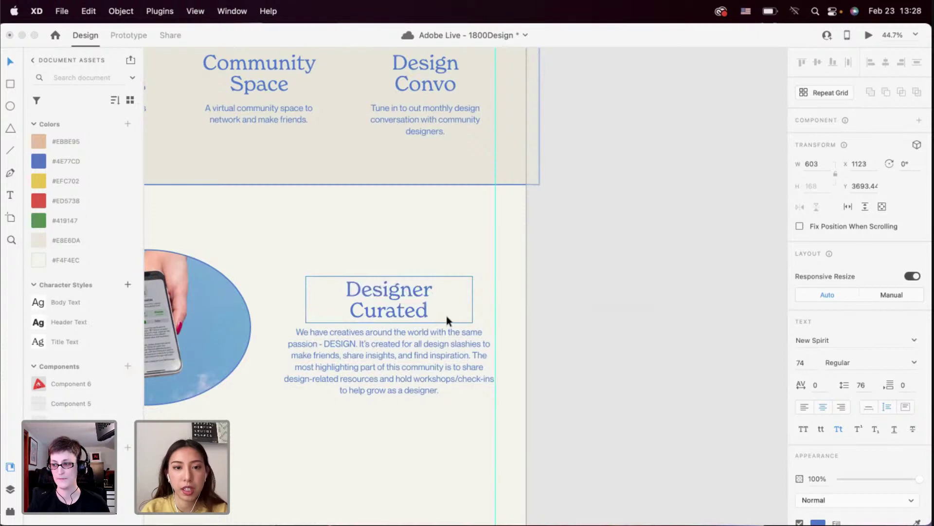
key("Escape")
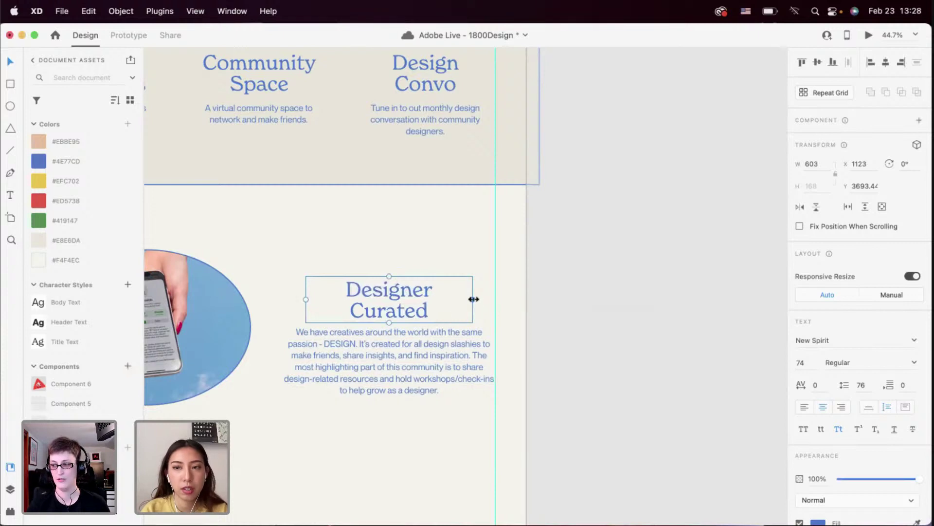
left_click_drag(473, 298, 452, 313)
scroll(440, 344, "down", 3)
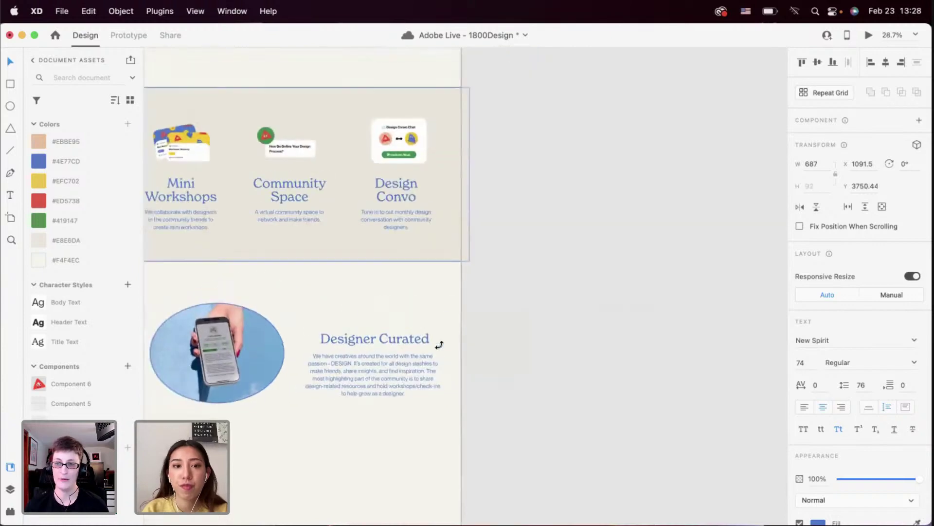
scroll(438, 344, "down", 5)
scroll(438, 344, "down", 4)
Copy the second paragraph of the Copy text on Page Breakdowns
scroll(318, 347, "up", 5)
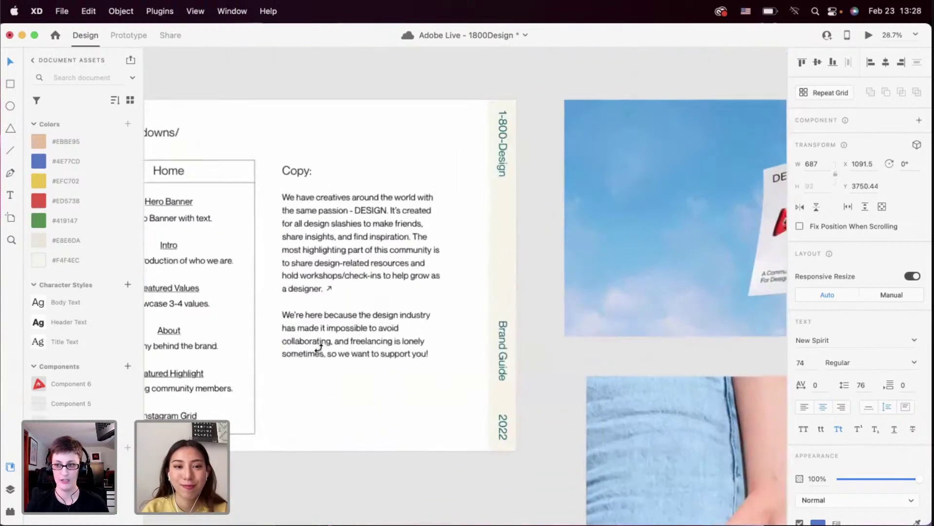
double_click(331, 274)
left_click(330, 274)
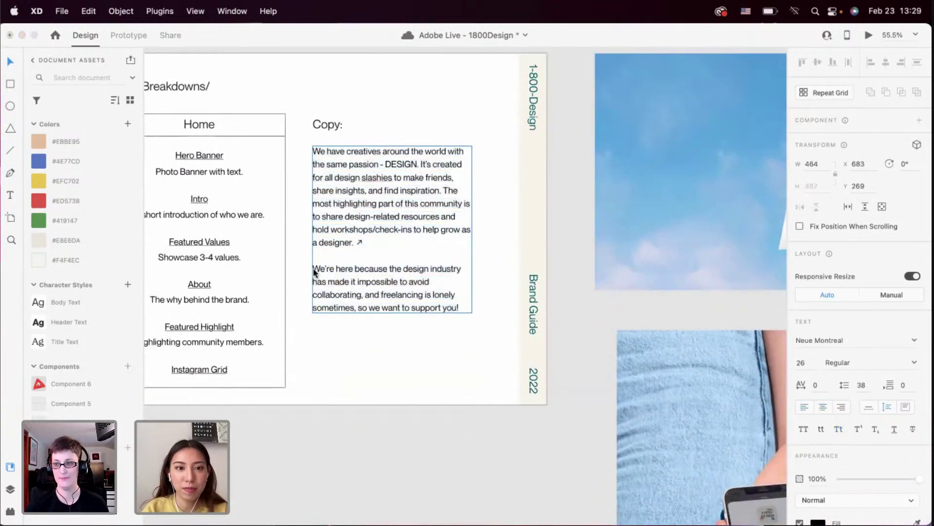
left_click_drag(313, 272, 452, 322)
key("cmd+c")
key("Escape")
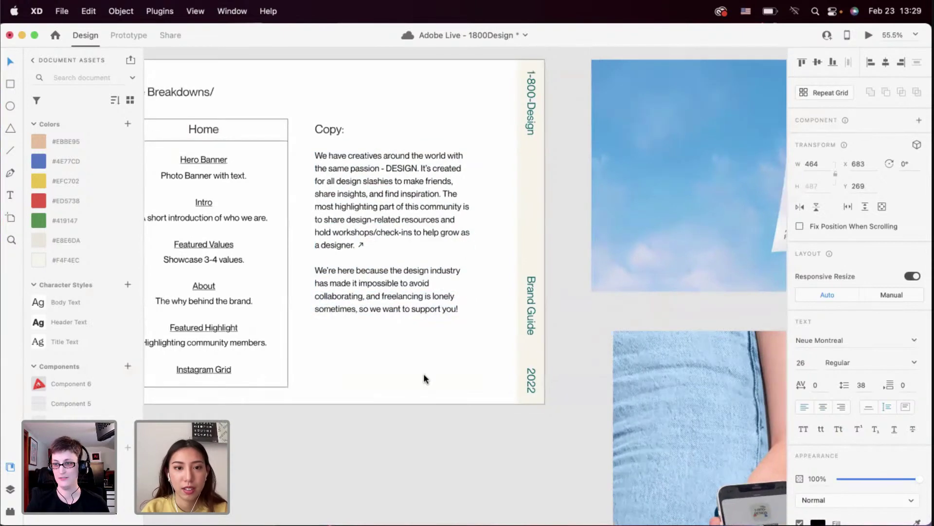
Paste the copied paragraph over the body text under Designer Curated
scroll(424, 372, "down", 5)
scroll(424, 373, "right", 5)
scroll(424, 373, "left", 5)
scroll(424, 373, "down", 10)
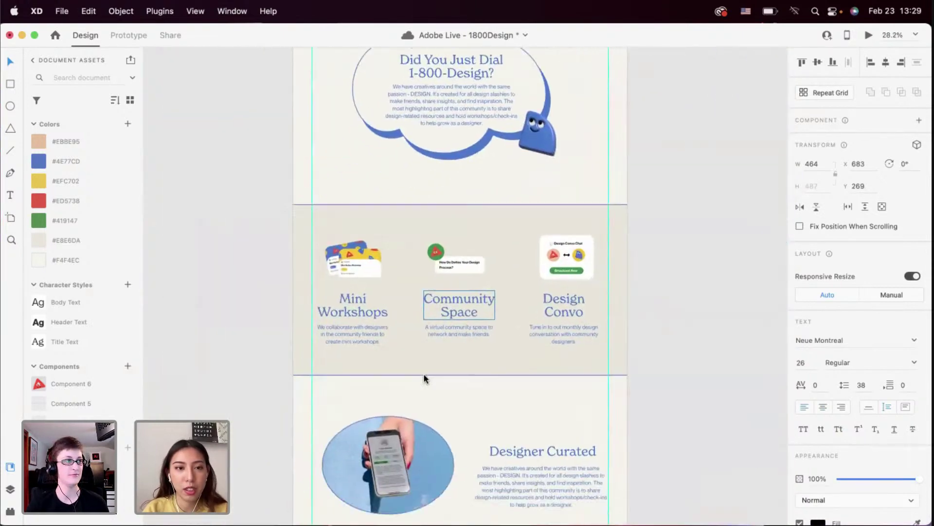
scroll(423, 373, "right", 1)
scroll(458, 247, "up", 2)
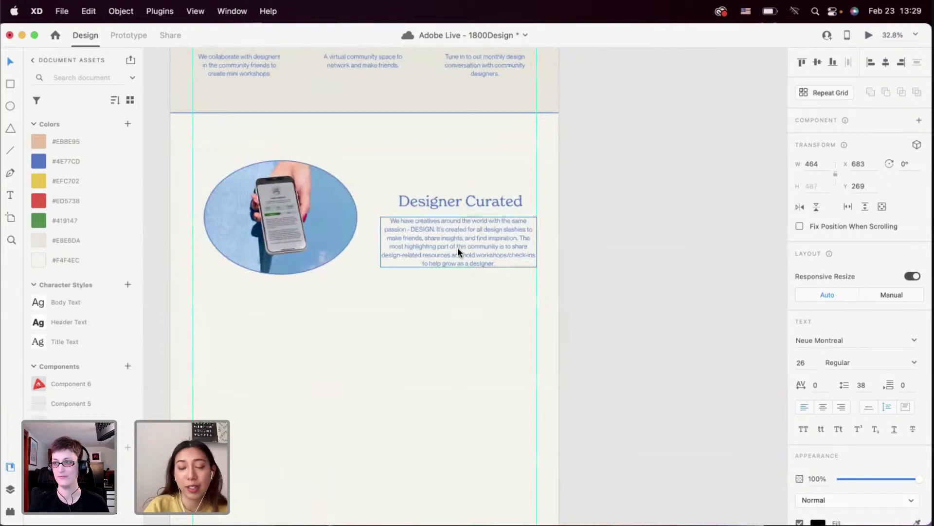
left_click(458, 247)
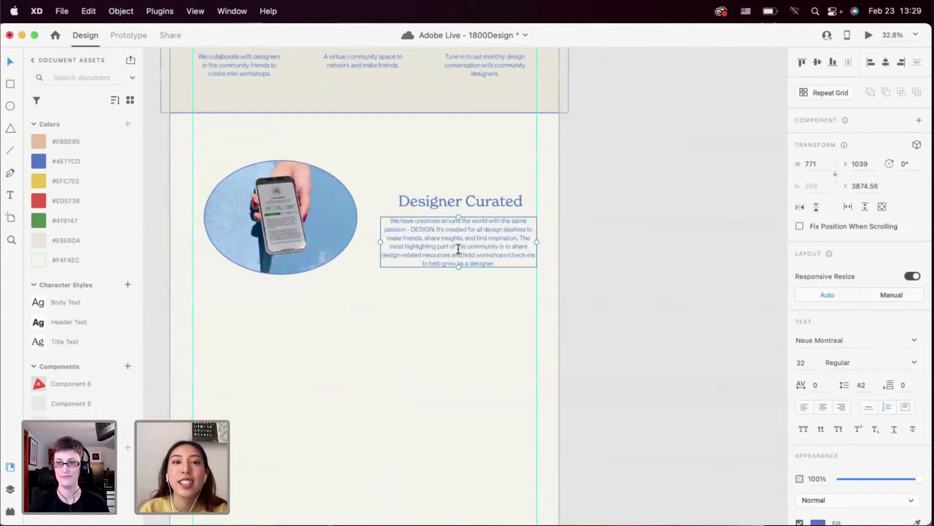
key("Return")
key("cmd+v")
Narrow the paragraph to four lines, centre it, and move heading and paragraph up slightly
scroll(472, 272, "up", 4)
scroll(472, 272, "up", 4)
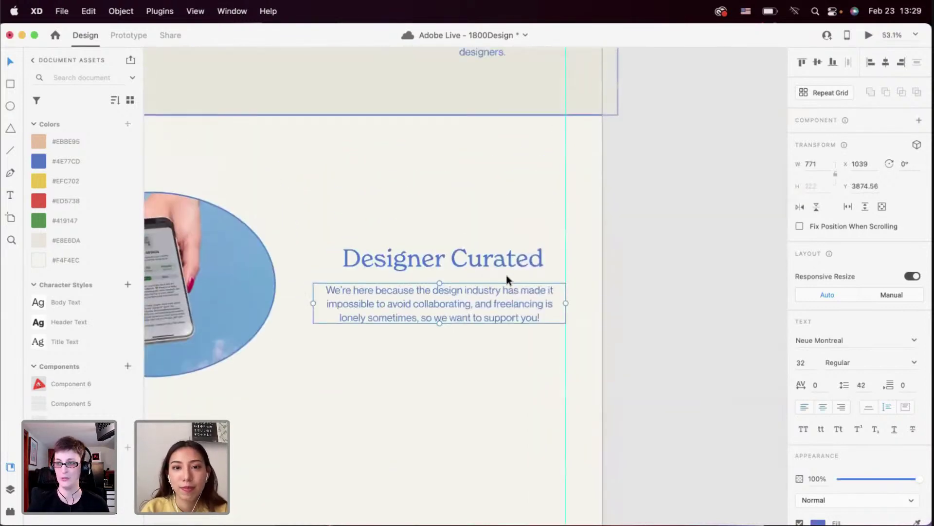
left_click_drag(564, 302, 516, 303)
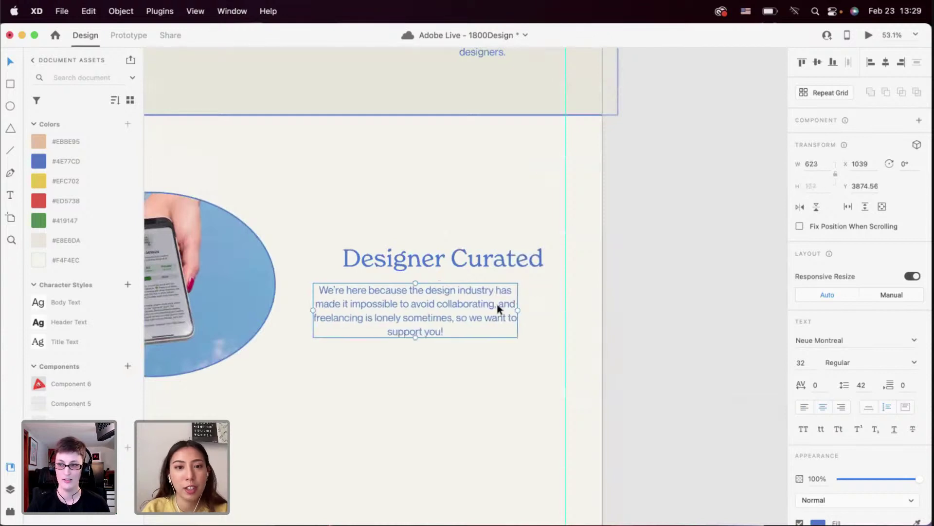
key("shift+c")
left_click(455, 346)
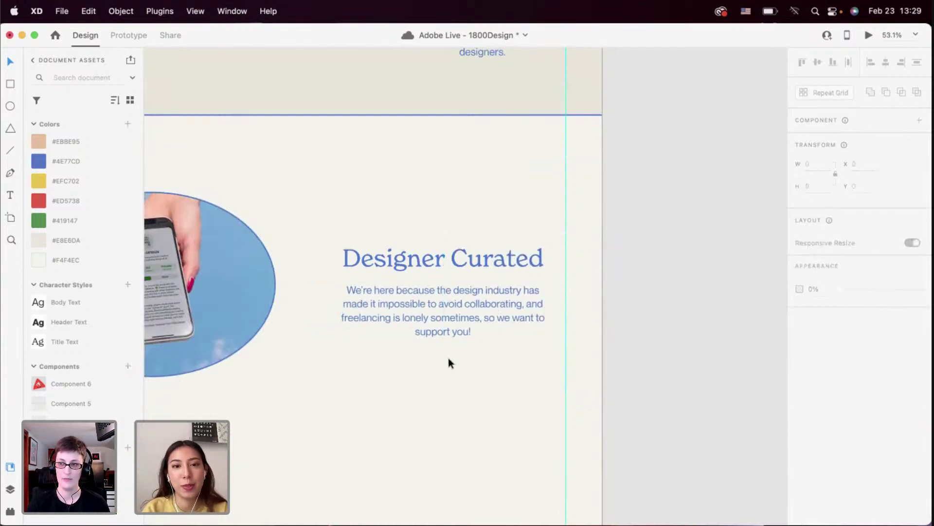
scroll(448, 359, "down", 3)
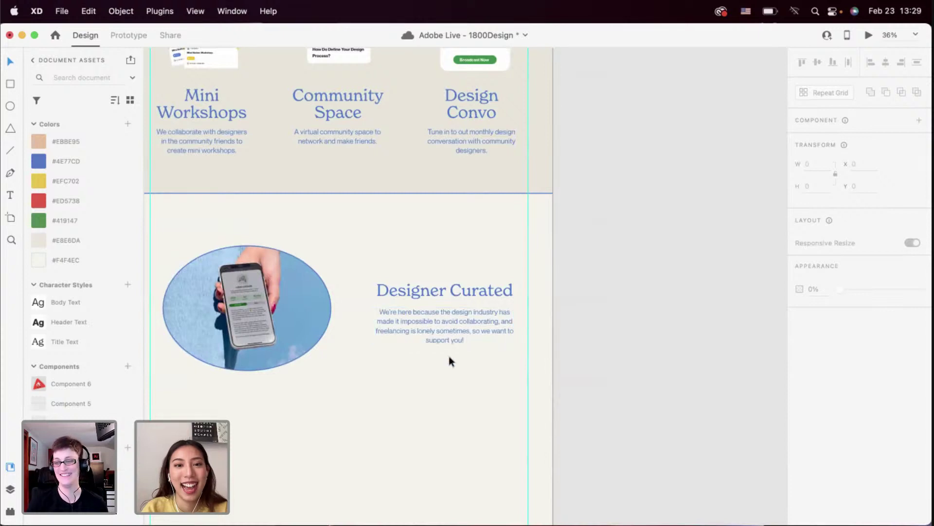
left_click_drag(449, 355, 425, 294)
Paste a copy of the style guide's JOIN NOW button just under the Designer Curated text
left_click(400, 367)
scroll(400, 367, "down", 3)
scroll(400, 367, "up", 10)
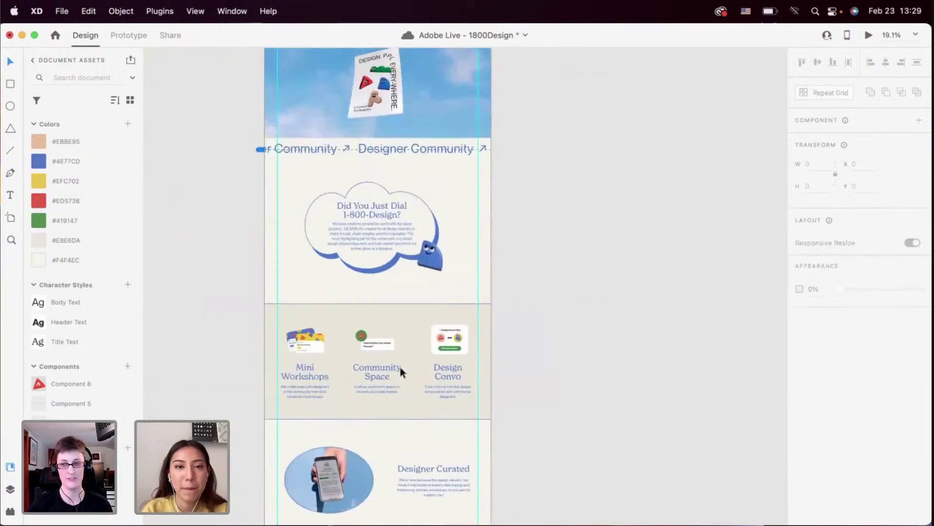
scroll(299, 147, "up", 5)
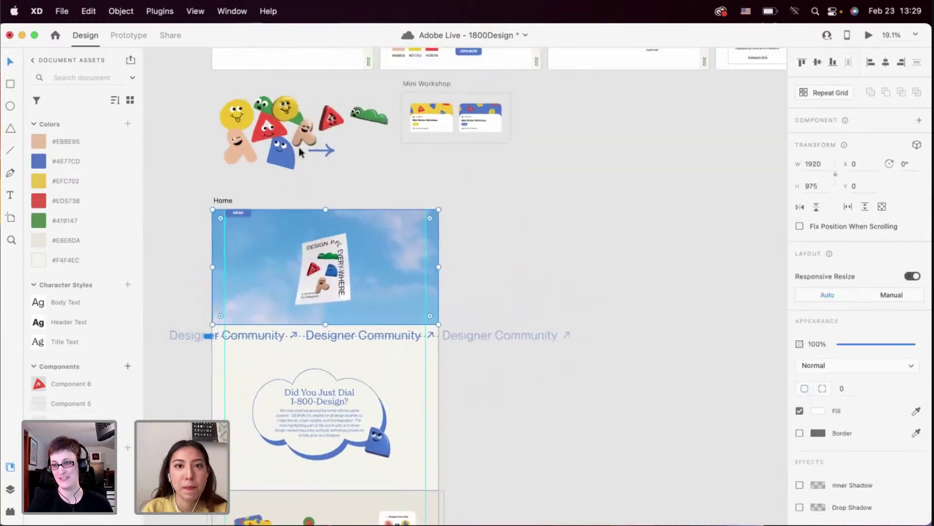
left_click(439, 127)
scroll(424, 231, "down", 10)
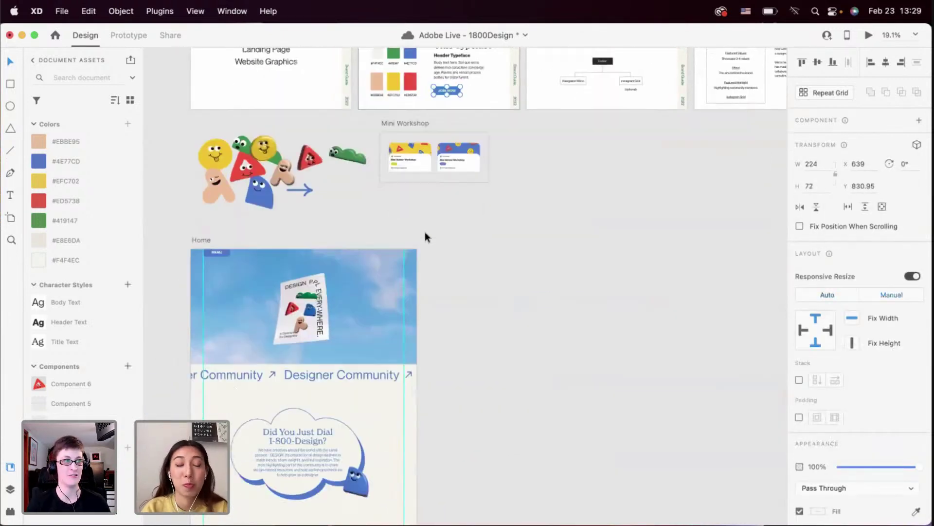
scroll(410, 352, "up", 5)
key("super+v")
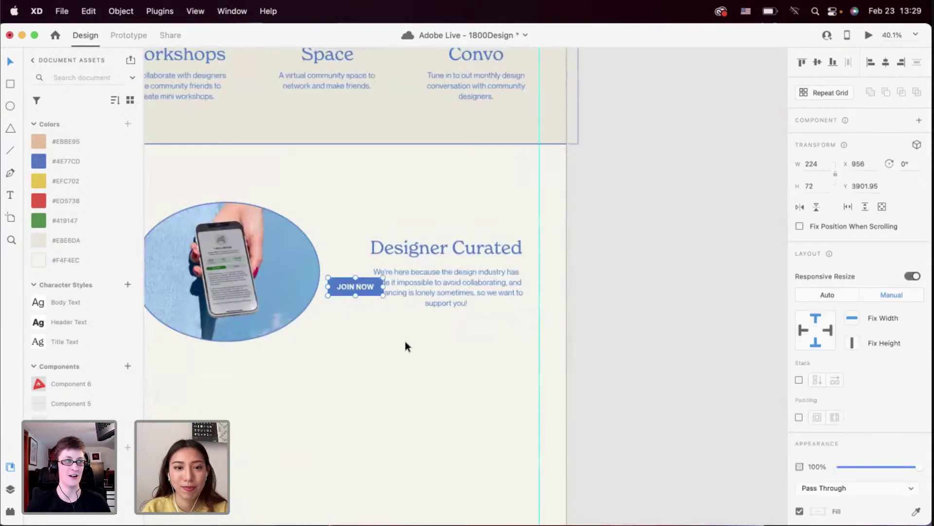
left_click_drag(359, 285, 446, 335)
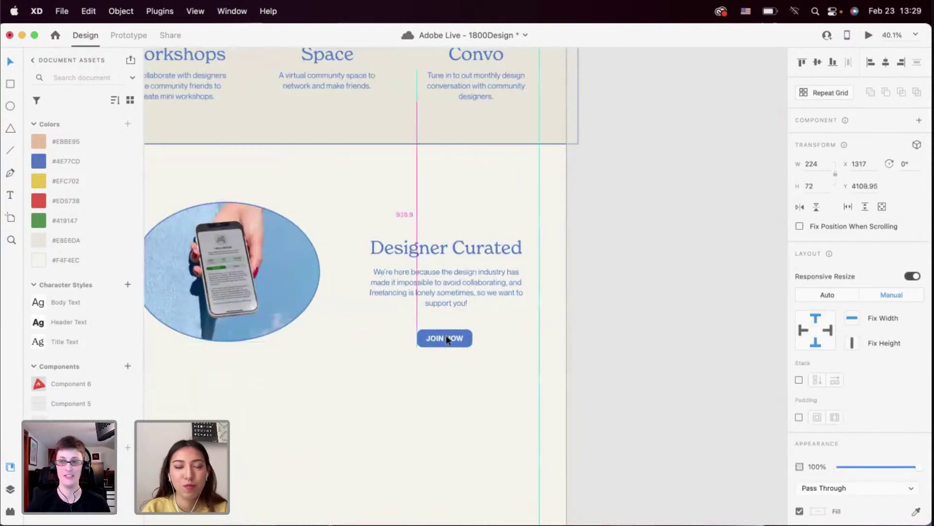
left_click(443, 237, "shift")
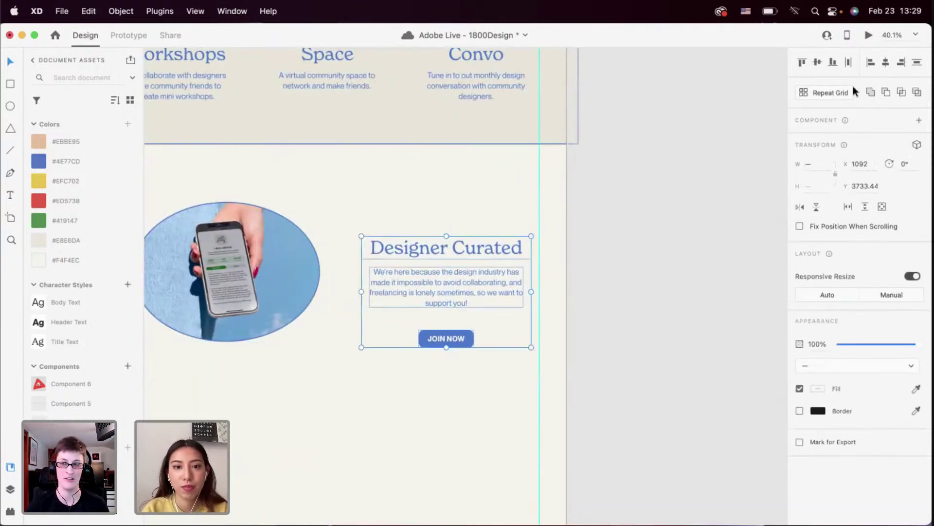
left_click(515, 382)
left_click_drag(450, 341, 450, 331)
Move the heading, paragraph and button block up beside the oval photo
left_click_drag(471, 362, 434, 250)
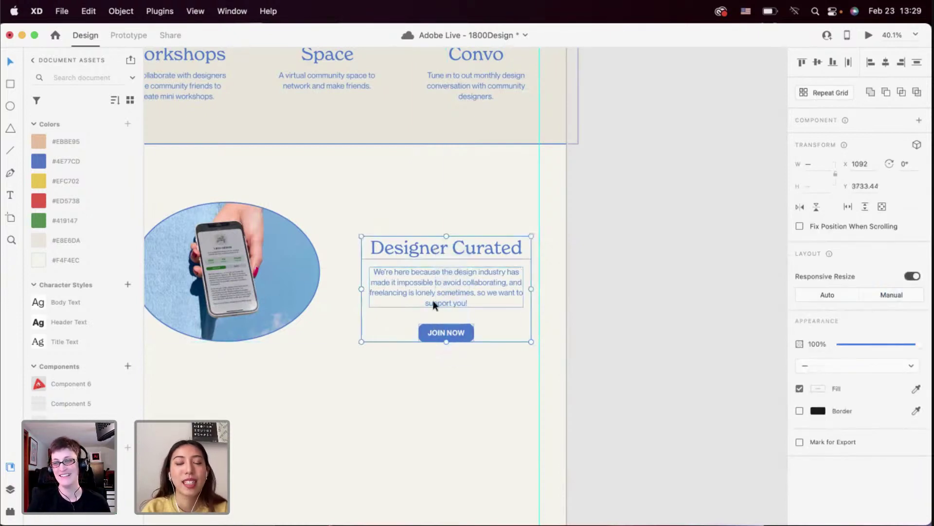
left_click_drag(434, 302, 415, 283)
scroll(416, 282, "down", 4)
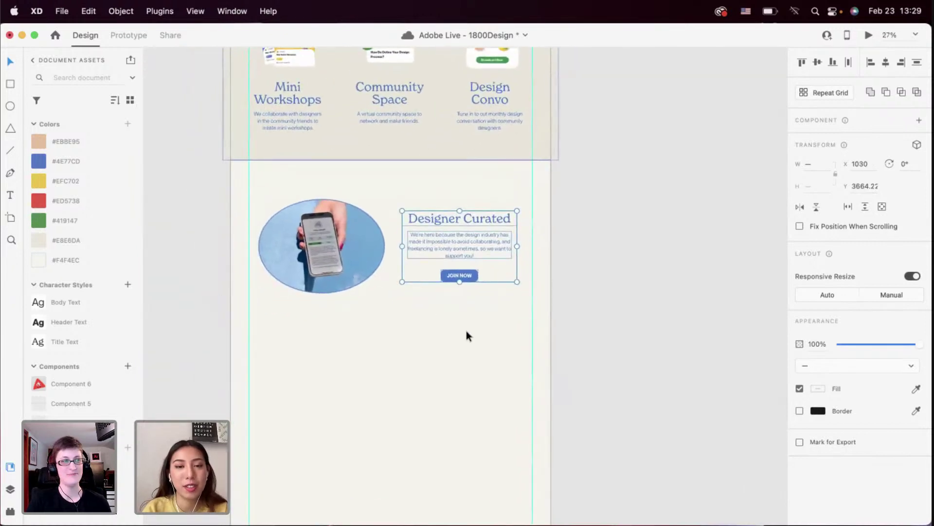
left_click_drag(476, 319, 354, 296)
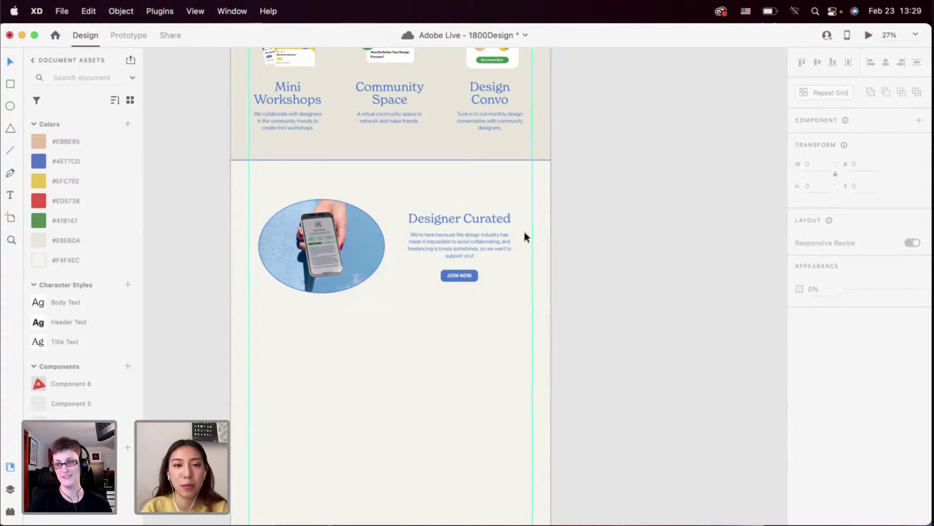
Open the Desktop Preview and scroll through the landing page
left_click(866, 37)
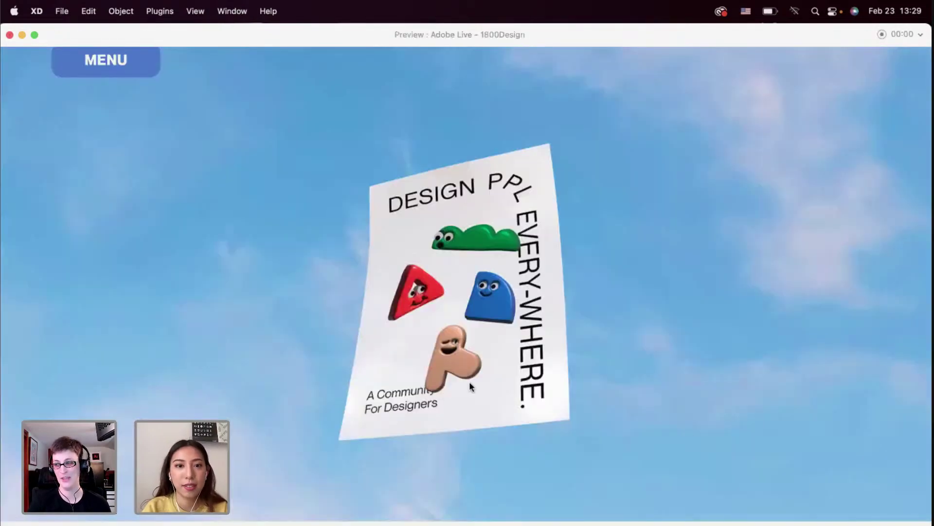
scroll(471, 385, "down", 15)
scroll(470, 387, "down", 5)
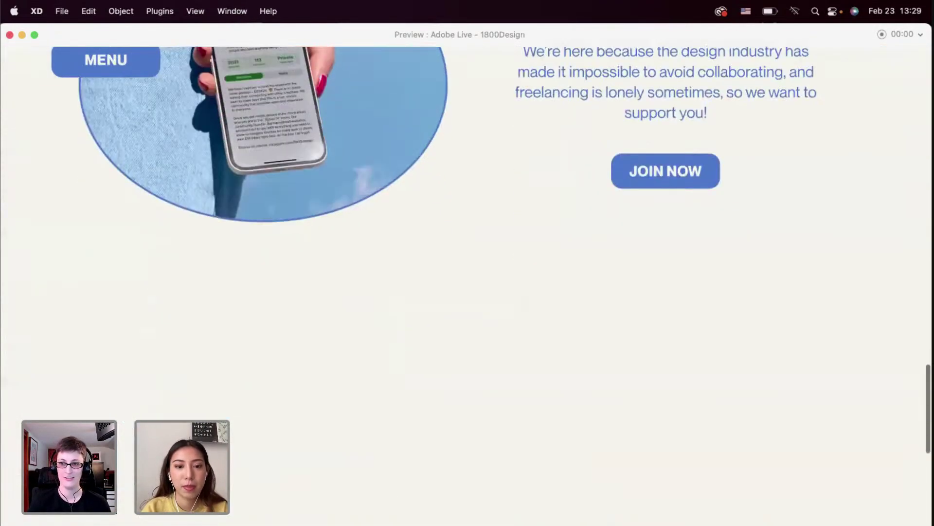
scroll(505, 285, "up", 5)
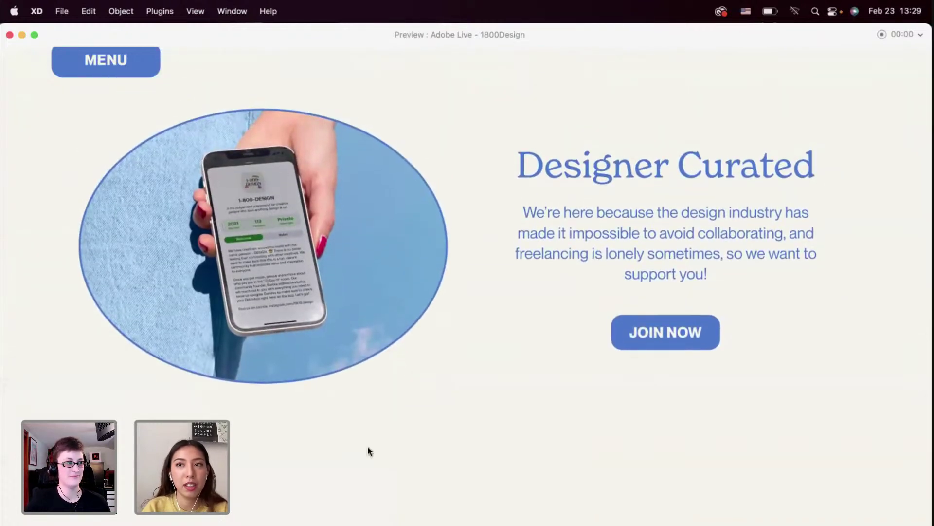
scroll(368, 447, "up", 15)
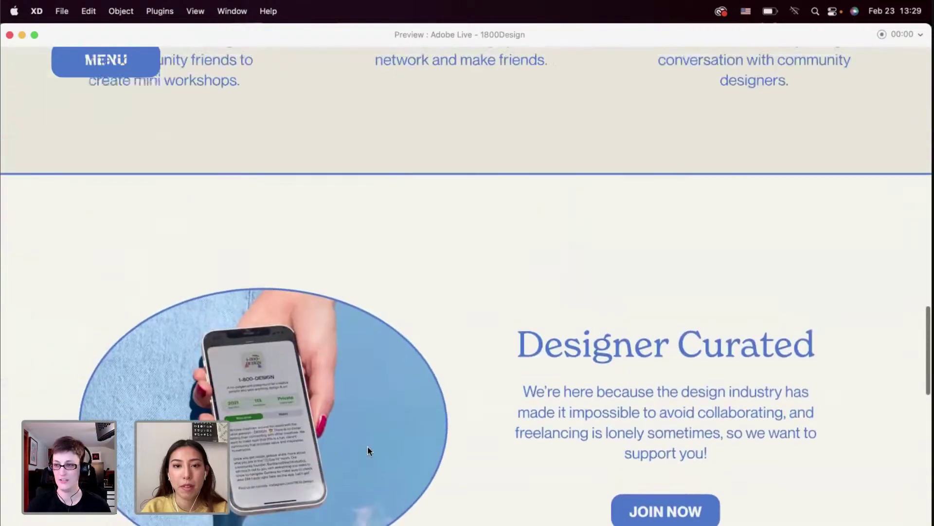
scroll(368, 450, "up", 15)
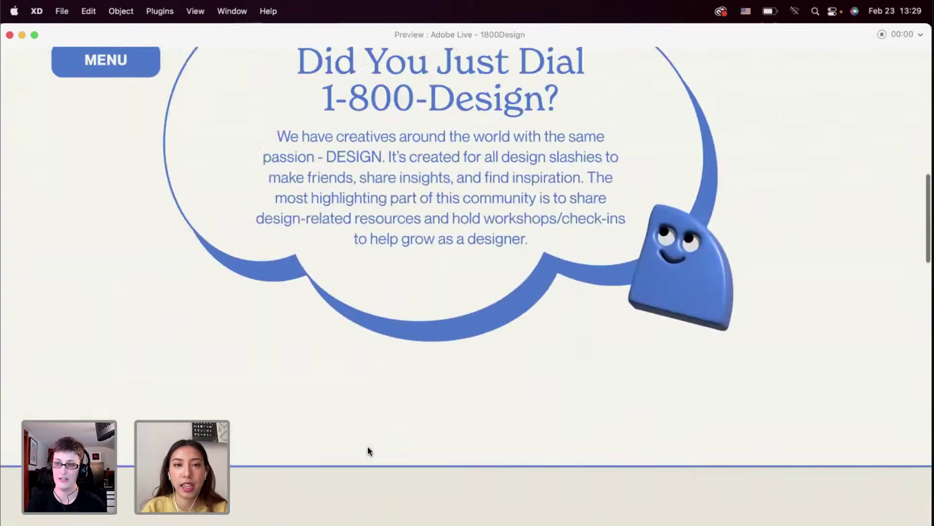
scroll(369, 451, "up", 2)
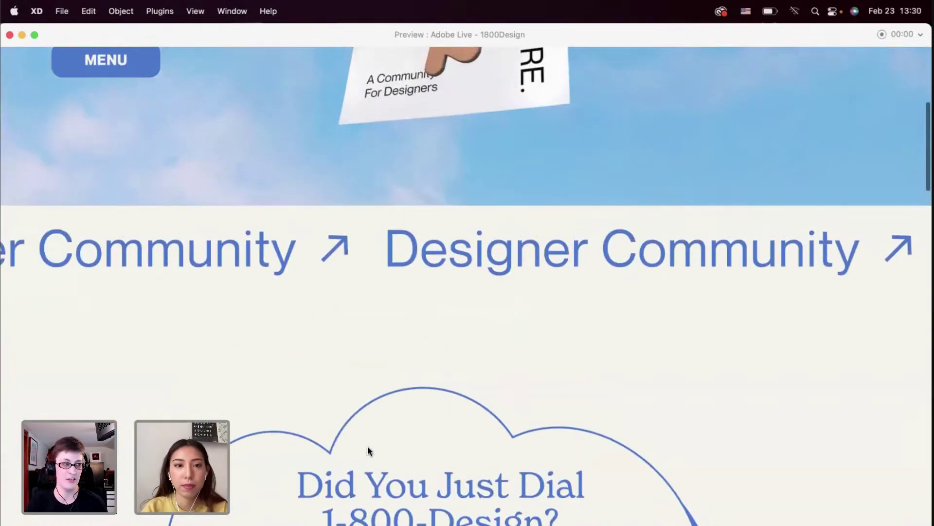
scroll(368, 450, "down", 20)
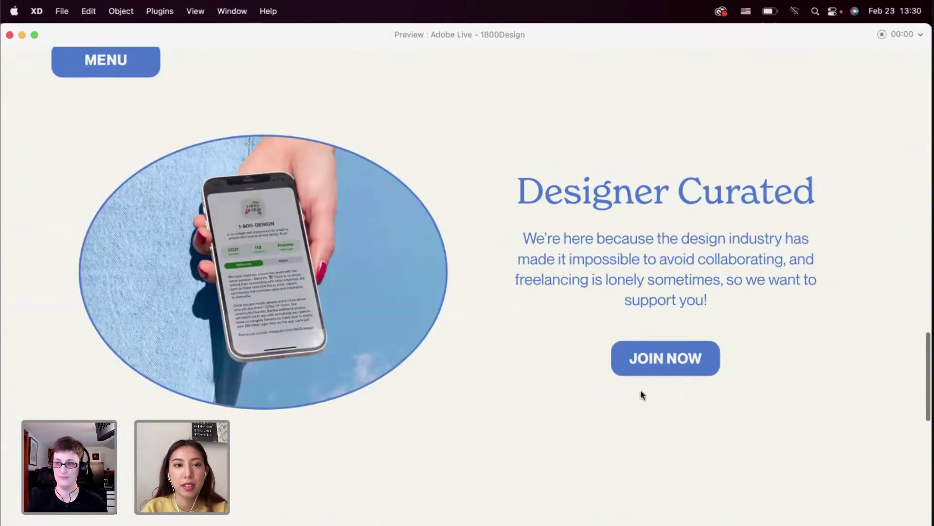
scroll(609, 371, "up", 20)
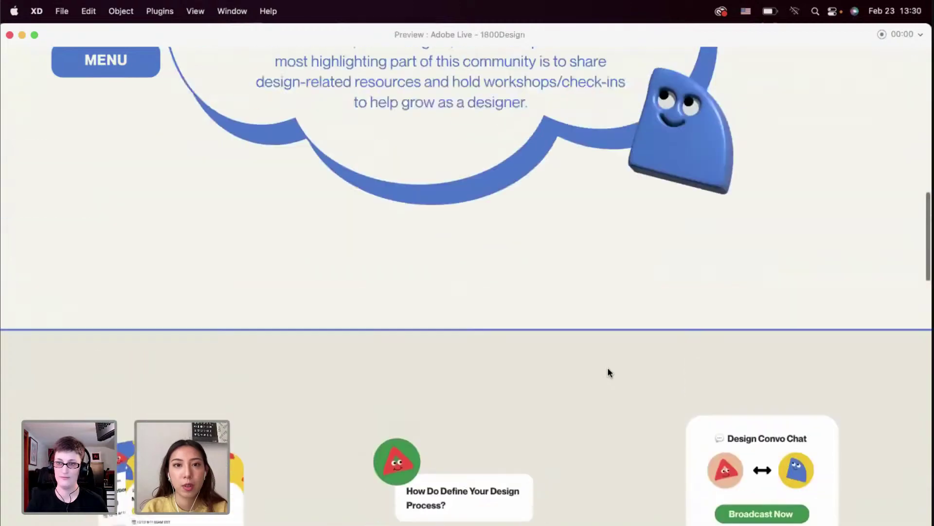
scroll(609, 372, "up", 15)
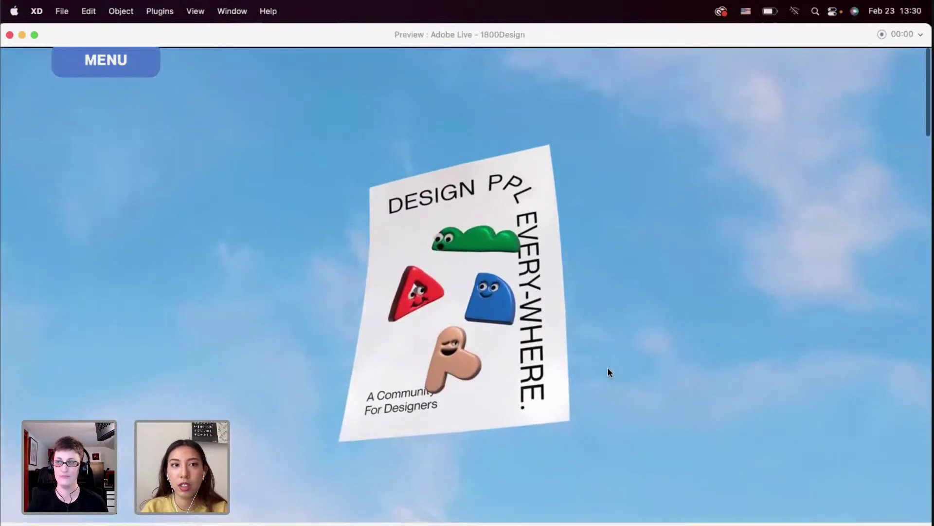
Test the MENU button's sliding navigation bar, then close the preview
left_click(108, 61)
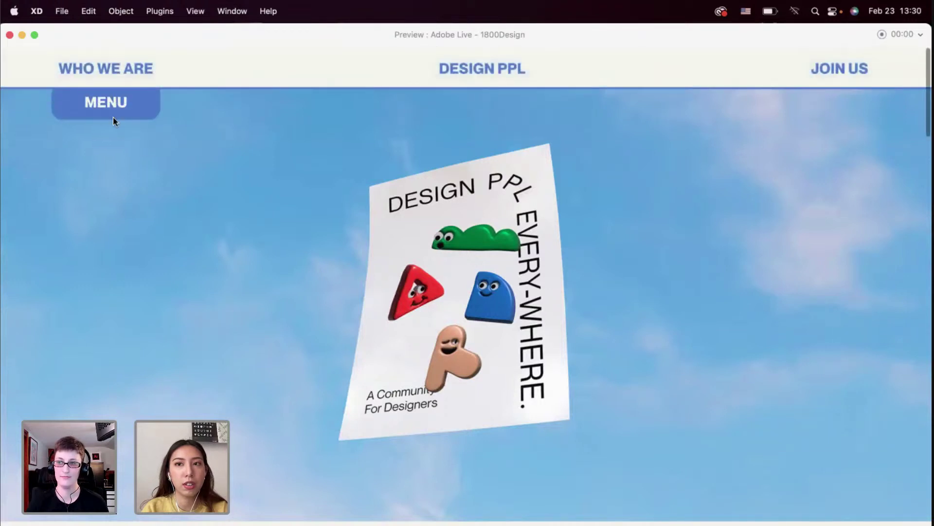
scroll(152, 207, "down", 6)
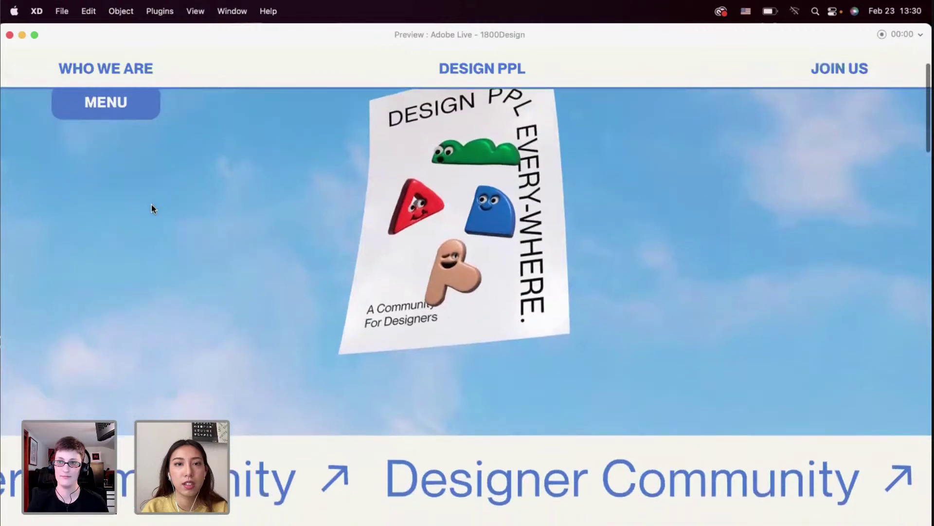
scroll(152, 208, "down", 5)
scroll(152, 208, "up", 4)
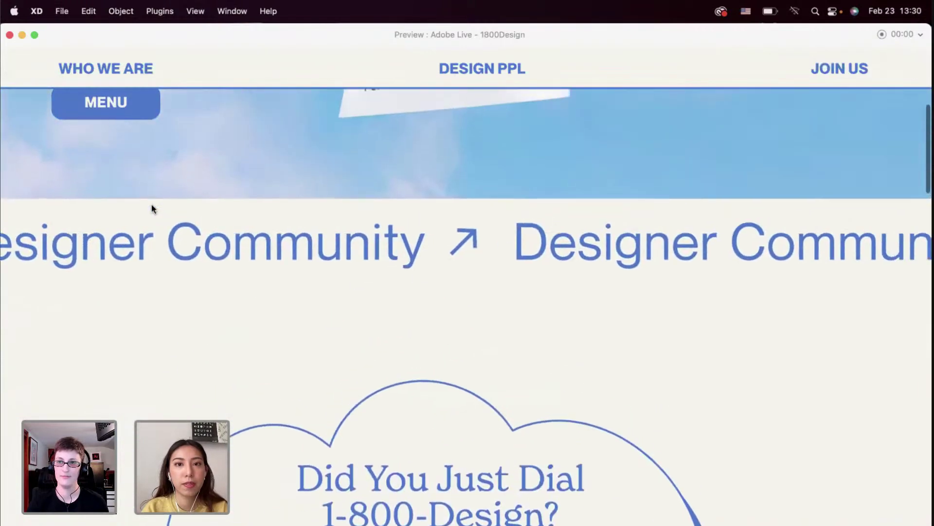
scroll(152, 209, "down", 5)
scroll(152, 209, "down", 9)
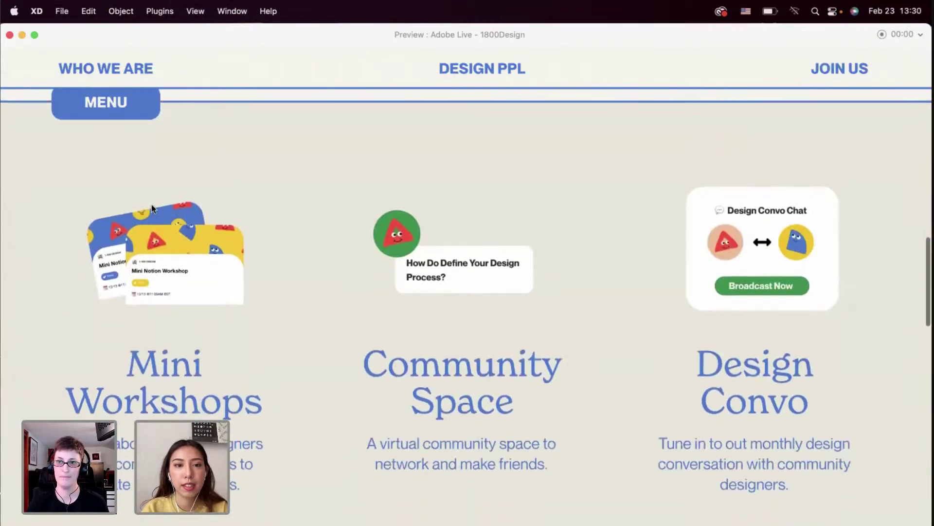
scroll(152, 208, "down", 4)
scroll(152, 208, "up", 1)
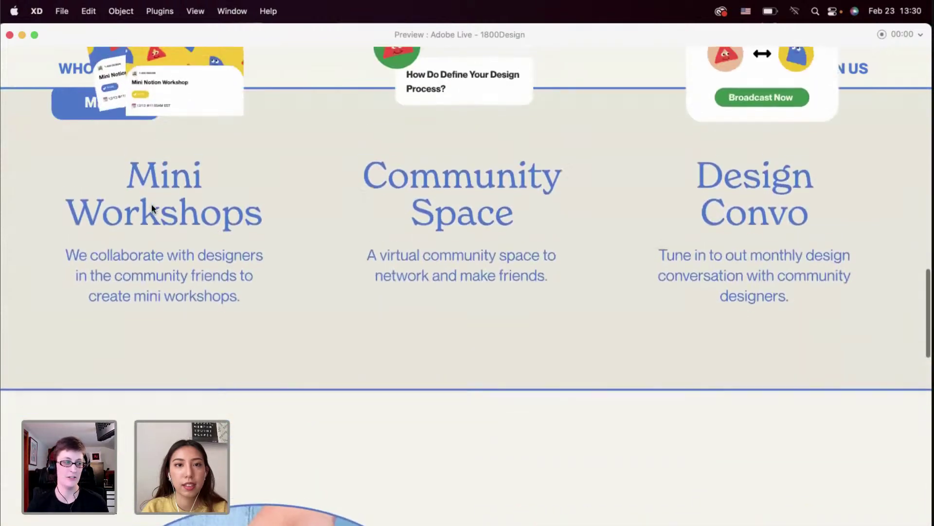
scroll(151, 208, "up", 2)
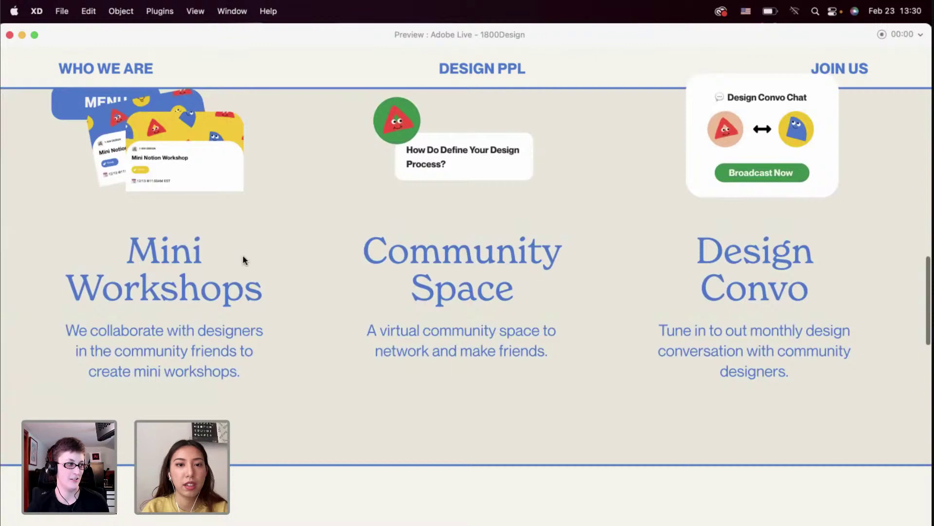
scroll(243, 258, "down", 6)
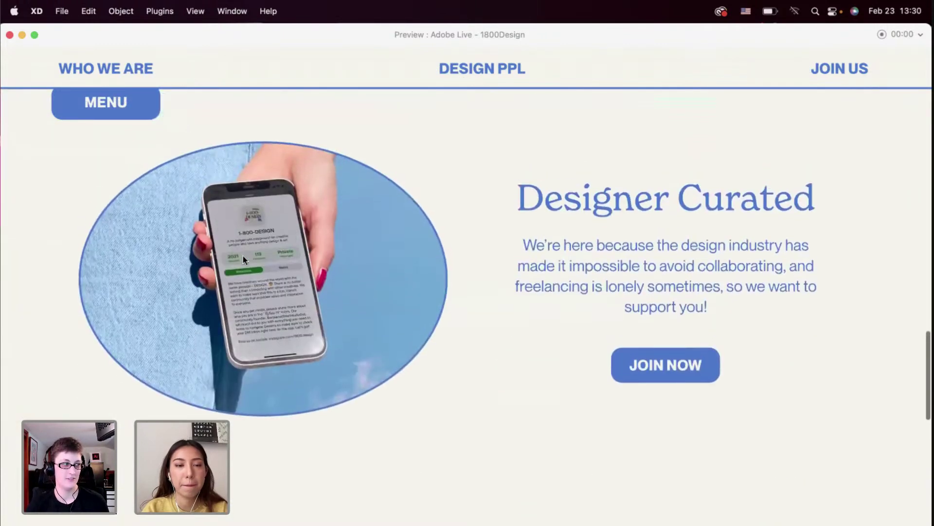
left_click(9, 35)
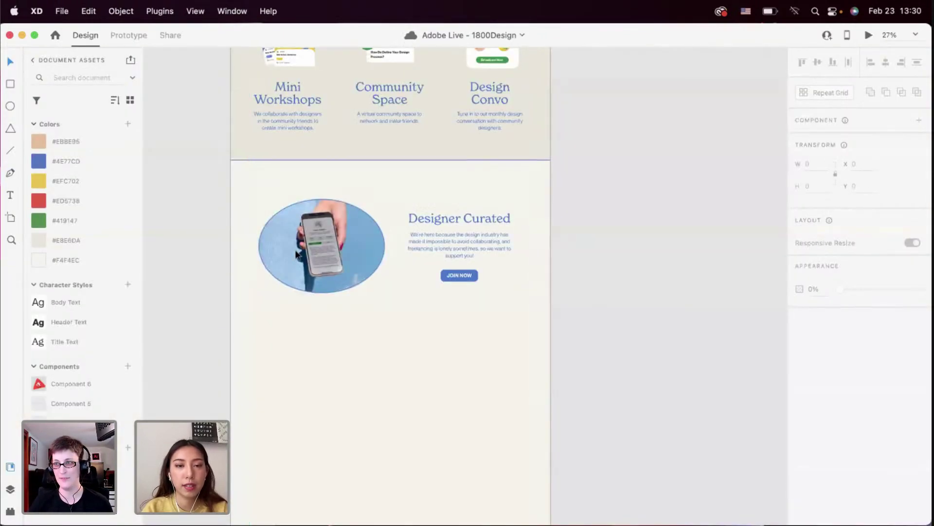
scroll(296, 254, "down", 8)
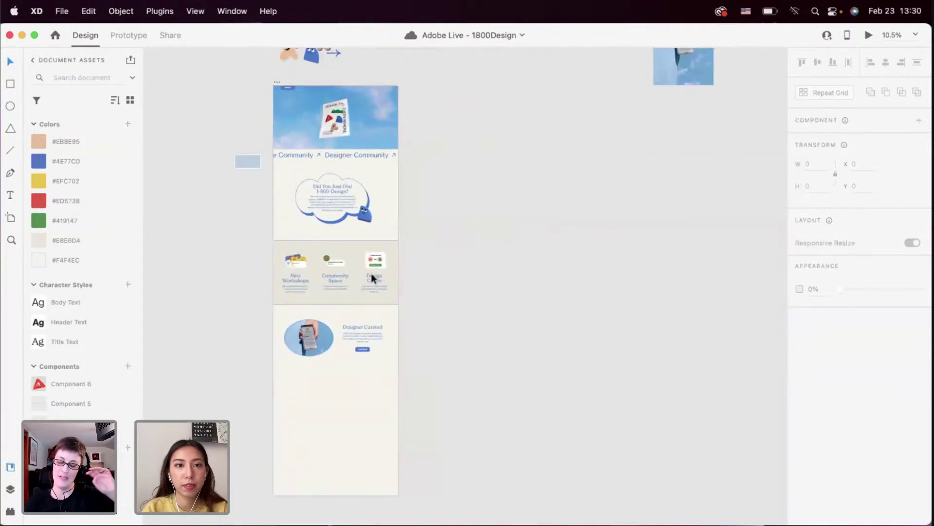
left_click_drag(236, 152, 462, 382)
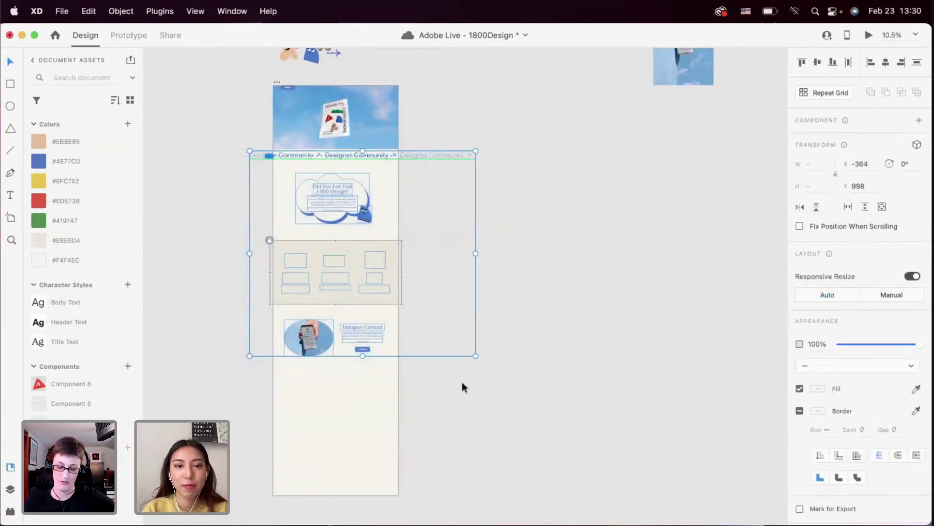
left_click(344, 253)
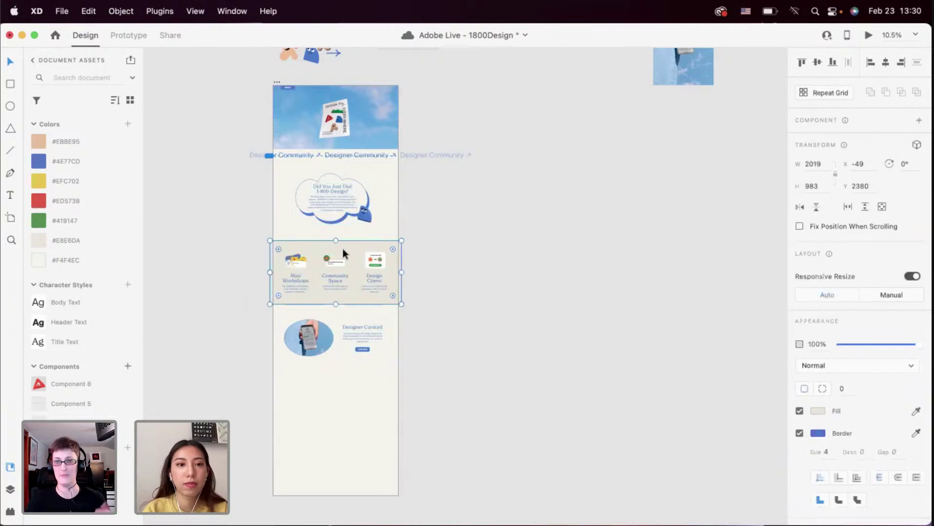
left_click_drag(243, 242, 409, 296)
left_click_drag(222, 152, 436, 364)
scroll(372, 386, "up", 3)
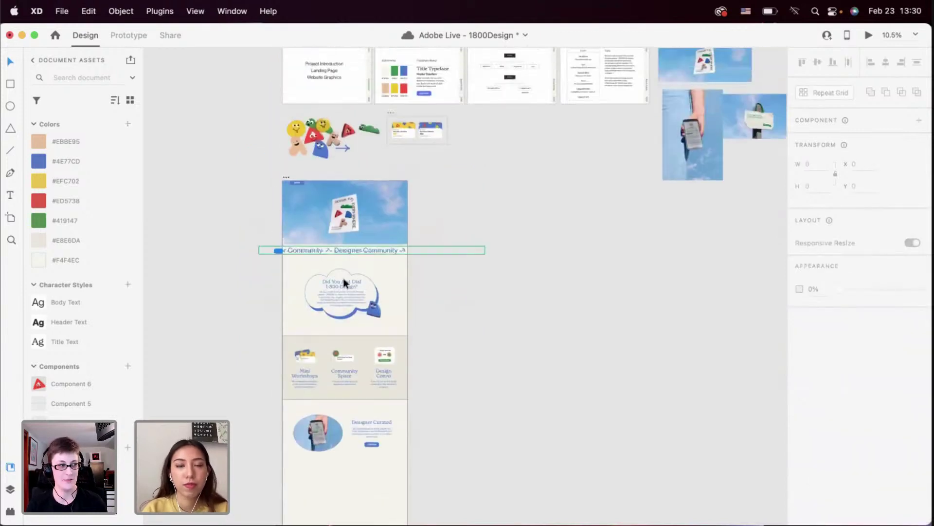
scroll(341, 214, "up", 5)
left_click(341, 214)
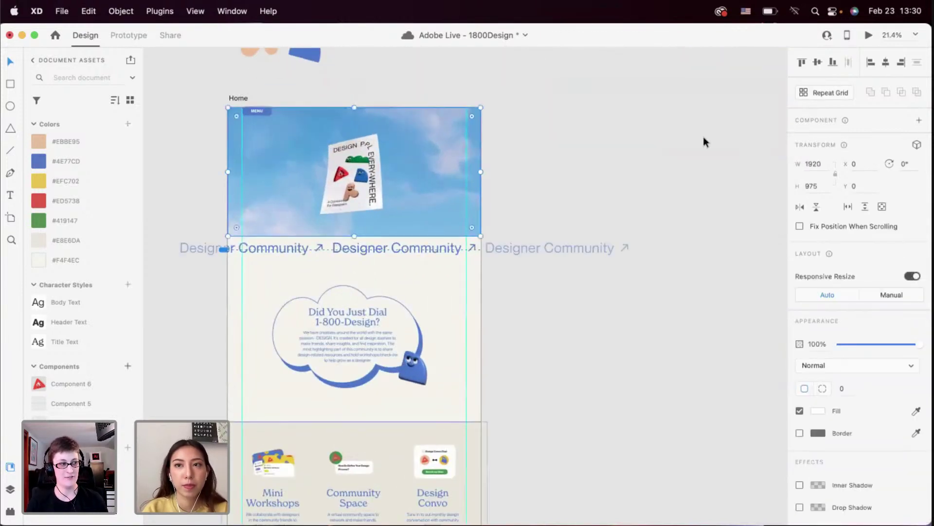
Preview the Home page again and toggle the MENU navigation bar open and closed
left_click(869, 36)
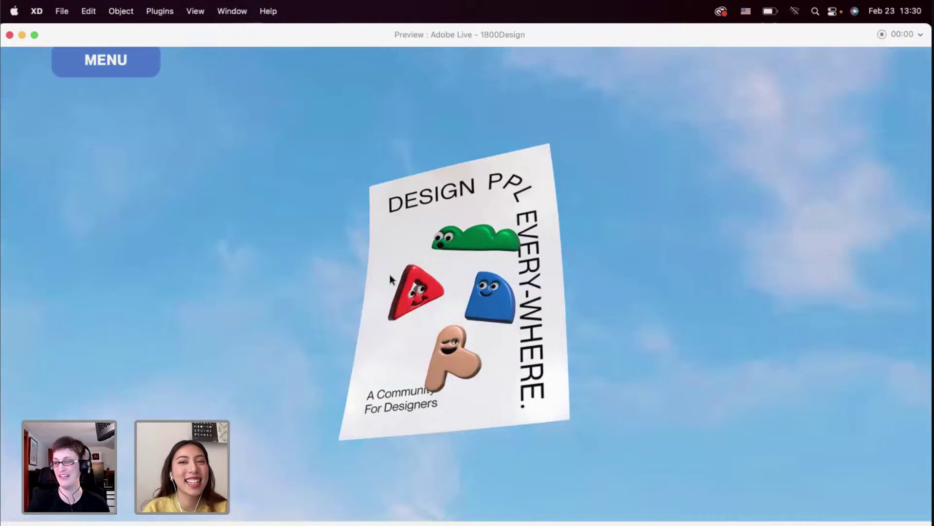
scroll(389, 278, "down", 15)
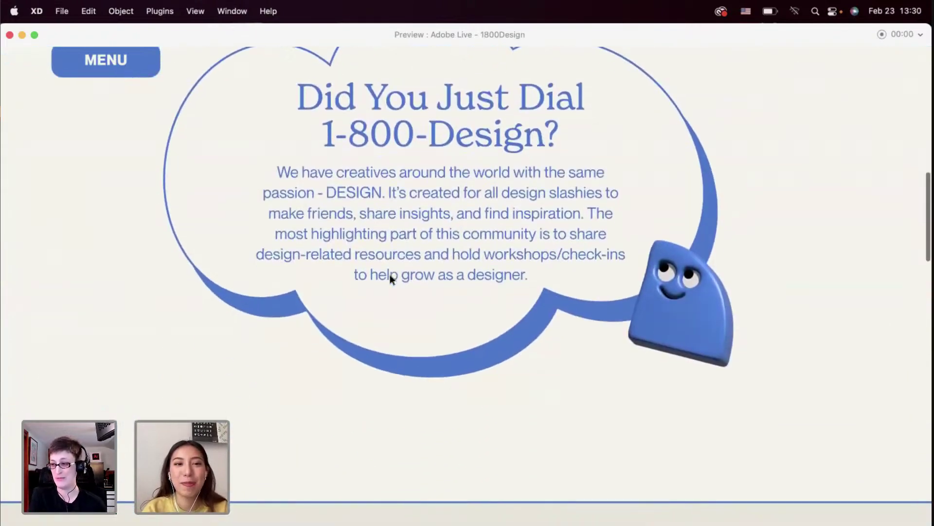
scroll(390, 275, "down", 10)
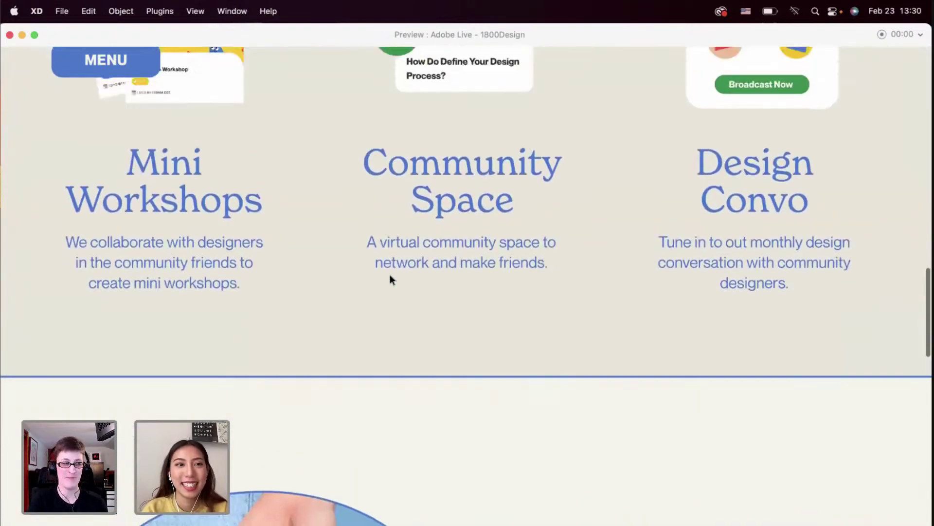
scroll(389, 275, "up", 3)
scroll(106, 130, "down", 2)
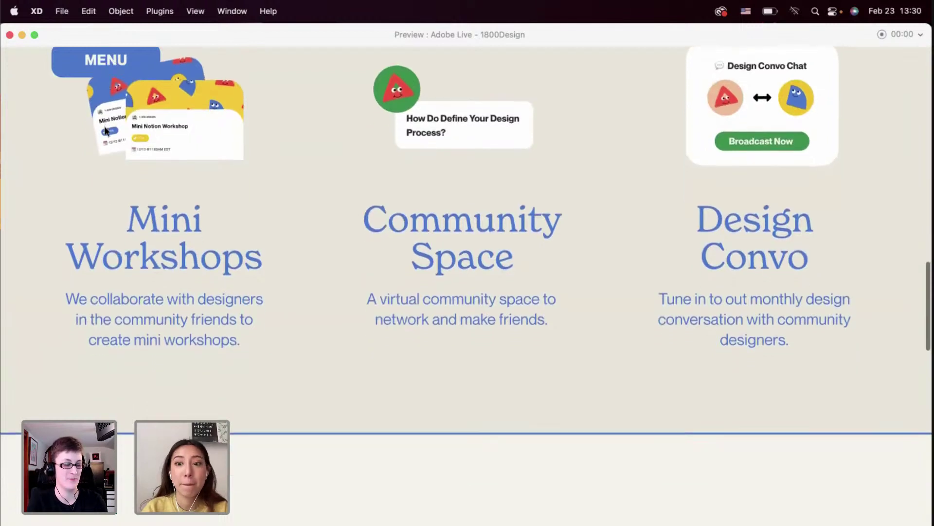
left_click(103, 71)
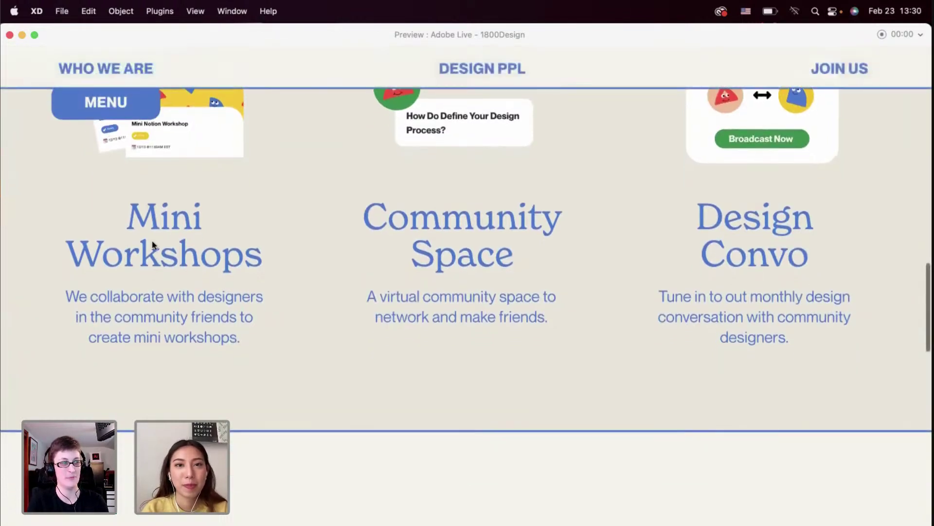
scroll(151, 244, "down", 10)
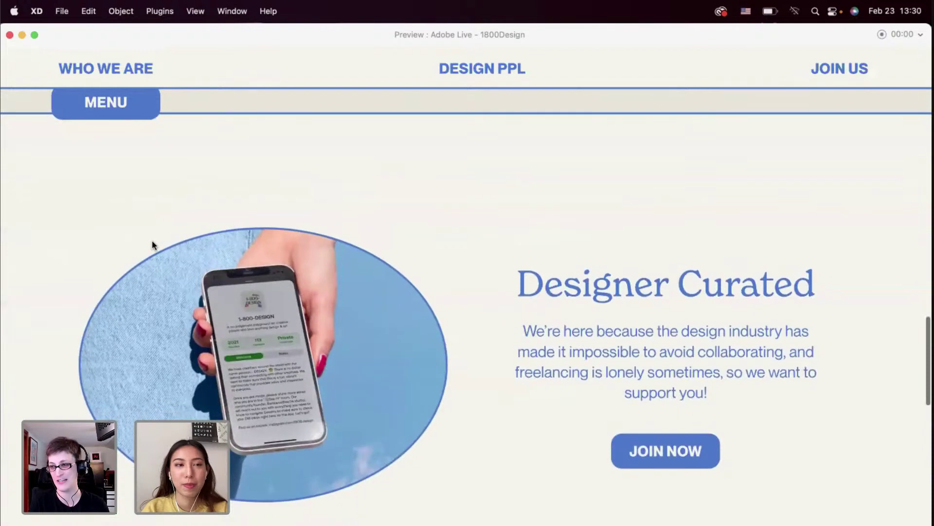
scroll(126, 175, "up", 4)
left_click(101, 113)
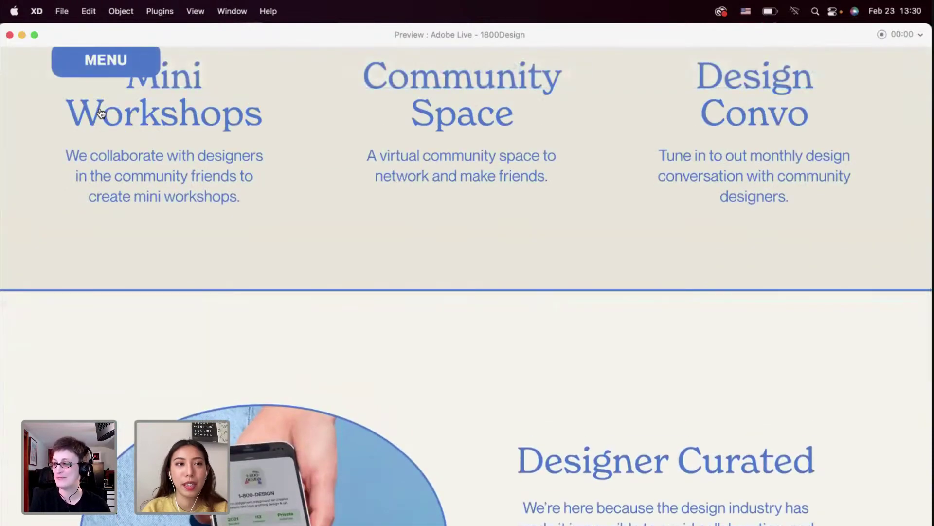
scroll(102, 113, "up", 10)
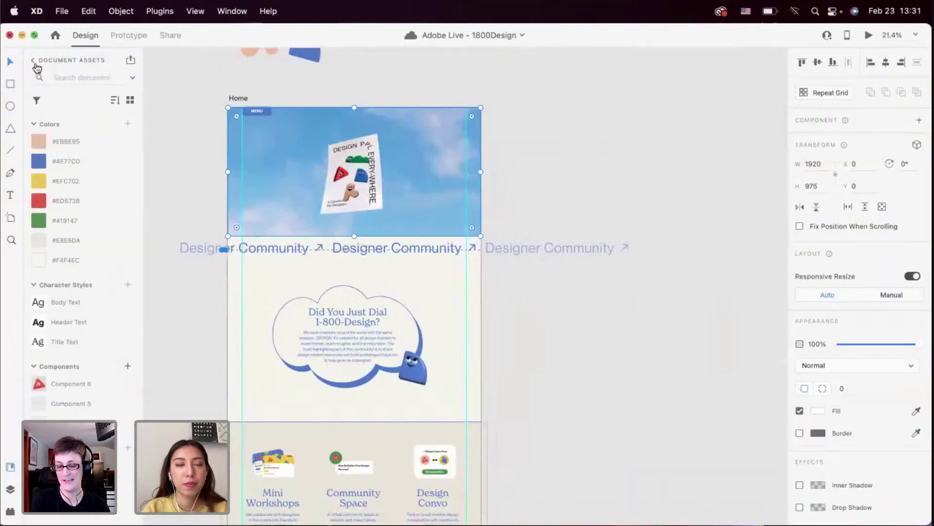
Switch the MENU component to its toggle state and delete the header bar items
scroll(238, 210, "up", 5)
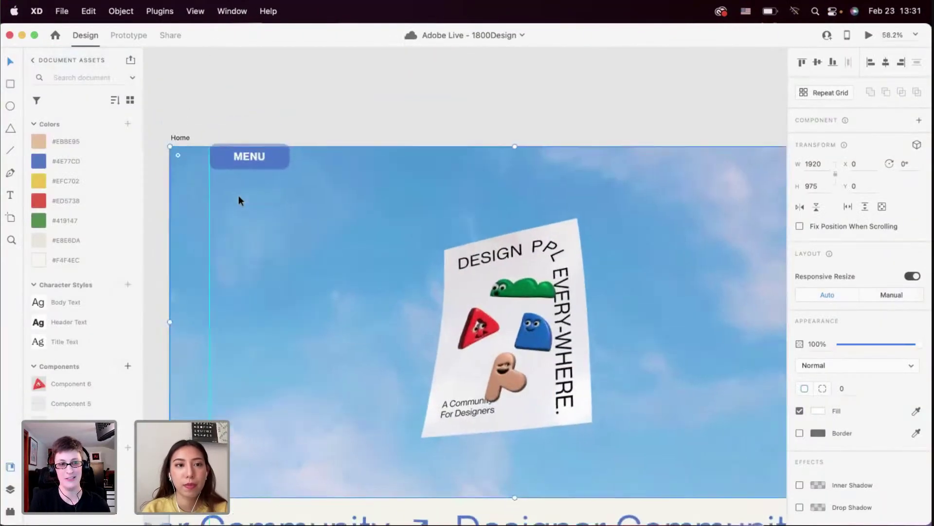
scroll(238, 199, "up", 3)
left_click(280, 261)
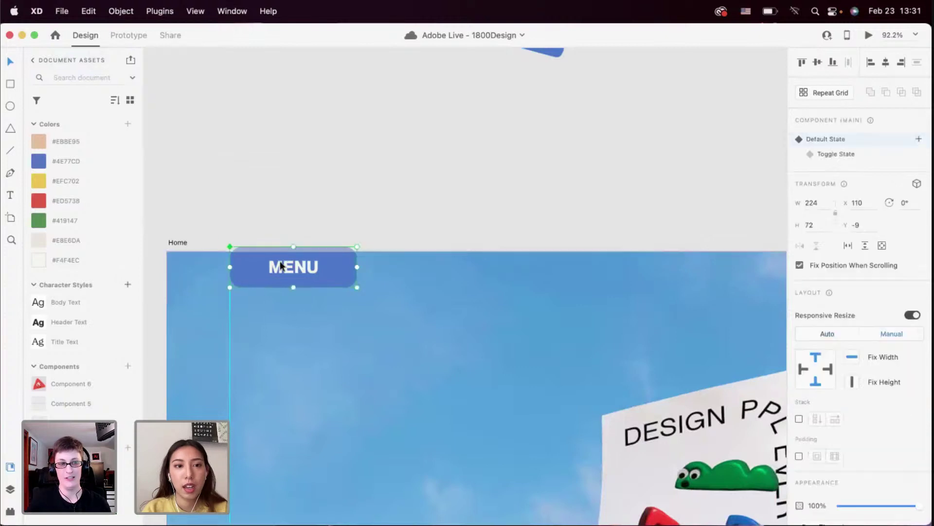
scroll(279, 261, "down", 2)
scroll(343, 243, "down", 2)
left_click(818, 154)
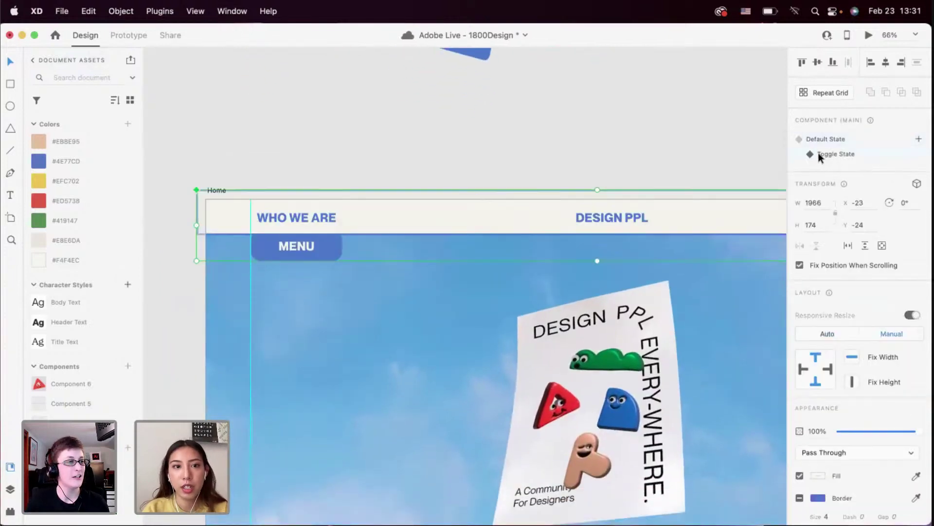
scroll(507, 174, "down", 3)
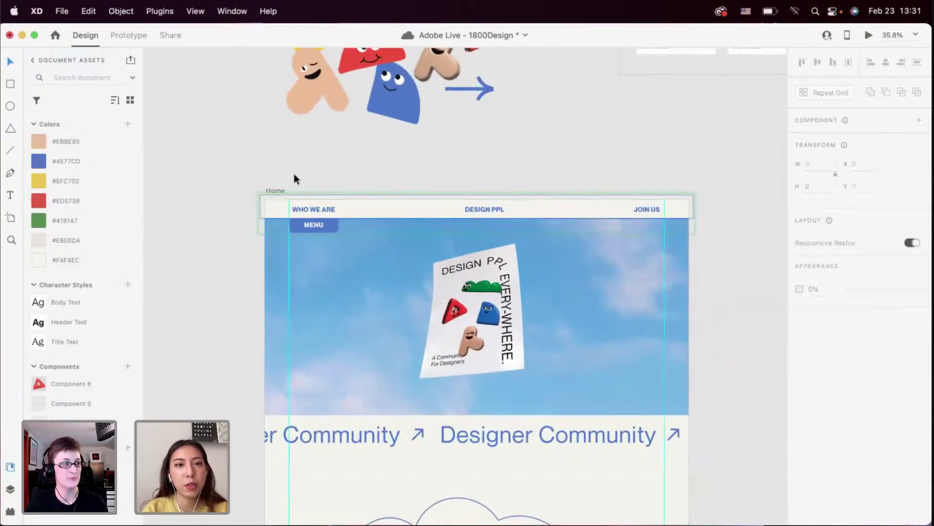
left_click_drag(293, 174, 646, 213)
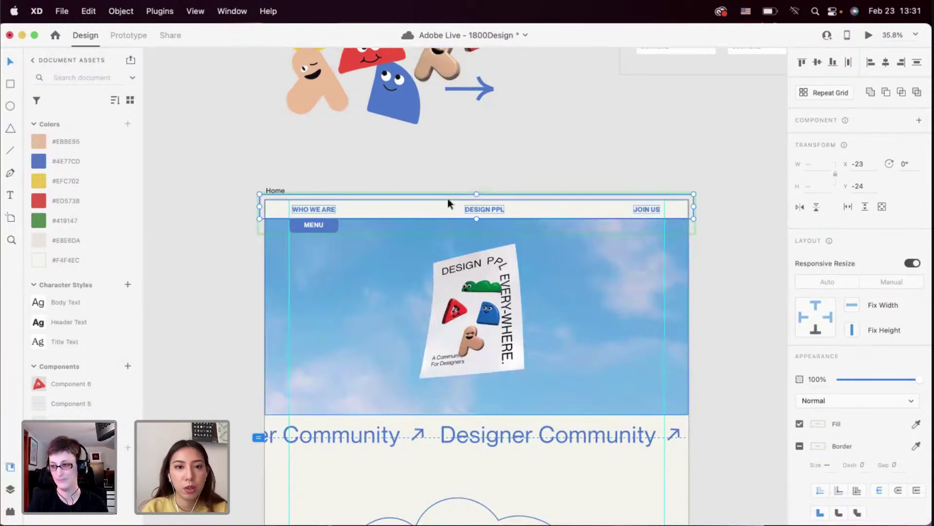
scroll(449, 203, "up", 3)
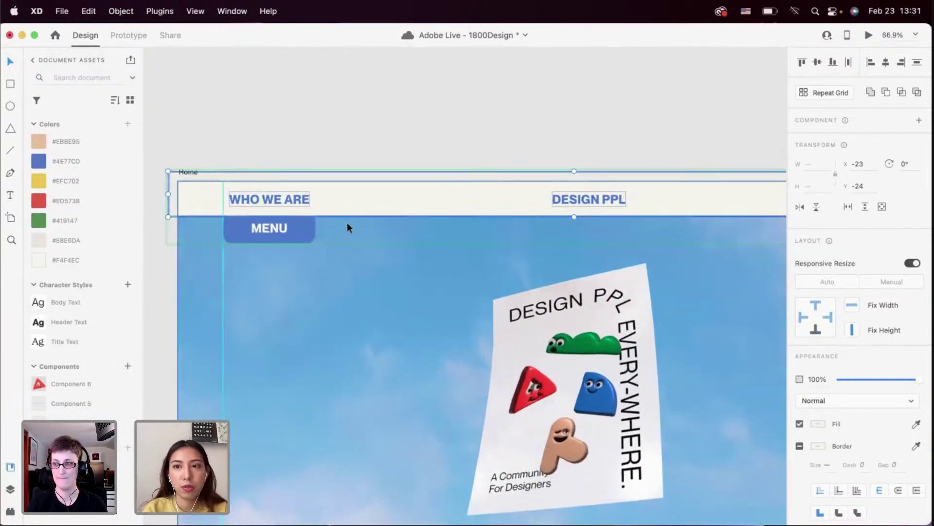
key("Delete")
In the default state, move the header bar up above the artboard to Y -111
left_click(304, 217)
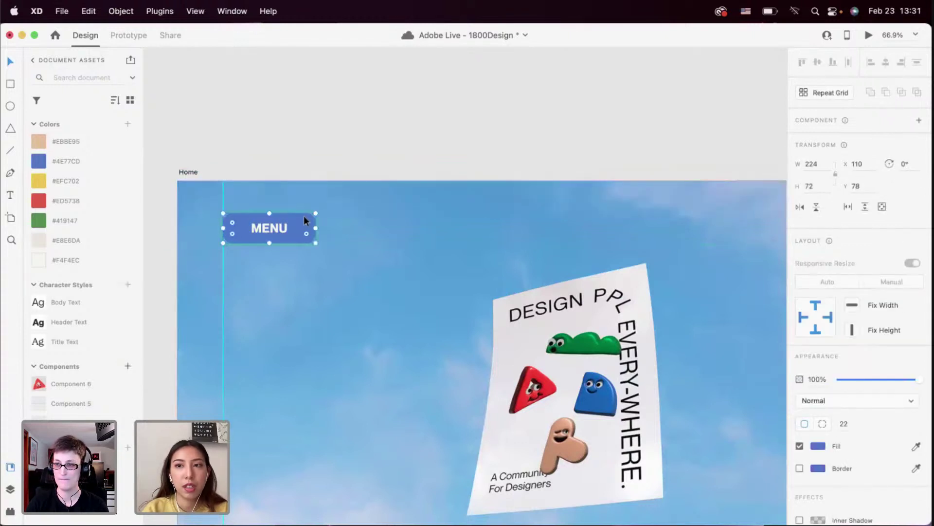
left_click(629, 154)
left_click(302, 226)
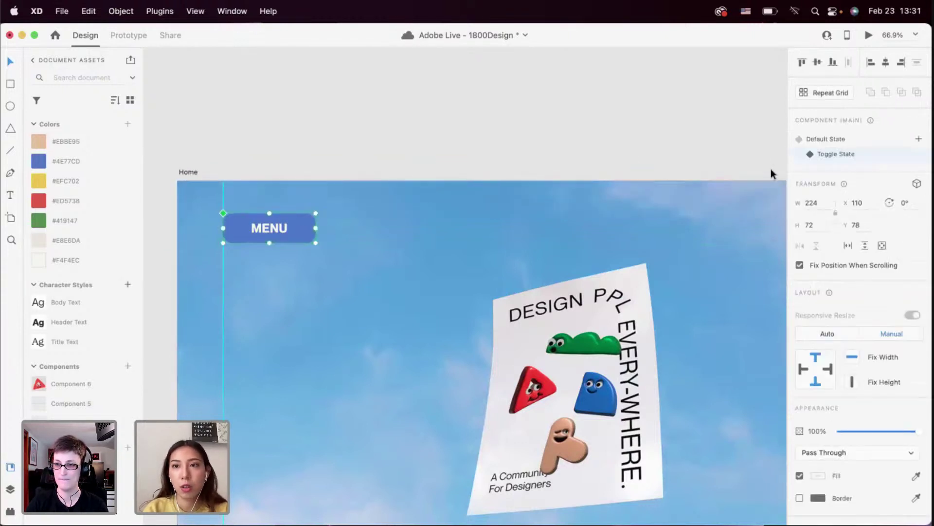
left_click(809, 140)
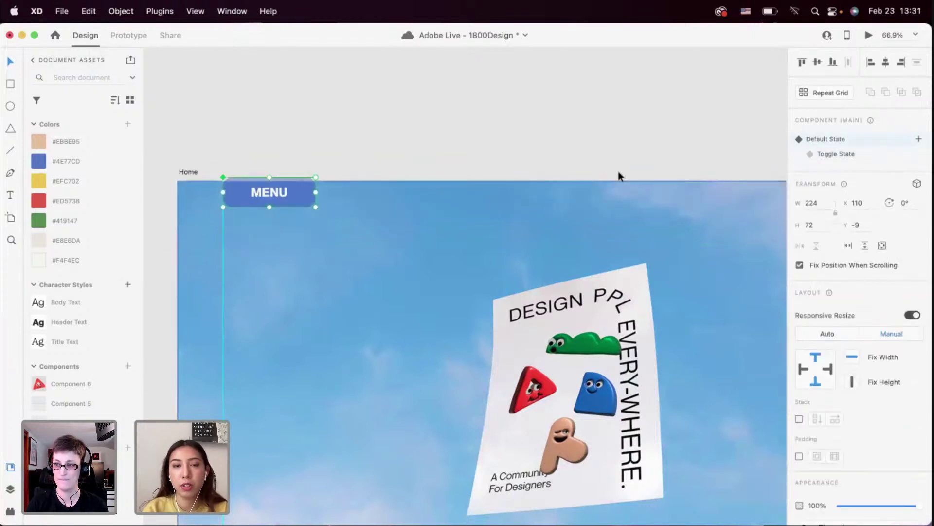
left_click(299, 193)
left_click_drag(300, 199, 300, 164)
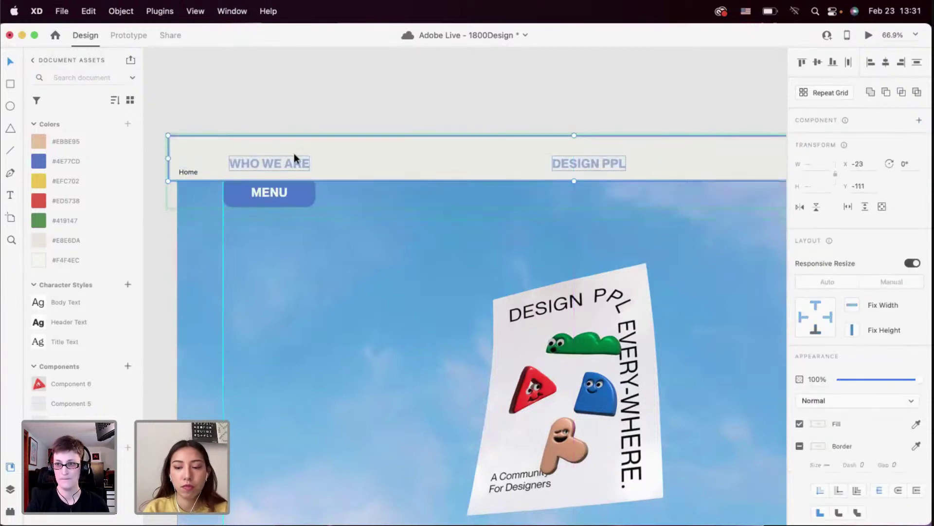
left_click(271, 118)
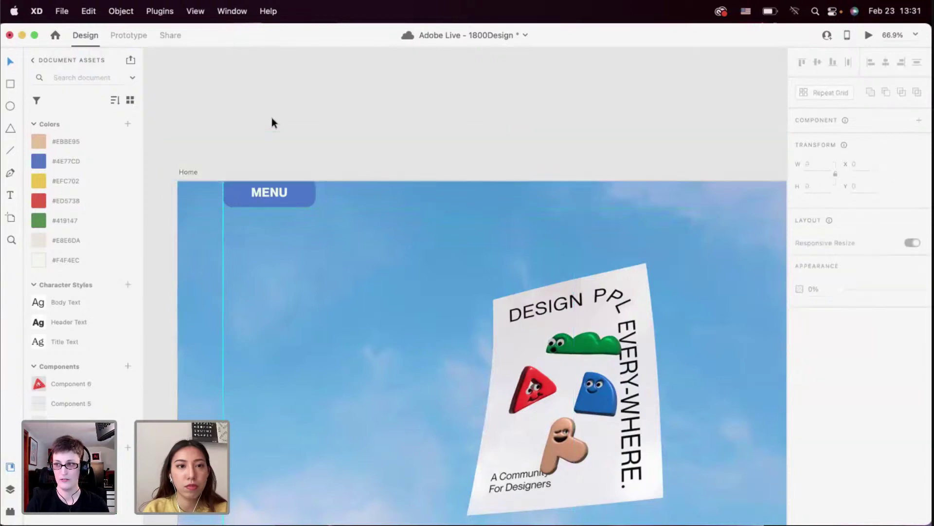
Switch the header component to its toggle state and reselect the whole header
left_click(316, 199)
left_click(856, 154)
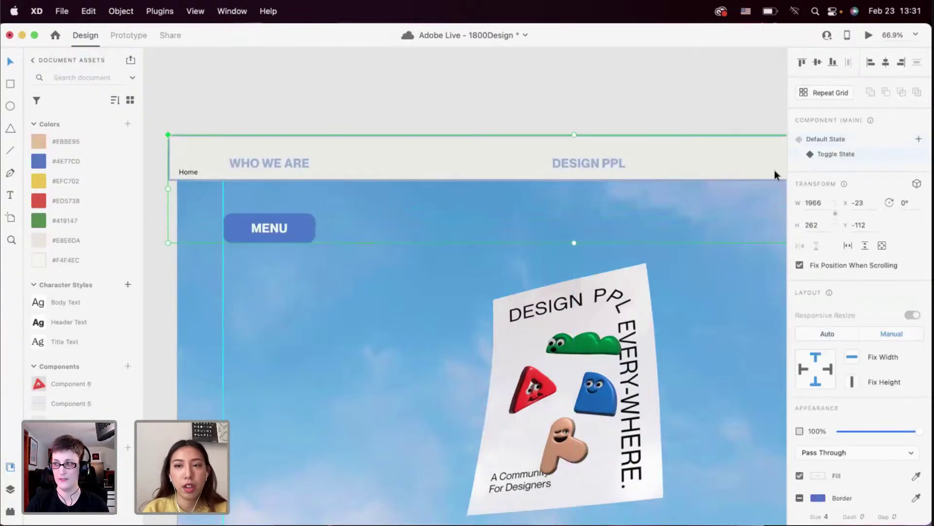
scroll(521, 229, "down", 5)
scroll(348, 153, "right", 1)
scroll(344, 156, "right", 1)
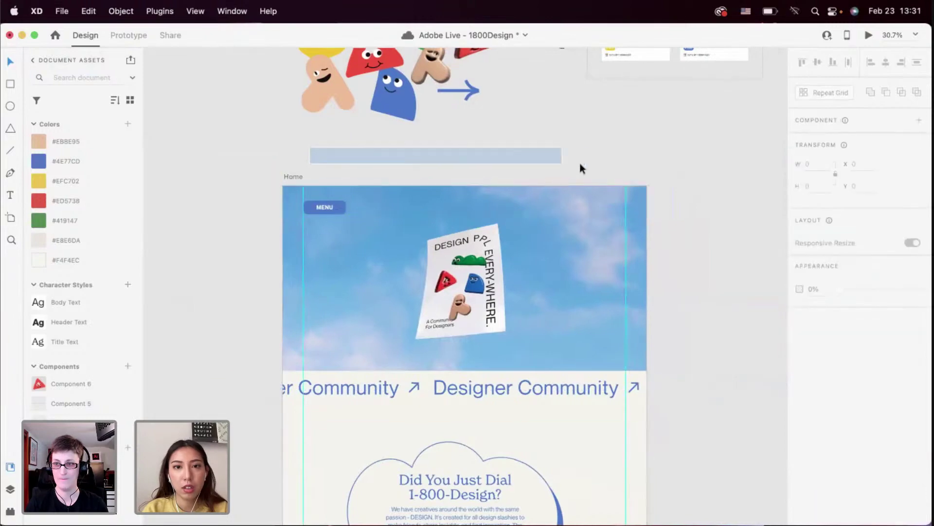
double_click(325, 206)
left_click(404, 164)
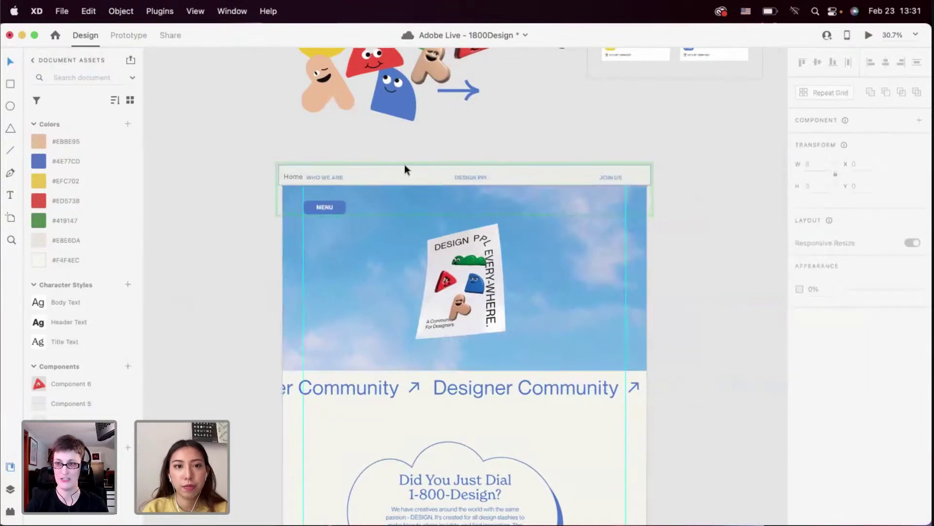
left_click(452, 183)
Drag the toggle-state header bar down onto the artboard at Y -16, then restore the default state
scroll(453, 183, "up", 5)
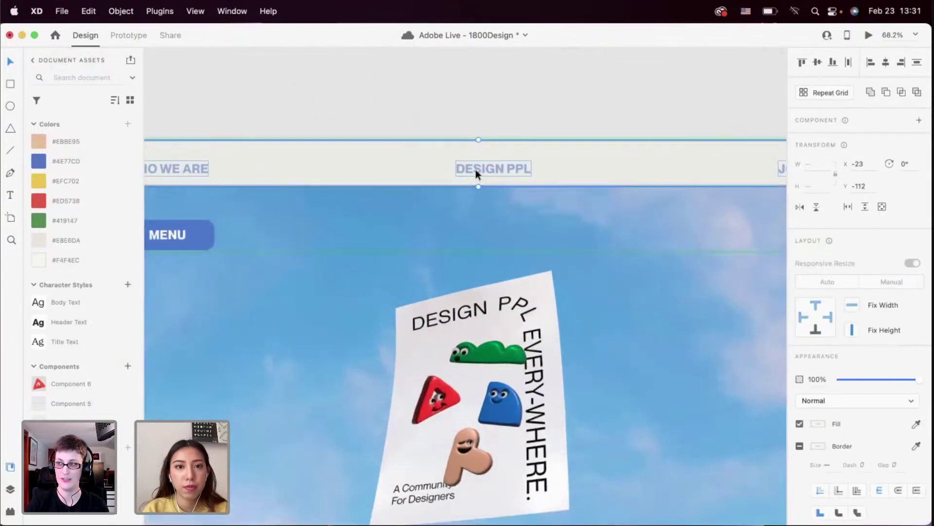
left_click_drag(493, 160, 493, 194)
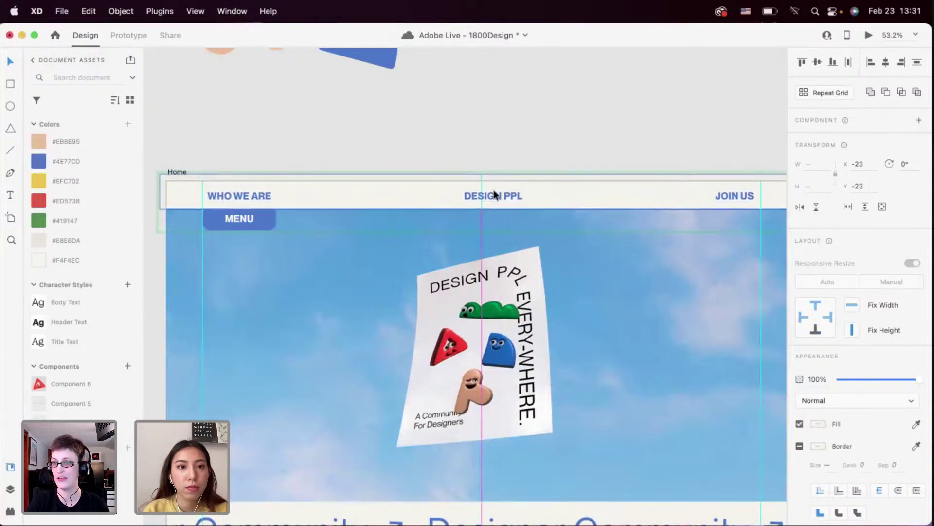
left_click(431, 132)
left_click(375, 194)
left_click(820, 140)
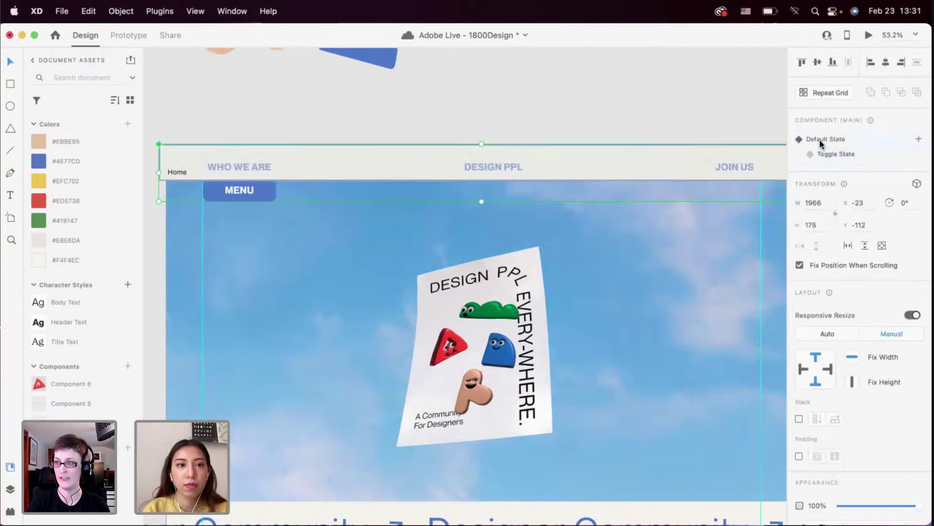
Preview the page and toggle MENU repeatedly to slide the nav bar down and up
left_click(868, 36)
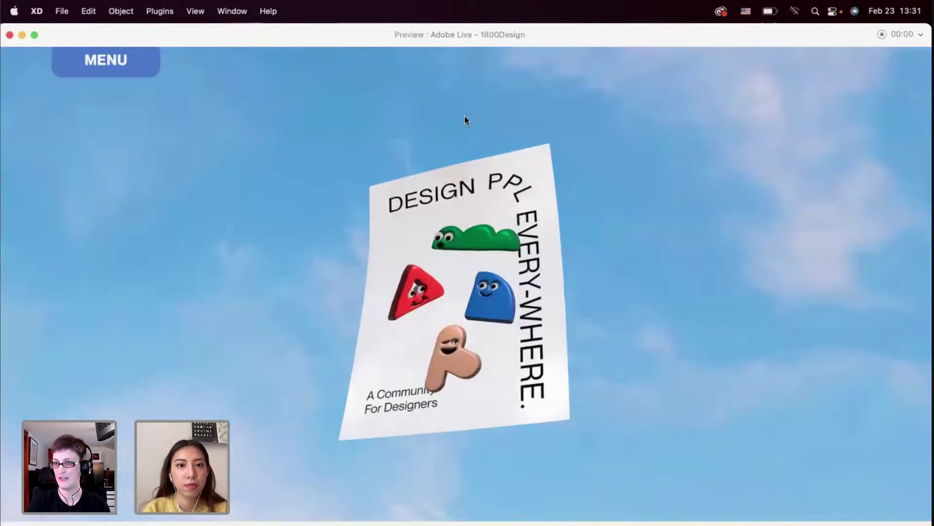
left_click(111, 62)
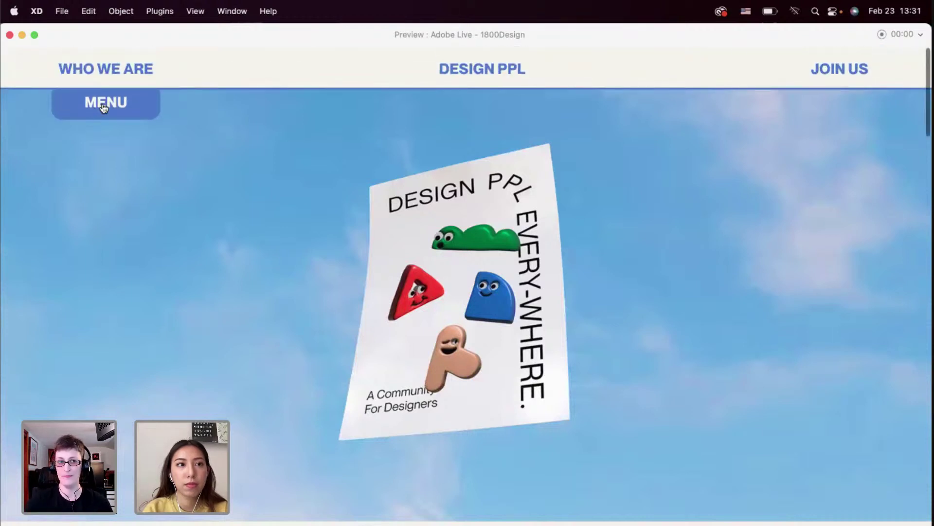
left_click(104, 103)
left_click(103, 63)
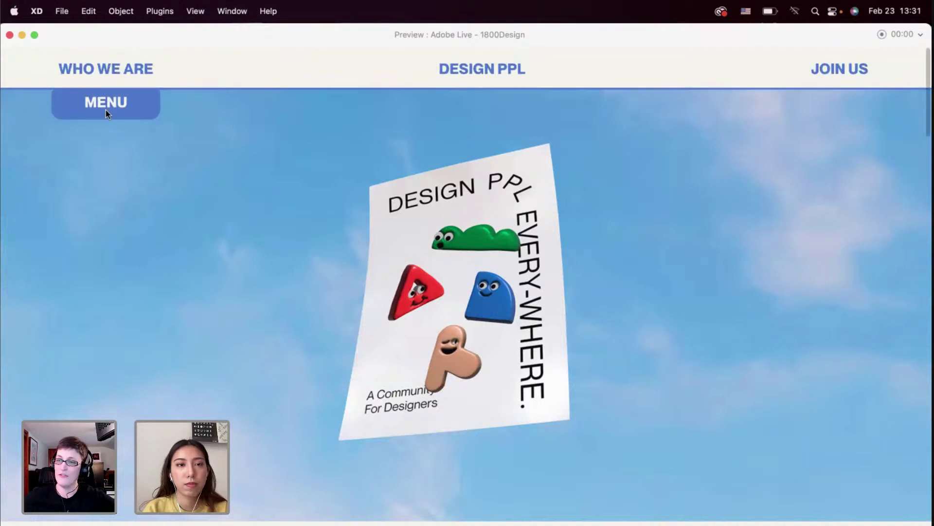
left_click(106, 110)
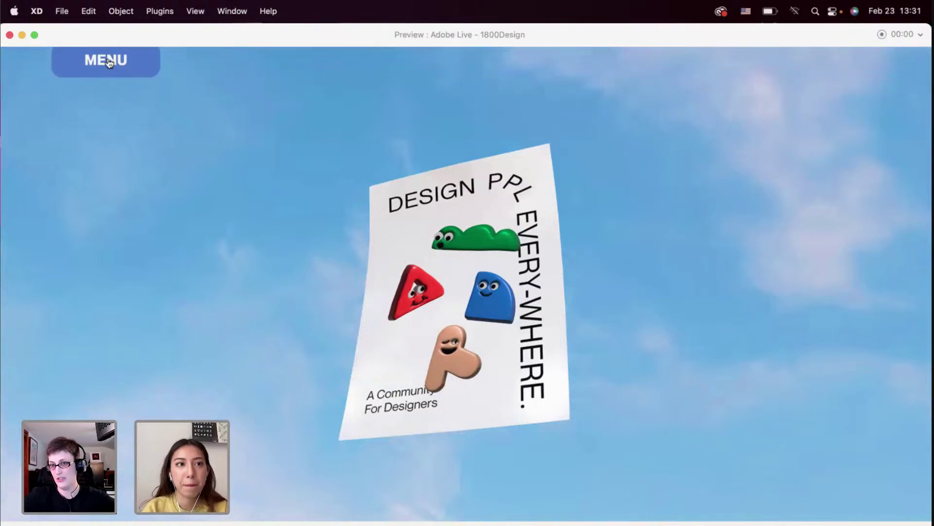
left_click(108, 63)
left_click(107, 102)
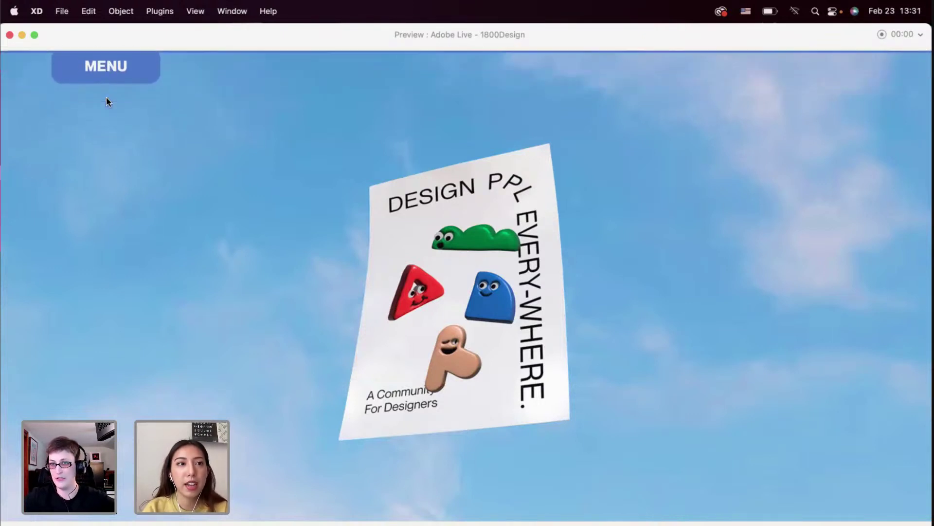
left_click(104, 73)
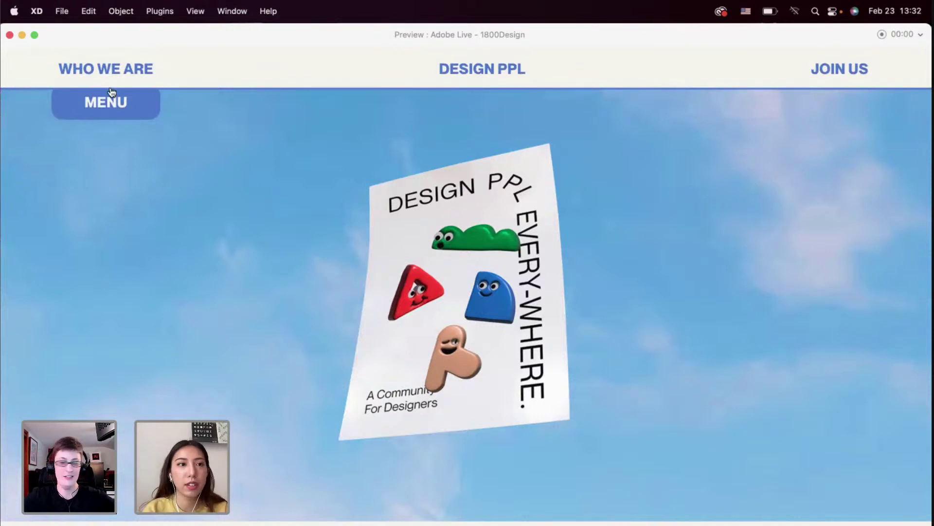
left_click(110, 115)
Close the preview and select the workshops and Designer Curated sections, undoing the change
left_click(10, 35)
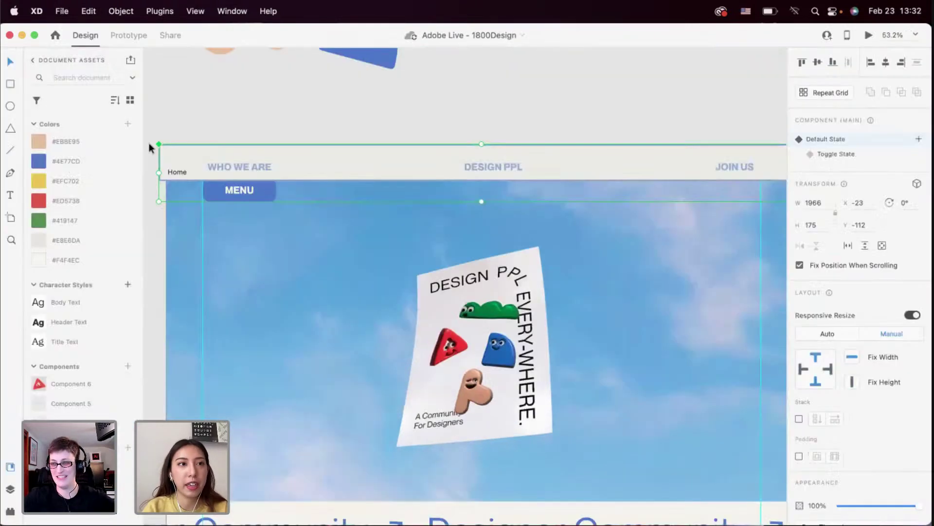
scroll(331, 194, "down", 10)
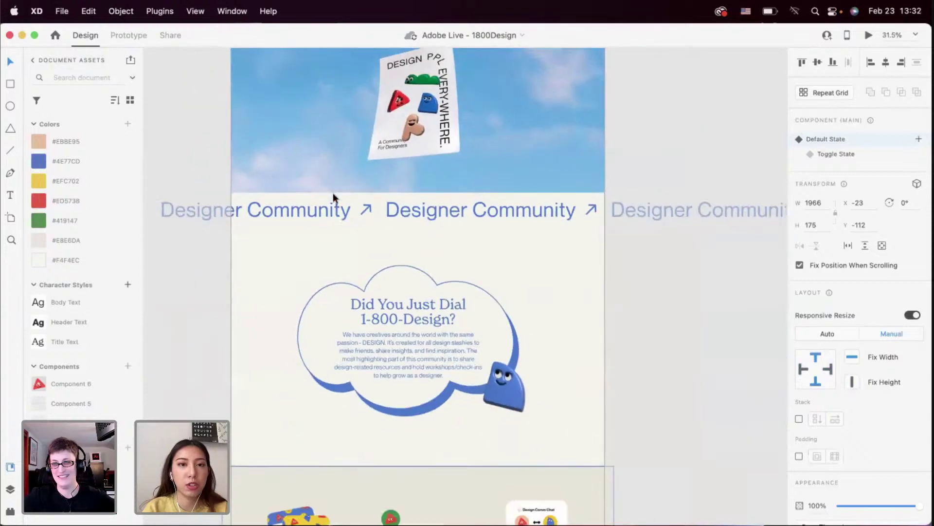
left_click(386, 306)
scroll(386, 306, "down", 8)
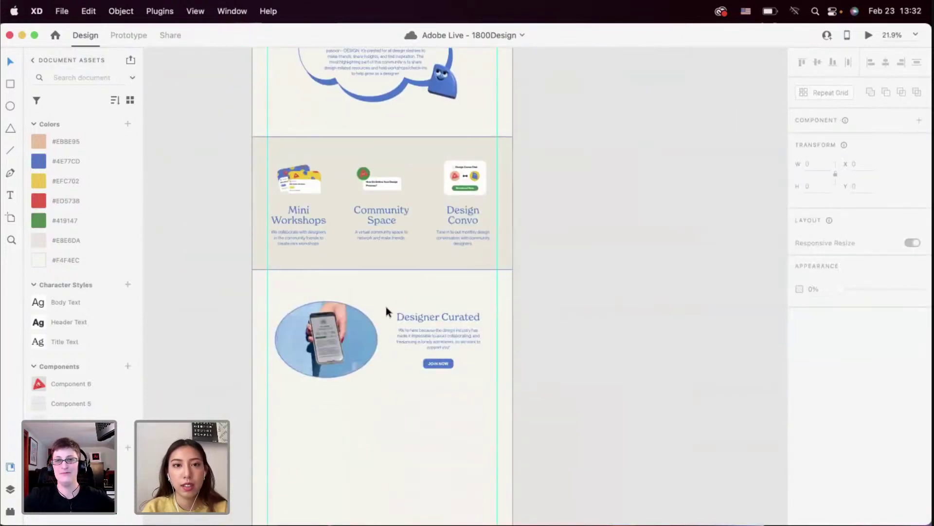
left_click_drag(302, 202, 337, 331)
left_click(376, 389)
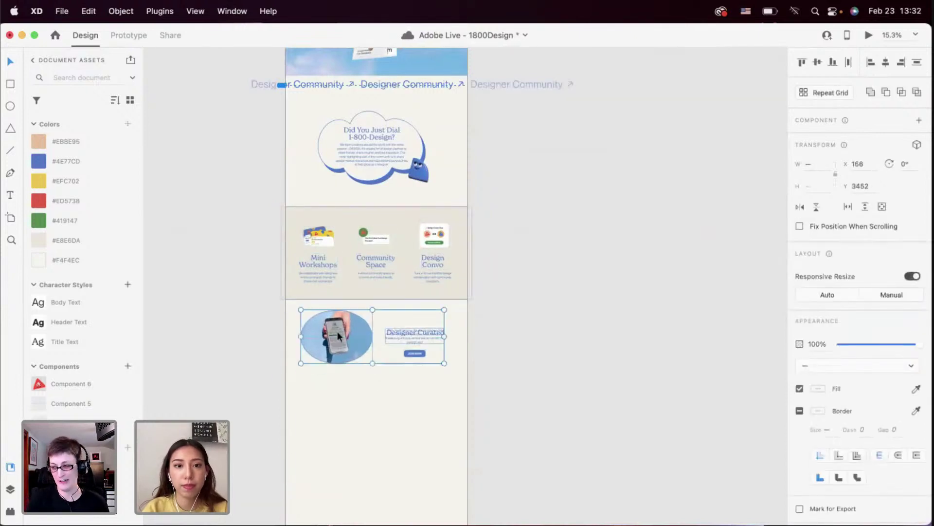
key("super+z")
Nudge the Designer Curated group slightly upward, then scroll up toward the planning boards
left_click(435, 391)
left_click_drag(331, 368, 330, 366)
left_click(348, 401)
scroll(349, 401, "down", 3)
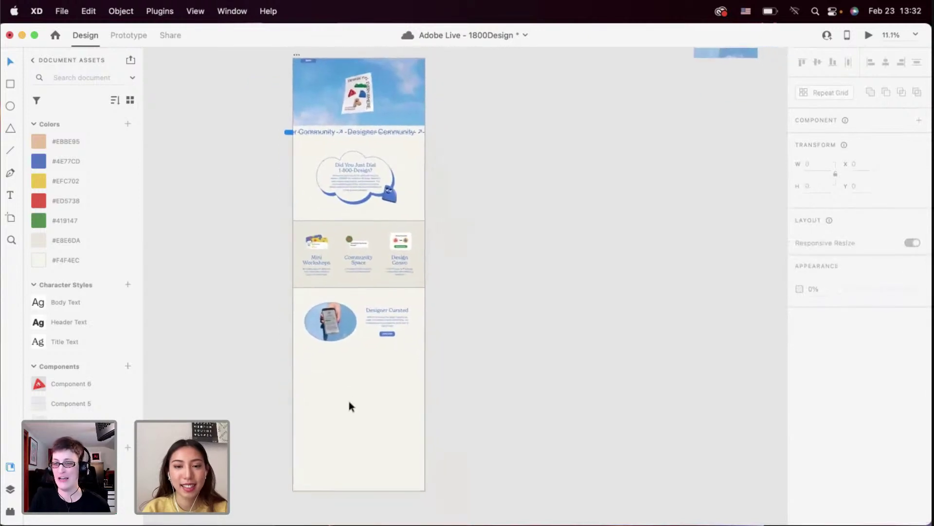
scroll(349, 401, "up", 3)
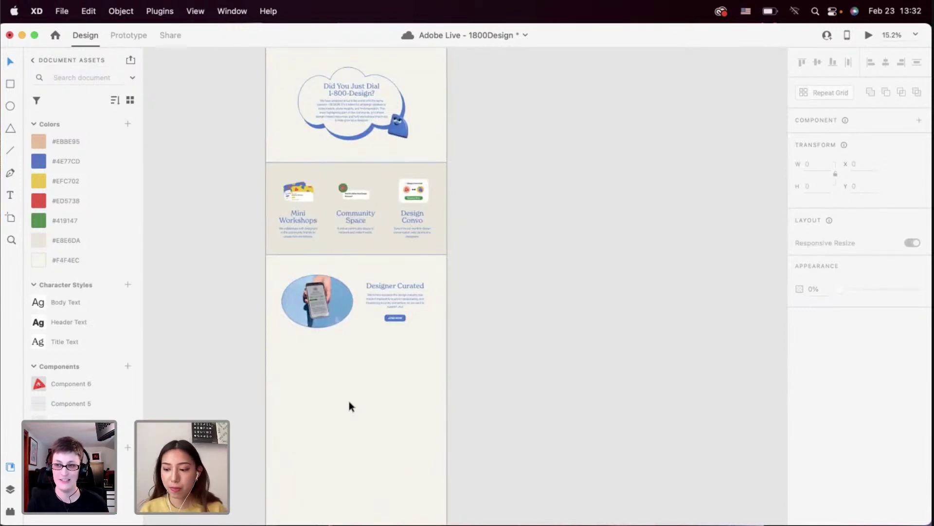
scroll(413, 360, "up", 10)
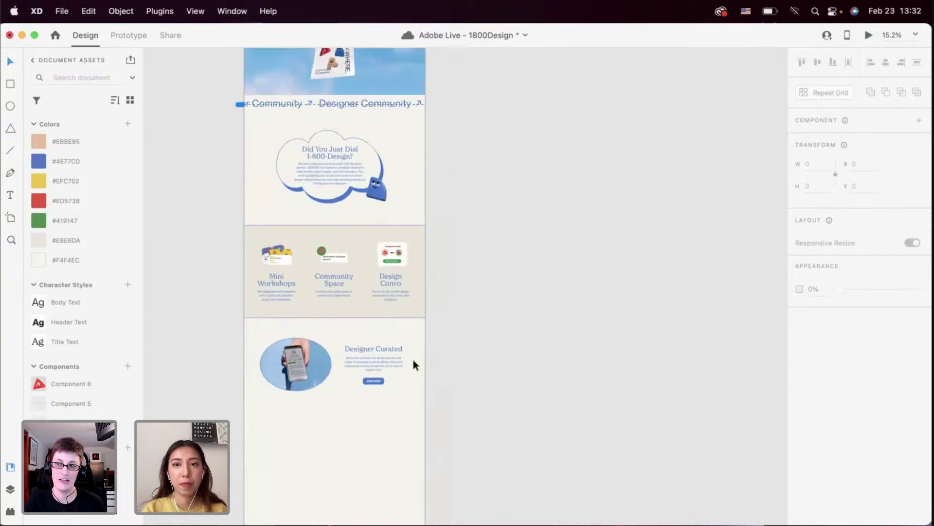
Zoom into the Page Breakdowns board to read Featured Highlight, then return to the landing page
scroll(455, 241, "up", 10)
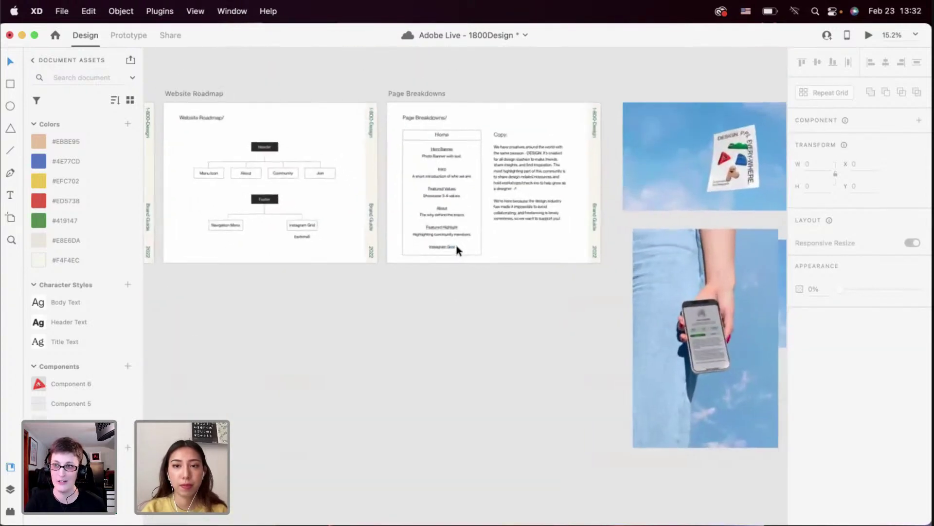
scroll(457, 246, "up", 8)
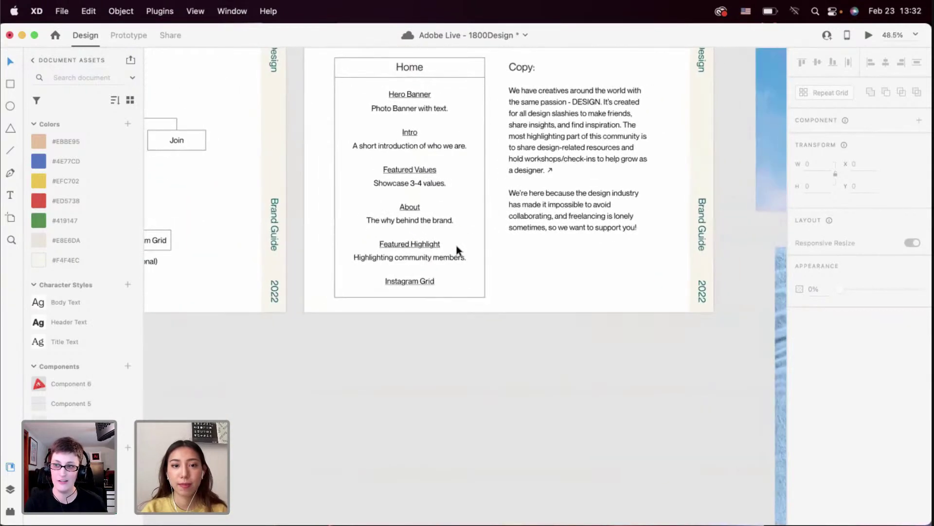
scroll(389, 268, "up", 3)
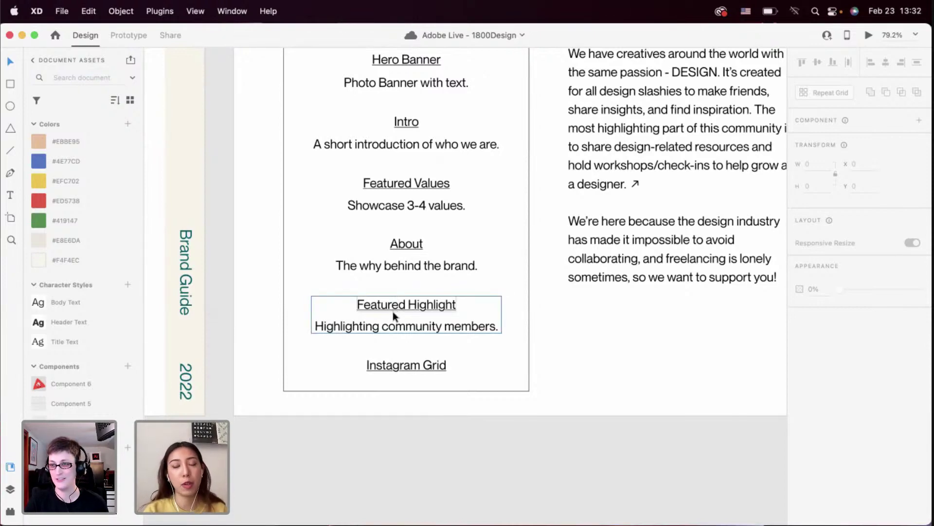
scroll(393, 311, "down", 5)
scroll(393, 311, "right", 8)
Scroll and zoom to 32.6% to show the blank beige space below Designer Curated
scroll(393, 312, "left", 8)
scroll(393, 311, "down", 10)
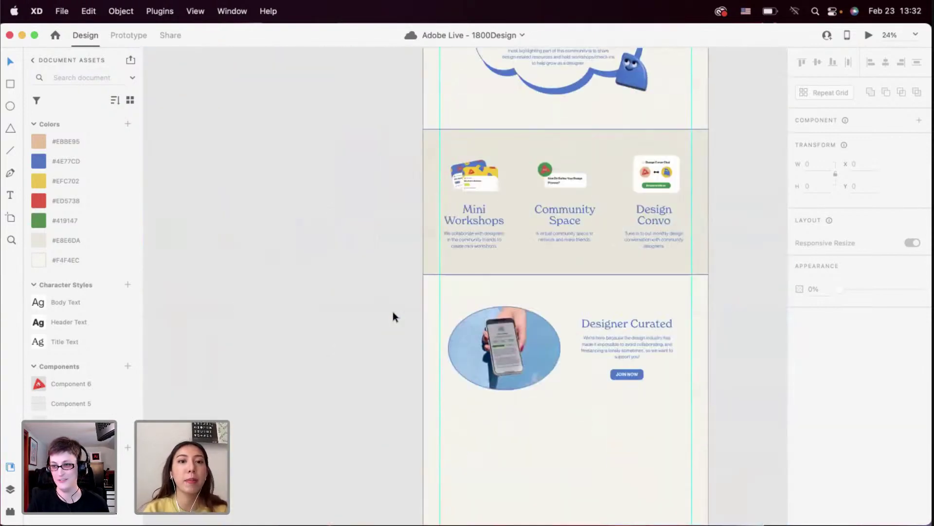
scroll(354, 342, "up", 2)
scroll(355, 342, "down", 4)
scroll(354, 343, "right", 2)
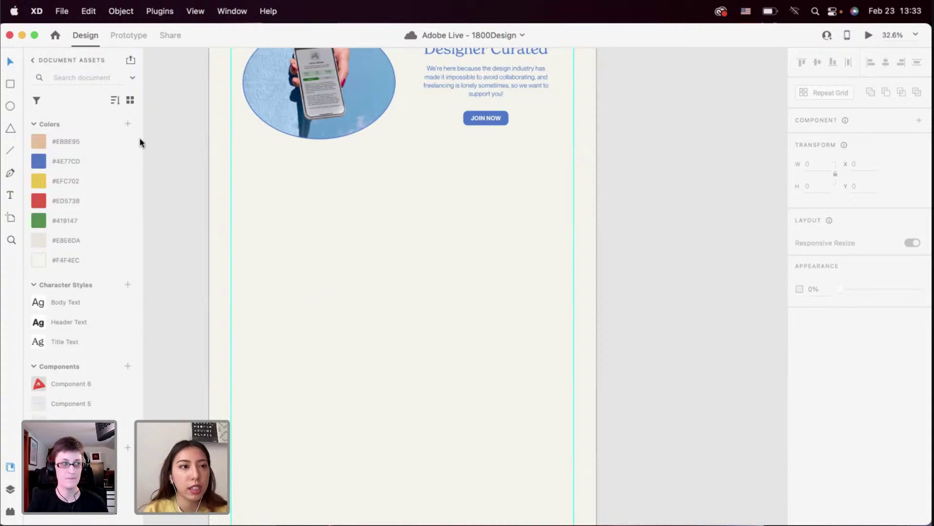
Draw a white rectangle below Designer Curated with corner radius 63
key("r")
left_click_drag(252, 189, 359, 317)
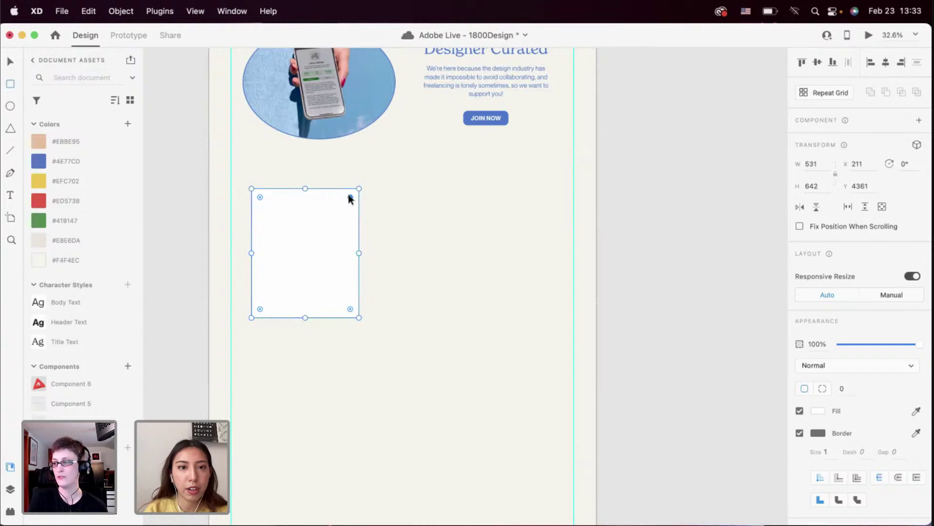
mouse_move(350, 198)
left_mouse_down()
mouse_move(338, 200)
mouse_move(342, 193)
left_mouse_up()
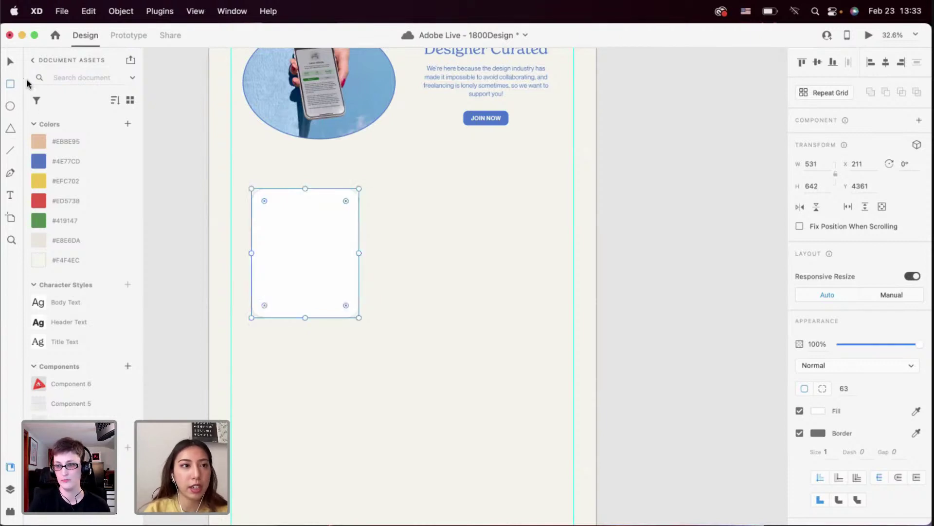
left_click(13, 61)
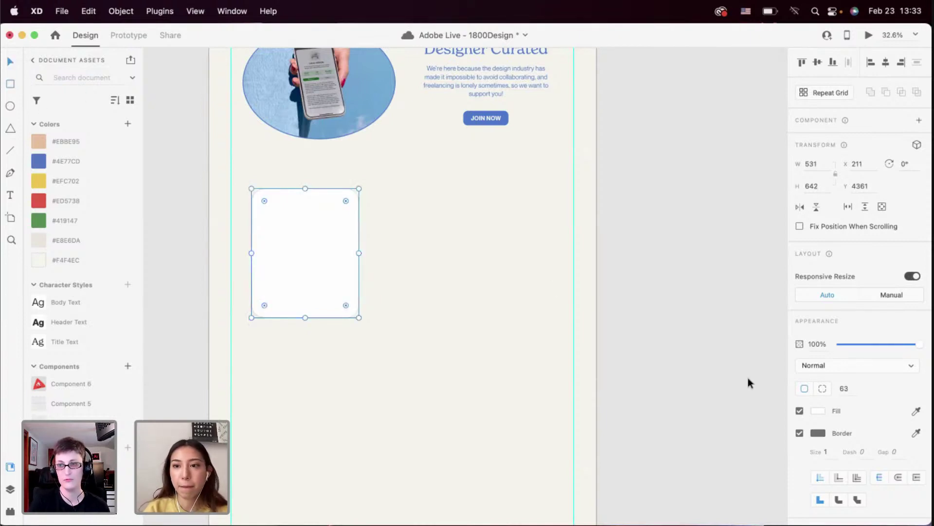
Give the rectangle a 4-point #4E77CD border and narrow it slightly
right_click(98, 160)
left_click(109, 183)
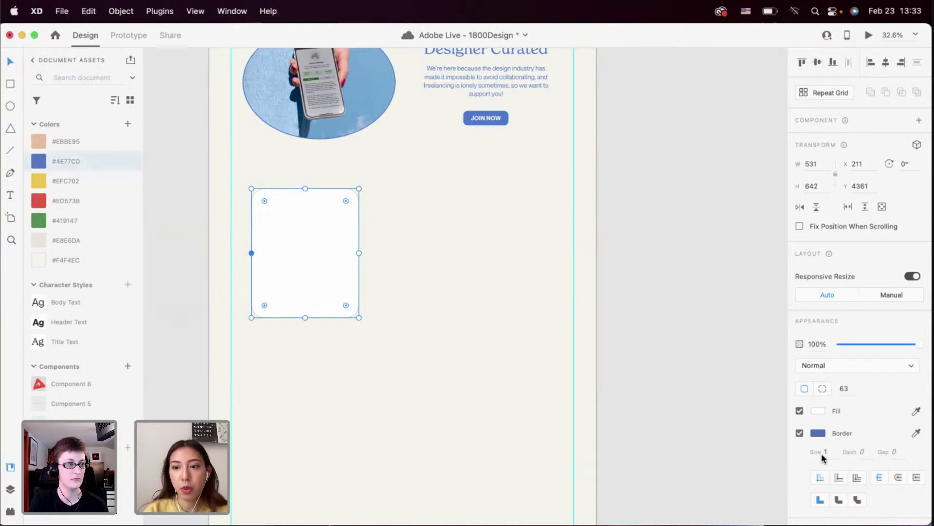
scroll(441, 334, "up", 5)
scroll(313, 254, "down", 5)
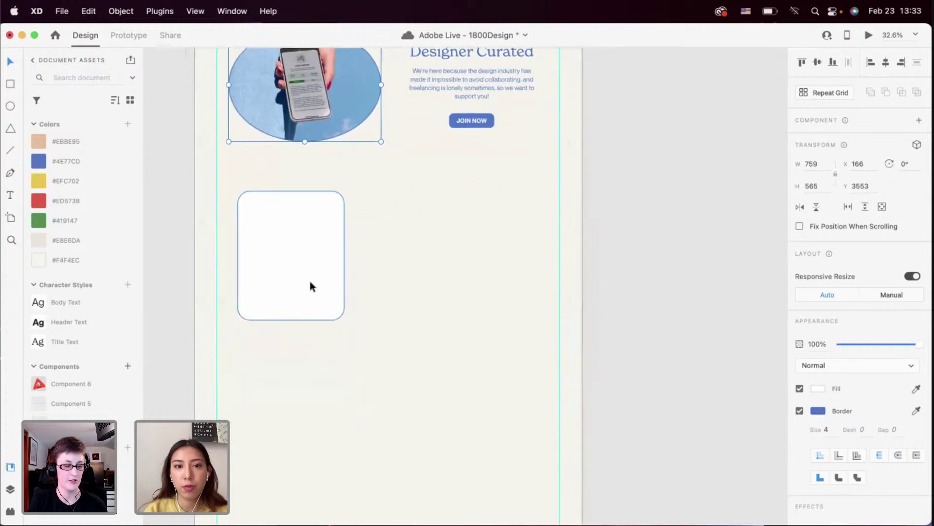
left_click(826, 451)
type("4")
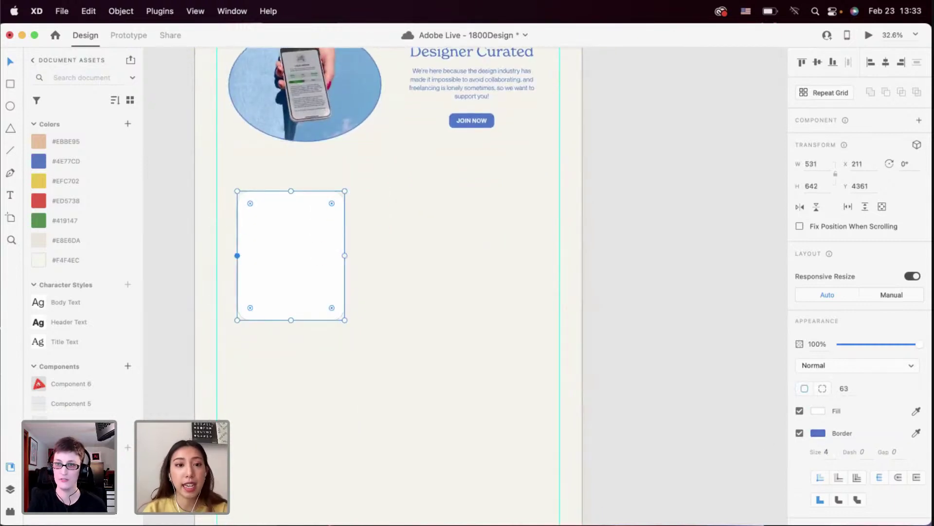
key("Return")
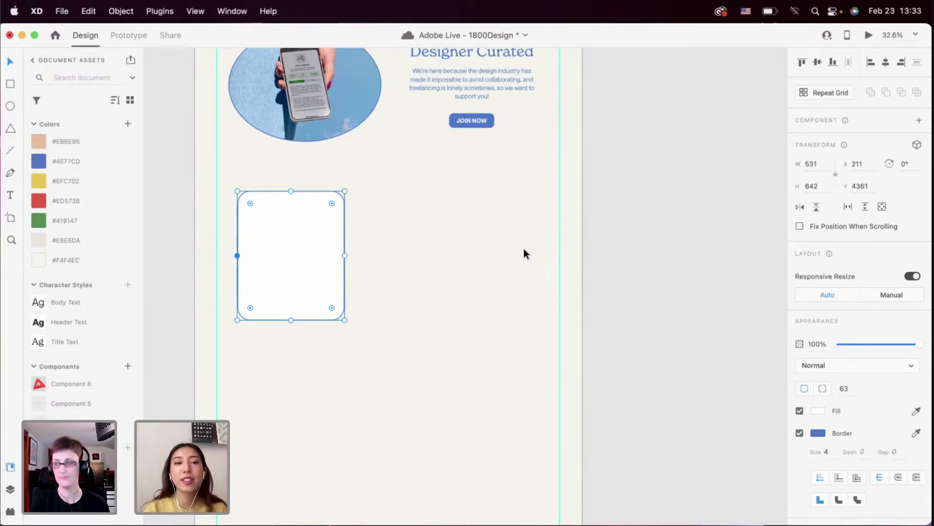
left_click_drag(345, 255, 369, 273)
scroll(355, 263, "up", 3)
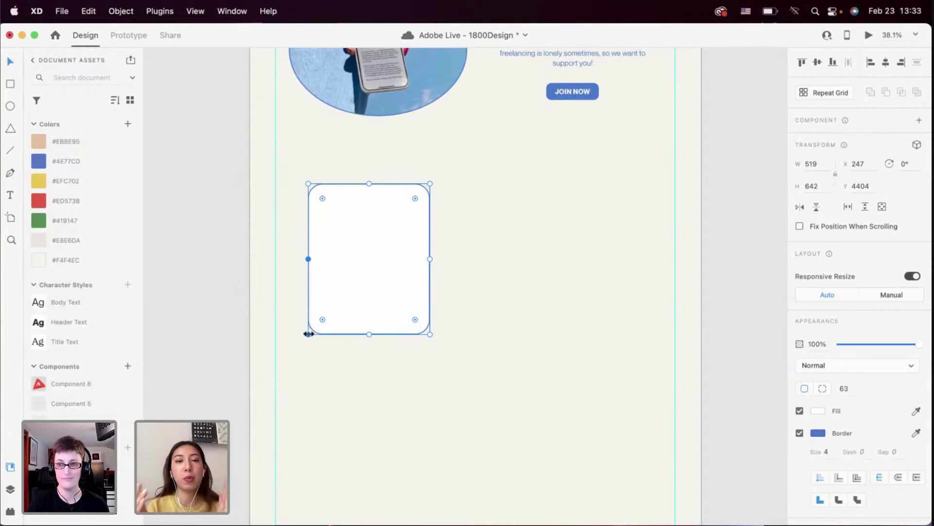
Zoom in and drag the card's right edge left to narrow it a little more
scroll(308, 333, "down", 5)
scroll(308, 332, "up", 5)
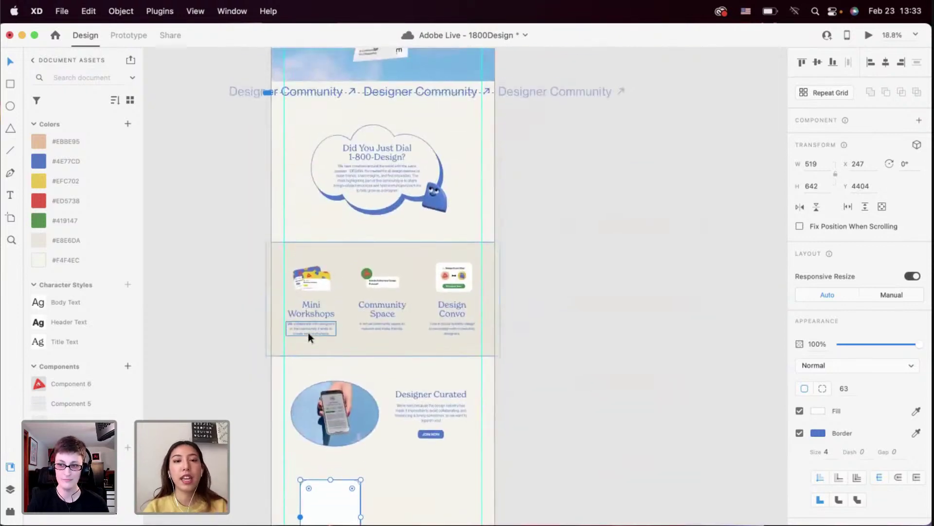
scroll(308, 331, "up", 2)
scroll(308, 332, "down", 5)
scroll(308, 331, "up", 3)
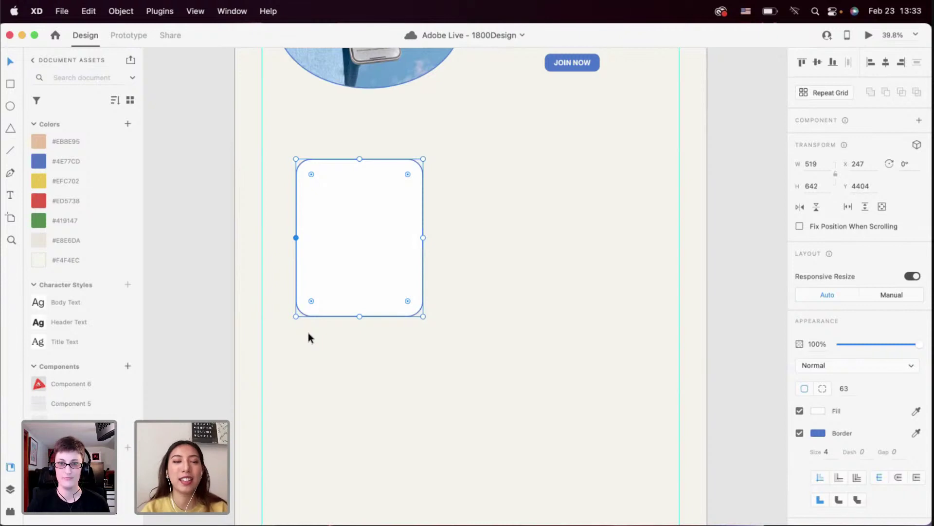
scroll(309, 334, "up", 2)
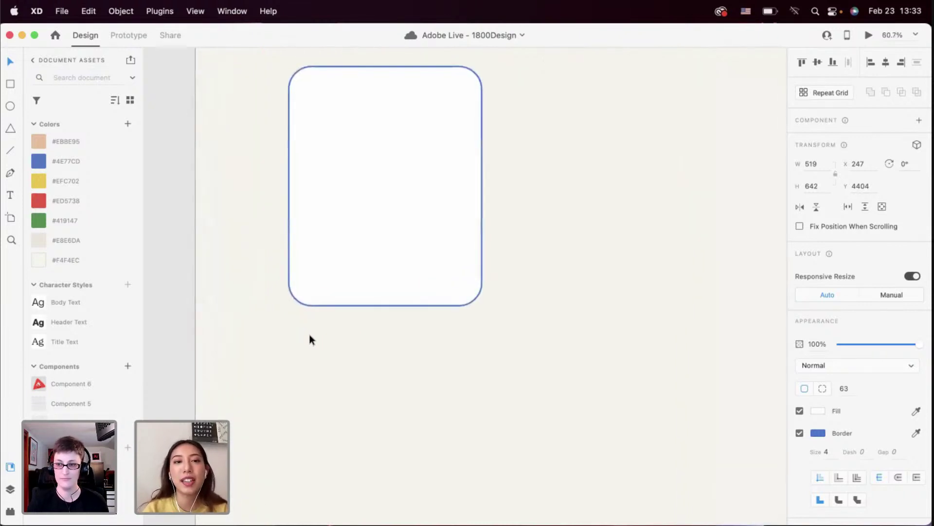
scroll(346, 287, "up", 3)
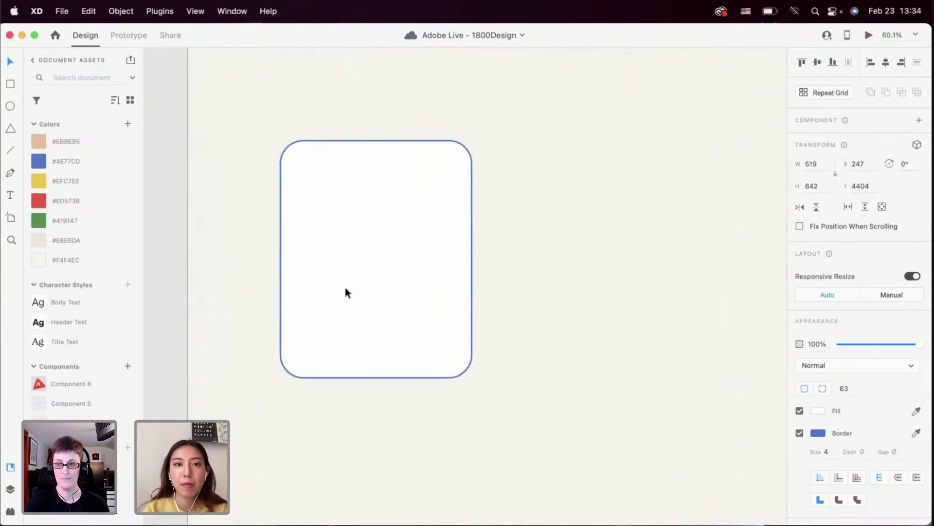
left_click_drag(474, 261, 463, 259)
left_click(488, 267)
Zoom out and compare the card with the JOIN NOW button above
scroll(487, 263, "down", 1)
scroll(487, 263, "left", 1)
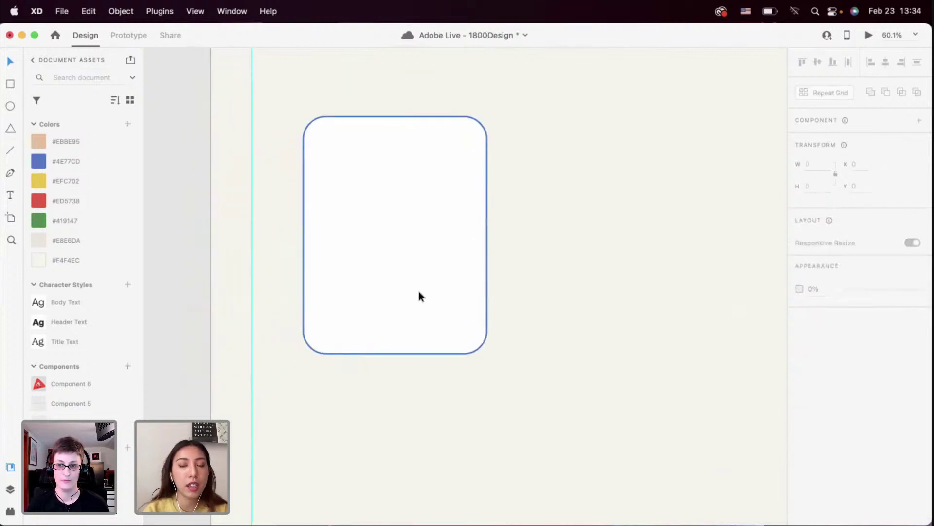
scroll(419, 291, "down", 5)
scroll(425, 269, "up", 5)
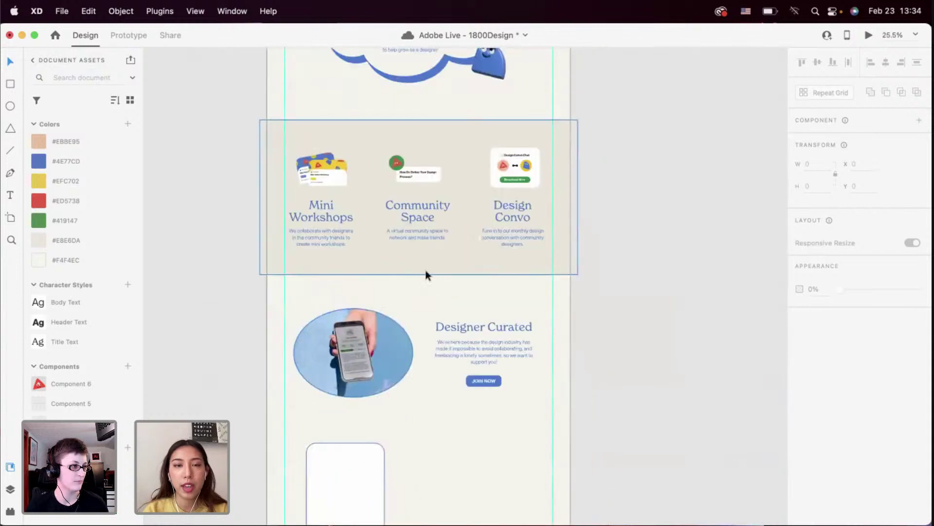
scroll(426, 270, "down", 3)
scroll(466, 282, "up", 2)
scroll(466, 281, "down", 5)
scroll(530, 249, "left", 2)
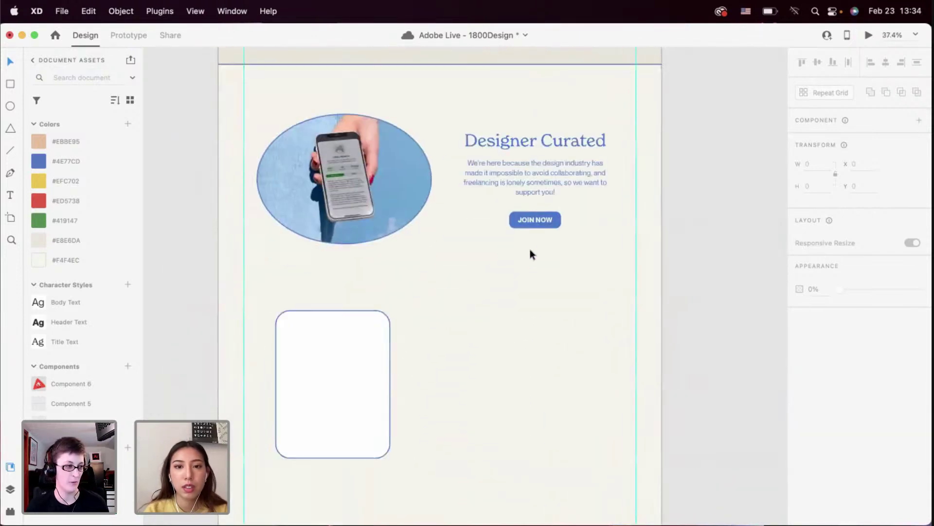
left_click(534, 220)
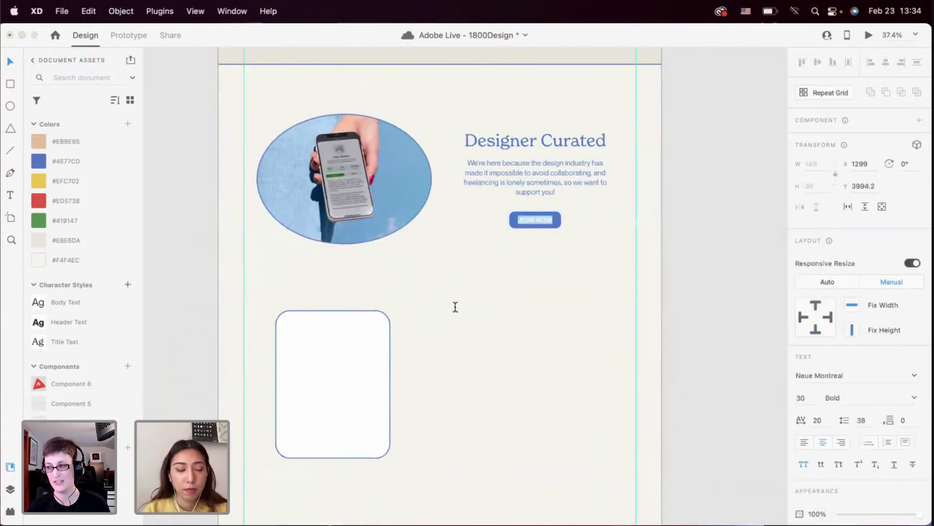
scroll(434, 332, "down", 3)
left_click(434, 332)
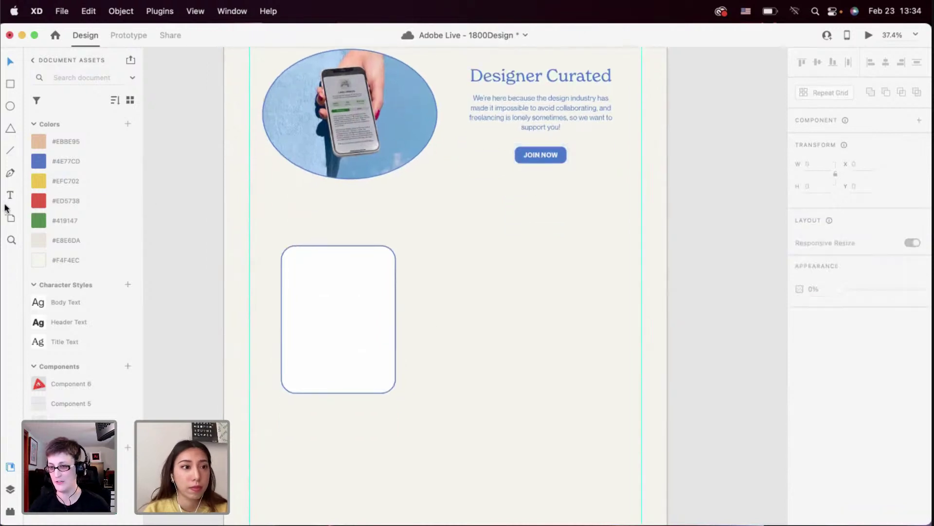
Add the member's name below the card in Header Text style, #4E77CD blue, centred
left_click(309, 425)
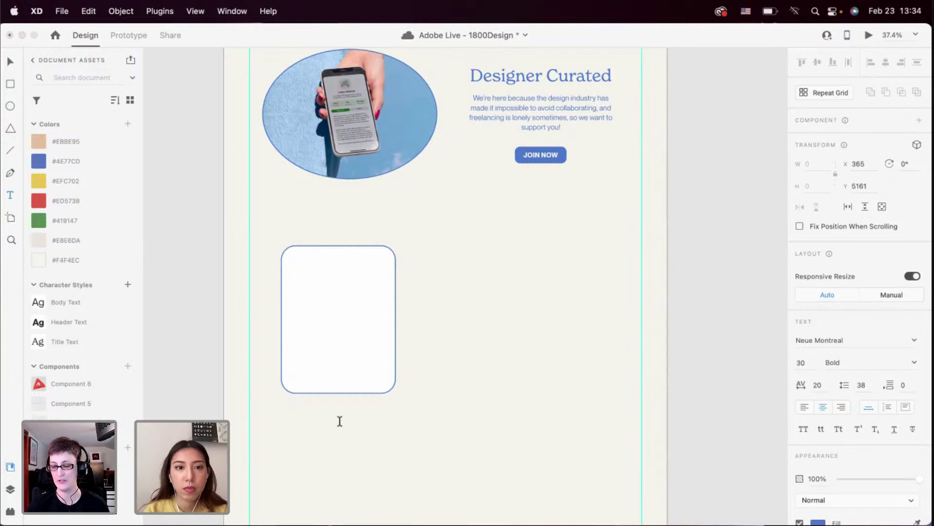
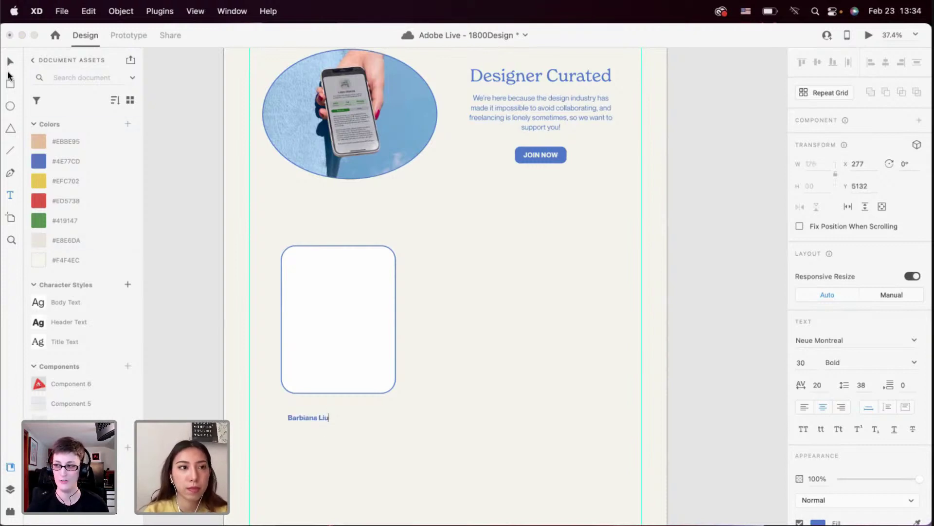
left_click(9, 63)
left_click(66, 324)
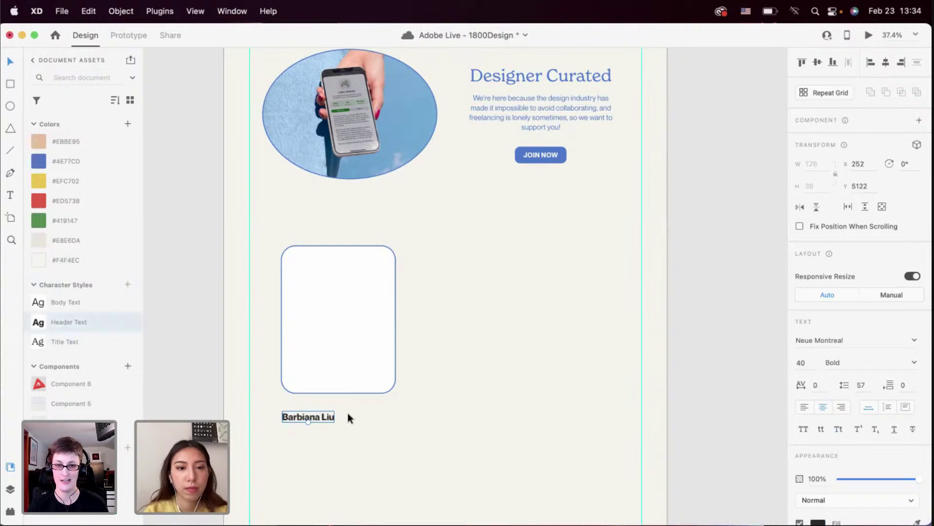
scroll(347, 413, "down", 1)
scroll(347, 412, "up", 3)
left_click(92, 163)
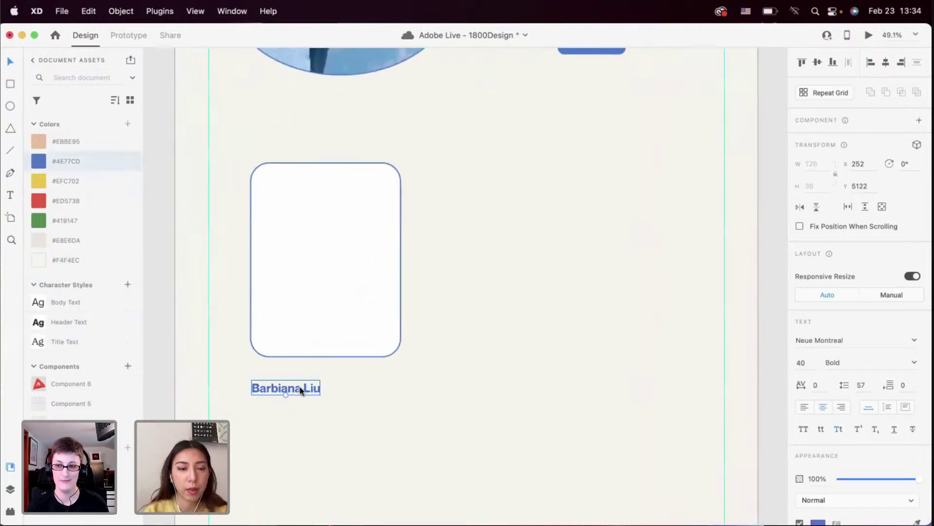
left_click_drag(302, 389, 340, 378)
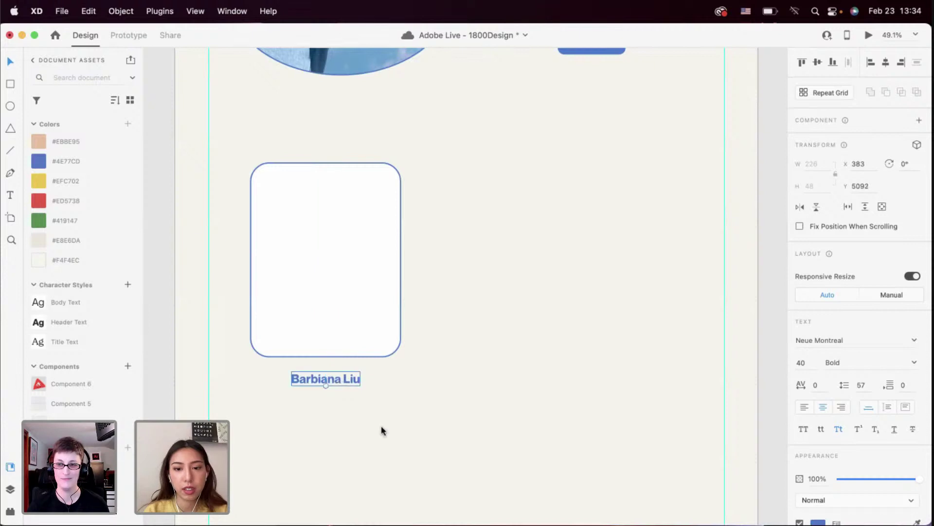
scroll(348, 379, "down", 2)
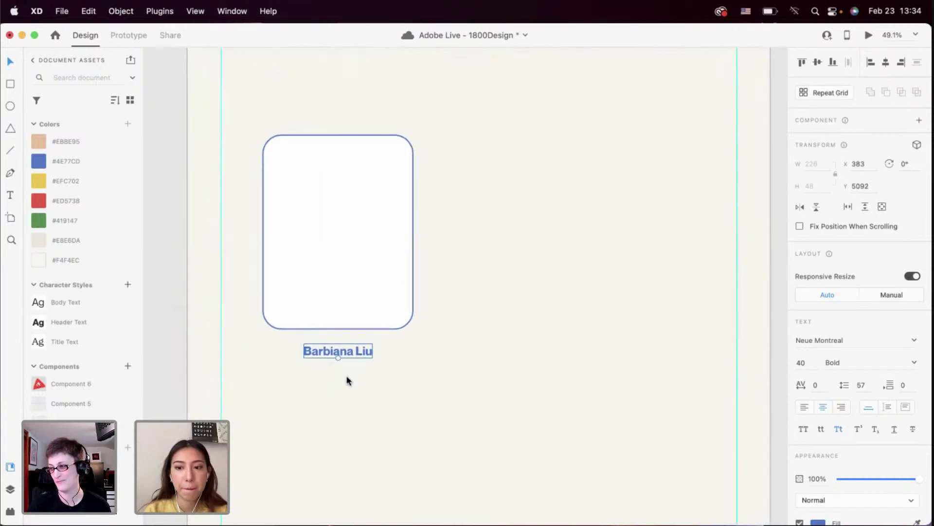
left_click(365, 407)
Resize the card narrower and shorter and centre it above the name
left_click(354, 305)
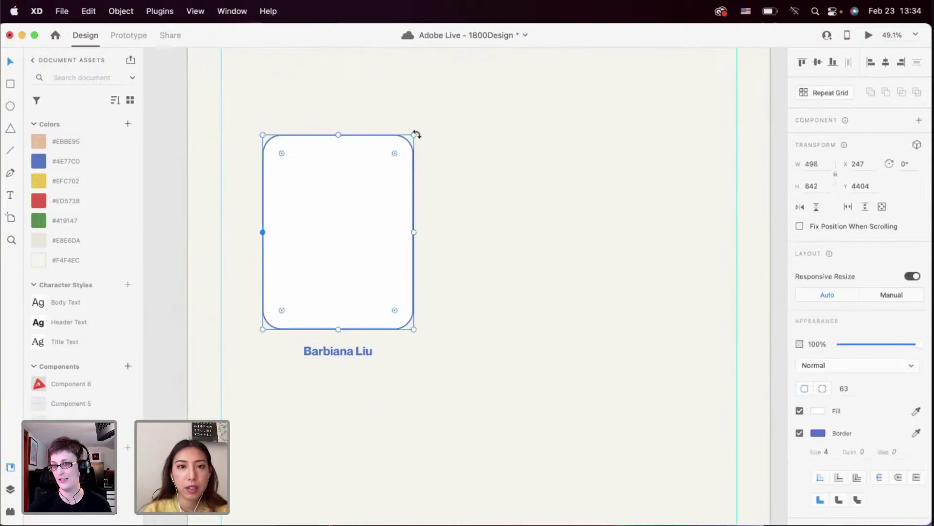
left_click_drag(416, 134, 367, 190)
left_click(427, 223)
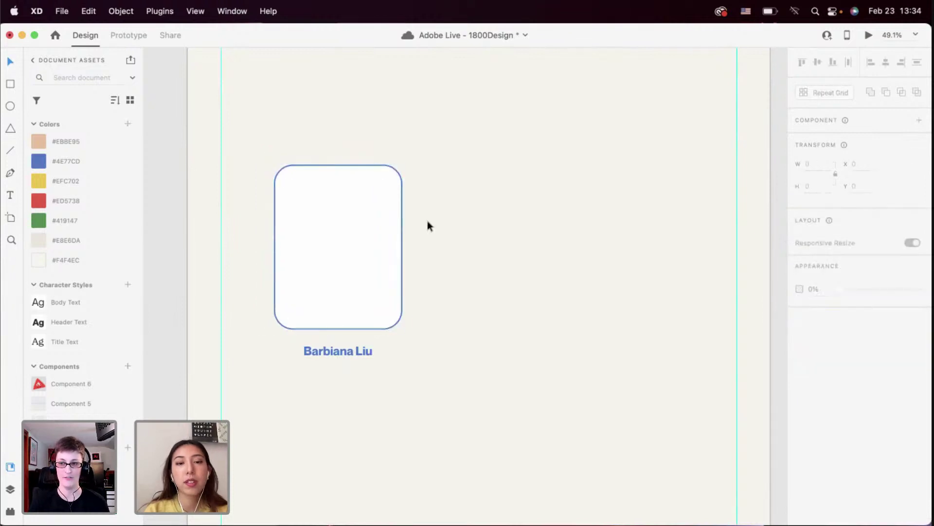
scroll(369, 278, "up", 3)
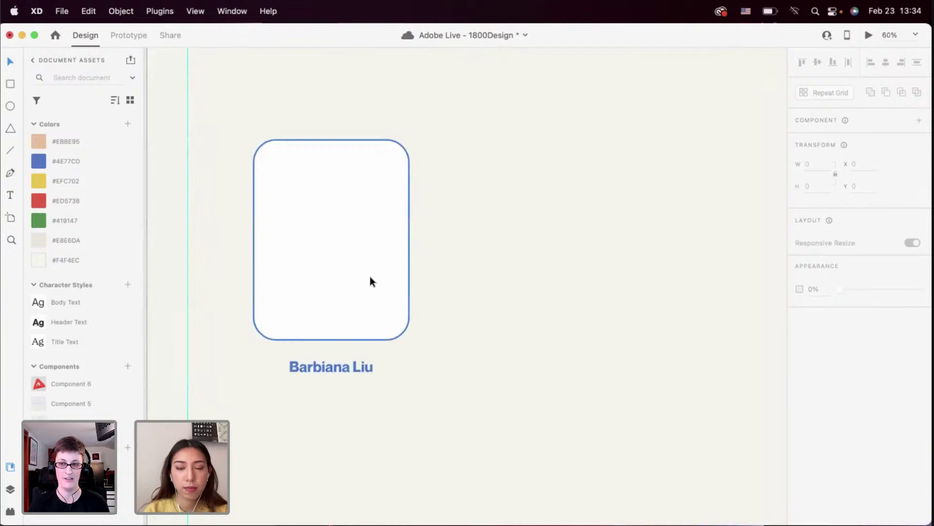
scroll(370, 277, "down", 5)
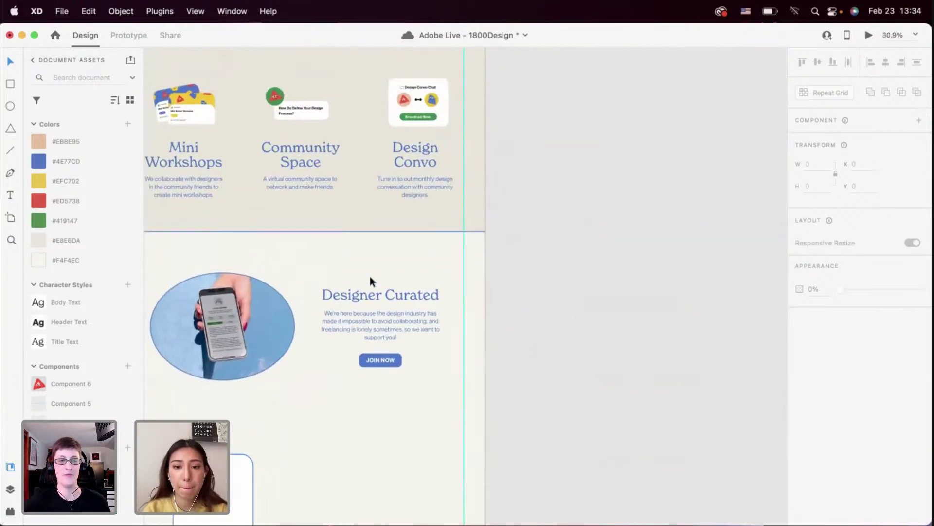
scroll(370, 276, "up", 15)
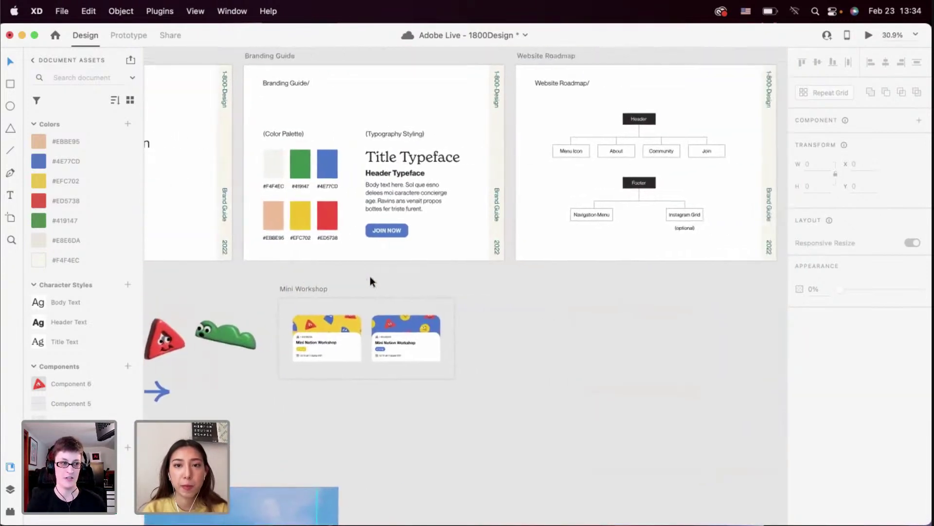
scroll(369, 276, "right", 10)
scroll(370, 276, "up", 2)
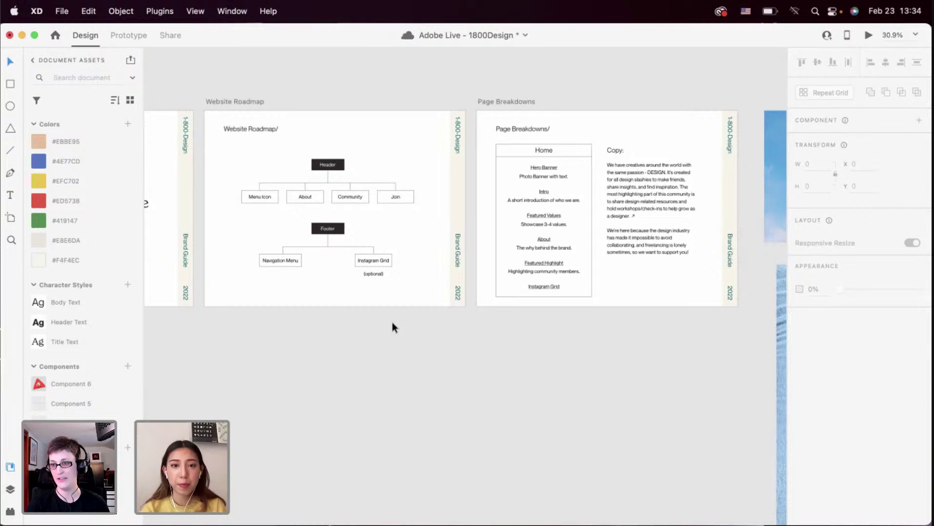
scroll(349, 314, "down", 15)
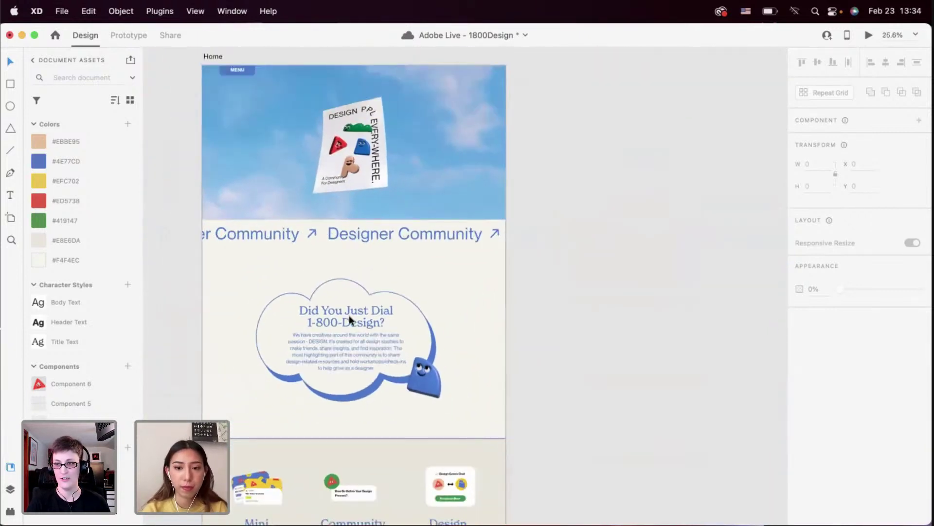
scroll(349, 317, "down", 10)
scroll(349, 317, "left", 3)
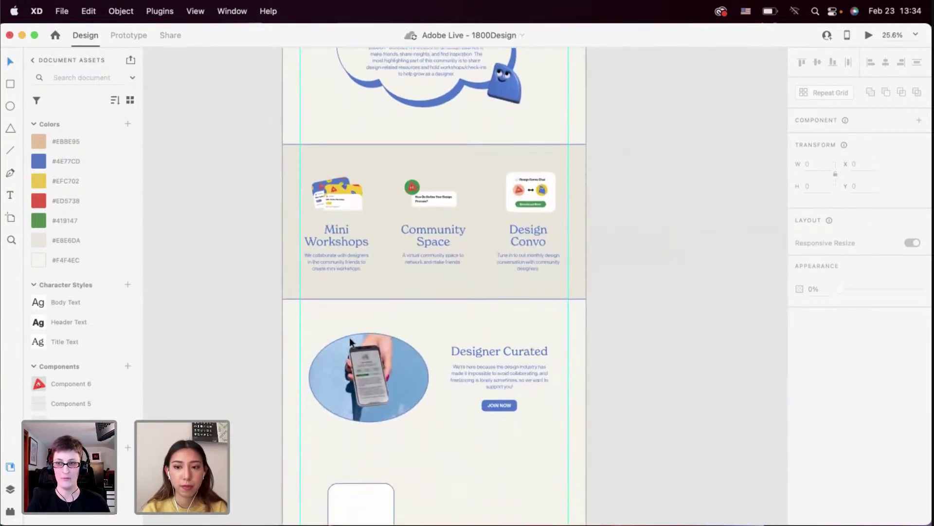
scroll(351, 341, "up", 5)
scroll(350, 341, "down", 8)
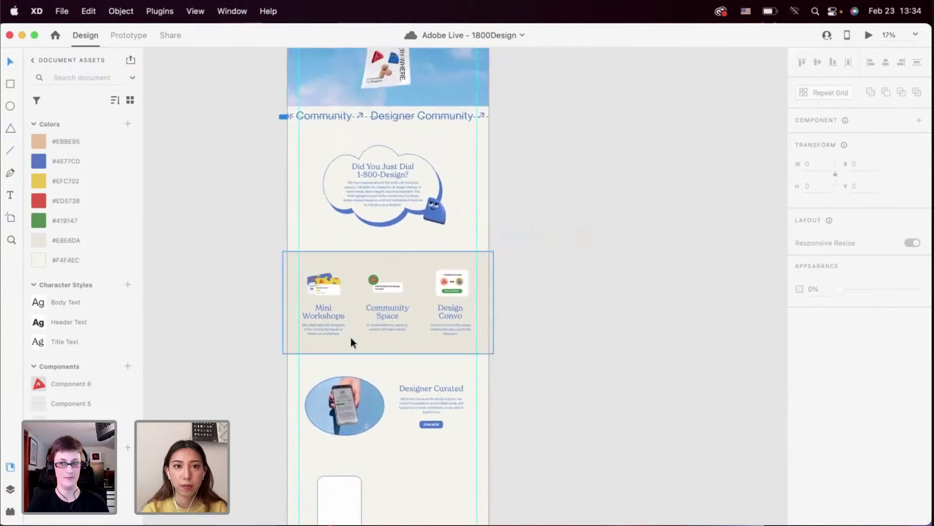
scroll(352, 338, "up", 2)
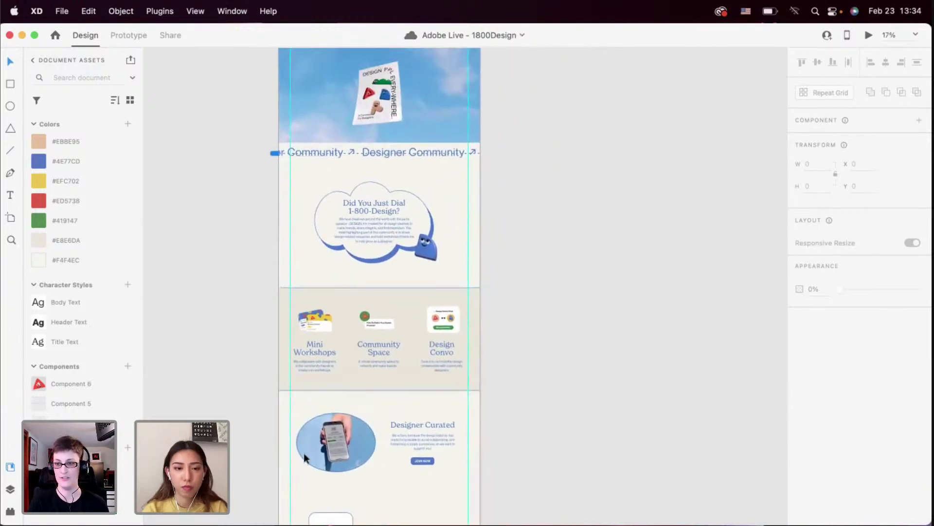
scroll(295, 246, "down", 6)
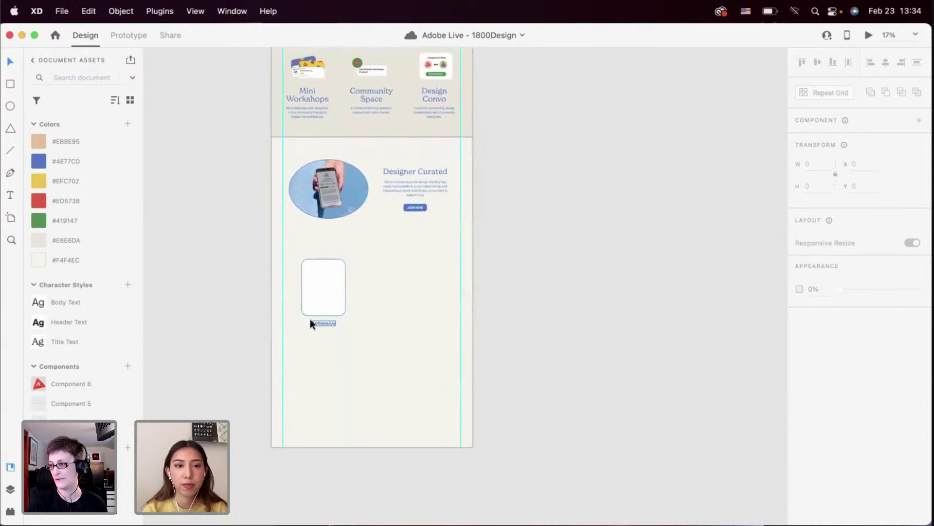
scroll(310, 319, "up", 5)
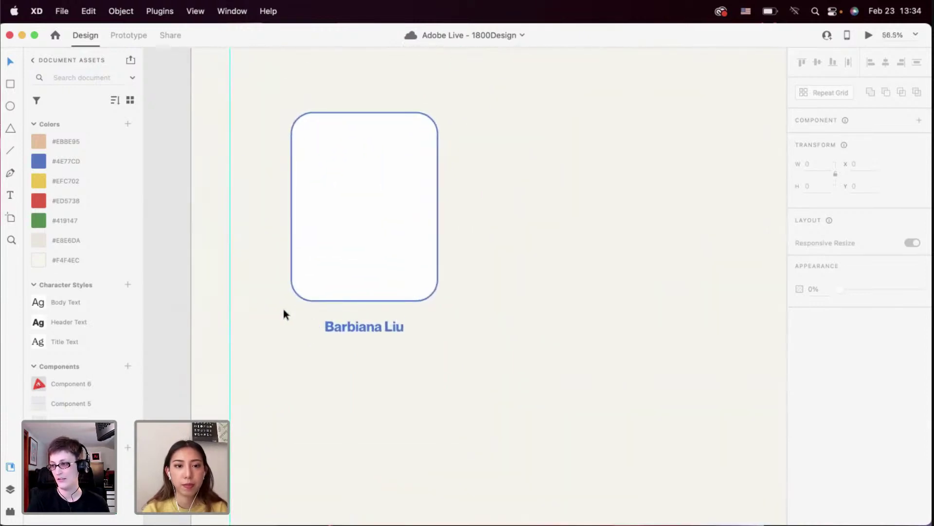
Duplicate the name text below it and replace it with a pin emoji plus 'New York City'
left_click(355, 326)
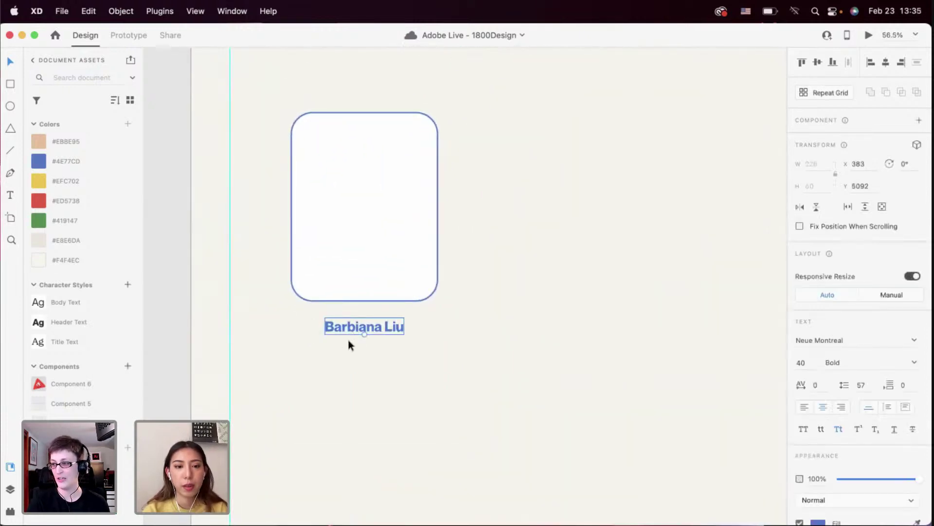
left_click_drag(350, 326, 353, 352)
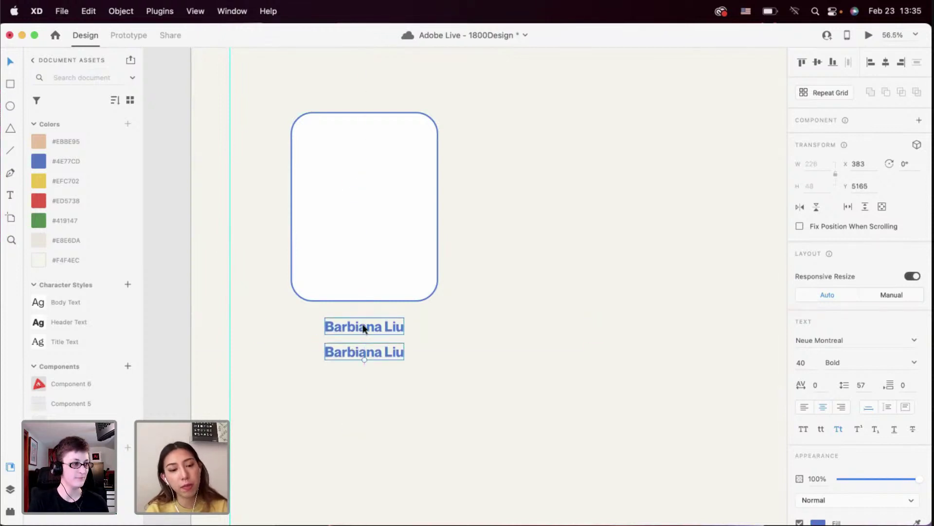
double_click(351, 350)
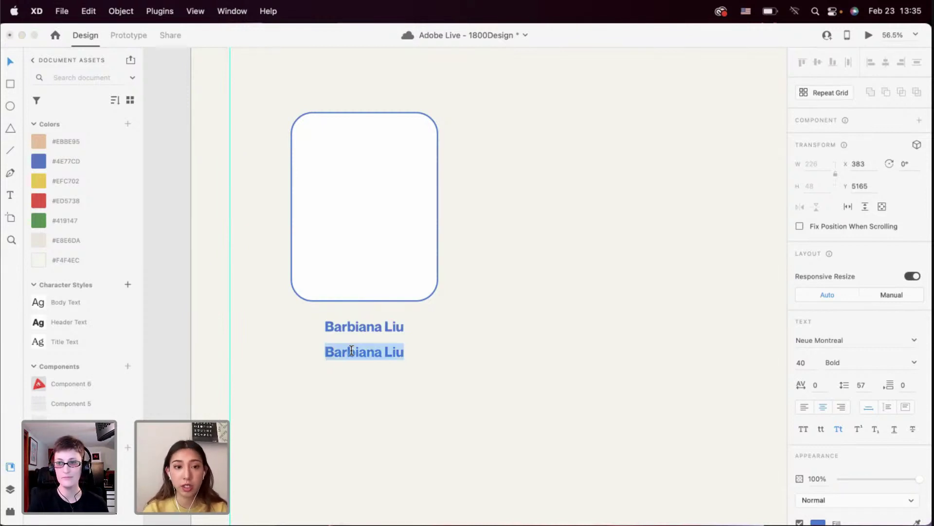
key("ctrl+super+space")
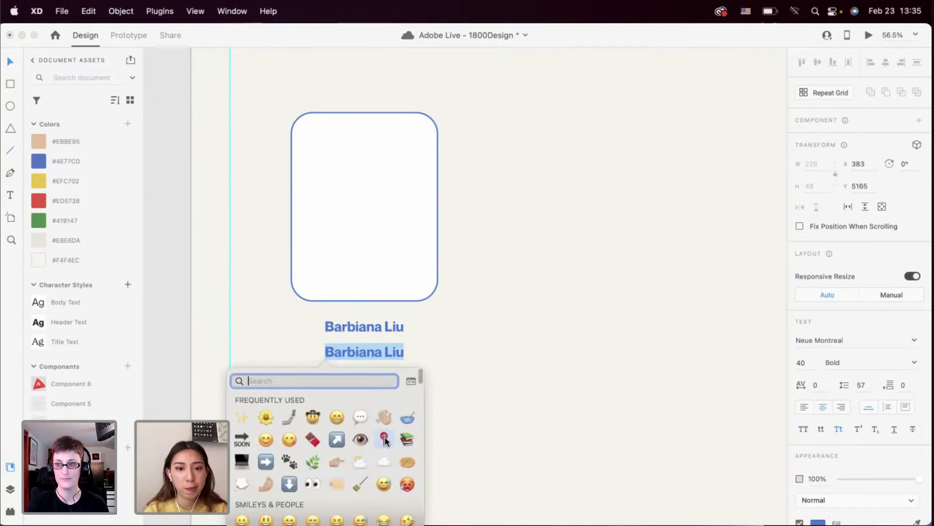
left_click(384, 440)
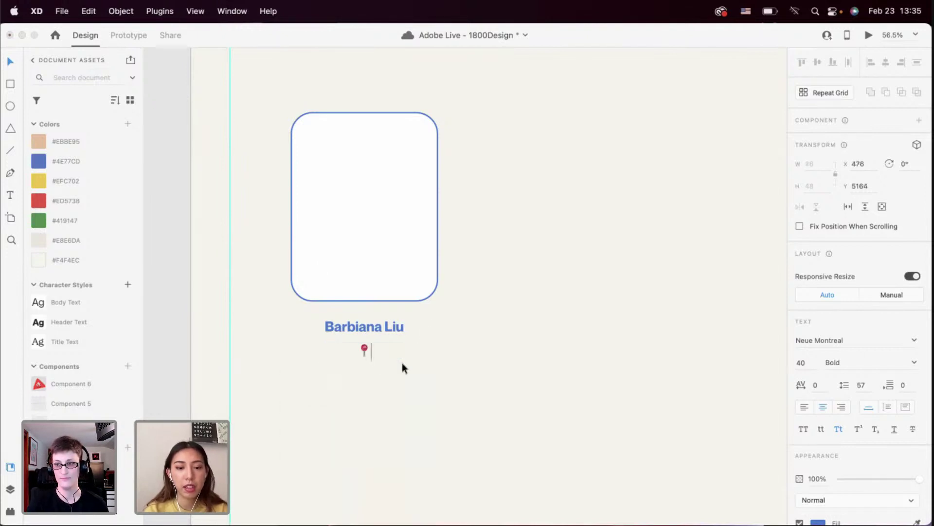
type("New Y")
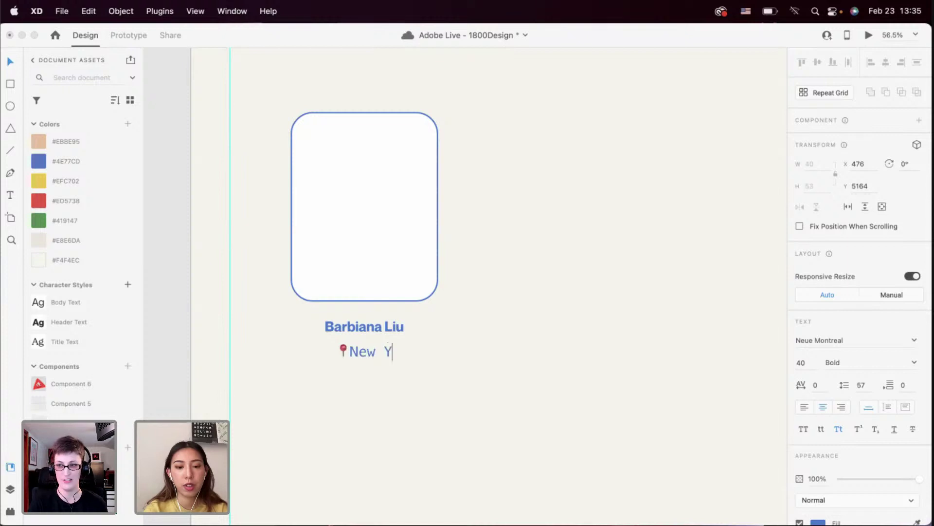
type("ork")
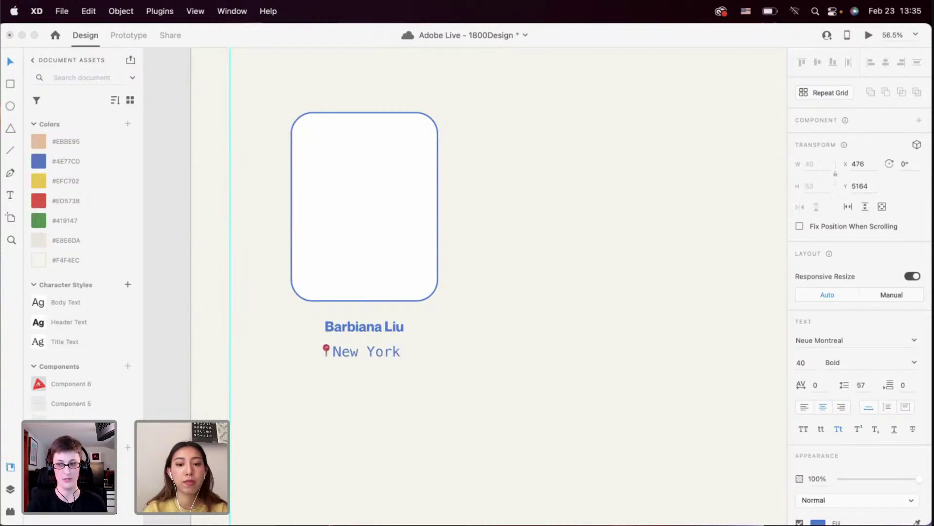
type(" City")
key("Escape")
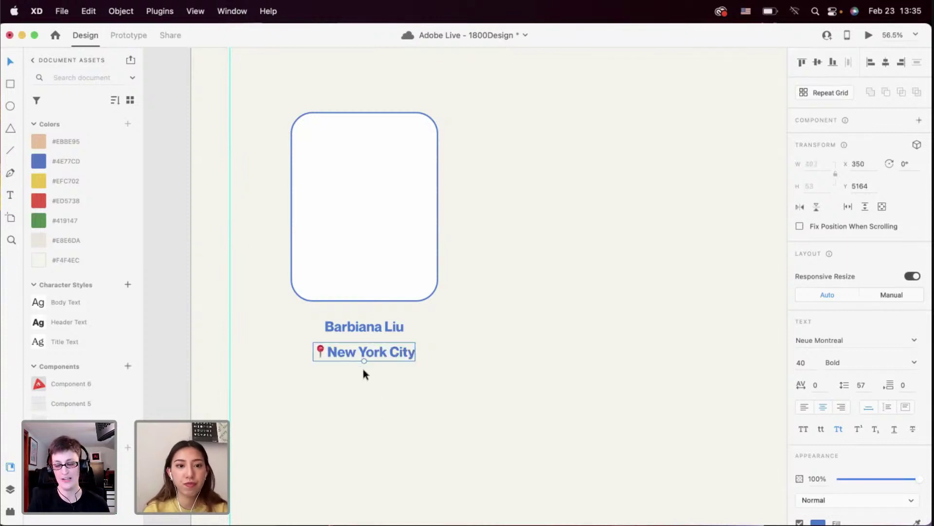
Style the location line as Body Text in #4E77CD blue, centred under the name
left_click(90, 306)
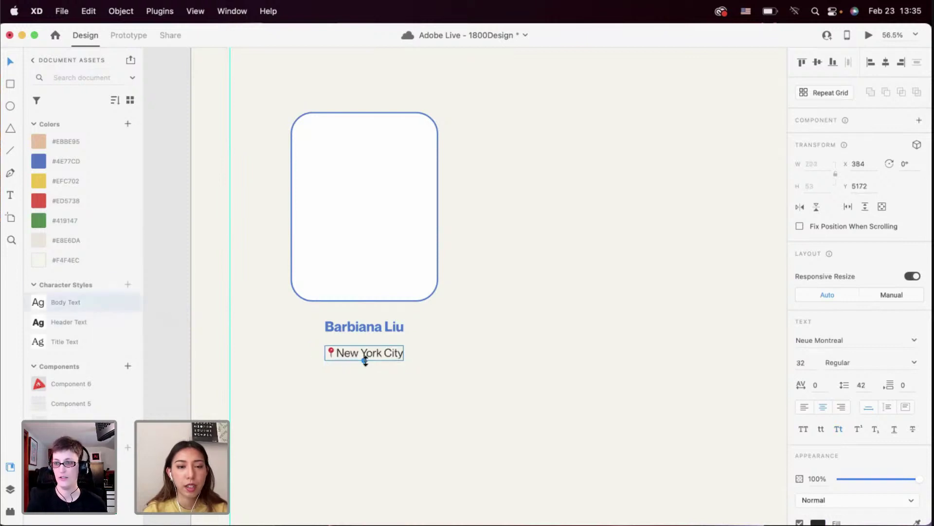
left_click_drag(379, 353, 376, 349)
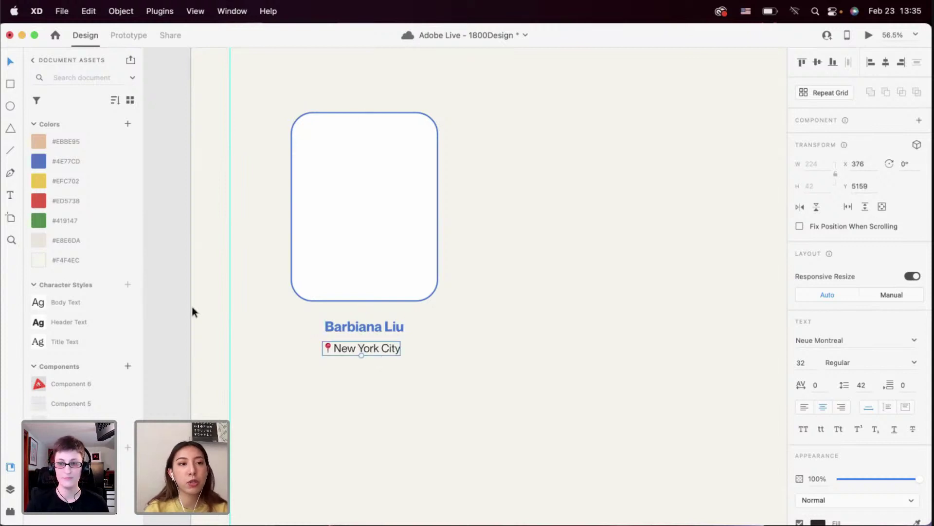
left_click(97, 159)
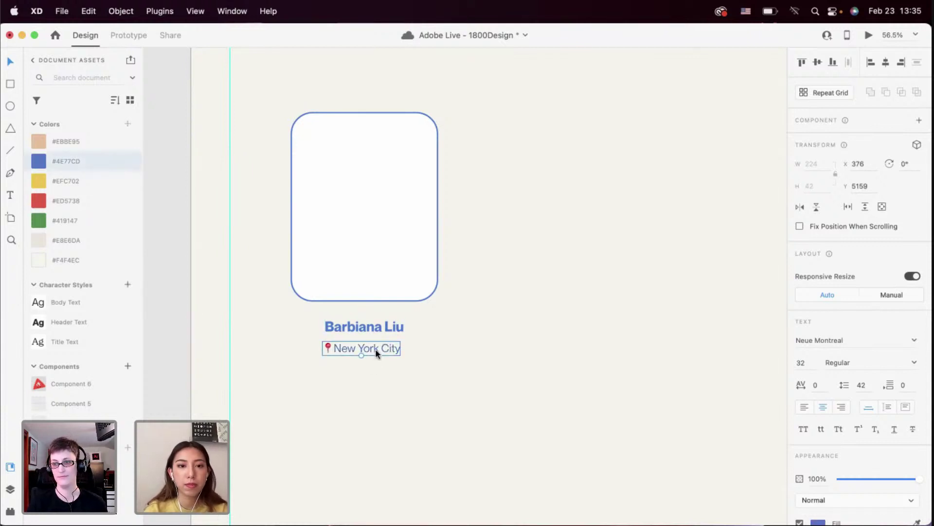
left_click_drag(375, 349, 375, 361)
left_click_drag(383, 373, 362, 285)
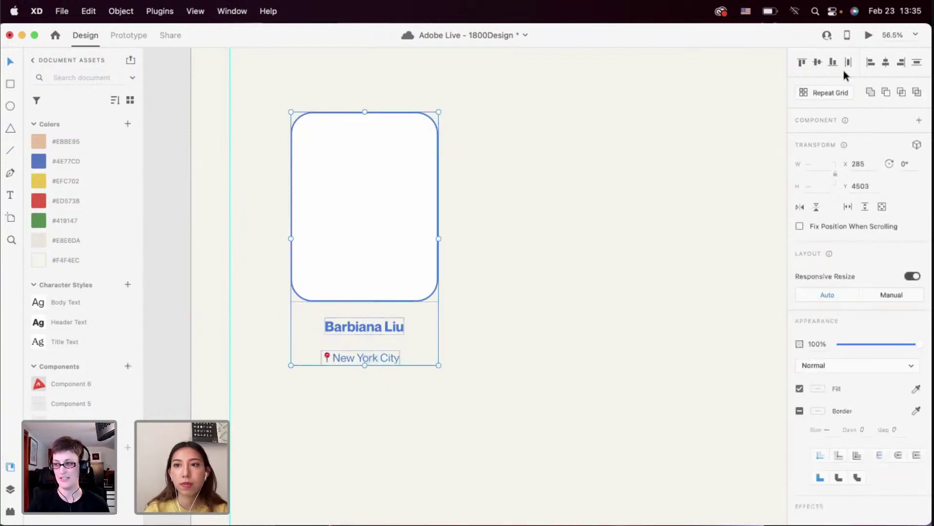
left_click(886, 64)
left_click(520, 290)
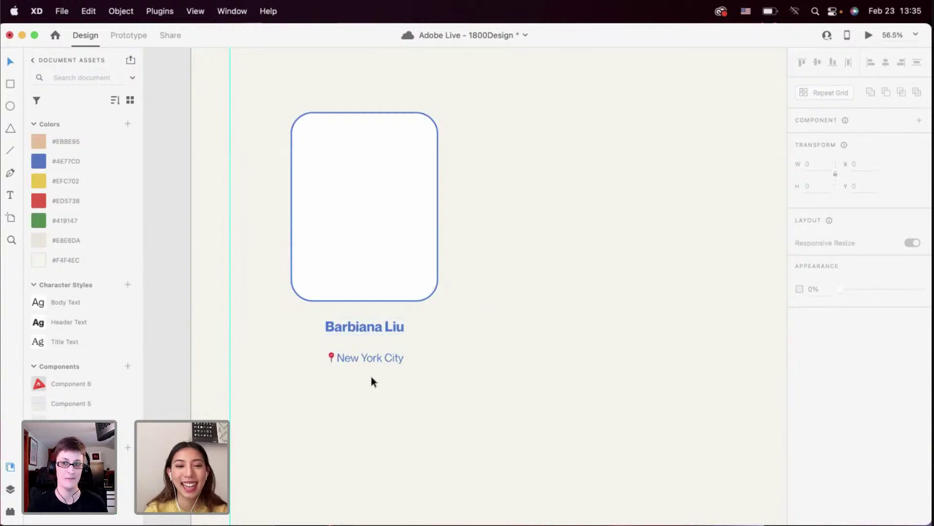
left_click(368, 360)
left_click(378, 397)
Nudge the New York City line slightly up toward the name
scroll(377, 396, "down", 3)
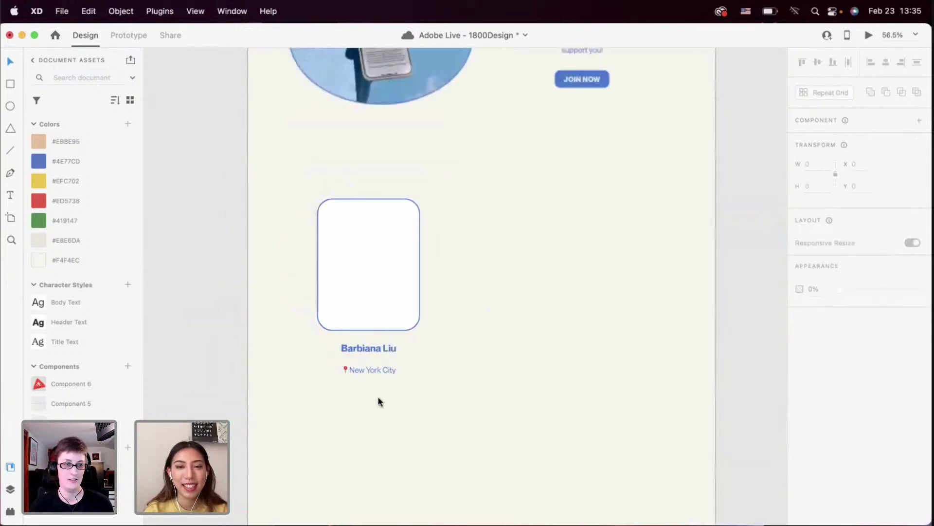
scroll(360, 365, "up", 5)
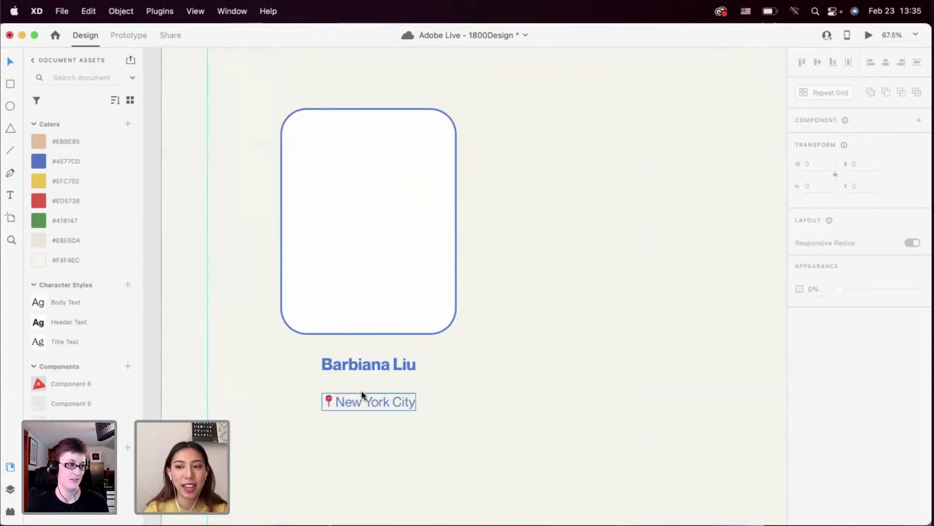
left_click_drag(361, 397, 361, 390)
left_click(358, 413)
scroll(358, 413, "down", 3)
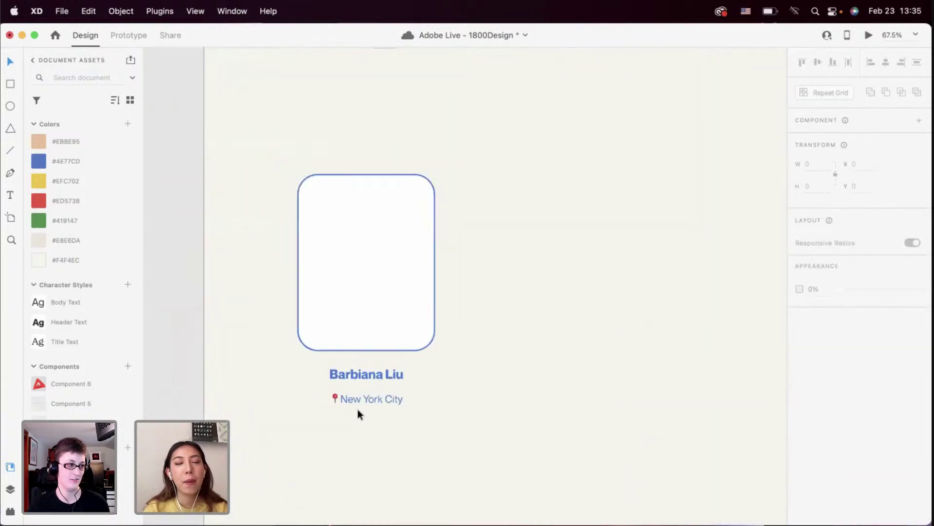
scroll(358, 413, "up", 3)
scroll(358, 412, "up", 1)
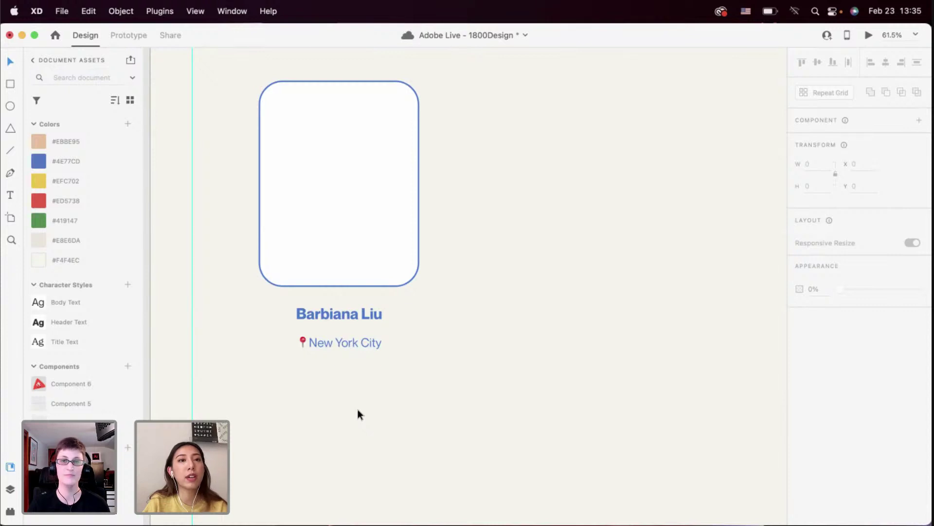
scroll(338, 385, "down", 3)
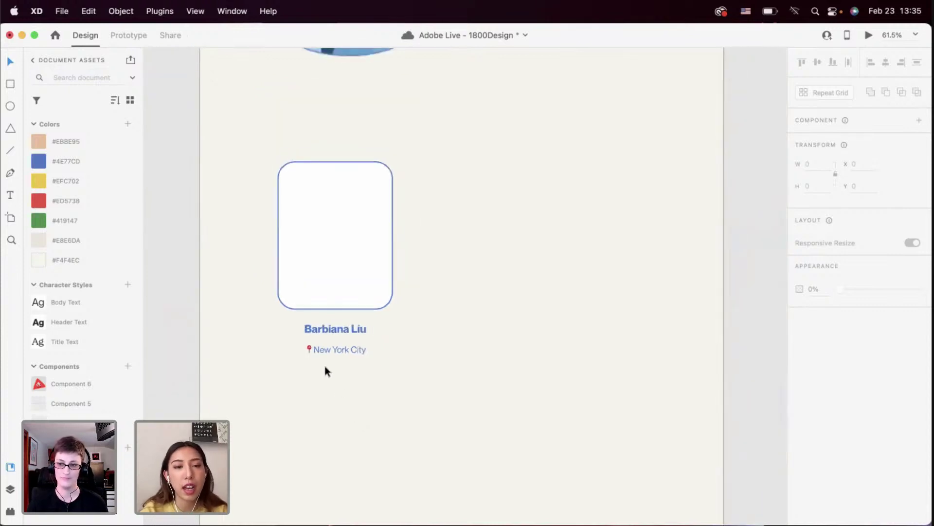
scroll(325, 351, "up", 2)
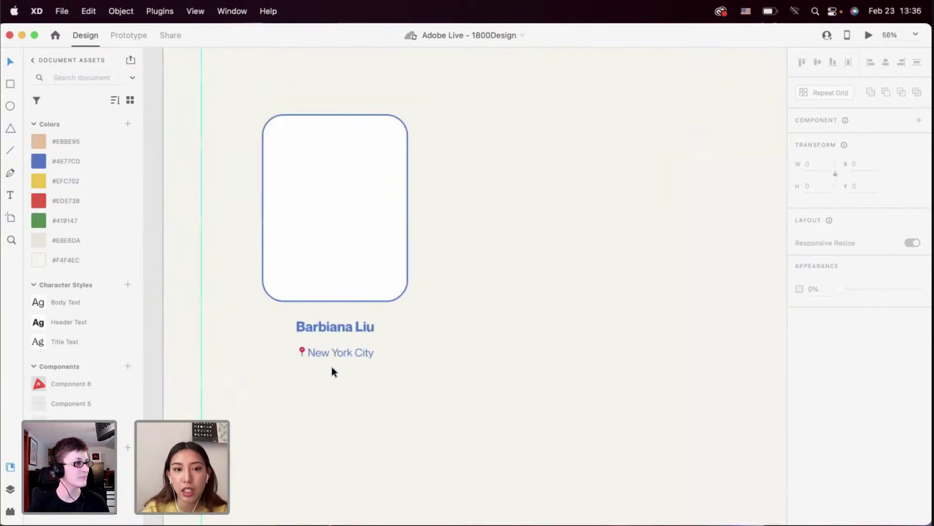
Duplicate the location line just below itself and change the copy's text to 'Branding'
left_click(331, 353)
left_click_drag(331, 353, 330, 375)
scroll(331, 375, "up", 2)
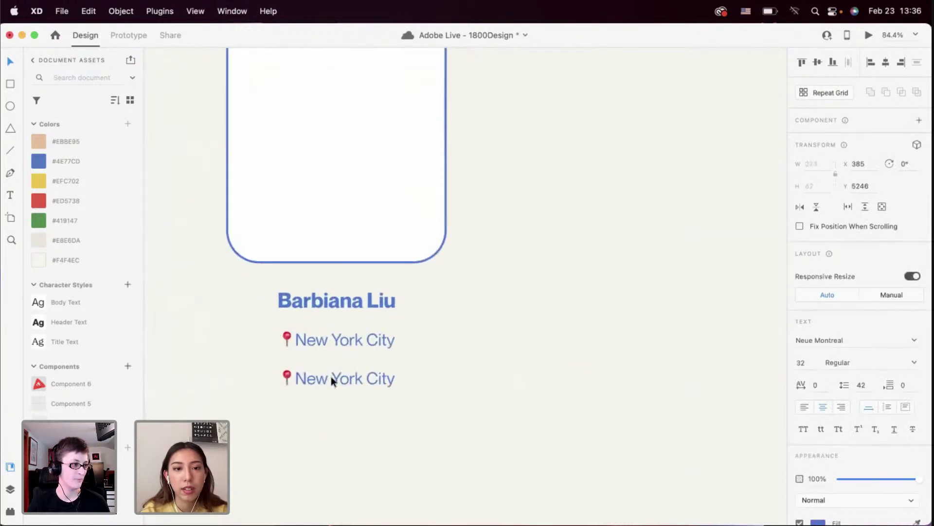
key("Return")
type("Branding")
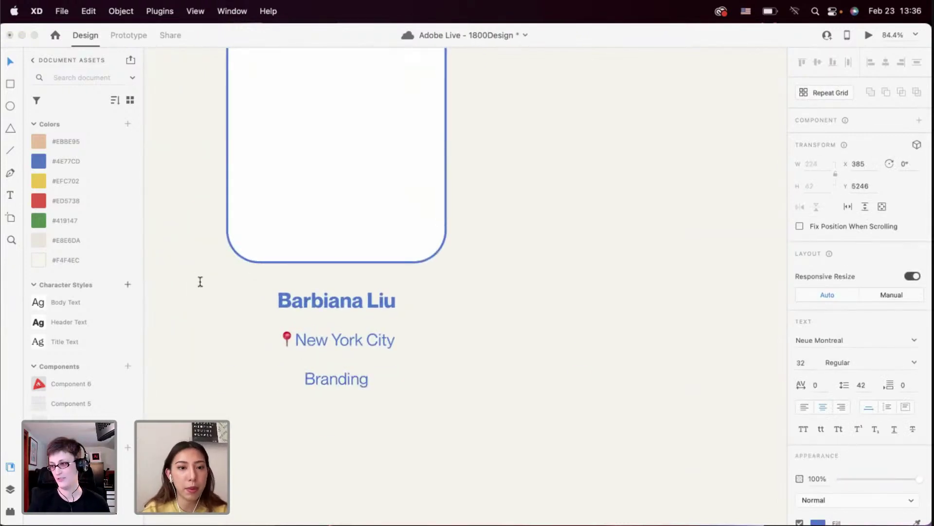
key("Escape")
left_click(288, 338, "shift")
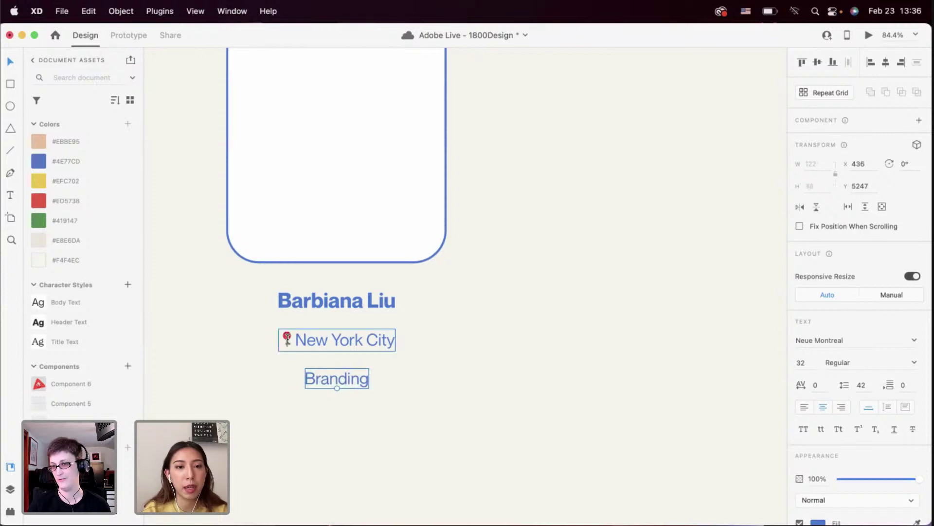
scroll(288, 339, "down", 2)
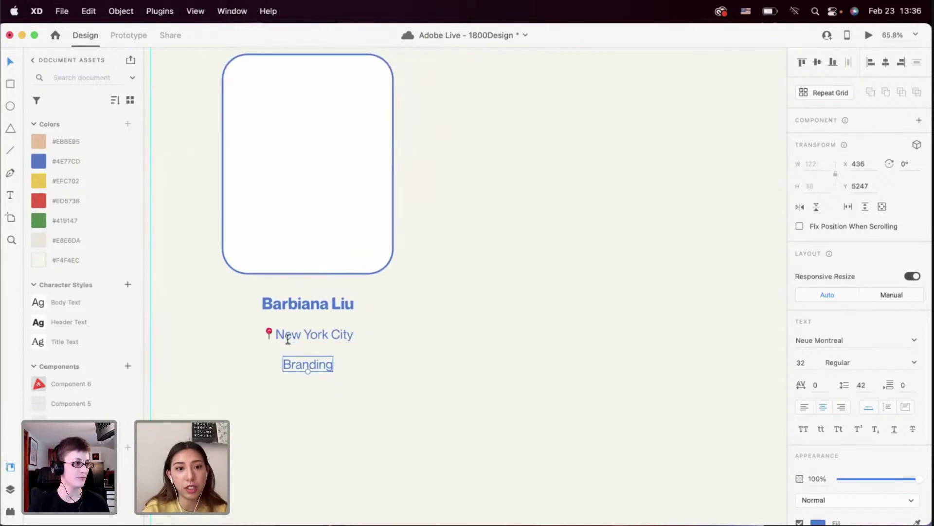
scroll(306, 374, "up", 3)
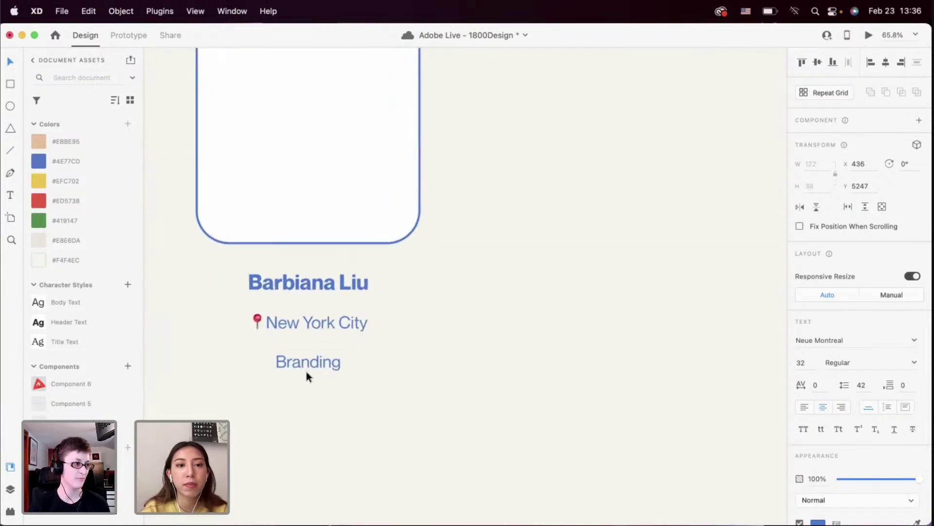
scroll(306, 376, "down", 3)
scroll(306, 375, "down", 1)
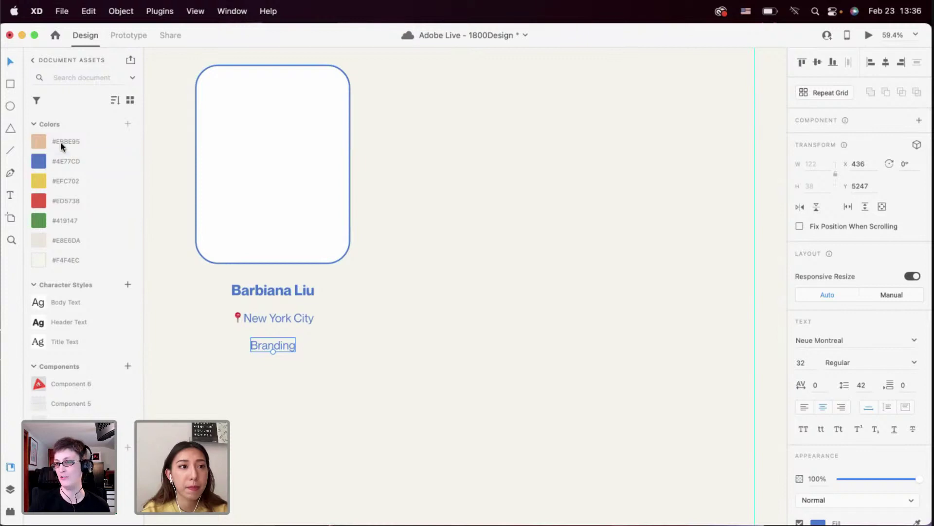
Draw a rounded tag rectangle over the Branding label and fill it blue #4E77CD
left_click(10, 83)
mouse_move(232, 333)
left_mouse_down()
mouse_move(319, 360)
mouse_move(296, 341)
mouse_move(251, 357)
left_mouse_up()
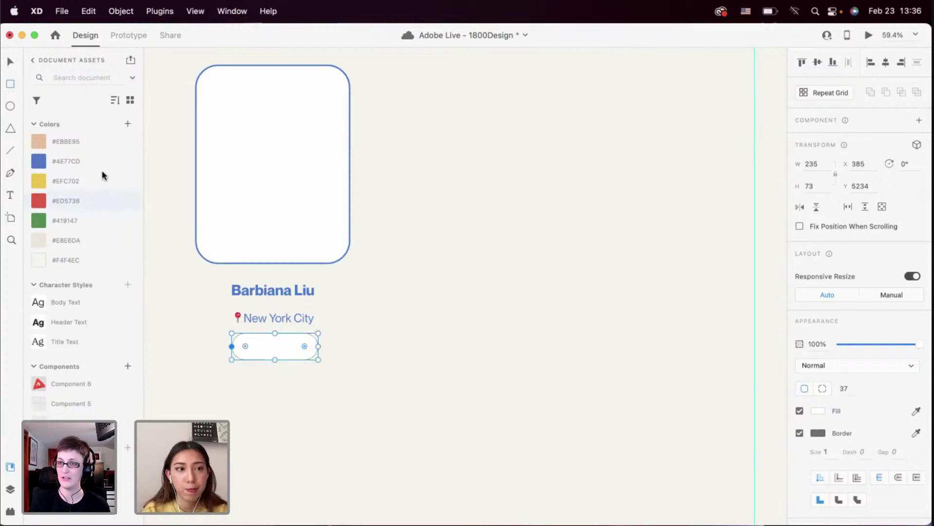
left_click(92, 161)
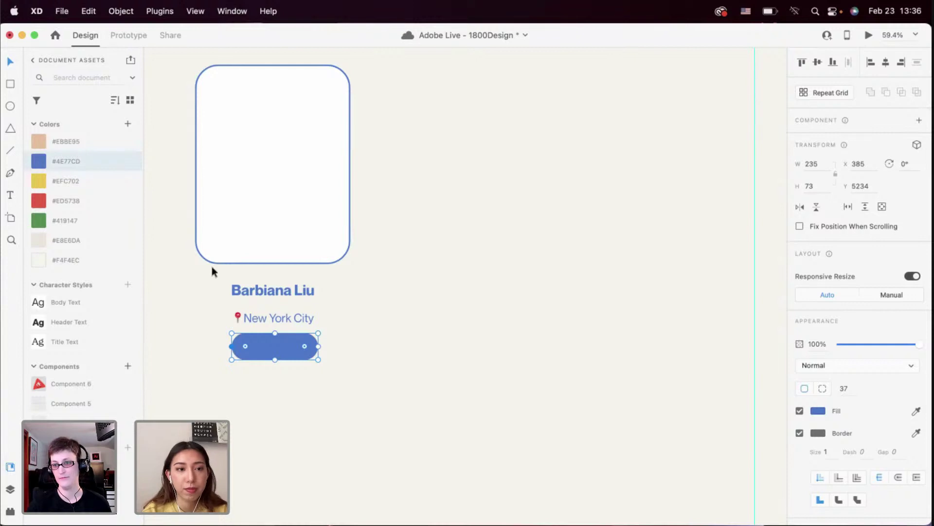
scroll(212, 267, "up", 3)
Add an off-white #F4F4EC 'Branding' text label inside the blue tag
left_click(303, 291)
key("t")
left_click(306, 294)
left_click(104, 263)
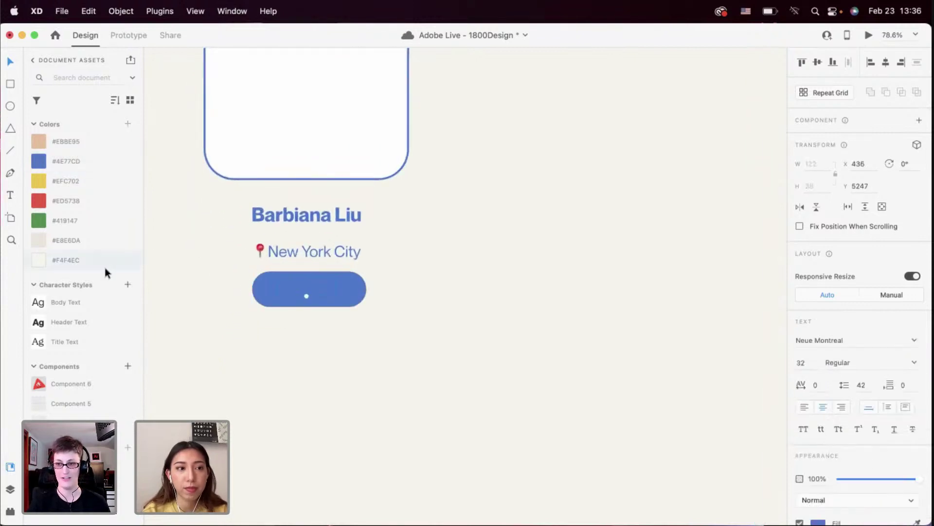
type("Branding")
key("Escape")
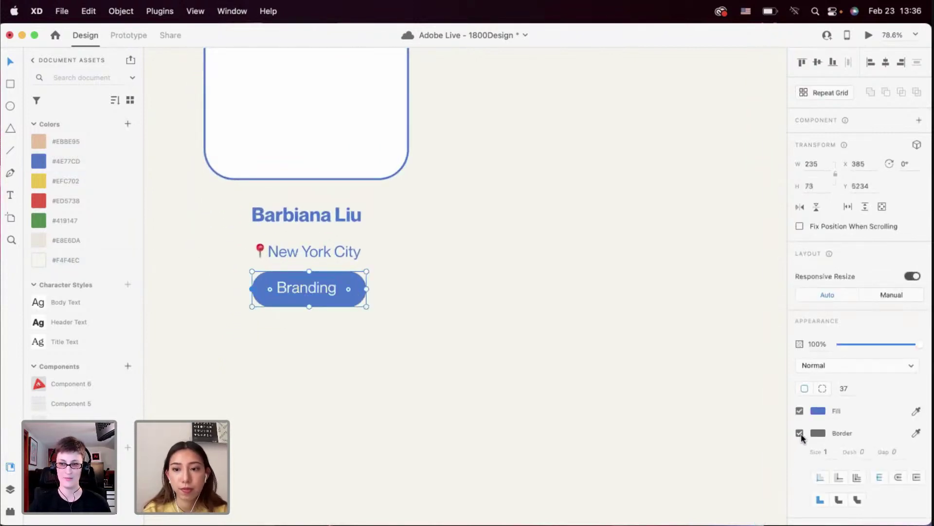
key("Escape")
Align the card, name, location and Branding tag centred horizontally
double_click(324, 287)
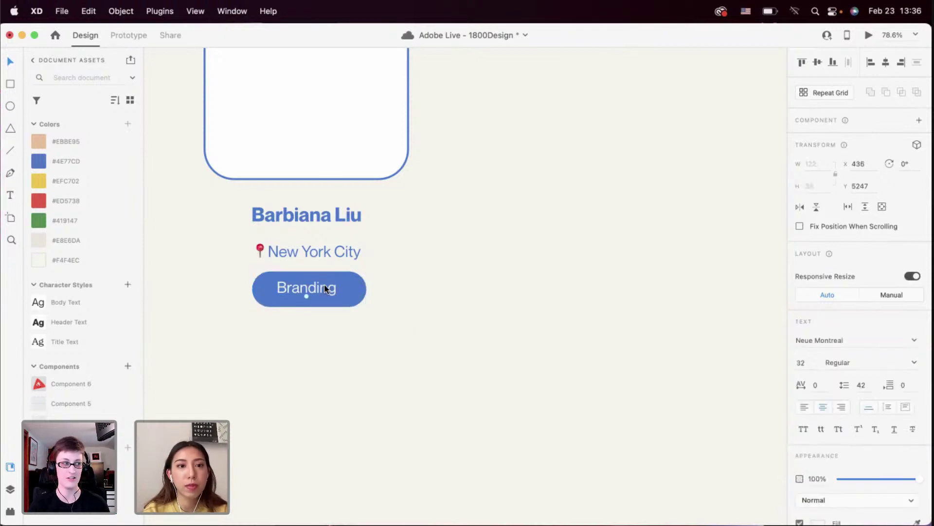
left_click(326, 327)
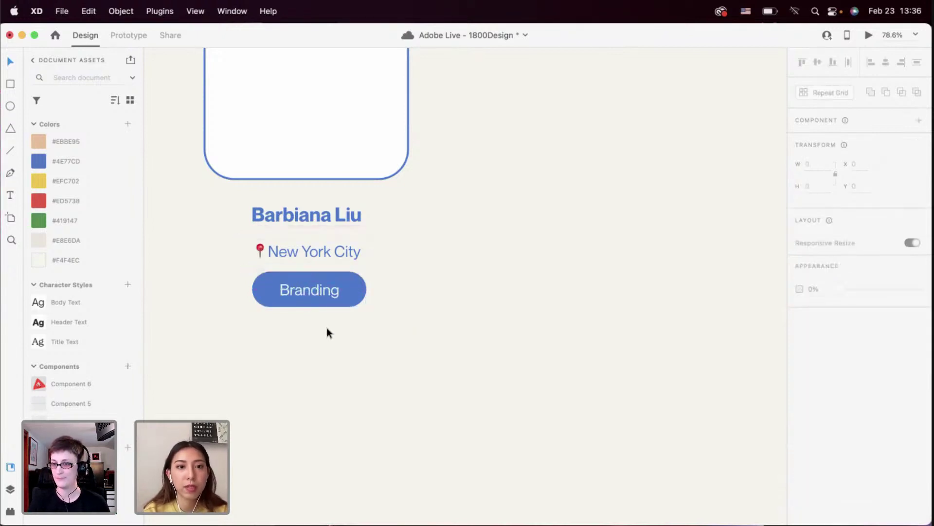
scroll(327, 328, "down", 5)
left_click_drag(327, 329, 311, 214)
left_click(884, 63)
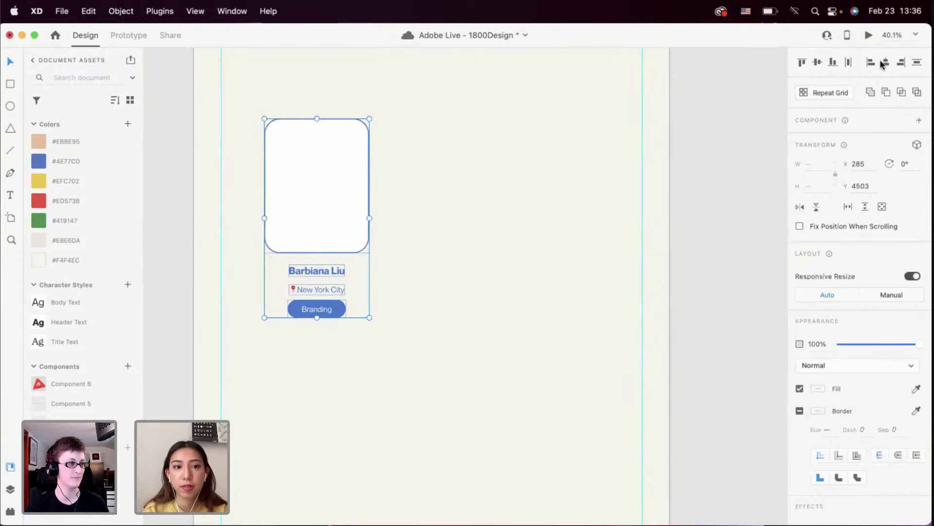
left_click(472, 249)
scroll(472, 250, "down", 2)
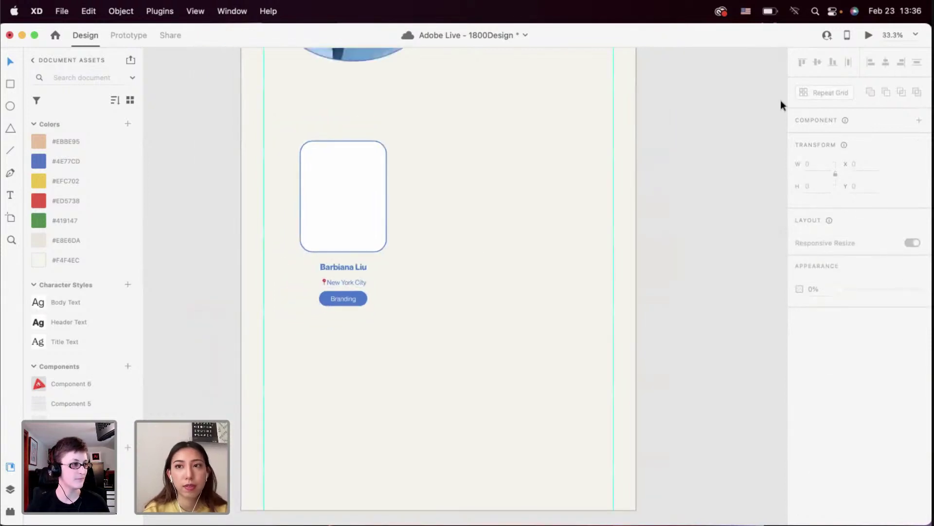
Launch Desktop Preview and scroll down to the finished member card
left_click(863, 40)
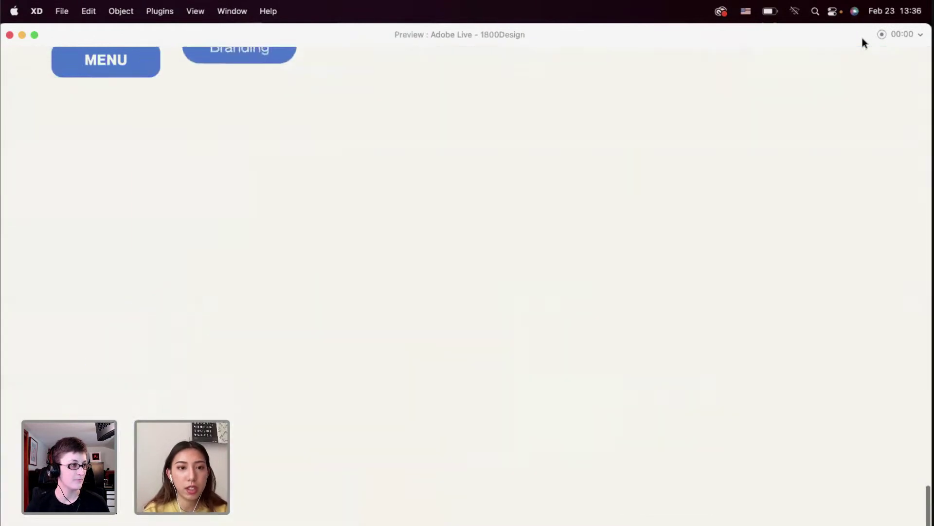
scroll(413, 363, "down", 3)
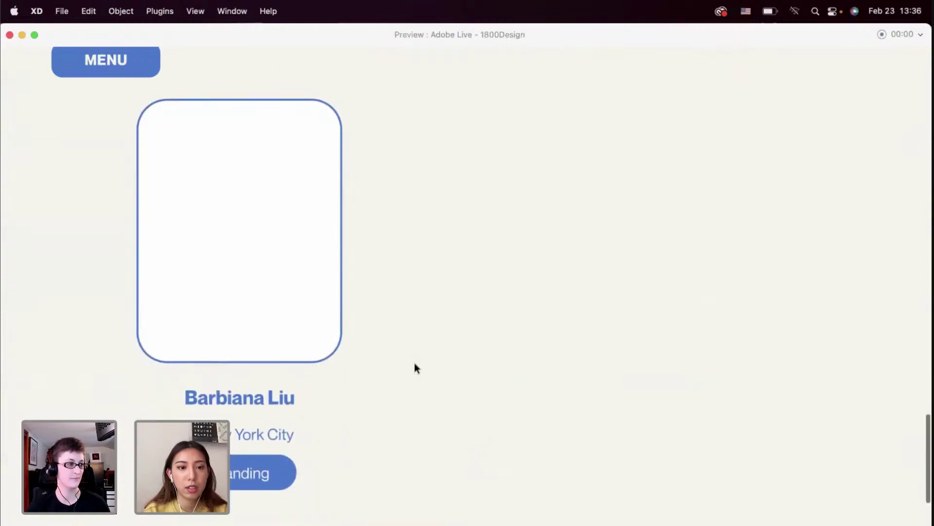
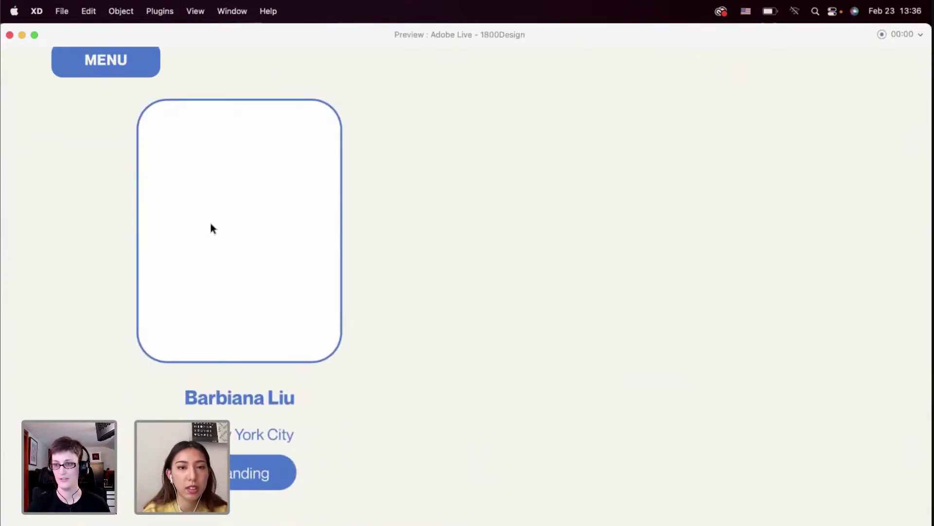
Close the Desktop Preview window and scroll back to the member card in the design
left_click(9, 35)
scroll(334, 267, "up", 5)
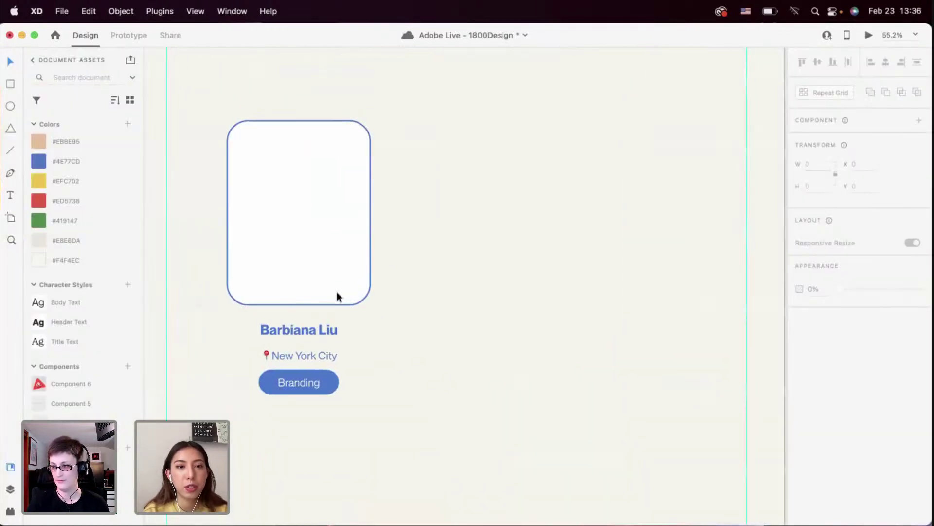
Shrink the card's white image box to 349×448 and move it to X 323 to line up with the text
scroll(338, 296, "down", 3)
left_click(288, 198)
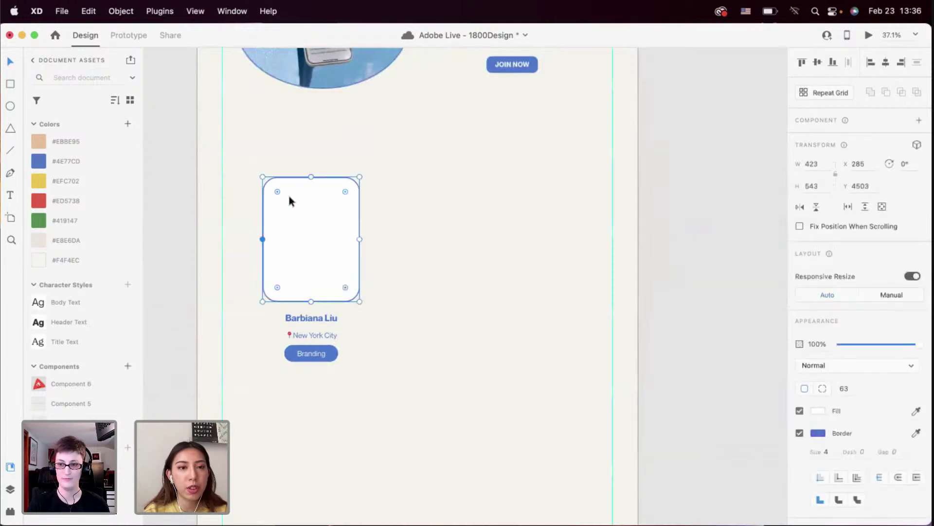
left_click_drag(265, 178, 281, 200)
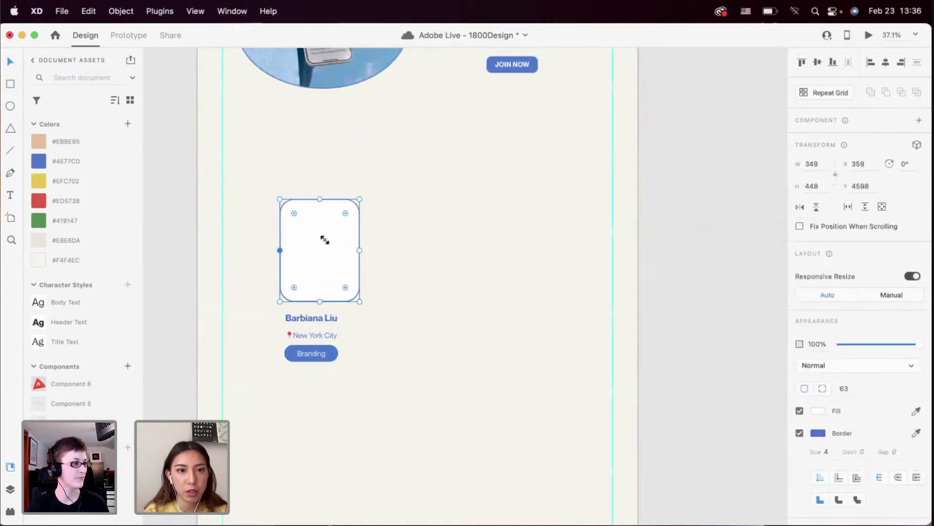
left_click_drag(323, 240, 319, 242)
Nudge the city and Branding group up and group the Branding button with 32 px padding
scroll(319, 242, "up", 3)
scroll(326, 389, "down", 2)
left_click(313, 323)
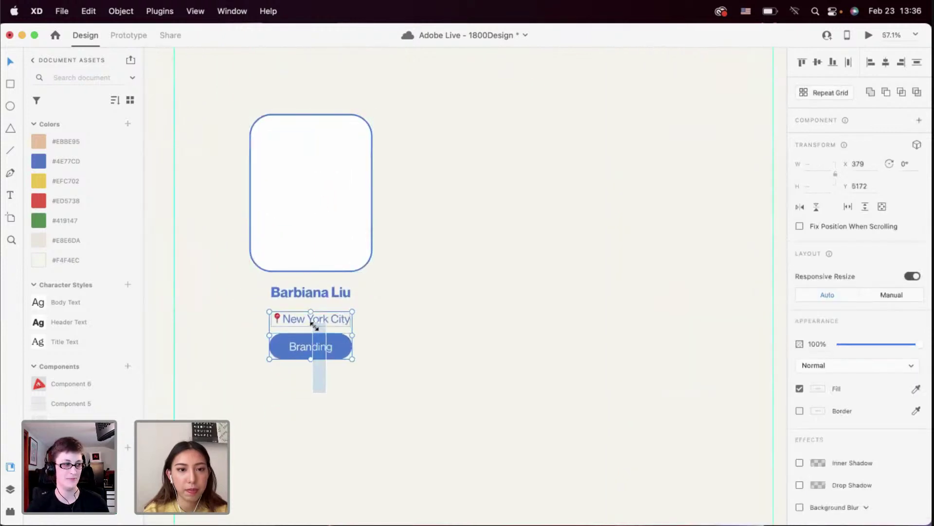
left_click_drag(313, 323, 314, 351)
left_click(310, 371)
left_click(313, 344)
left_click(308, 394)
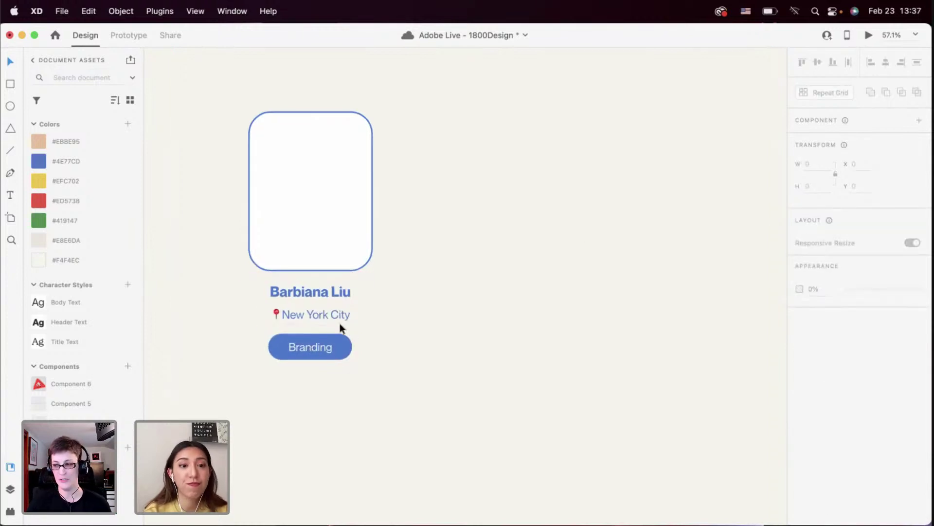
scroll(340, 323, "up", 2)
left_click(307, 351)
key("super+g")
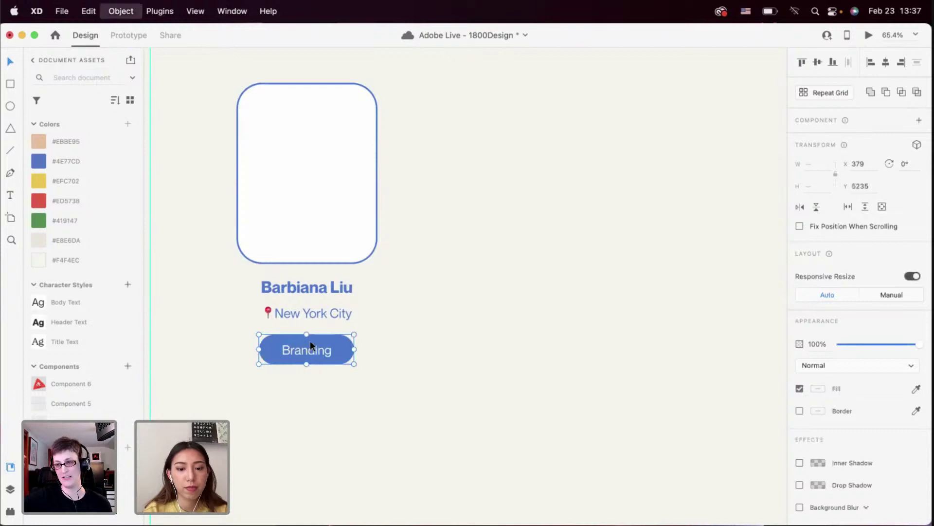
left_click_drag(311, 342, 311, 345)
left_click(329, 383)
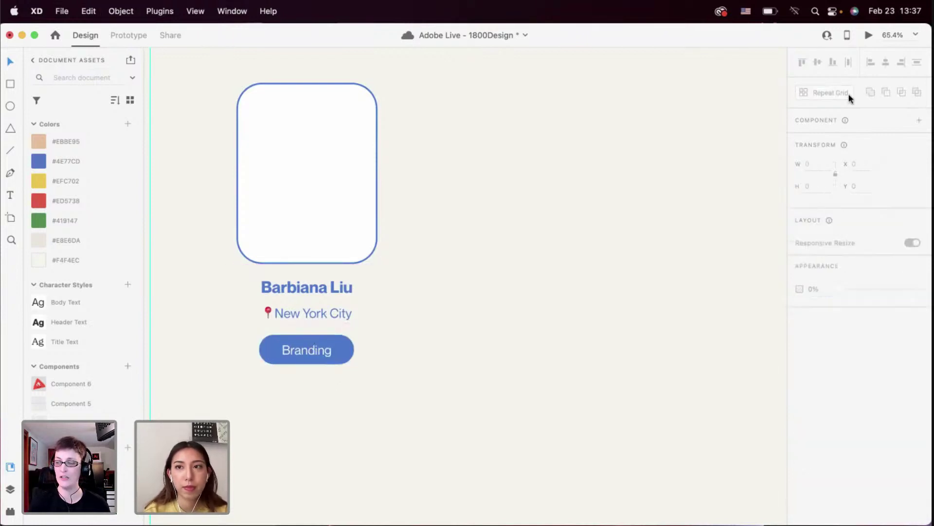
left_click(868, 35)
scroll(833, 53, "down", 20)
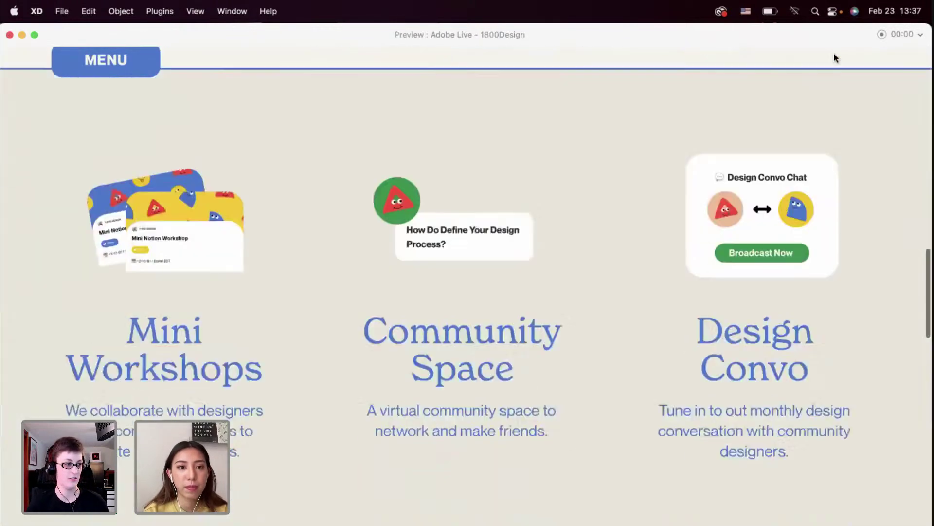
scroll(504, 257, "down", 5)
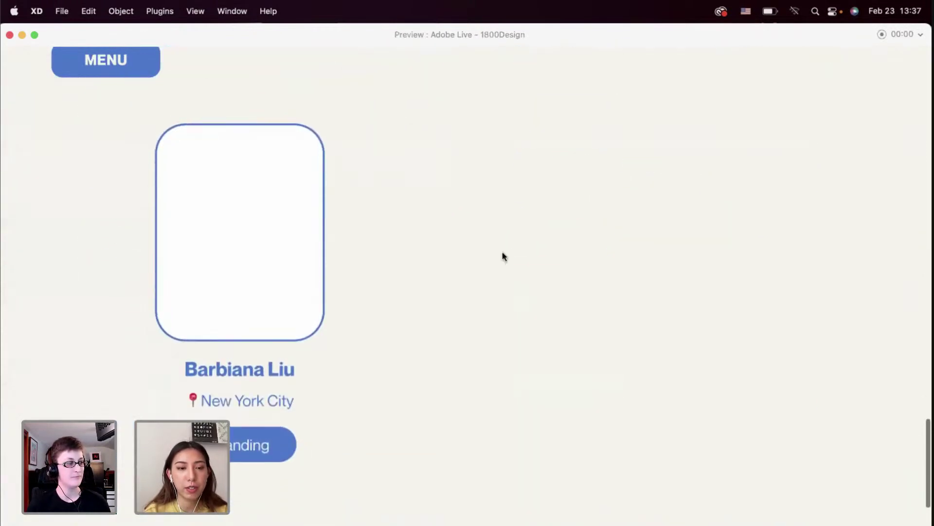
scroll(504, 257, "down", 3)
scroll(504, 257, "up", 3)
scroll(503, 256, "down", 1)
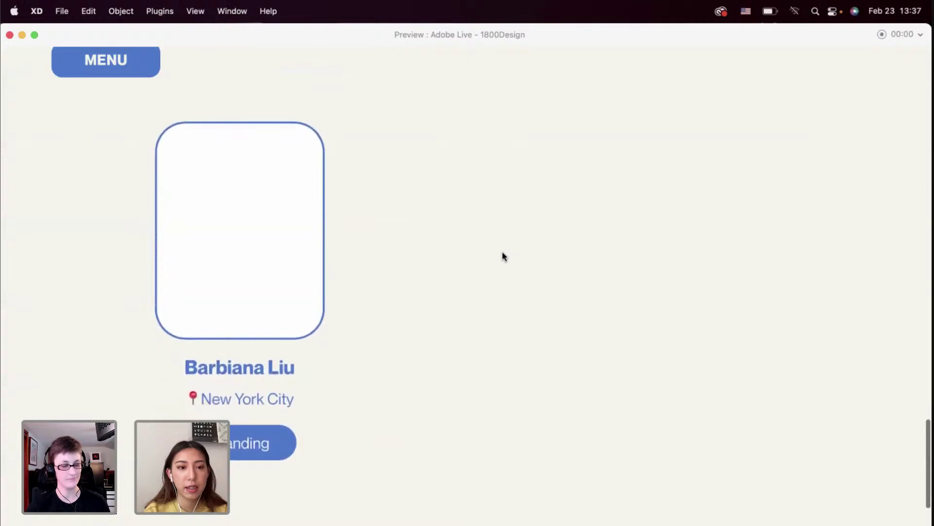
left_click(9, 35)
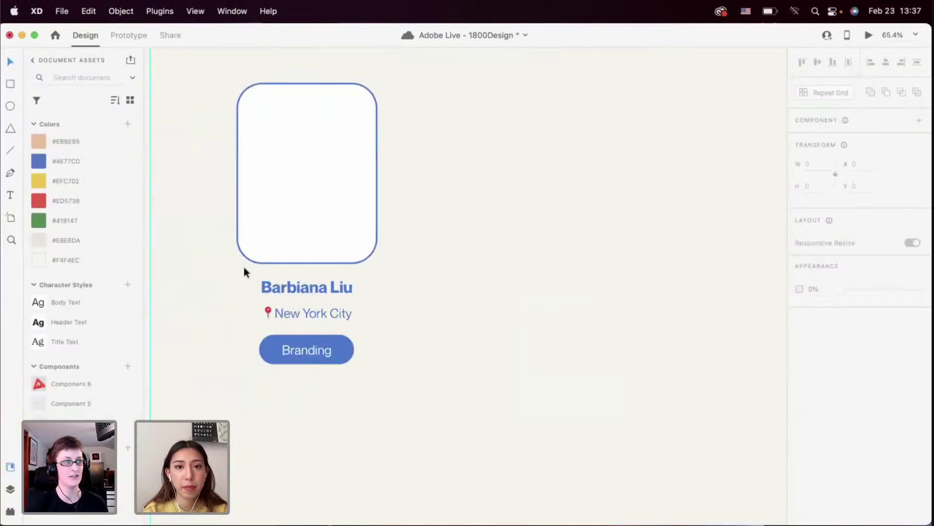
scroll(244, 266, "down", 2)
left_click(402, 311)
scroll(402, 312, "left", 2)
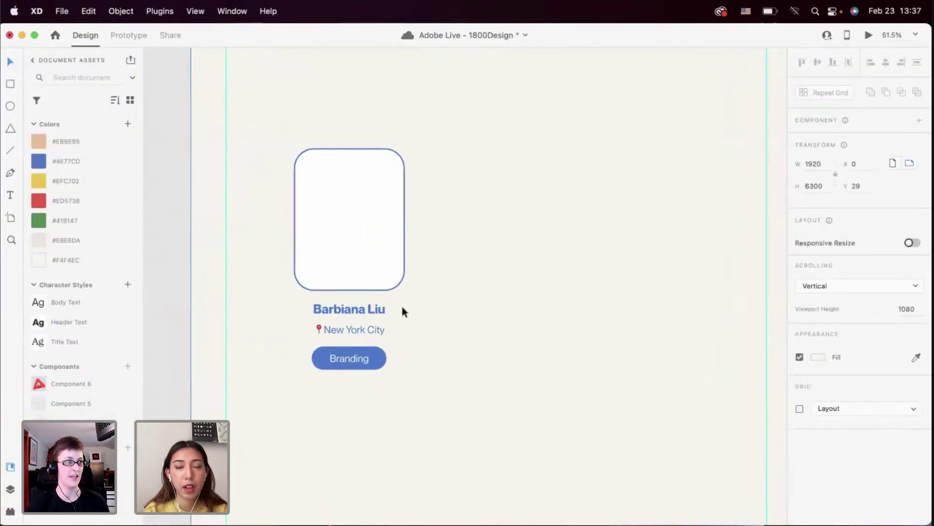
scroll(402, 308, "right", 2)
scroll(402, 307, "up", 2)
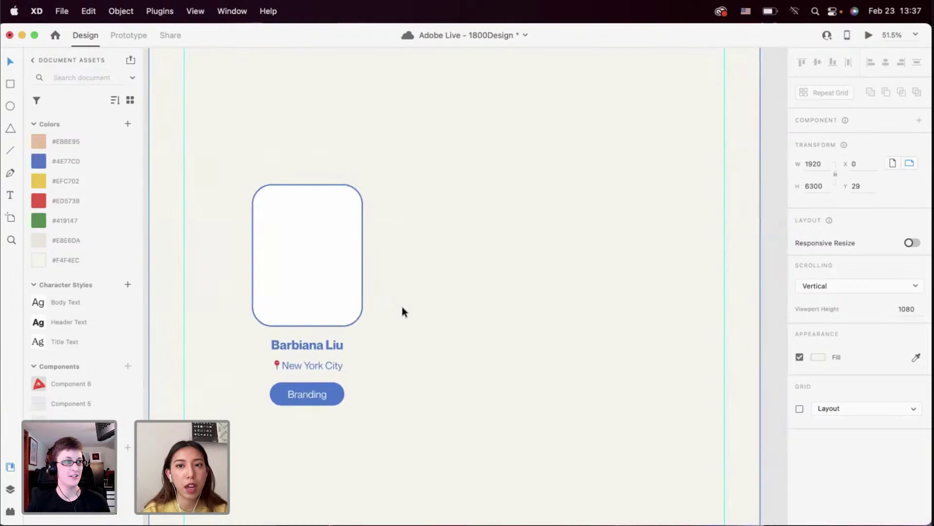
scroll(402, 306, "left", 2)
scroll(402, 306, "up", 1)
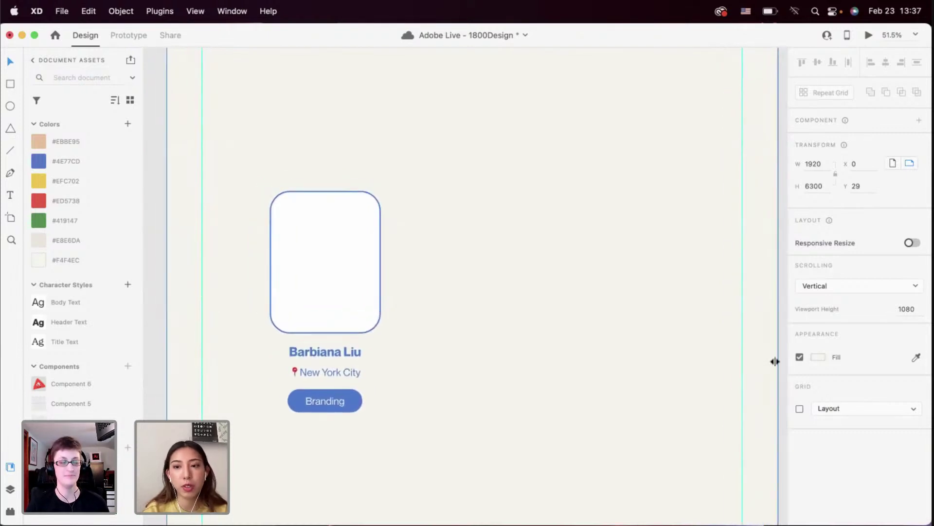
left_click(800, 410)
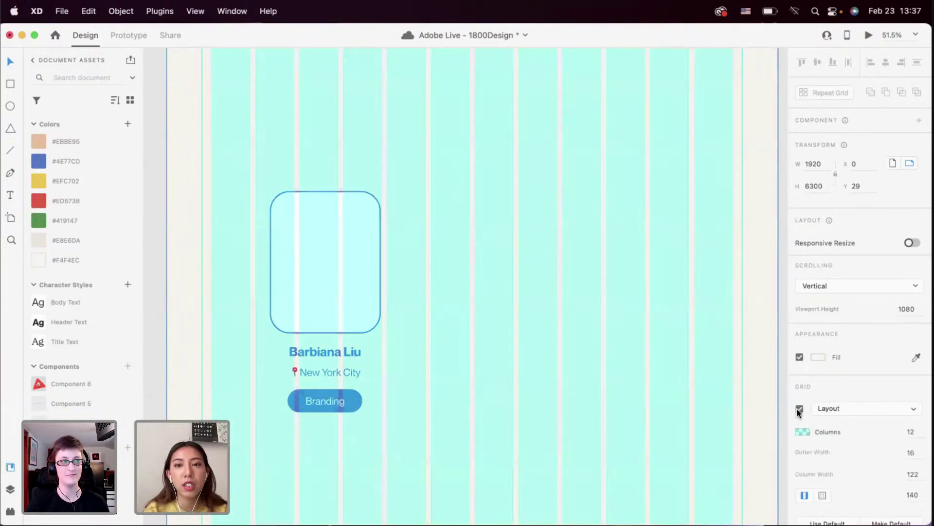
scroll(614, 366, "up", 8)
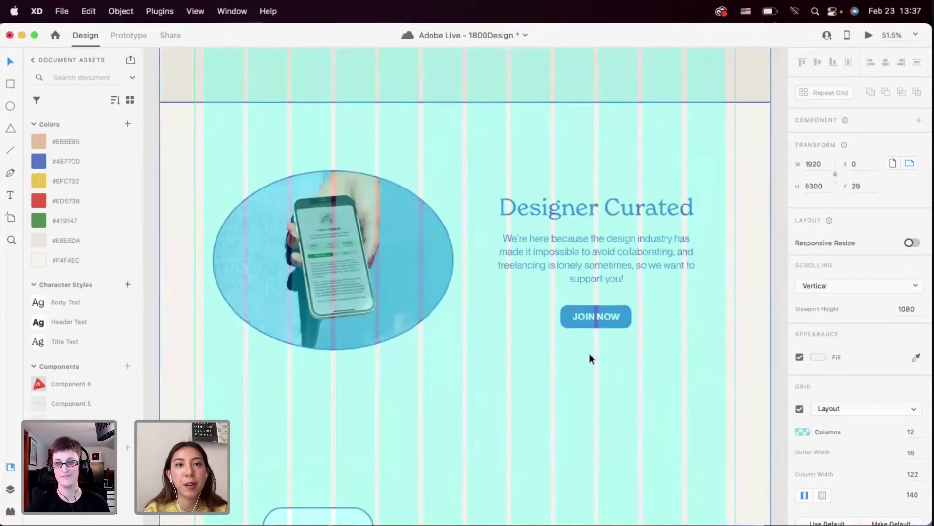
scroll(588, 353, "down", 3)
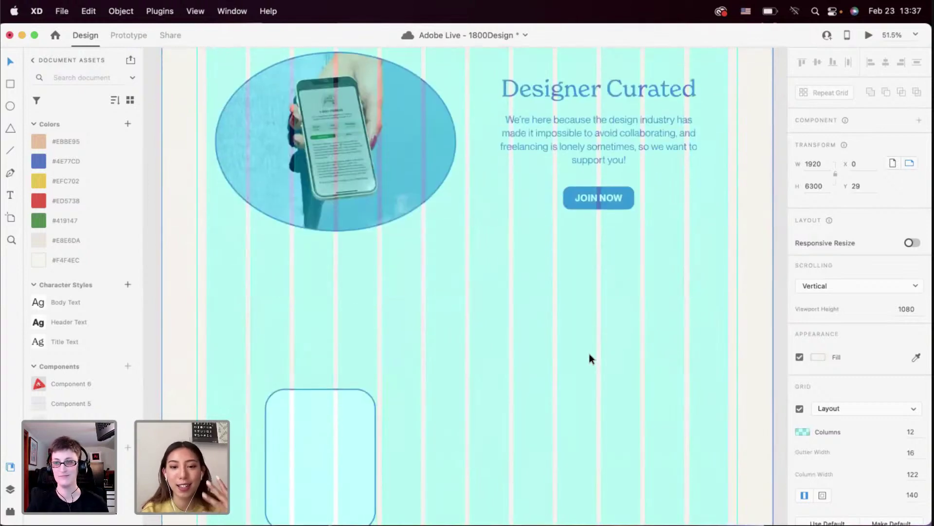
left_click(799, 408)
scroll(433, 329, "down", 5)
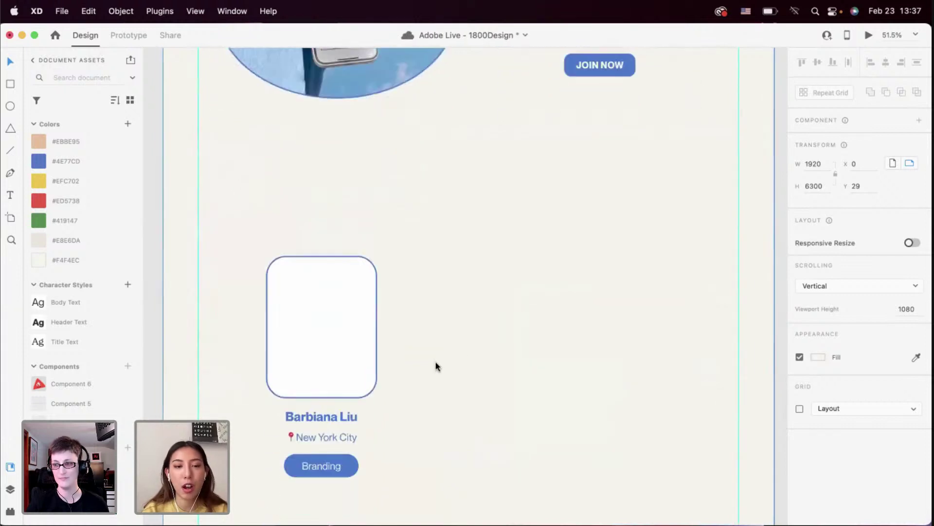
scroll(435, 362, "down", 2)
scroll(395, 294, "up", 2)
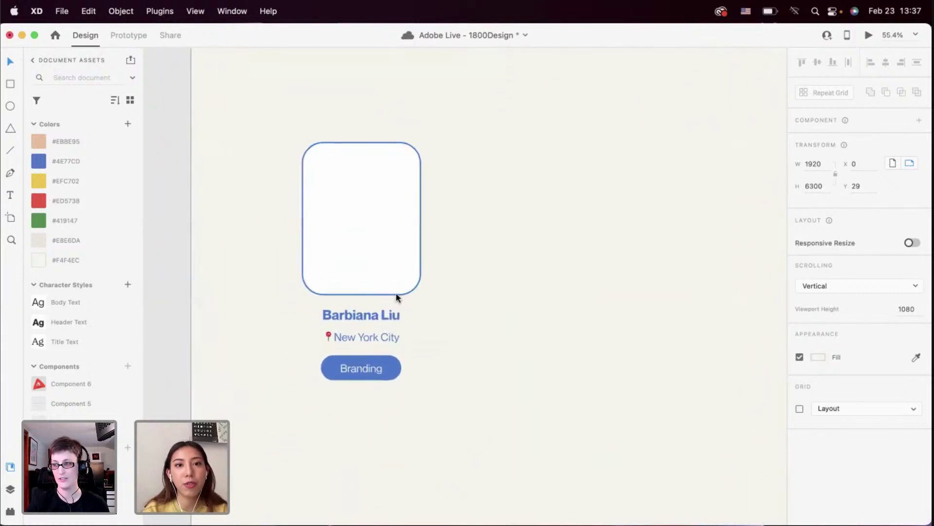
left_click(800, 409)
left_click(800, 409)
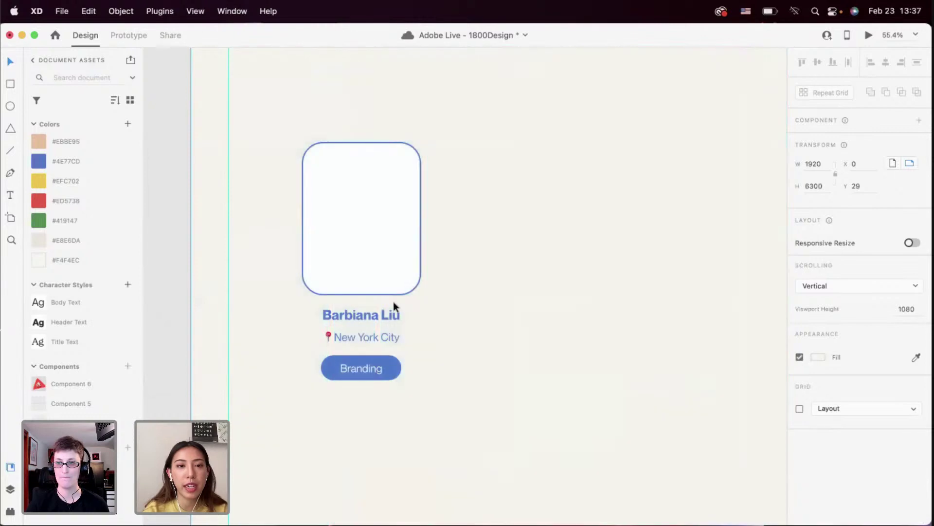
scroll(361, 332, "up", 3)
scroll(360, 332, "down", 2)
Marquee-select every part of the member card
left_click(368, 394)
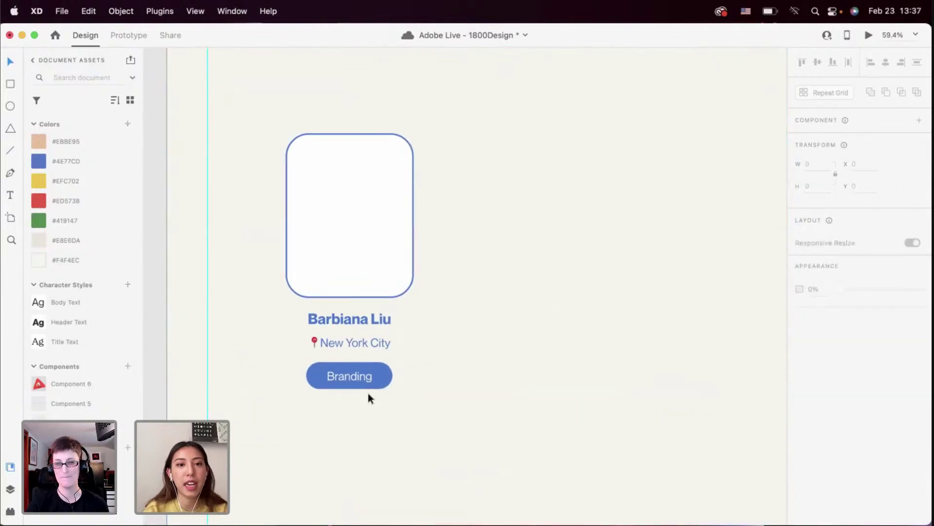
left_click_drag(368, 392, 319, 186)
scroll(334, 180, "down", 1)
scroll(334, 180, "up", 1)
scroll(333, 180, "down", 2)
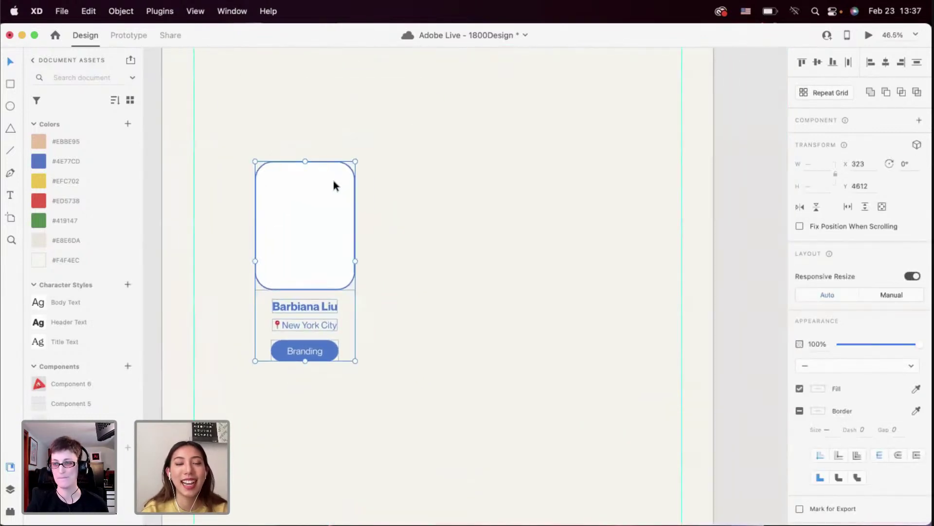
left_click(368, 241)
left_click_drag(369, 206, 260, 413)
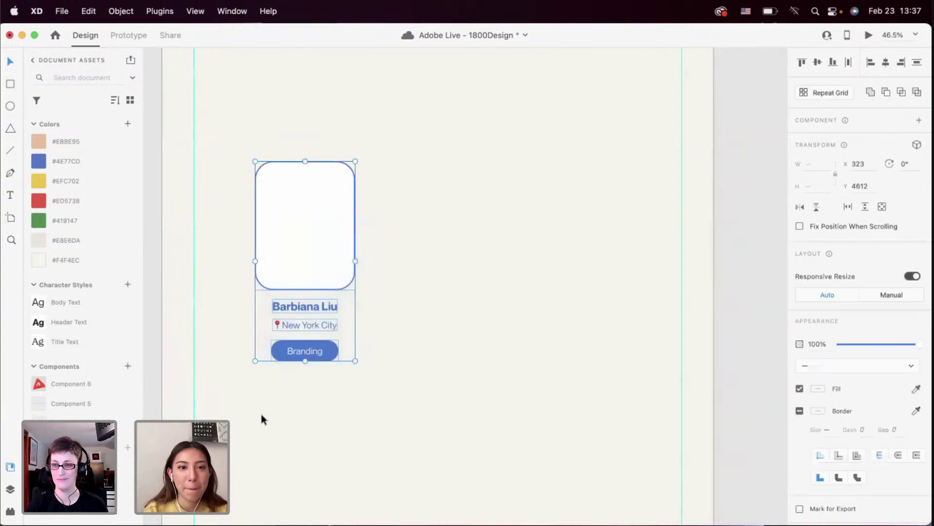
Make the card a repeat grid of four cards, widened so the fourth shows fully
left_click(833, 93)
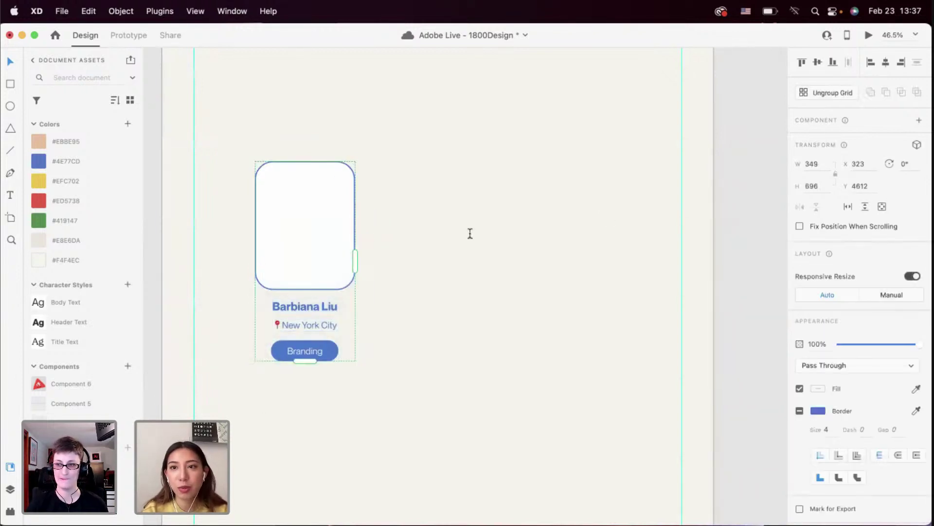
left_click_drag(357, 261, 644, 277)
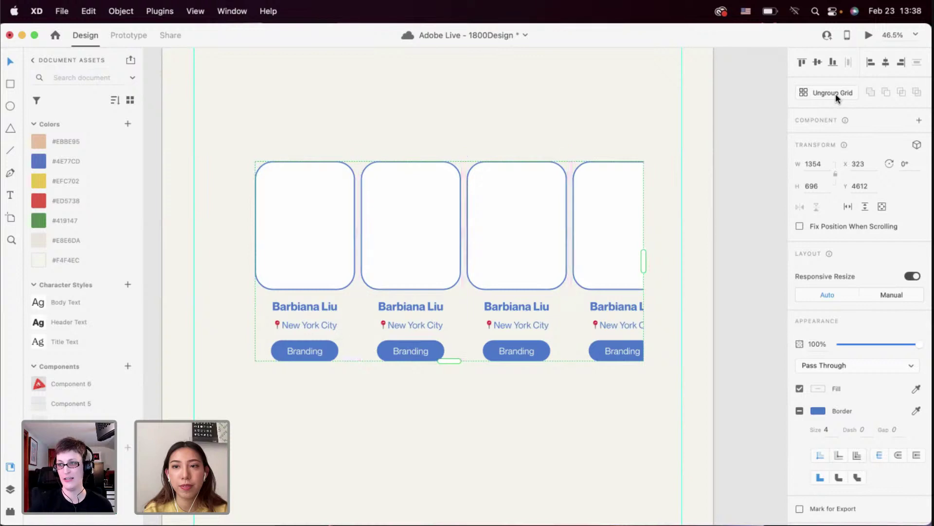
left_click(209, 109)
left_click(298, 202)
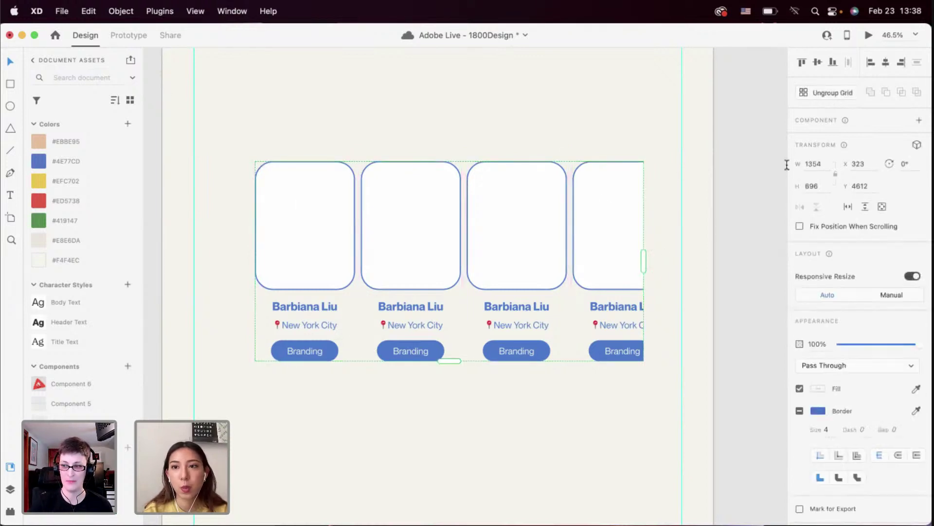
scroll(509, 261, "left", 2)
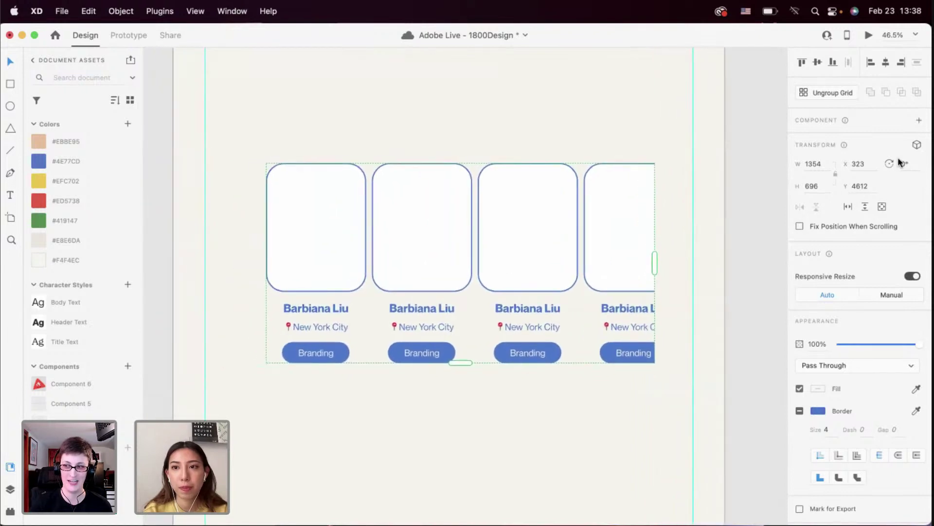
left_click_drag(655, 264, 686, 265)
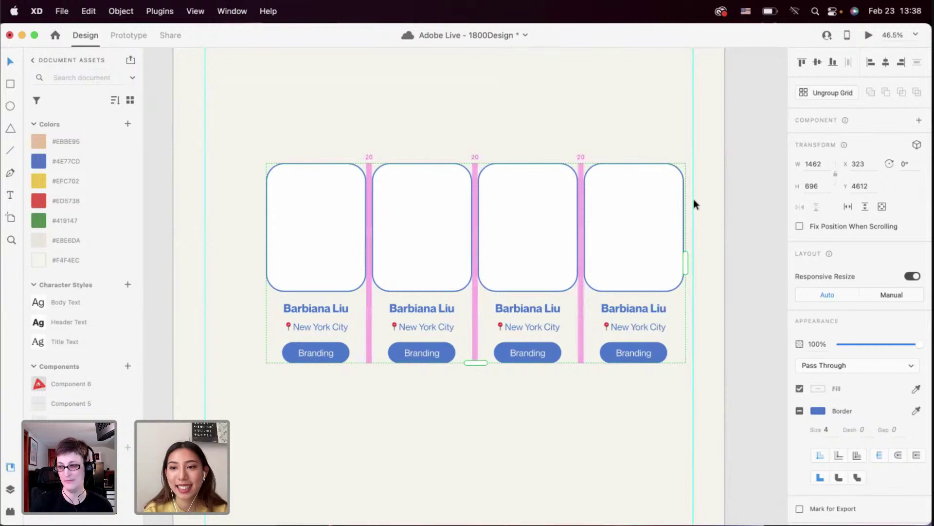
Centre the card row on the artboard and ungroup the repeat grid into separate cards
double_click(658, 238)
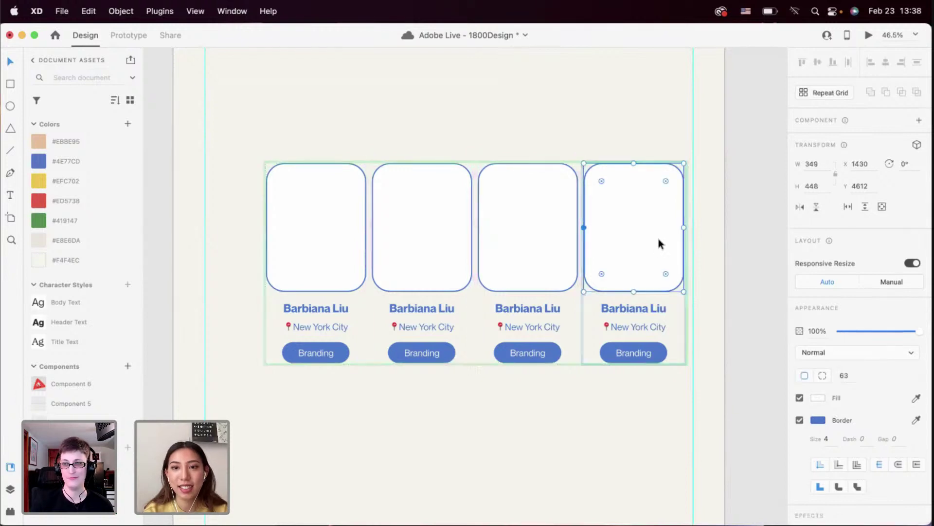
left_click_drag(644, 406, 315, 224)
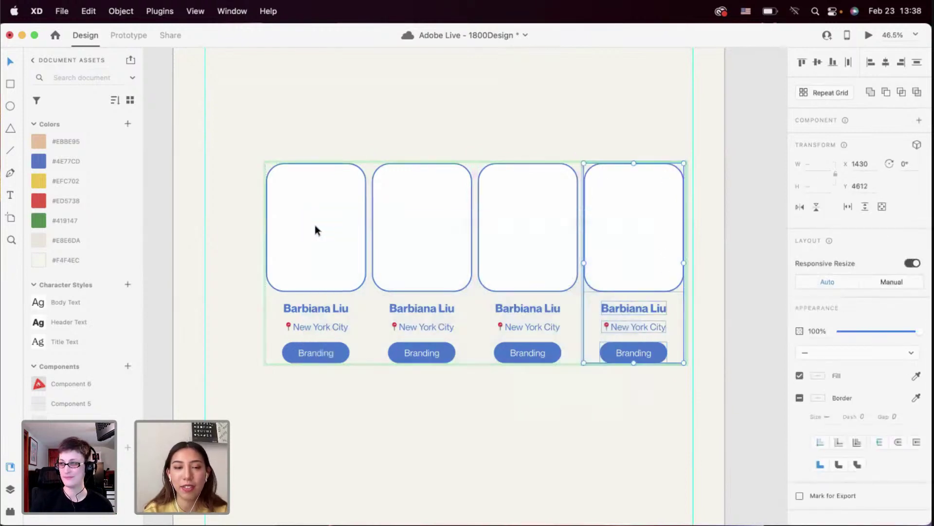
left_click(416, 389)
scroll(416, 390, "down", 3)
left_click_drag(414, 291, 406, 253)
right_click(406, 253)
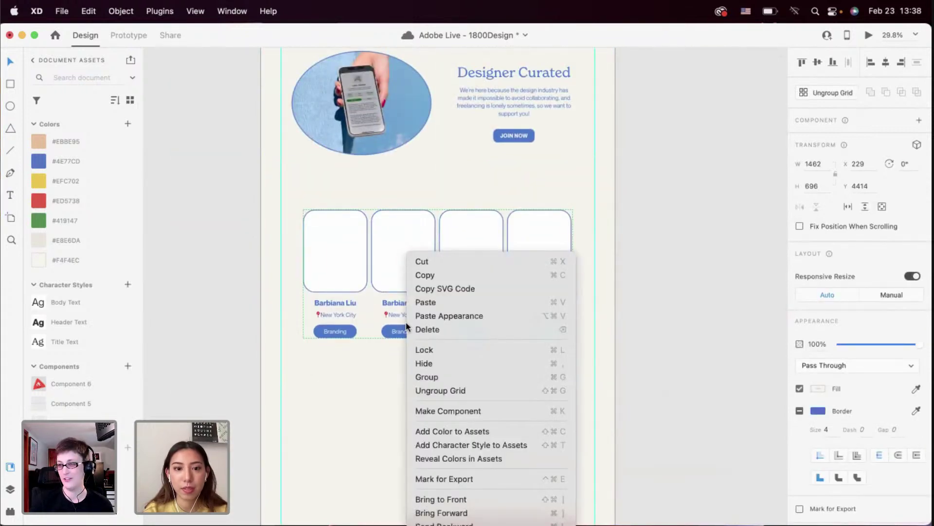
left_click(411, 391)
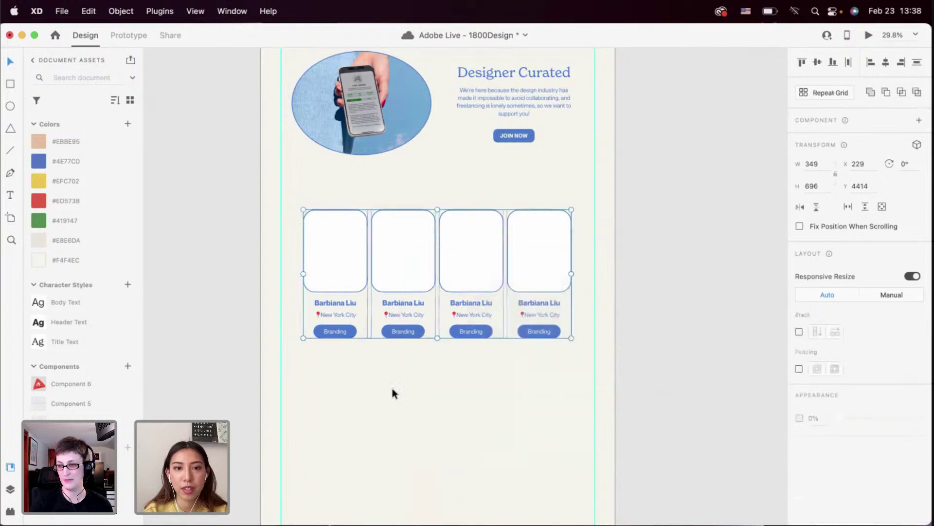
left_click(392, 388)
scroll(433, 378, "up", 2)
scroll(434, 378, "up", 2)
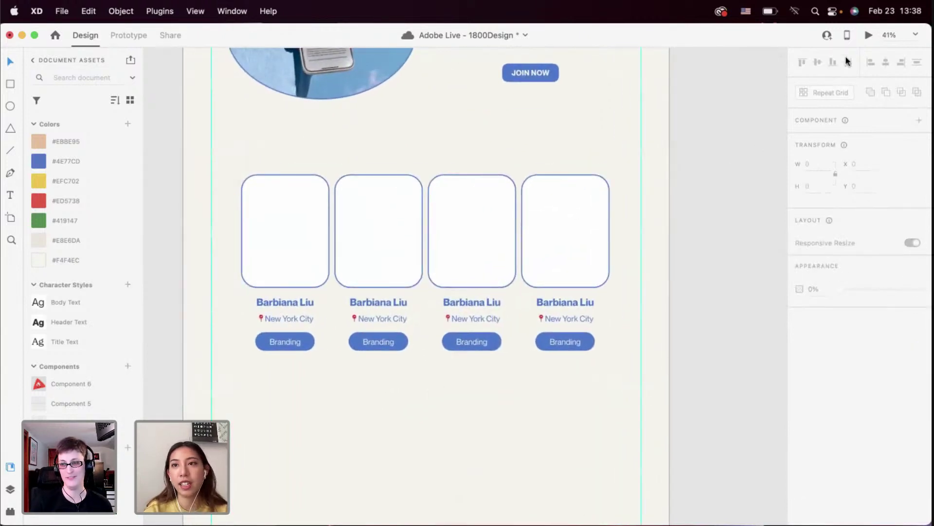
left_click(868, 35)
scroll(545, 242, "down", 5)
scroll(544, 242, "down", 20)
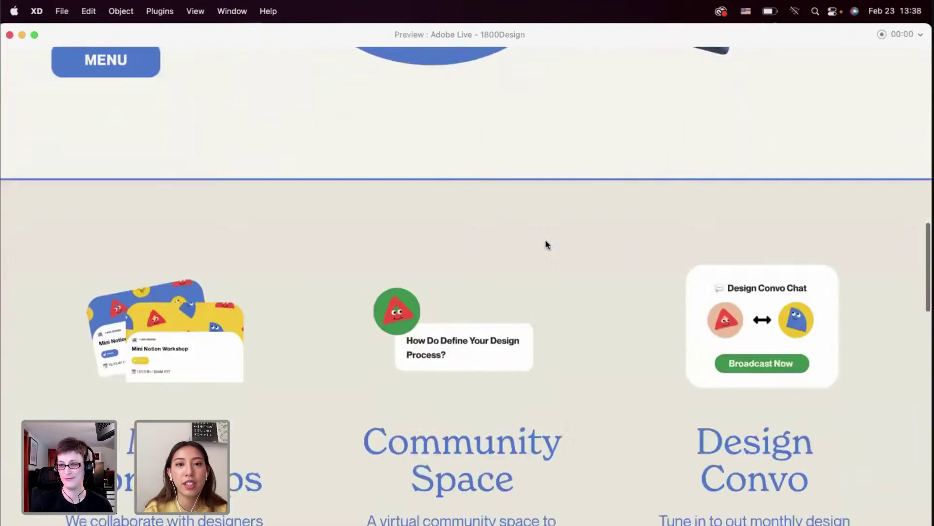
scroll(545, 241, "up", 2)
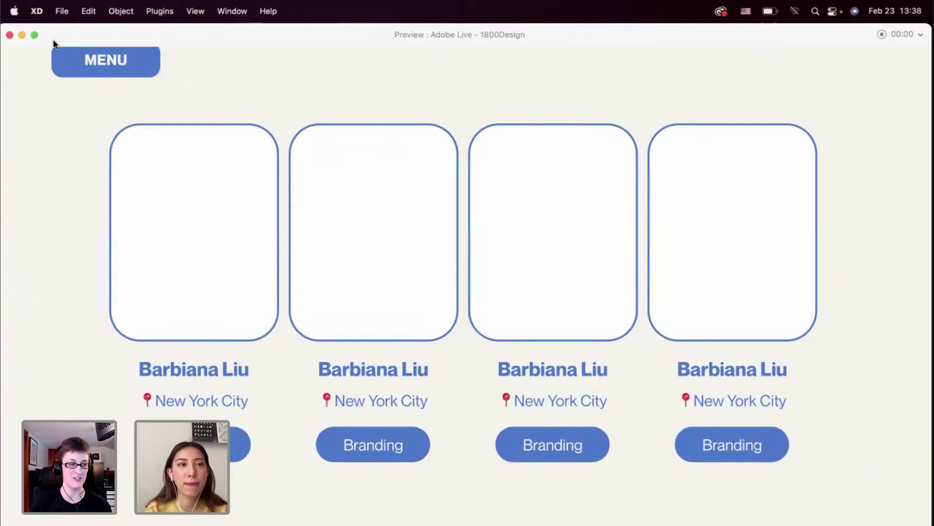
left_click(9, 35)
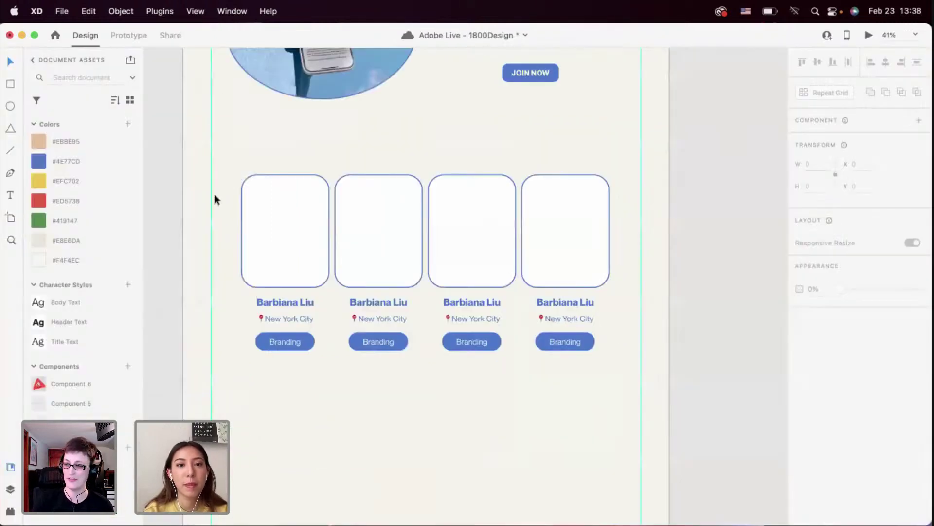
Move the fourth card slightly right and distribute all four cards horizontally
scroll(335, 249, "down", 2)
left_click(336, 249)
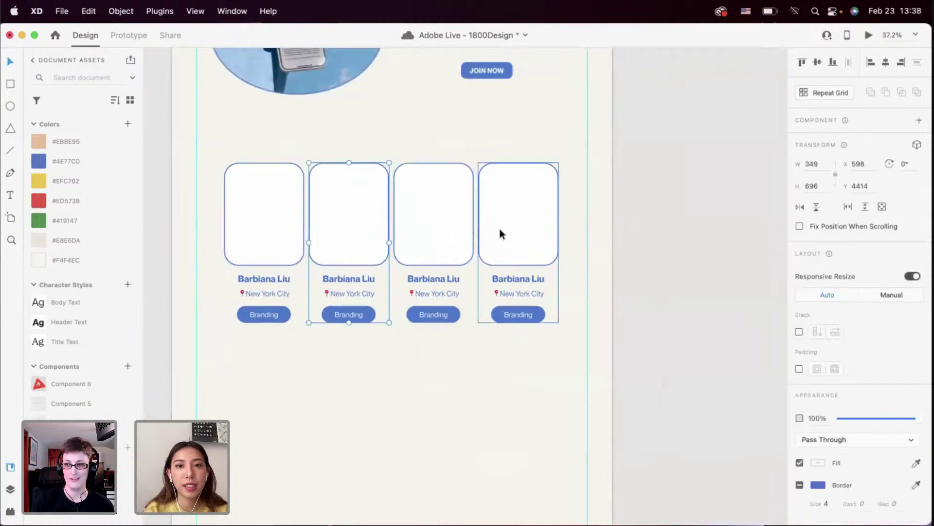
left_click_drag(499, 227, 511, 235)
left_click_drag(505, 380, 247, 211)
left_click(849, 62)
left_click(425, 371)
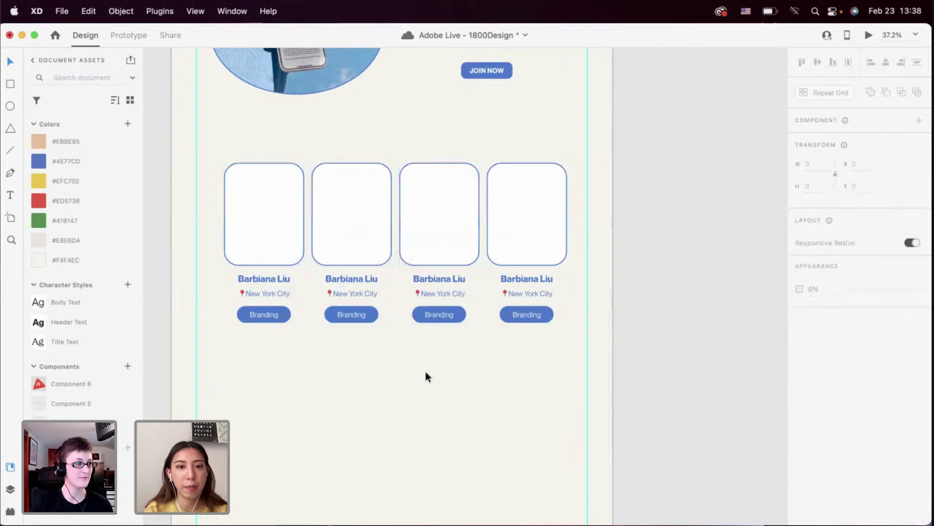
Push the fourth card further right and redistribute the four cards for wider, even gaps
left_click_drag(507, 262, 518, 240)
left_click_drag(519, 360, 279, 244)
left_click(847, 63)
left_click(434, 337)
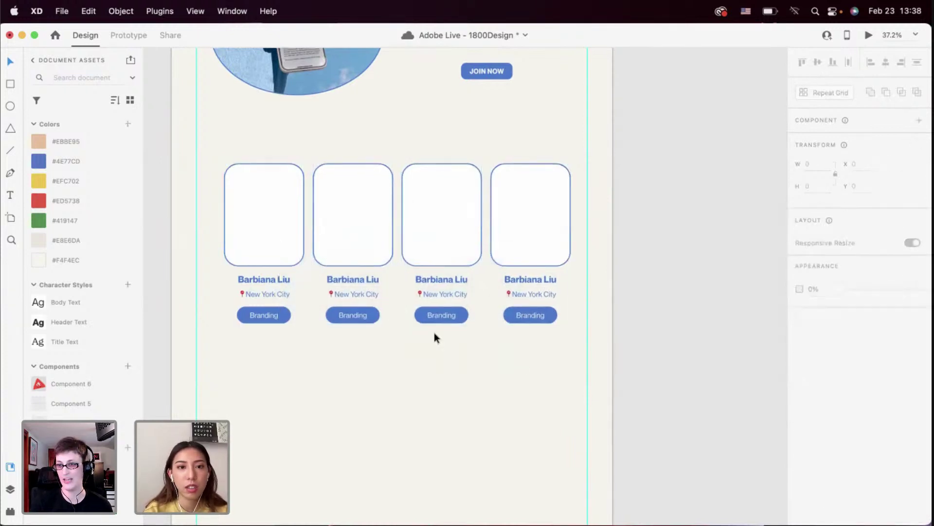
scroll(434, 335, "up", 2)
scroll(434, 336, "left", 2)
left_click_drag(560, 390, 320, 271)
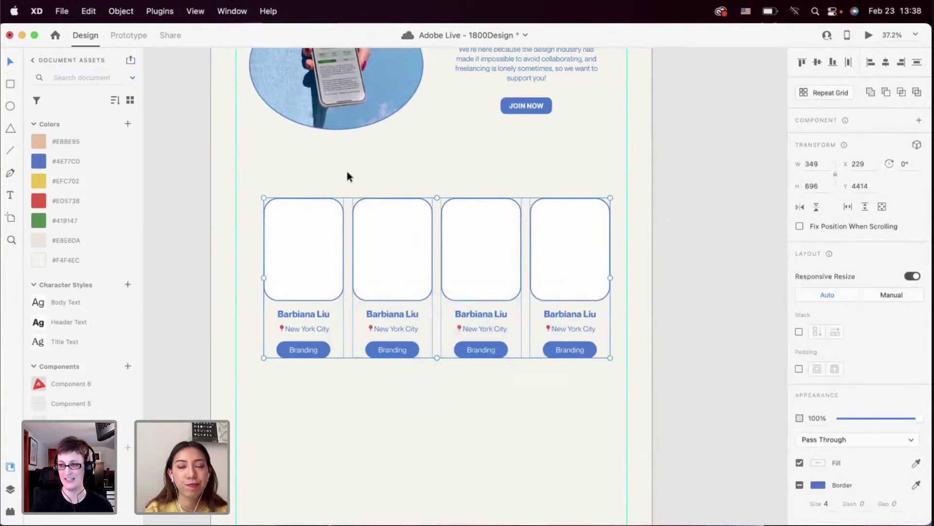
key("Escape")
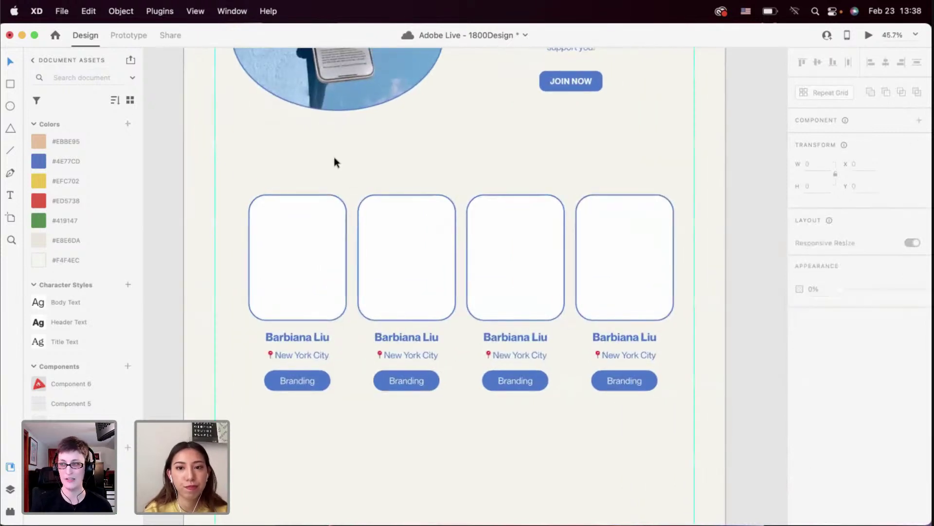
scroll(342, 318, "up", 3)
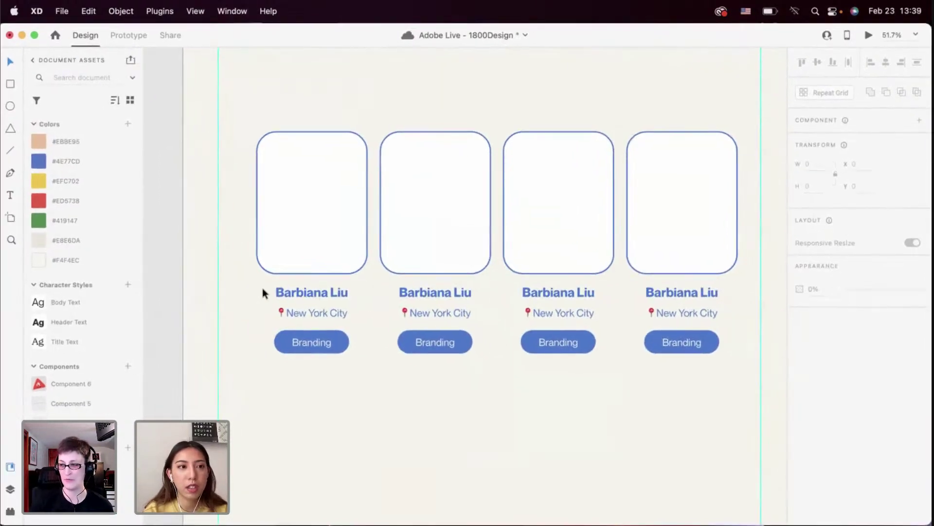
In Finder, copy the Brooklyn photo's file name as the member's name, then return to XD
key("super+Tab")
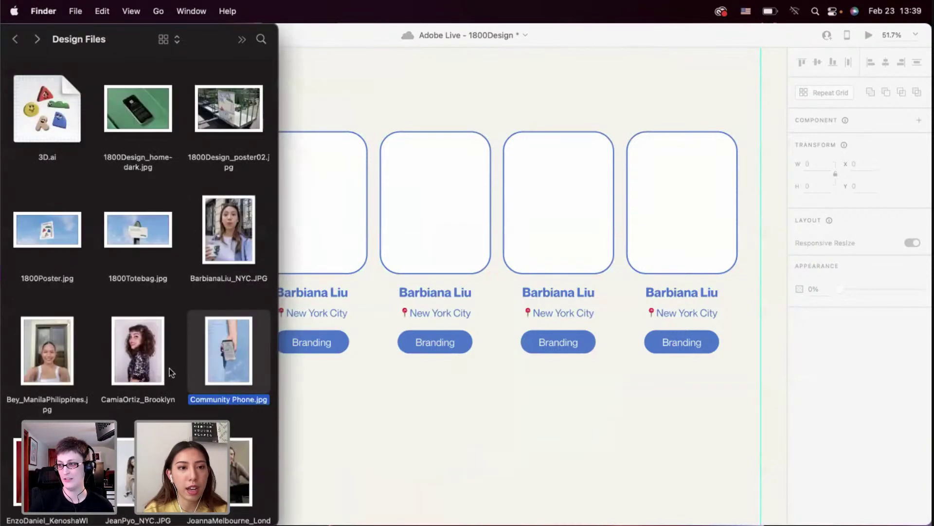
scroll(146, 243, "down", 5)
left_click(156, 225)
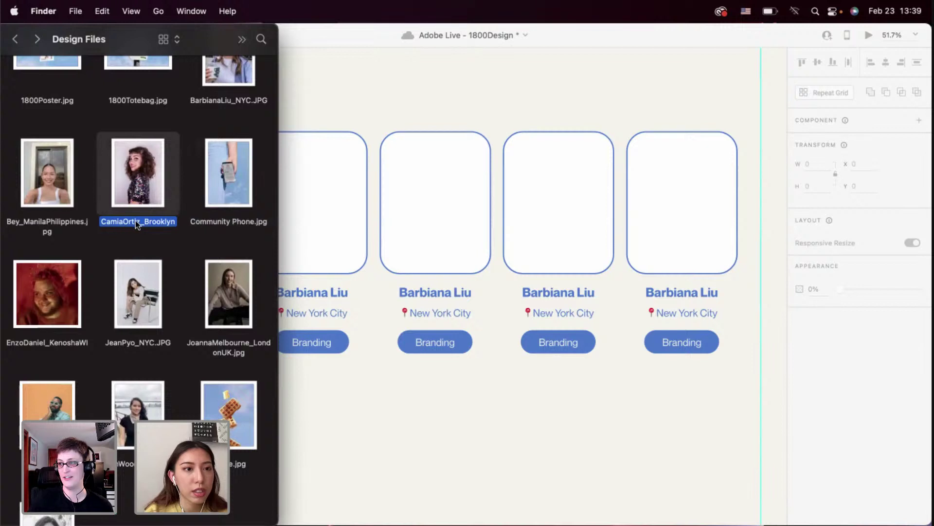
left_click(135, 221)
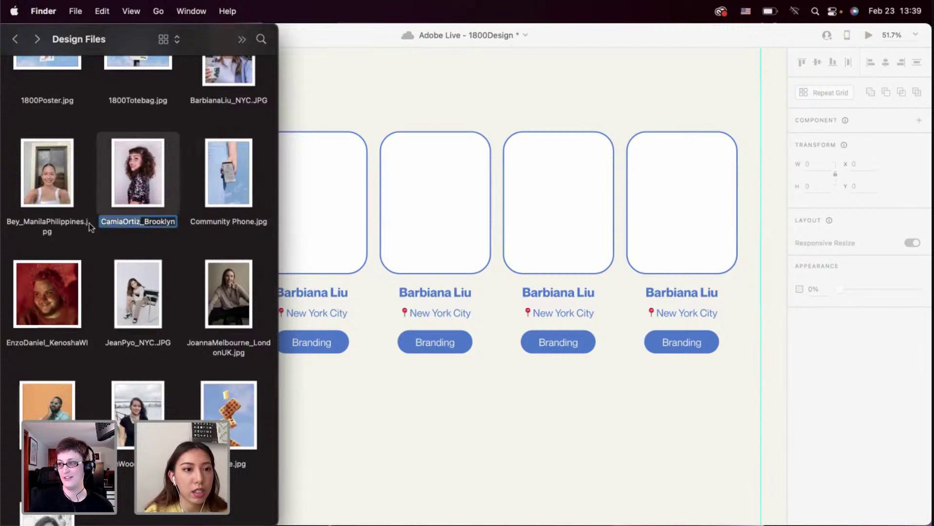
left_click(421, 399)
Replace the second card's name with the pasted member name, capitalising the surname's O
left_click(423, 289)
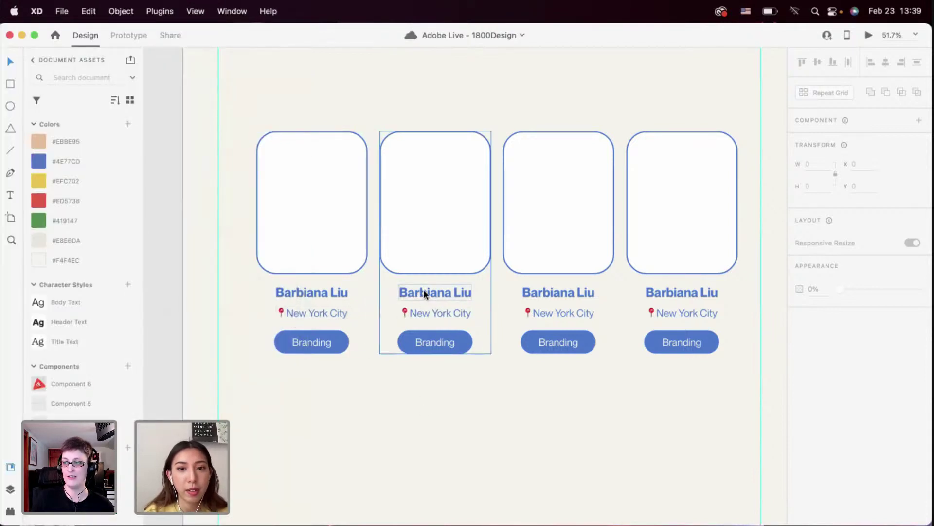
double_click(424, 290)
double_click(422, 292)
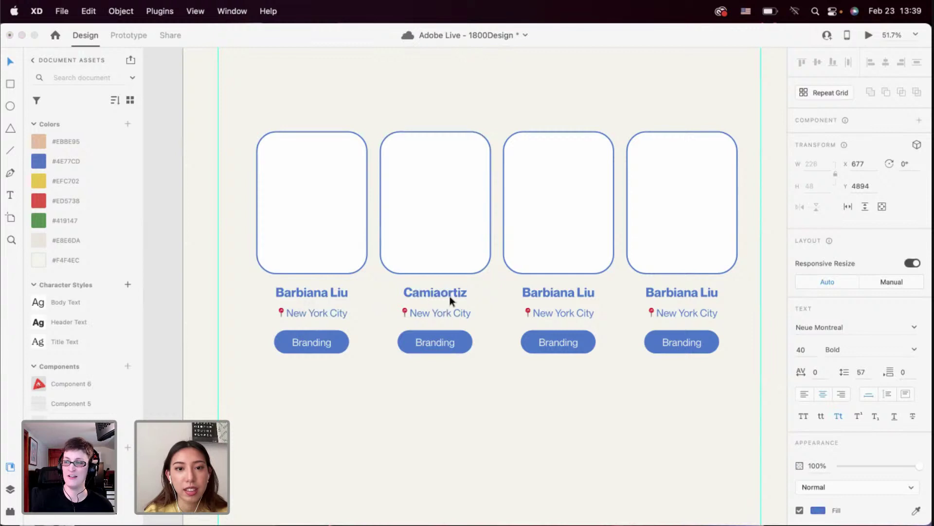
type("O")
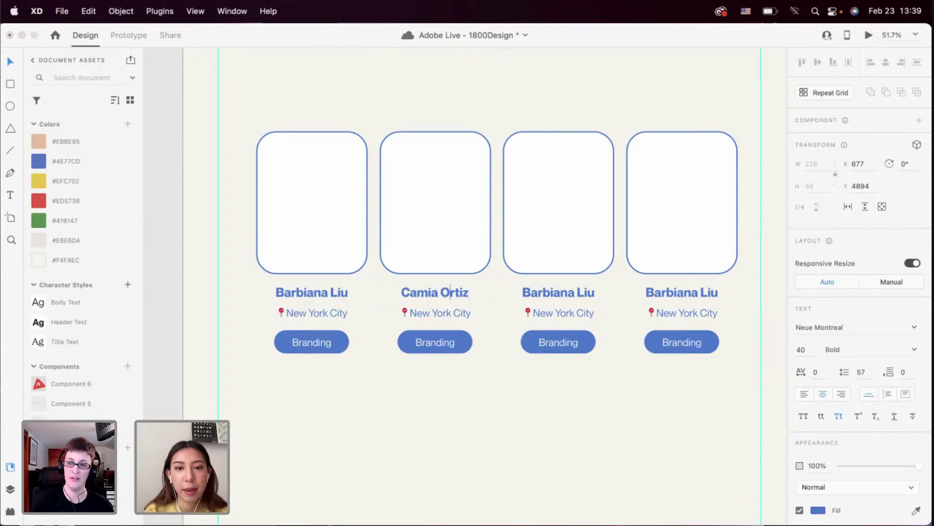
key("Escape")
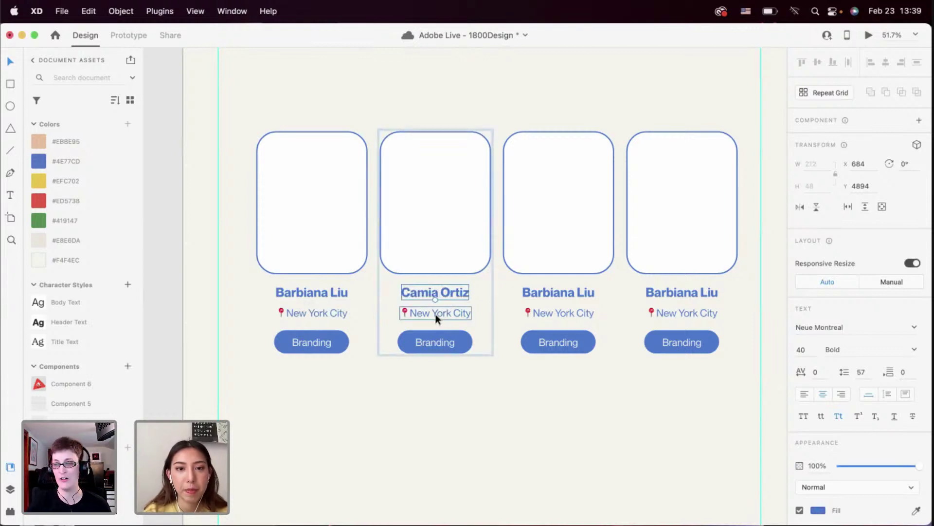
Change the second card's location to Brooklyn, keeping the pin icon
double_click(433, 314)
left_click_drag(412, 313, 490, 315)
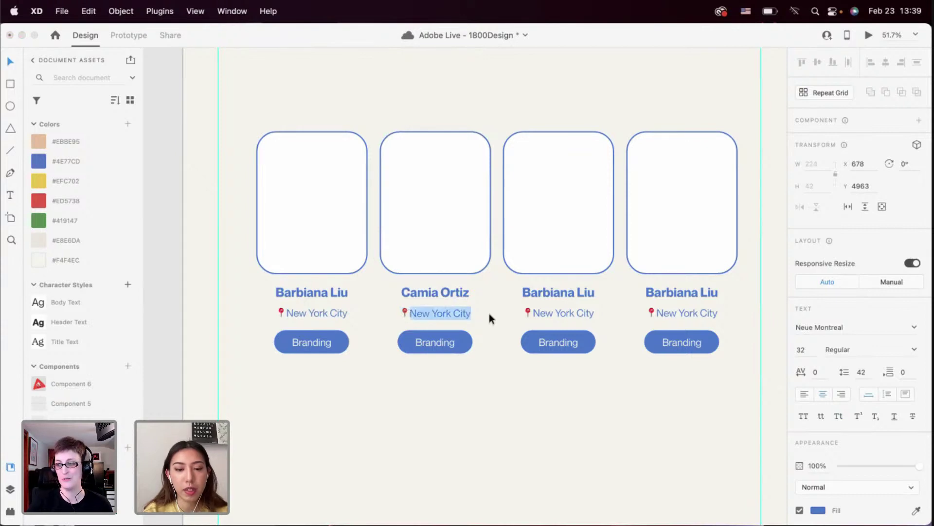
type("Brooklyn")
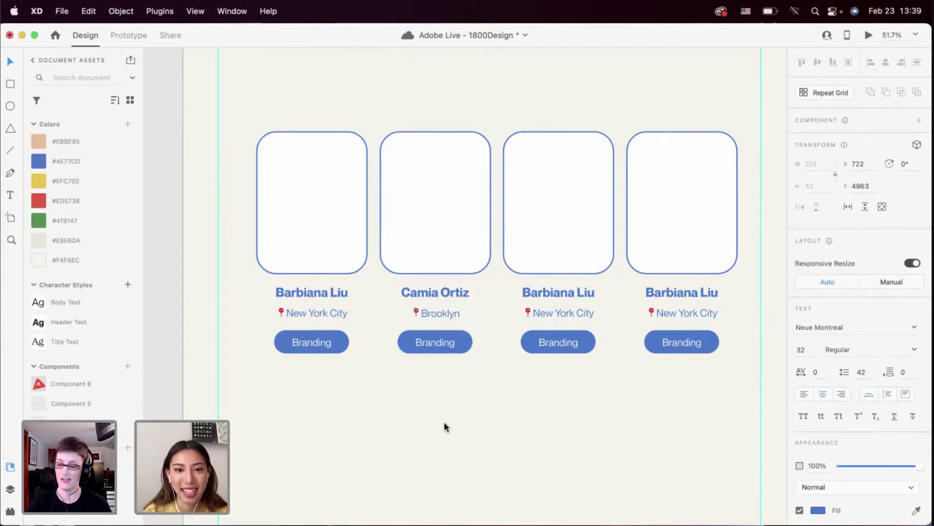
key("Escape")
left_click(442, 392)
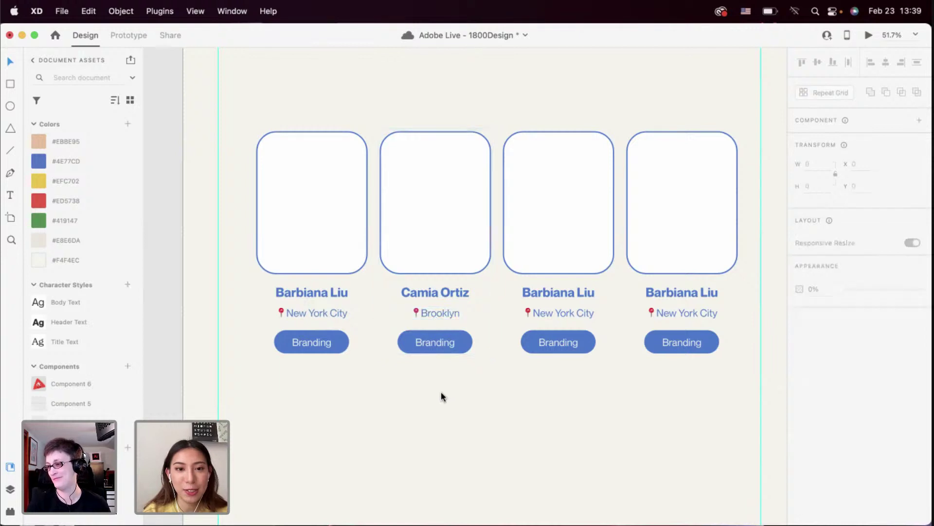
left_click(439, 342)
left_click(369, 420)
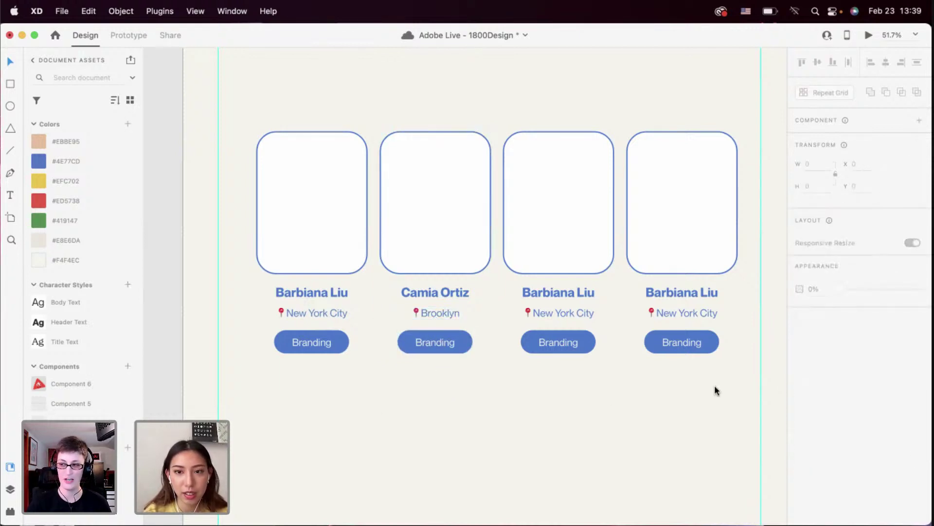
Ungroup the row of four cards, then ungroup the row of Branding buttons
left_click_drag(716, 386, 325, 211)
right_click(324, 210)
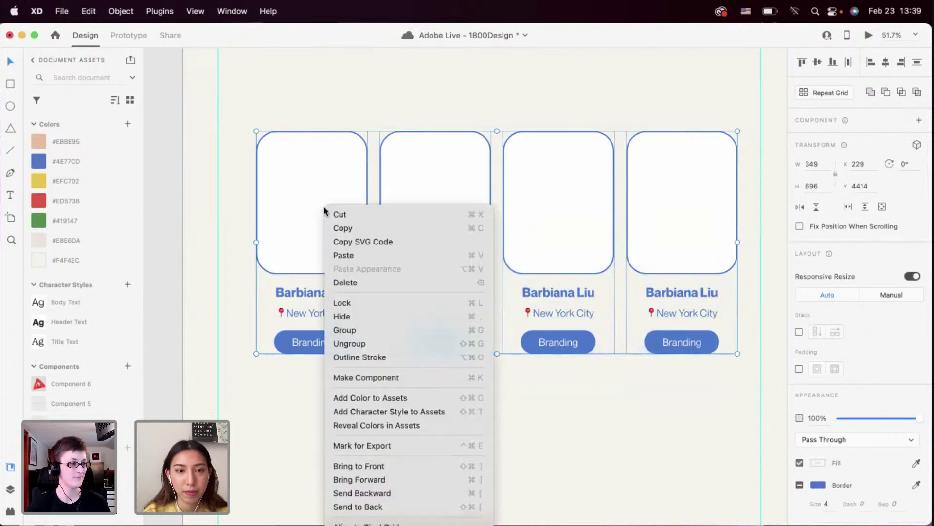
left_click(340, 344)
left_click(308, 343)
left_click_drag(697, 403, 319, 341)
right_click(319, 341)
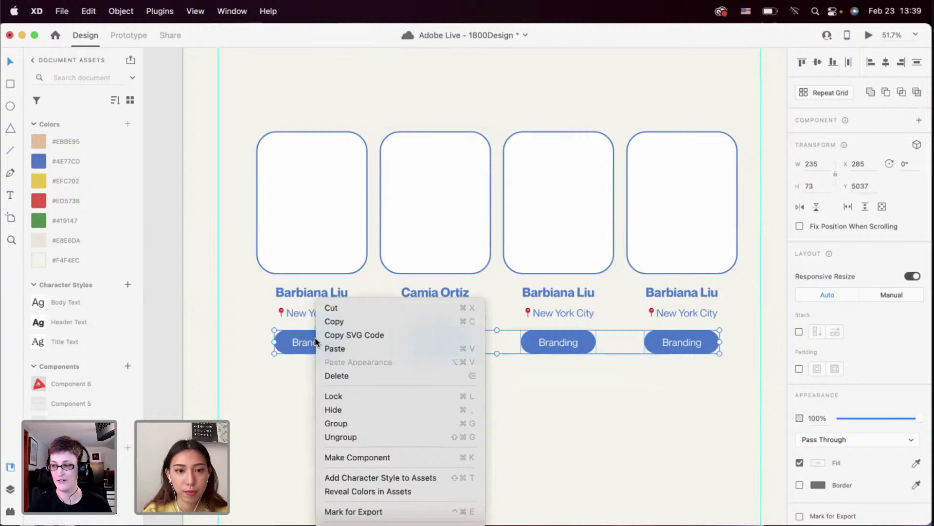
left_click(334, 436)
left_click(323, 383)
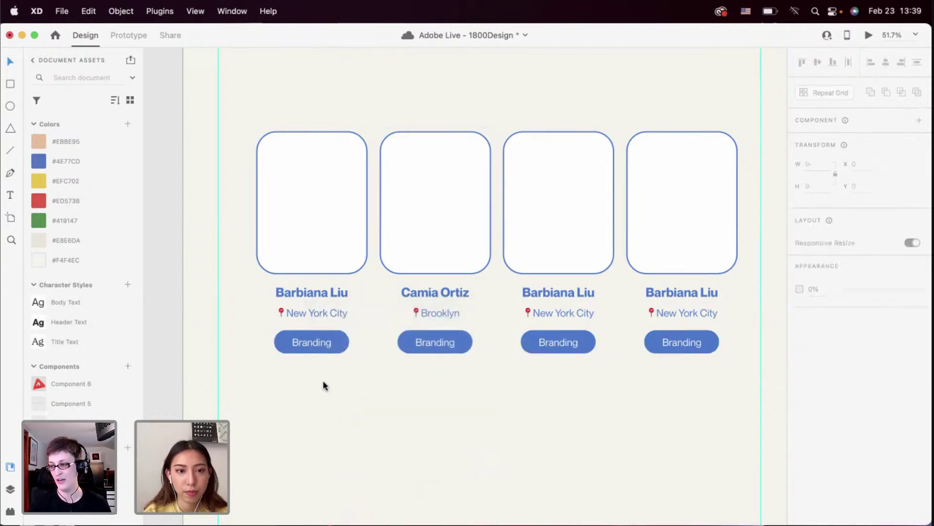
Nudge all four Branding labels up slightly to centre them in their buttons
double_click(307, 343)
left_click(420, 344, "shift")
left_click(557, 348, "shift")
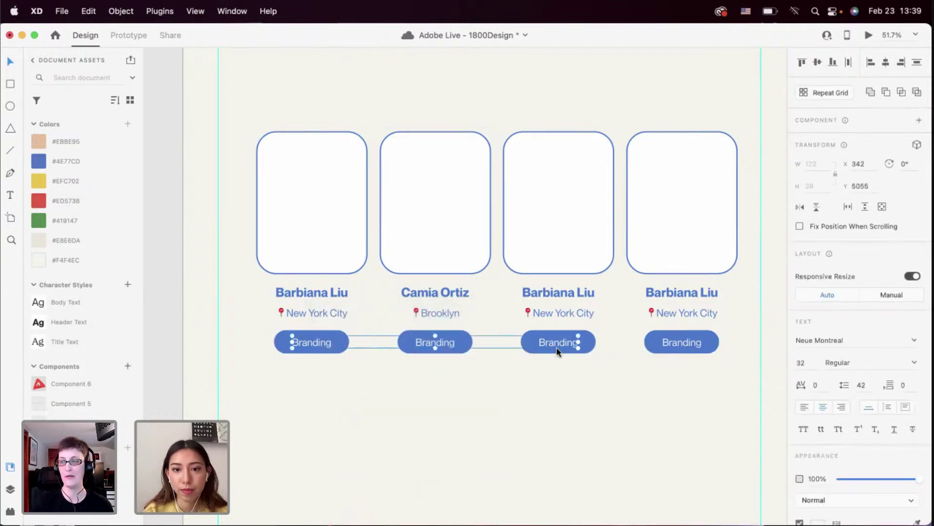
left_click(689, 346, "shift")
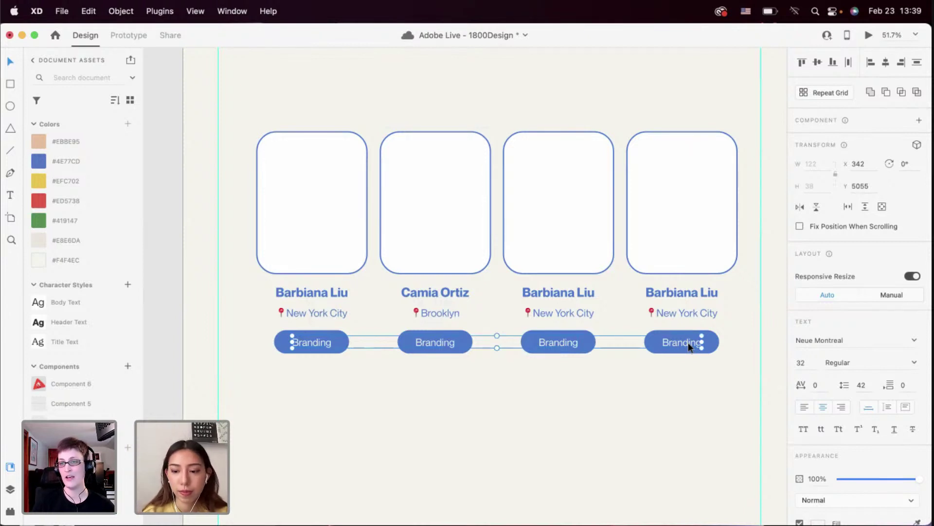
key("Up")
key("Up")
left_click(450, 360)
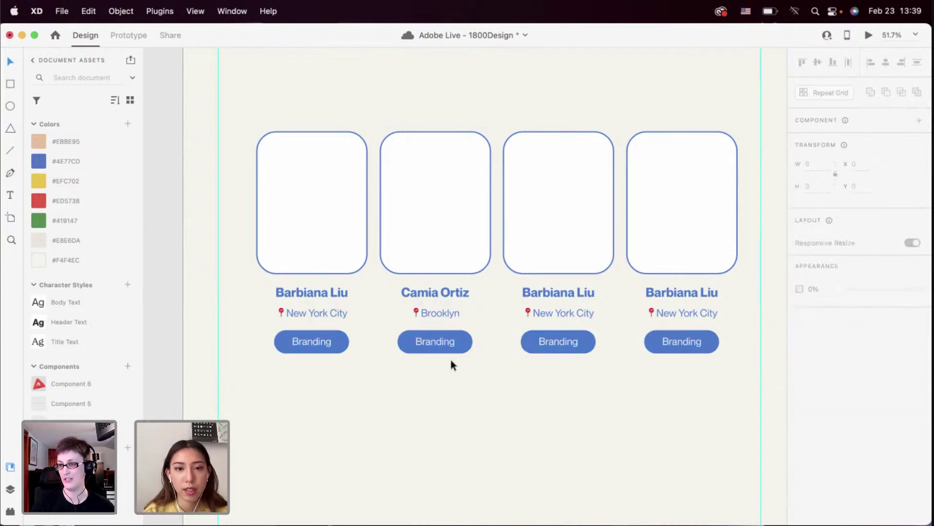
scroll(424, 279, "up", 3)
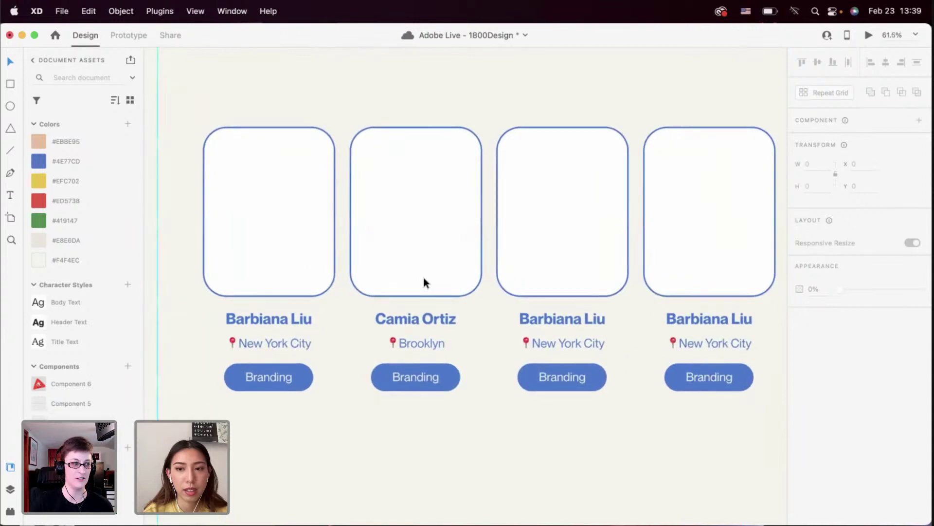
scroll(424, 278, "right", 2)
scroll(424, 278, "down", 1)
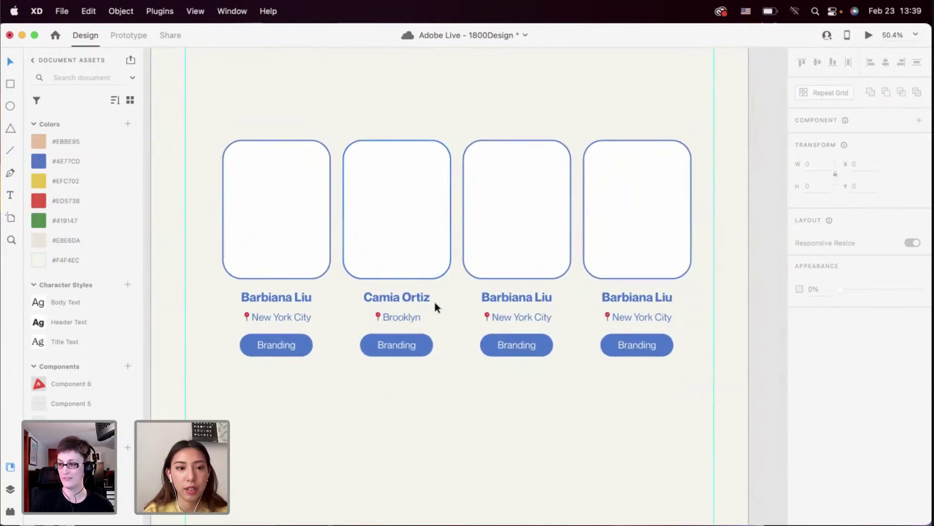
In Finder's Design Files, select the London member's photo and open its file name for copying
key("super+Tab")
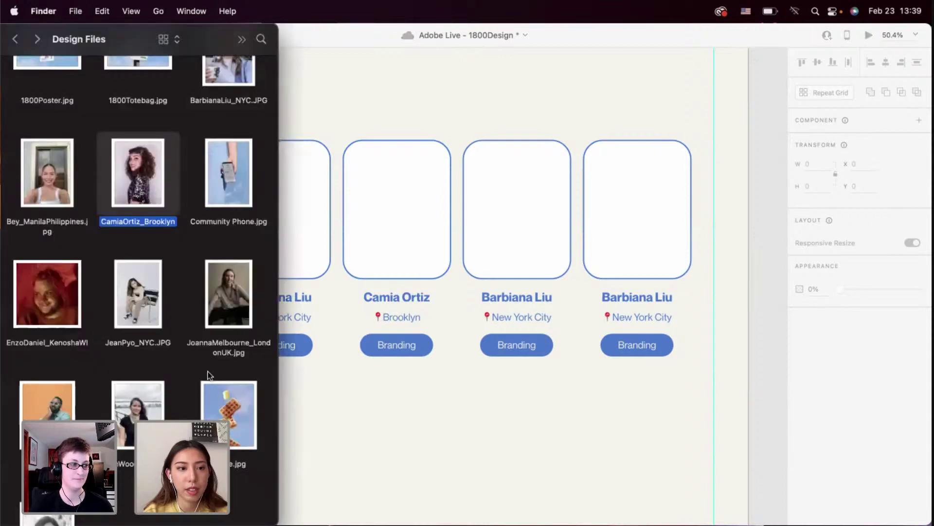
scroll(209, 375, "up", 2)
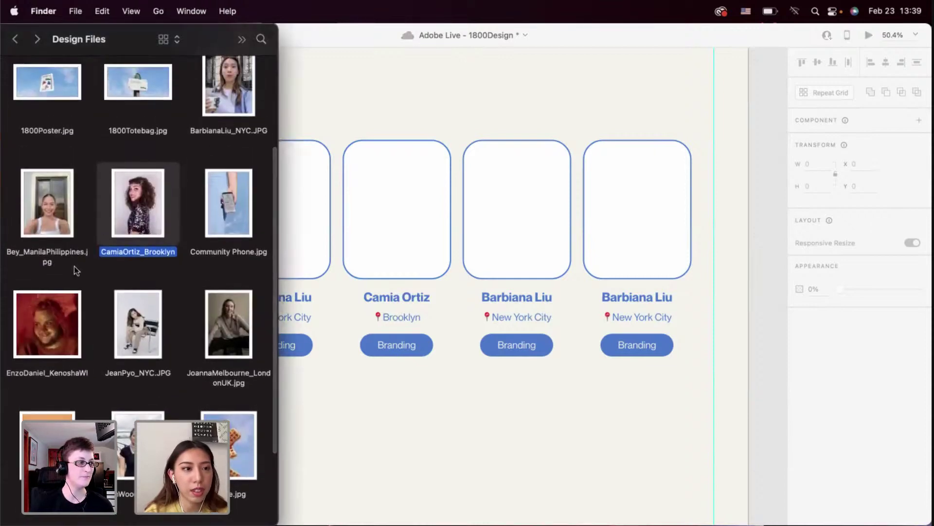
scroll(75, 270, "down", 3)
left_click(211, 329)
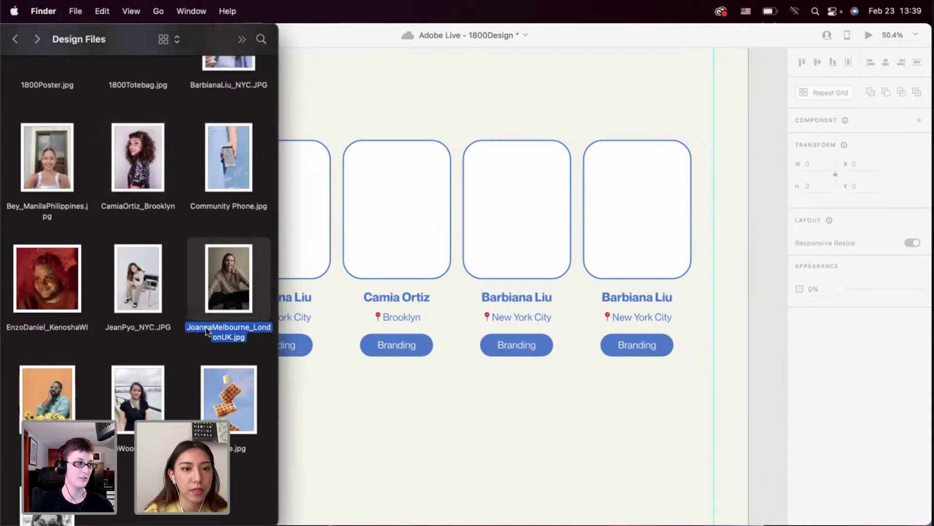
left_click(235, 334)
left_click(249, 335)
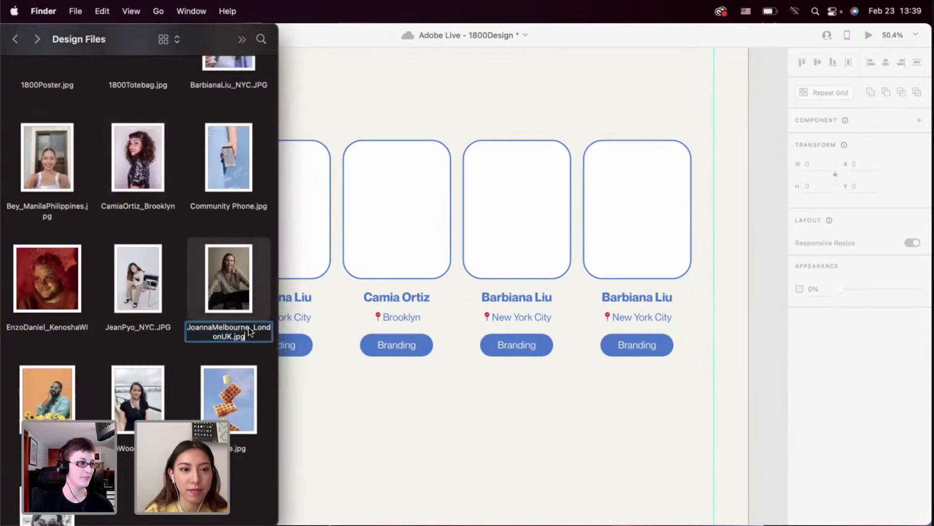
Paste the London member's name onto the third card, capitalising the surname's M
double_click(521, 295)
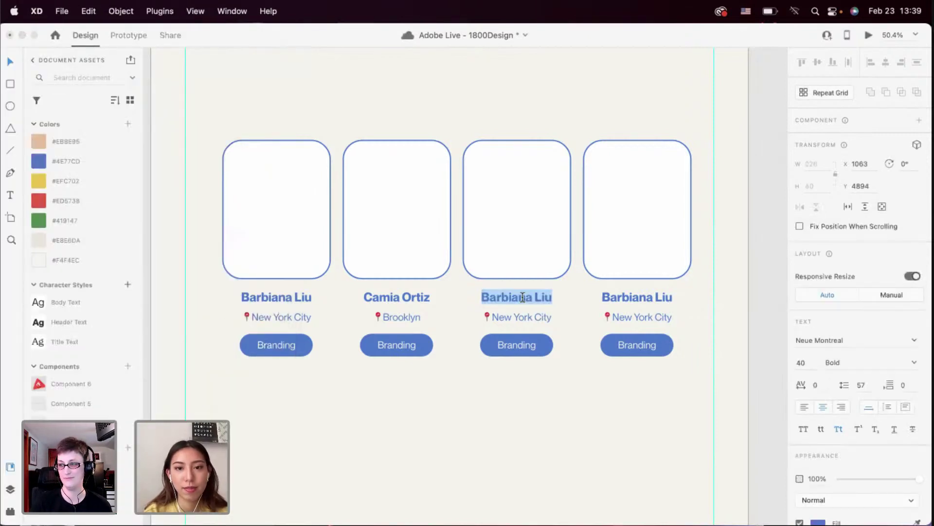
left_click(525, 298)
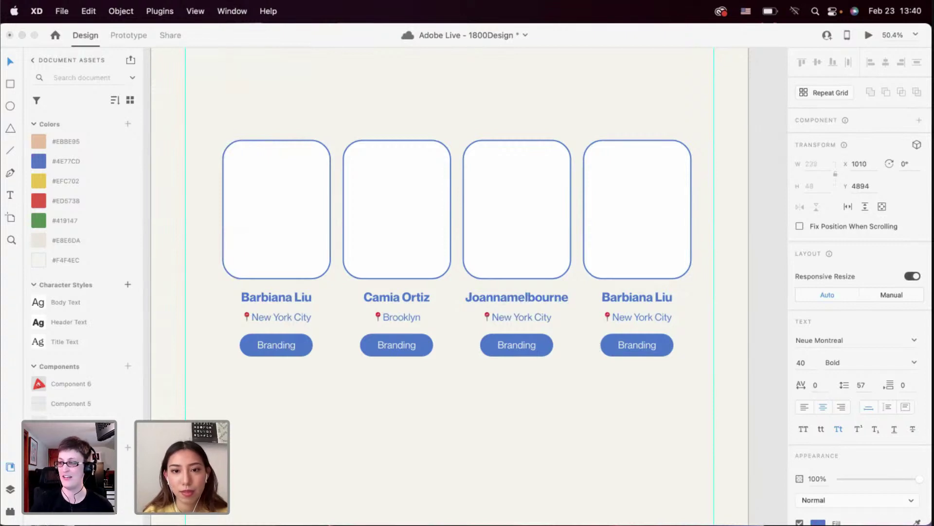
key("BackSpace")
type("M")
Change the third card's location to London, UK
left_click(517, 316)
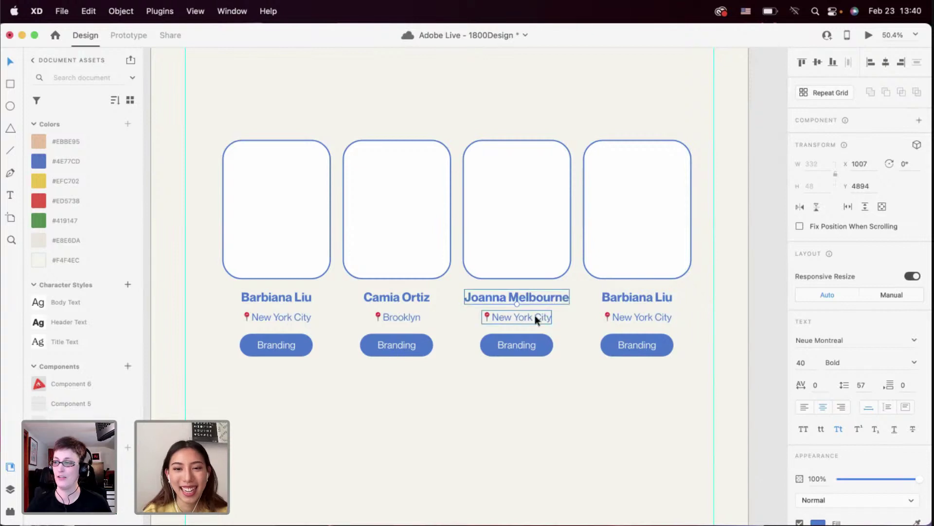
double_click(517, 317)
left_click(519, 317)
key("super+a")
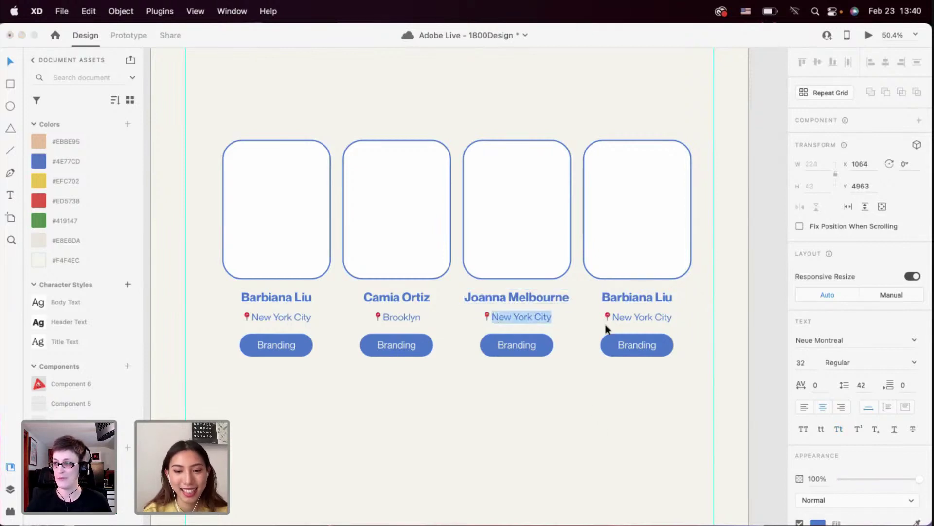
type("London")
key("Escape")
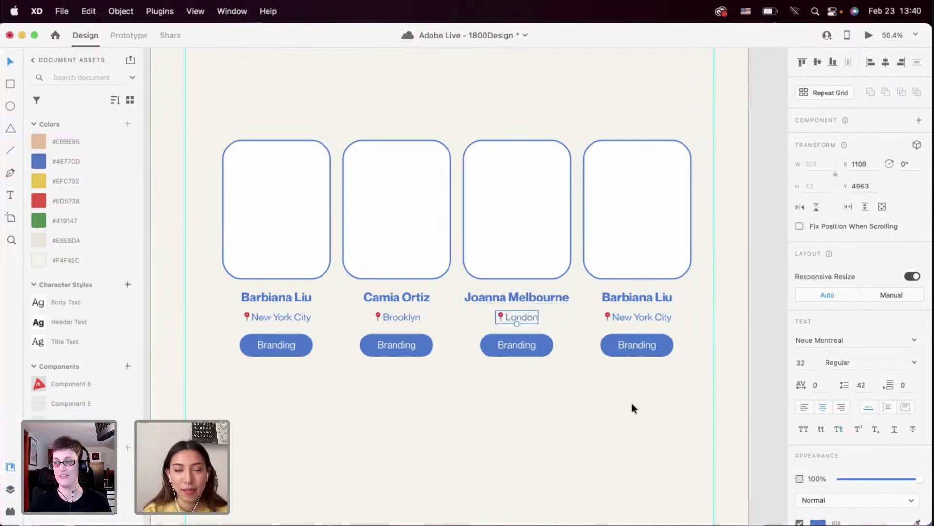
double_click(519, 322)
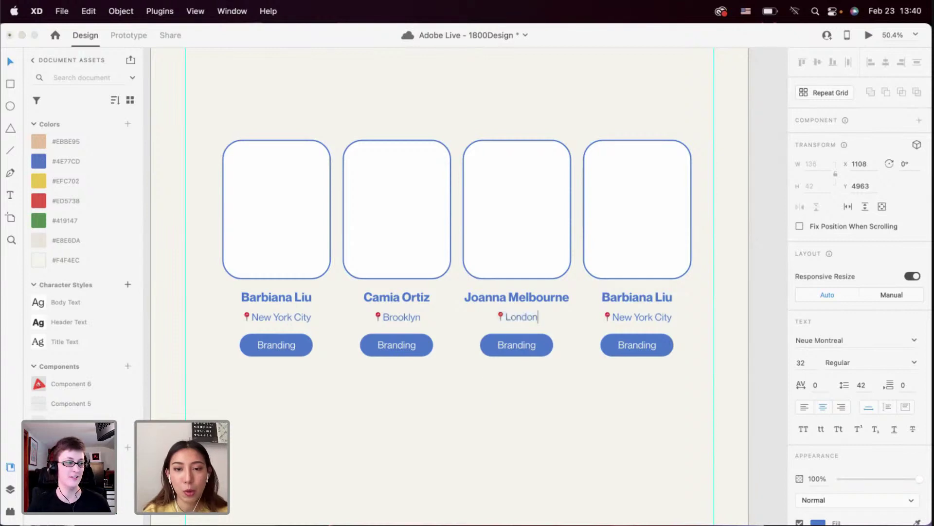
type(", UK")
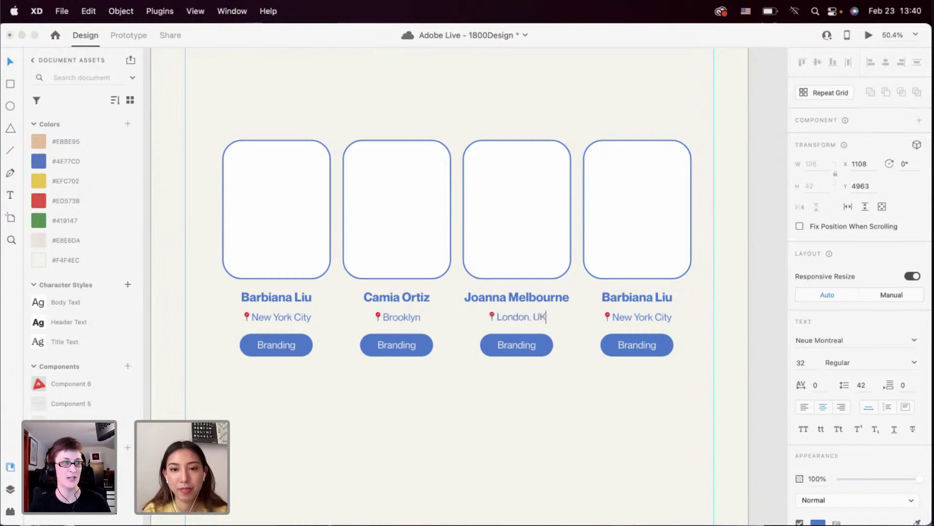
Change the second and first card locations to Brooklyn, NY and New York City, NY
double_click(416, 319)
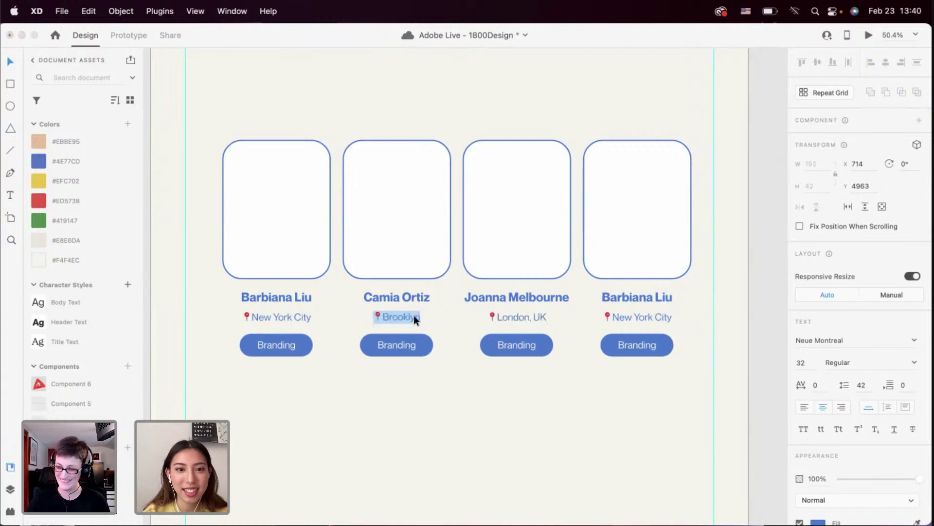
left_click(416, 318)
type(",")
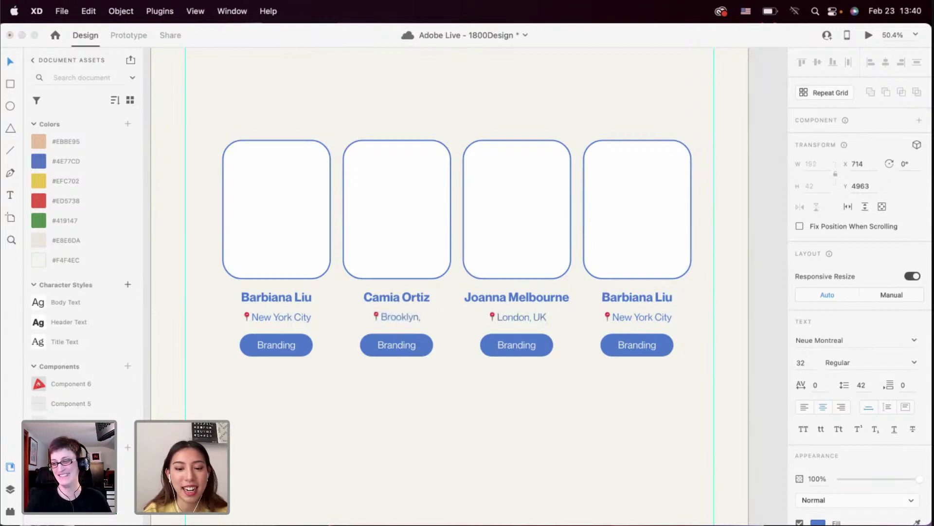
type(" NYC")
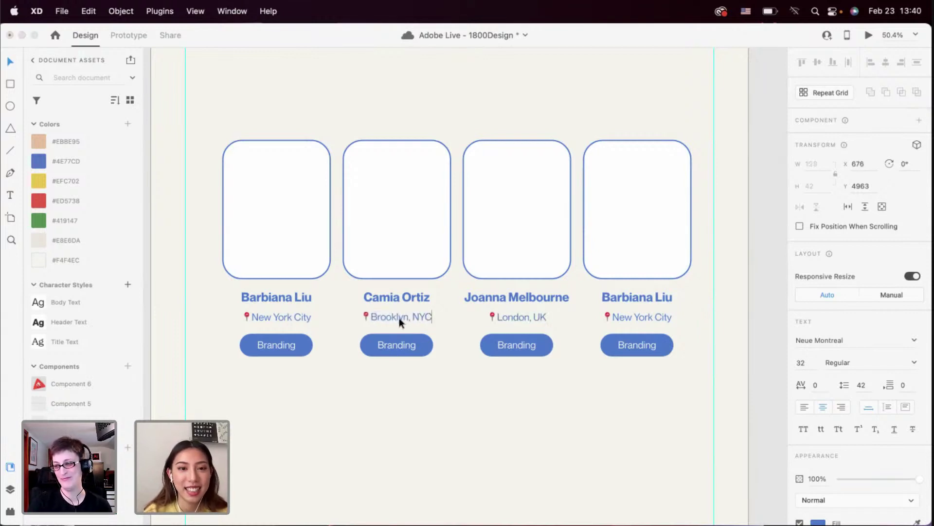
key("BackSpace")
double_click(306, 318)
key("Right")
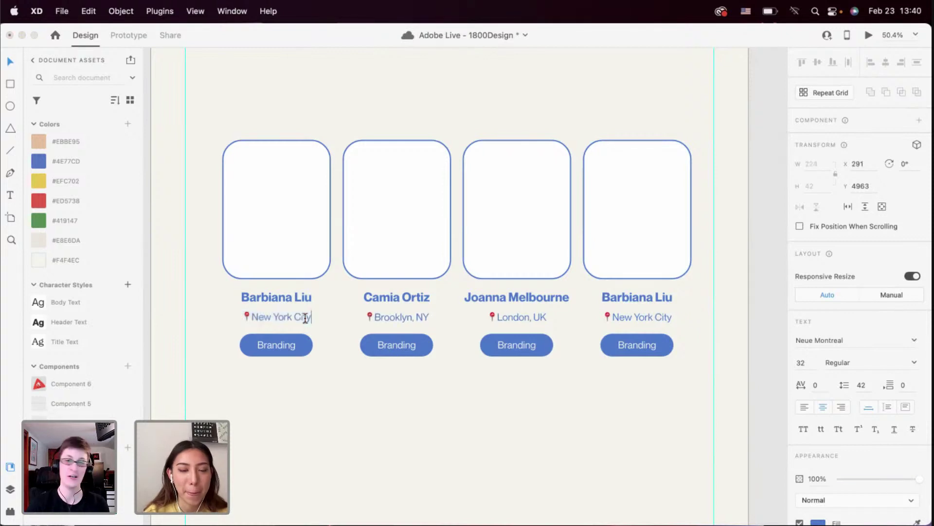
type(", N")
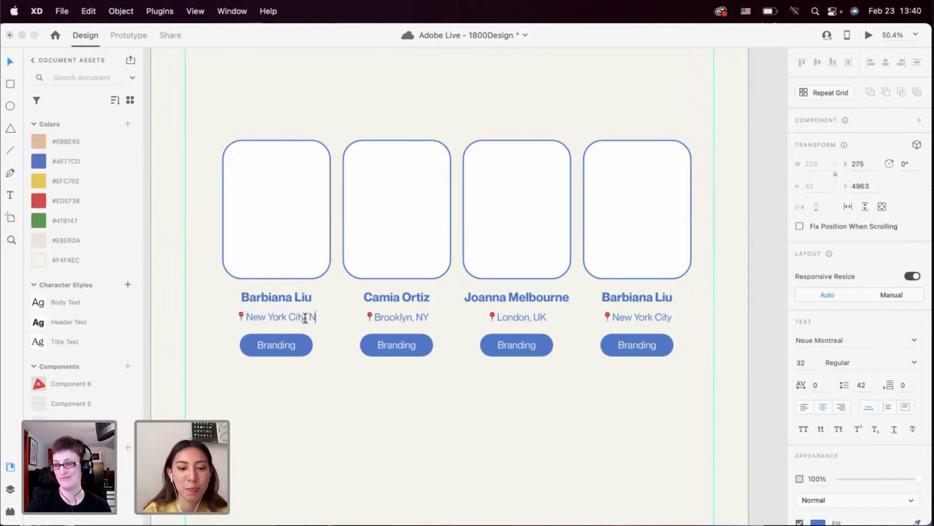
type("Y")
key("Escape")
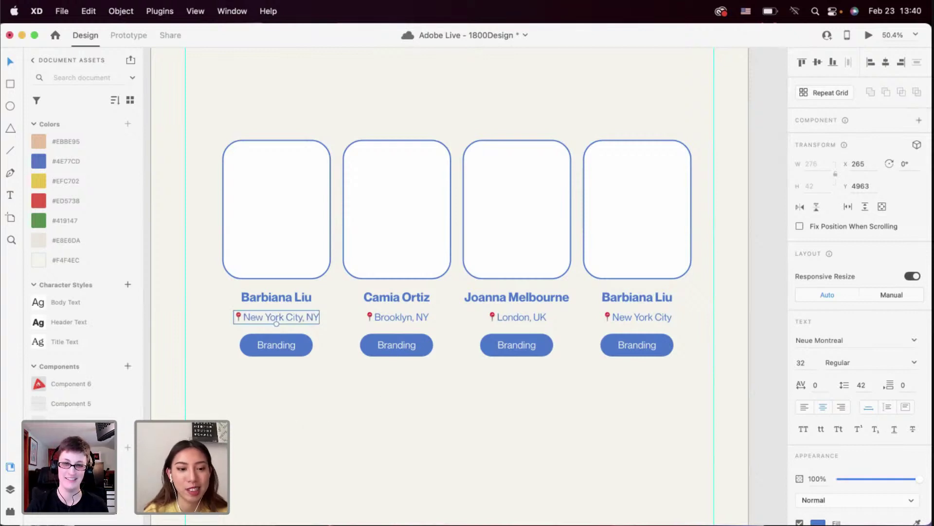
Switch between XD and Finder, closing a window, to bring the member photos folder forward
key("super+Tab")
key("super+Tab")
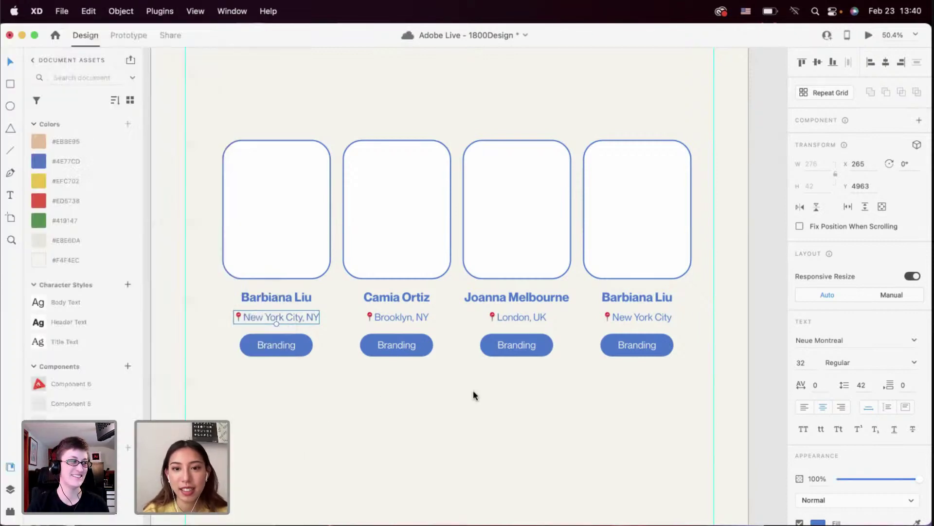
key("super+Tab")
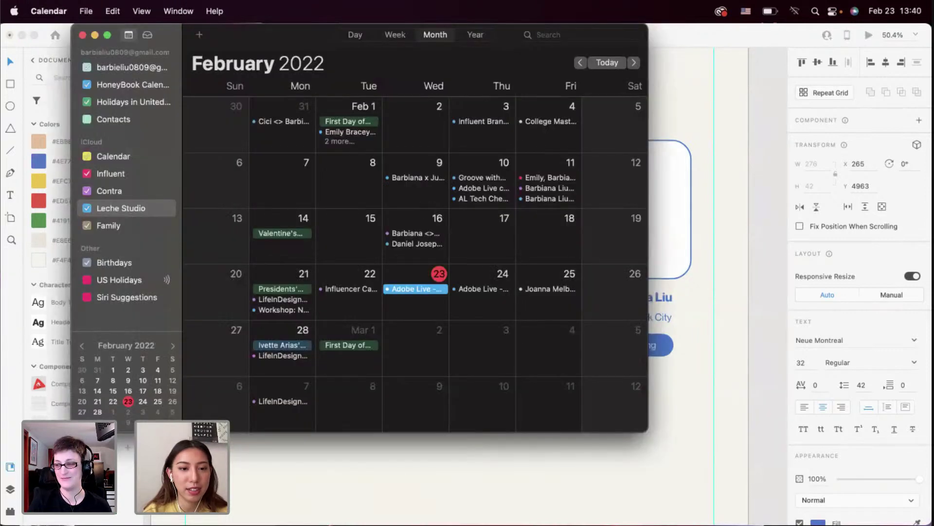
key("super+w")
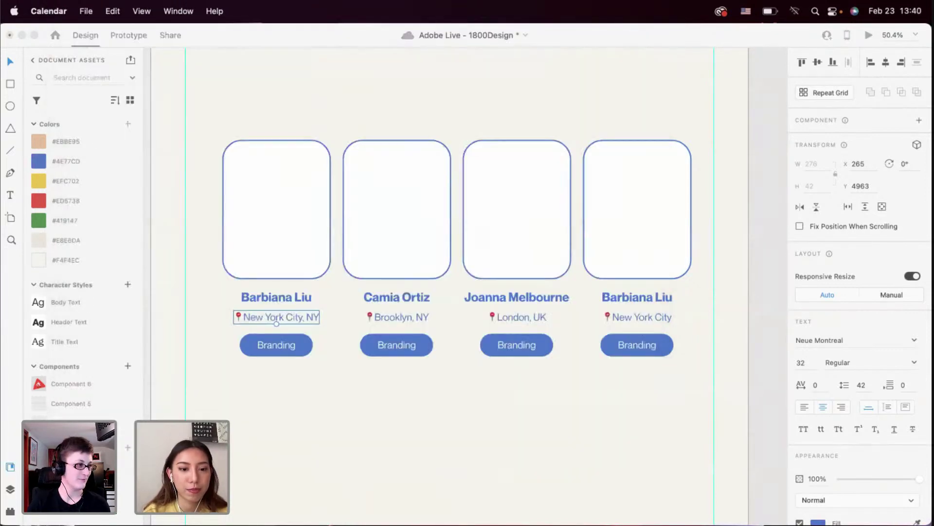
key("super+Tab")
Read the Kenosha member's name from the photo file and type it as the fourth card's name
scroll(83, 340, "down", 3)
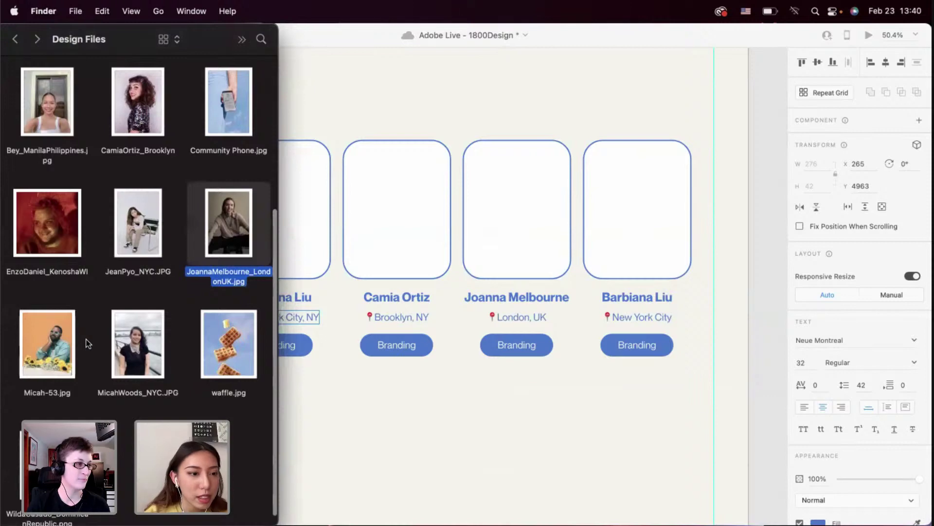
scroll(180, 270, "up", 3)
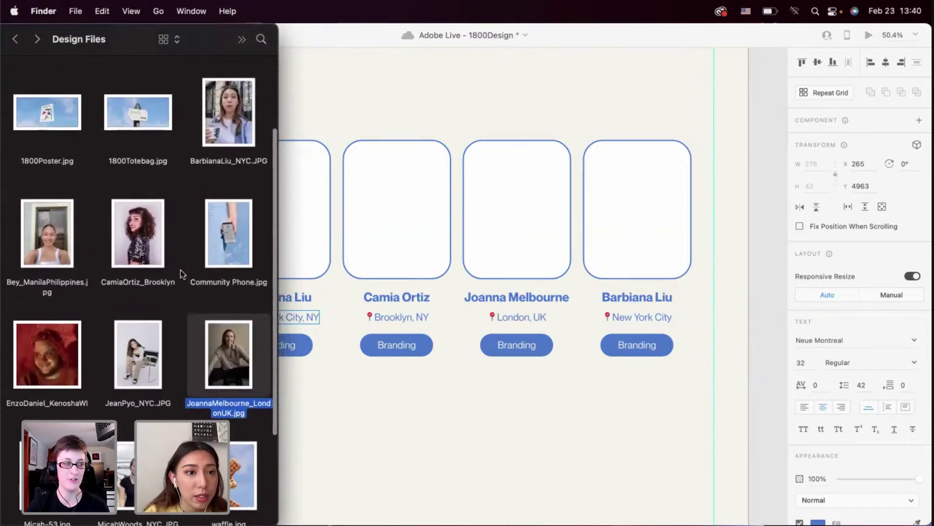
scroll(180, 270, "down", 3)
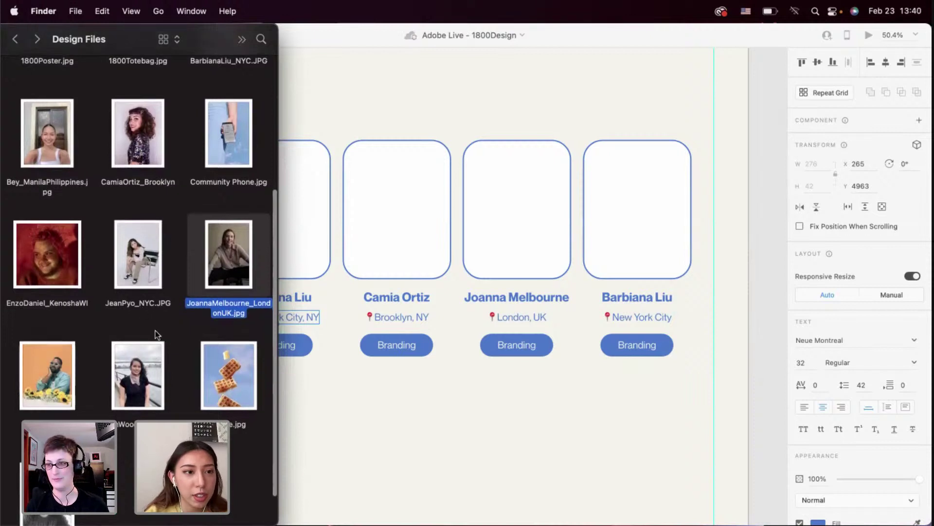
scroll(59, 249, "down", 1)
left_click(43, 282)
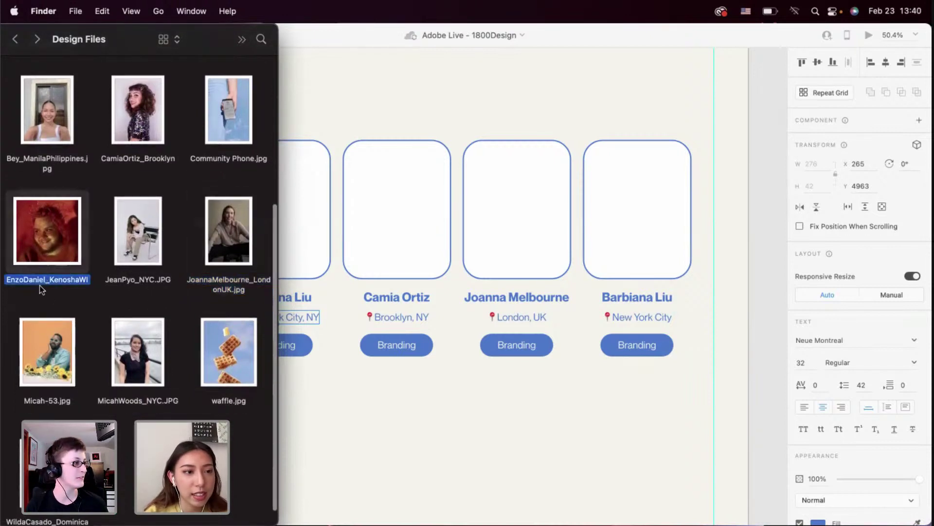
left_click(35, 282)
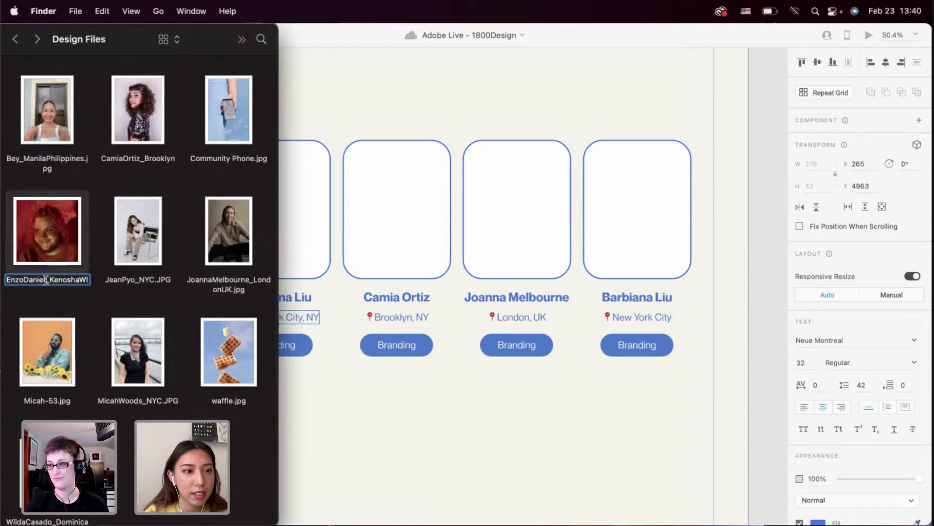
double_click(644, 298)
left_click(634, 298)
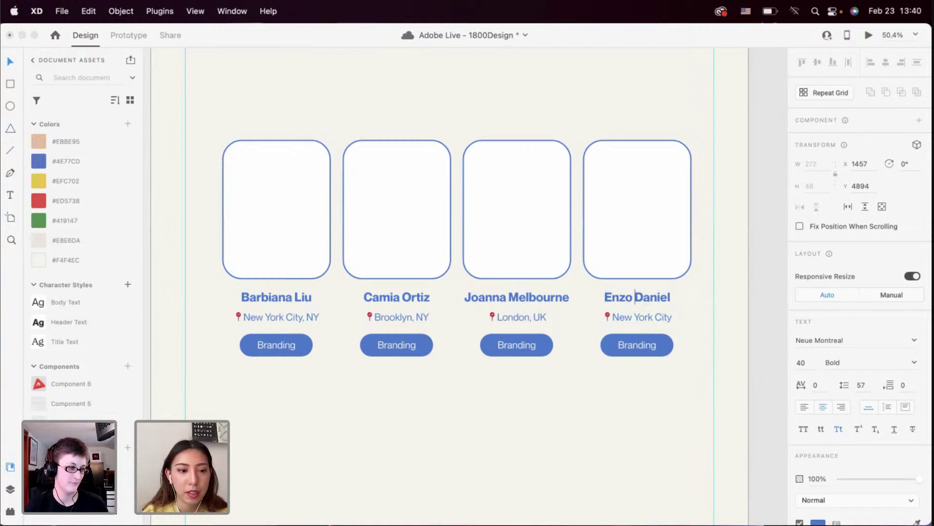
Preview the Kenosha member's photo, select the location part of its file name, and return to XD
key("super+Tab")
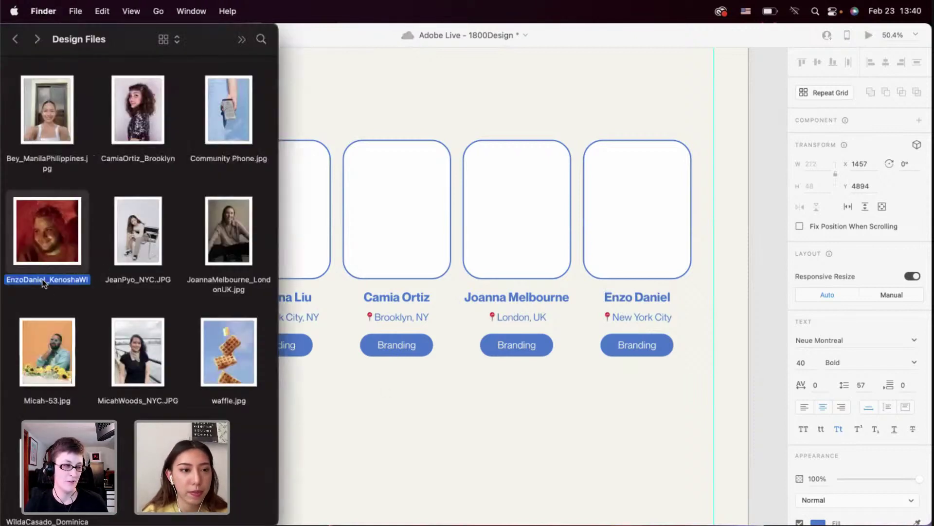
key("space")
key("space")
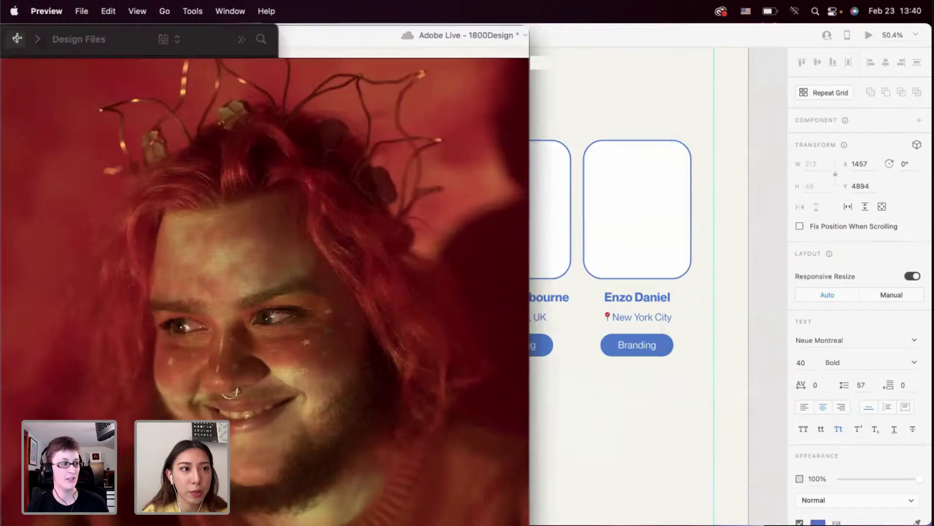
left_click(63, 281)
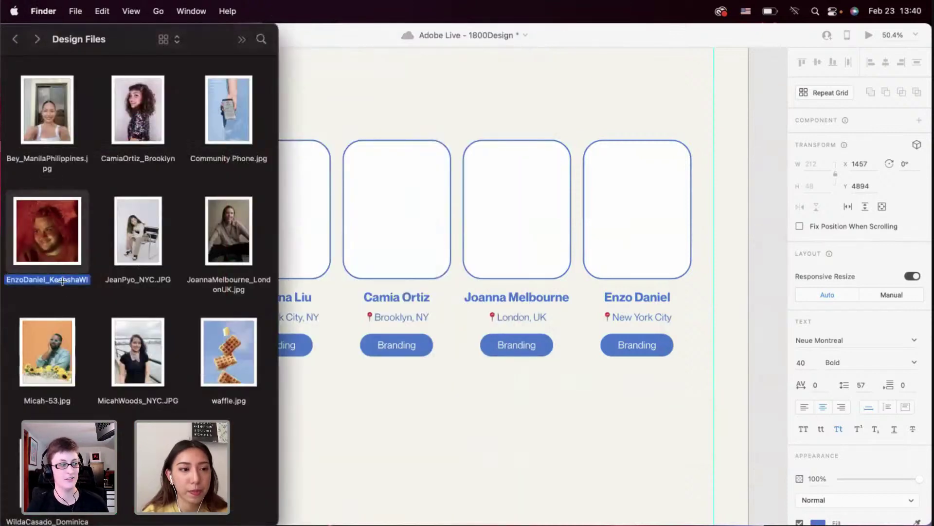
left_click(60, 280)
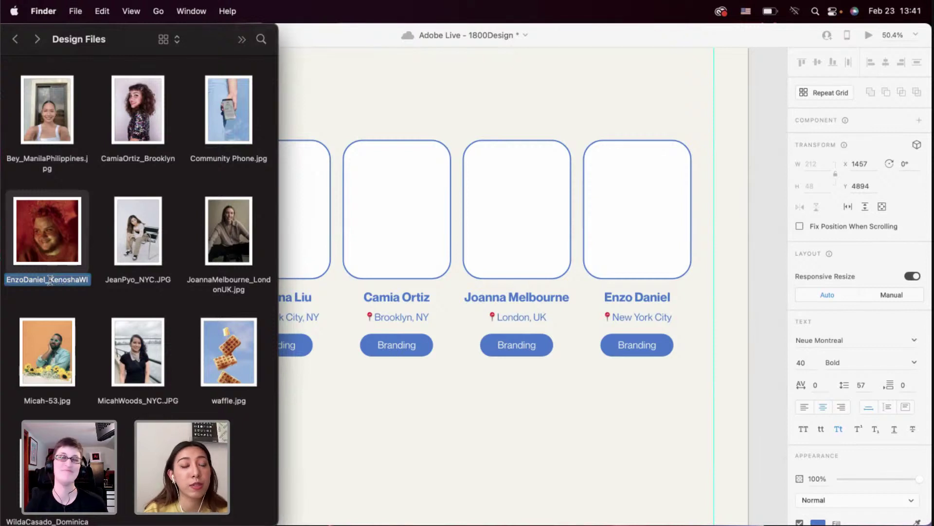
left_click(50, 280)
left_click_drag(50, 281, 109, 282)
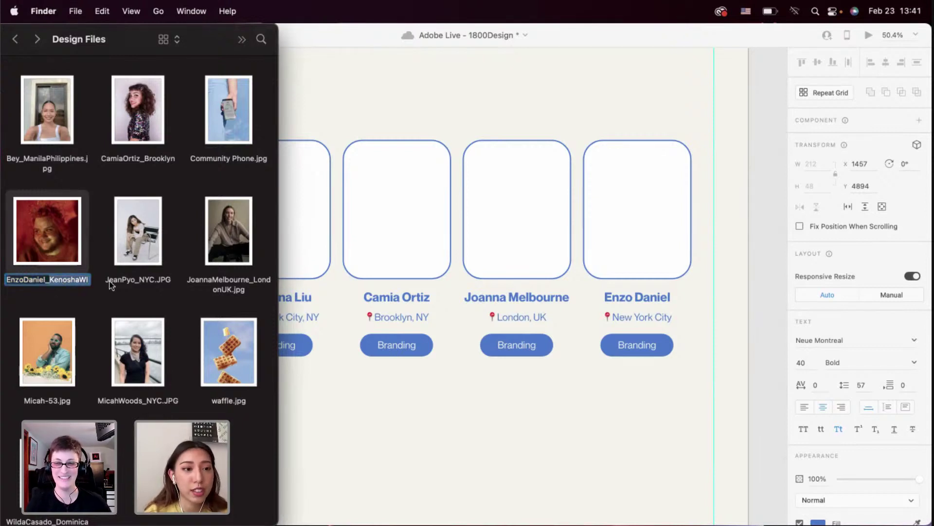
left_click(387, 117)
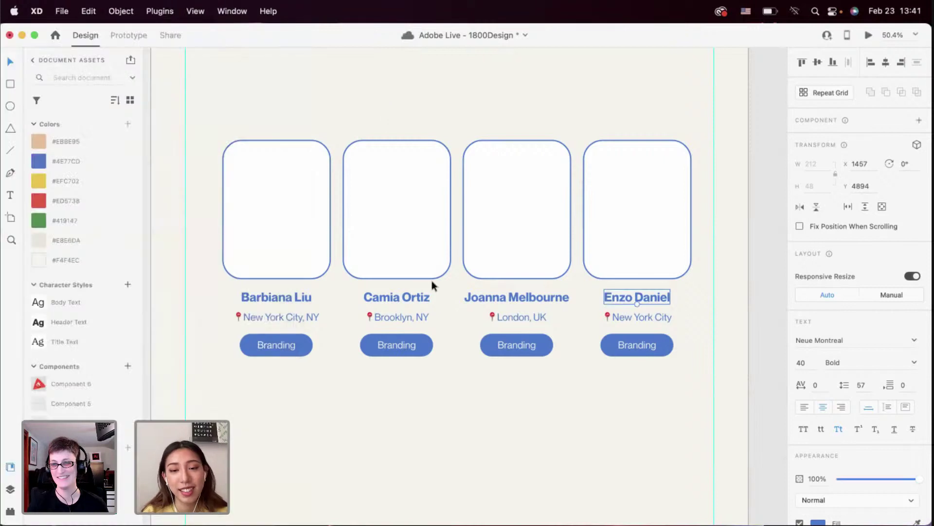
Change the fourth member's location text to Kenosha, WI
left_click(643, 316)
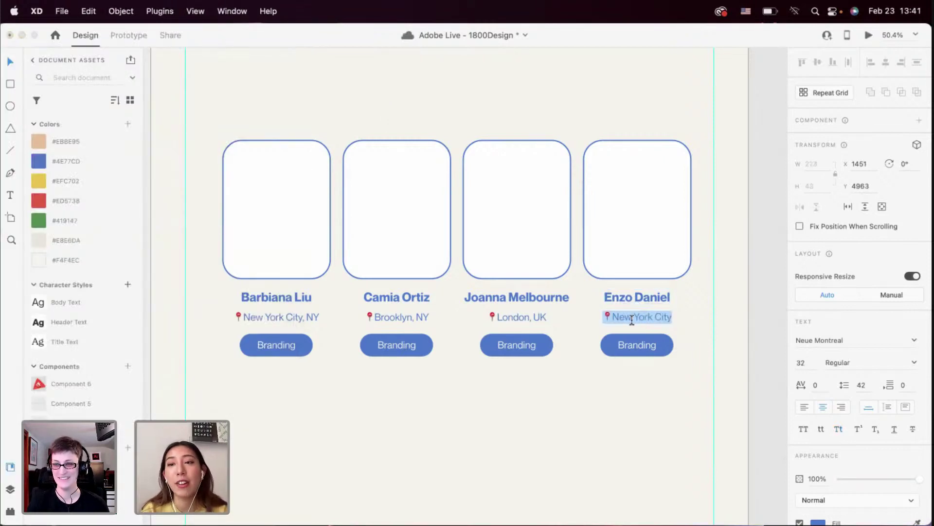
double_click(633, 318)
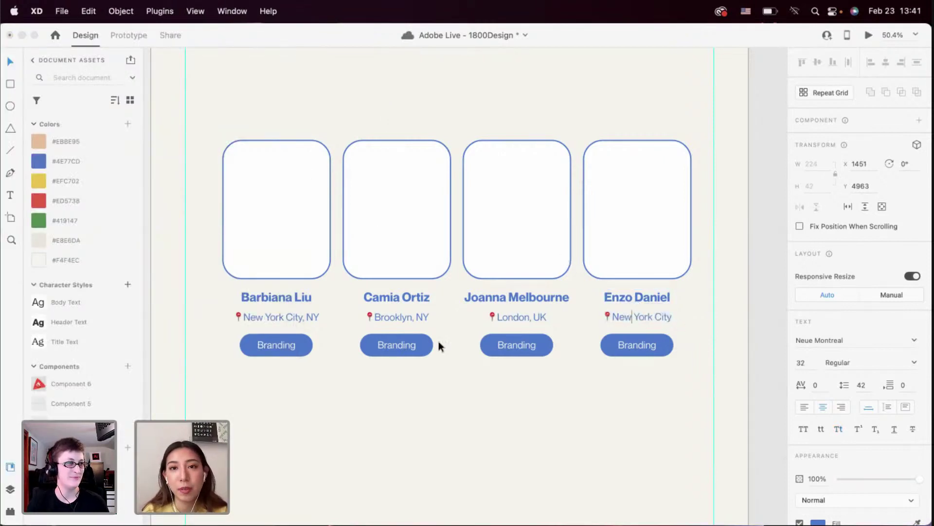
double_click(622, 317)
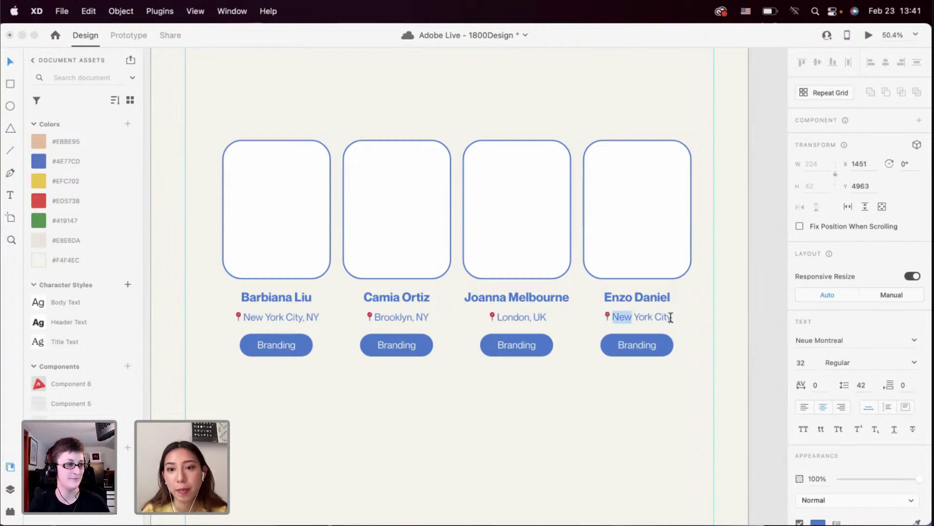
left_click(671, 317, "shift")
type("Kenosha, WI")
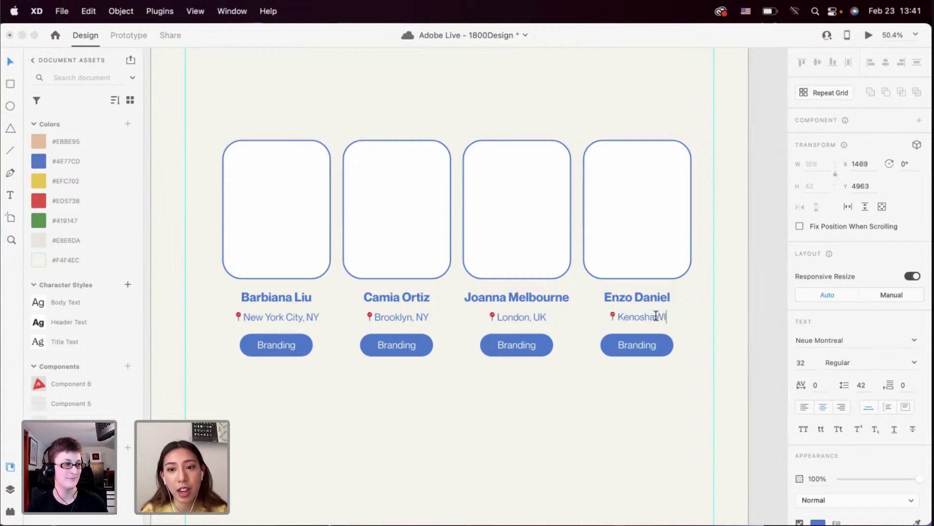
left_click(656, 316)
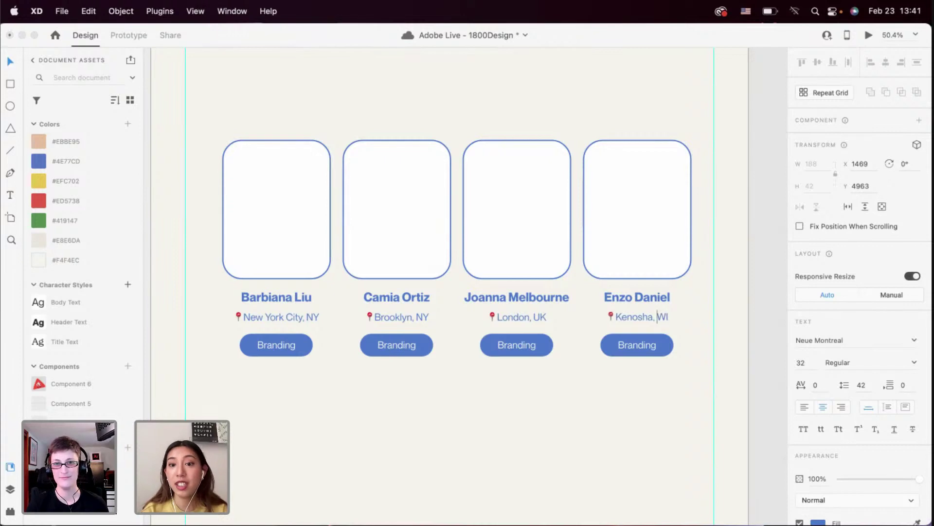
key("Escape")
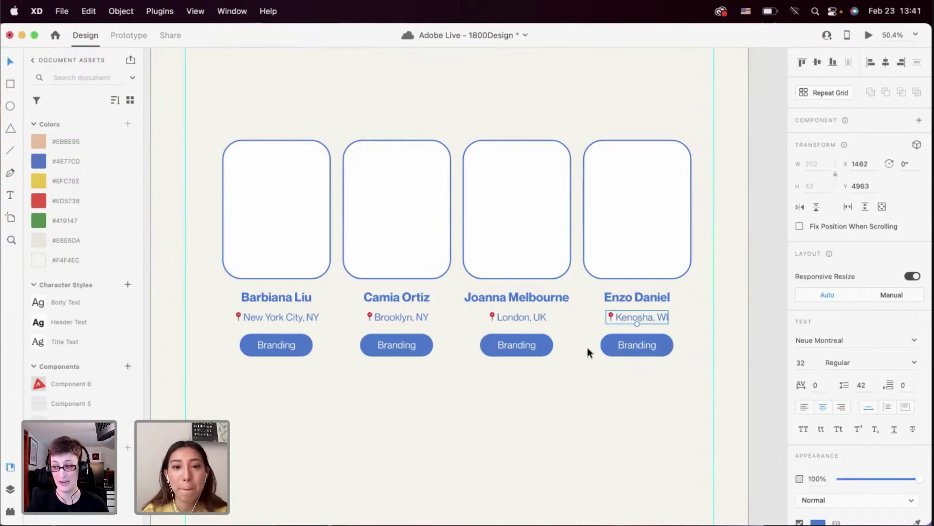
Relabel the second and third cards' tags Illustrator and Packaging, then return to Design Files
left_click(386, 345)
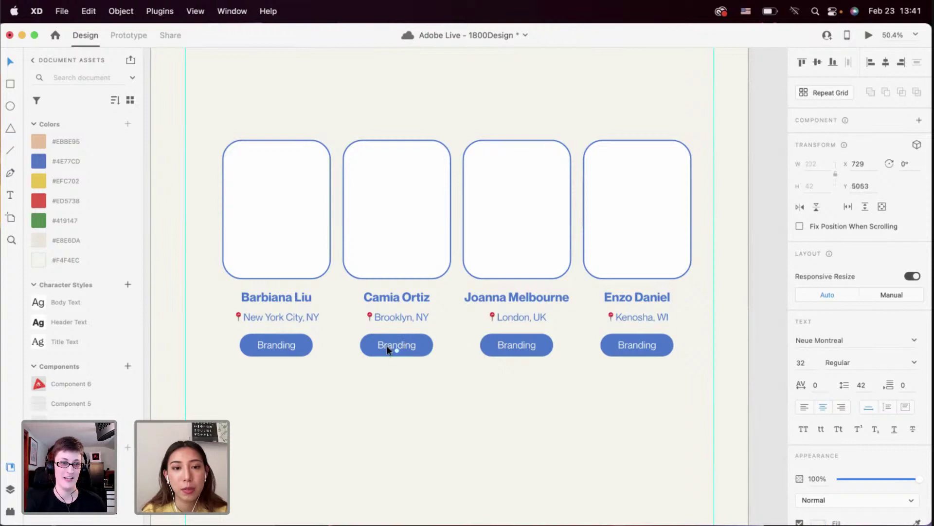
double_click(389, 344)
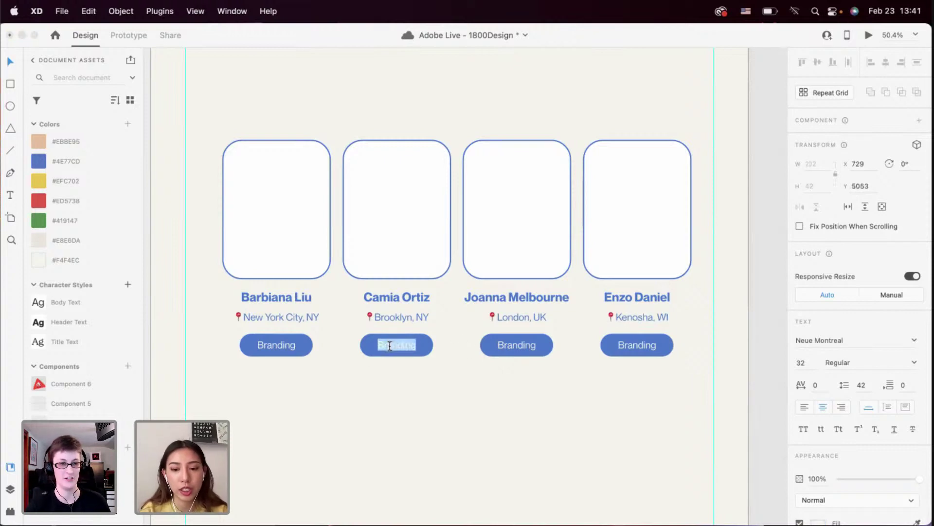
type("Illustrato")
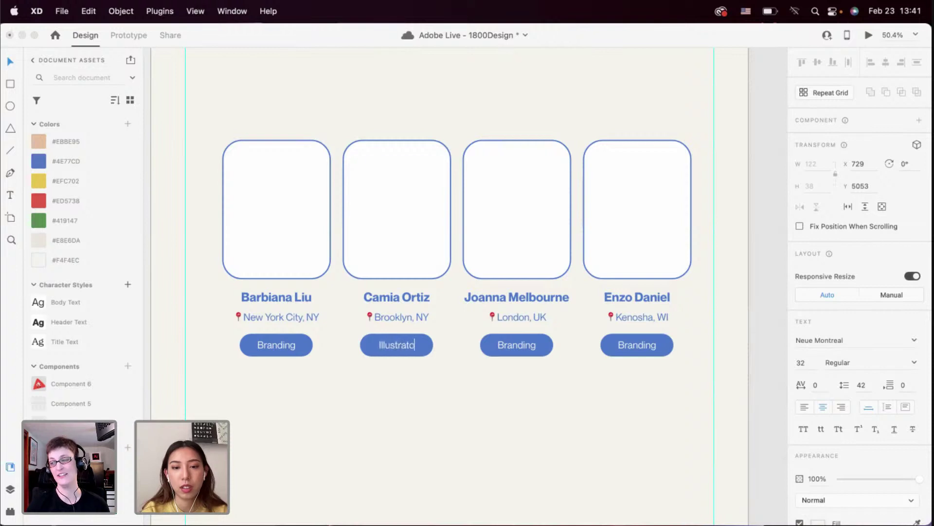
type("r")
key("Escape")
left_click(519, 349)
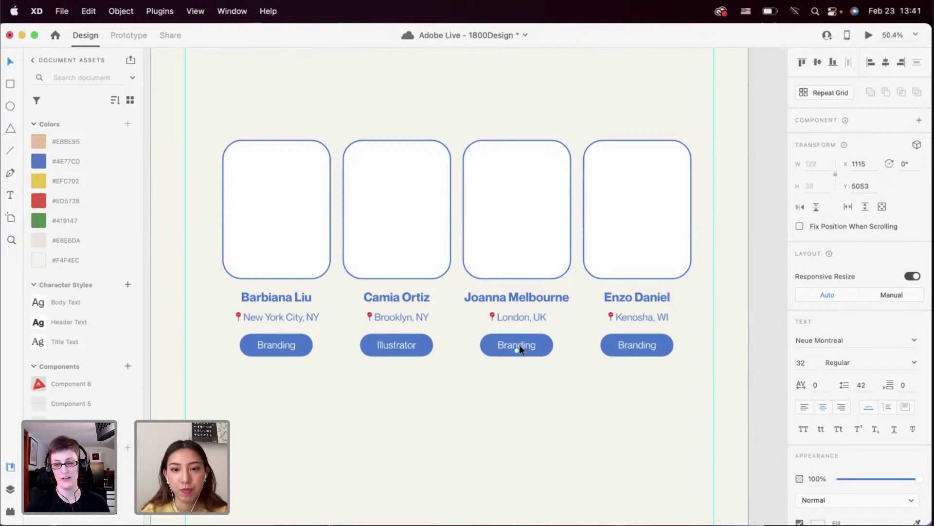
double_click(520, 346)
type("Packaging")
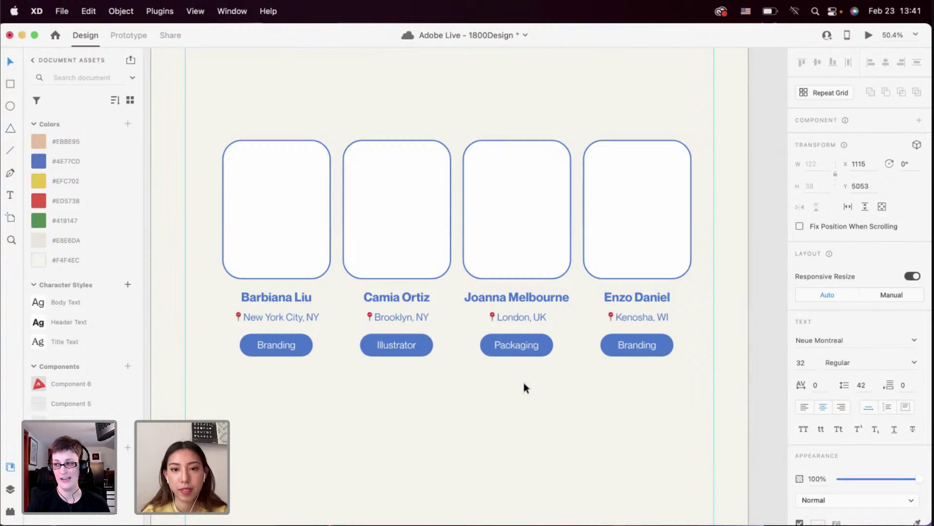
key("Escape")
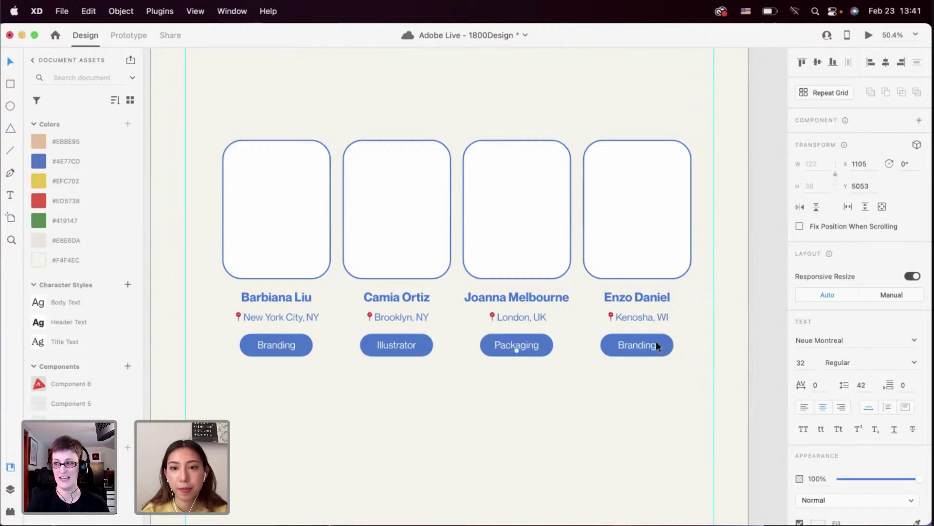
left_click(581, 382)
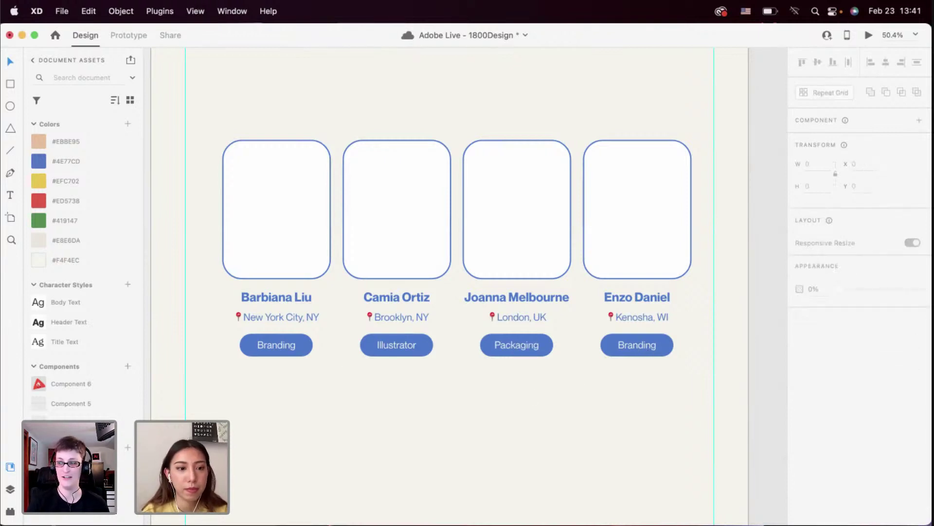
key("super+Tab")
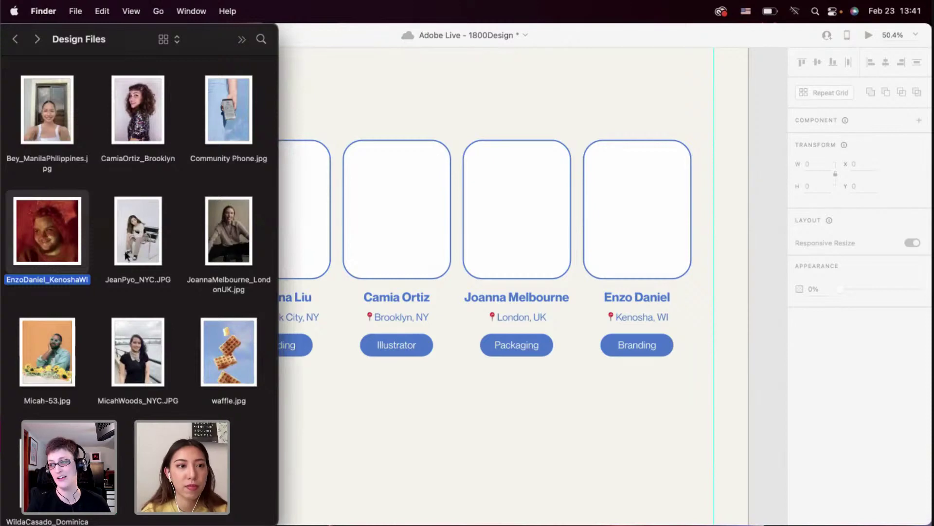
Drag each member's portrait from Design Files onto its matching card in the four-card grid
scroll(58, 297, "up", 5)
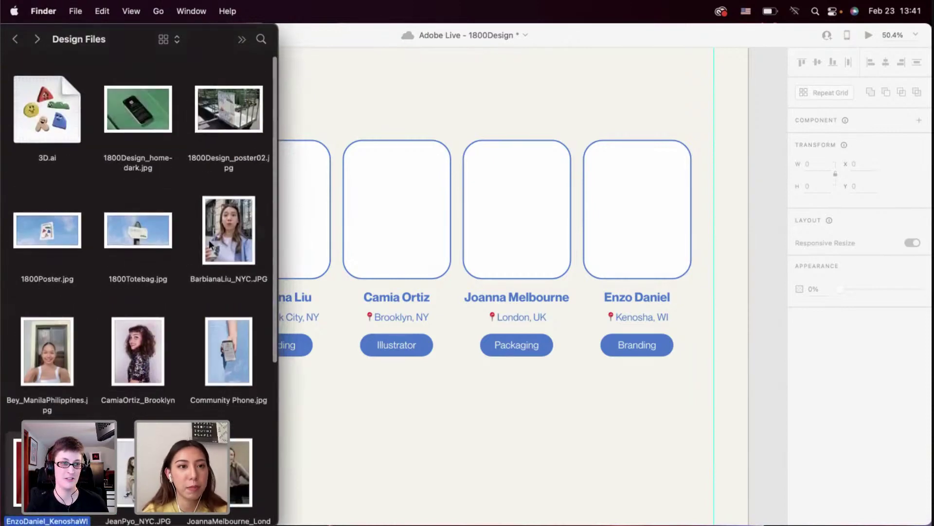
left_click_drag(210, 243, 304, 209)
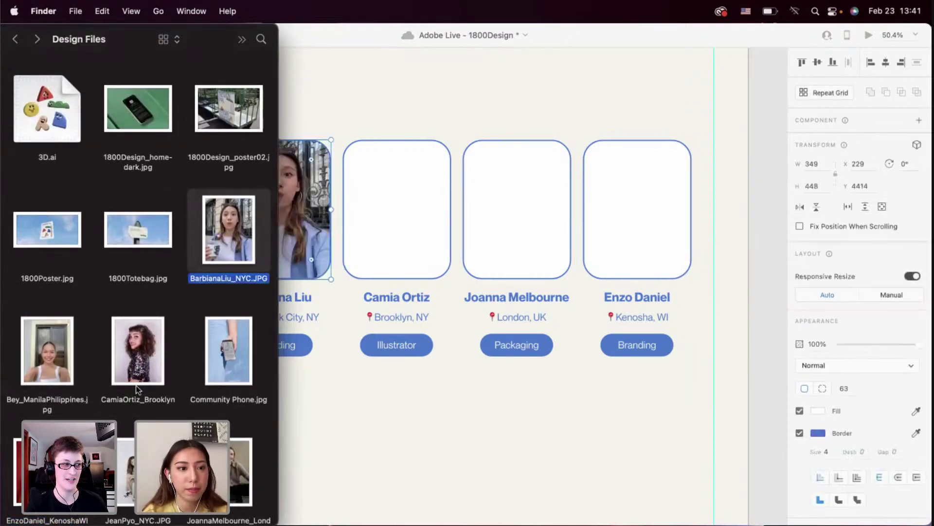
scroll(138, 389, "down", 3)
left_click_drag(138, 292, 358, 229)
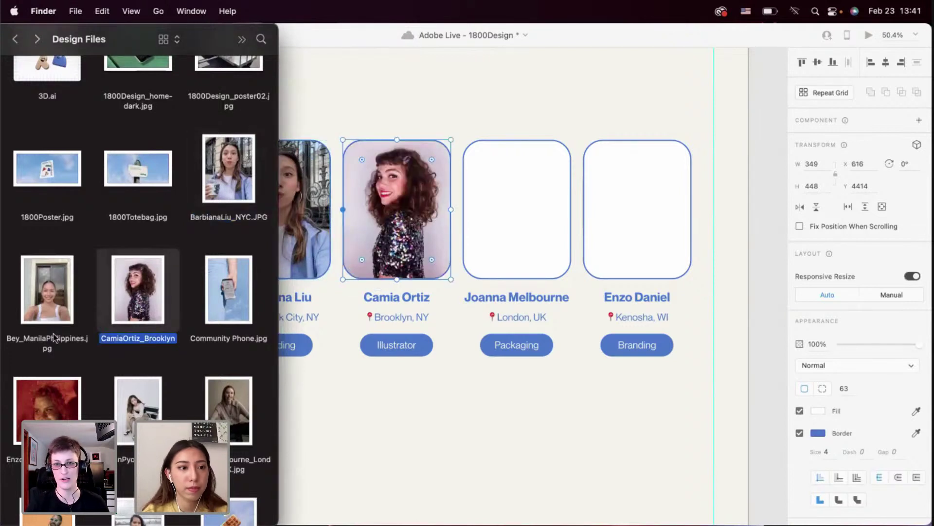
scroll(127, 416, "down", 3)
left_click_drag(231, 353, 505, 208)
left_click_drag(55, 348, 633, 214)
left_click(478, 382)
scroll(479, 383, "down", 5)
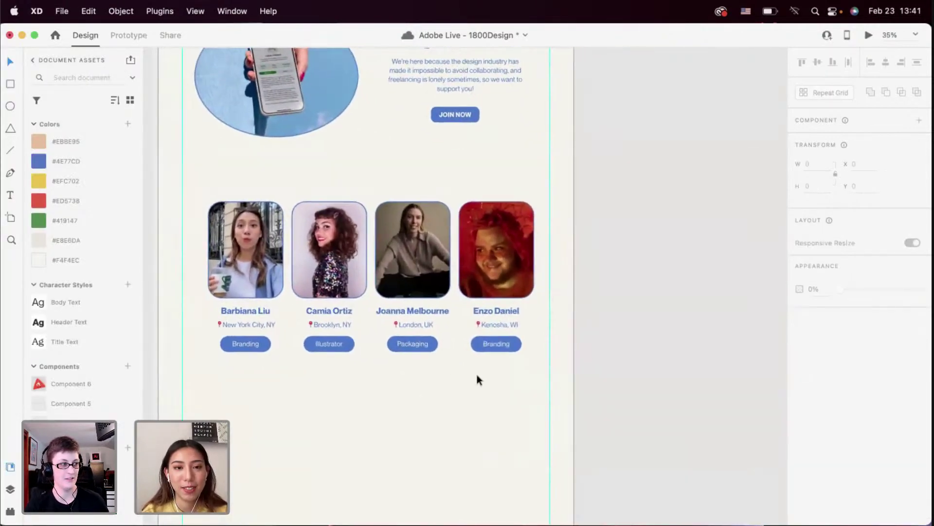
left_click_drag(475, 373, 214, 226)
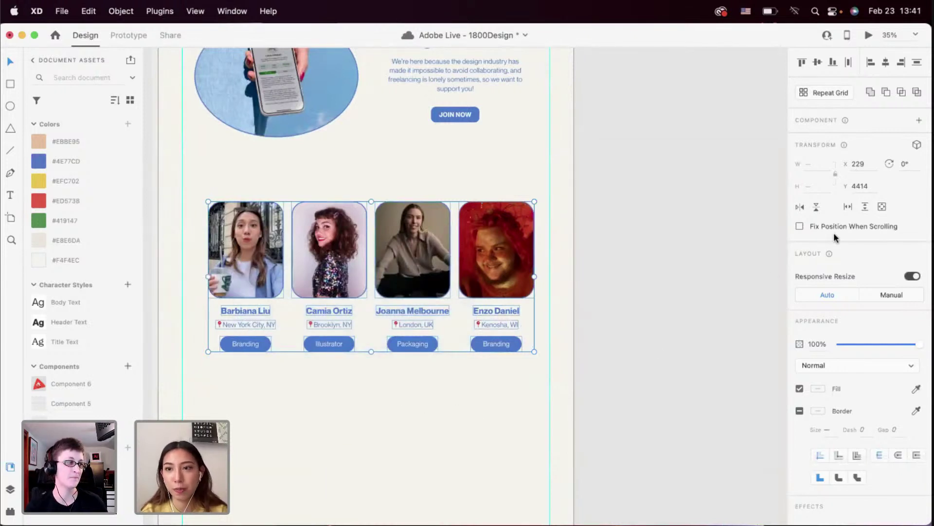
Undo a trial scroll group, then duplicate the Kenosha card into a fifth slot on the right
left_click(847, 208)
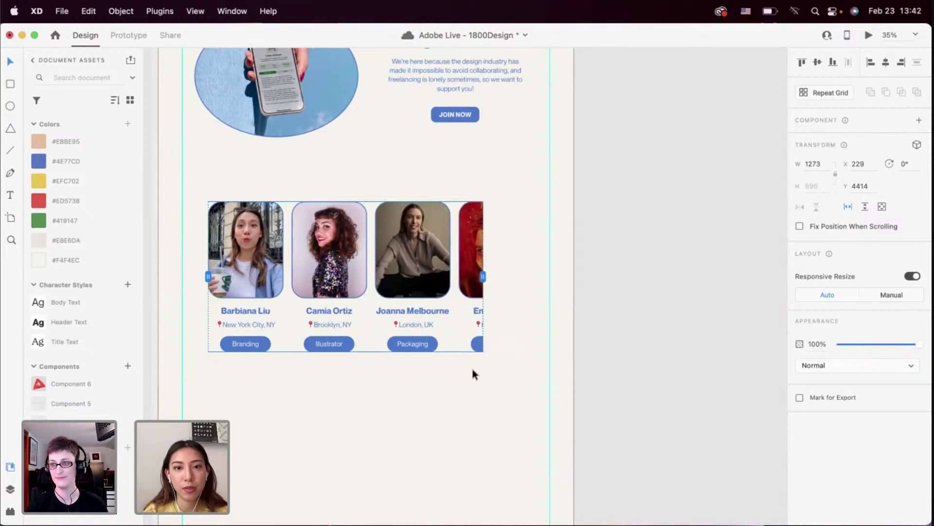
key("super+z")
left_click(498, 288)
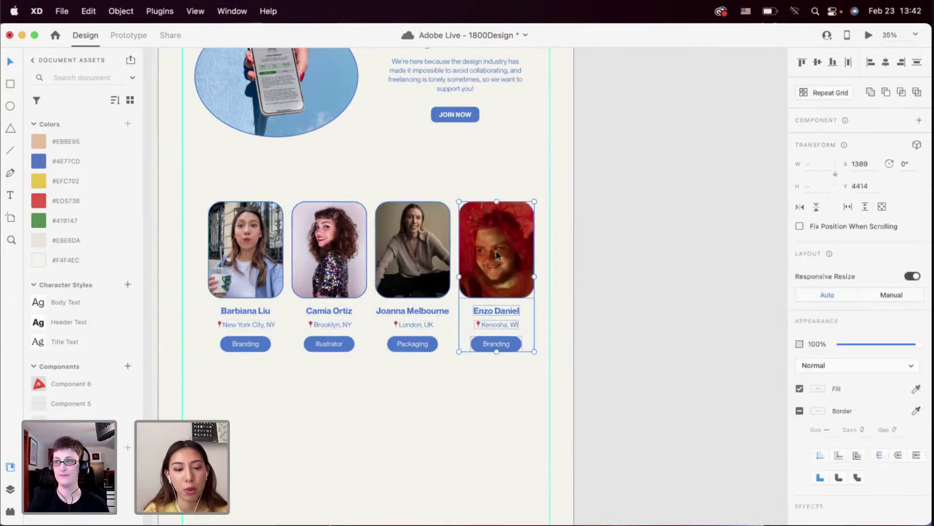
left_click_drag(495, 250, 571, 264)
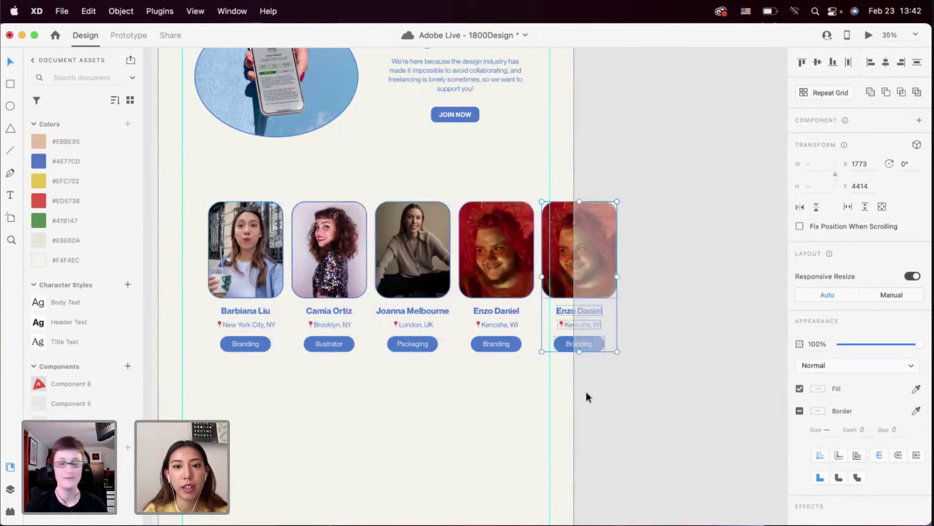
left_click(586, 391)
Move all five member cards left to the artboard's edge, then return to the Design Files folder
scroll(545, 311, "up", 5)
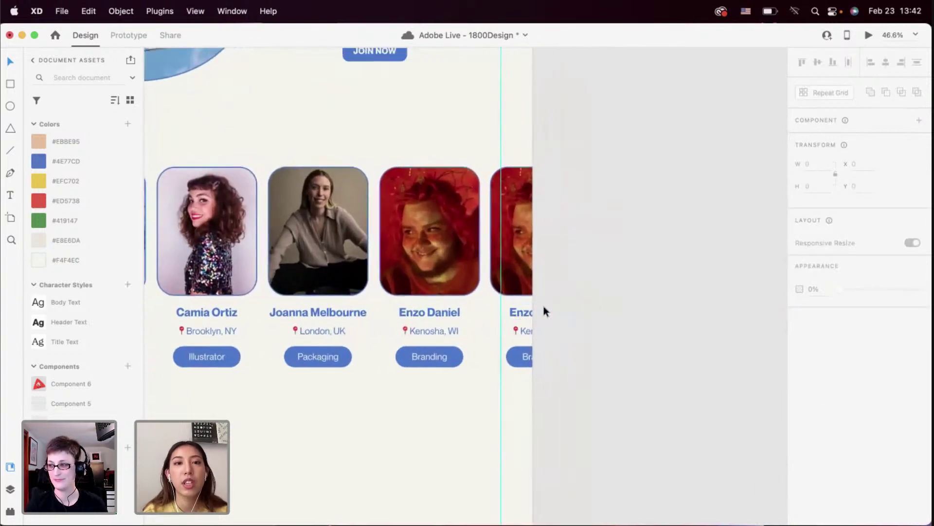
scroll(542, 305, "down", 5)
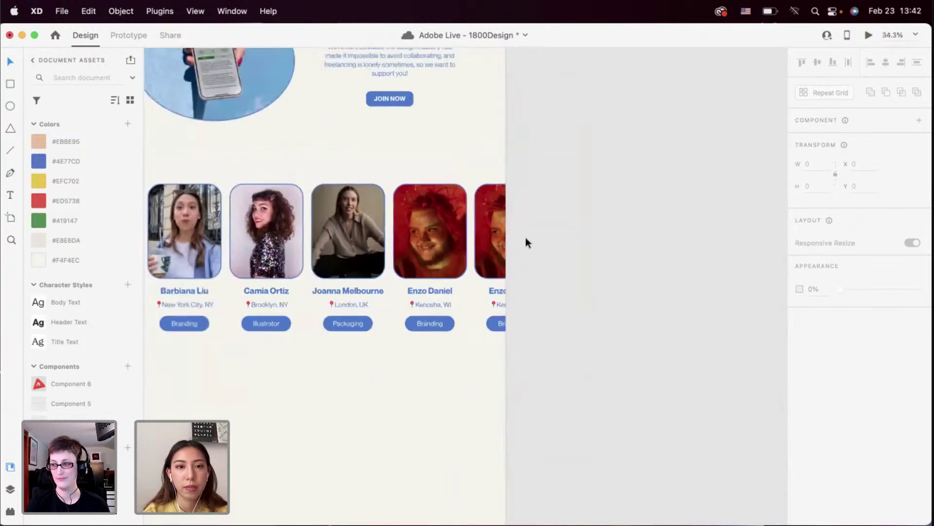
left_click(525, 237)
left_click_drag(367, 274, 317, 276)
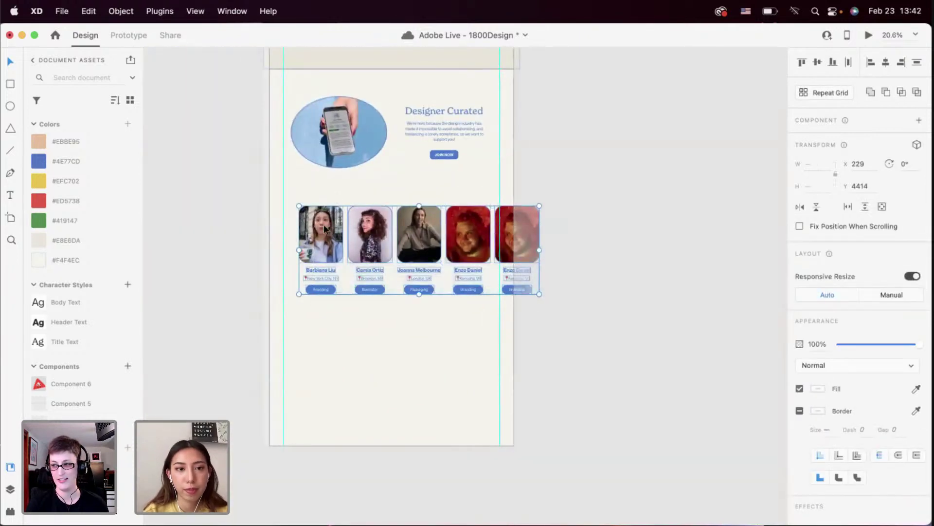
left_click_drag(313, 230, 294, 229)
left_click(416, 355)
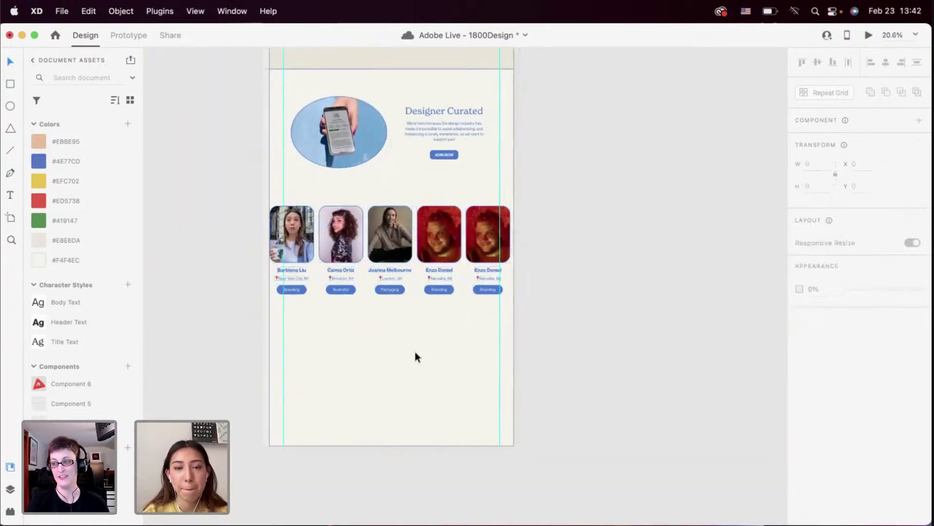
scroll(416, 356, "up", 3)
scroll(476, 293, "up", 3)
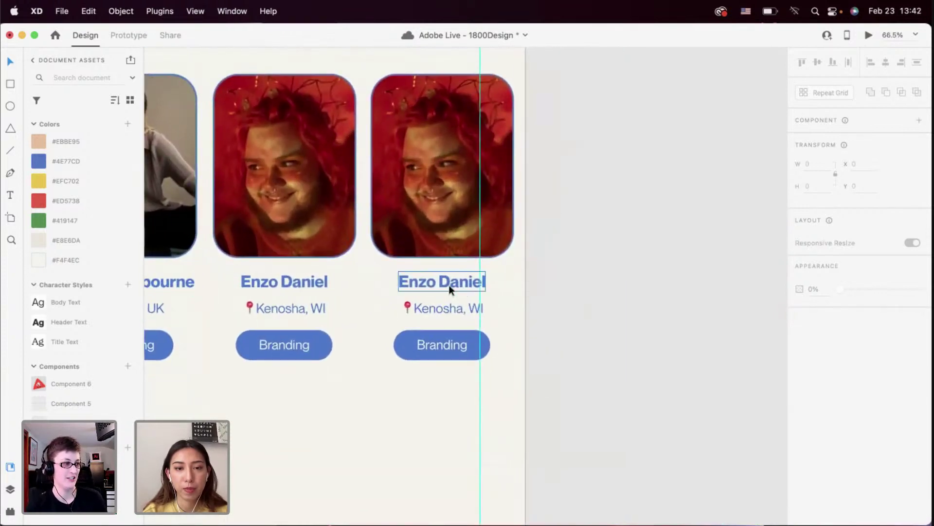
scroll(449, 284, "up", 1)
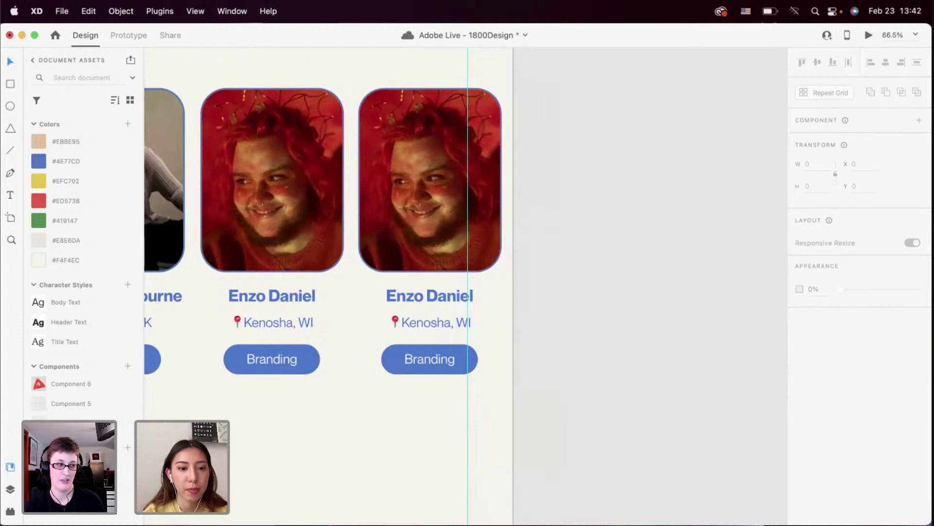
key("super+Tab")
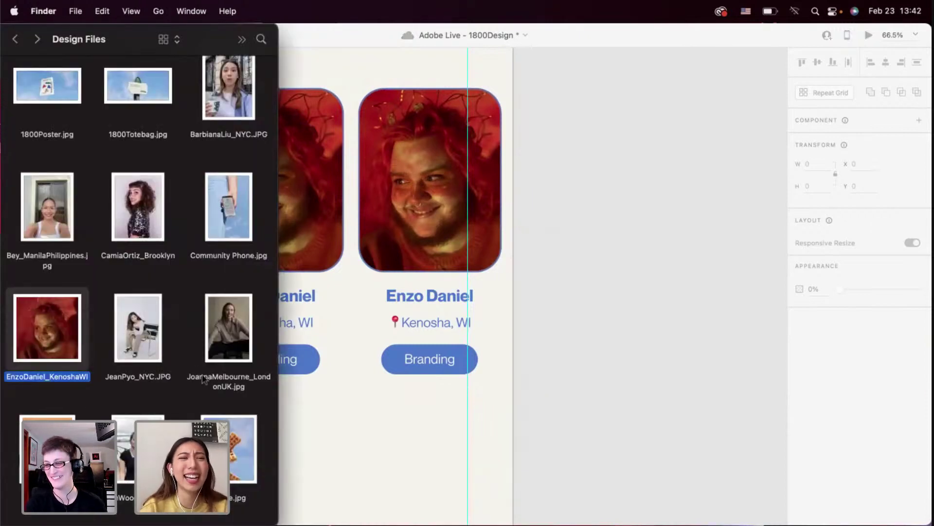
scroll(164, 270, "up", 2)
scroll(156, 301, "down", 1)
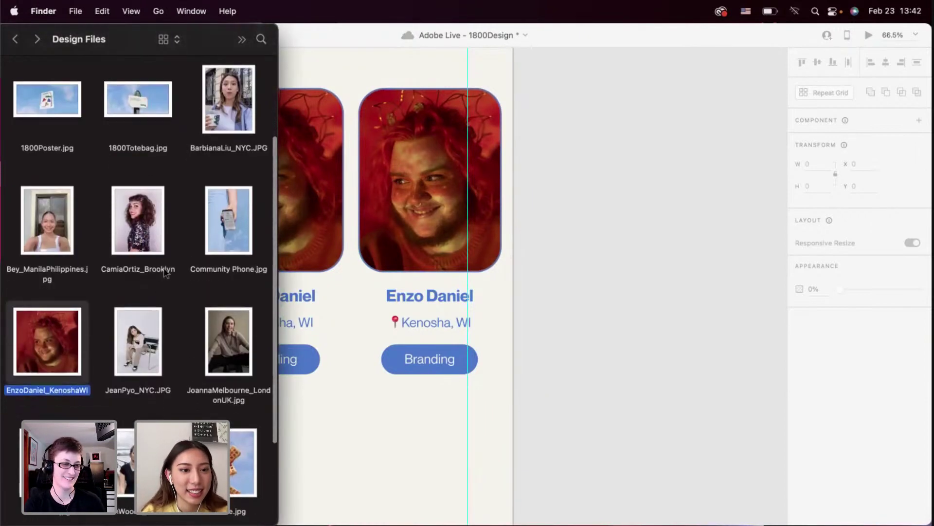
left_click(137, 340)
left_click_drag(138, 343, 441, 262)
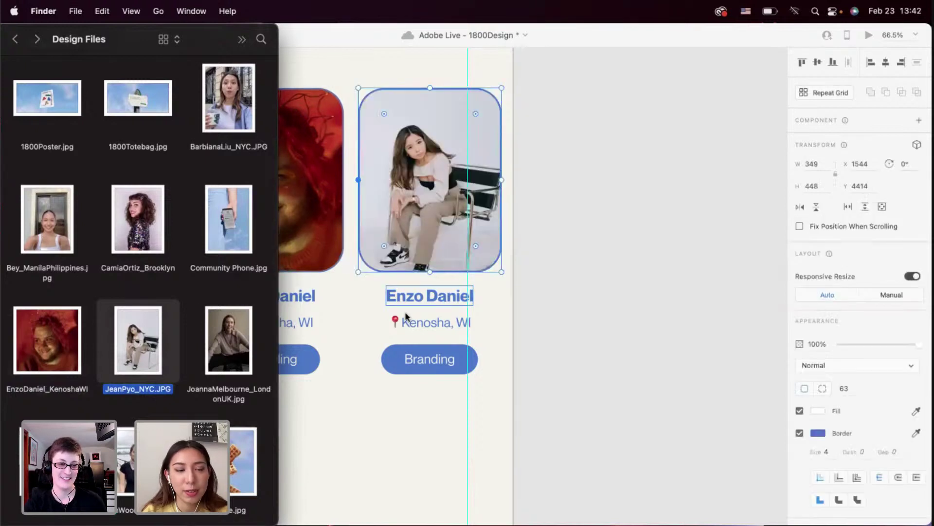
Highlight the member's name within the photo's file name, then select the card's location text
left_click(127, 398)
left_click(119, 389)
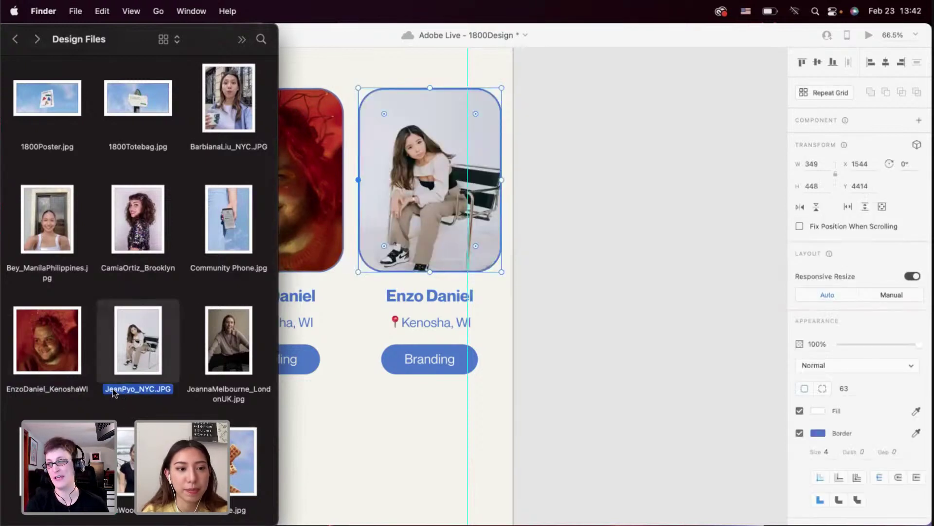
left_click(116, 388)
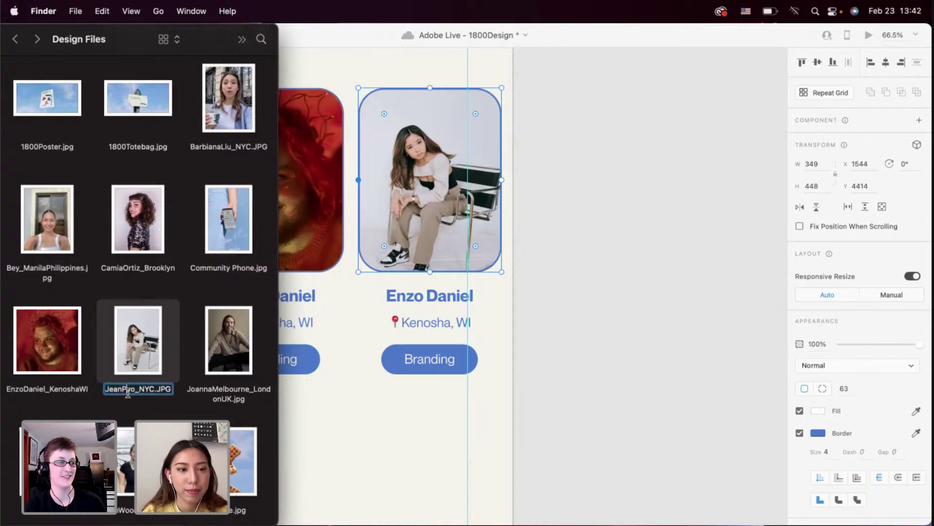
left_click(138, 387)
left_click_drag(155, 388, 107, 387)
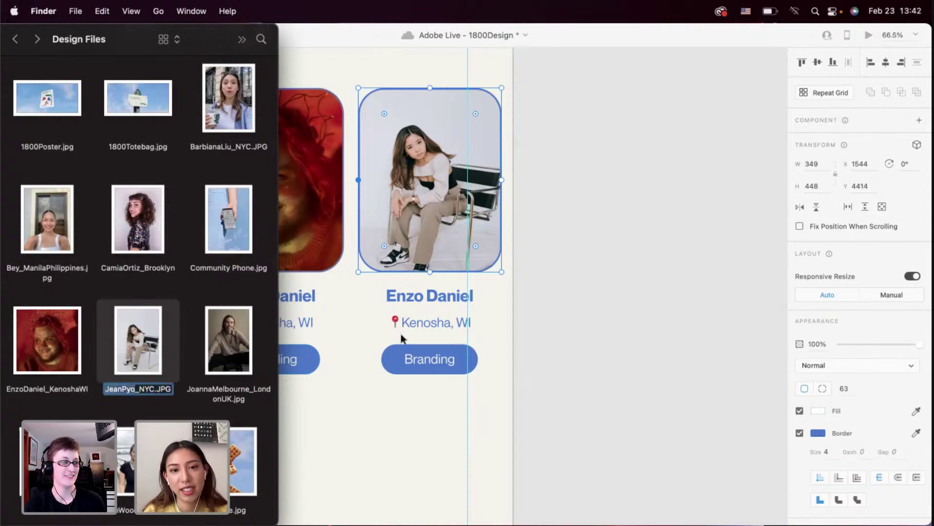
left_click(444, 317)
left_click(431, 323)
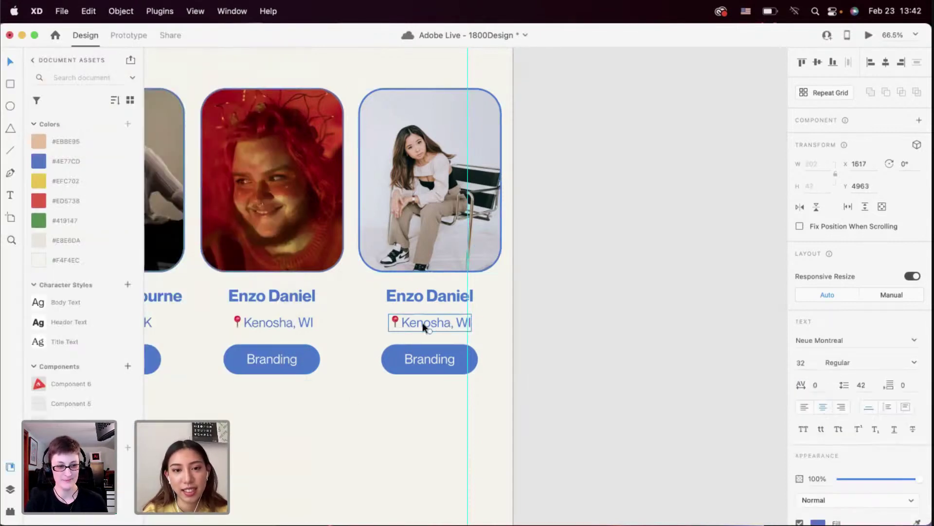
Paste the new member's name over the card's name heading, undoing a stray paste into the location
double_click(422, 323)
key("super+z")
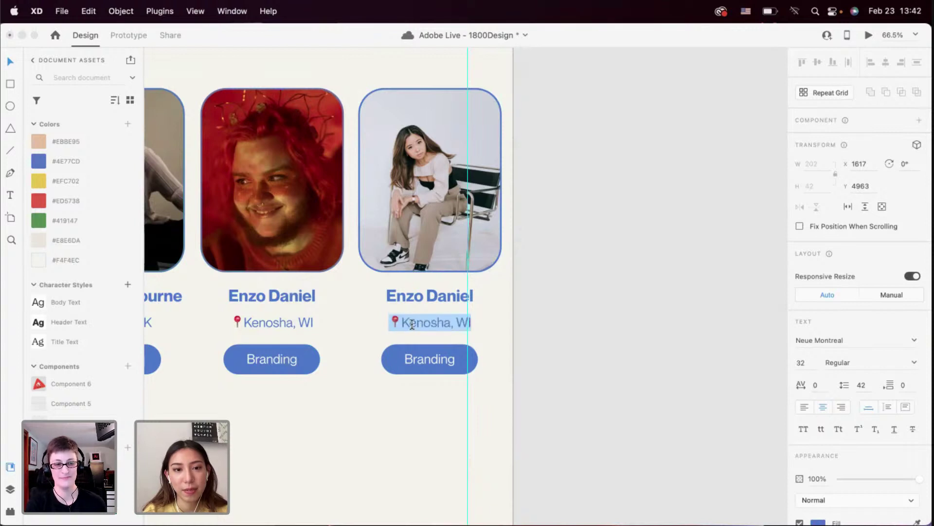
left_click(400, 322)
double_click(409, 296)
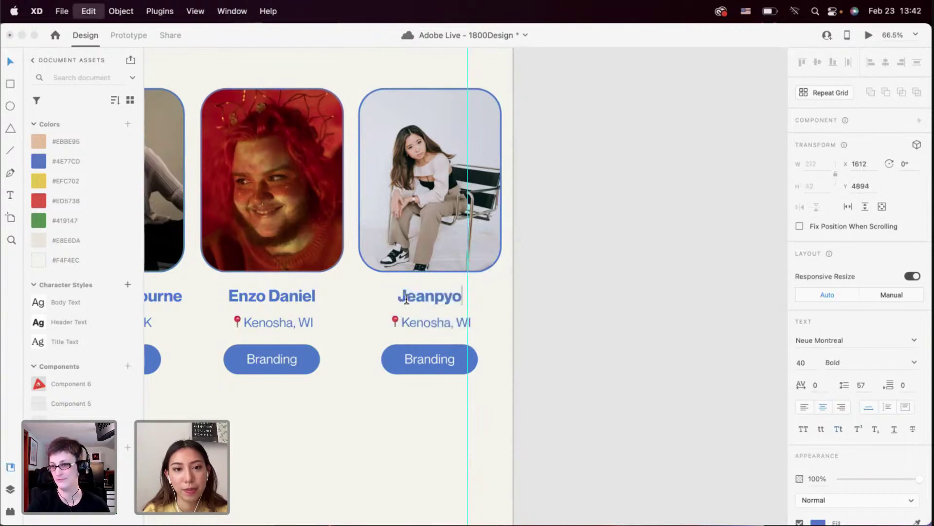
Change the card's location line to New York City, NY
left_click(409, 323)
double_click(409, 323)
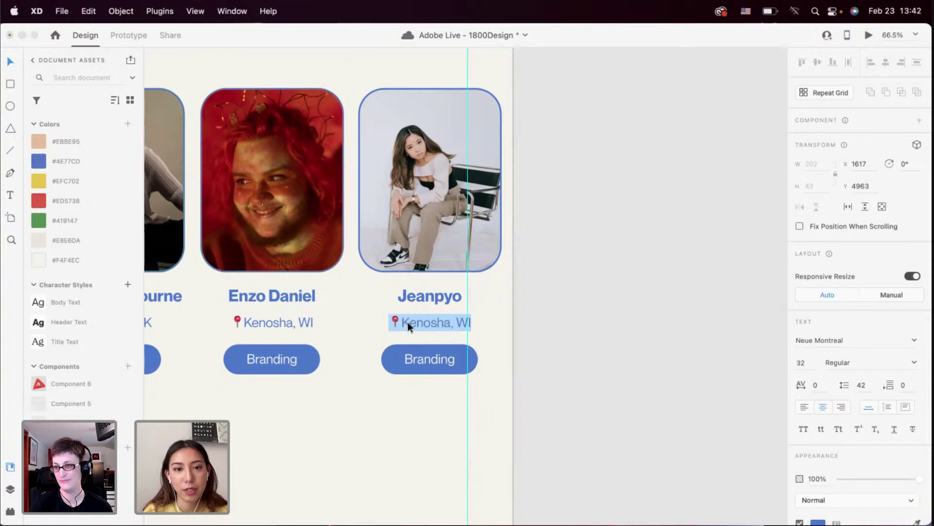
left_click_drag(401, 323, 473, 325)
type("N")
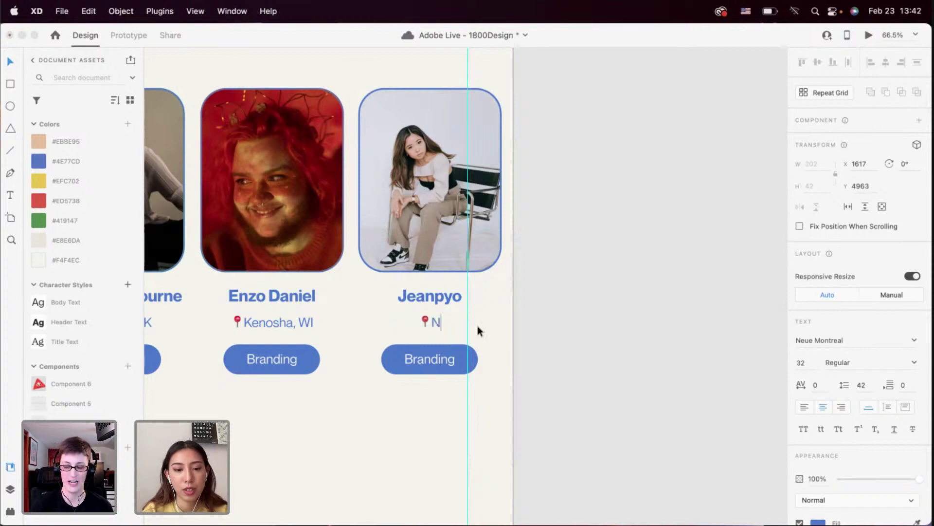
type("ew York Ci")
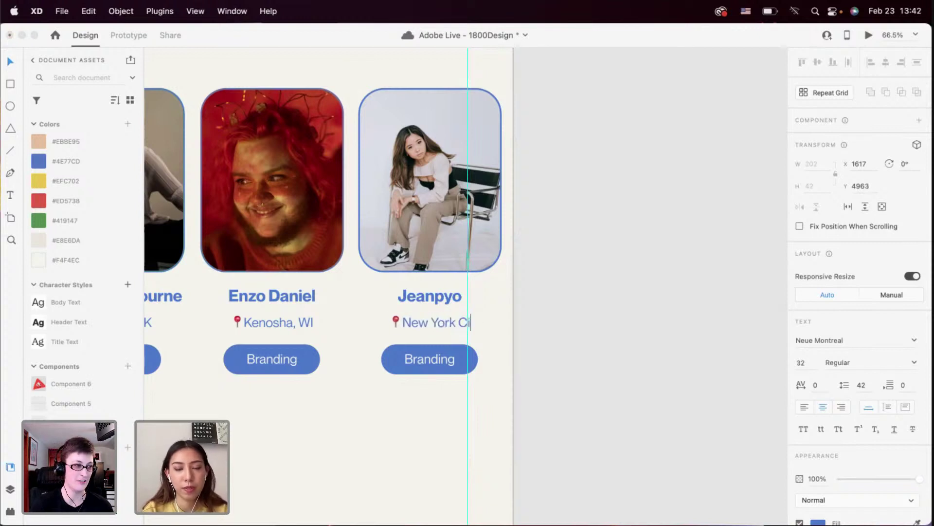
type("ty, NY")
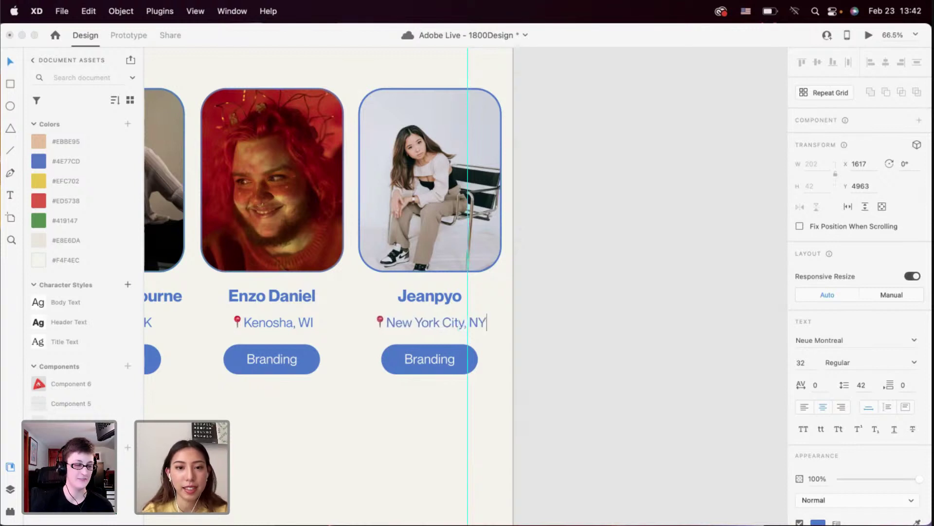
key("Escape")
scroll(465, 396, "down", 3)
scroll(464, 394, "down", 3)
key("Escape")
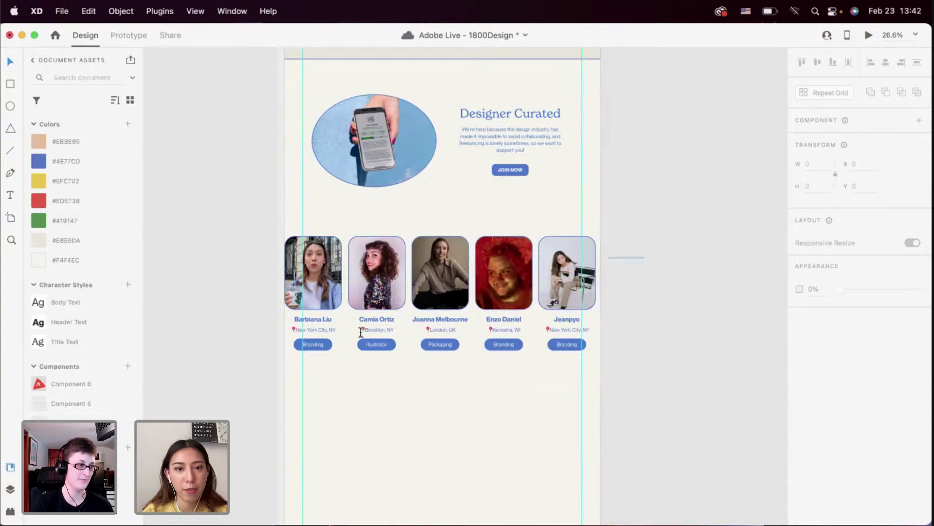
Make the five cards a horizontal scroll group, narrow its visible area, and centre it on the artboard
left_click_drag(643, 235, 297, 376)
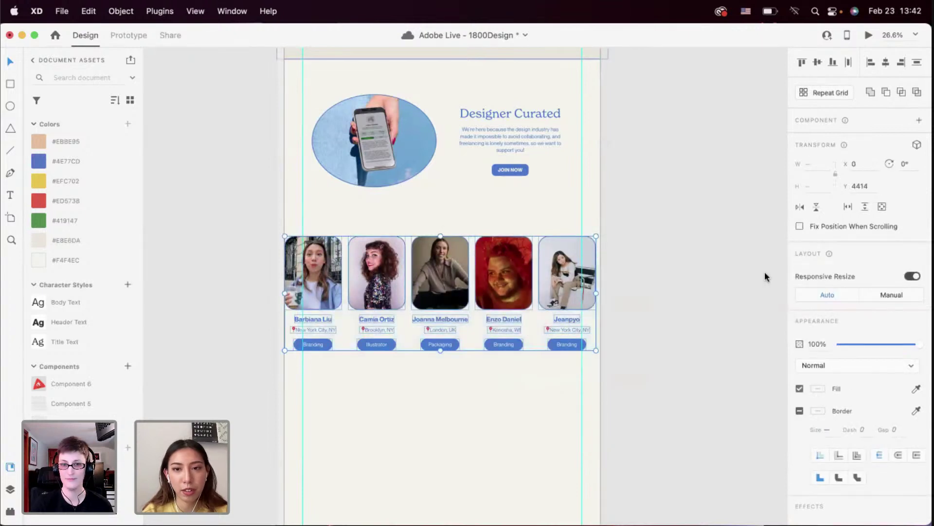
left_click(850, 207)
left_click_drag(580, 292, 497, 300)
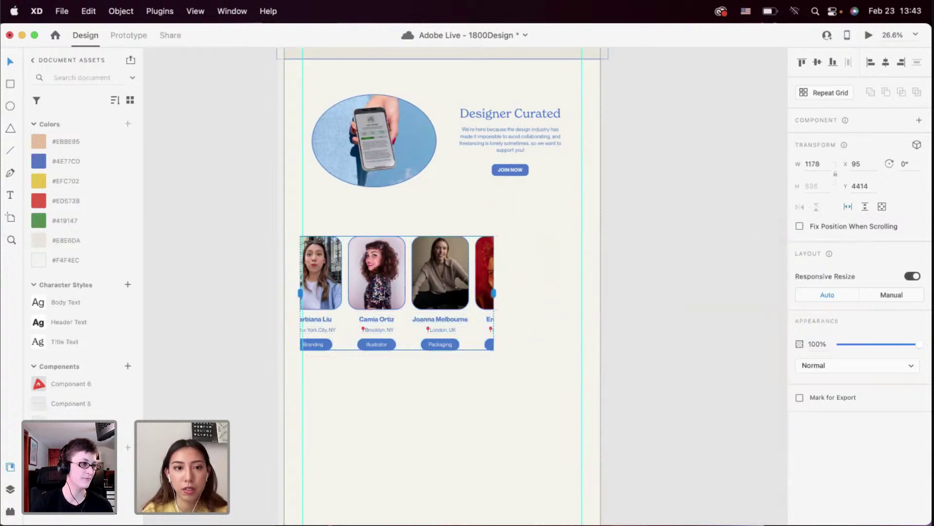
left_click_drag(301, 293, 281, 292)
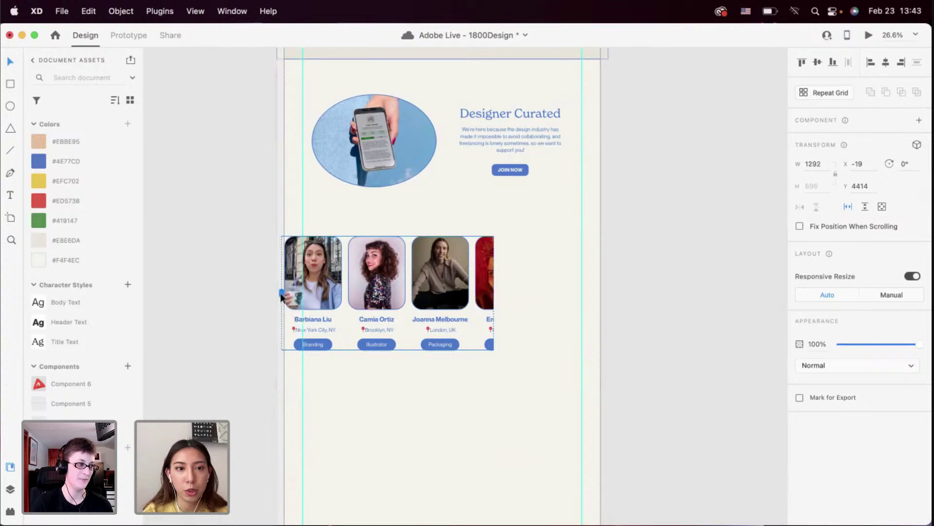
left_click_drag(430, 294, 436, 296)
Open the desktop preview and scroll the member row left and right to test it
left_click(870, 34)
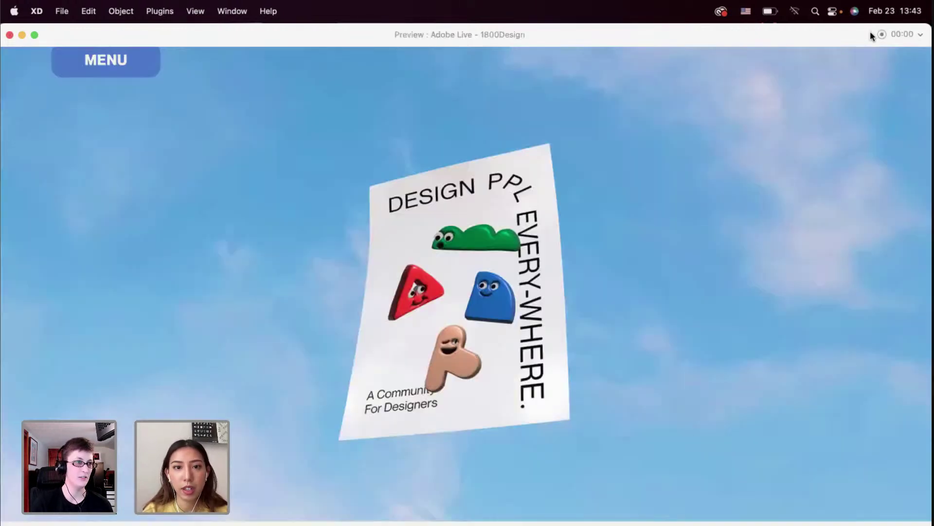
scroll(613, 238, "down", 15)
scroll(613, 241, "down", 10)
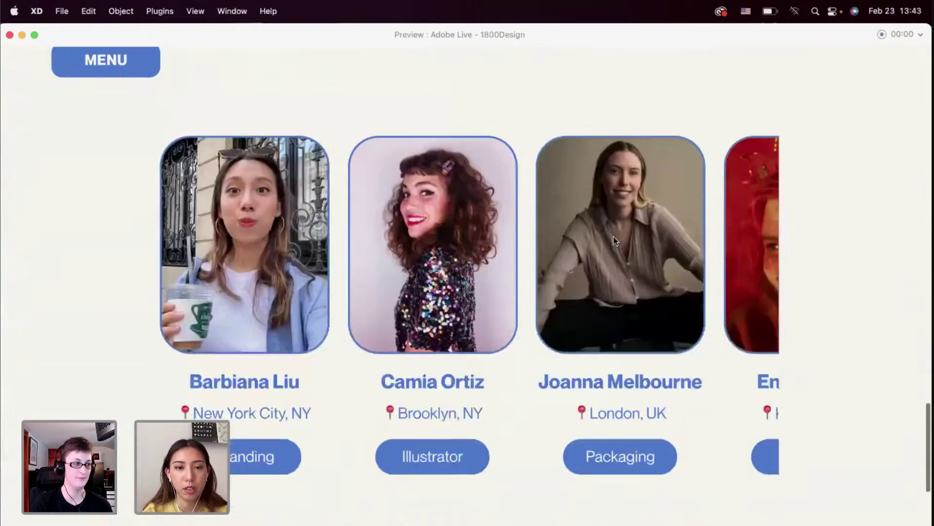
scroll(613, 241, "right", 3)
scroll(615, 240, "right", 2)
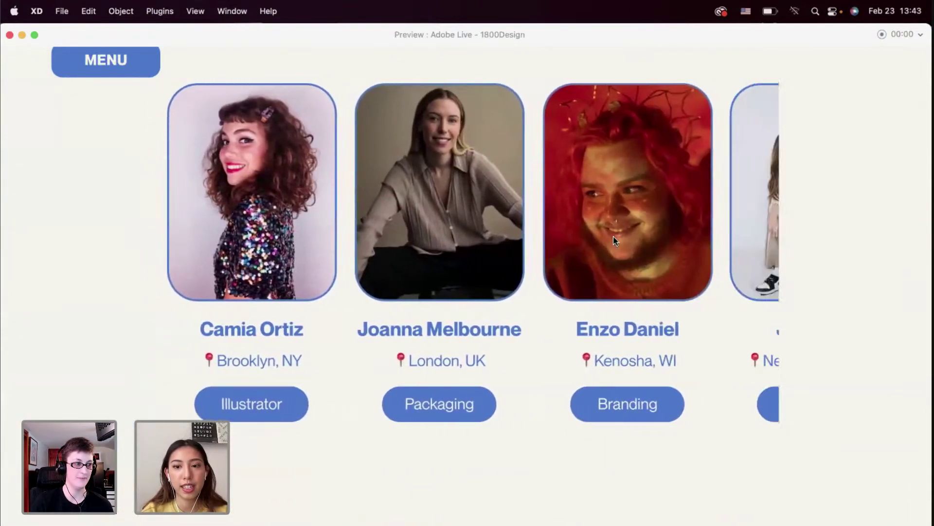
scroll(614, 239, "left", 4)
scroll(614, 240, "right", 3)
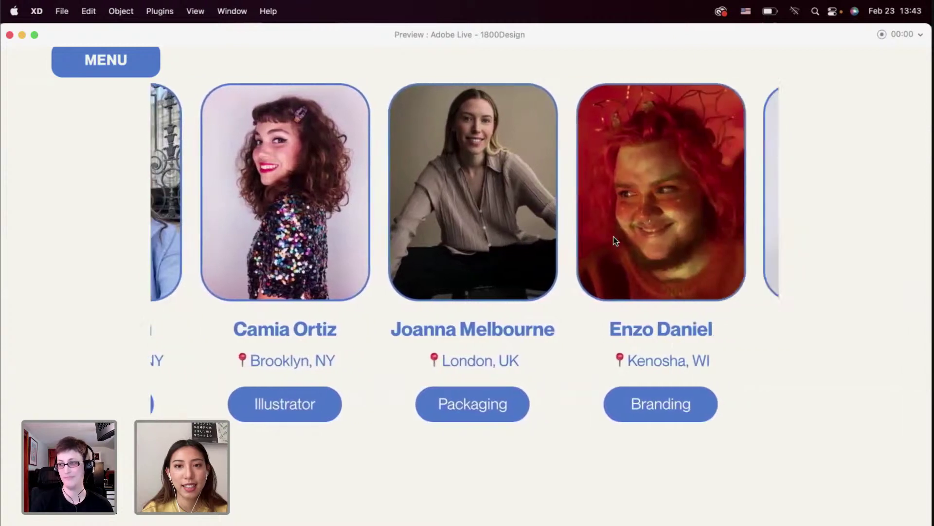
scroll(614, 240, "up", 2)
scroll(614, 240, "down", 1)
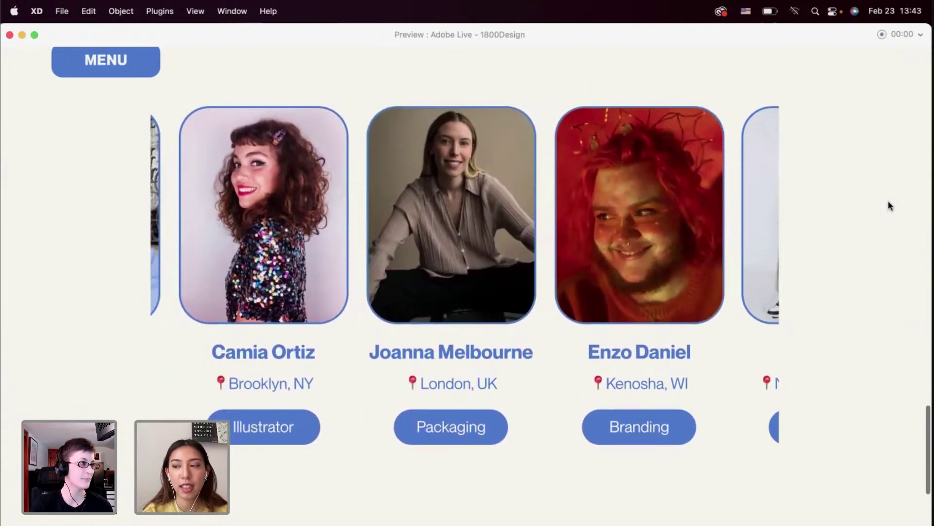
Close the preview, move the card row lower, and place a Designer Curated heading copy above it
left_click(10, 35)
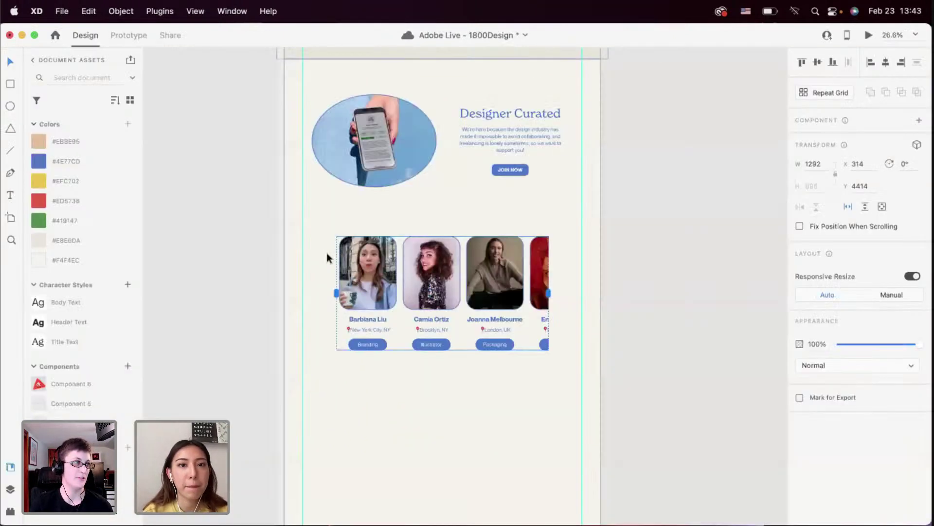
left_click_drag(410, 264, 406, 289)
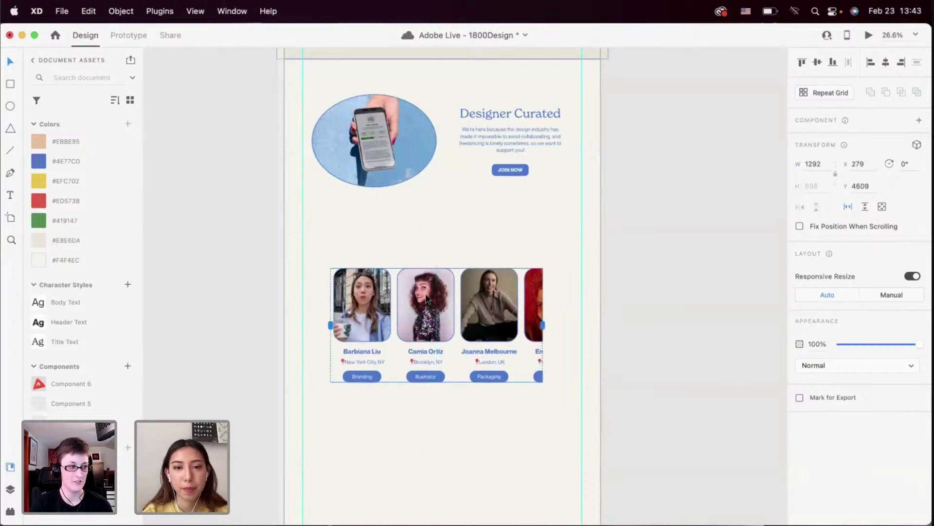
scroll(427, 298, "down", 2)
scroll(426, 298, "up", 2)
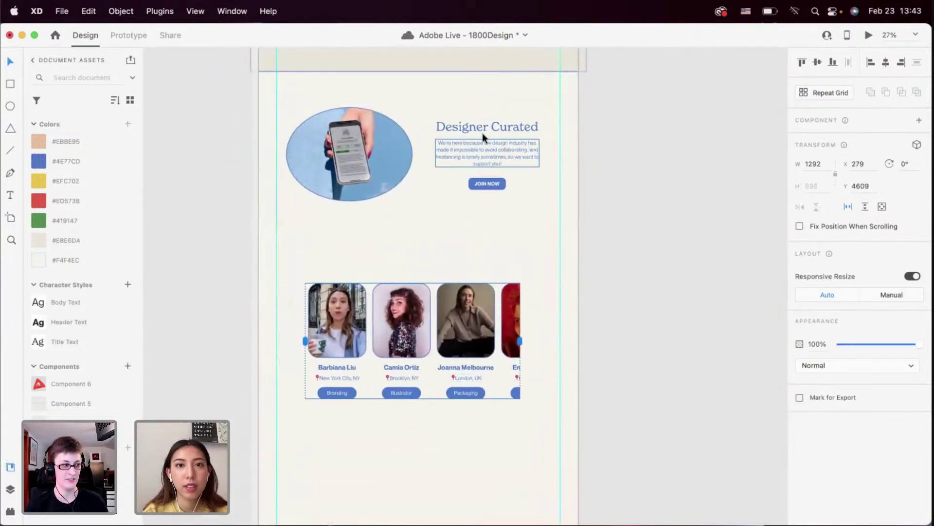
left_click(483, 133)
left_click_drag(481, 130, 413, 261)
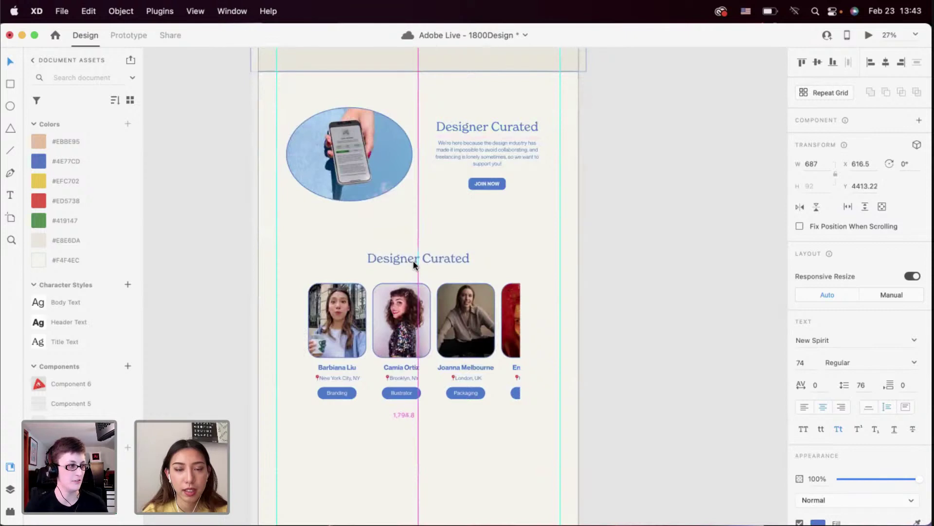
scroll(395, 341, "down", 2)
left_click(395, 399)
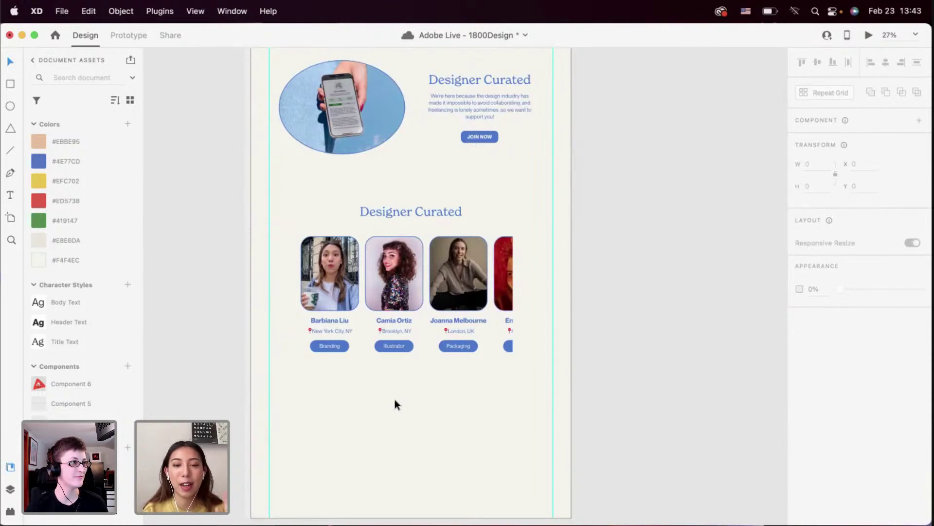
scroll(395, 404, "up", 2)
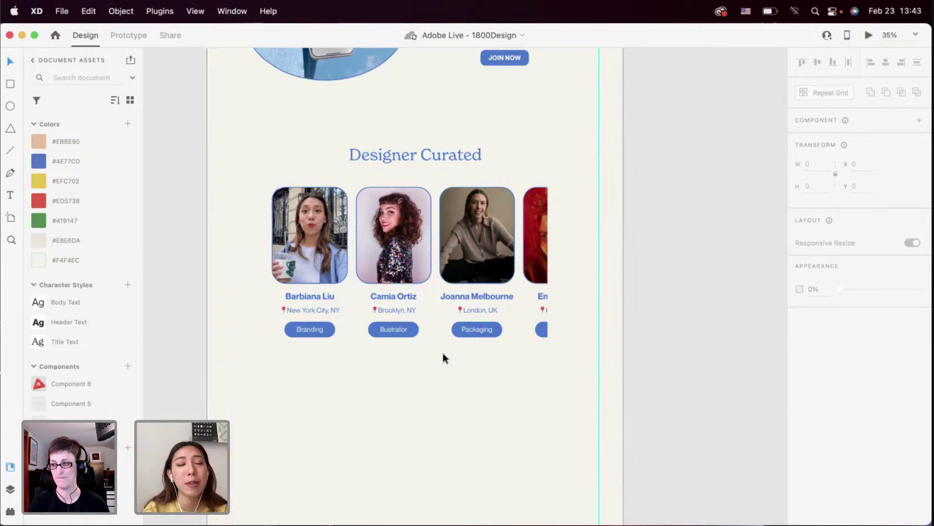
Retitle the copied heading 'Community Highlight', widen it to one line, and centre it horizontally
scroll(443, 354, "up", 2)
left_click(411, 147)
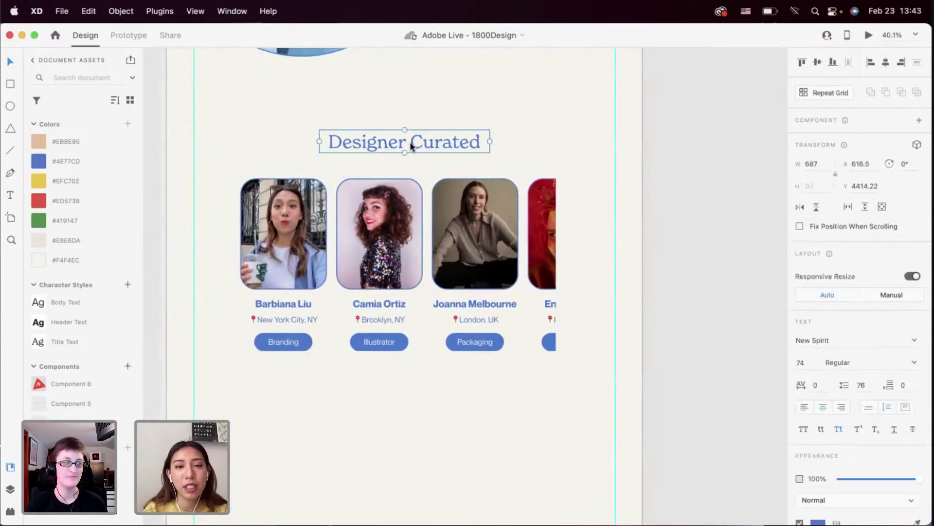
double_click(411, 146)
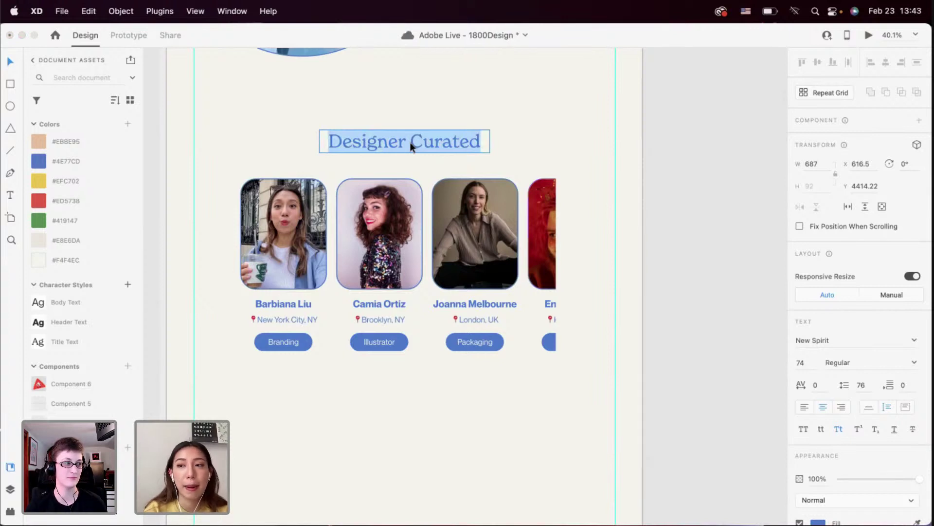
type("S")
key("BackSpace")
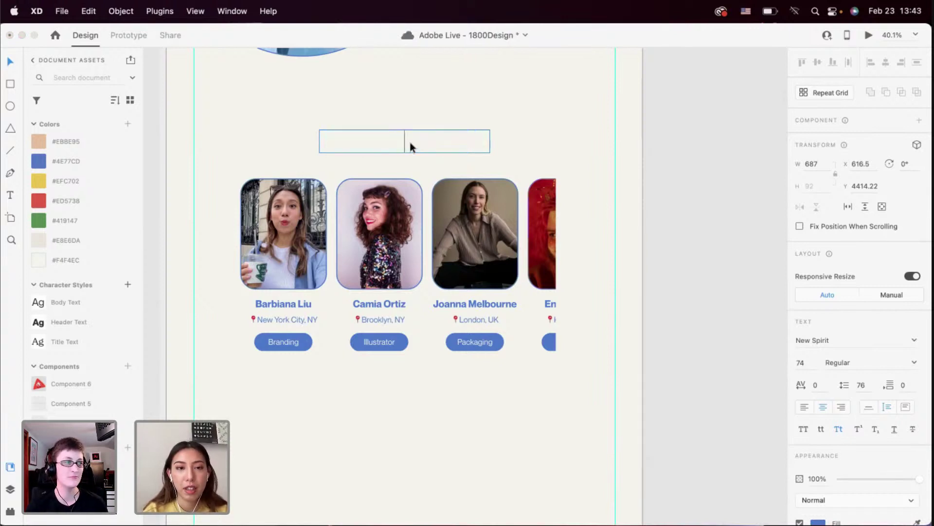
type("Community")
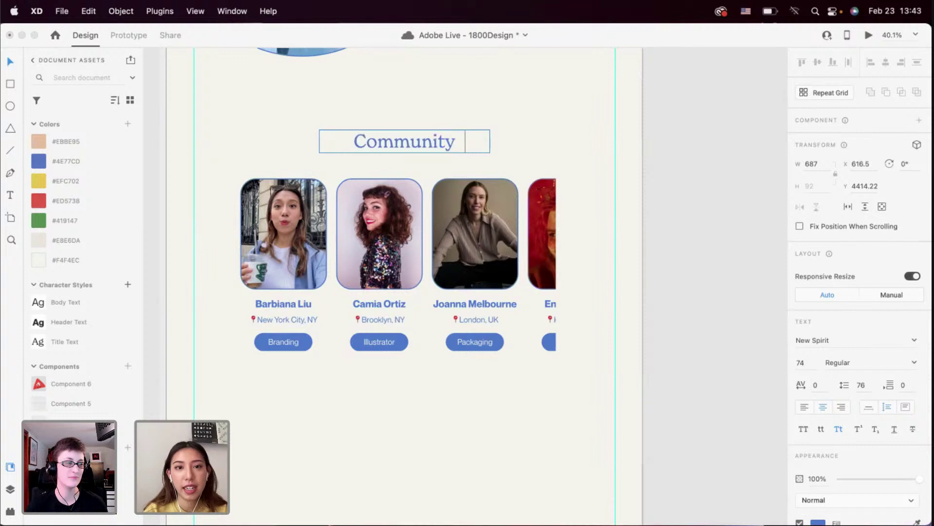
type(" Highlight")
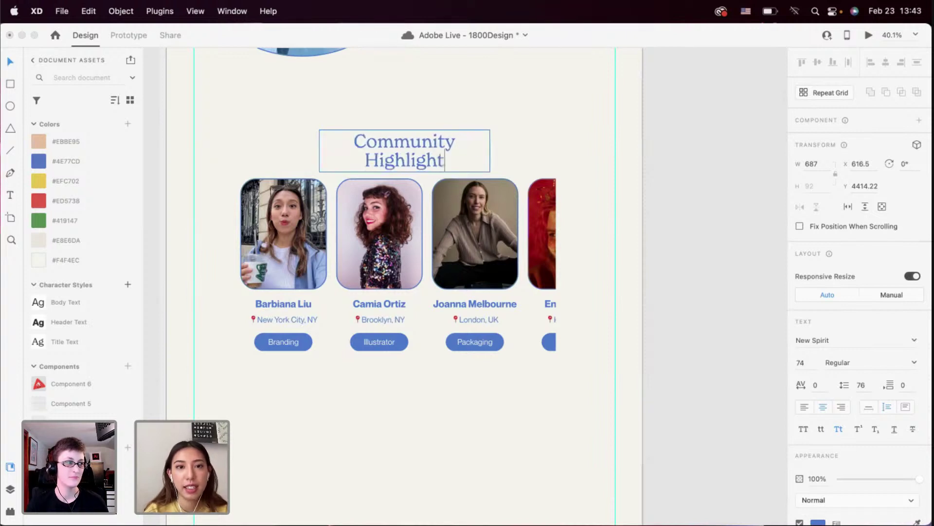
key("Escape")
left_click_drag(490, 151, 585, 153)
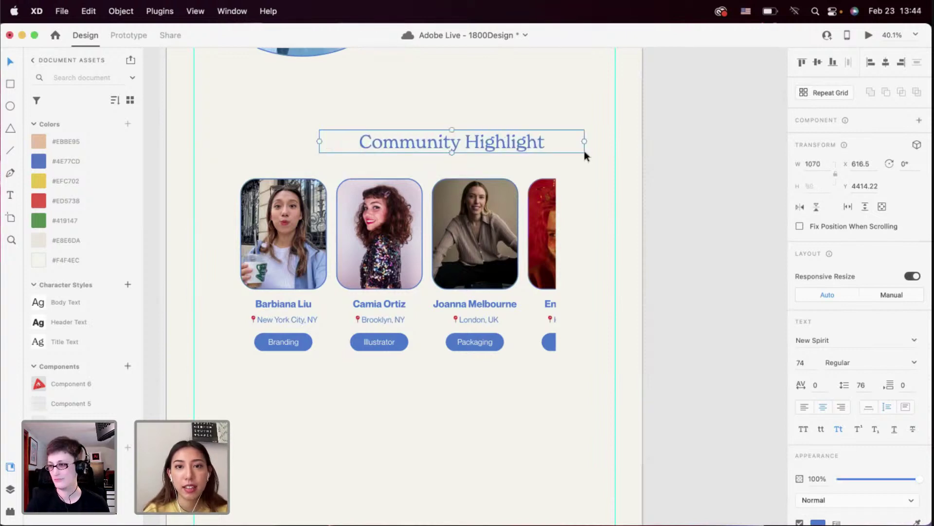
left_click(885, 68)
left_click(627, 222)
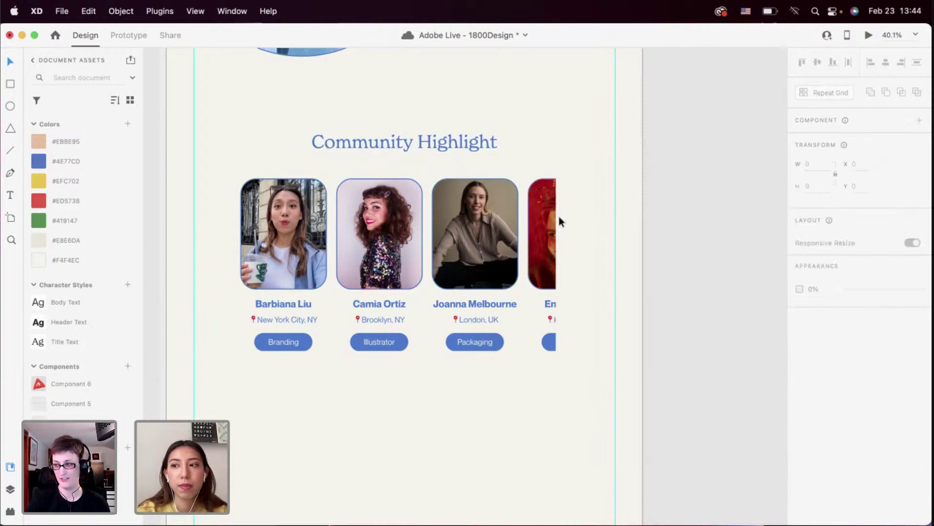
Move the Mini Workshops beige panel behind Community Highlight and stretch it to 1090 H
scroll(559, 217, "up", 5)
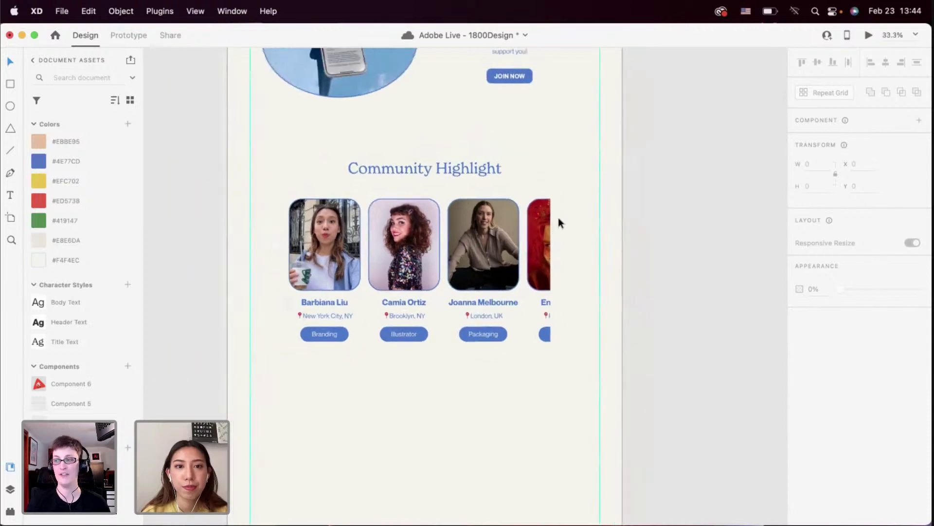
scroll(559, 218, "down", 5, "super")
scroll(555, 219, "down", 3, "super")
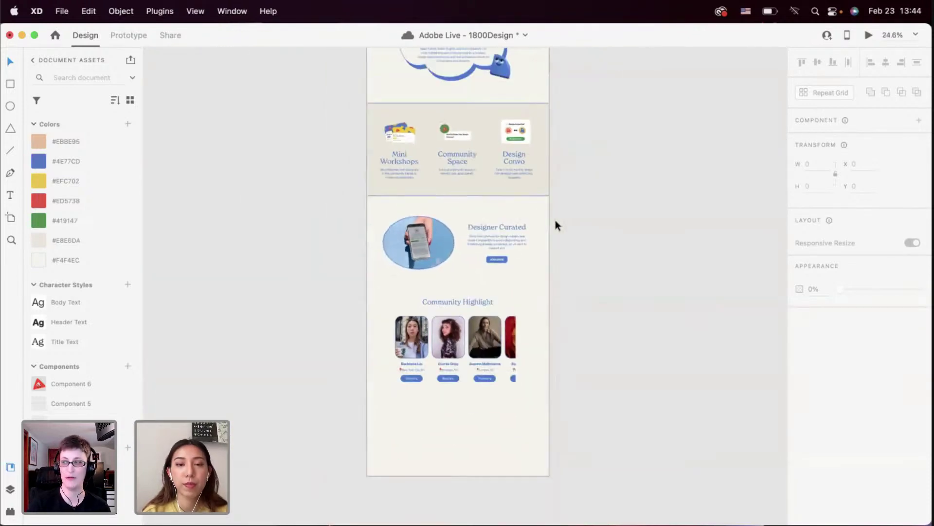
left_click(524, 188)
left_click_drag(522, 310, 520, 382)
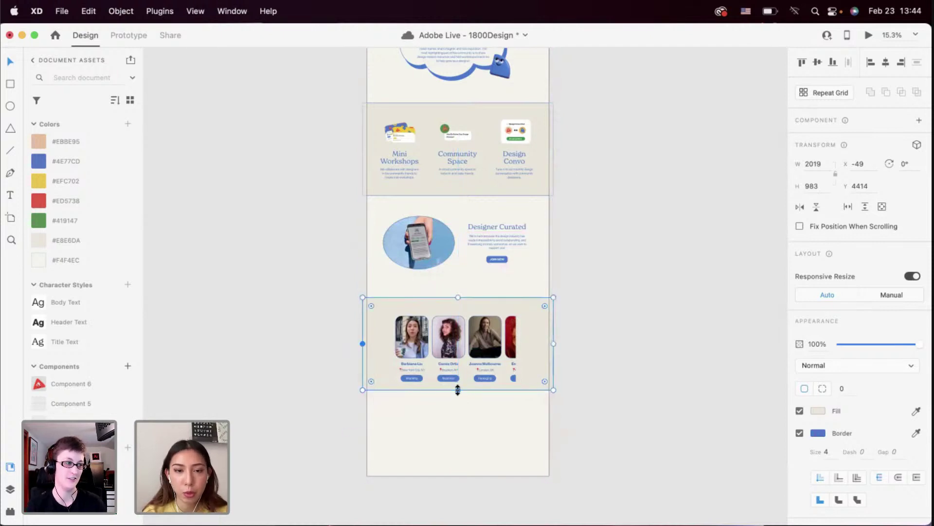
left_click_drag(458, 390, 458, 399)
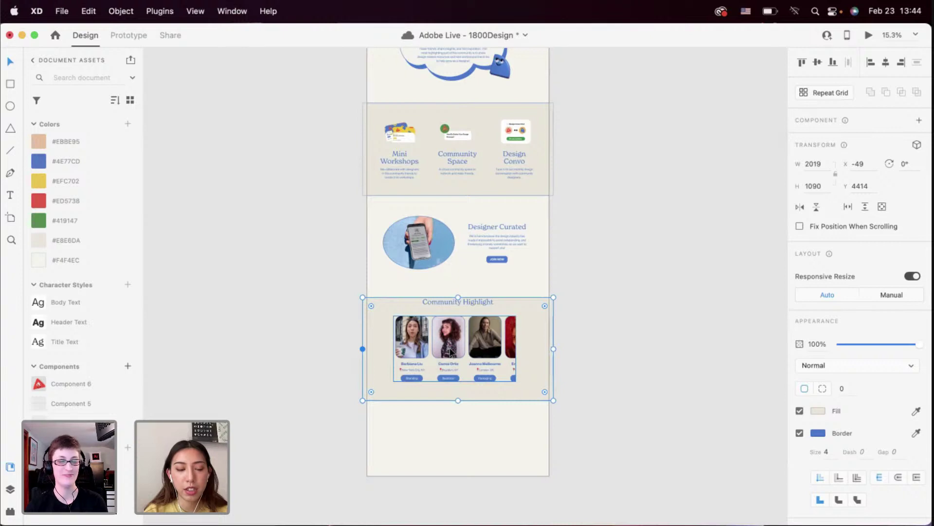
Lower the Community Highlight heading and reposition the member card grid inside the panel
scroll(450, 350, "up", 5)
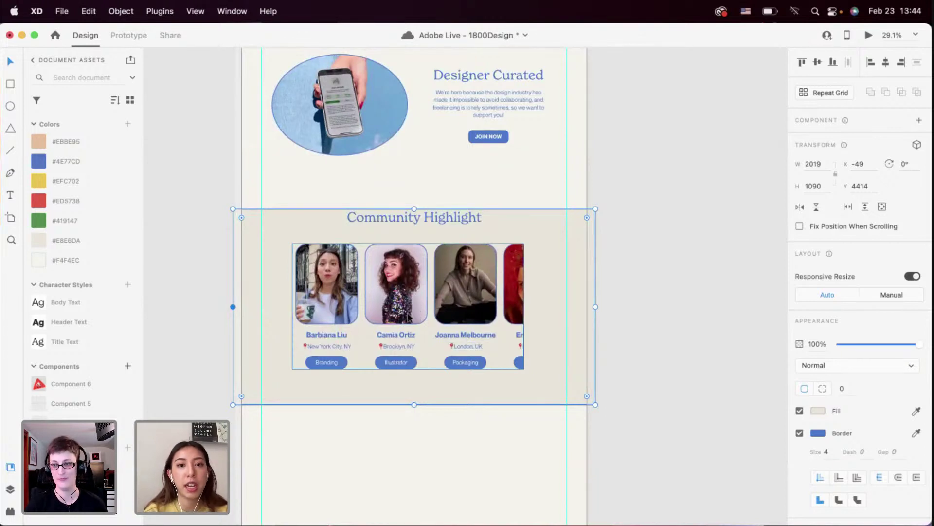
double_click(408, 318)
left_click_drag(408, 318, 408, 331)
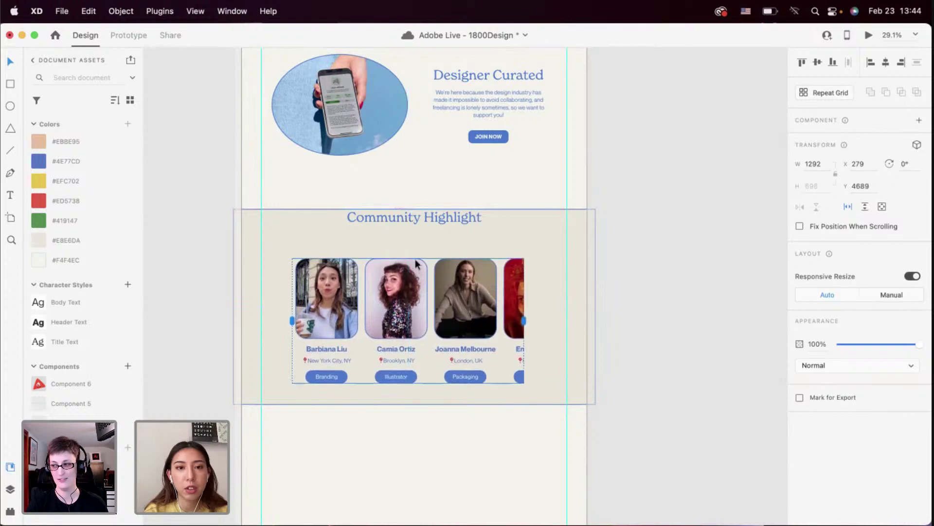
left_click_drag(408, 214, 407, 233)
left_click(396, 301)
left_click_drag(397, 371, 397, 368)
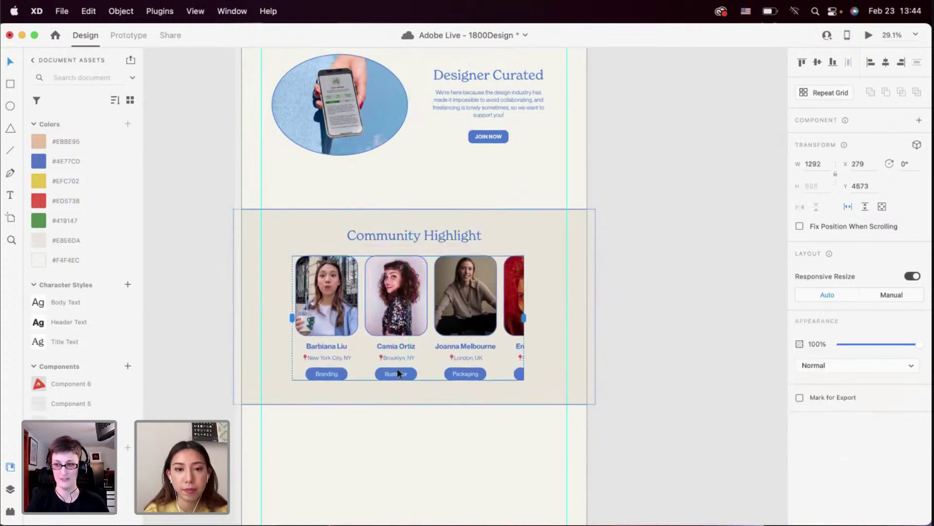
left_click(406, 413)
Align the Community Highlight heading horizontally centred over the member card grid
left_click(415, 340)
left_click(413, 237, "shift")
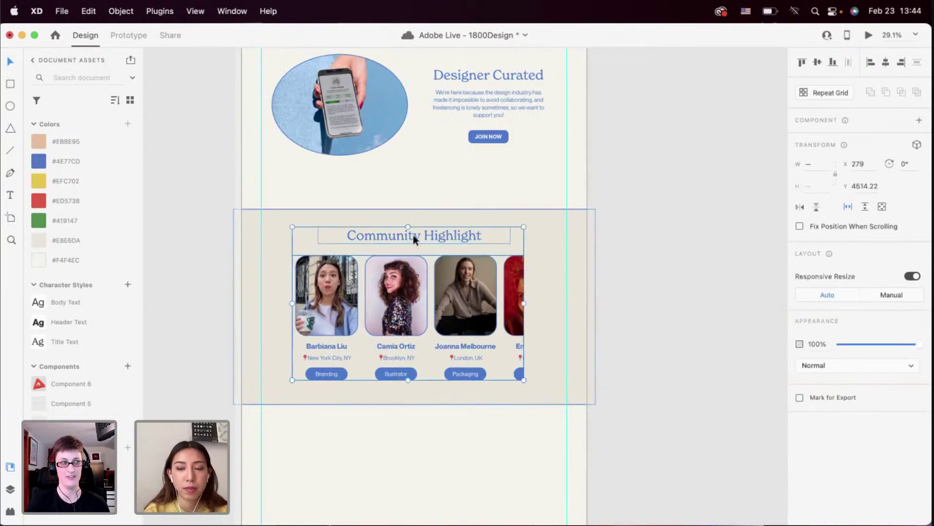
left_click(886, 61)
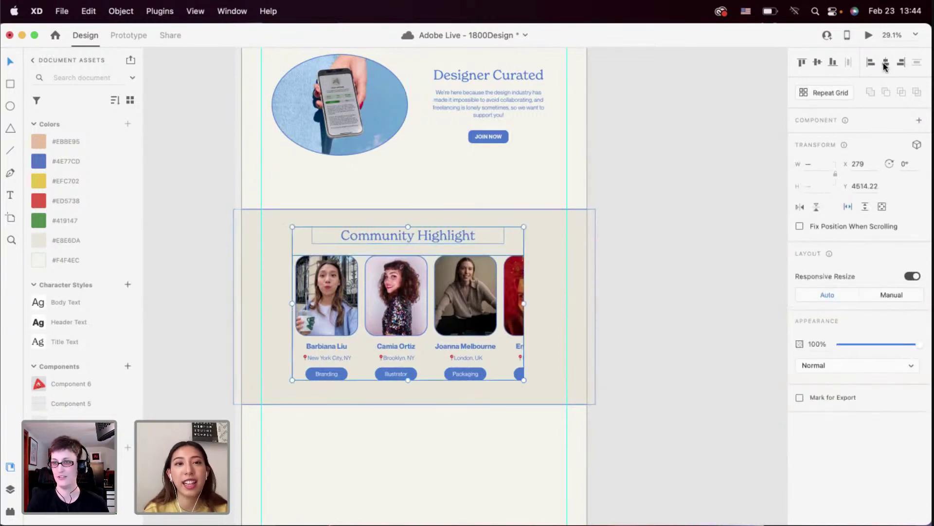
left_click(630, 290)
Snap the heading and card grid together onto the artboard's centre guide
left_click(457, 234)
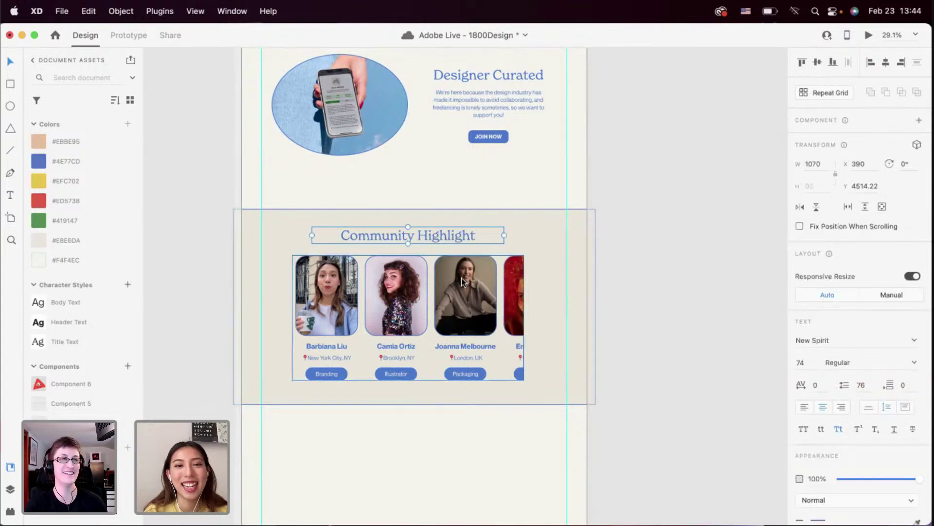
left_click(462, 278, "shift")
left_click_drag(461, 278, 466, 280)
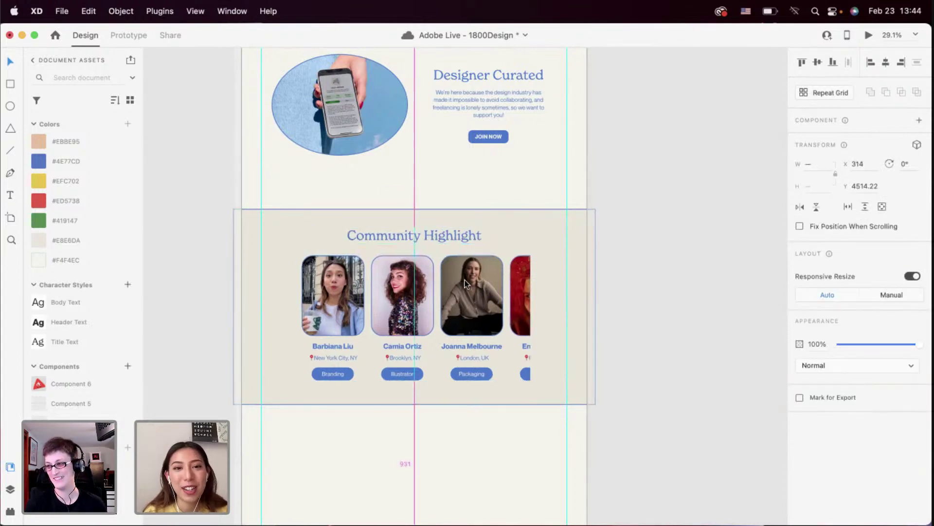
left_click(403, 425)
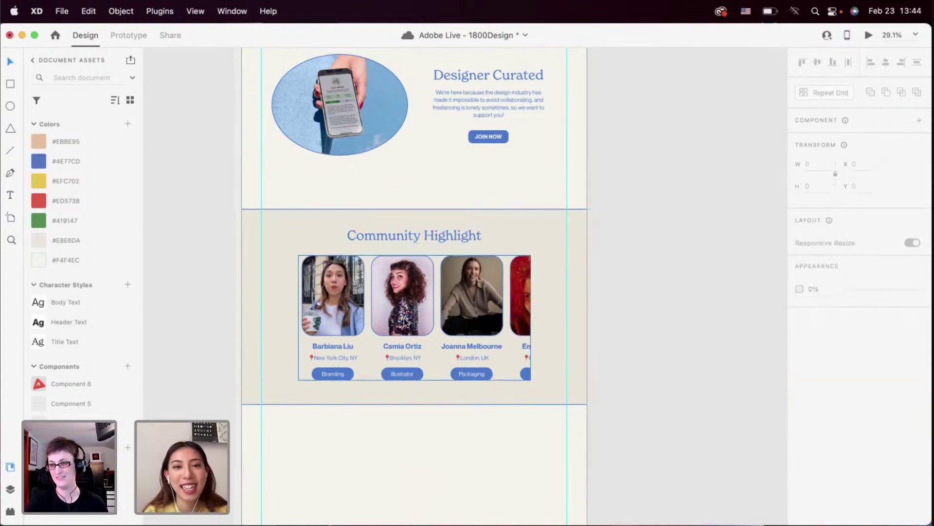
left_click(409, 325)
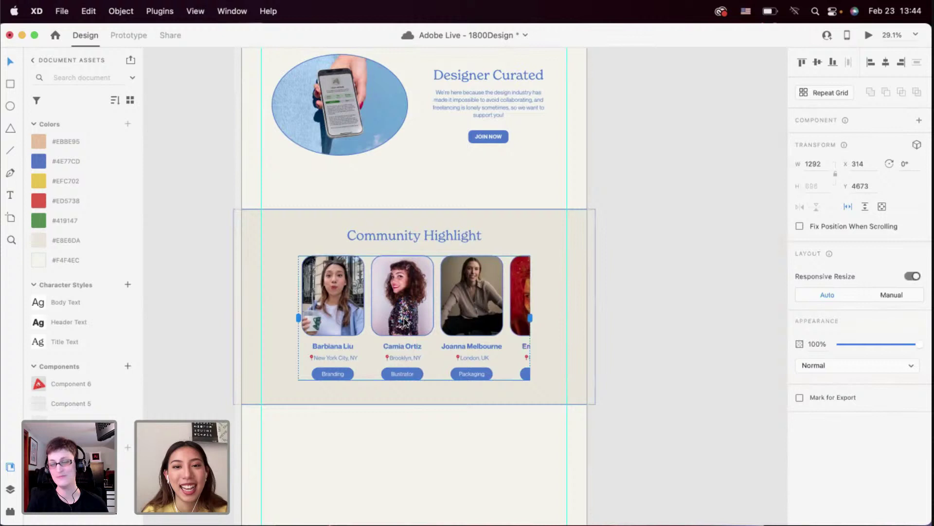
left_click(541, 330)
Select the JOIN NOW button higher on the page to reuse it as a template
scroll(541, 330, "up", 5)
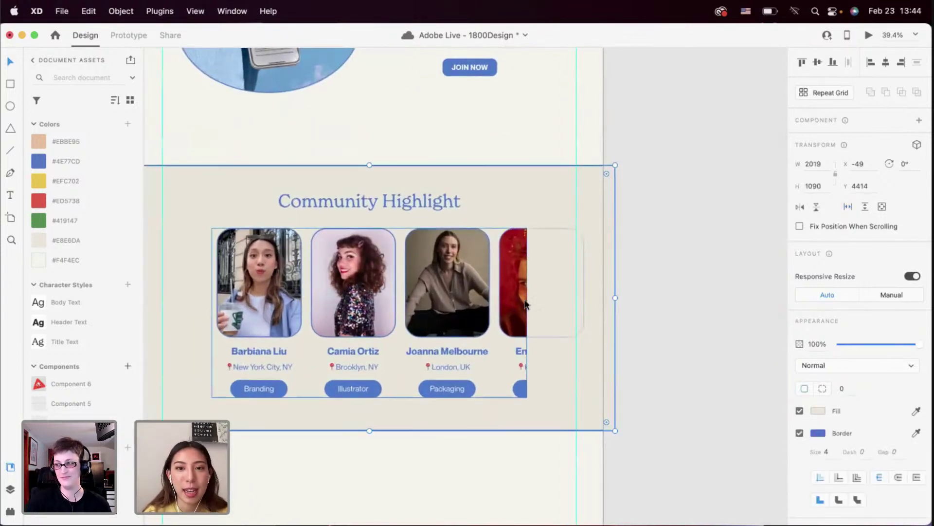
scroll(524, 301, "up", 5)
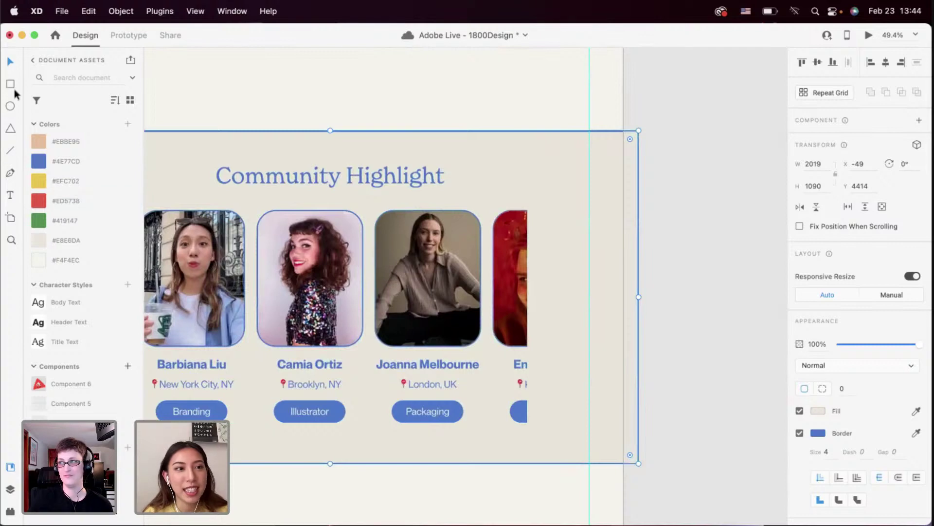
scroll(360, 281, "up", 2)
scroll(361, 276, "up", 10)
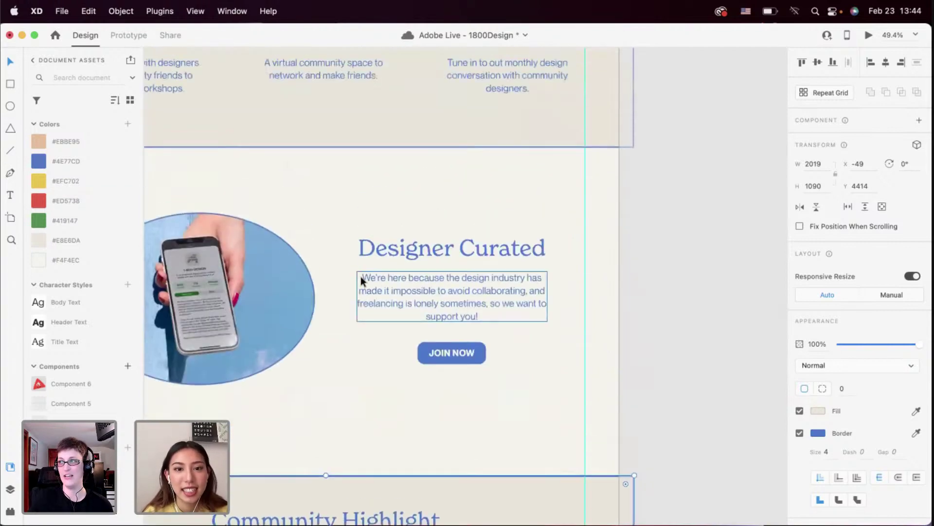
scroll(454, 215, "down", 4)
left_click(455, 217)
scroll(455, 217, "down", 4)
Paste a copy of the JOIN NOW button beside the cards and relabel it 'MORE+'
scroll(462, 224, "down", 5)
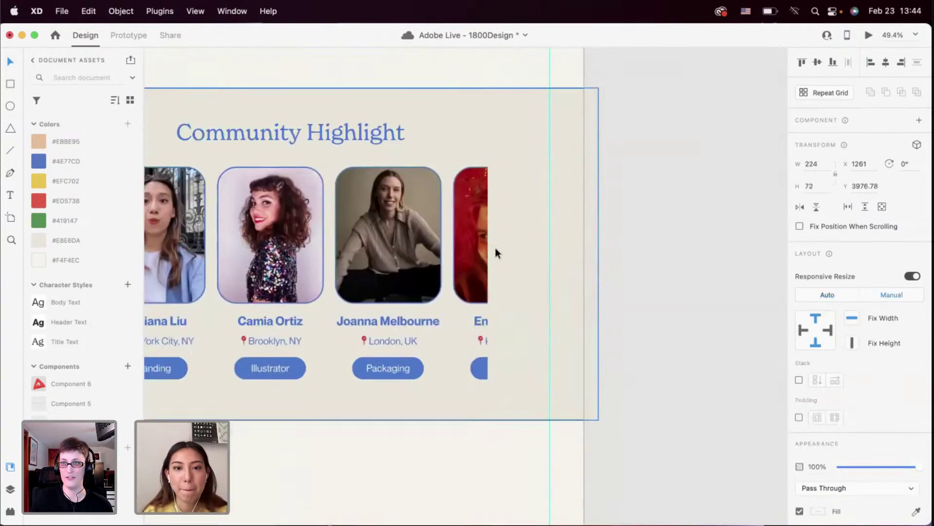
left_click(513, 259)
key("cmd+v")
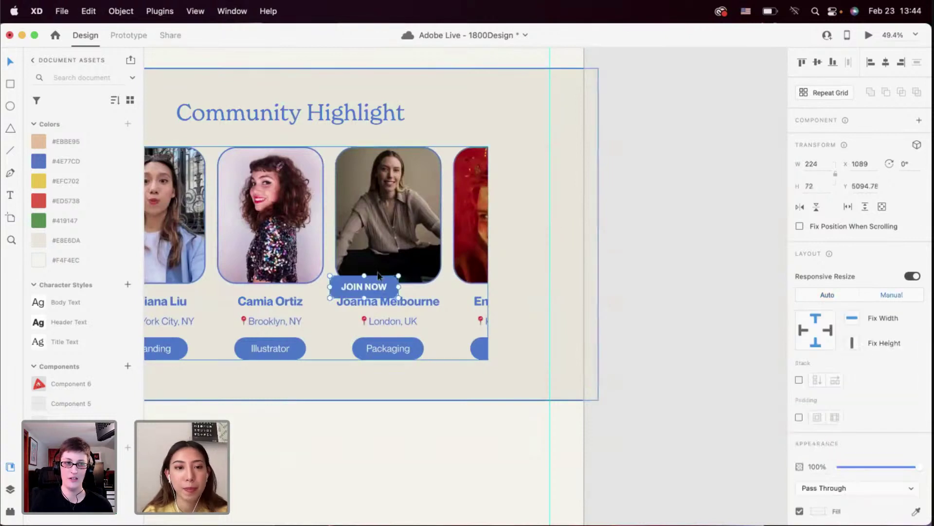
left_click_drag(372, 282, 536, 241)
double_click(530, 245)
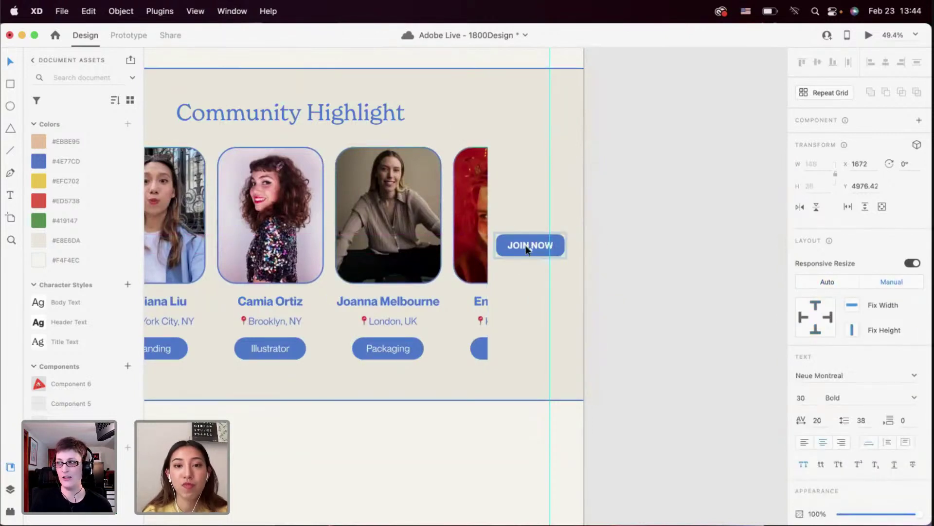
double_click(526, 247)
type("M")
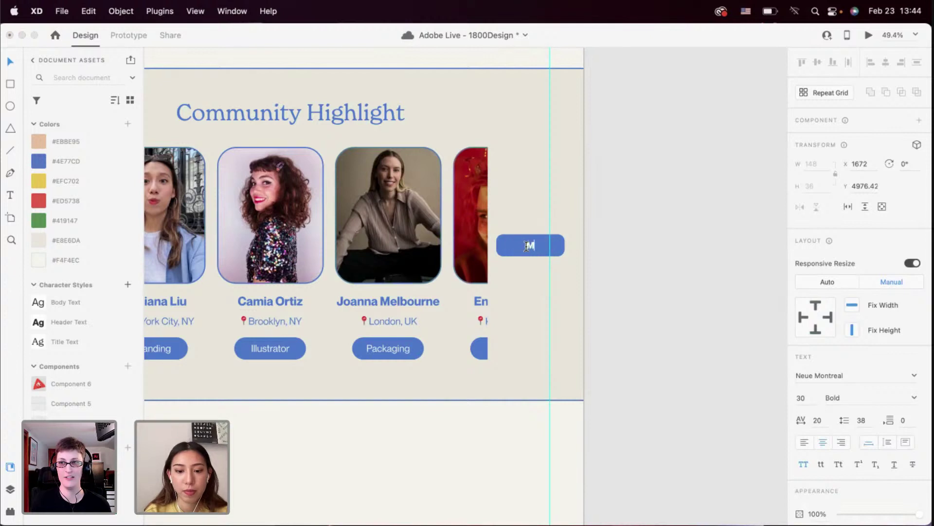
type("ORE+")
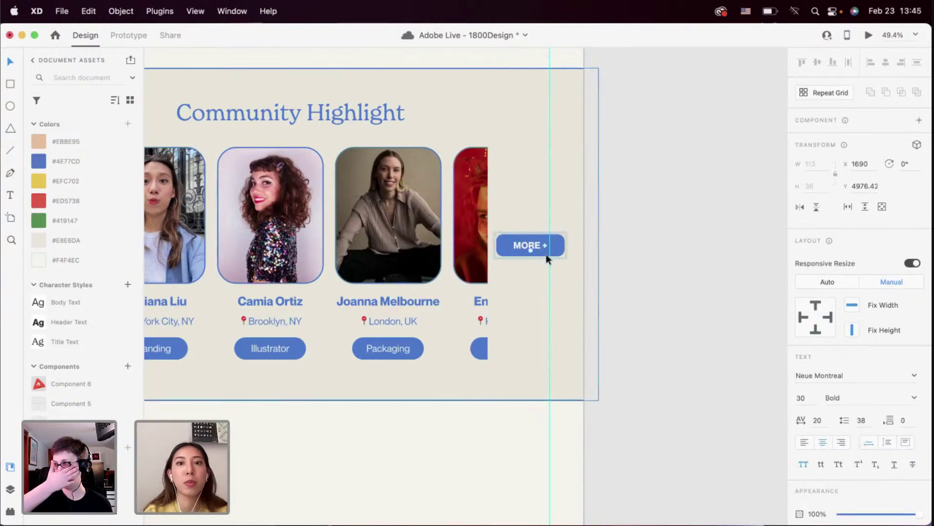
left_click(536, 245)
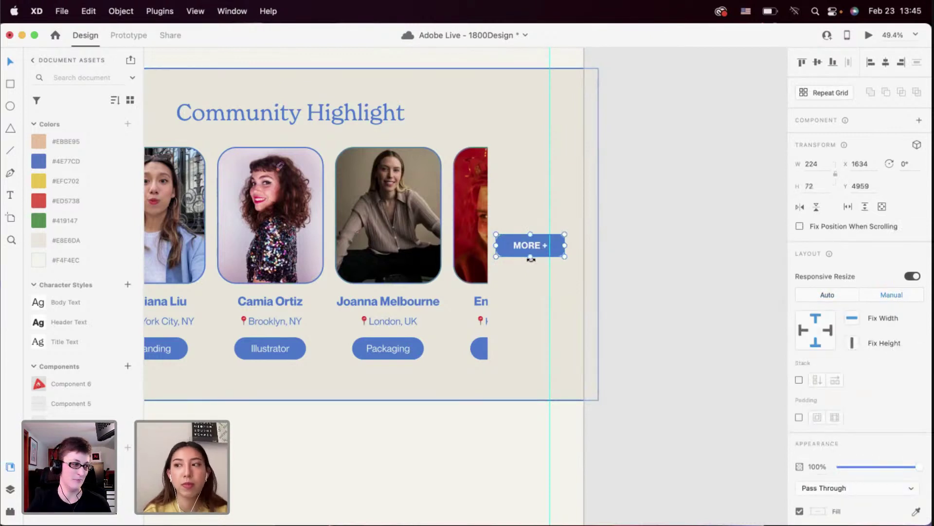
Rotate the MORE + button -90° and place it against the member cards' right edge
left_click_drag(531, 259, 503, 245)
left_click_drag(497, 245, 499, 244)
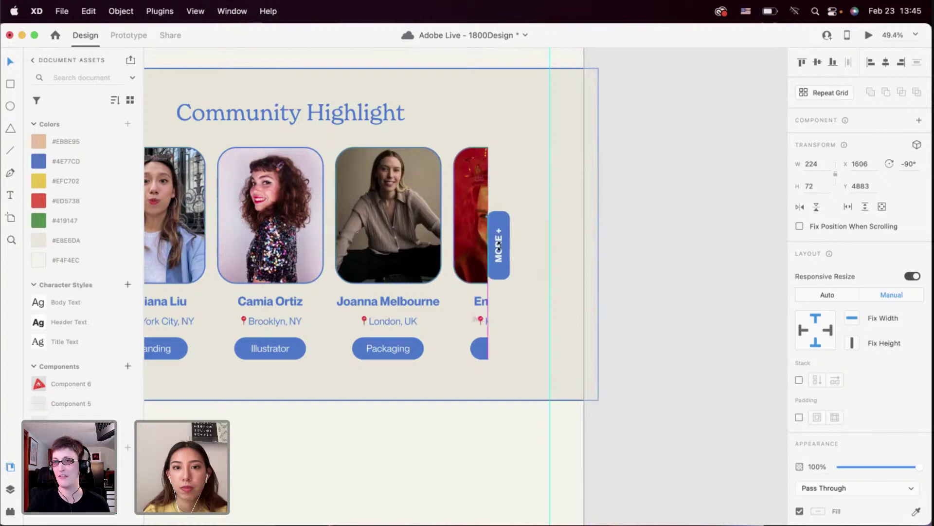
left_click(534, 294)
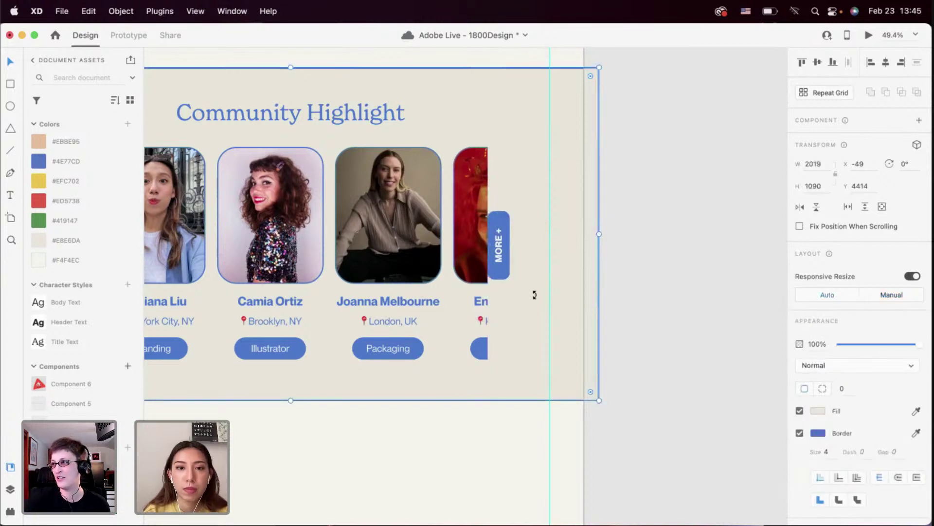
scroll(534, 294, "down", 3)
scroll(535, 294, "down", 2)
left_click(484, 265)
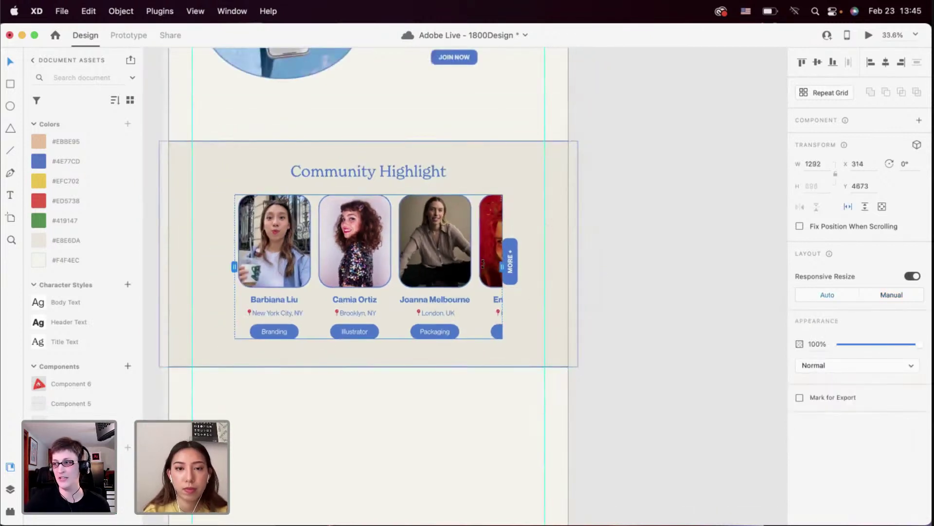
scroll(527, 253, "up", 4)
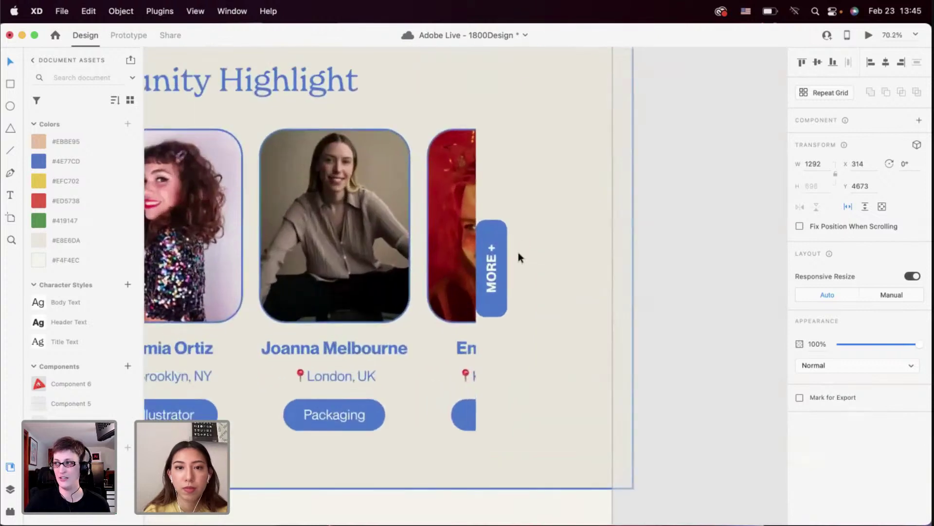
Switch the MORE + tab to per-corner radii and set the first two corners to 0
left_click(493, 263)
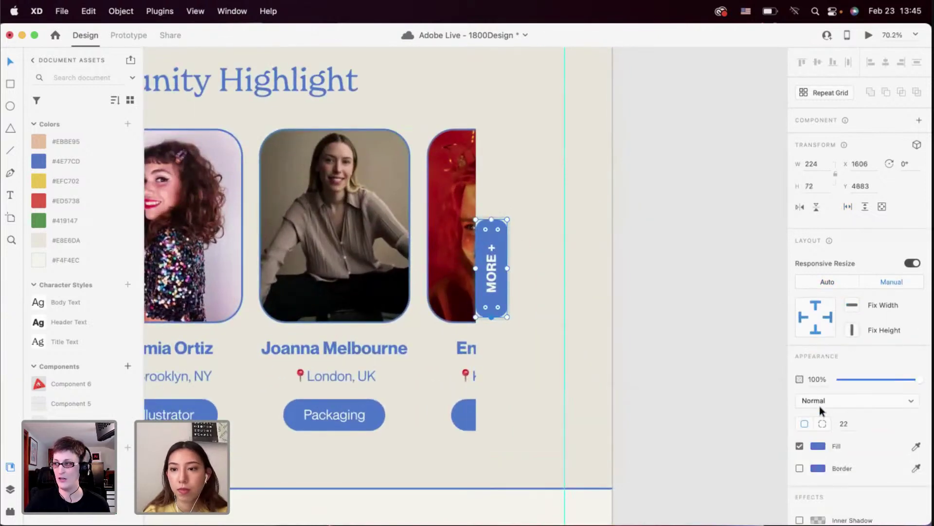
left_click(822, 424)
left_click(844, 423)
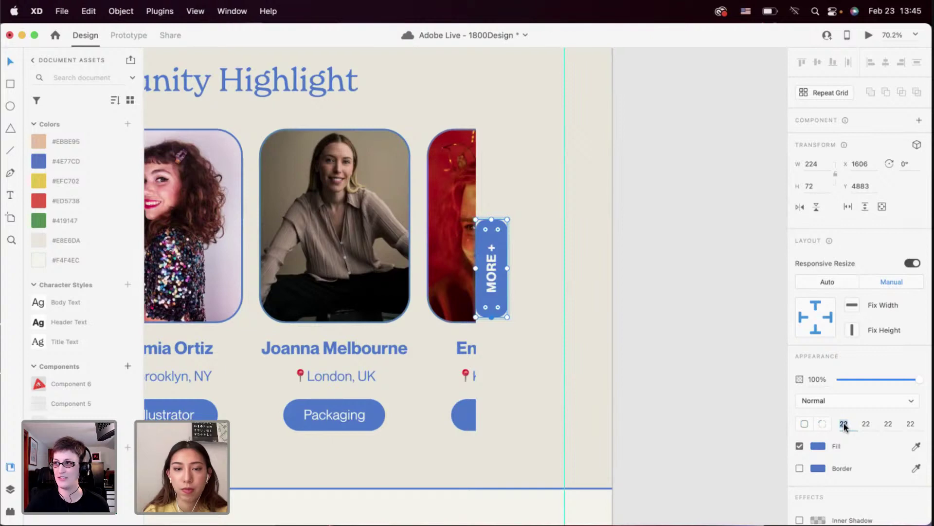
type("0")
key("Tab")
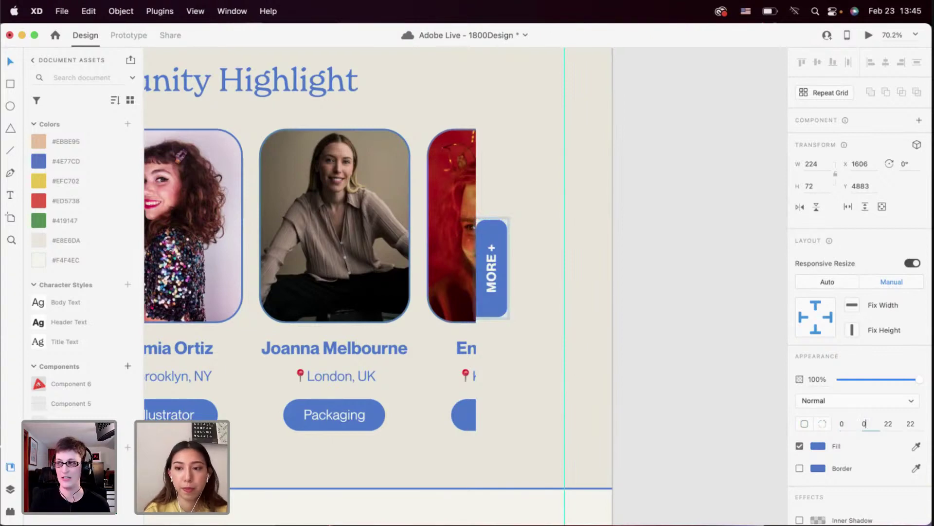
type("0")
scroll(544, 372, "down", 5)
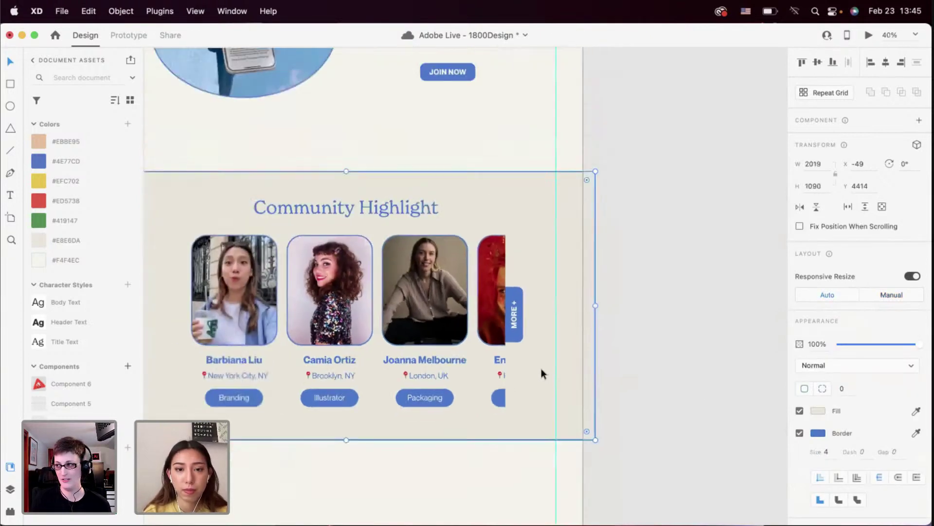
Nudge the MORE + tab up with the arrow key so it meets the card row
left_click(519, 321)
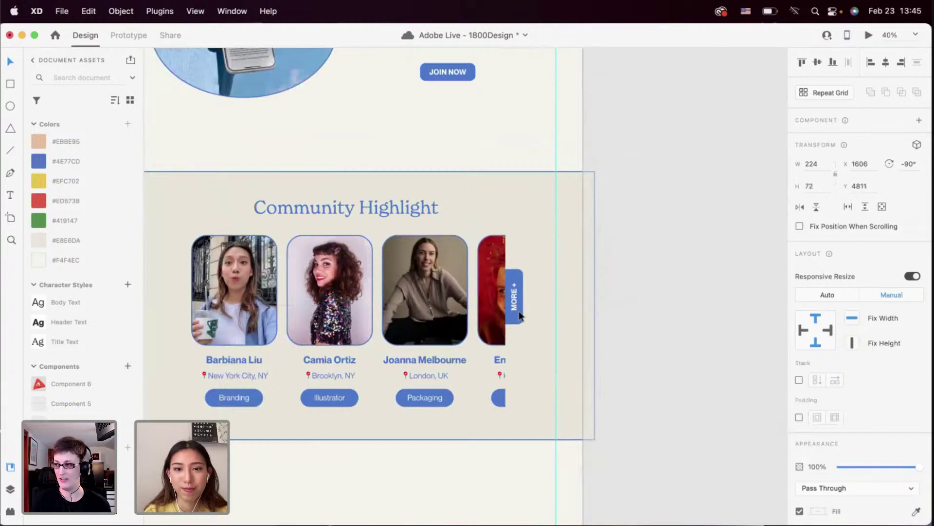
key("Up")
key("Up")
left_click(521, 344)
scroll(521, 344, "down", 3)
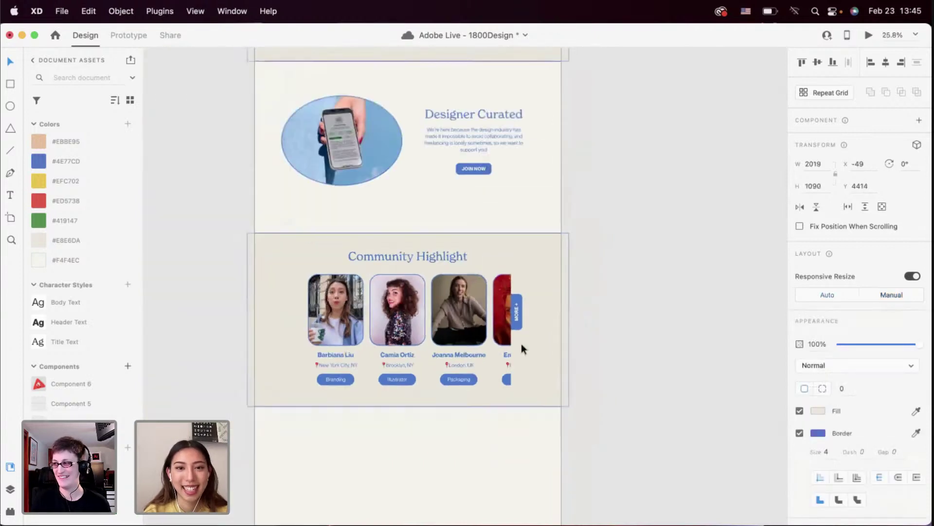
Select the member card repeat grid and inspect the row's end with the tab
double_click(499, 310)
scroll(499, 310, "up", 3)
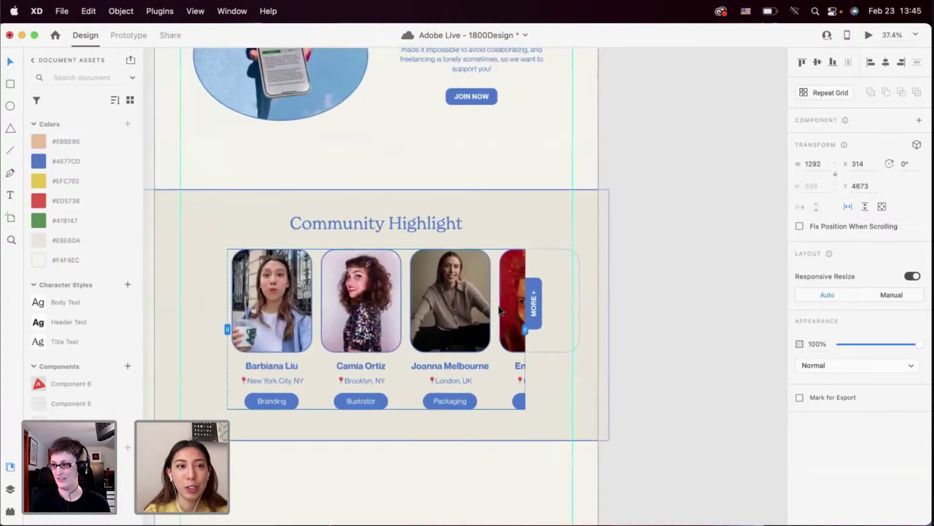
scroll(499, 310, "down", 1)
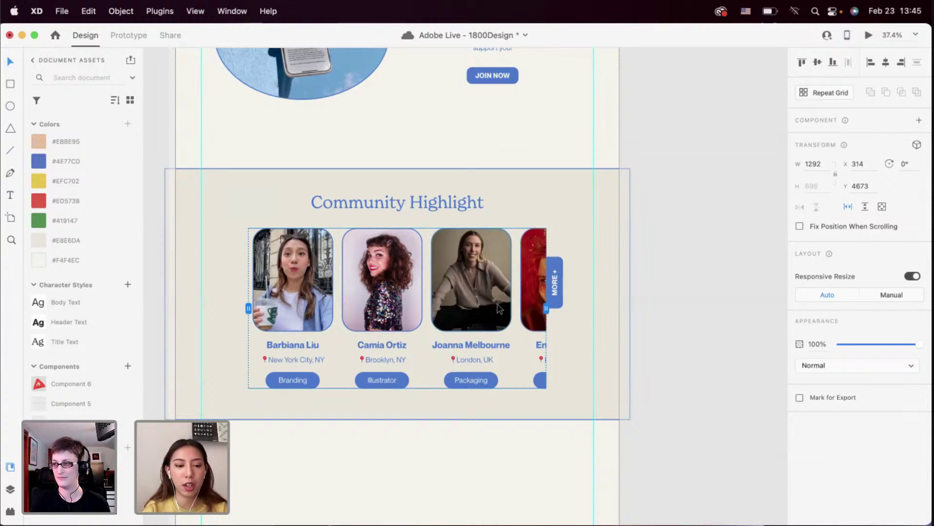
scroll(348, 240, "up", 5)
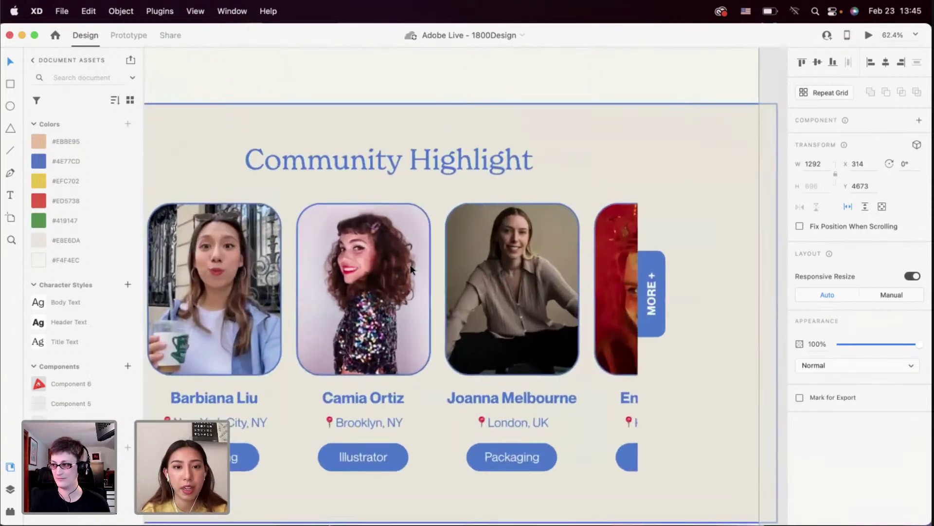
scroll(411, 269, "down", 5)
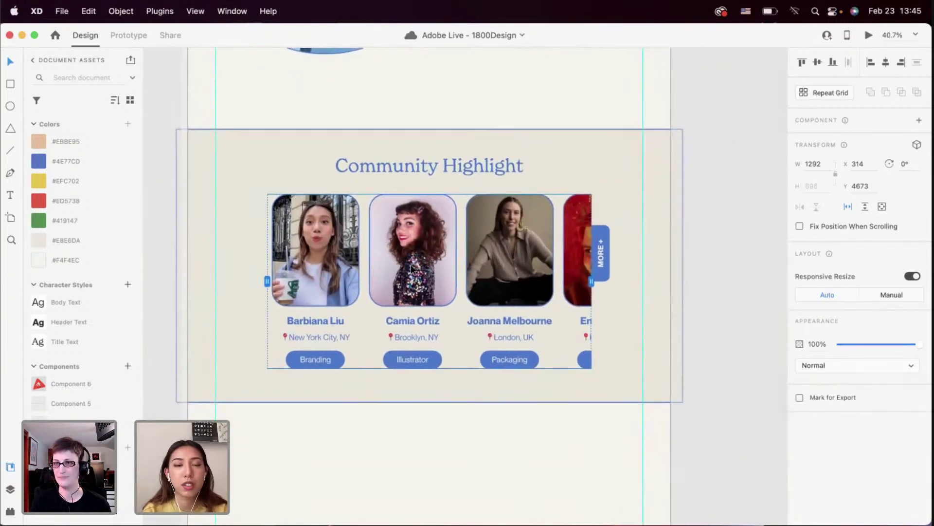
scroll(411, 267, "left", 2)
left_click(382, 408)
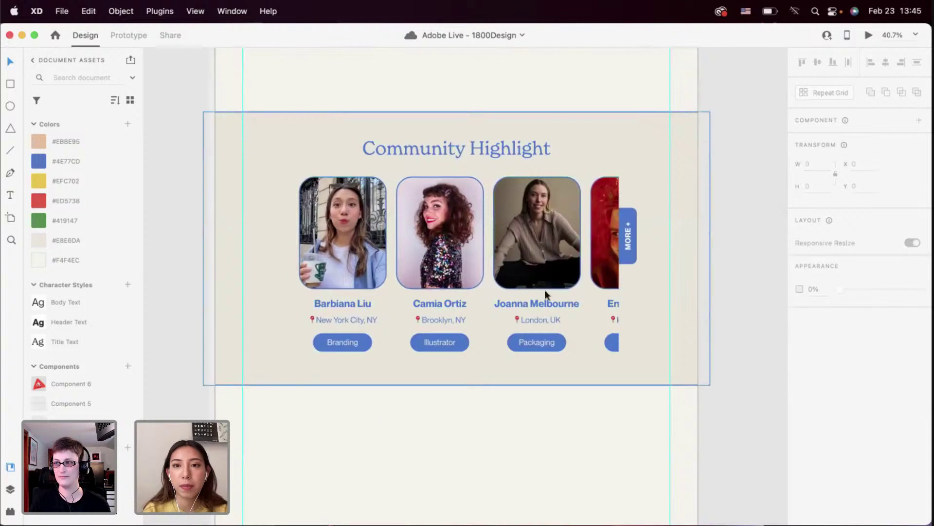
left_click(868, 36)
scroll(868, 49, "down", 10)
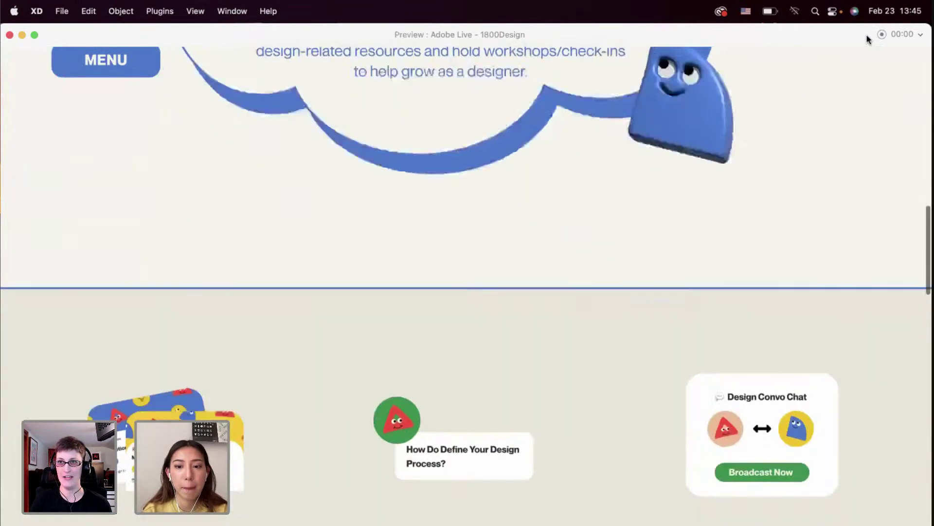
scroll(868, 39, "down", 20)
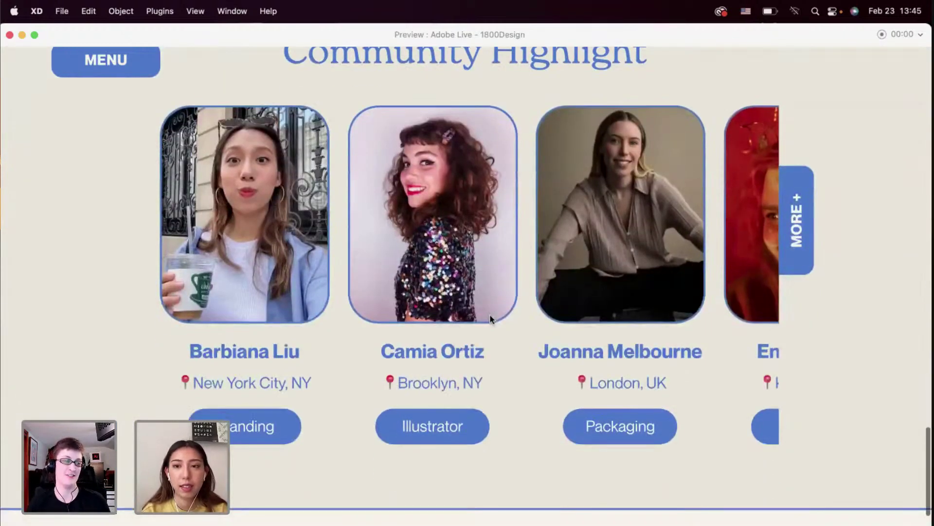
scroll(490, 317, "right", 5)
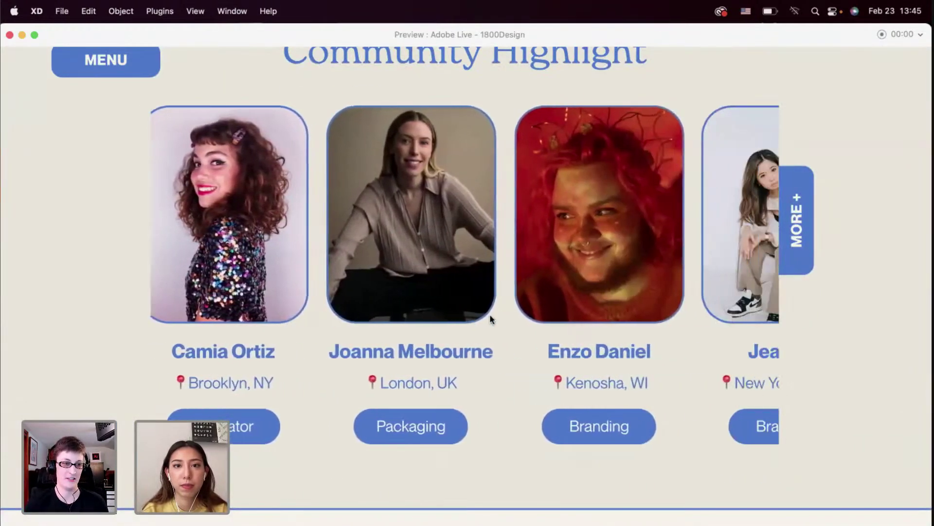
scroll(490, 319, "right", 3)
scroll(490, 318, "up", 2)
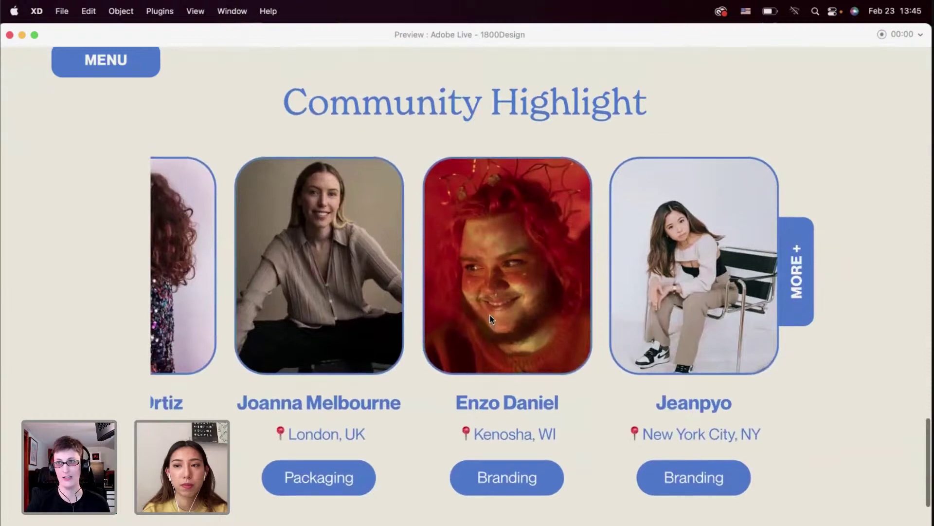
scroll(489, 314, "up", 1)
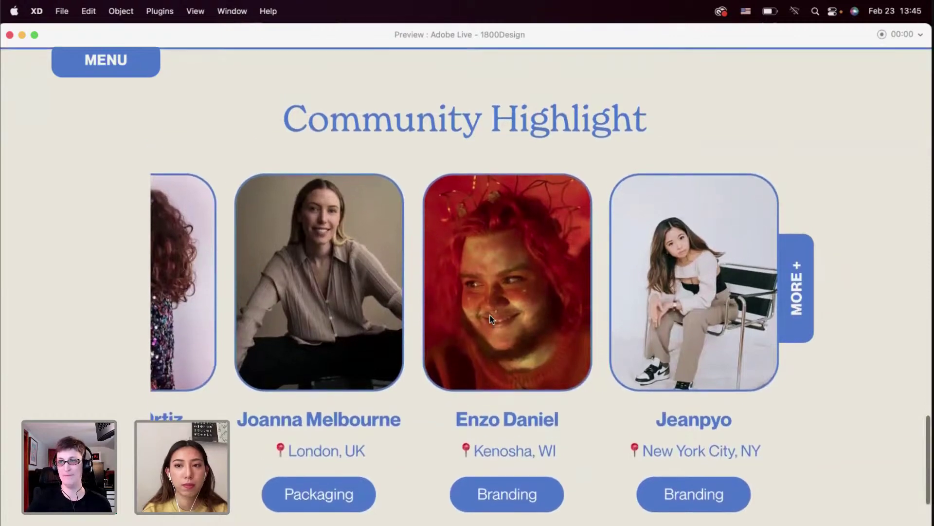
mouse_move(236, 525)
left_mouse_down()
mouse_move(235, 510)
mouse_move(235, 525)
left_mouse_up()
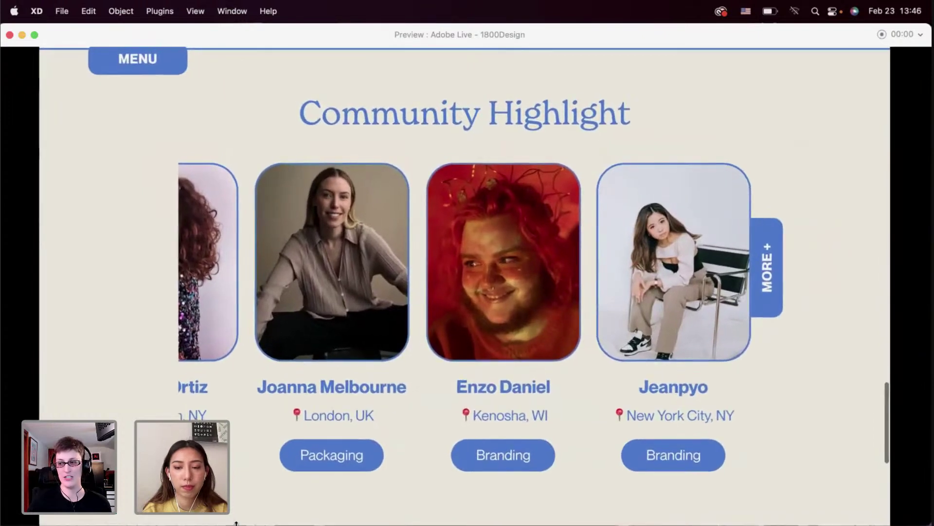
scroll(271, 412, "down", 2)
scroll(271, 412, "up", 3)
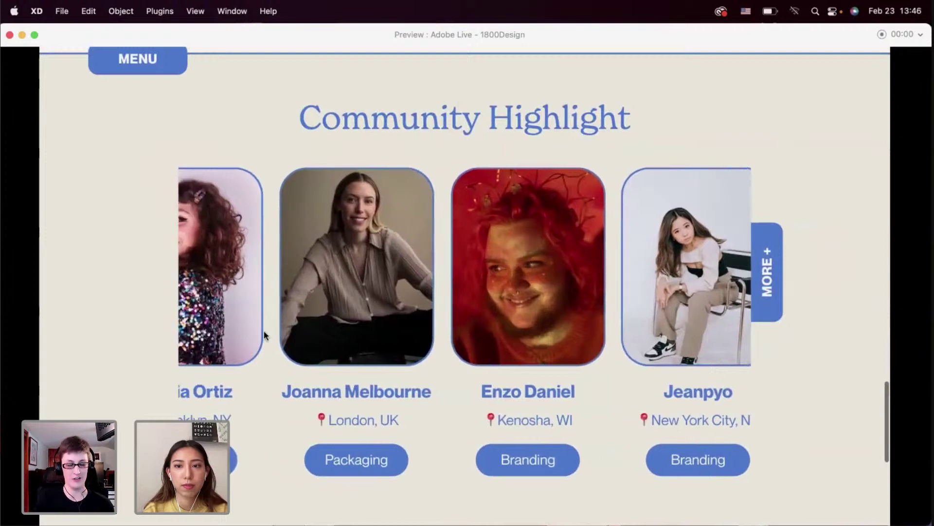
scroll(264, 331, "left", 5)
scroll(263, 331, "left", 2)
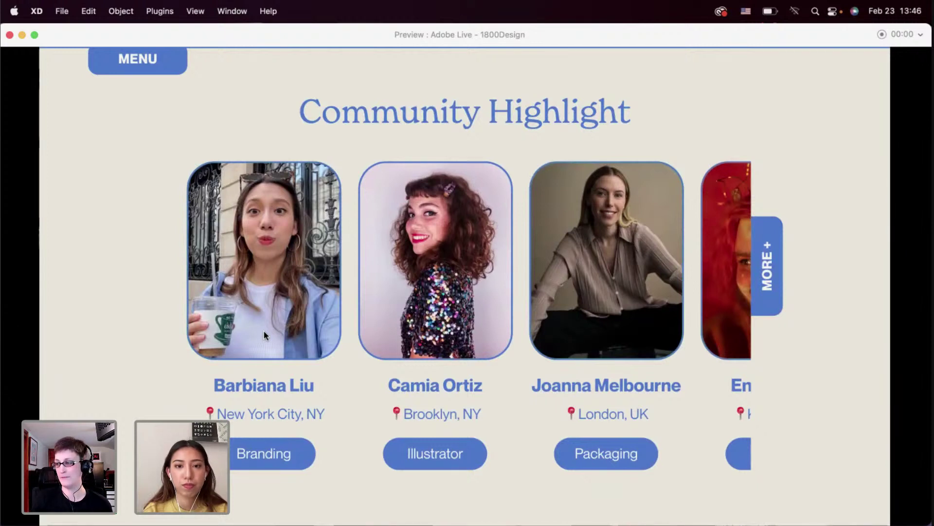
scroll(264, 331, "up", 1)
scroll(264, 331, "down", 2)
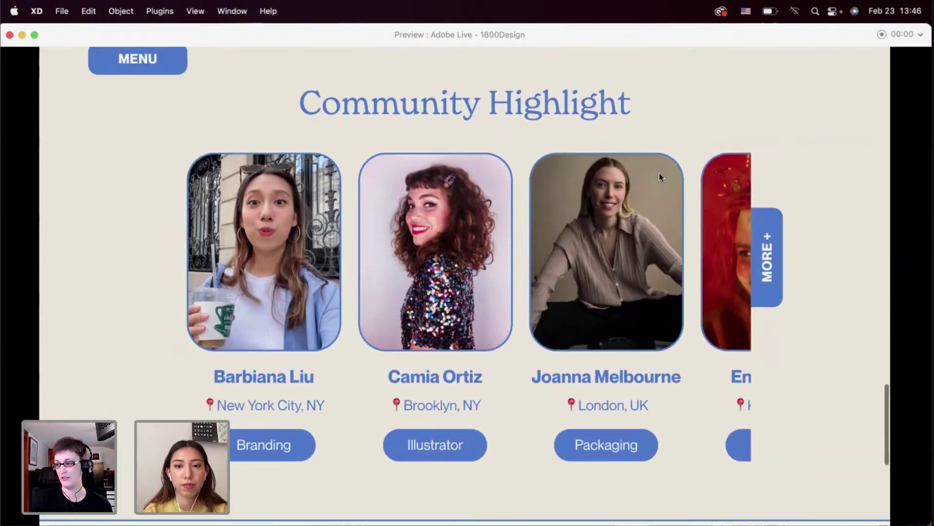
left_click(9, 34)
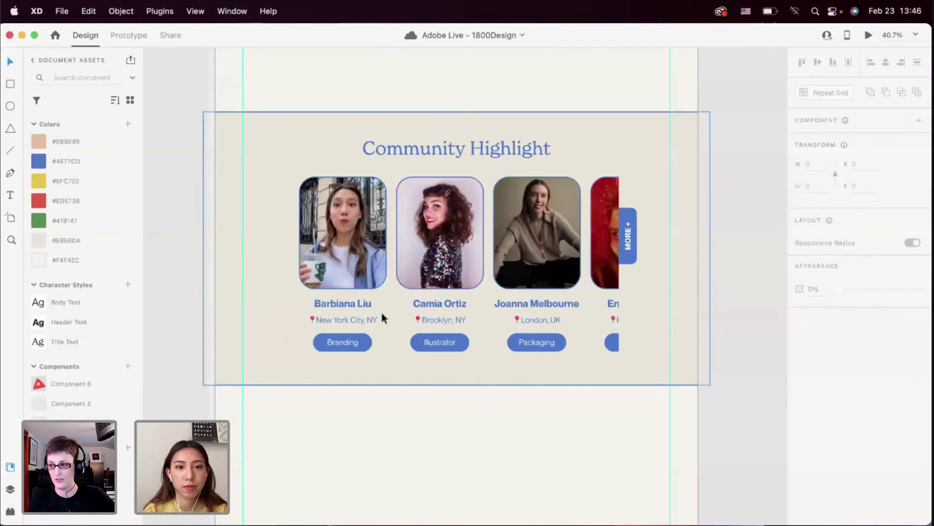
left_click(351, 304)
double_click(350, 304)
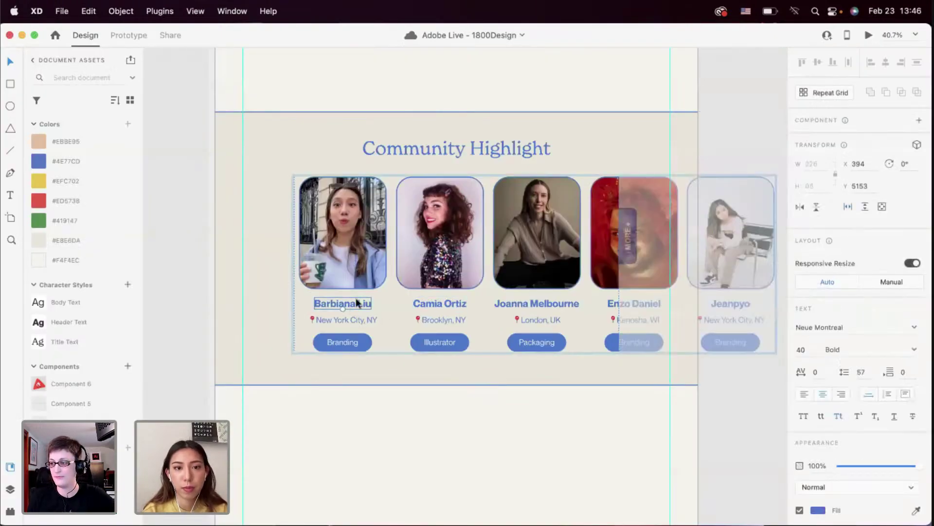
Give the member name text the Body Text style, blue #4E77CD colour and Bold weight
left_click(267, 302)
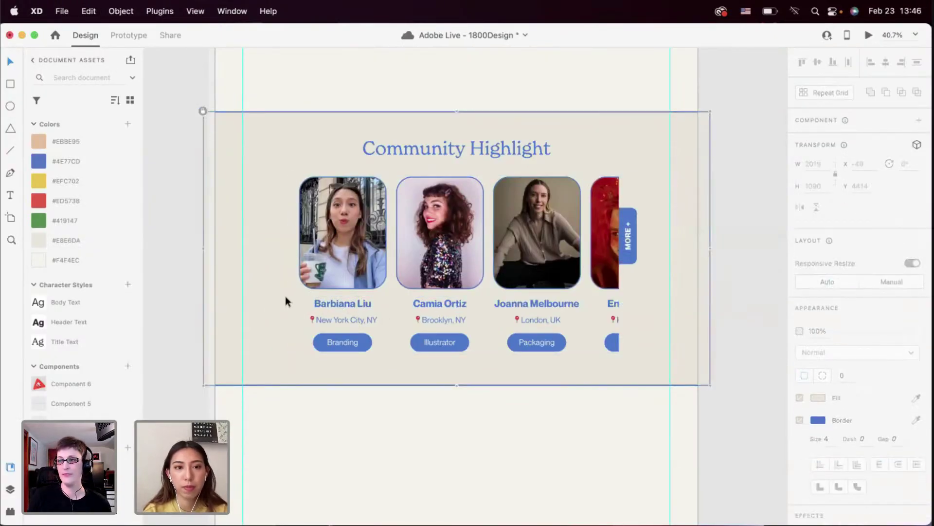
double_click(323, 277)
left_click(709, 298)
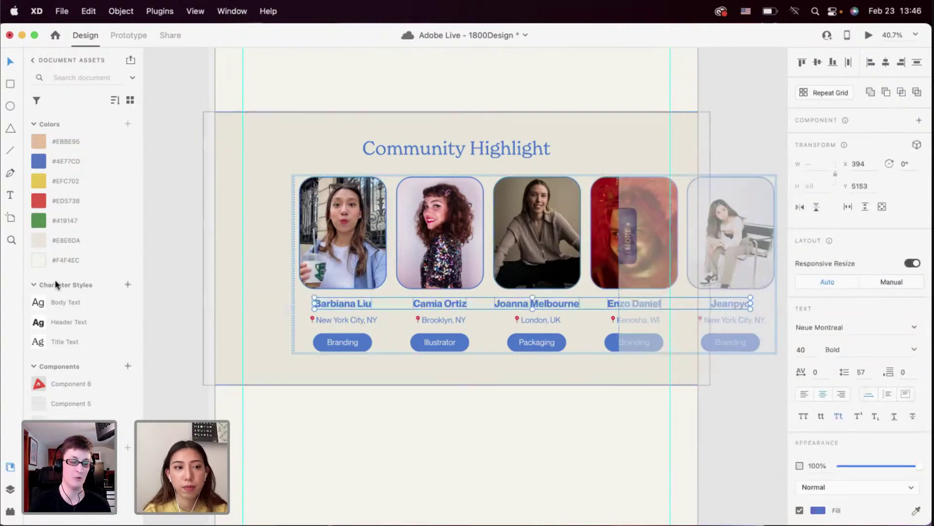
left_click(83, 342)
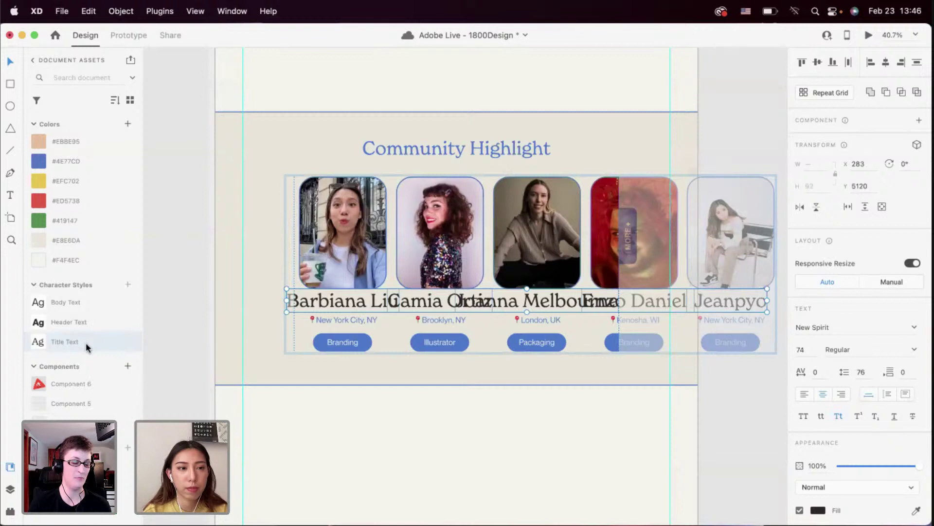
left_click(96, 301)
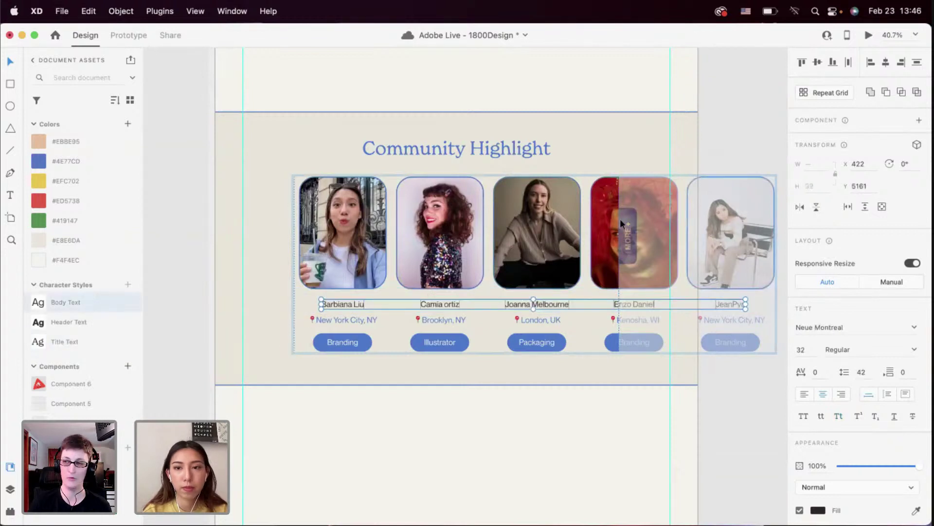
left_click(60, 161)
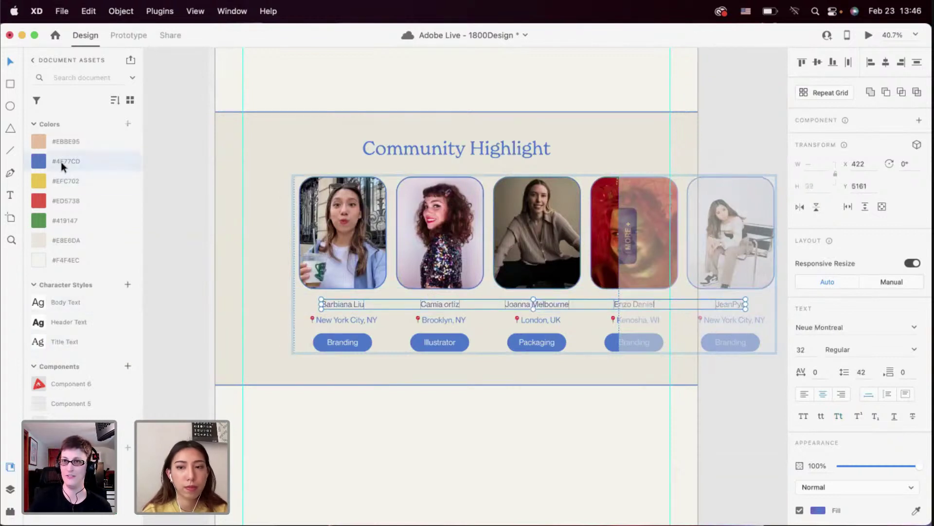
left_click(867, 346)
type("Bold")
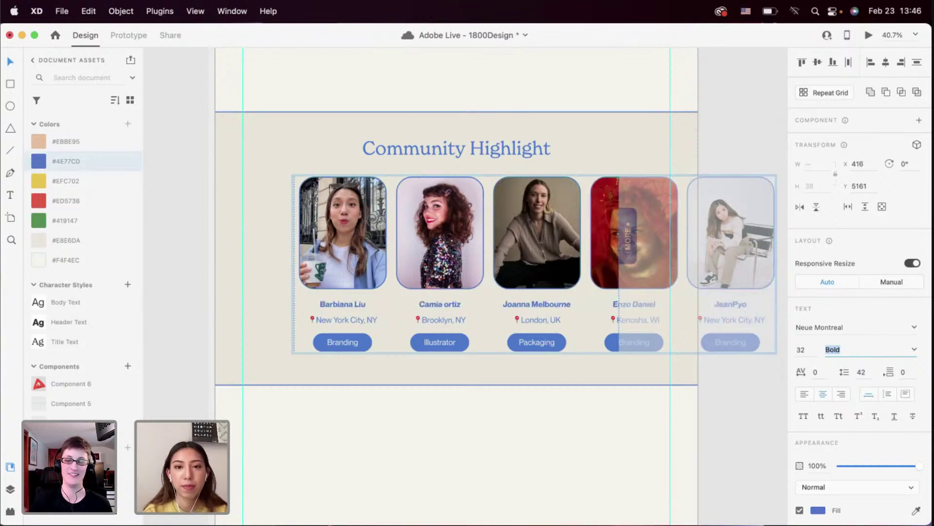
left_click(469, 378)
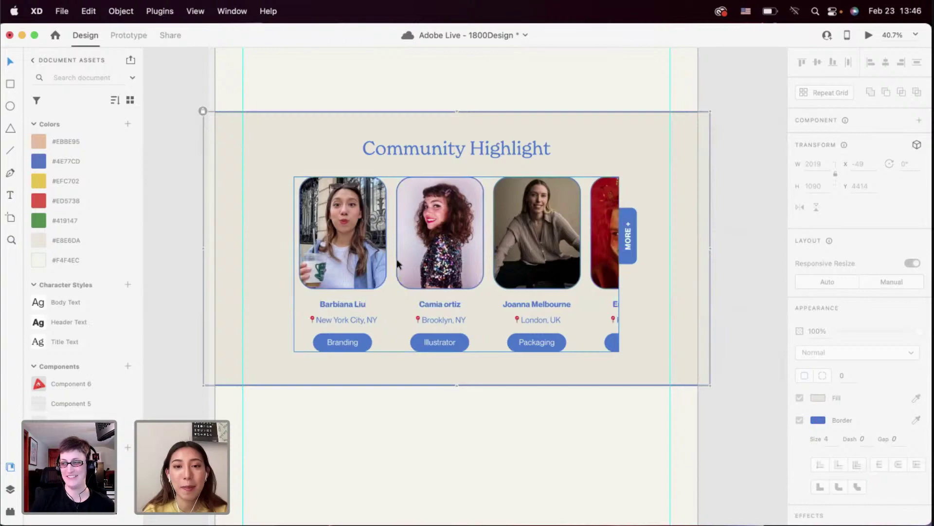
left_click(868, 35)
scroll(568, 315, "down", 5)
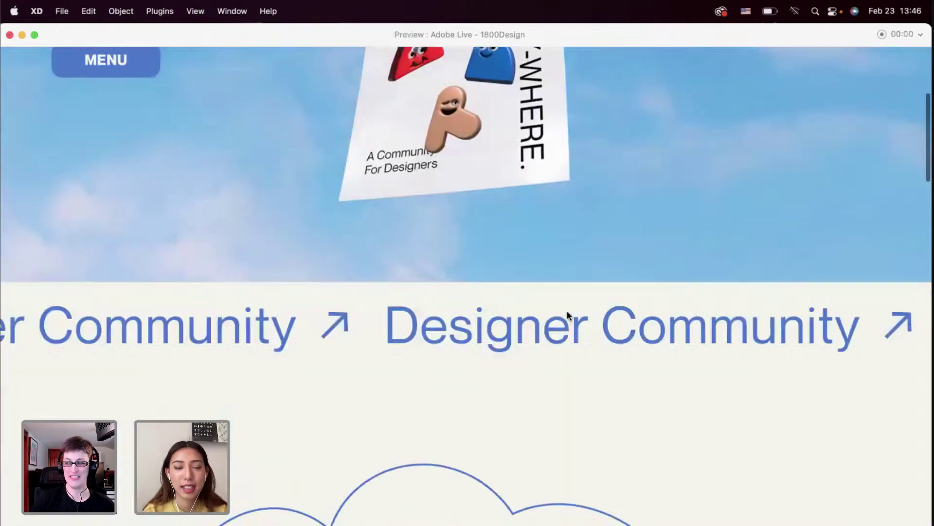
scroll(568, 315, "down", 15)
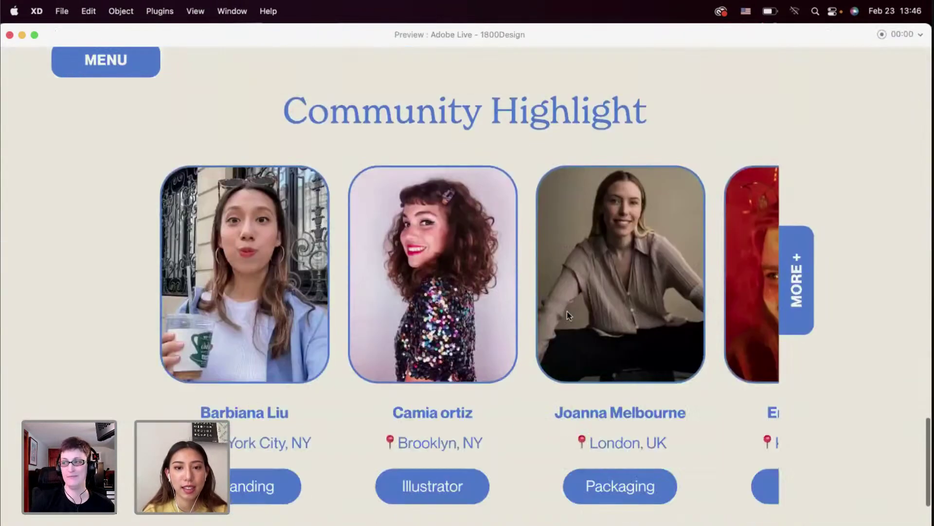
scroll(567, 315, "down", 1)
scroll(567, 312, "right", 10)
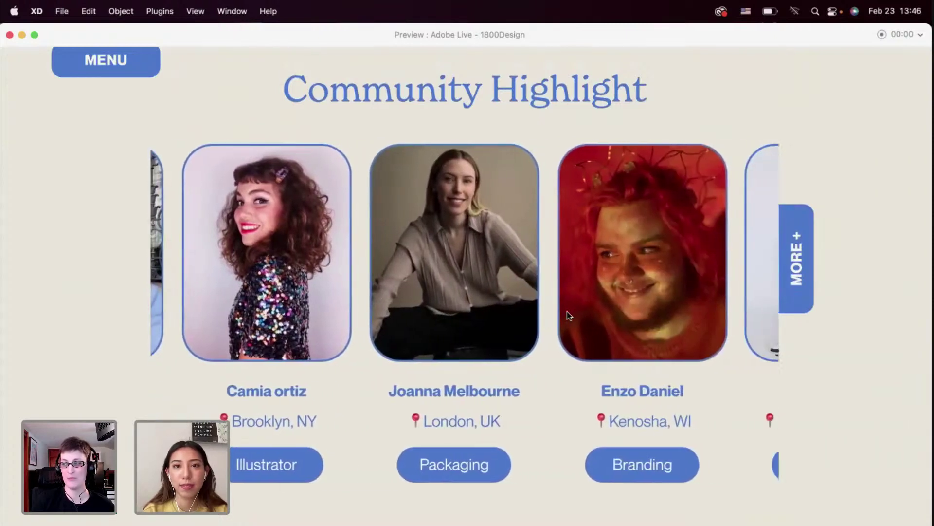
scroll(568, 310, "left", 10)
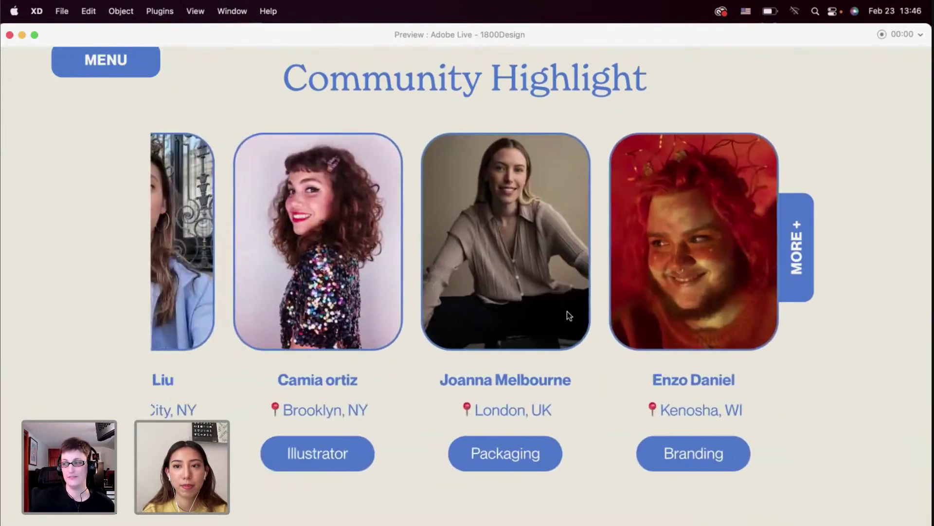
scroll(568, 311, "up", 1)
scroll(567, 311, "right", 10)
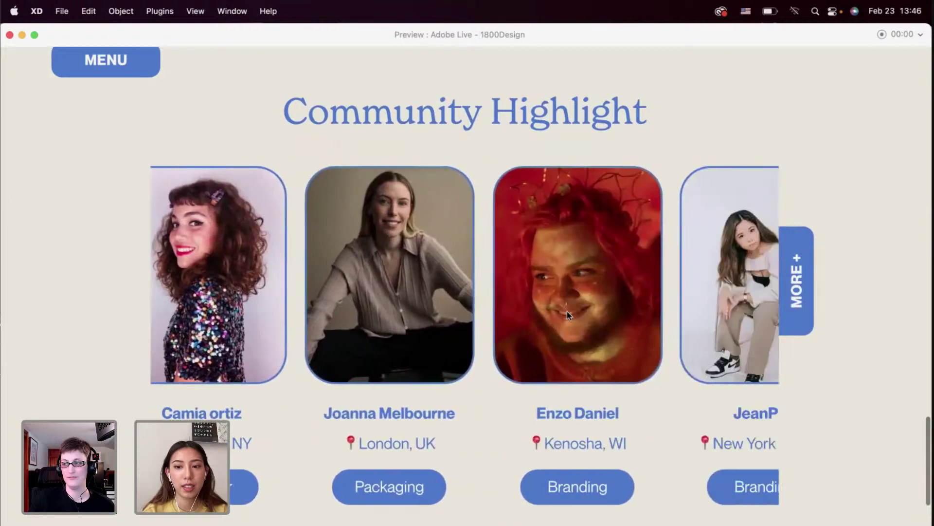
scroll(567, 311, "left", 10)
scroll(568, 311, "up", 1)
scroll(567, 311, "down", 1)
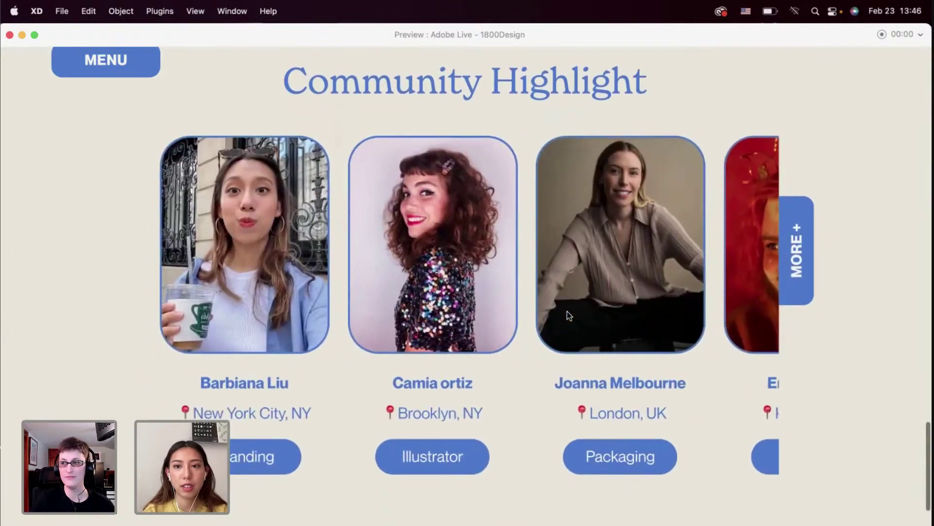
scroll(567, 311, "right", 5)
scroll(567, 314, "right", 5)
scroll(567, 314, "left", 10)
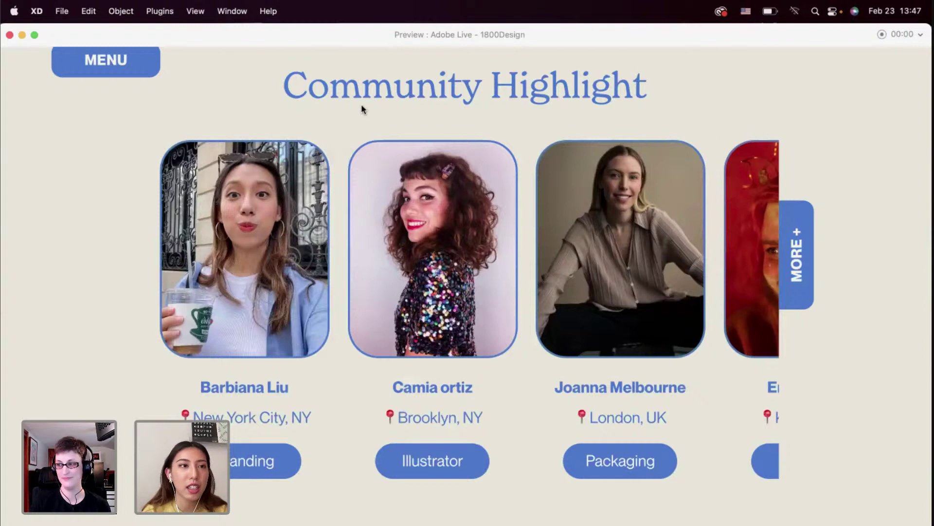
Close the preview, then try narrowing the card grid to three cards and undo it
left_click(9, 35)
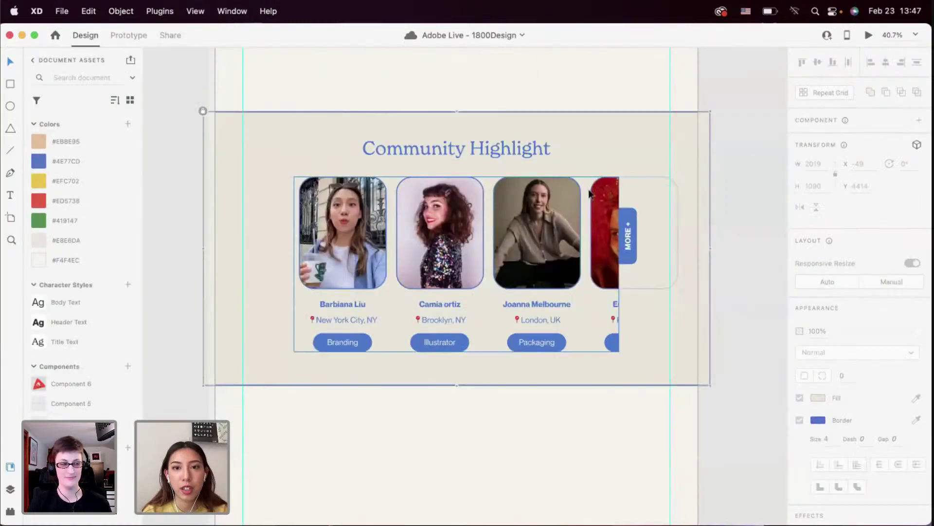
left_click(567, 225)
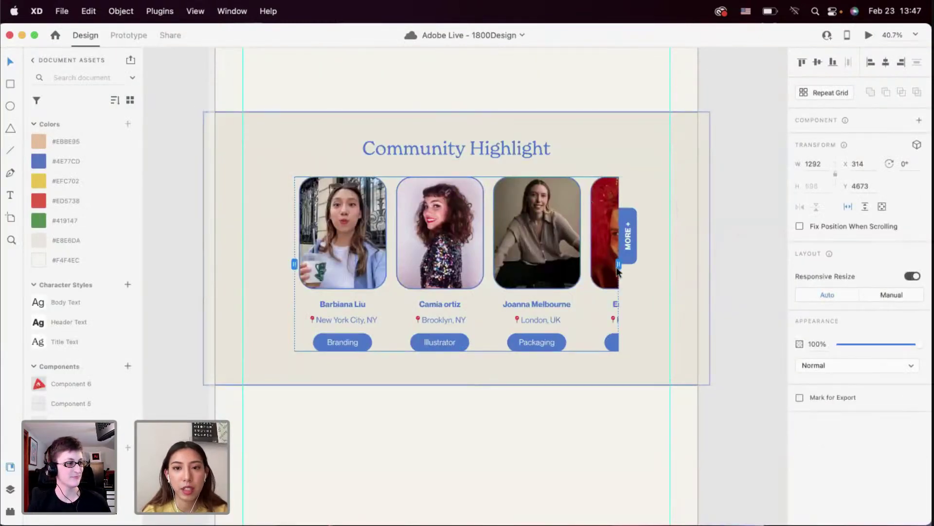
left_click_drag(619, 264, 586, 270)
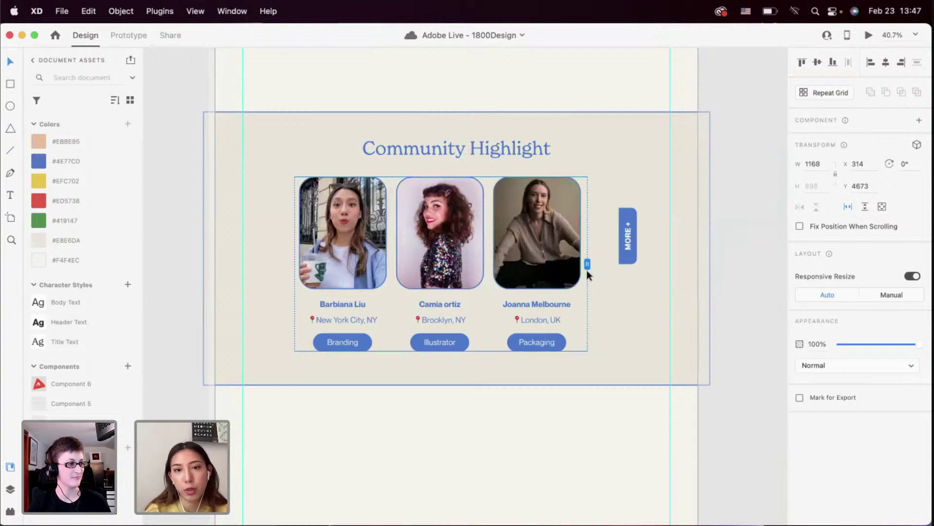
key("super+z")
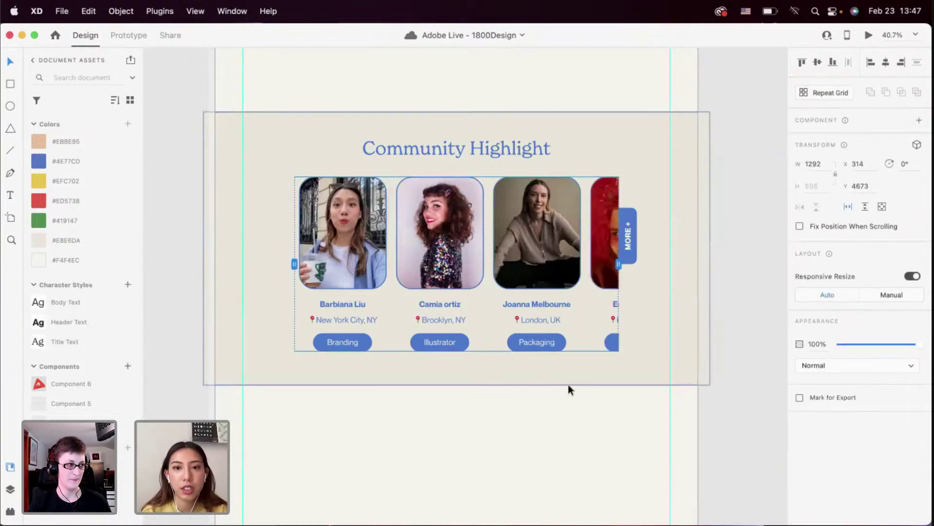
left_click(539, 420)
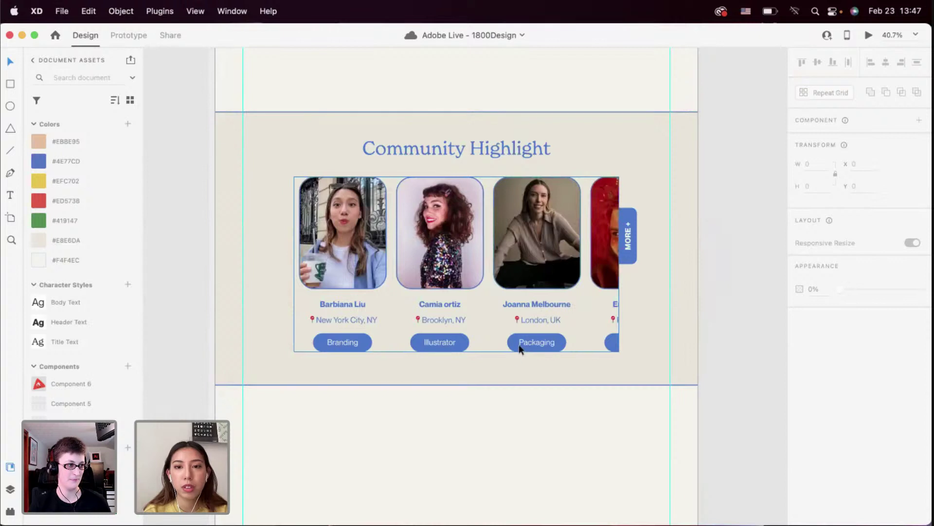
Select the Community Highlight section and review it on the canvas before deselecting
left_click(503, 372)
scroll(504, 372, "down", 2)
scroll(503, 373, "down", 2)
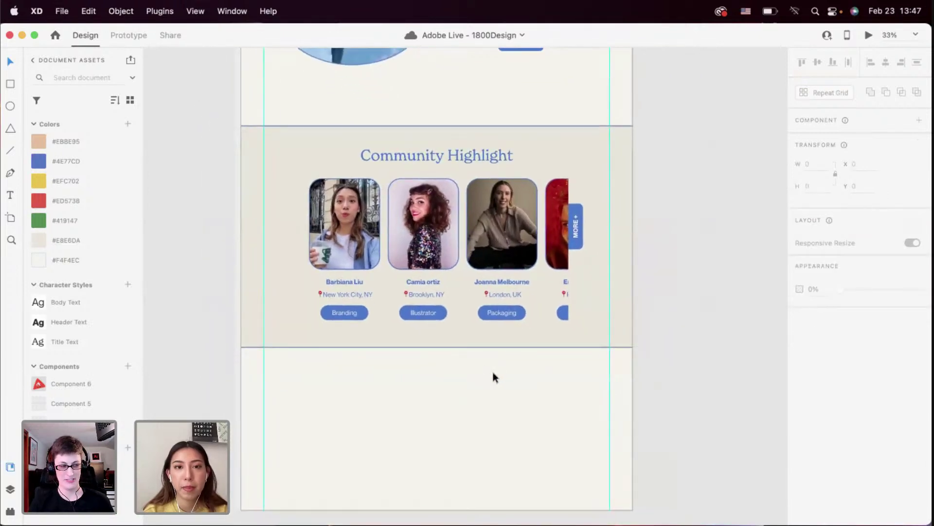
left_click(515, 319)
scroll(515, 319, "down", 3)
scroll(505, 271, "up", 5)
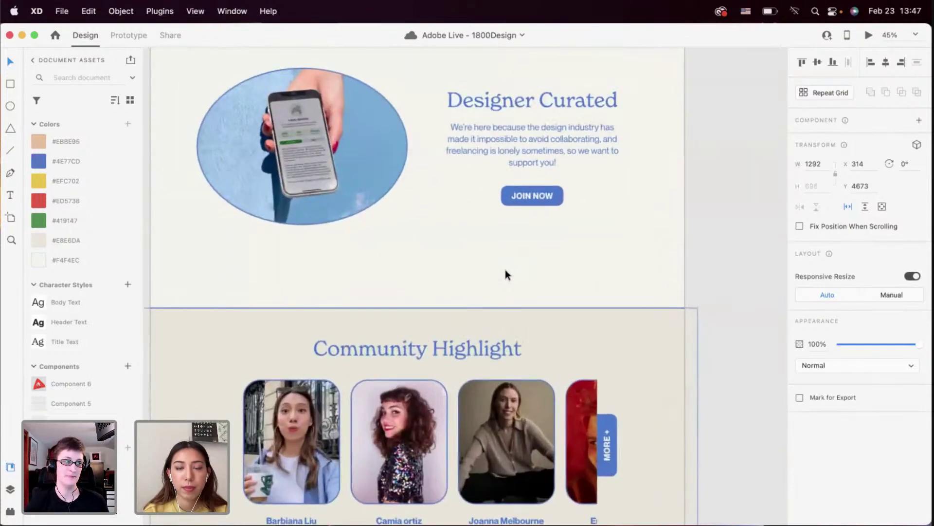
scroll(505, 270, "down", 3)
scroll(516, 215, "up", 4)
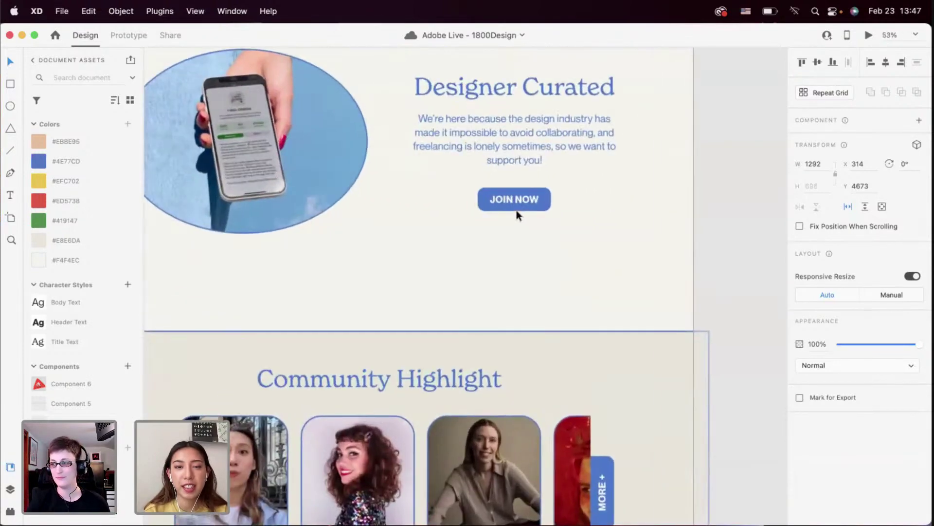
scroll(514, 209, "down", 3)
scroll(514, 209, "up", 2)
scroll(513, 212, "down", 3)
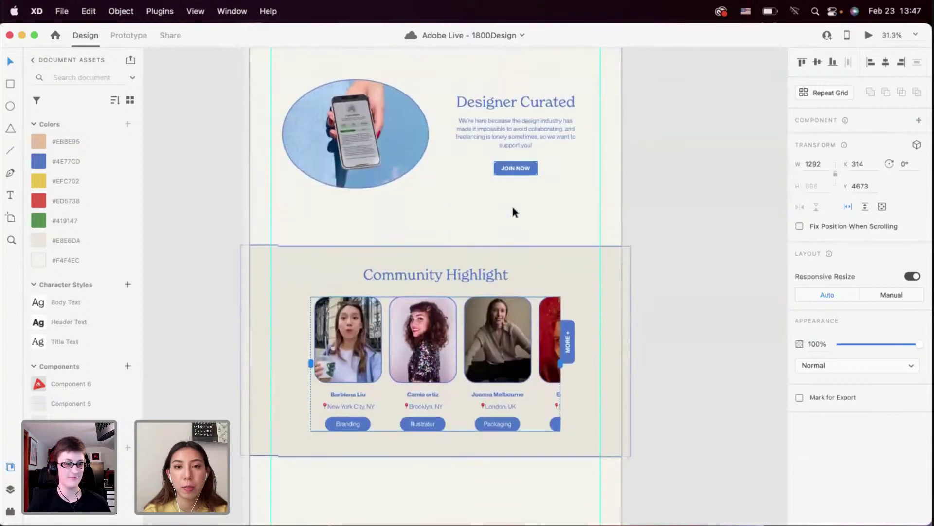
scroll(514, 212, "down", 3)
scroll(513, 212, "up", 1)
scroll(568, 269, "up", 2)
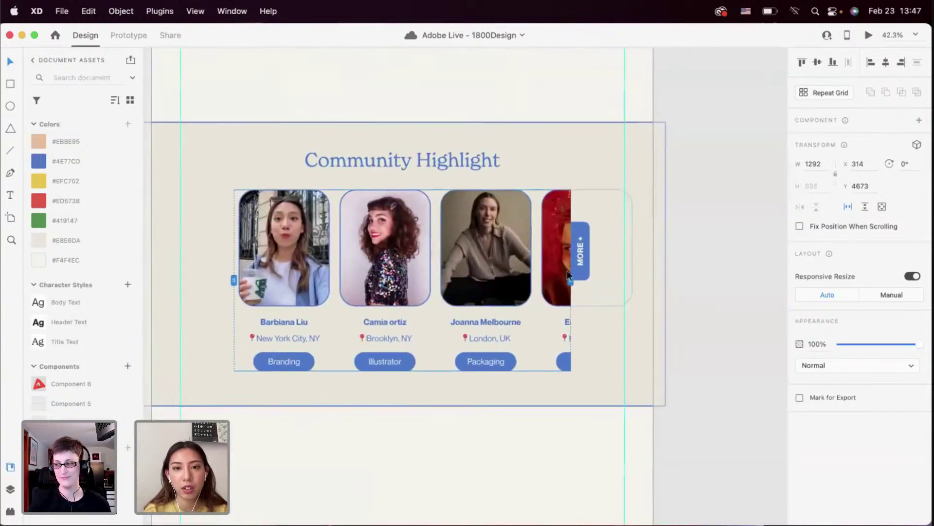
scroll(489, 406, "down", 3)
scroll(489, 404, "down", 1)
left_click(488, 402)
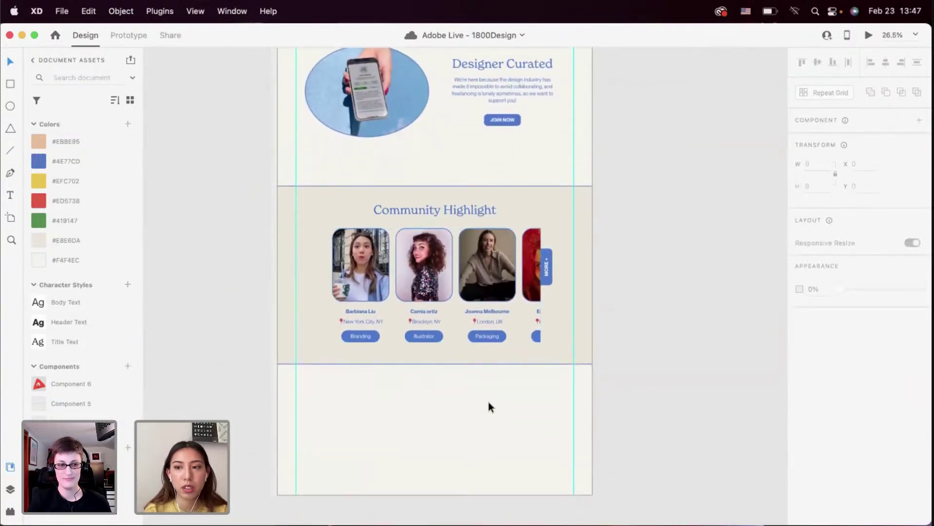
scroll(489, 377, "up", 10)
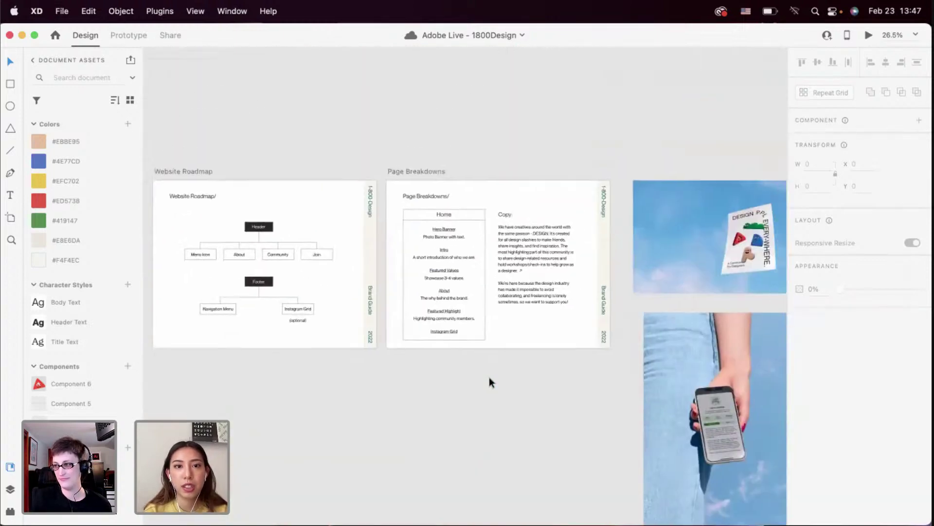
scroll(428, 337, "up", 5)
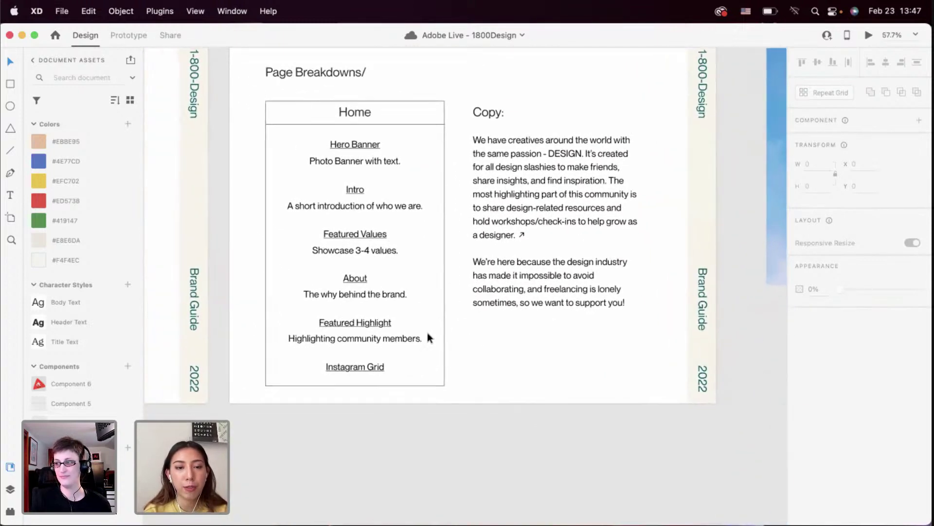
scroll(428, 336, "down", 2)
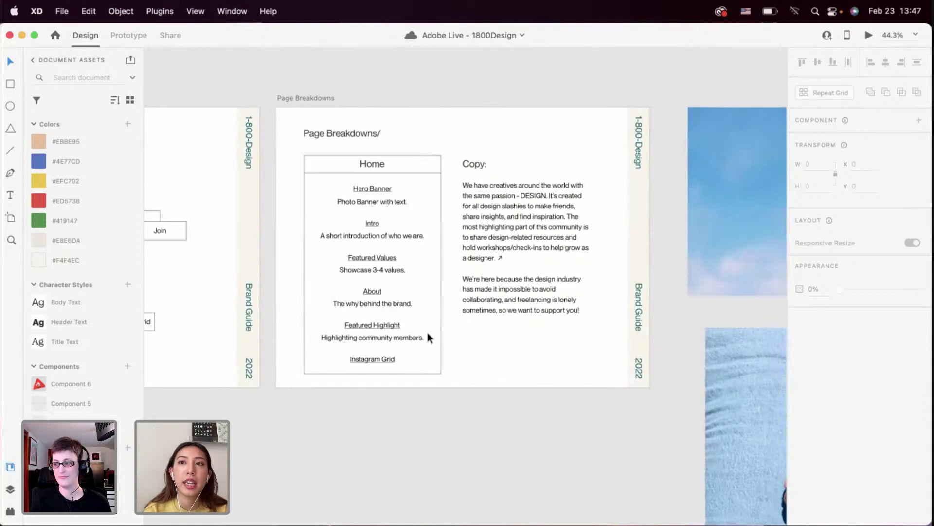
scroll(427, 331, "down", 5)
scroll(428, 331, "left", 3)
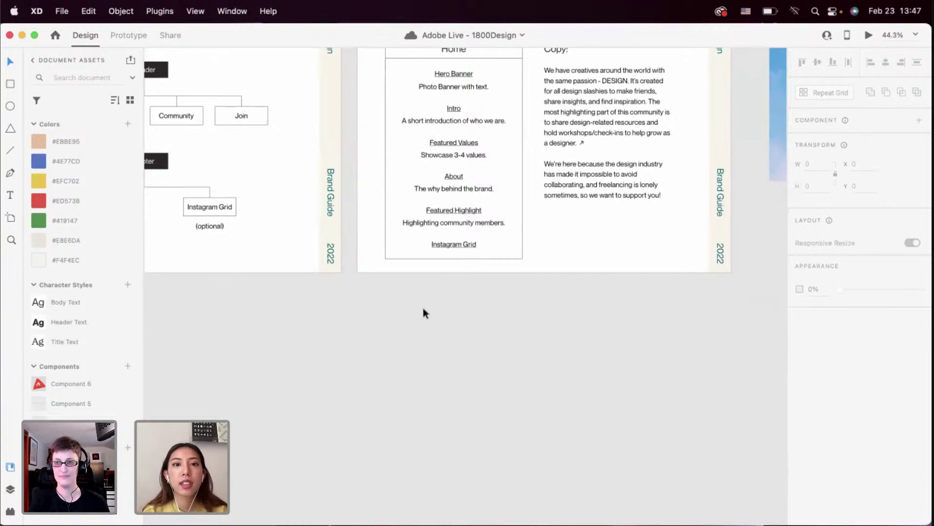
scroll(422, 307, "down", 3)
scroll(423, 308, "down", 5)
Stretch the Home artboard's height from 6300 to 6772 below Community Highlight
scroll(423, 307, "up", 2)
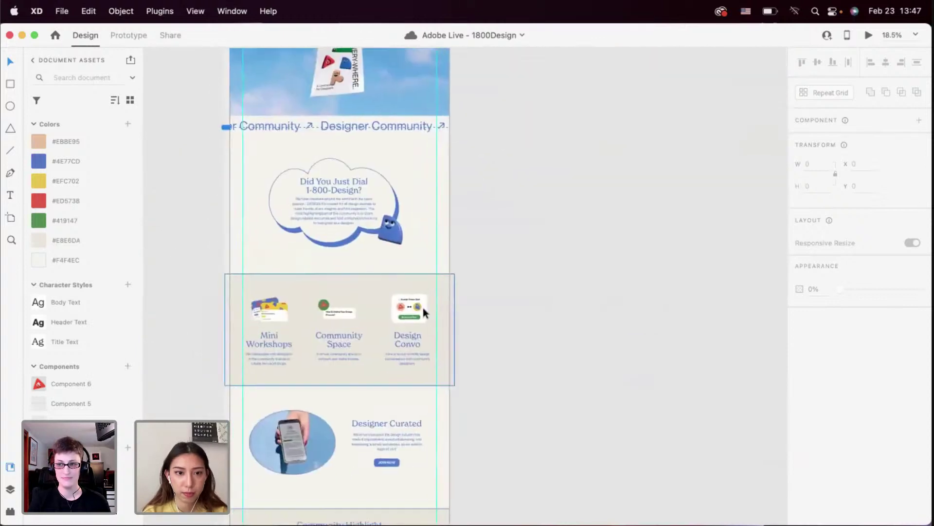
scroll(422, 308, "down", 10)
scroll(371, 307, "up", 1)
left_click(436, 354)
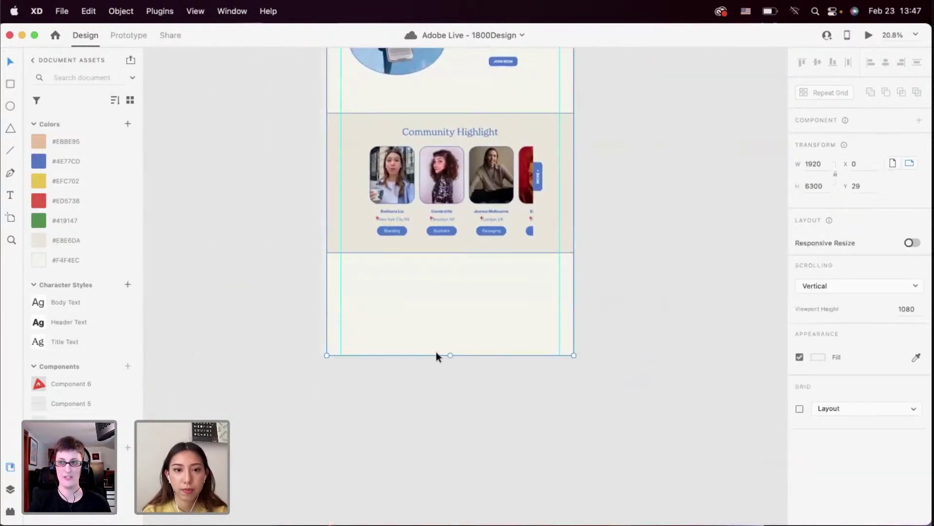
left_click_drag(450, 355, 448, 414)
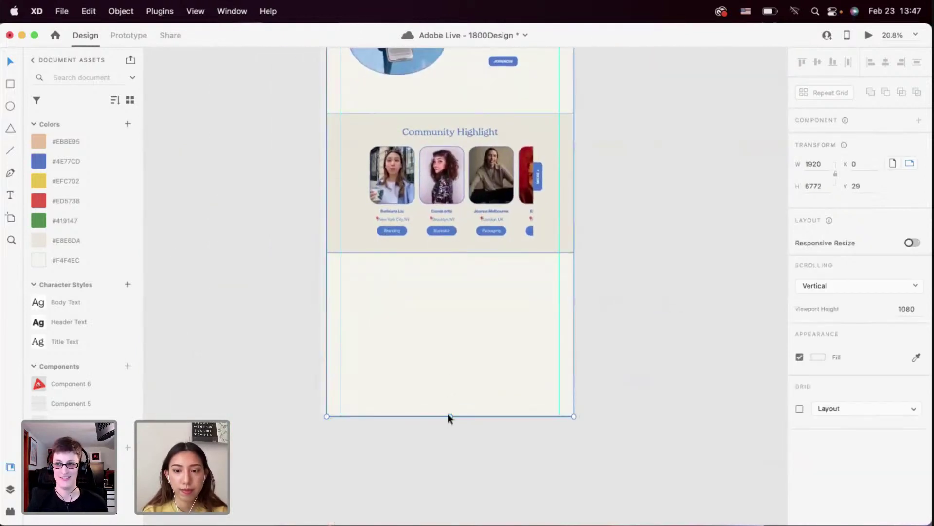
left_click(448, 374)
Pan down the page to inspect the new empty space at the artboard's bottom
scroll(448, 374, "up", 2)
scroll(448, 373, "up", 15)
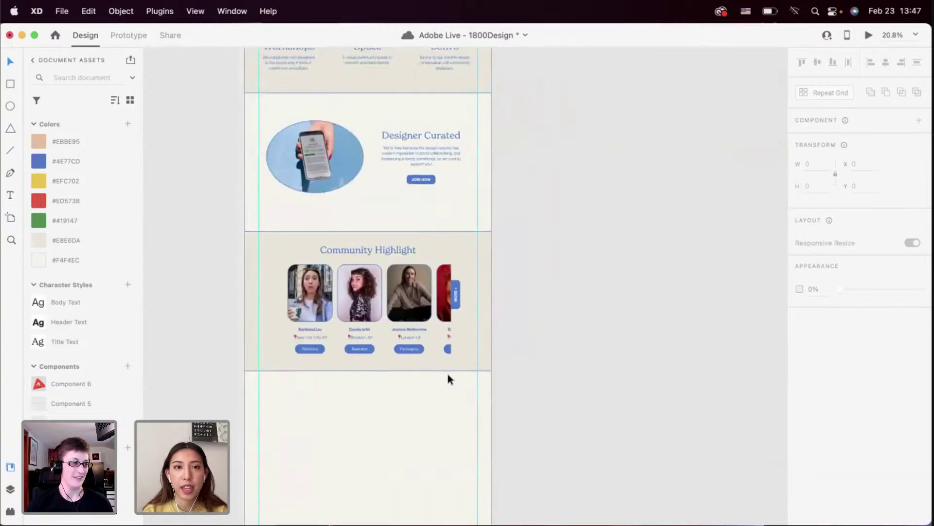
scroll(343, 343, "down", 3)
scroll(344, 344, "up", 8)
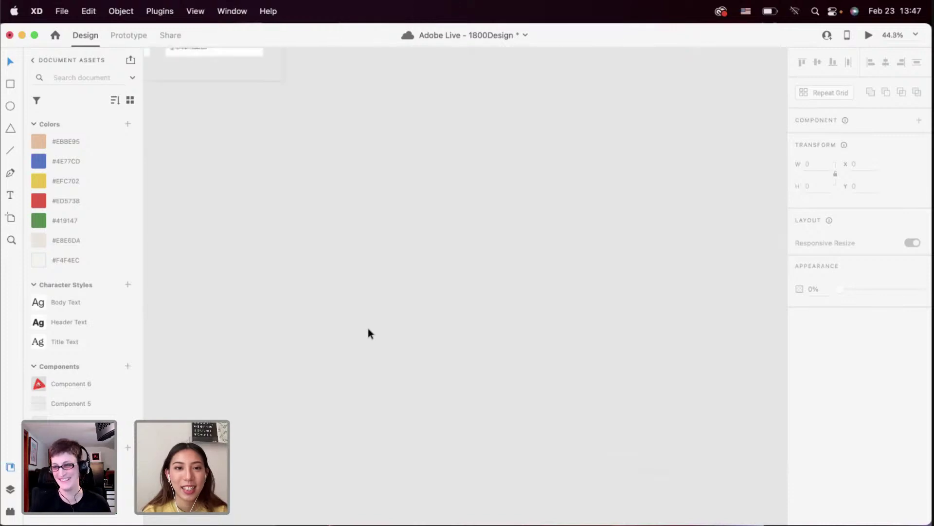
scroll(368, 332, "down", 8)
scroll(368, 332, "down", 5)
scroll(368, 332, "down", 5)
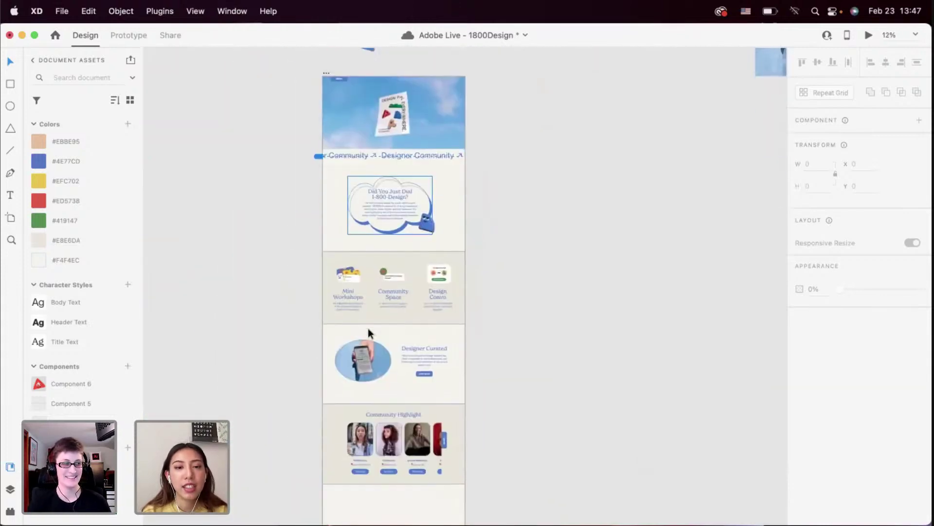
scroll(368, 333, "down", 3)
scroll(368, 328, "down", 2)
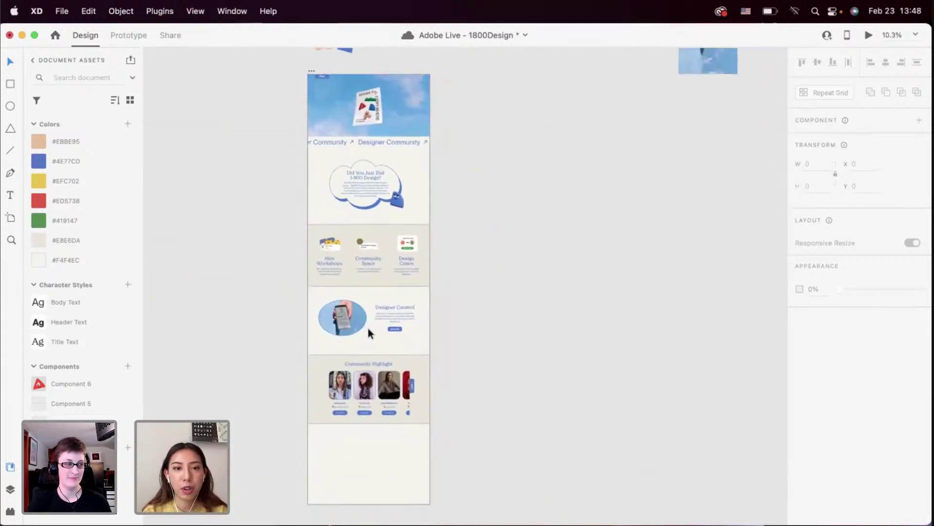
scroll(368, 328, "up", 3)
scroll(368, 328, "down", 2)
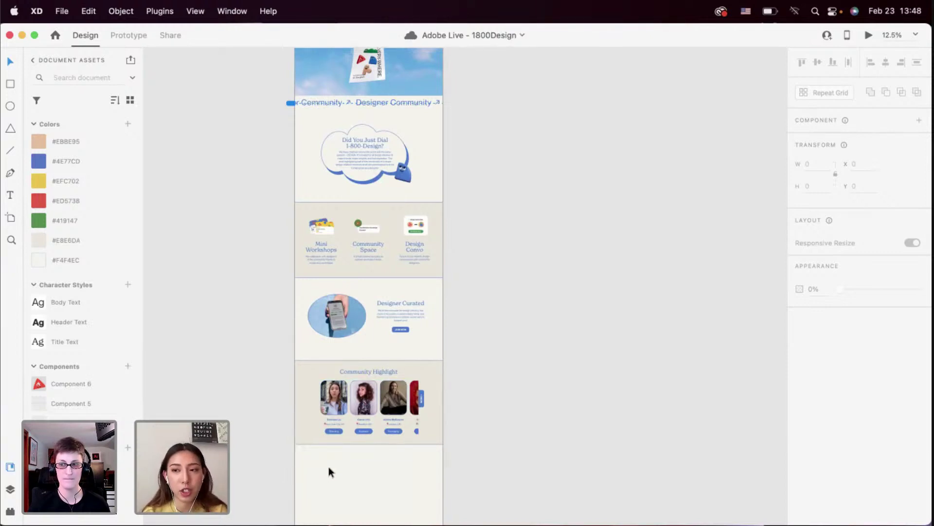
scroll(329, 466, "up", 5)
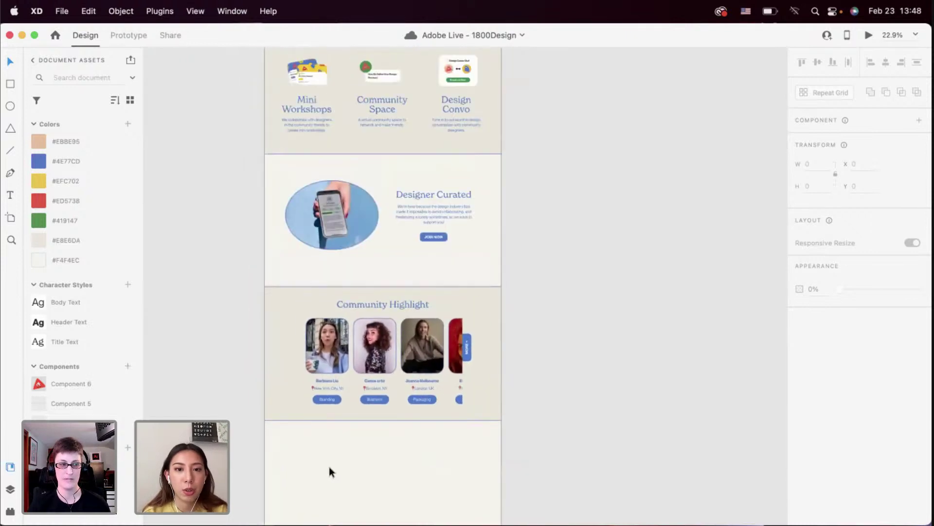
left_click_drag(329, 466, 343, 348)
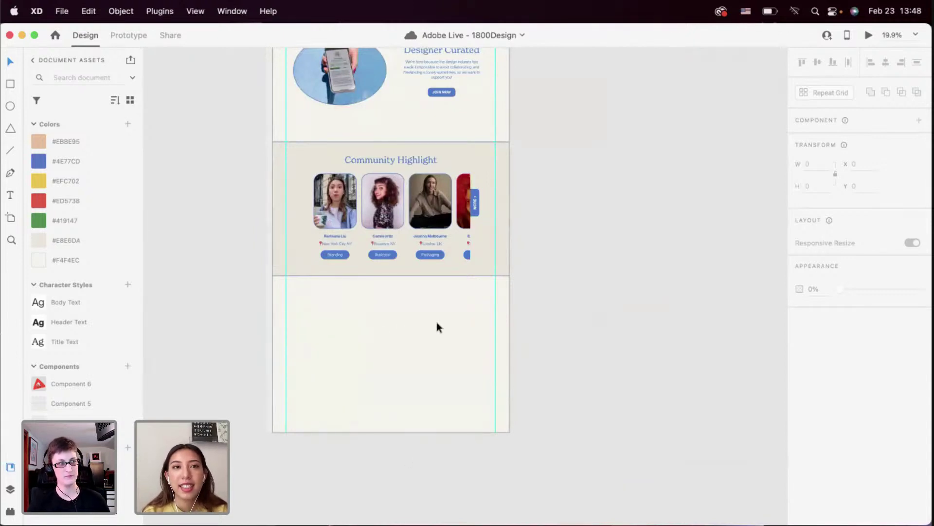
scroll(435, 331, "up", 4)
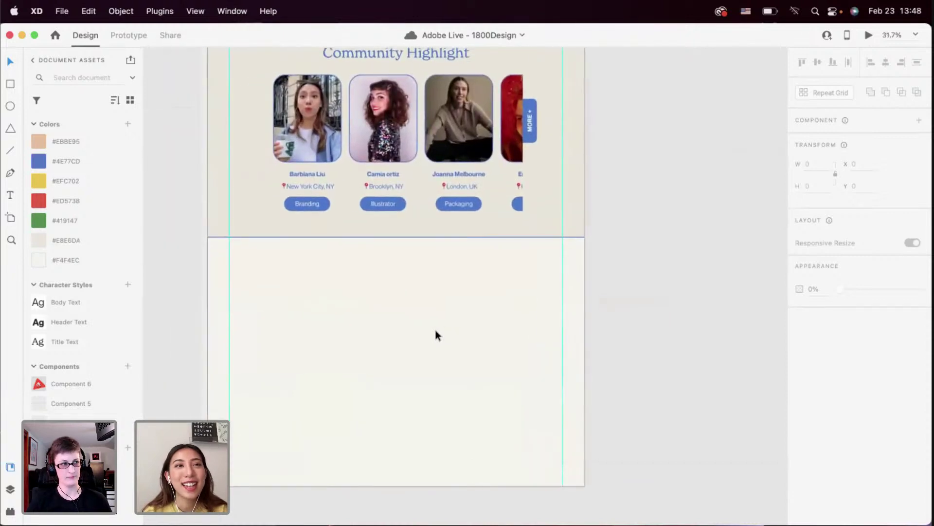
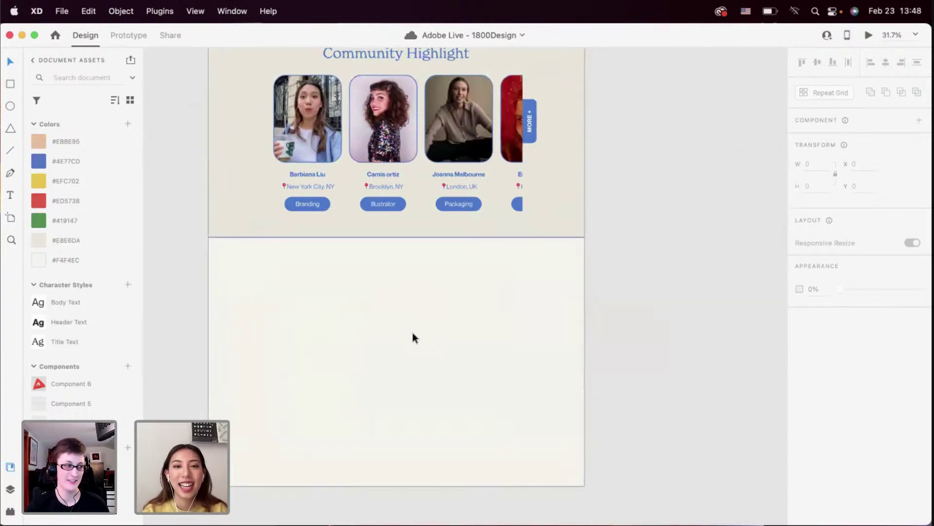
Survey the area around the empty section, briefly selecting the Did You Just Dial cloud
scroll(413, 337, "down", 3)
scroll(413, 334, "up", 3)
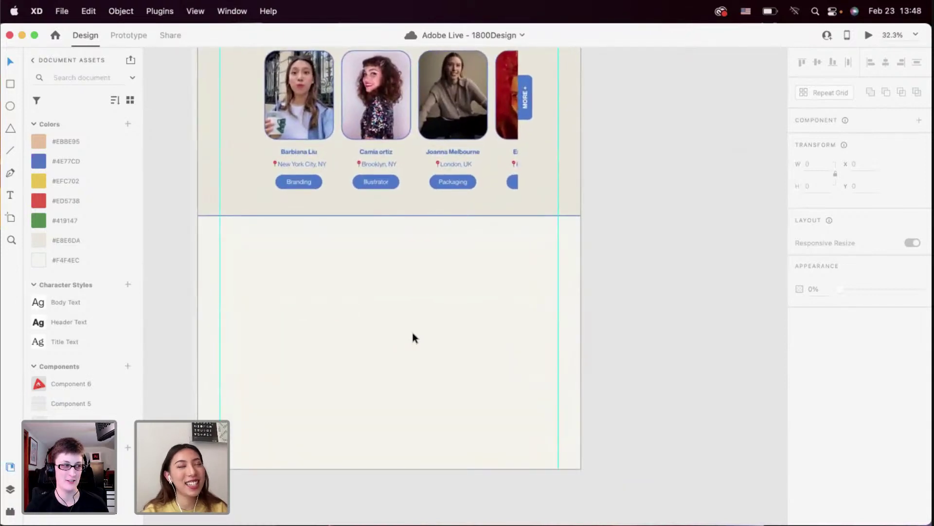
scroll(300, 308, "down", 3)
scroll(300, 308, "up", 2)
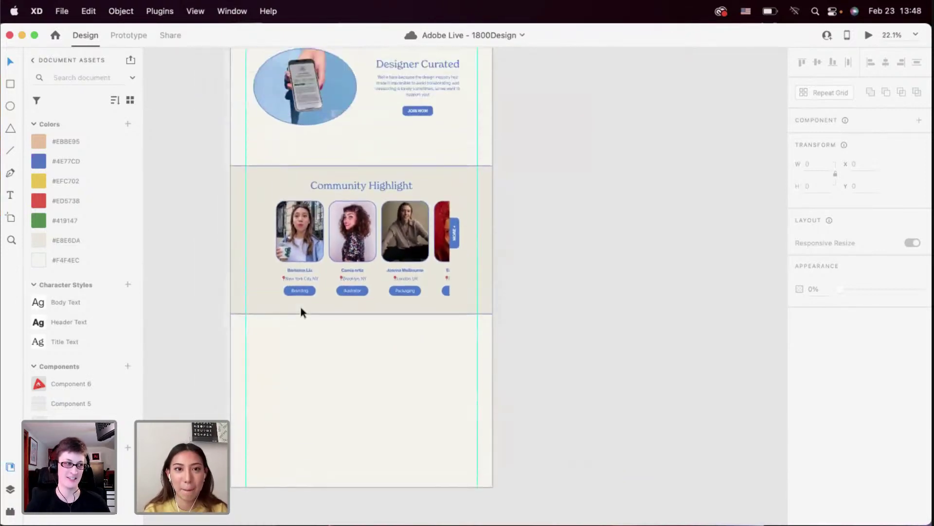
scroll(301, 307, "down", 3)
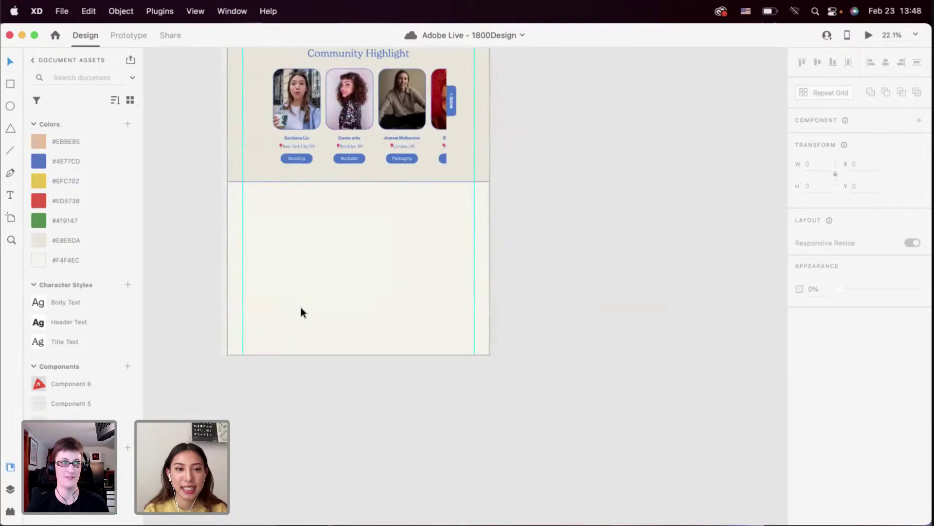
scroll(301, 307, "left", 4)
scroll(291, 277, "up", 5)
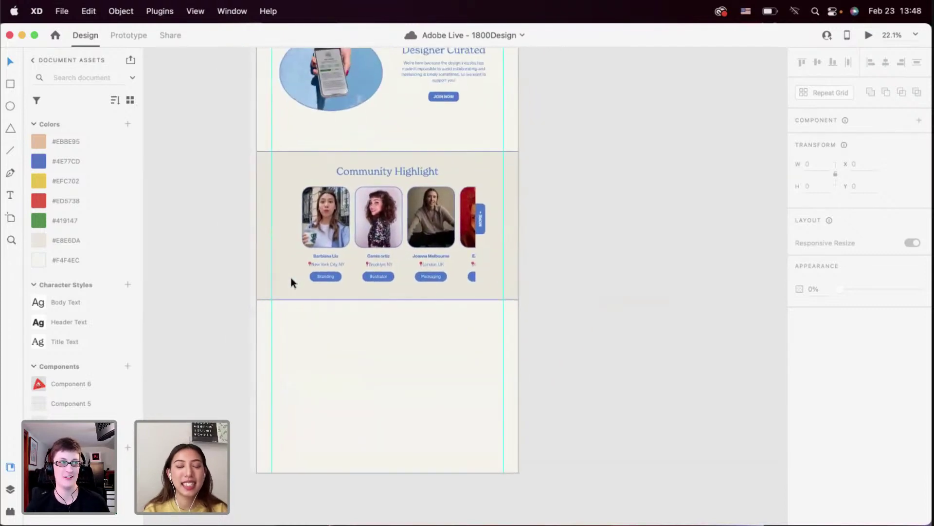
scroll(291, 277, "down", 4)
scroll(291, 278, "up", 5)
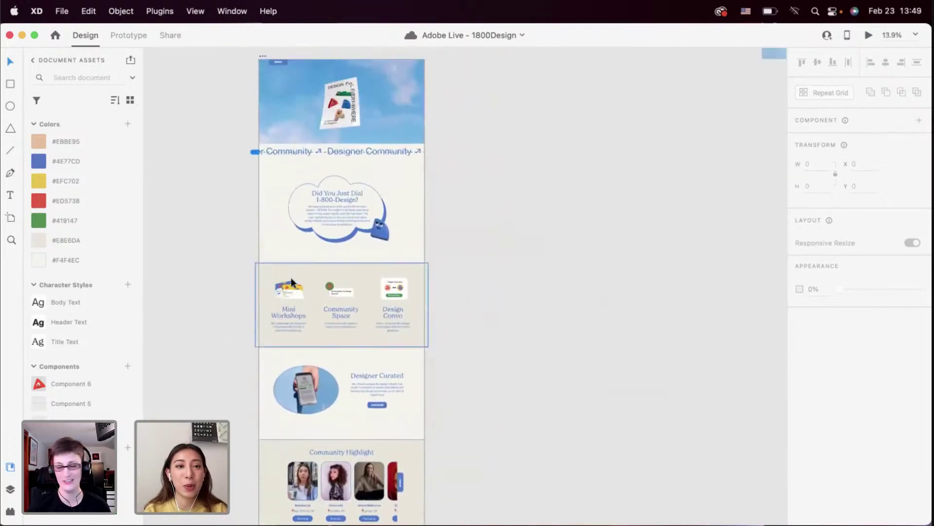
scroll(291, 277, "down", 5)
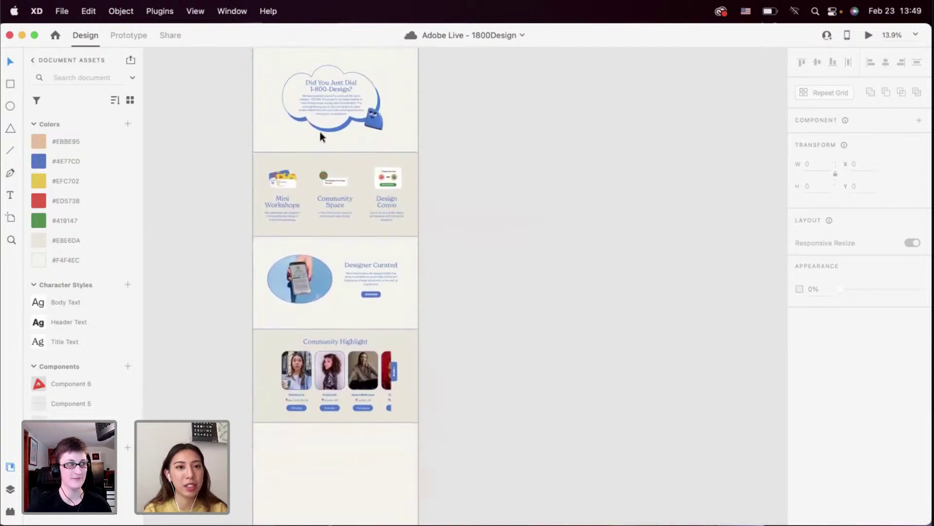
left_click(320, 132)
scroll(320, 127, "up", 1)
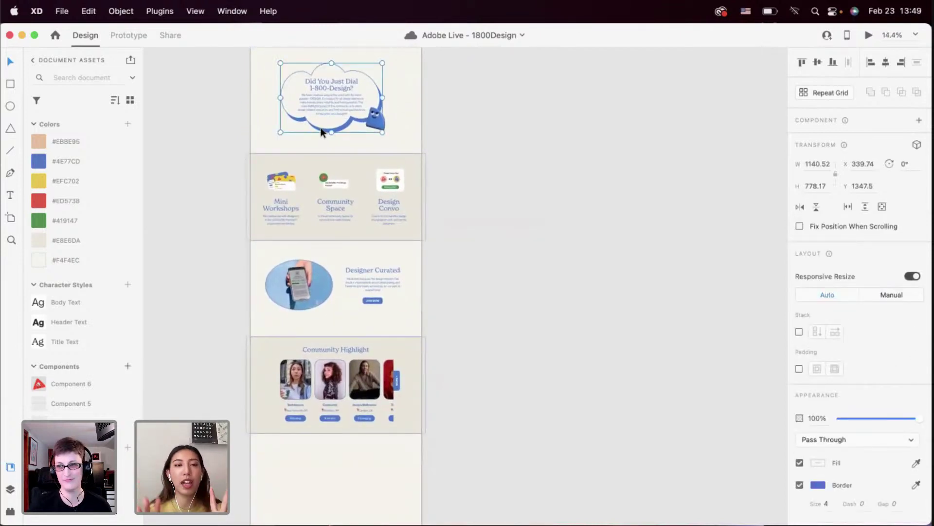
scroll(320, 127, "down", 8)
left_click(296, 332)
Select the blue ghost's body shape inside its group to copy it
scroll(296, 332, "up", 12)
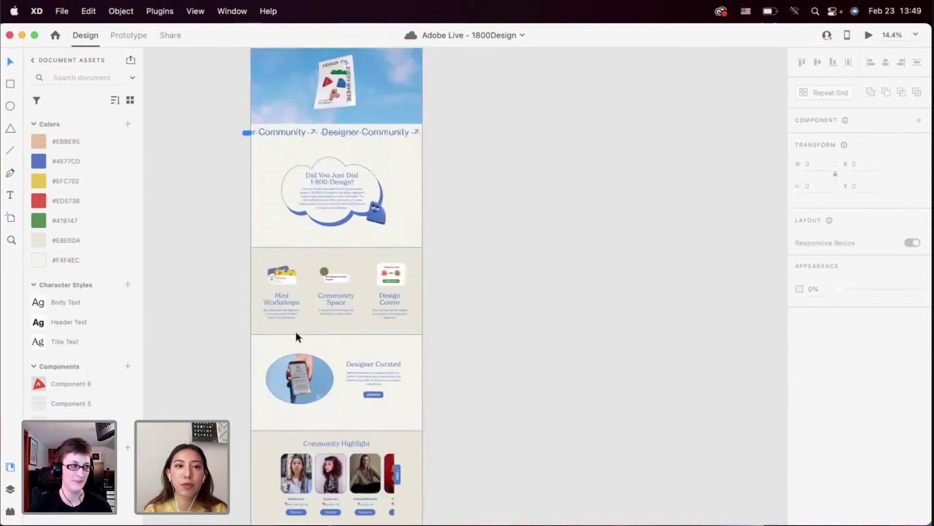
scroll(295, 332, "up", 5)
scroll(292, 273, "up", 1)
scroll(310, 236, "up", 4)
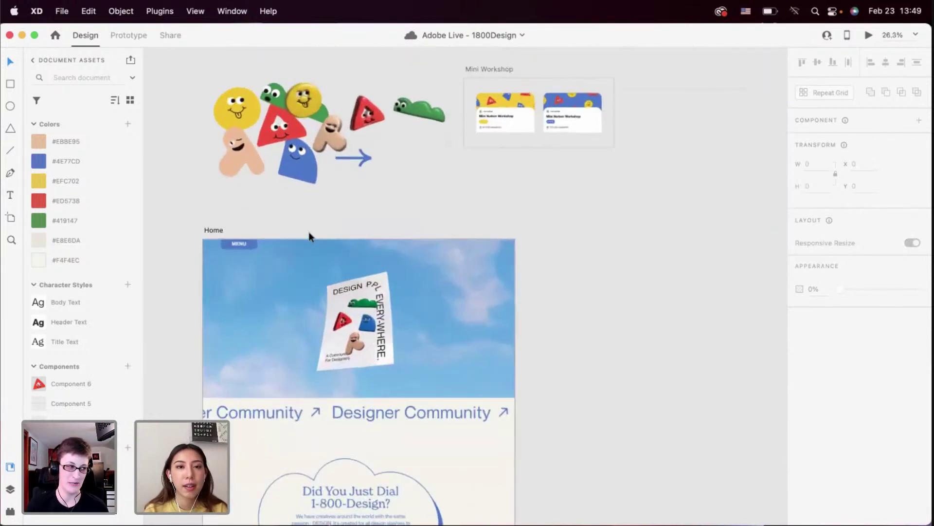
left_click(301, 170)
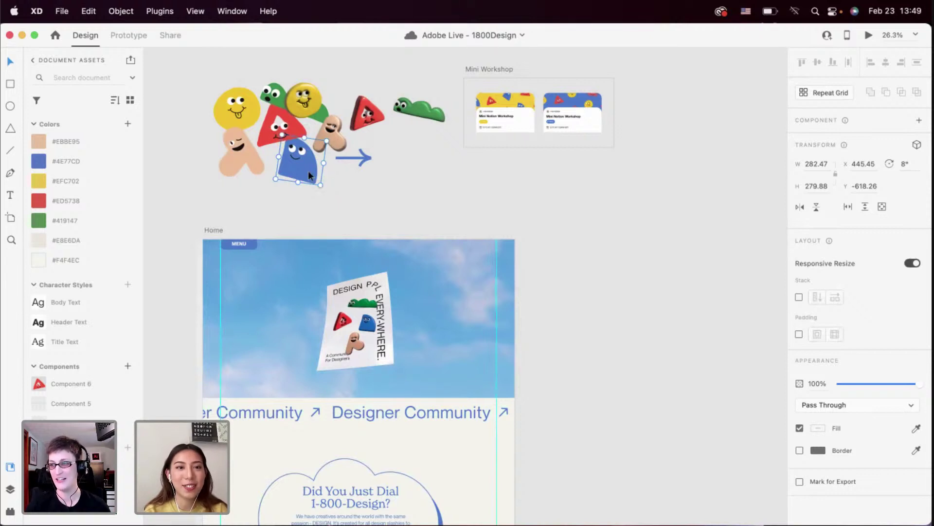
double_click(309, 174)
scroll(303, 165, "up", 5)
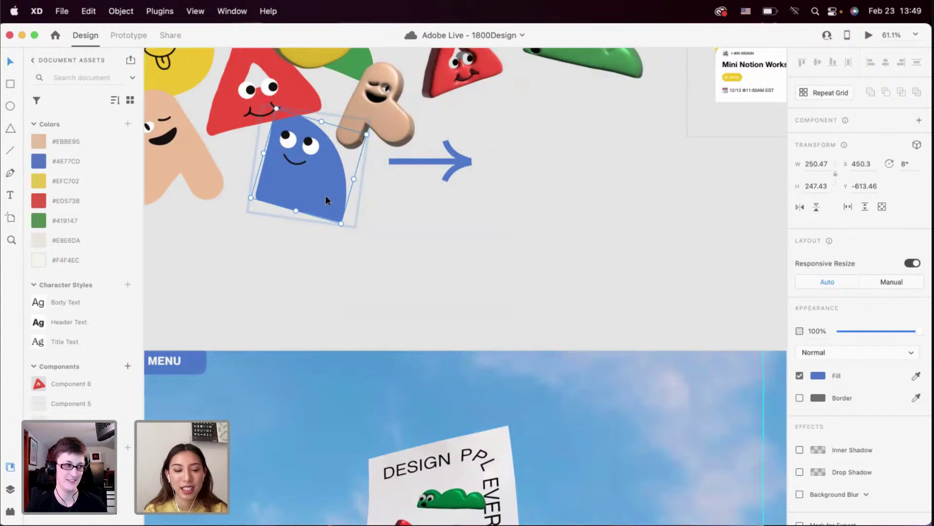
left_click(331, 282)
Paste the blue shape into the empty section, set rotation to 0°, and move it left
scroll(331, 282, "down", 5)
scroll(331, 282, "up", 3)
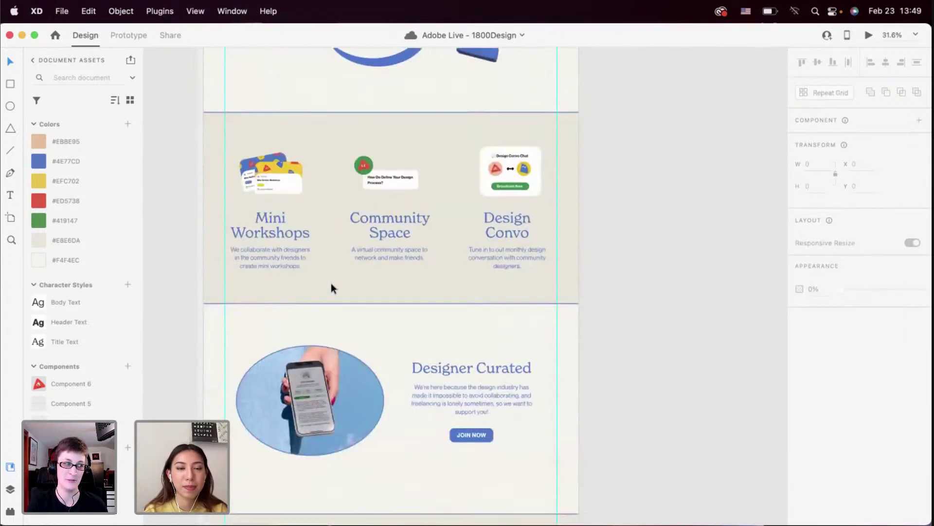
scroll(331, 289, "down", 10)
key("super+v")
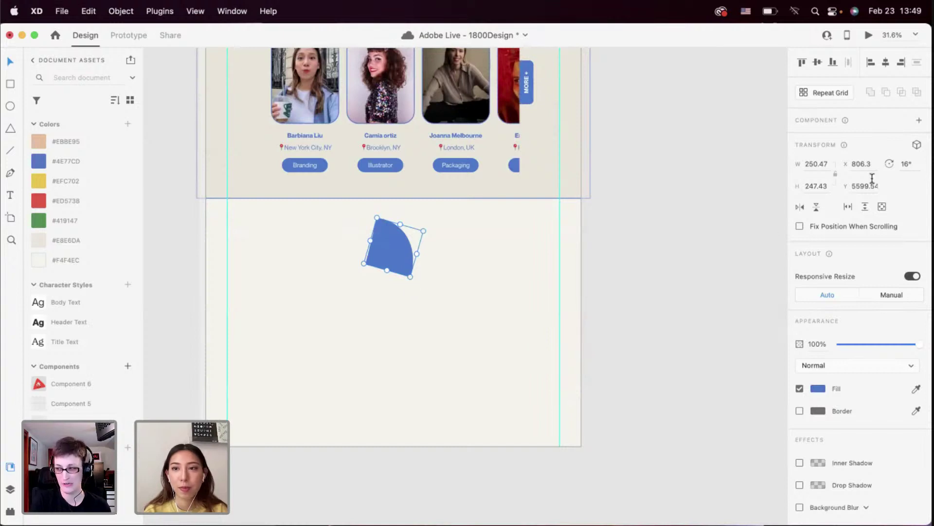
left_click(906, 165)
type("0")
key("Return")
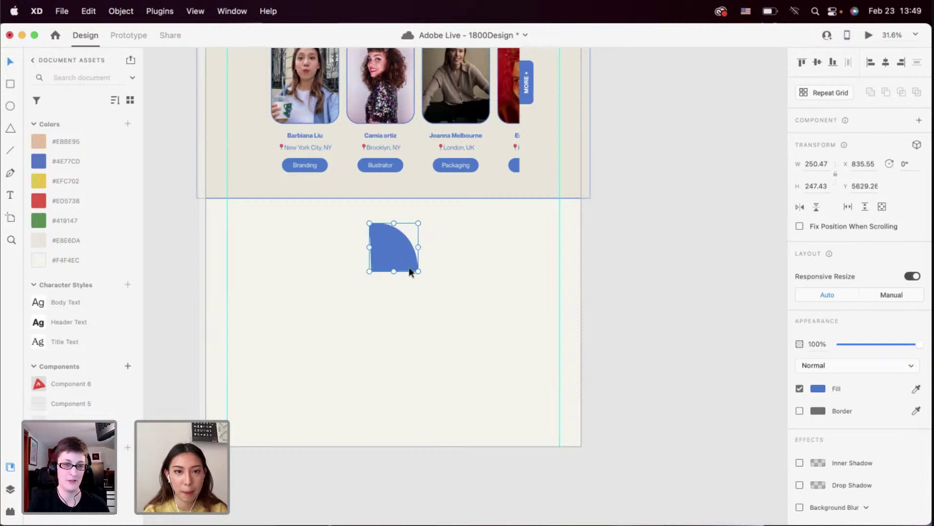
scroll(406, 263, "up", 2)
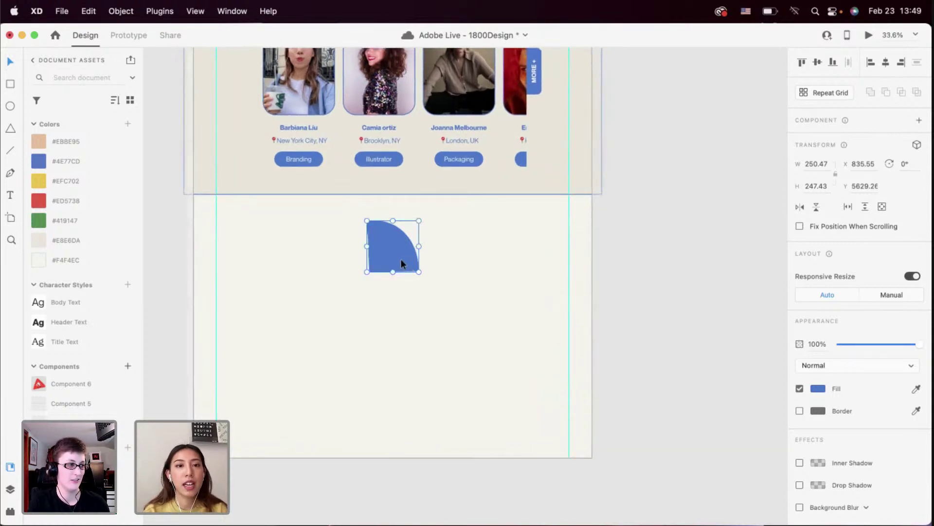
left_click_drag(402, 260, 276, 299)
Give the quarter-circle a 4-pt border matching its blue fill, with the fill turned off
left_click(799, 411)
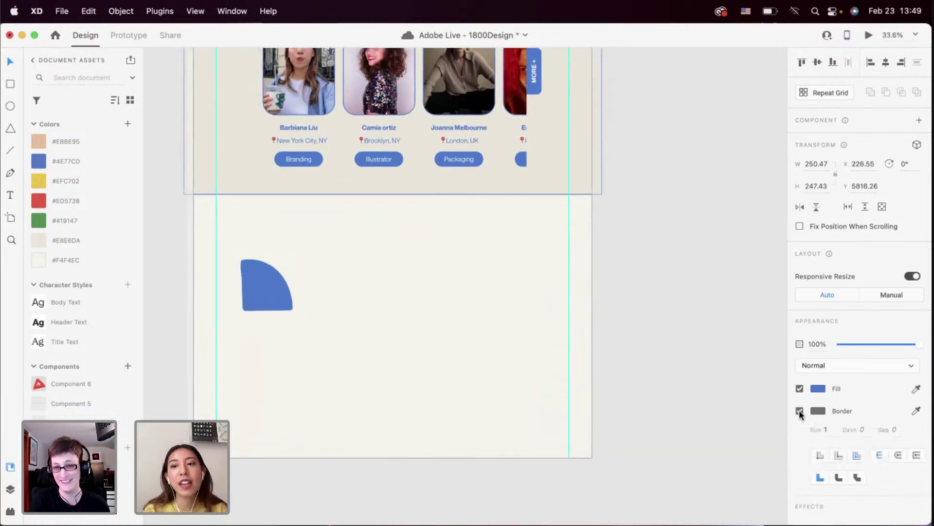
left_click(916, 410)
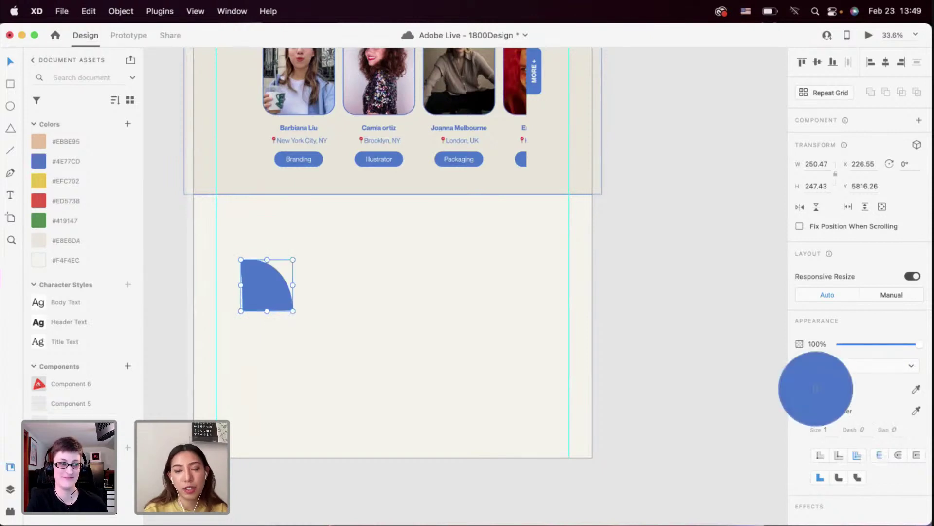
left_click(816, 387)
left_click(828, 430)
type("4")
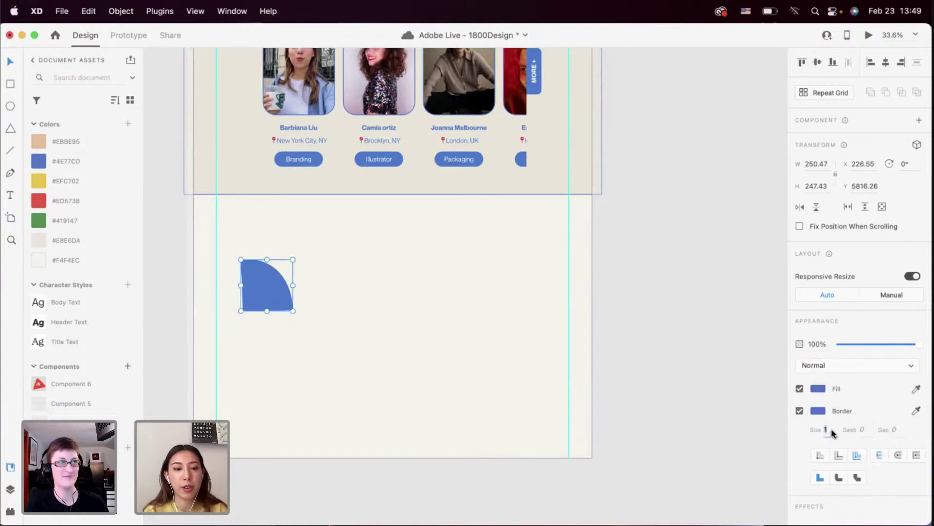
left_click(799, 388)
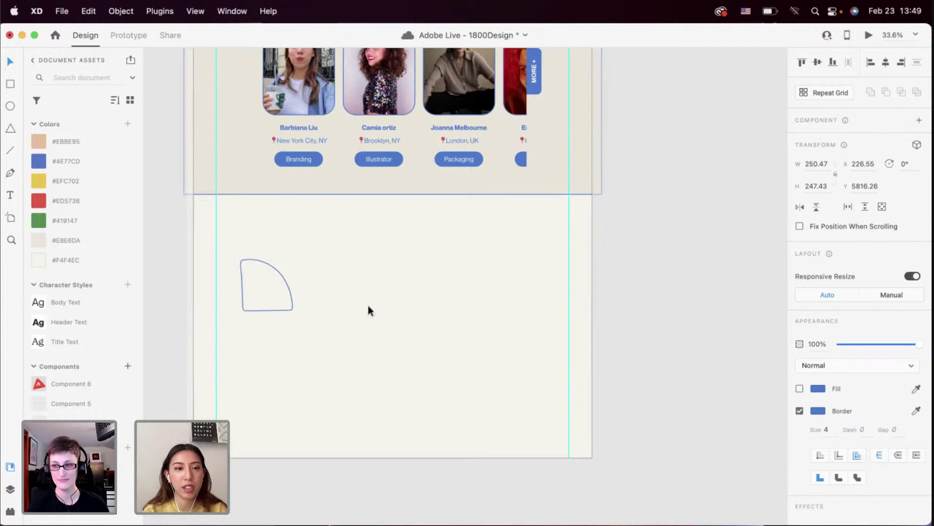
Enlarge the quarter-circle to about 641 × 633 and fill it with light #EBE6DA
left_click_drag(292, 310, 373, 418)
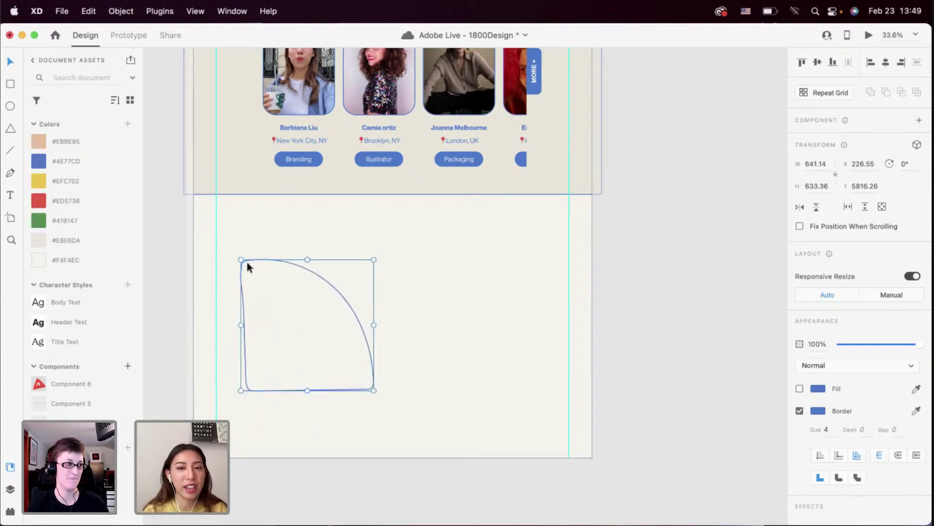
left_click(800, 388)
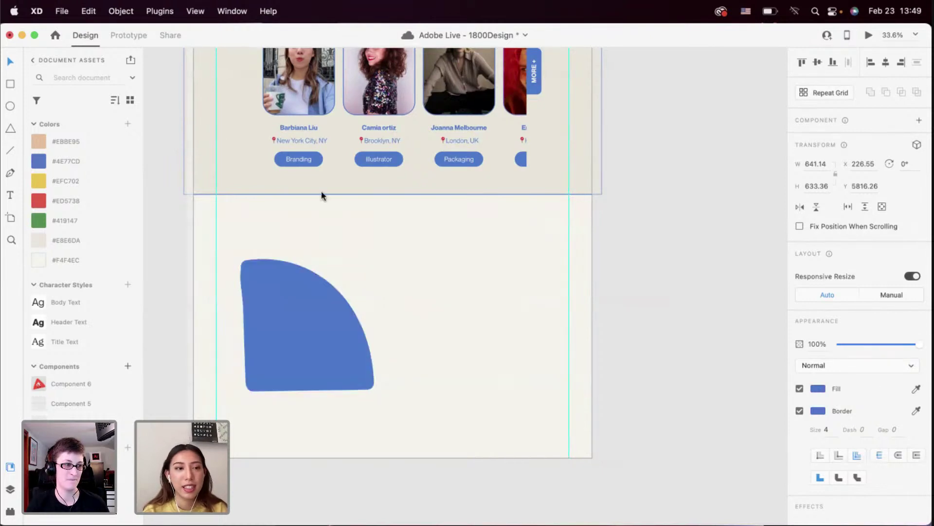
left_click(104, 243)
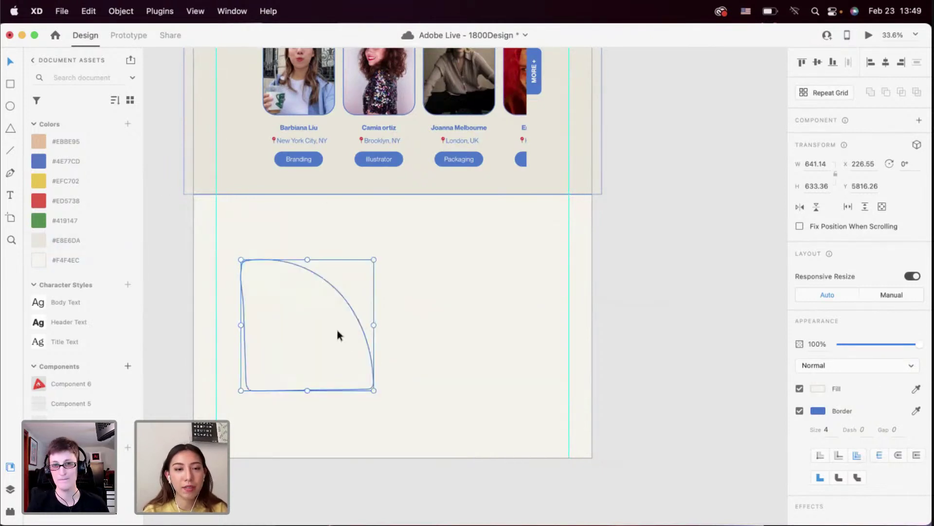
Nudge the quarter-circle slightly up into place within the section
left_click_drag(337, 331, 352, 339)
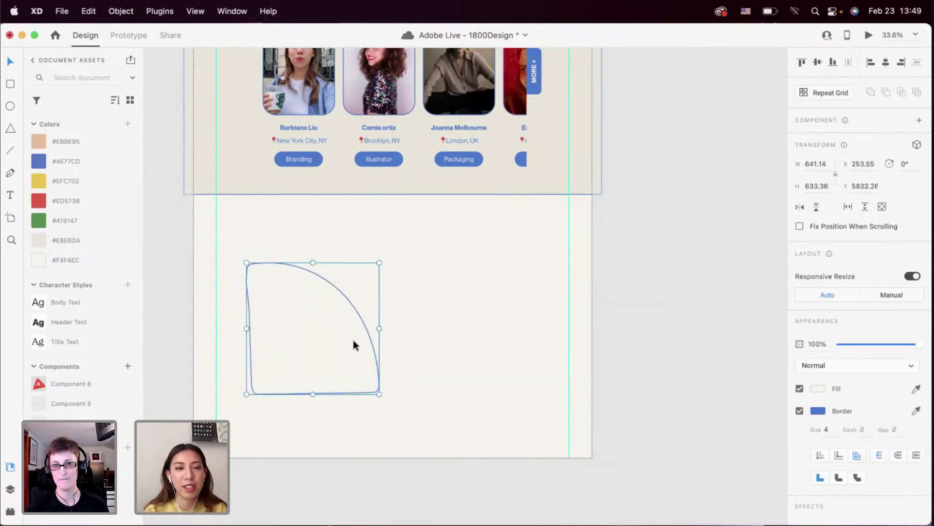
left_click(328, 344)
left_click(398, 358)
scroll(334, 336, "up", 3)
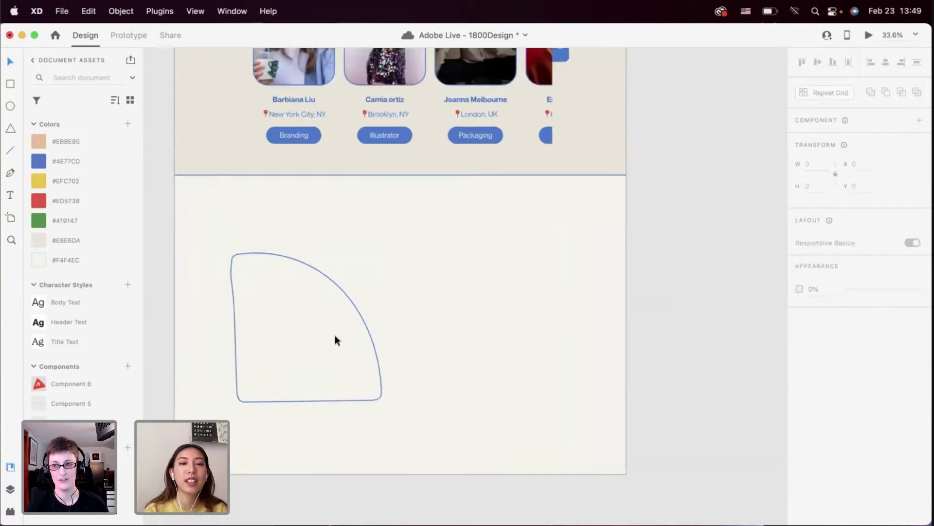
left_click(322, 337)
left_click_drag(322, 334, 321, 329)
scroll(320, 328, "down", 3)
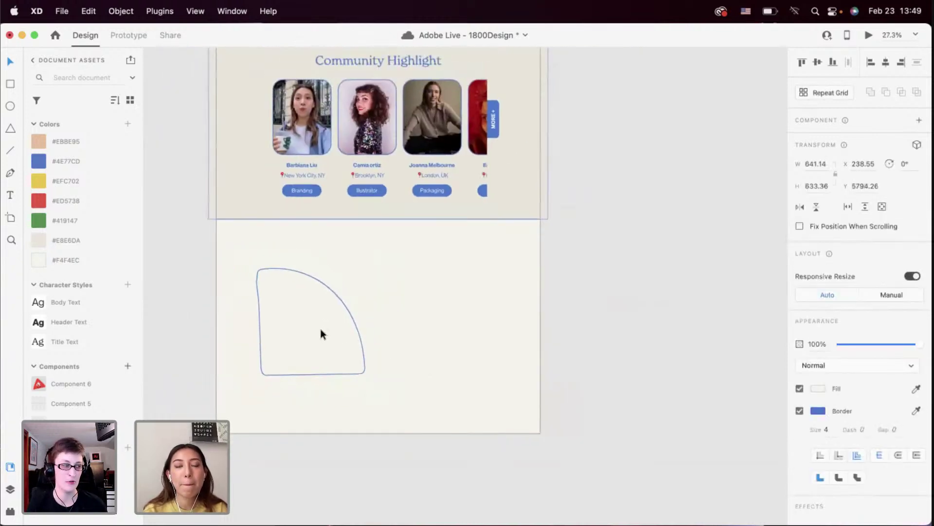
Drag the quarter-circle's bottom-right corner-radius handle to round off that sharp corner
left_click(387, 336)
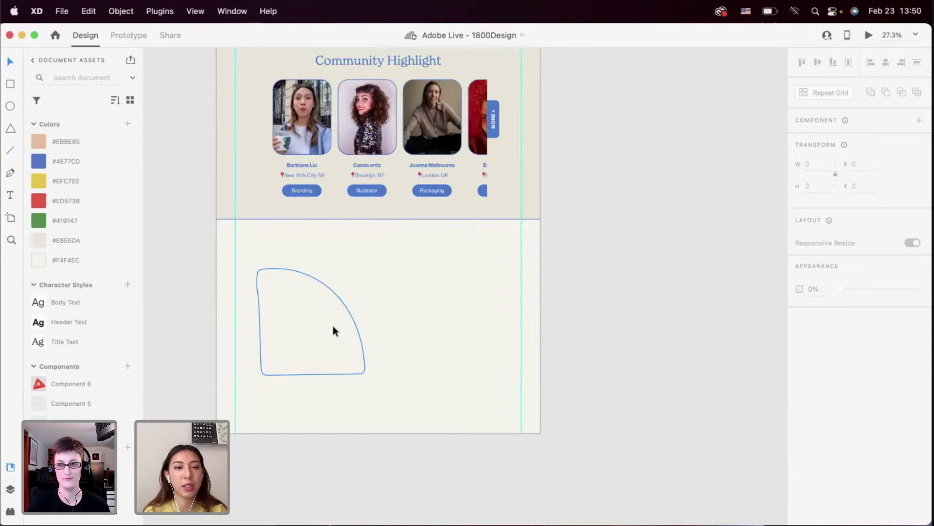
scroll(327, 320, "up", 2)
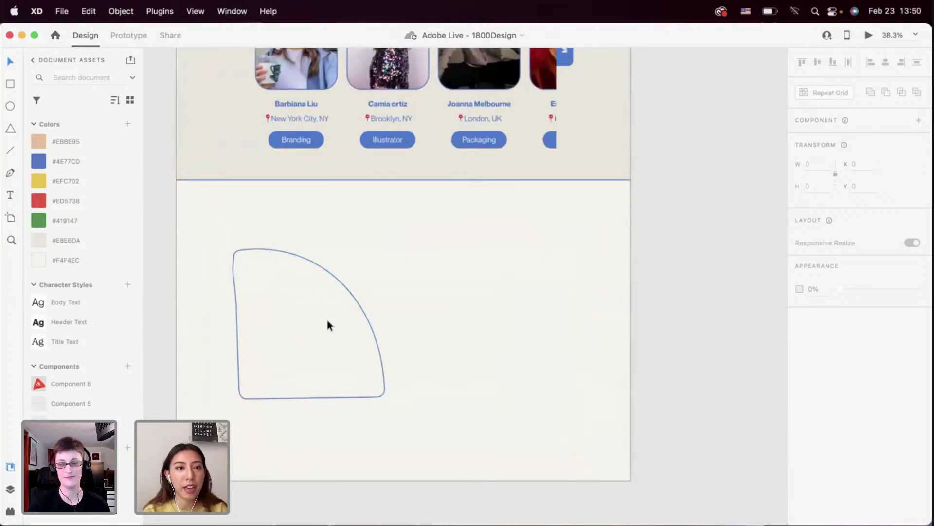
scroll(327, 321, "up", 2)
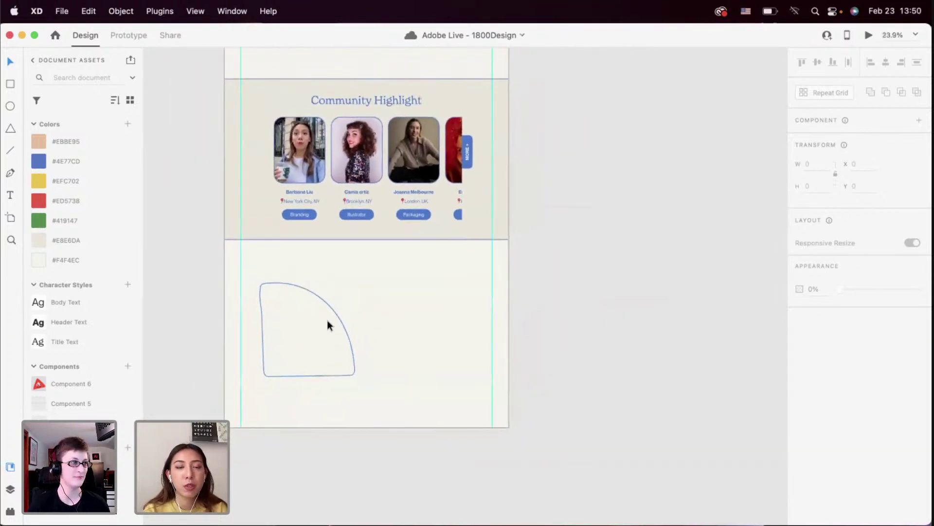
scroll(327, 322, "down", 1)
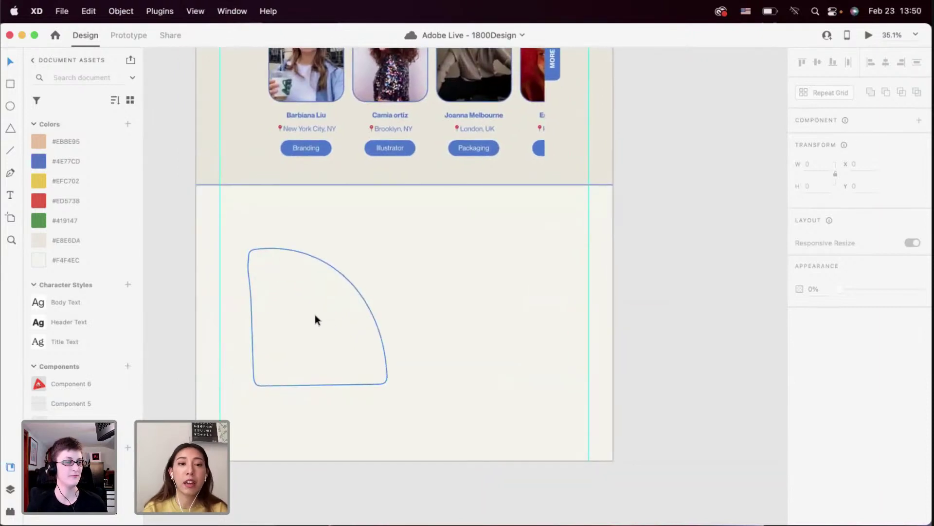
left_click(311, 326)
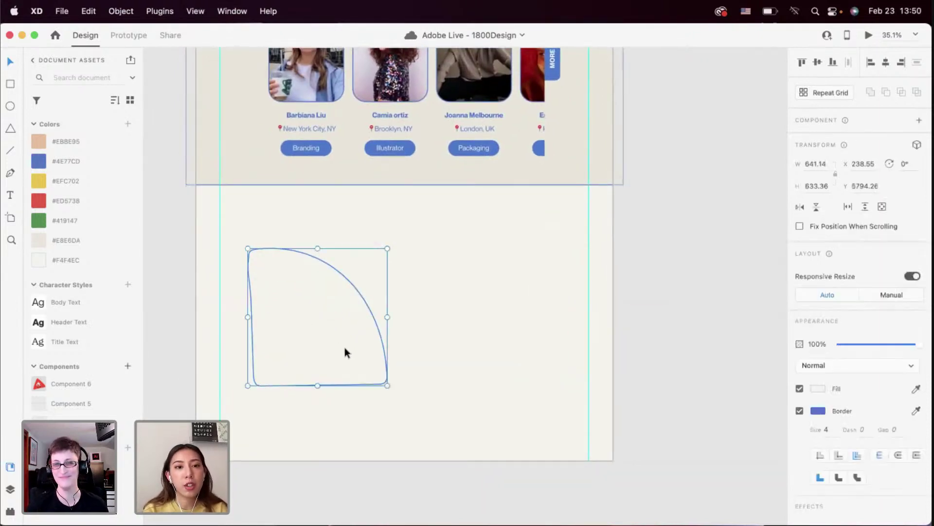
left_click_drag(389, 387, 390, 393)
left_click(419, 385)
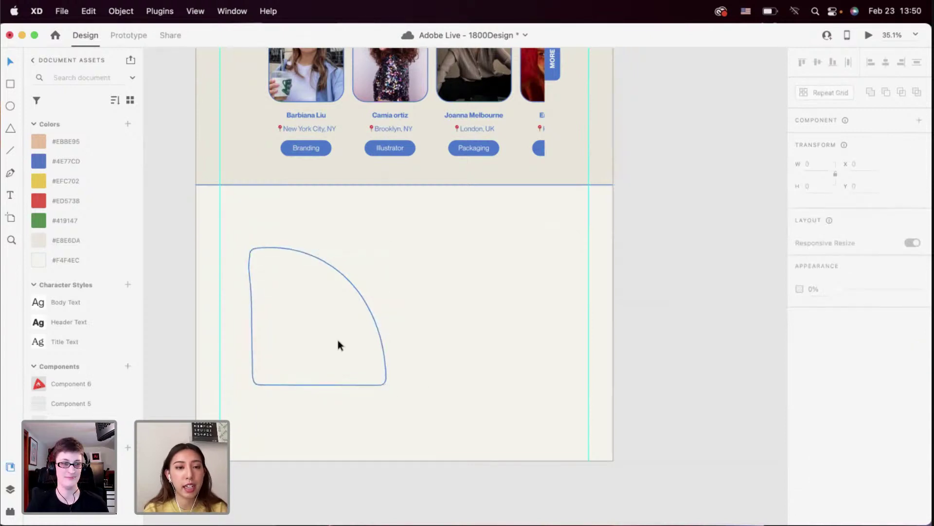
scroll(338, 339, "down", 5, "ctrl")
scroll(340, 340, "down", 2)
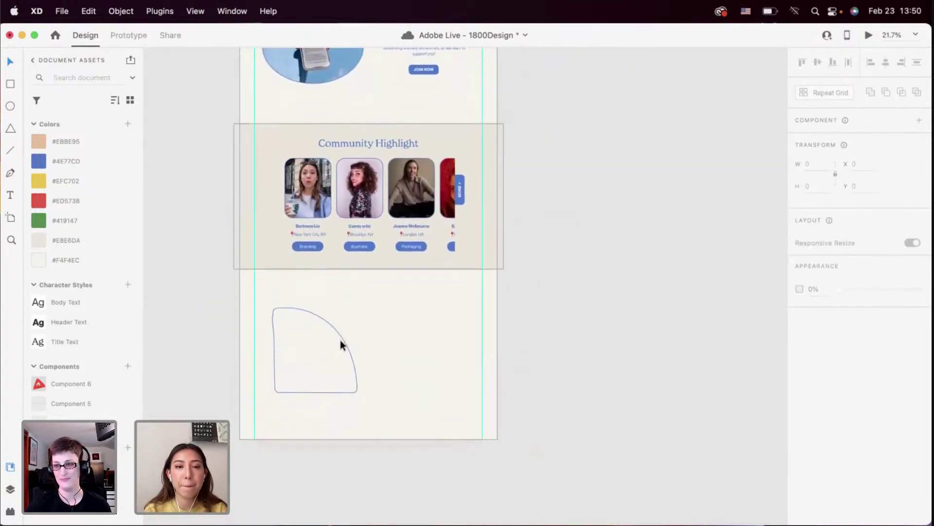
scroll(340, 339, "up", 15)
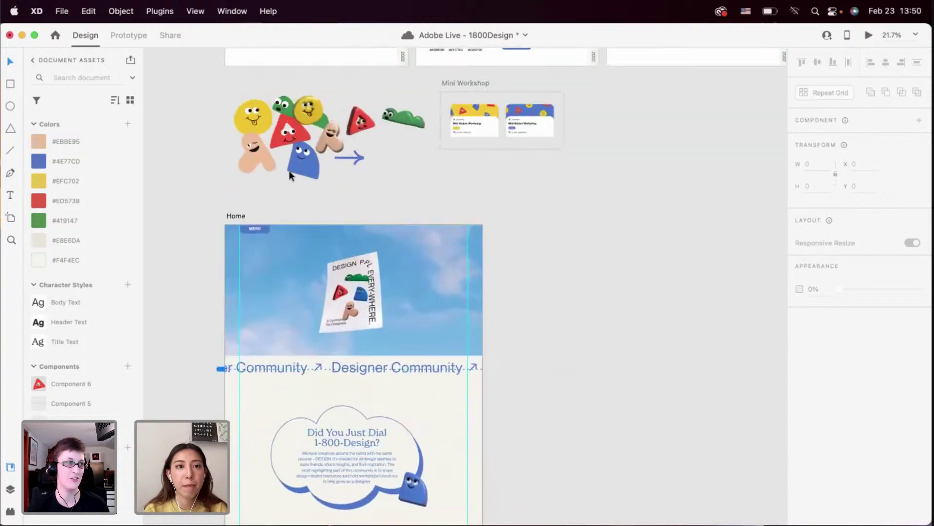
scroll(320, 136, "up", 2, "ctrl")
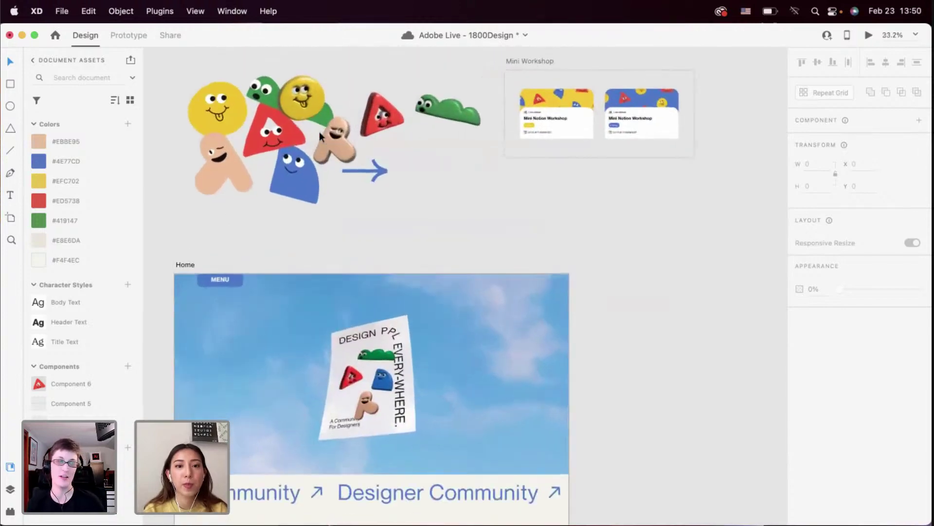
scroll(319, 131, "down", 10)
scroll(319, 132, "up", 2, "ctrl")
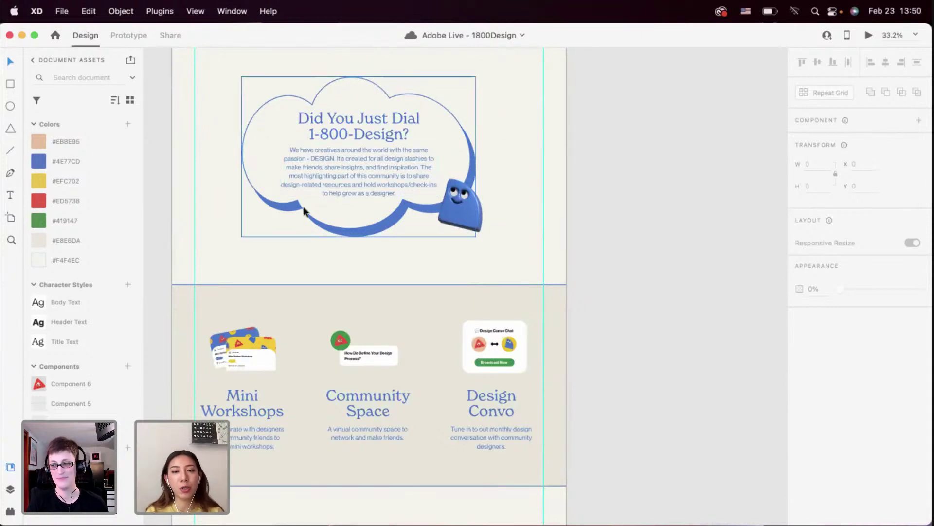
scroll(302, 260, "down", 2)
scroll(303, 264, "down", 4)
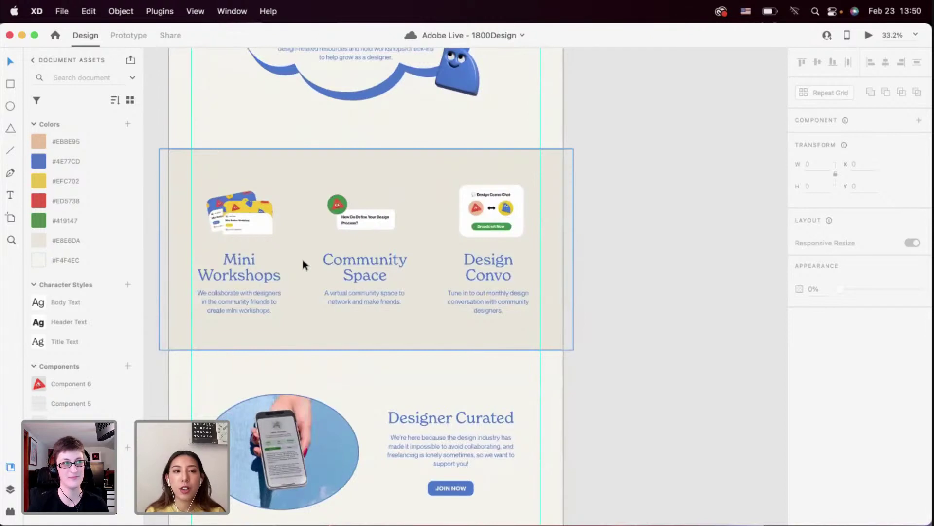
scroll(303, 258, "down", 10)
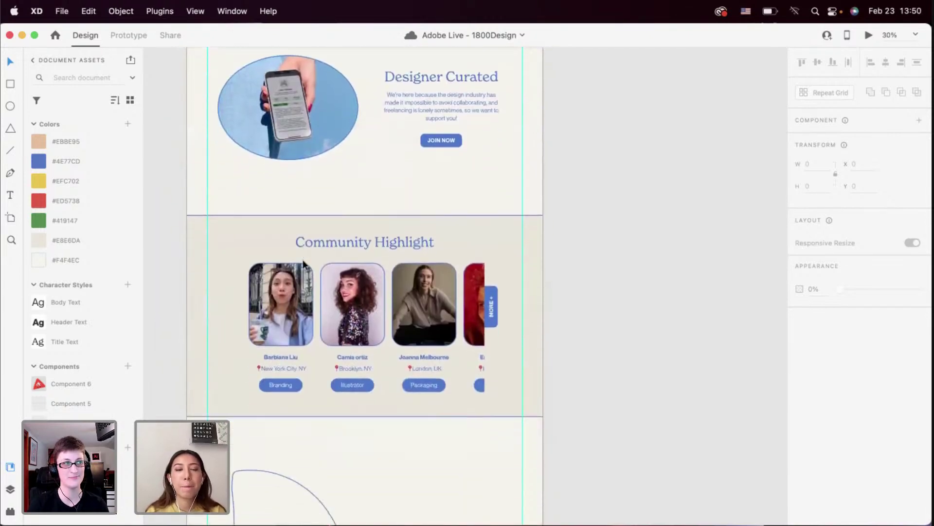
scroll(302, 262, "down", 4)
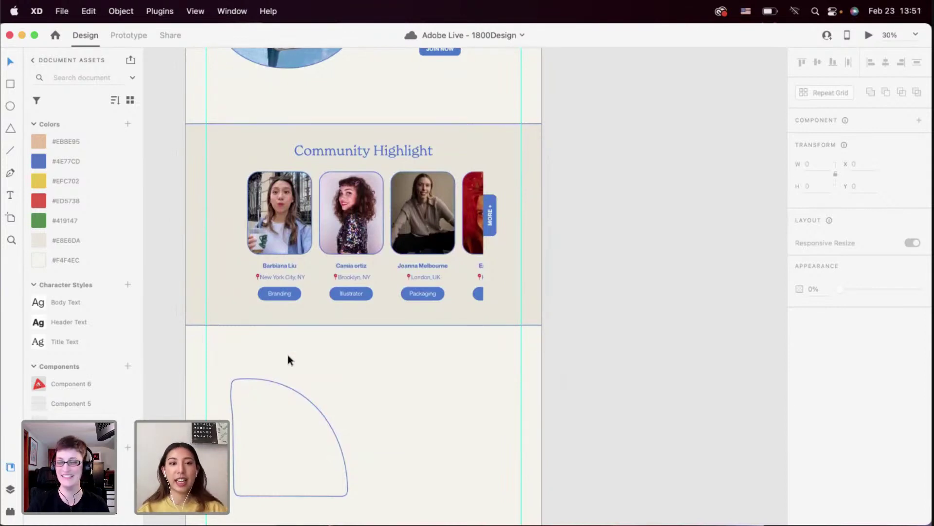
scroll(294, 395, "down", 2)
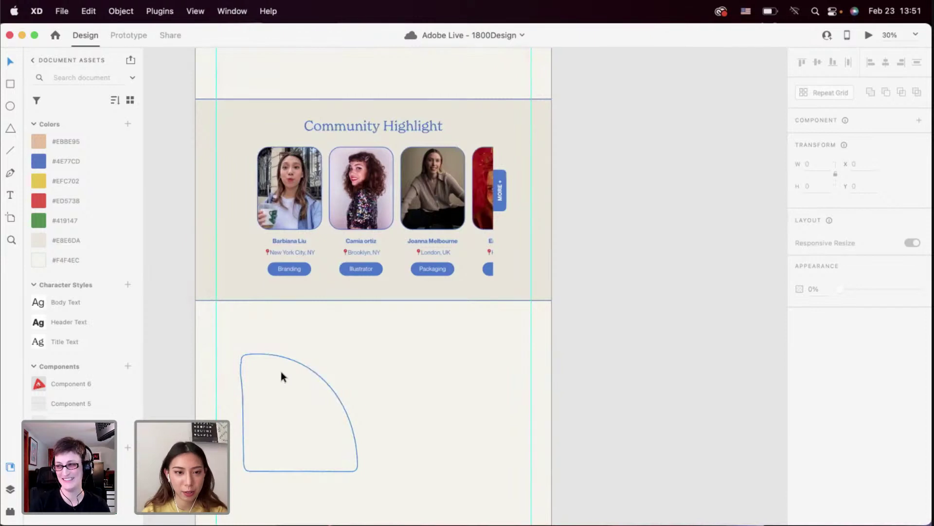
scroll(281, 372, "up", 2)
scroll(281, 372, "down", 2)
scroll(281, 371, "up", 2)
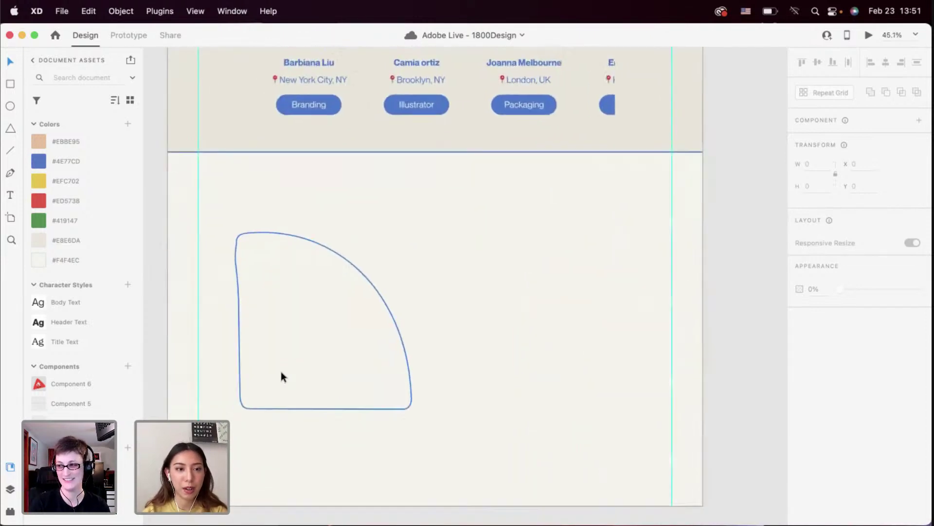
scroll(282, 372, "down", 2)
scroll(280, 390, "up", 1)
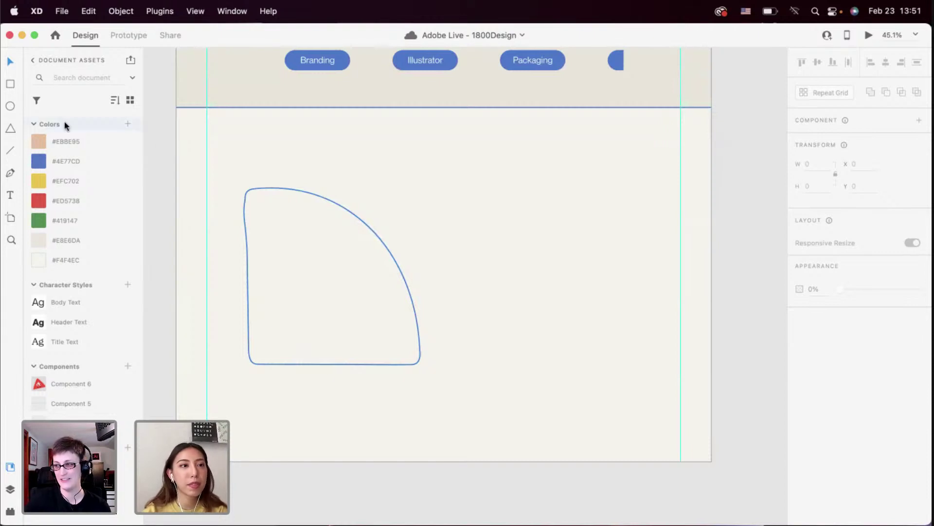
left_click(10, 83)
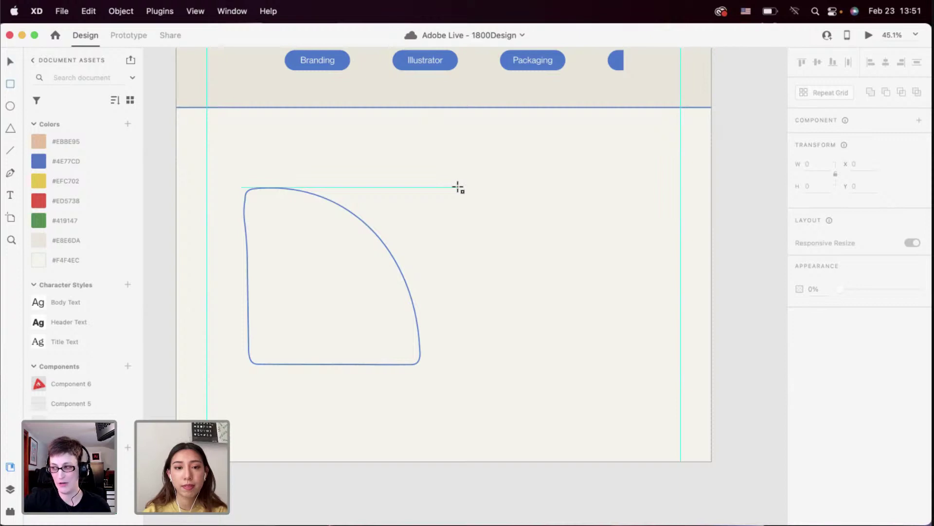
left_click_drag(458, 187, 637, 366)
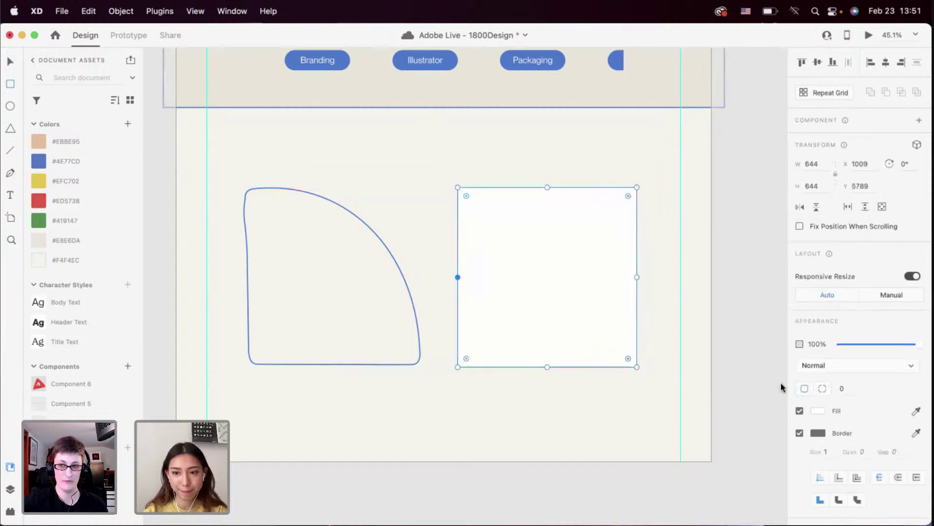
right_click(77, 159)
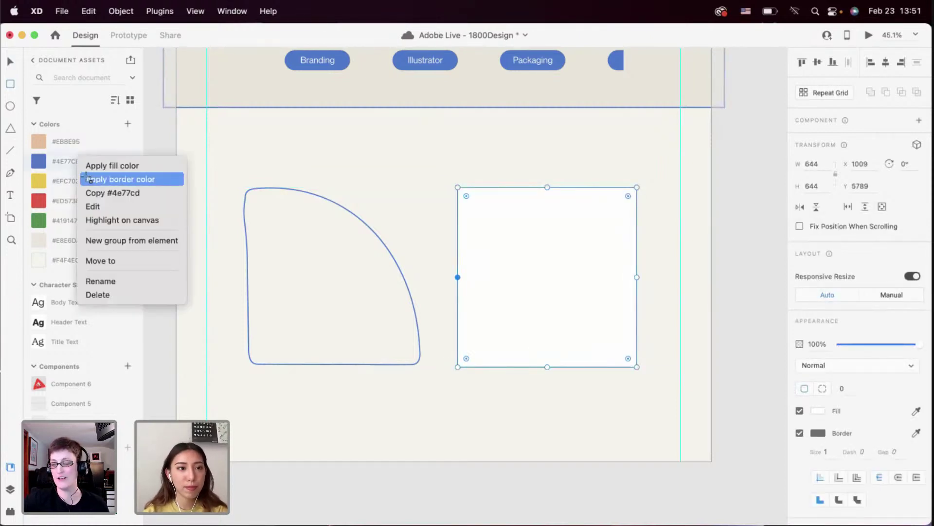
left_click(87, 178)
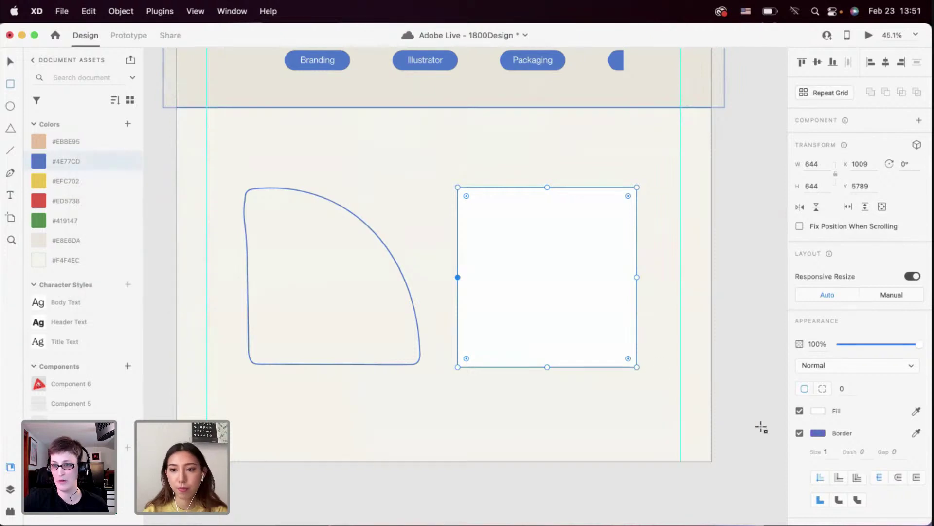
left_click(825, 452)
type("4")
key("Return")
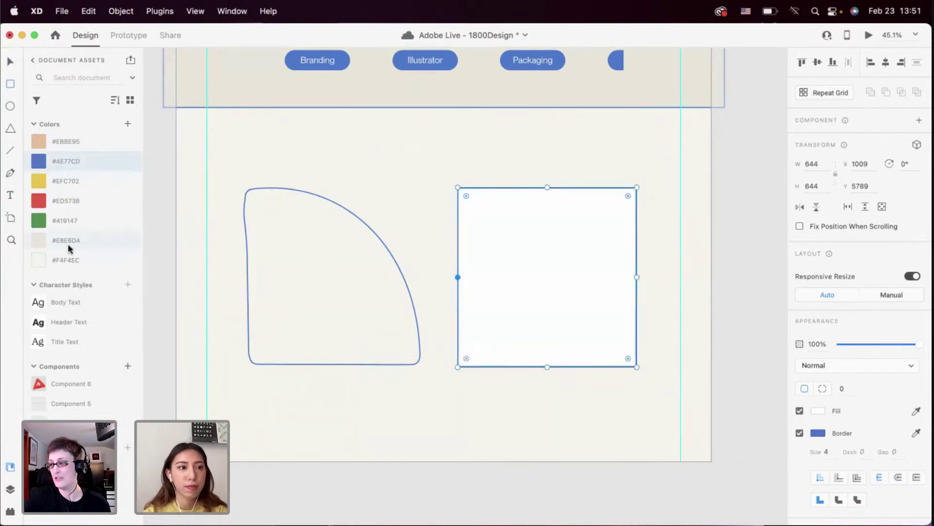
left_click(60, 263)
left_click(11, 62)
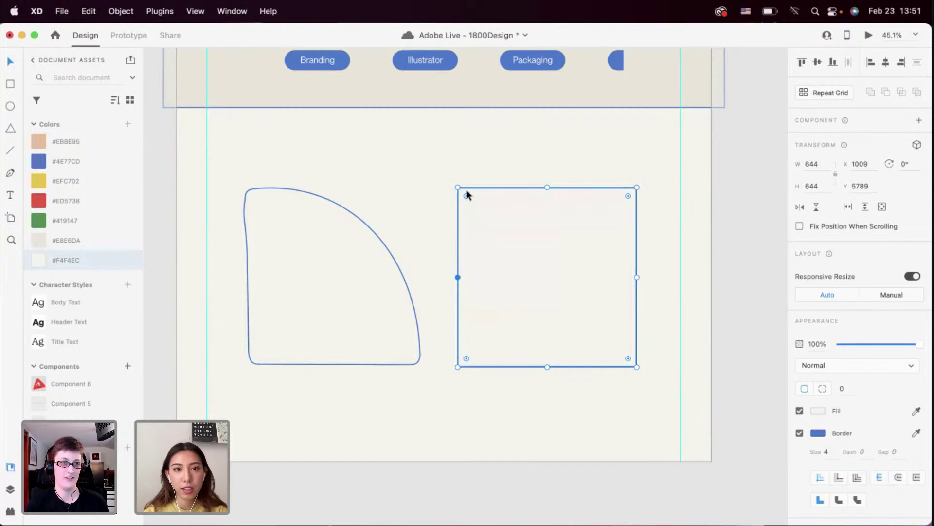
left_click_drag(466, 197, 475, 214)
left_click(419, 428)
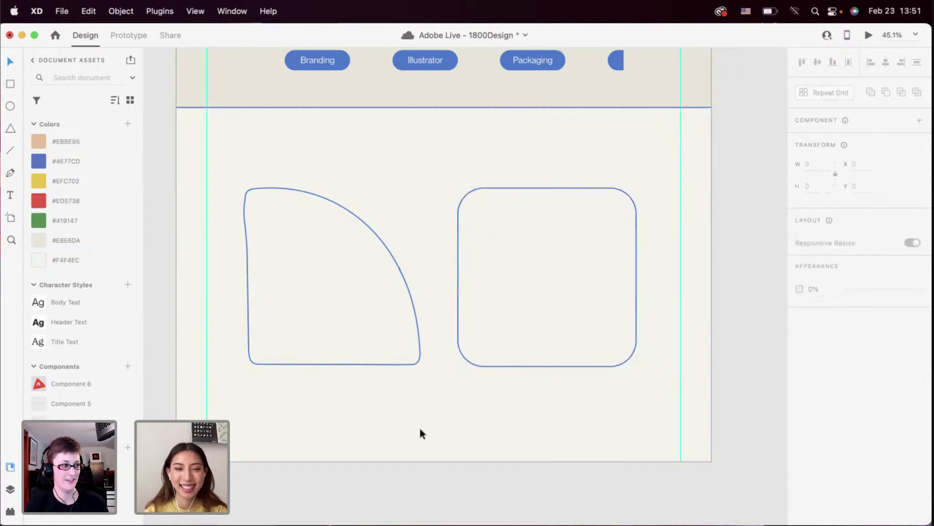
left_click(375, 339)
left_click(519, 315, "shift")
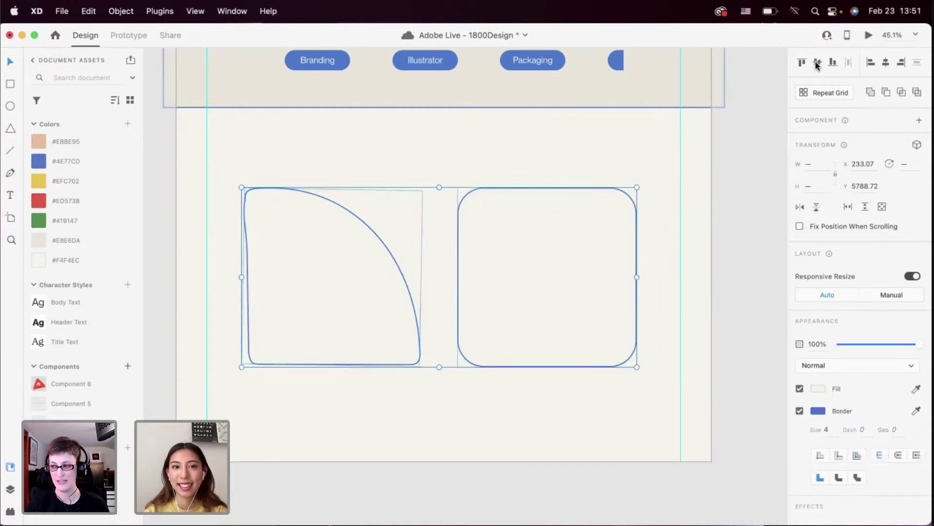
left_click(656, 302)
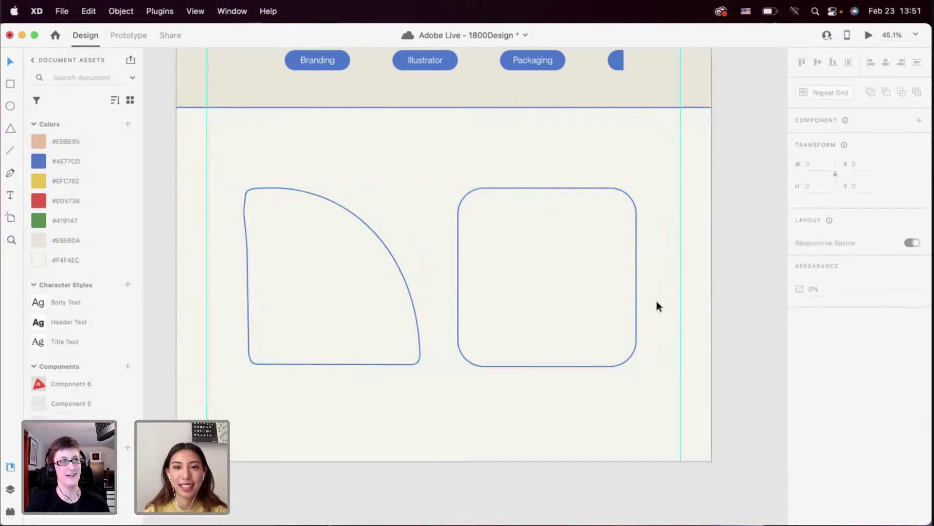
left_click(565, 299)
left_click(358, 319, "shift")
left_click_drag(358, 319, 372, 306)
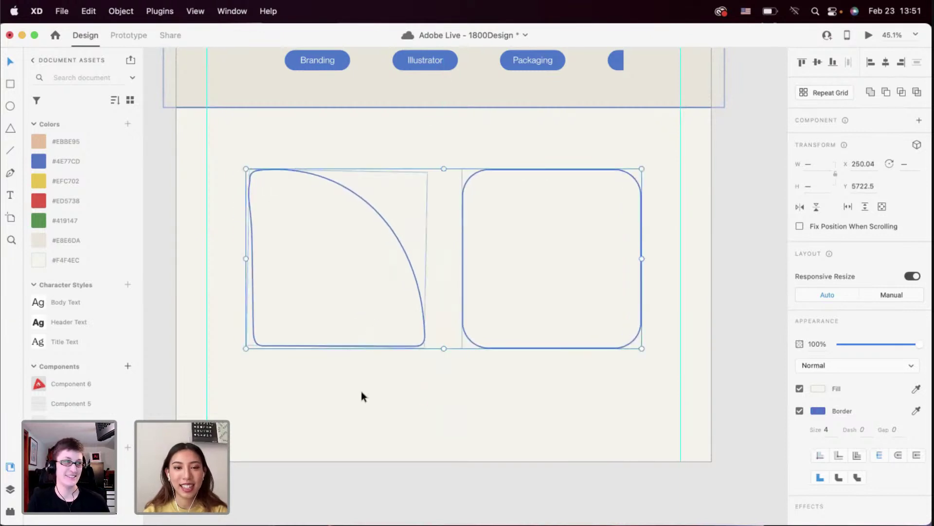
left_click(361, 390)
scroll(361, 392, "down", 3)
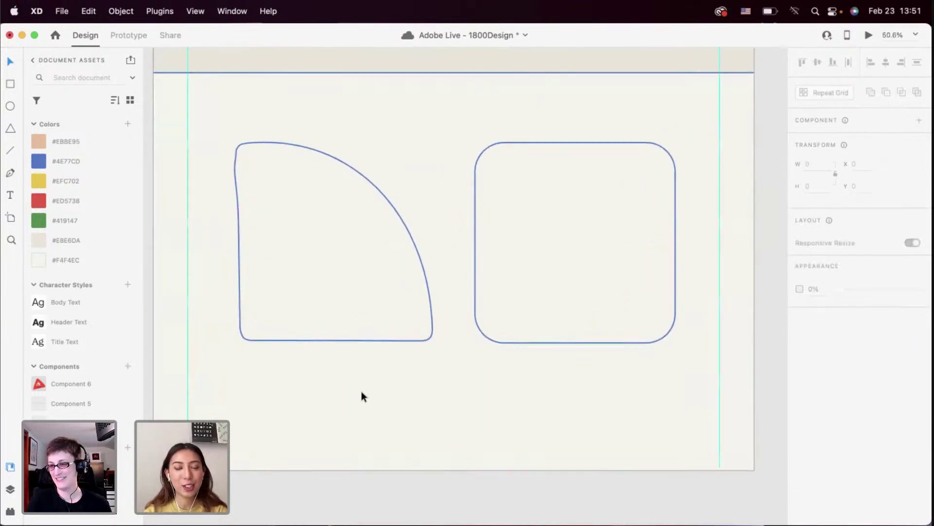
scroll(361, 390, "up", 3)
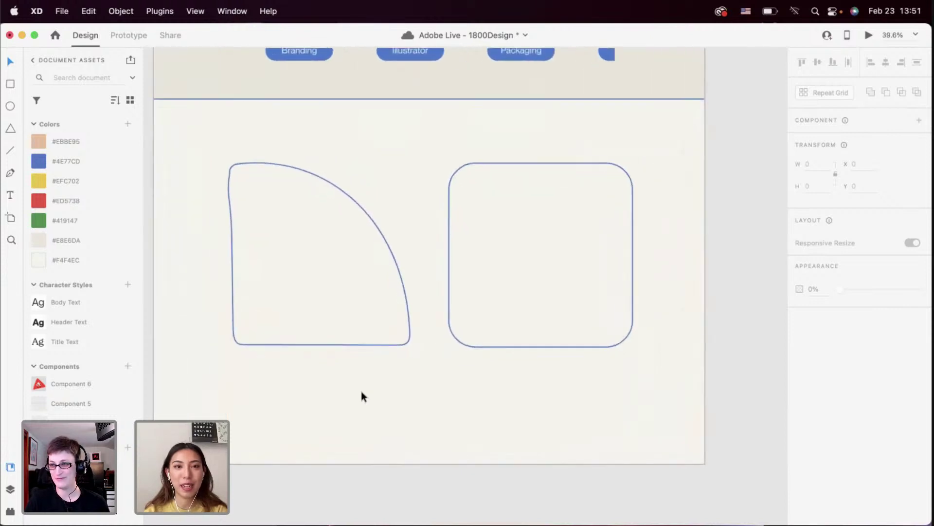
scroll(383, 396, "left", 2)
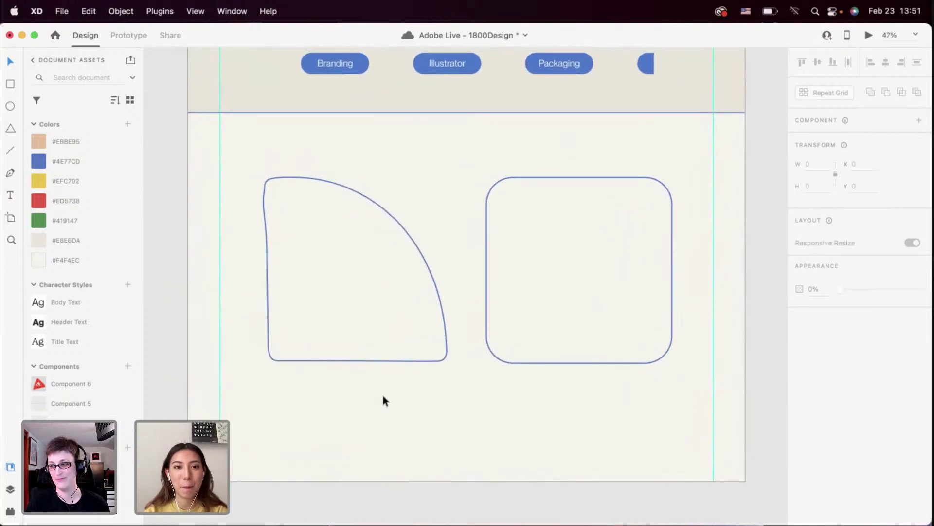
scroll(384, 397, "up", 2)
scroll(383, 397, "down", 2)
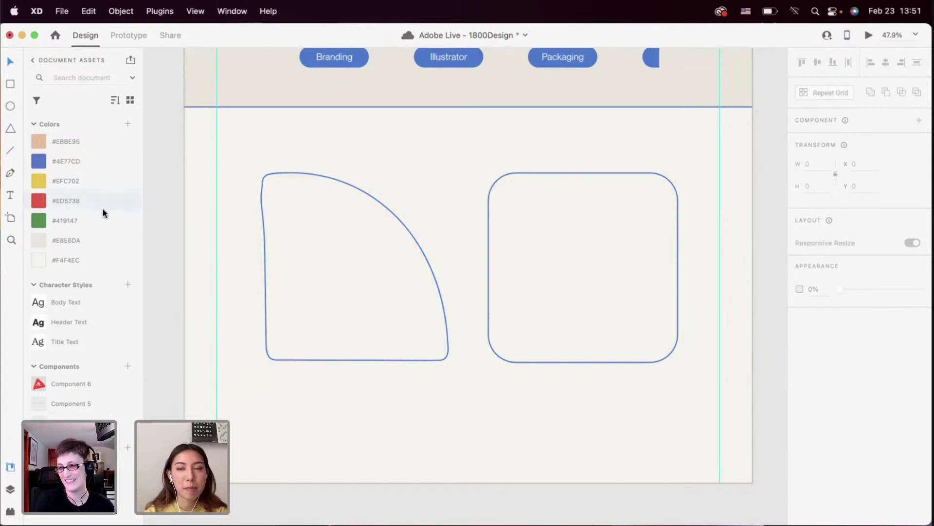
Add a 'Design PPL' label in the quarter-circle with Title Text style, changed case, and #4E77CD blue
key("t")
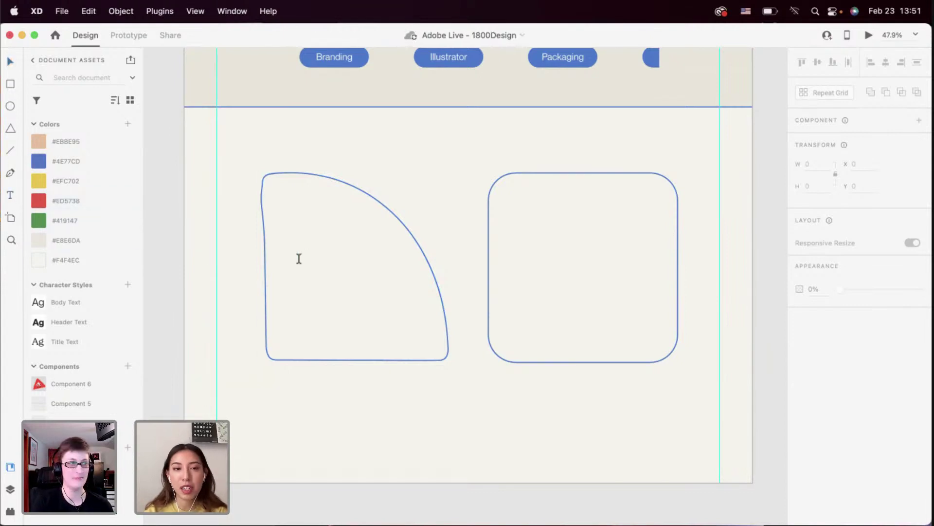
left_click(300, 262)
type("Desi")
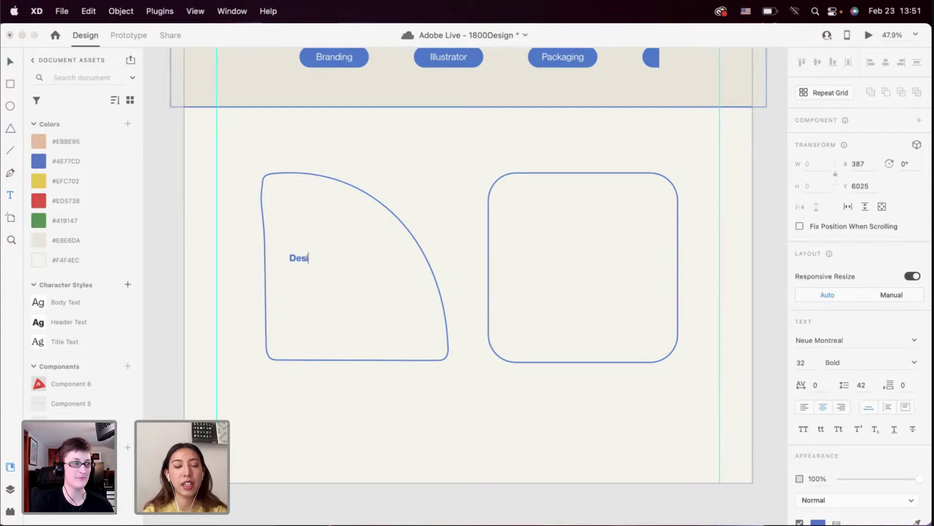
type("gn PPL")
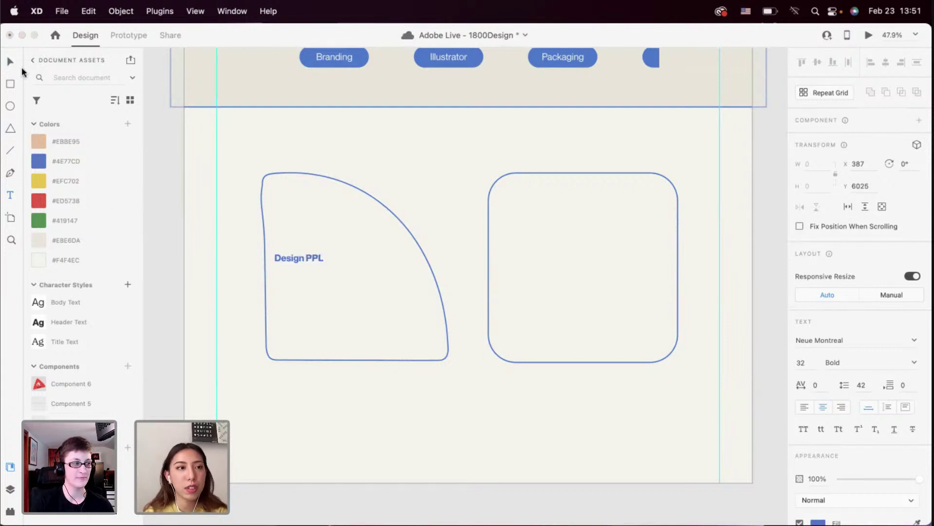
key("Escape")
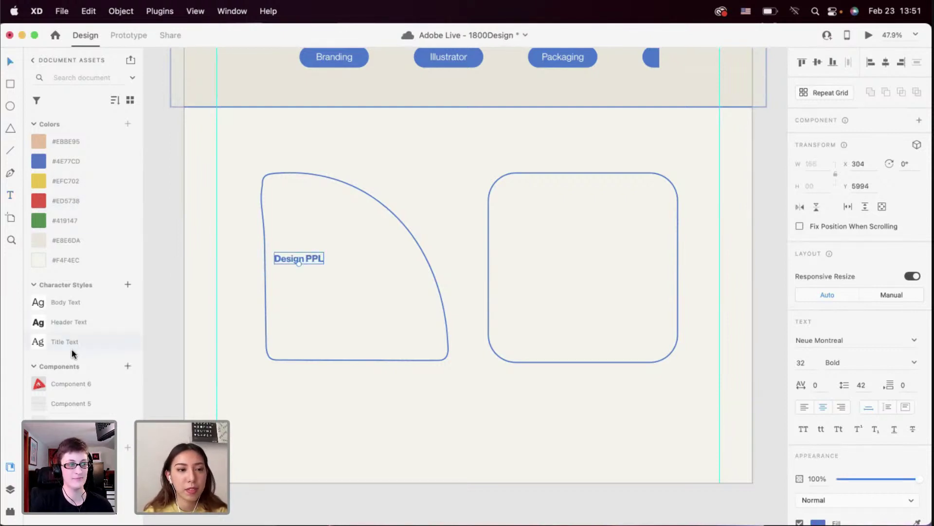
left_click(74, 349)
left_click_drag(299, 265, 558, 278)
left_click(838, 428)
left_click(105, 160)
Change the copied label in the rounded square to read 'Give a Waffle'
left_click(546, 227)
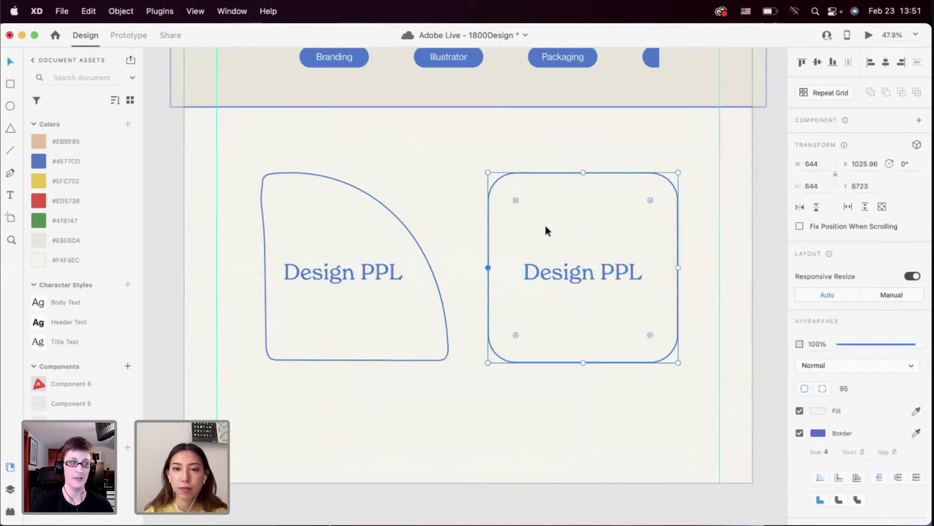
double_click(557, 271)
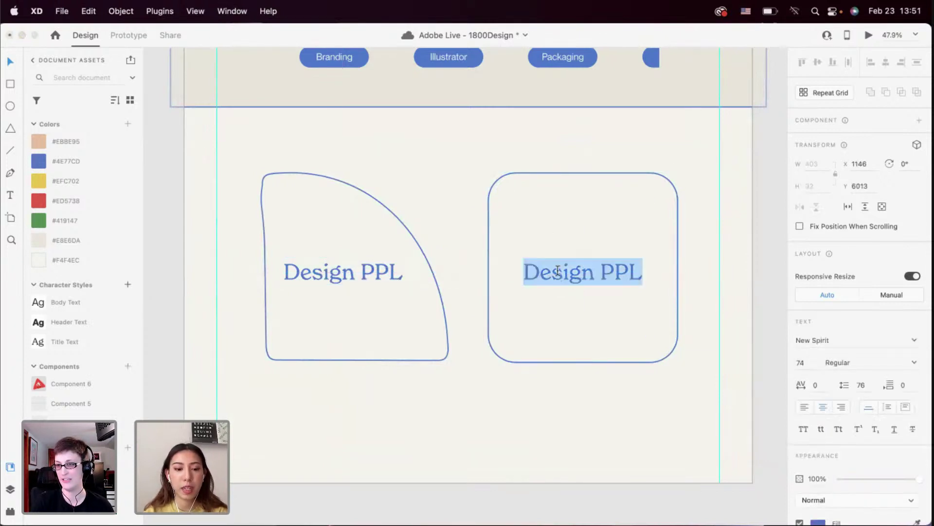
key("BackSpace")
type("Give ")
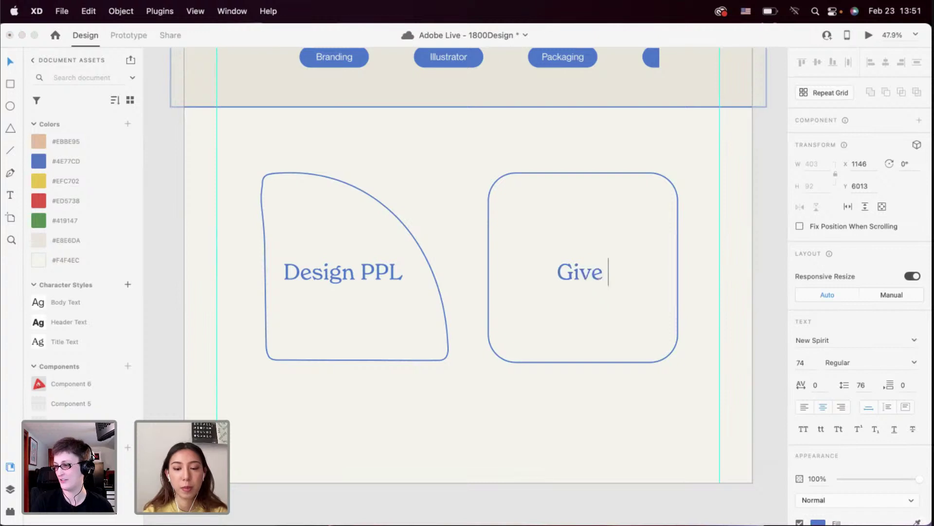
type("a")
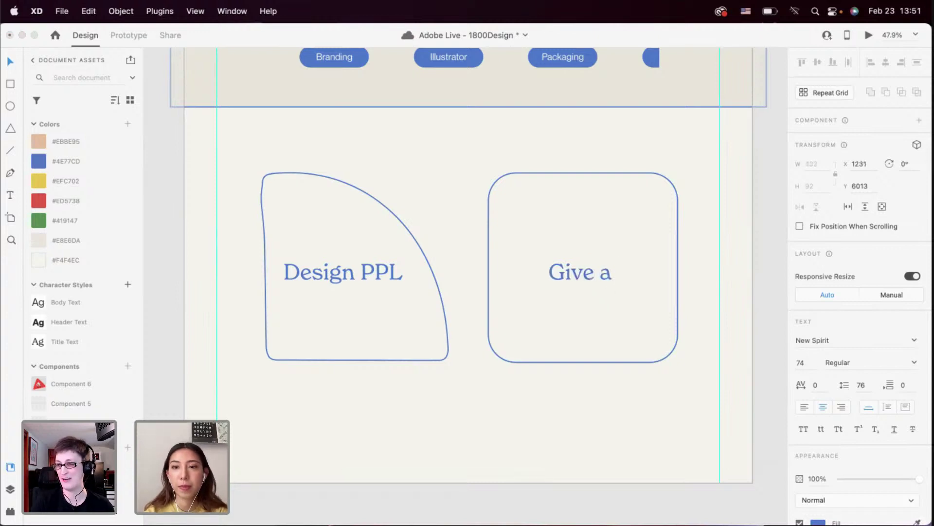
type(" Waffle")
key("Escape")
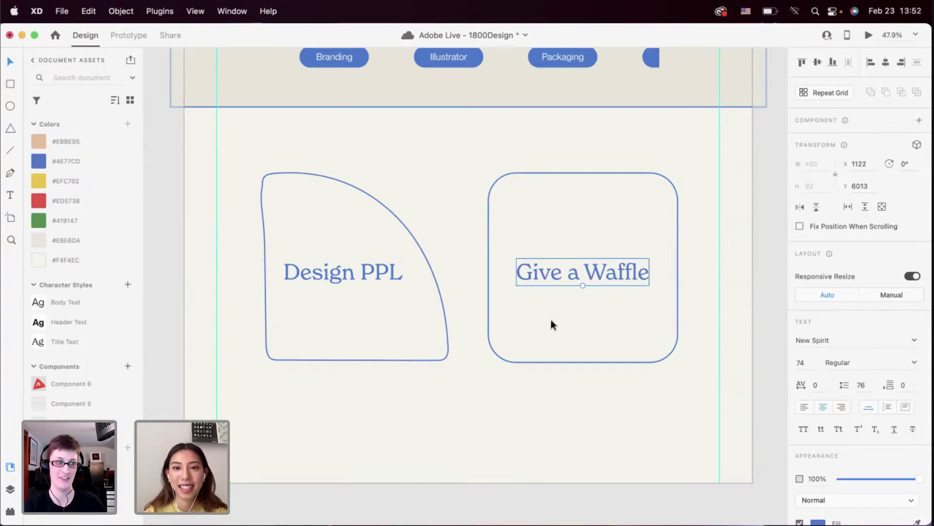
left_click(375, 276, "shift")
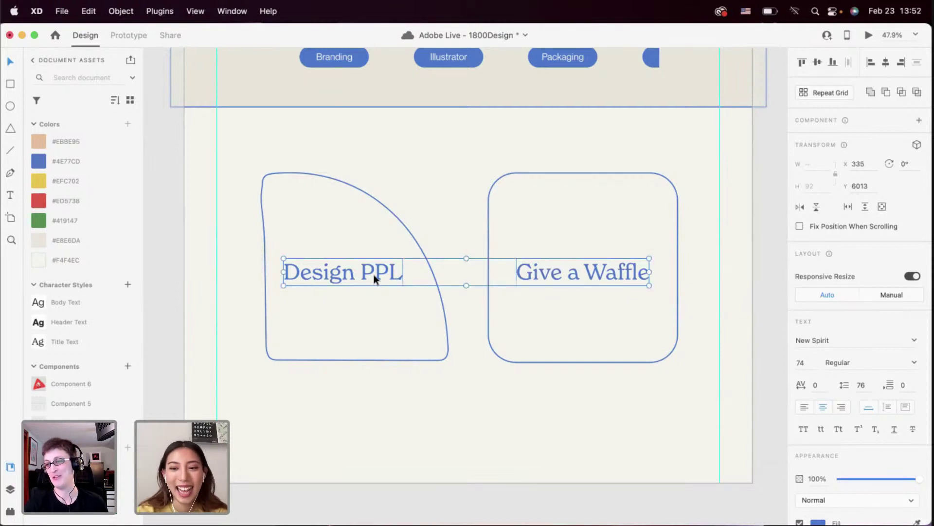
left_click(395, 379)
scroll(395, 380, "down", 2)
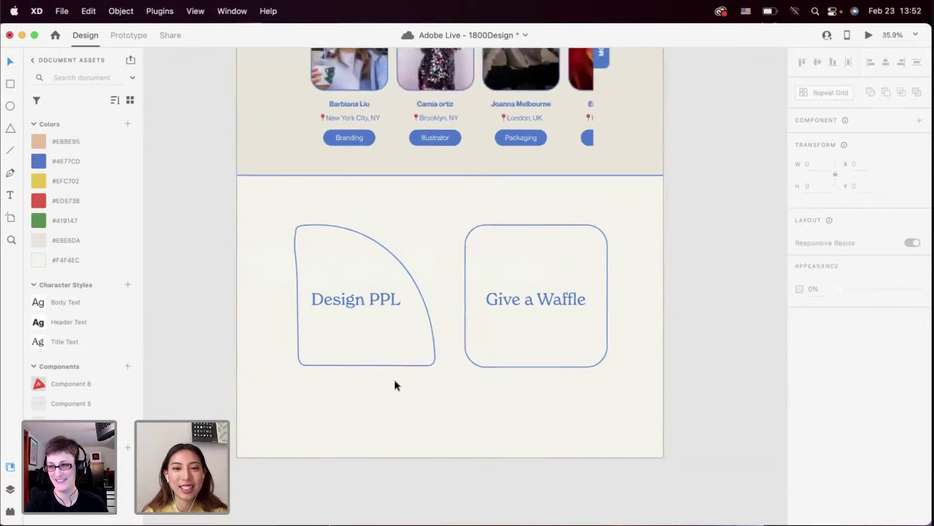
left_click(369, 299)
left_click(402, 233)
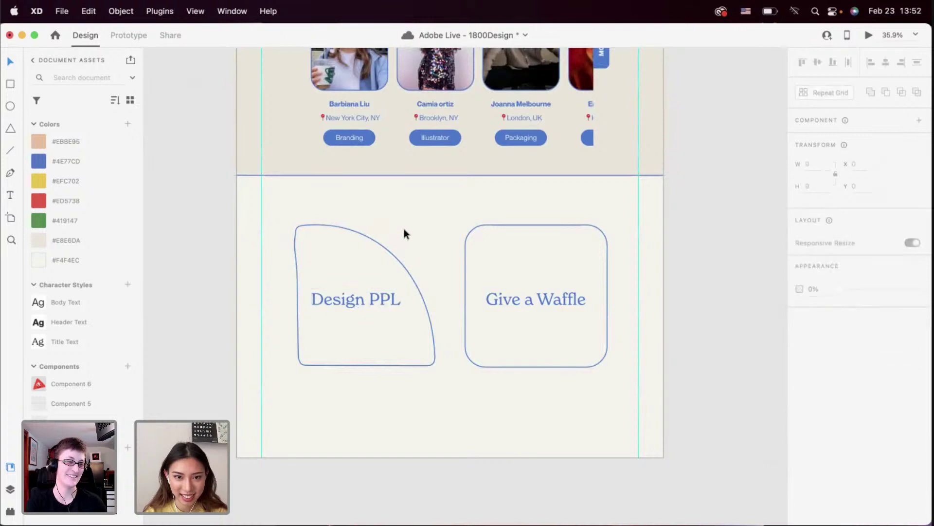
left_click_drag(430, 247, 522, 368)
left_click(478, 373)
scroll(478, 371, "down", 2)
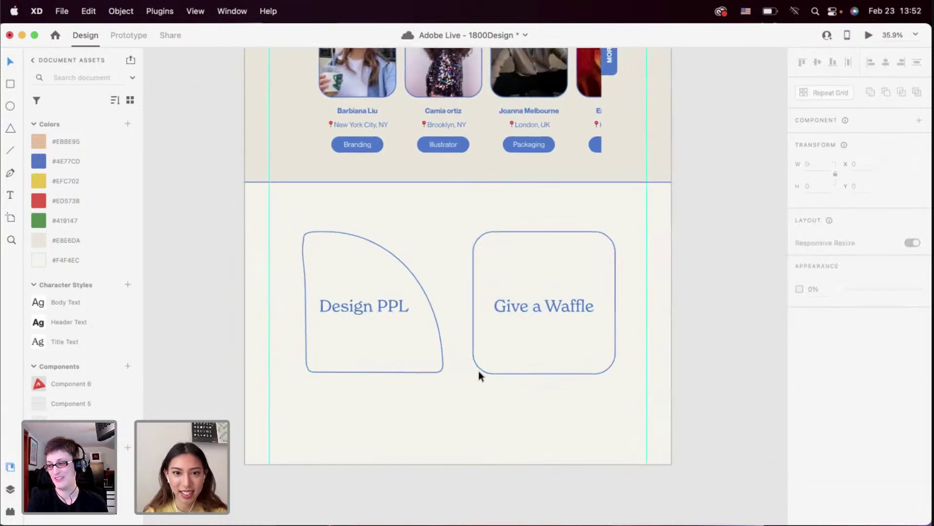
left_click(402, 332)
left_click(397, 405)
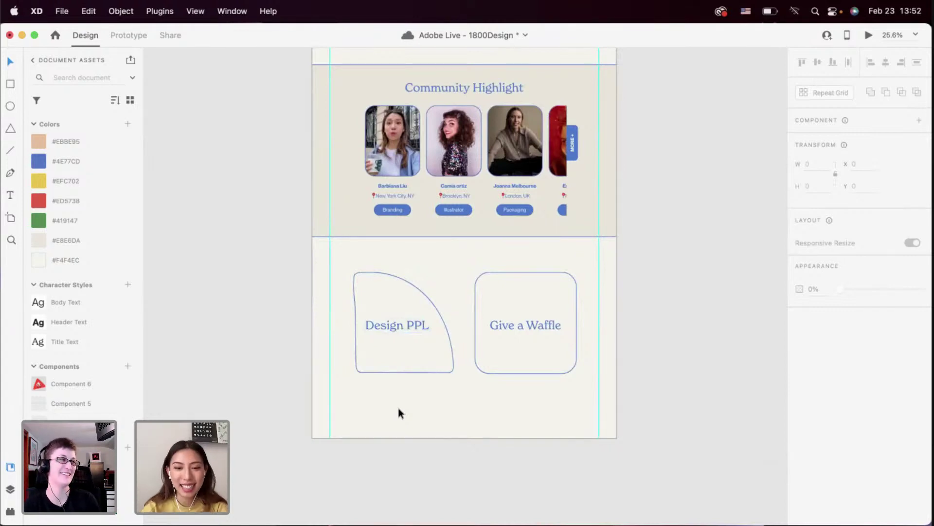
scroll(398, 372, "up", 2)
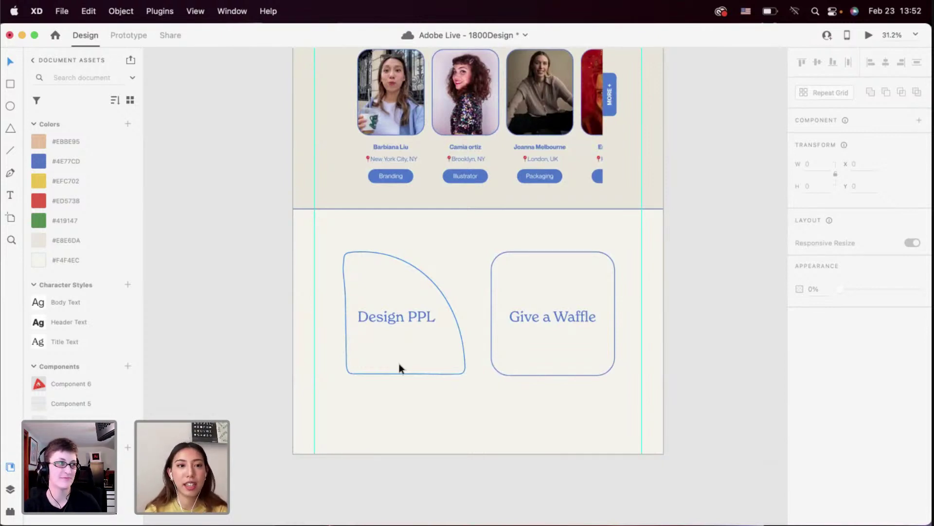
scroll(388, 407, "up", 2)
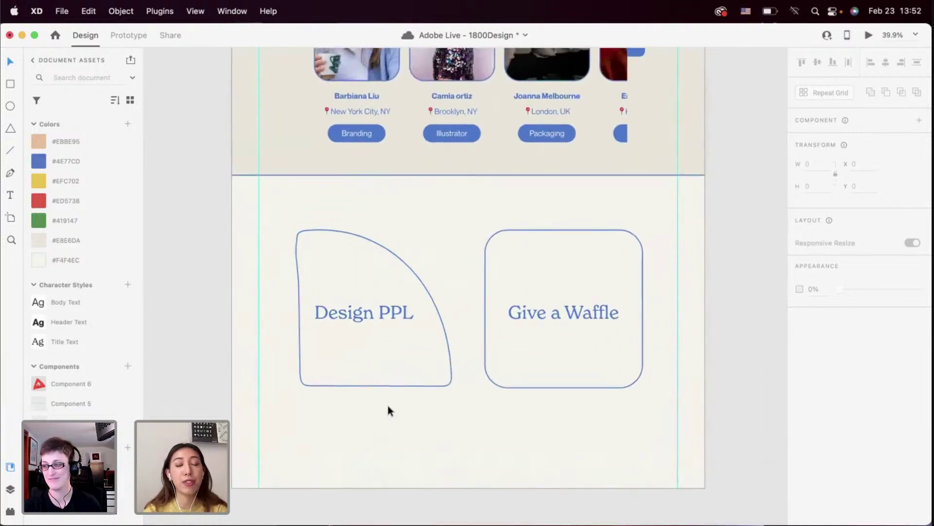
scroll(378, 395, "up", 2)
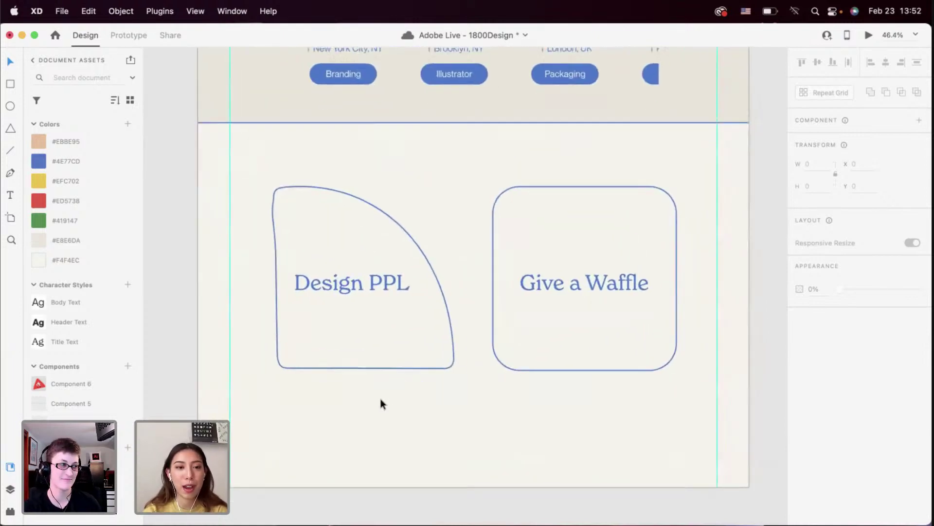
scroll(366, 396, "right", 1)
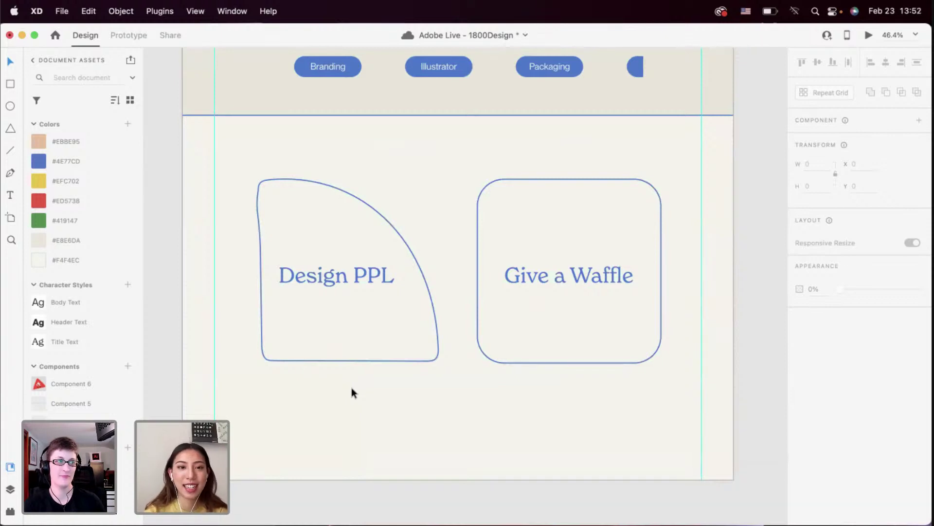
Check the Give a Waffle text's New Spirit font in the font list without changing it
left_click(353, 280)
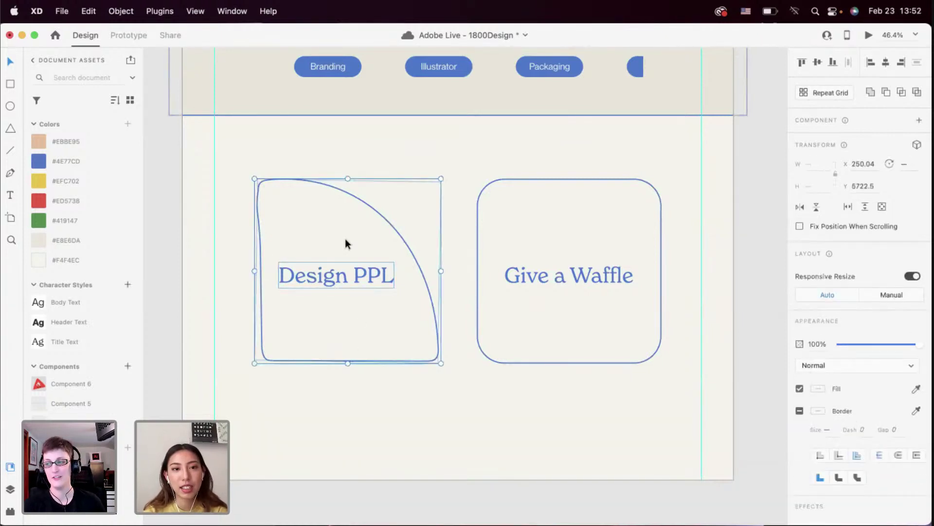
left_click(503, 154)
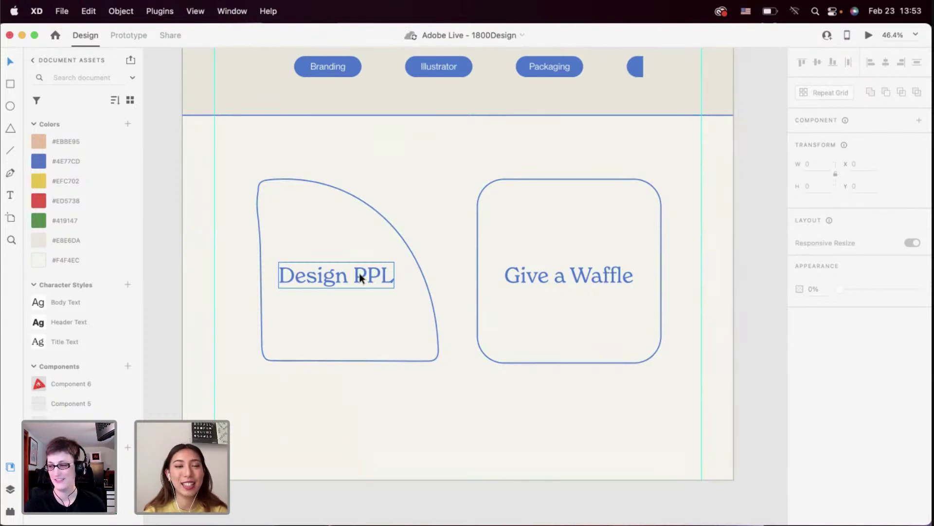
left_click(567, 291)
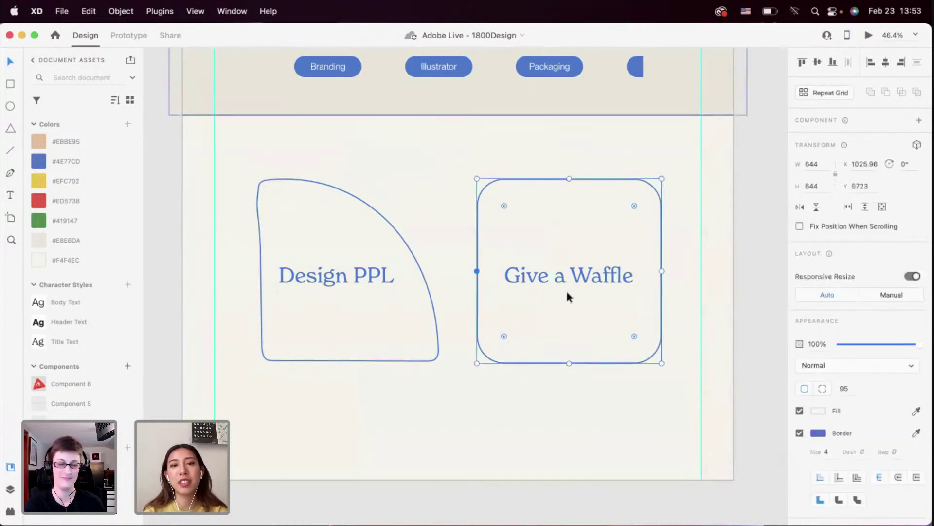
double_click(567, 274)
left_click(833, 340)
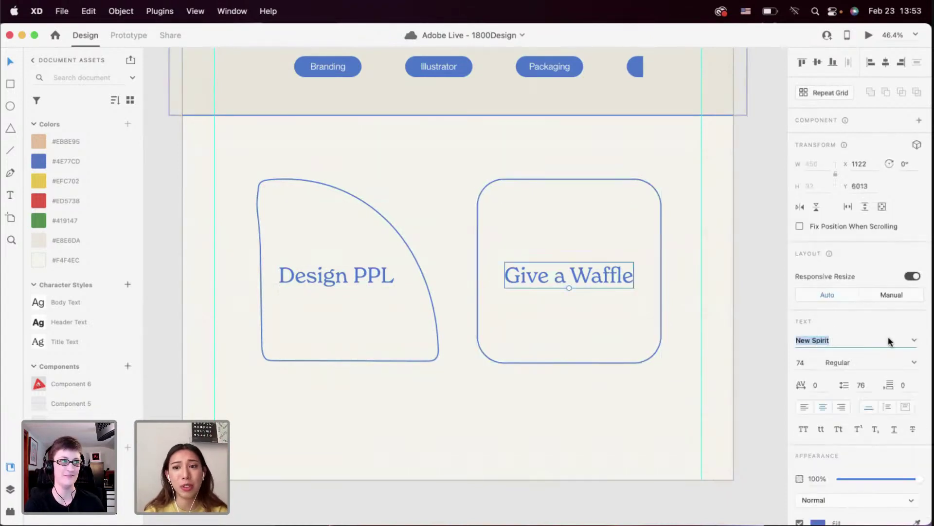
left_click(914, 340)
scroll(822, 419, "down", 5)
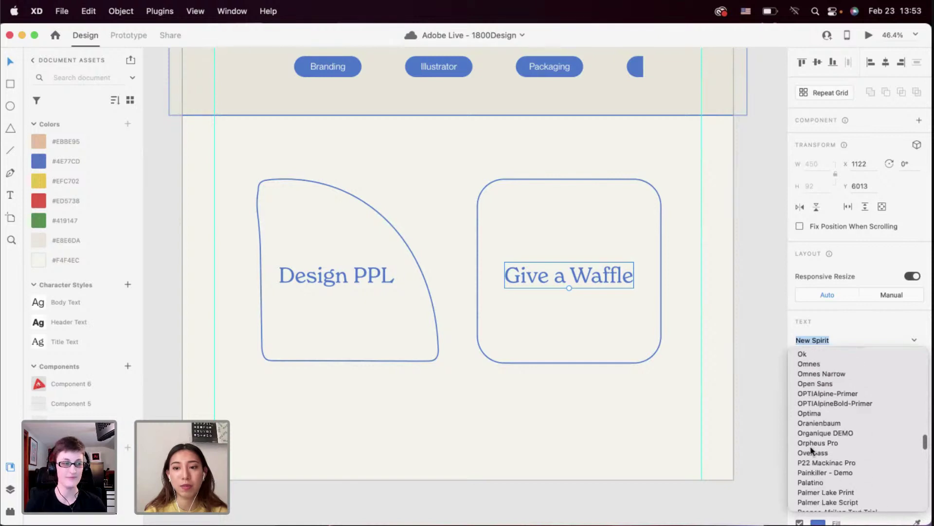
left_click(608, 330)
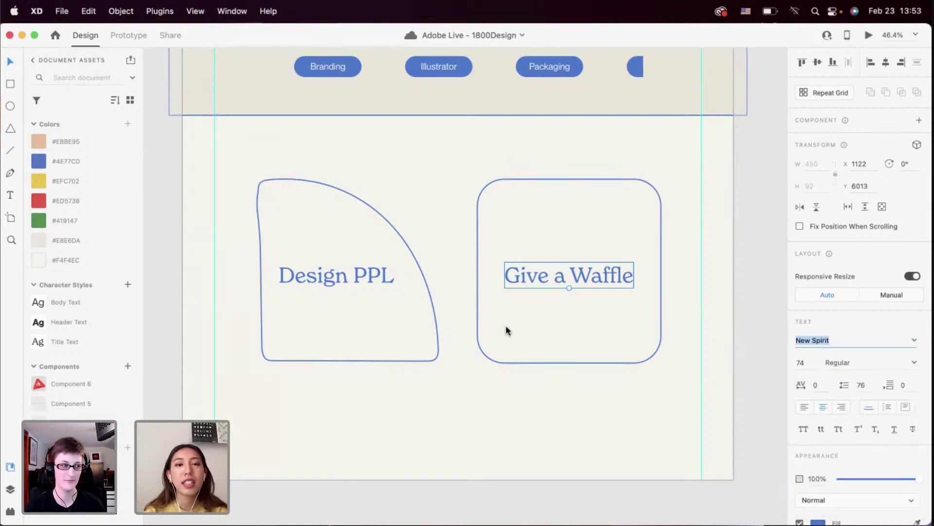
Try shifting both the Design PPL and Give a Waffle labels down, then undo it
left_click(430, 339)
left_click(440, 393)
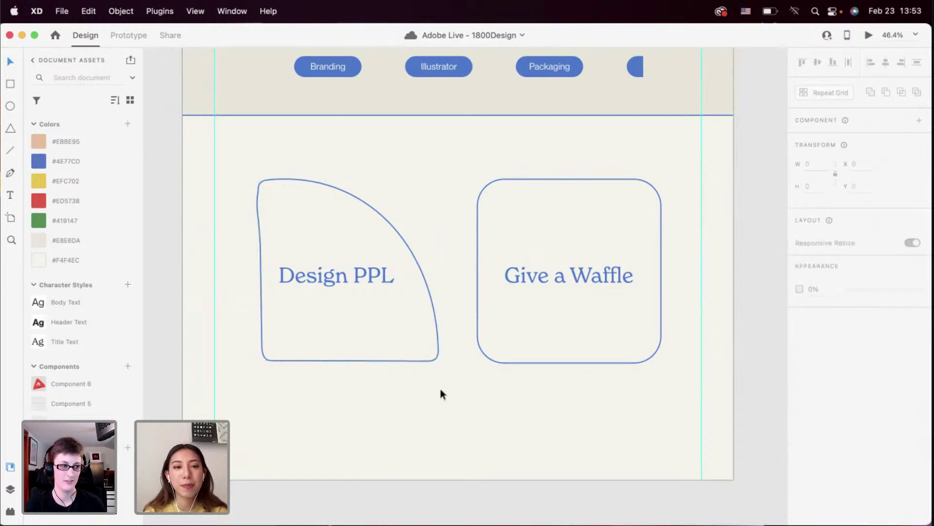
left_click(360, 278)
left_click(515, 277, "shift")
left_click_drag(514, 275, 521, 279)
left_click(409, 387)
key("super+z")
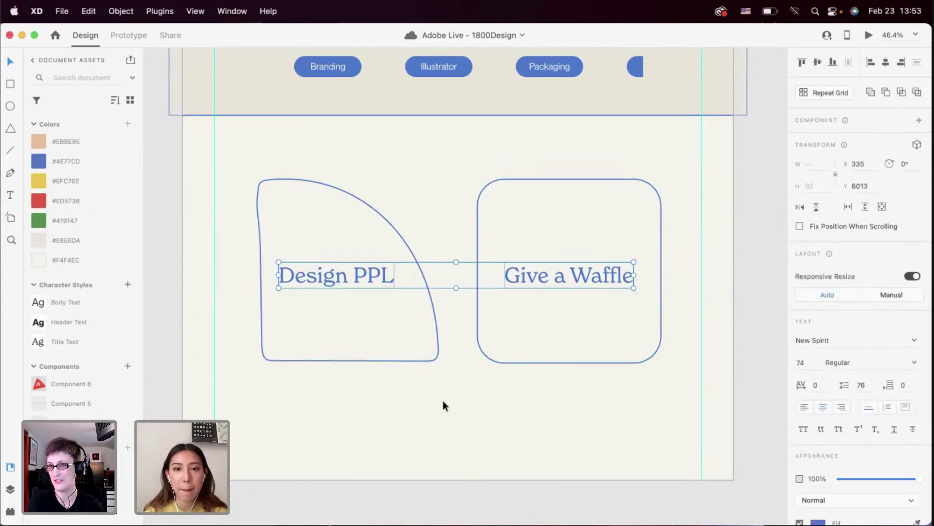
left_click(443, 400)
Vertically centre Give a Waffle in its card; undo the same alignment on Design PPL
left_click_drag(534, 173, 633, 331)
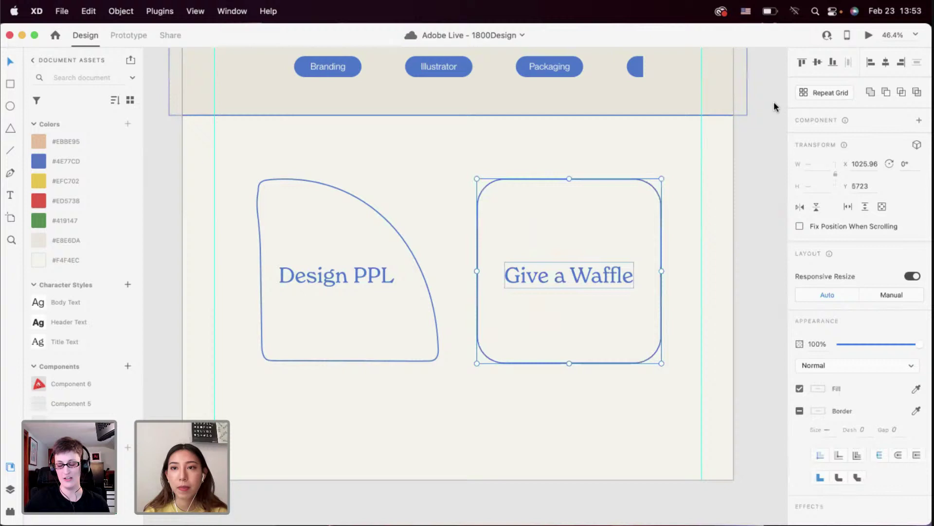
left_click(818, 62)
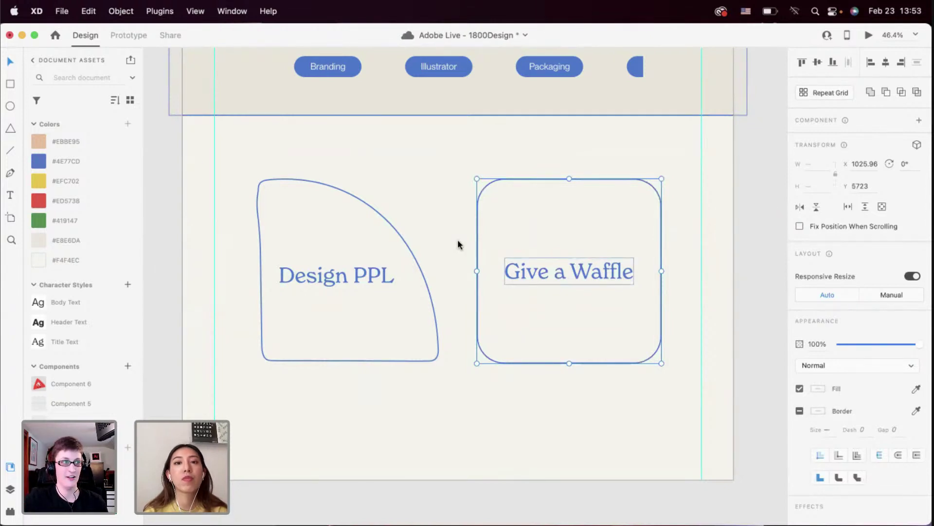
left_click_drag(440, 234, 365, 302)
left_click(817, 62)
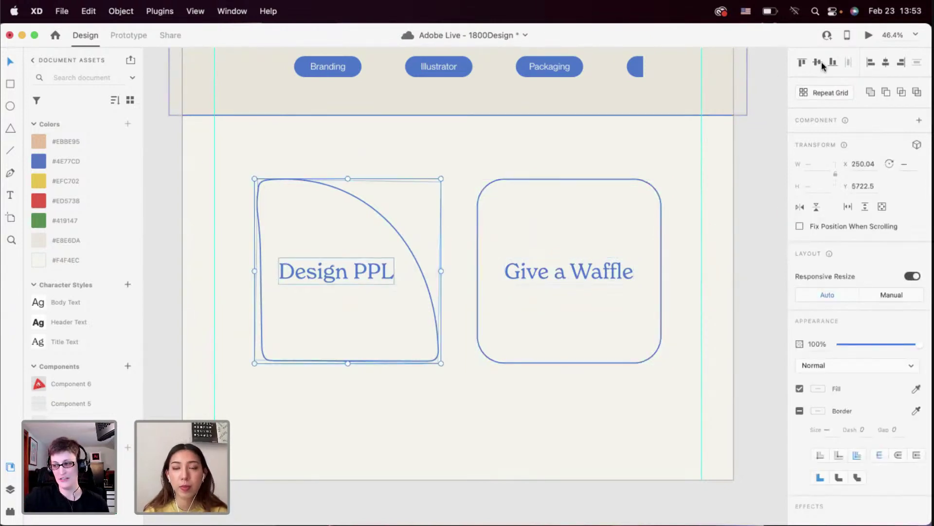
key("super+z")
left_click(540, 167)
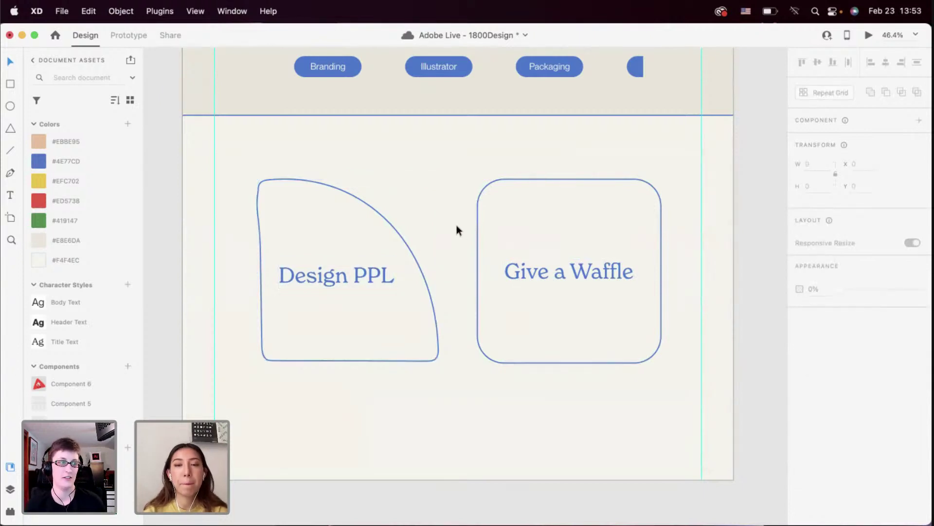
Turn the Design PPL shape and label group into a main component (Component 7)
mouse_move(457, 225)
left_mouse_down()
mouse_move(541, 275)
mouse_move(460, 229)
left_mouse_up()
scroll(451, 354, "down", 1)
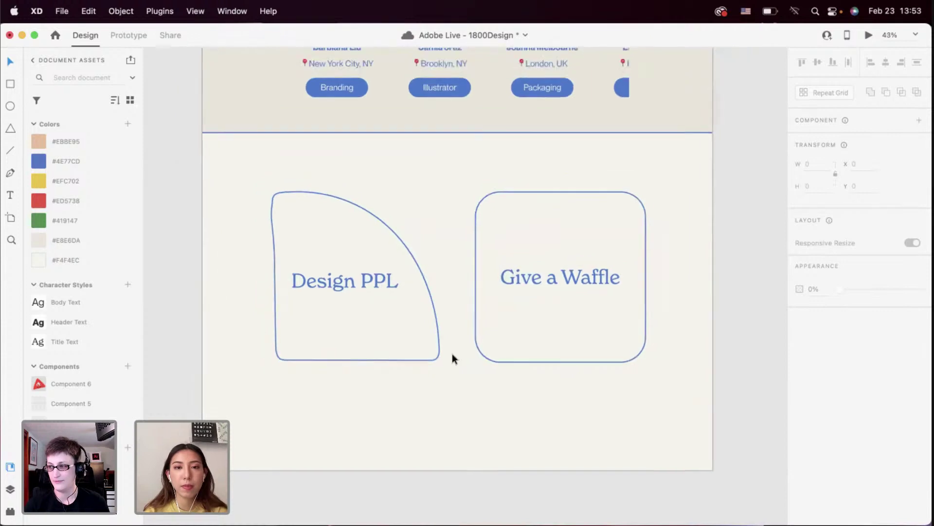
scroll(451, 353, "up", 1)
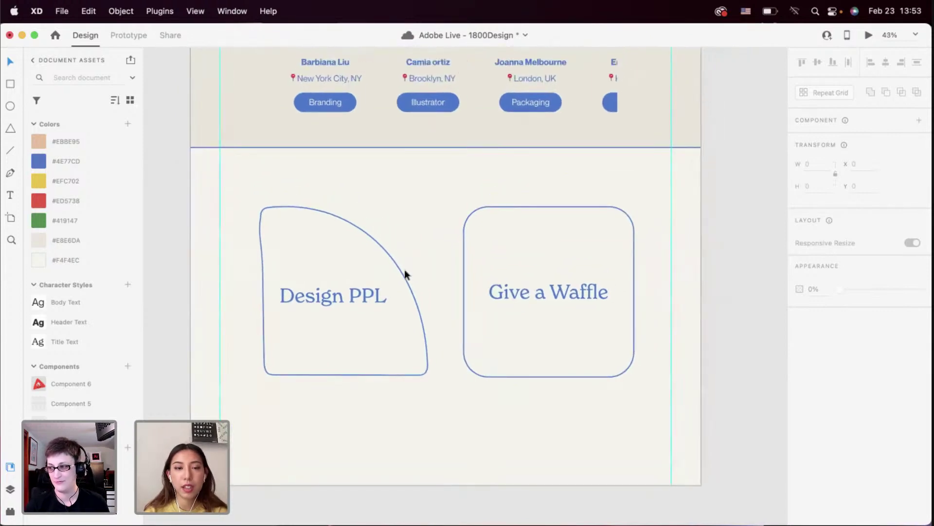
left_click(352, 319)
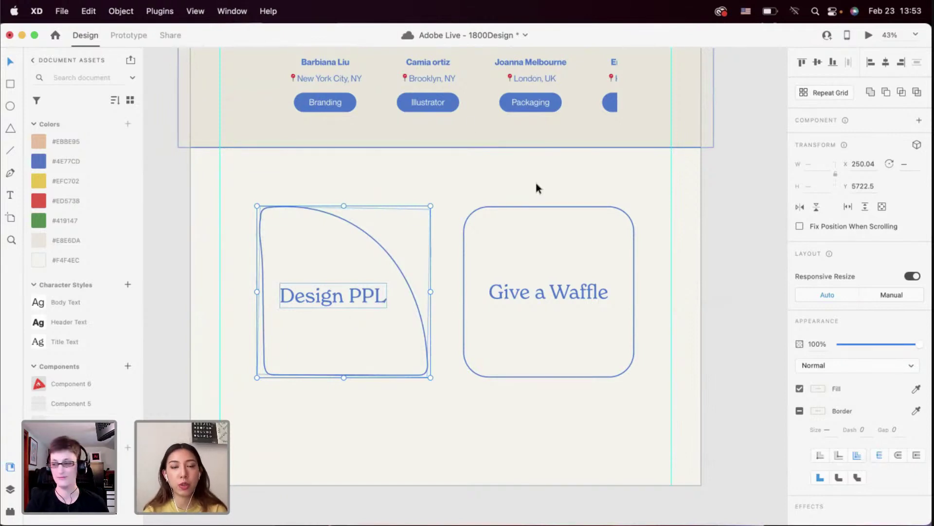
scroll(537, 188, "right", 2)
scroll(537, 188, "up", 1)
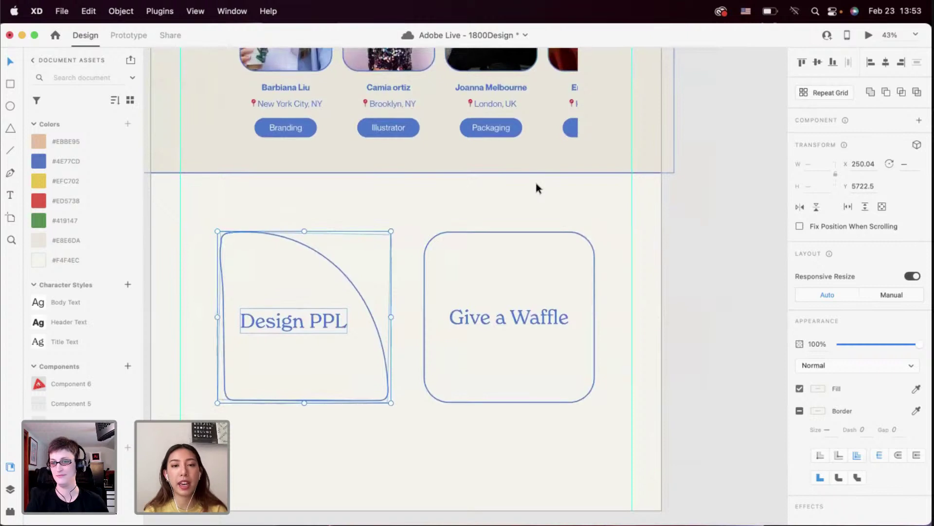
left_click(474, 191)
scroll(402, 186, "down", 3)
scroll(402, 186, "left", 2)
left_click(331, 284)
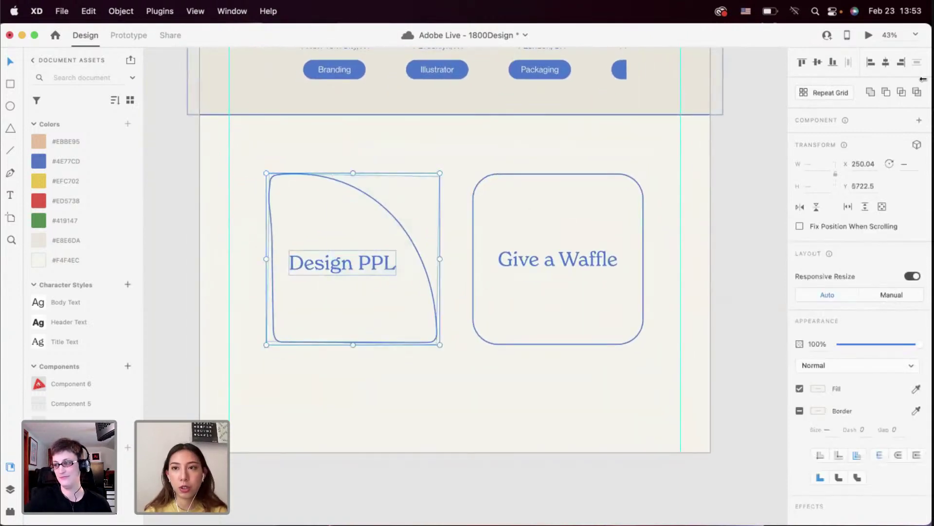
left_click(918, 120)
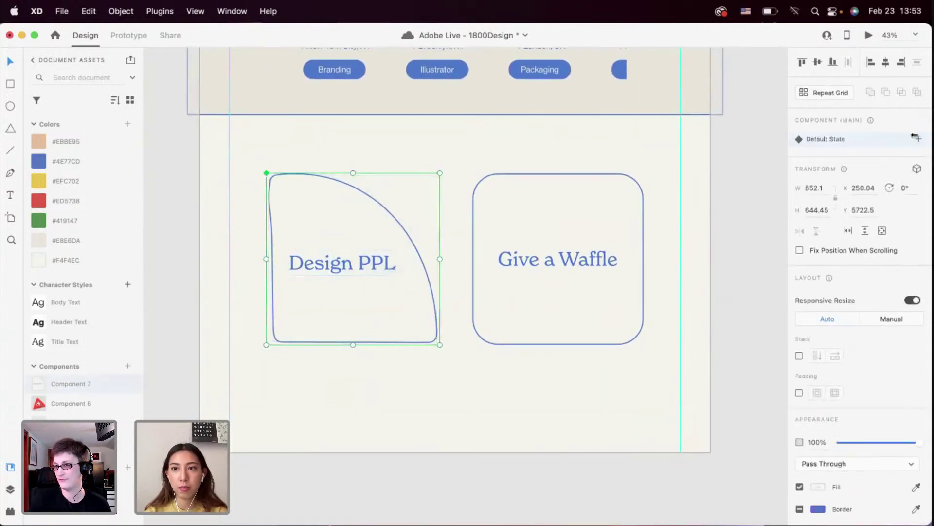
Add a Hover State to Design PPL and fill its curved shape with #4E77CD
left_click(917, 138)
left_click(861, 162)
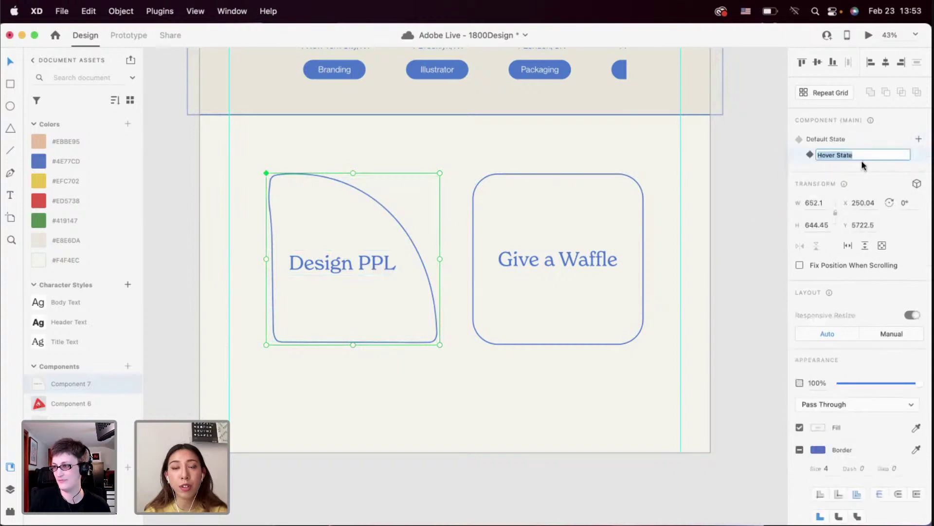
left_click(421, 360)
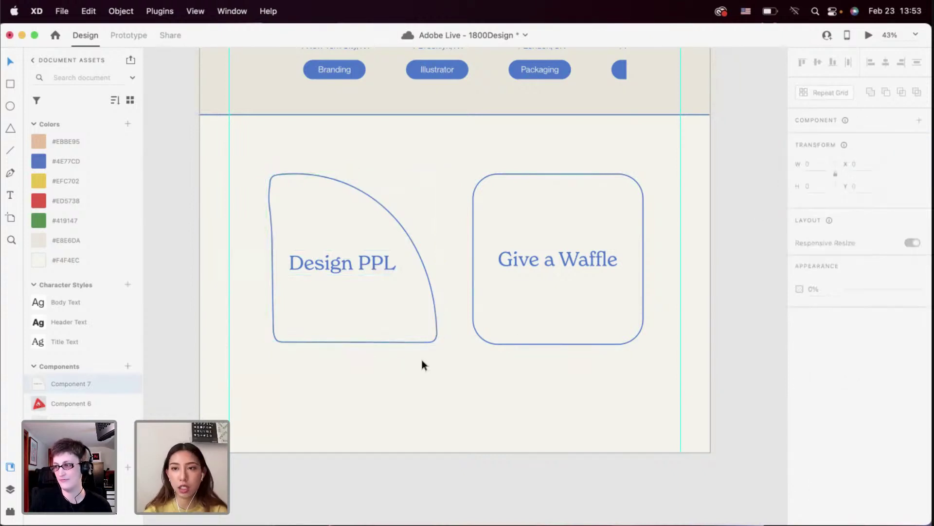
left_click(430, 292)
double_click(300, 318)
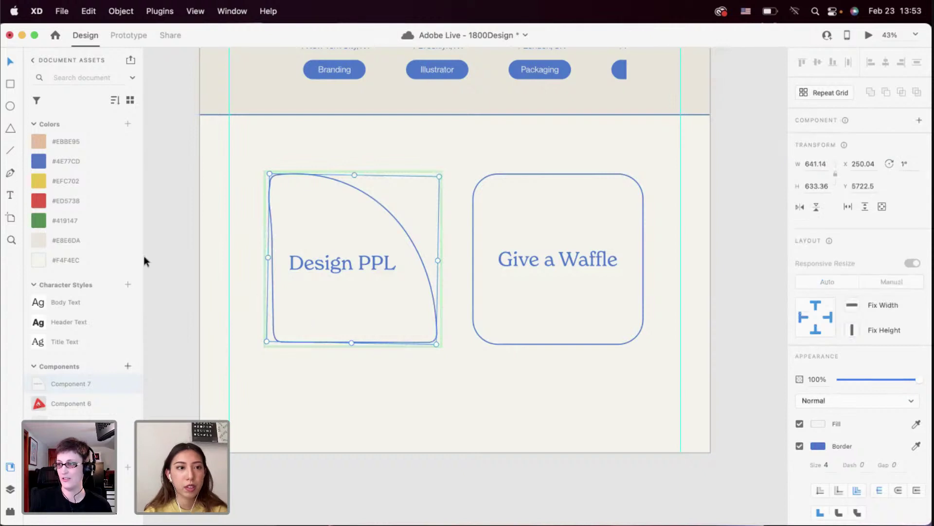
left_click(107, 161)
Return Design PPL to Default State and view its Auto-Animate hover interaction in Prototype mode
left_click(319, 265)
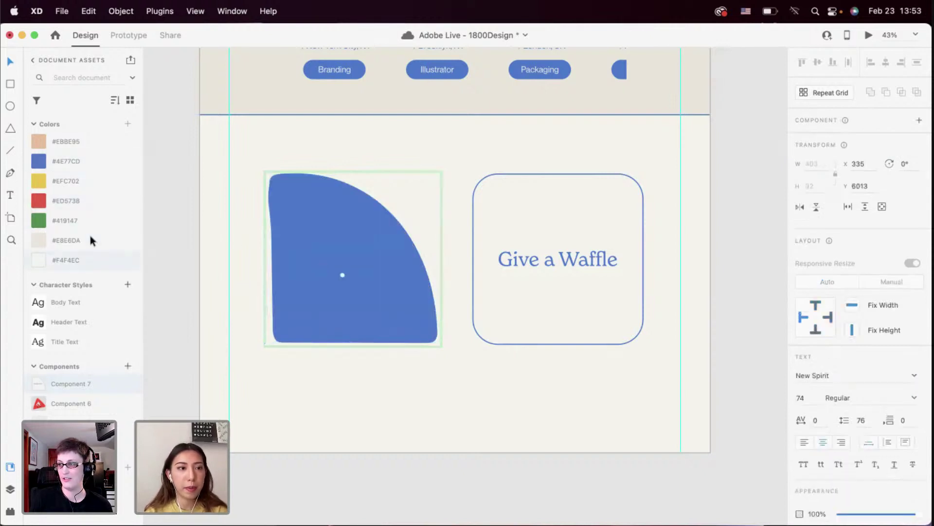
left_click(327, 327)
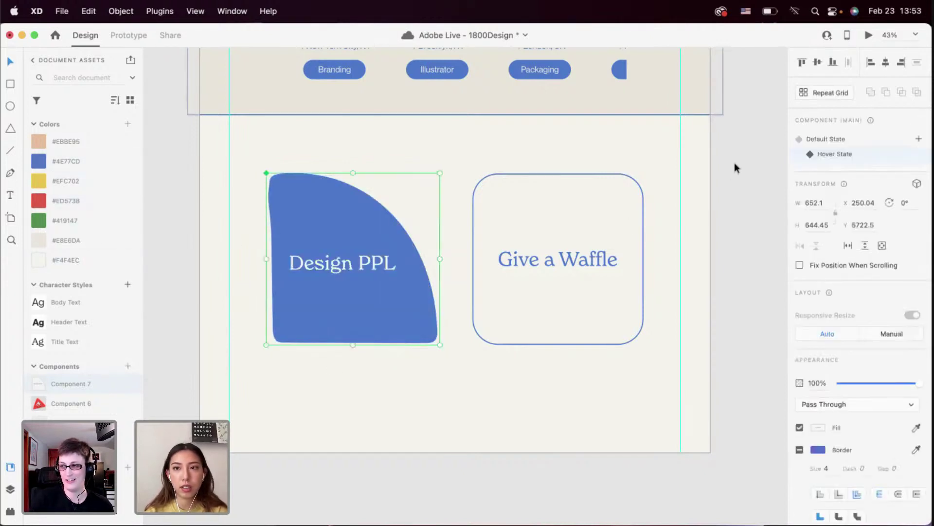
left_click(813, 139)
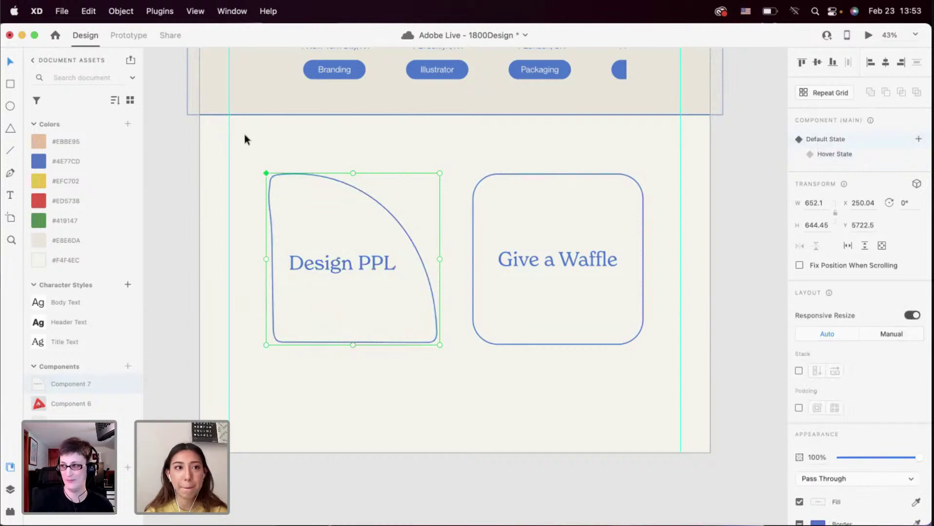
left_click(129, 35)
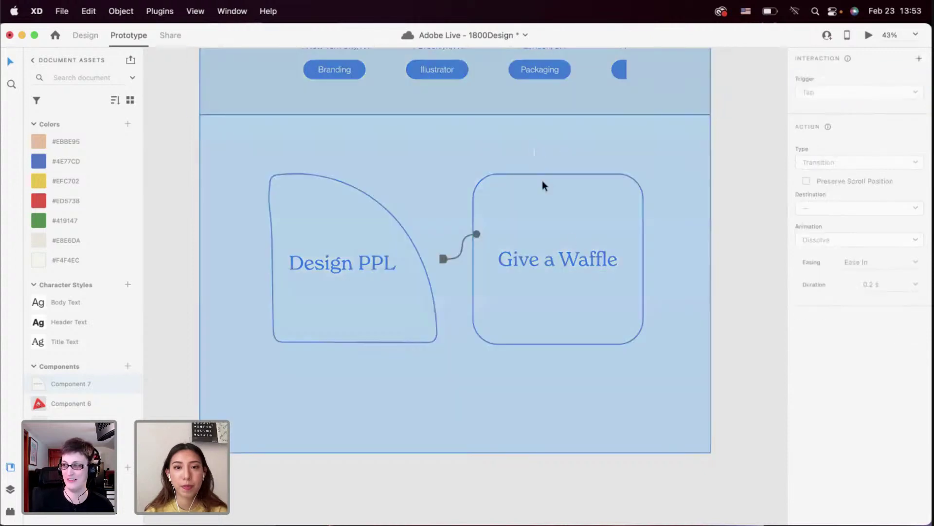
left_click(583, 260)
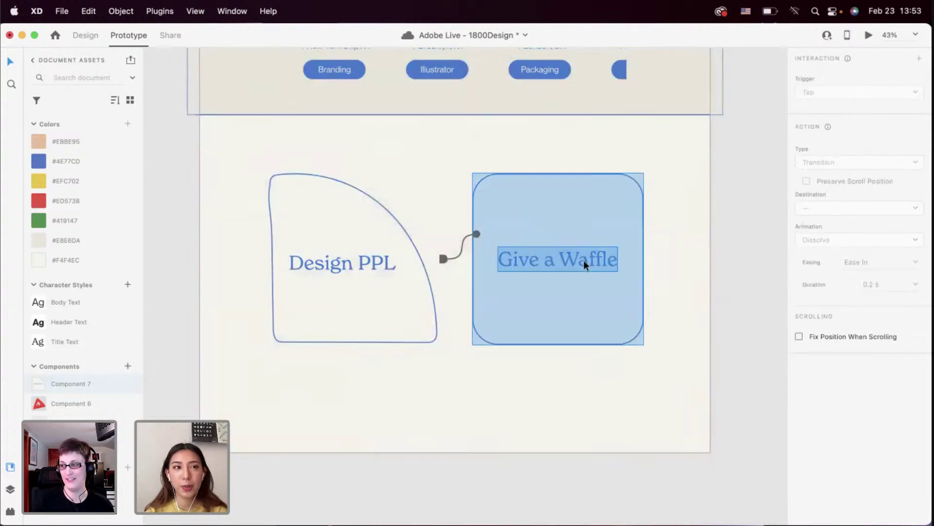
Back in Design mode, make the Give a Waffle card a component with a Hover State
left_click(85, 43)
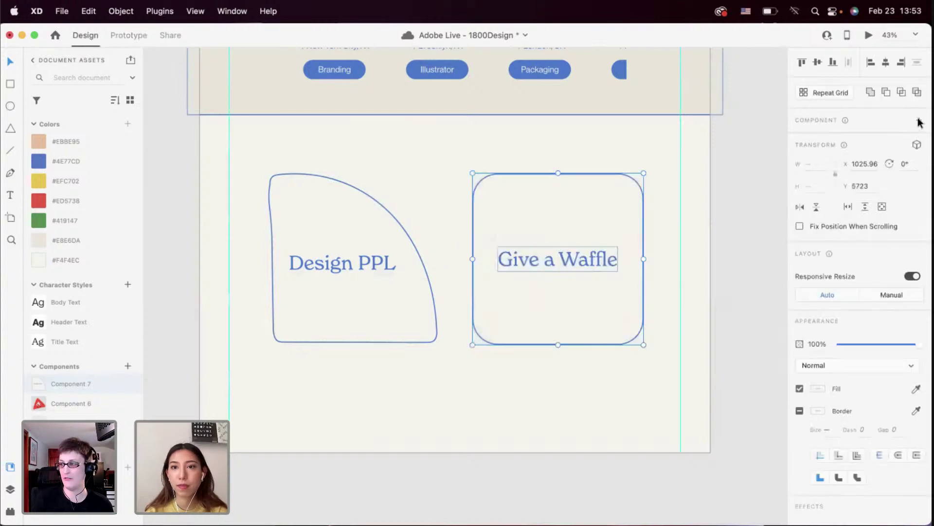
left_click(919, 123)
left_click(919, 139)
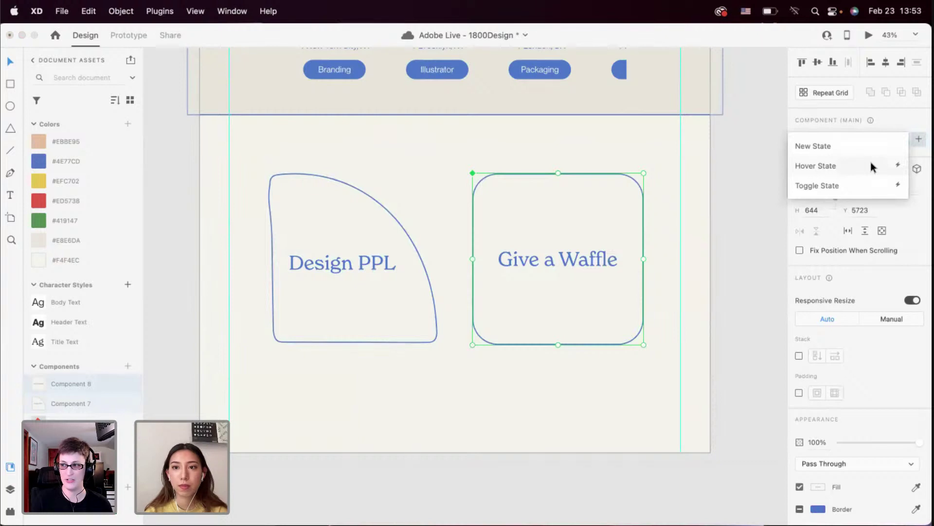
left_click(871, 164)
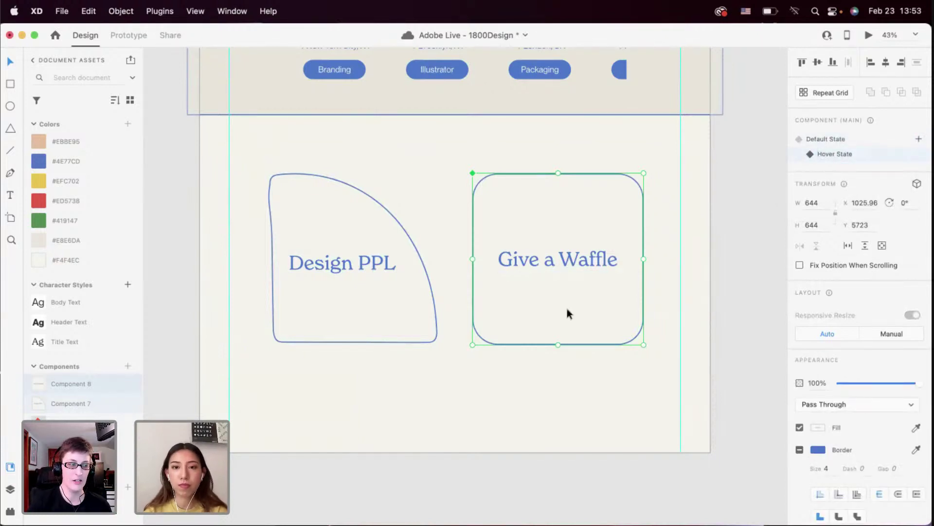
Fill the hover card #4E77CD with off-white #F4F4EC text, then revert to Default State
double_click(551, 225)
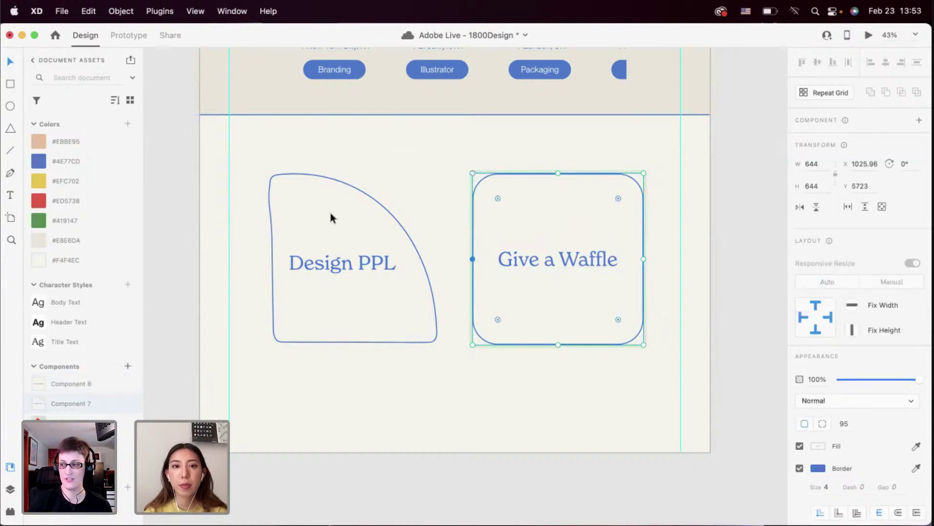
left_click(106, 161)
left_click(515, 265)
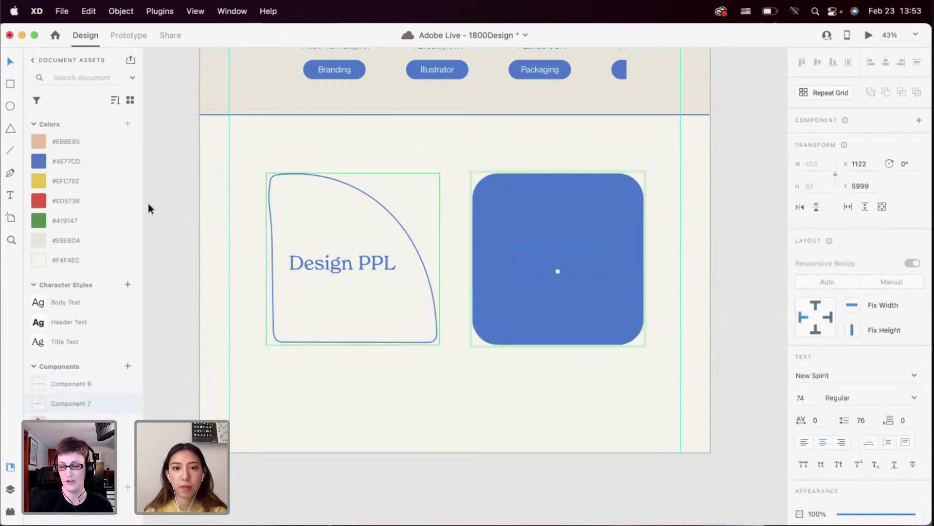
left_click(73, 259)
left_click(431, 189)
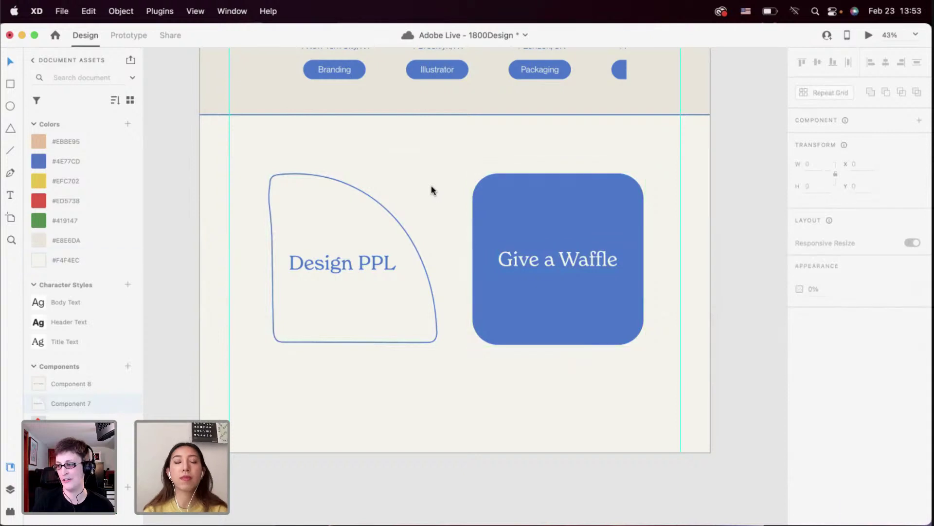
left_click(515, 210)
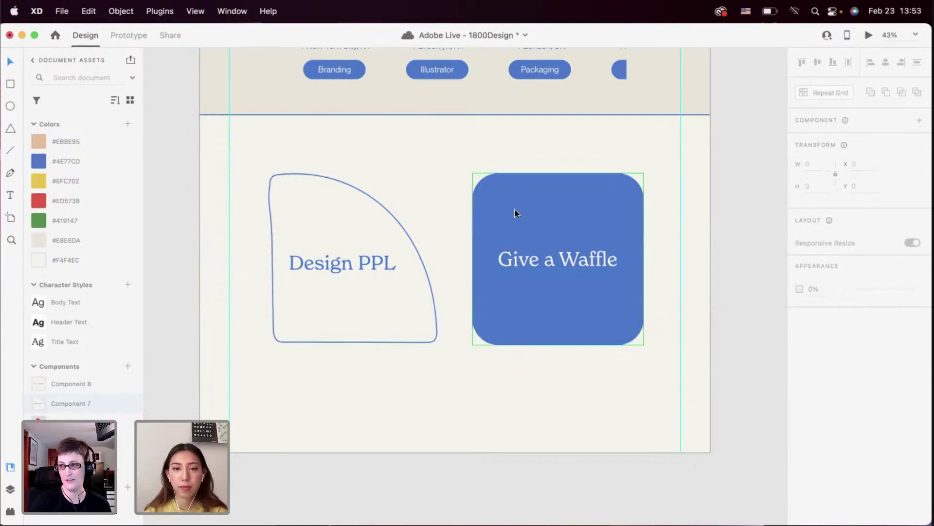
left_click(823, 140)
left_click(673, 246)
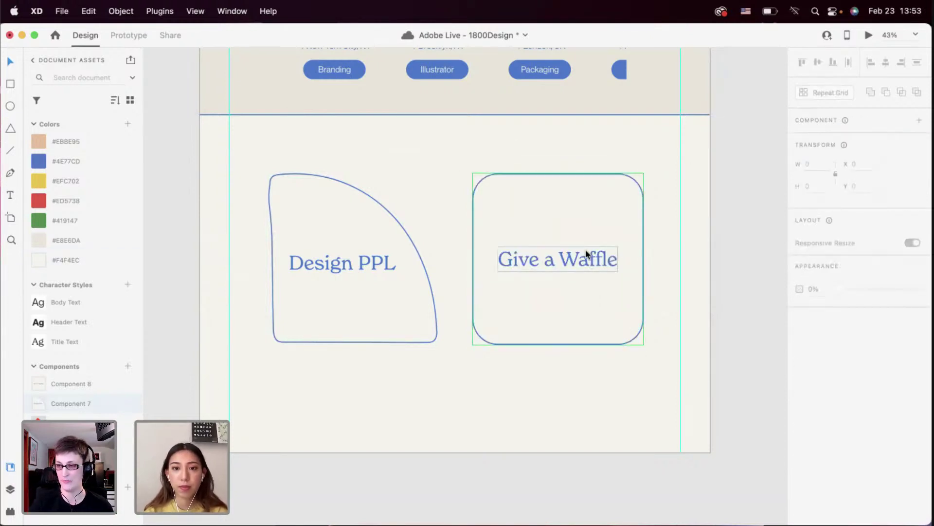
Select both the Design PPL and Give a Waffle cards together
scroll(588, 254, "down", 2)
scroll(588, 253, "down", 1)
left_click_drag(535, 348, 394, 285)
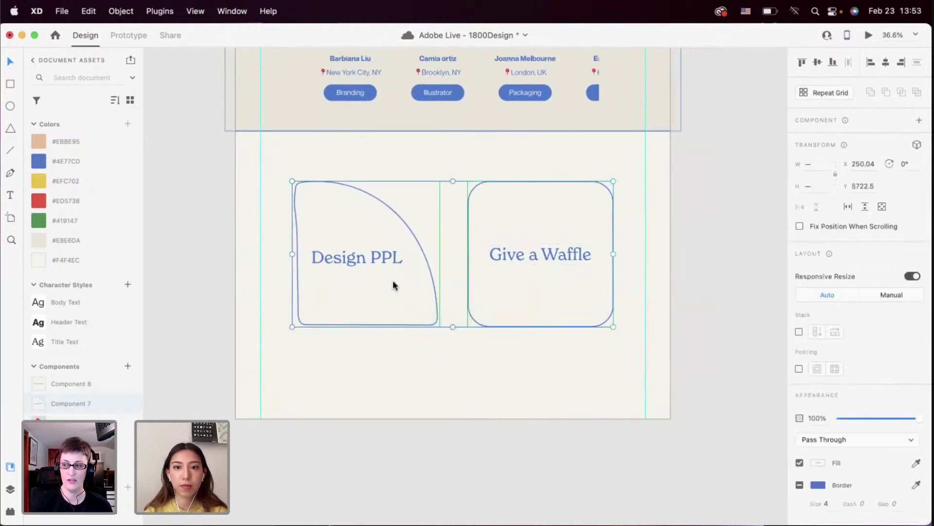
left_click_drag(566, 254, 562, 258)
left_click(512, 355)
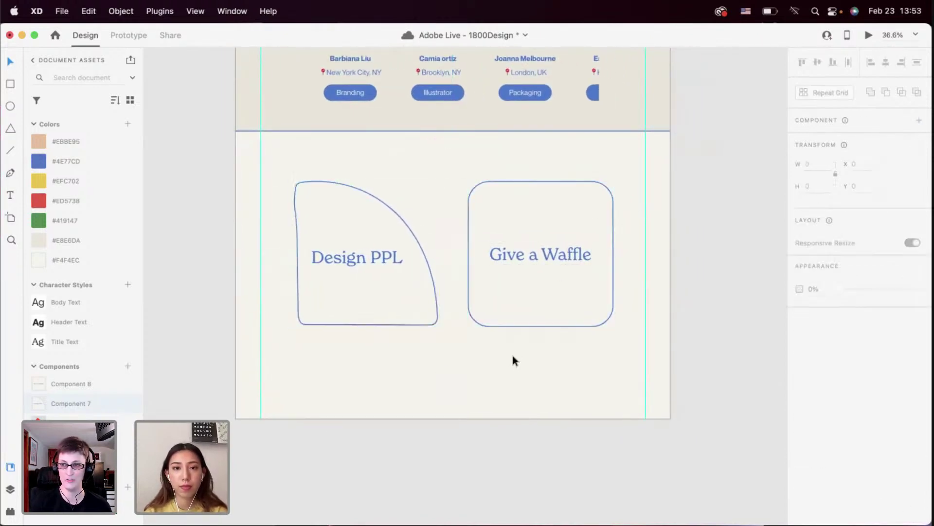
left_click(868, 36)
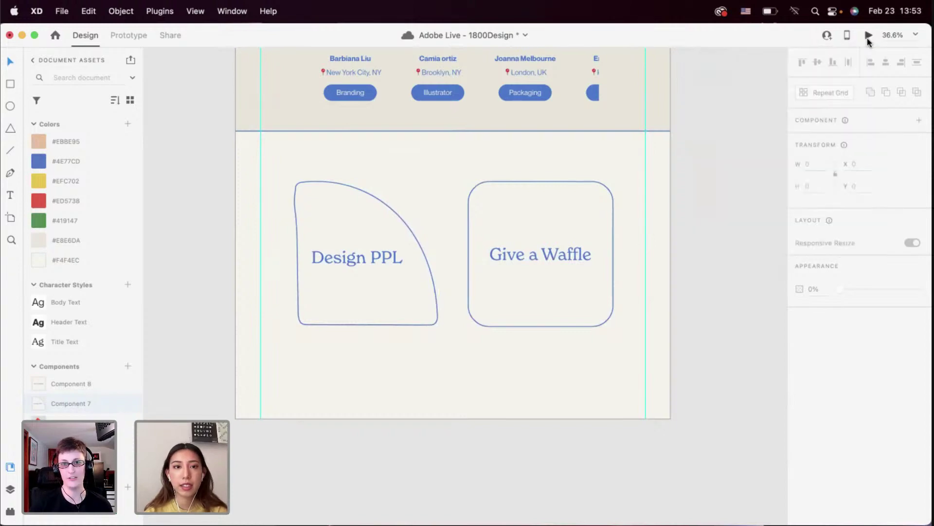
scroll(548, 287, "down", 15)
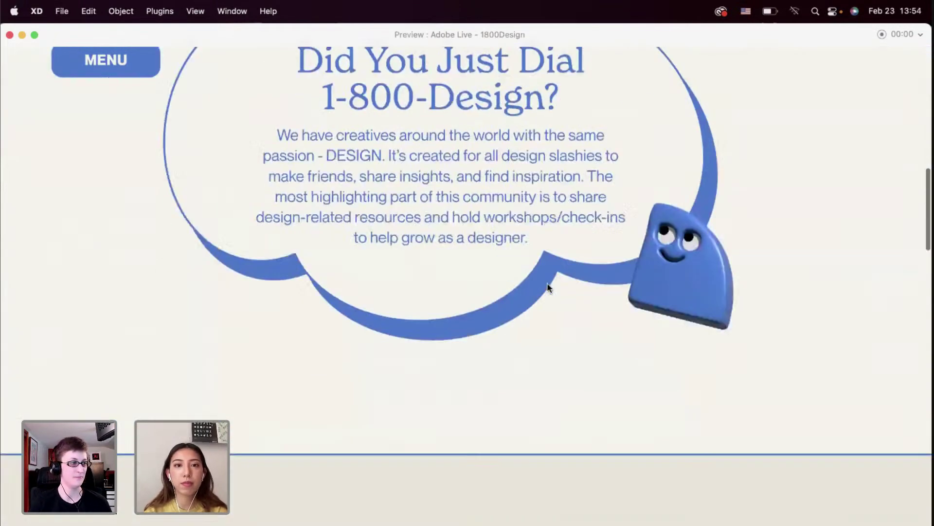
scroll(548, 285, "down", 6)
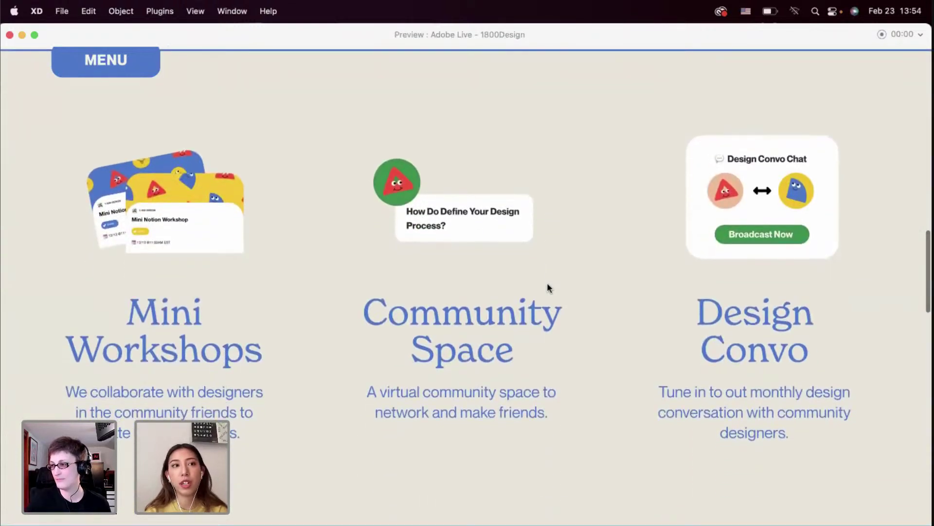
scroll(547, 287, "up", 2)
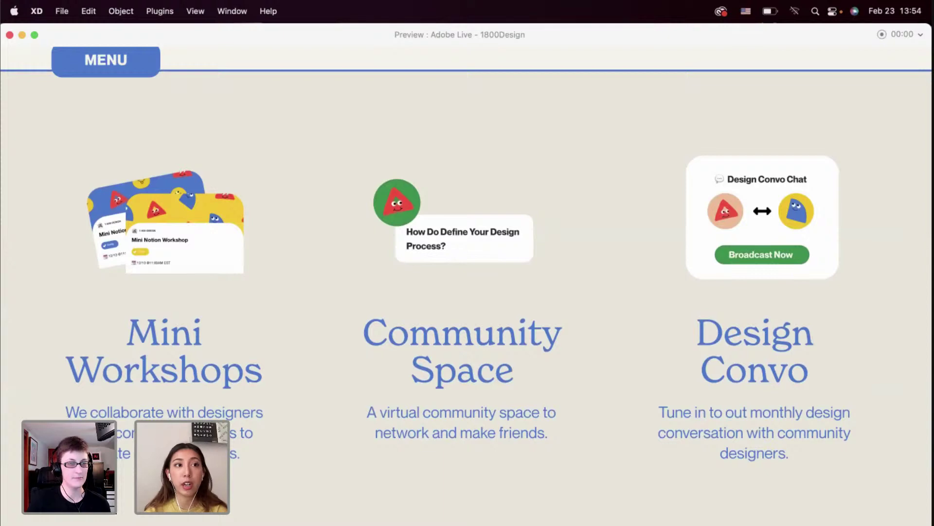
left_click(9, 35)
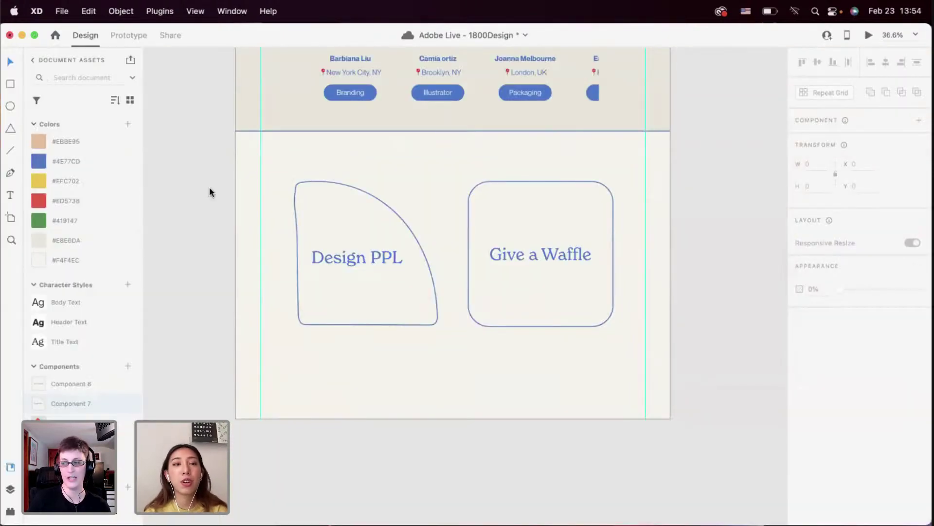
scroll(210, 191, "up", 15)
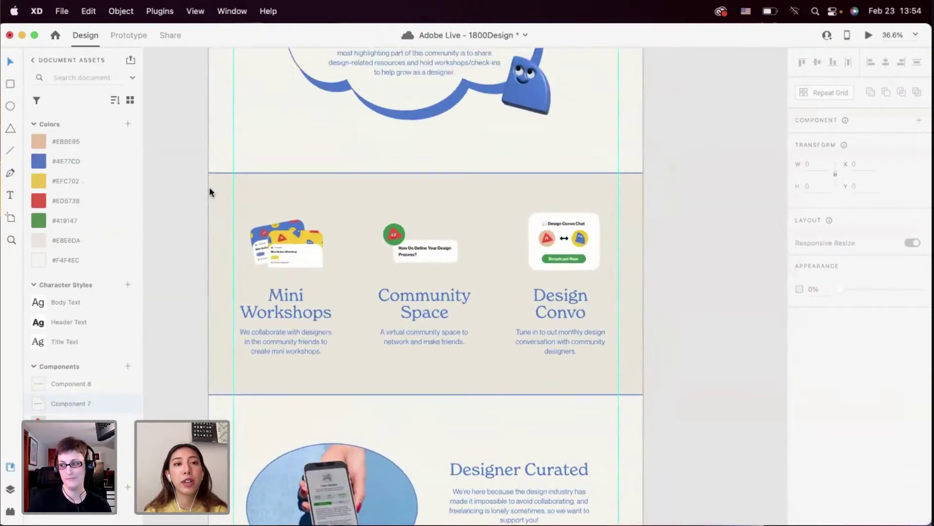
scroll(209, 191, "up", 6)
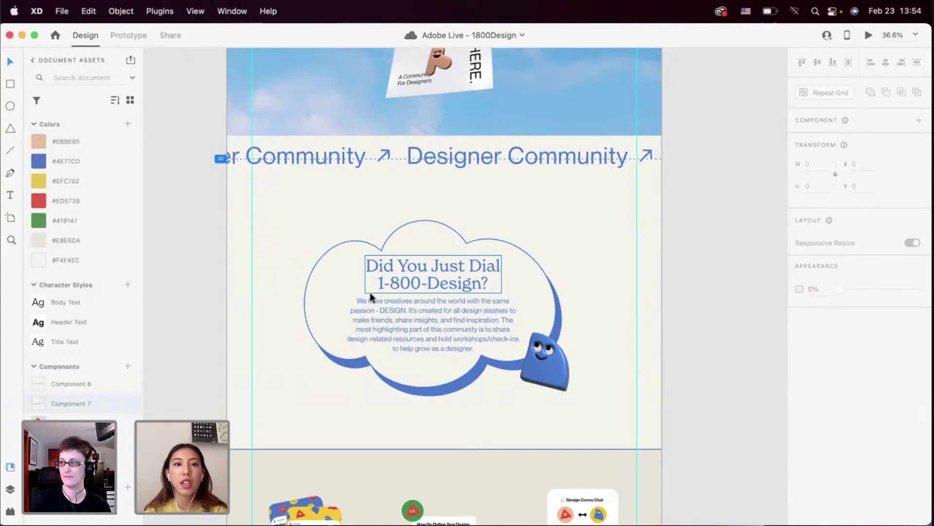
scroll(370, 292, "down", 2)
scroll(370, 292, "up", 6)
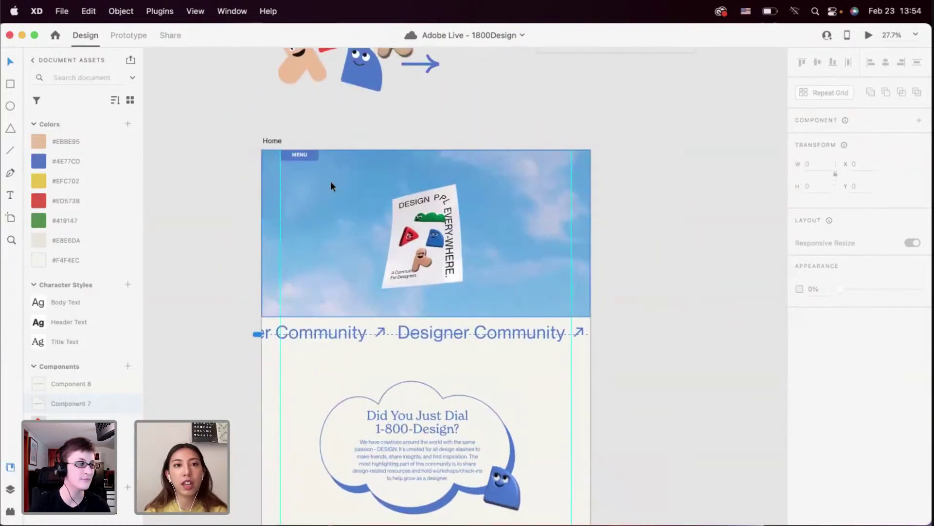
scroll(331, 181, "up", 10)
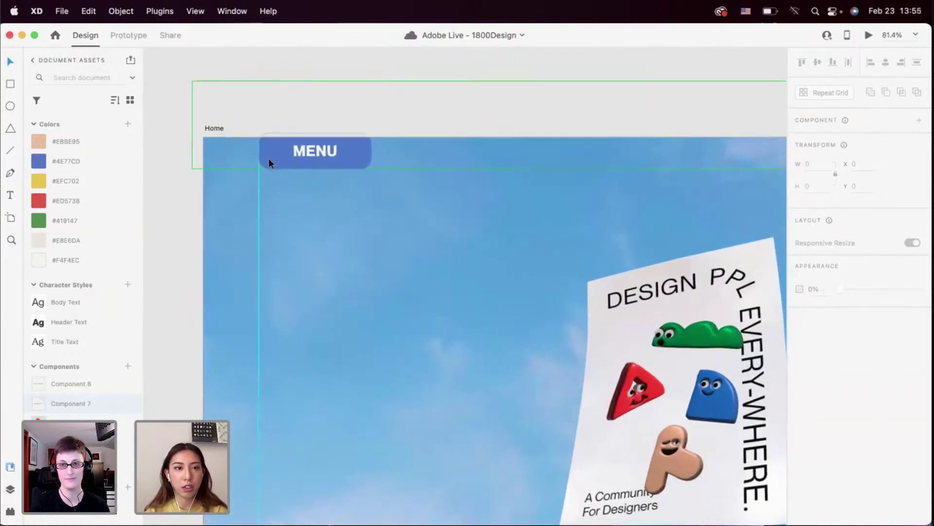
scroll(268, 158, "down", 10)
scroll(268, 158, "down", 6)
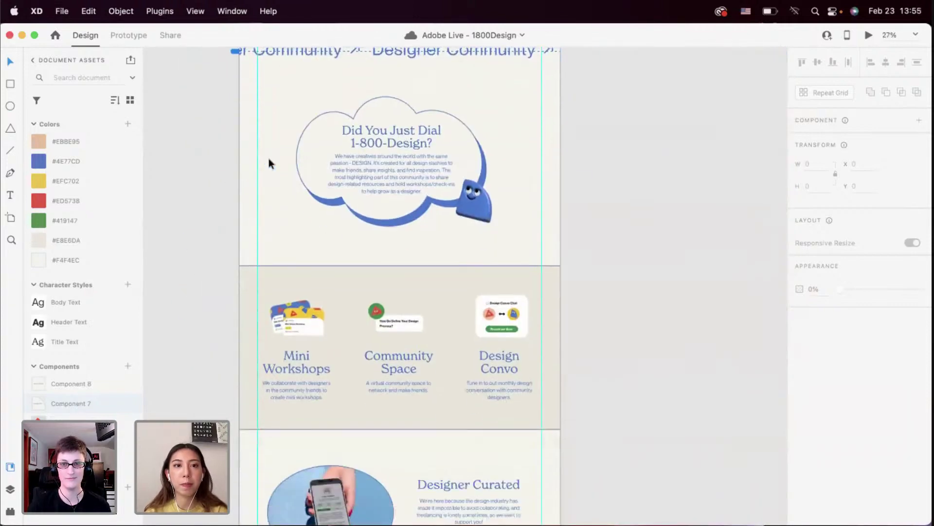
scroll(269, 163, "down", 5)
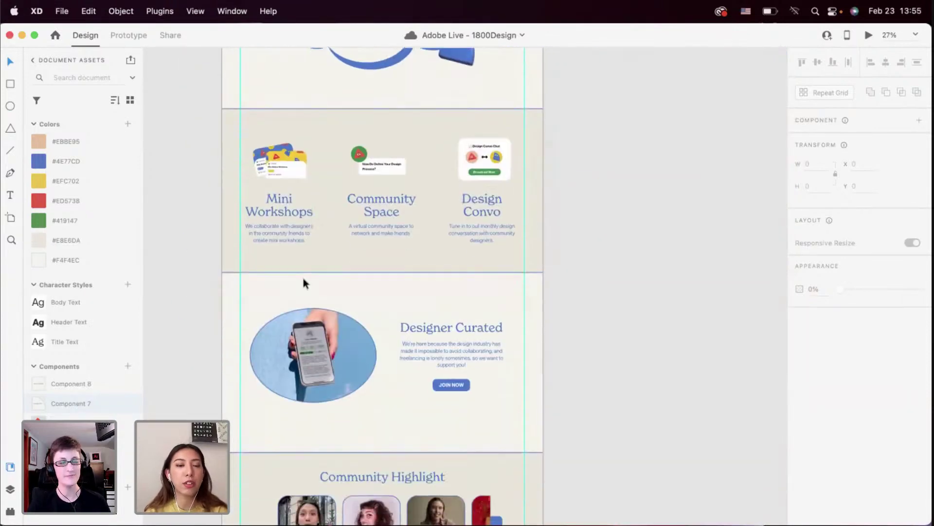
scroll(302, 279, "down", 10)
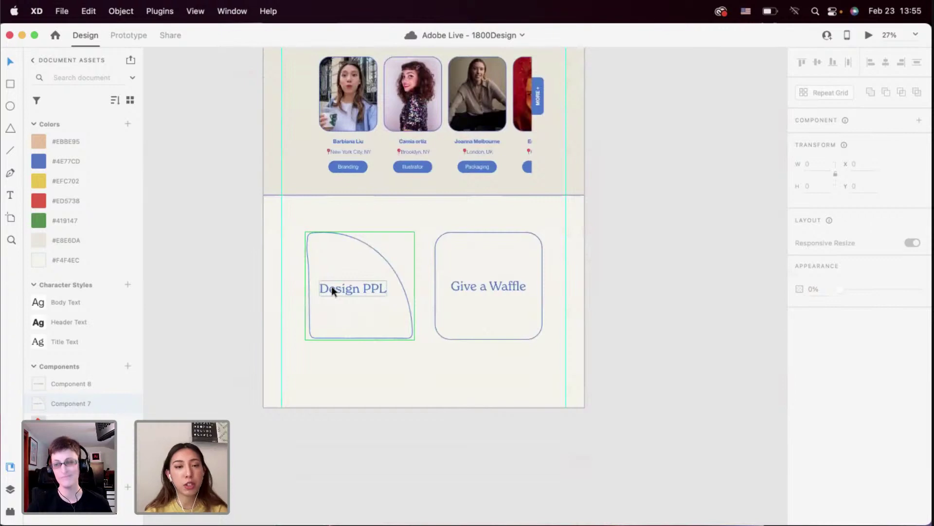
left_click(310, 351)
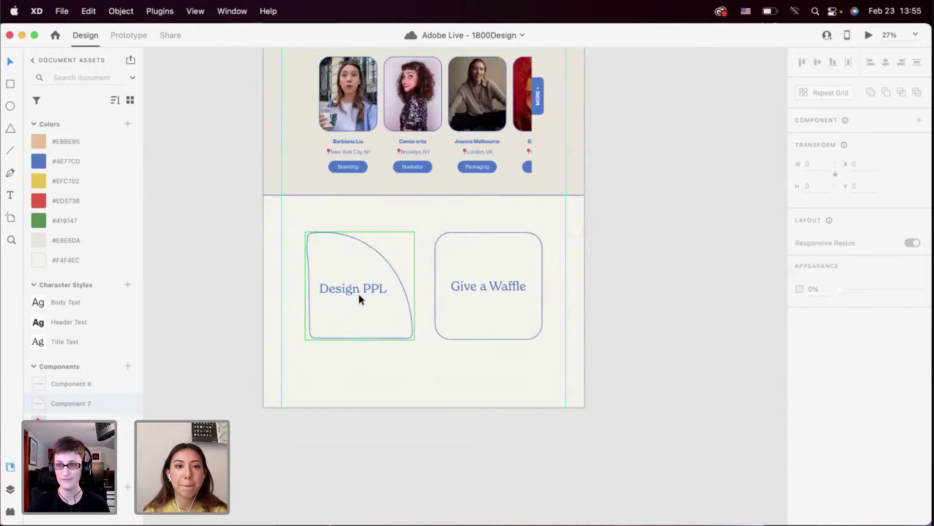
scroll(343, 372, "up", 1)
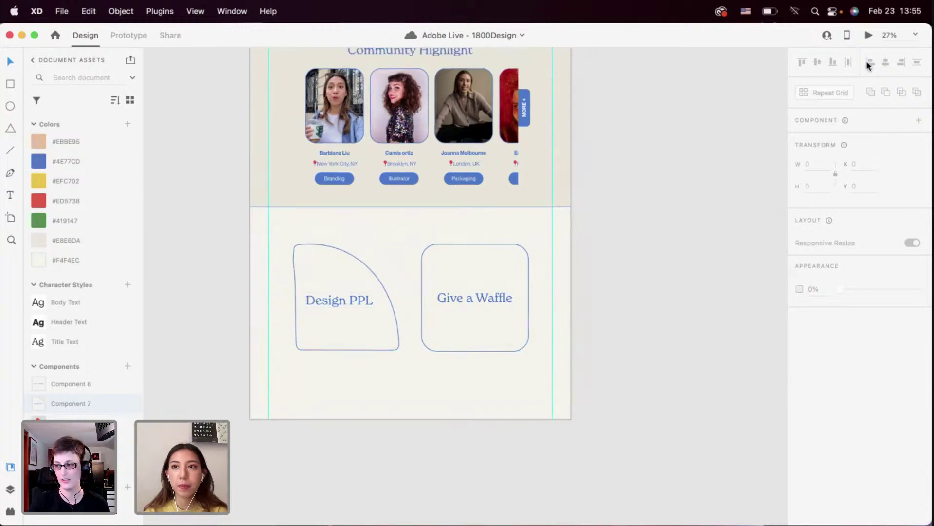
Play the 1800Design desktop preview, scroll to Community Highlight, and slide its profile-card carousel right and left
left_click(868, 36)
scroll(678, 260, "down", 20)
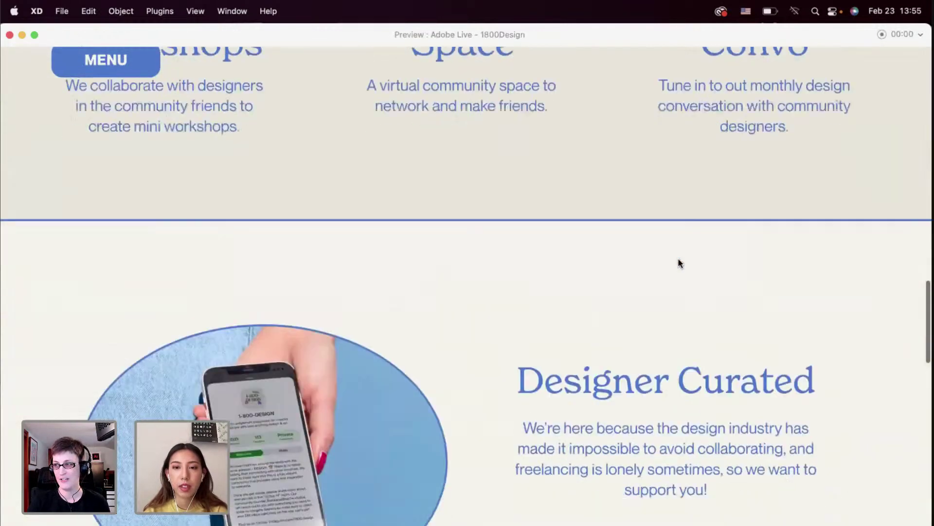
scroll(720, 263, "down", 2)
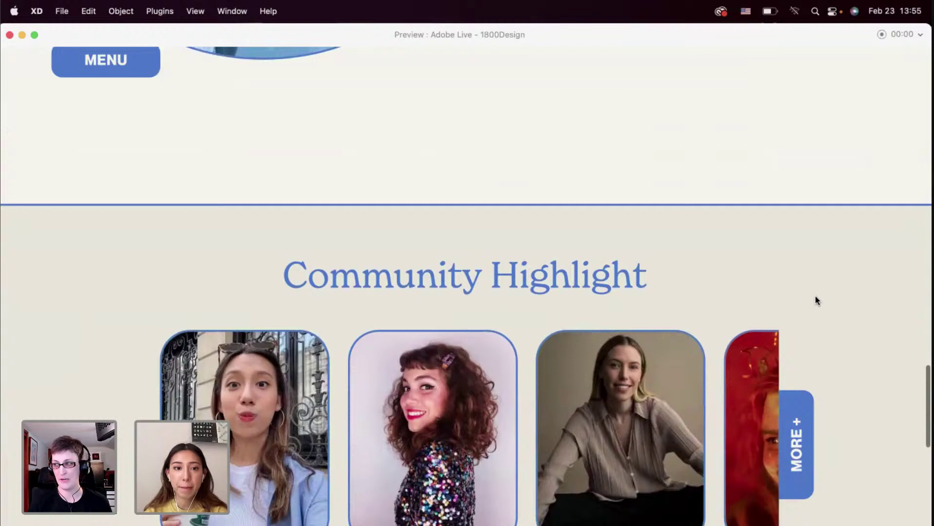
scroll(816, 298, "down", 4)
scroll(816, 298, "down", 3)
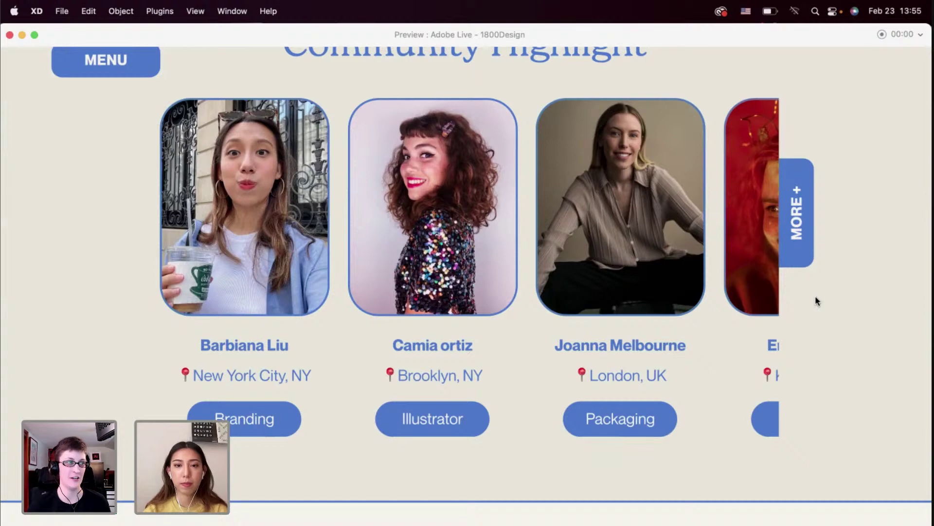
scroll(686, 270, "right", 5)
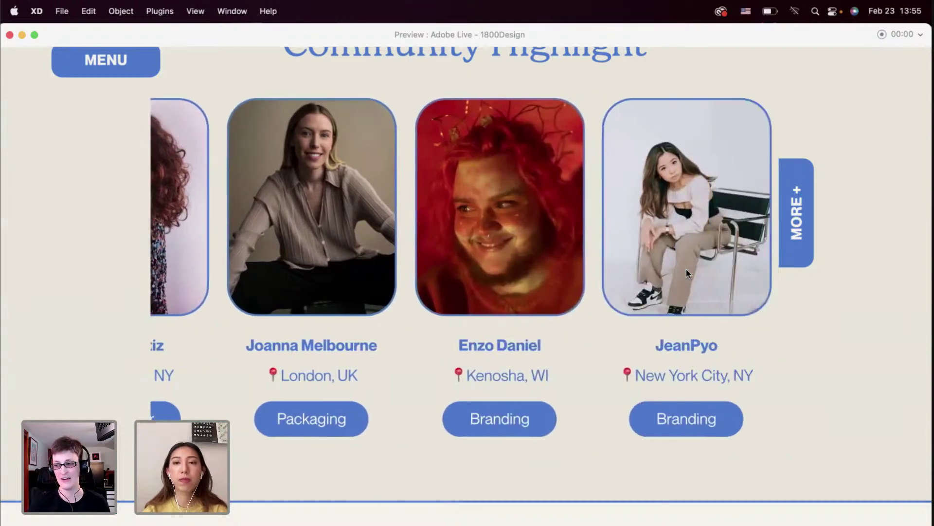
scroll(686, 269, "left", 5)
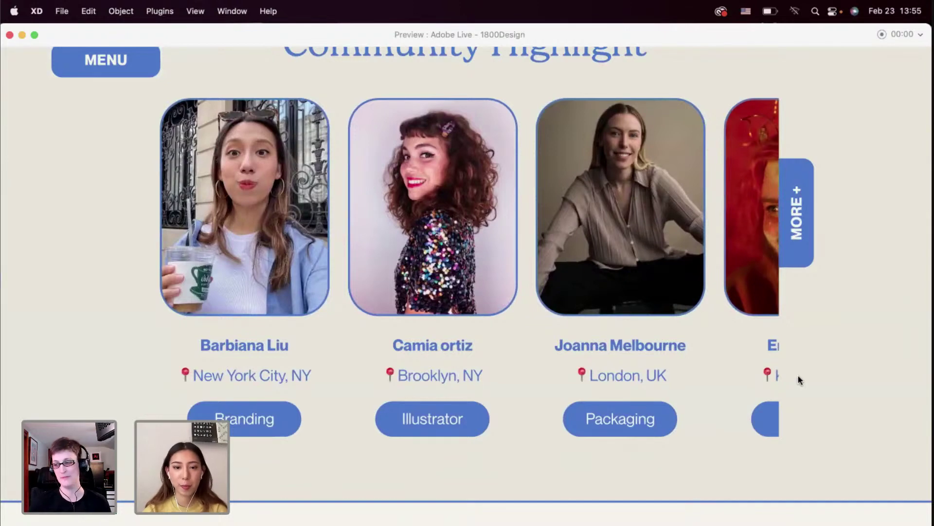
scroll(798, 380, "down", 2)
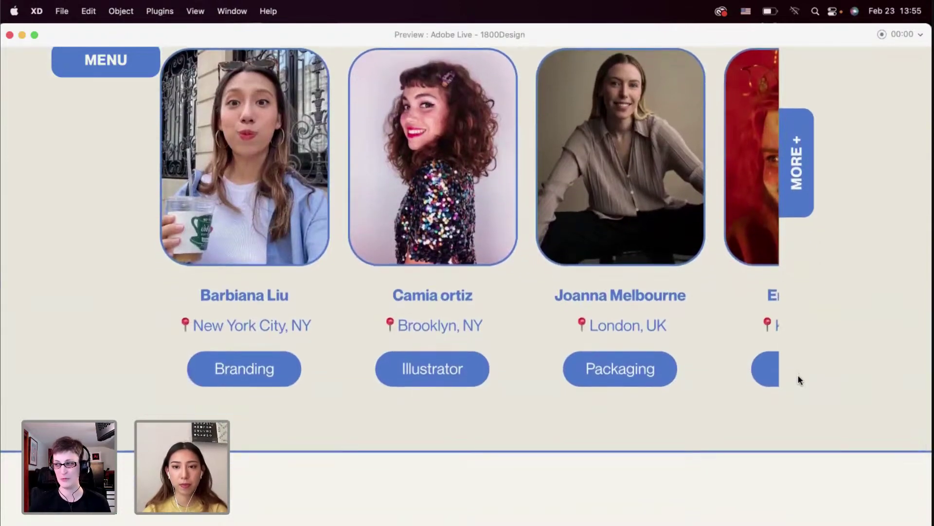
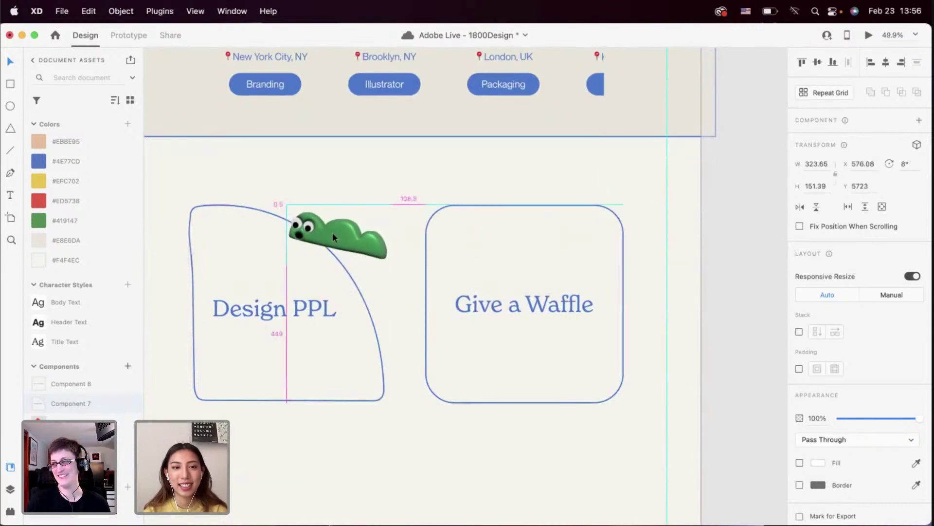
Try sending the green worm behind the Design PPL card, then undo to keep it in front
left_click(368, 278)
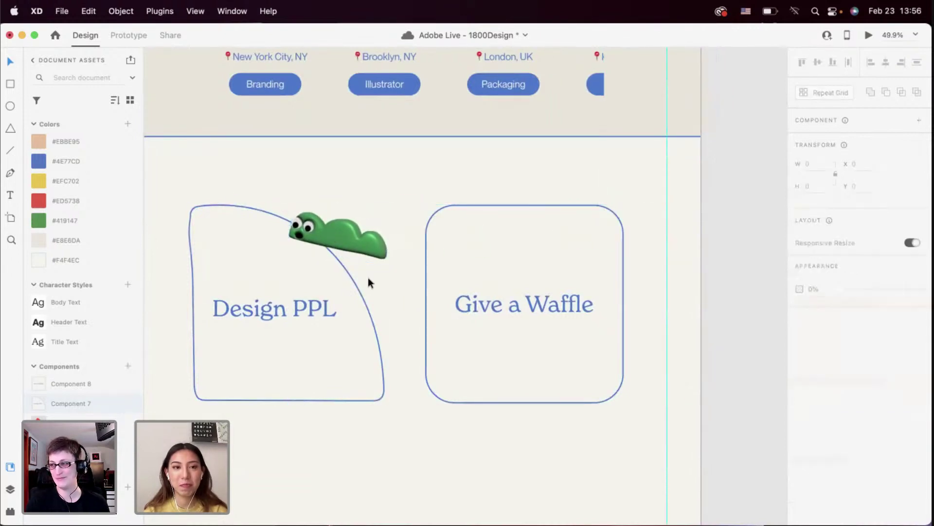
left_click(352, 234)
key("super+shift+[")
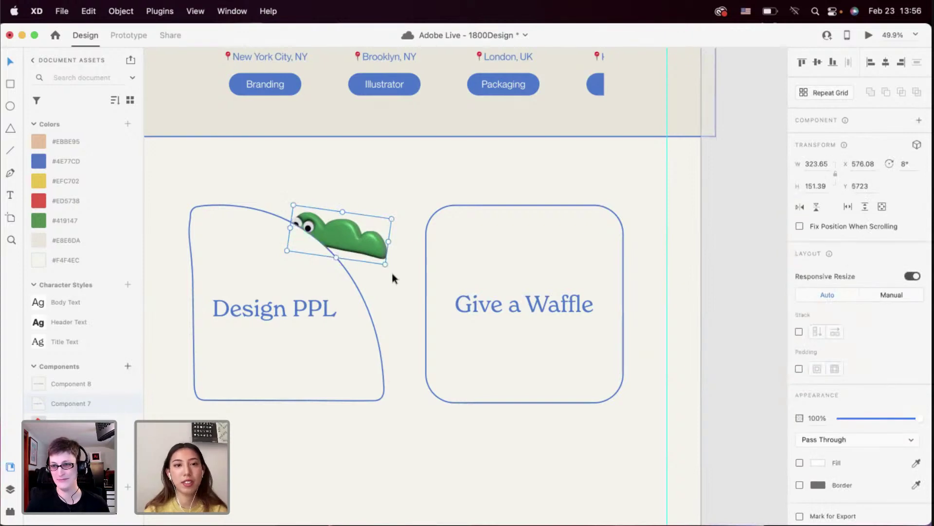
left_click(386, 293)
key("super+z")
left_click(387, 292)
Paste a copy of the red triangle character into the Give a Waffle card's bottom-left corner
scroll(387, 292, "down", 5)
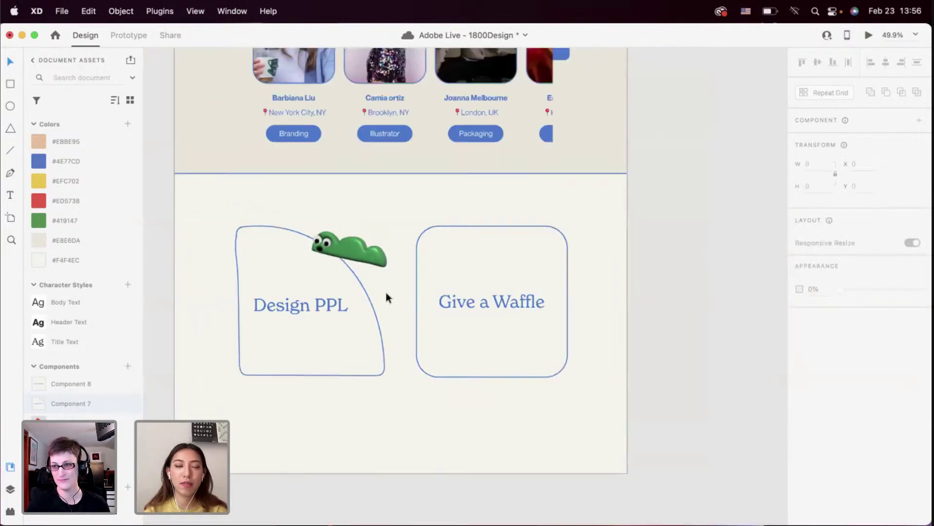
scroll(368, 293, "down", 2)
scroll(367, 293, "up", 15)
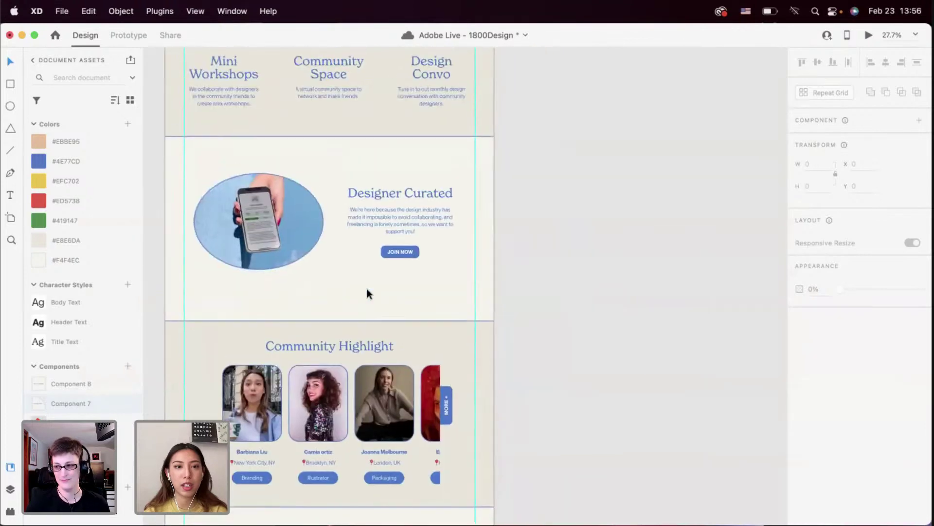
scroll(367, 288, "up", 5)
left_click(333, 169)
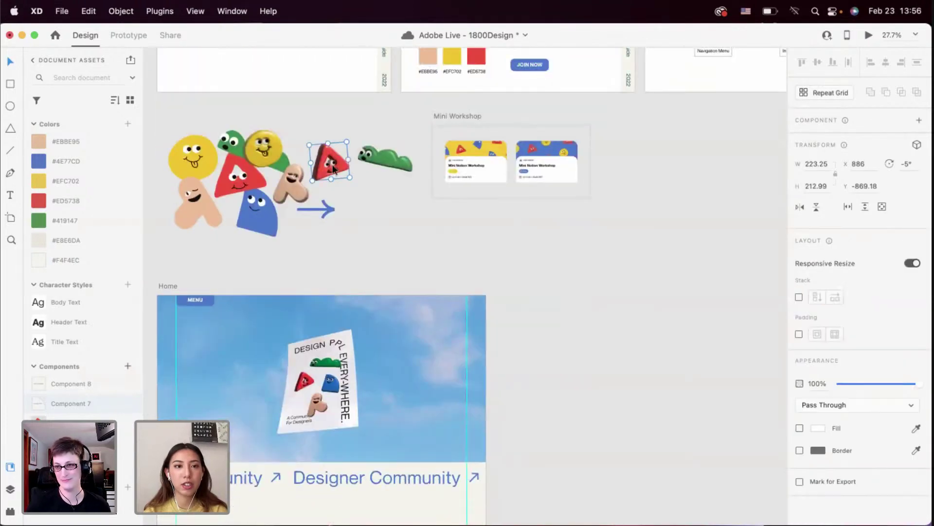
scroll(331, 162, "down", 20)
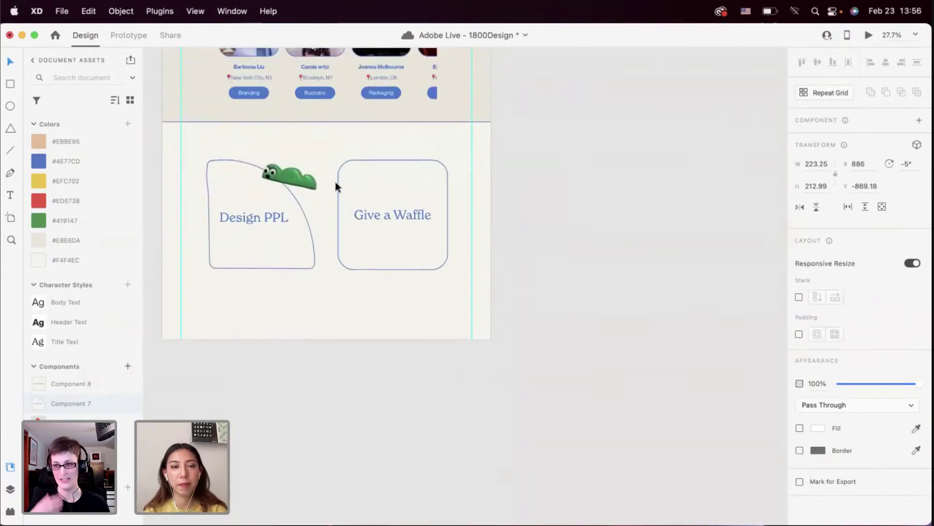
scroll(334, 181, "up", 5)
key("super+v")
left_click_drag(421, 304, 374, 330)
Select the Design PPL and Give a Waffle cards
scroll(375, 330, "down", 3)
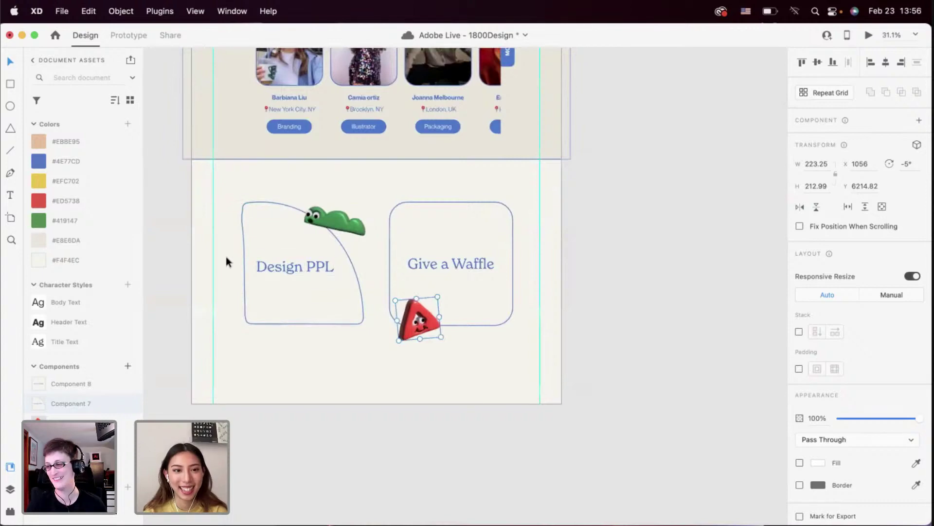
left_click(248, 266)
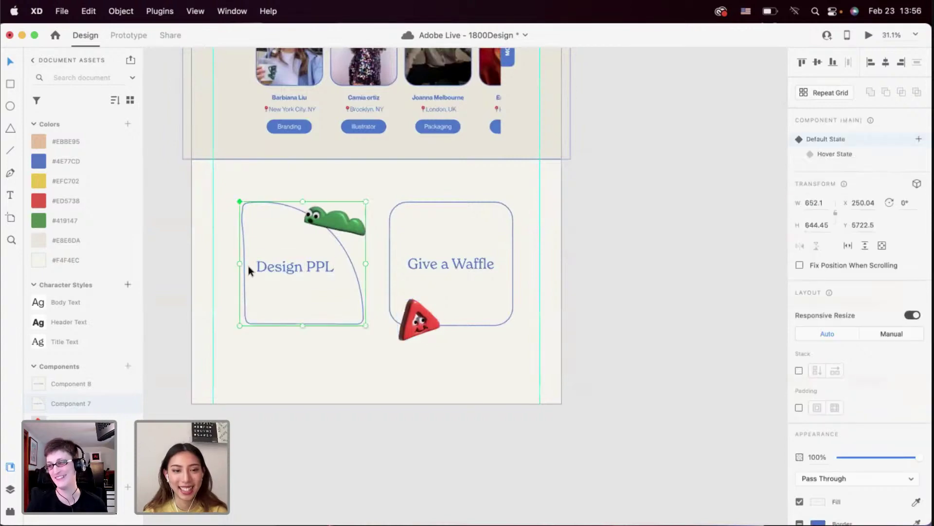
left_click(409, 263)
Preview the page, scroll down to confirm both cards fill solid blue on hover, then close it
left_click(868, 35)
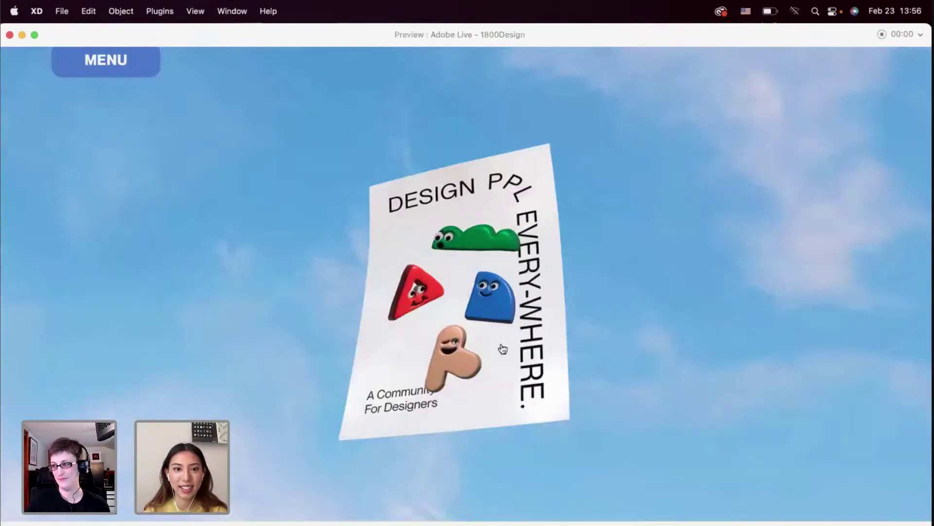
scroll(501, 349, "down", 20)
scroll(502, 348, "down", 4)
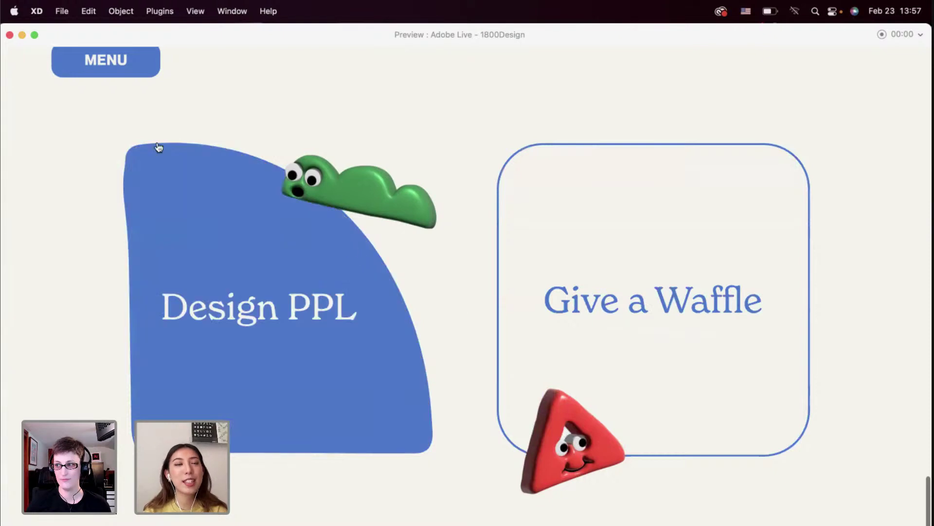
left_click(9, 35)
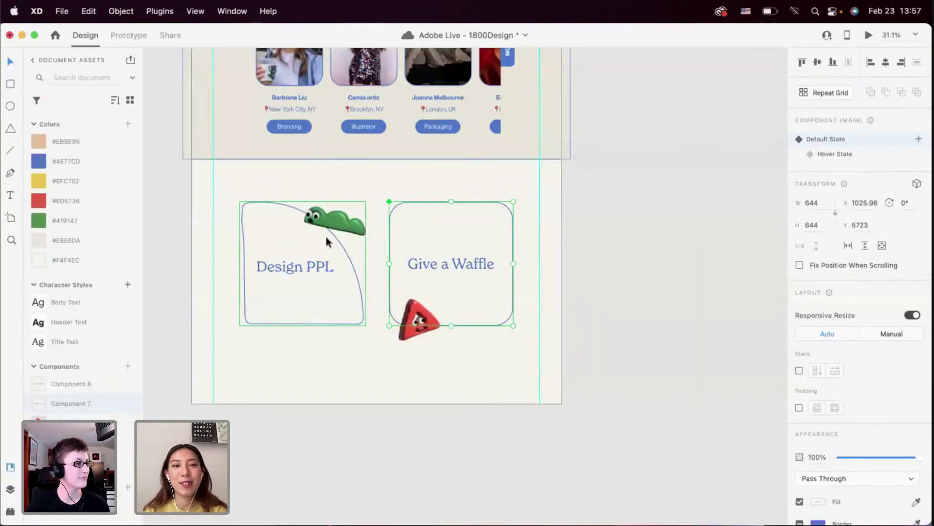
Paste the worm sticker back onto the Design PPL card
scroll(326, 236, "up", 3)
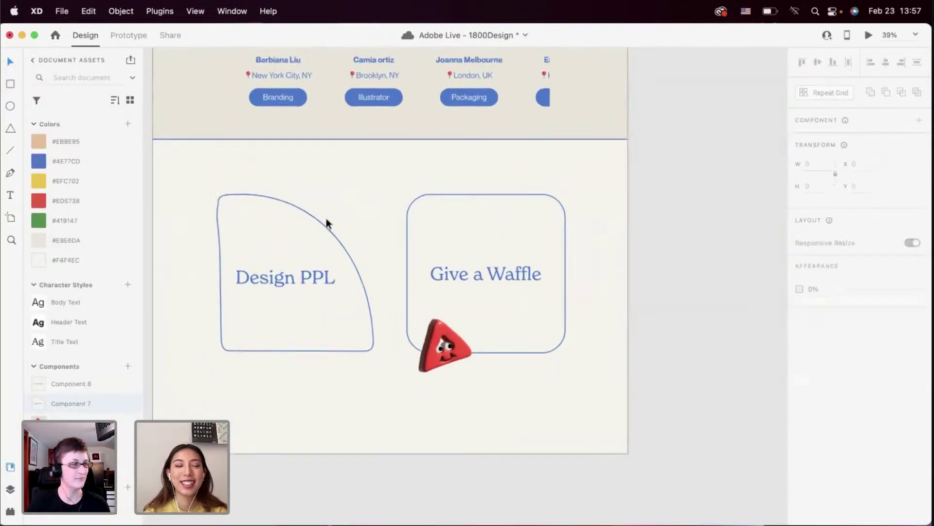
scroll(326, 220, "up", 3)
left_click(309, 304)
key("cmd+v")
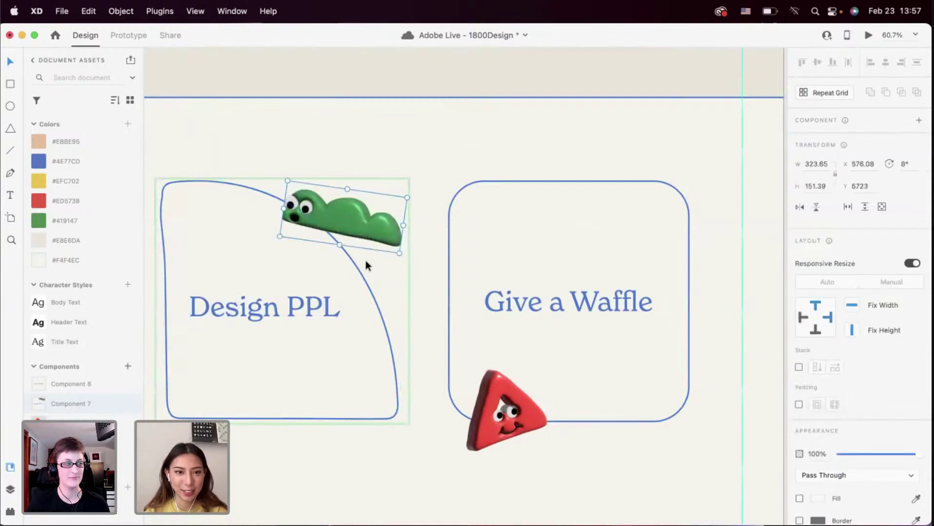
In Design PPL's hover state, rotate the worm to 16° and nudge it up-left
left_click(370, 267)
scroll(392, 274, "left", 3)
scroll(393, 273, "down", 2)
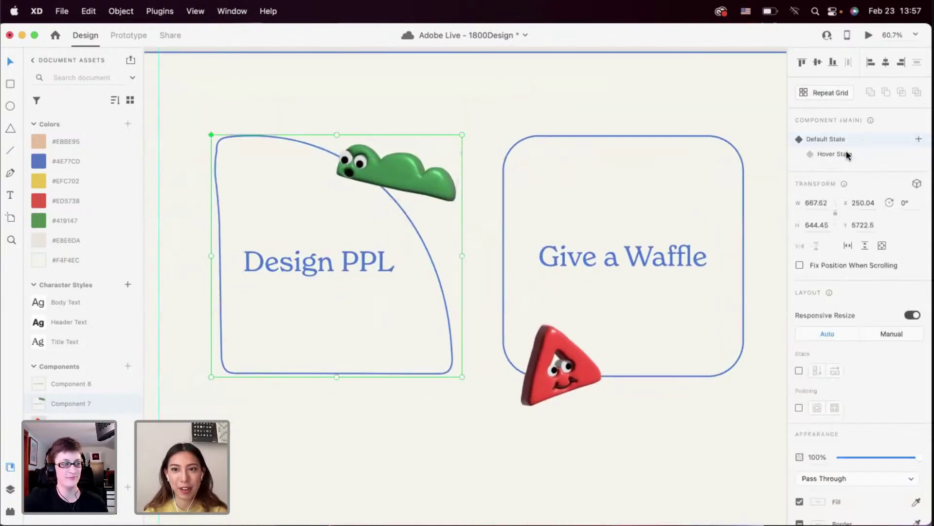
left_click(835, 154)
double_click(412, 189)
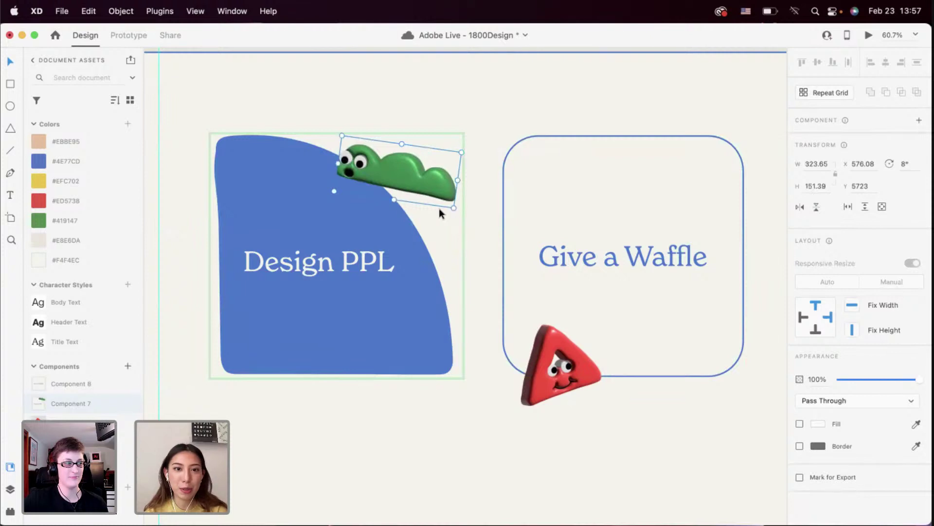
left_click_drag(455, 210, 423, 187)
key("Escape")
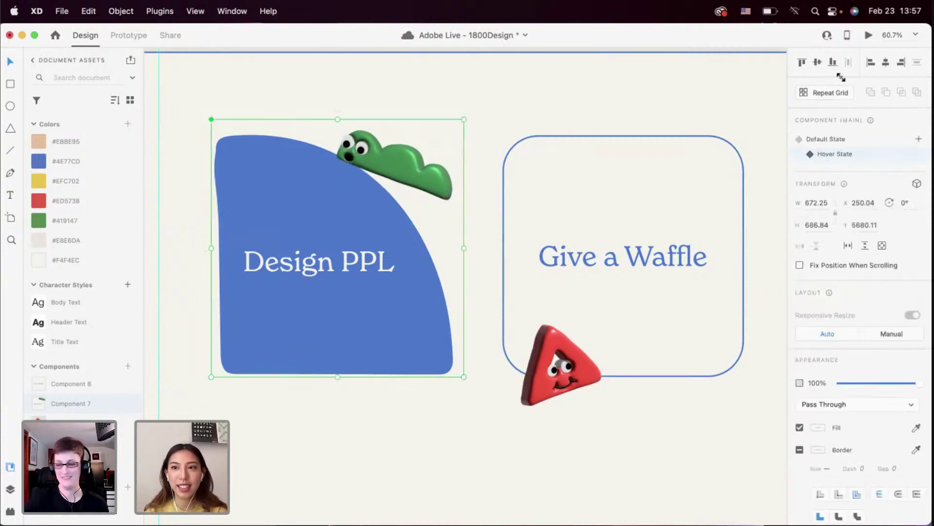
left_click(814, 139)
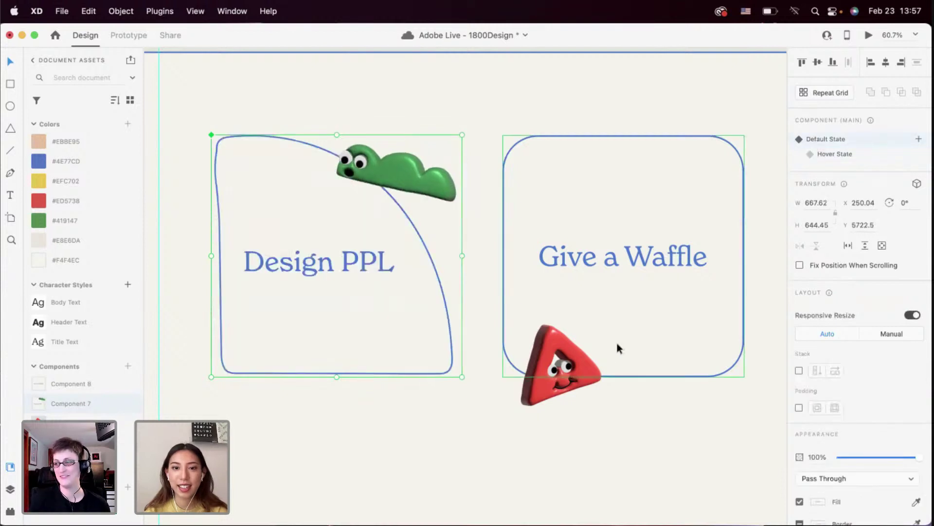
In Give a Waffle's hover state, tilt the red triangle to 1° and move it up-left
left_click(585, 367)
key("Delete")
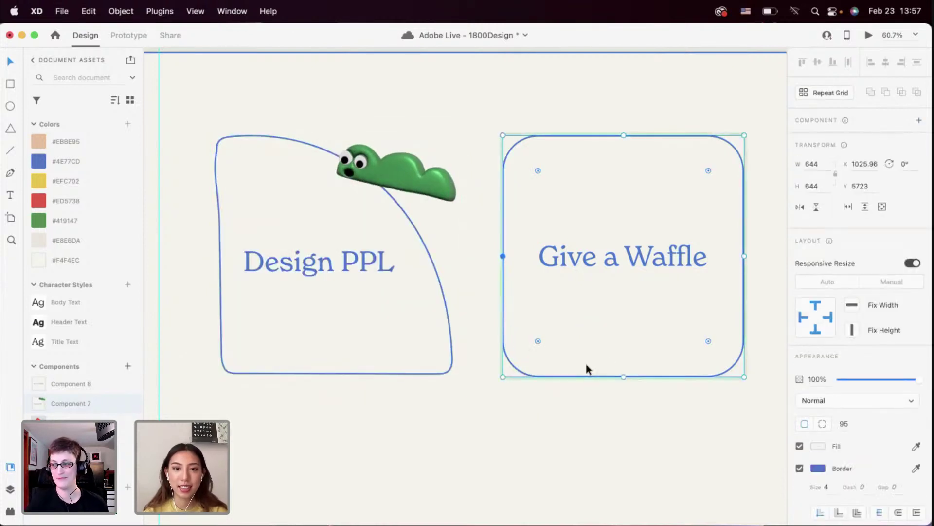
key("super+z")
left_click(636, 360)
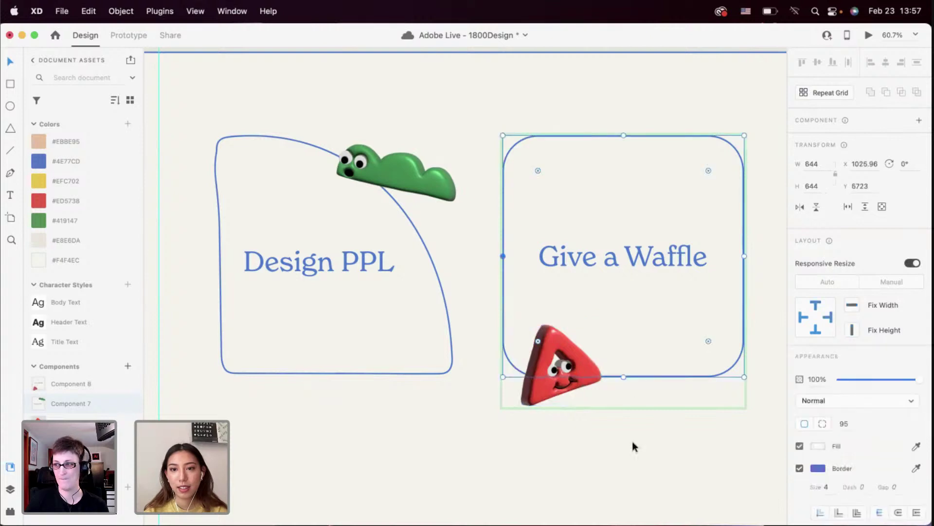
key("Escape")
left_click(822, 155)
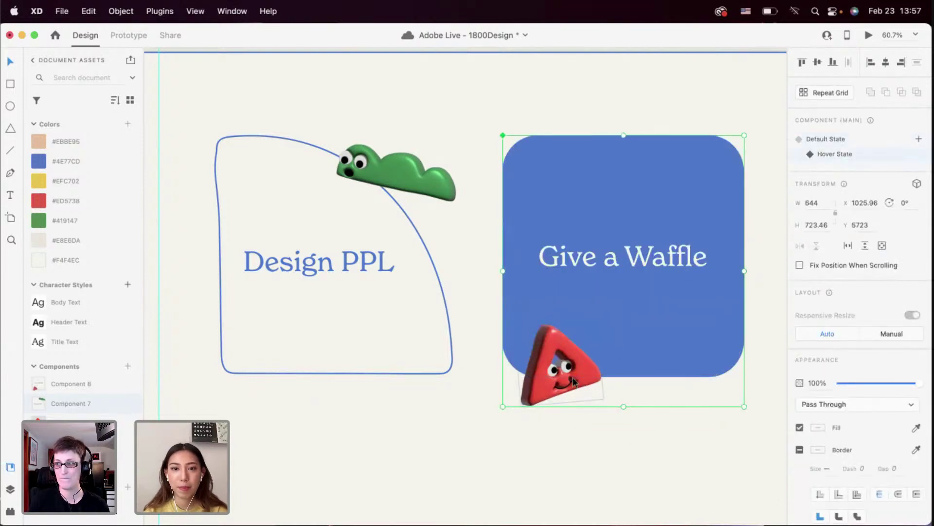
left_click(602, 389)
left_click_drag(606, 401, 605, 408)
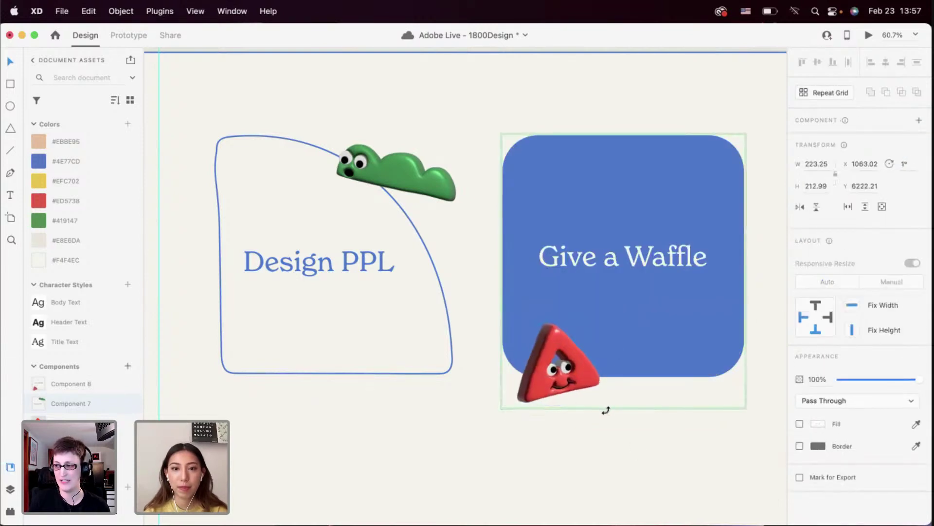
left_click_drag(576, 367, 559, 357)
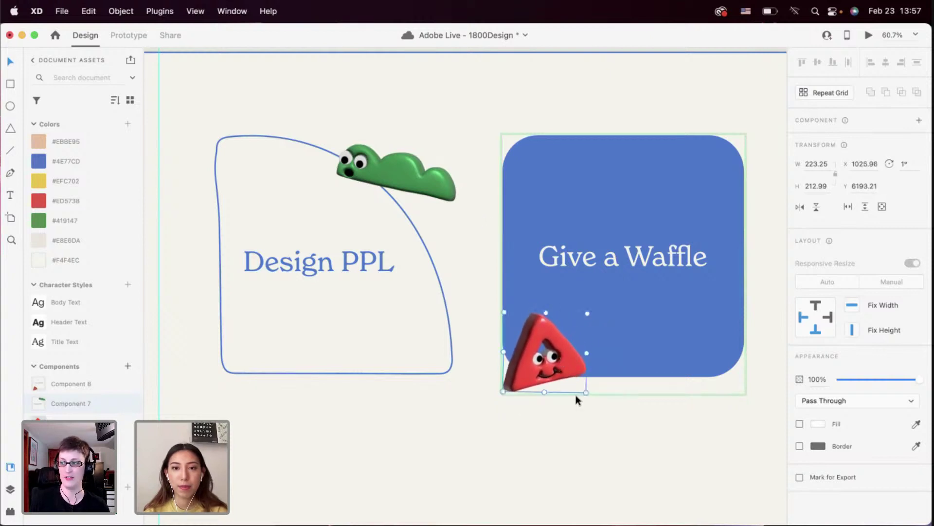
key("Escape")
Tilt the triangle to -15°, return Give a Waffle to Default State, and preview the page
double_click(582, 363)
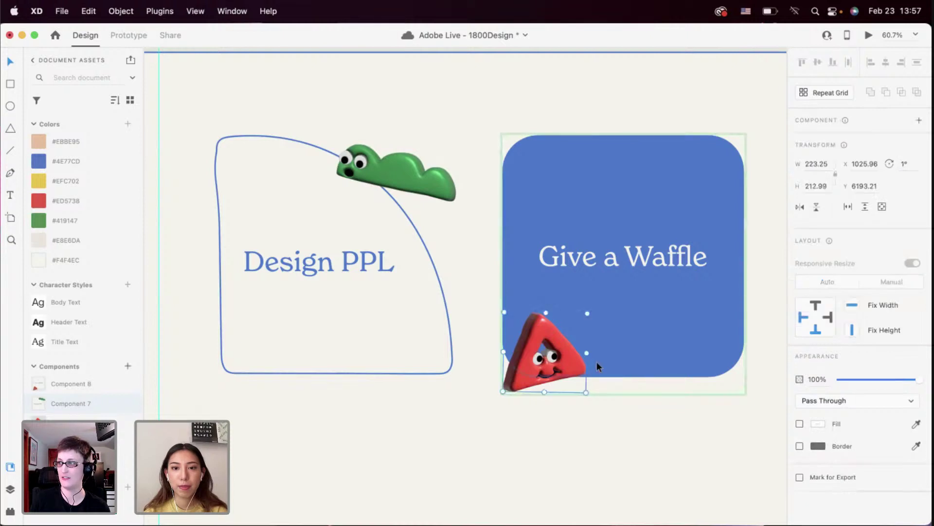
left_click_drag(593, 356, 590, 342)
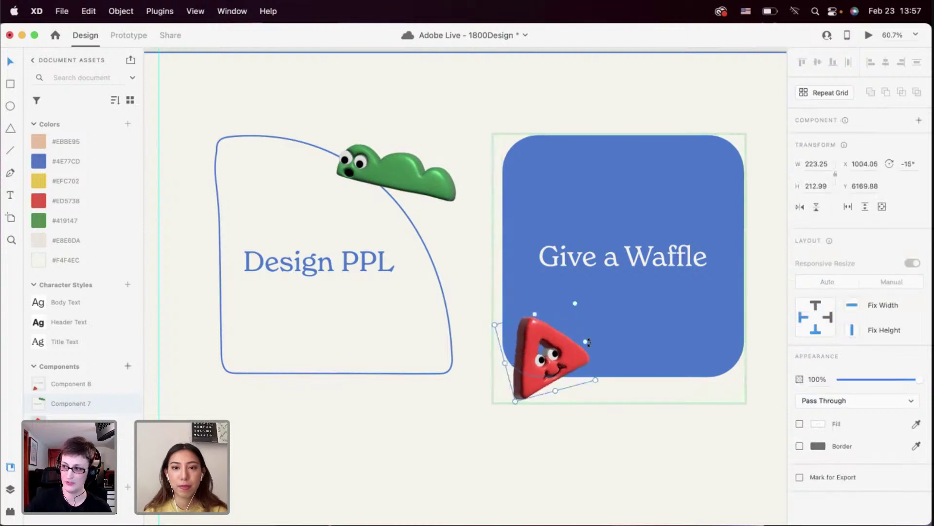
left_click(608, 348)
key("Escape")
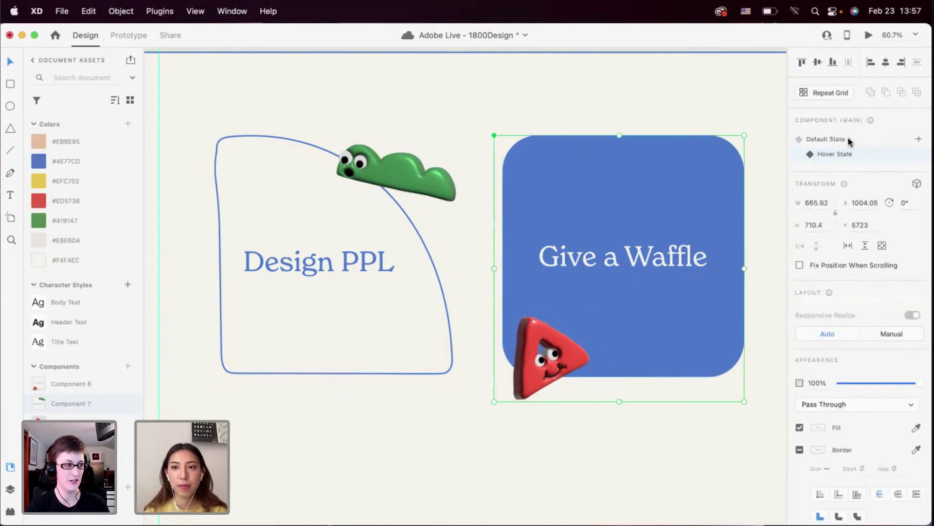
left_click(847, 139)
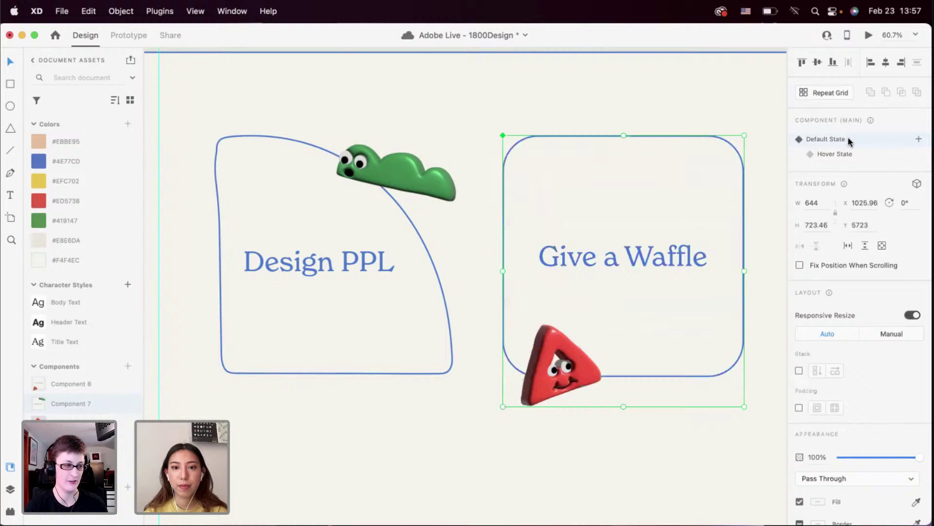
left_click(868, 35)
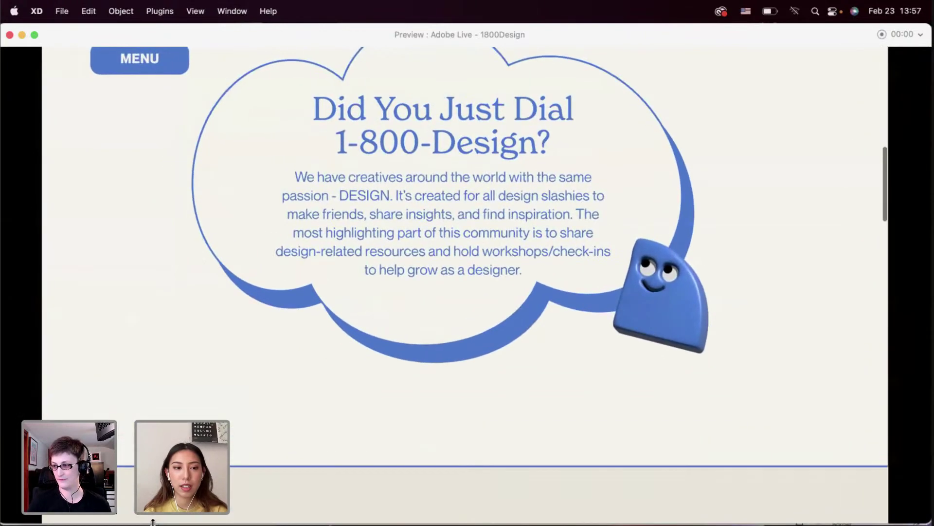
Scroll up and down through the landing page preview to review it
scroll(196, 400, "down", 20)
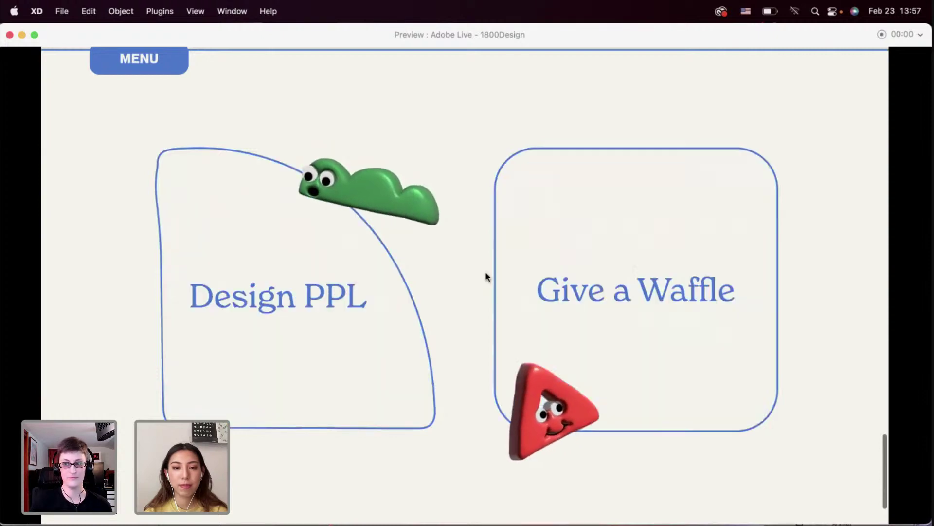
scroll(486, 276, "down", 2)
scroll(486, 276, "up", 10)
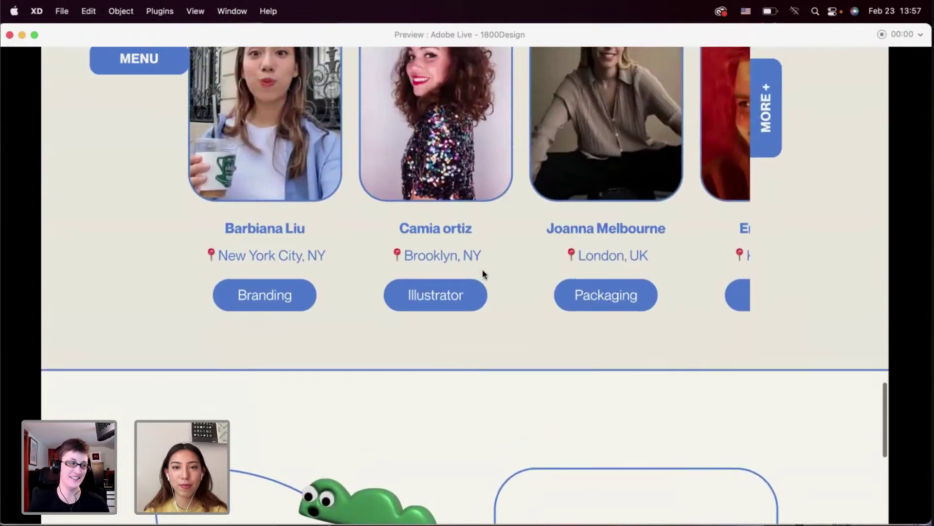
scroll(483, 271, "up", 10)
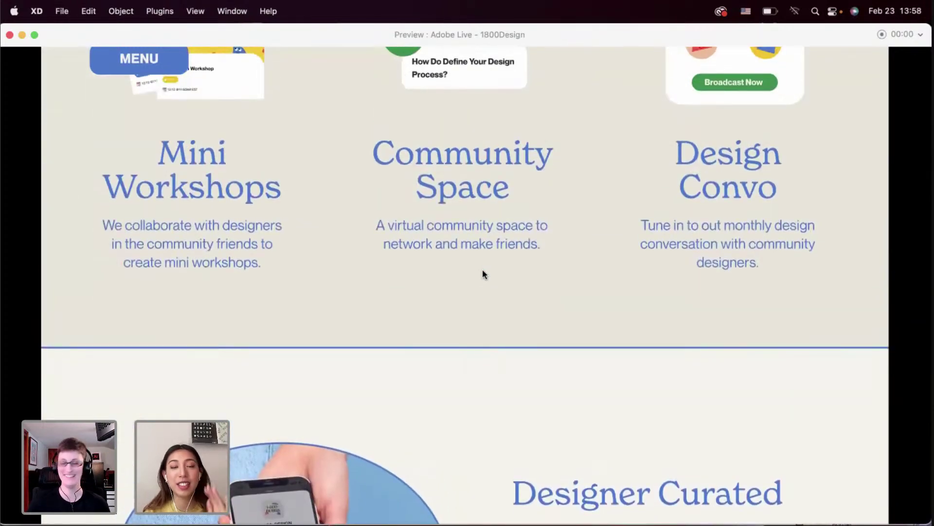
scroll(428, 300, "down", 10)
scroll(427, 300, "down", 10)
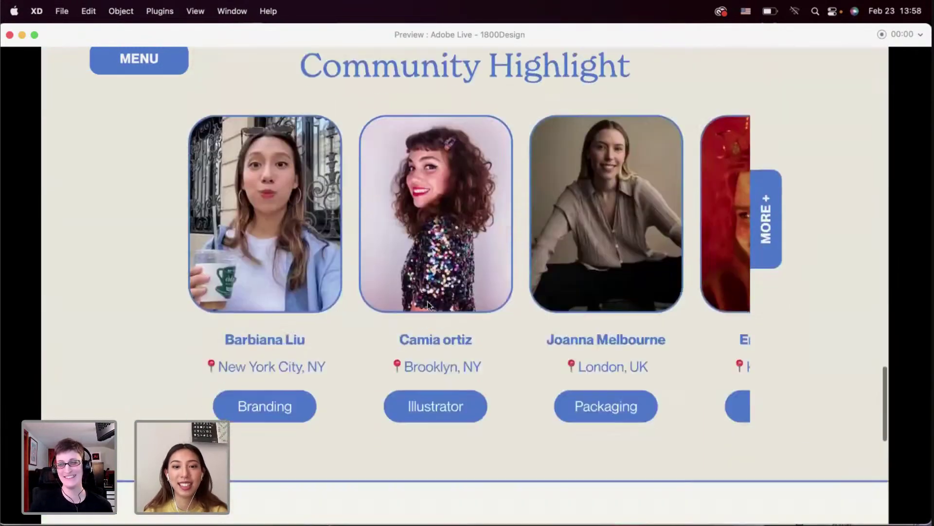
scroll(425, 302, "up", 8)
scroll(425, 305, "up", 15)
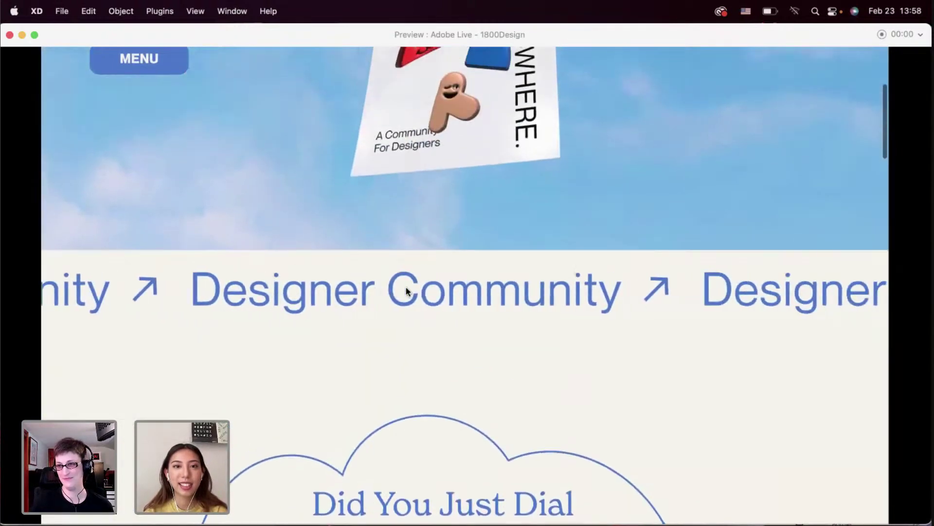
scroll(402, 286, "up", 5)
left_click(10, 35)
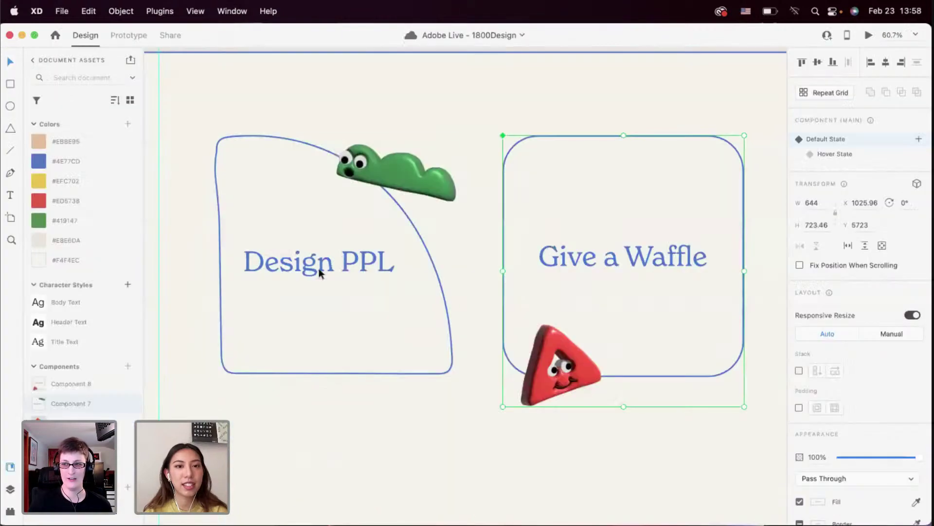
scroll(319, 268, "down", 3)
scroll(319, 267, "down", 3)
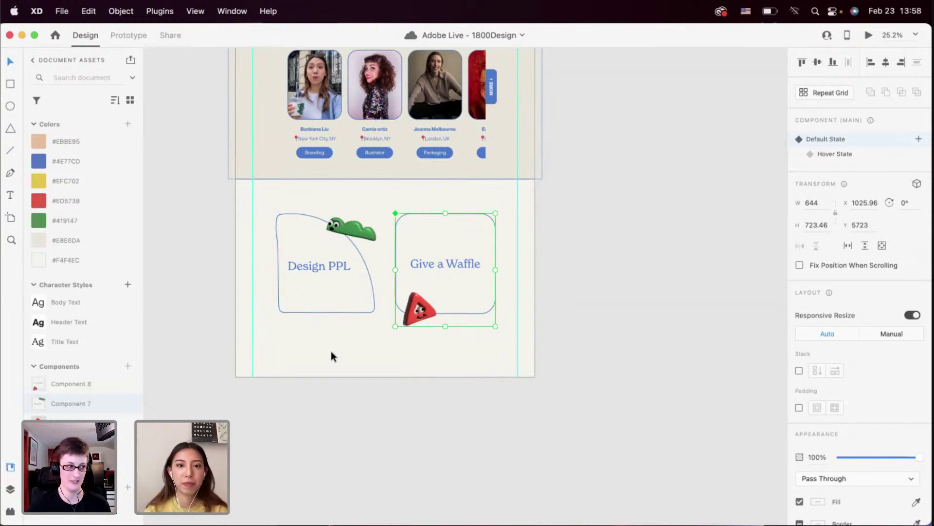
left_click(330, 351)
scroll(330, 351, "up", 3)
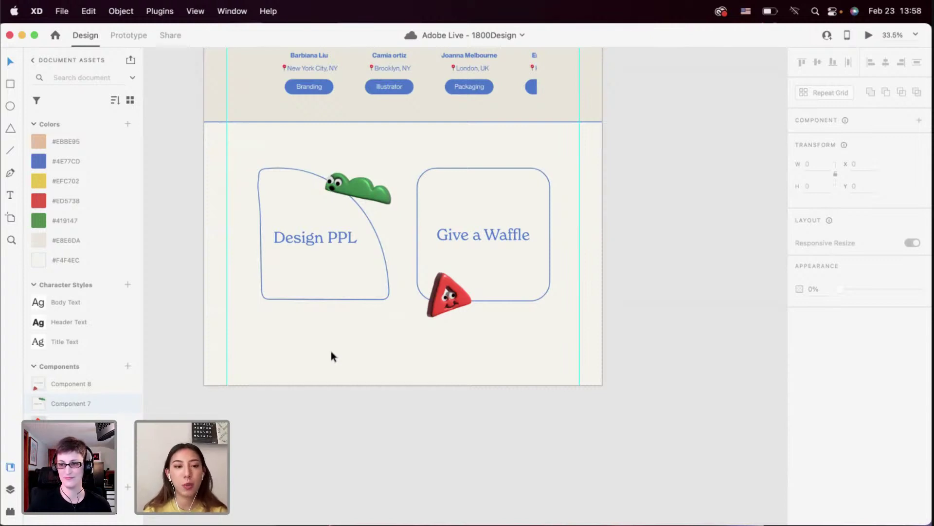
left_click(317, 361)
scroll(321, 352, "down", 3)
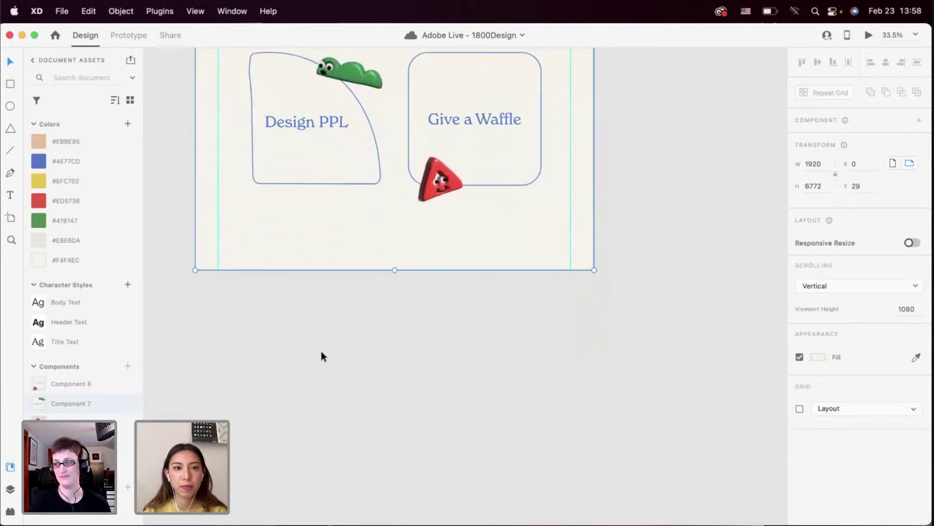
Drag the landing page artboard's bottom edge down to a height of 7671
left_click_drag(383, 279, 384, 431)
scroll(391, 359, "down", 6)
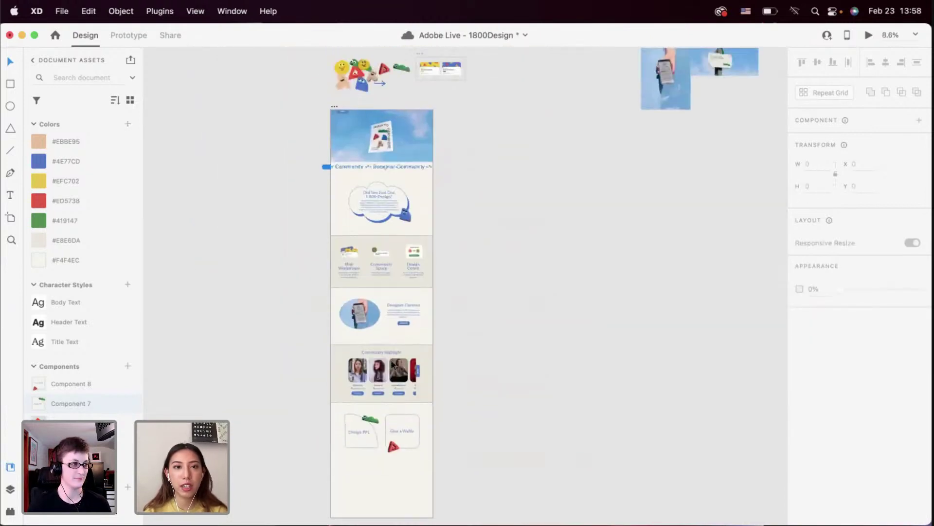
scroll(392, 364, "up", 10)
scroll(391, 364, "right", 6)
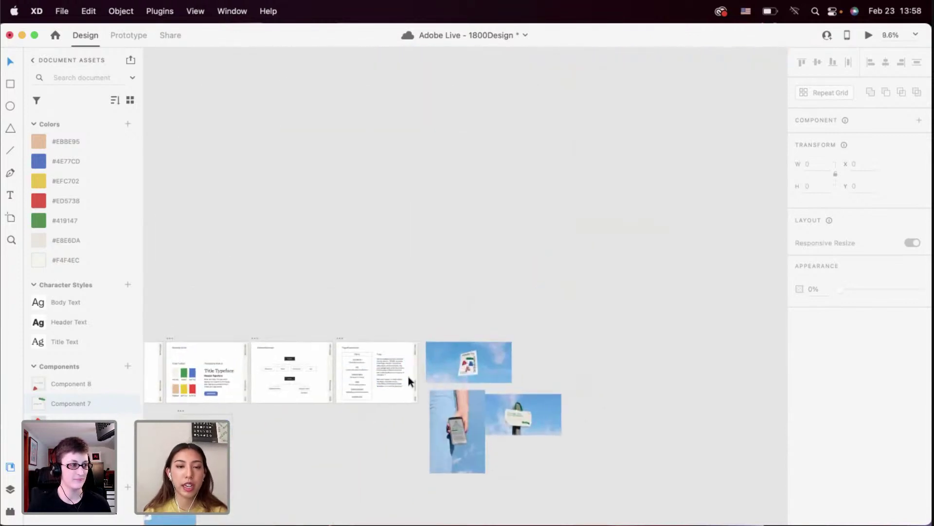
scroll(354, 424, "up", 10)
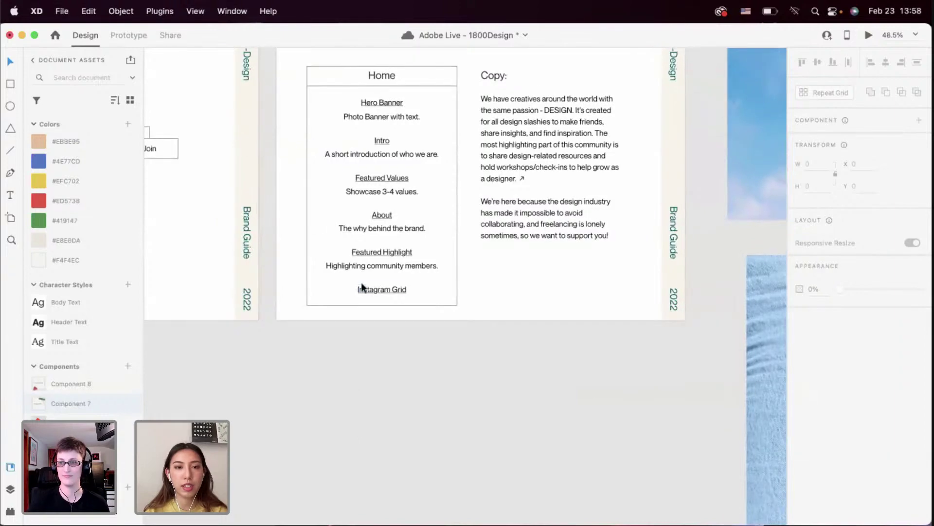
scroll(369, 291, "down", 5)
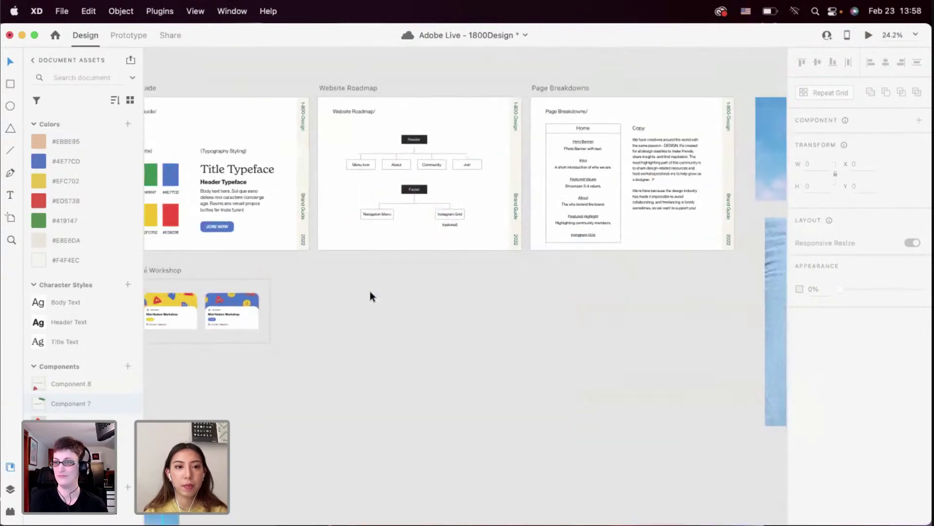
scroll(370, 291, "down", 3)
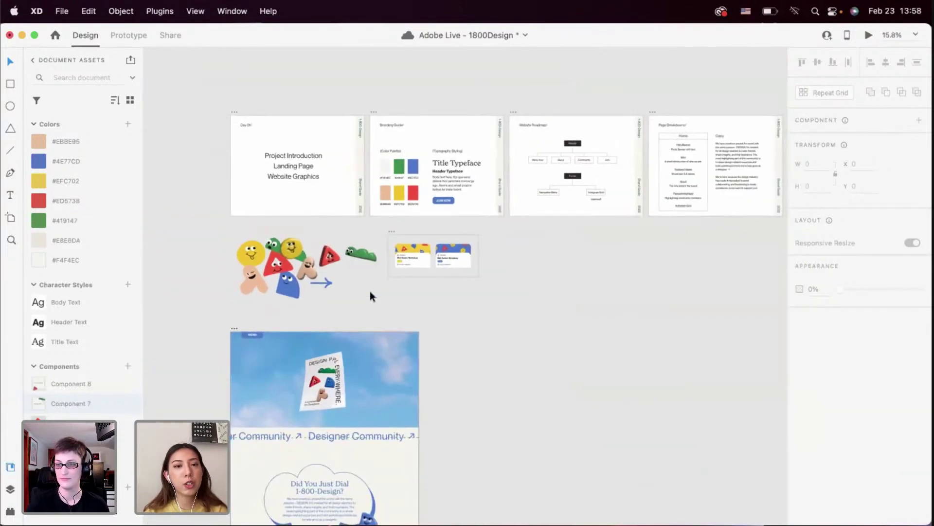
scroll(370, 291, "down", 10)
scroll(371, 294, "down", 2)
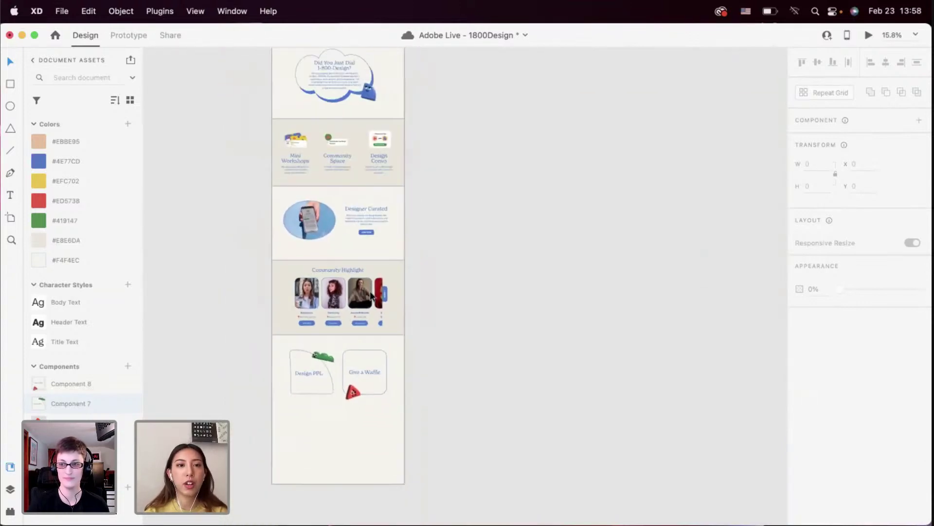
scroll(371, 294, "down", 5)
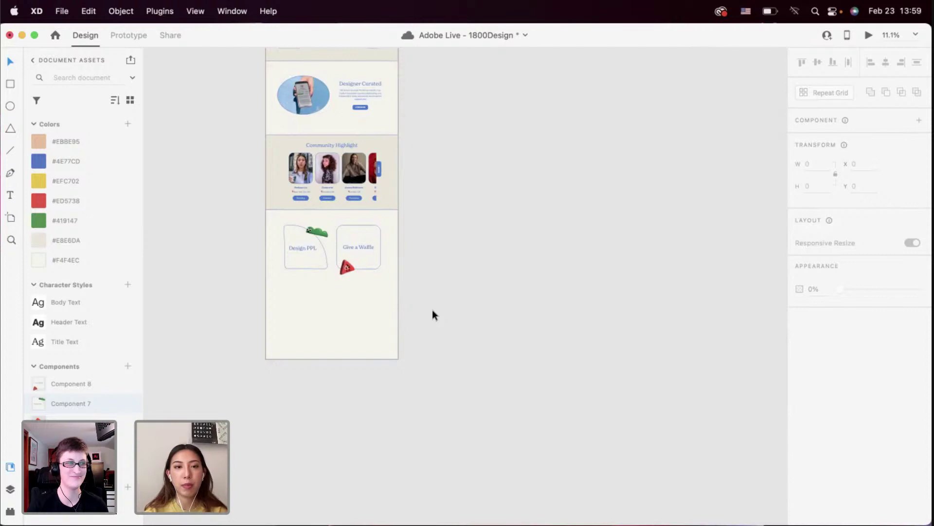
scroll(432, 310, "up", 10)
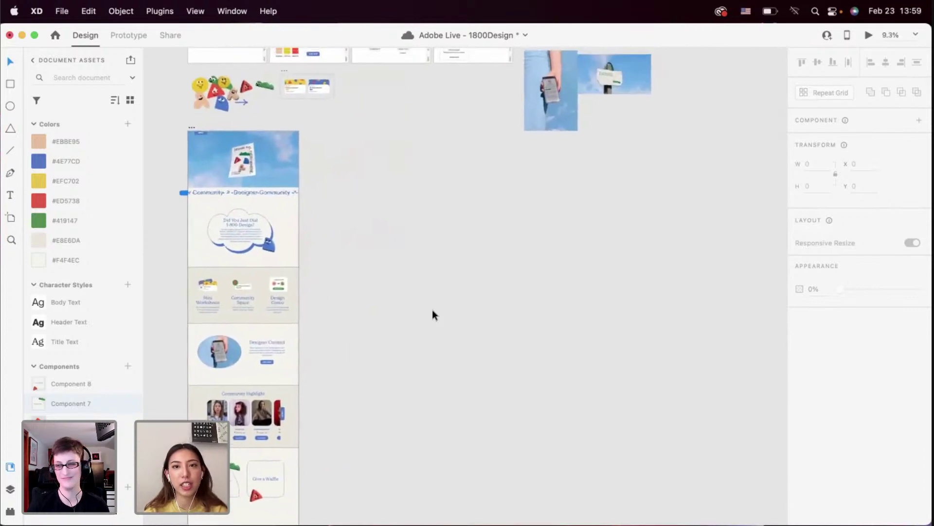
scroll(432, 309, "up", 3)
scroll(327, 208, "up", 2)
scroll(326, 203, "up", 5)
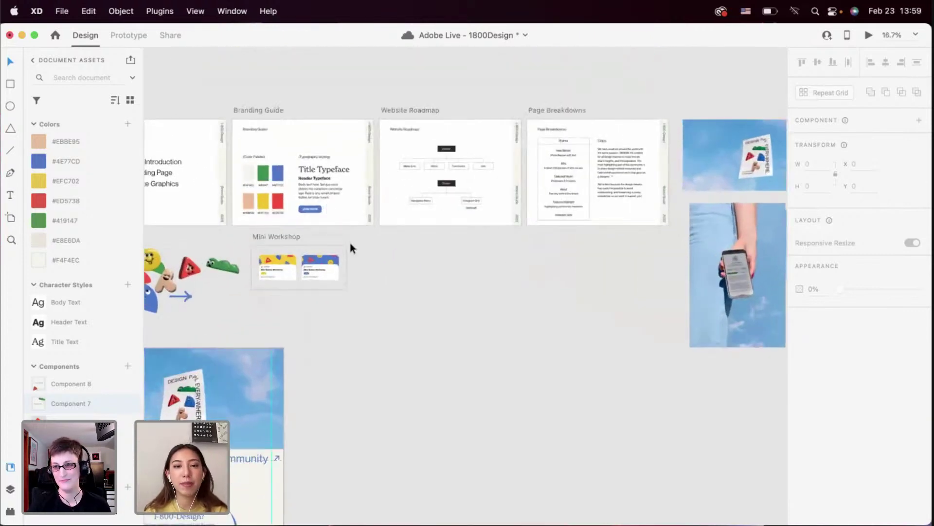
scroll(350, 248, "up", 3)
scroll(349, 243, "down", 3)
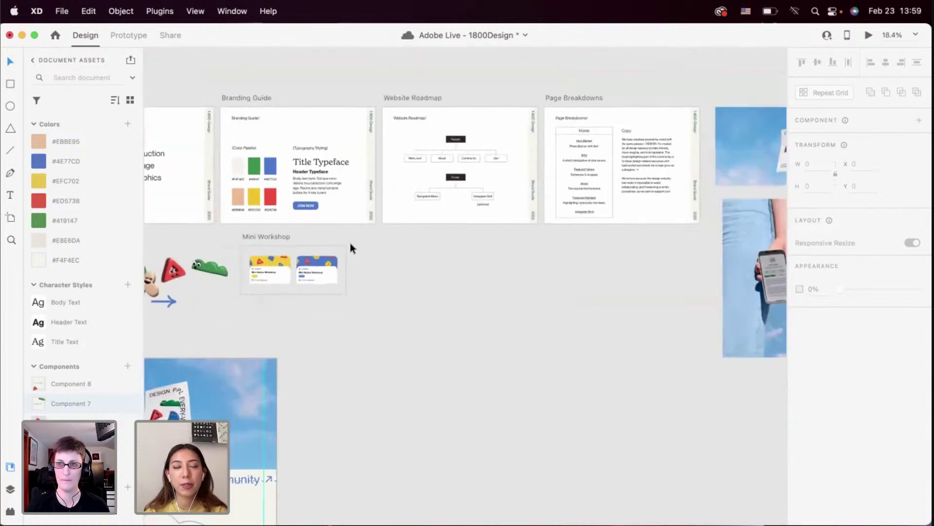
scroll(349, 242, "down", 15)
scroll(349, 242, "down", 10)
scroll(349, 242, "right", 4)
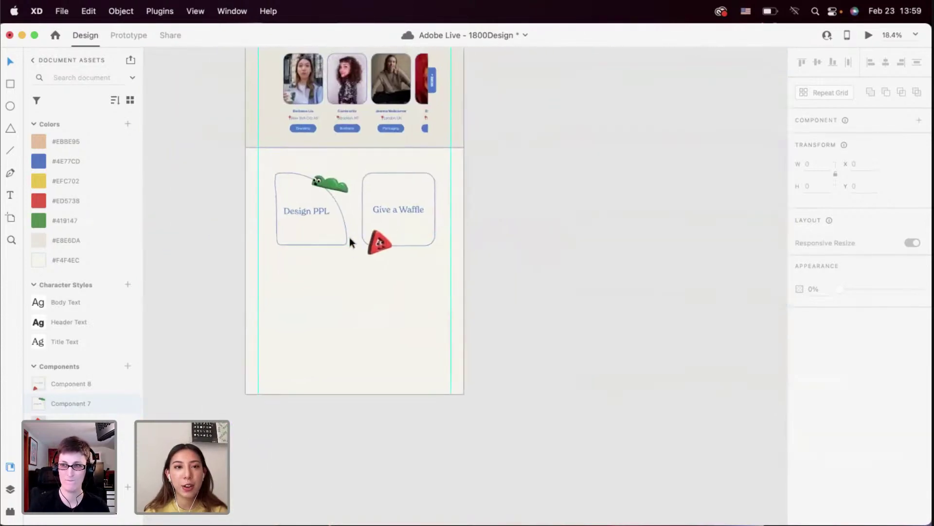
Select the Community Highlight section items and toggle their grouping, then clear the selection
left_click(288, 133)
key("super+g")
scroll(287, 133, "up", 3)
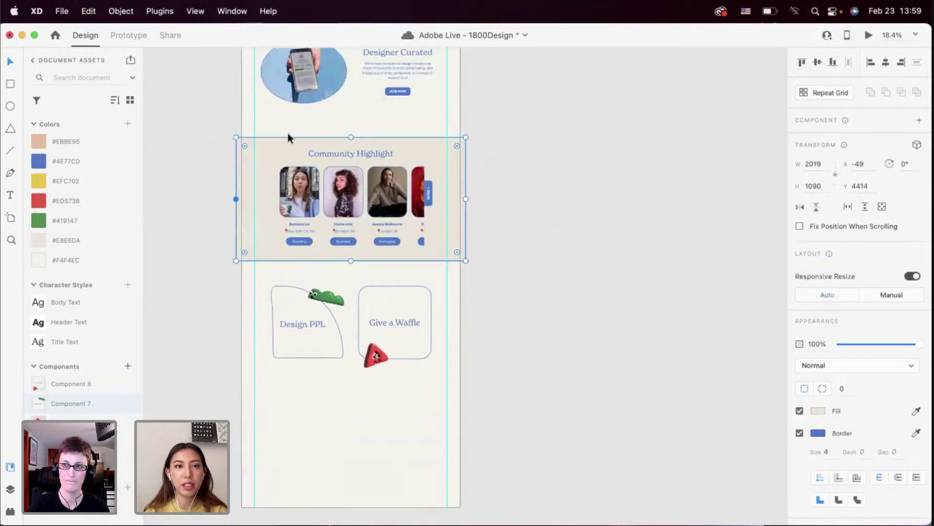
left_click_drag(207, 136, 500, 396)
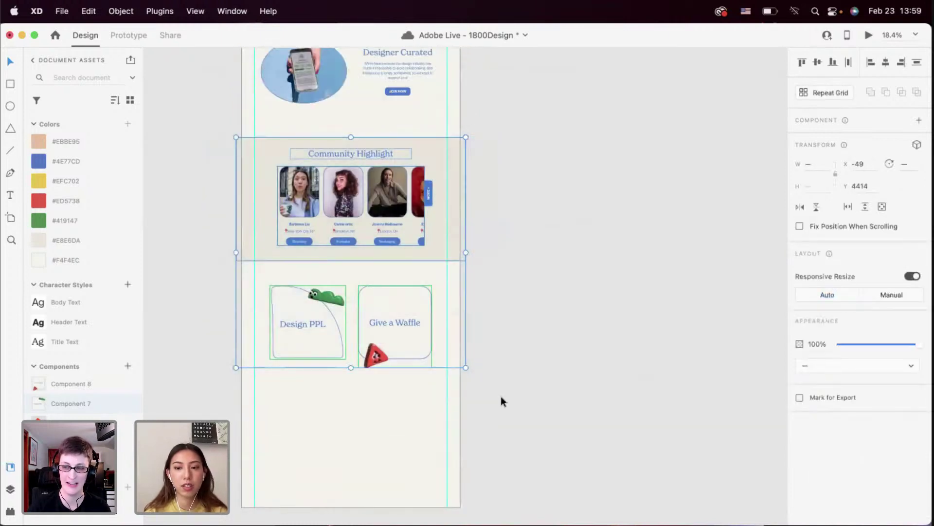
key("super+g")
left_click(503, 390)
scroll(457, 259, "down", 1)
scroll(457, 258, "left", 1)
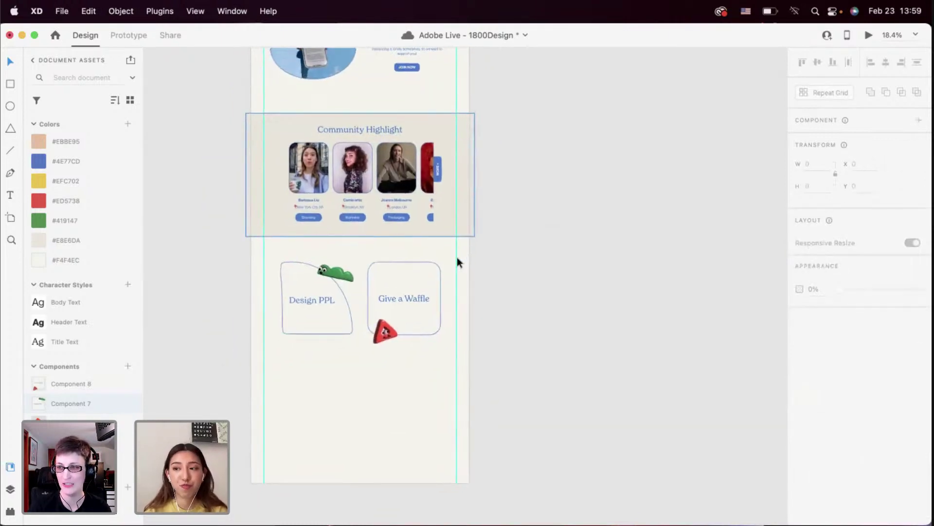
Duplicate the beige Community Highlight band below the cards and shorten it to 751 high
left_click(448, 227)
scroll(448, 223, "down", 2)
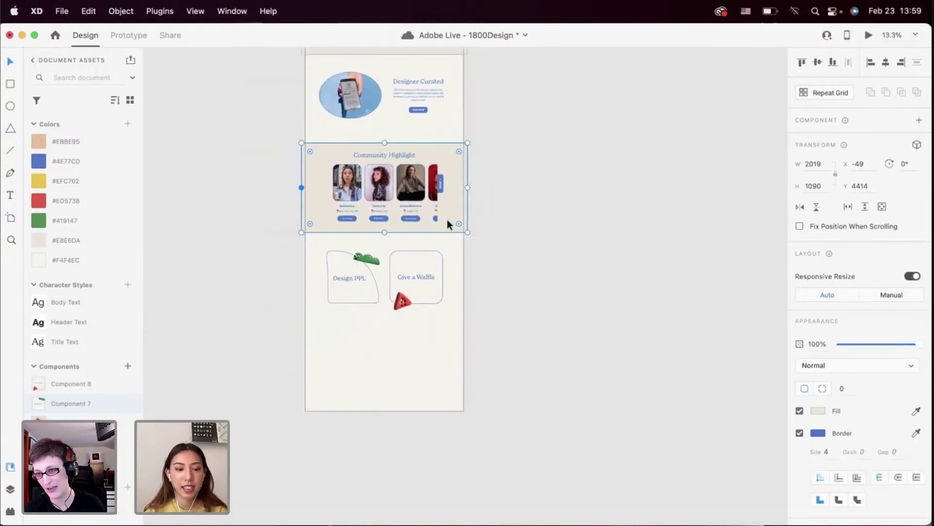
left_click_drag(447, 220, 456, 393)
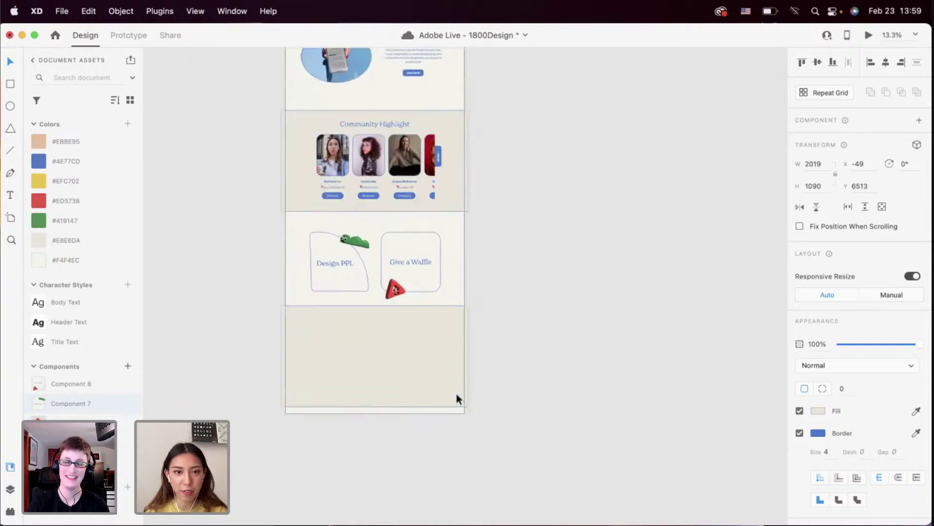
scroll(456, 393, "up", 3)
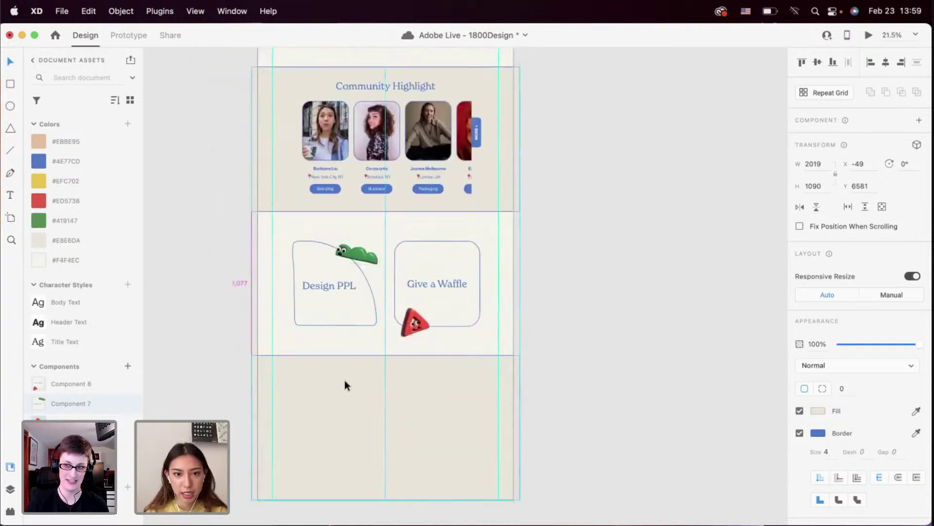
left_click(345, 379)
scroll(345, 378, "down", 2)
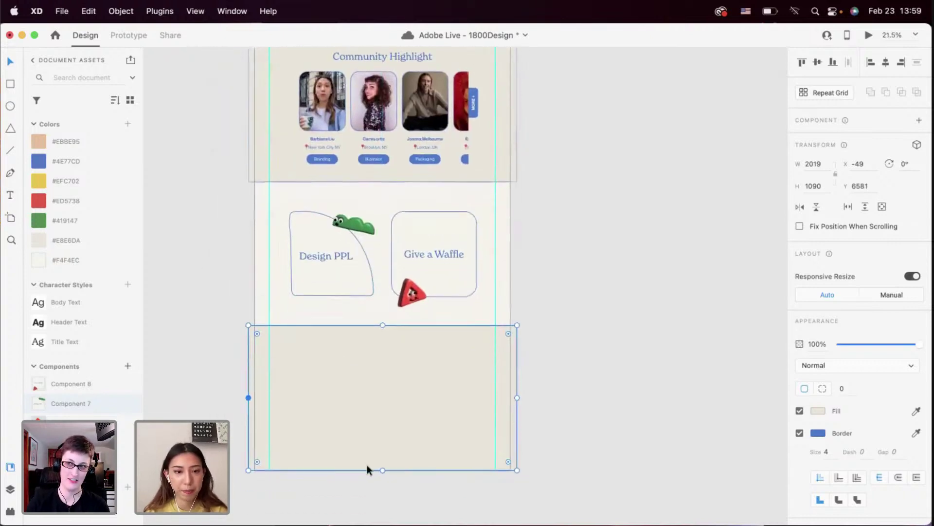
left_click_drag(383, 470, 381, 424)
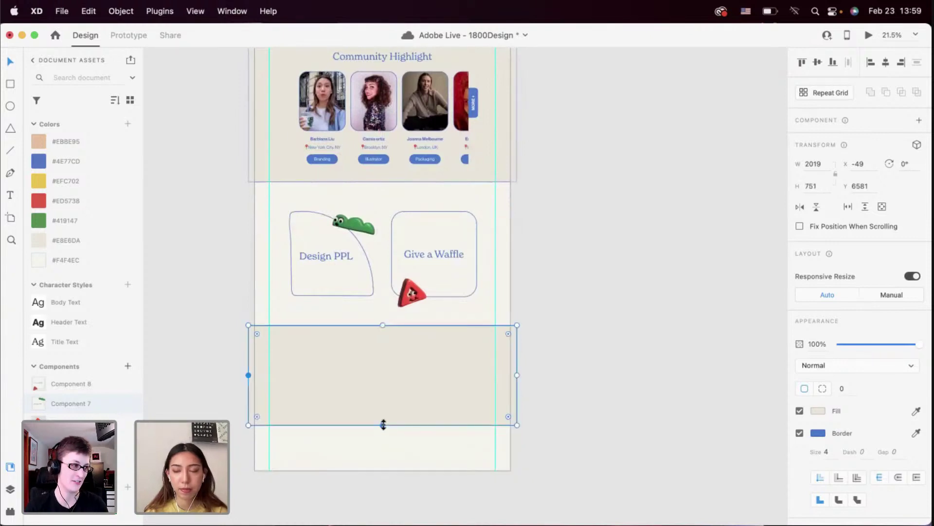
left_click(381, 449)
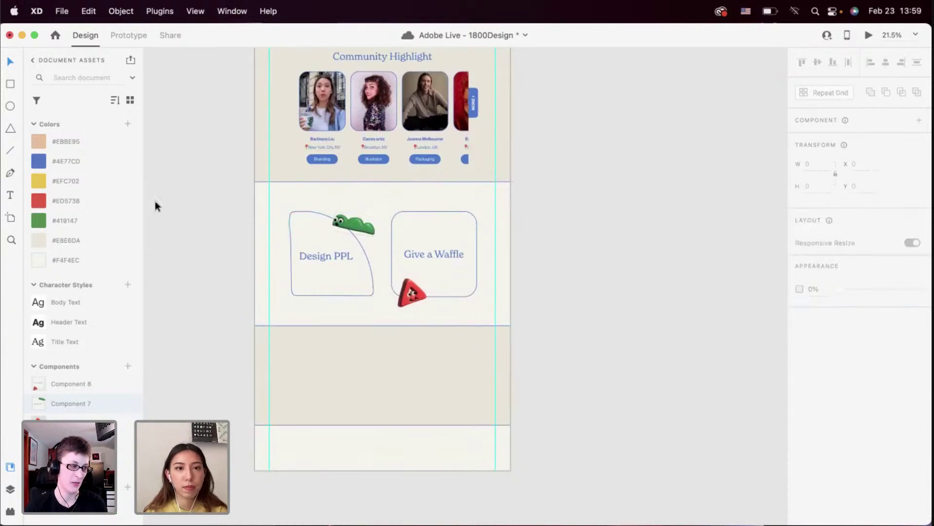
Place a borderless 394.88 px square copy of the card, corner radius 83, in the bottom band
left_click(410, 222)
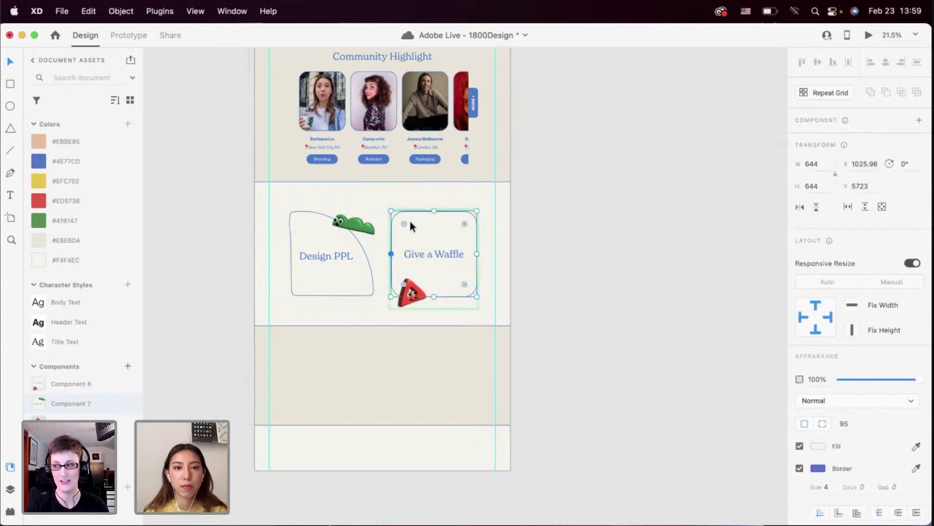
scroll(330, 413, "up", 5)
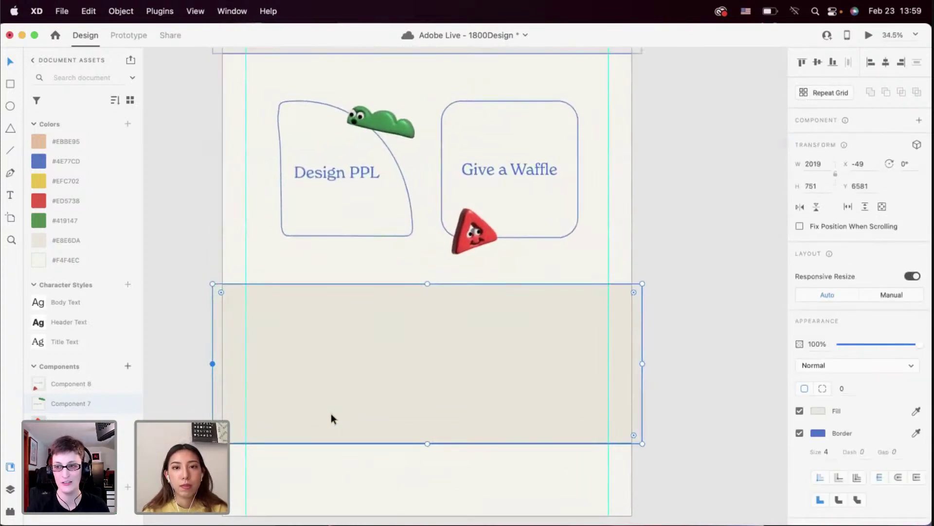
left_click_drag(494, 187, 318, 383)
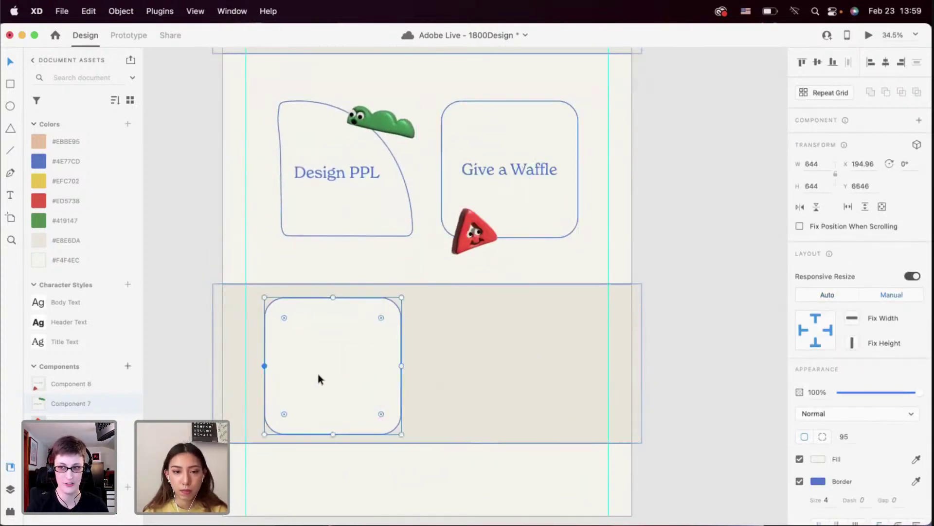
left_click_drag(404, 433, 364, 408)
left_click_drag(344, 319, 325, 348)
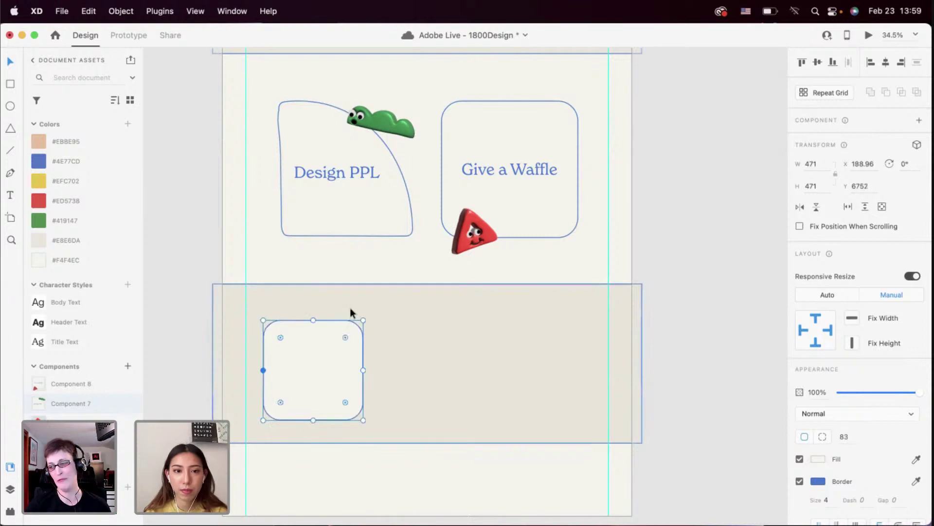
left_click_drag(363, 322, 348, 336)
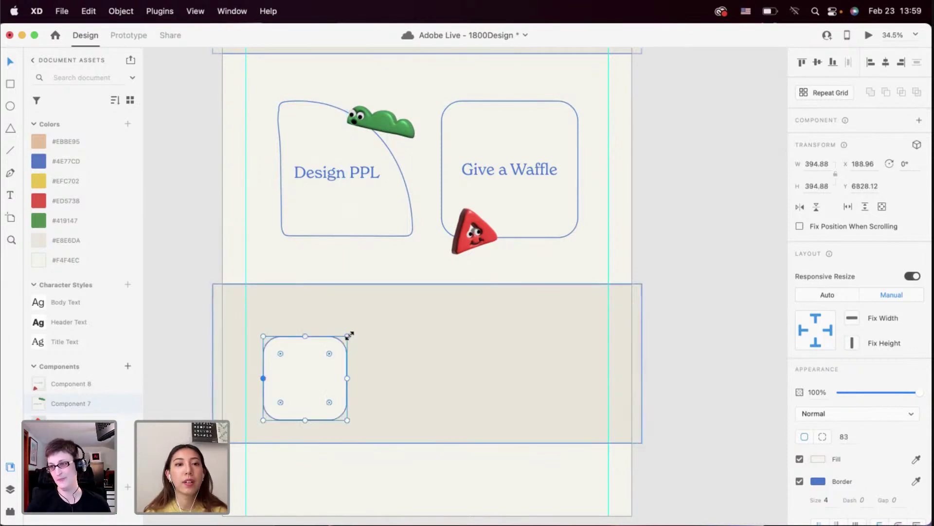
left_click(799, 481)
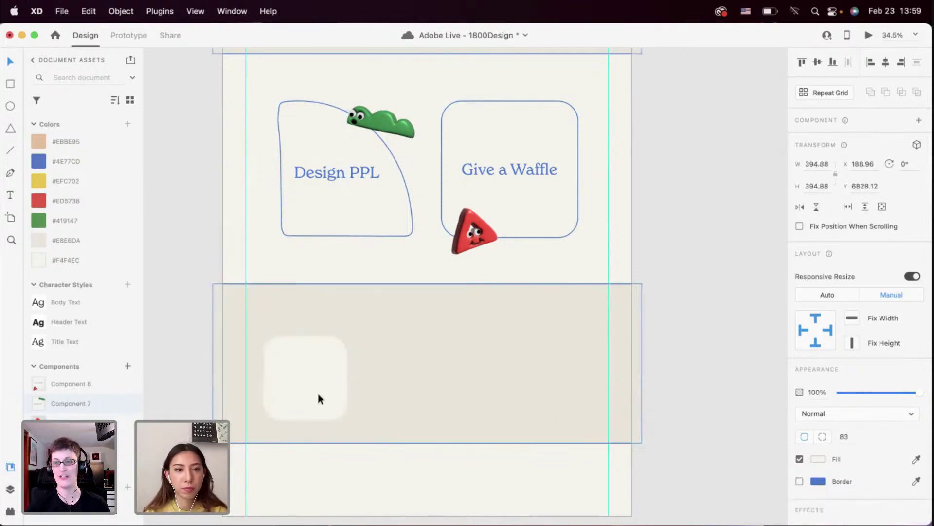
Add a second identical square beside the first and select both squares
left_click_drag(317, 393, 395, 390)
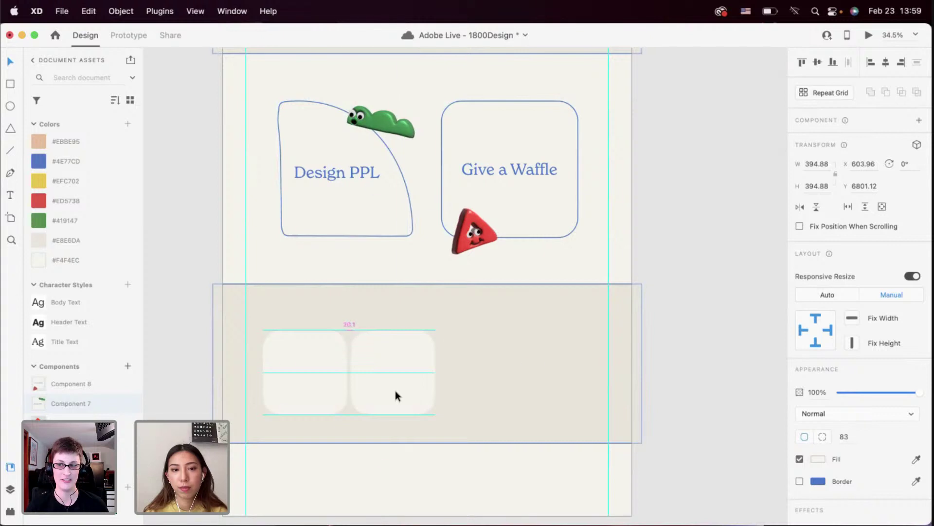
left_click_drag(395, 390, 395, 390)
left_click(281, 378, "shift")
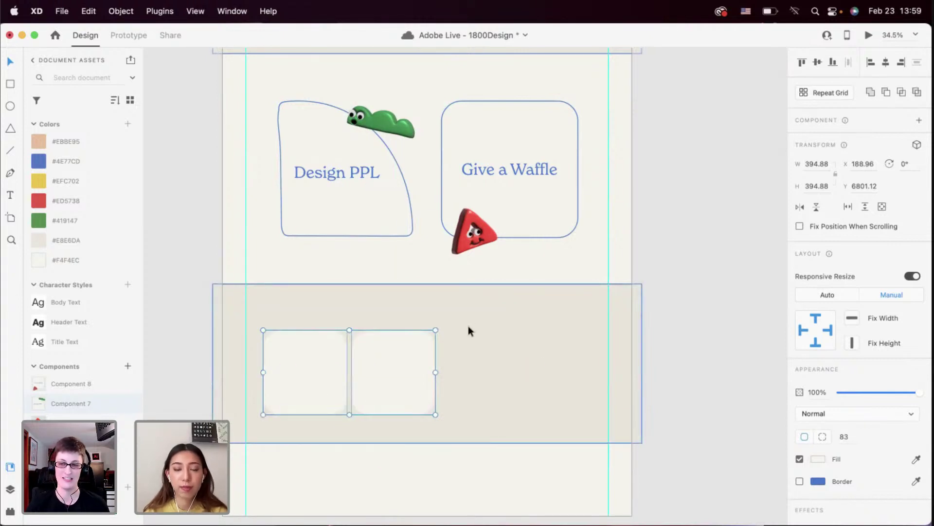
left_click(469, 376)
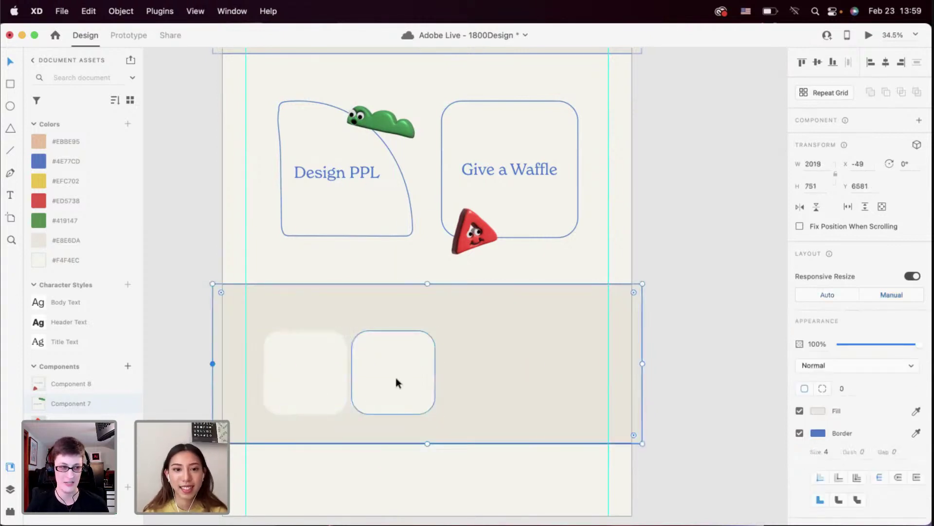
left_click(389, 378)
left_click(344, 375, "shift")
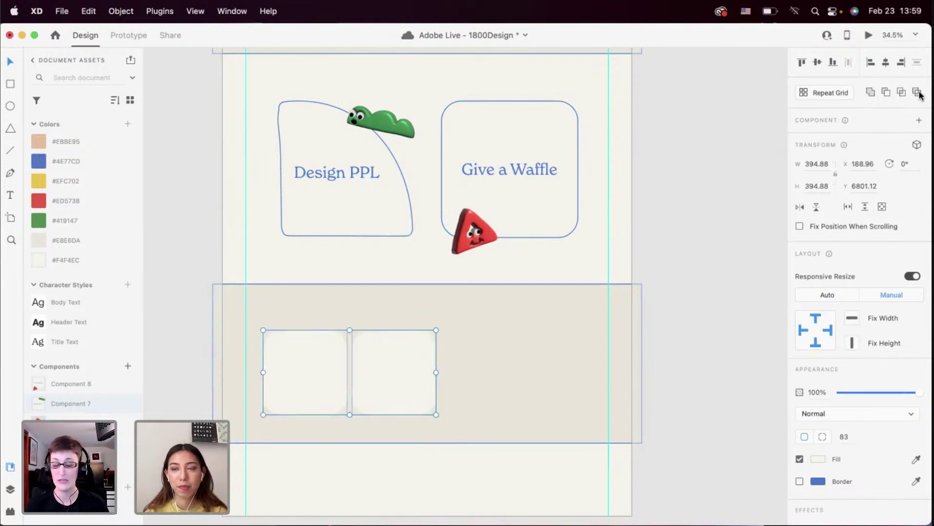
Make the two squares a repeat grid, stretch it across the band, then ungroup the grid
left_click(831, 93)
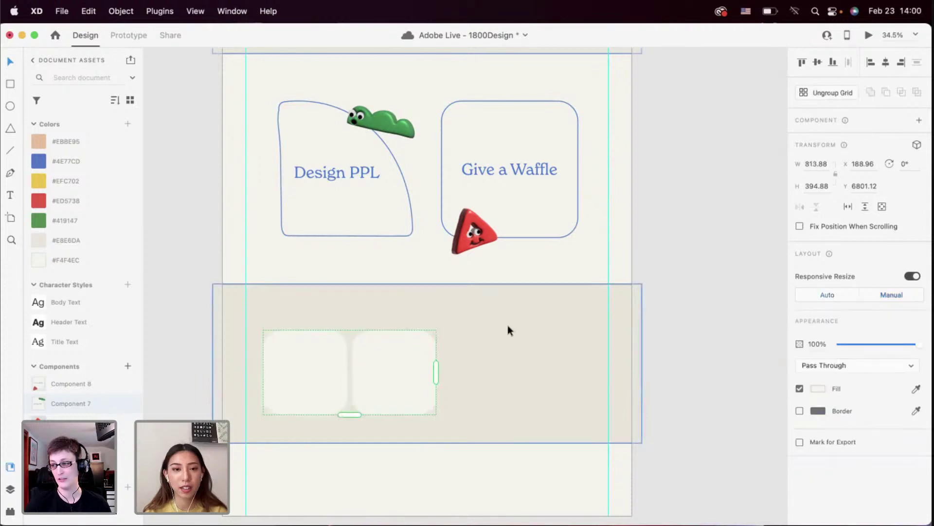
left_click_drag(438, 375, 707, 377)
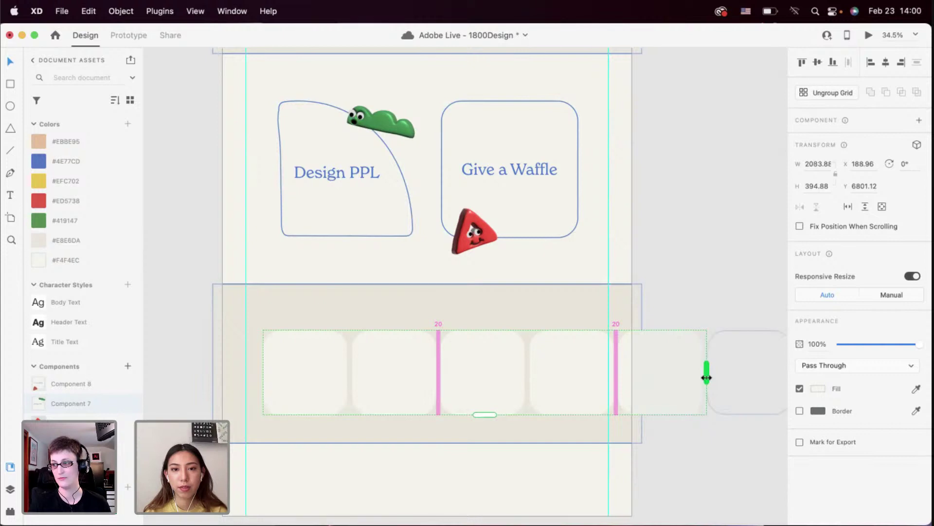
right_click(559, 384)
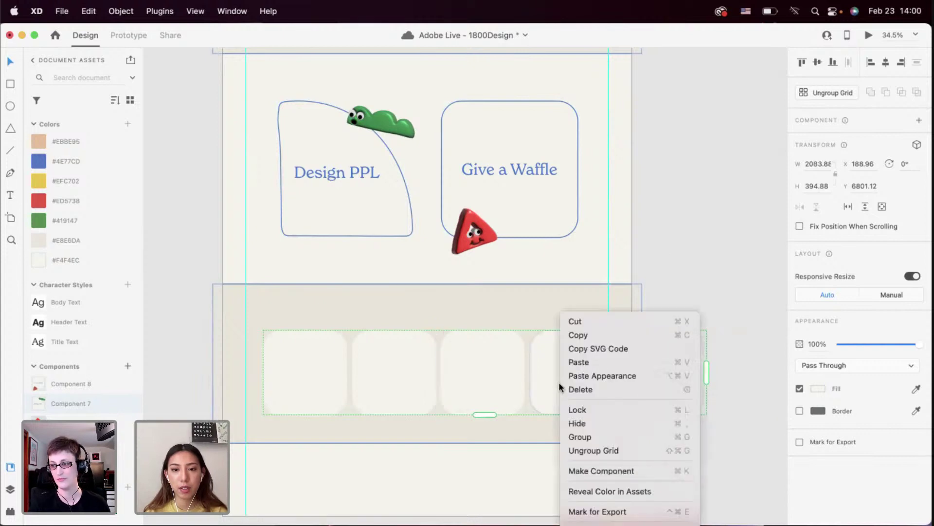
left_click(579, 450)
Ungroup the tiles into separate shapes and drag the stray off-artboard tile into the row
left_click(593, 319)
key("super+shift+g")
key("super+minus")
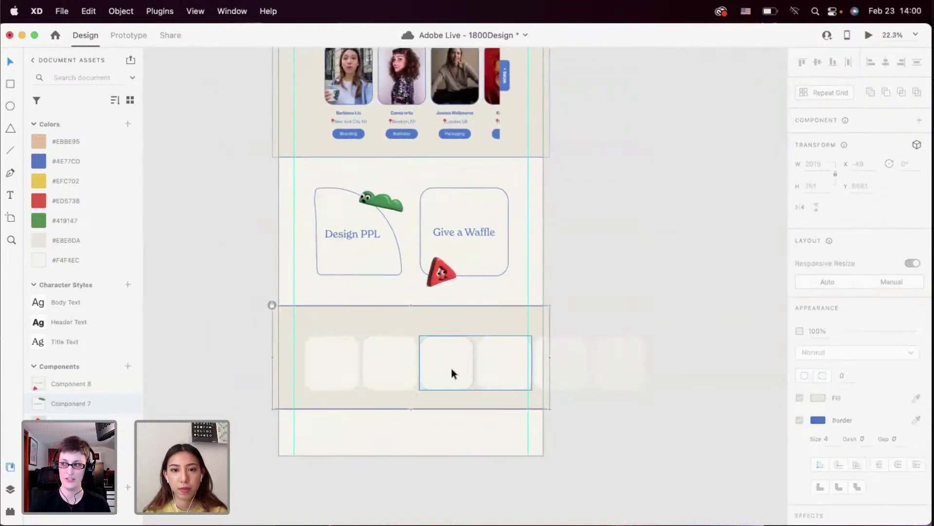
left_click(358, 365)
left_click(420, 367, "shift")
left_click(562, 363, "shift")
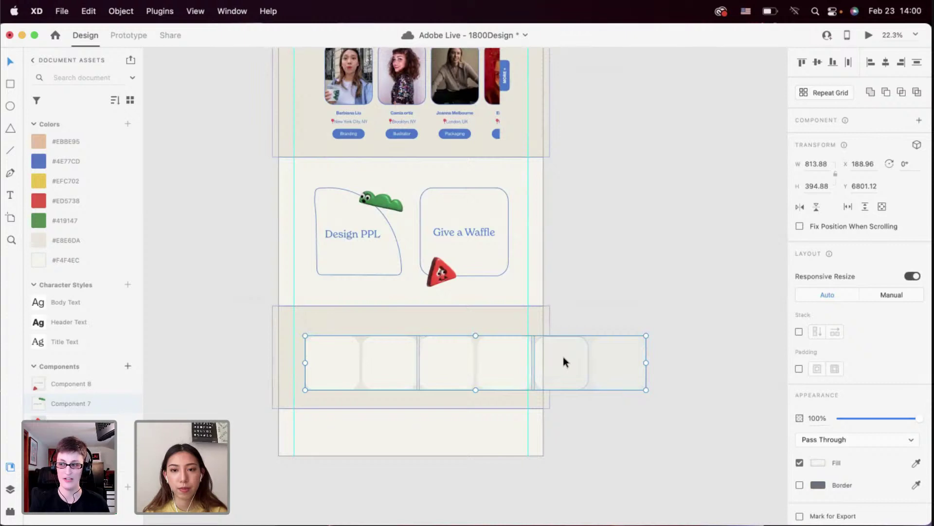
right_click(562, 357)
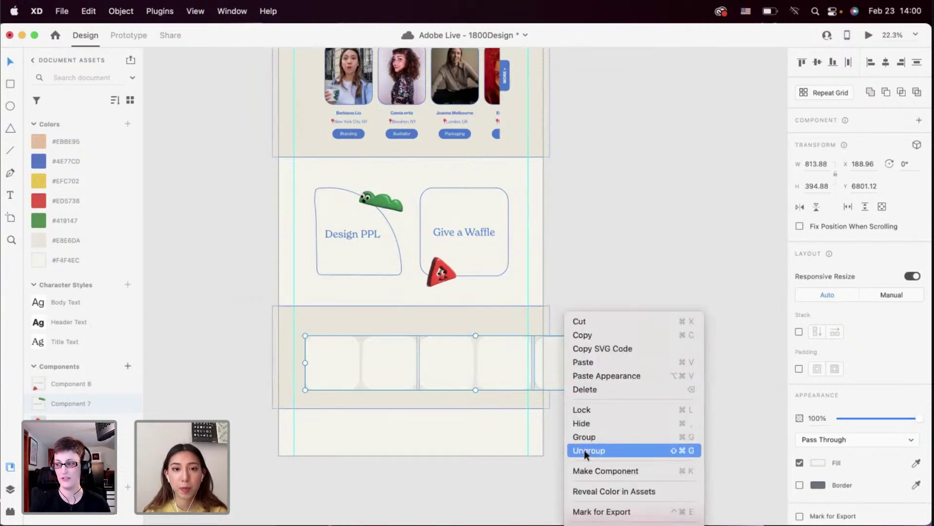
left_click(583, 446)
left_click(609, 353)
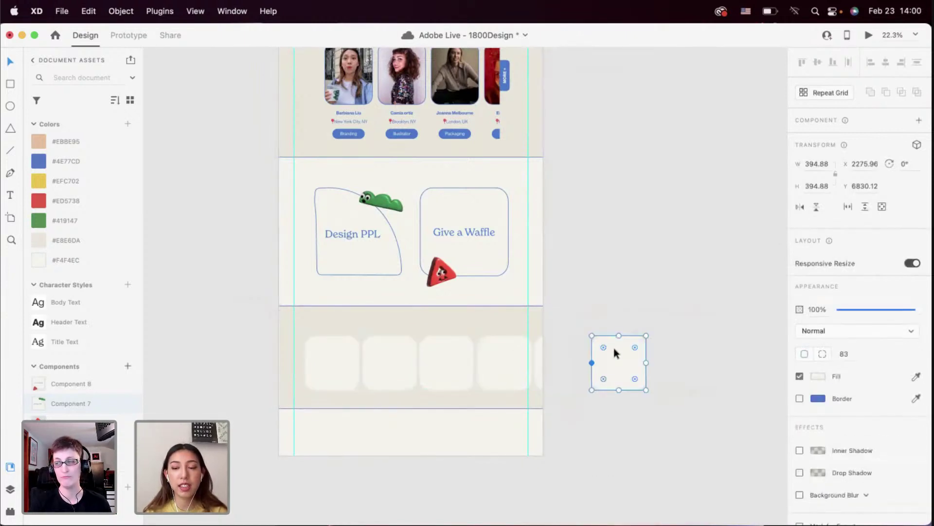
left_click_drag(616, 353, 338, 357)
scroll(424, 282, "up", 5)
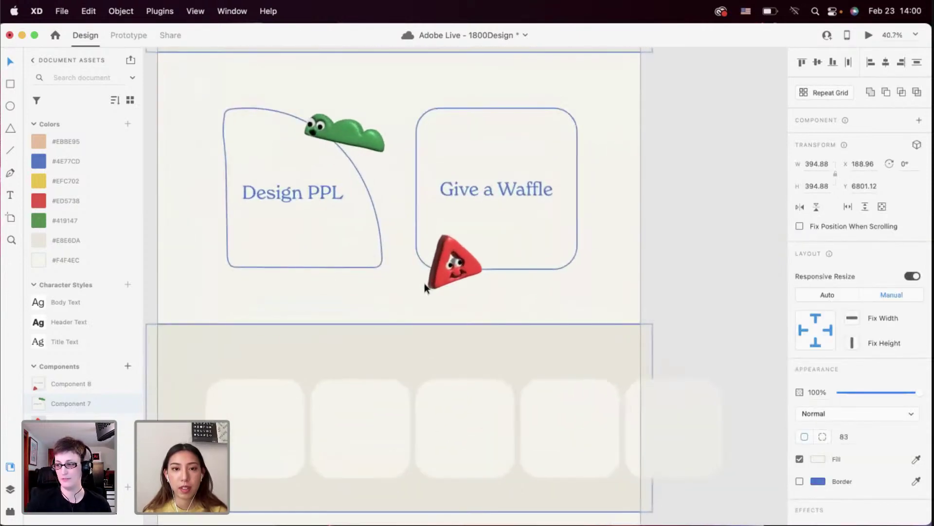
scroll(424, 283, "up", 3)
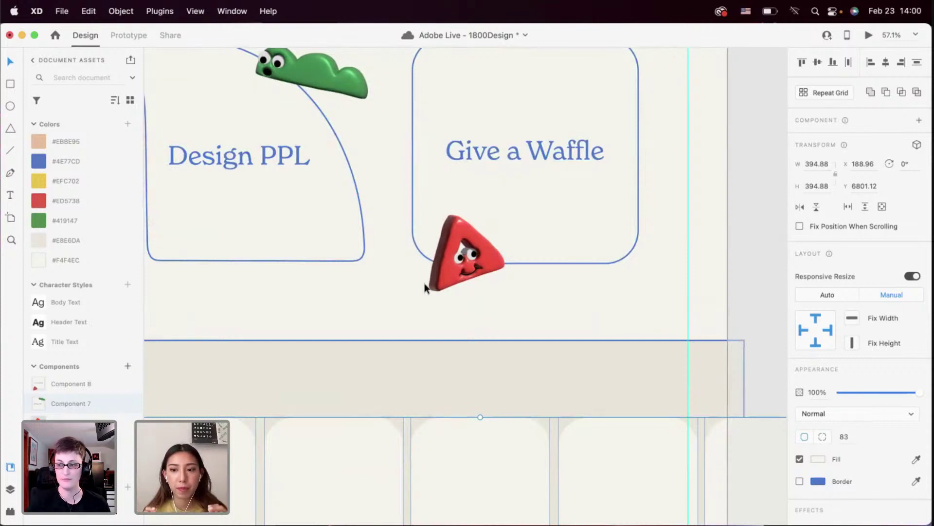
scroll(471, 294, "down", 3)
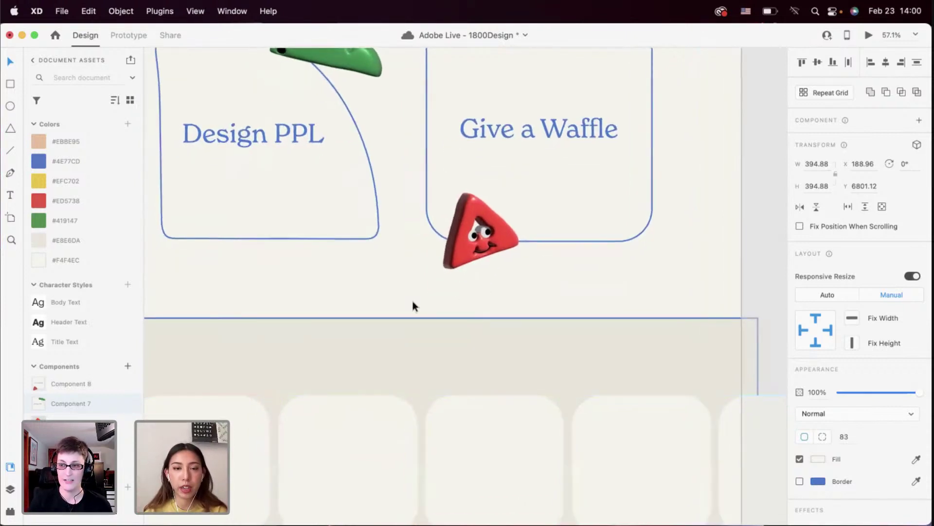
scroll(434, 282, "down", 2)
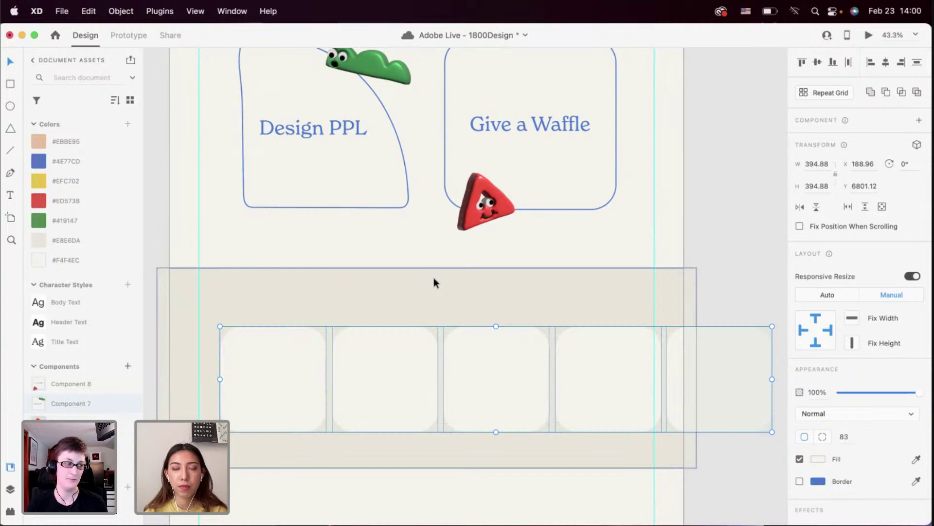
scroll(434, 279, "down", 3)
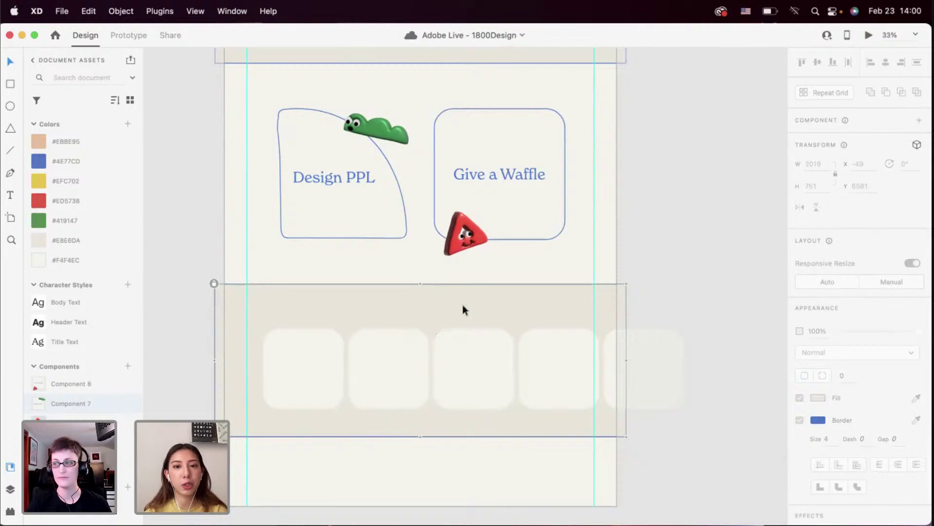
scroll(627, 341, "up", 10)
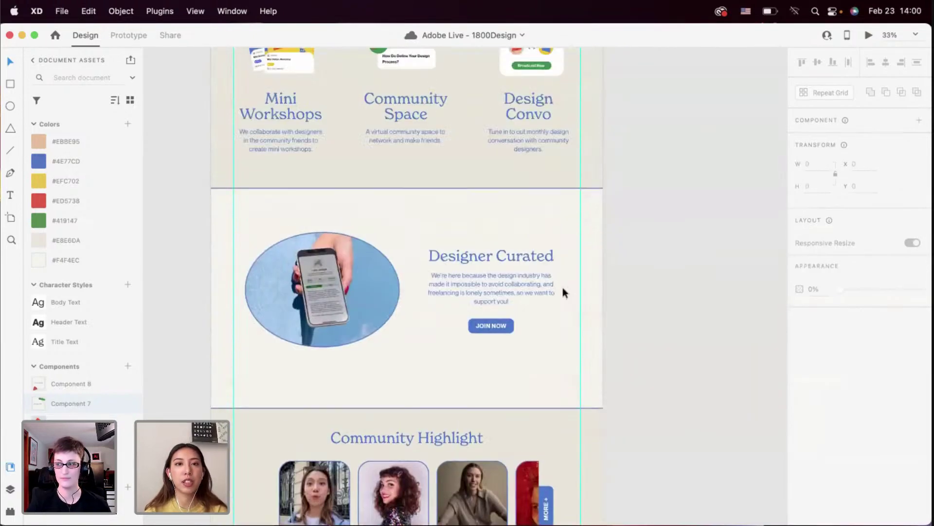
scroll(564, 291, "up", 10)
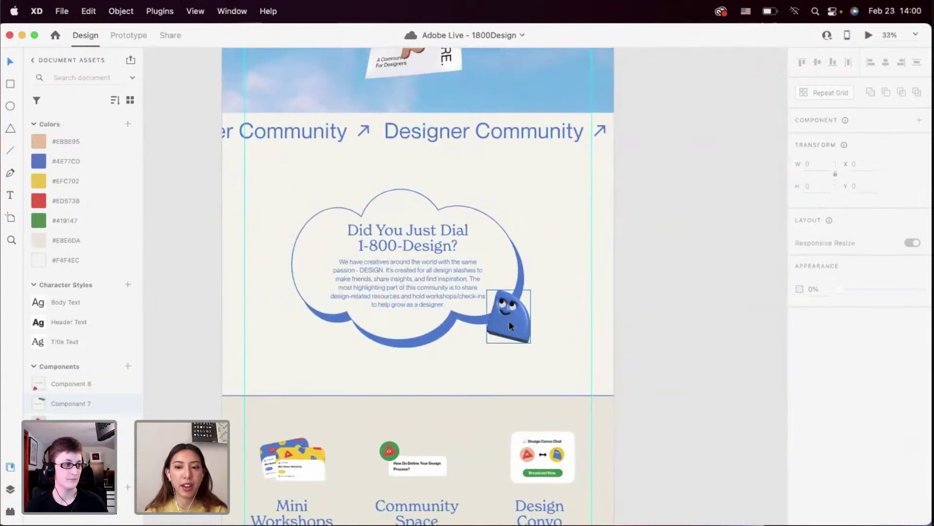
scroll(509, 321, "down", 2)
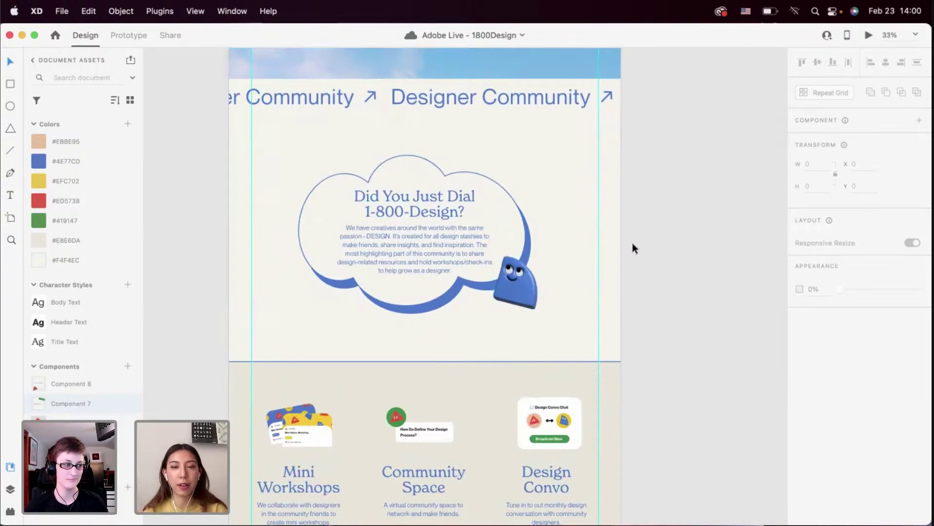
scroll(644, 258, "down", 15)
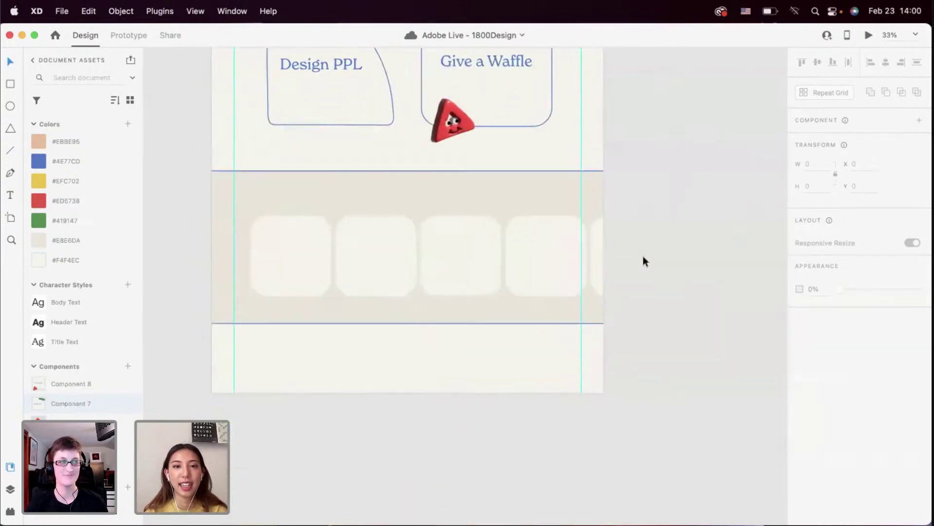
scroll(477, 266, "up", 2)
double_click(476, 268)
left_click(590, 272)
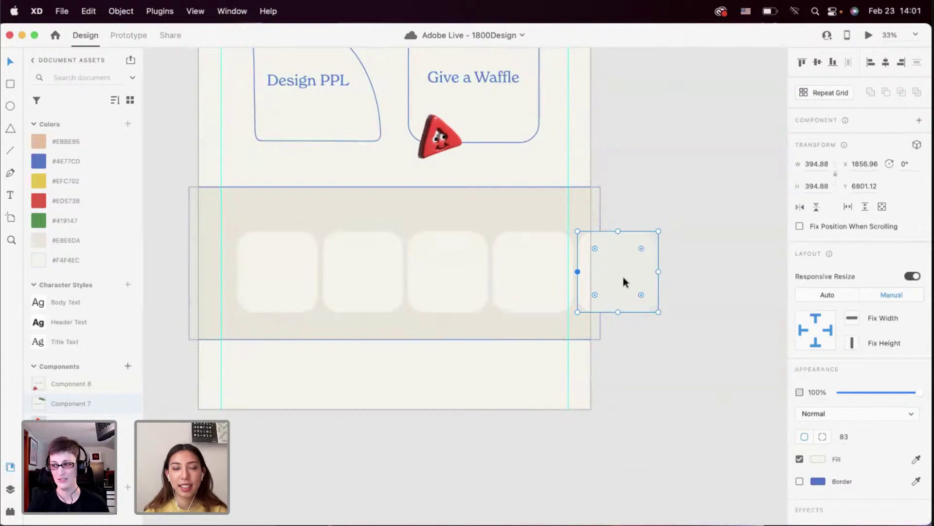
left_click_drag(667, 263, 292, 304)
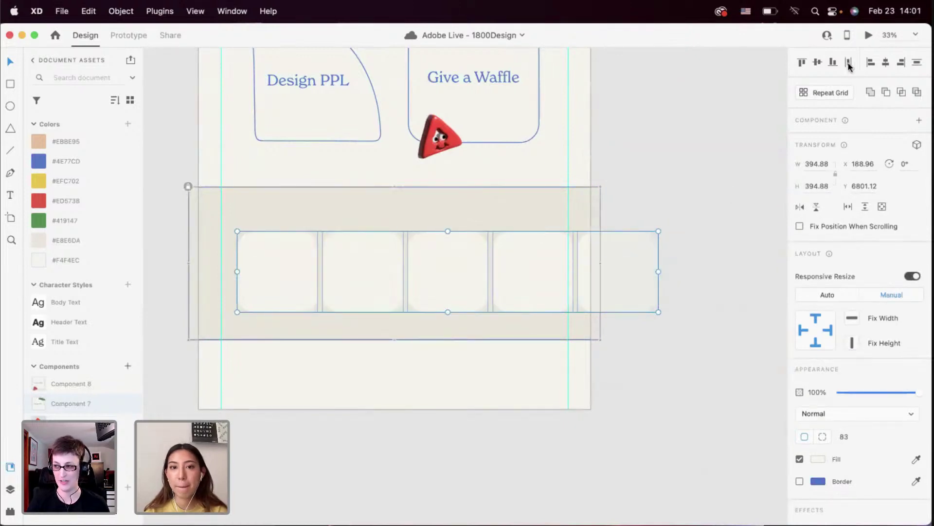
Shift the tile row left and delete the clipped fifth square
left_click_drag(530, 297, 510, 279)
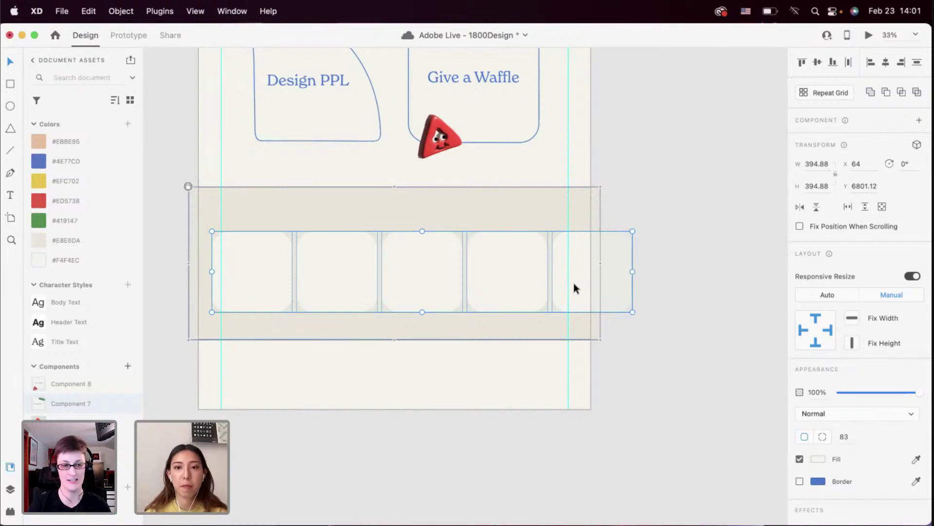
left_click(668, 330)
left_click(591, 284)
key("Delete")
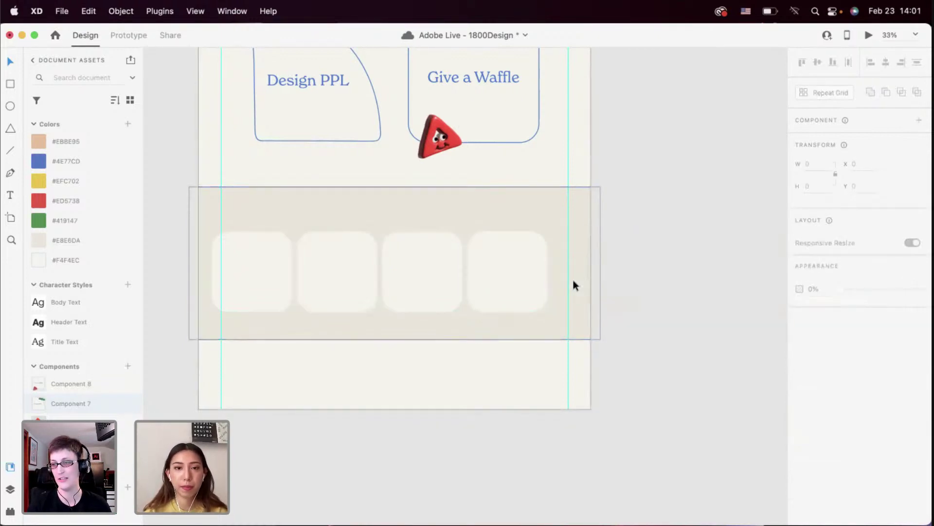
Move the four remaining squares to x 137.06 to centre them in the band
left_click(539, 276)
left_click_drag(539, 281, 267, 294)
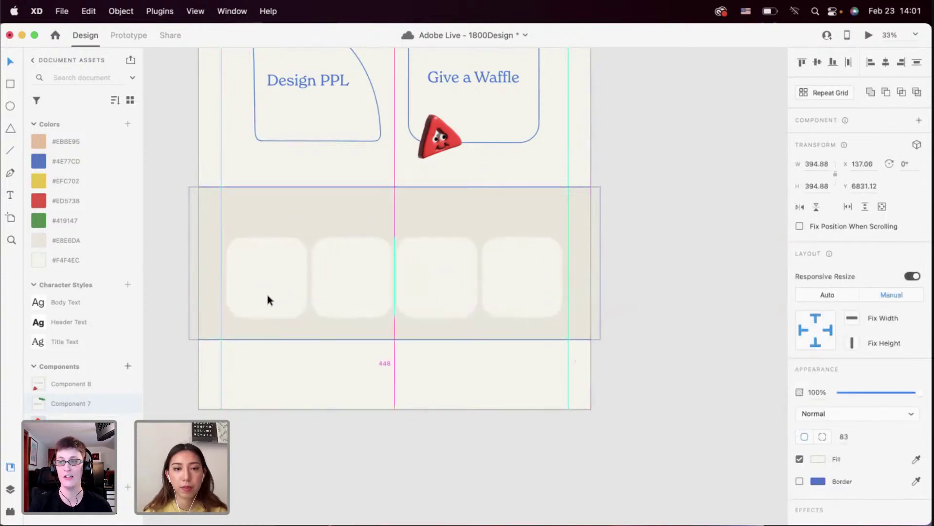
left_click(297, 374)
scroll(345, 271, "up", 2)
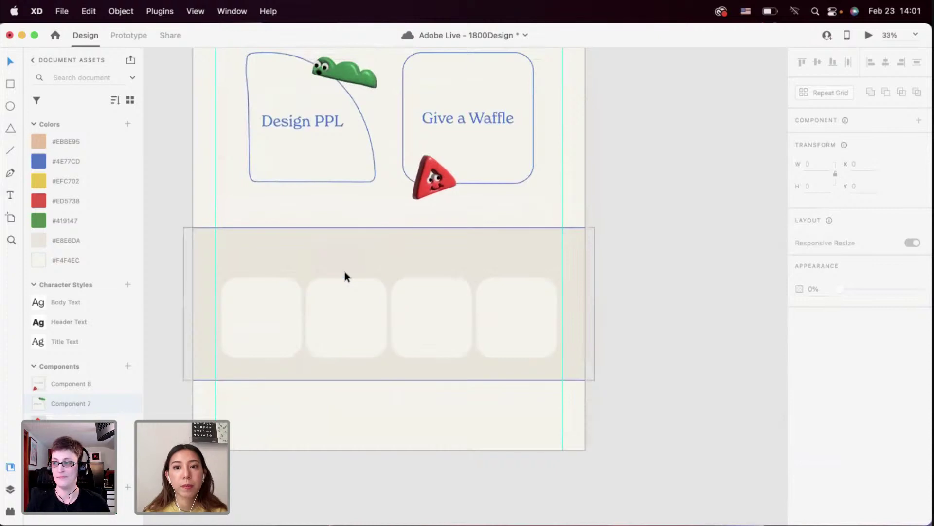
Copy the Community Highlight heading into the empty footer band and move it to the band's top
scroll(327, 214, "up", 4)
scroll(324, 207, "up", 5)
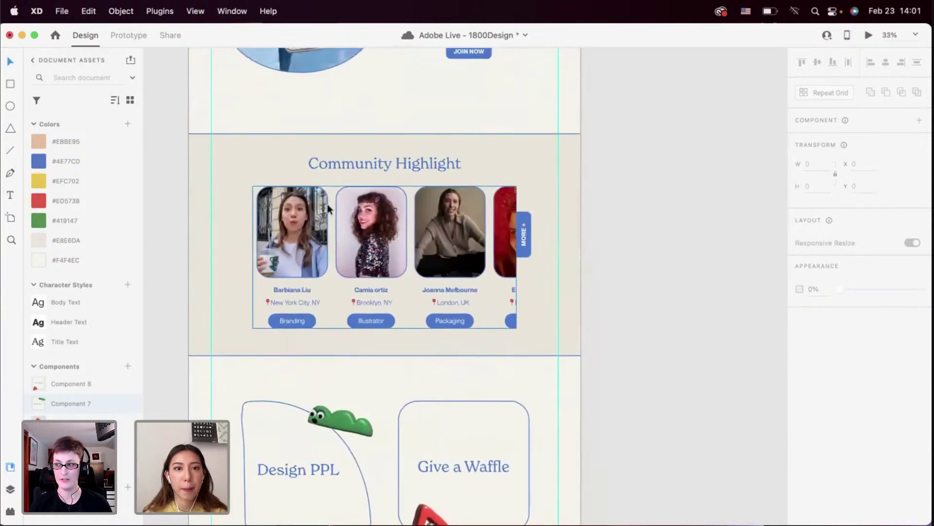
double_click(343, 165)
key("super+c")
scroll(346, 190, "down", 6)
left_click(359, 188)
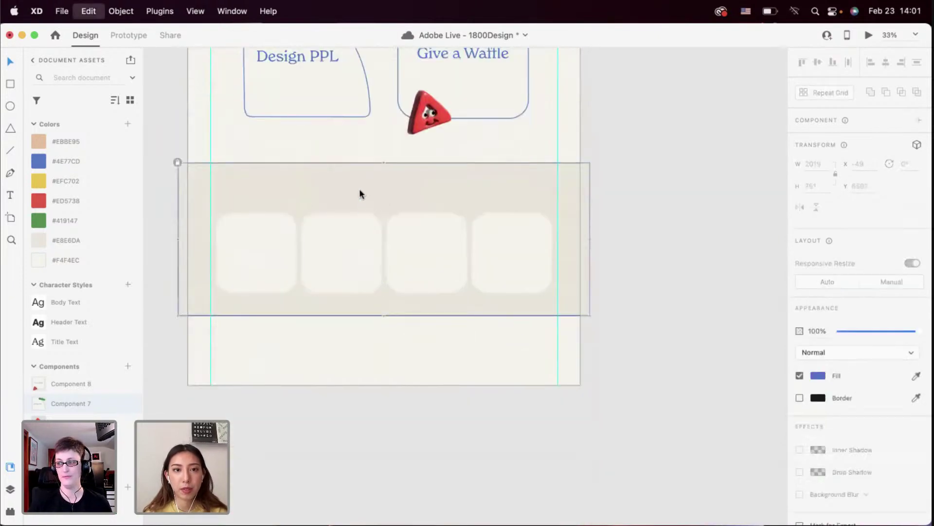
key("super+v")
left_click_drag(374, 209, 376, 183)
double_click(376, 183)
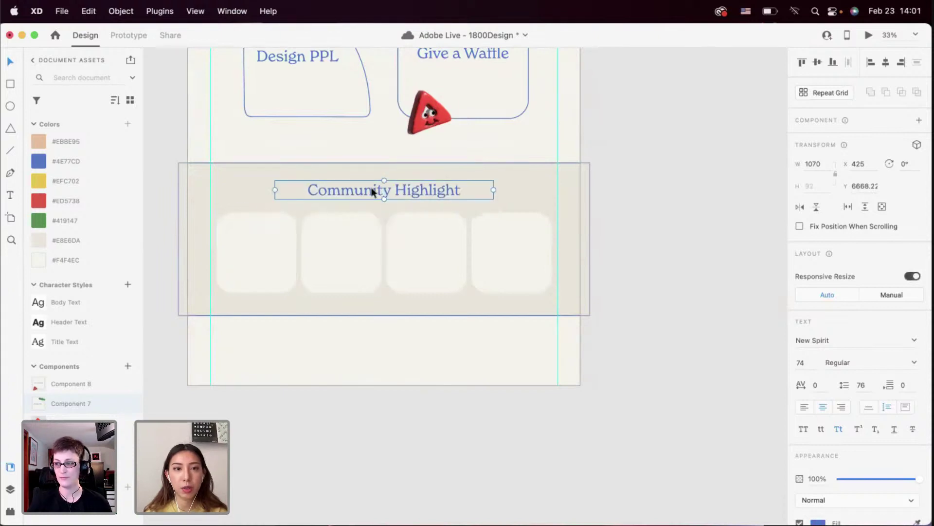
key("super+a")
type("F")
key("BackSpace")
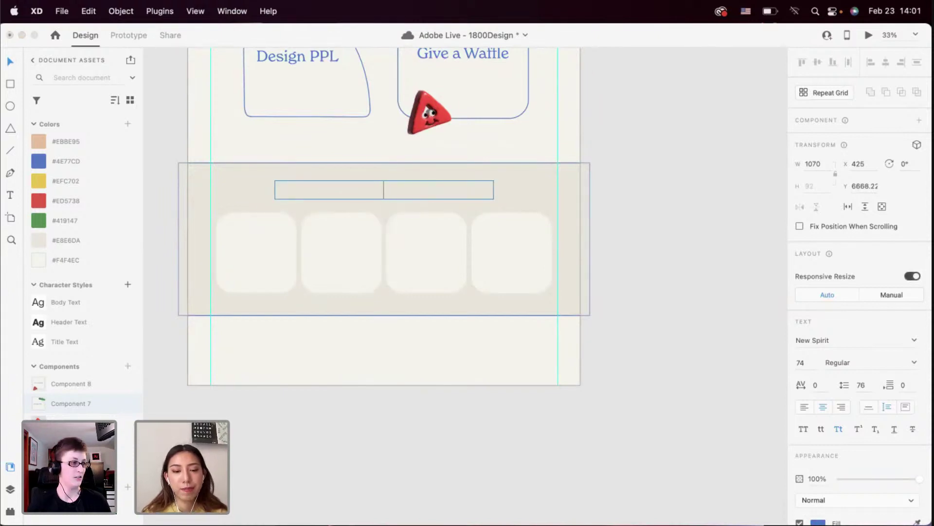
type("Check Us")
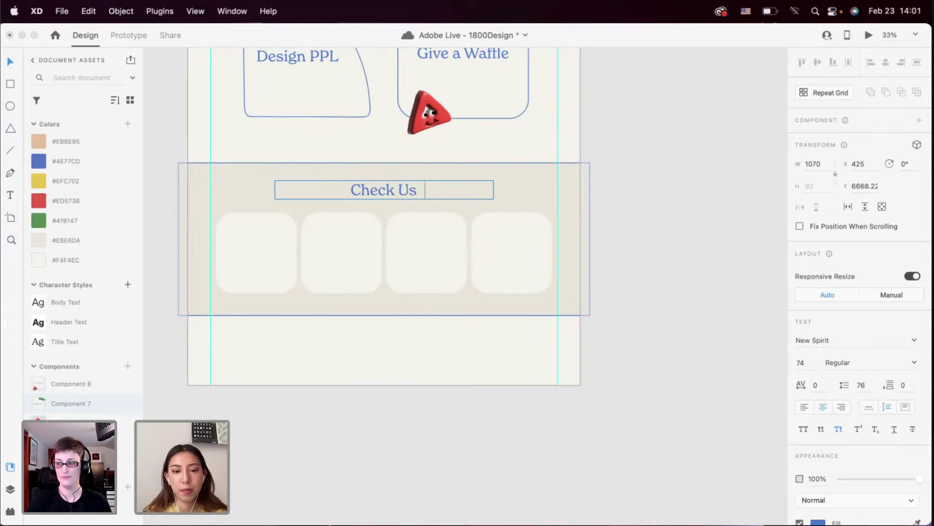
type(" @1800")
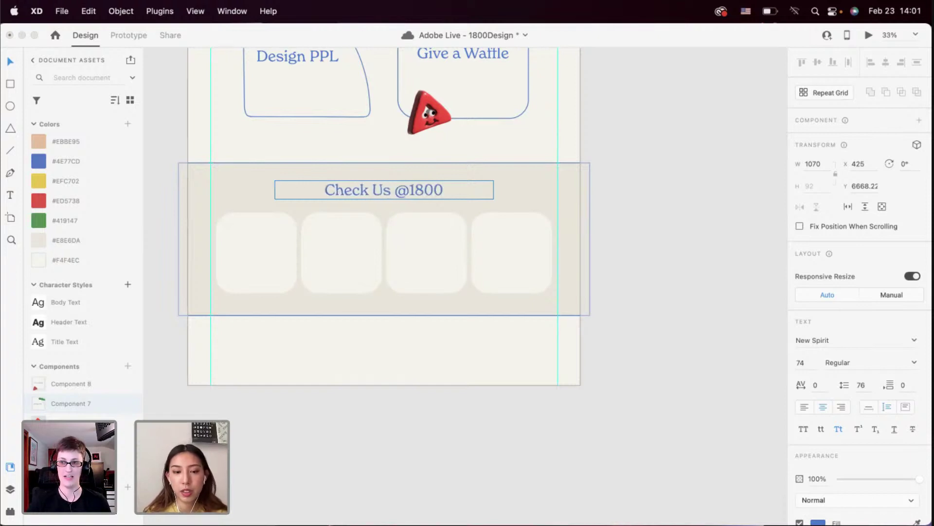
type(".Design")
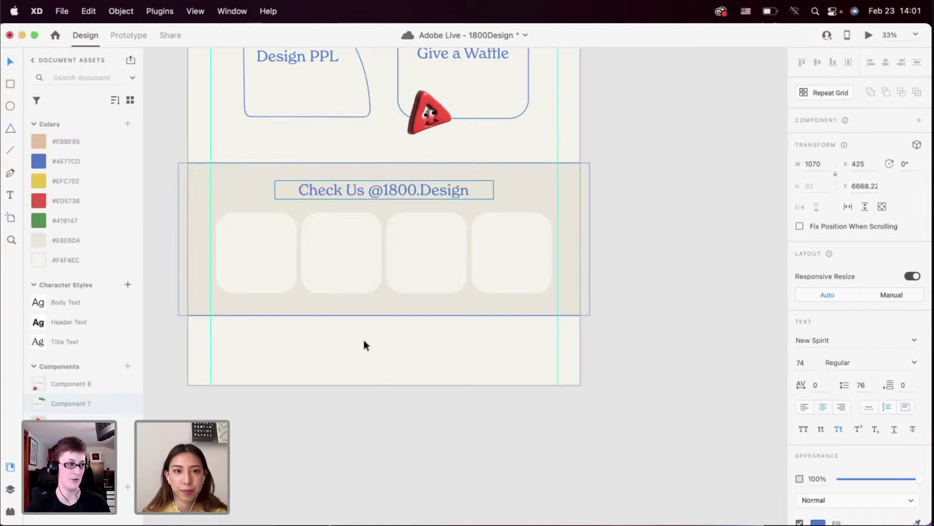
key("Escape")
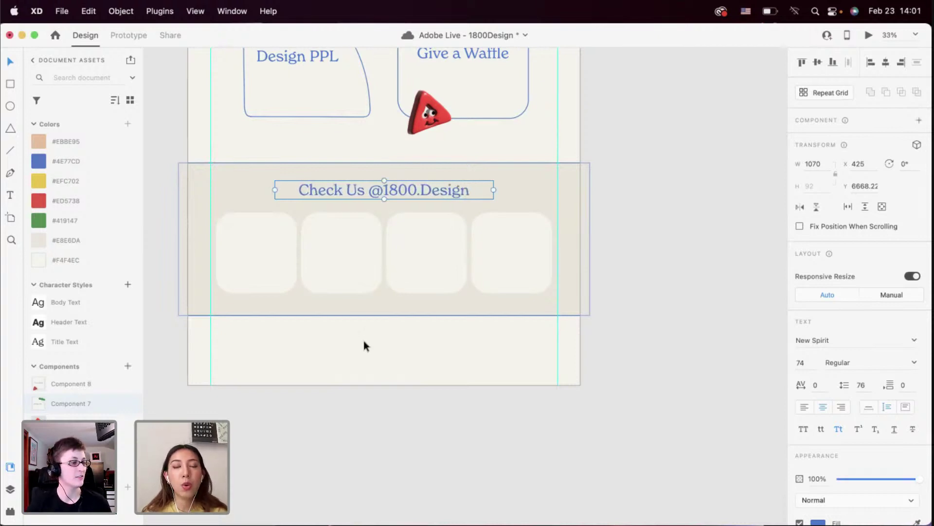
scroll(450, 193, "up", 2)
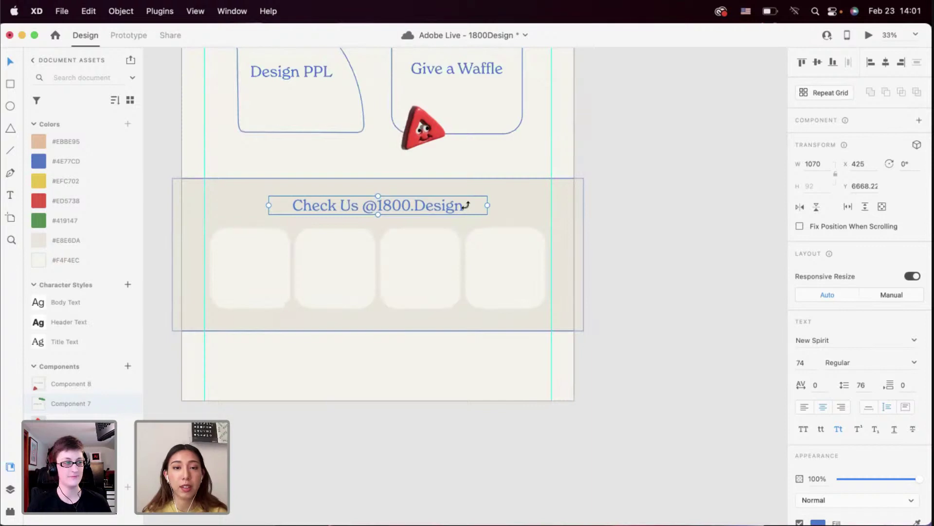
left_click(617, 210)
left_click(434, 209)
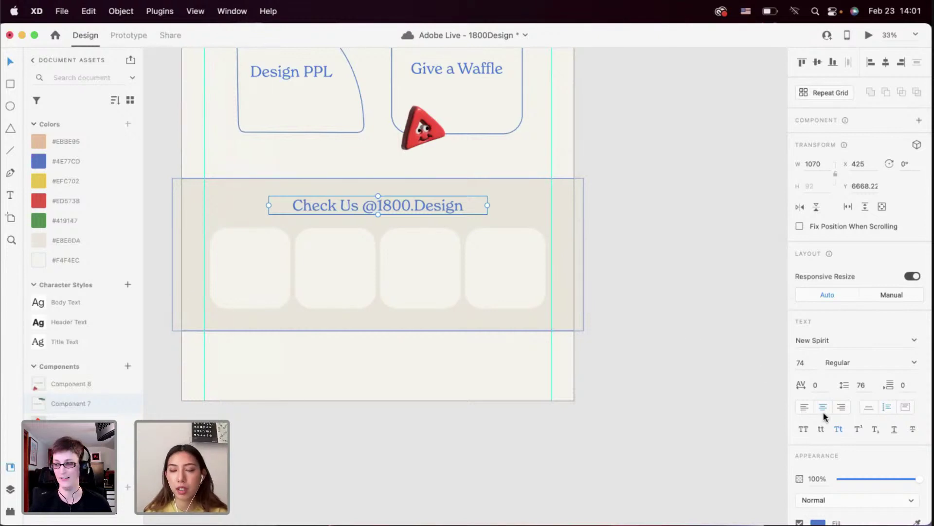
left_click(838, 430)
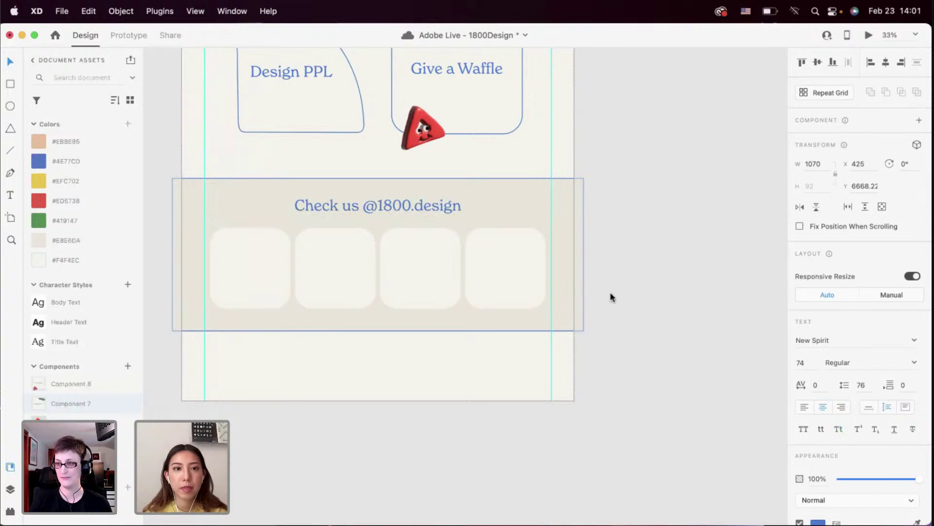
double_click(366, 205)
key("super+a")
left_click(352, 206)
key("BackSpace")
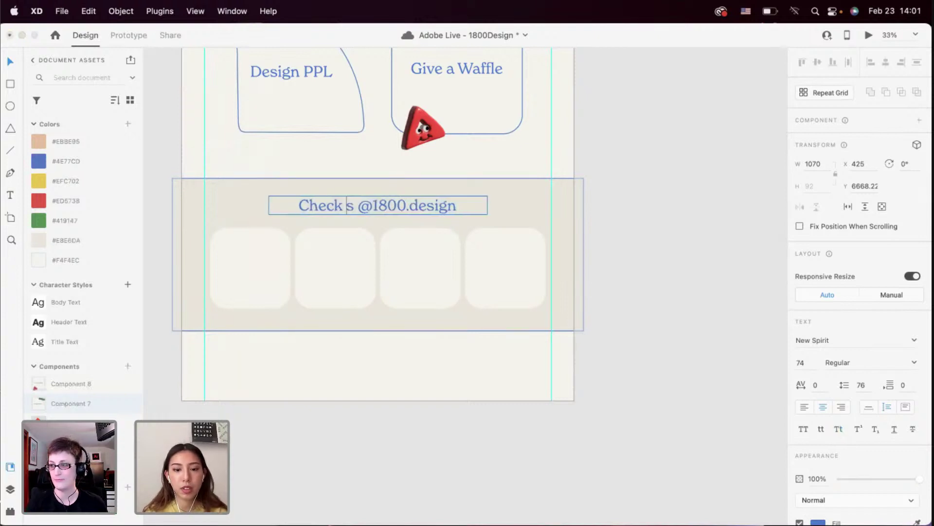
type("U")
left_click(635, 310)
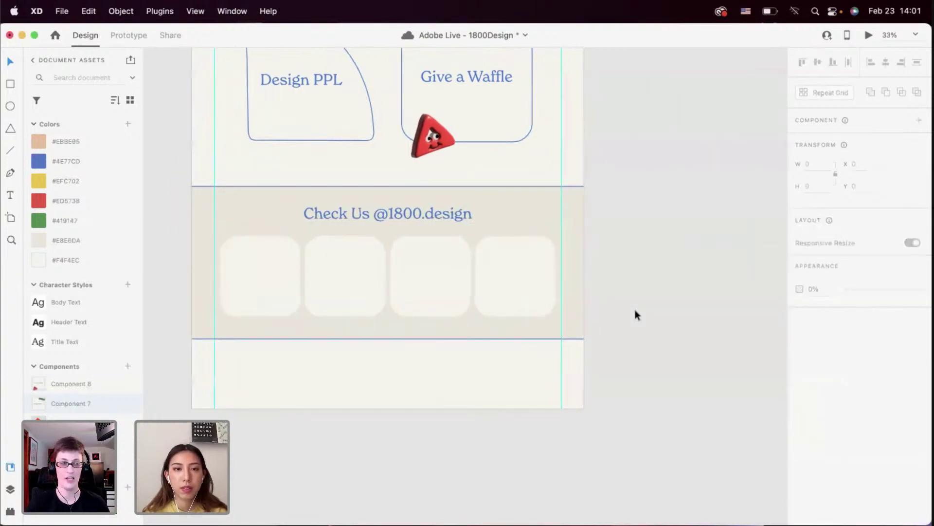
Select the Check Us heading together with the four footer cards, then clear the selection
scroll(634, 306, "left", 5)
scroll(634, 306, "up", 2)
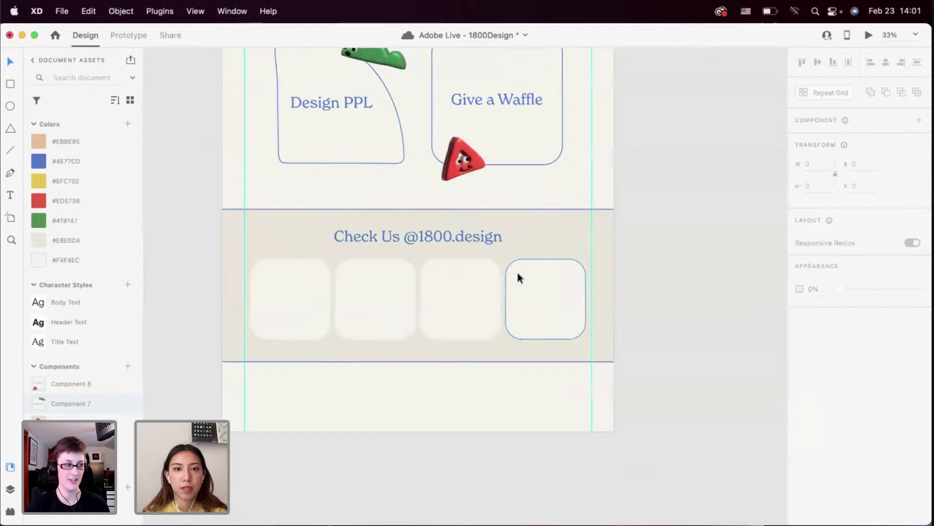
left_click(408, 226)
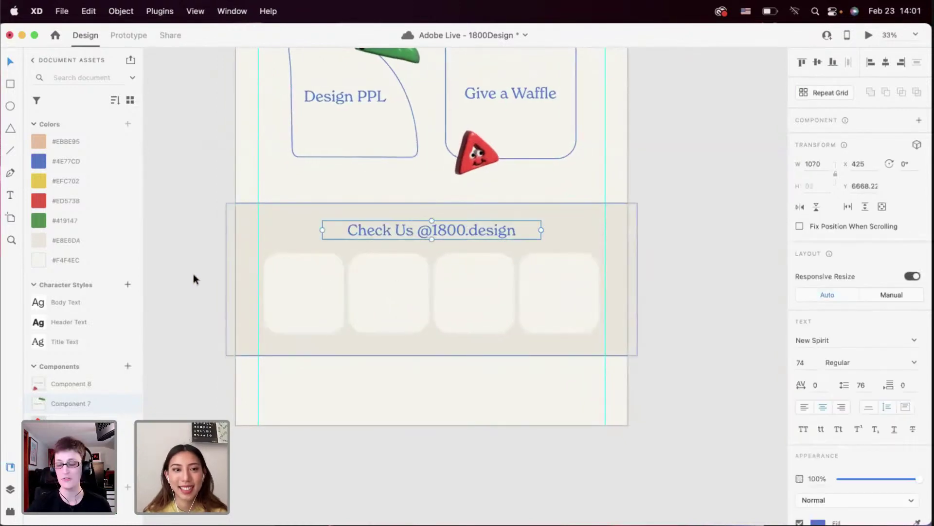
left_click_drag(194, 274, 568, 298)
left_click(640, 306)
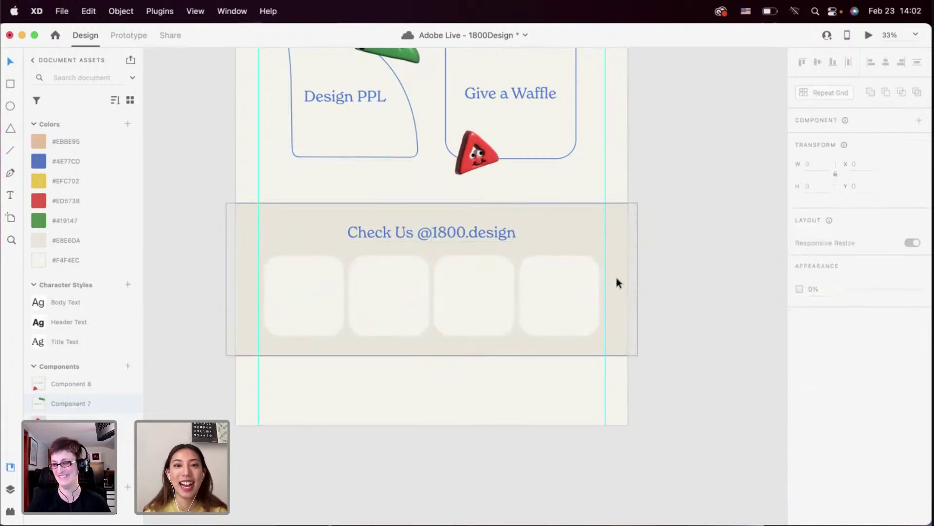
scroll(616, 277, "down", 5)
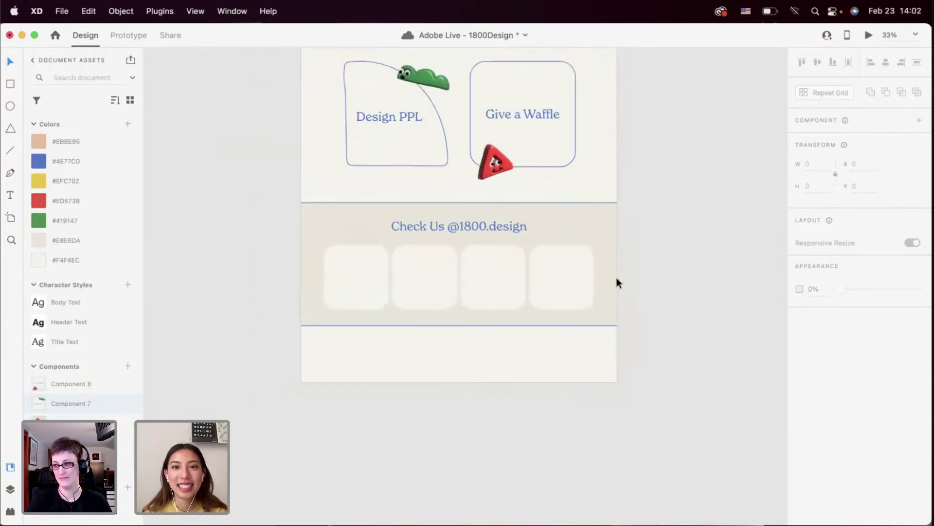
left_click(866, 38)
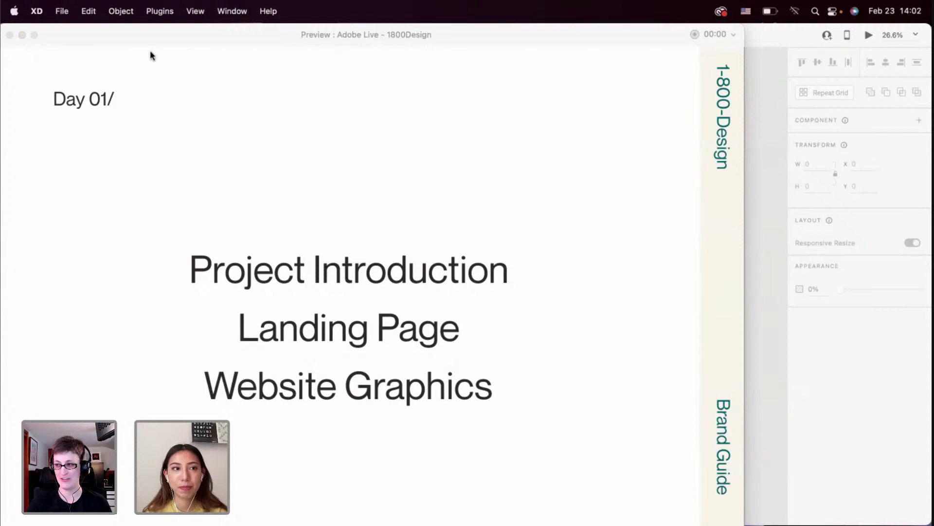
left_click(9, 35)
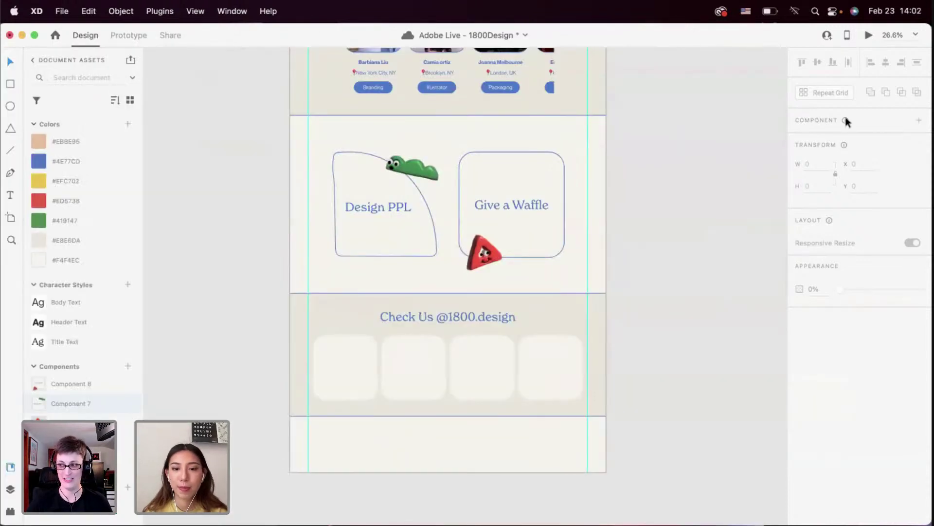
left_click(869, 35)
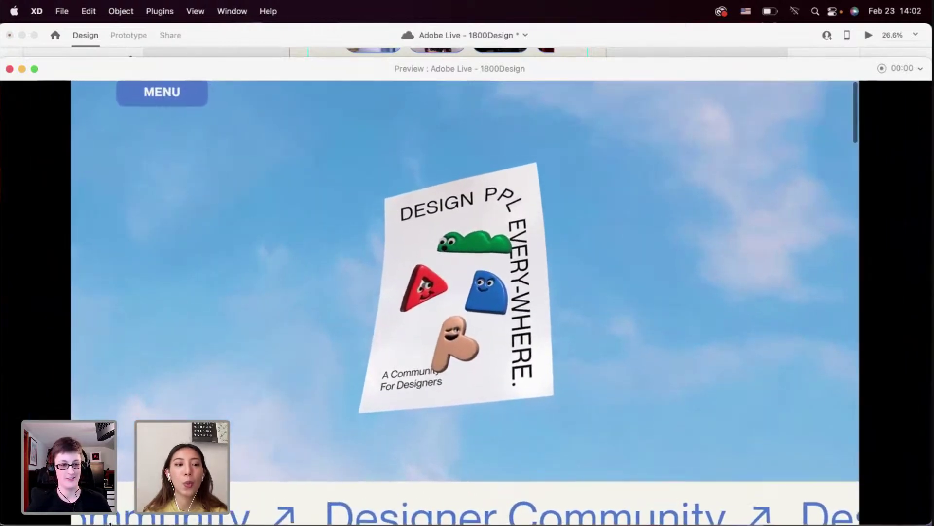
scroll(248, 389, "down", 10)
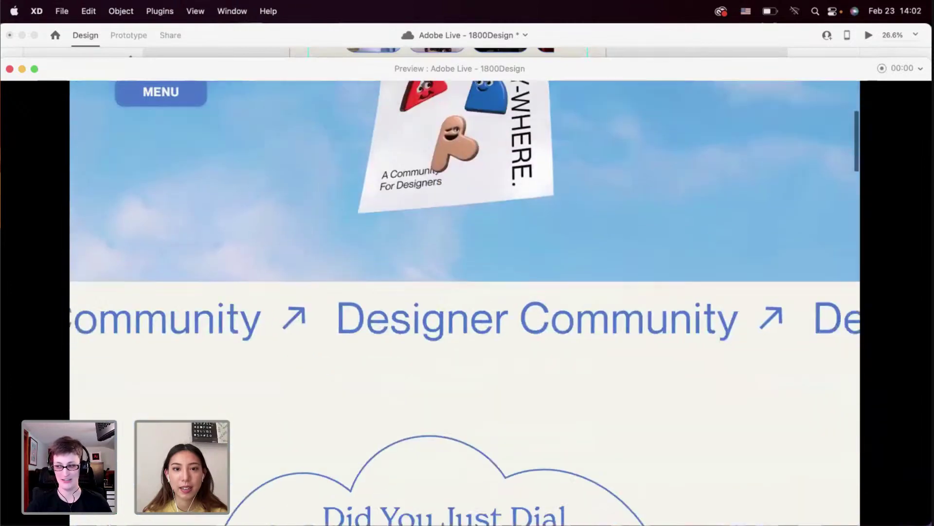
scroll(248, 389, "down", 5)
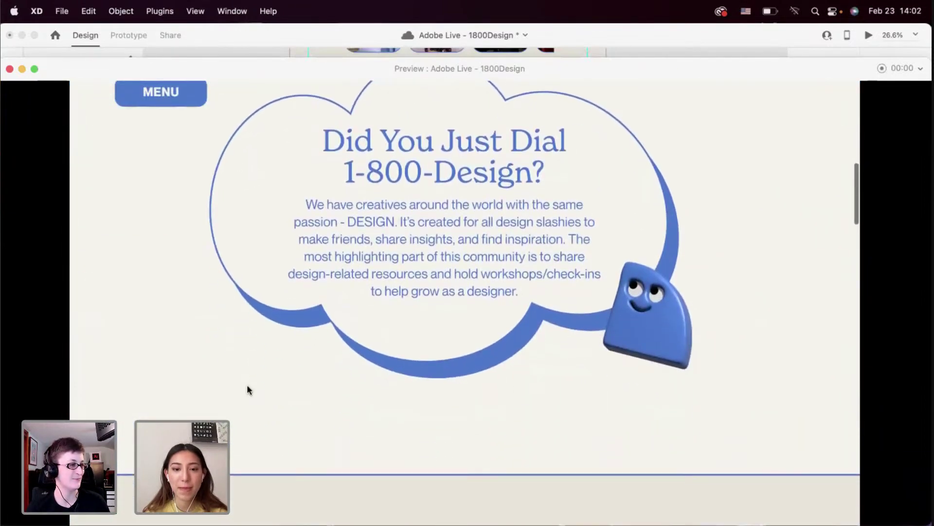
scroll(248, 386, "down", 10)
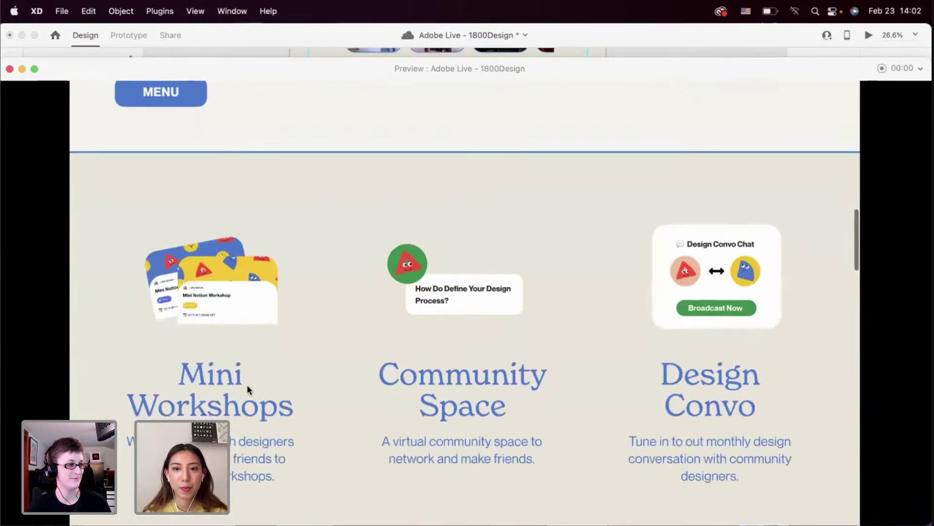
scroll(248, 389, "down", 15)
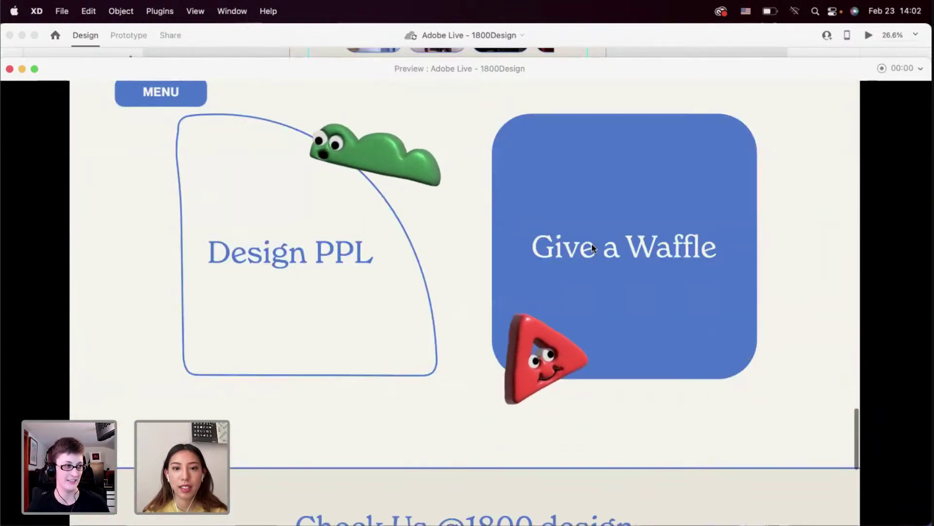
scroll(442, 363, "down", 5)
scroll(442, 363, "down", 6)
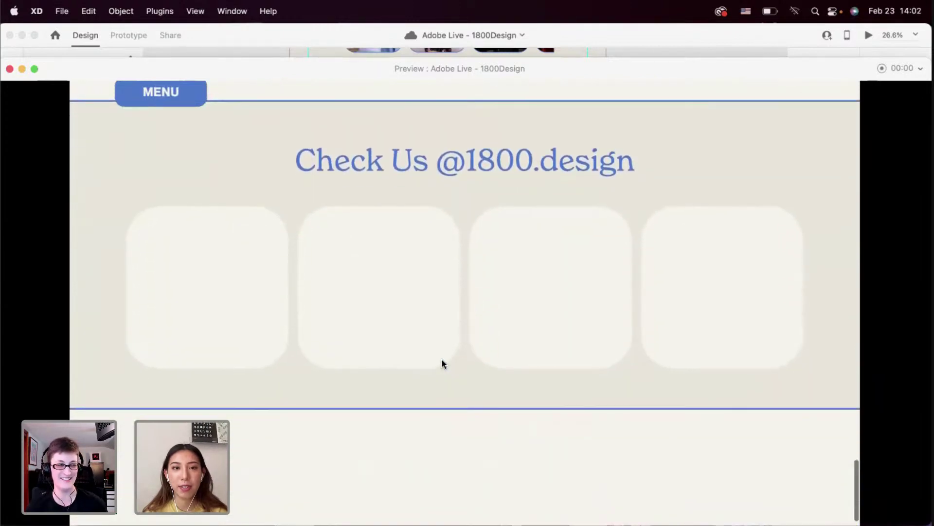
scroll(442, 363, "down", 1)
scroll(424, 340, "up", 1)
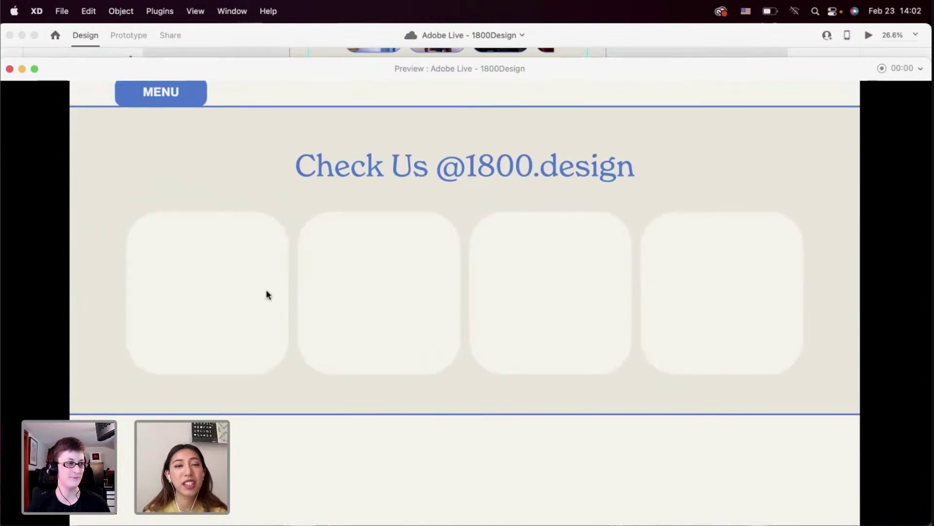
Back in the design, shrink the four footer cards, group them and centre the group horizontally
left_click(9, 69)
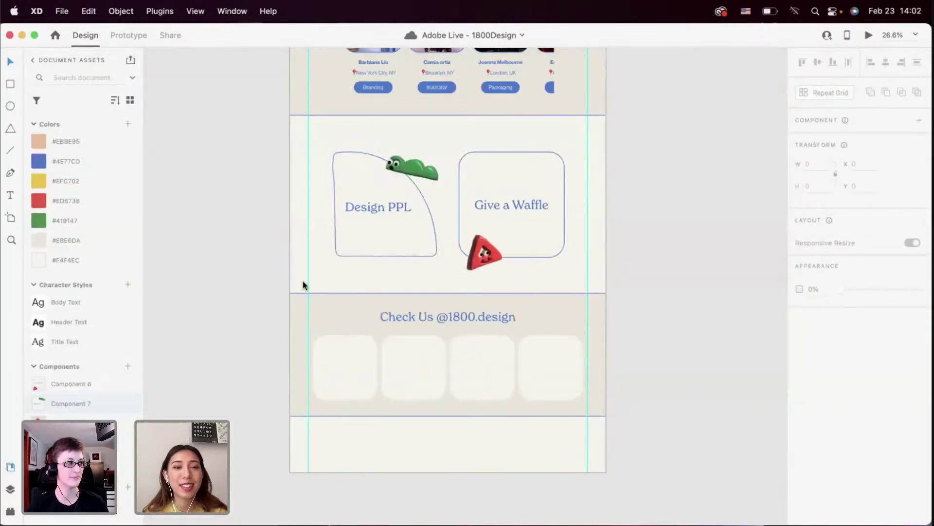
scroll(303, 286, "down", 1)
left_click(334, 340)
left_click(610, 347)
left_click_drag(610, 346, 305, 386)
left_click_drag(577, 387, 530, 355)
key("super+g")
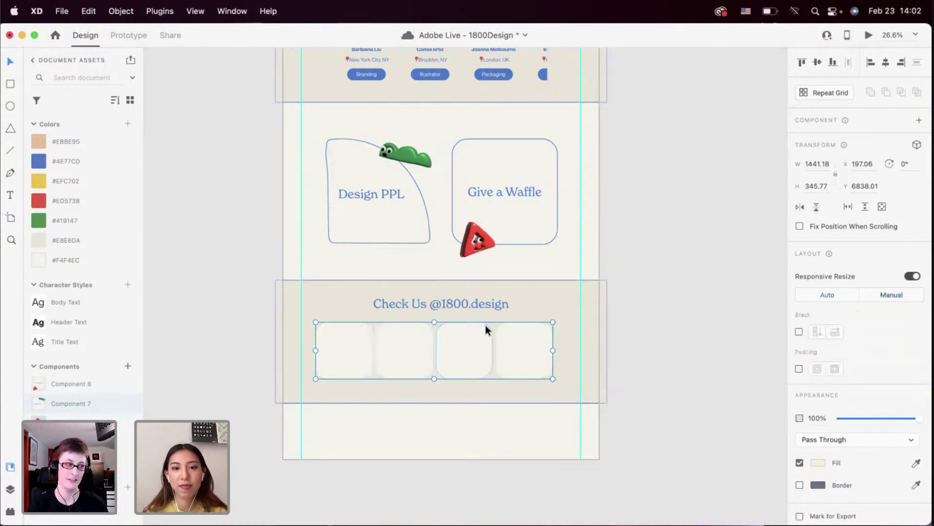
left_click(885, 62)
Shorten the footer background to 2019 × 703 and lock it in place
left_click(466, 304)
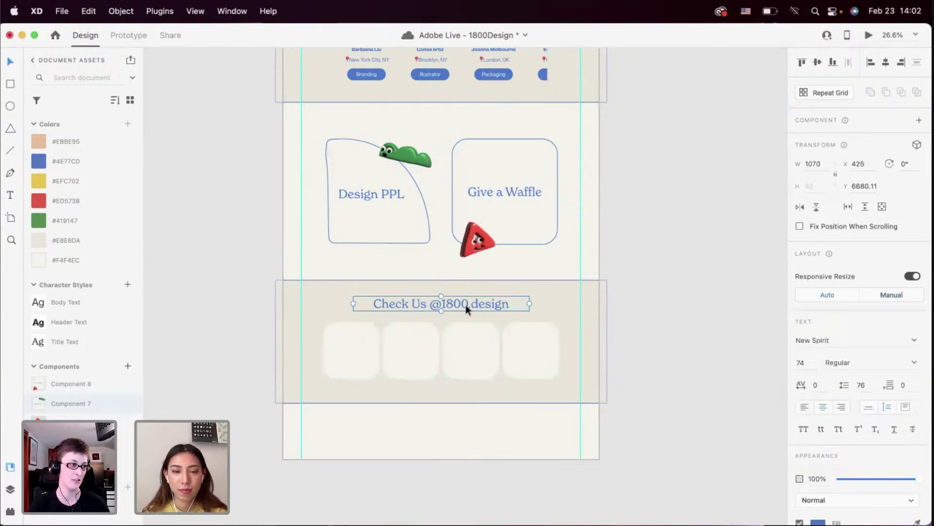
left_click(465, 331, "shift")
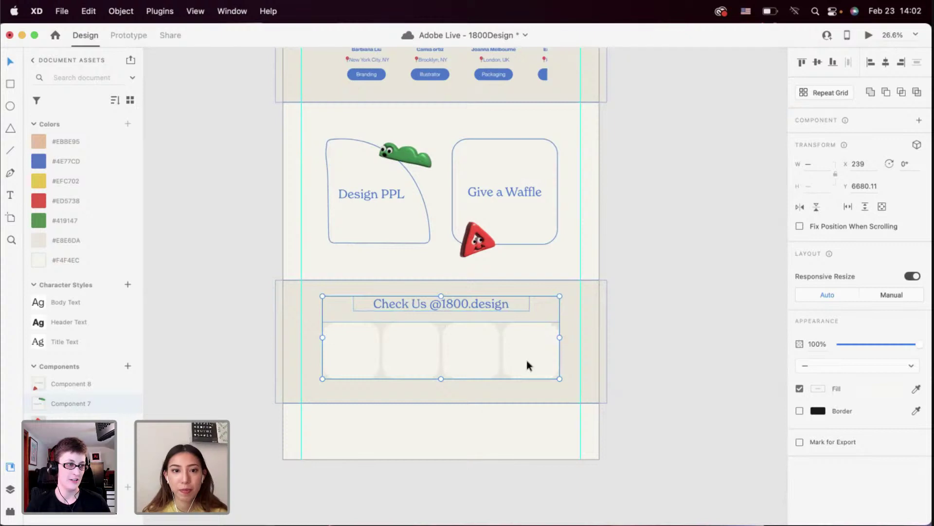
left_click(445, 404)
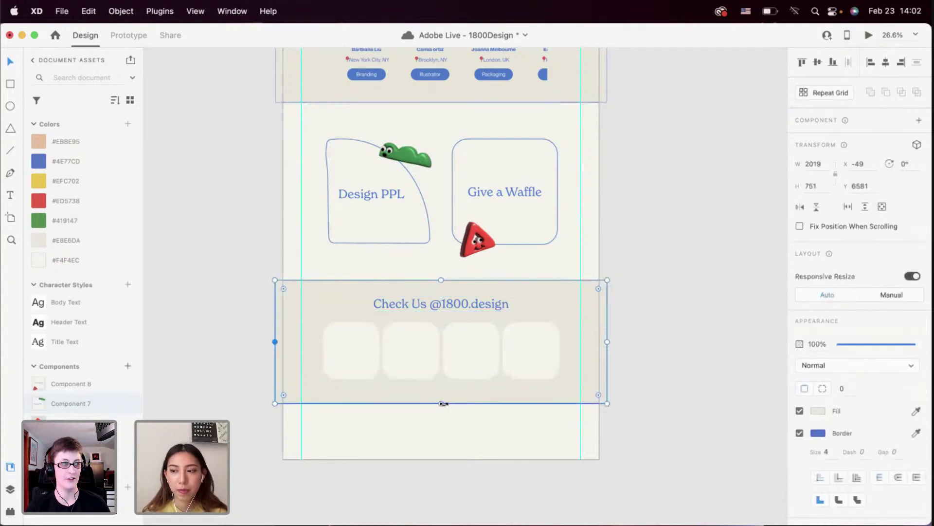
left_click_drag(442, 403, 441, 393)
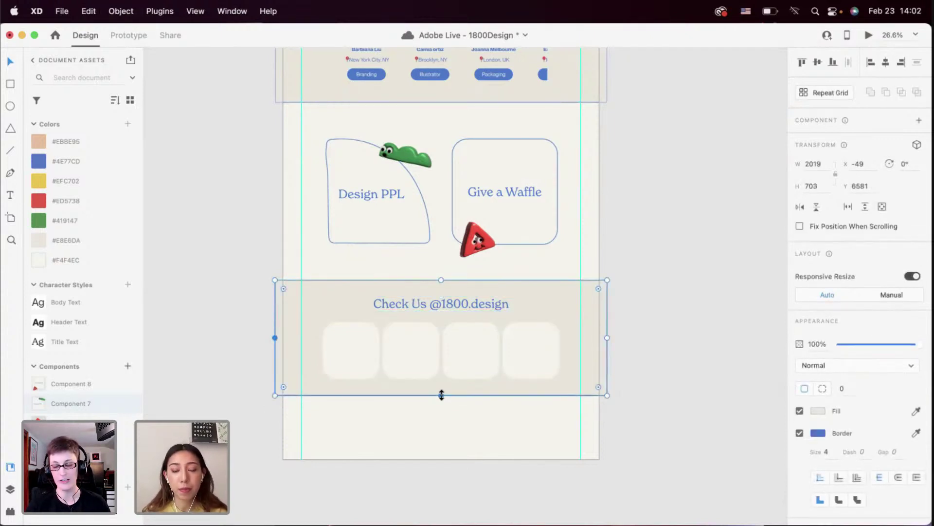
key("super+l")
left_click_drag(344, 305, 535, 344)
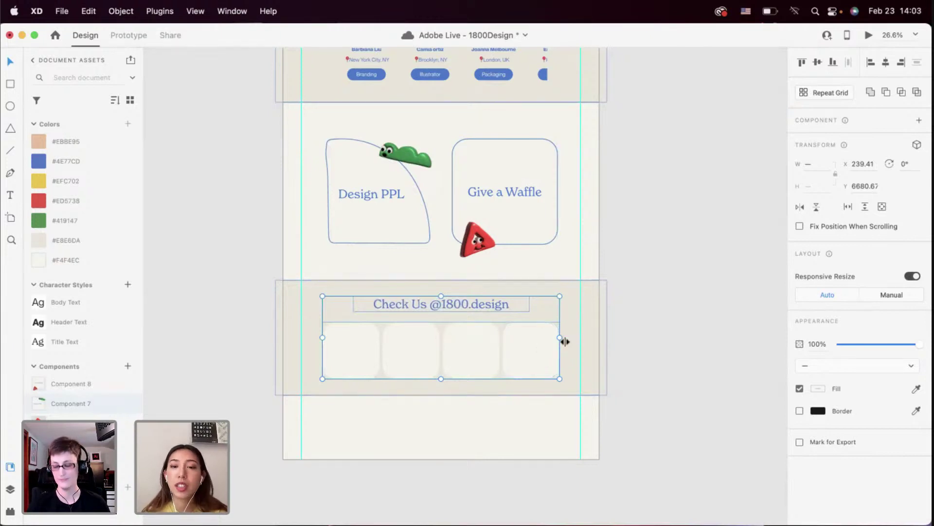
left_click(583, 340)
scroll(435, 388, "down", 2)
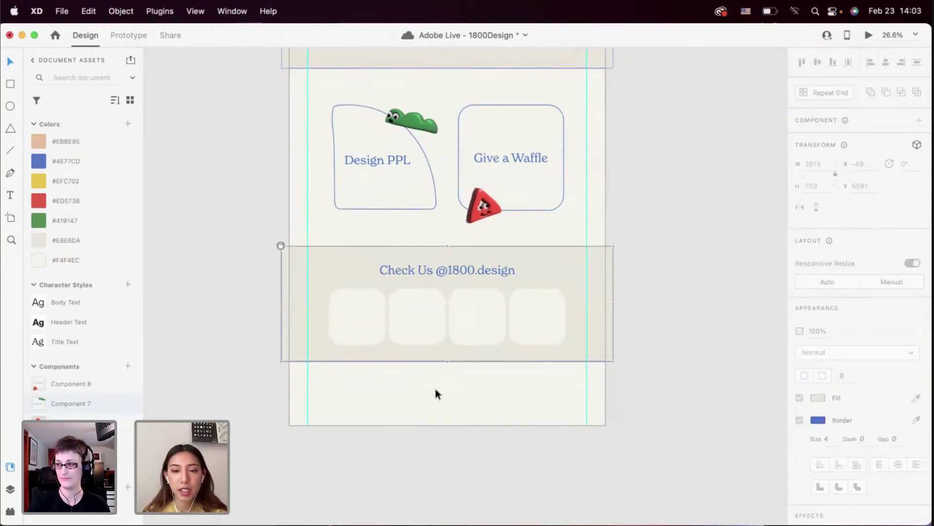
left_click(435, 388)
scroll(435, 388, "down", 3)
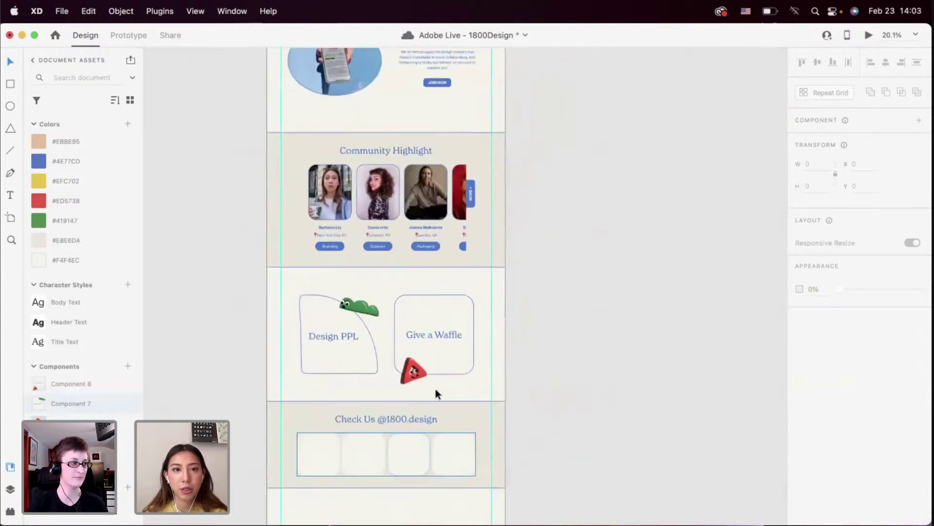
scroll(435, 390, "down", 2)
scroll(435, 390, "down", 3)
scroll(436, 390, "up", 5)
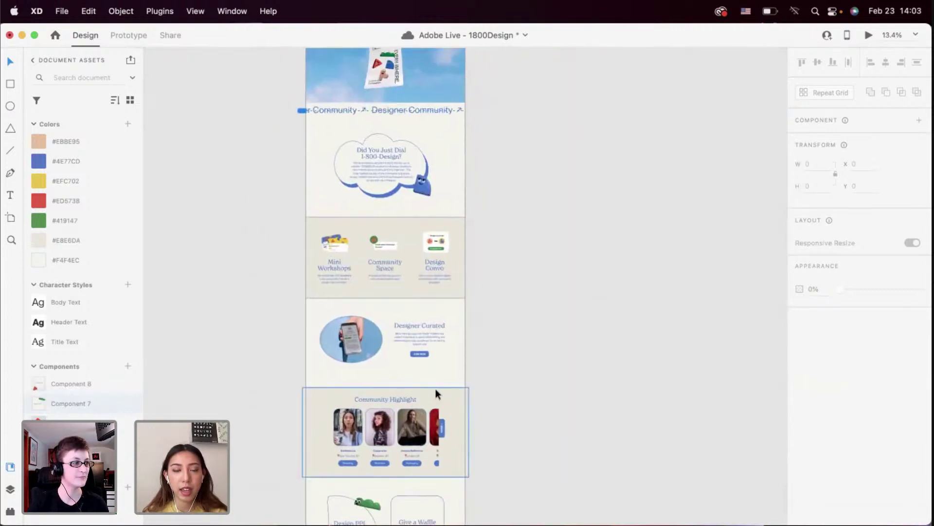
scroll(436, 393, "up", 2)
scroll(435, 388, "up", 3)
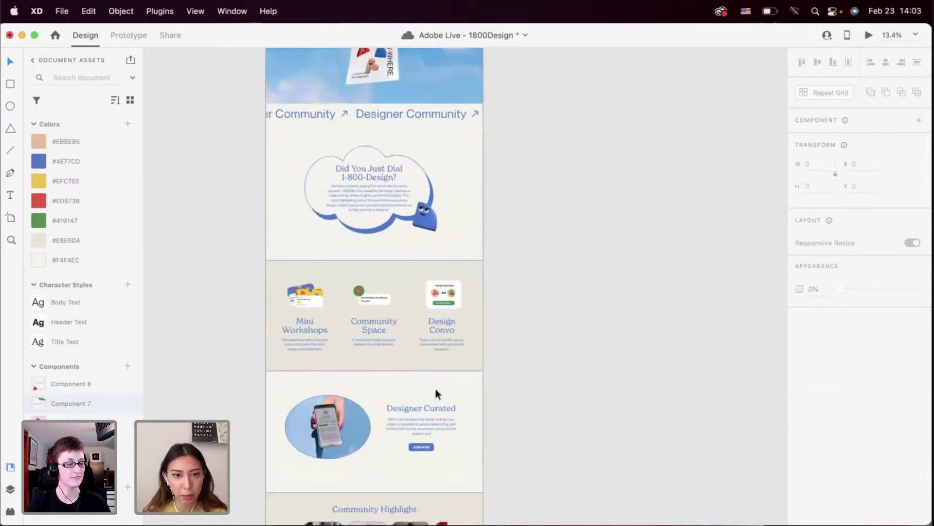
scroll(435, 388, "down", 5)
scroll(435, 388, "down", 5)
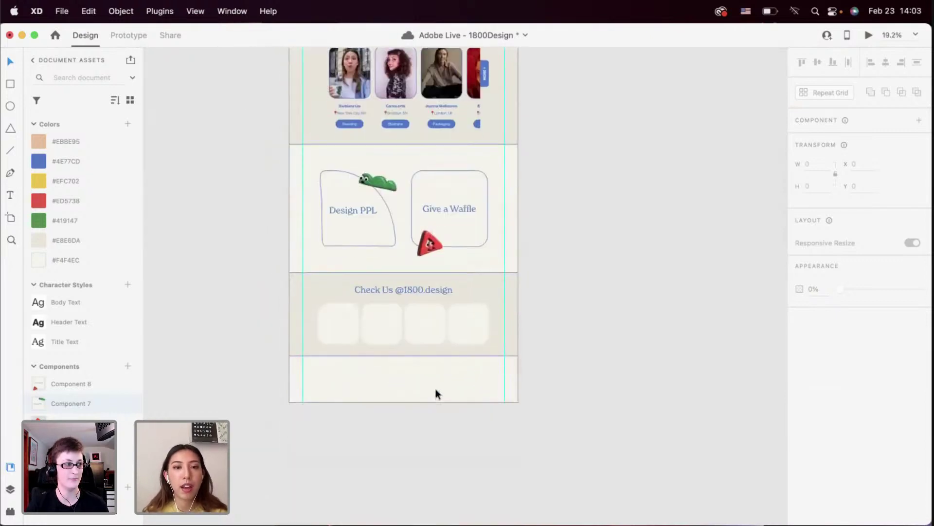
scroll(388, 419, "up", 5)
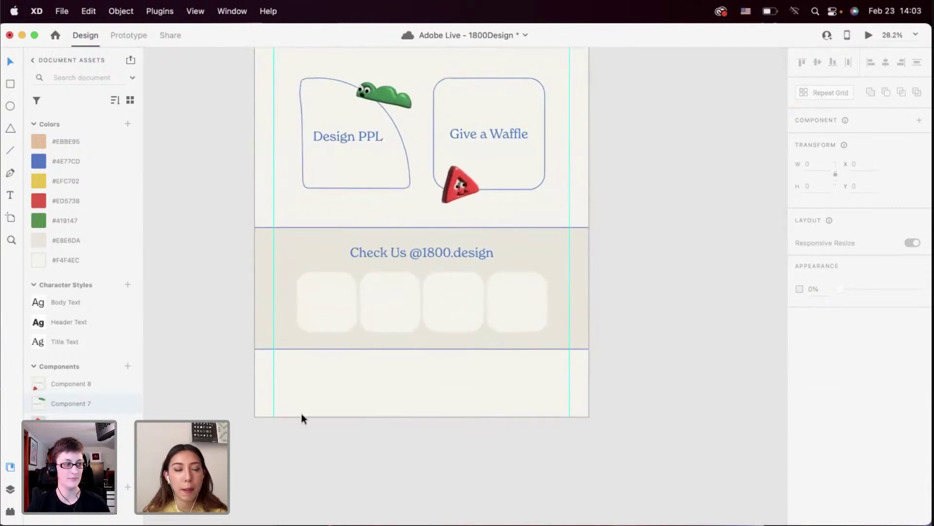
scroll(229, 331, "down", 1)
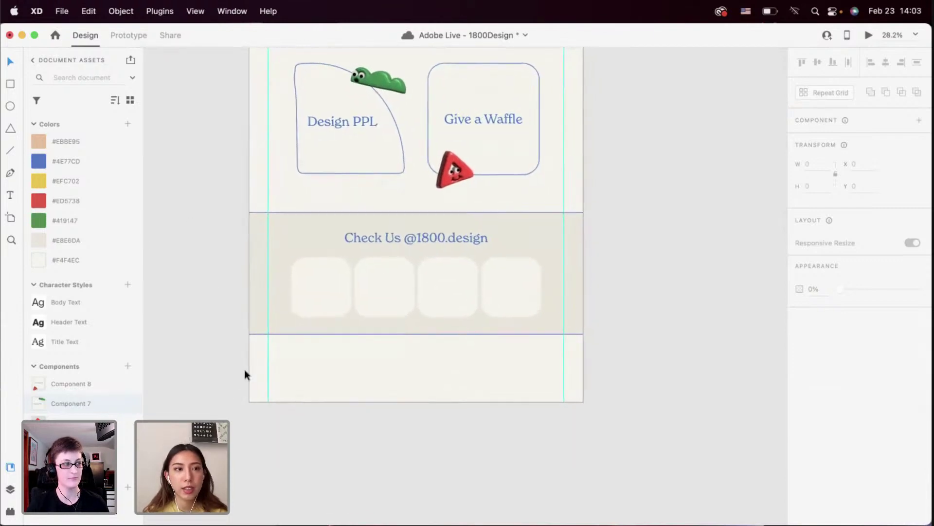
Draw a 2056 × 151 bar across the page bottom with a 4-px #4E77CD border
left_click(10, 86)
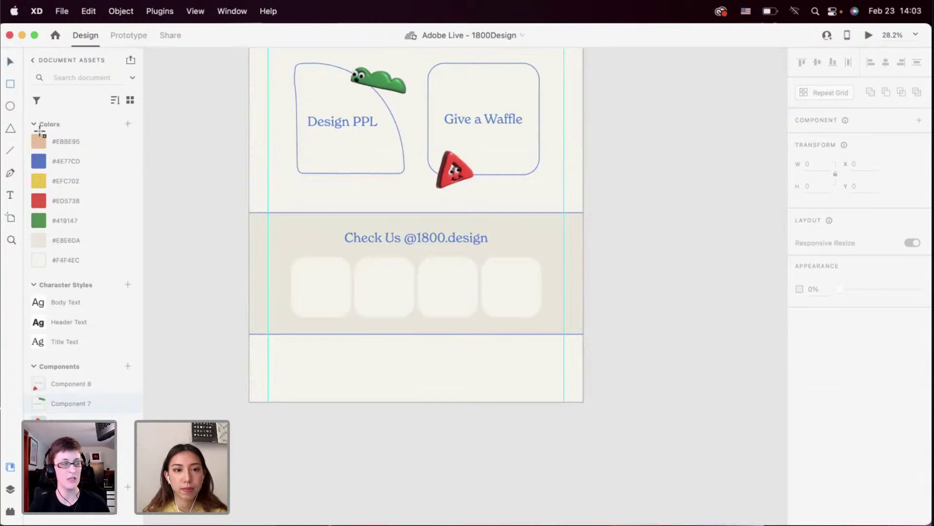
left_click_drag(239, 381, 596, 401)
key("v")
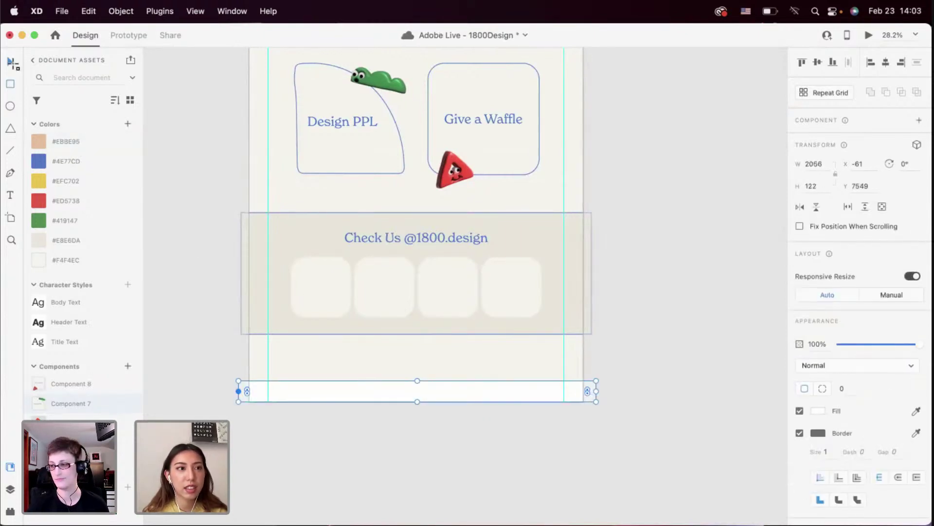
right_click(100, 165)
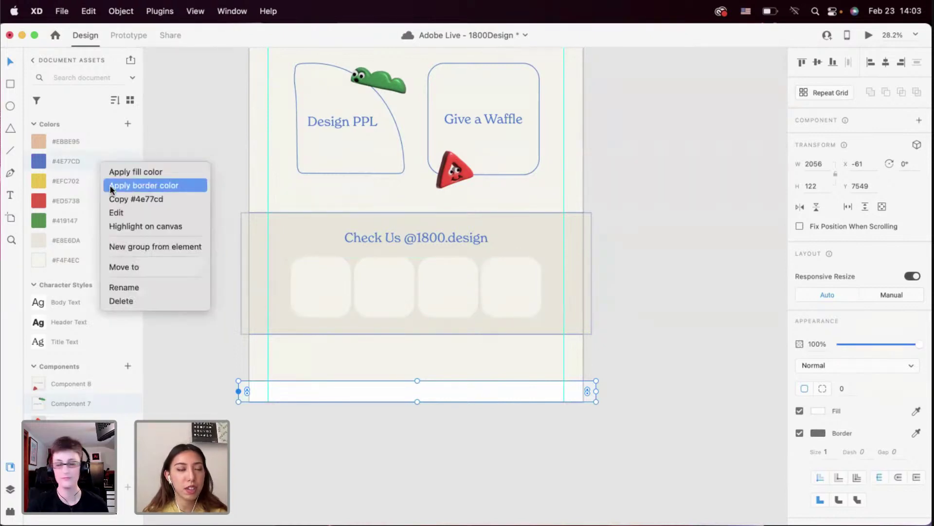
left_click(111, 189)
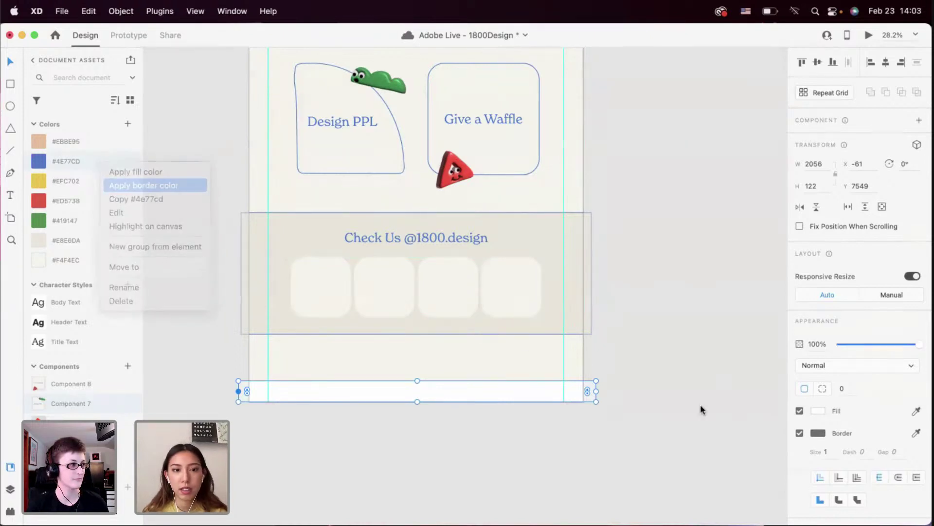
left_click(826, 451)
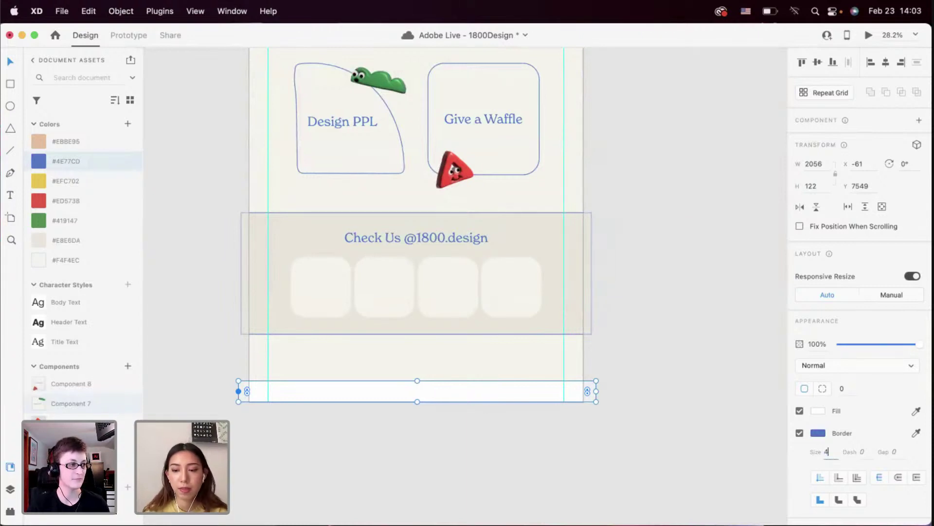
type("4")
key("Return")
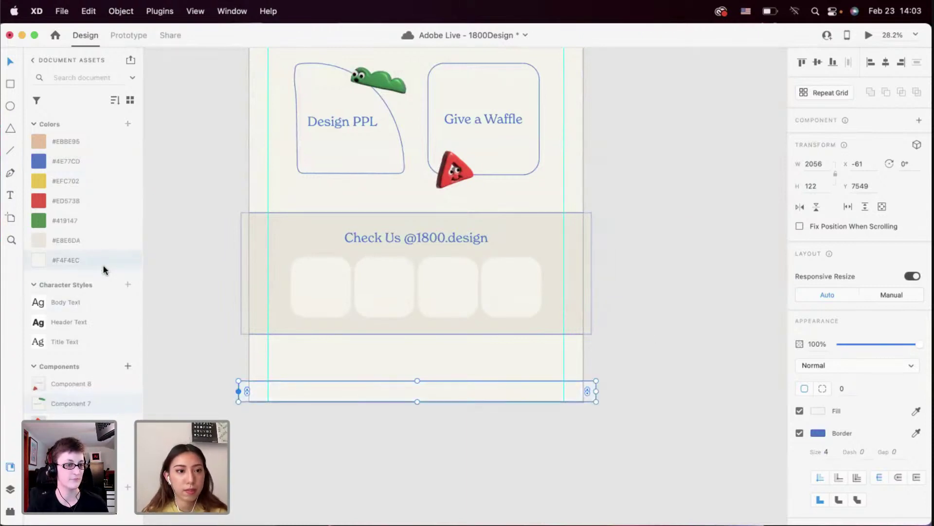
left_click_drag(417, 401, 417, 406)
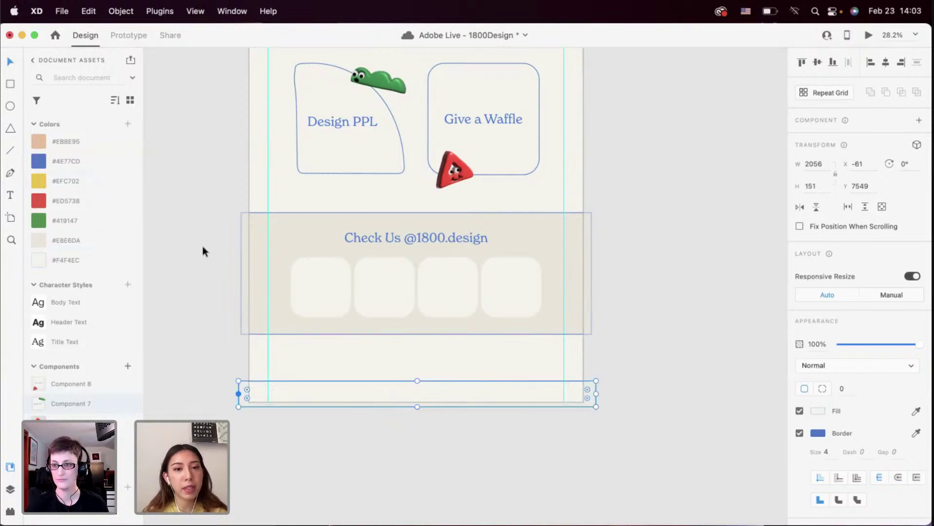
left_click(312, 369)
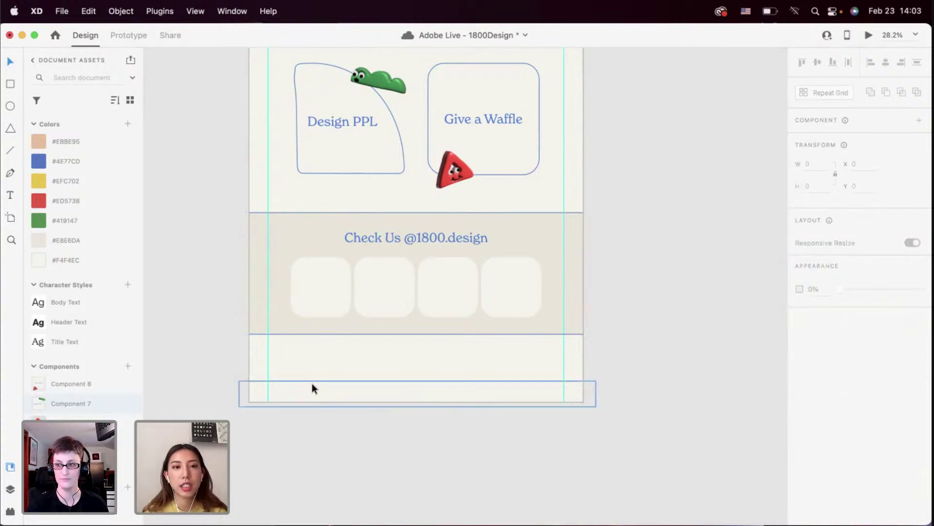
scroll(312, 384, "up", 3)
scroll(311, 384, "up", 2)
scroll(314, 360, "down", 5)
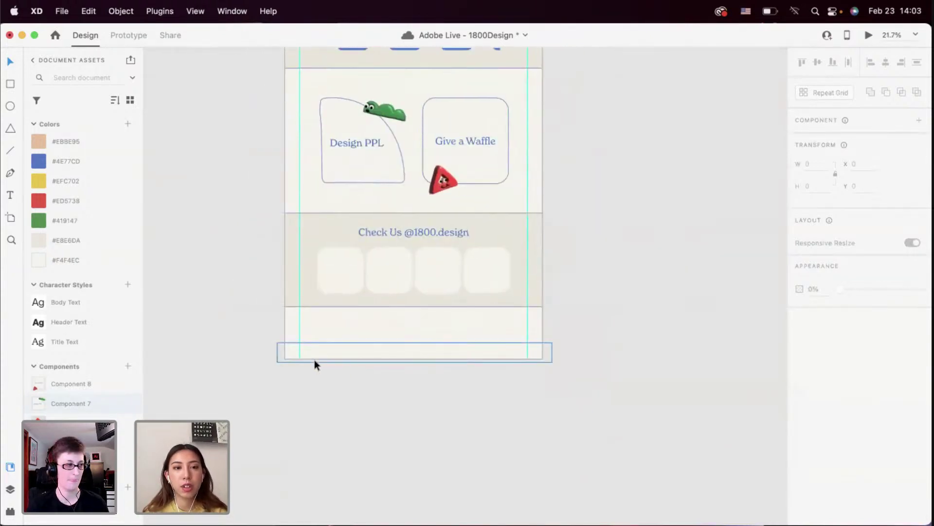
scroll(326, 357, "up", 5)
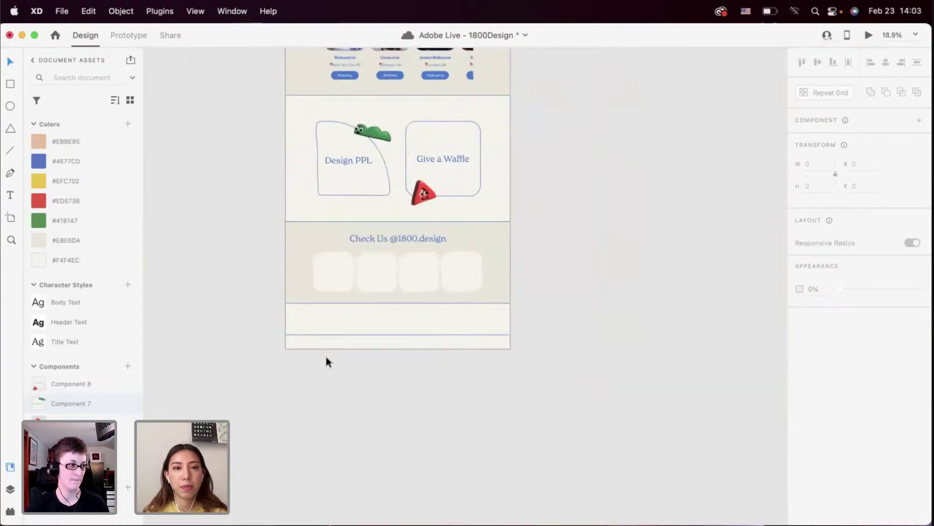
scroll(326, 356, "up", 15)
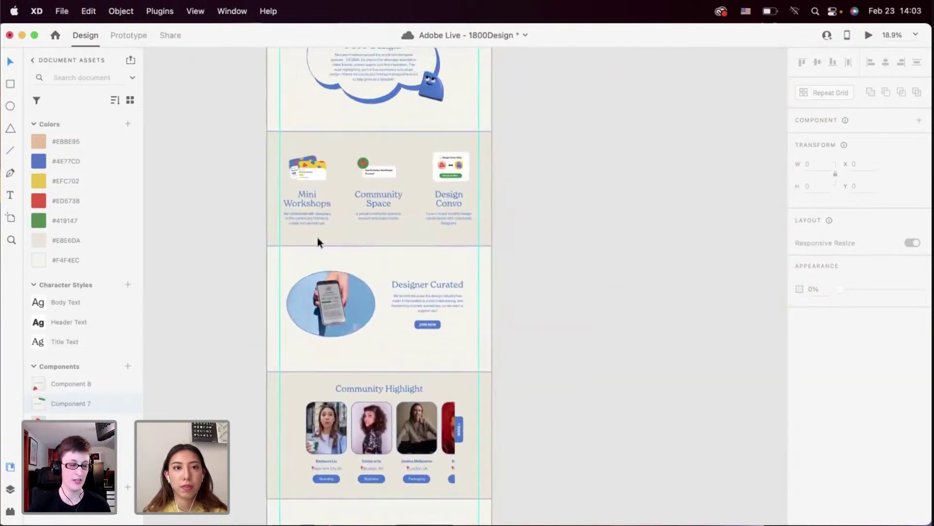
scroll(294, 153, "up", 5)
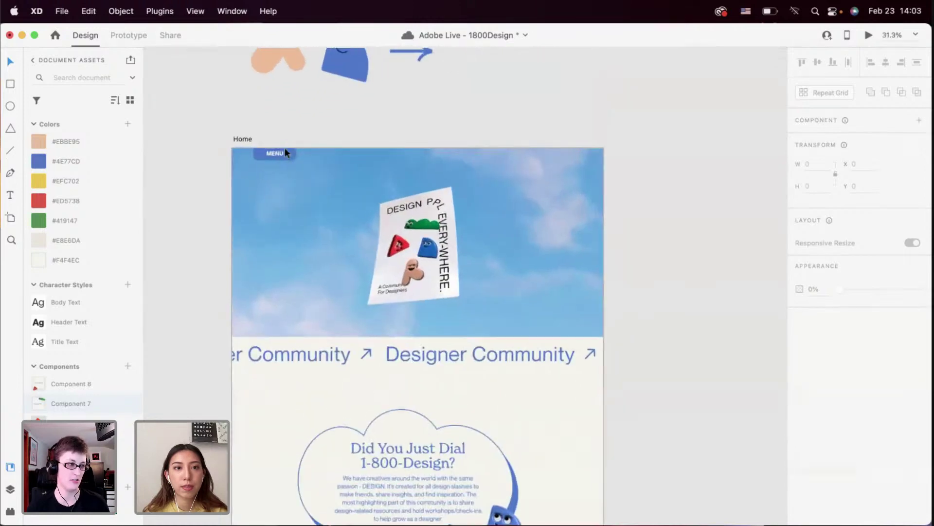
left_click(278, 155)
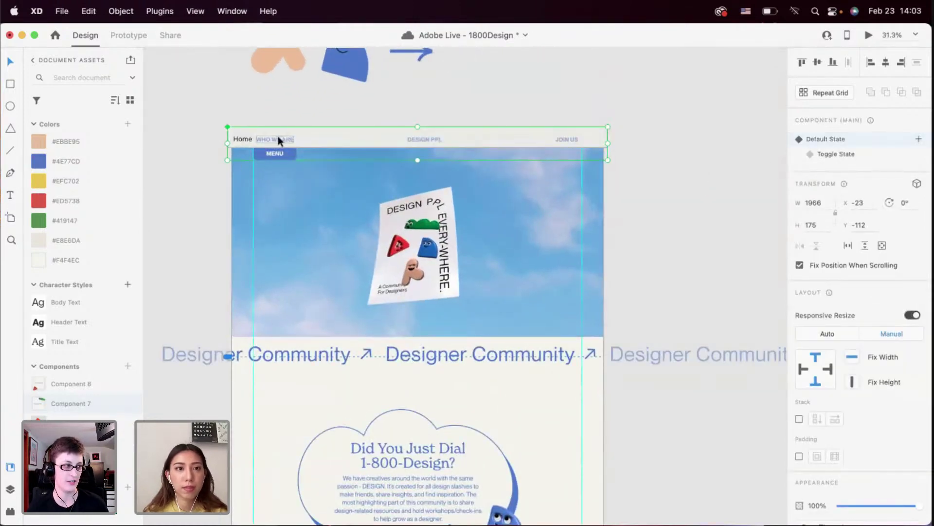
double_click(278, 140)
left_click(284, 106)
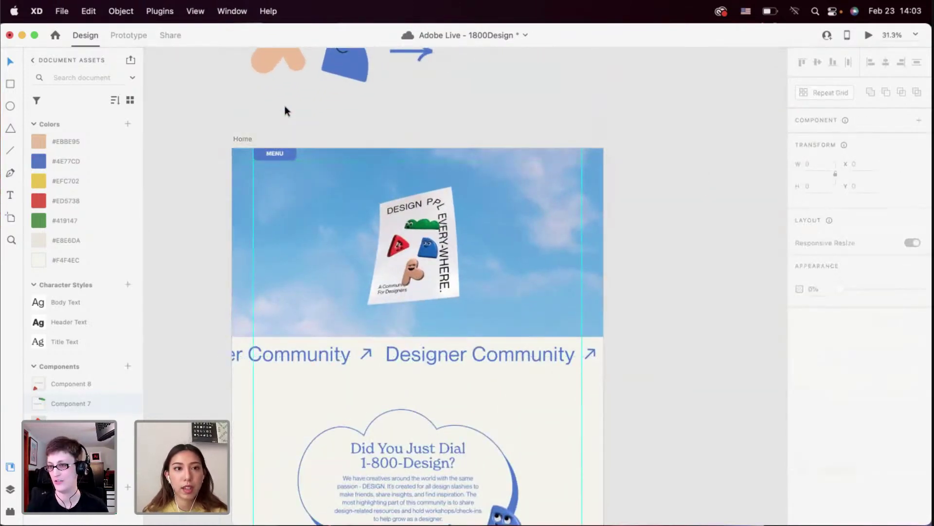
scroll(284, 106, "down", 10)
scroll(285, 106, "up", 15)
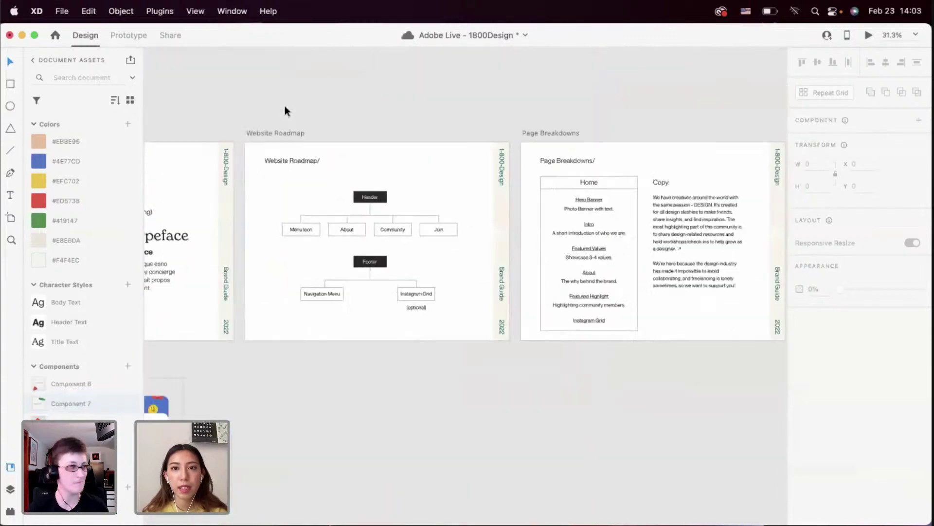
scroll(410, 209, "up", 5)
scroll(384, 317, "down", 5)
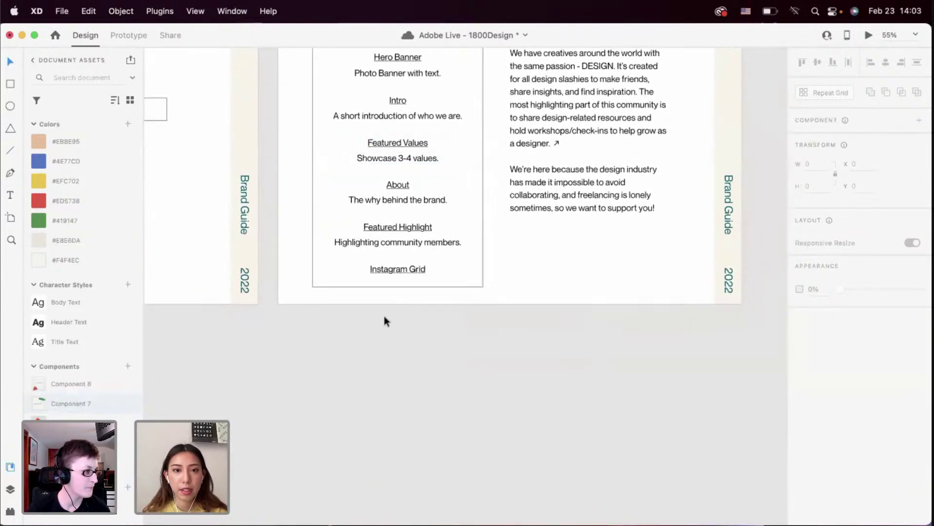
scroll(384, 316, "left", 10)
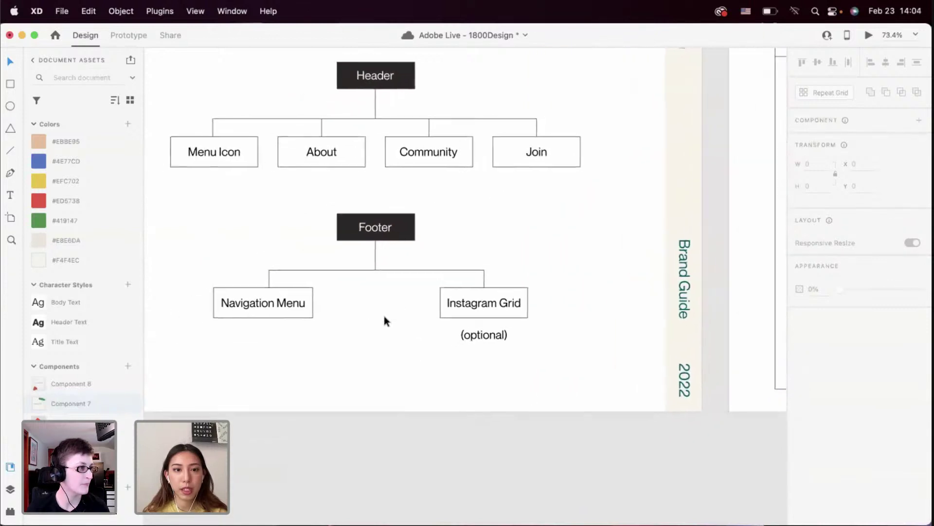
scroll(455, 360, "down", 1)
scroll(455, 360, "left", 1)
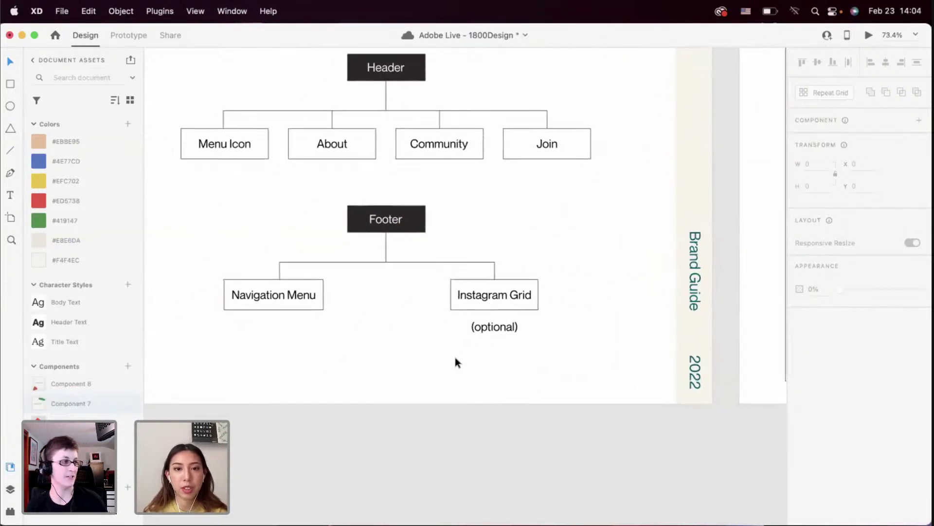
scroll(466, 381, "down", 4)
scroll(467, 382, "left", 4)
scroll(466, 382, "down", 5, "ctrl")
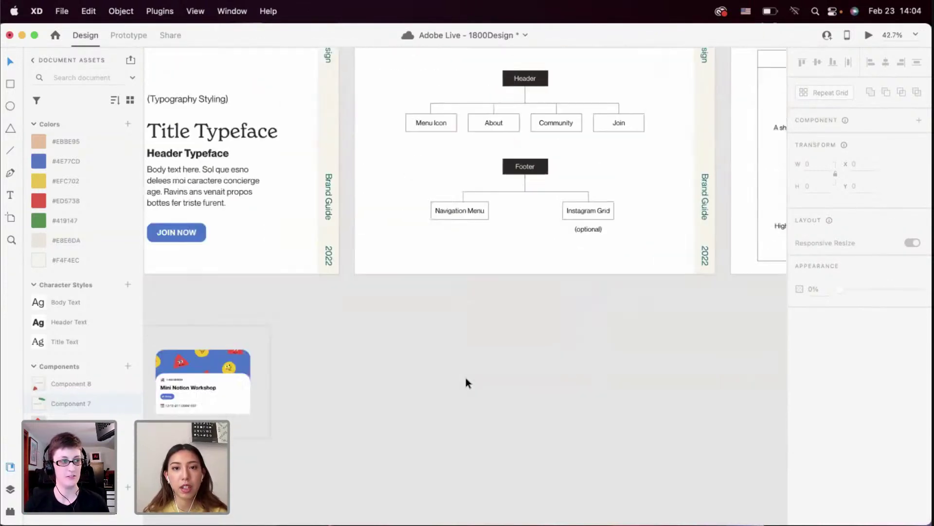
scroll(465, 382, "right", 10)
scroll(466, 383, "down", 10)
scroll(465, 378, "down", 15)
scroll(465, 378, "down", 3, "ctrl")
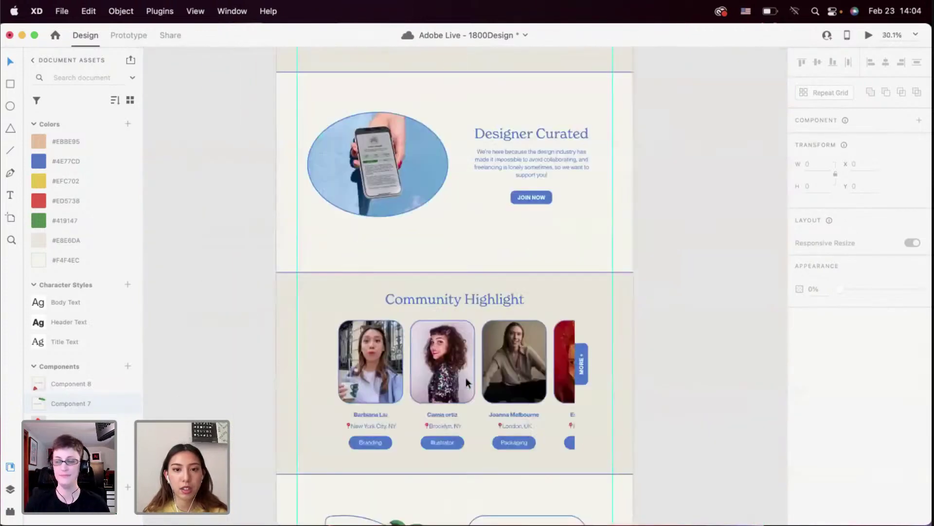
scroll(293, 360, "up", 4, "ctrl")
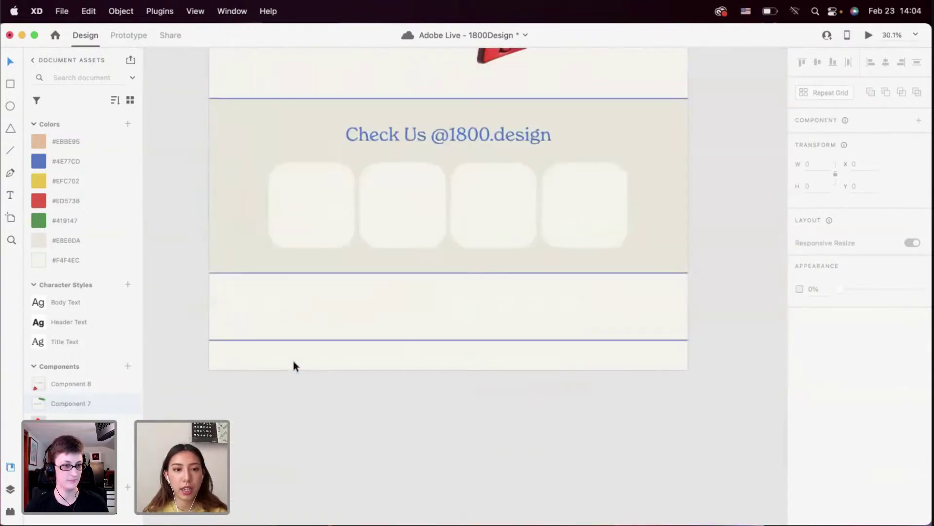
Paste a WHO WE ARE copy into the footer bar and rename it COMMUNITY
left_click(293, 360)
key("super+v")
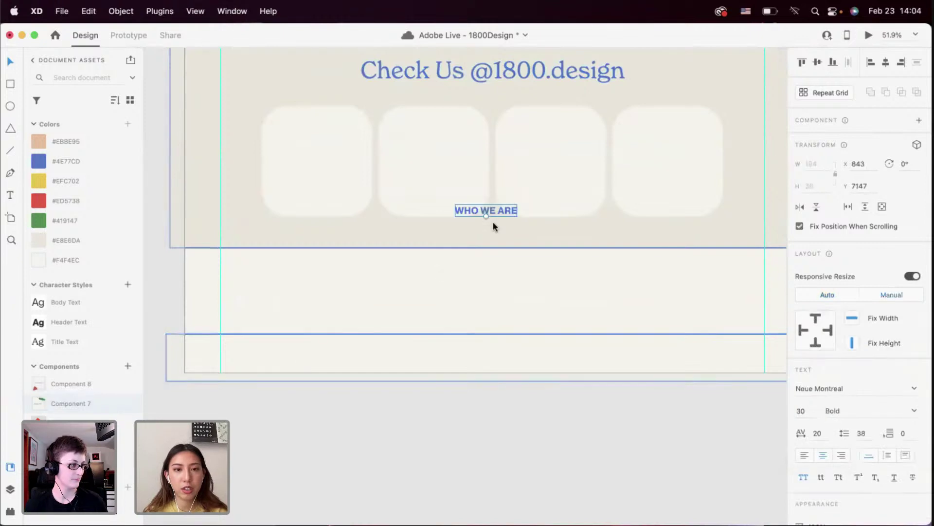
left_click_drag(494, 209, 340, 358)
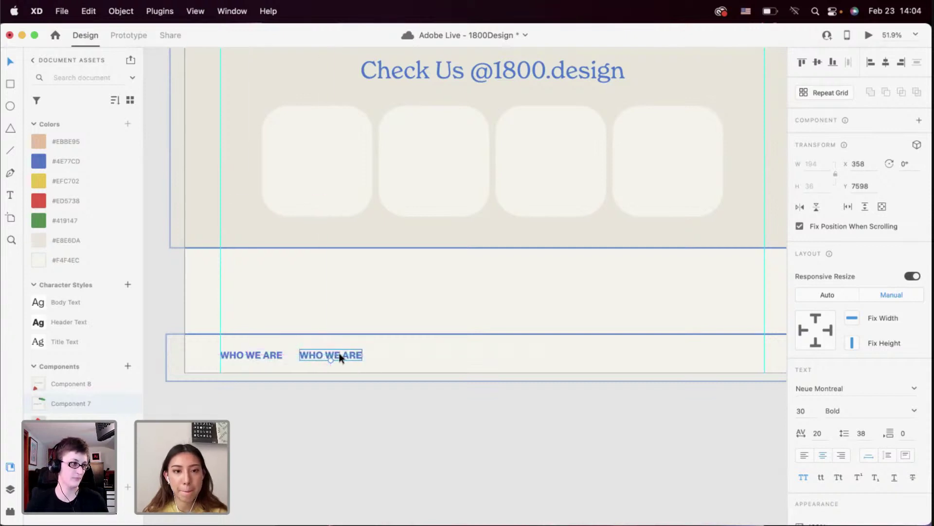
double_click(340, 357)
type("COMMUNITY")
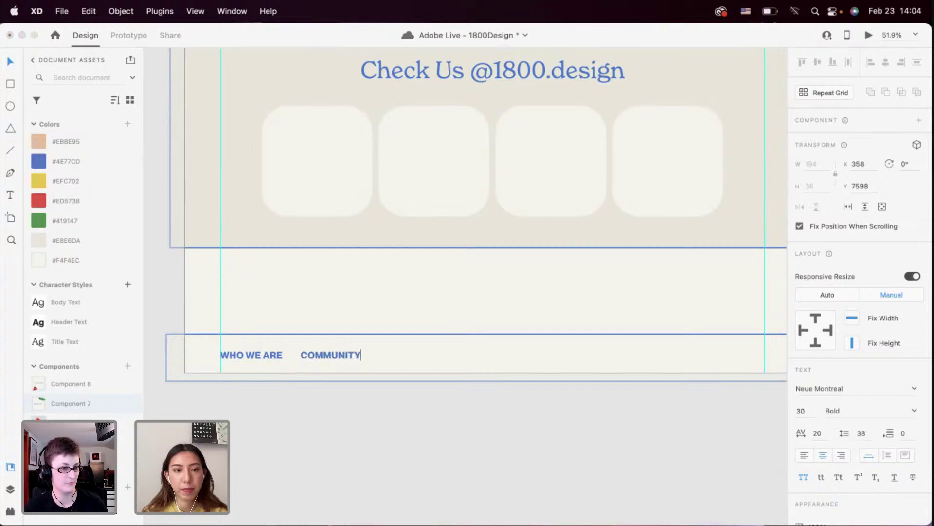
key("Escape")
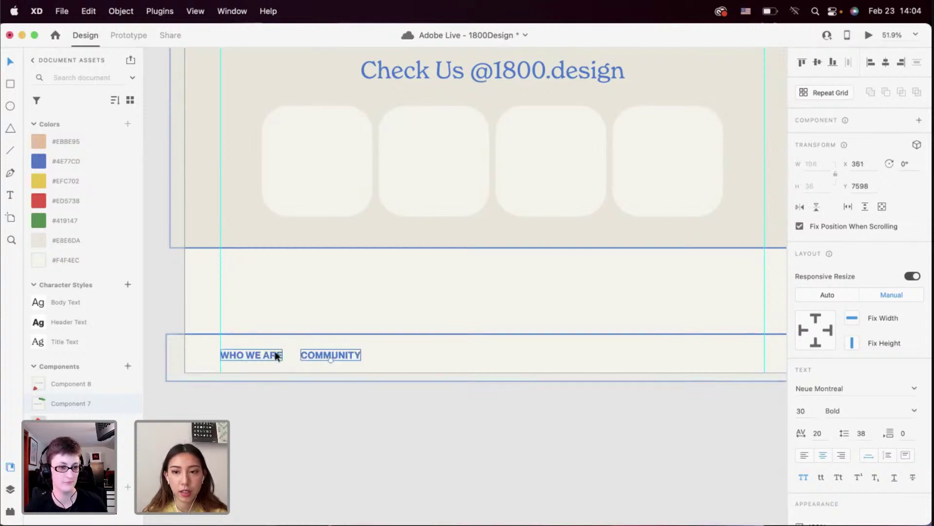
left_click(276, 356, "shift")
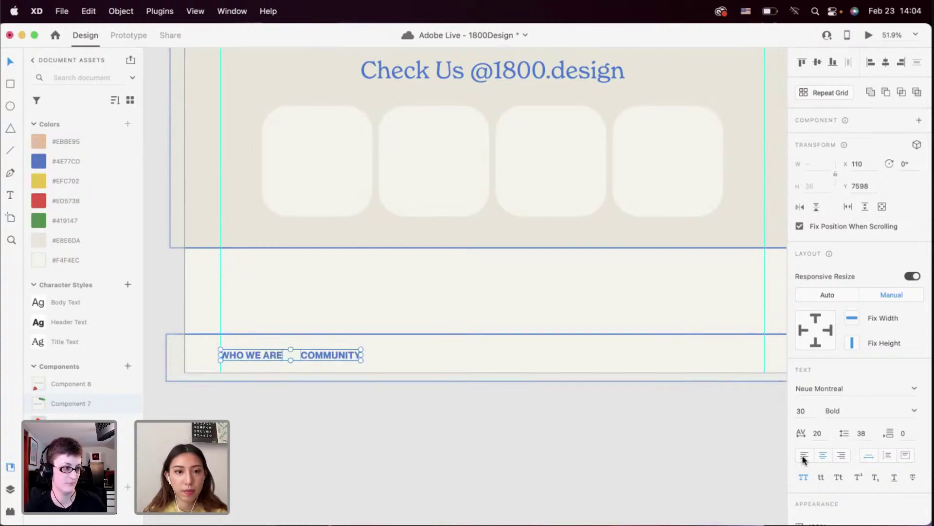
left_click(473, 447)
Duplicate COMMUNITY to its right and rename the copy JOIN US
left_click_drag(339, 355, 416, 355)
left_click(333, 355, "shift")
left_click(258, 354, "shift")
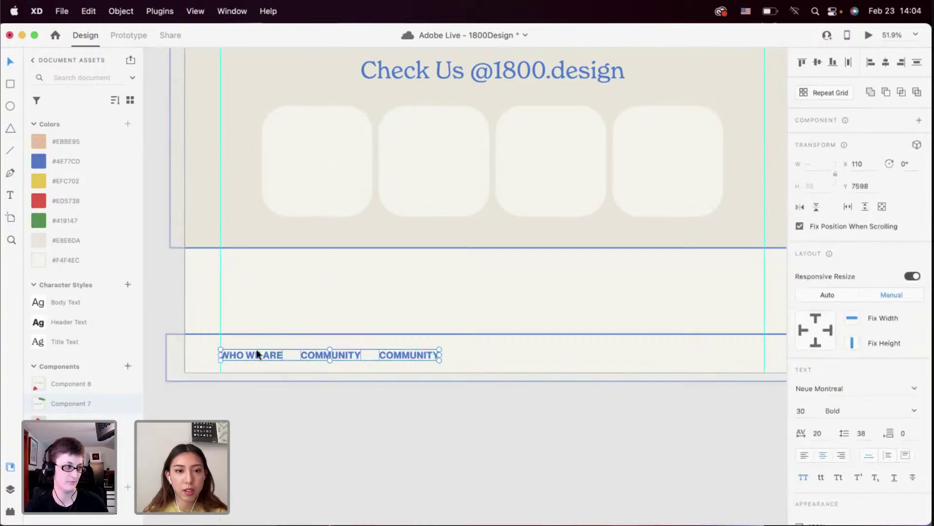
left_click(431, 367)
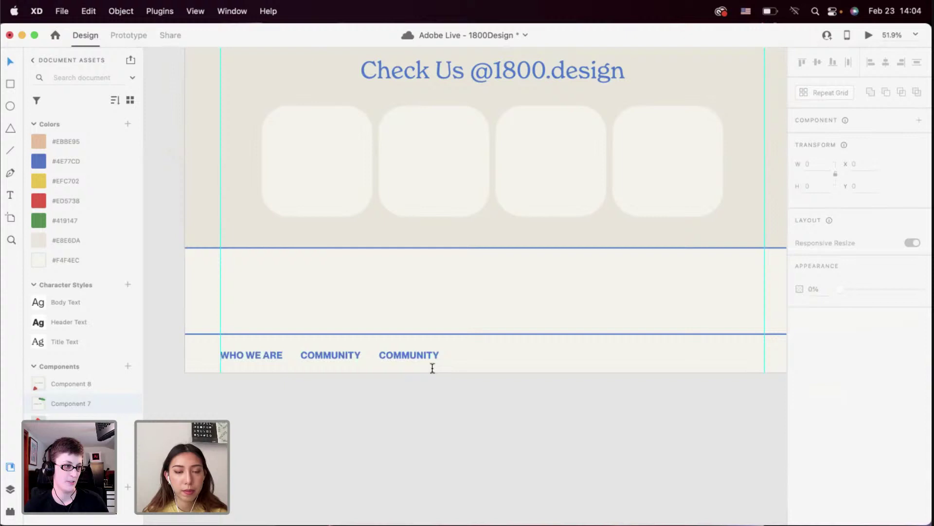
double_click(398, 353)
type("JOIN US")
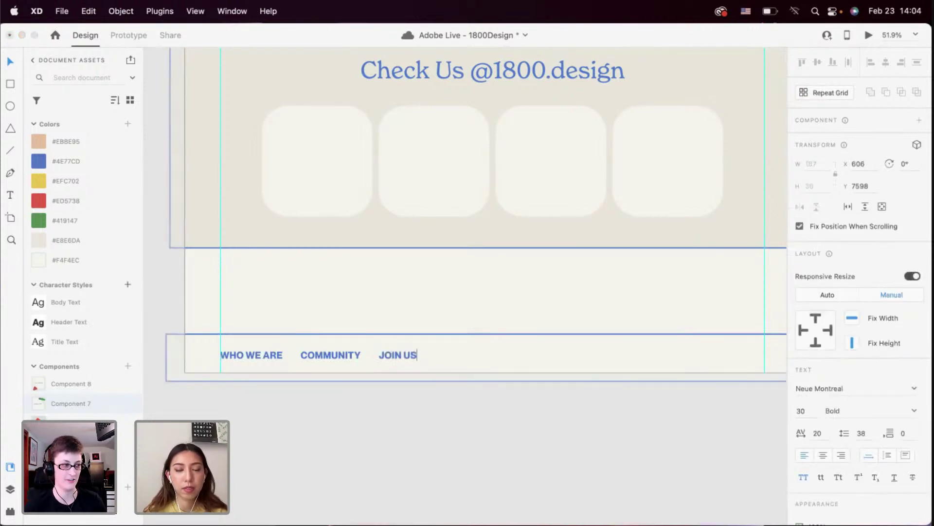
key("Escape")
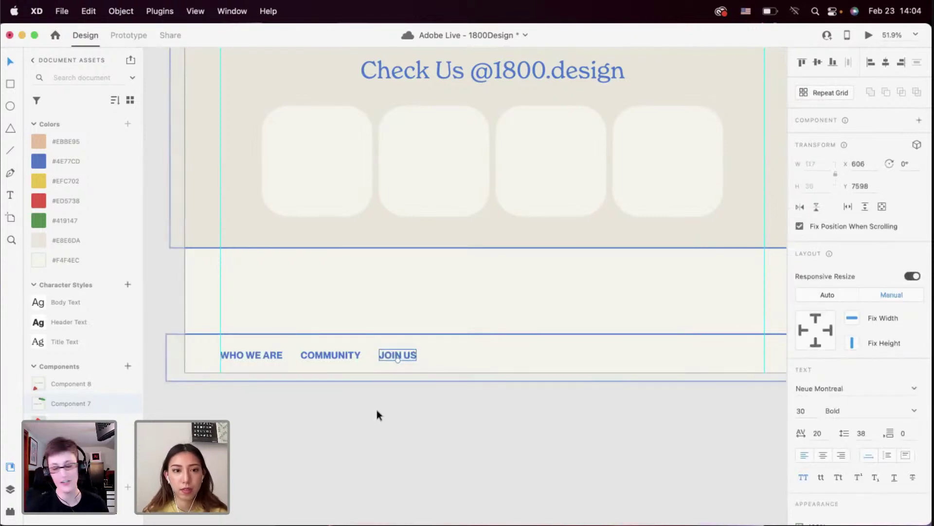
left_click(377, 410)
scroll(378, 410, "down", 2)
scroll(378, 411, "up", 2)
Move JOIN US to the front of the nav, before WHO WE ARE
scroll(396, 405, "right", 3)
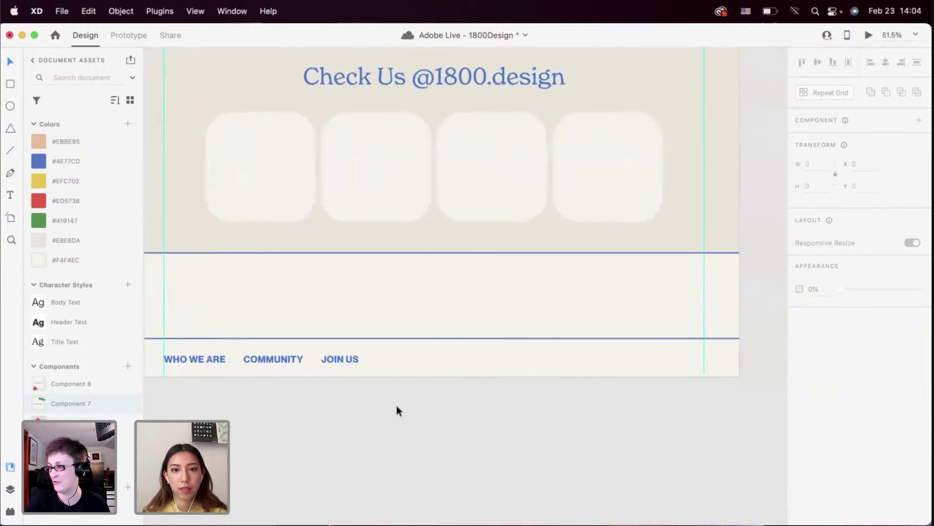
scroll(396, 404, "down", 2)
scroll(396, 405, "left", 3)
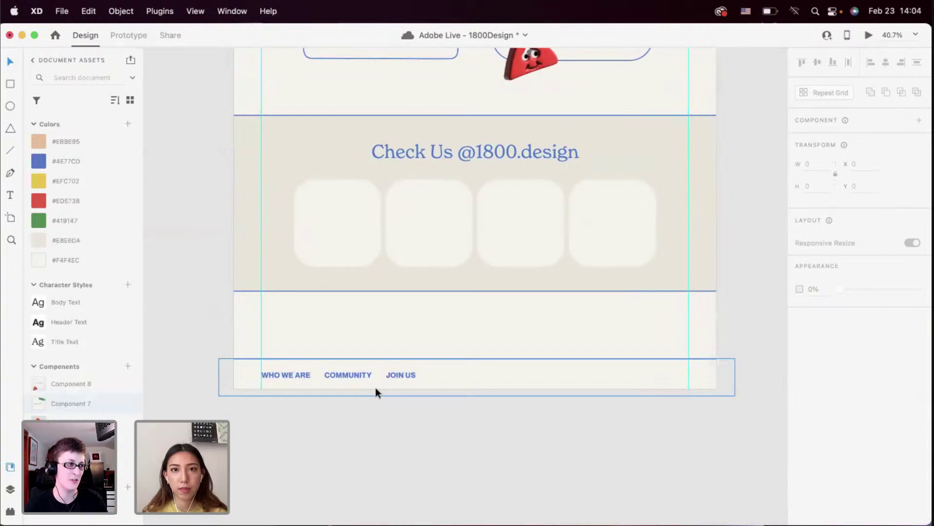
scroll(327, 386, "up", 2)
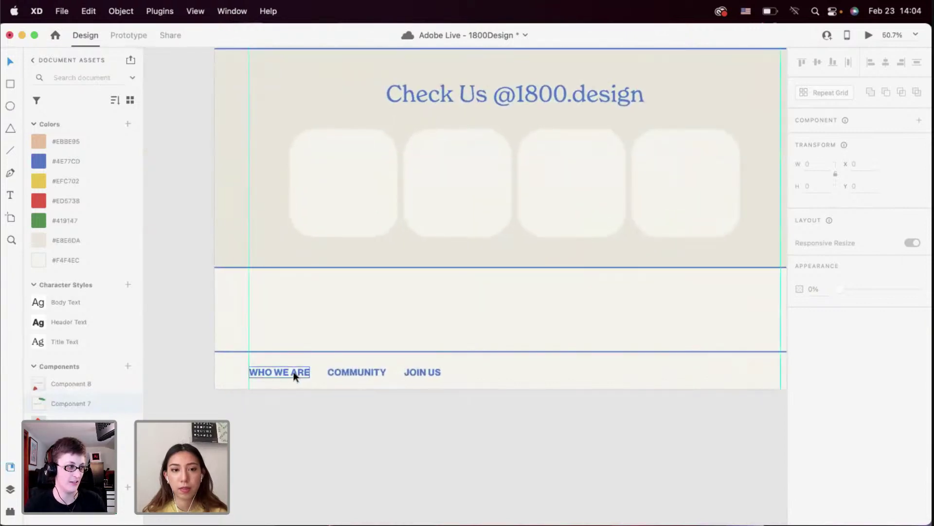
left_click(294, 377)
left_click(347, 374, "shift")
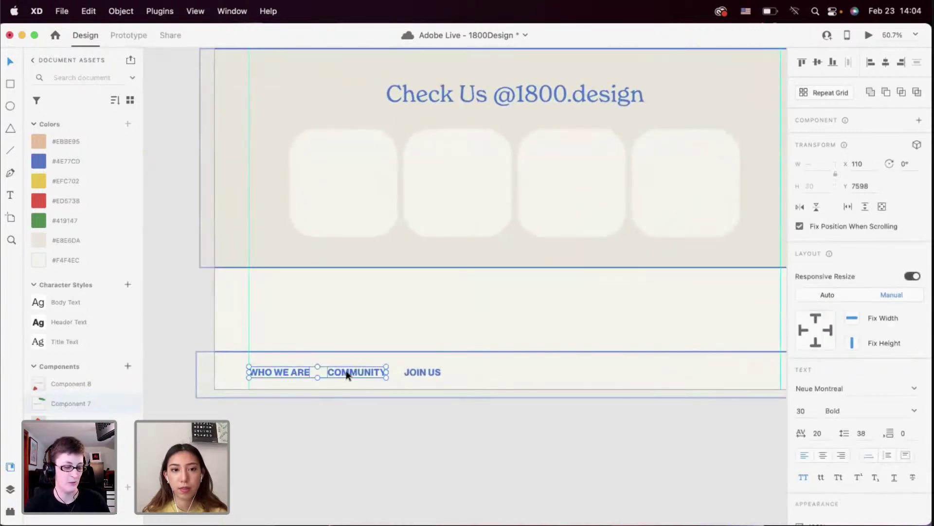
left_click(402, 408)
left_click(421, 373)
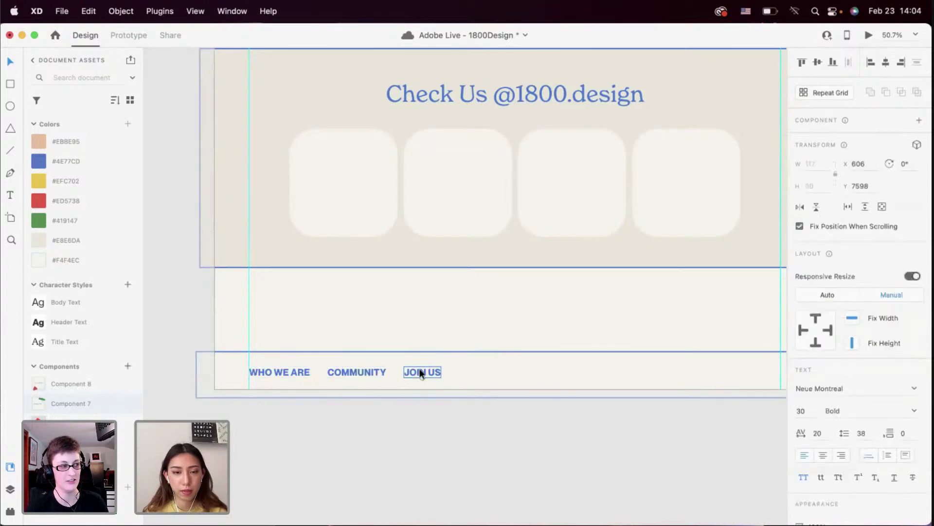
left_click_drag(402, 369, 200, 372)
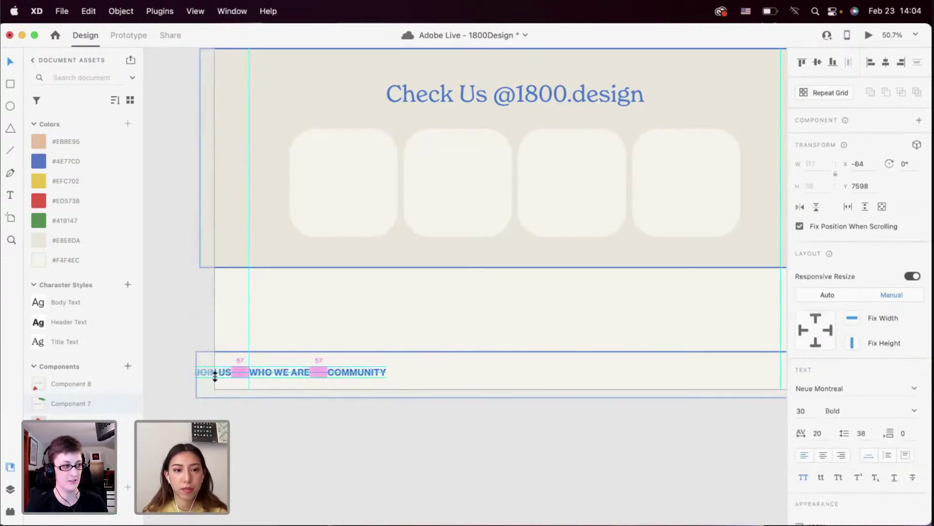
Shift all three nav labels together onto the left margin guide
left_click(273, 372, "shift")
left_click(340, 371, "shift")
left_click_drag(340, 370, 401, 373)
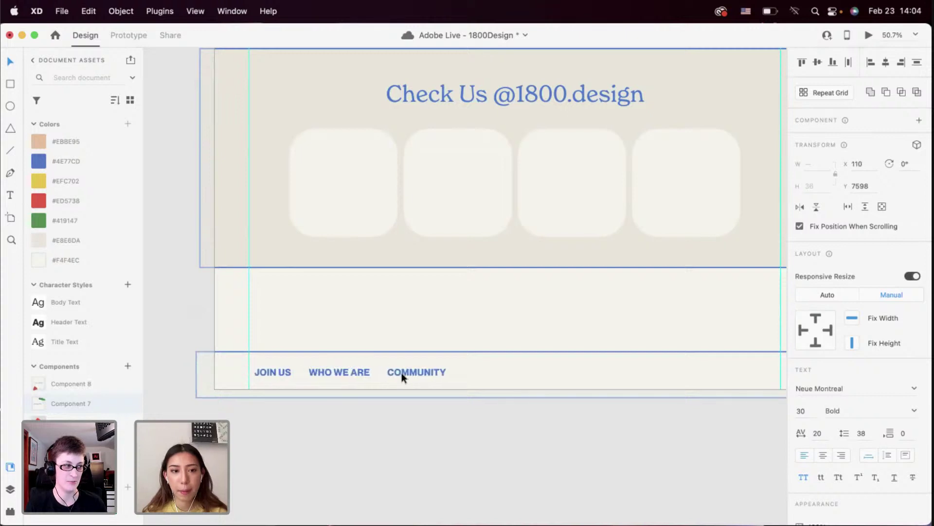
left_click(382, 417)
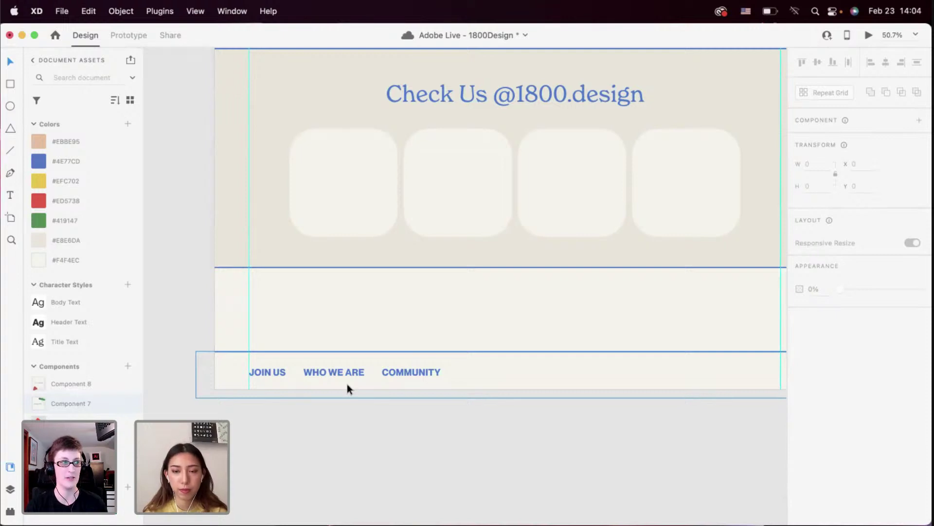
scroll(346, 384, "down", 3)
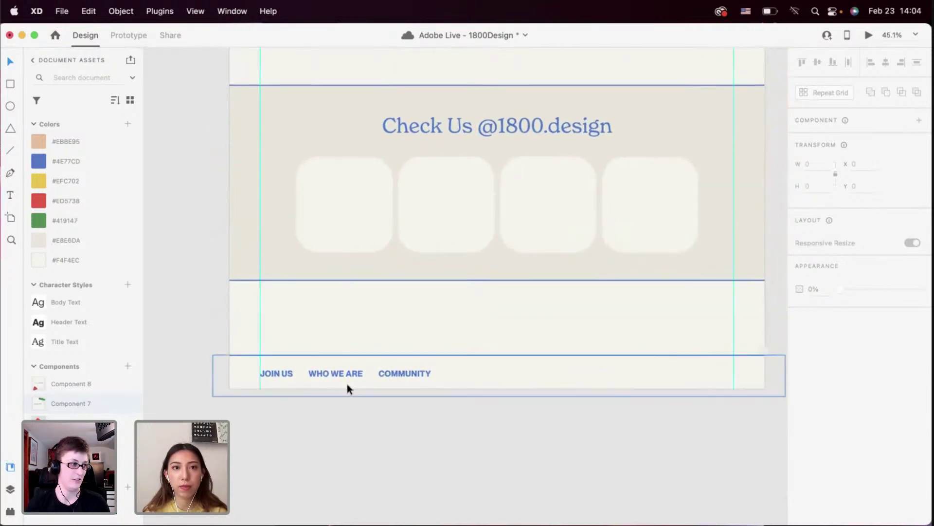
scroll(347, 388, "up", 2)
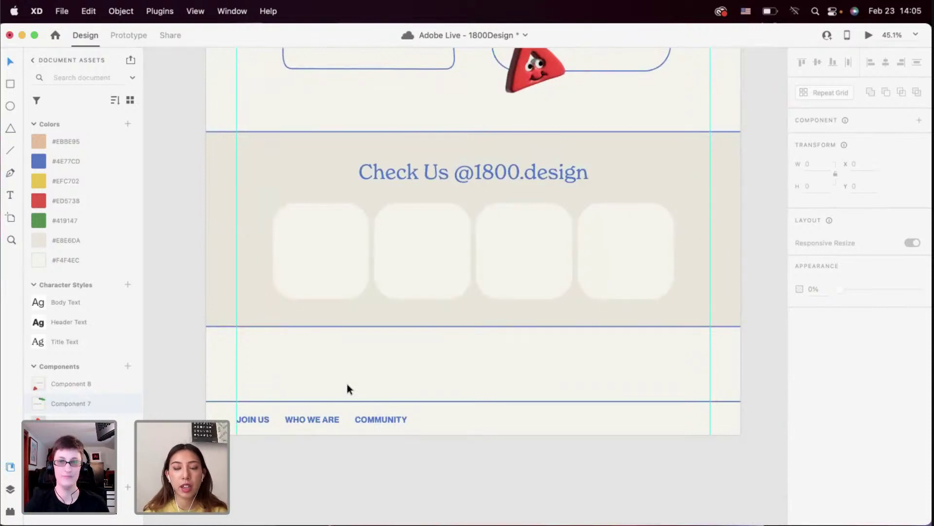
scroll(347, 387, "down", 6)
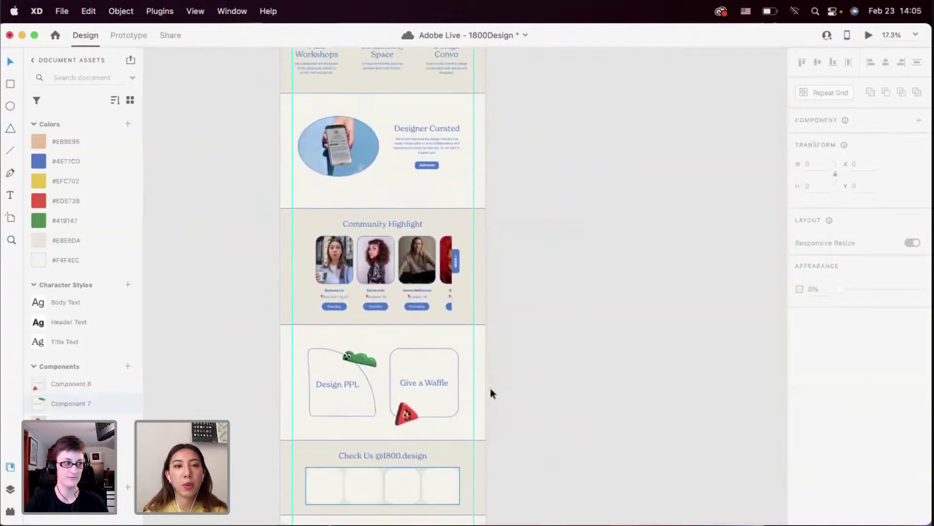
scroll(494, 384, "left", 3)
scroll(494, 384, "down", 2)
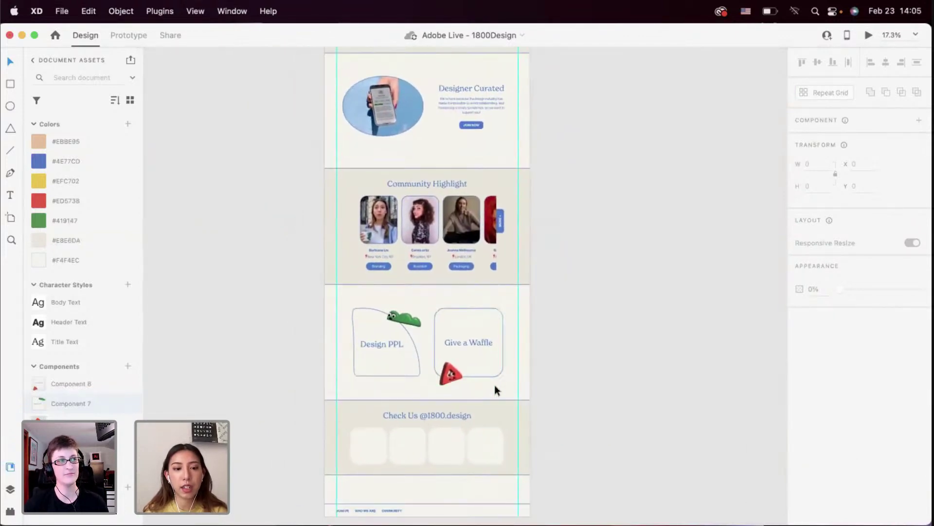
scroll(495, 386, "up", 2)
scroll(495, 386, "right", 1)
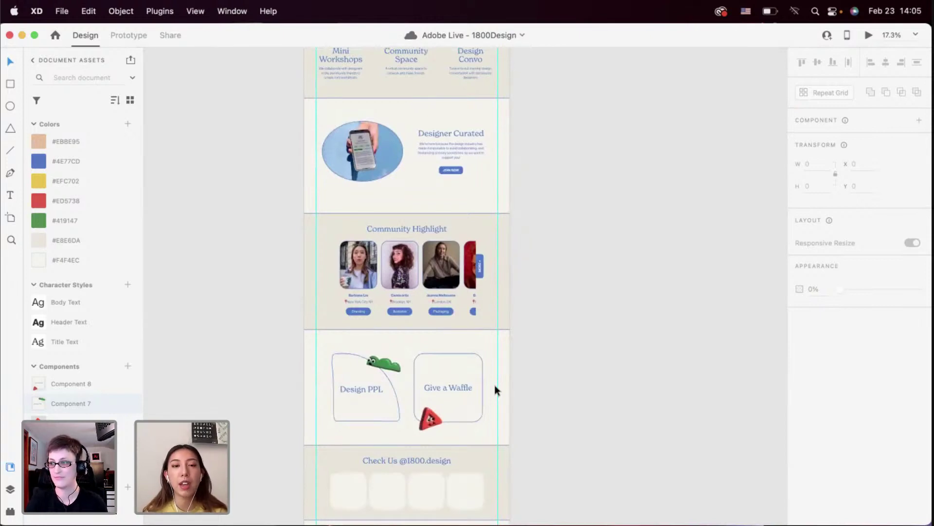
scroll(494, 385, "up", 5)
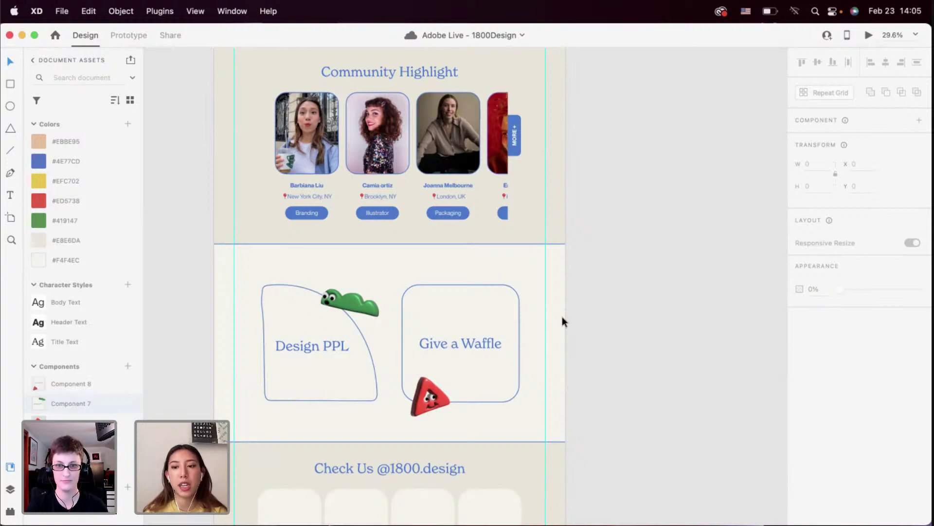
scroll(562, 316, "down", 10)
scroll(422, 273, "up", 3)
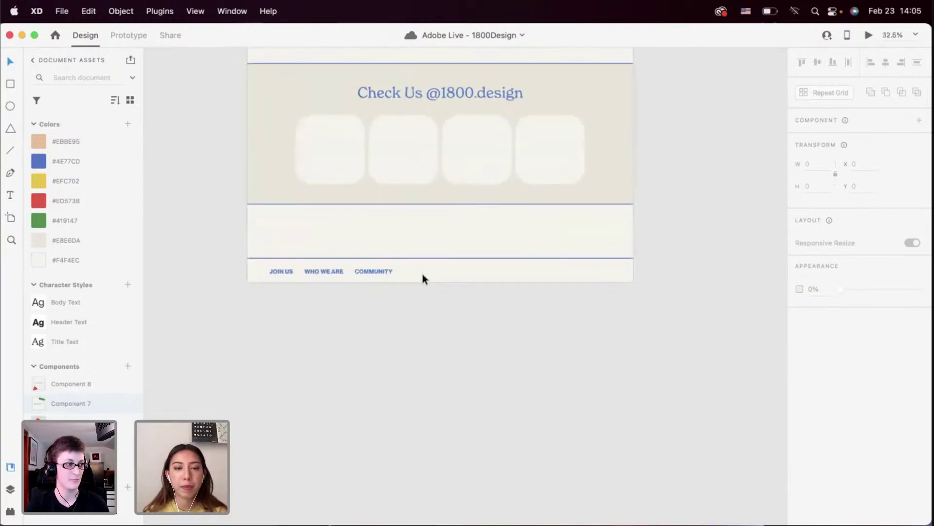
scroll(364, 282, "up", 5)
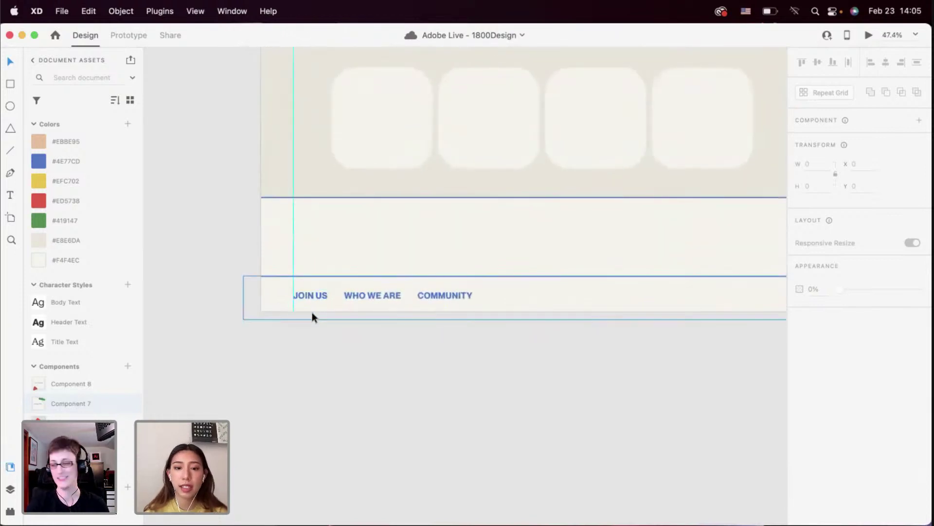
Rename JOIN US to HOME and pull WHO WE ARE and COMMUNITY closer together
scroll(312, 317, "up", 4)
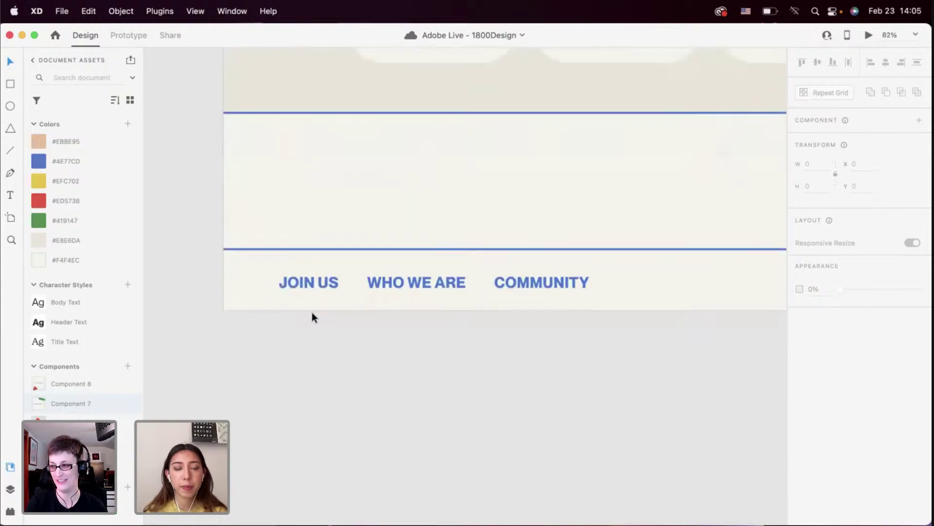
double_click(311, 282)
double_click(311, 282)
type("HOME")
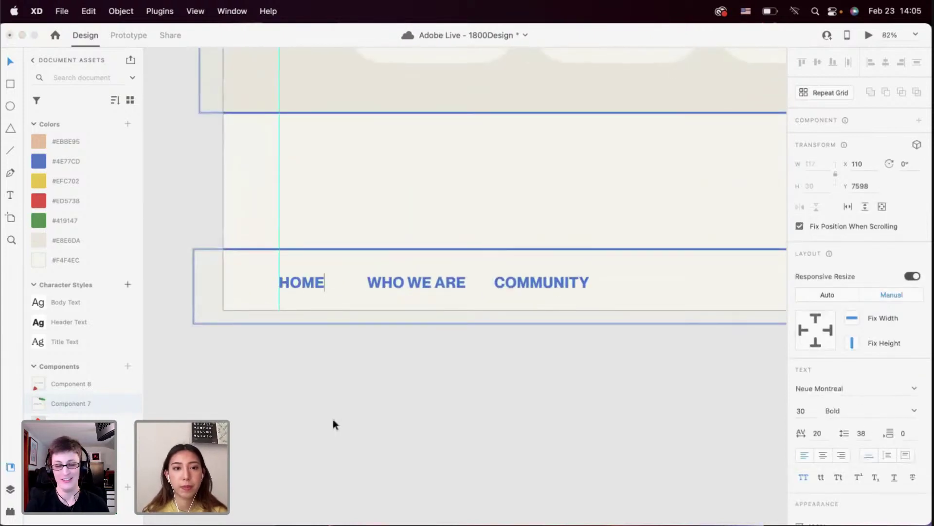
key("Escape")
left_click_drag(417, 286, 411, 285)
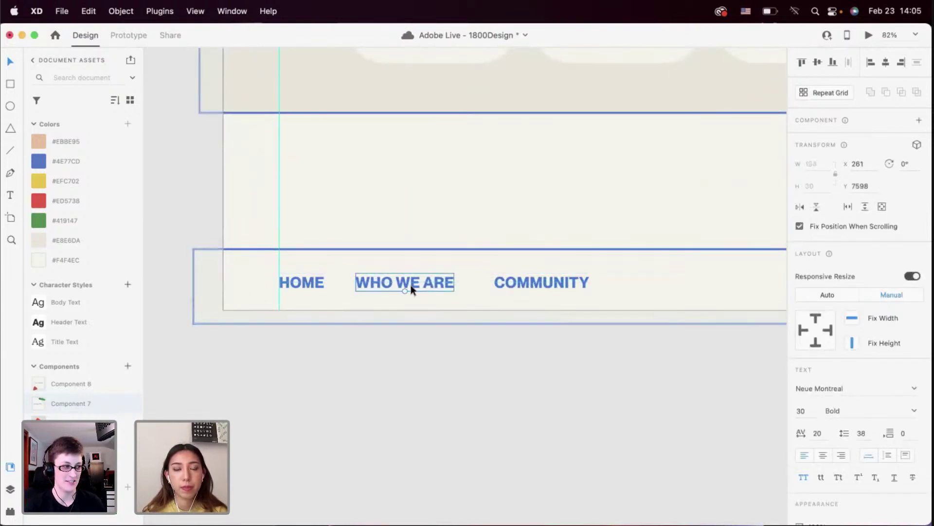
left_click_drag(515, 282, 505, 282)
left_click(468, 358)
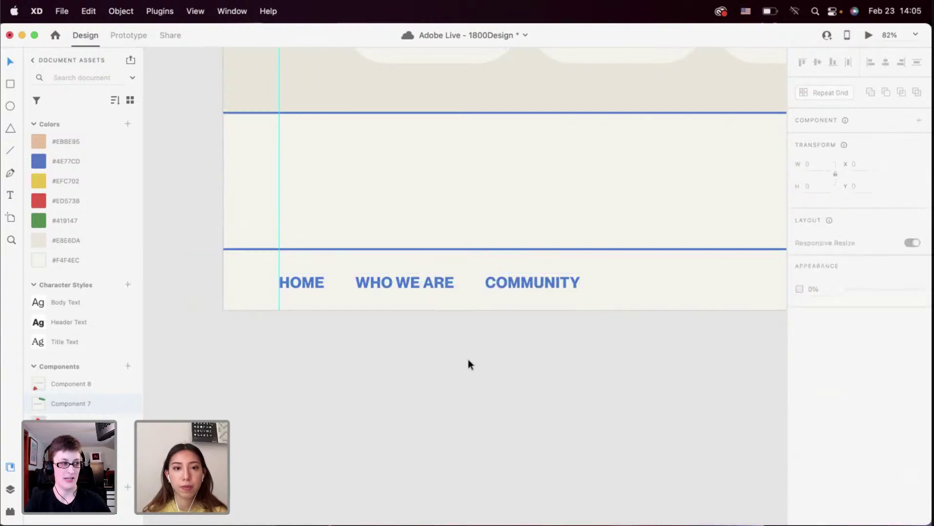
Duplicate COMMUNITY to the footer's right end and retype it as '© 2022'
scroll(468, 358, "down", 5)
scroll(468, 358, "up", 3)
scroll(468, 358, "down", 1)
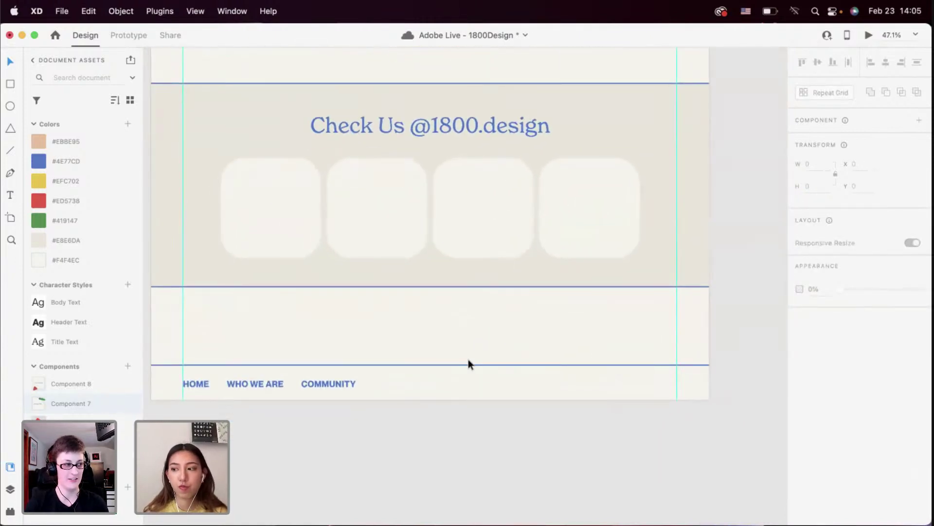
left_click_drag(344, 385, 654, 385)
scroll(654, 384, "up", 3)
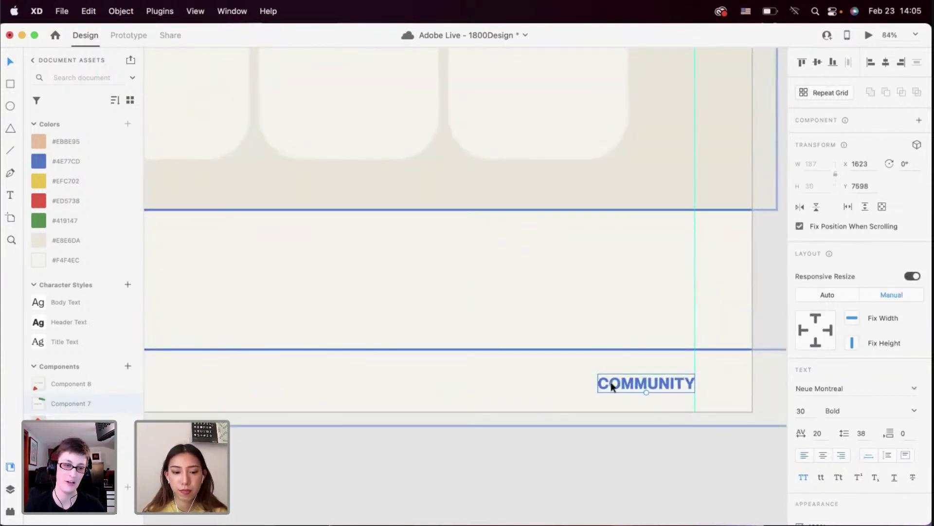
double_click(611, 384)
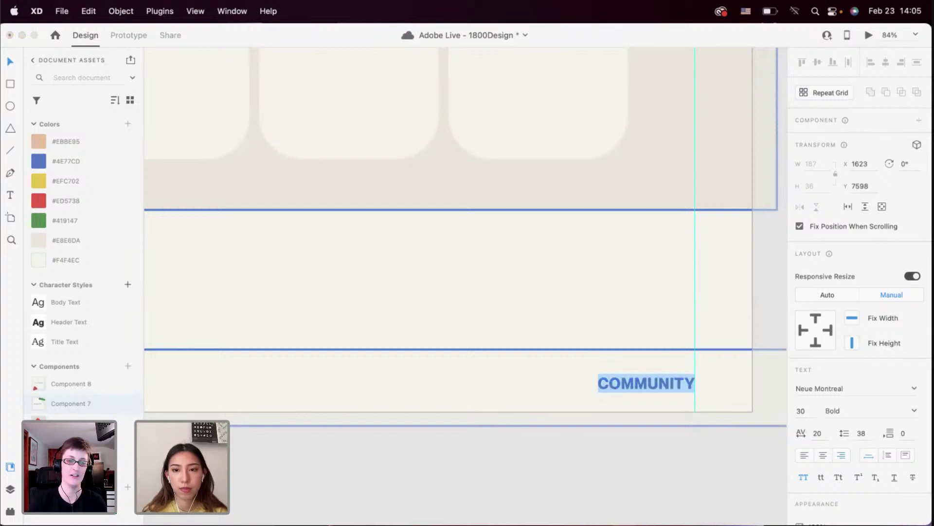
left_click(651, 388)
double_click(652, 389)
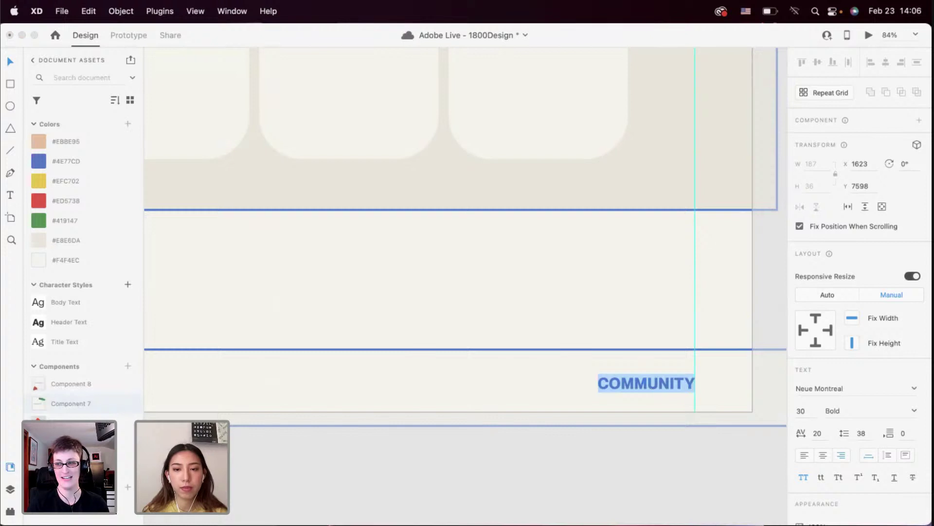
type("© 2022")
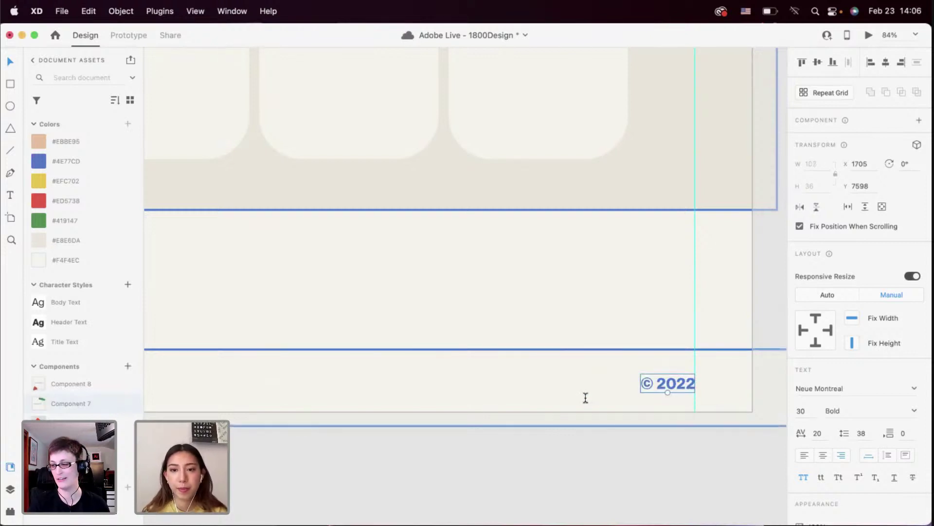
Finish the © 2022 label and shorten the footer bar from 151 to 139 high
scroll(555, 421, "down", 5)
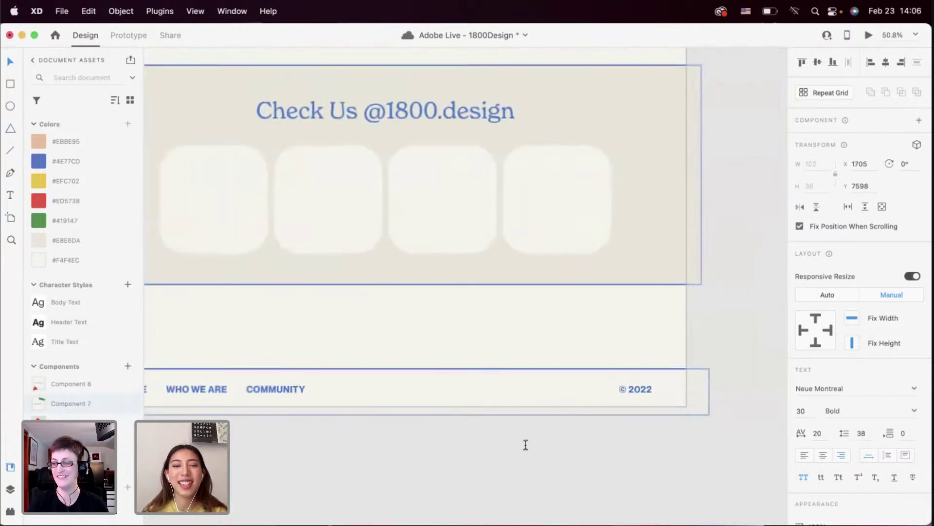
key("Escape")
scroll(523, 444, "down", 3)
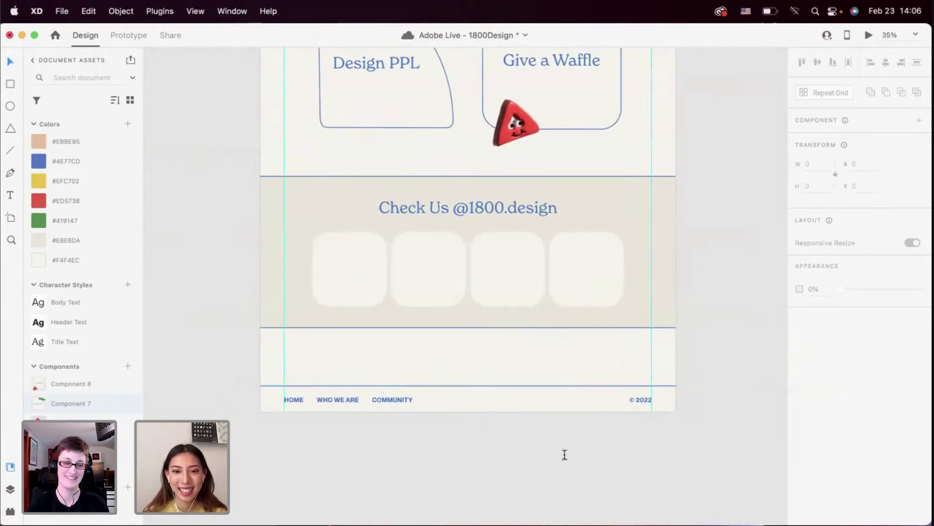
left_click_drag(661, 432, 282, 391)
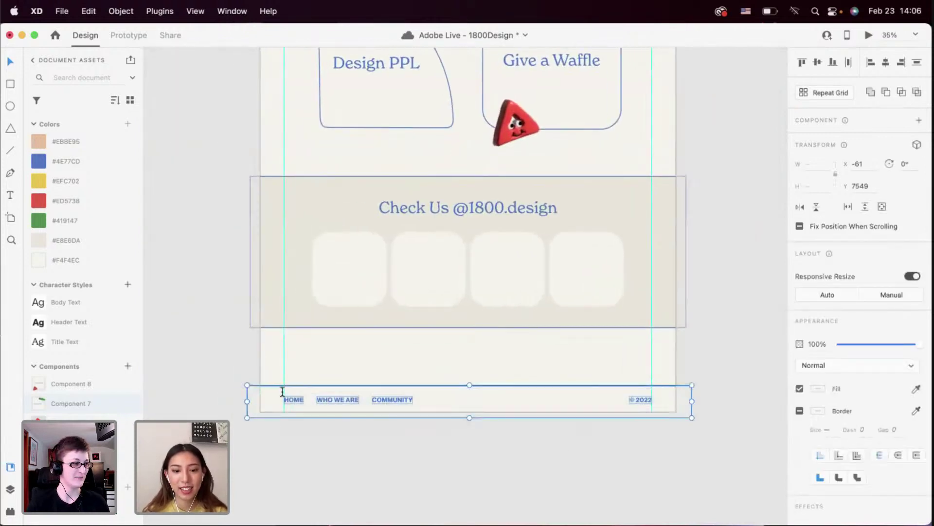
left_click(355, 430)
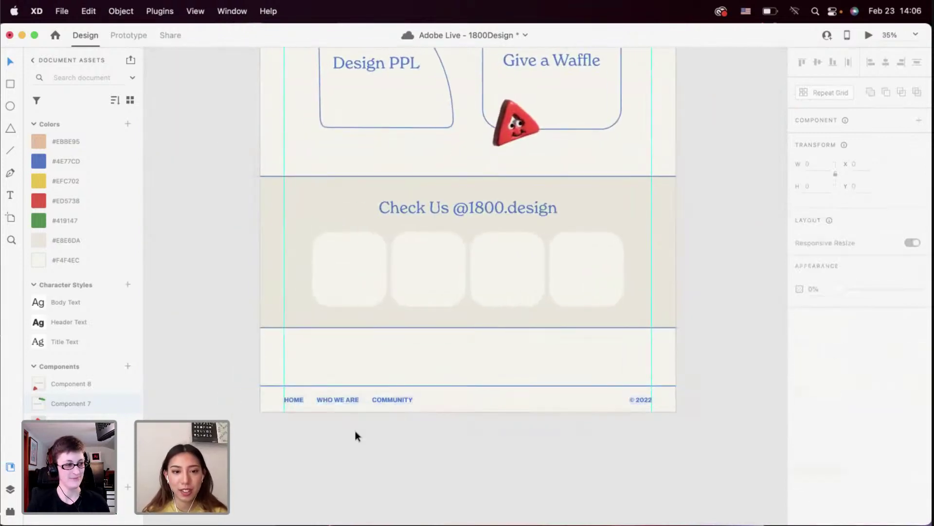
left_click(407, 393)
scroll(462, 419, "up", 3)
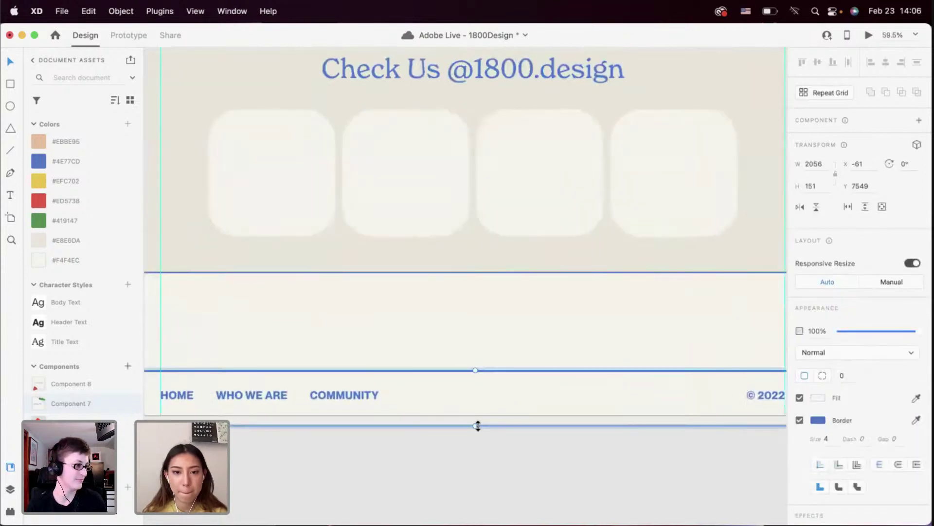
left_click_drag(475, 426, 476, 421)
key("Down")
key("Down")
key("Down")
key("Down")
key("Down")
key("Down")
key("Down")
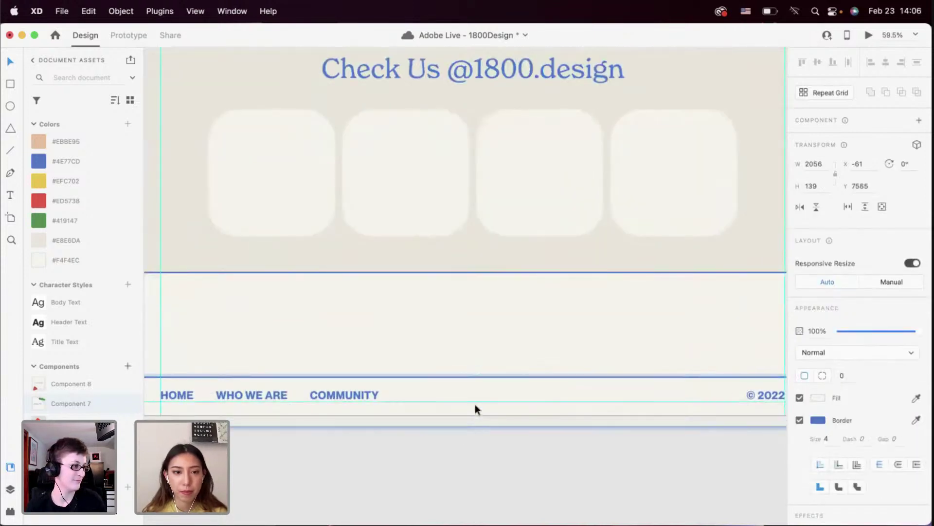
scroll(439, 452, "down", 3)
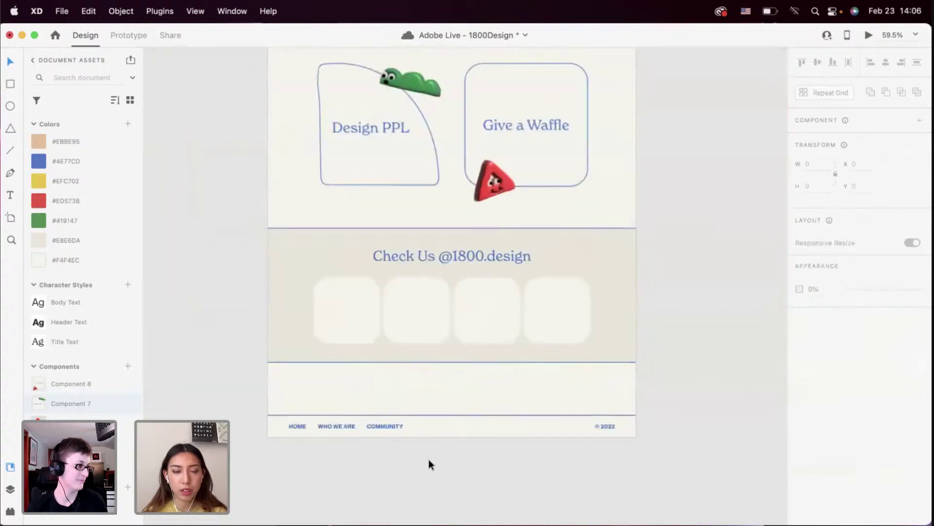
left_click(487, 423)
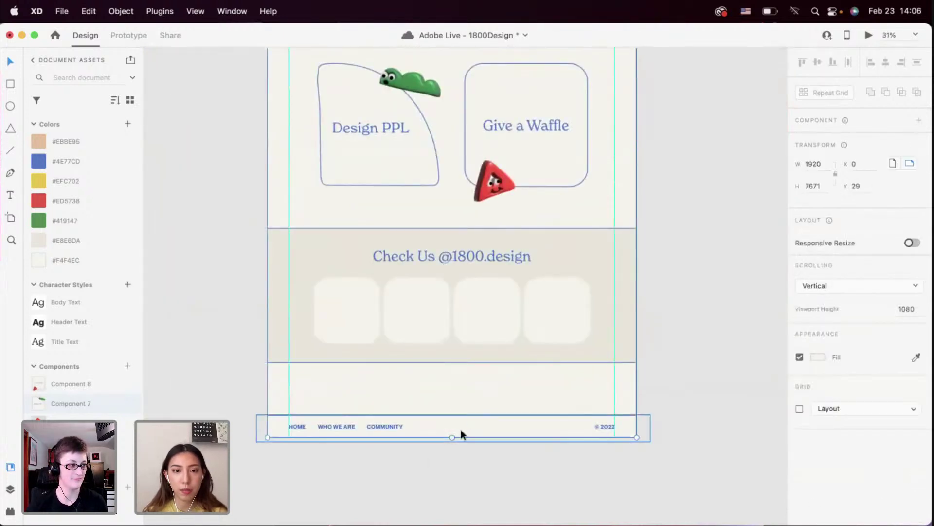
left_click_drag(455, 422, 456, 399)
left_click_drag(455, 388, 455, 378)
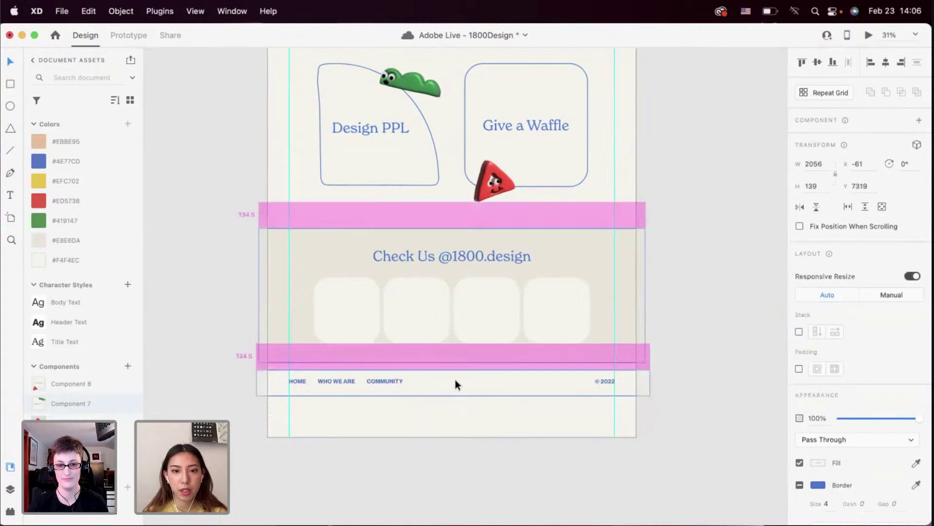
left_click(452, 414)
Trim the artboard's bottom to end at the footer, 7424 high
left_click(451, 429)
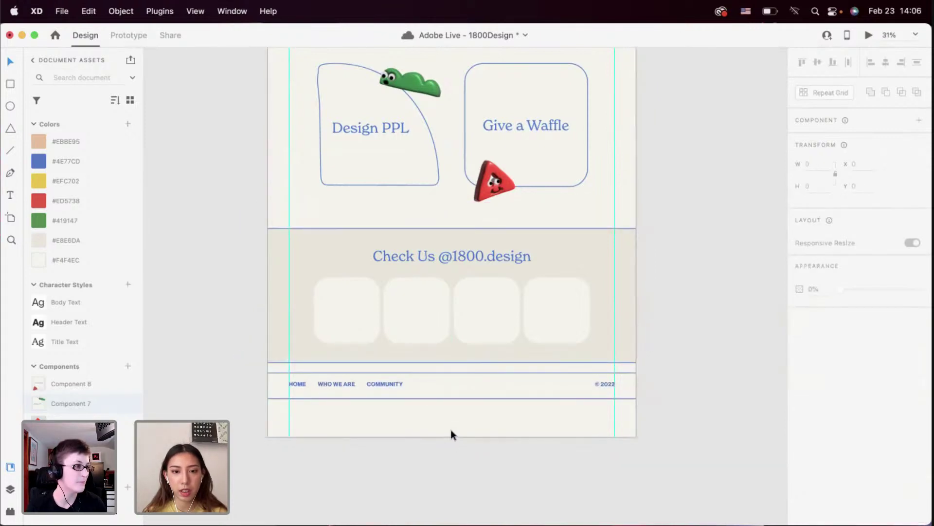
scroll(450, 429, "up", 5)
left_click_drag(451, 440, 445, 359)
scroll(433, 404, "down", 5)
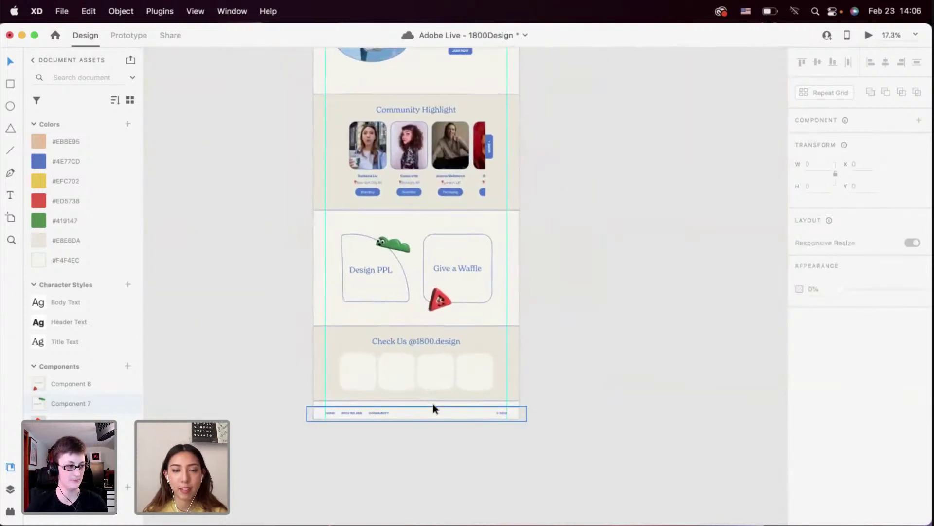
Reopen the landing page preview and enlarge it to fill the screen
left_click(870, 35)
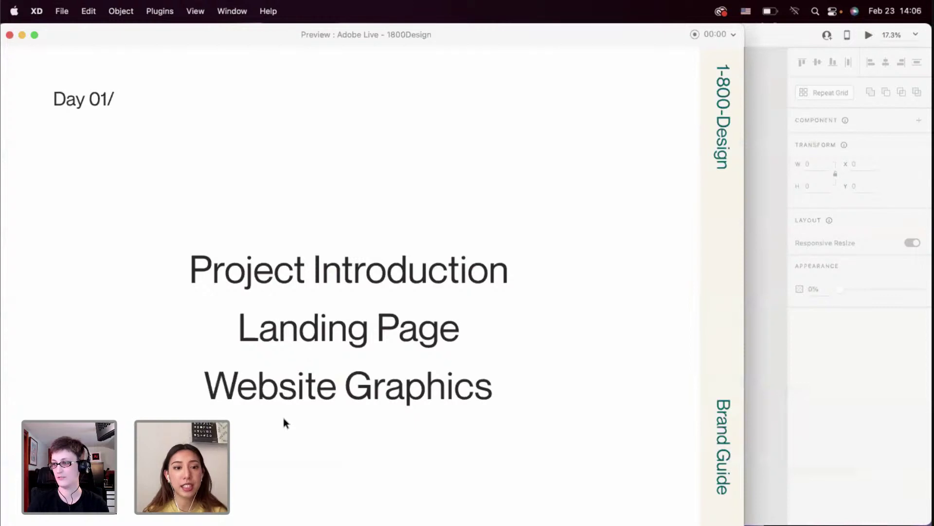
left_click(747, 262)
left_click(25, 36)
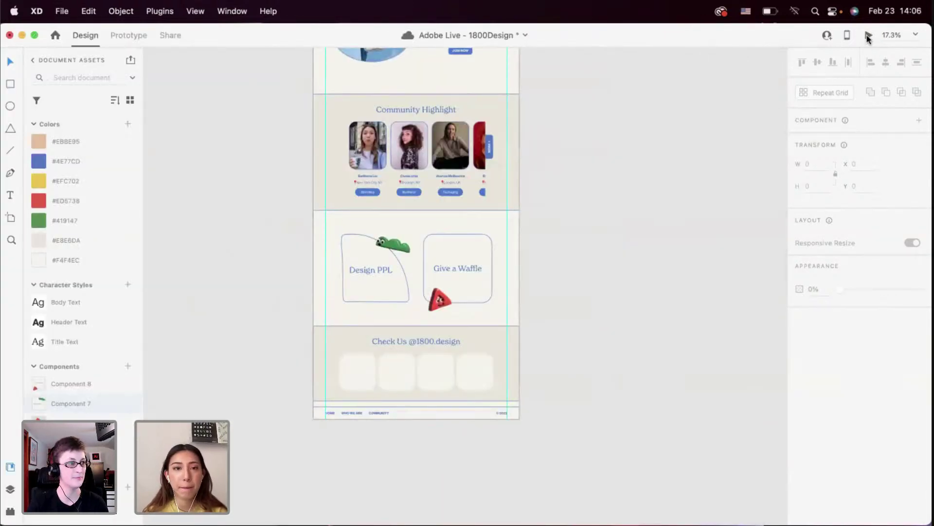
left_click(868, 36)
double_click(294, 73)
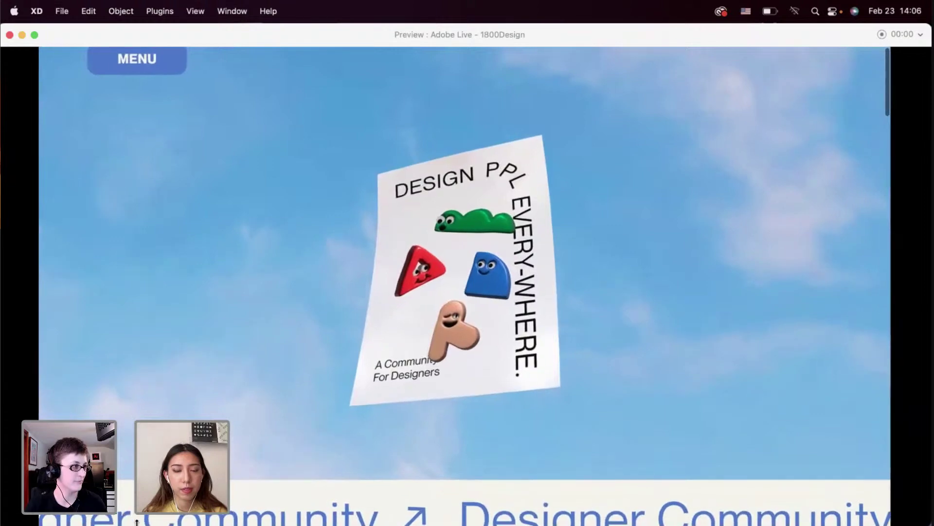
Scroll down through the full landing page in the preview
scroll(213, 395, "down", 6)
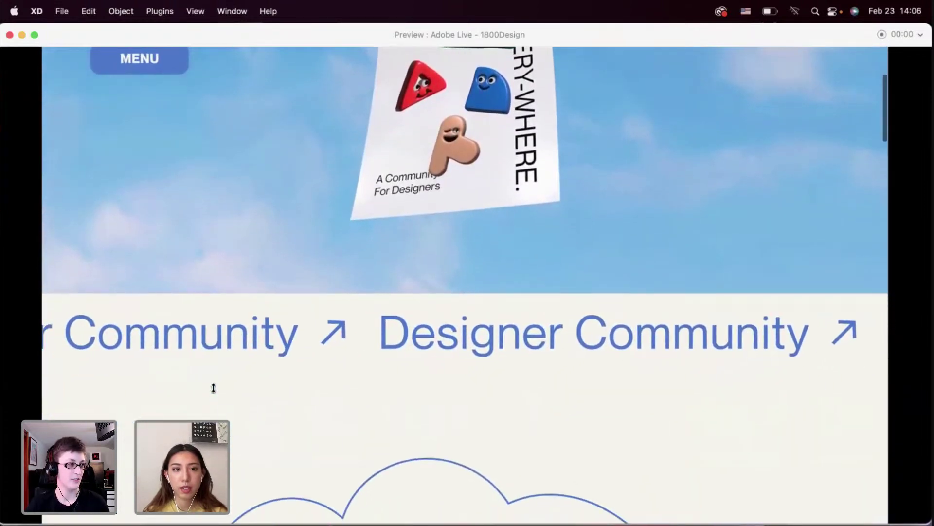
scroll(213, 388, "down", 7)
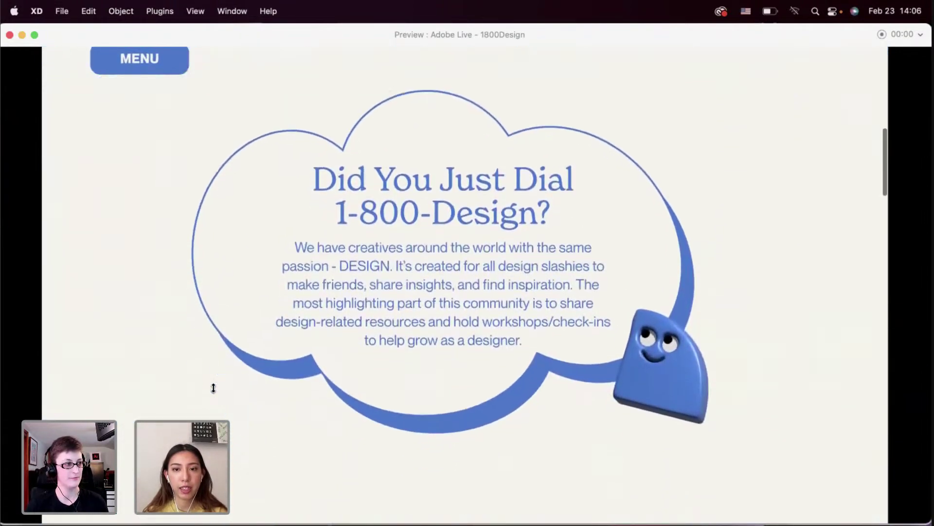
scroll(213, 388, "down", 4)
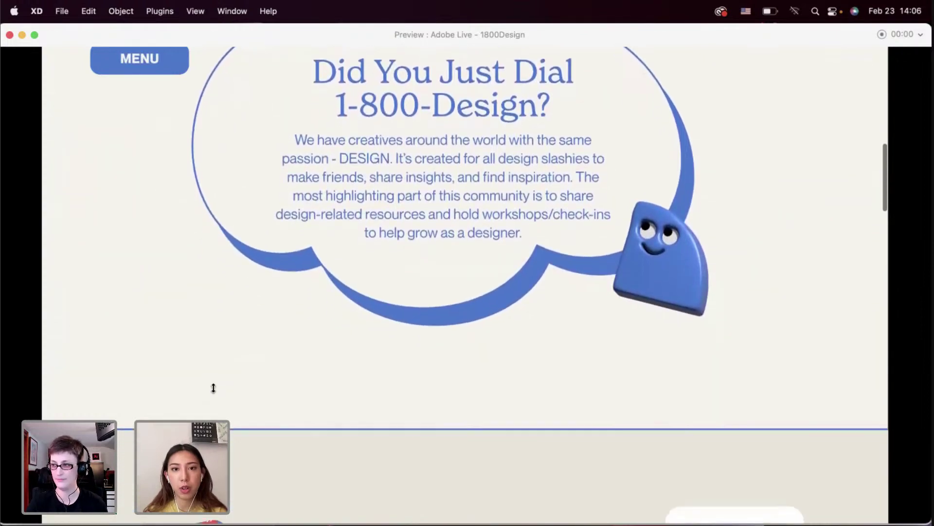
scroll(213, 388, "down", 5)
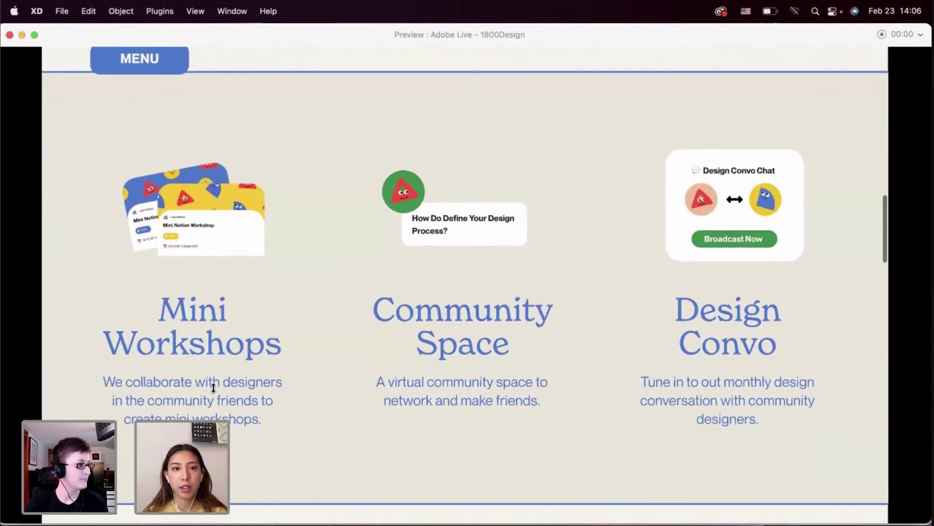
scroll(214, 388, "down", 5)
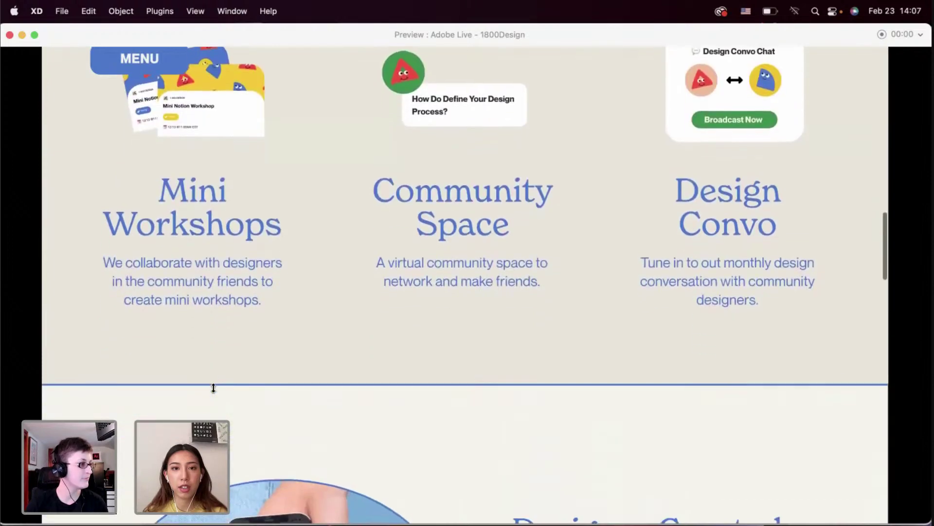
scroll(213, 388, "down", 6)
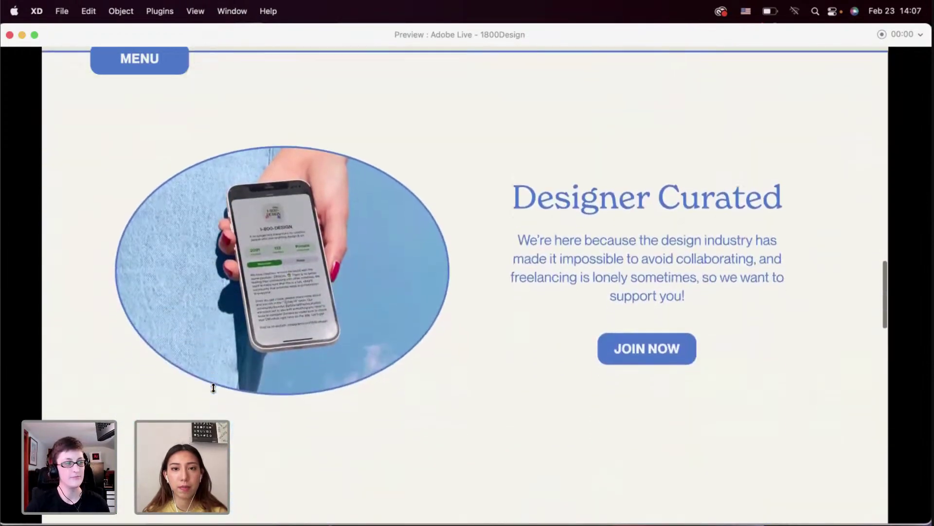
scroll(213, 388, "down", 1)
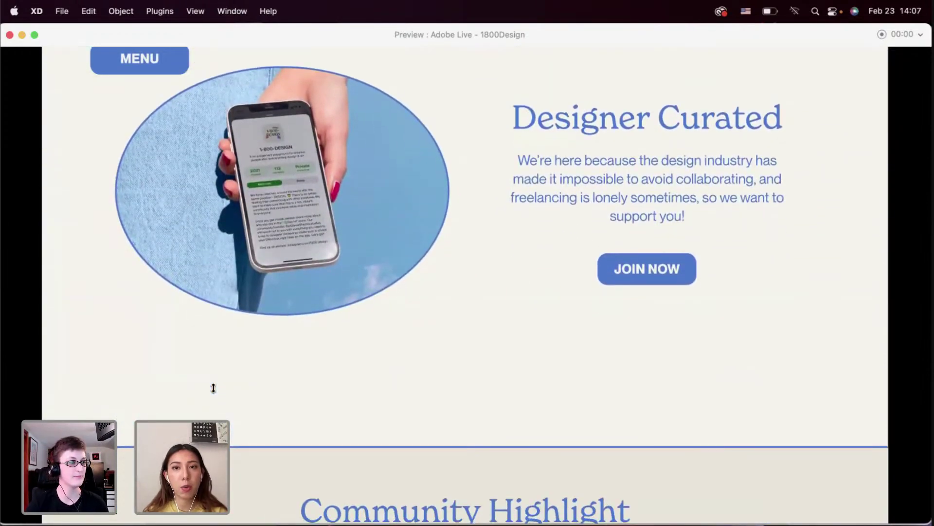
scroll(213, 388, "down", 2)
scroll(213, 388, "down", 8)
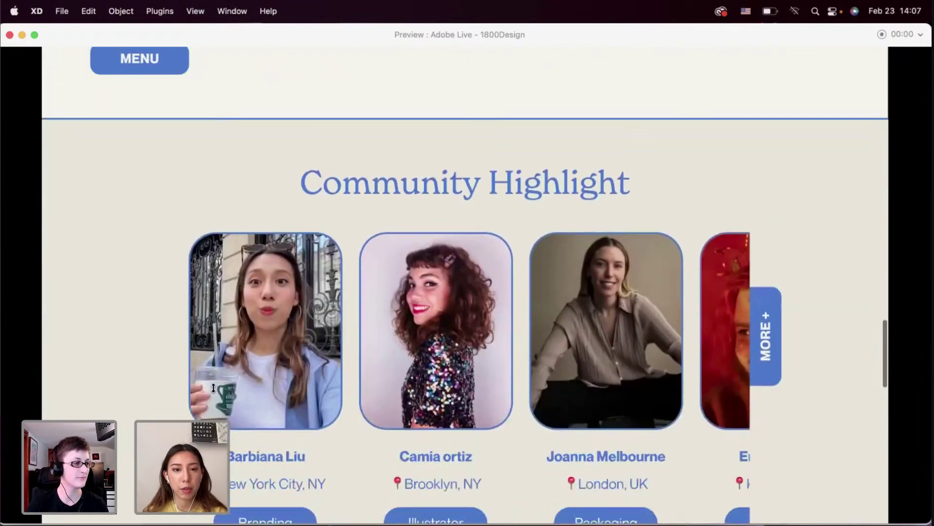
scroll(521, 306, "right", 5)
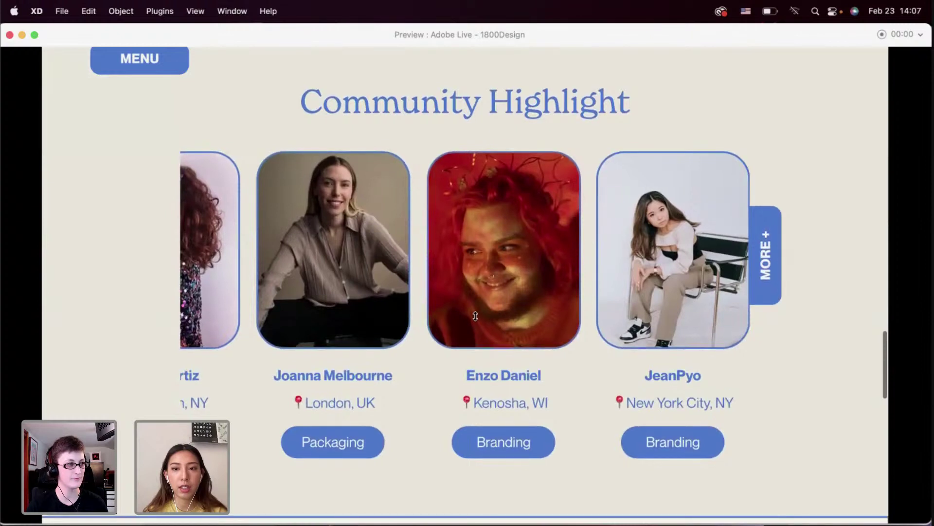
scroll(476, 316, "down", 10)
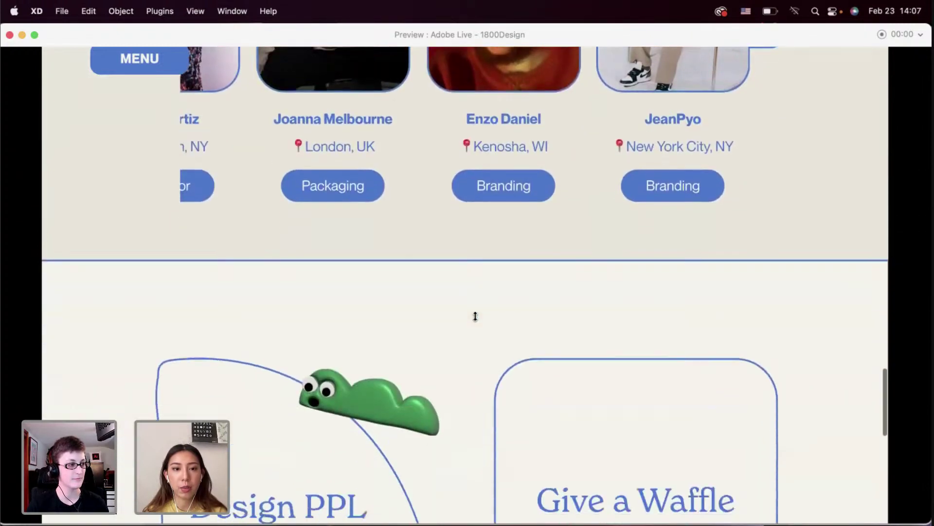
scroll(443, 319, "down", 3)
scroll(386, 358, "down", 3)
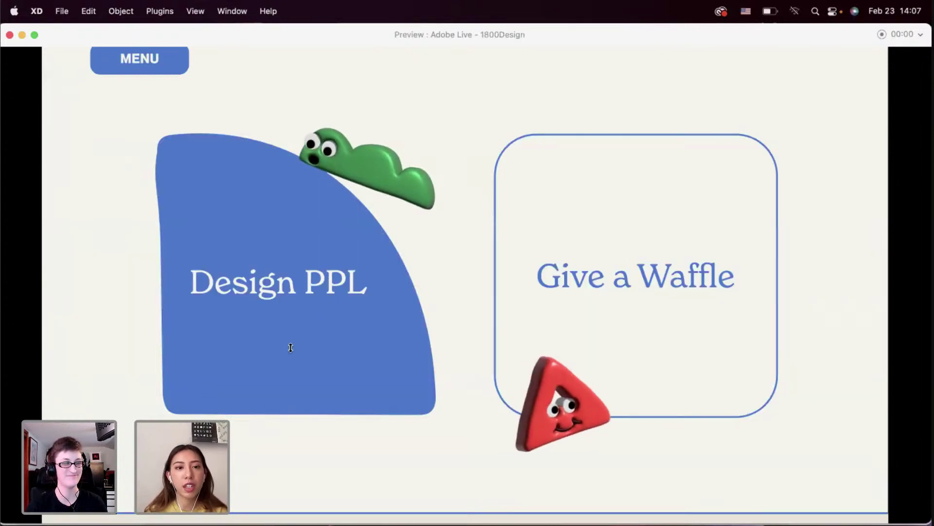
scroll(438, 264, "down", 1)
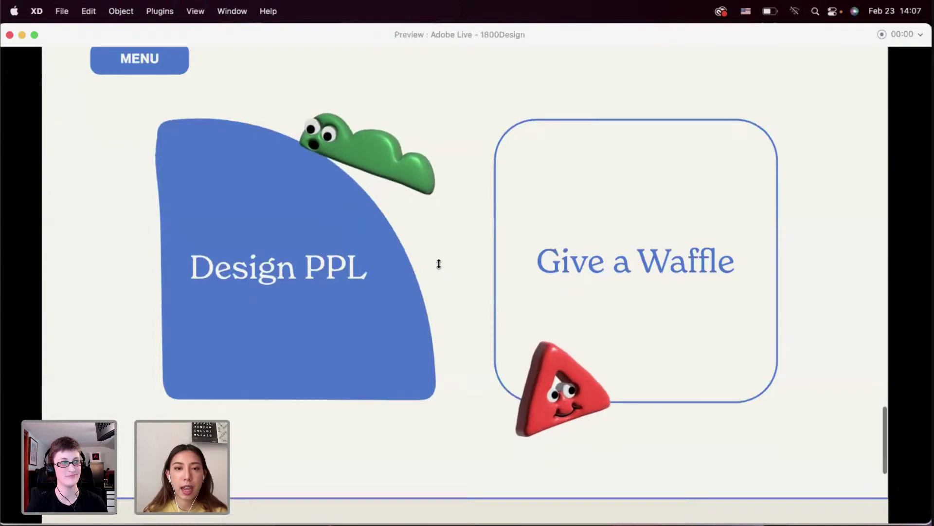
scroll(439, 264, "down", 7)
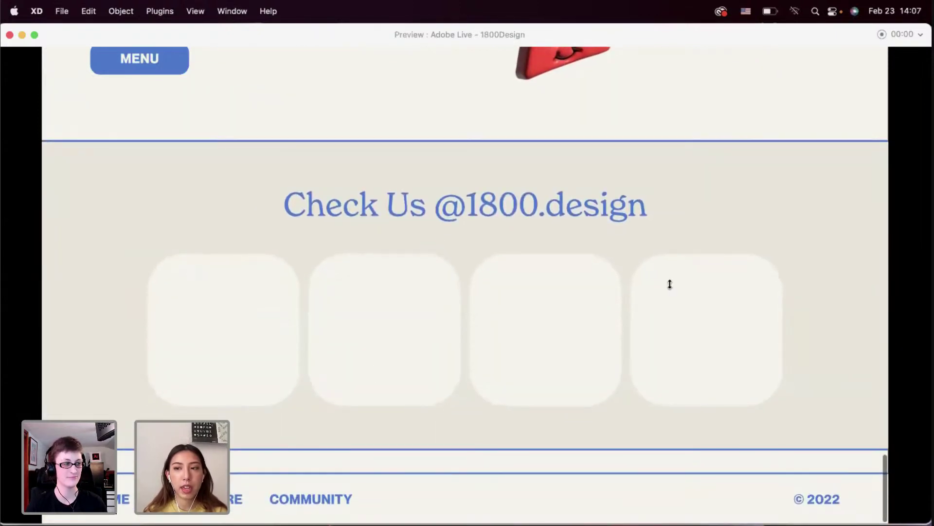
scroll(396, 286, "down", 2)
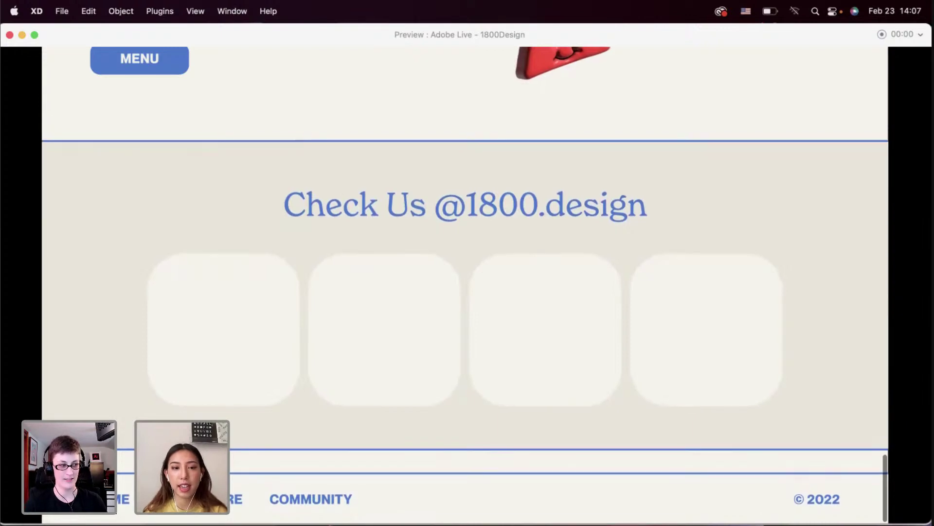
Scroll the preview back up to the hero section and close it
scroll(465, 285, "up", 8)
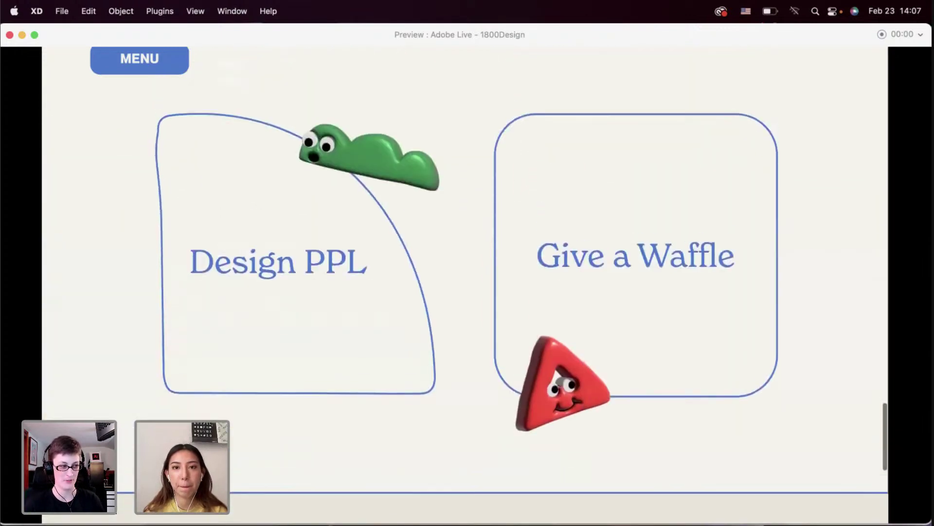
scroll(234, 394, "up", 10)
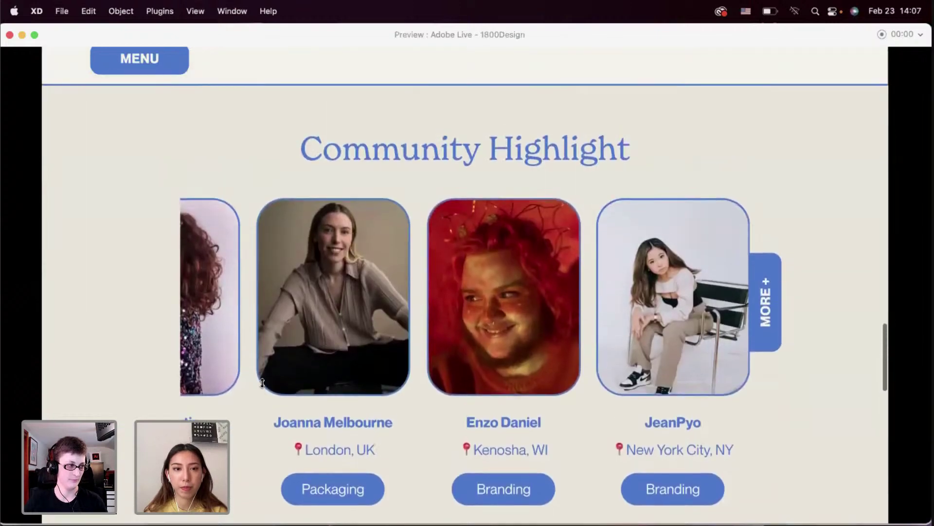
scroll(262, 383, "up", 5)
scroll(262, 383, "down", 3)
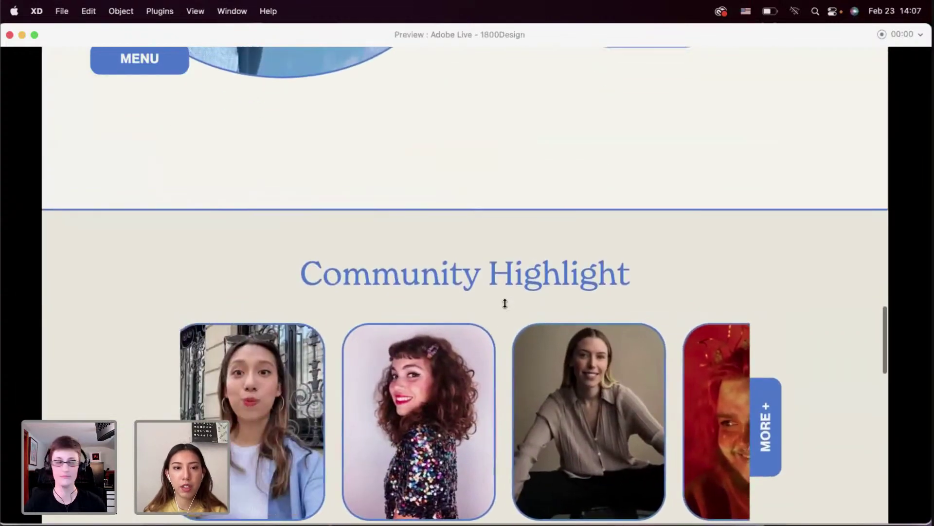
scroll(506, 303, "up", 10)
scroll(505, 303, "down", 3)
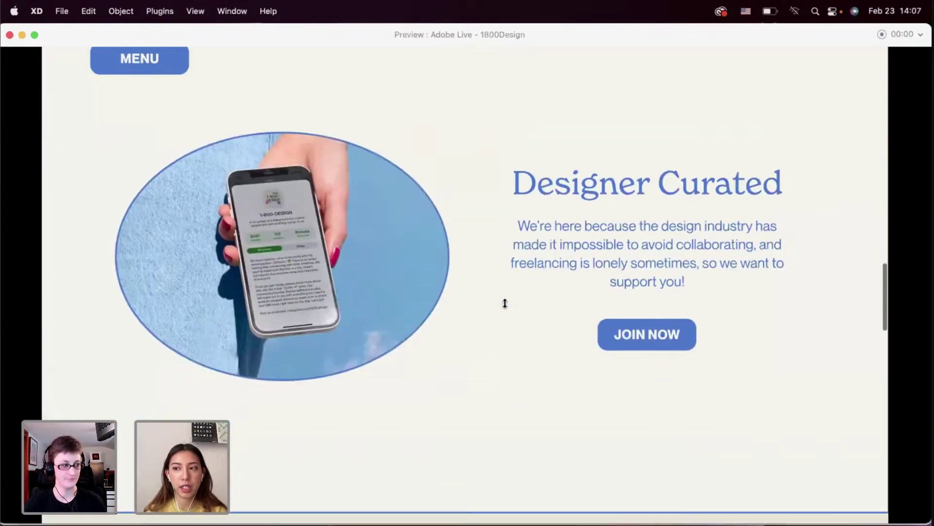
scroll(505, 303, "down", 1)
scroll(505, 303, "up", 2)
scroll(505, 304, "down", 2)
scroll(505, 303, "up", 1)
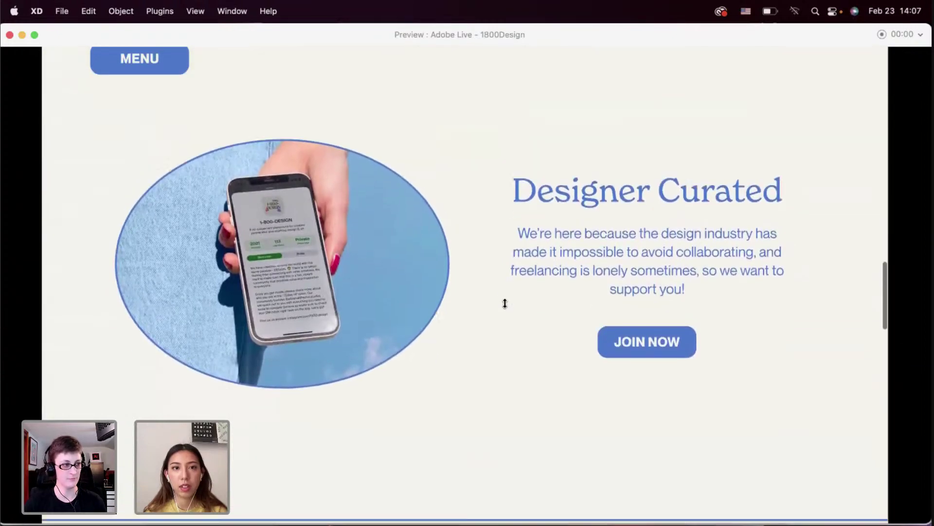
scroll(505, 303, "down", 1)
scroll(505, 303, "up", 10)
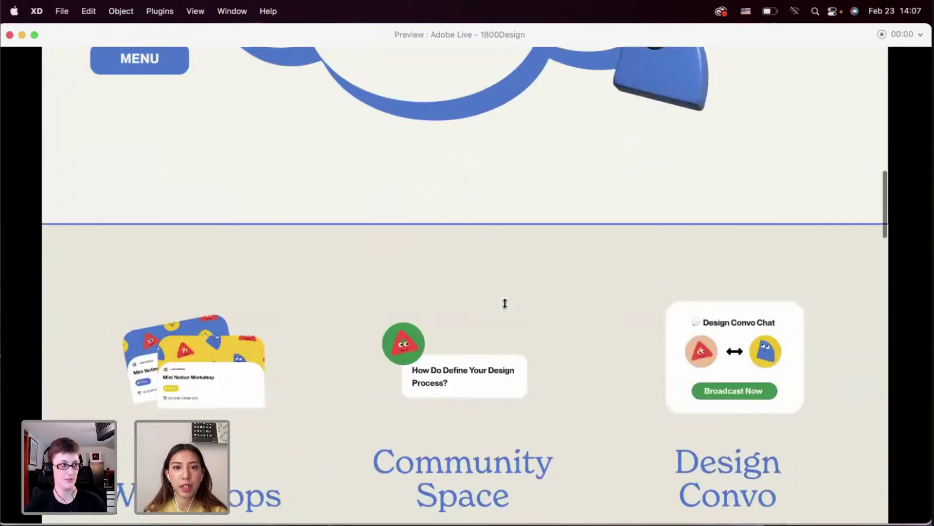
scroll(505, 303, "up", 10)
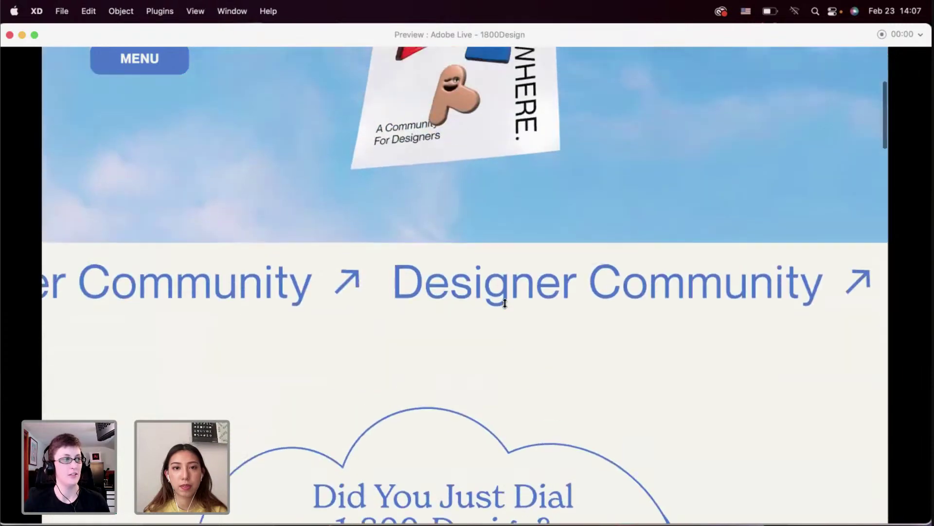
scroll(505, 303, "up", 5)
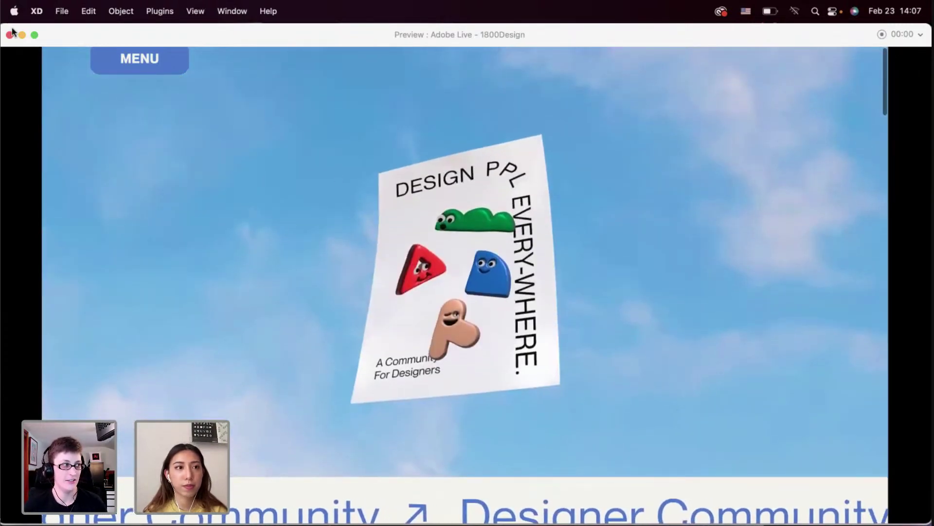
left_click(10, 34)
Move the lower sections and footer up under the Designer Curated section
scroll(313, 264, "up", 3)
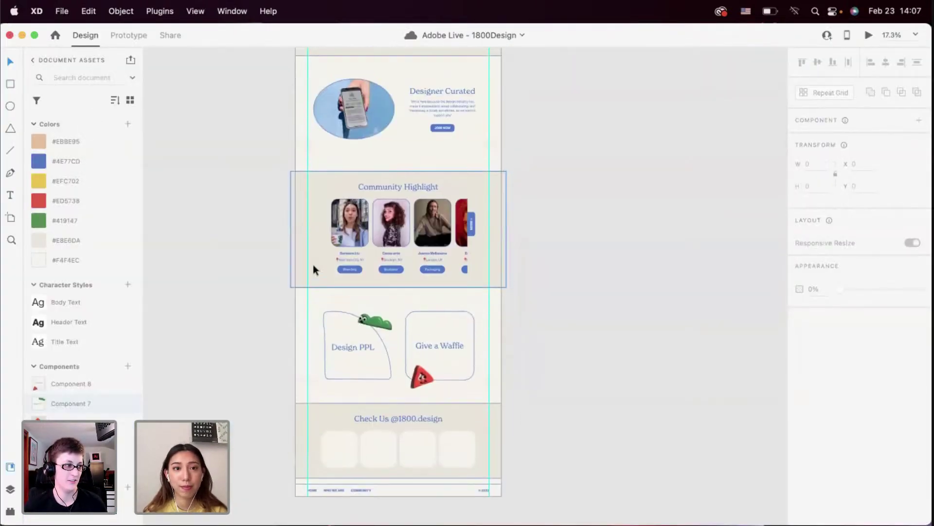
left_click_drag(240, 179, 306, 244)
left_click(530, 439)
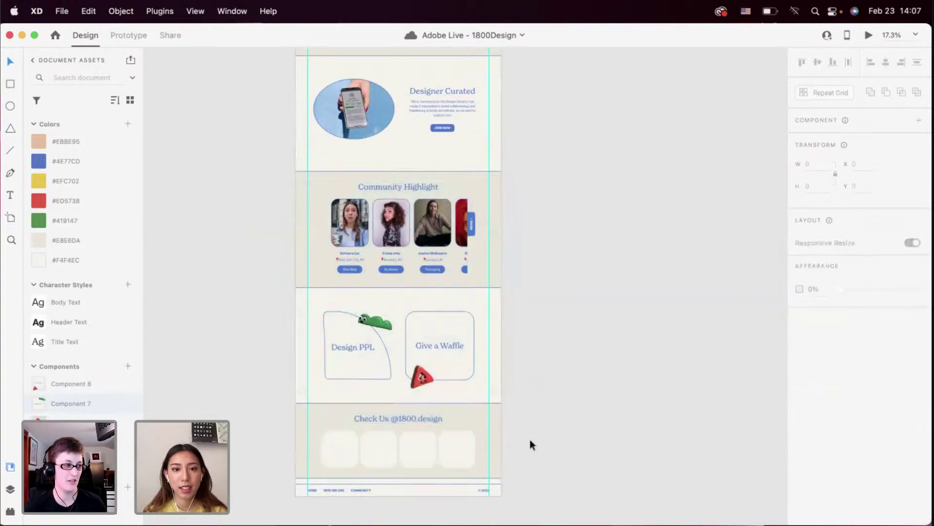
left_click(484, 427)
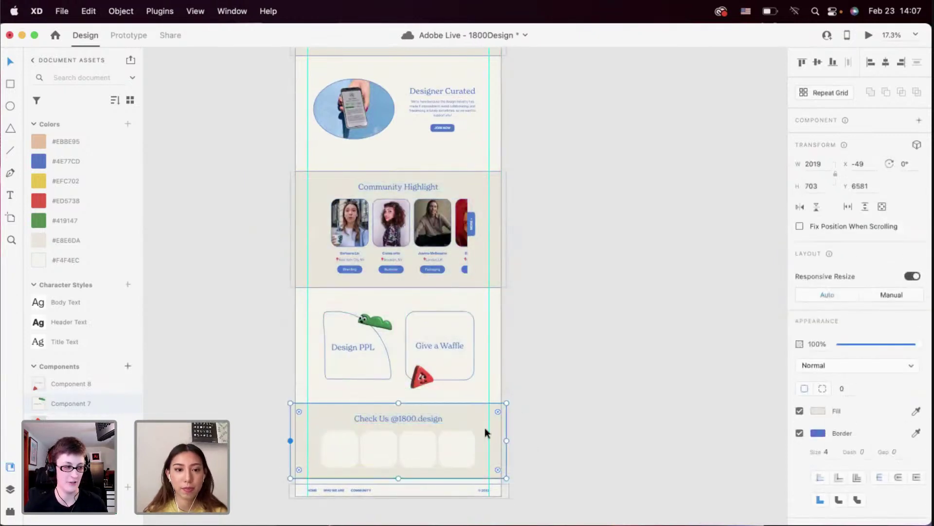
scroll(370, 328, "up", 1)
scroll(276, 260, "down", 3)
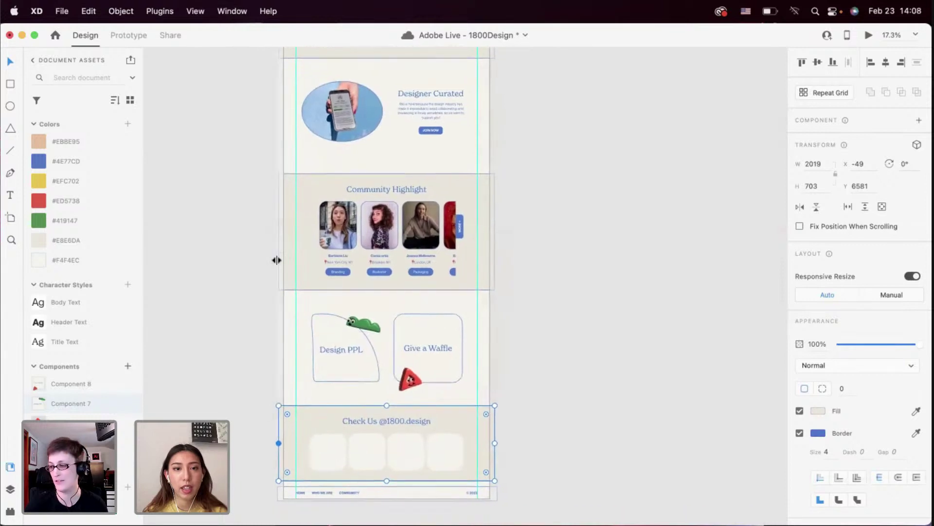
left_click_drag(263, 210, 488, 482)
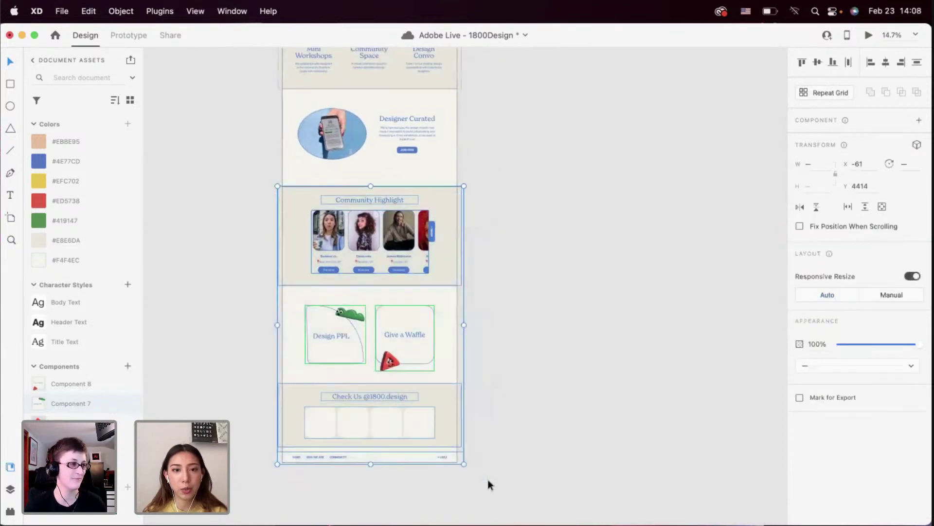
mouse_move(402, 396)
left_mouse_down()
mouse_move(404, 387)
mouse_move(404, 397)
left_mouse_up()
left_click(524, 298)
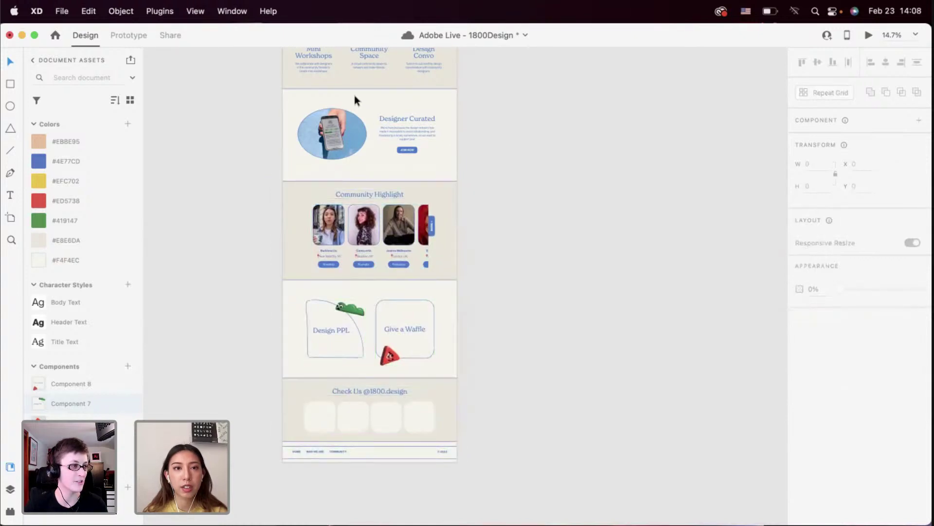
Nudge the Community Highlight section up for even spacing, then select Design PPL and Check Us
left_click_drag(293, 172, 462, 282)
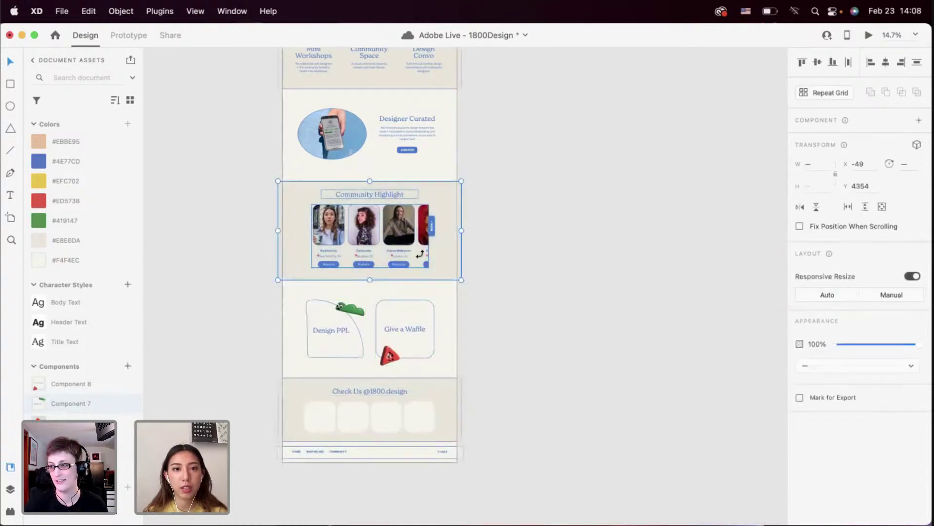
mouse_move(419, 253)
left_mouse_down()
mouse_move(419, 243)
mouse_move(419, 251)
left_mouse_up()
scroll(383, 296, "down", 2)
left_click_drag(302, 251, 444, 380)
scroll(379, 416, "up", 5)
Shorten the Home artboard so it ends just below the footer
left_click(380, 419)
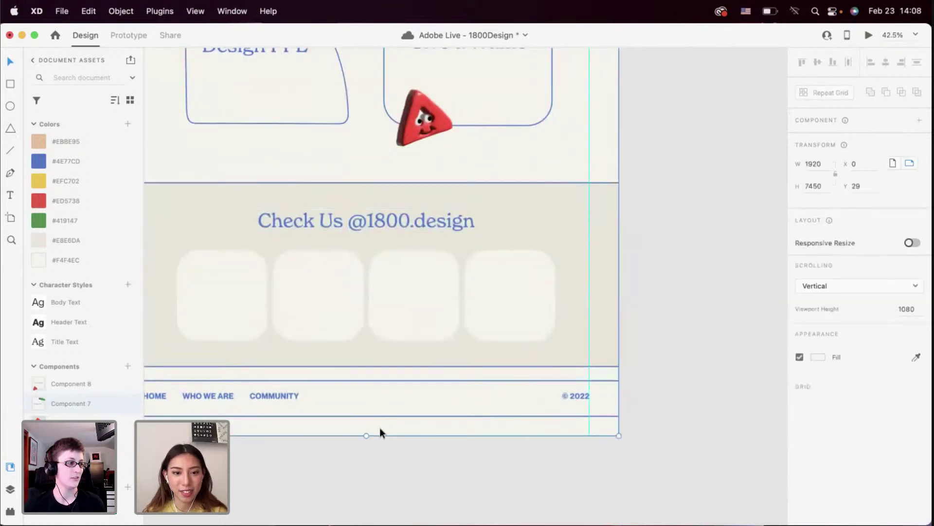
left_click_drag(367, 435, 363, 411)
left_click(363, 432)
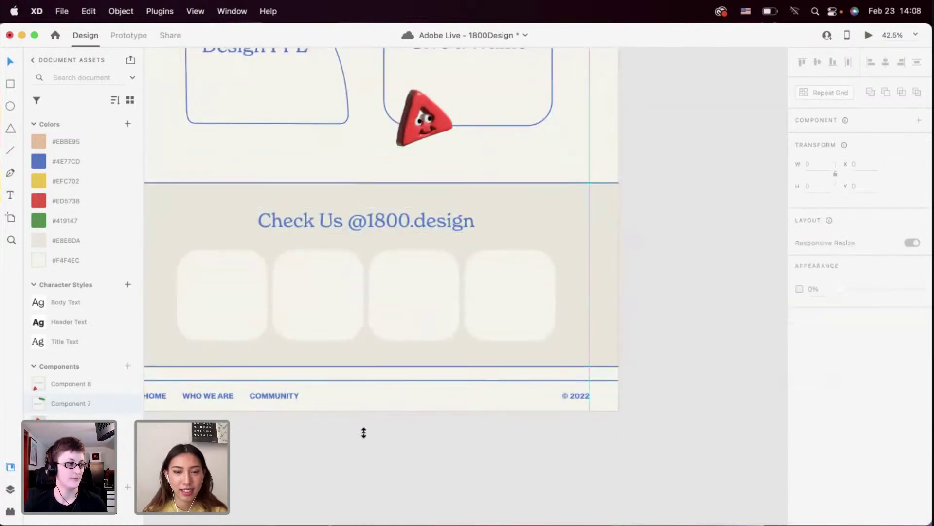
scroll(363, 432, "down", 2)
scroll(364, 433, "down", 6)
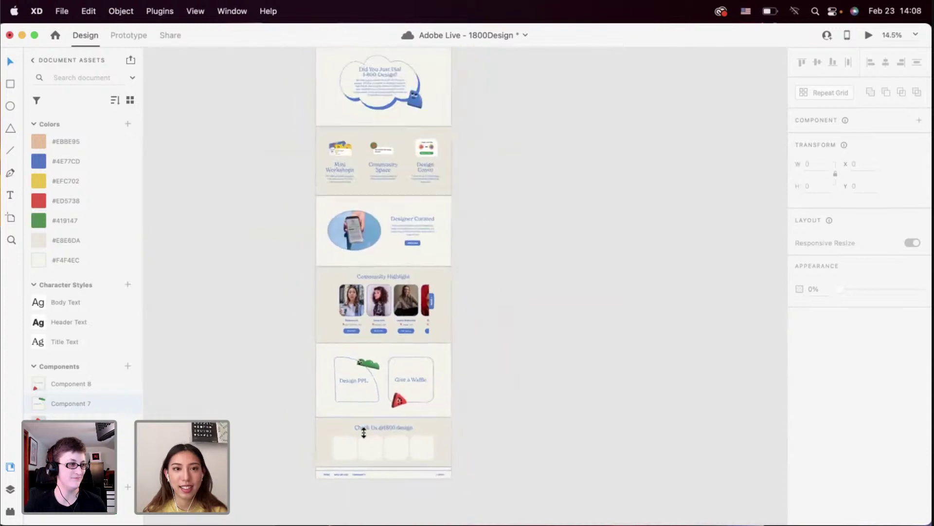
Option-drag the Home artboard title rightward to create the 1920 × 7356 copy 'Home – 1'
scroll(414, 341, "up", 5)
scroll(405, 254, "up", 1)
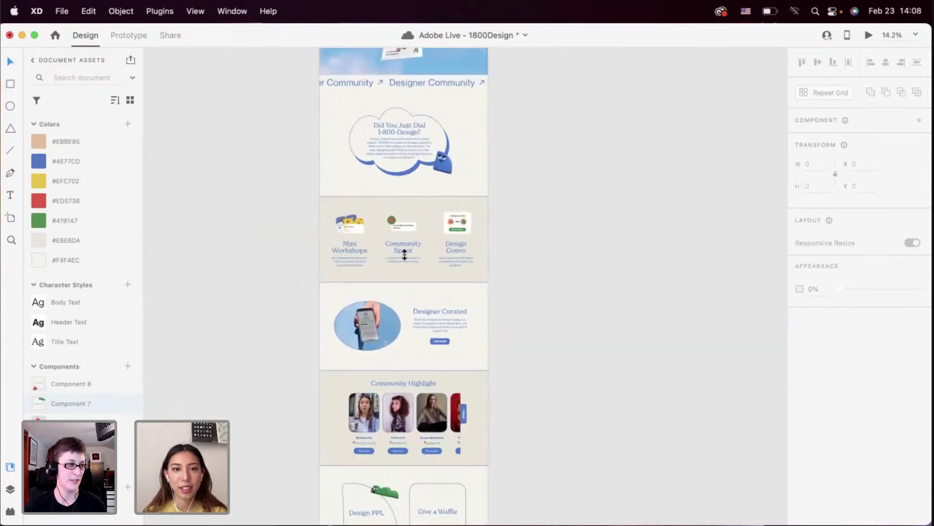
scroll(405, 254, "down", 4)
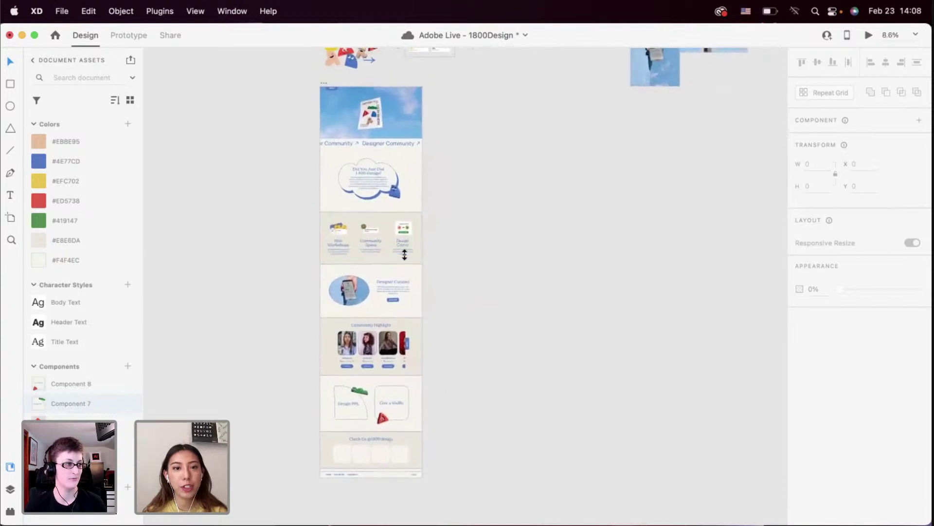
scroll(404, 254, "up", 2)
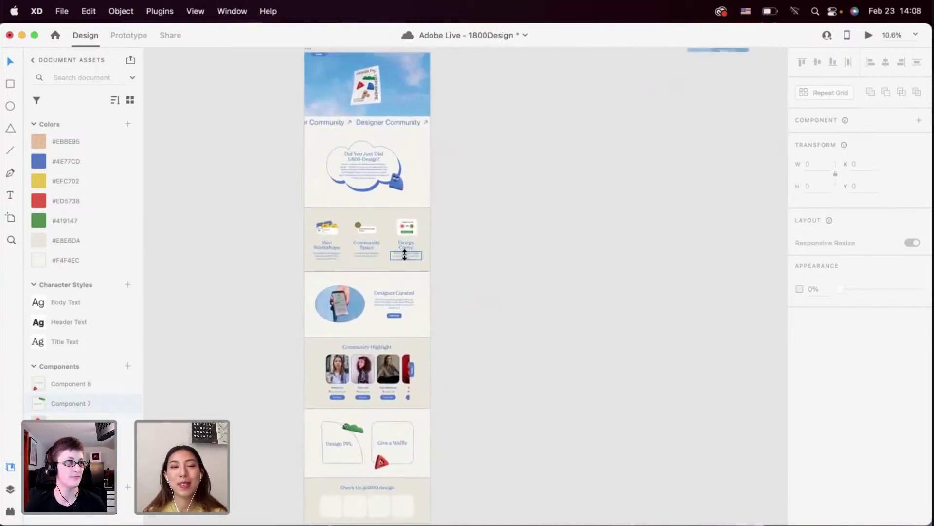
scroll(404, 254, "down", 2)
scroll(361, 212, "up", 3)
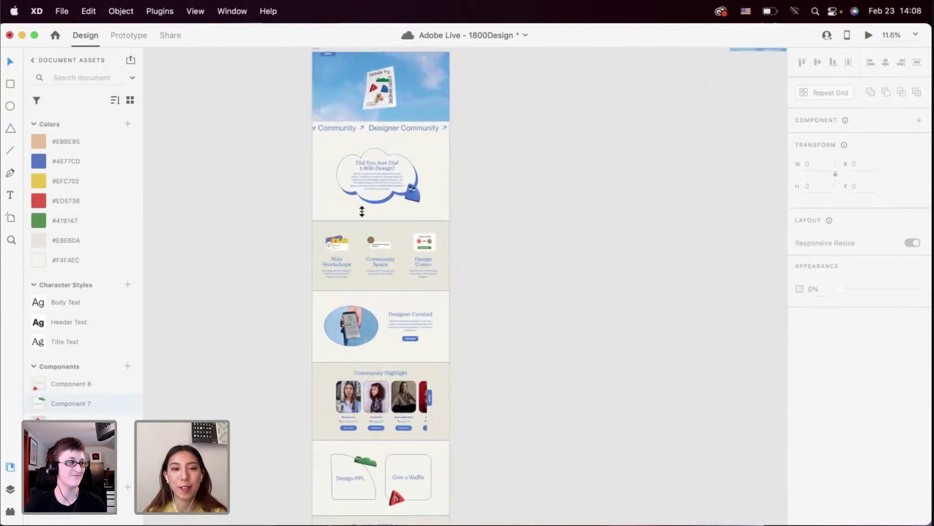
scroll(343, 258, "down", 3)
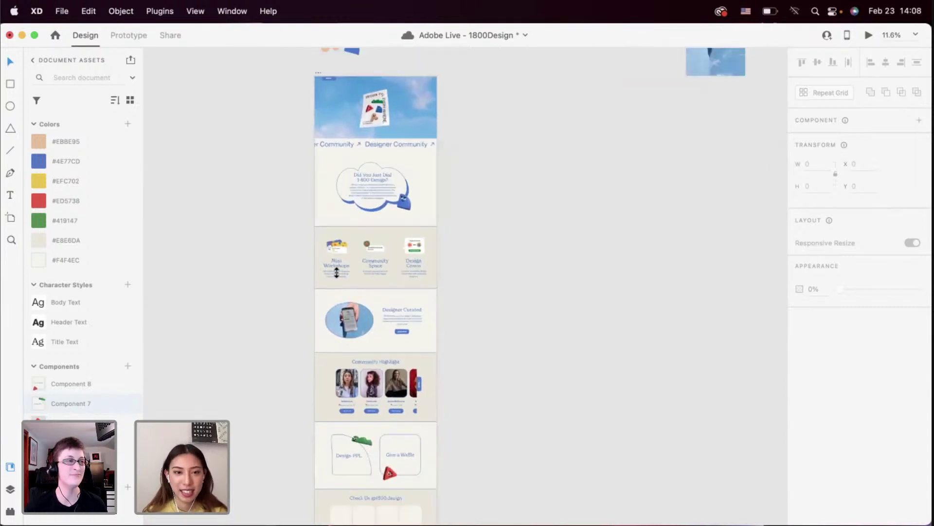
scroll(354, 268, "down", 1)
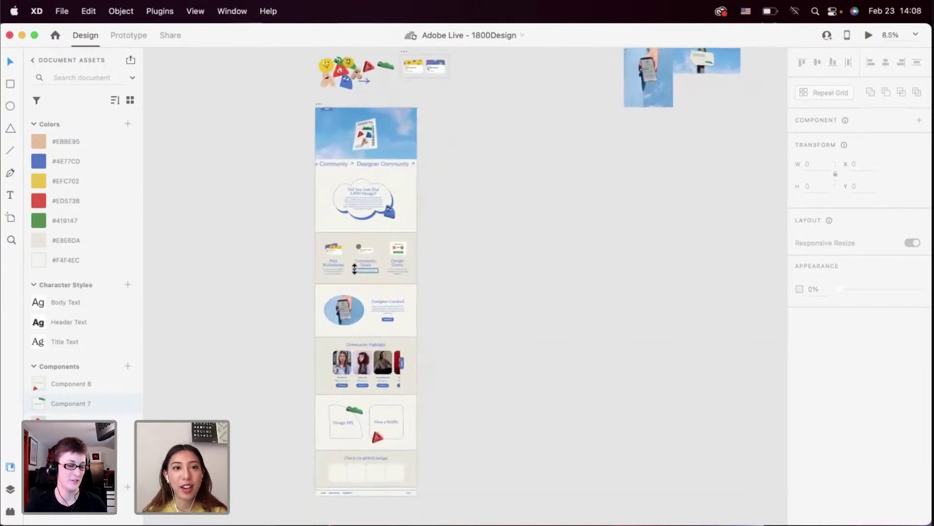
scroll(341, 204, "up", 2)
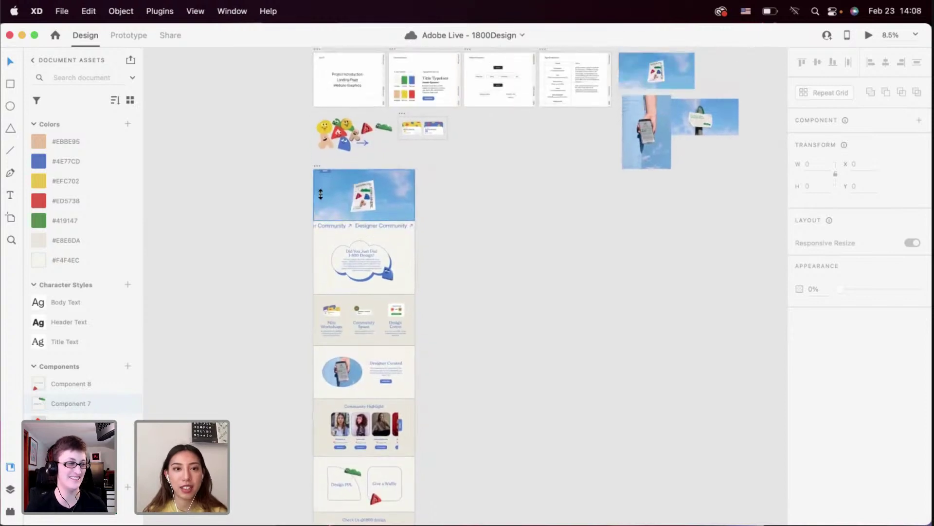
scroll(320, 194, "up", 3)
scroll(320, 194, "down", 3)
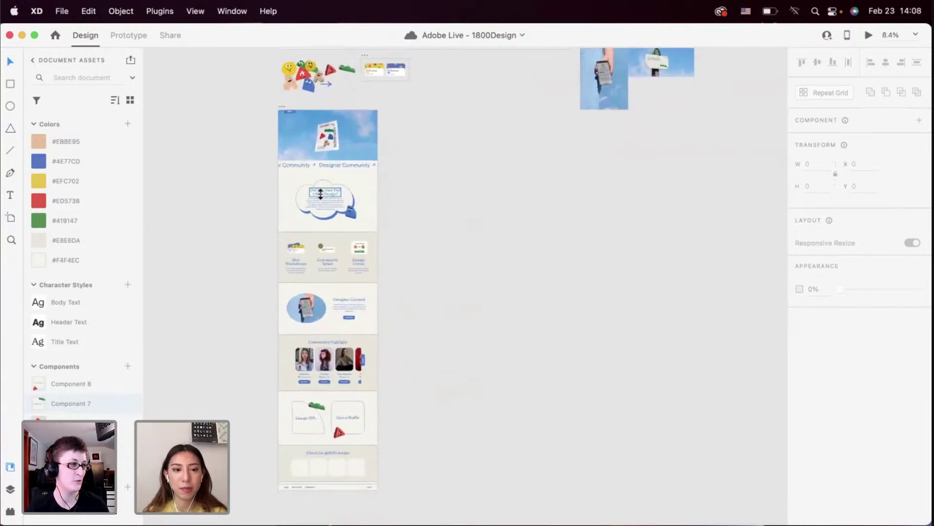
scroll(320, 170, "up", 2)
scroll(320, 170, "up", 4)
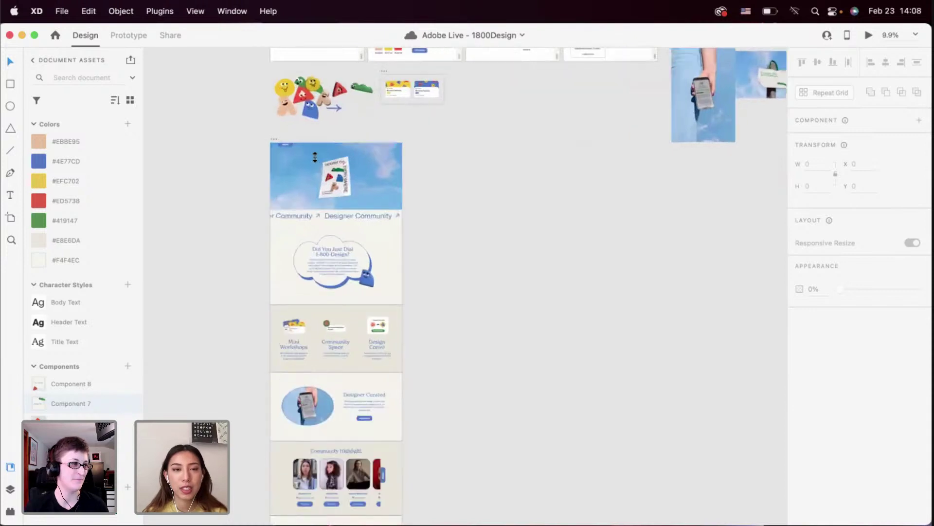
left_click_drag(263, 132, 471, 129)
Clear the duplicated page content from Home – 1, leaving the MENU button
scroll(471, 130, "right", 1)
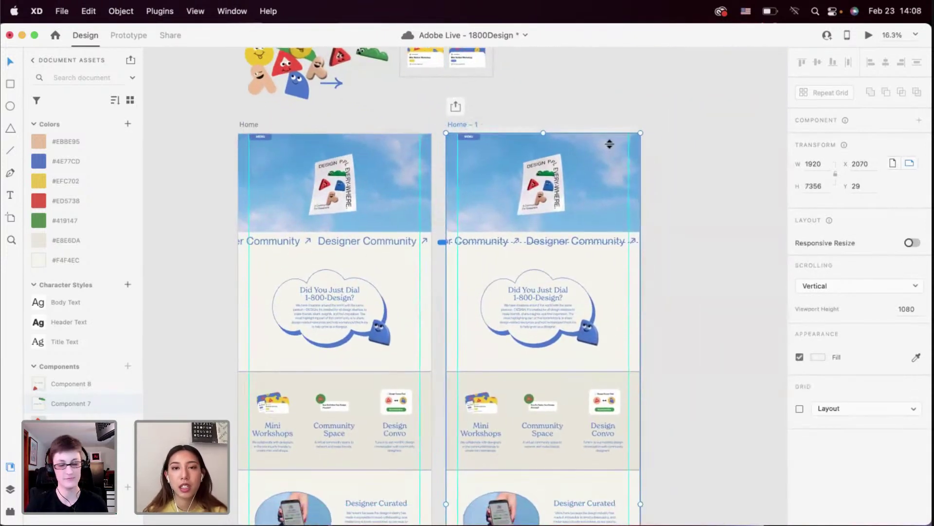
left_click(570, 111)
scroll(476, 122, "down", 2)
scroll(477, 122, "right", 2)
scroll(478, 122, "down", 3)
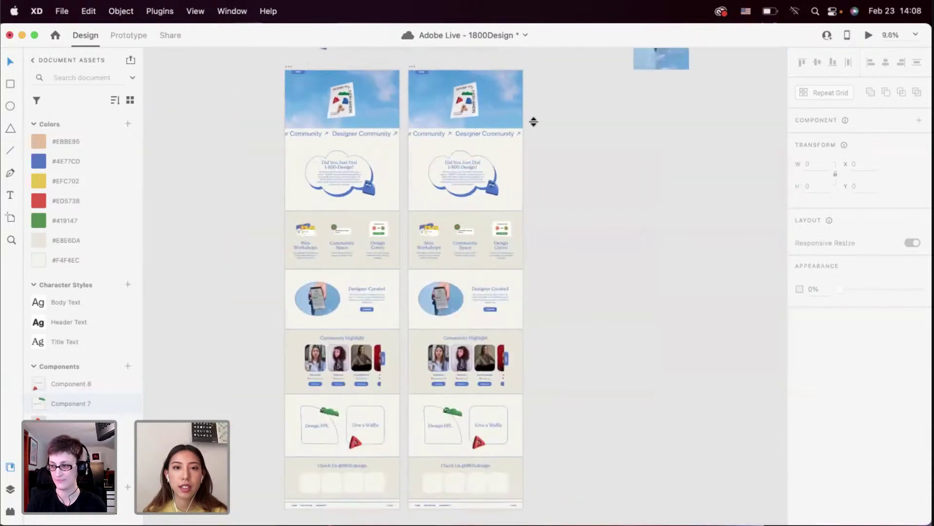
scroll(538, 116, "down", 3)
left_click_drag(488, 386, 482, 201)
Copy the footer from the Home artboard and paste it into Home – 1
scroll(477, 273, "up", 5)
scroll(476, 274, "right", 2)
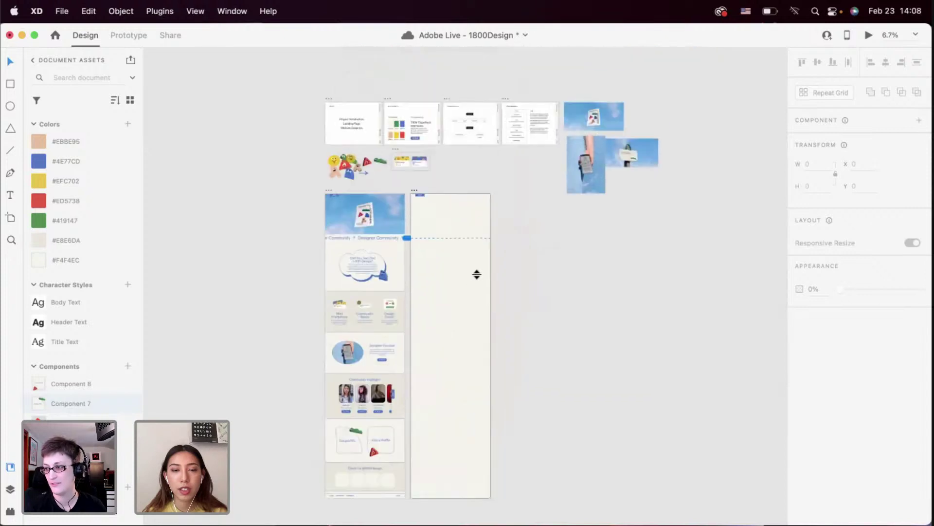
scroll(477, 274, "down", 4)
left_click(352, 415)
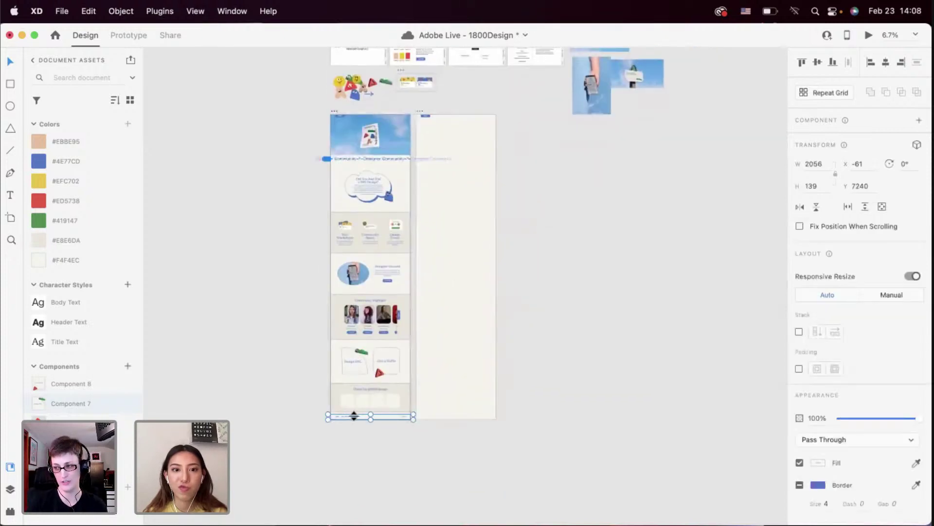
key("super+c")
left_click(456, 409)
key("super+v")
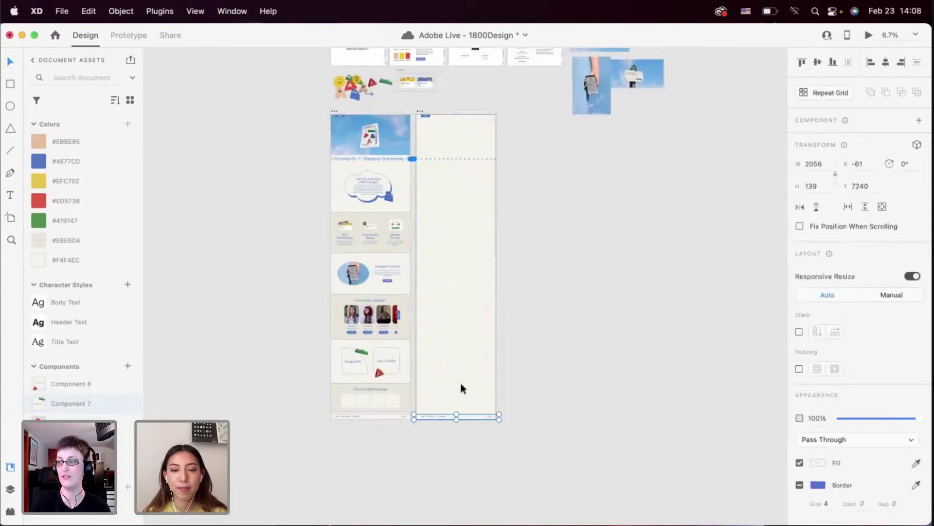
Bring the pasted footer to the front and deselect it
key("super+shift+bracketright")
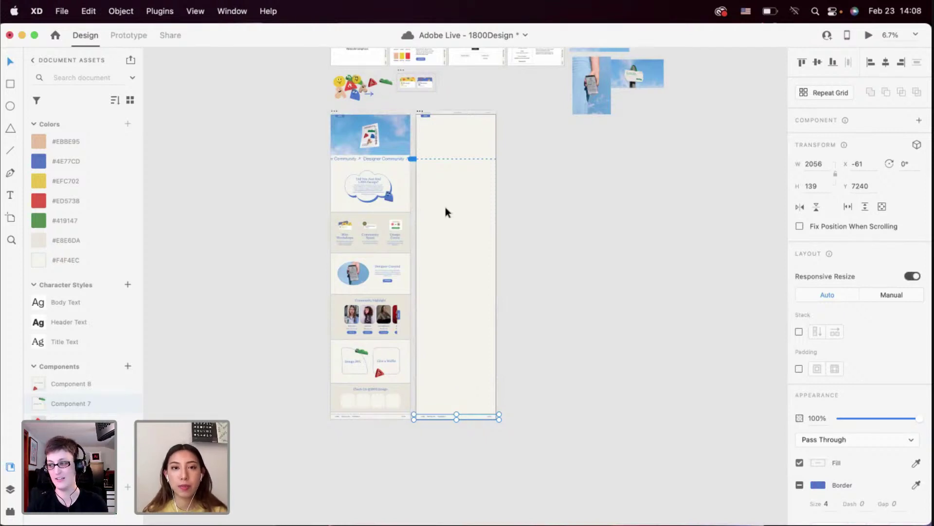
scroll(435, 182, "up", 2)
scroll(433, 178, "up", 5)
scroll(433, 177, "up", 2)
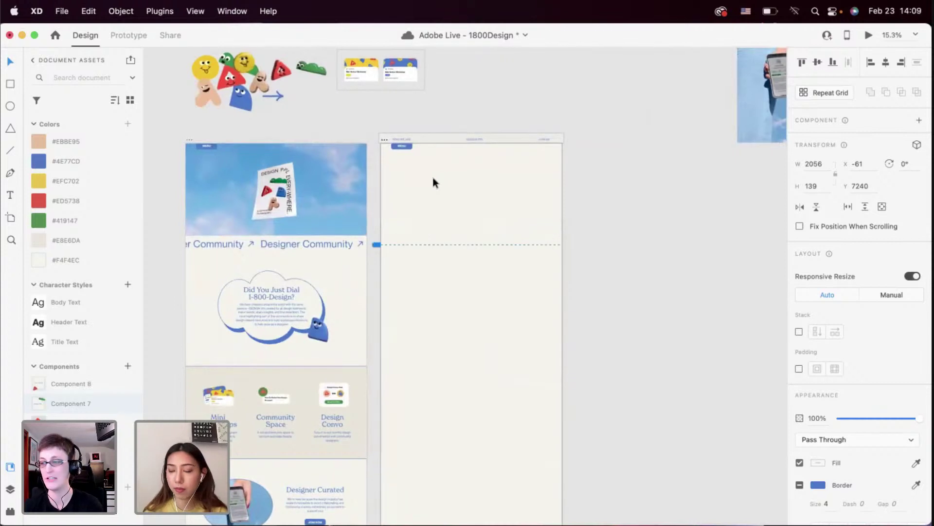
left_click(452, 203)
scroll(453, 203, "up", 2)
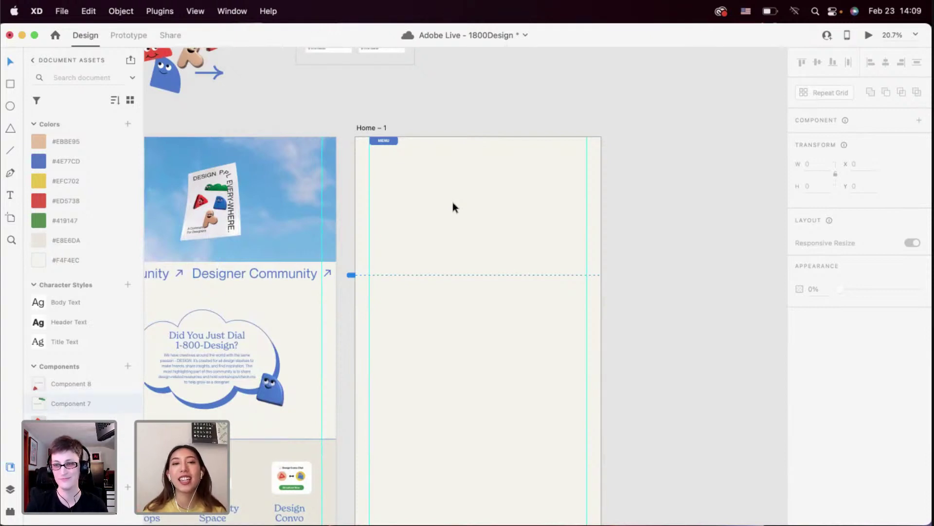
scroll(452, 202, "up", 2)
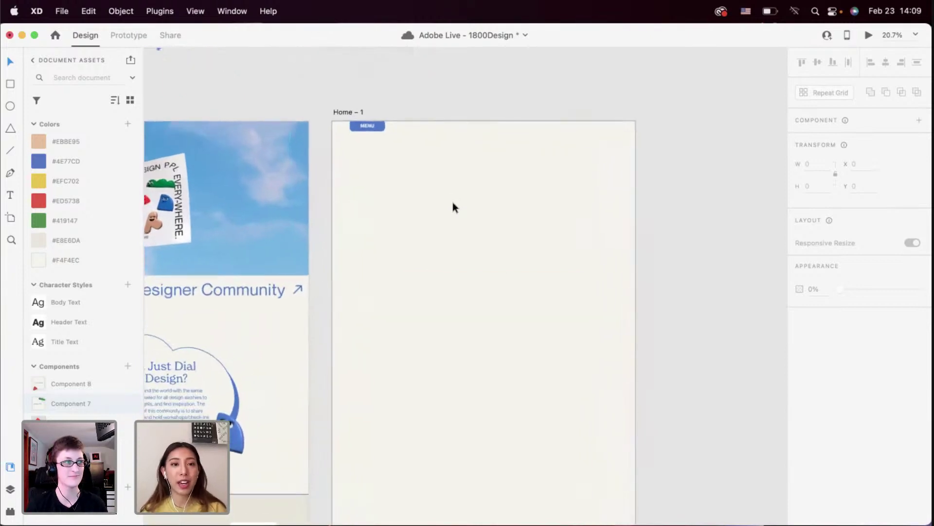
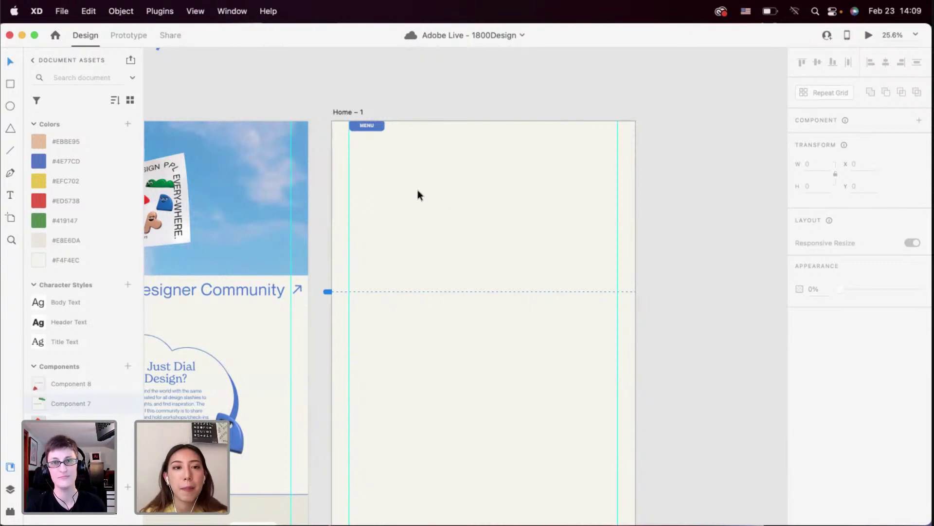
Copy the sky hero image from Home onto the top of Home – 1 and send it backward
scroll(418, 190, "down", 5)
left_click(343, 190)
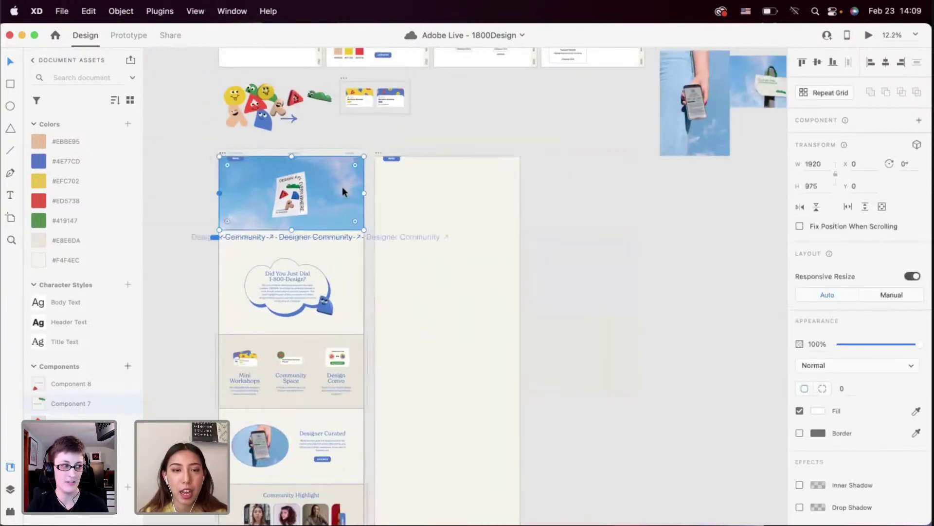
key("super+c")
left_click(431, 192)
key("super+v")
key("super+shift+bracketleft")
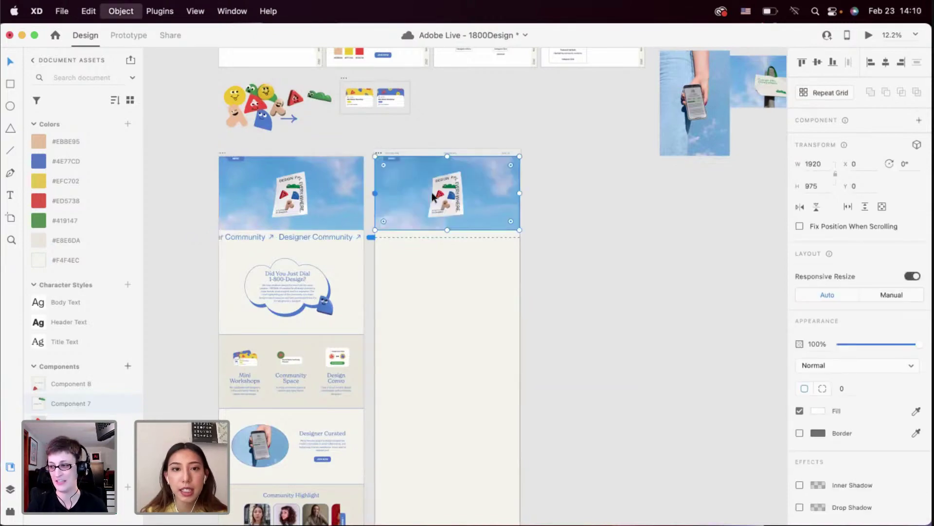
scroll(428, 196, "up", 3)
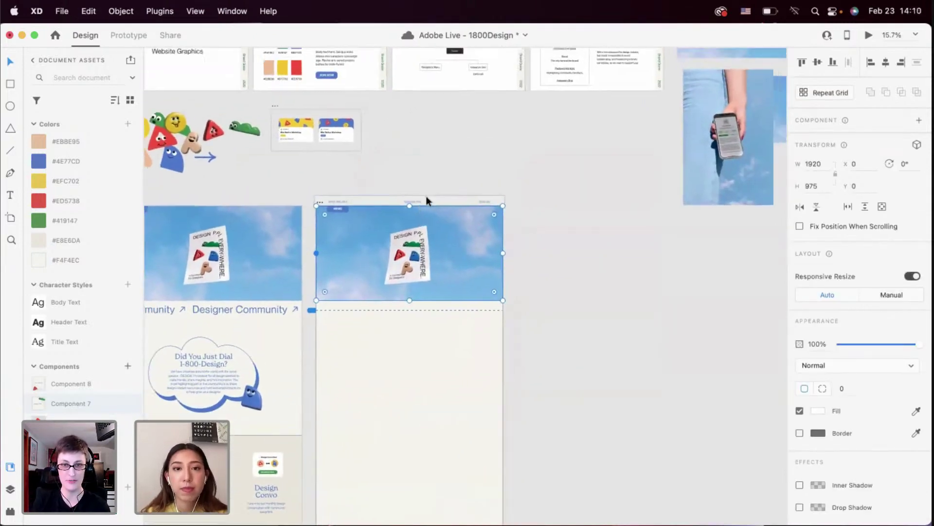
scroll(426, 199, "up", 4)
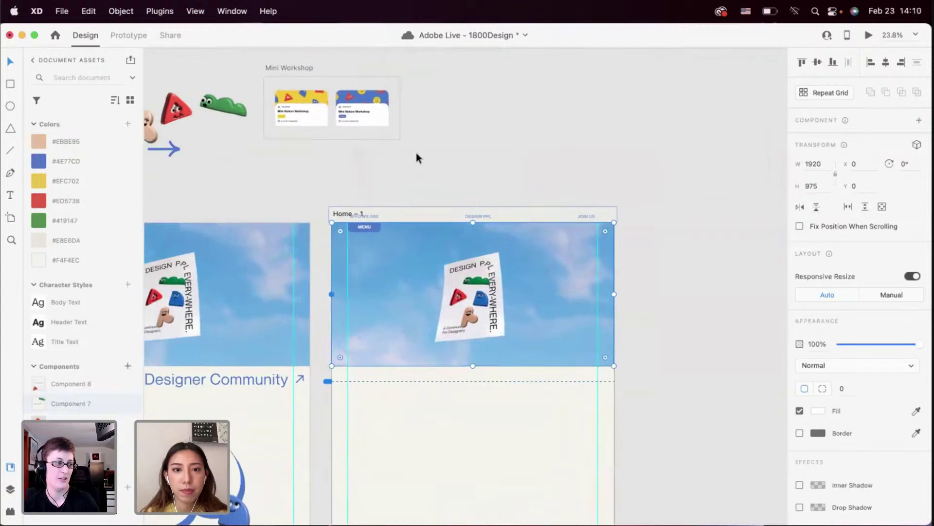
scroll(417, 215, "down", 5)
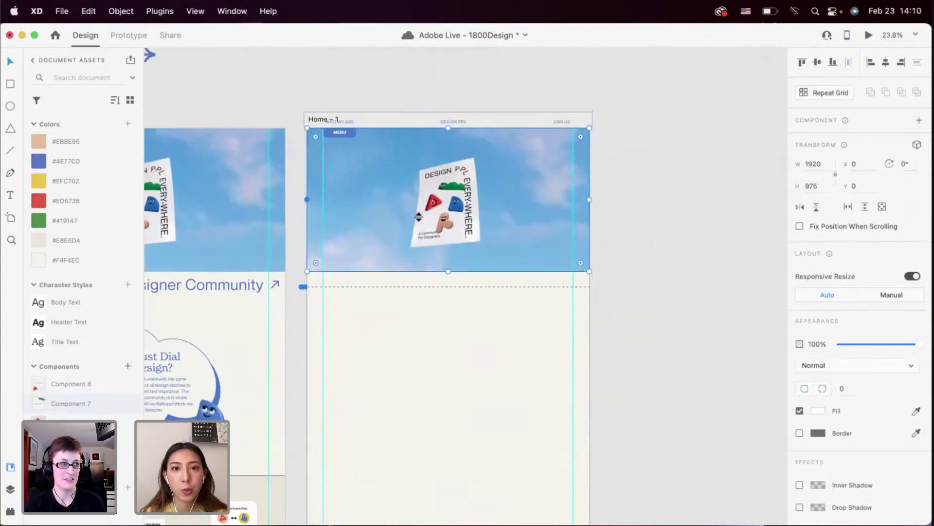
scroll(494, 125, "up", 2)
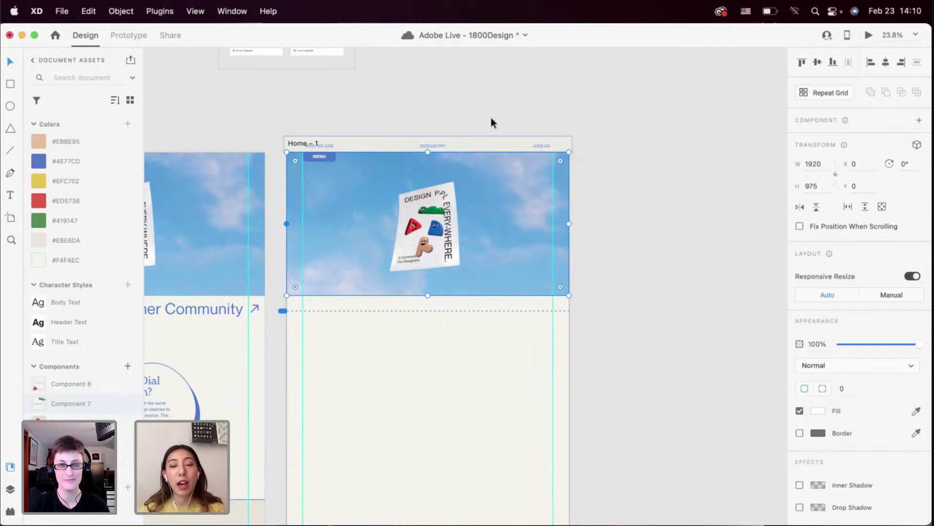
Save the document and deselect the pasted hero image on Home – 1
key("super+s")
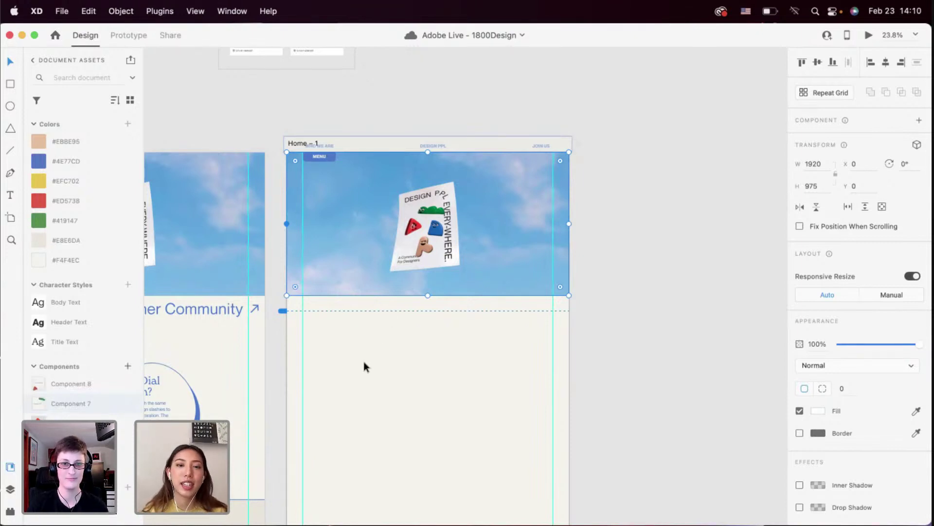
scroll(370, 340, "up", 2)
scroll(387, 265, "up", 3)
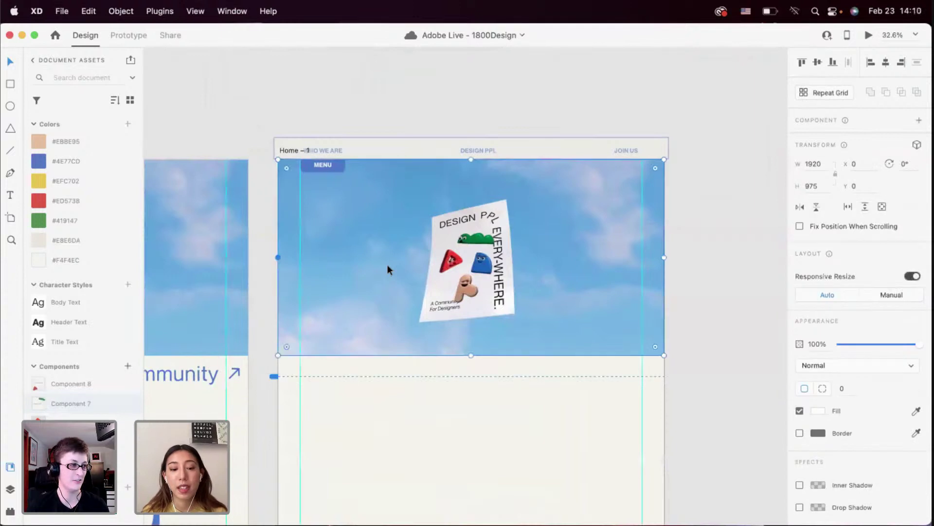
left_click(354, 460)
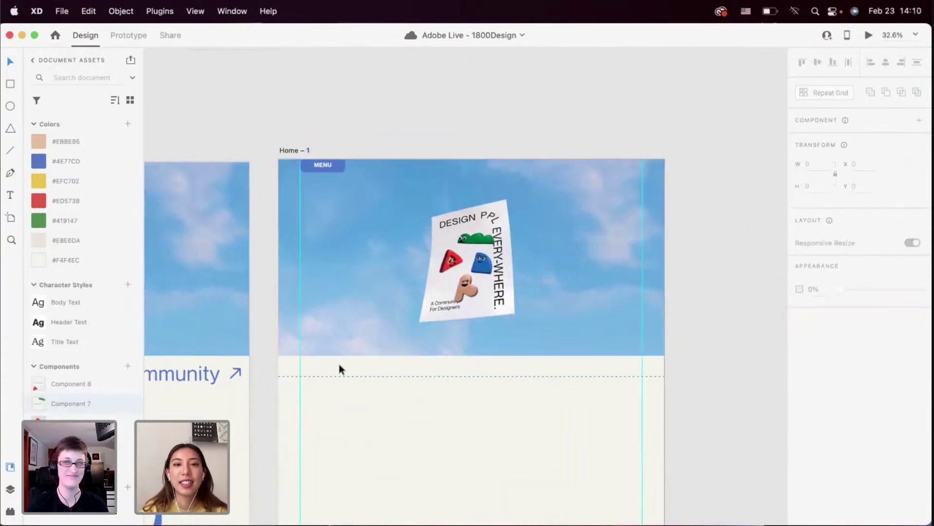
scroll(339, 364, "down", 3)
scroll(338, 363, "up", 3)
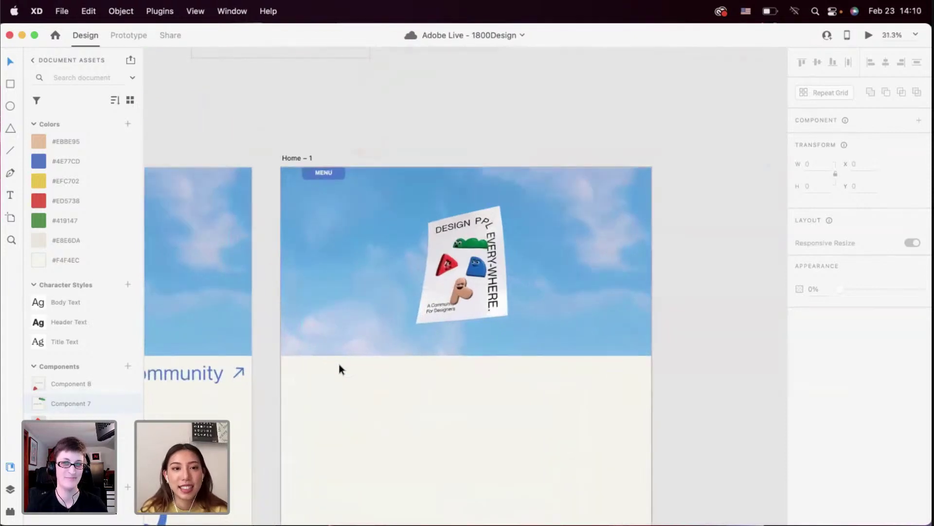
scroll(339, 366, "down", 4)
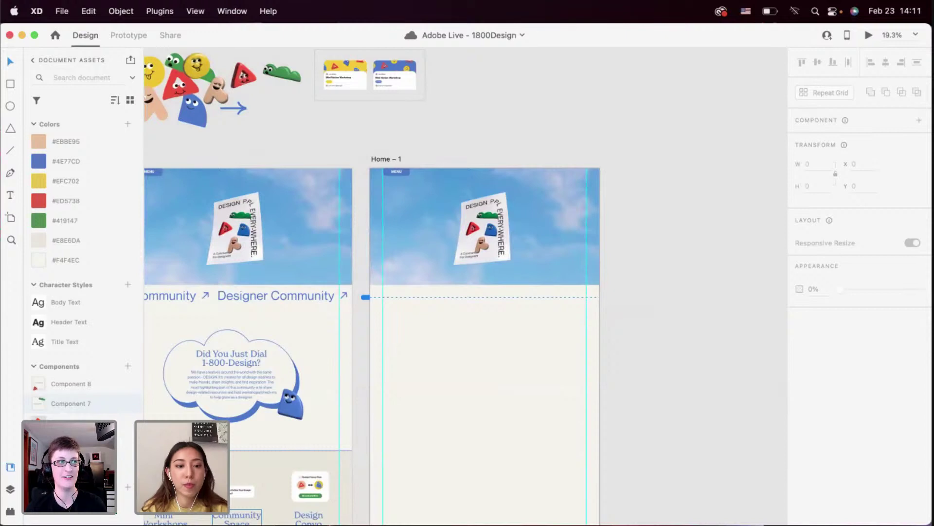
Bring the Design Files Finder window forward with nothing selected, scrolled to the top
key("super+Tab")
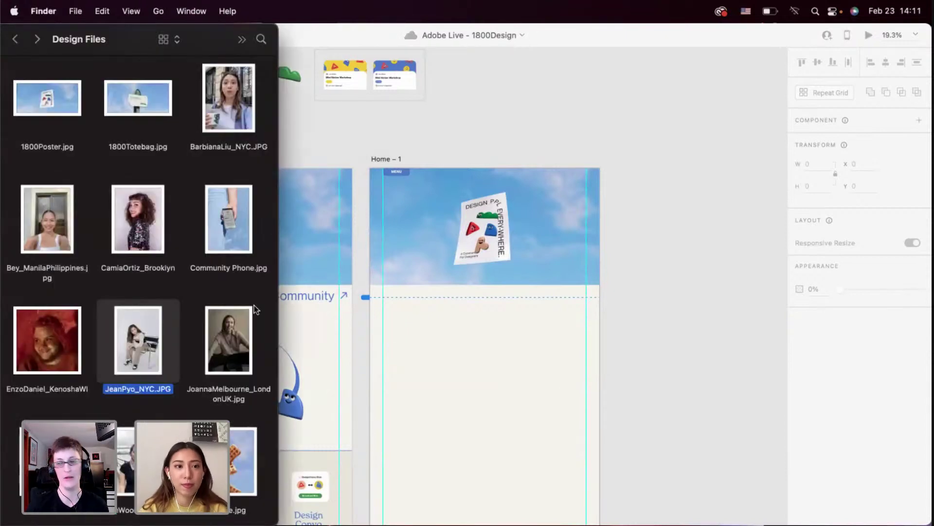
left_click(224, 289)
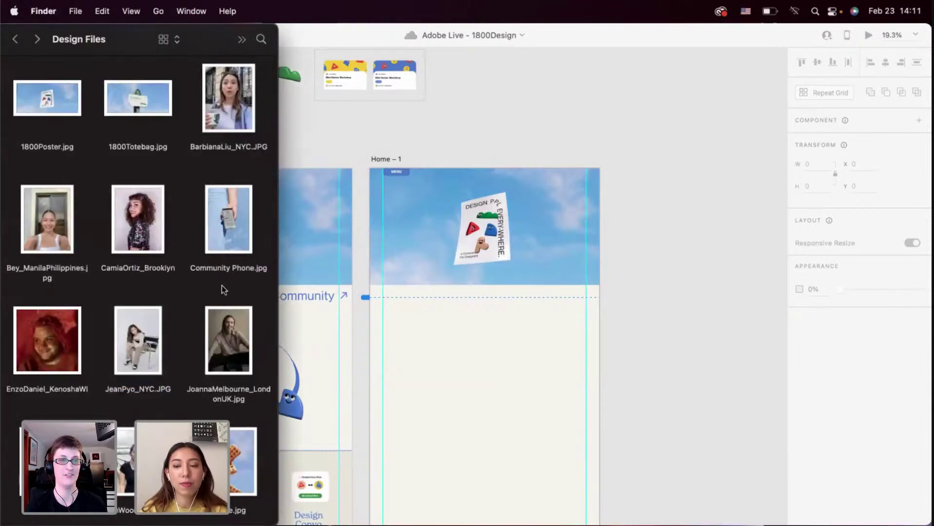
scroll(222, 285, "up", 5)
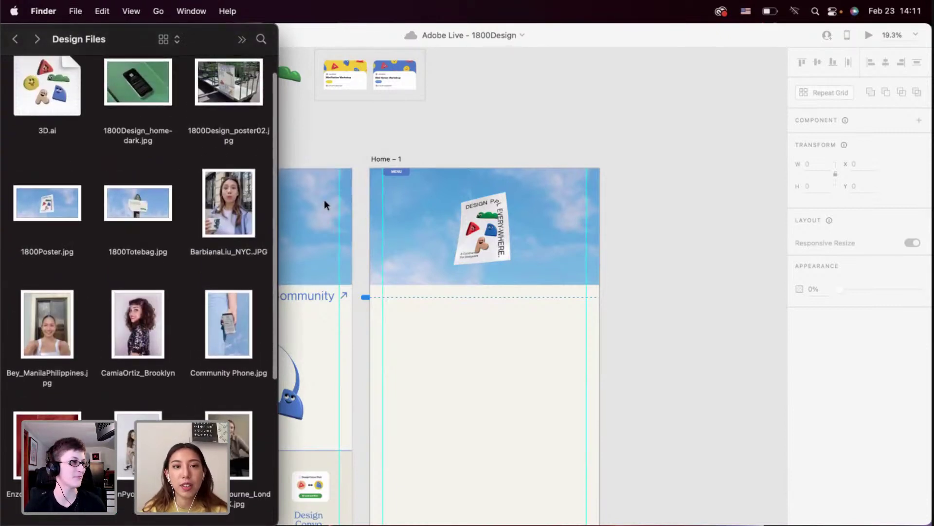
scroll(439, 323, "left", 5)
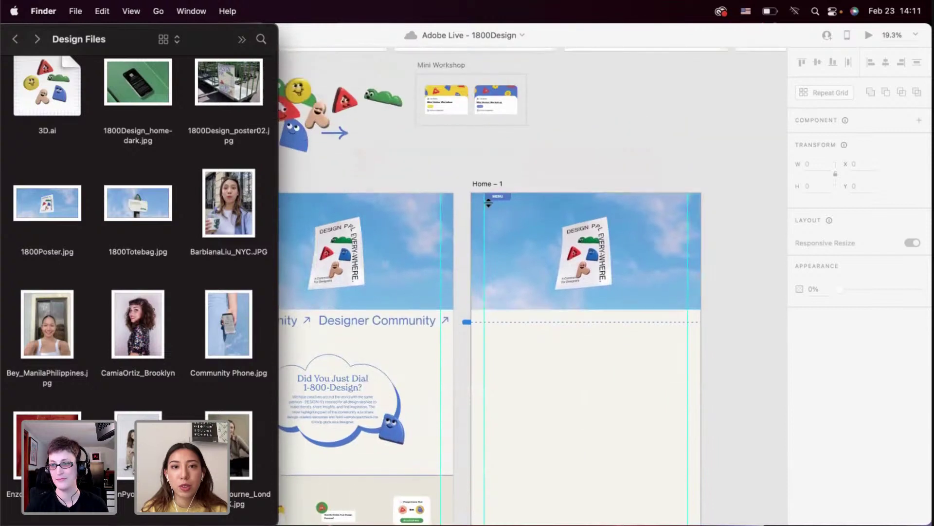
Rename the Home – 1 artboard to 'community'
left_click(486, 183)
double_click(487, 183)
type("c")
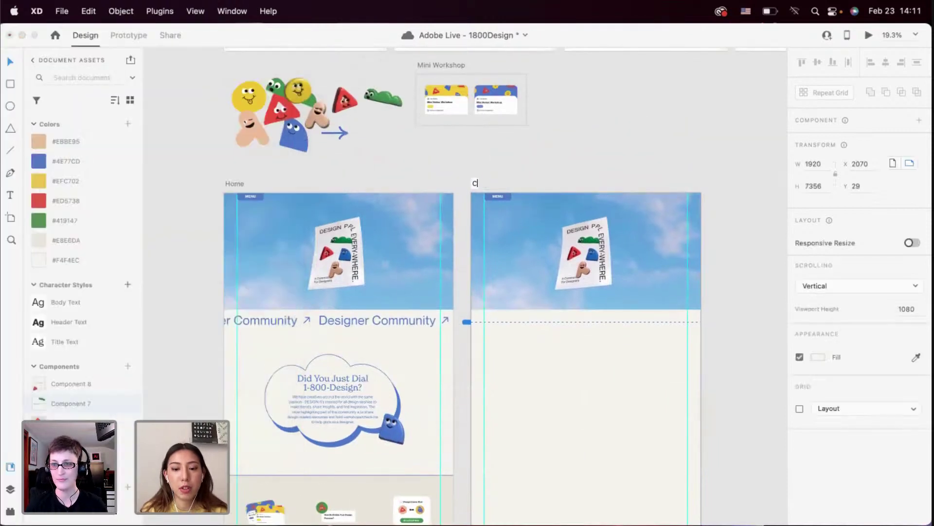
type("ommunity")
key("Return")
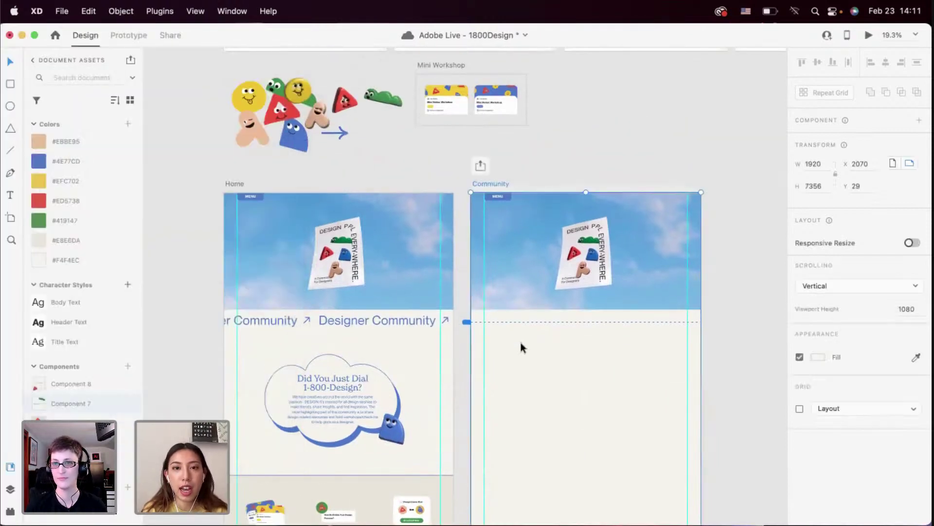
Select the Community hero image and bring the Design Files folder back in front
scroll(448, 288, "right", 3)
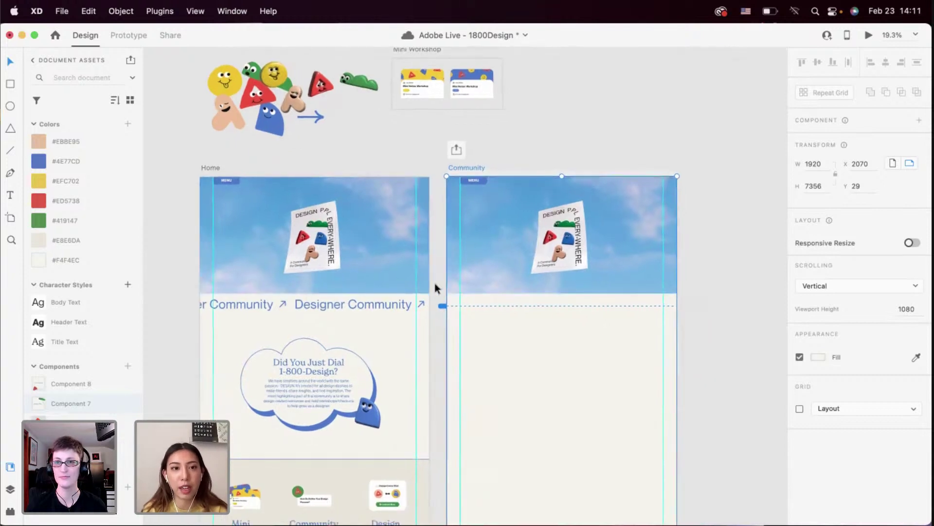
scroll(434, 288, "right", 2)
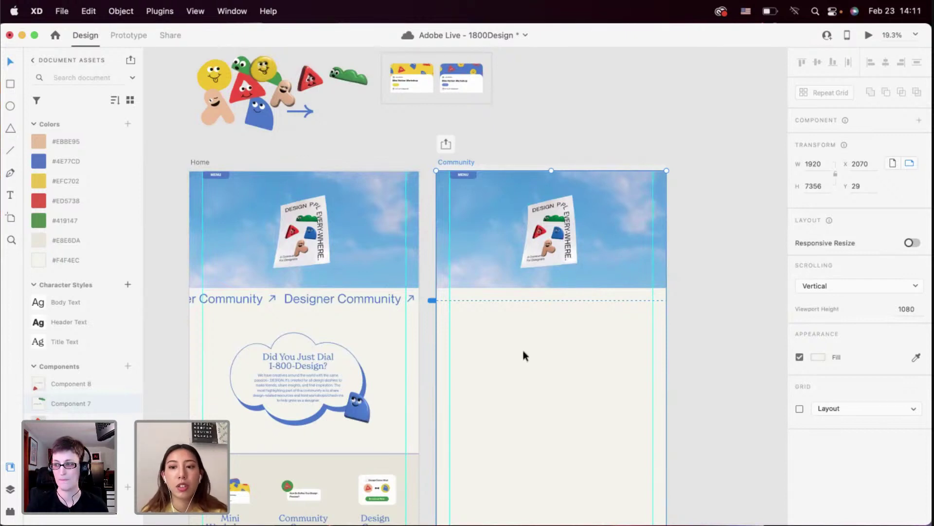
scroll(524, 350, "up", 4)
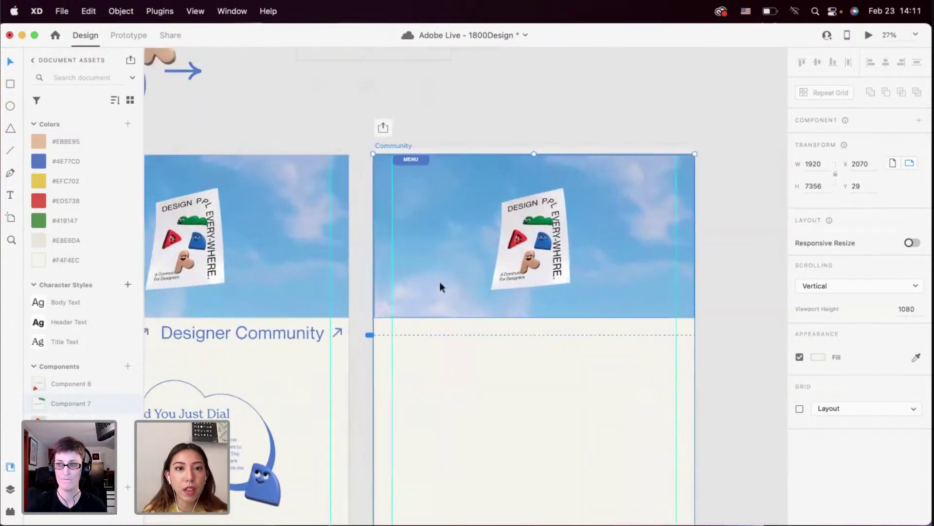
left_click(439, 287)
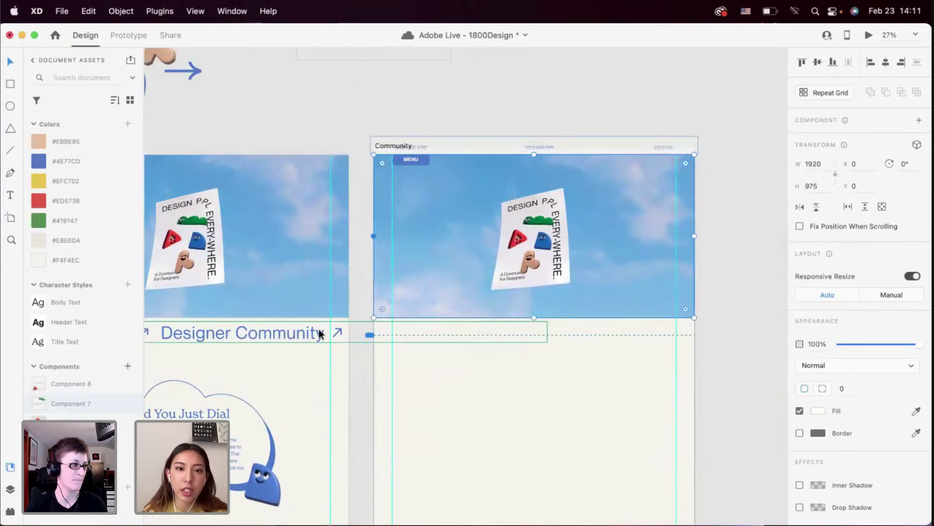
scroll(481, 270, "up", 3)
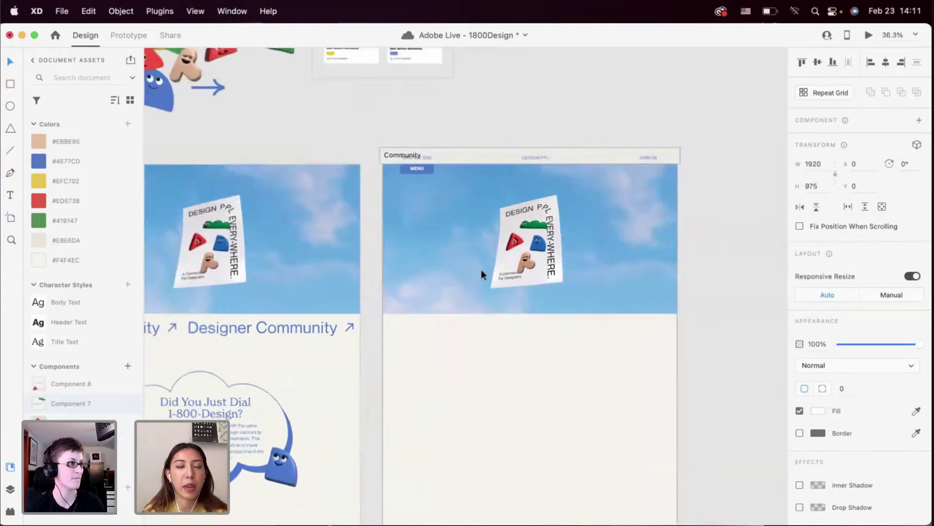
scroll(481, 270, "down", 4)
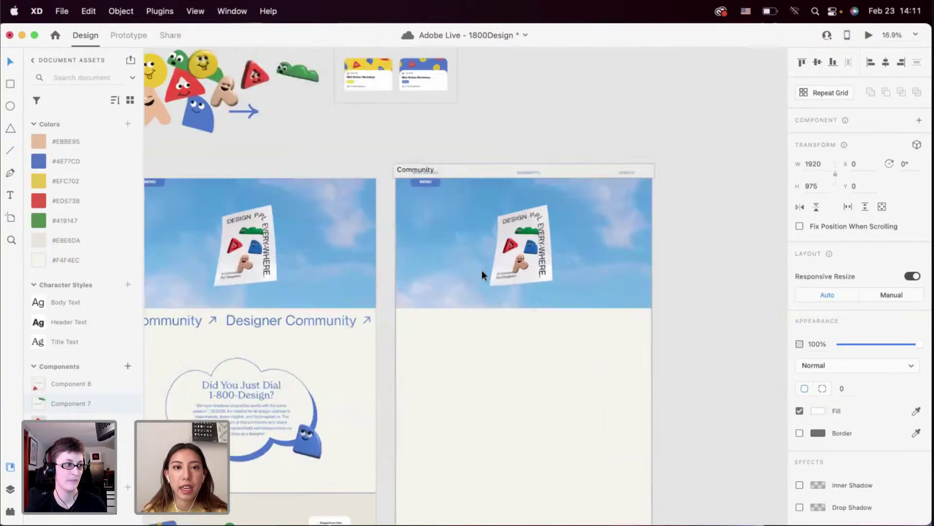
scroll(482, 270, "down", 5)
scroll(482, 270, "up", 2)
scroll(482, 271, "right", 3)
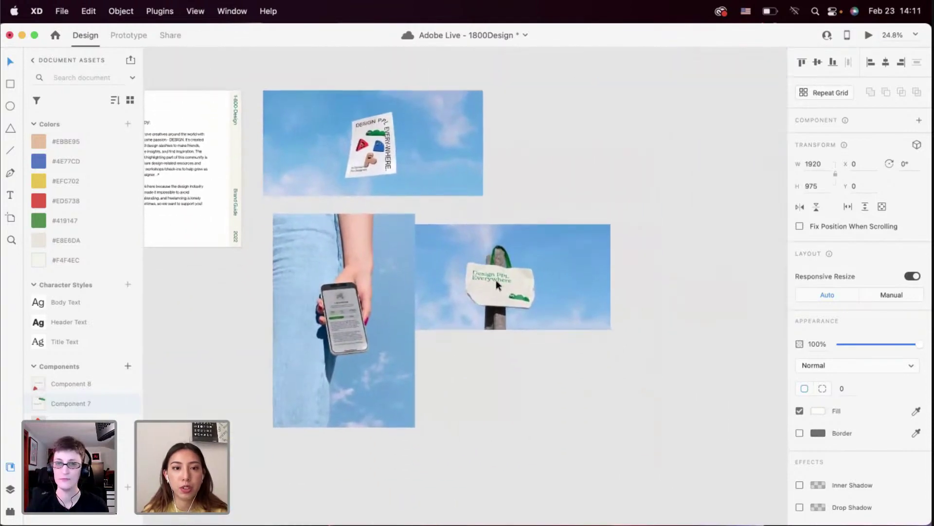
scroll(499, 284, "up", 5)
scroll(500, 284, "down", 2)
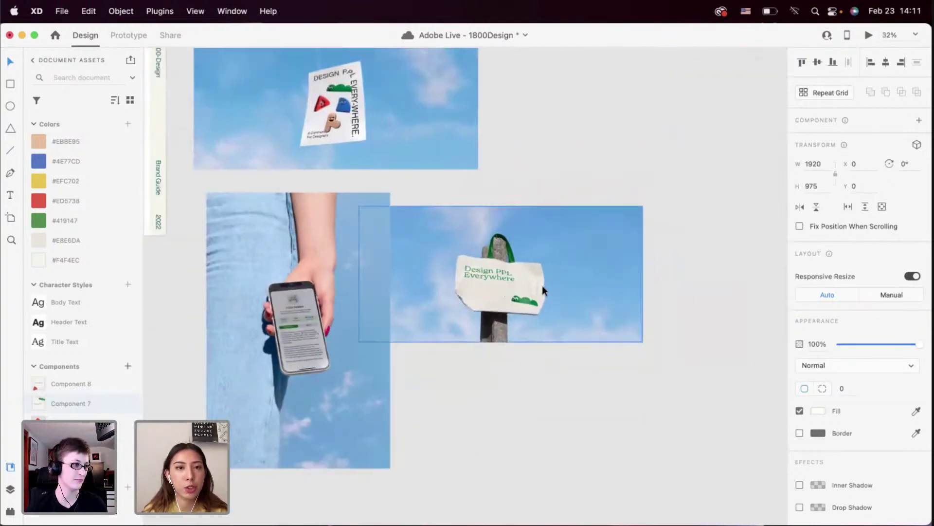
scroll(305, 365, "down", 5)
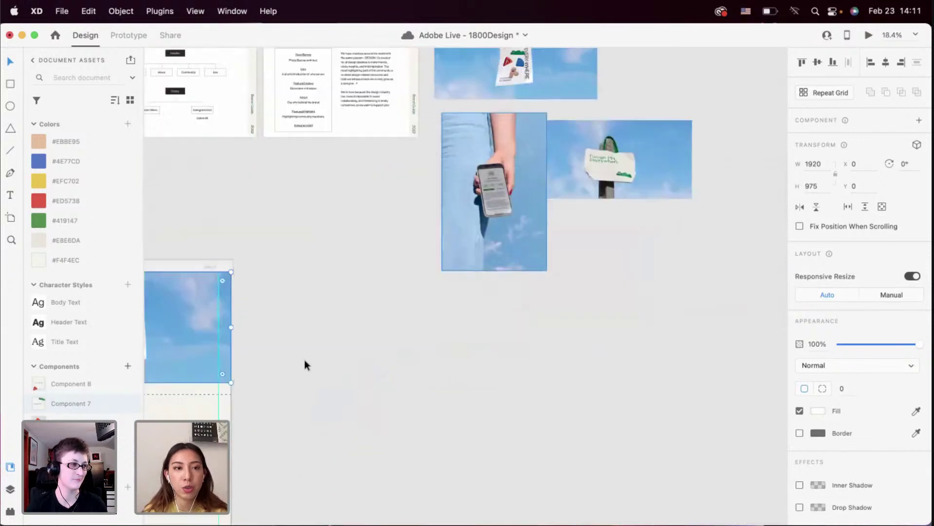
scroll(326, 239, "left", 5)
scroll(326, 238, "up", 4)
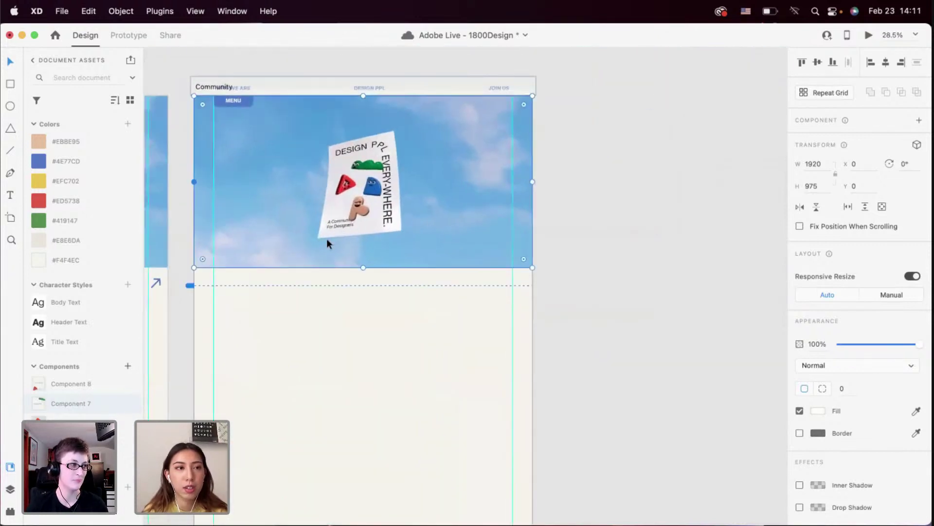
key("super+Tab")
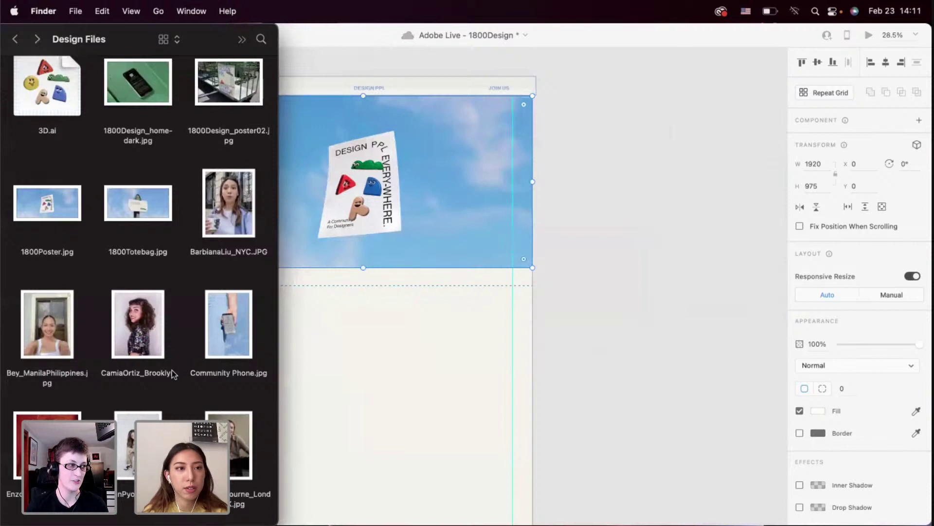
Drop 1800Totebag.jpg into the Community hero image and select it
scroll(171, 373, "up", 2)
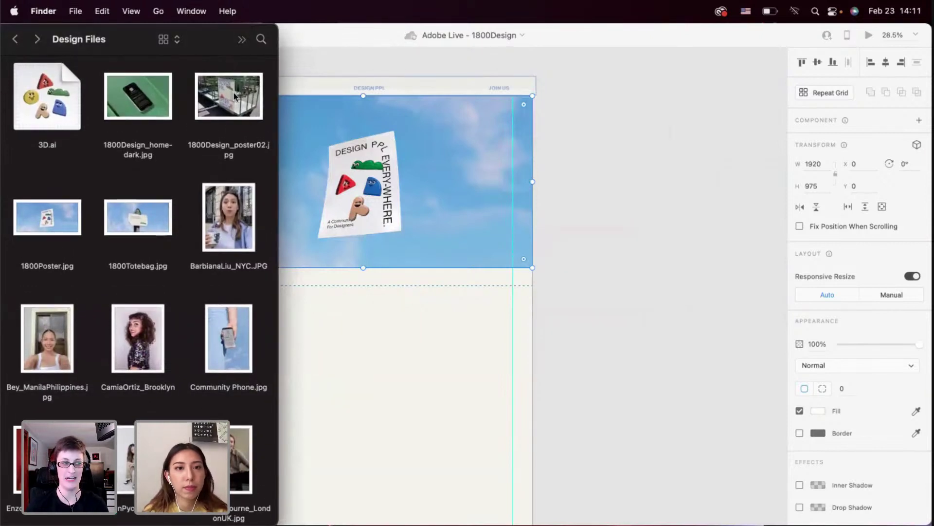
left_click_drag(155, 219, 353, 210)
left_click(355, 305)
scroll(354, 305, "down", 3)
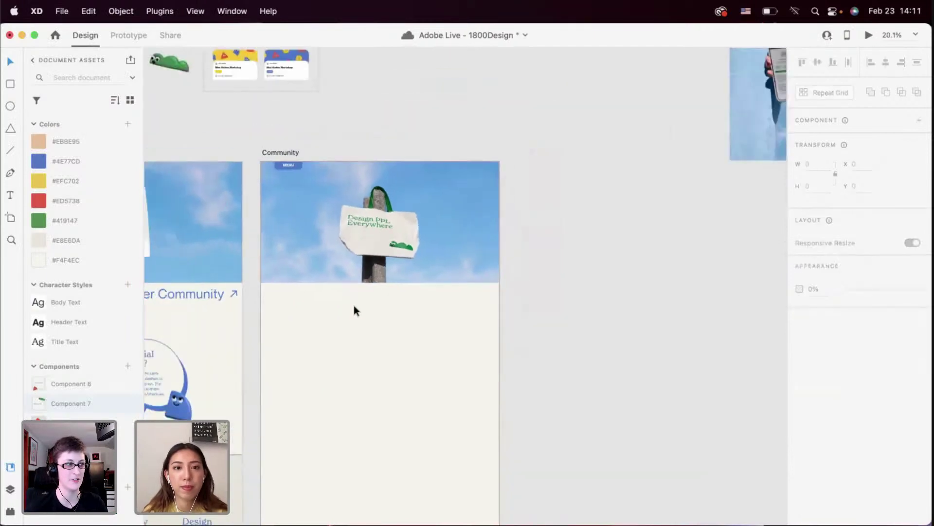
scroll(354, 305, "up", 4)
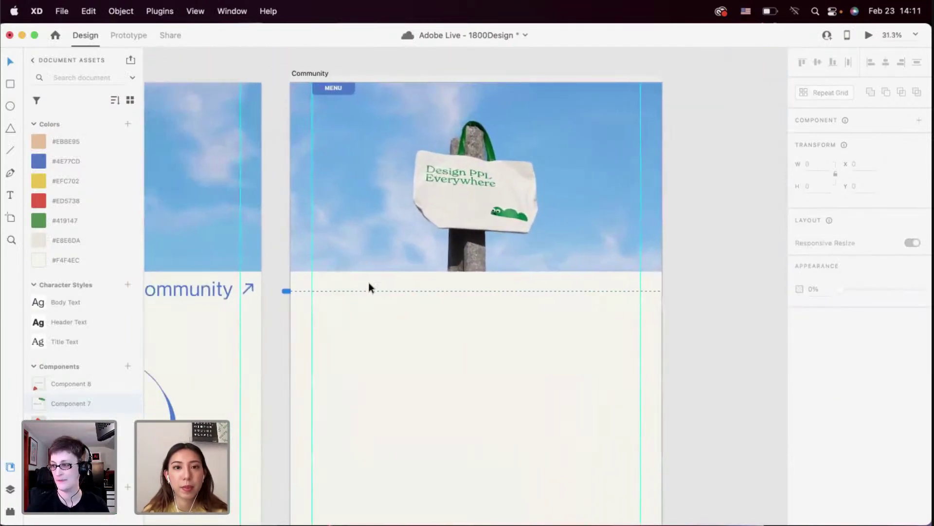
left_click(395, 248)
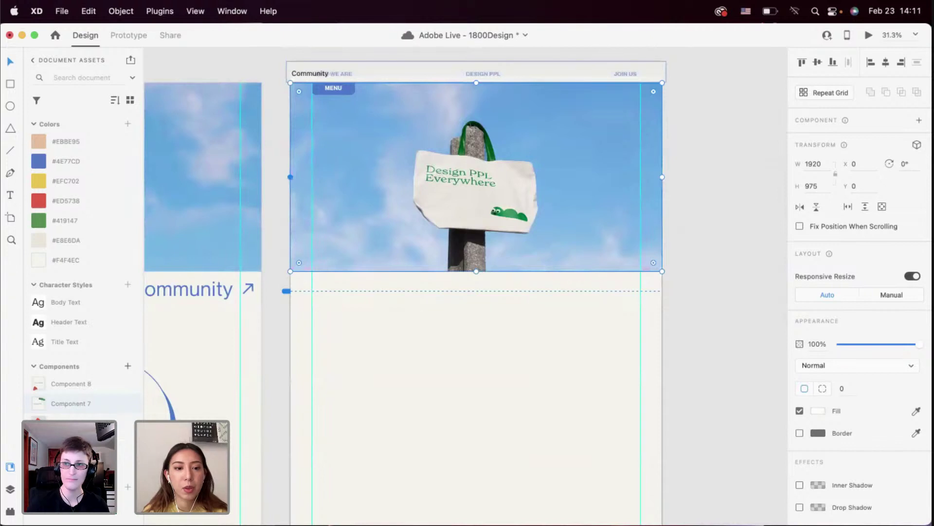
Try 1800Design_poster02.jpg and Community Phone.jpg as the hero, then restore 1800Totebag.jpg
key("super+Tab")
left_click(229, 96)
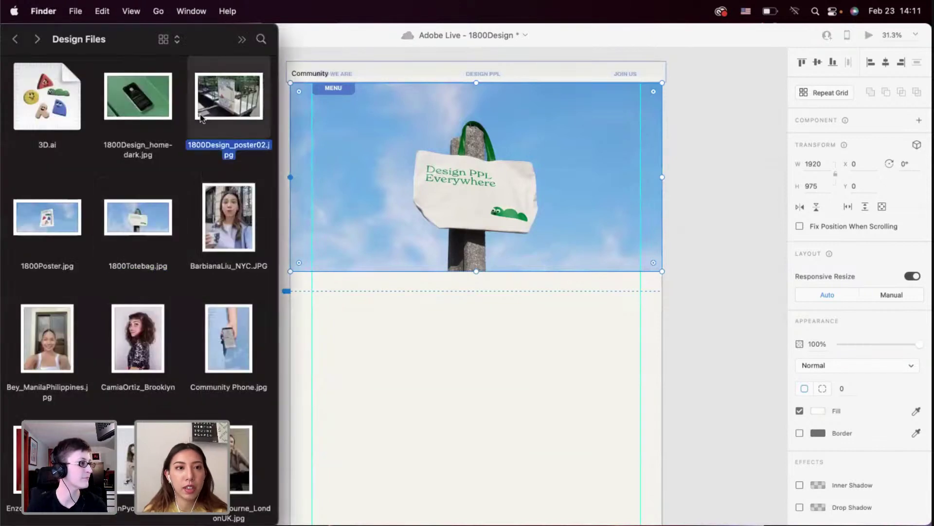
left_click_drag(228, 96, 375, 190)
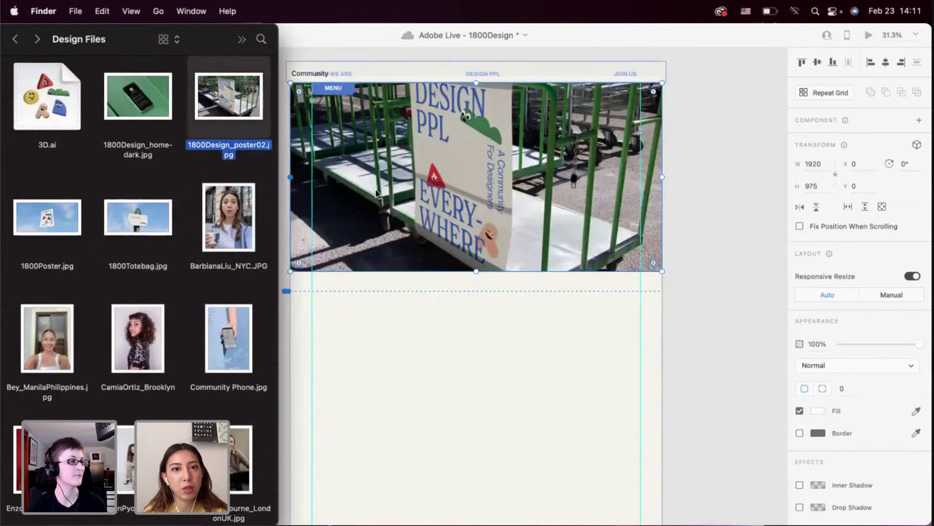
scroll(376, 189, "left", 10)
scroll(408, 204, "right", 1)
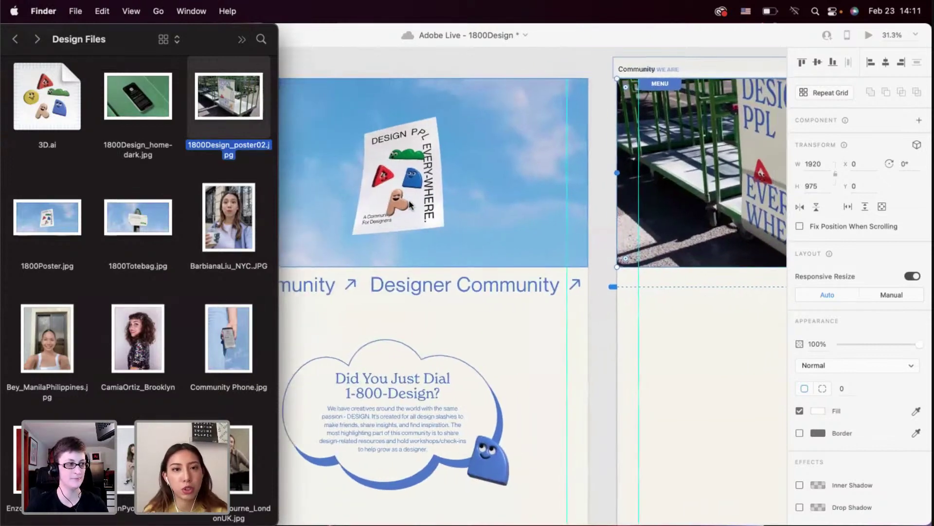
scroll(409, 202, "right", 9)
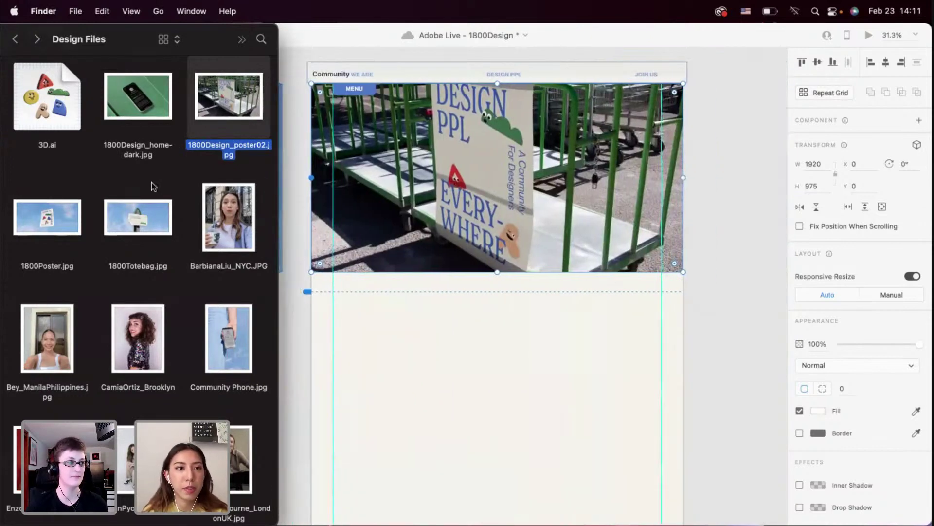
left_click_drag(135, 222, 438, 185)
left_click_drag(239, 353, 395, 241)
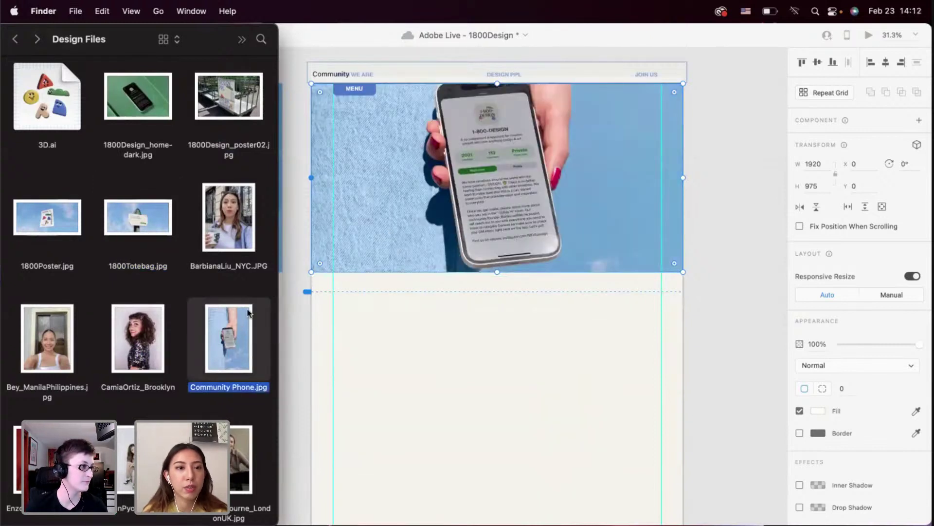
left_click_drag(154, 219, 470, 212)
Scale up the tote-bag hero image on the Community artboard
left_click(470, 213)
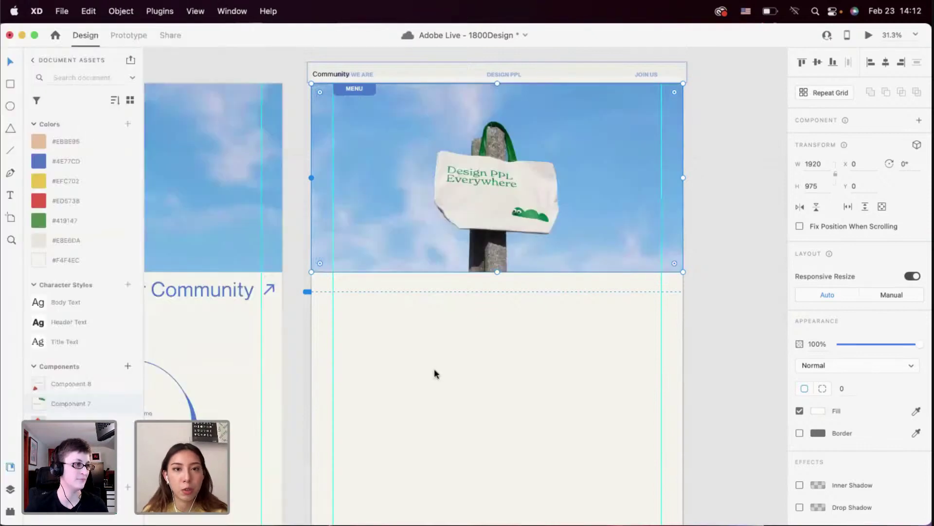
scroll(433, 371, "up", 3)
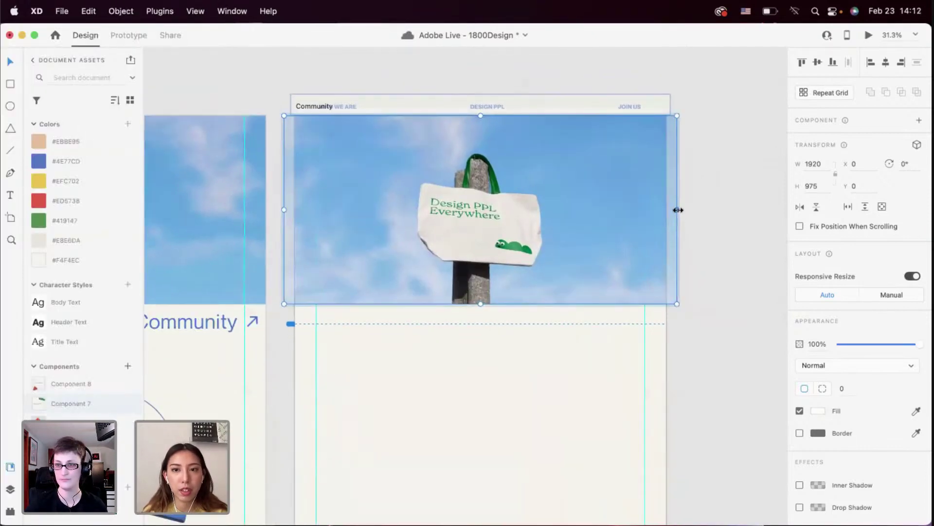
mouse_move(678, 209)
left_mouse_down()
mouse_move(745, 210)
mouse_move(672, 227)
left_mouse_up()
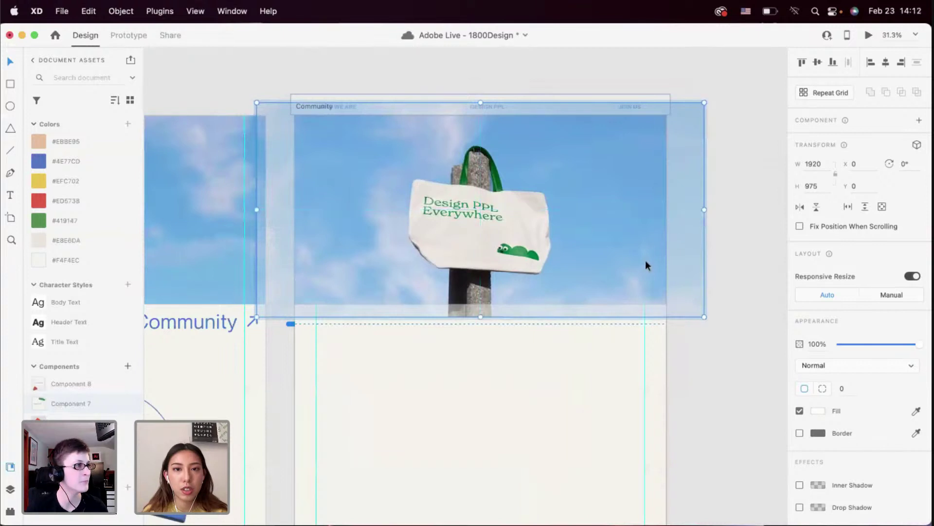
scroll(588, 346, "down", 5)
scroll(589, 347, "up", 2)
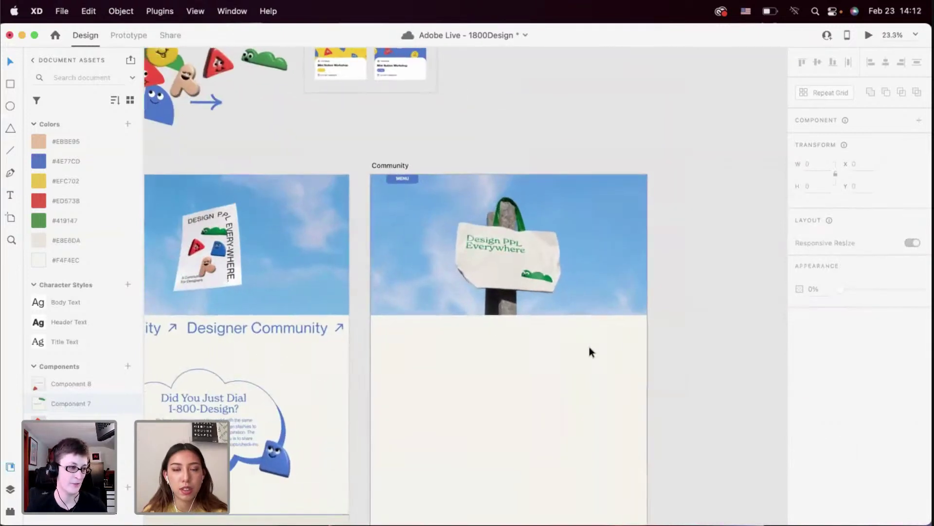
left_click(568, 267)
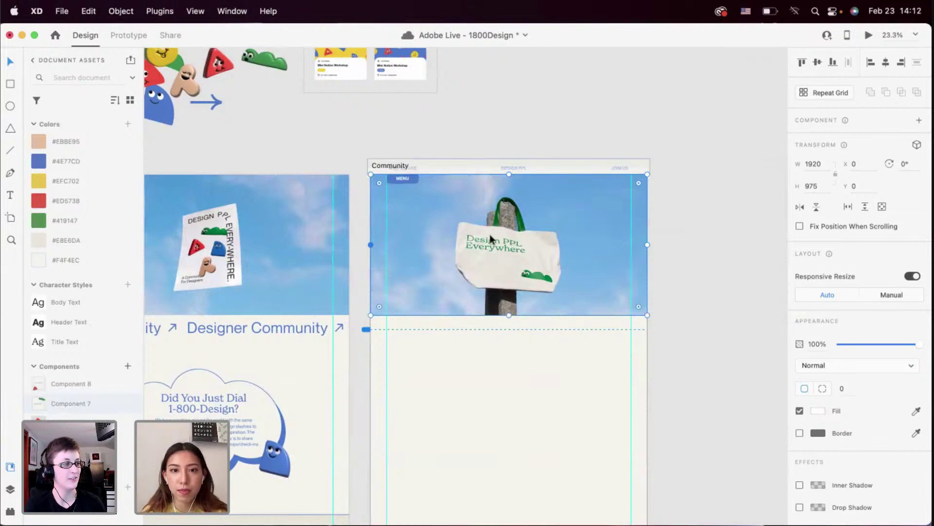
left_click(466, 373)
Copy the Designer Community marquee from Home and paste it into Community
scroll(466, 374, "down", 1)
scroll(467, 374, "left", 1)
left_click(314, 307)
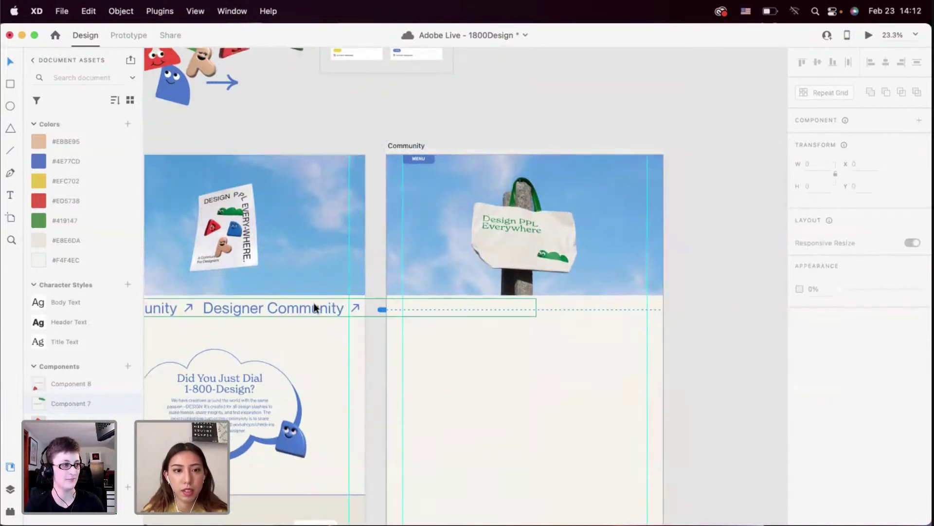
key("super+c")
left_click(497, 341)
key("super+v")
left_click(501, 347)
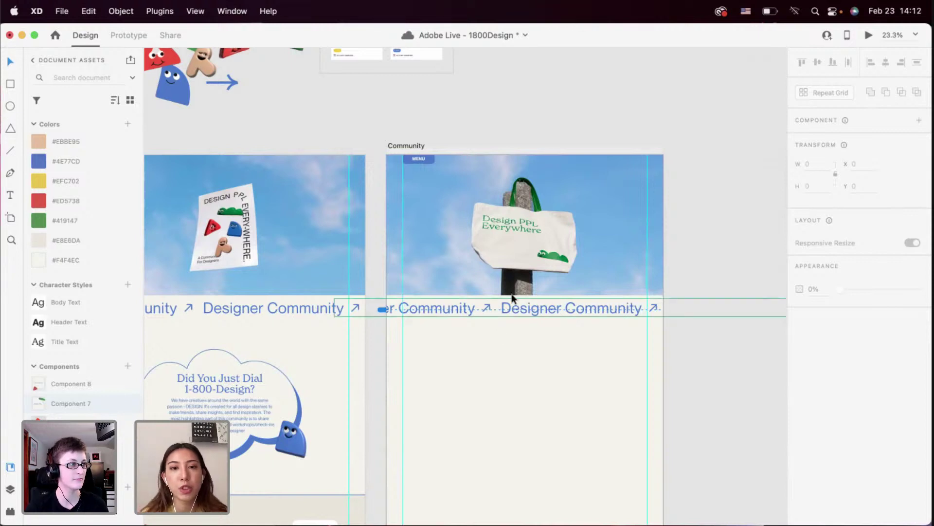
Edit the pasted marquee text, deleting the repeated phrases after the first
left_click(514, 308)
left_click(514, 308)
double_click(514, 308)
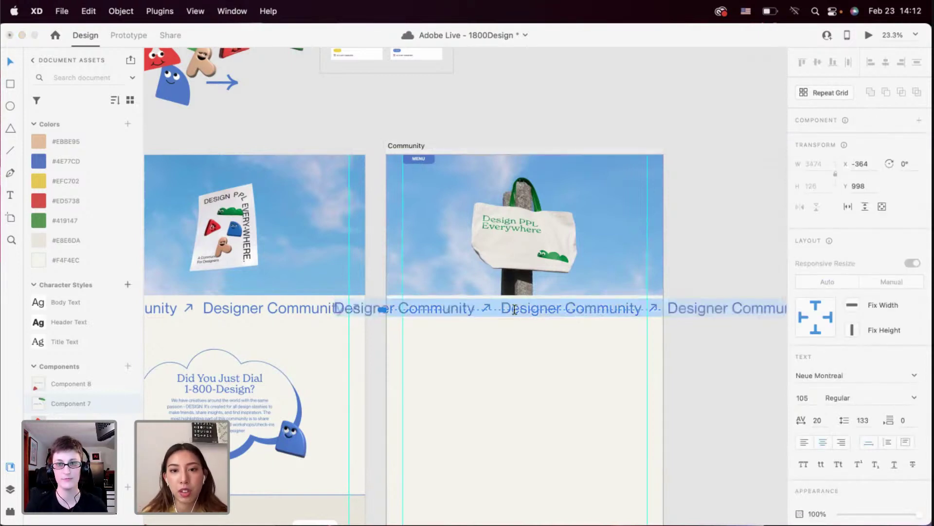
left_click(443, 309)
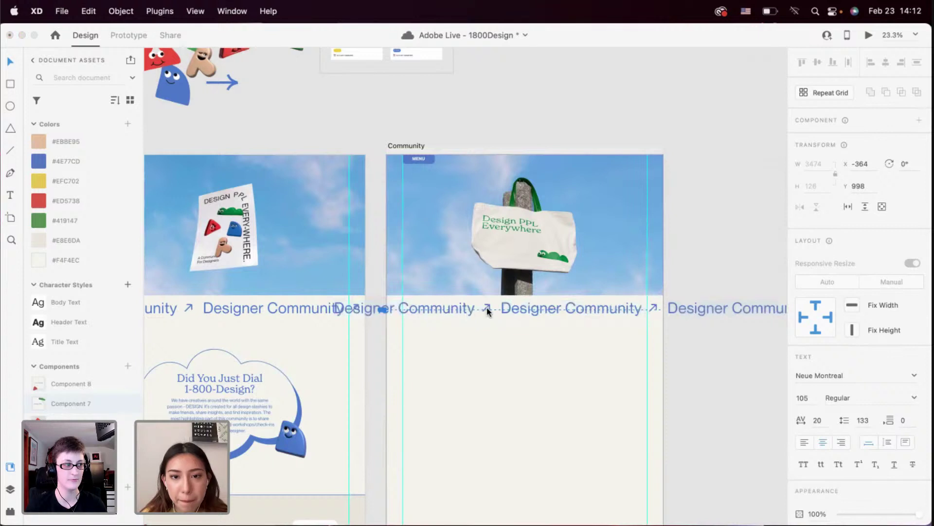
left_click_drag(493, 312, 930, 318)
key("Escape")
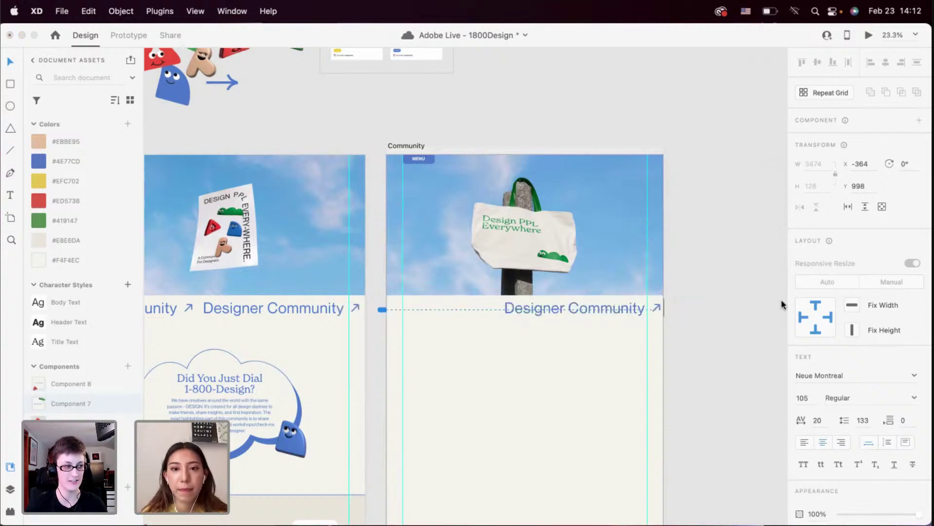
double_click(603, 307)
Change the marquee phrase to read 'Design PPL Everywhere'
left_click(563, 311)
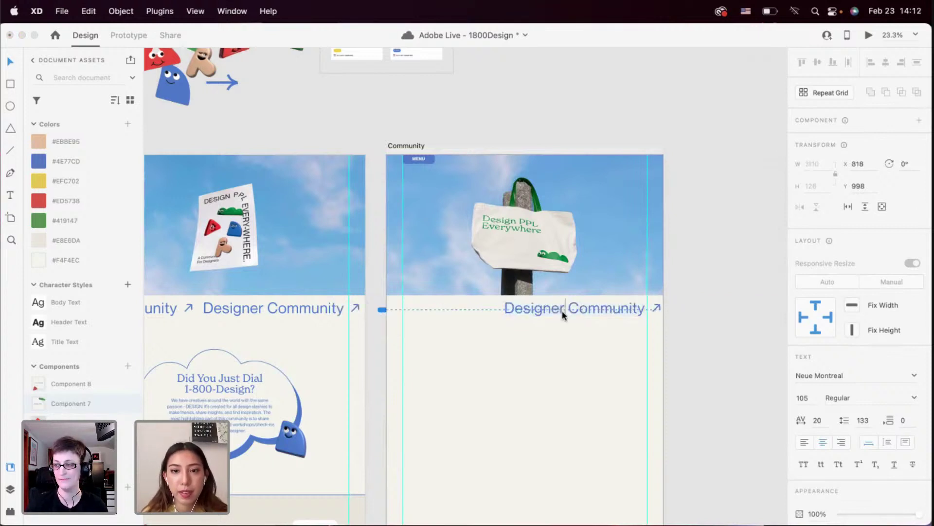
left_click_drag(552, 310, 642, 312)
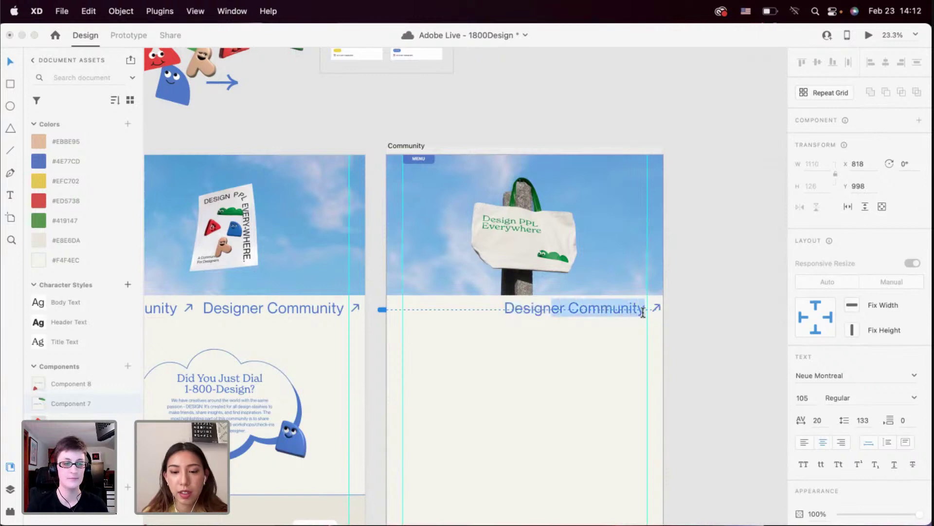
type("PPL")
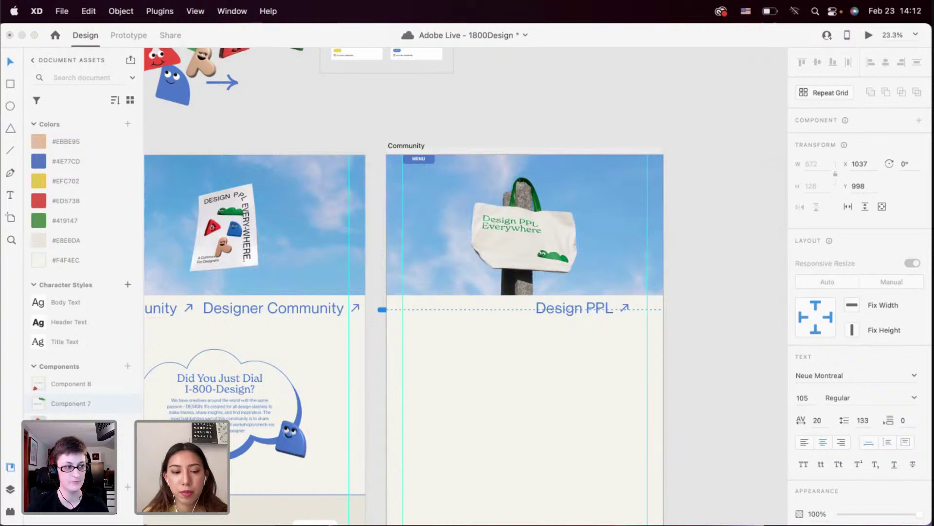
type(" Everywhere")
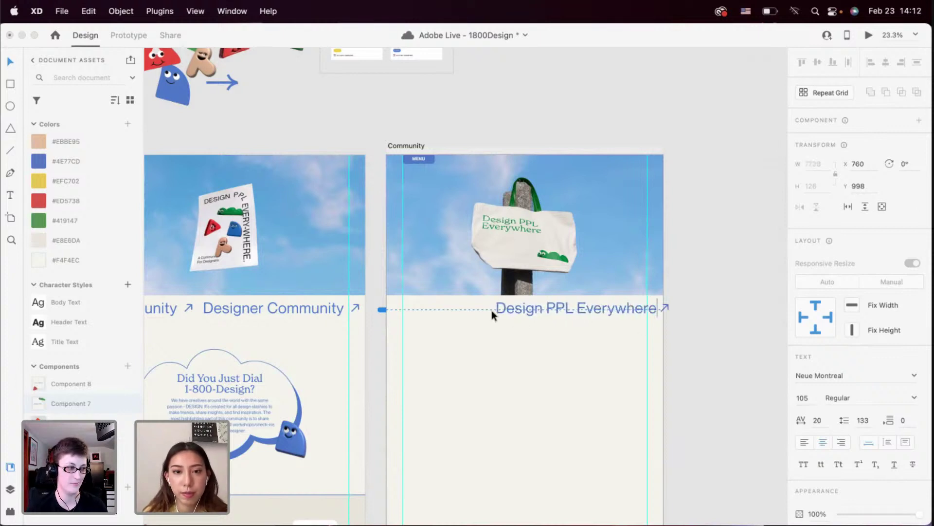
Paste a second copy of the phrase after the first, then reselect the marquee
key("cmd+a")
key("cmd+c")
key("Right")
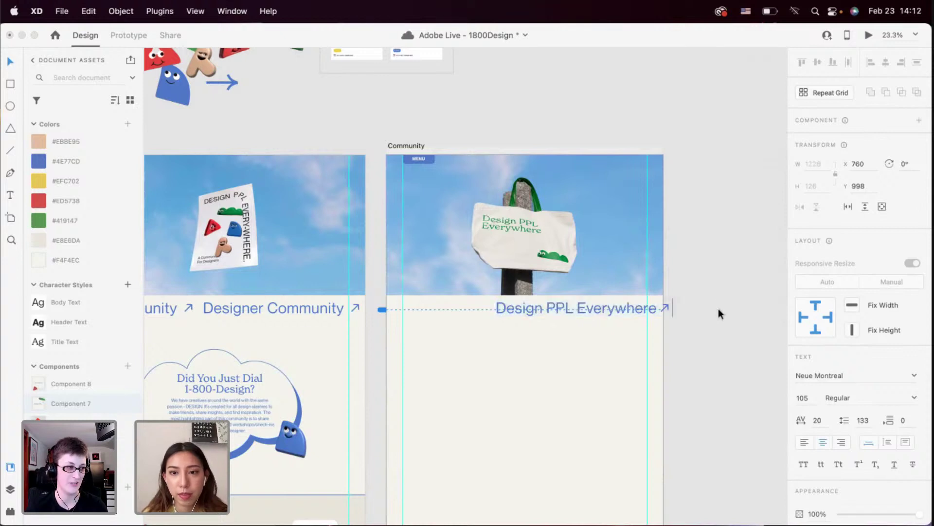
key("super+v")
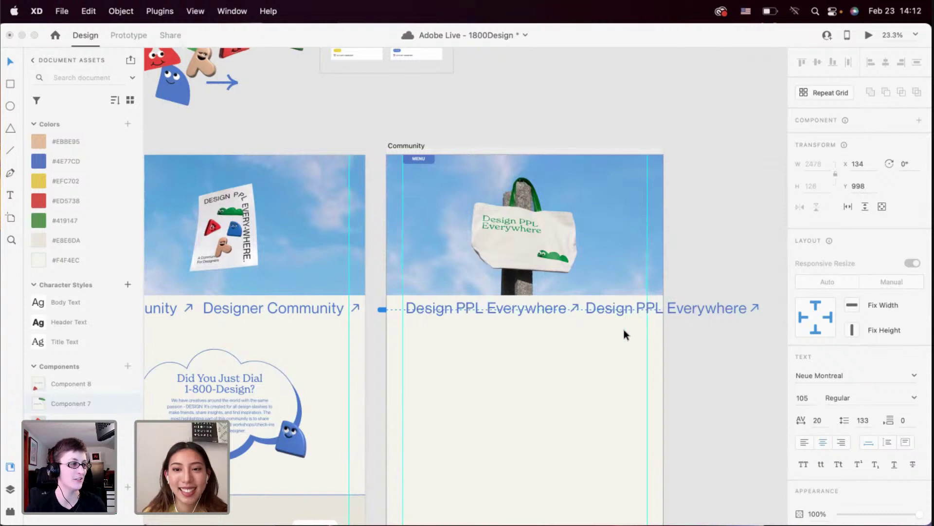
left_click(588, 343)
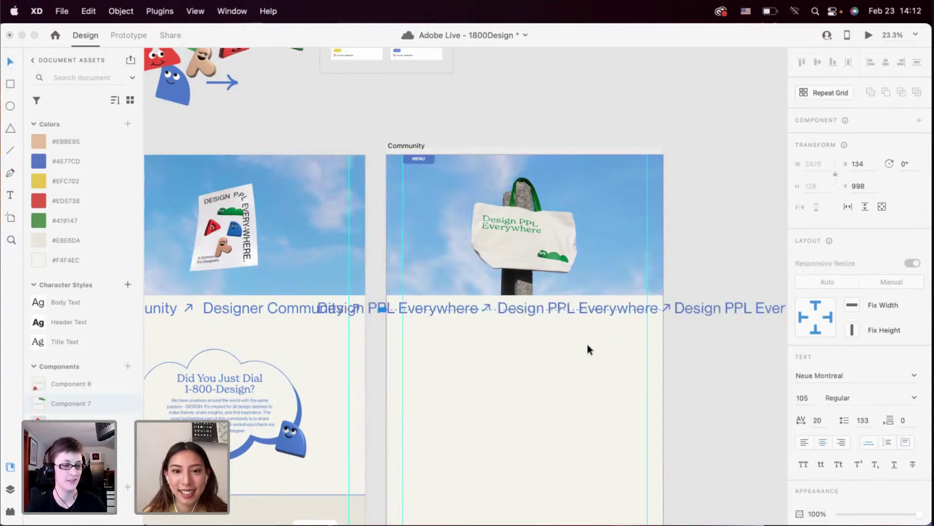
left_click(584, 306)
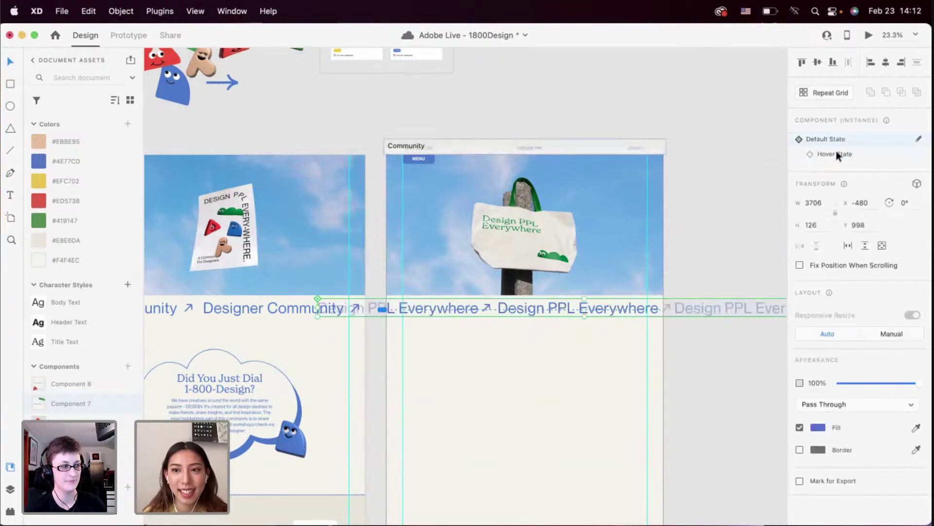
left_click(836, 150)
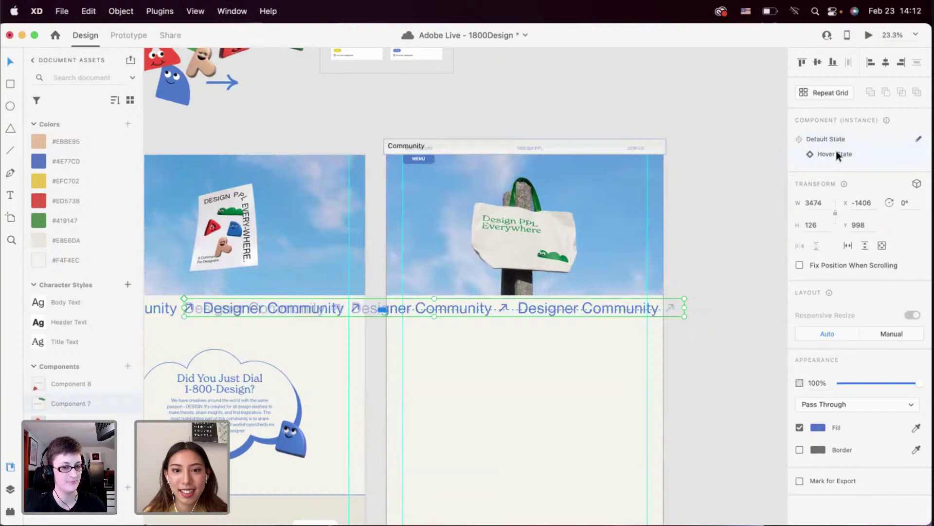
left_click(868, 35)
scroll(567, 233, "down", 10)
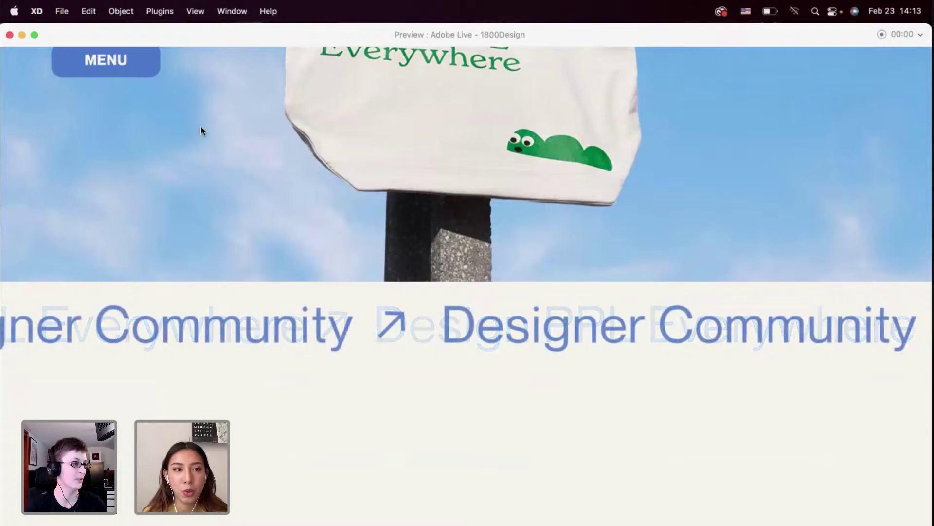
left_click(9, 35)
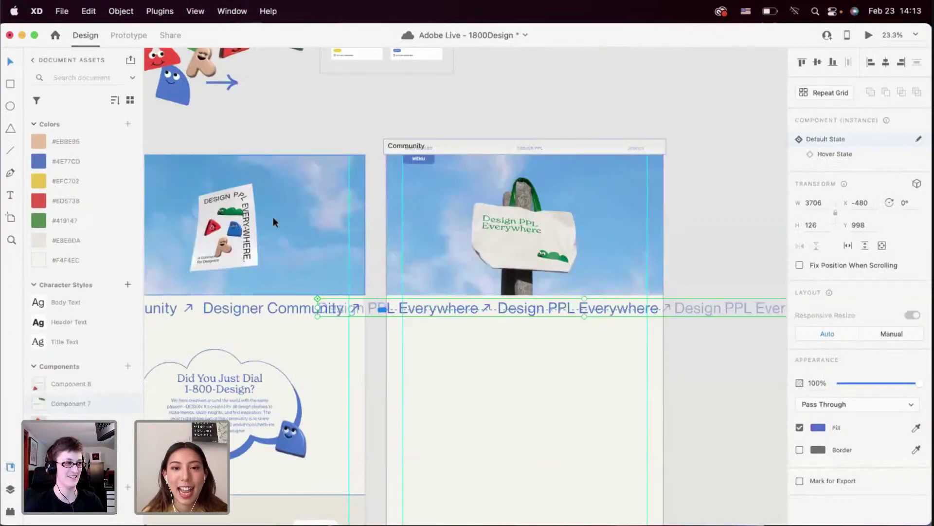
scroll(466, 321, "right", 4)
scroll(442, 328, "up", 5)
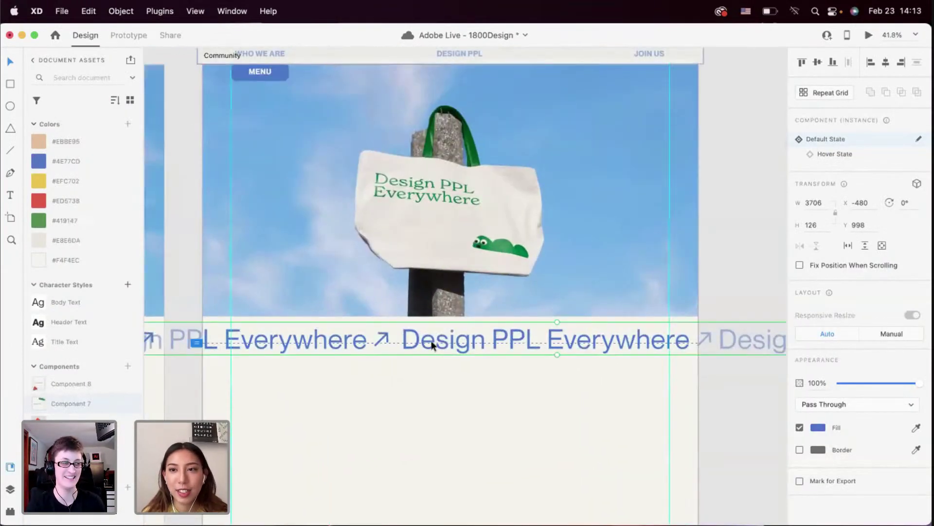
left_click(838, 154)
scroll(484, 340, "down", 4)
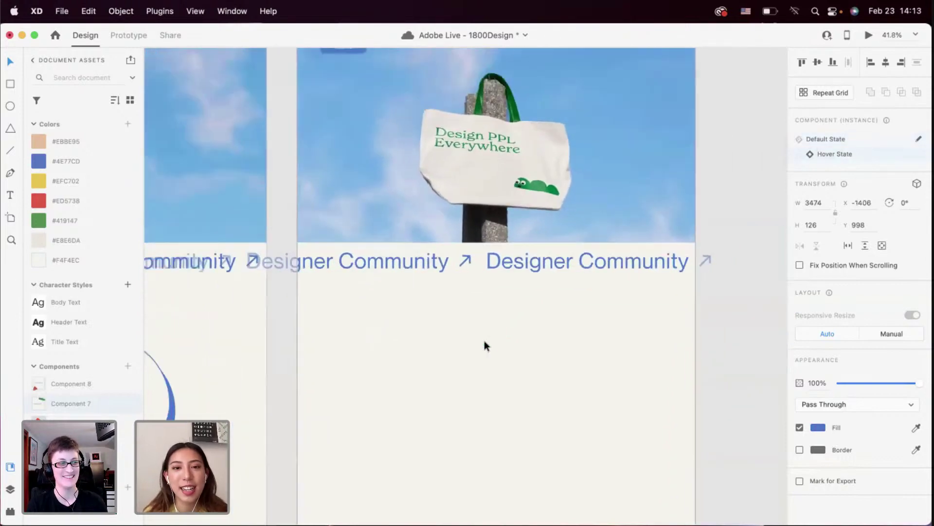
left_click(809, 140)
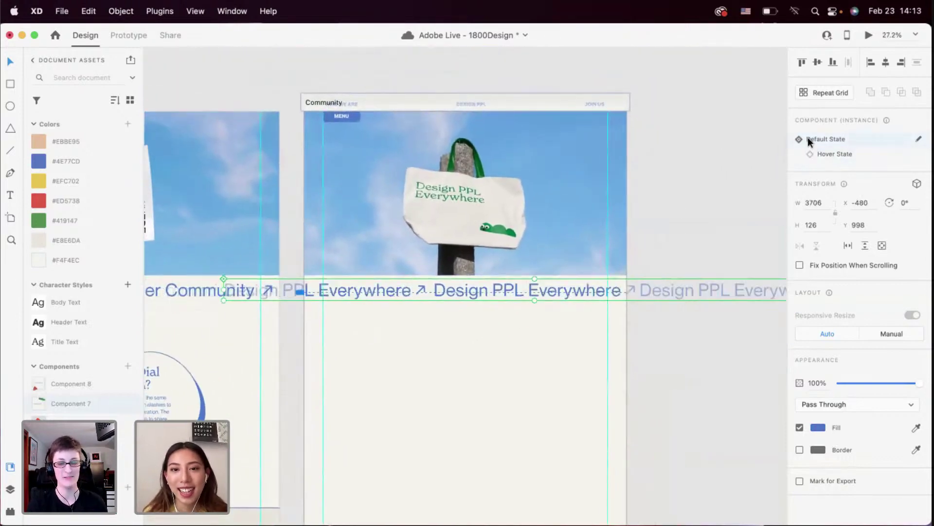
Rebuild the marquee as a new main component with an added Hover State
right_click(549, 291)
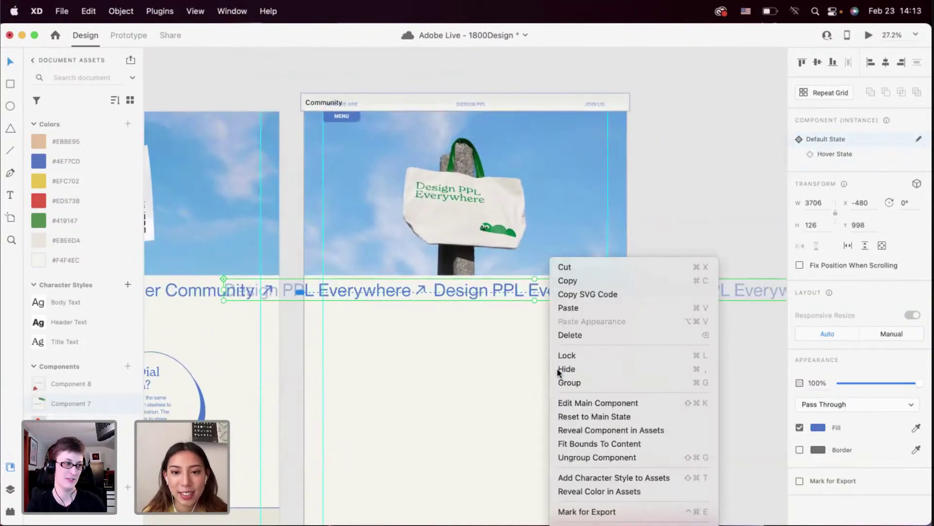
left_click(565, 457)
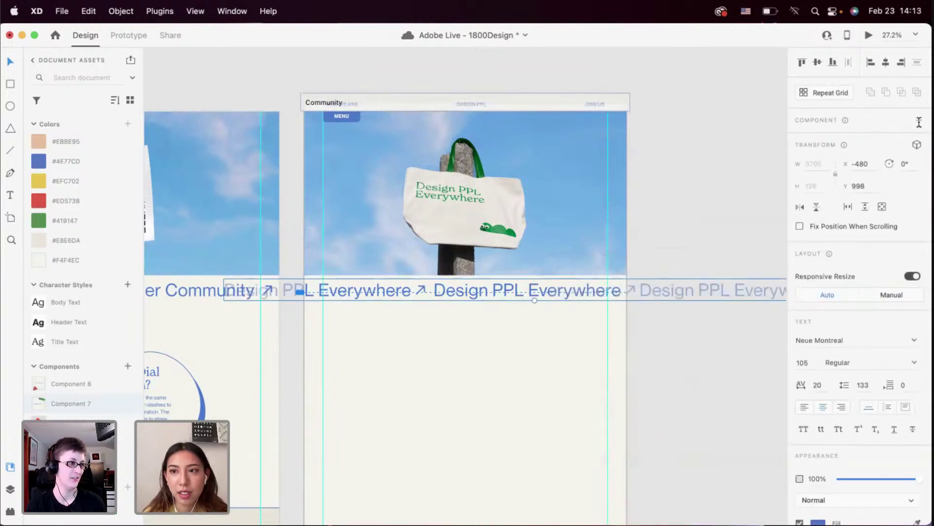
left_click(919, 122)
left_click(918, 139)
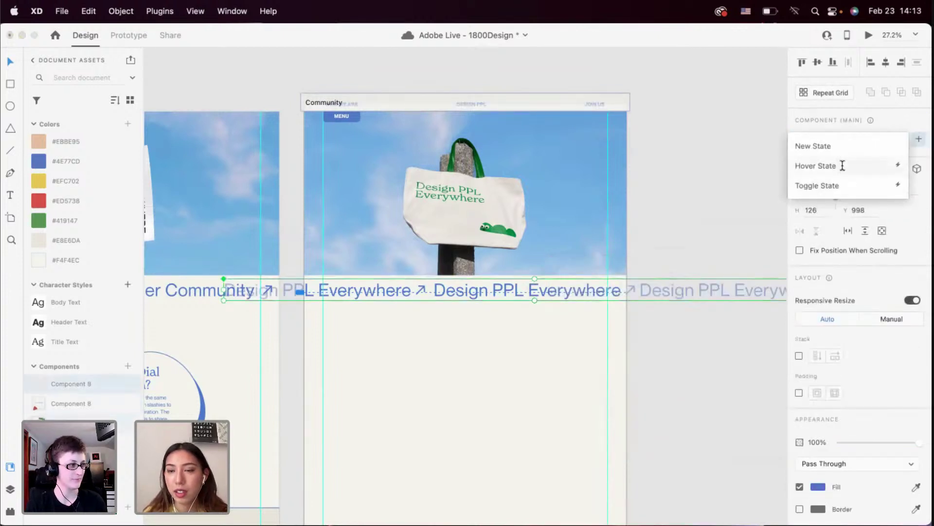
left_click(842, 166)
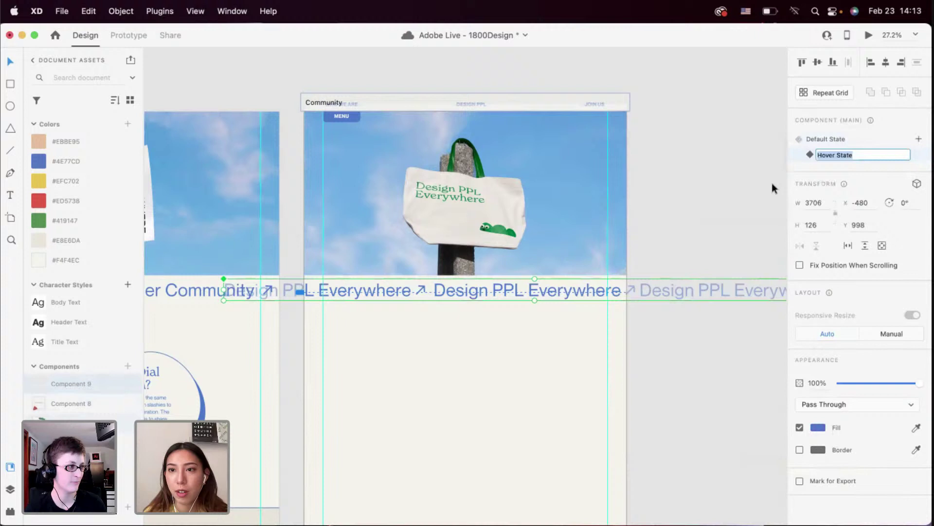
Give the Default State a hover auto-animate to Hover State lasting 2.8 s
left_click(128, 36)
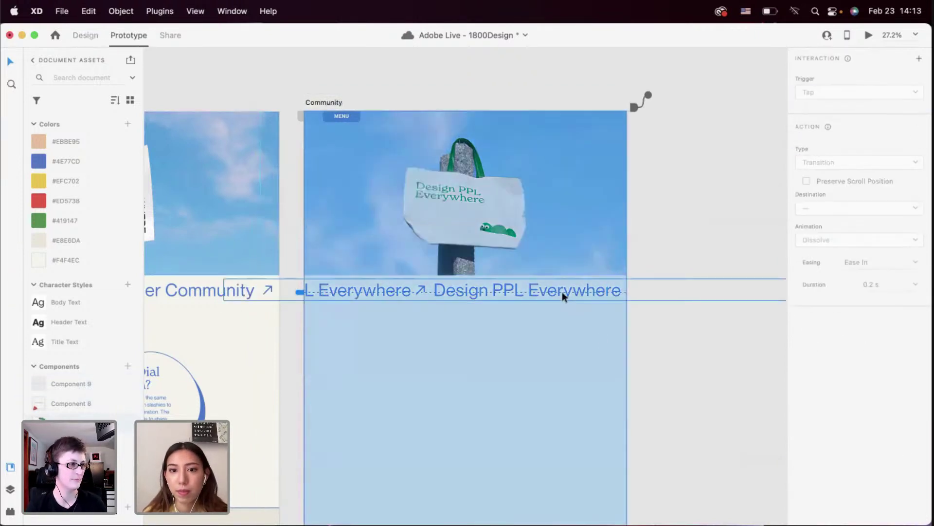
left_click(819, 79)
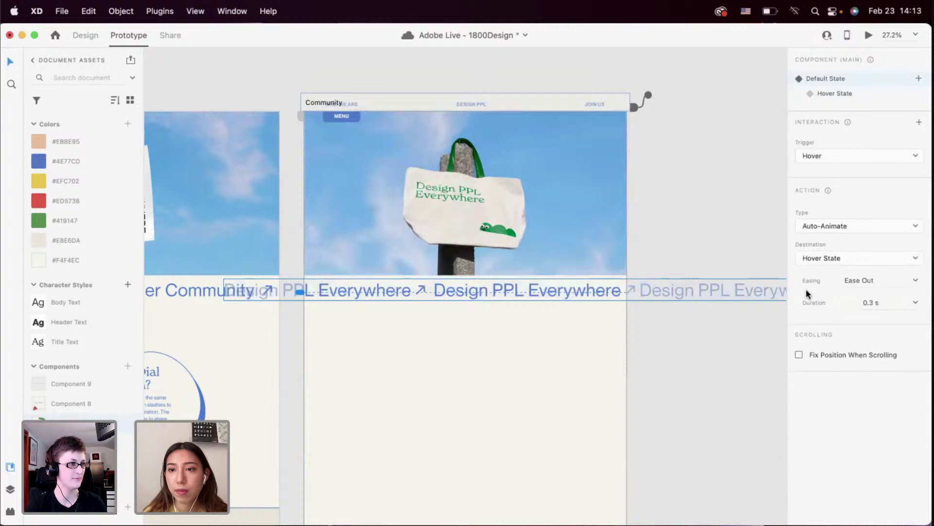
left_click(876, 303)
key("BackSpace")
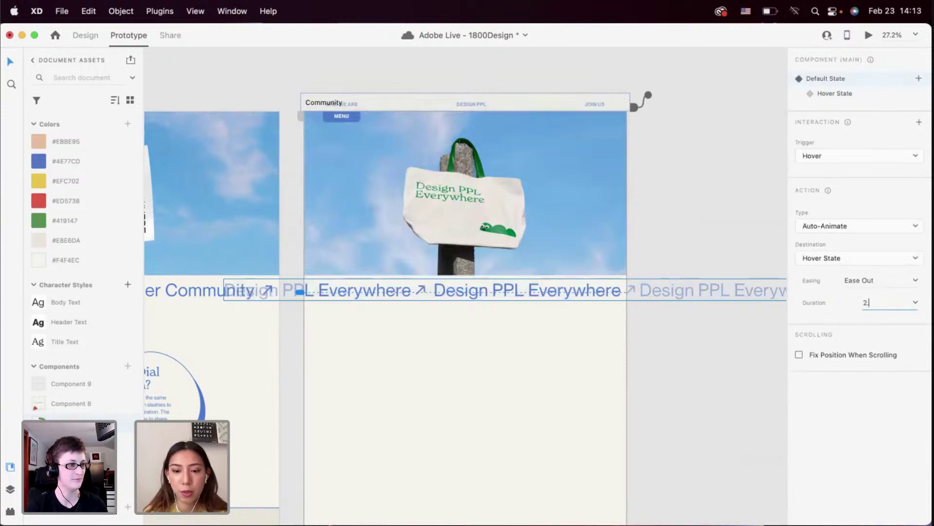
key("Return")
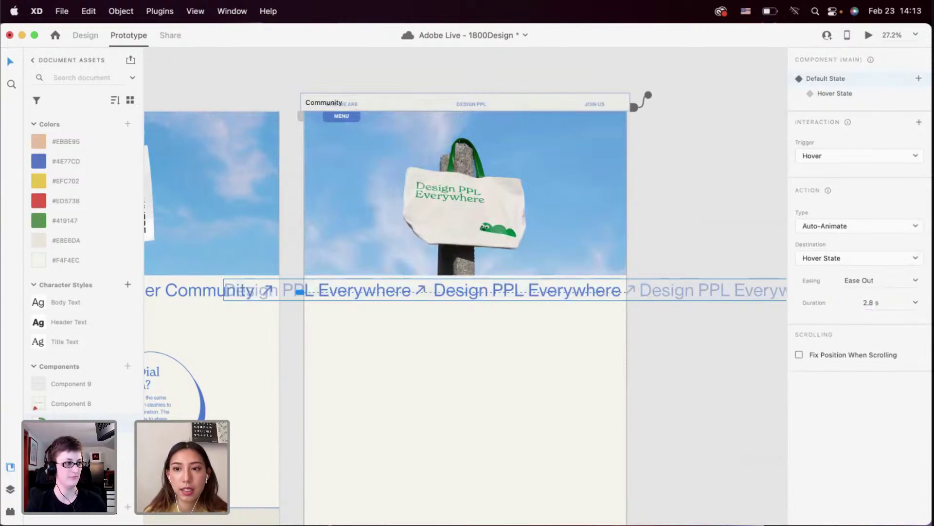
Set the hover interaction's easing to None
left_click(910, 279)
left_click(916, 280)
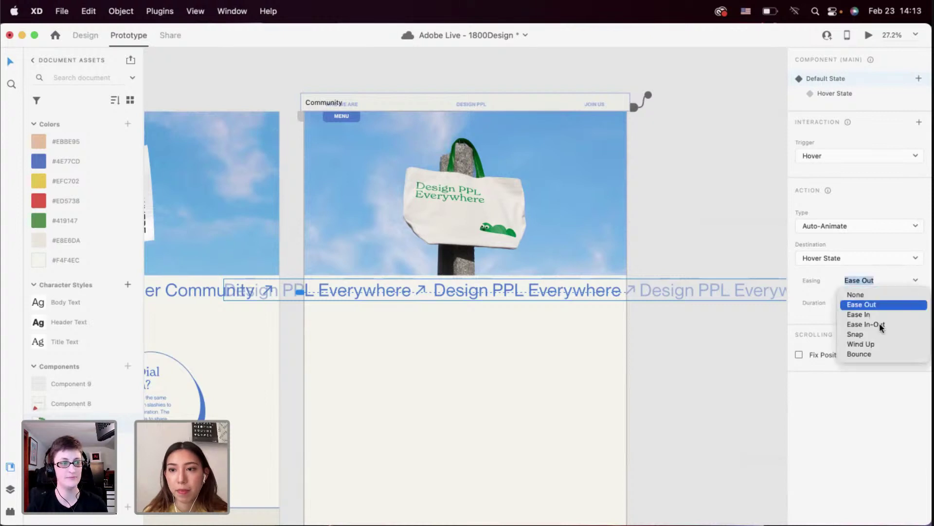
left_click(873, 292)
left_click(914, 280)
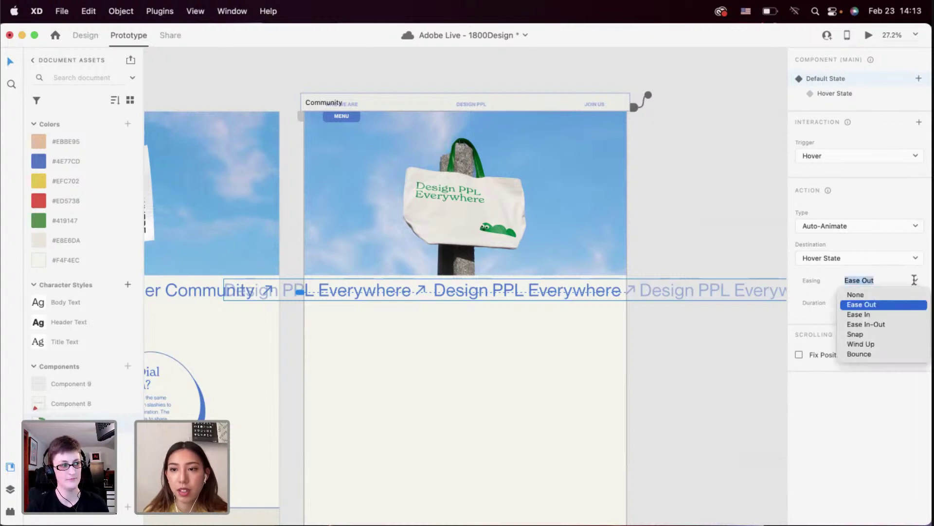
left_click(492, 348)
scroll(492, 349, "left", 5)
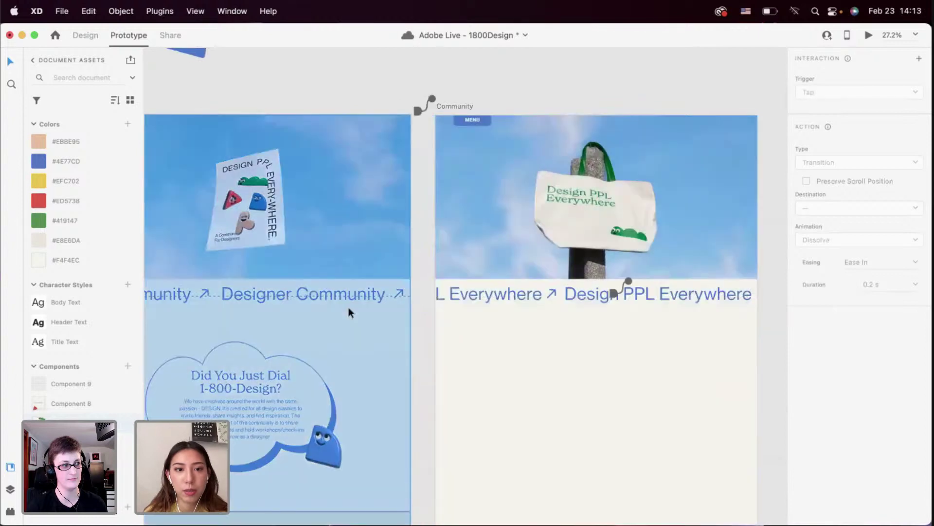
left_click(914, 280)
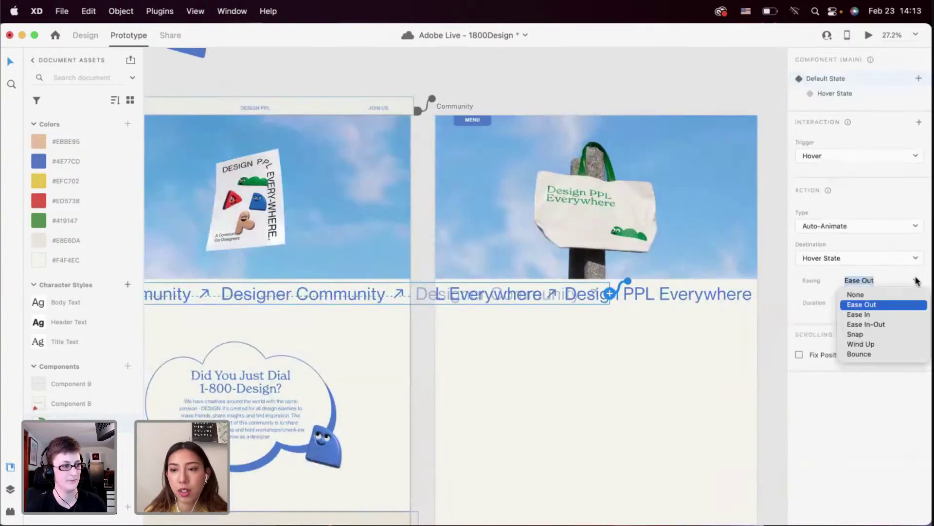
left_click(876, 297)
Deselect the component and launch the desktop preview
left_click(647, 374)
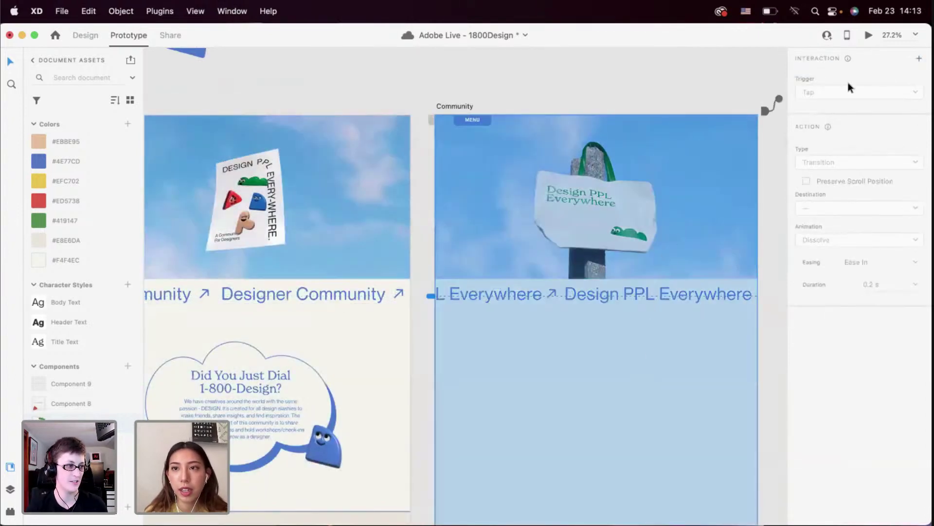
left_click(868, 36)
scroll(557, 165, "down", 5)
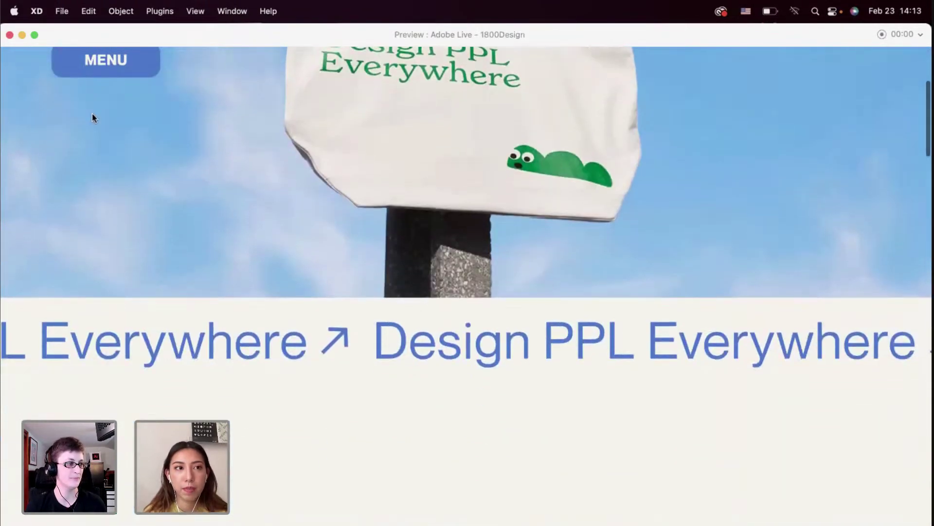
Close the preview, reselect the marquee in Design mode and check the preview again
left_click(9, 34)
left_click(491, 284)
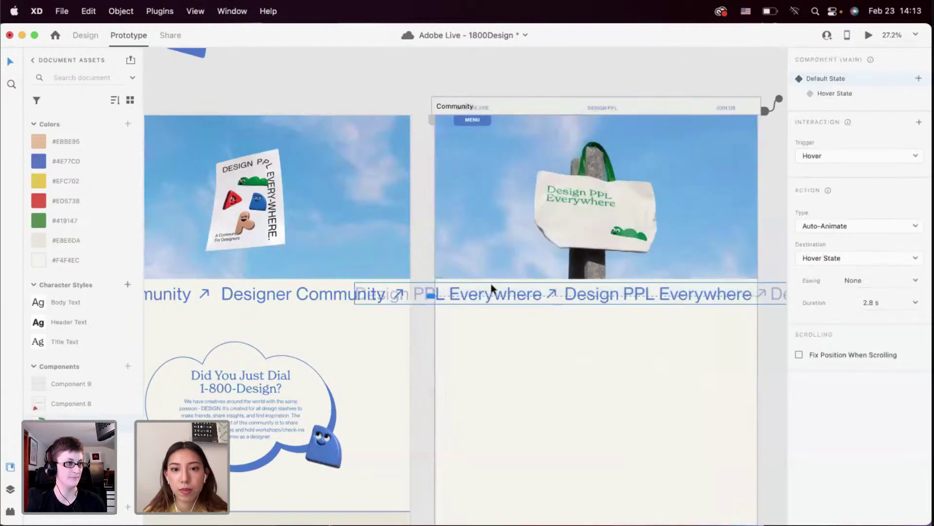
scroll(491, 284, "right", 3)
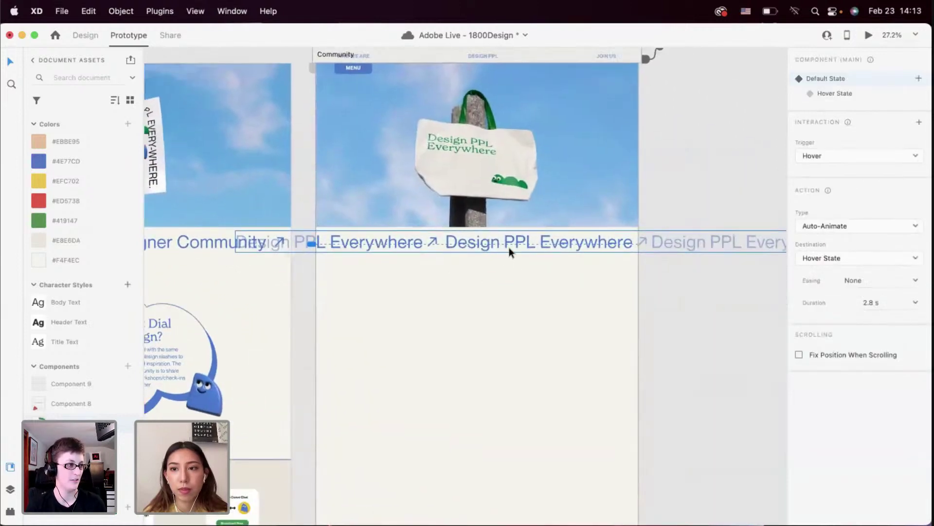
scroll(497, 299, "up", 2)
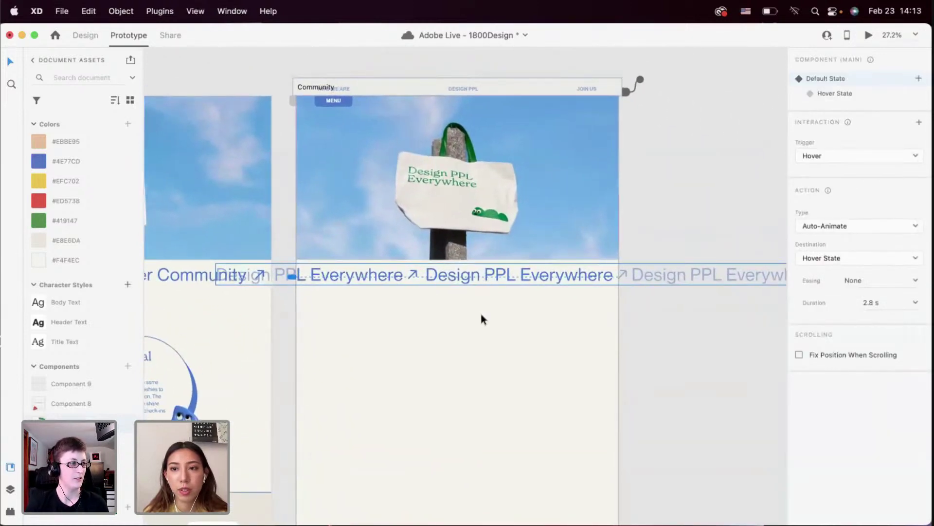
left_click(469, 253)
left_click(467, 273)
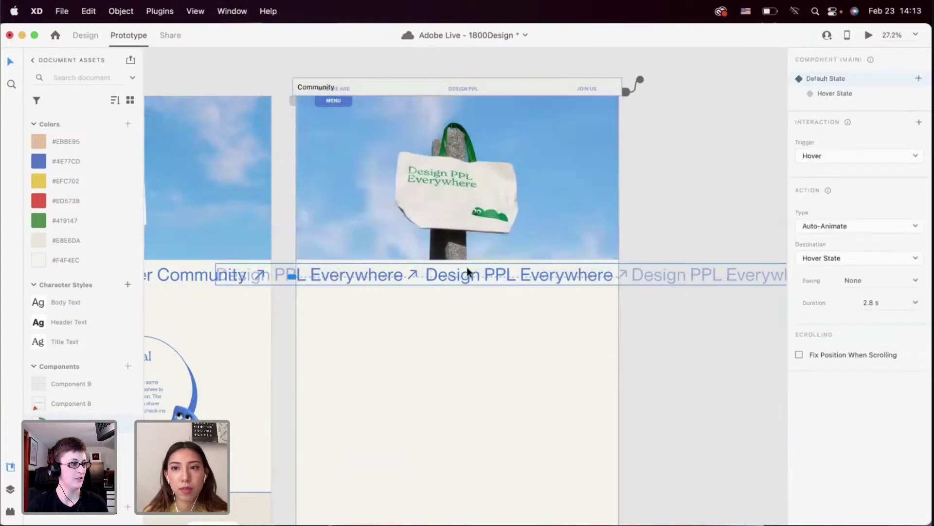
left_click(84, 35)
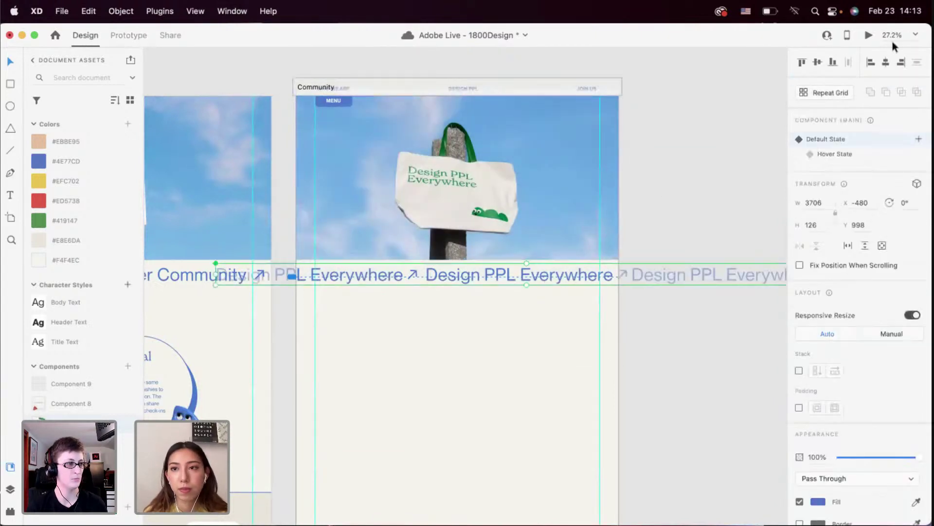
left_click(868, 35)
scroll(685, 324, "down", 5)
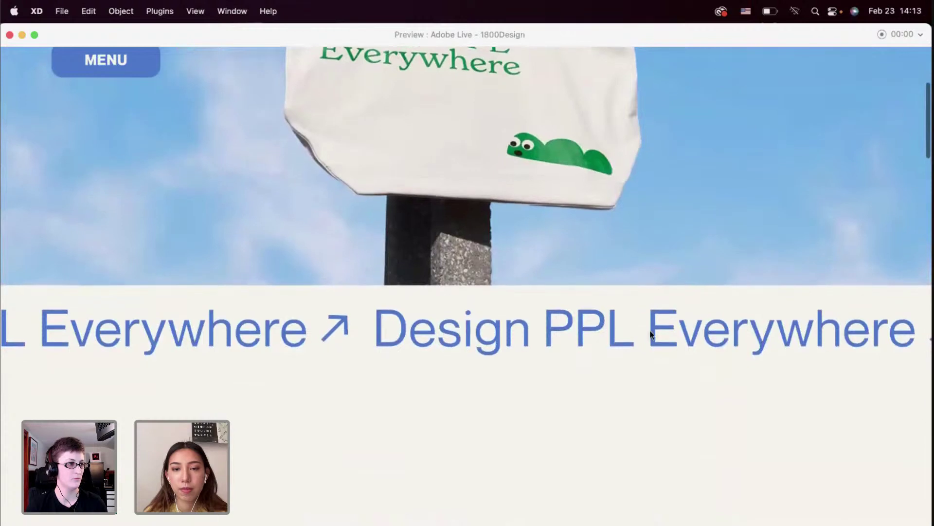
left_click(10, 35)
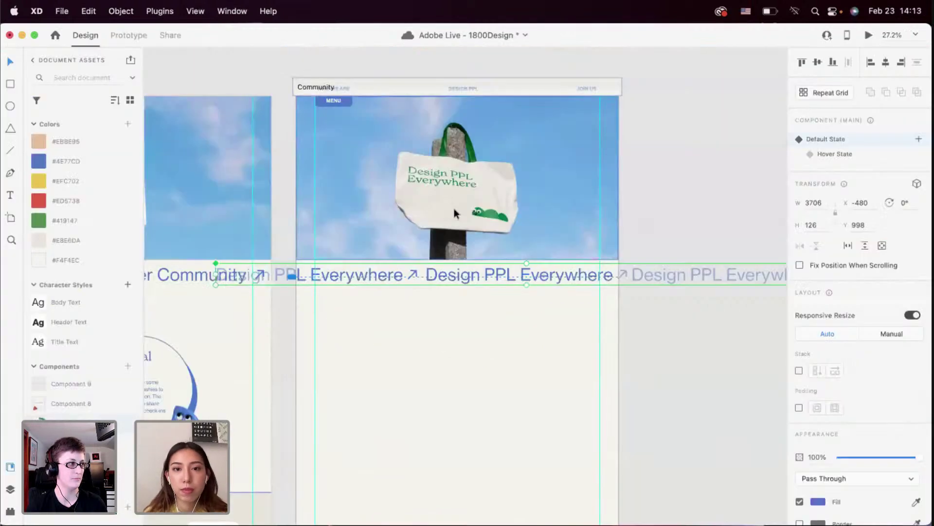
In the component's Hover State, drag the ticker text left and reselect the component
left_click(827, 154)
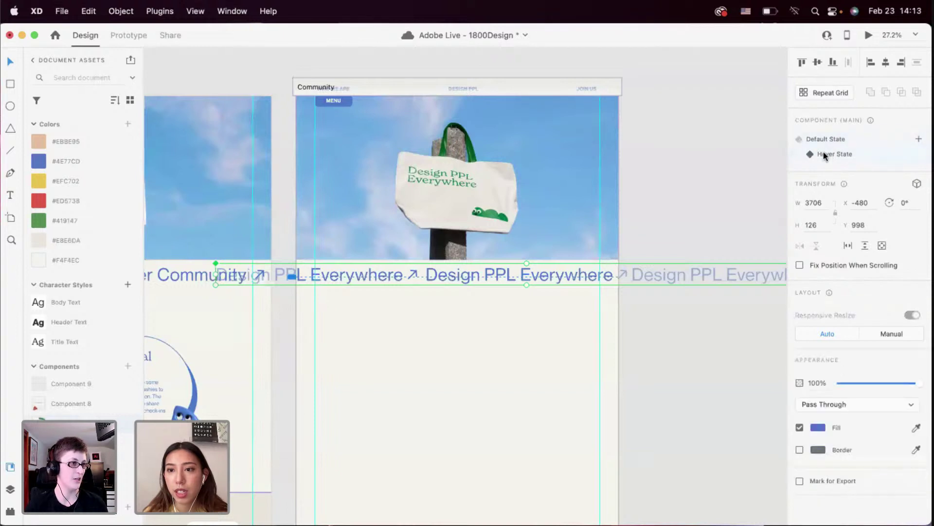
left_click(821, 140)
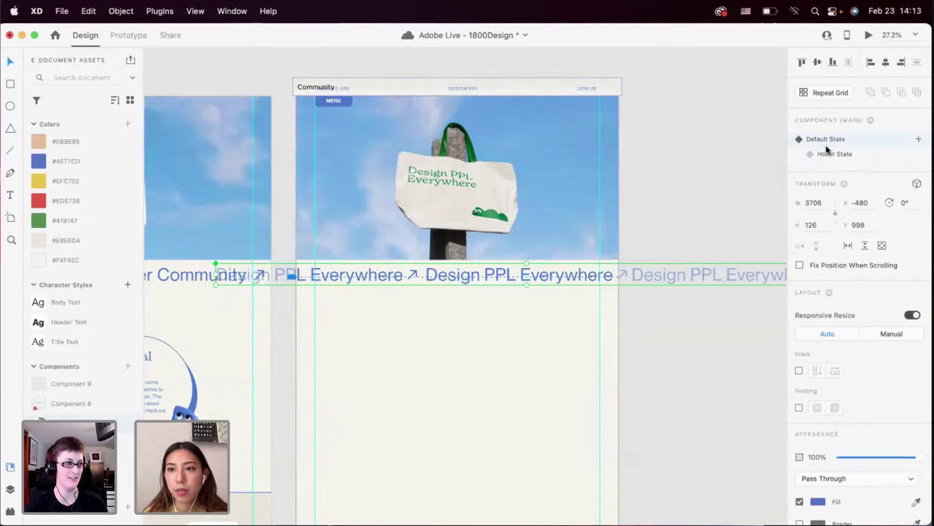
left_click(827, 152)
left_click(824, 137)
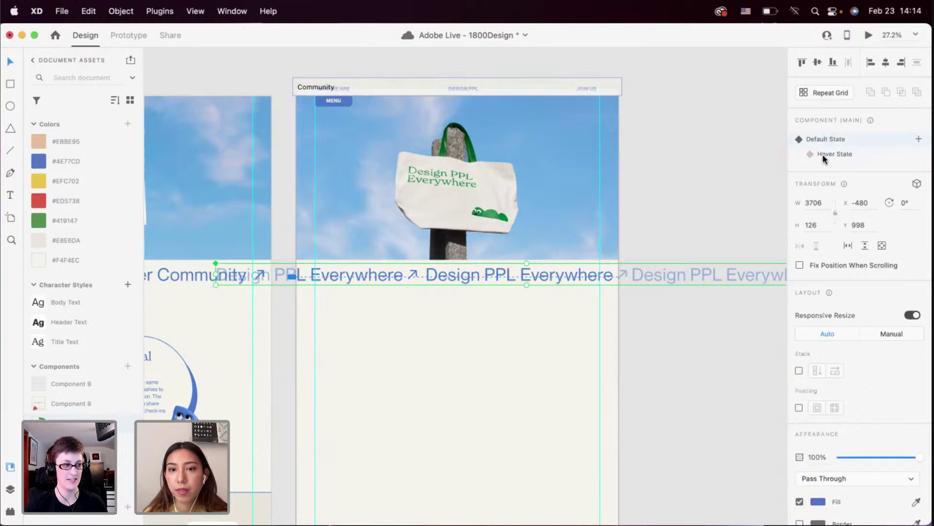
left_click(824, 153)
double_click(580, 271)
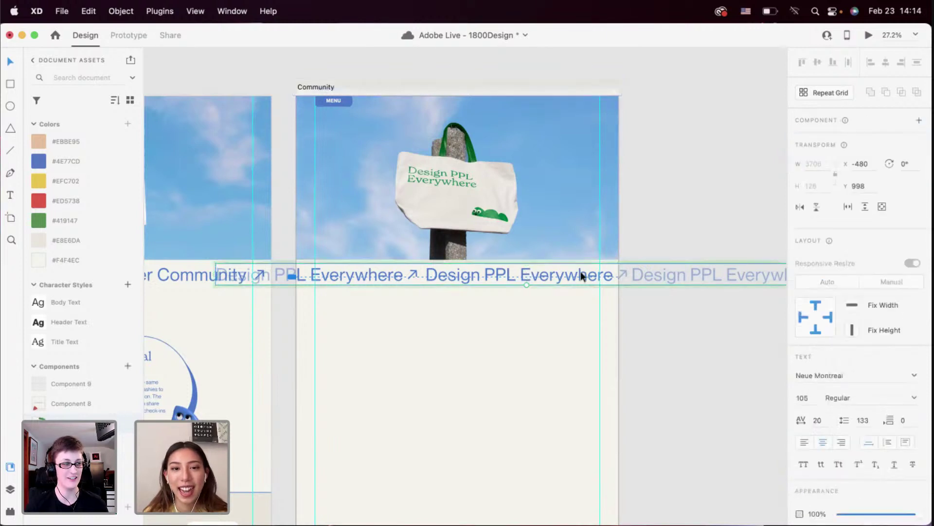
left_click_drag(581, 273, 386, 275)
left_click(401, 306)
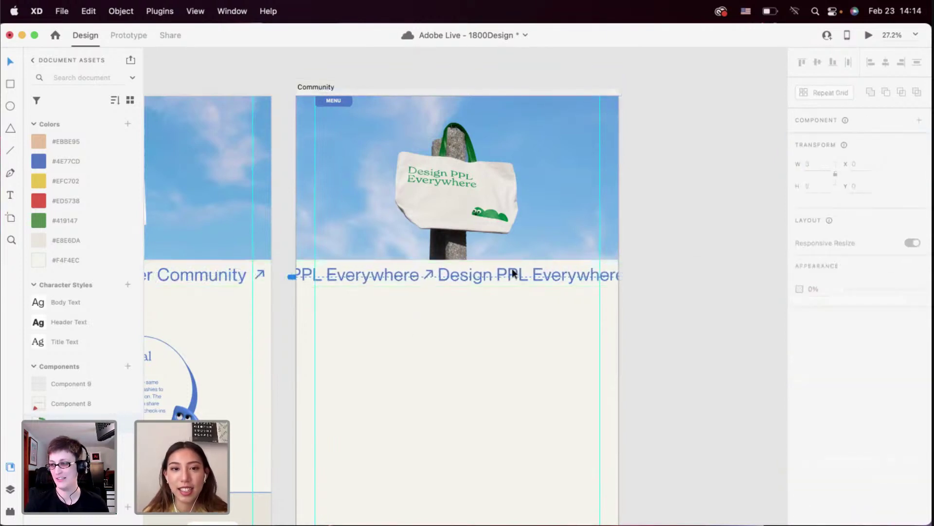
left_click(531, 268)
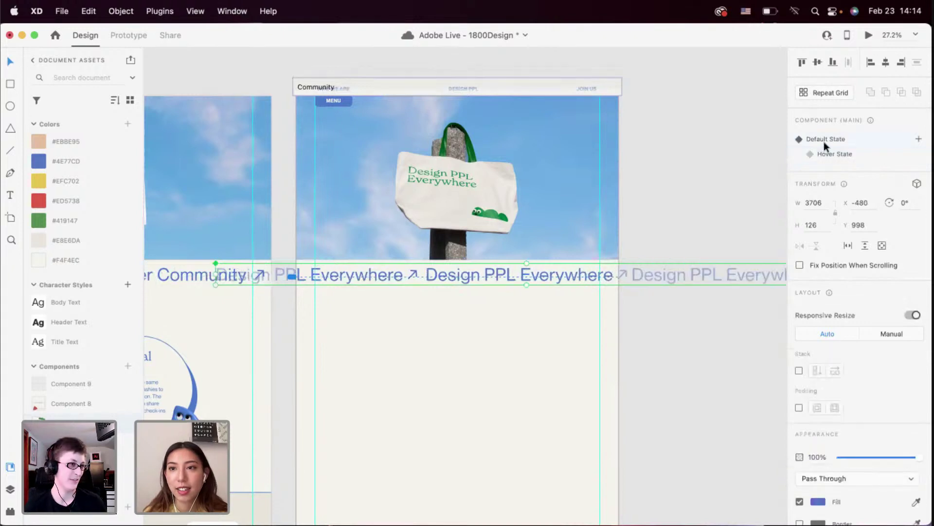
left_click(868, 35)
Watch the sliding ticker, click through to the poster and tote-bag artboards, then close the preview
scroll(560, 384, "down", 1)
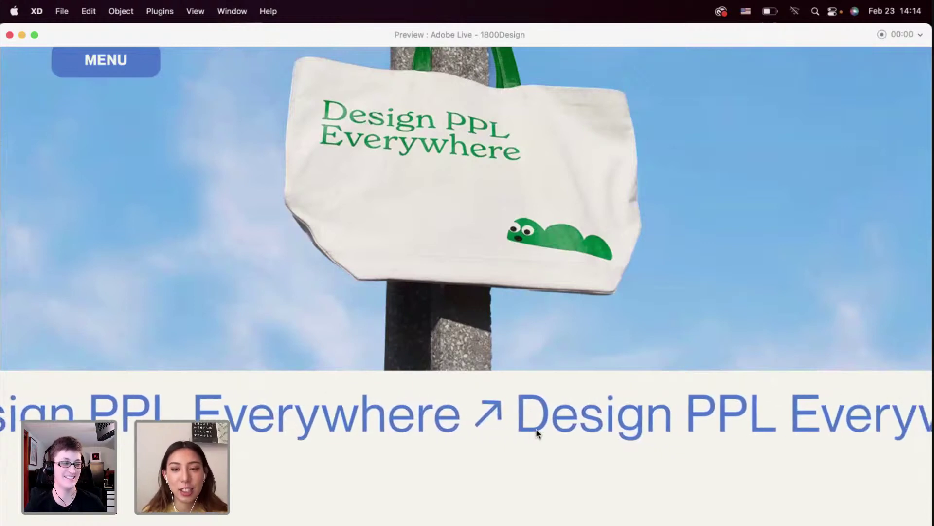
left_click(512, 379)
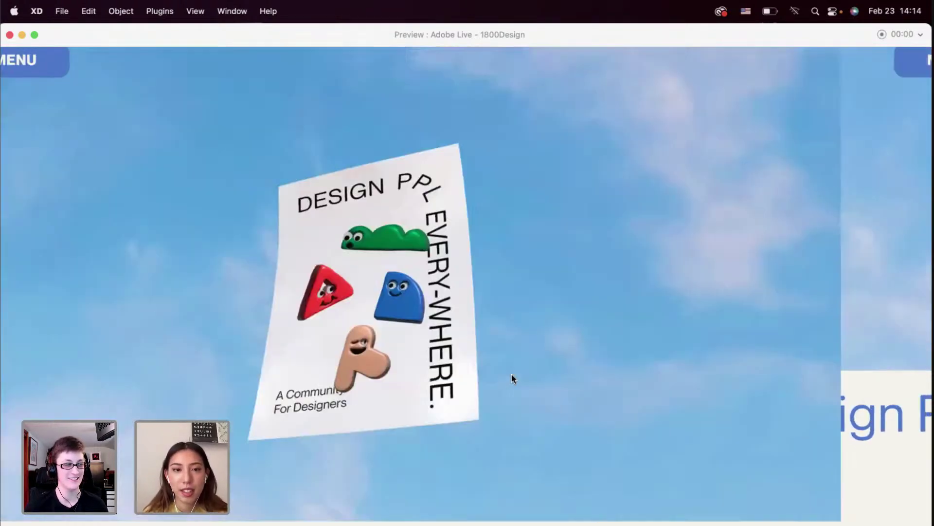
scroll(491, 414, "down", 3)
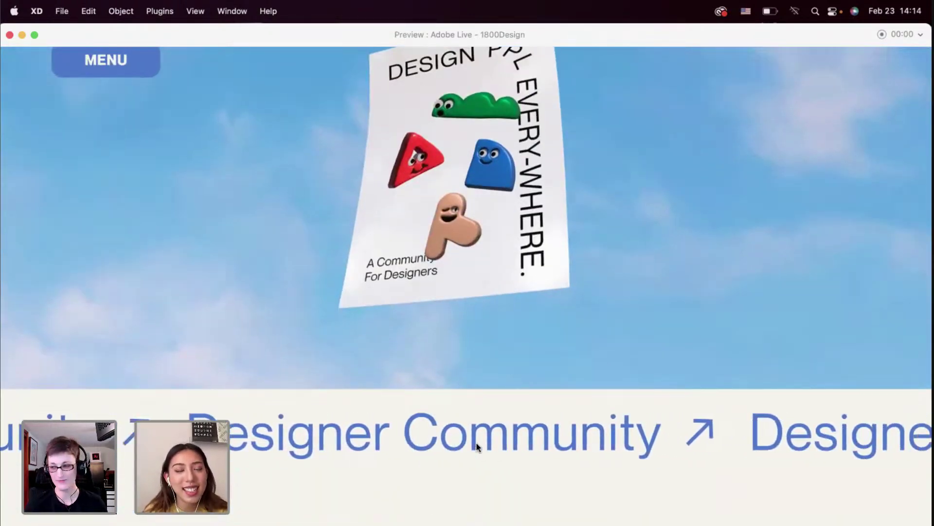
scroll(476, 442, "down", 5)
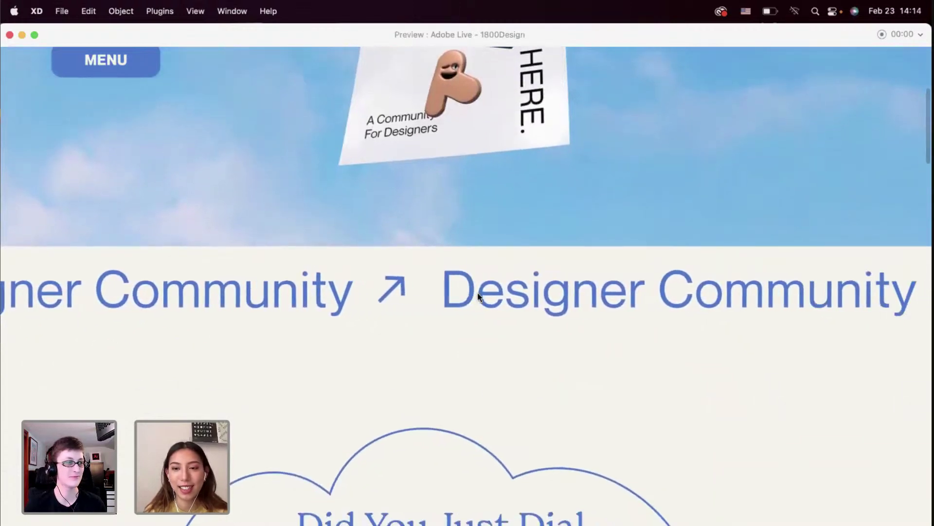
left_click(477, 294)
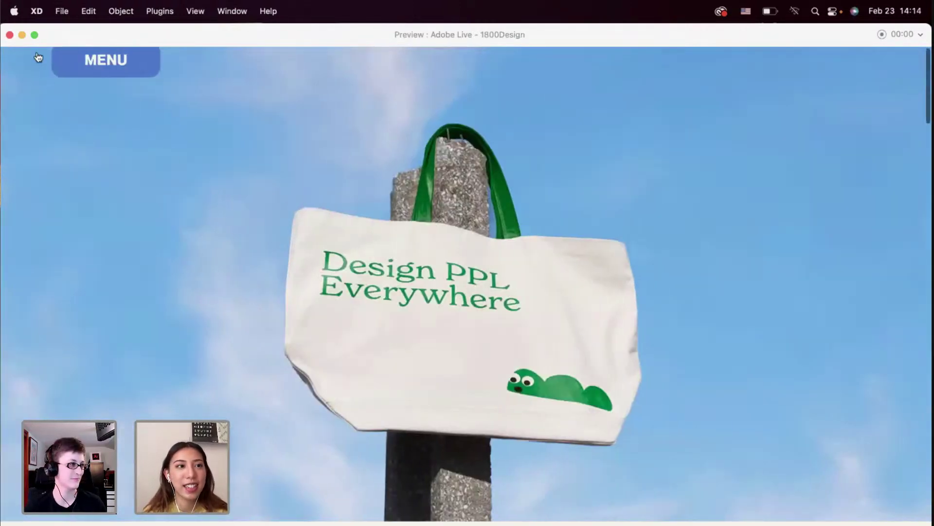
left_click(9, 34)
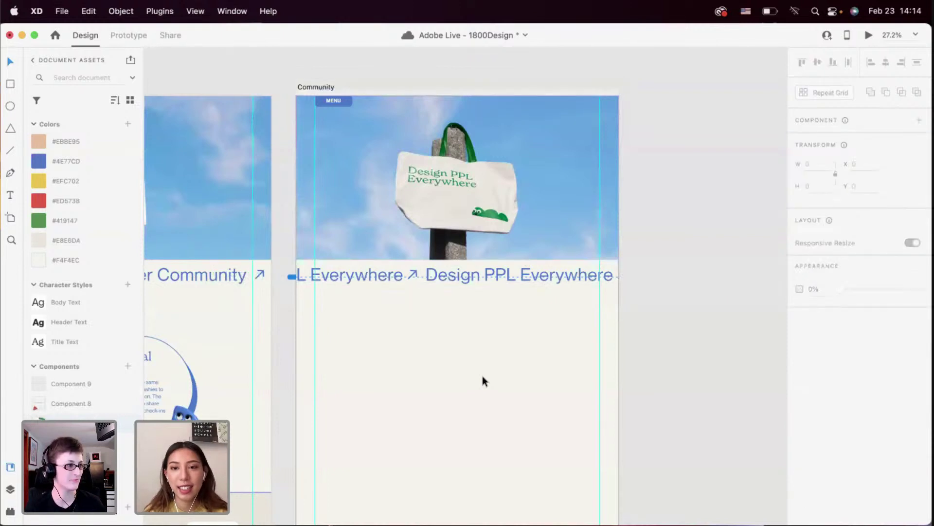
scroll(483, 381, "down", 2)
scroll(494, 328, "down", 2)
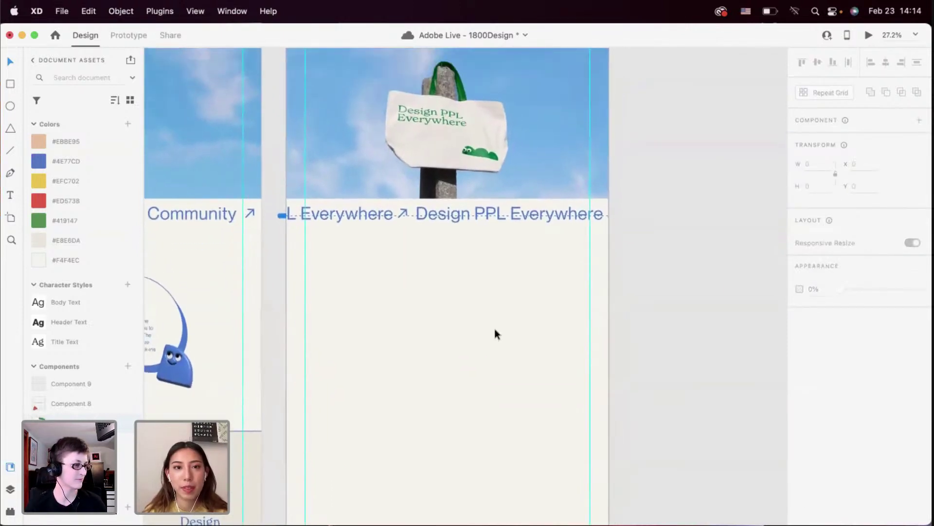
scroll(494, 328, "down", 3)
scroll(452, 291, "up", 5)
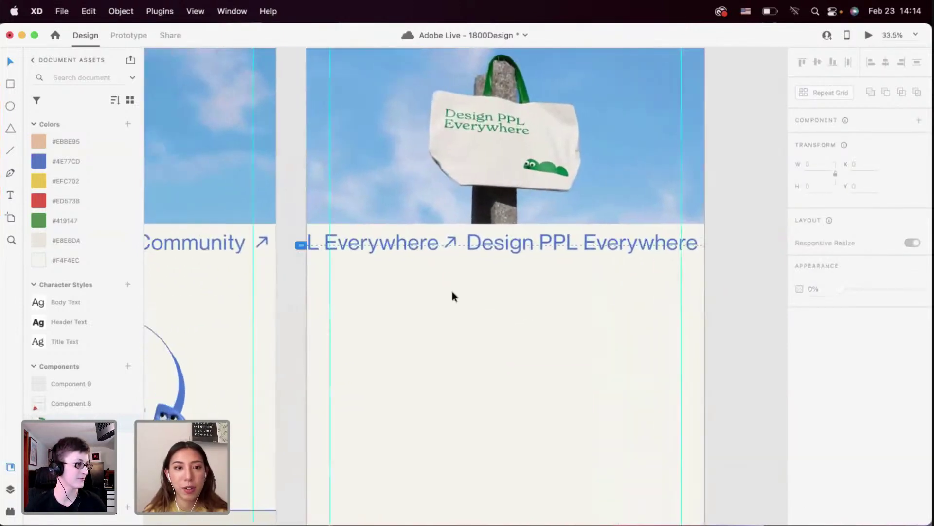
scroll(451, 291, "left", 2)
scroll(587, 306, "down", 4)
left_click_drag(644, 305, 468, 234)
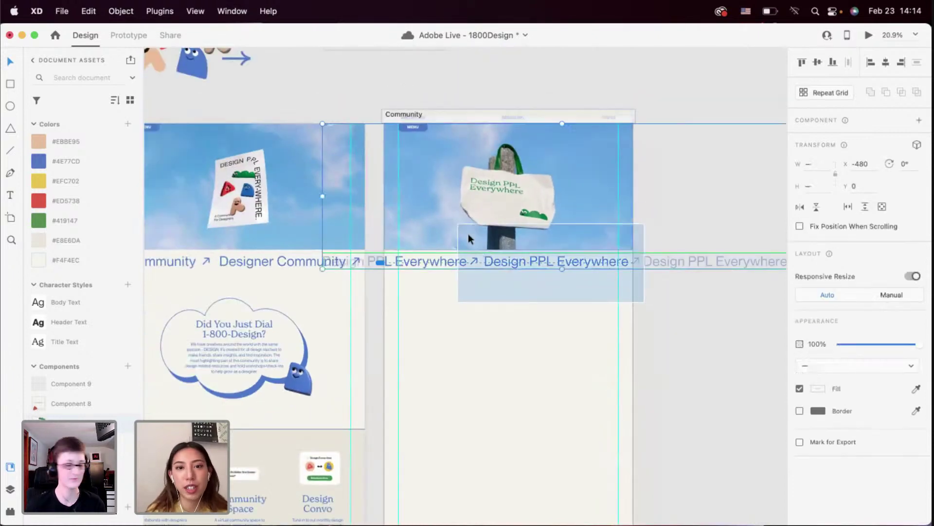
left_click(495, 296)
scroll(497, 299, "down", 2)
scroll(446, 305, "down", 2)
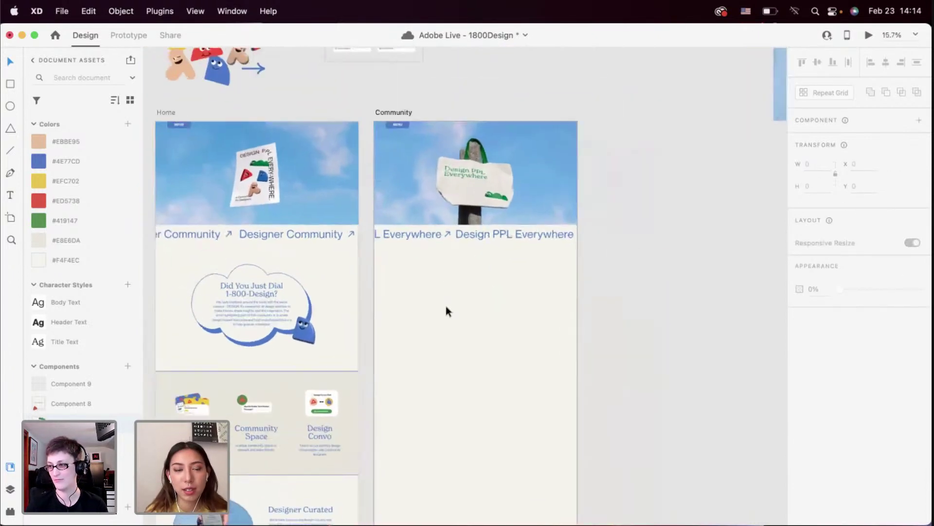
scroll(446, 306, "up", 2)
scroll(446, 306, "left", 2)
scroll(446, 306, "down", 4)
scroll(446, 305, "down", 3)
scroll(445, 305, "right", 2)
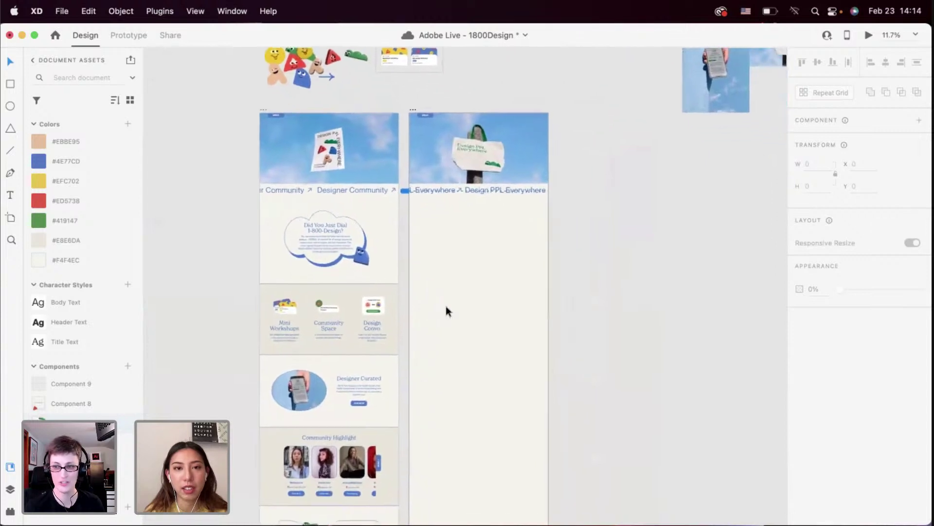
scroll(446, 305, "up", 2)
scroll(448, 260, "up", 1)
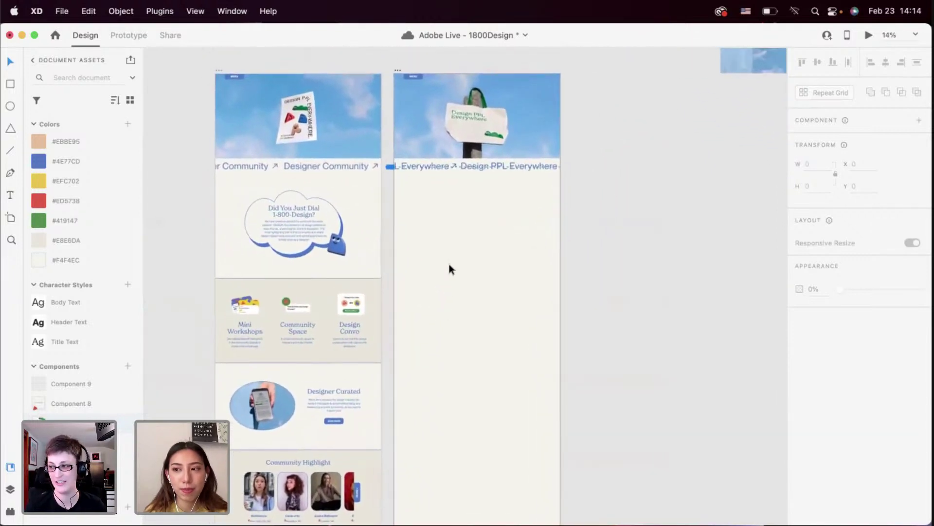
scroll(447, 261, "up", 2)
scroll(448, 261, "left", 1)
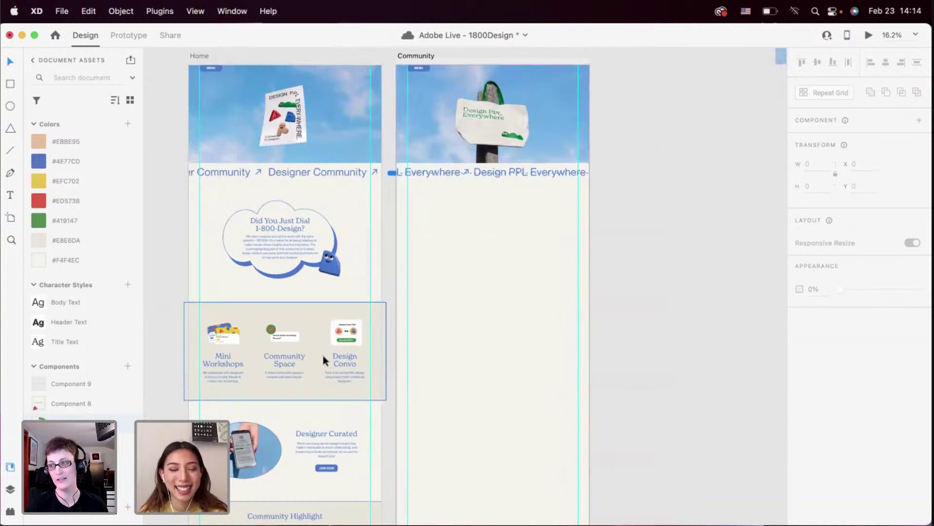
scroll(323, 361, "down", 2)
scroll(321, 426, "up", 3)
Paste a copy of Home's JOIN NOW button onto the Community artboard, just below the marquee
left_click(326, 419)
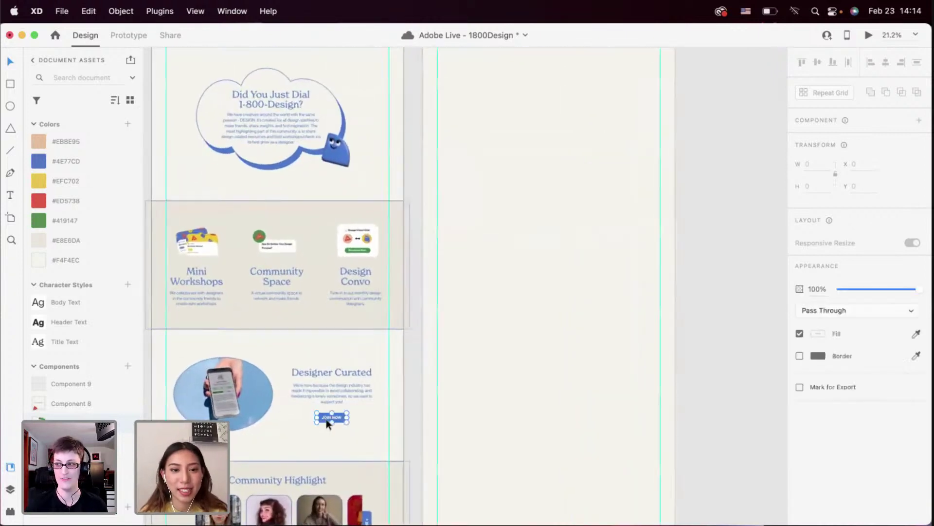
scroll(480, 330, "up", 5)
left_click(481, 326)
scroll(483, 325, "up", 2)
key("super+v")
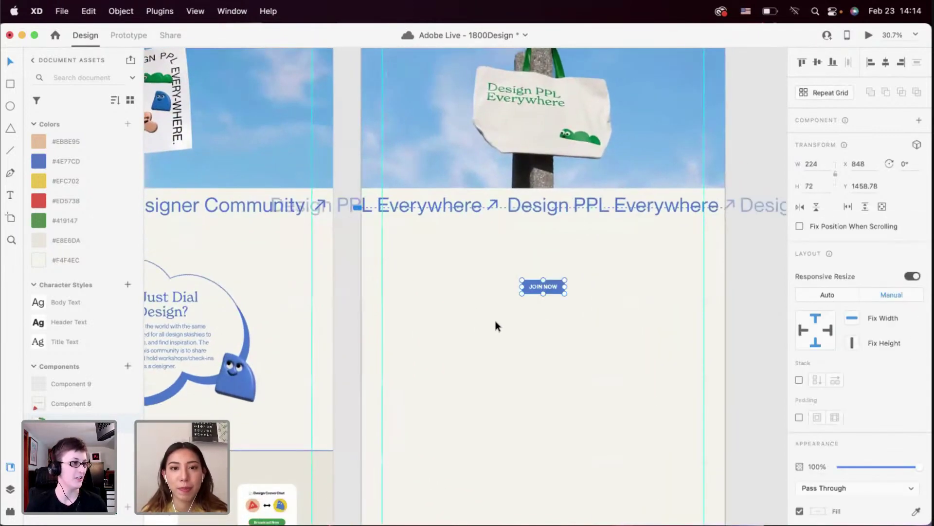
left_click_drag(545, 292, 435, 268)
scroll(438, 268, "up", 3)
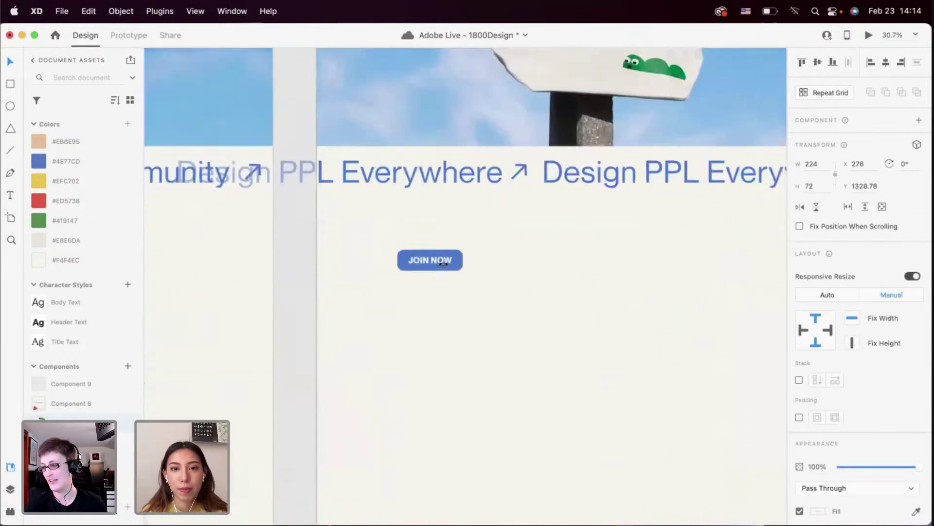
scroll(422, 296, "down", 3)
left_click(428, 302)
scroll(430, 304, "down", 2)
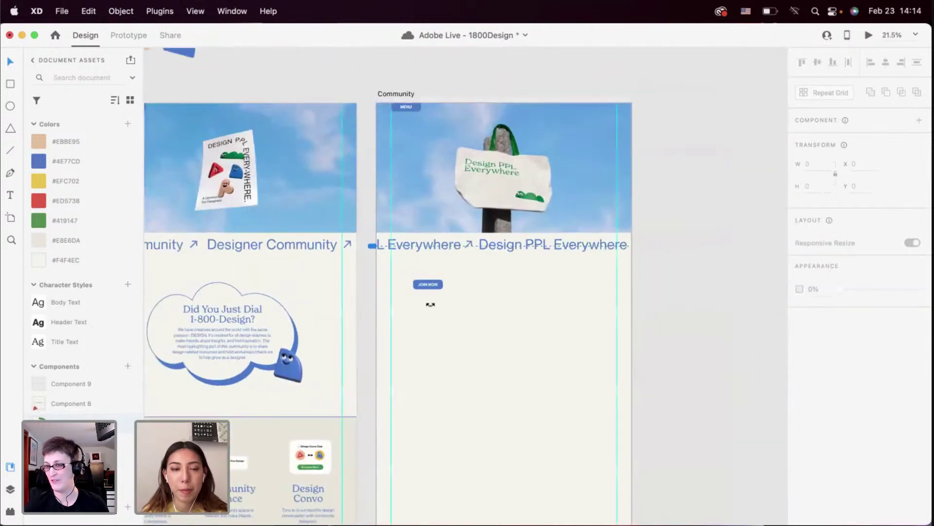
scroll(430, 304, "up", 3)
Ungroup the pasted JOIN NOW button
left_click(425, 262)
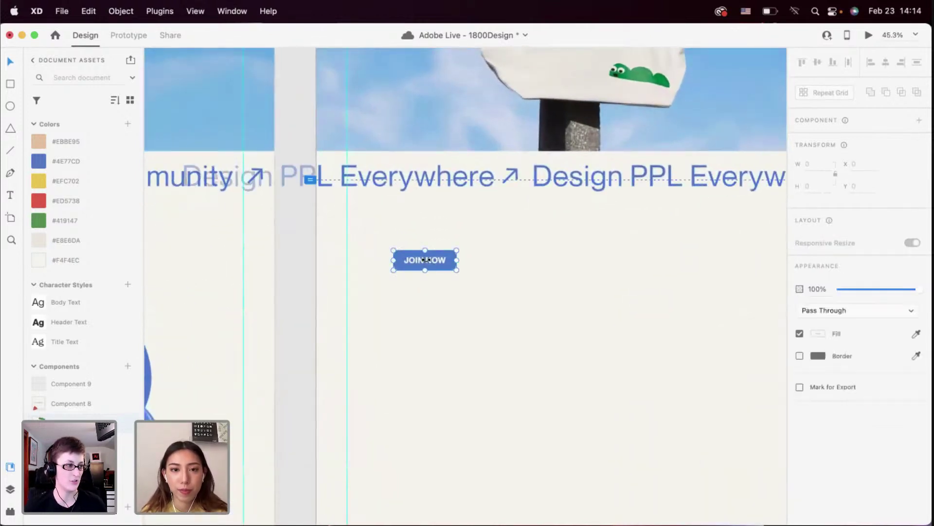
left_click(452, 270)
right_click(453, 270)
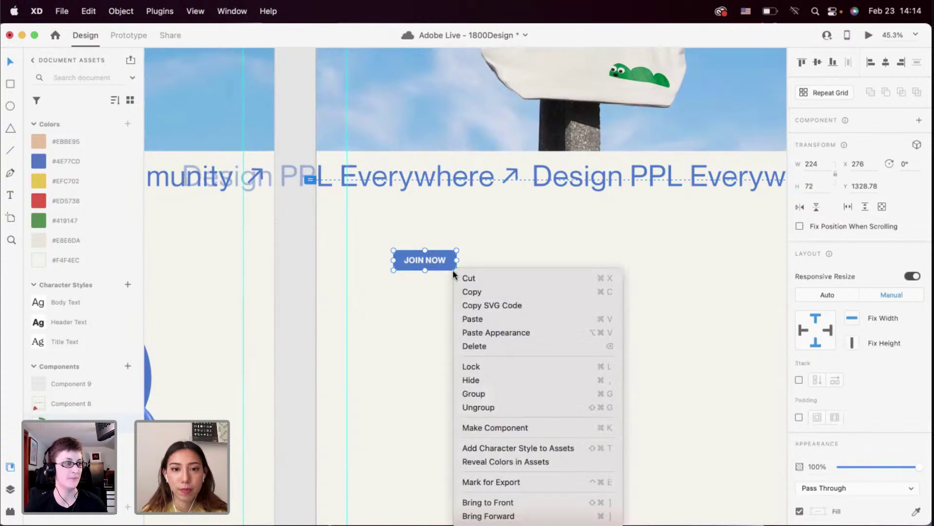
left_click(478, 407)
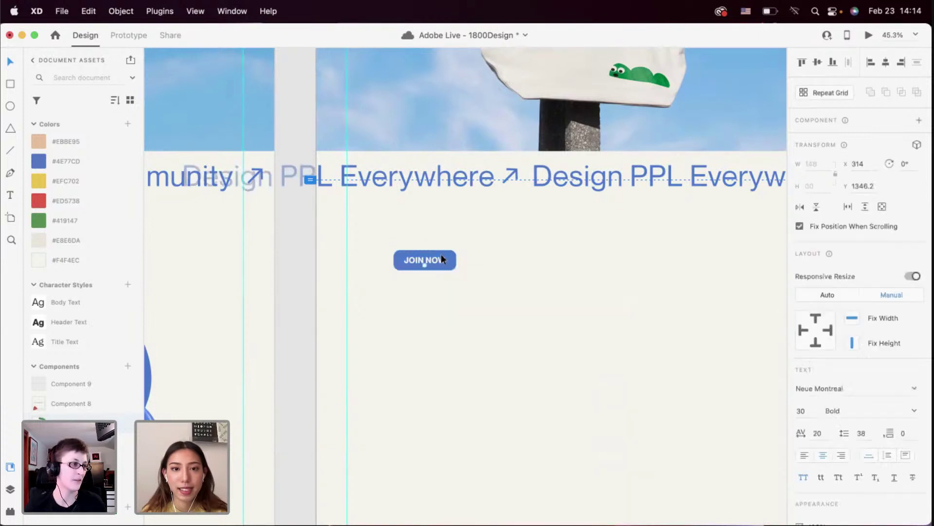
left_click(439, 252)
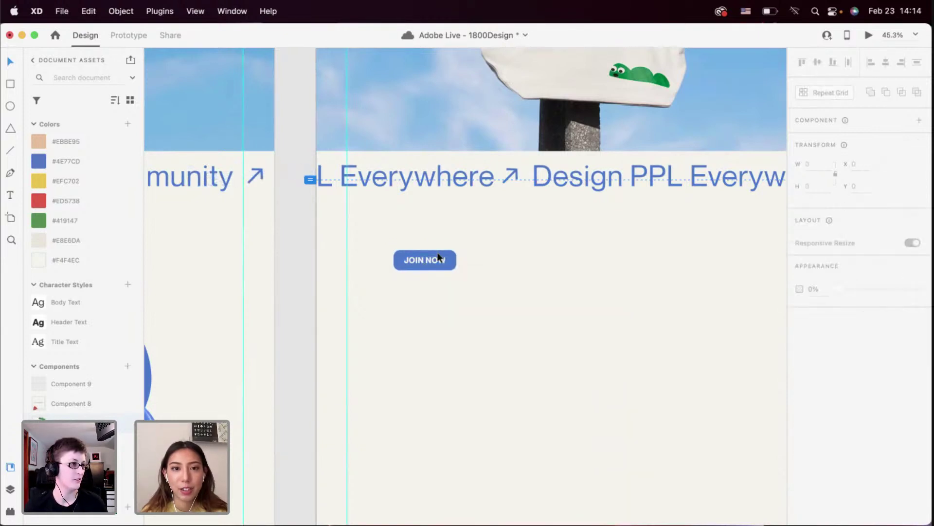
left_click(437, 252)
scroll(437, 253, "down", 5)
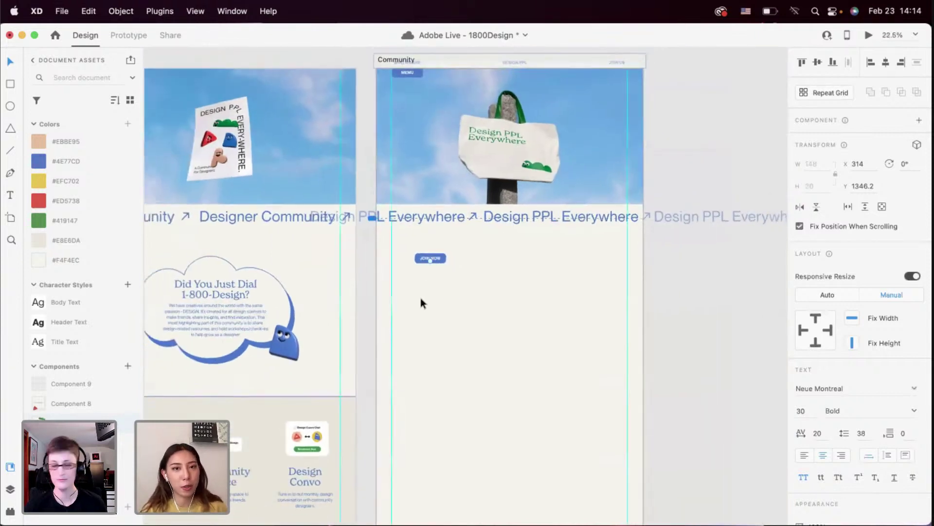
scroll(421, 298, "up", 1)
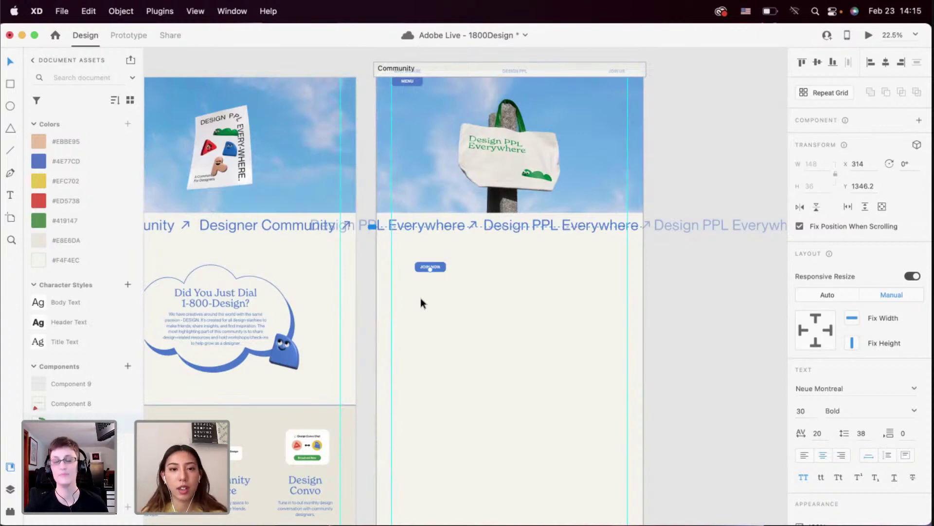
scroll(443, 247, "up", 5)
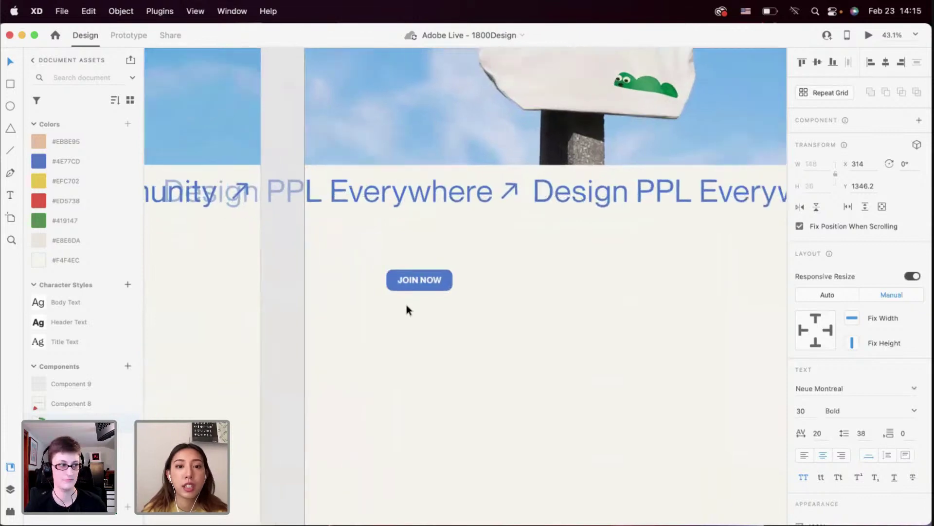
scroll(407, 304, "up", 3)
Give the button a border with no fill and colour its text #4E77CD
left_click(429, 258)
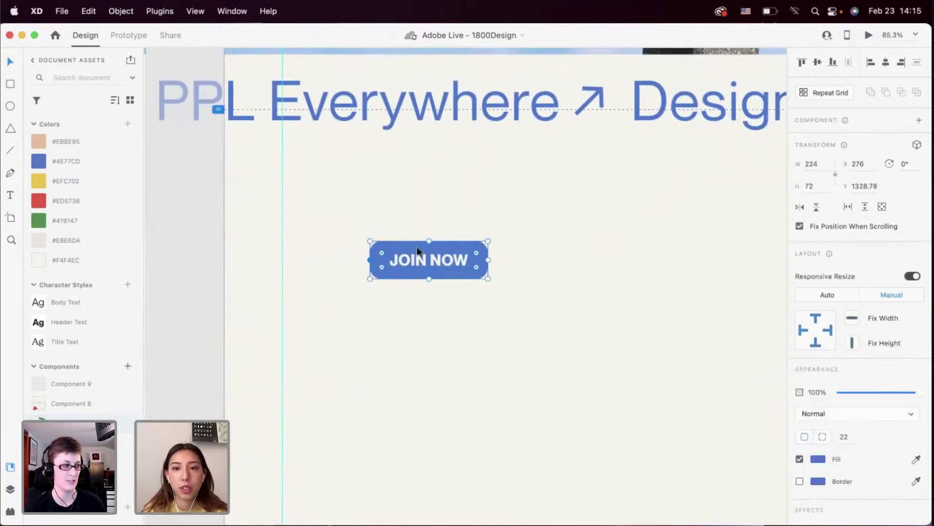
left_click(800, 481)
left_click(799, 459)
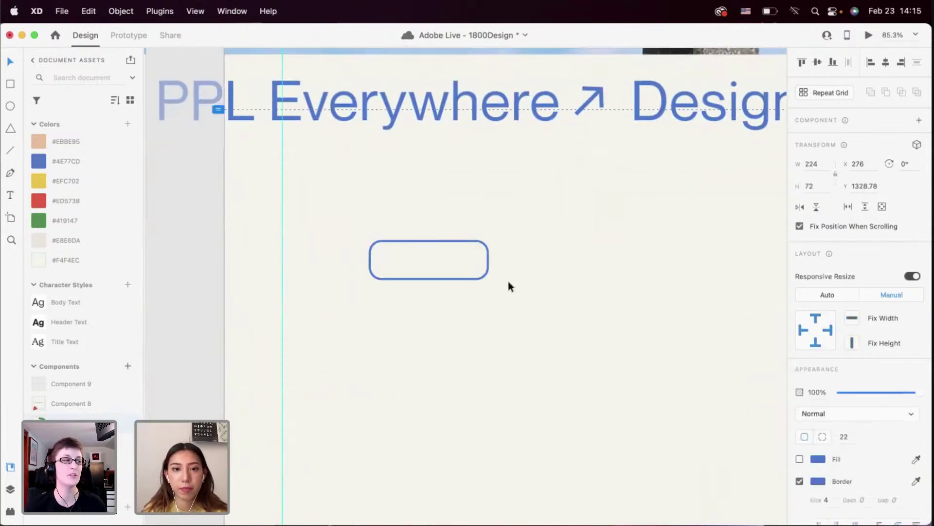
left_click(452, 261)
left_click(429, 280)
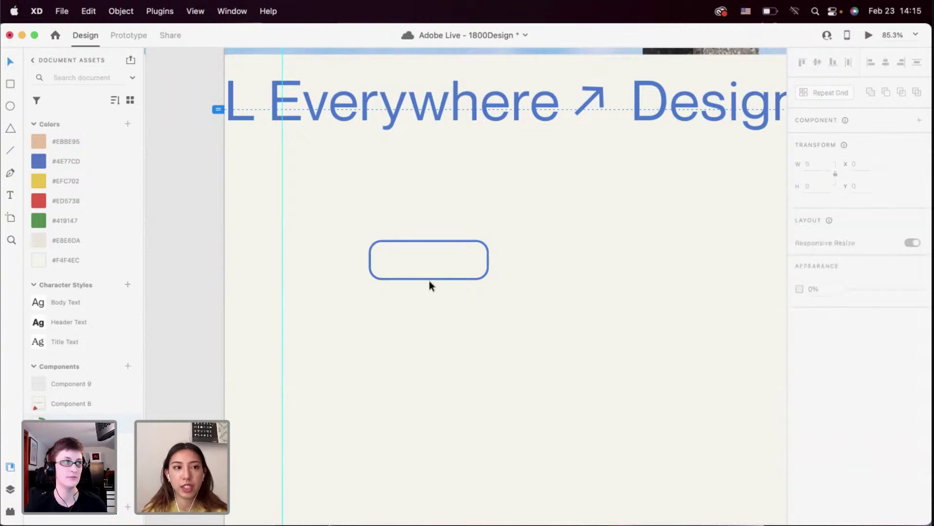
left_click(430, 255)
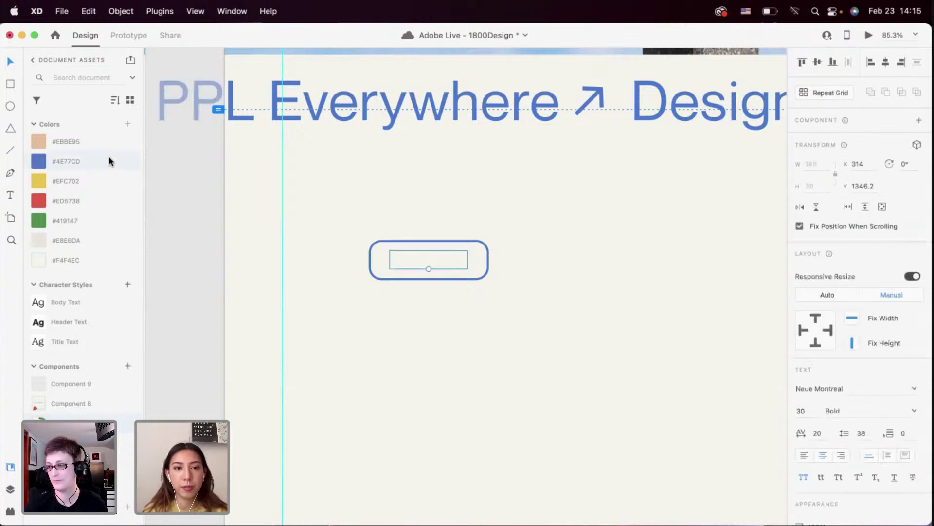
left_click(109, 161)
left_click(476, 286)
Change the button's label from JOIN NOW to BRANDING
left_click(436, 260)
double_click(436, 262)
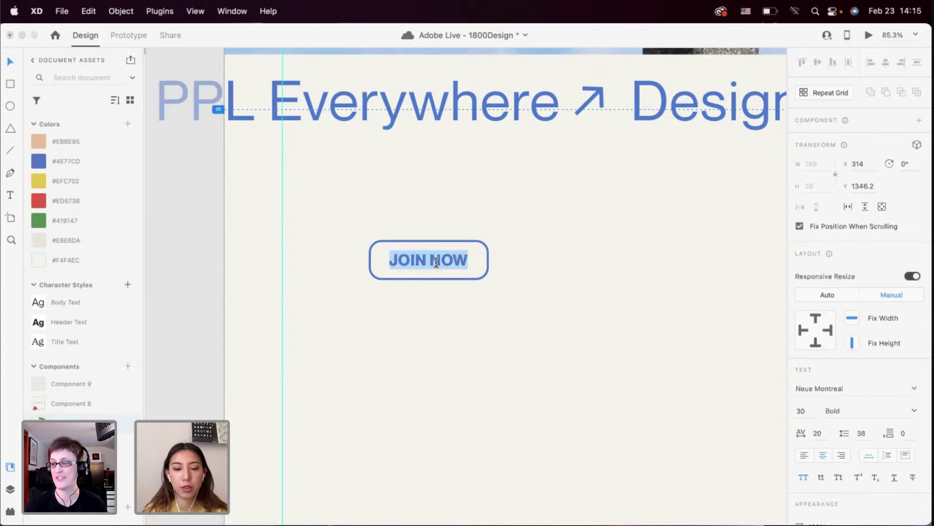
type("BRANDING")
key("Escape")
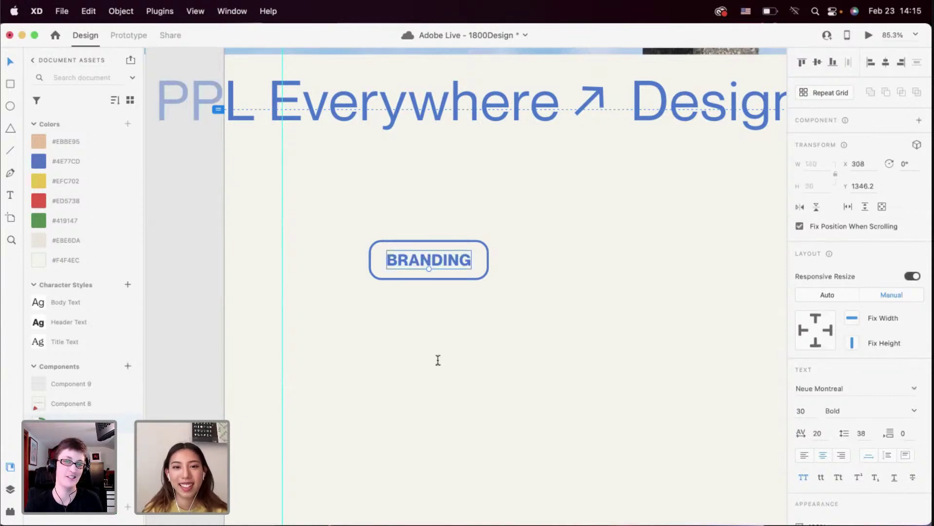
left_click(467, 302)
left_click(477, 273)
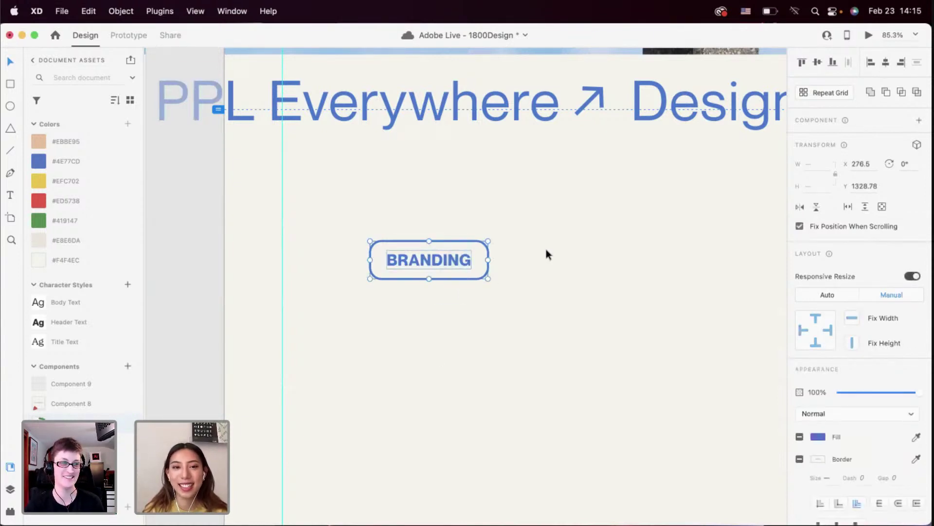
Duplicate the BRANDING tag to its right and relabel the copy UX/UI
scroll(546, 249, "down", 5)
scroll(461, 267, "right", 3)
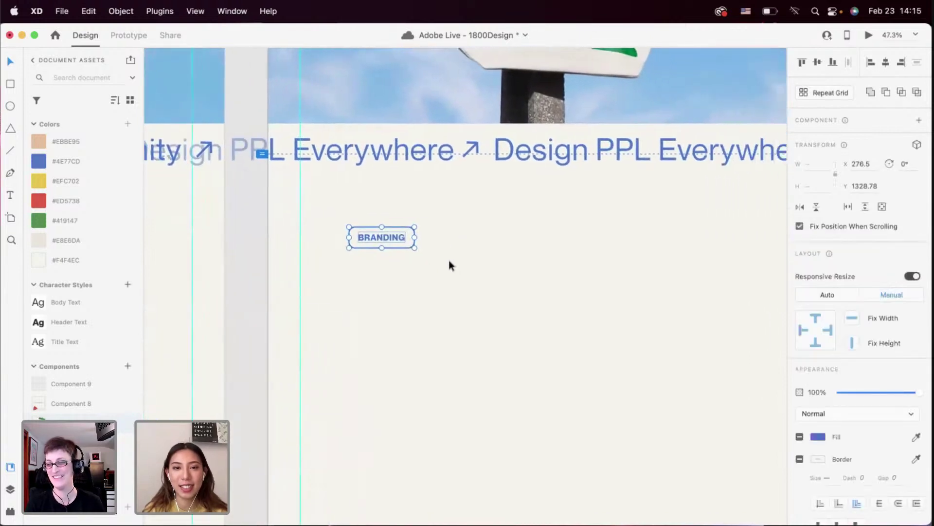
left_click_drag(389, 238, 486, 249)
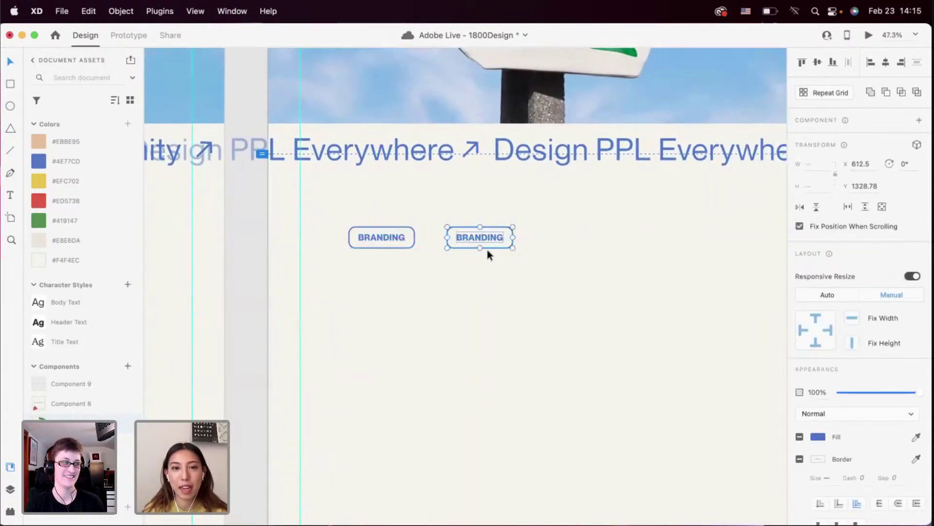
scroll(487, 234, "up", 5)
double_click(459, 238)
double_click(460, 239)
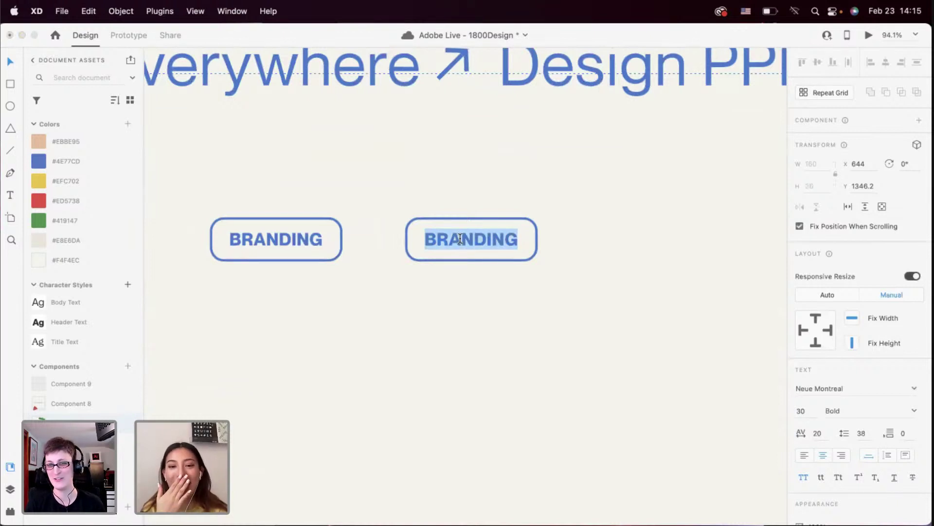
left_click(461, 266)
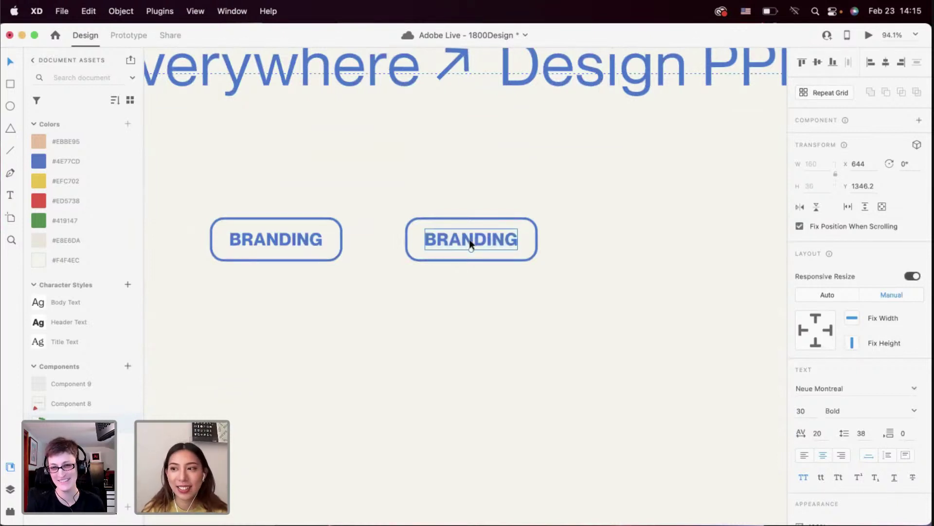
double_click(469, 238)
type("UX/UI")
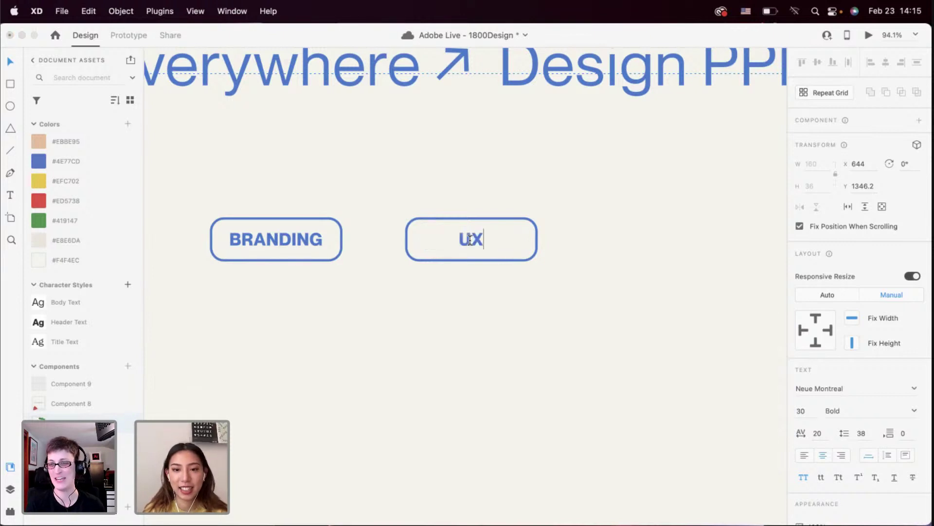
left_click(451, 296)
scroll(451, 297, "down", 5)
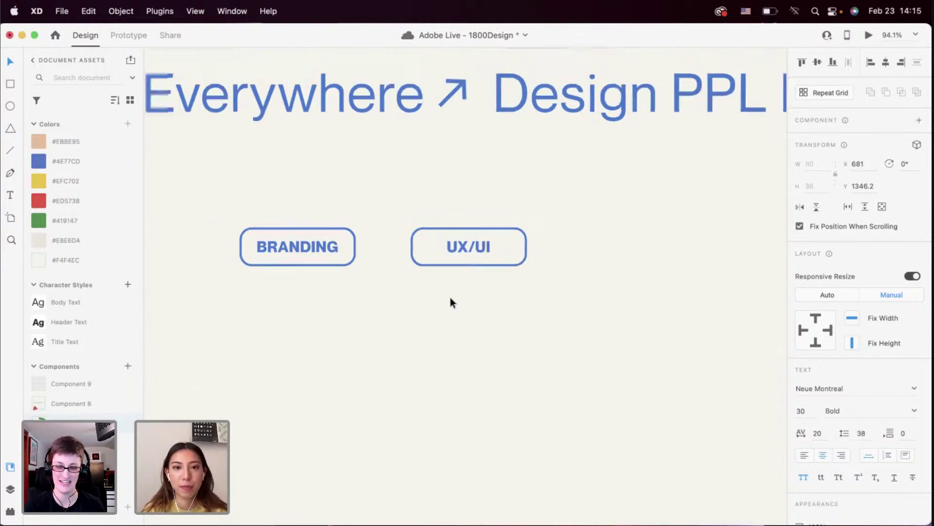
Duplicate the UX/UI tag further right, relabel it ILLUSTRATOR, and select all three tags
left_click_drag(432, 282, 521, 261)
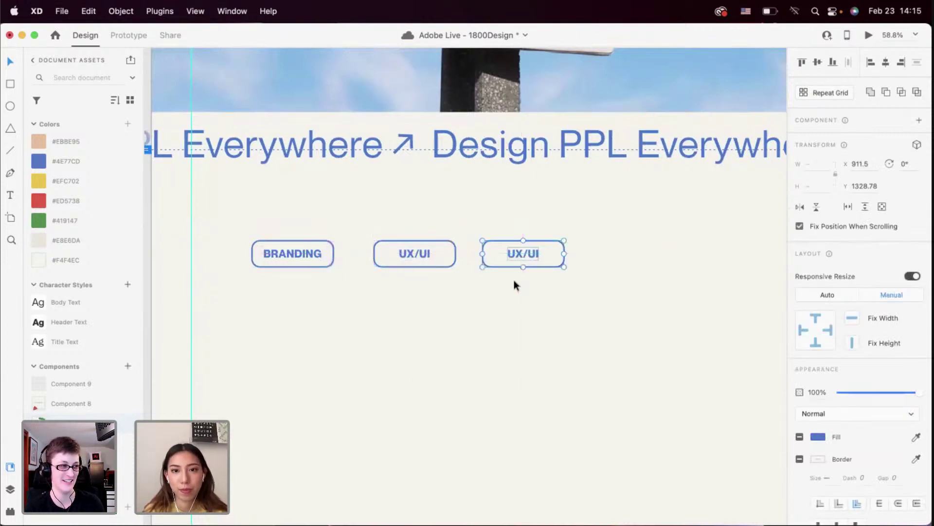
left_click(514, 279)
scroll(514, 279, "up", 5)
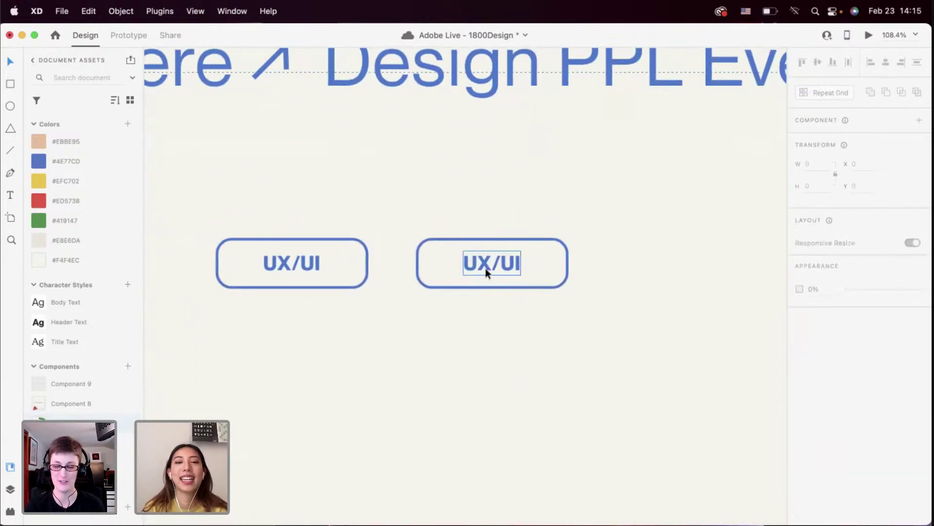
double_click(483, 266)
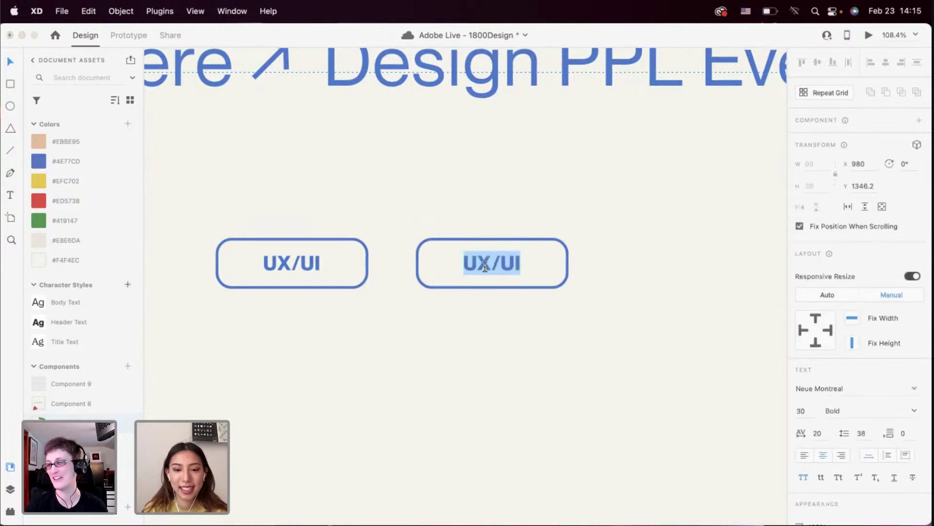
type("ILLUSTRA")
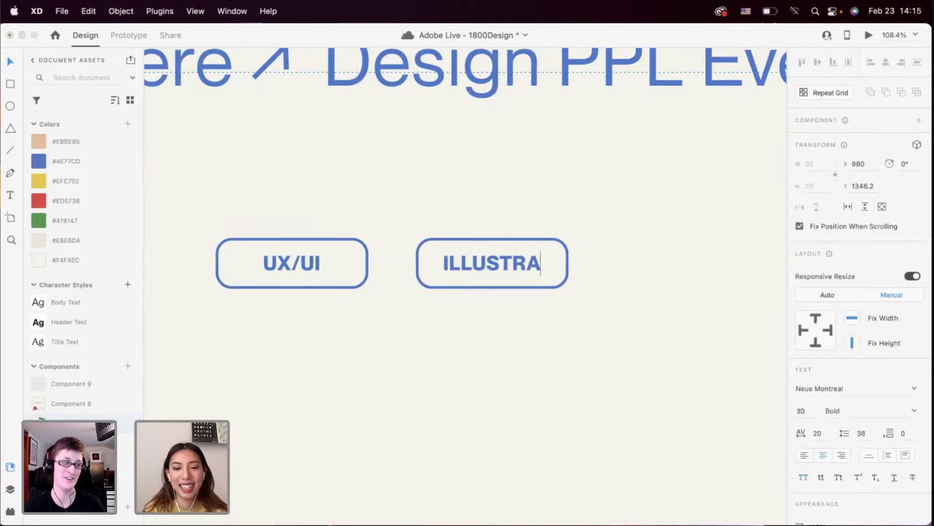
type("TOR")
key("Escape")
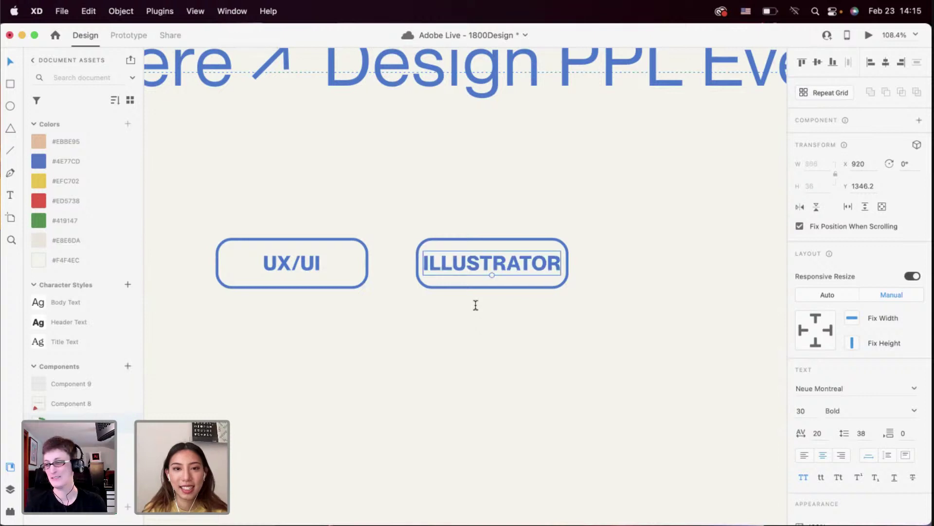
scroll(476, 305, "down", 5)
scroll(476, 305, "down", 1)
left_click_drag(325, 241, 474, 260)
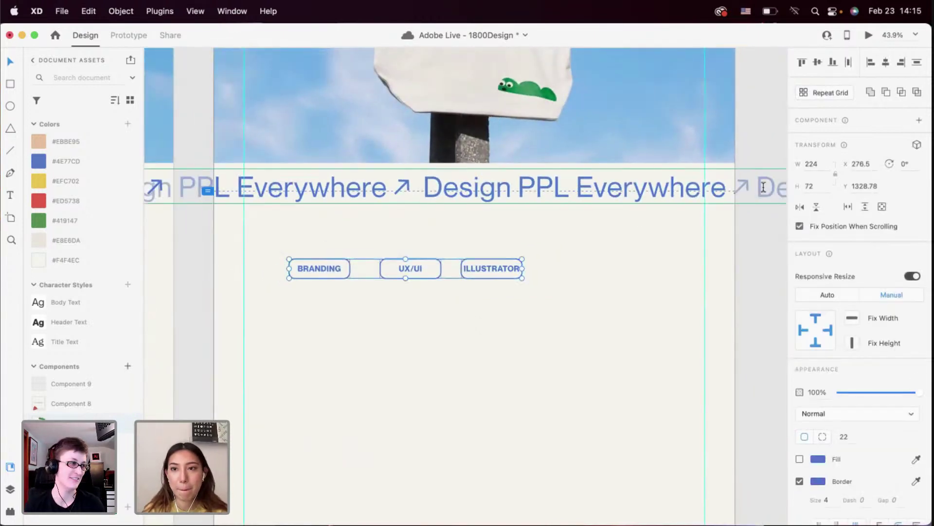
Set the width of the selected tags to 270
left_click(821, 165)
type("270")
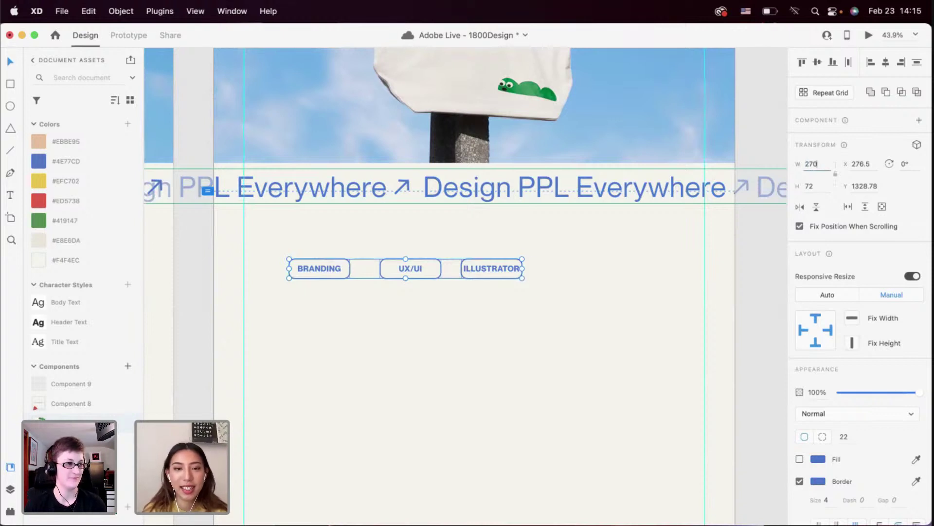
key("Return")
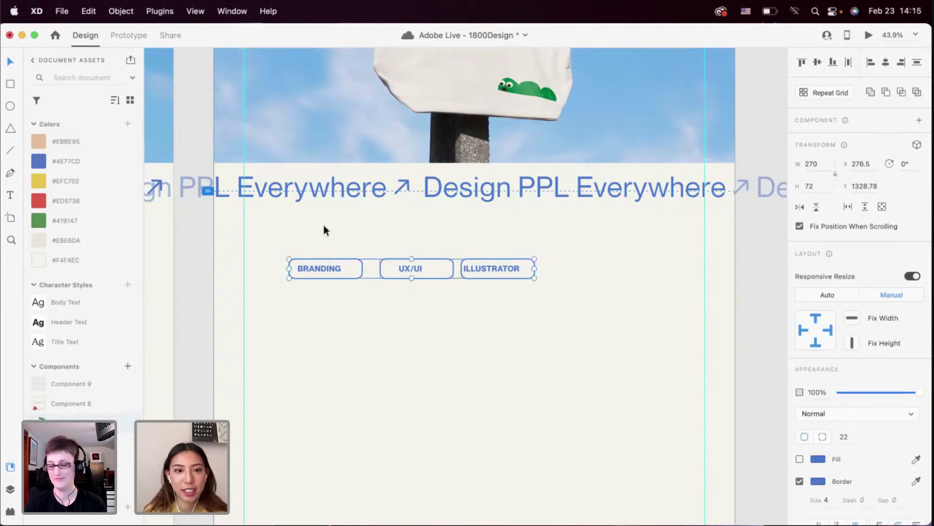
Centre-align the BRANDING, UX/UI and ILLUSTRATOR labels within their buttons
left_click_drag(325, 226, 333, 311)
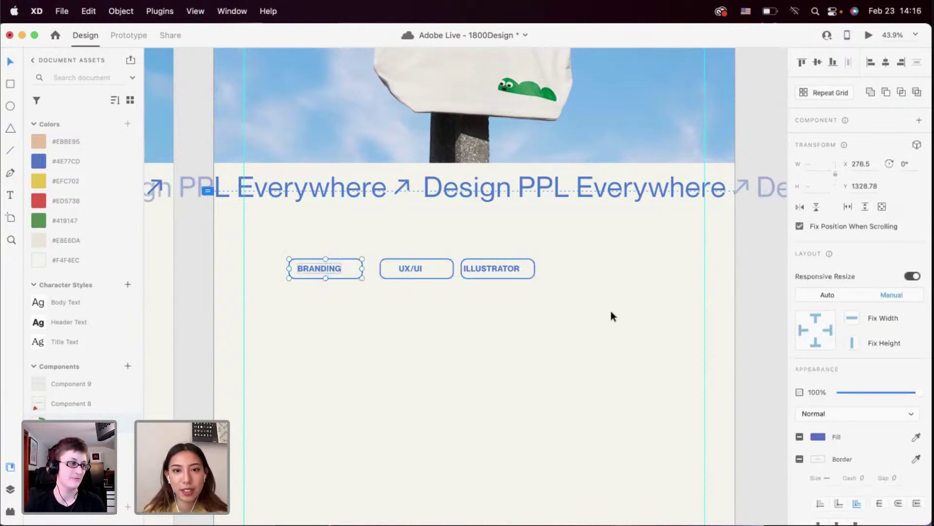
left_click(886, 64)
left_click_drag(412, 242, 426, 290)
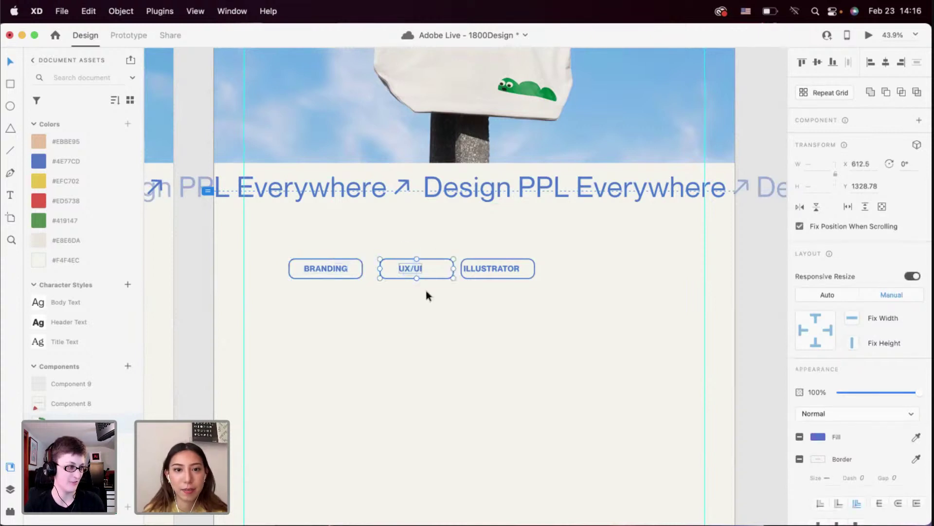
left_click(888, 64)
left_click(496, 297)
scroll(486, 273, "up", 3)
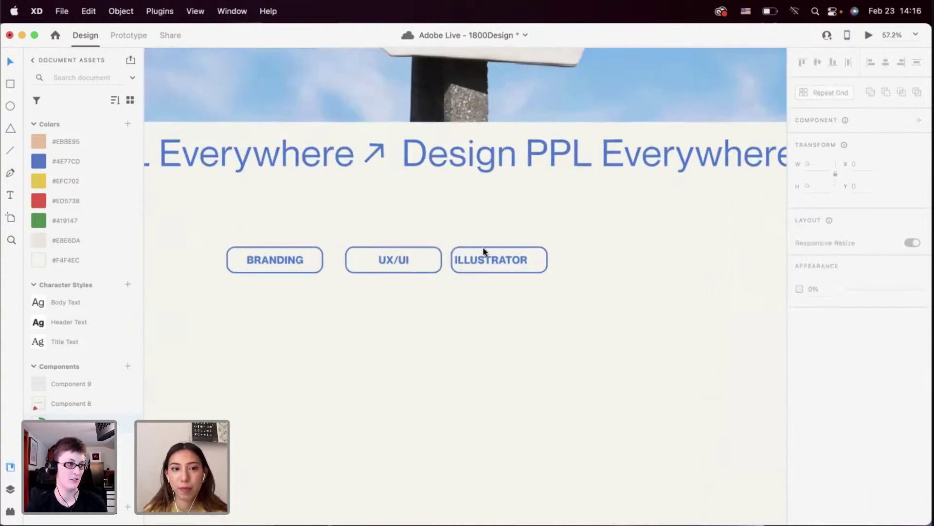
left_click_drag(483, 251, 511, 282)
left_click(886, 63)
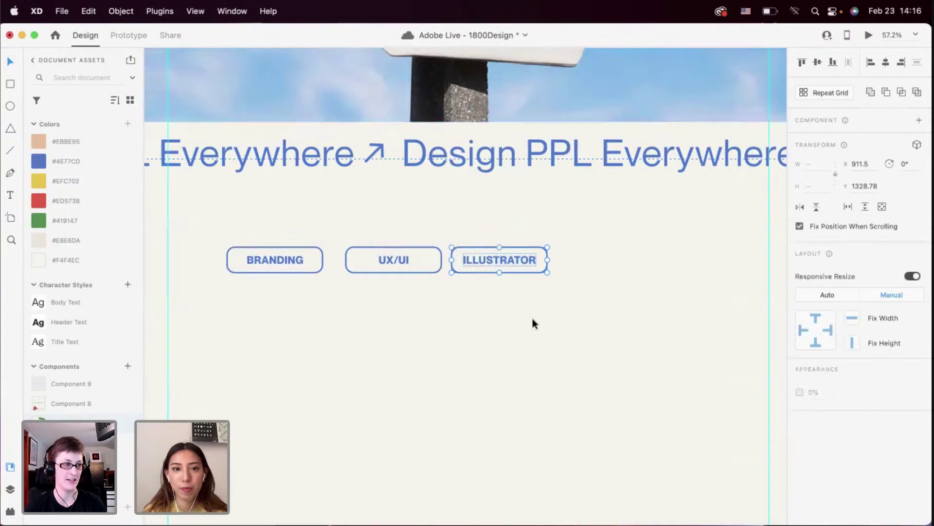
left_click(532, 319)
Even out the ILLUSTRATOR tag's spacing and place an evenly spaced copy to its right
left_click_drag(490, 226, 523, 308)
mouse_move(515, 265)
left_mouse_down()
mouse_move(532, 261)
mouse_move(518, 266)
left_mouse_up()
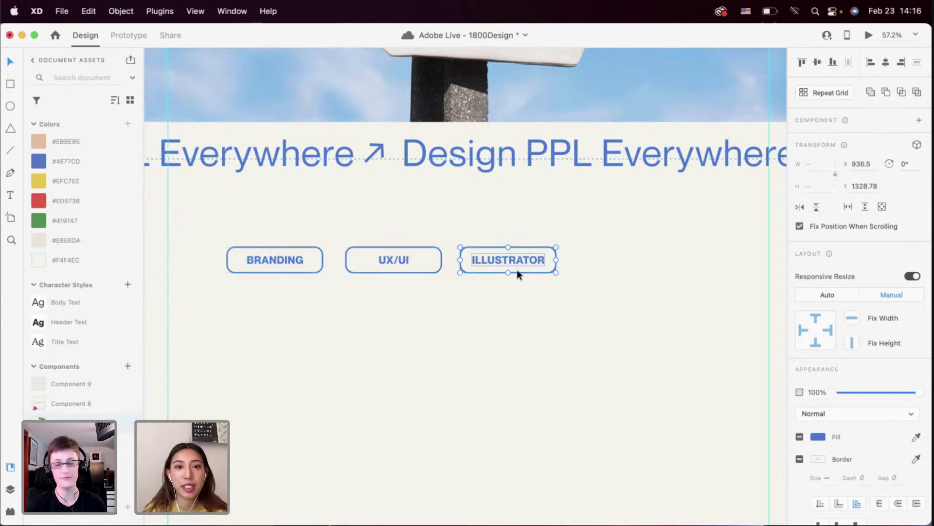
left_click(501, 290)
scroll(500, 290, "right", 2)
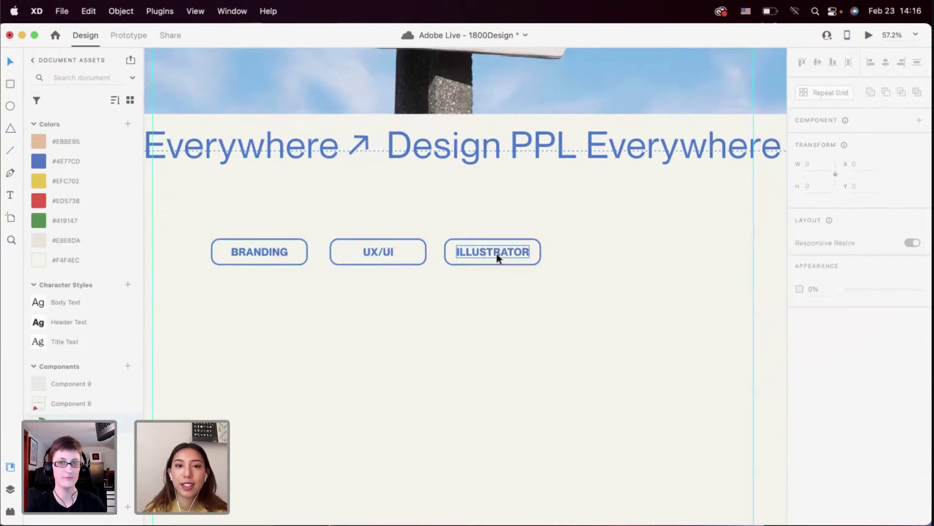
left_click_drag(478, 224, 505, 290)
key("super+minus")
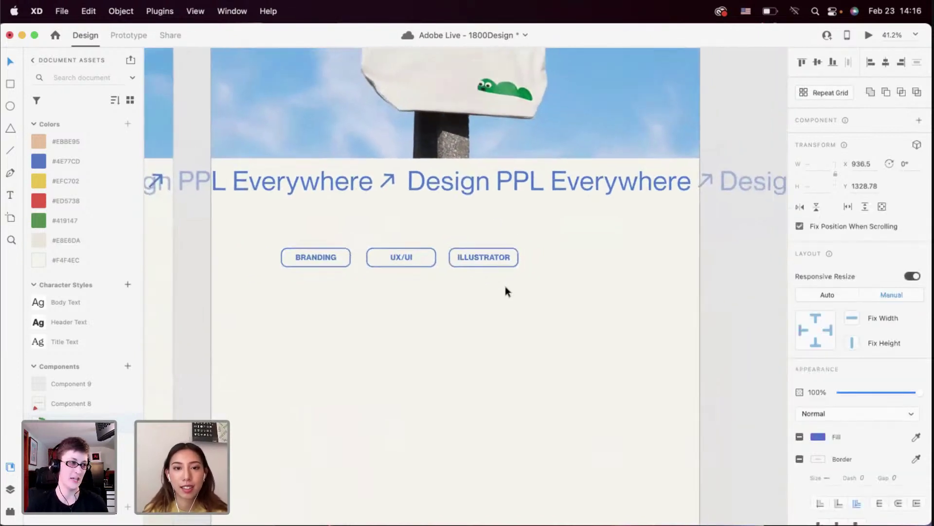
scroll(505, 286, "right", 3)
left_click_drag(445, 255, 526, 259)
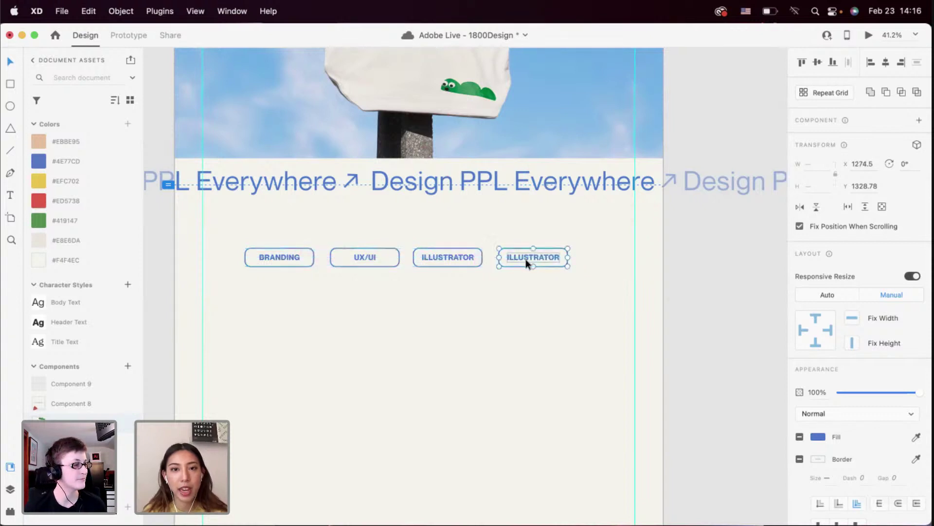
left_click_drag(512, 299, 251, 248)
left_click(299, 292)
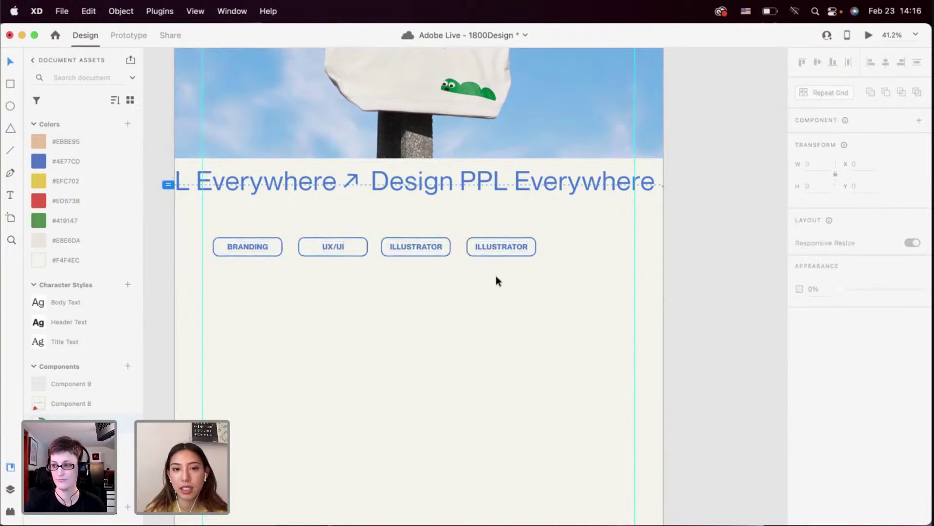
Relabel the new fourth tag WEB
scroll(495, 275, "up", 5)
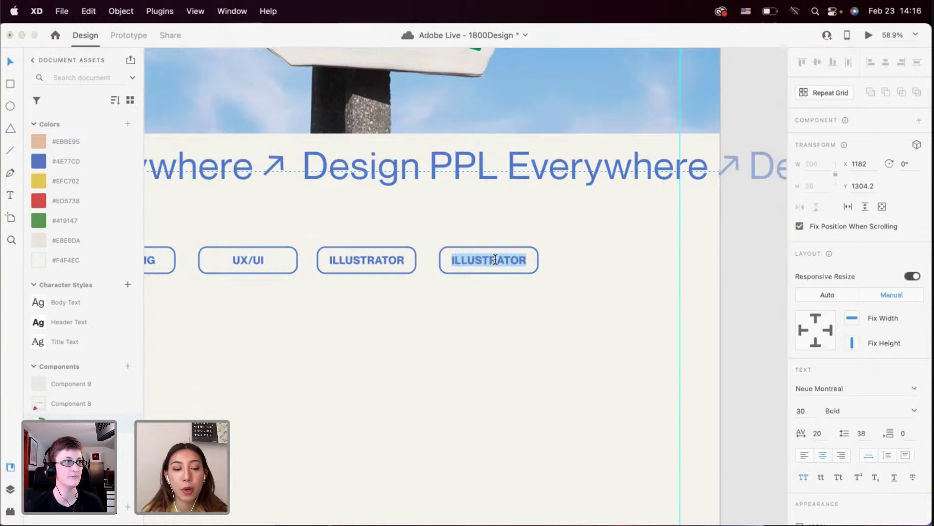
type("WEB")
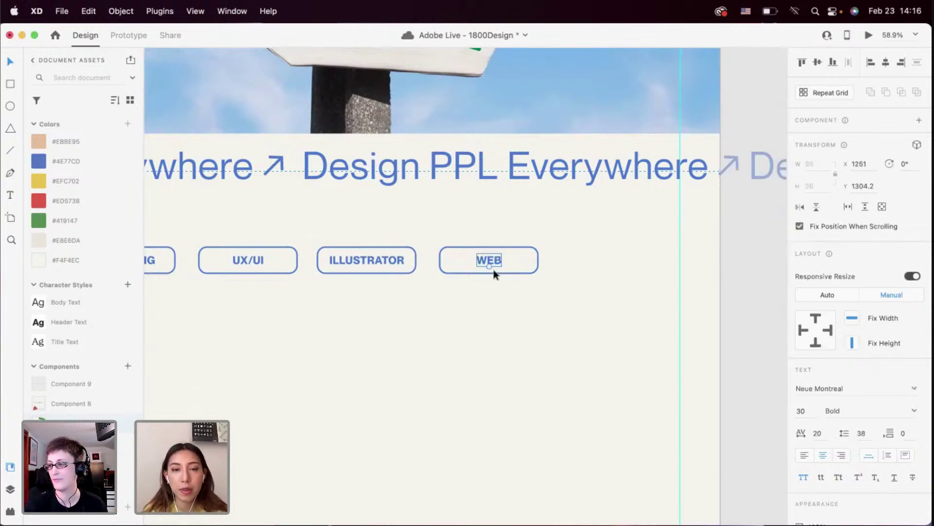
left_click(494, 296)
scroll(494, 296, "down", 3)
scroll(495, 296, "left", 2)
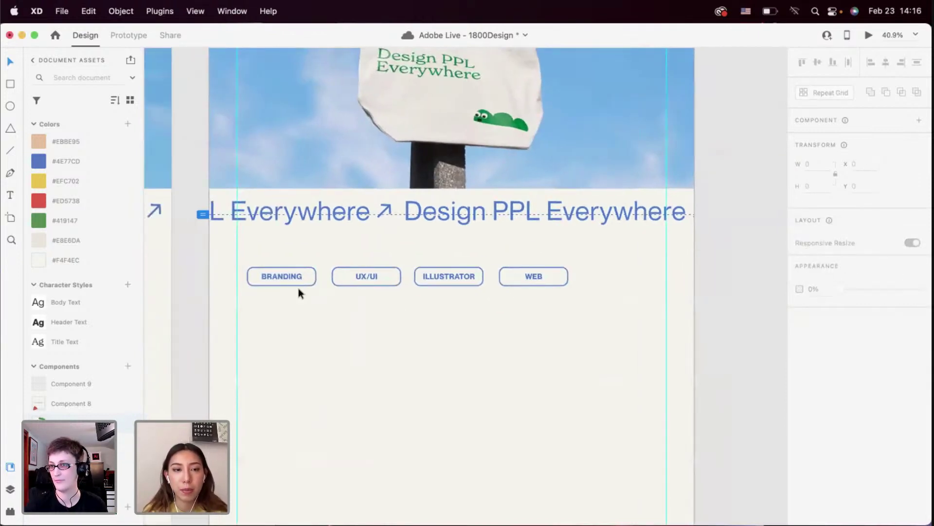
scroll(404, 308, "up", 3)
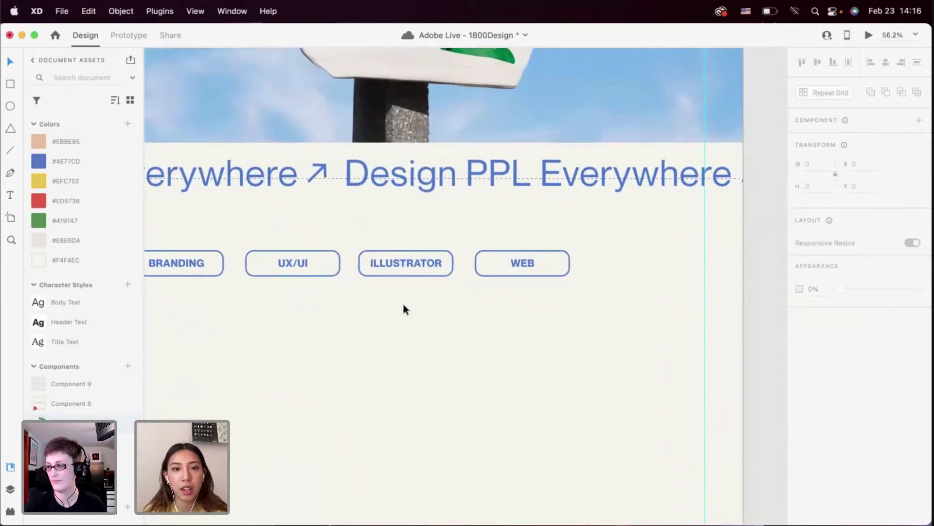
scroll(302, 283, "up", 2)
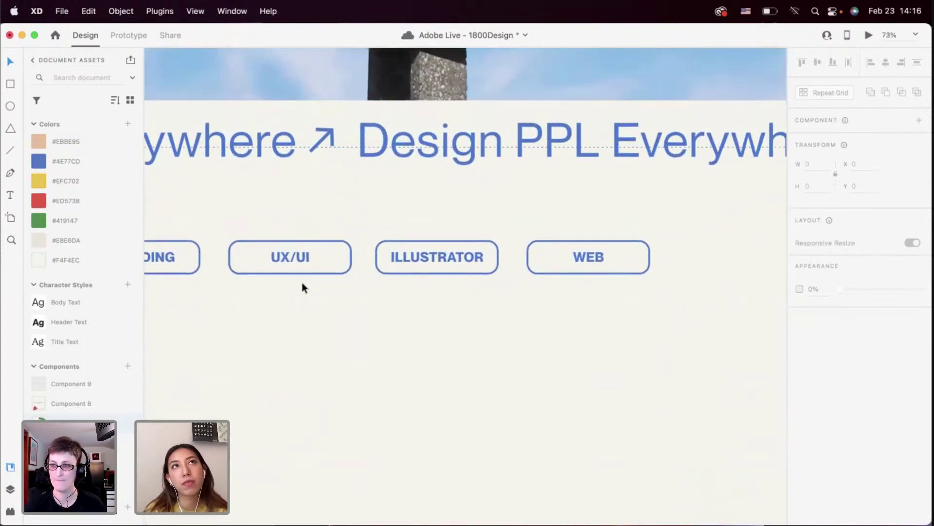
scroll(302, 283, "down", 2)
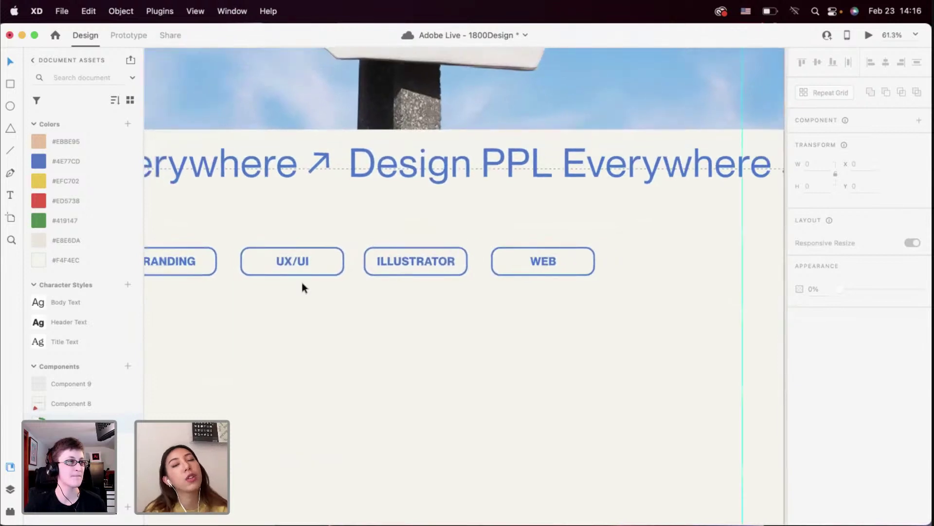
scroll(302, 283, "up", 3)
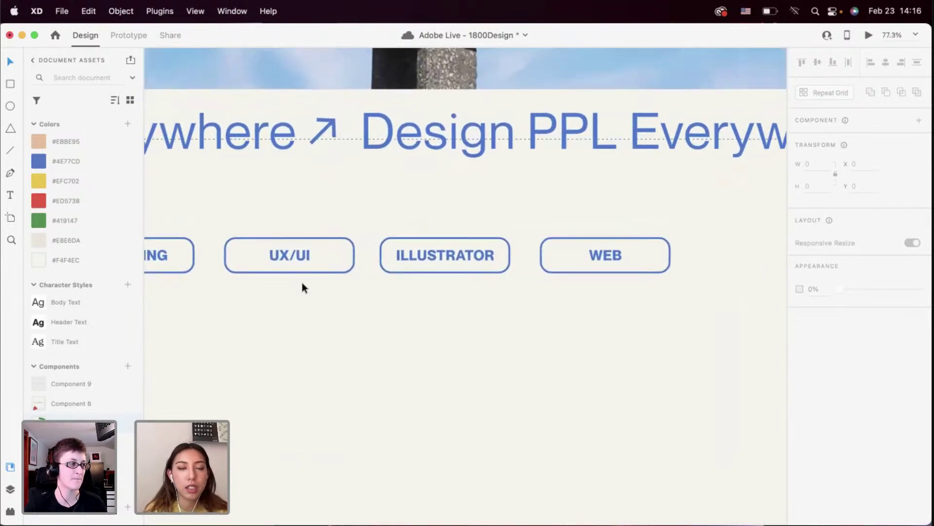
scroll(302, 287, "down", 3)
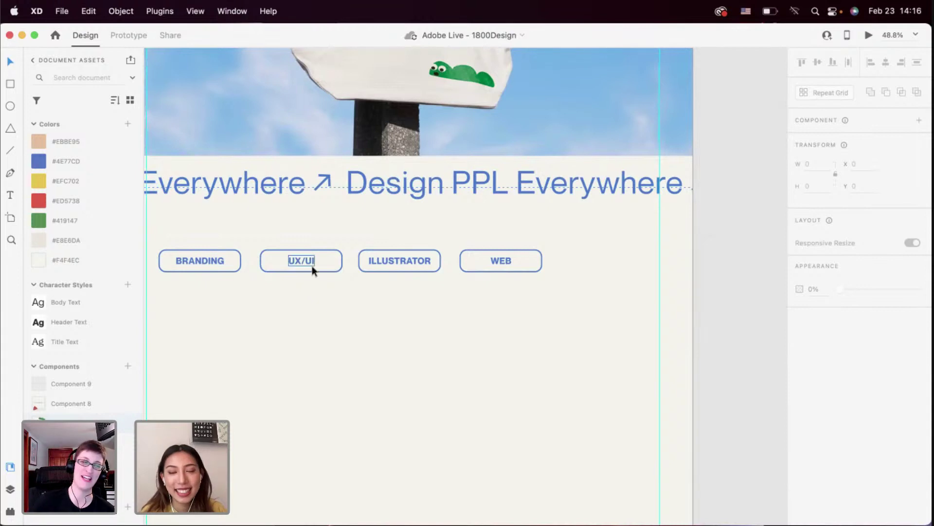
scroll(313, 268, "up", 2)
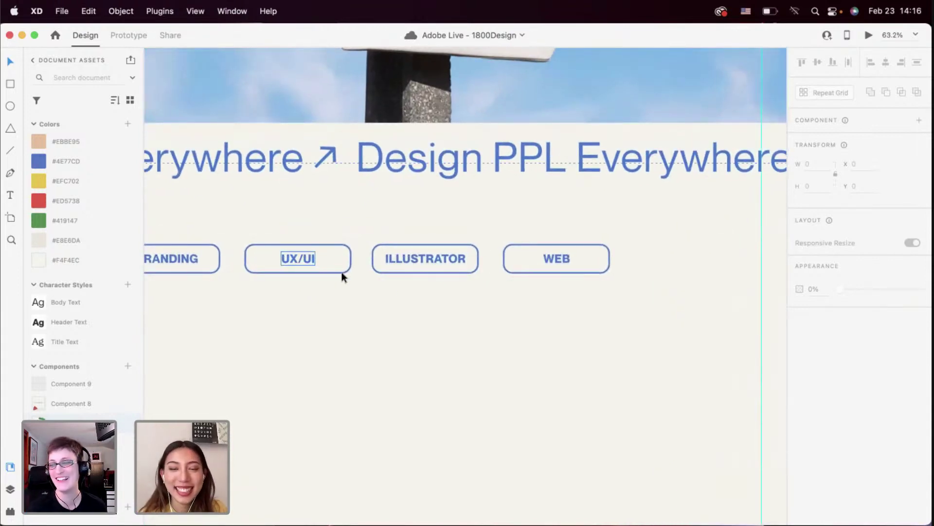
scroll(478, 297, "down", 2)
scroll(506, 309, "down", 2)
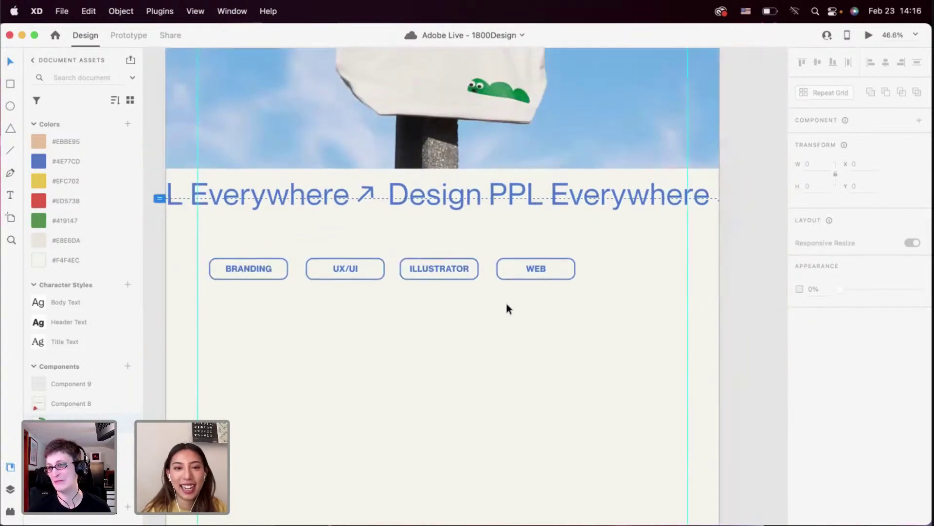
left_click_drag(545, 293, 627, 278)
left_click(626, 293)
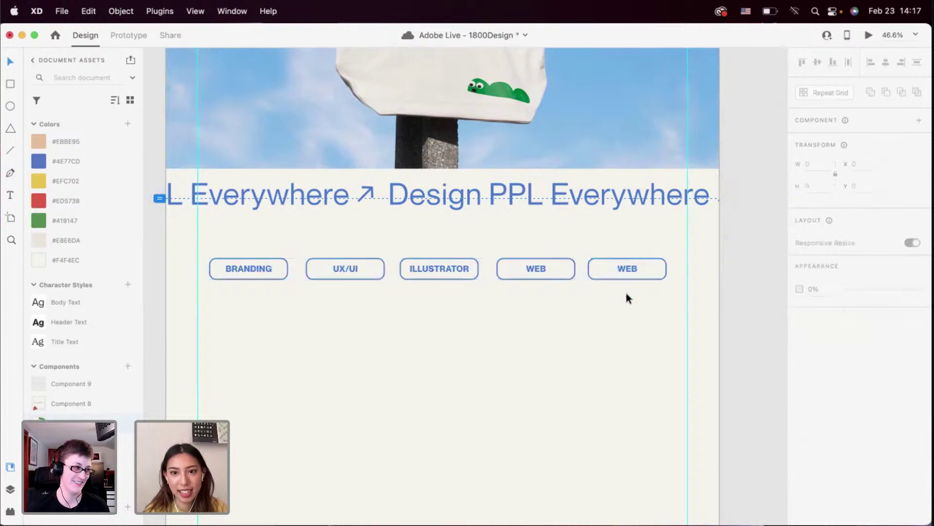
scroll(627, 294, "up", 3)
double_click(625, 251)
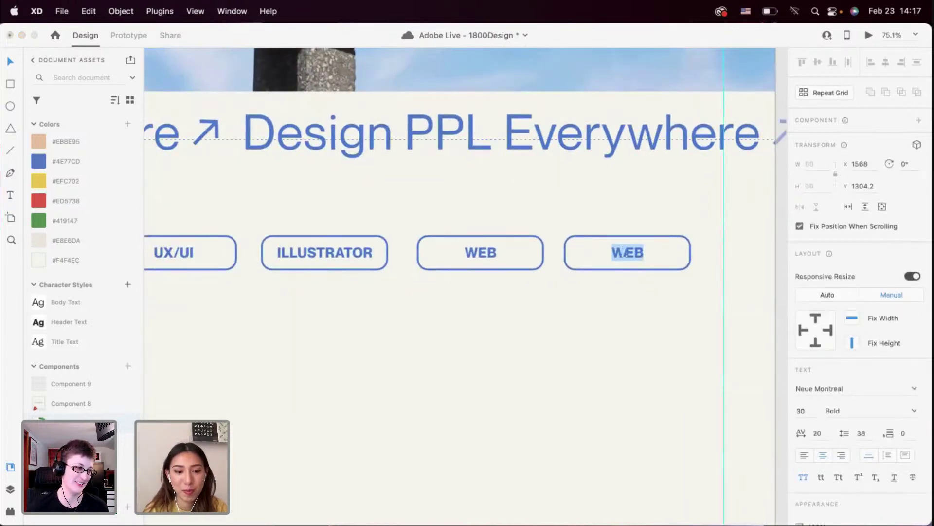
type("AR/")
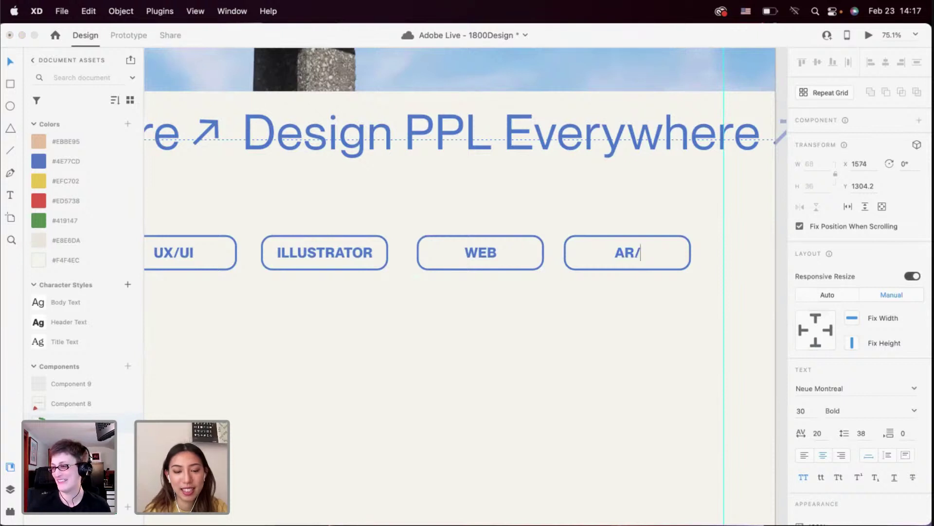
type("VR")
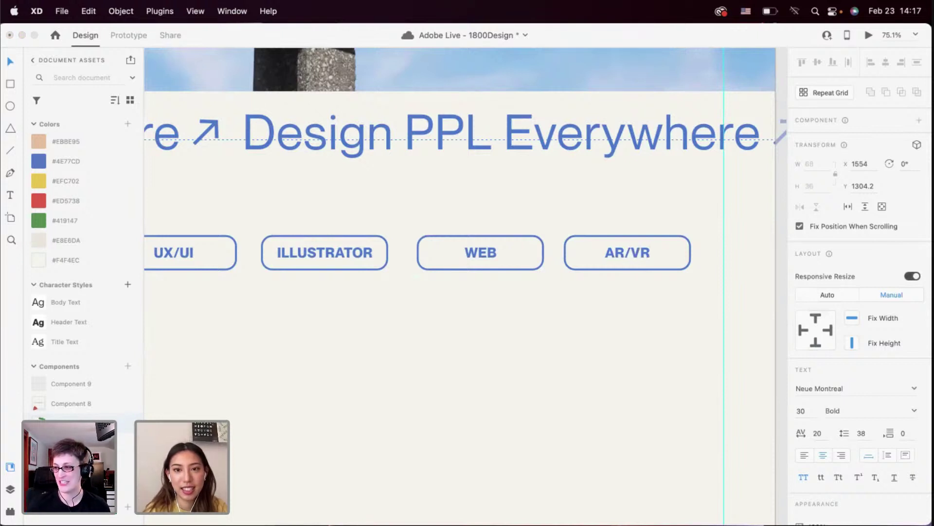
key("Escape")
scroll(574, 286, "down", 2)
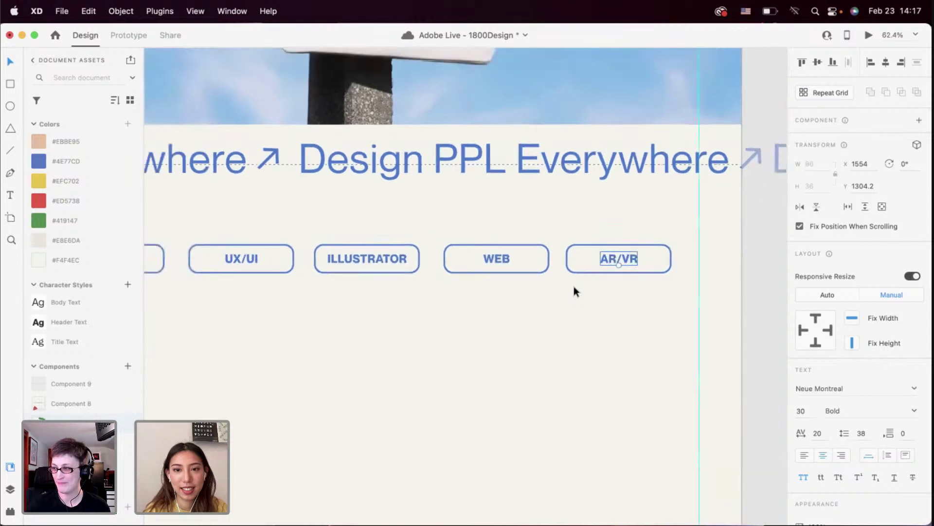
scroll(575, 290, "down", 3)
left_click(615, 306)
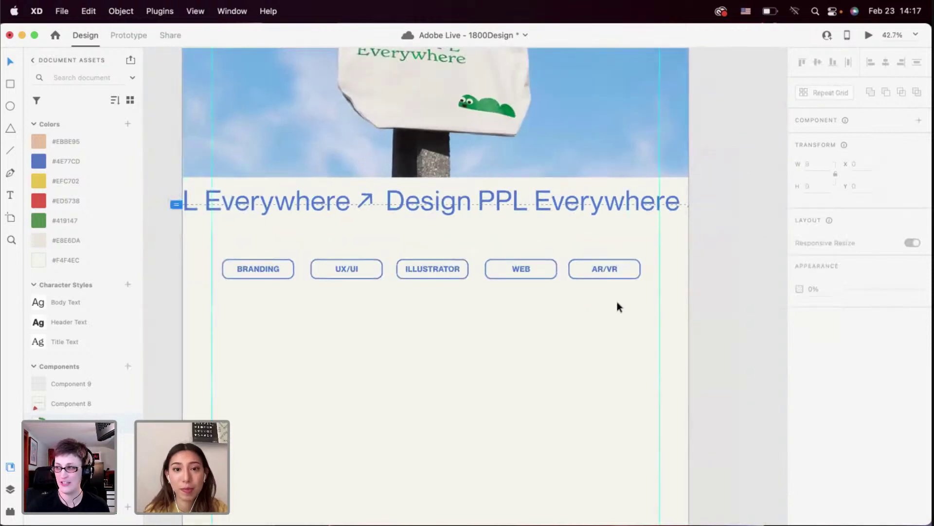
scroll(617, 302, "down", 3)
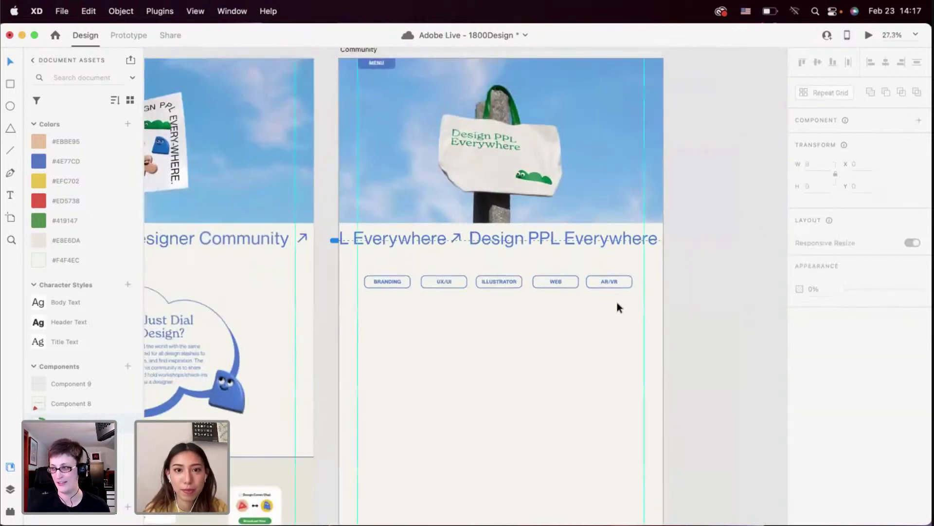
scroll(617, 303, "up", 3)
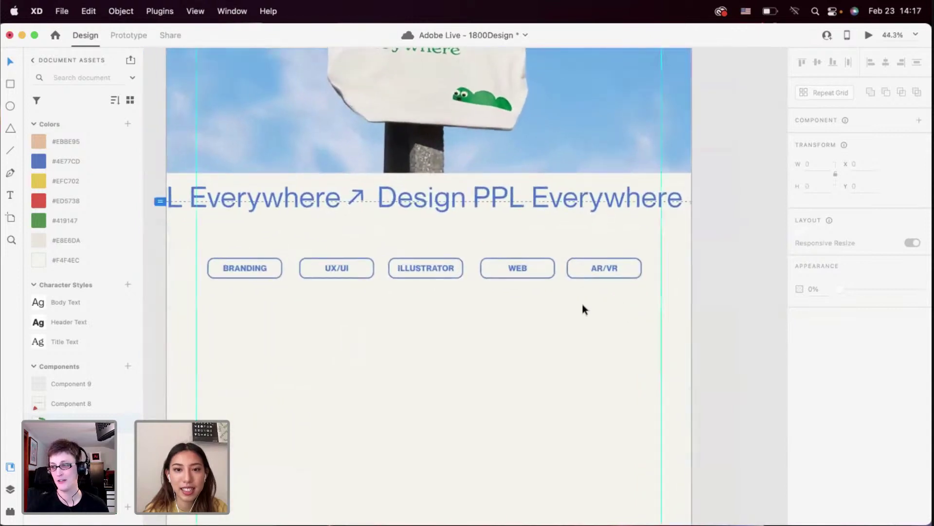
scroll(582, 307, "up", 2)
Shift the row of five tags, BRANDING through AR/VR, slightly left
left_click_drag(605, 304, 253, 233)
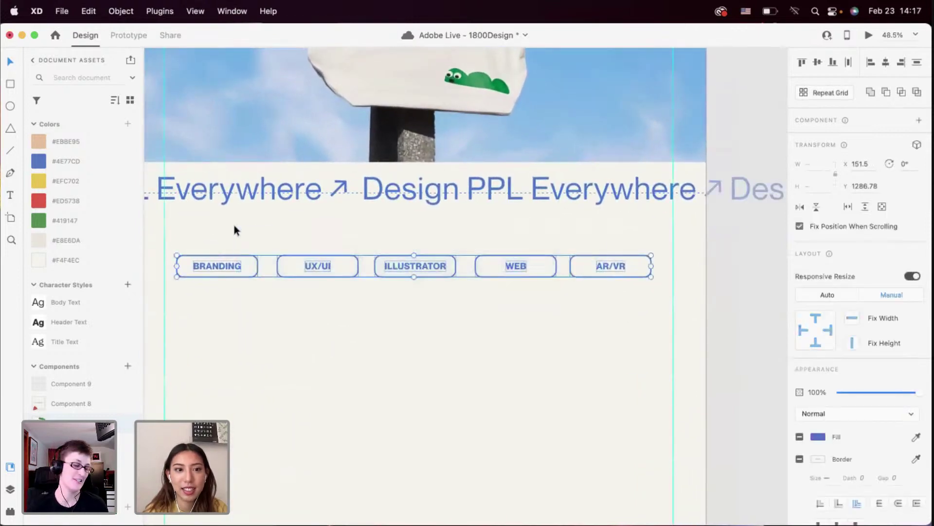
left_click_drag(226, 263, 218, 264)
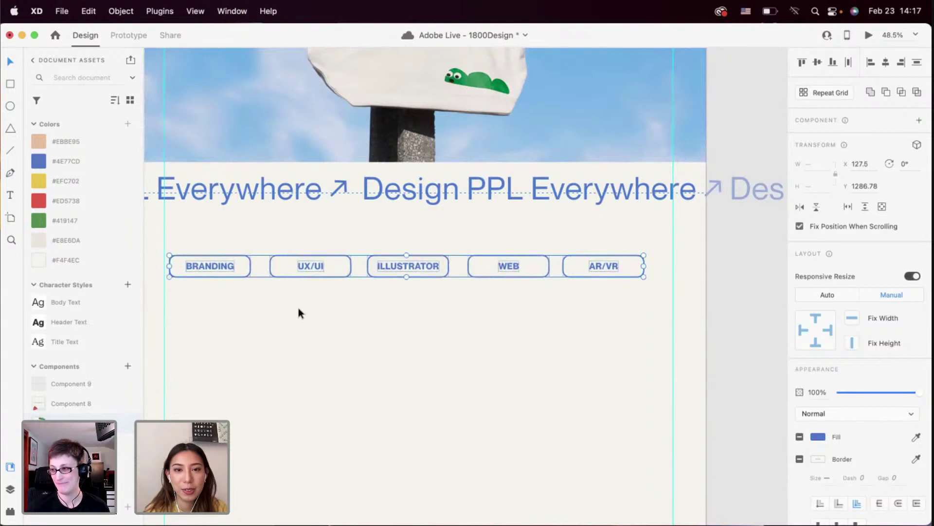
left_click(331, 314)
scroll(384, 302, "up", 2)
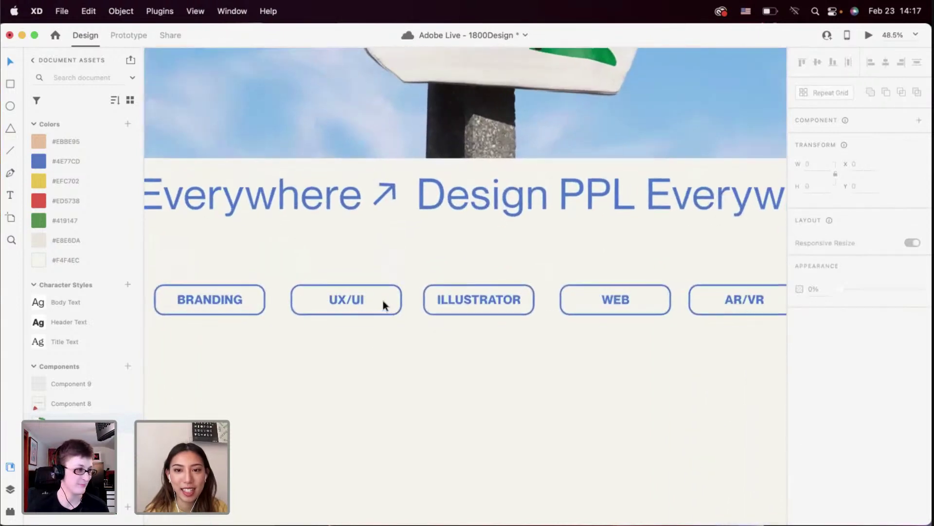
scroll(384, 300, "down", 1)
scroll(486, 312, "right", 2)
scroll(487, 312, "down", 3)
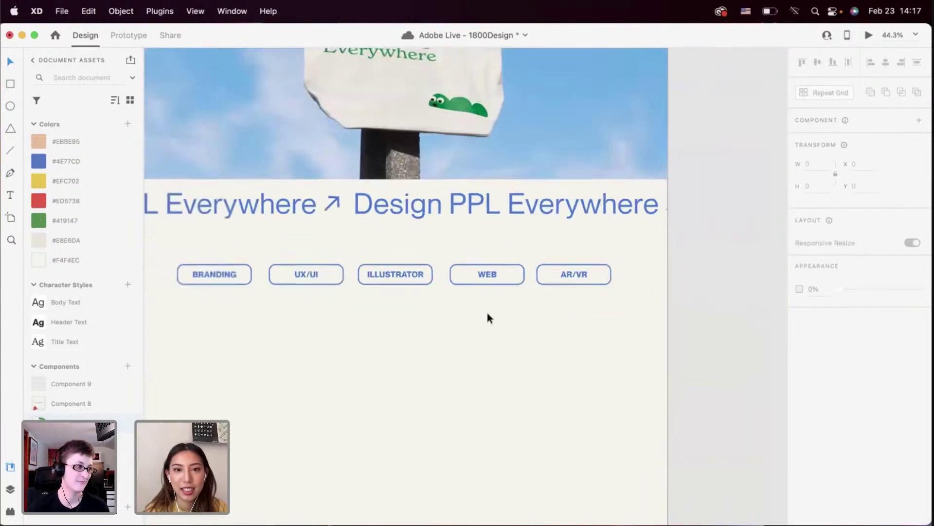
Check the AR/VR label without changing it, then review the whole tag row
left_click(520, 270)
double_click(535, 271)
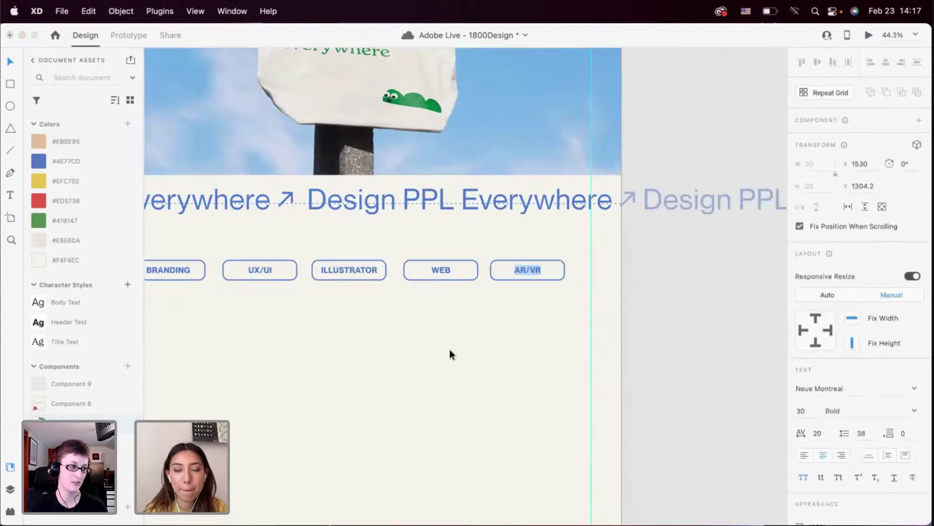
key("Escape")
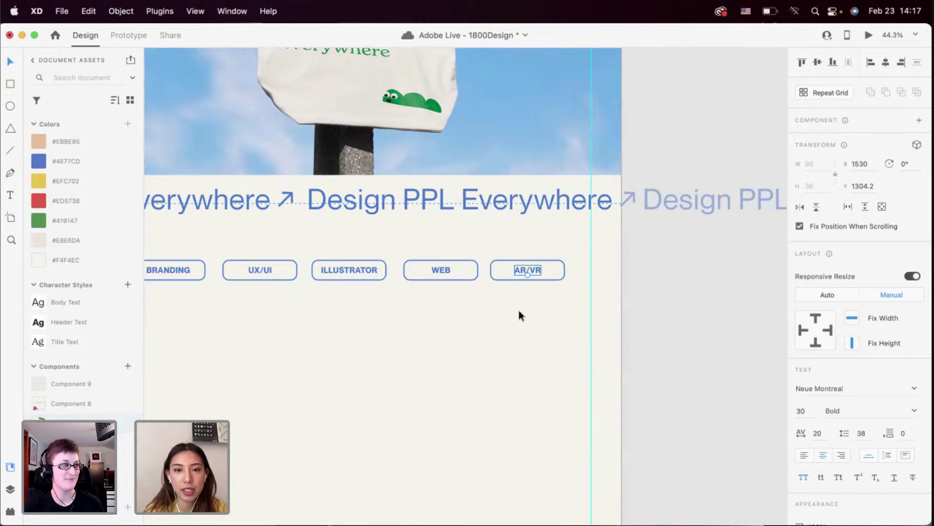
left_click(518, 311)
scroll(462, 262, "down", 2)
scroll(462, 263, "left", 2)
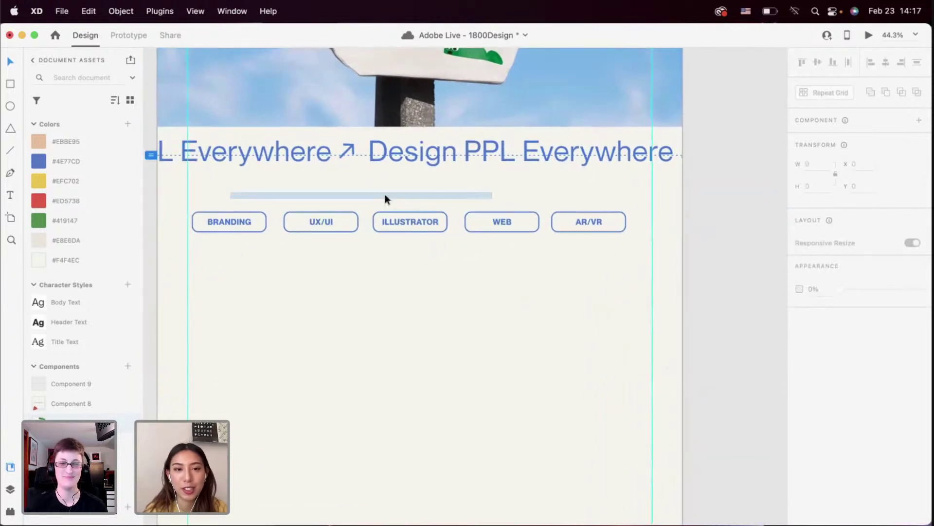
left_click_drag(385, 195, 595, 214)
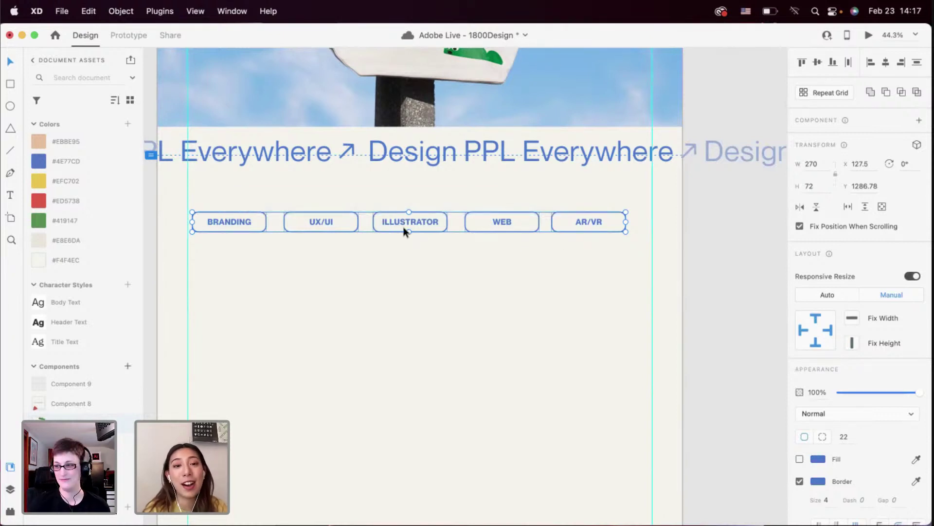
left_click(408, 252)
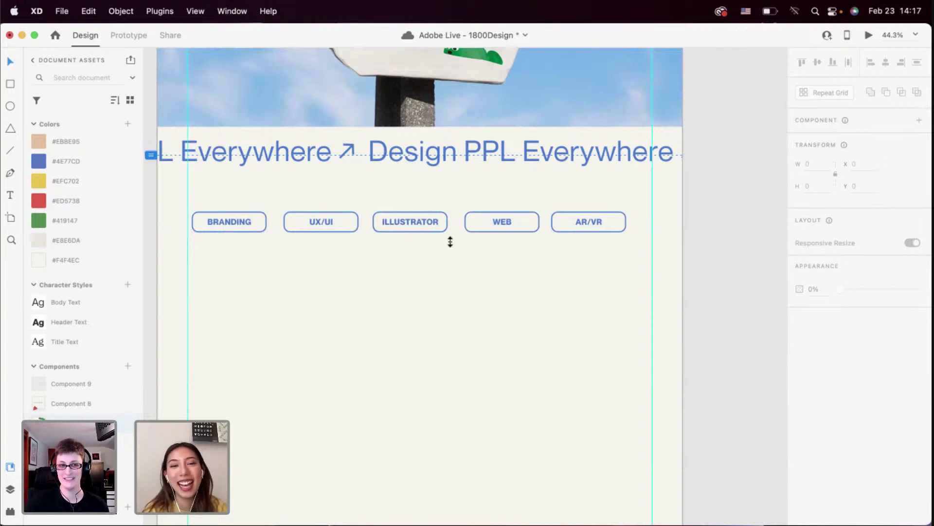
scroll(450, 242, "up", 4)
scroll(450, 241, "down", 4)
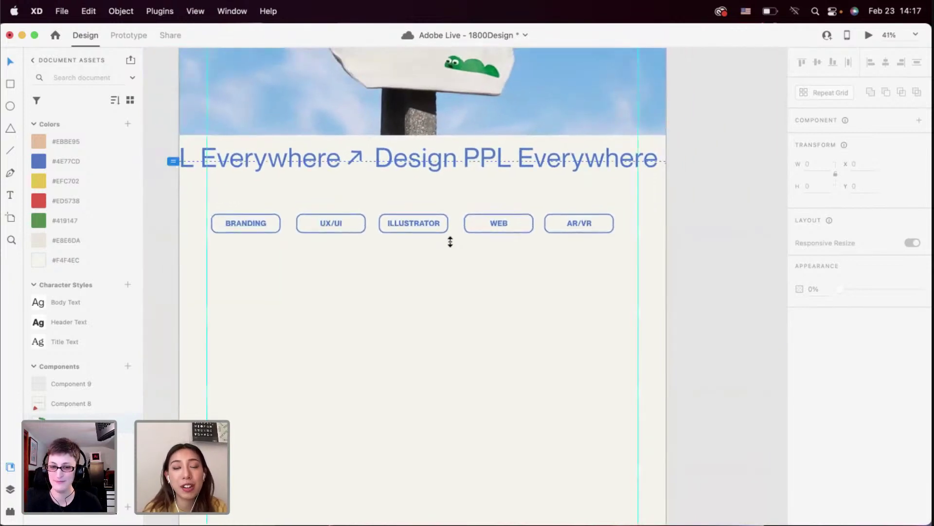
scroll(450, 242, "down", 2)
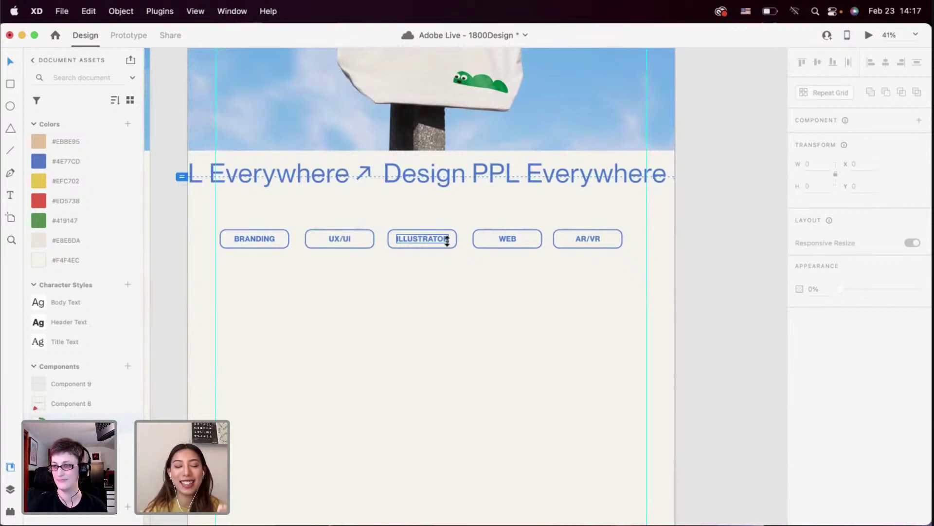
Save the cloud document with Cmd+S
key("super+s")
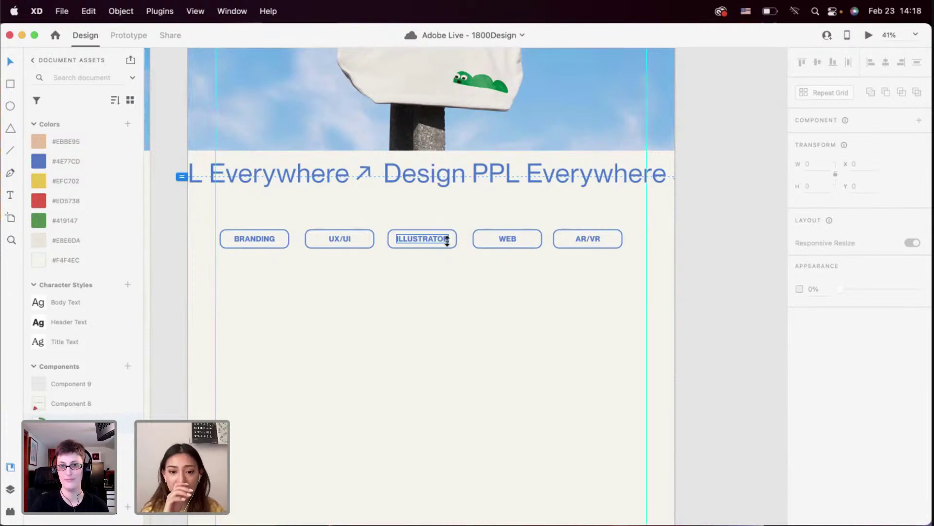
Reposition the row of five tag buttons beneath the marquee
left_click(442, 261)
left_click_drag(596, 271, 582, 294)
left_click(579, 292)
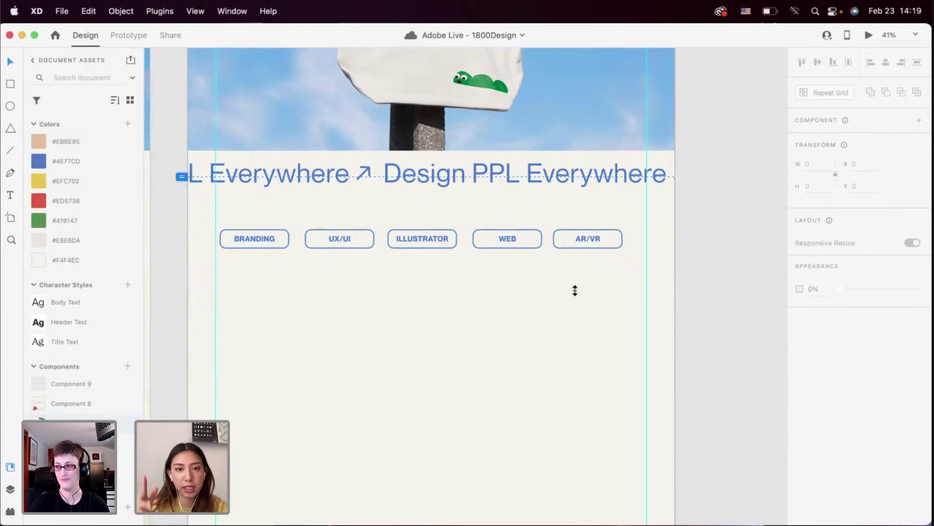
left_click_drag(594, 293, 265, 242)
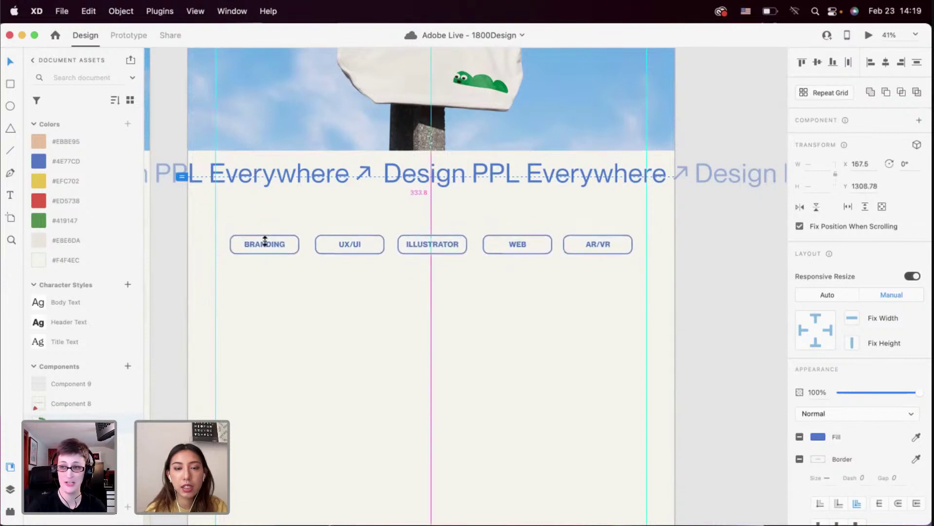
left_click(375, 300)
Rename the AR/VR tag to ANIMATION
double_click(594, 245)
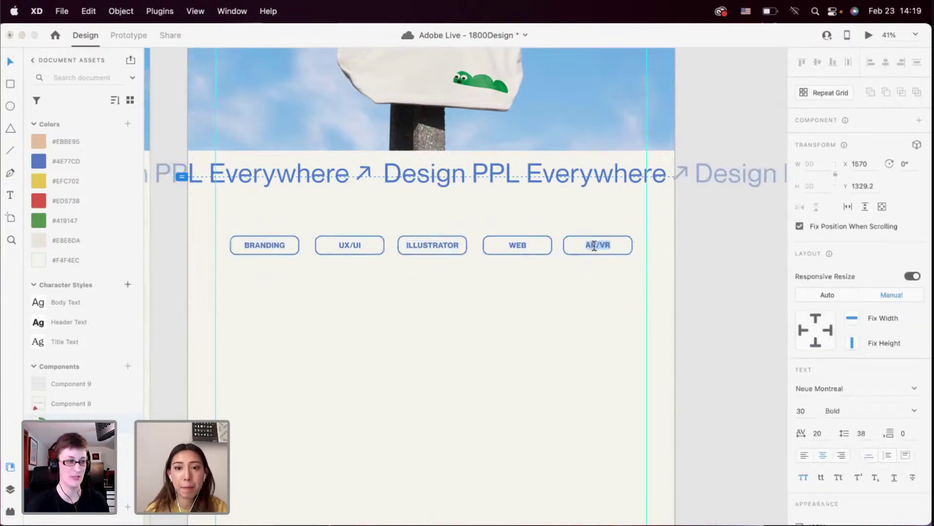
type("ANIMATION")
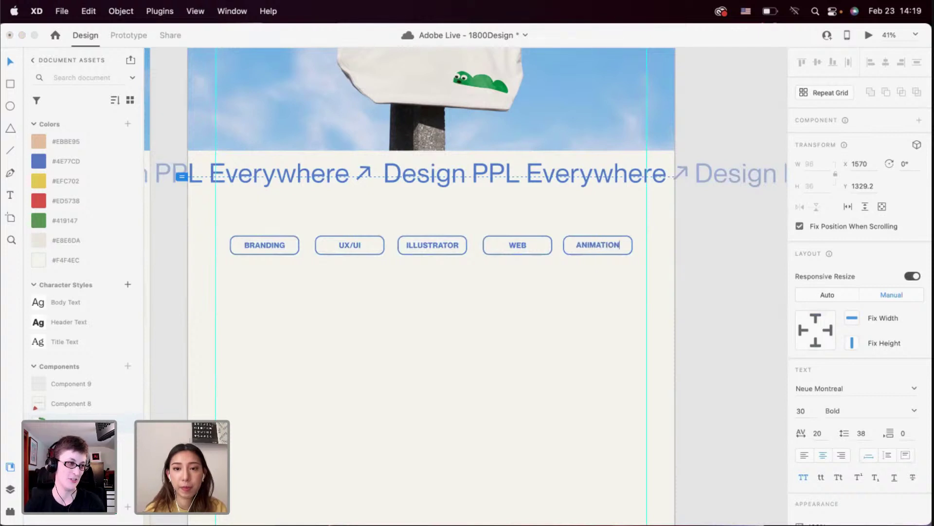
key("Escape")
left_click(572, 316)
Marquee-select the row of category tags to check it, ending with all five tags selected
scroll(572, 317, "up", 2)
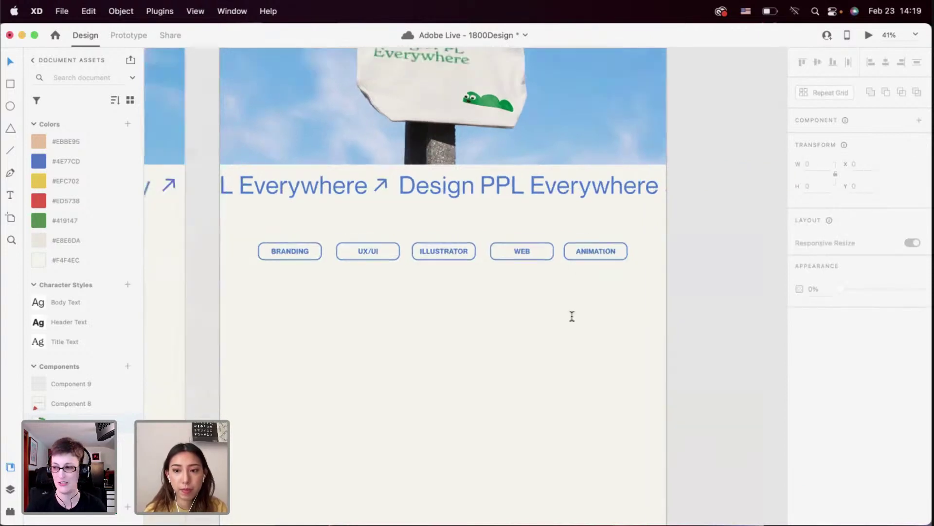
scroll(572, 316, "down", 2)
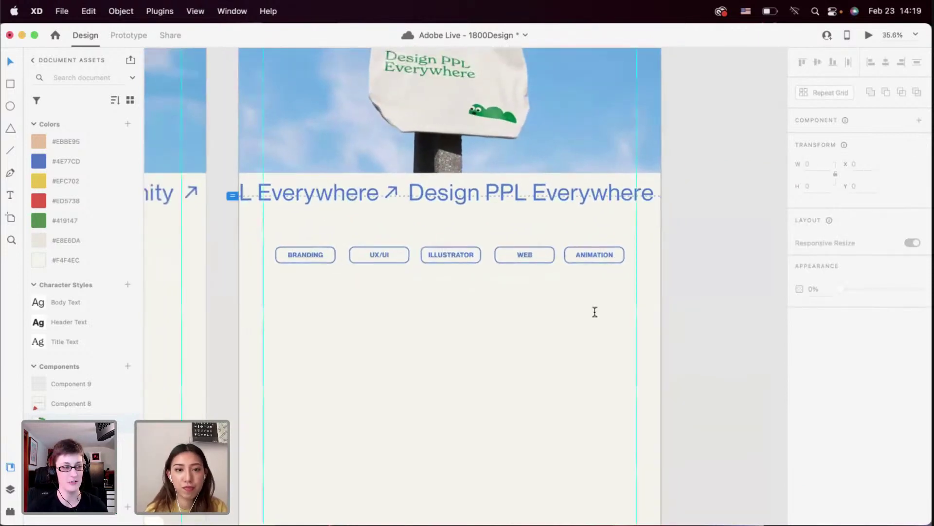
left_click_drag(601, 292, 278, 234)
left_click(342, 234)
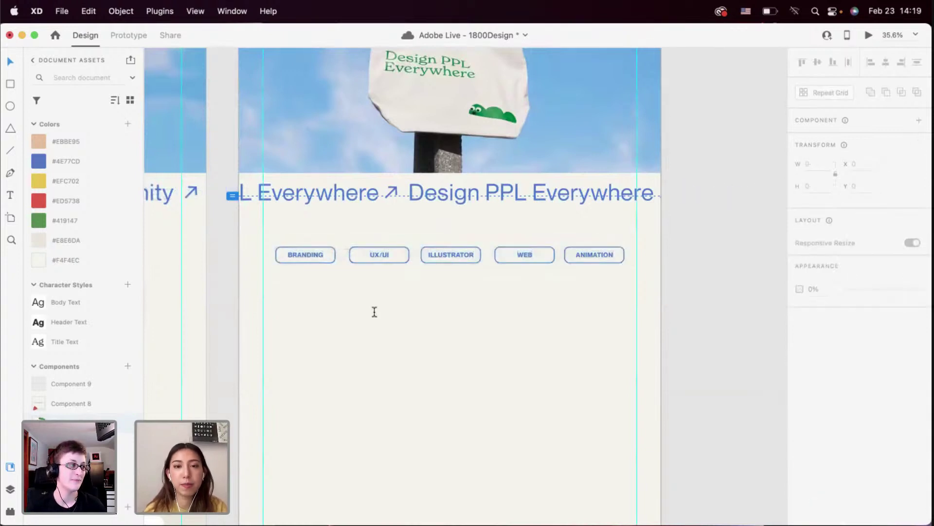
scroll(374, 311, "down", 2)
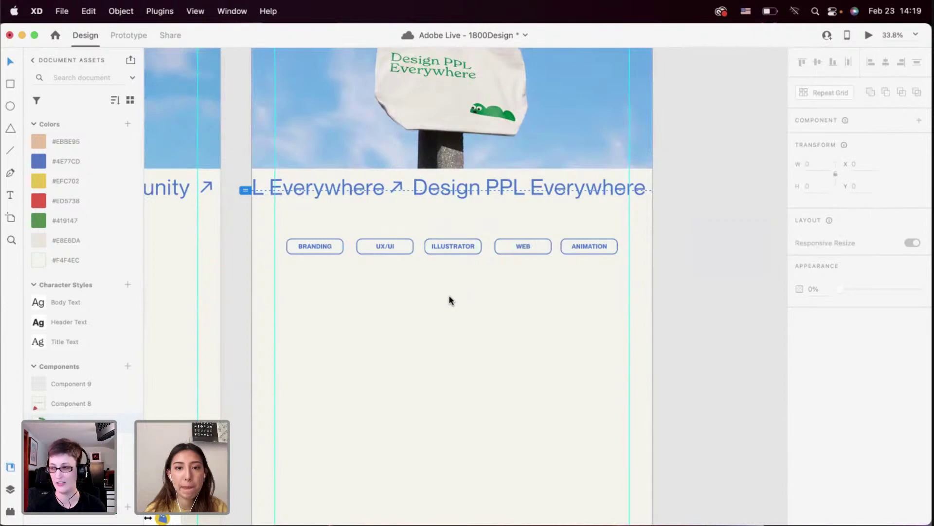
scroll(448, 294, "up", 3)
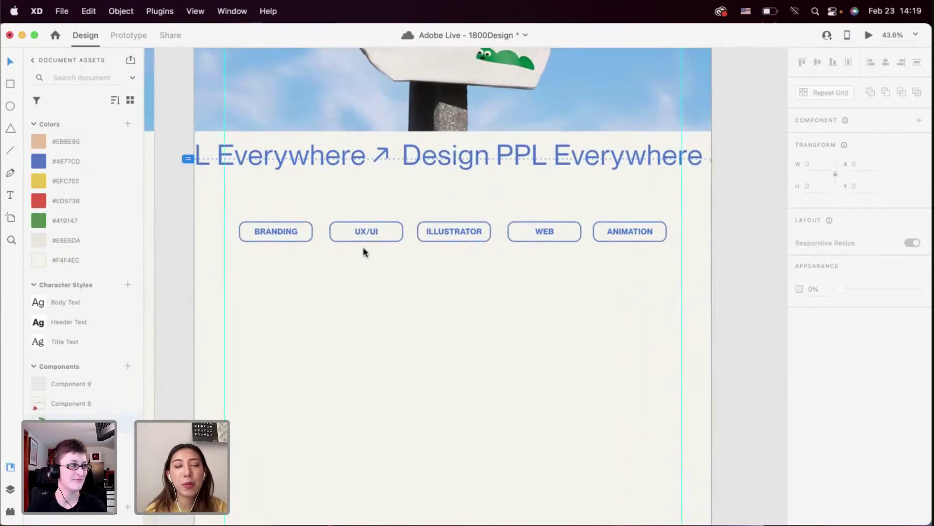
left_click_drag(255, 200, 282, 212)
left_click(616, 284)
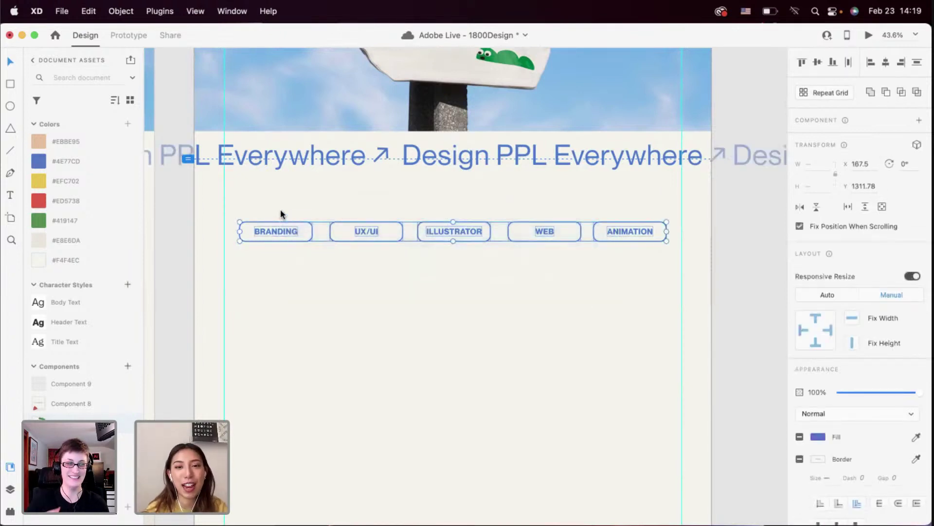
left_click(286, 210)
Scroll down to Community Highlight and drill into its card grid to select the first profile card with its tag
scroll(367, 235, "up", 3)
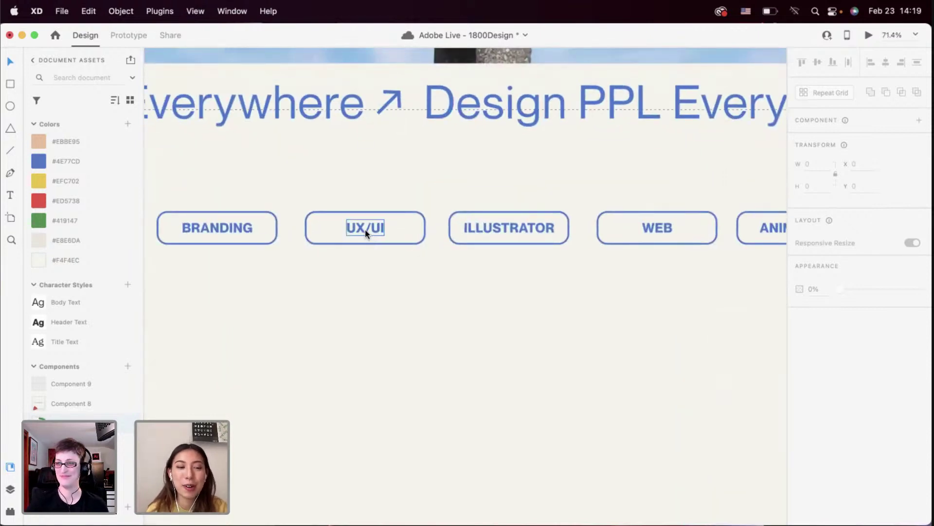
scroll(364, 320, "down", 4)
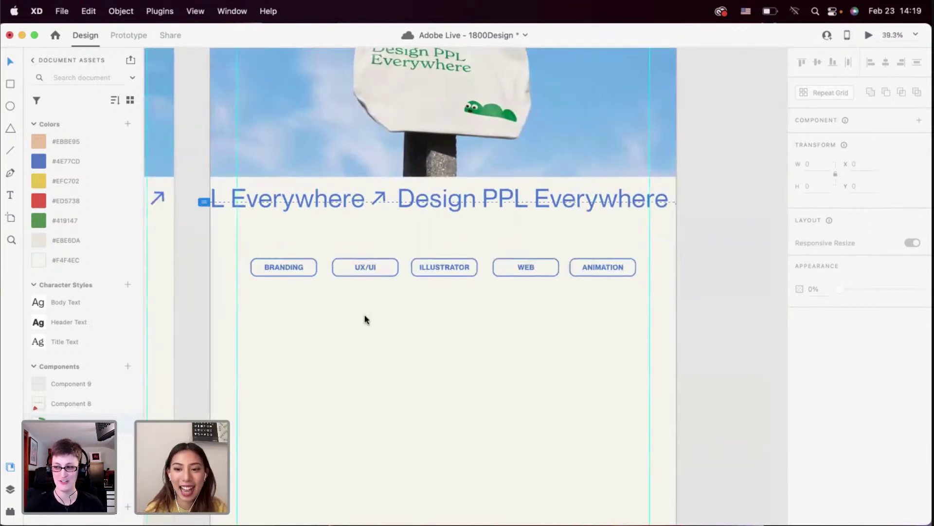
scroll(366, 319, "up", 2)
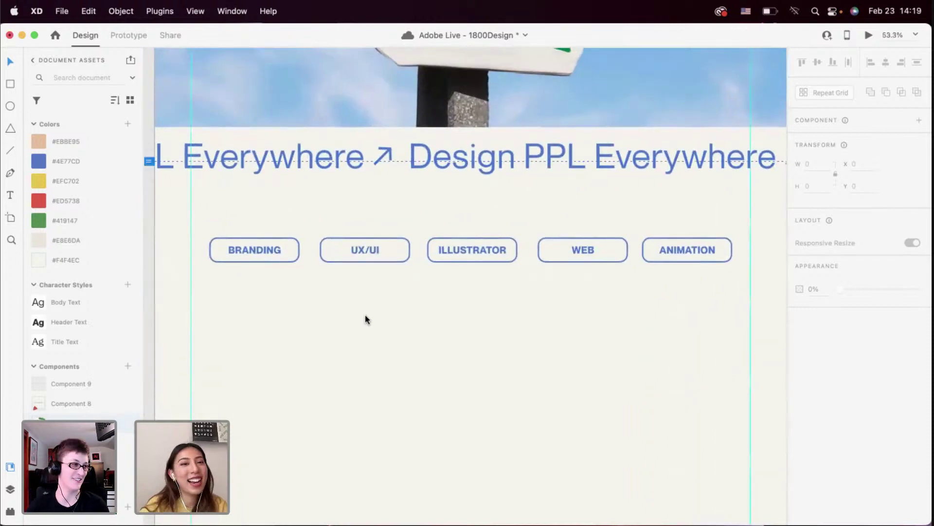
scroll(366, 319, "down", 3)
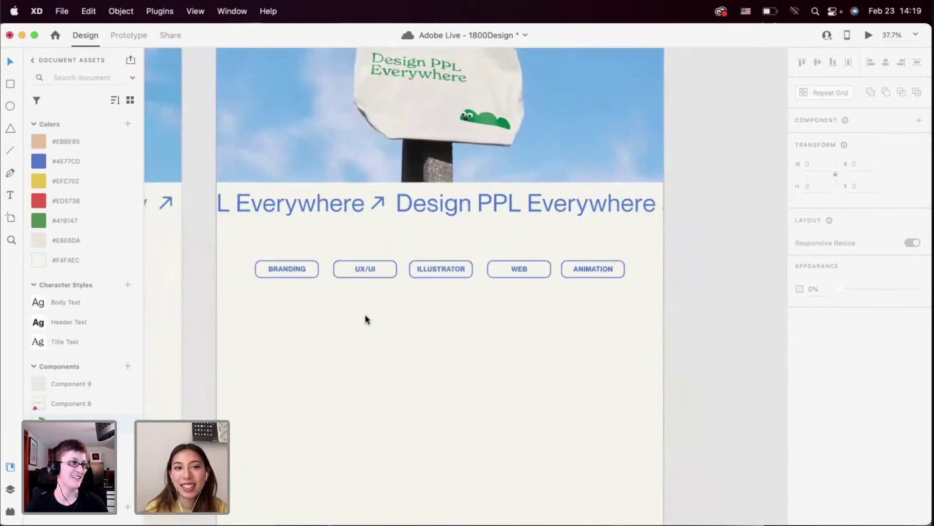
scroll(359, 298, "up", 3)
scroll(359, 298, "down", 1)
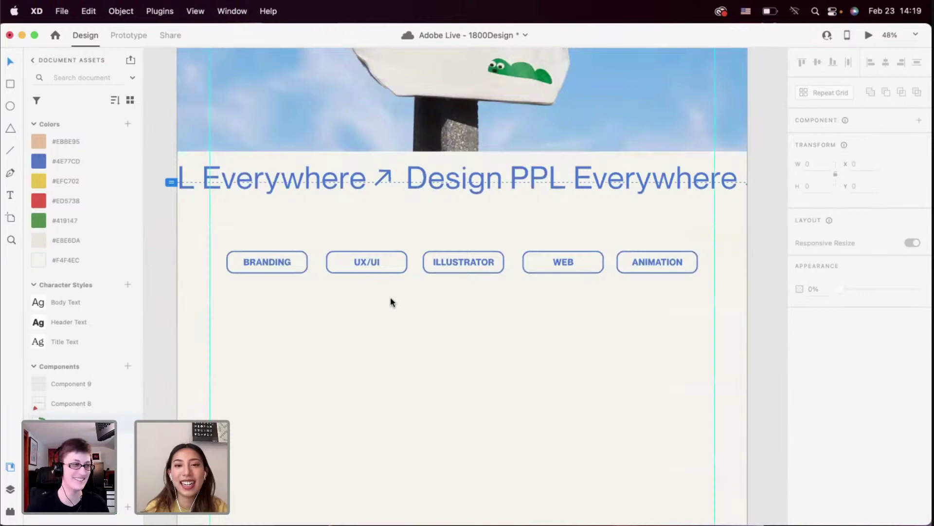
scroll(528, 298, "down", 3)
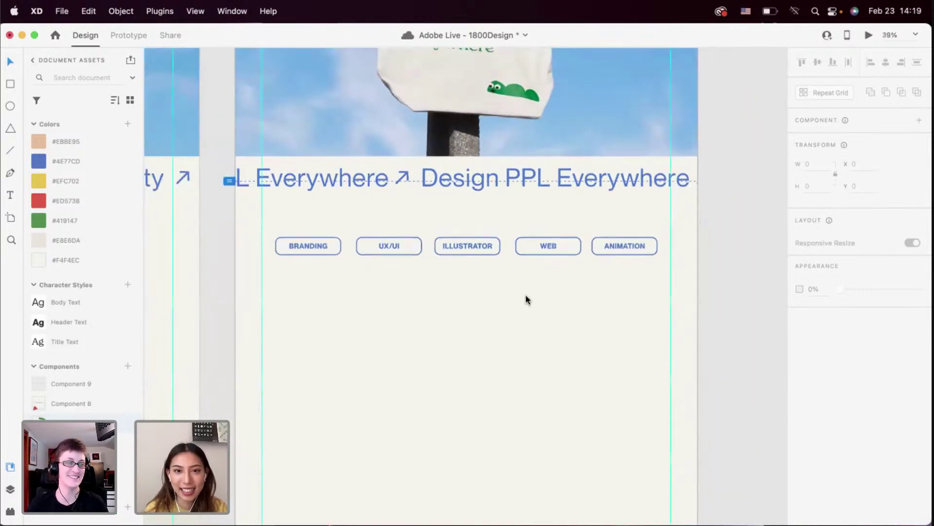
scroll(527, 298, "down", 2)
scroll(530, 298, "down", 10)
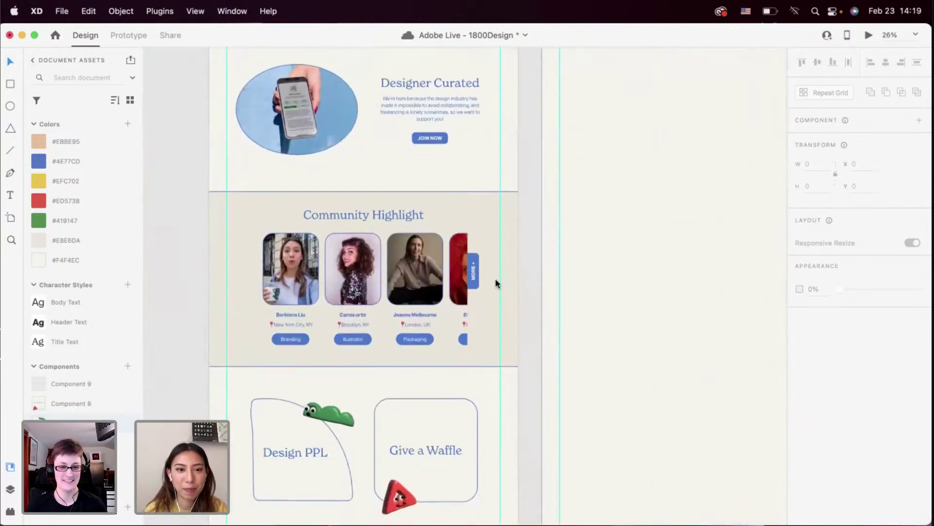
left_click(296, 267)
left_click(272, 213)
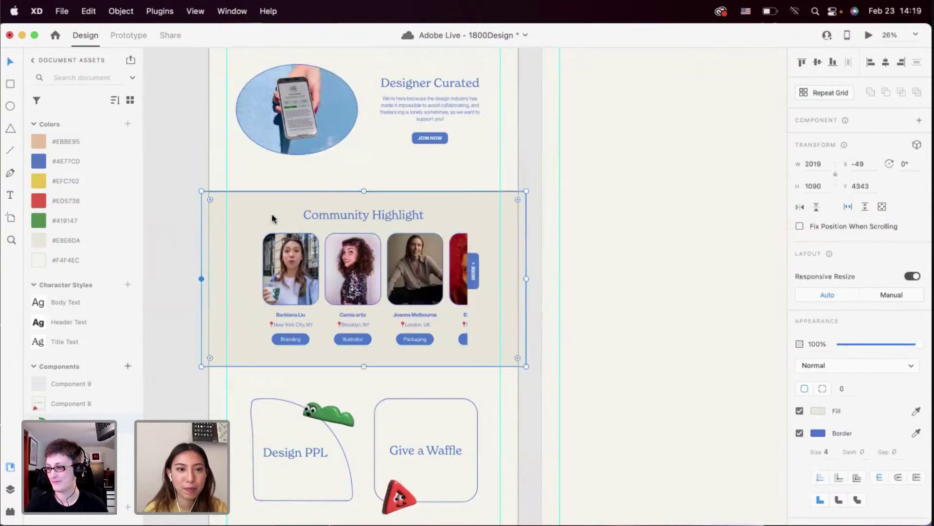
left_click(293, 263)
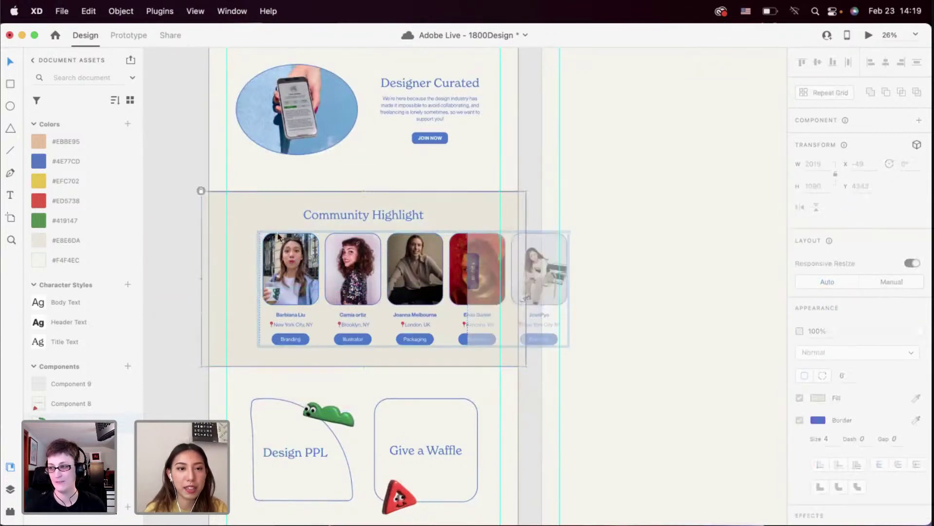
double_click(299, 311)
left_click(307, 341)
Deselect the card grid and scroll back up to the category tag row beneath the marquee
left_click(562, 200)
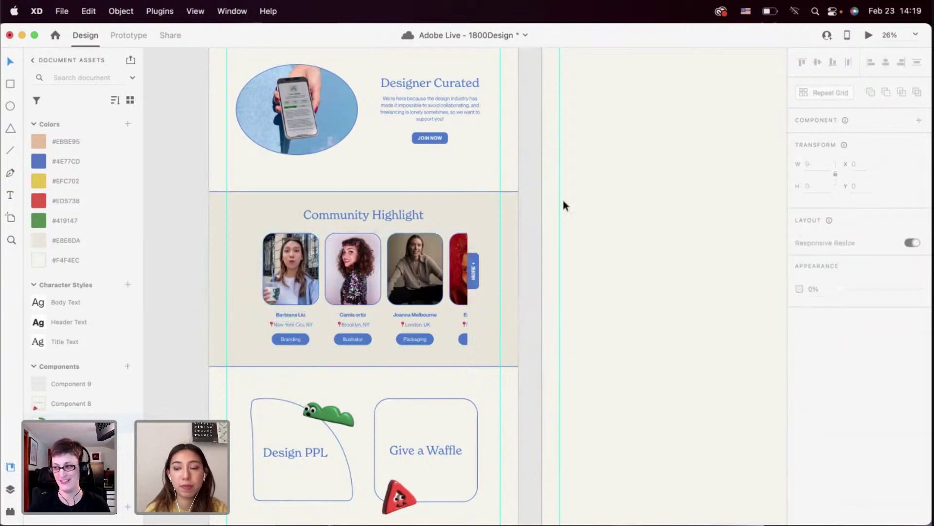
scroll(563, 200, "up", 15)
scroll(563, 200, "right", 5)
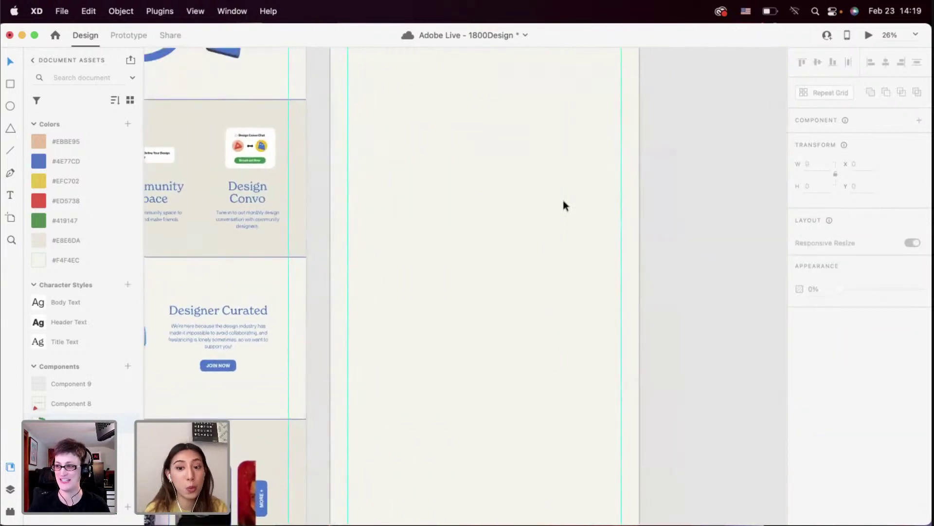
scroll(563, 200, "up", 2)
scroll(562, 200, "left", 1)
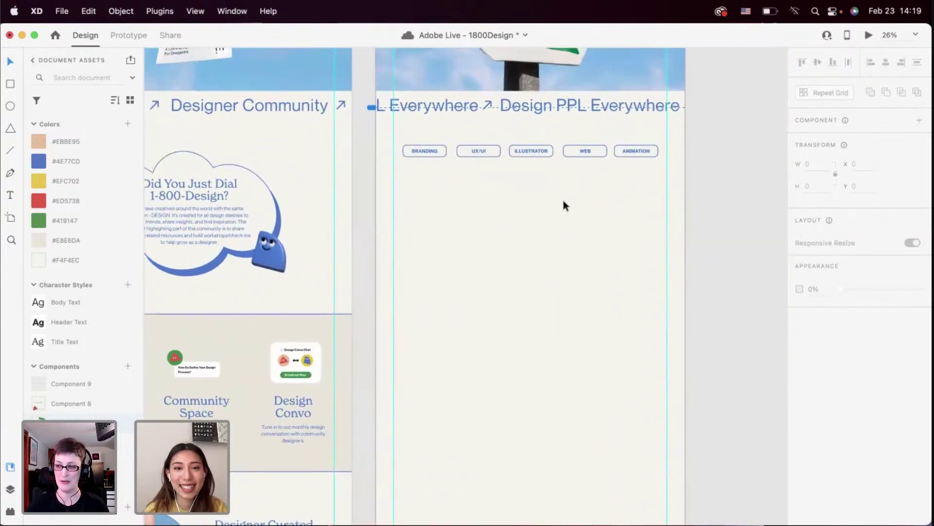
scroll(512, 176, "up", 8)
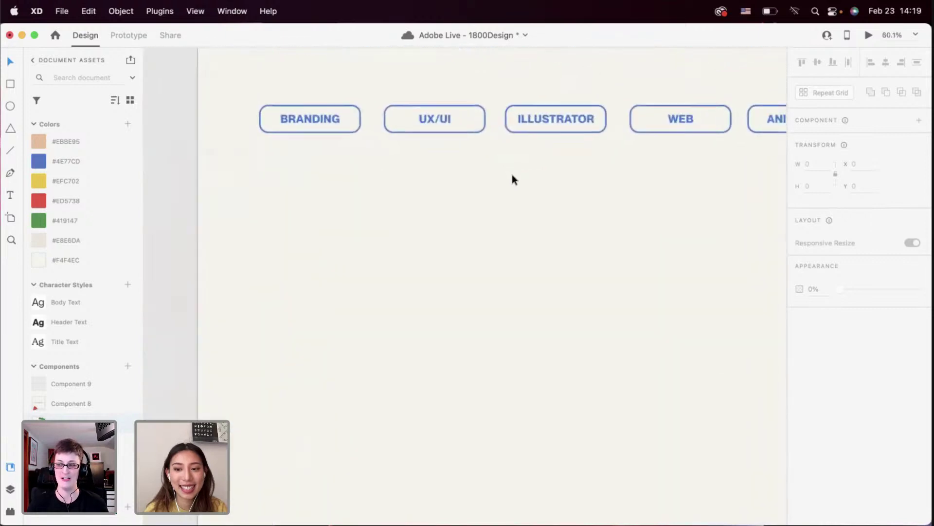
scroll(512, 179, "up", 4)
scroll(512, 178, "left", 1)
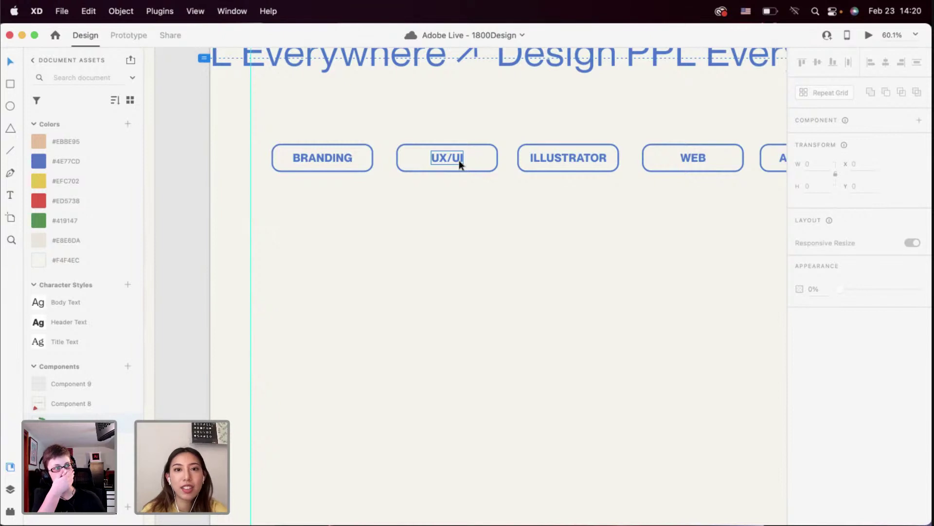
Replace the second tag's UX/UI text with 'PRODUCT'
left_click(459, 159)
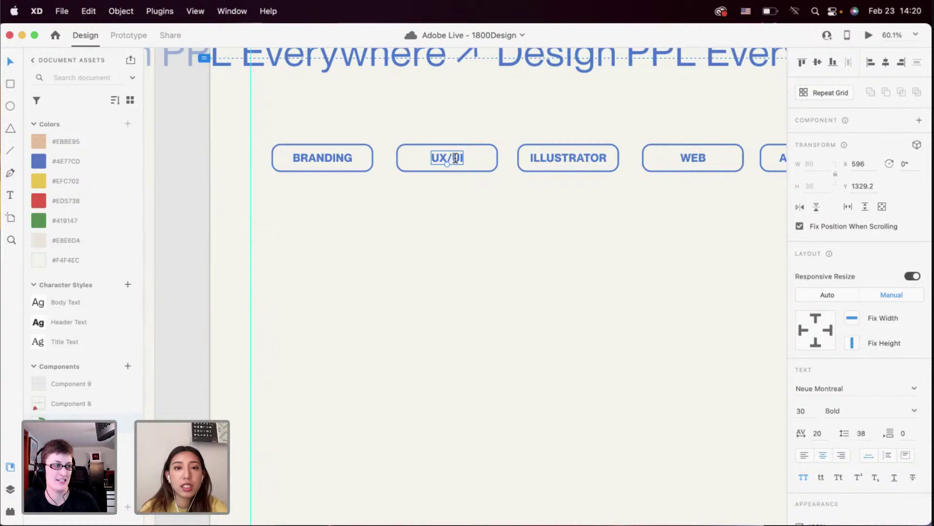
double_click(455, 158)
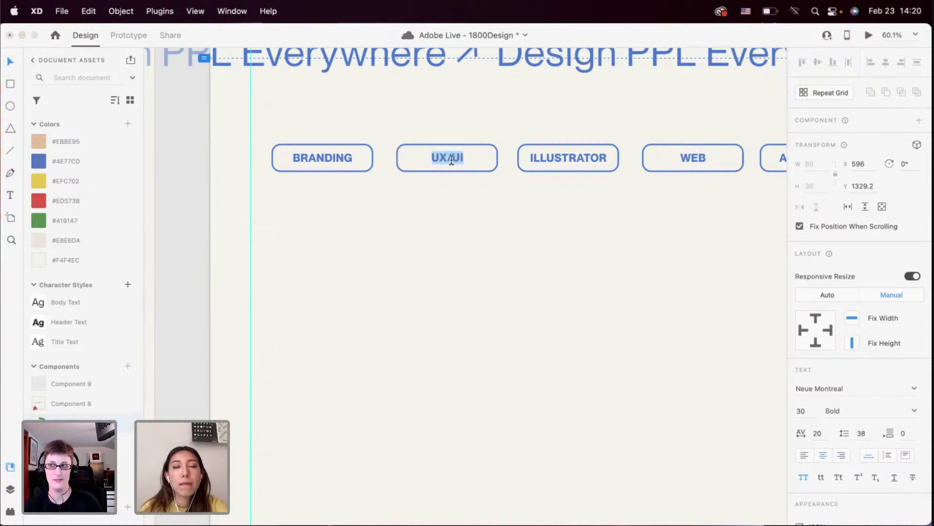
type("PRODUCT")
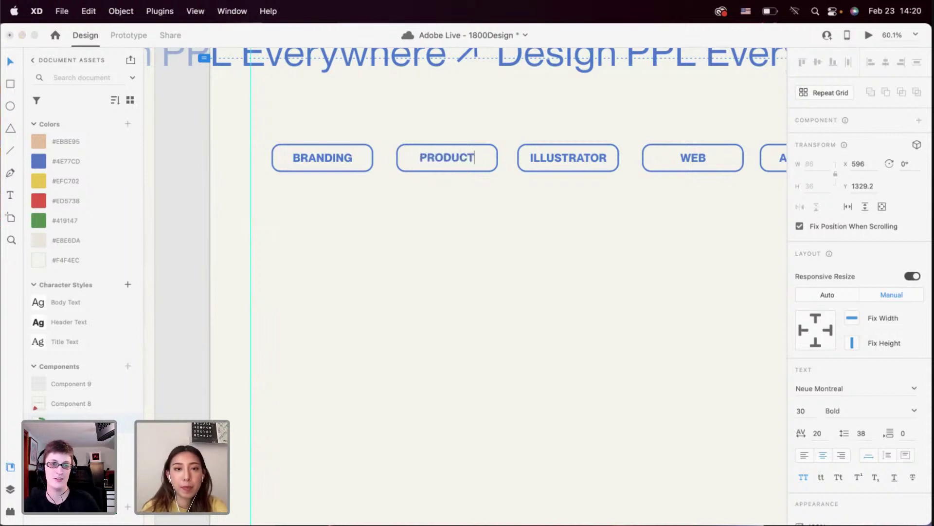
left_click(453, 200)
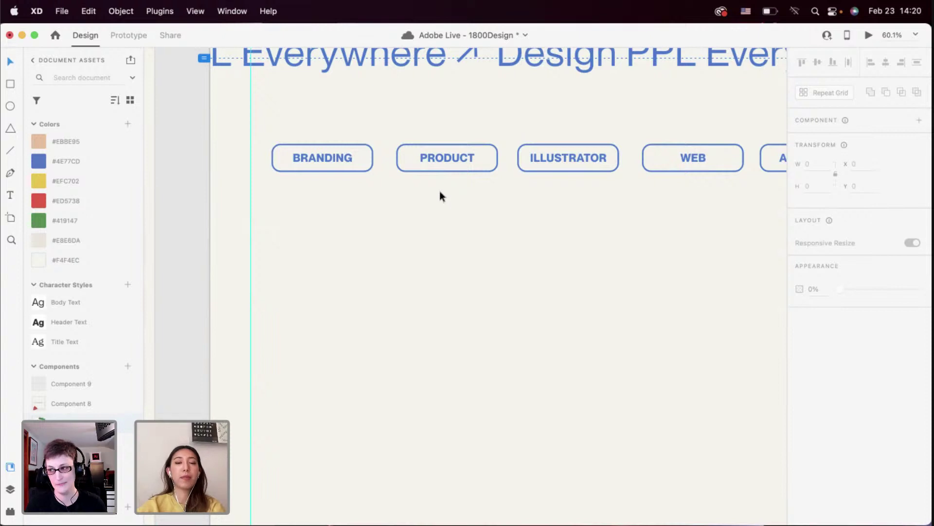
Marquee-select all five category tags to check their alignment, then deselect them
scroll(439, 191, "down", 5)
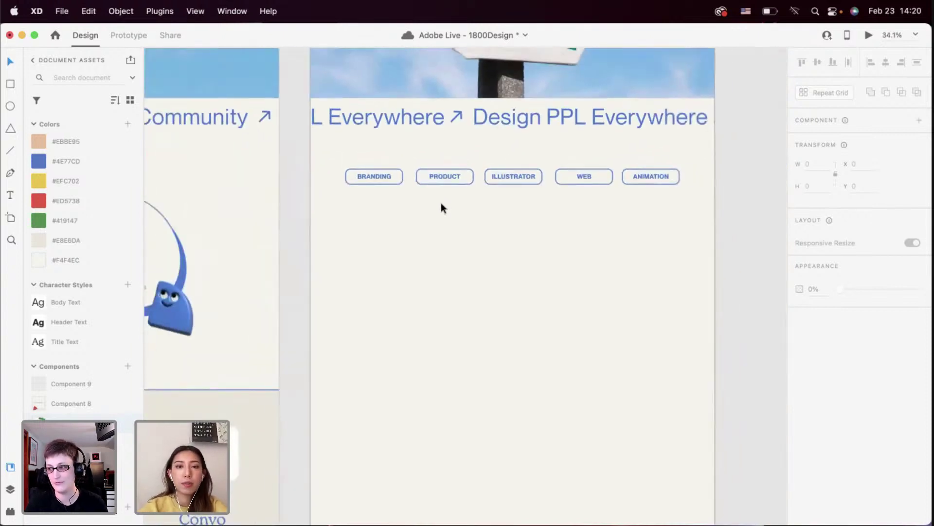
scroll(442, 208, "right", 1)
scroll(442, 208, "down", 1)
left_click_drag(632, 233, 388, 159)
left_click(404, 206)
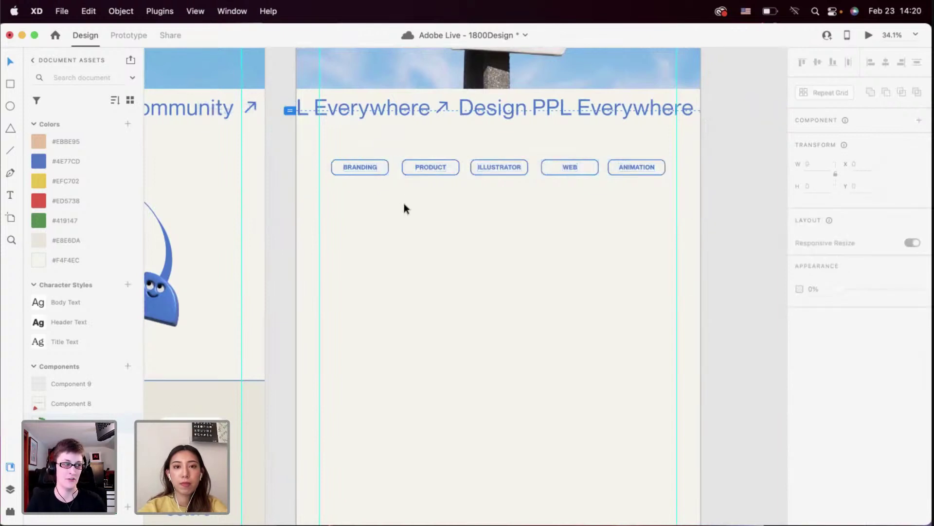
Paste the copied designer profile card onto the artboard beneath the tags
scroll(404, 205, "up", 3)
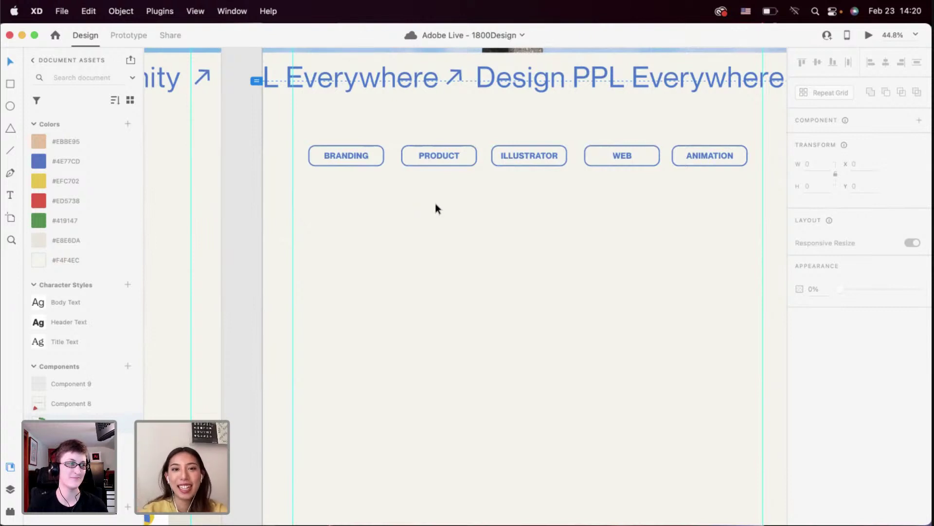
scroll(436, 205, "down", 3)
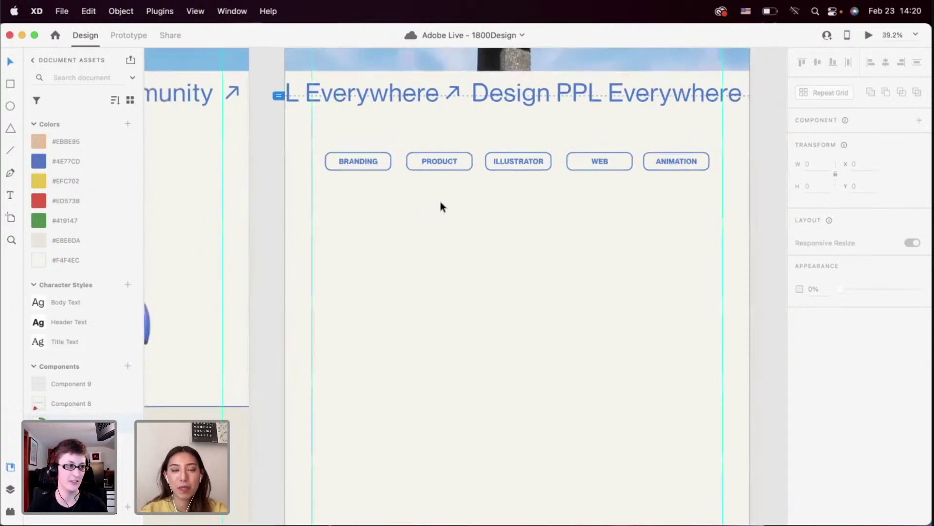
scroll(428, 204, "up", 1)
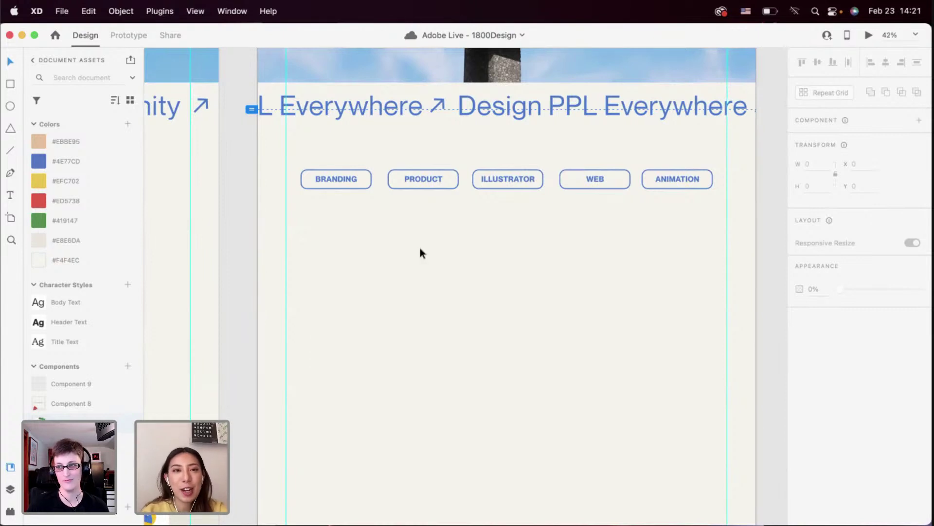
scroll(420, 249, "down", 2)
scroll(457, 232, "up", 2)
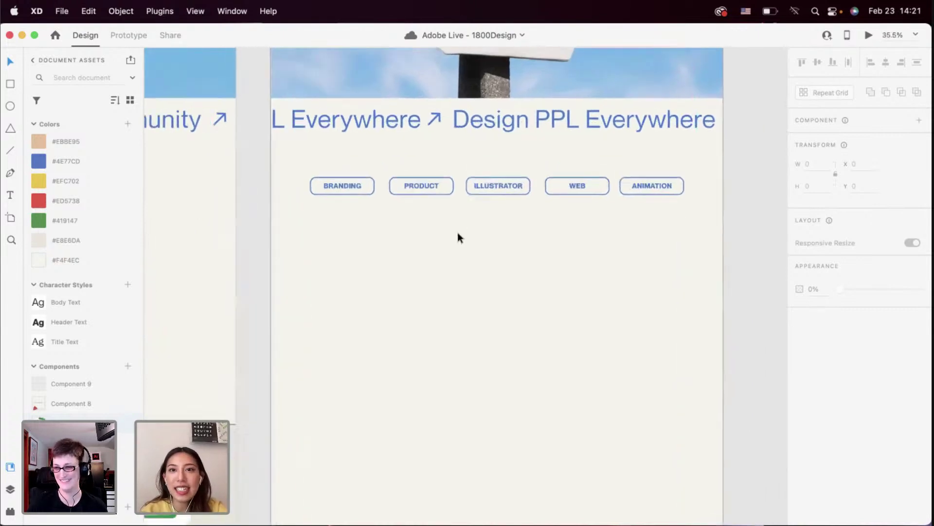
key("super+v")
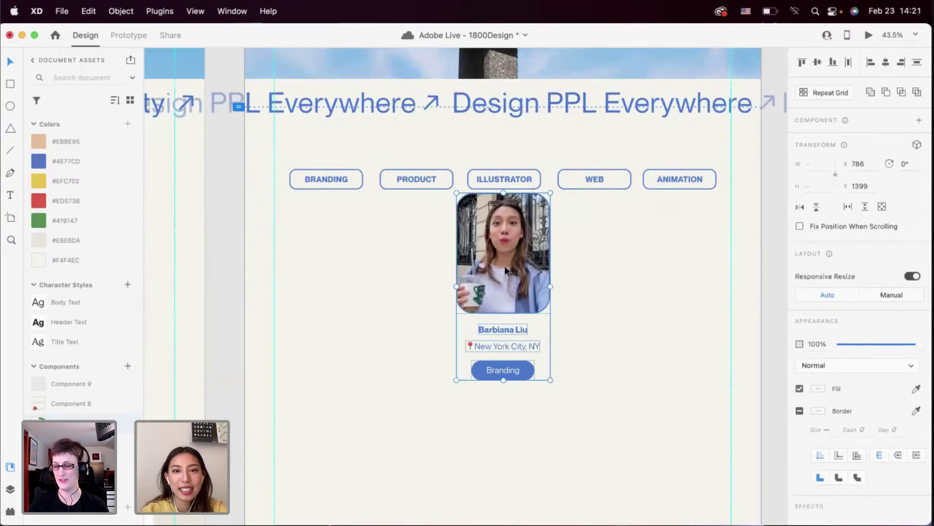
Undo the single pasted card and bring the Community Highlight card grid onto the artboard instead
left_click_drag(508, 270, 335, 330)
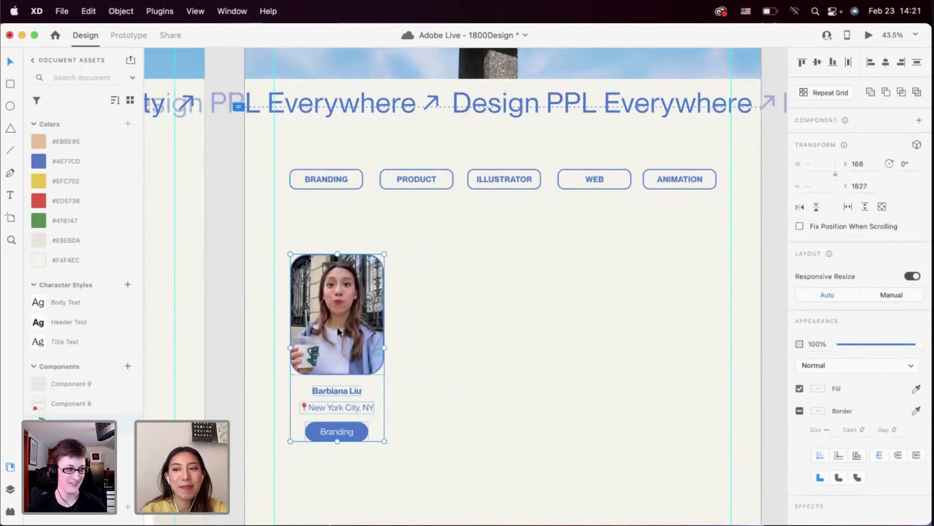
scroll(337, 331, "down", 2)
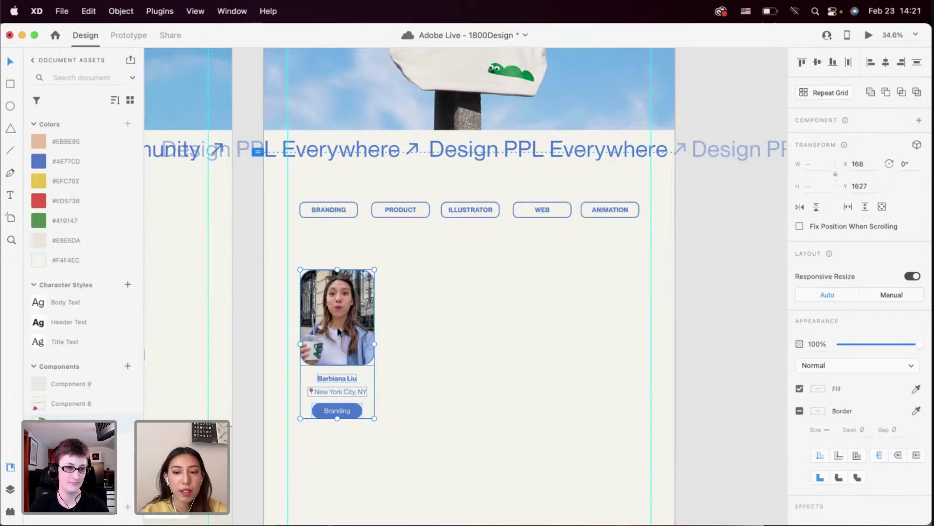
key("super+z")
scroll(338, 326, "down", 10)
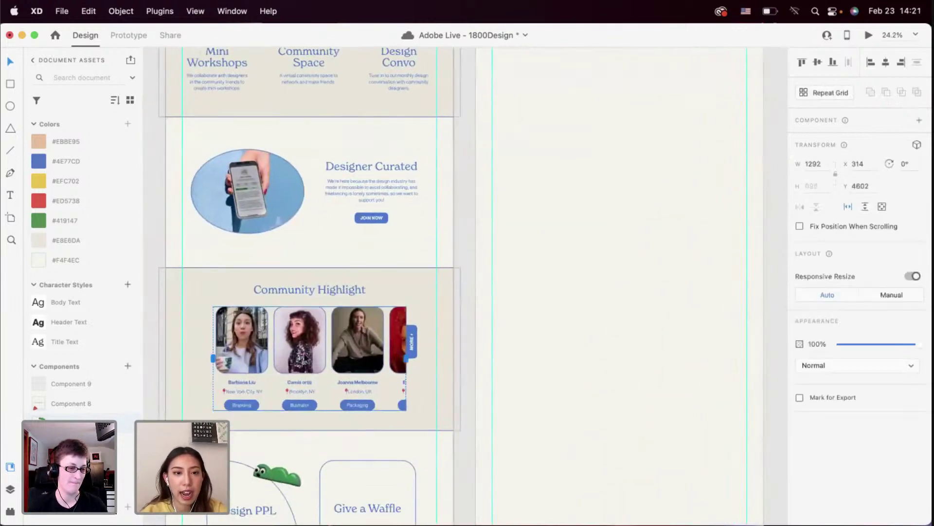
key("super+z")
scroll(342, 302, "up", 10)
scroll(267, 293, "left", 5)
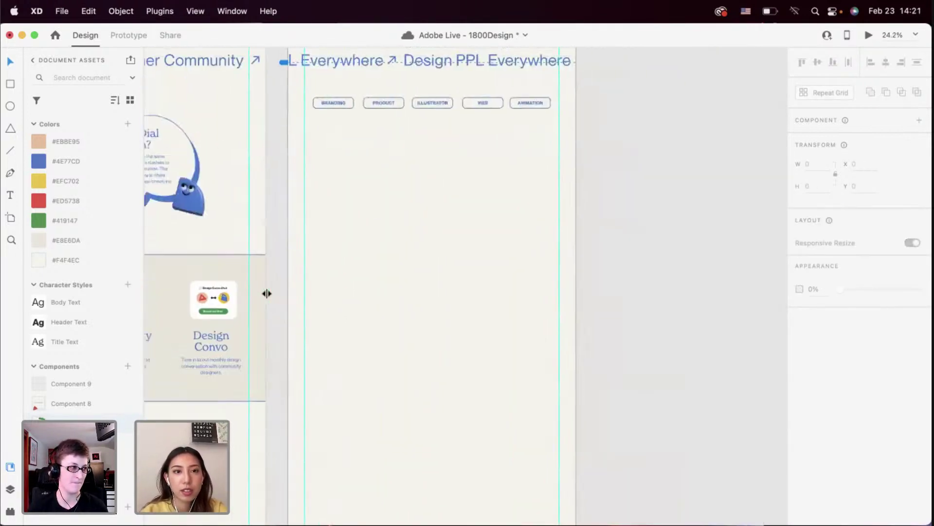
scroll(267, 293, "up", 3)
scroll(266, 293, "right", 2)
key("super+z")
Ungroup the pasted card grid and group the first two cards' items, undoing an accidental WEB tag move
right_click(376, 292)
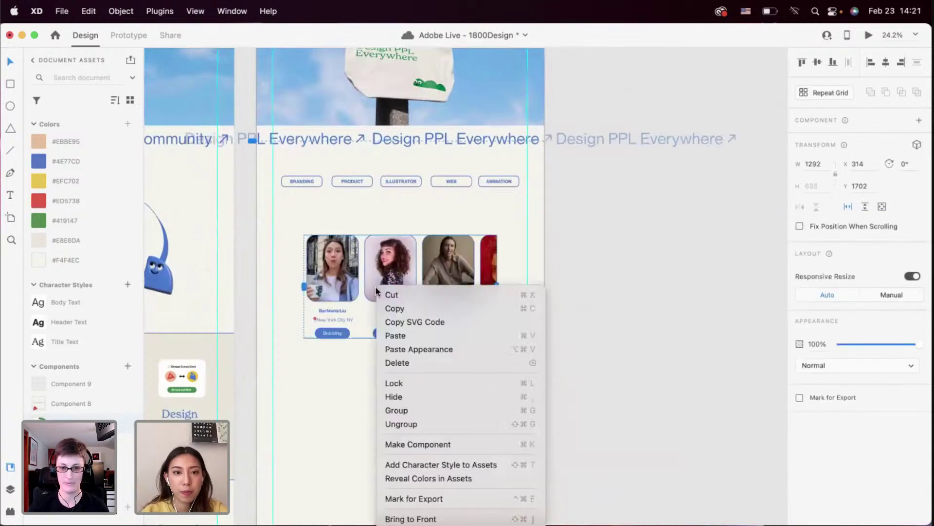
left_click(399, 423)
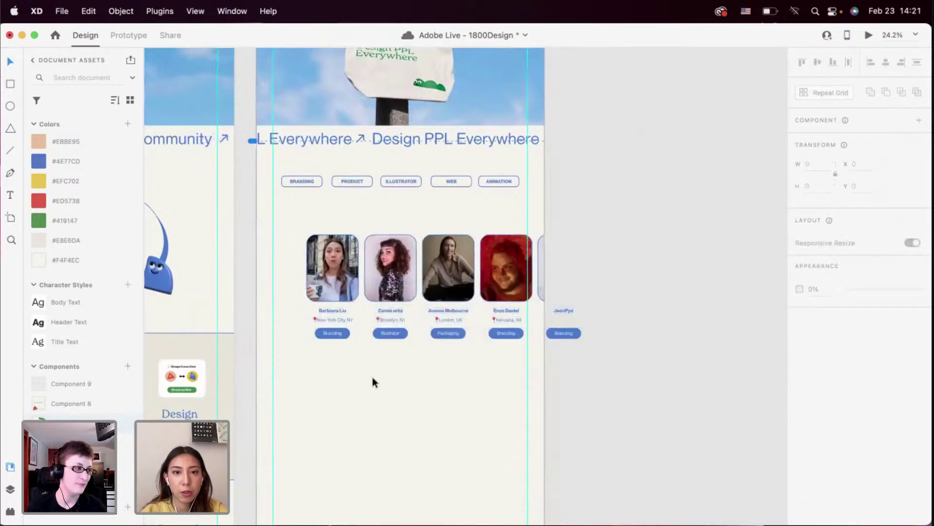
left_click(490, 273)
left_click(331, 330)
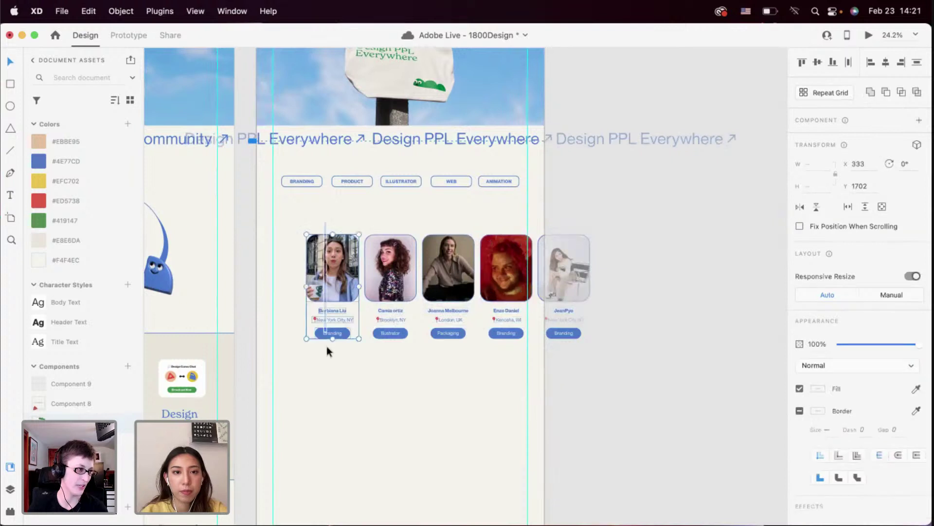
key("super+g")
left_click_drag(380, 220, 391, 344)
key("super+g")
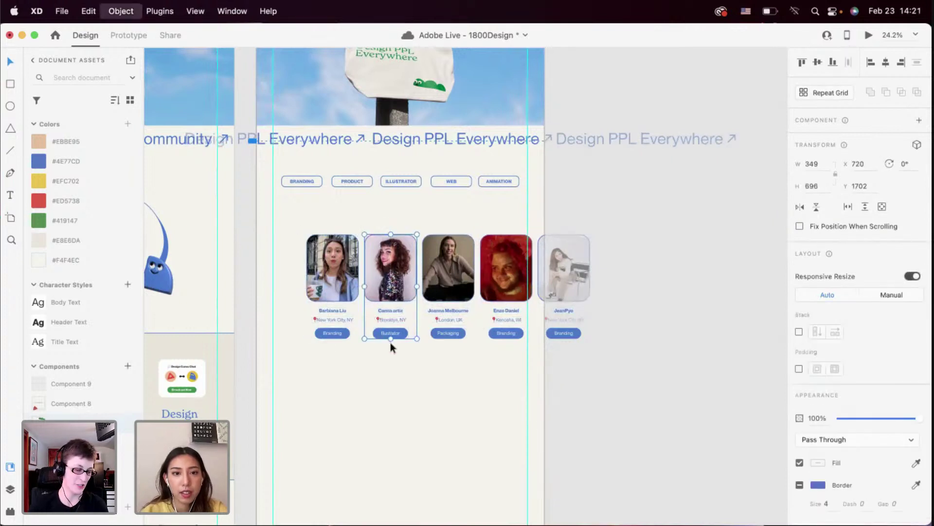
left_click(449, 186)
left_click_drag(449, 186, 448, 359)
key("super+z")
left_click(448, 360)
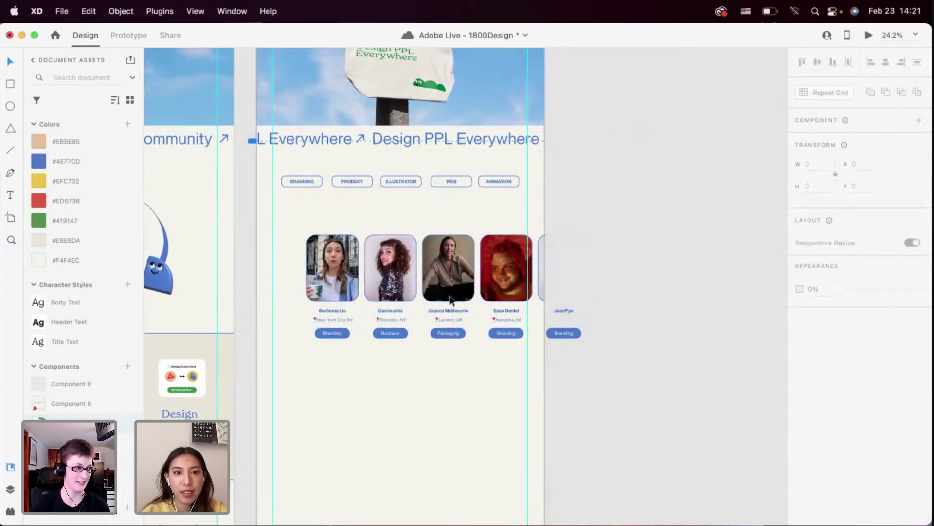
Group the third, fourth and fifth cards, shift the four-card row, and move the fifth below the first
left_click_drag(450, 301, 507, 340)
key("super+g")
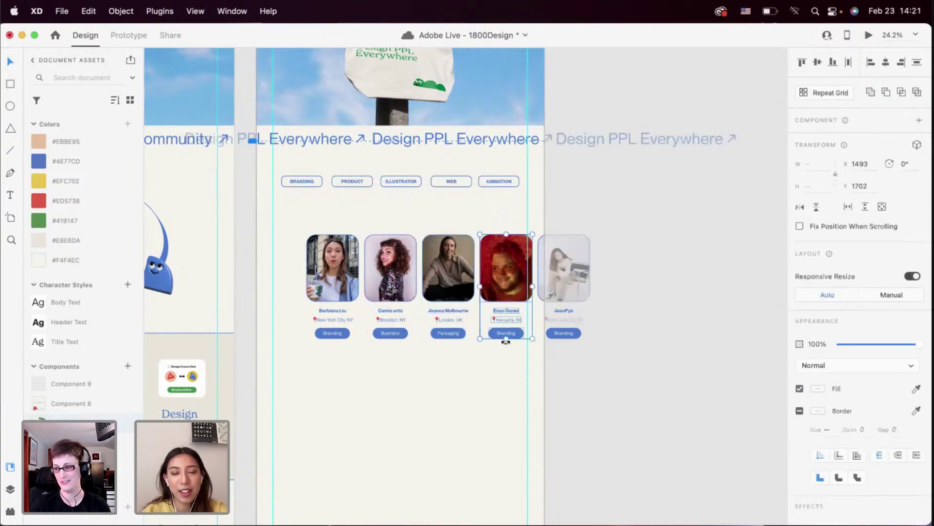
key("super+g")
left_click_drag(537, 208, 592, 363)
key("super+g")
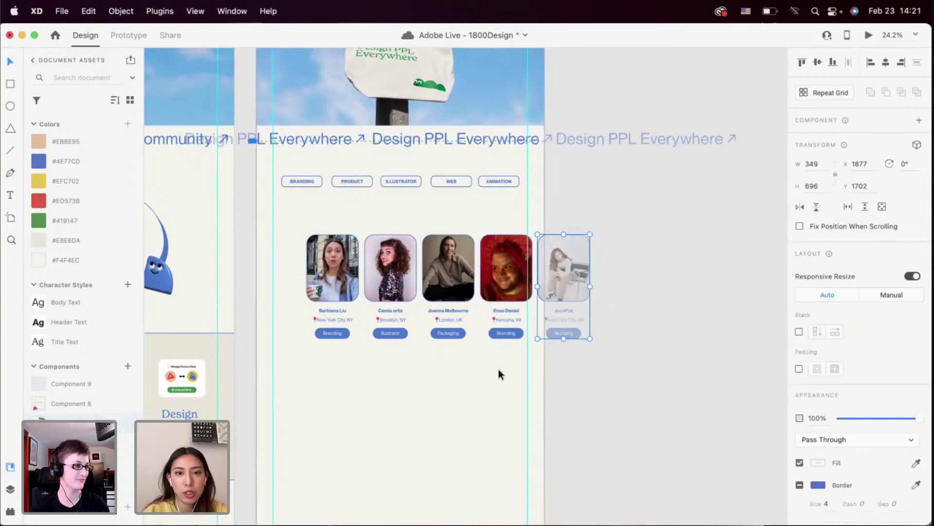
left_click(498, 374)
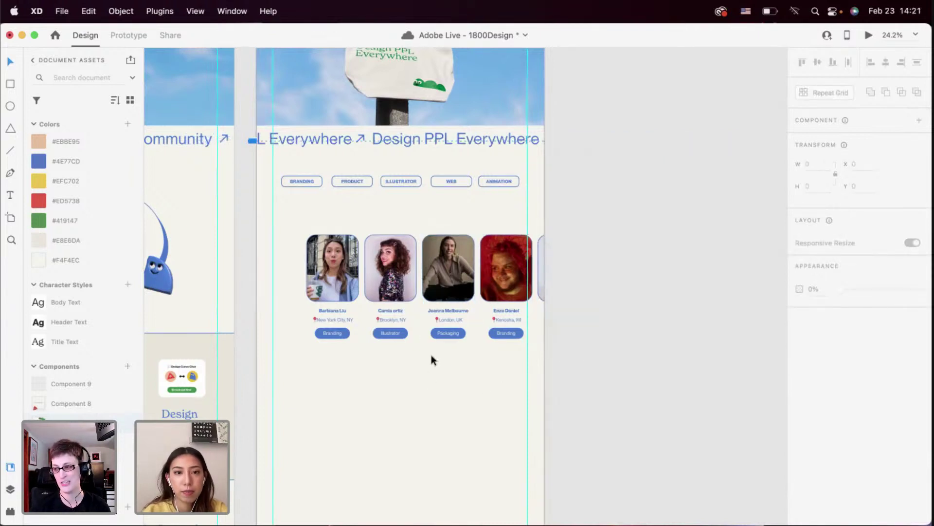
left_click(389, 277)
left_click_drag(392, 276, 373, 261)
left_click_drag(571, 295, 321, 395)
Settle the fifth card into the second row, abandoning a right-click paste attempt
left_click(390, 396)
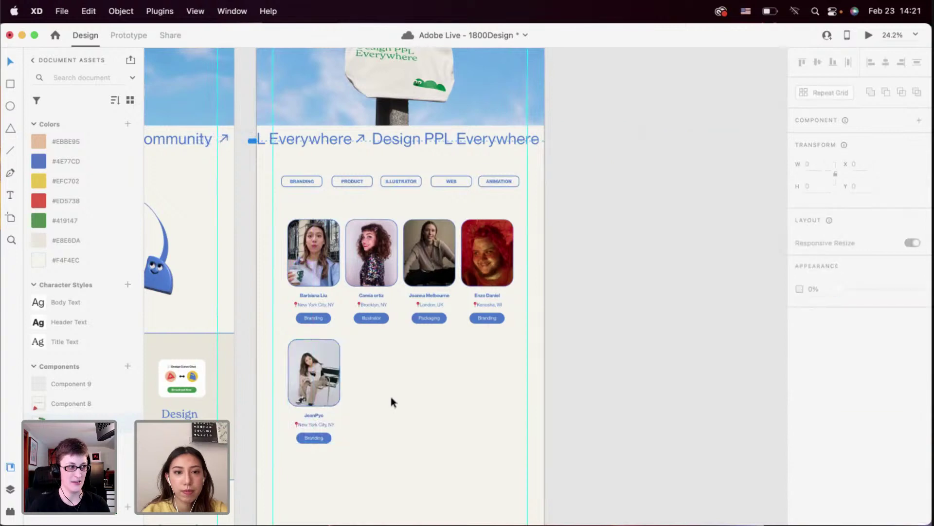
scroll(391, 399, "down", 3)
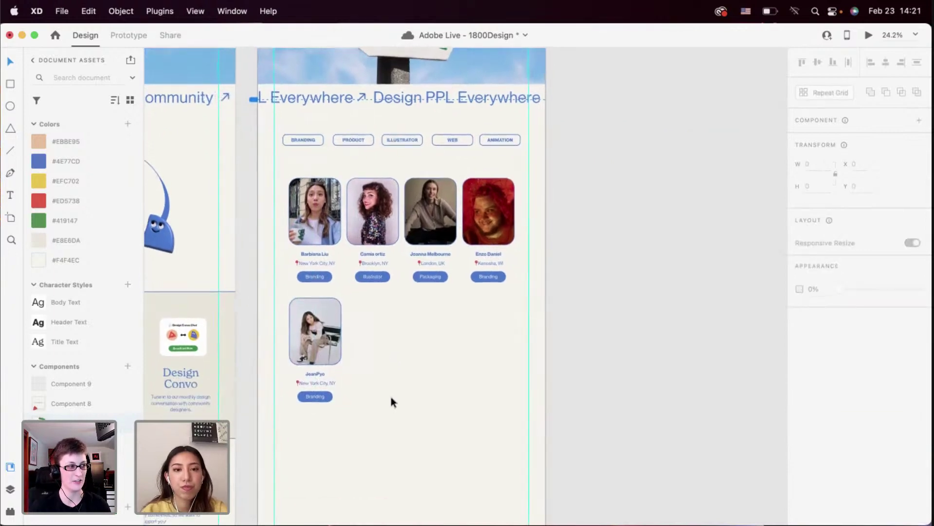
scroll(393, 402, "up", 1)
scroll(393, 401, "down", 3)
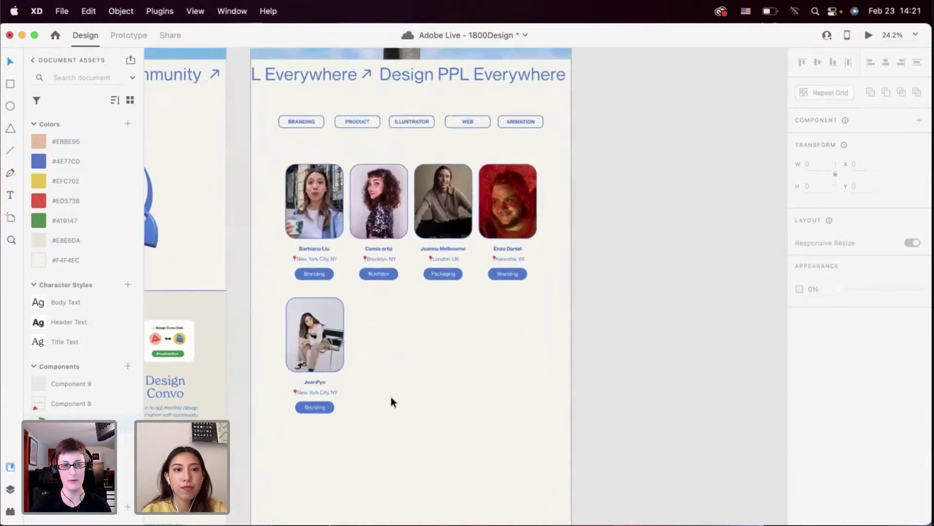
scroll(392, 402, "up", 5)
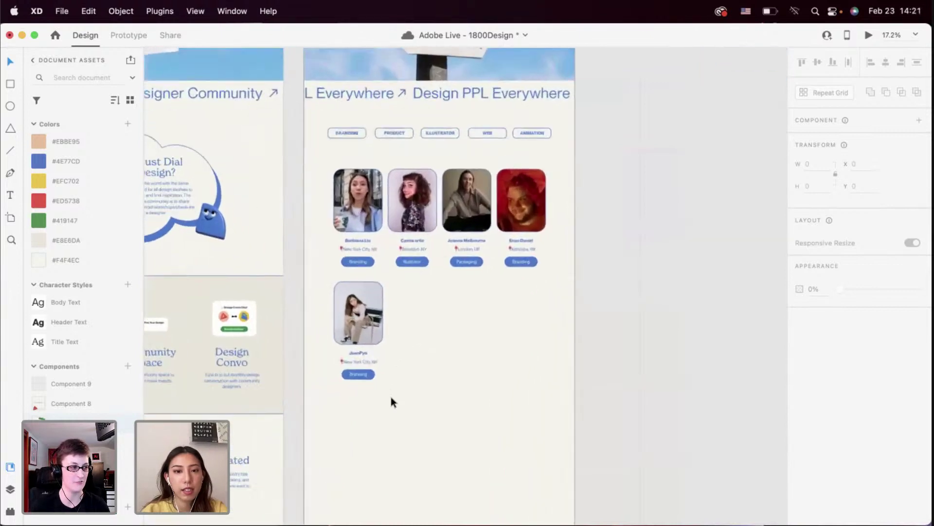
scroll(390, 396, "up", 2)
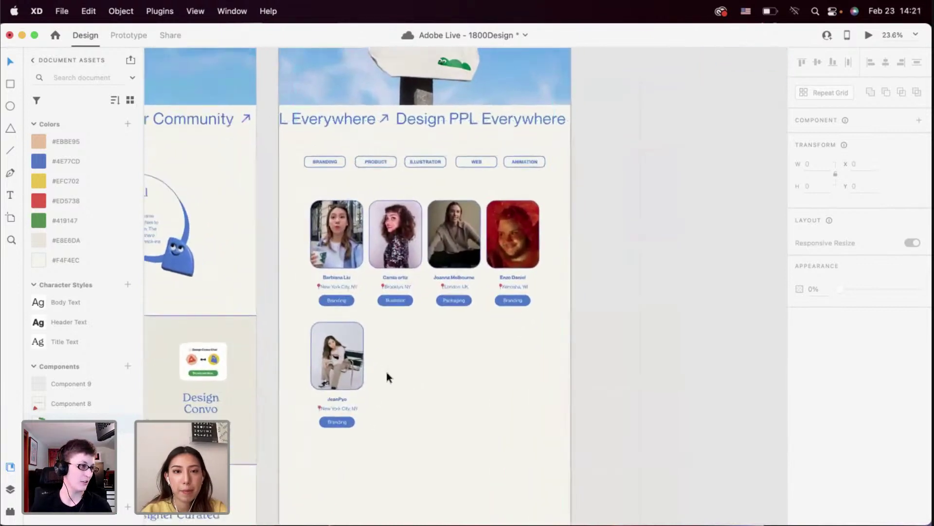
scroll(387, 372, "up", 3)
right_click(386, 371)
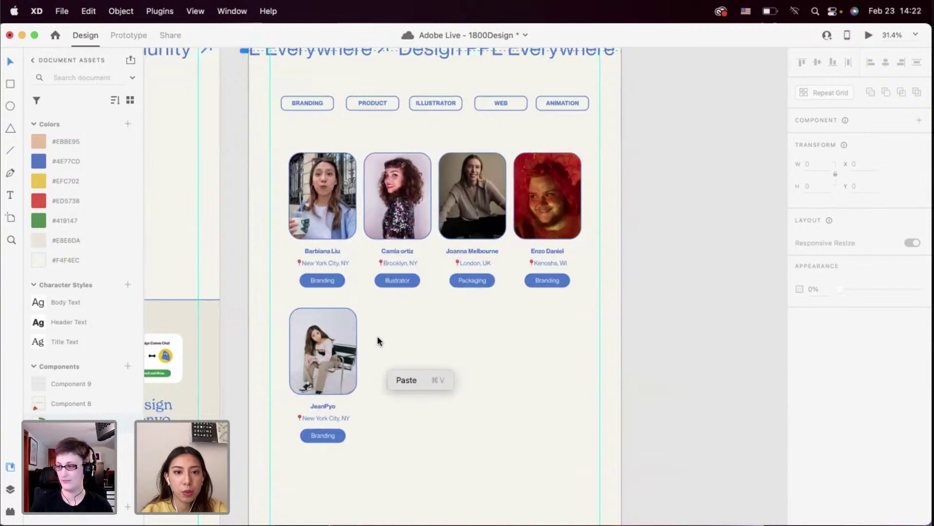
left_click(379, 340)
Option-drag copies of the first row's last three cards into the second row, making two rows of four
left_click_drag(564, 348, 364, 152)
left_click_drag(398, 208, 398, 362)
left_click(370, 466)
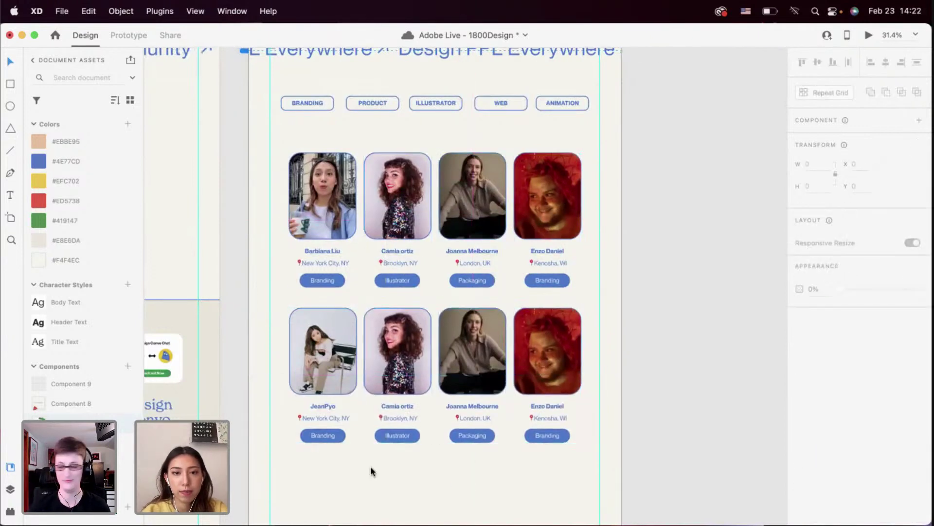
scroll(370, 466, "down", 3)
scroll(370, 465, "left", 2)
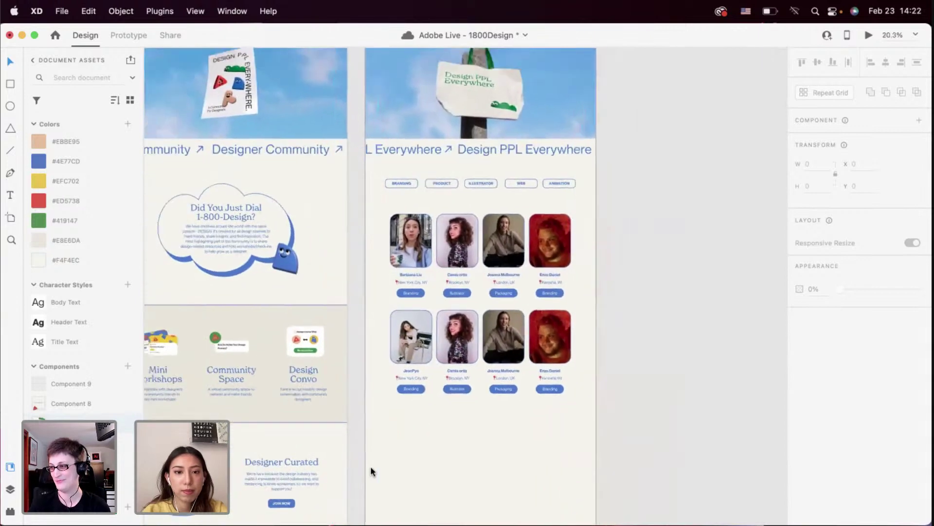
scroll(375, 452, "up", 3)
scroll(389, 396, "up", 5)
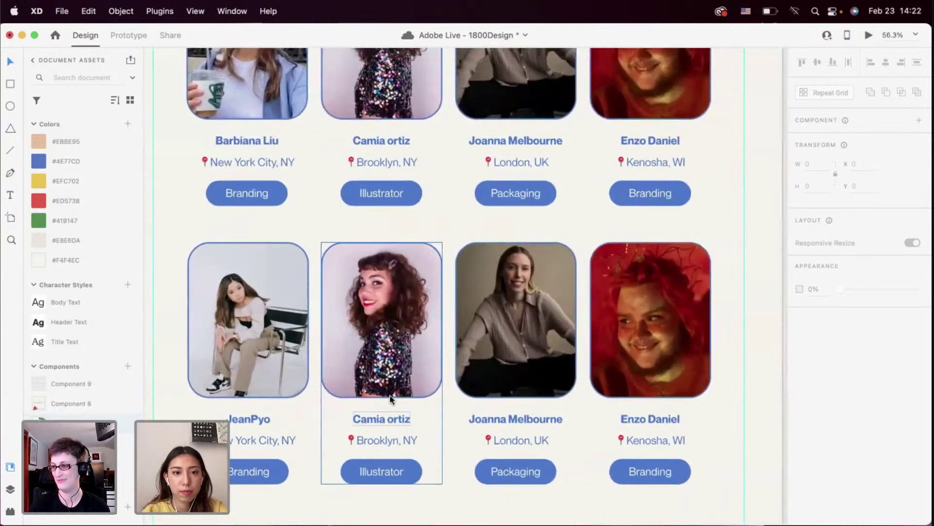
scroll(389, 392, "down", 2)
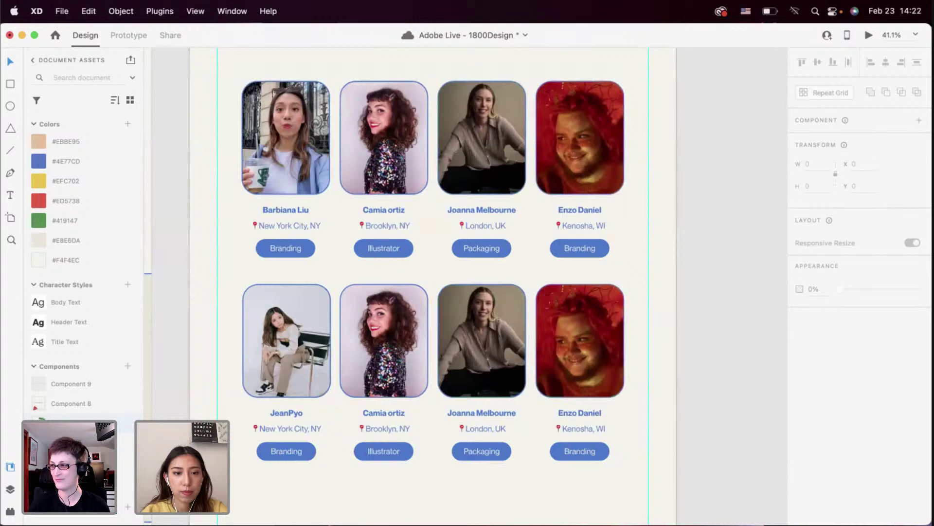
key("super+Tab")
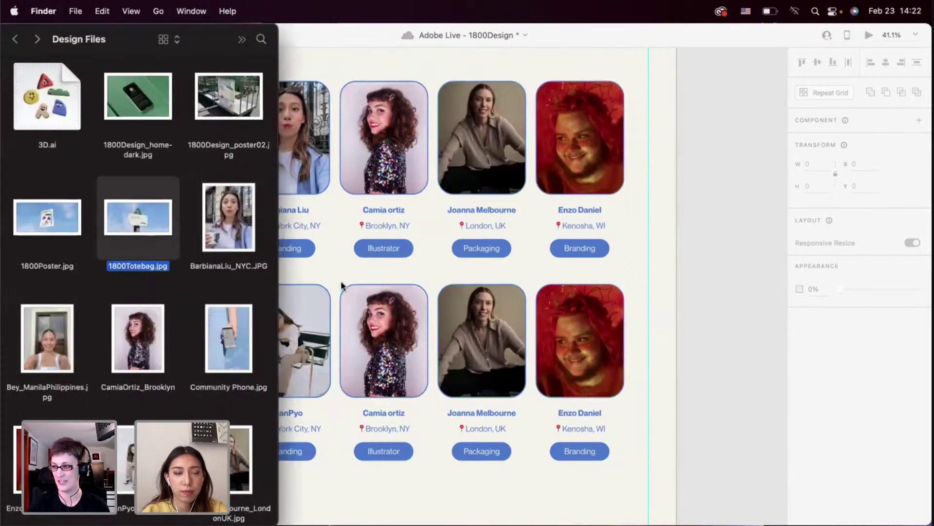
Drag a new portrait from the Design Files folder onto the lower row's second card
scroll(173, 253, "down", 2)
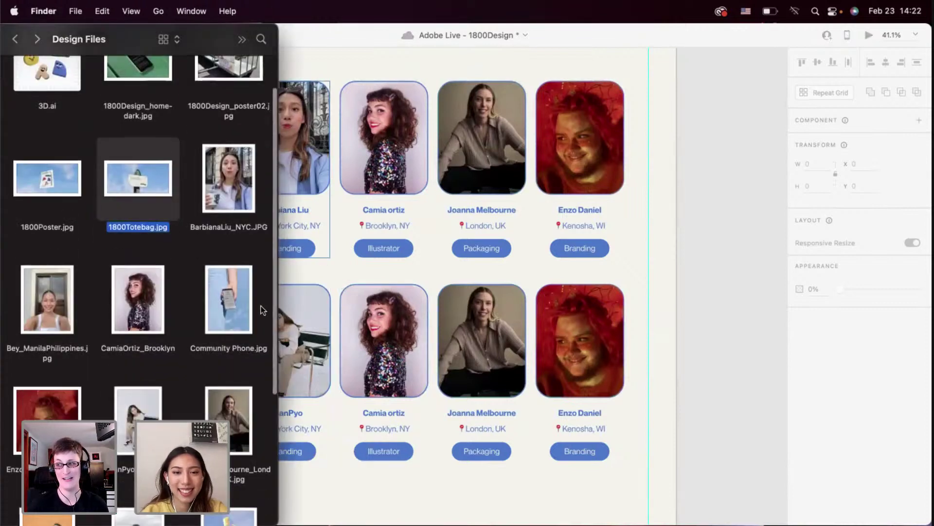
scroll(200, 311, "down", 6)
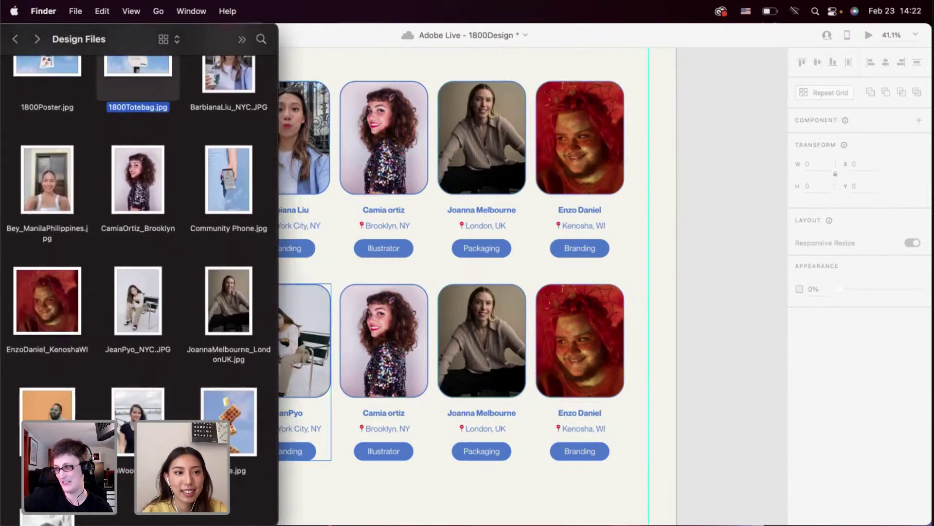
left_click_drag(138, 404, 394, 358)
Place the portrait in the lower second card and change its location from Brooklyn to New York City
left_click(393, 413)
scroll(393, 413, "up", 5)
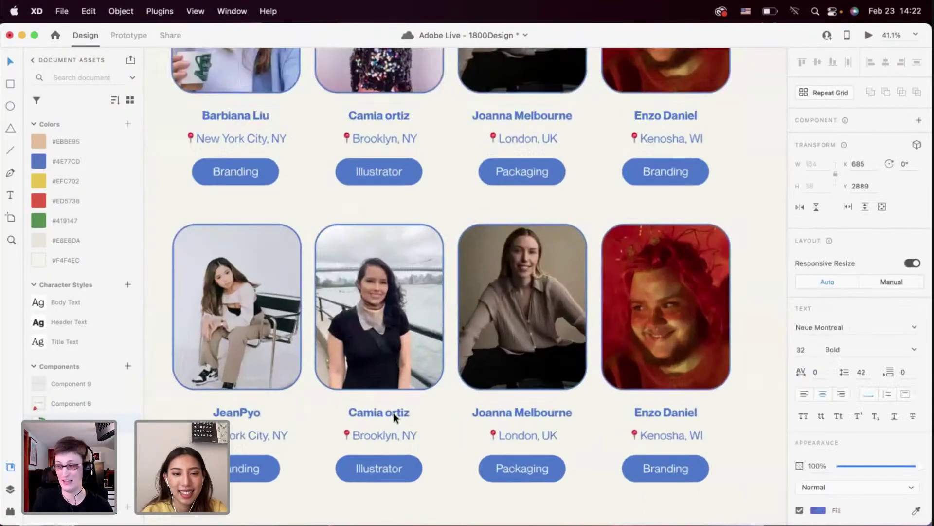
double_click(373, 438)
left_click(385, 436)
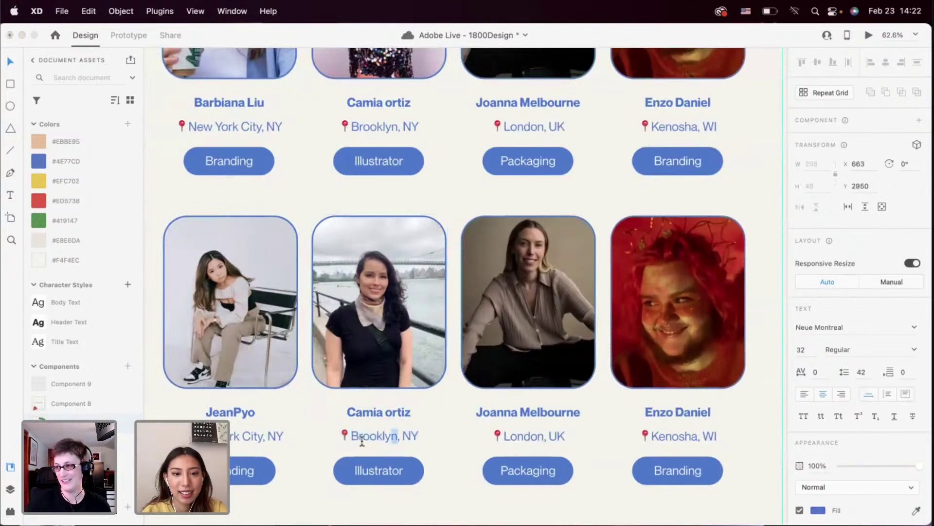
left_click_drag(395, 437, 350, 438)
type("New York")
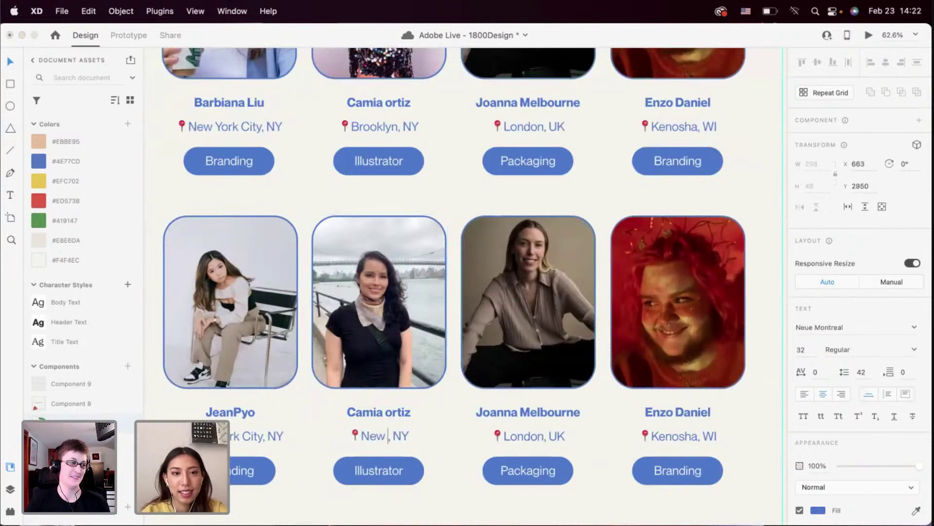
type(" City")
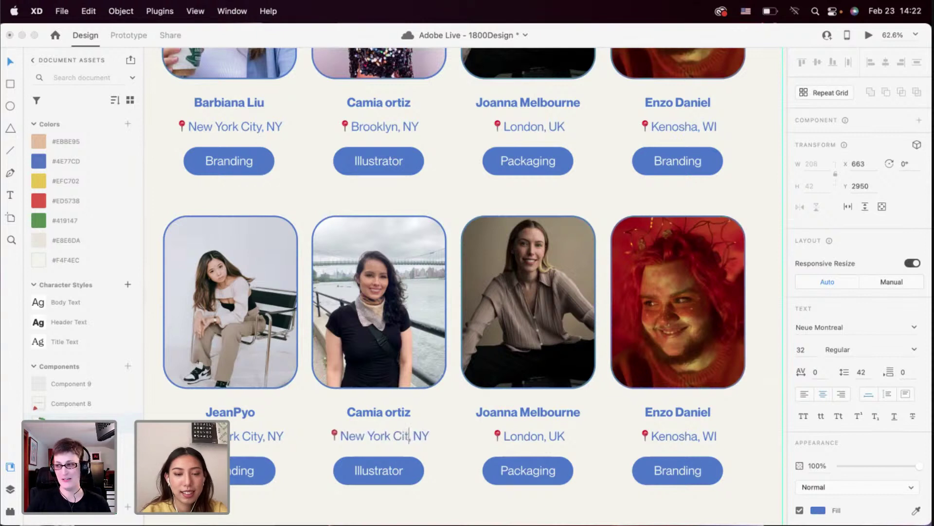
key("Escape")
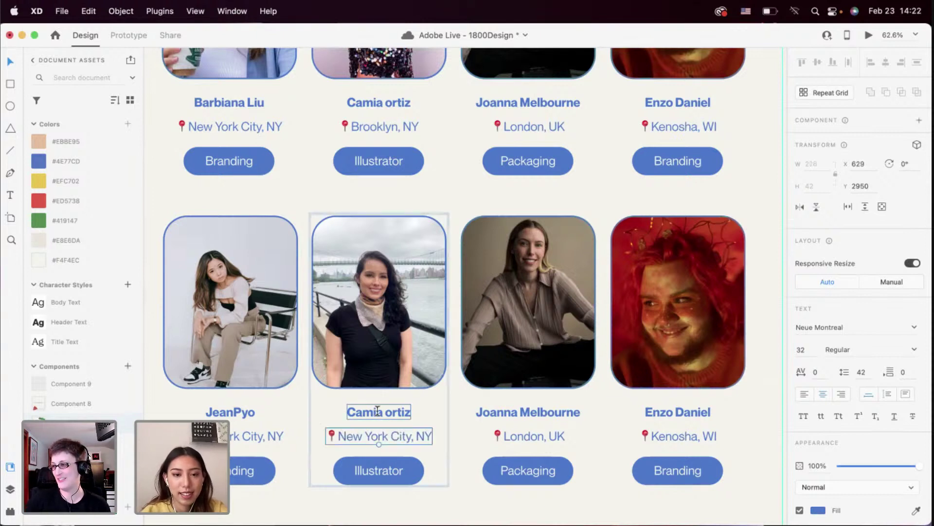
Paste a new designer name over the second card's name, undoing a mistaken deletion of it
key("super+Tab")
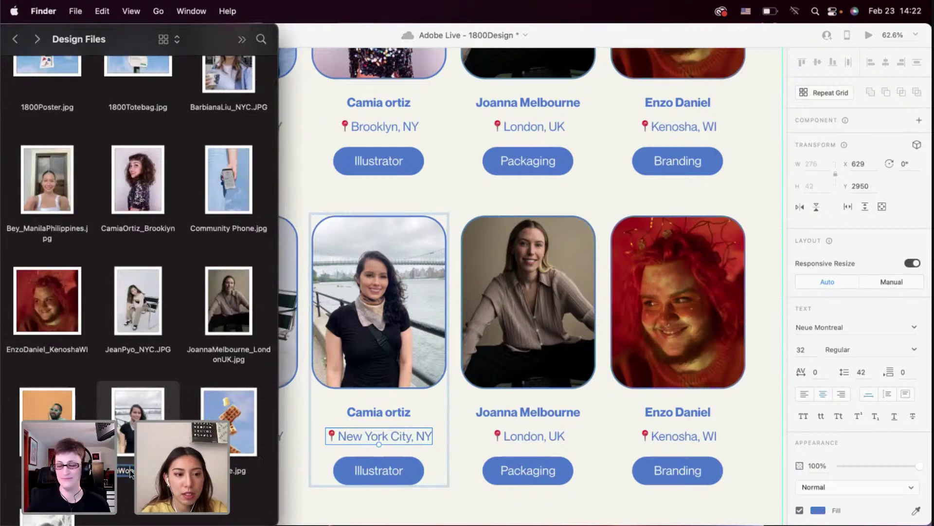
left_click(370, 454)
double_click(369, 405)
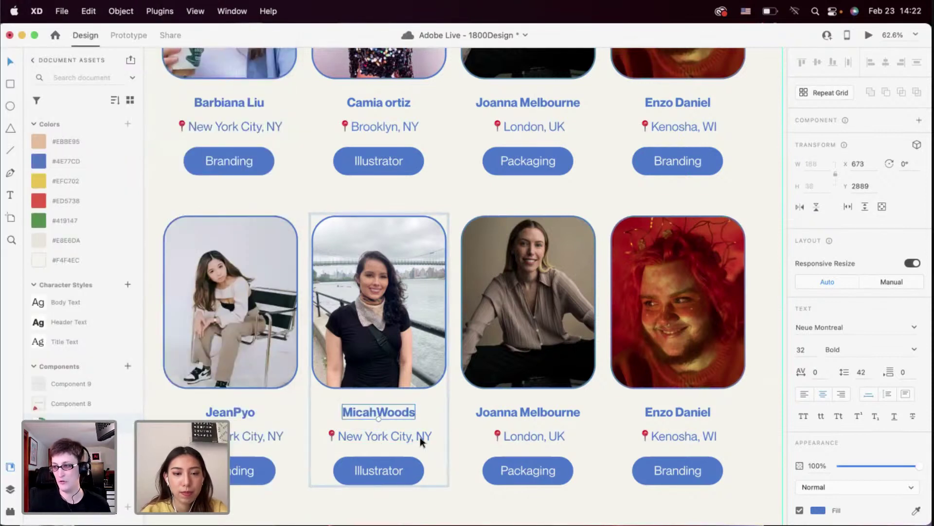
left_click(373, 468)
double_click(383, 410)
key("super+c")
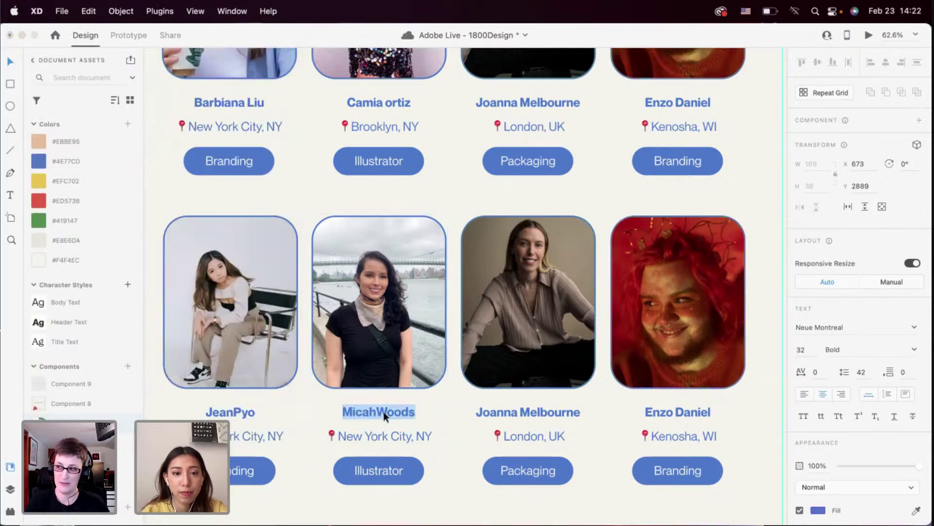
key("BackSpace")
key("Escape")
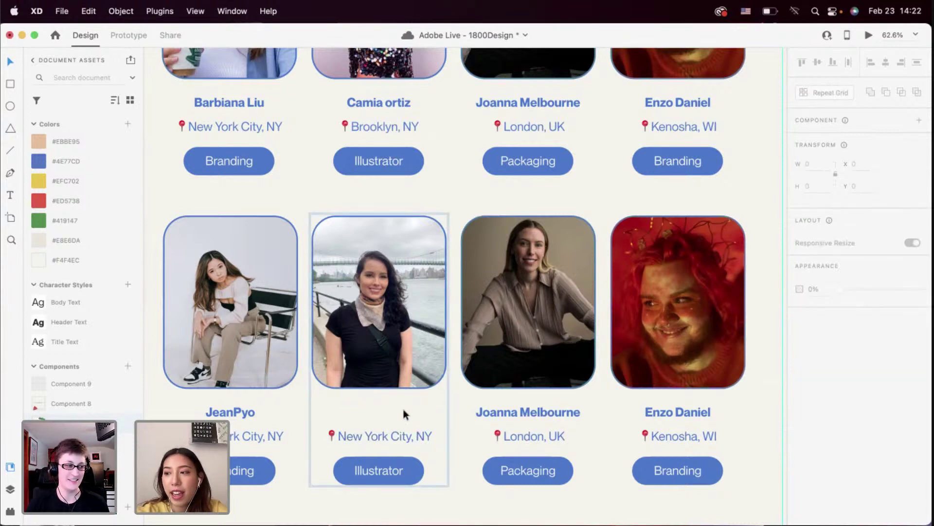
scroll(372, 402, "up", 3)
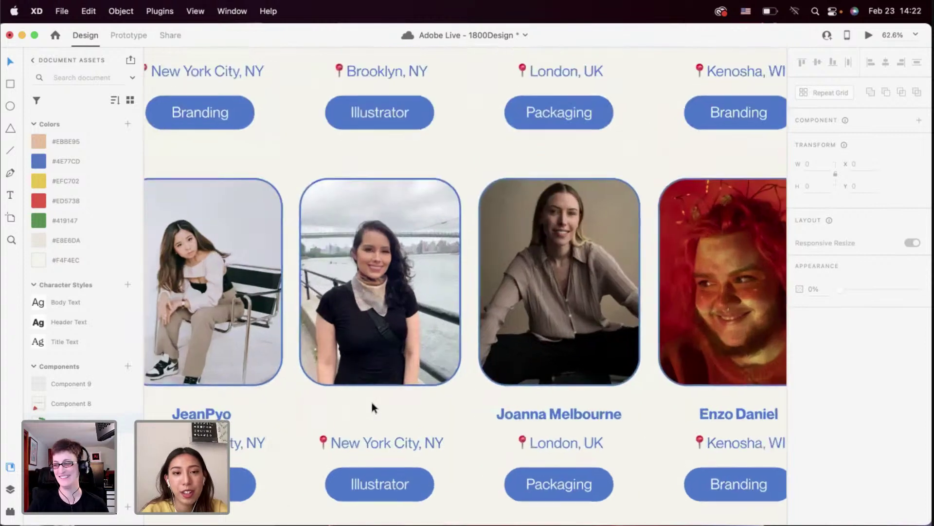
key("super+z")
key("super+z")
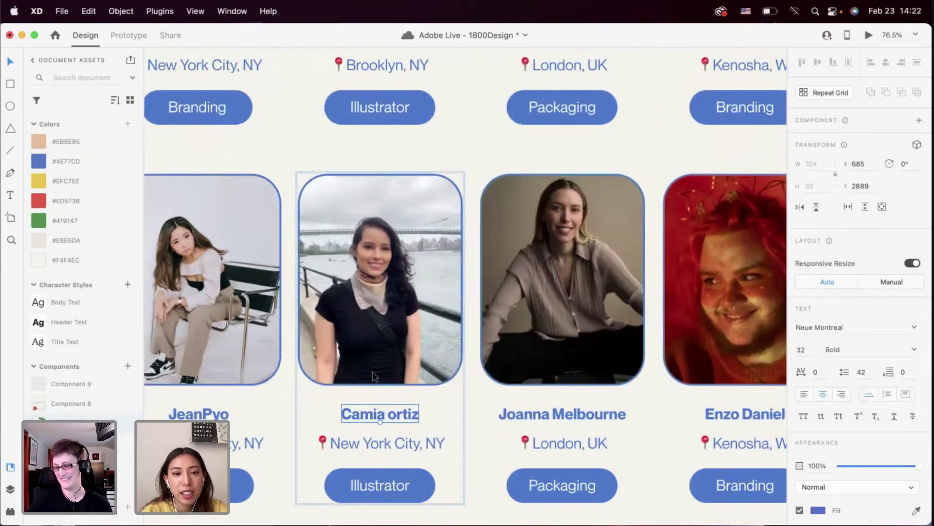
left_click(368, 363)
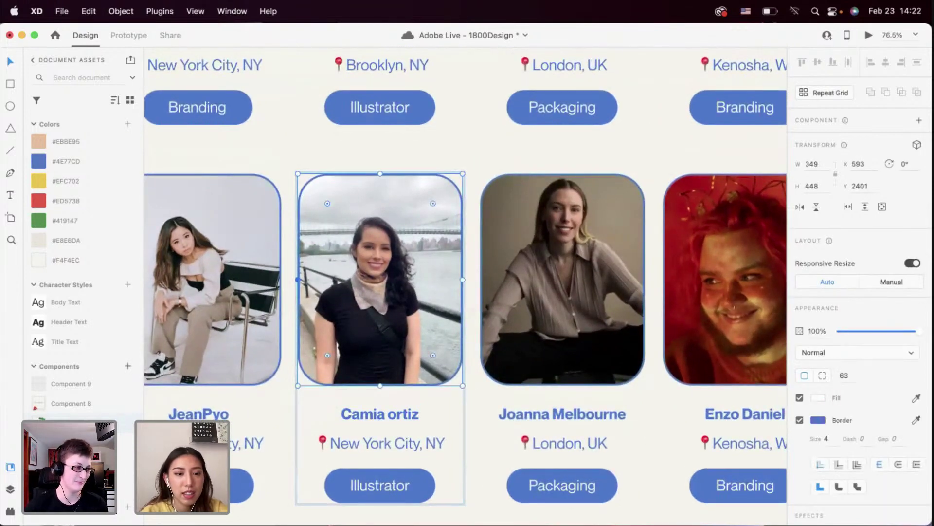
key("super+Tab")
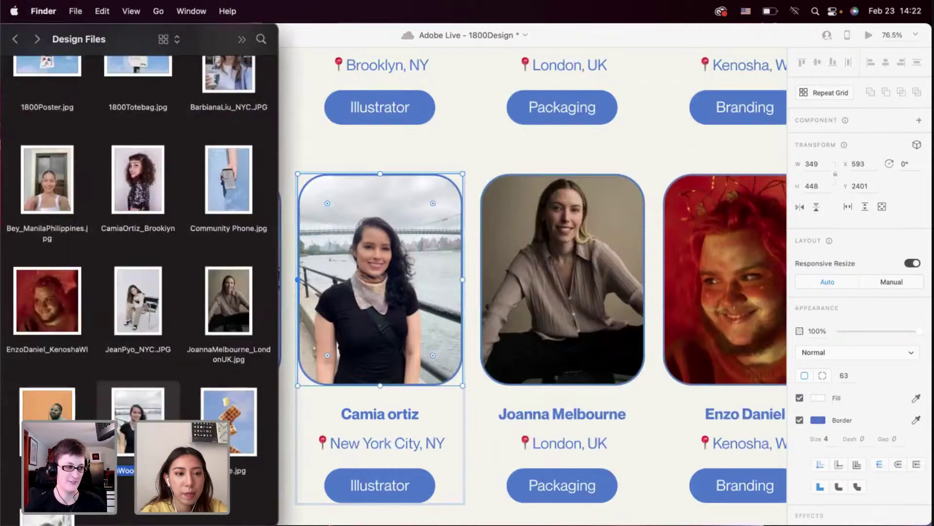
Drop the orange sunflower portrait onto the lower third card and paste the new designer's name over its name
scroll(198, 402, "down", 2)
left_click_drag(48, 389, 615, 274)
key("super+Tab")
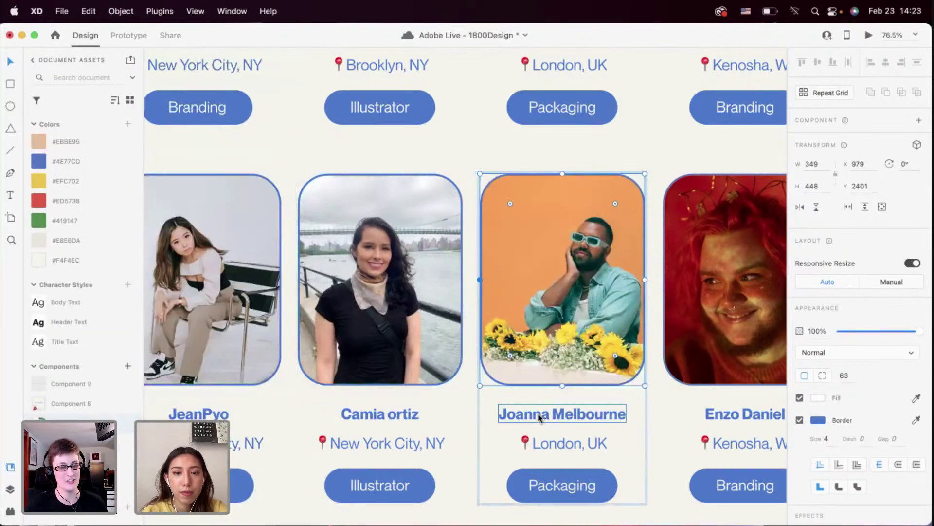
double_click(538, 417)
key("super+v")
key("Escape")
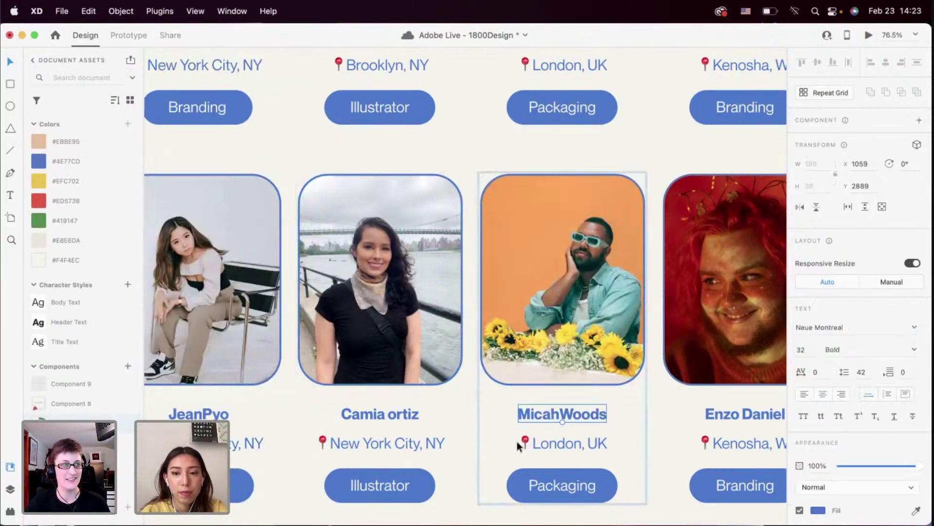
scroll(517, 440, "down", 3)
scroll(532, 388, "up", 6)
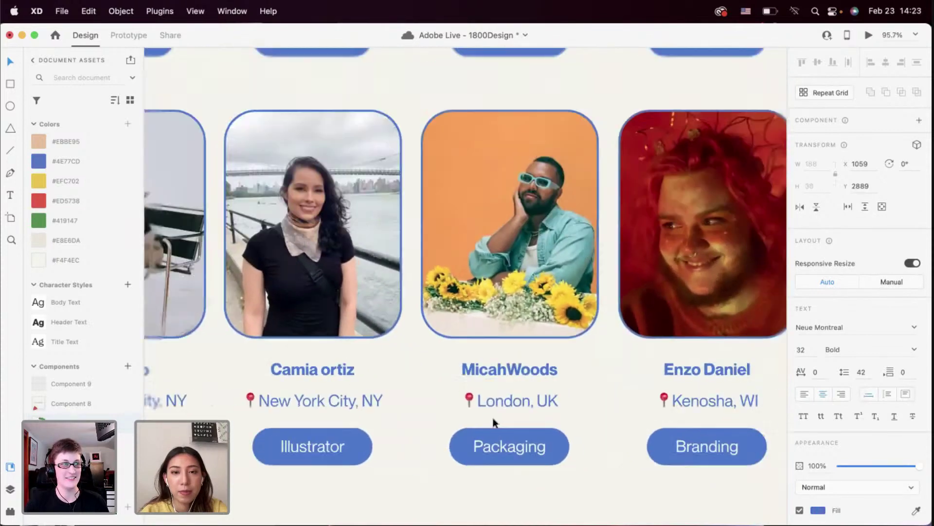
scroll(493, 420, "down", 4)
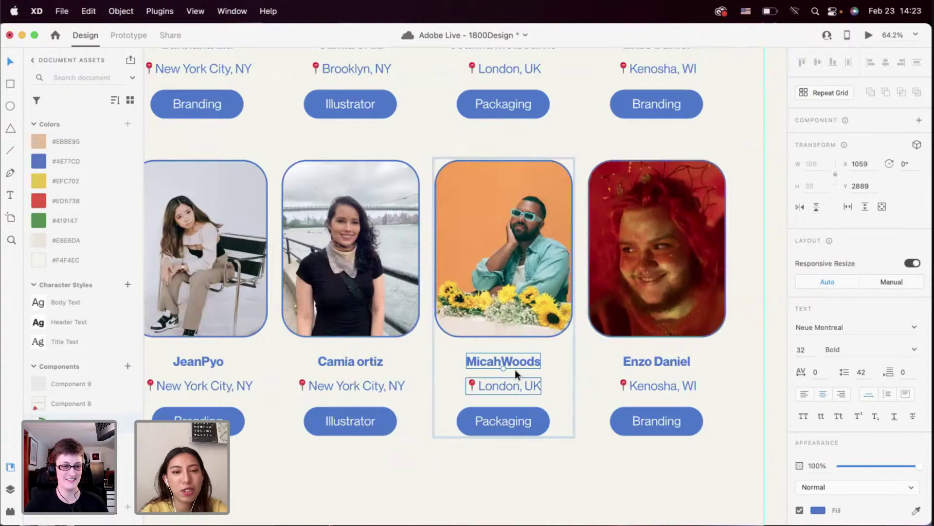
scroll(516, 373, "up", 3)
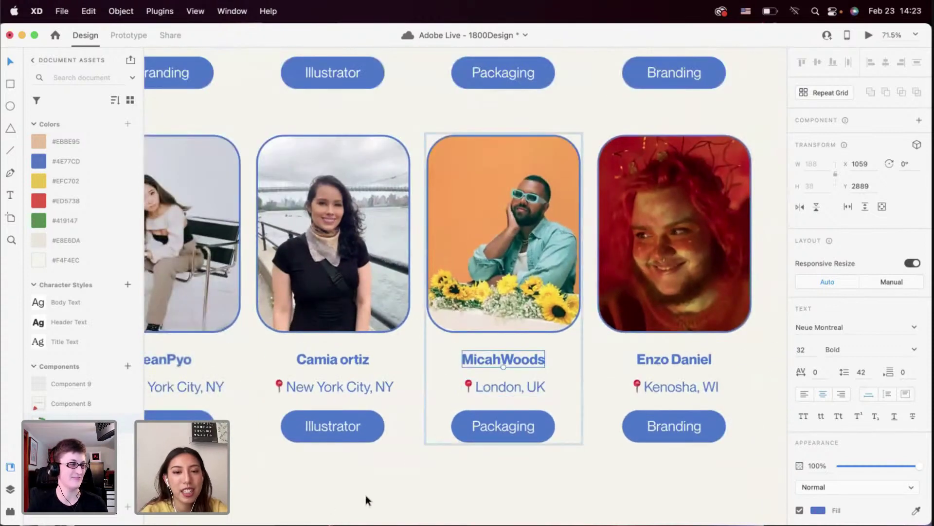
scroll(470, 455, "up", 5)
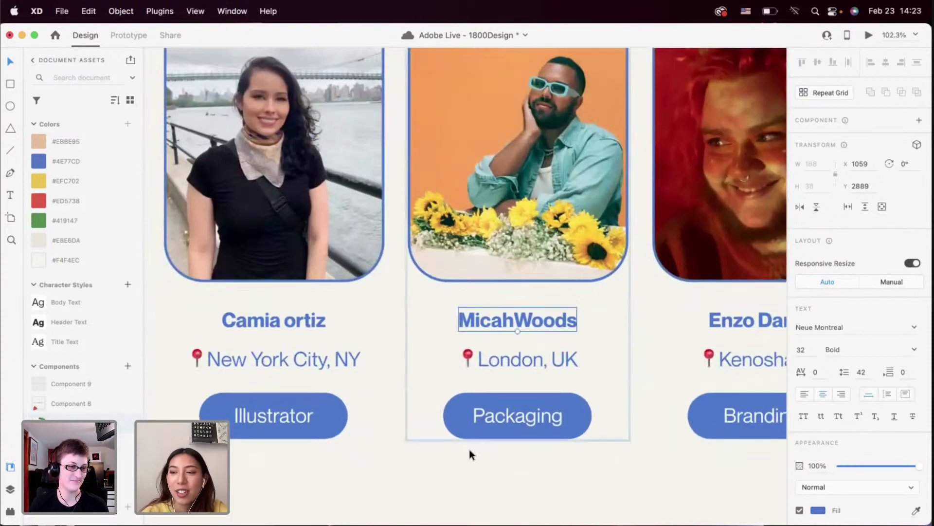
scroll(465, 498, "down", 3)
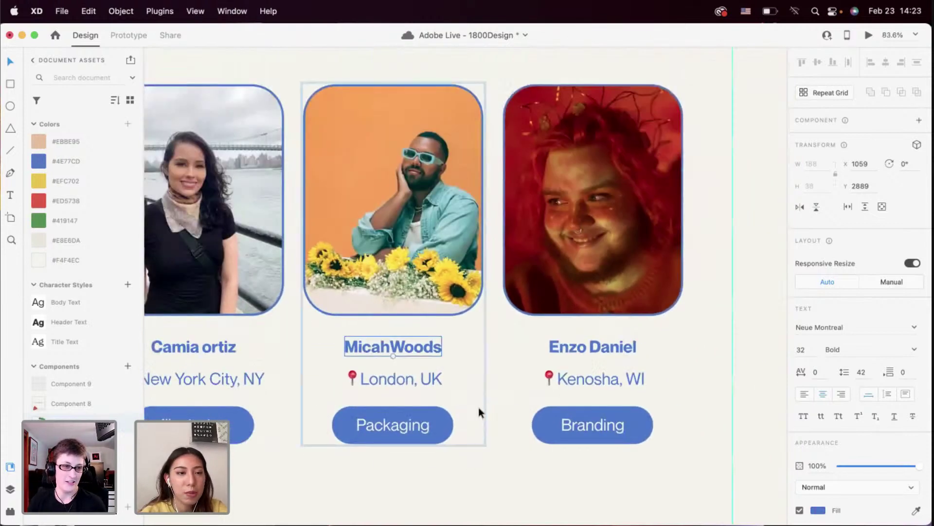
key("super+Tab")
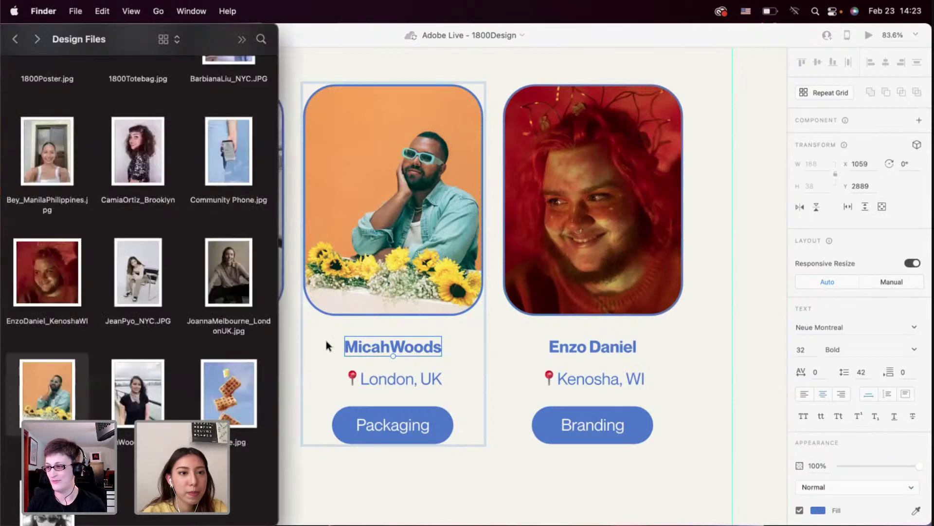
Drop the black-and-white sunglasses portrait into the last lower-row card, edit its name, and deselect
scroll(139, 244, "up", 2)
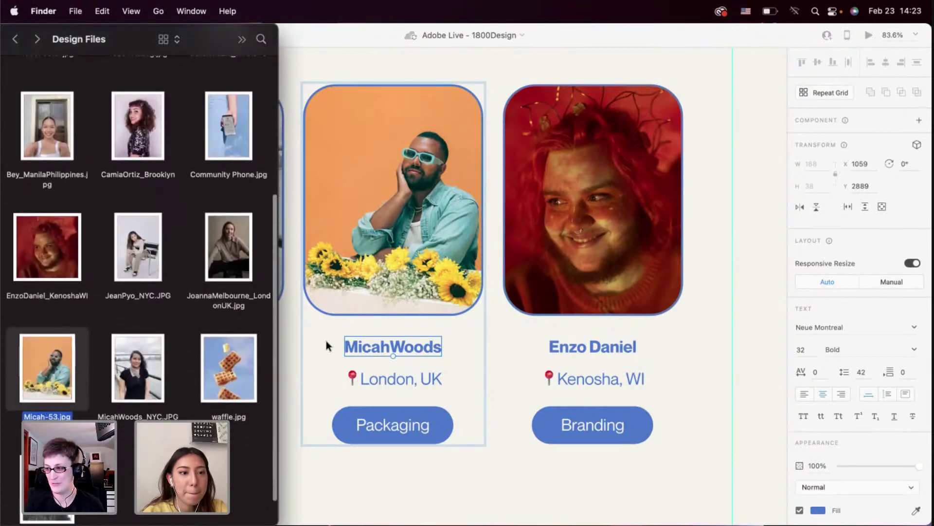
scroll(218, 398, "down", 3)
left_click_drag(218, 398, 580, 247)
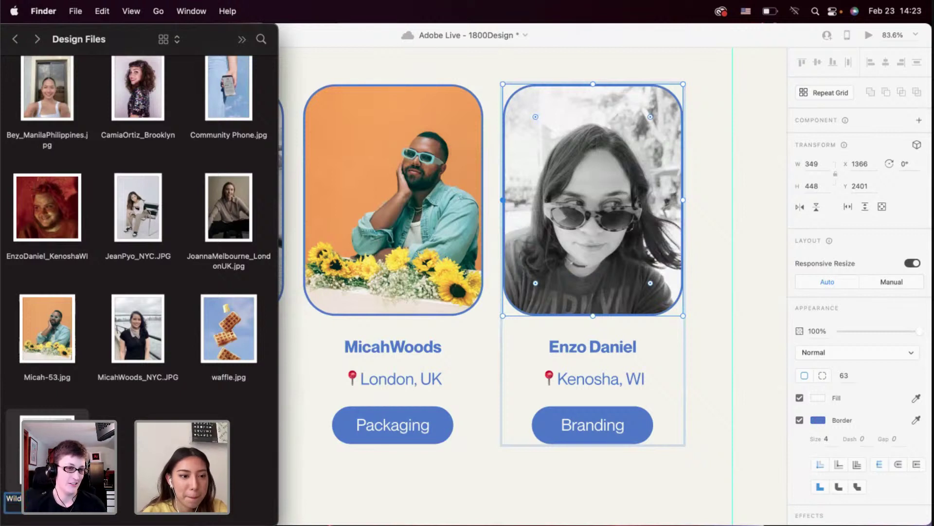
double_click(599, 348)
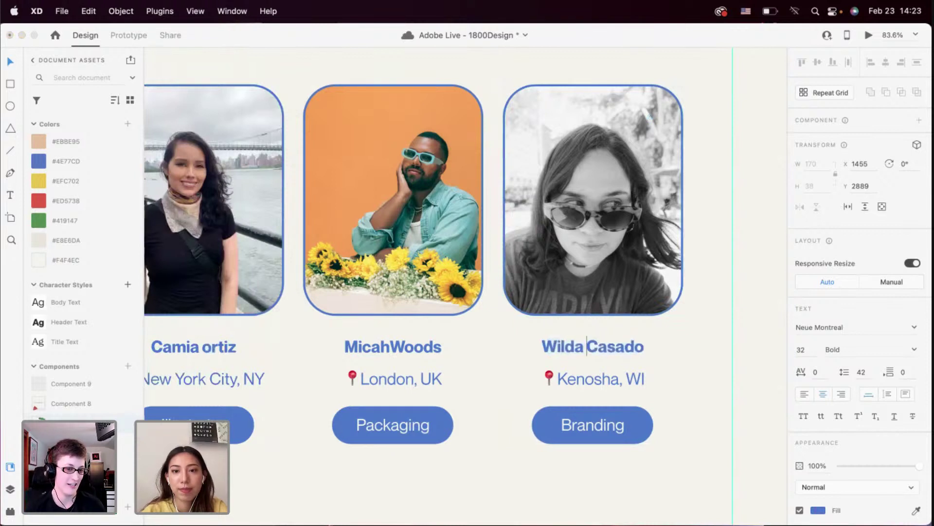
left_click(684, 363)
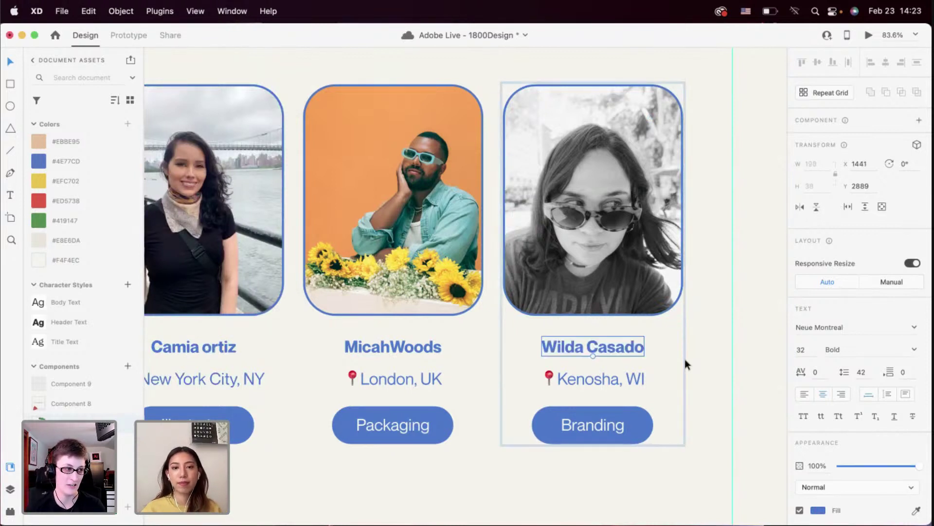
left_click(703, 363)
Pan and zoom across the Home and Community artboards to look them over
scroll(703, 363, "down", 10)
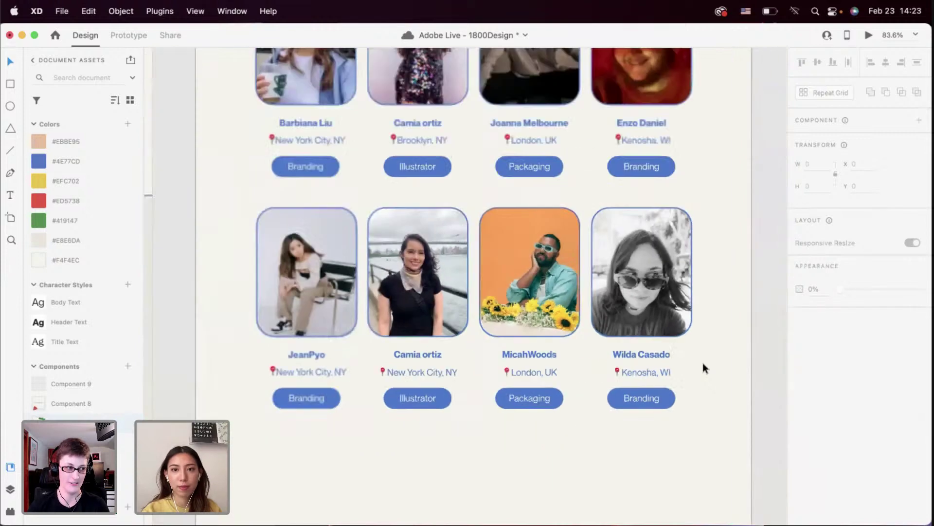
scroll(703, 363, "down", 5)
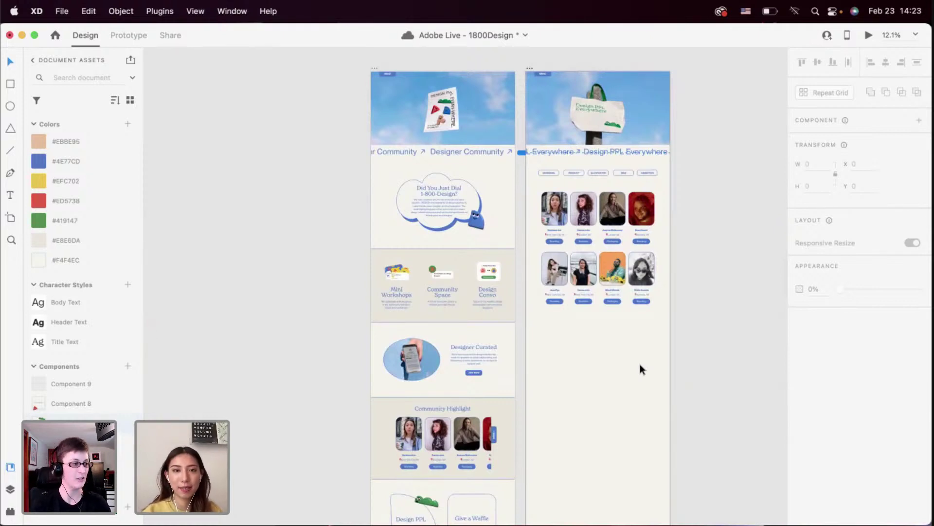
scroll(641, 369, "down", 3)
scroll(641, 368, "down", 5)
scroll(640, 369, "up", 5)
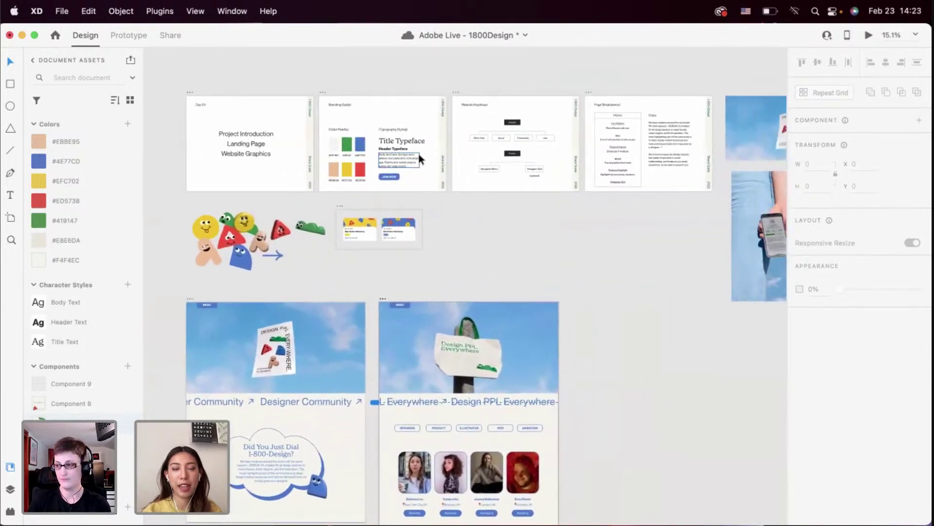
scroll(419, 157, "up", 3)
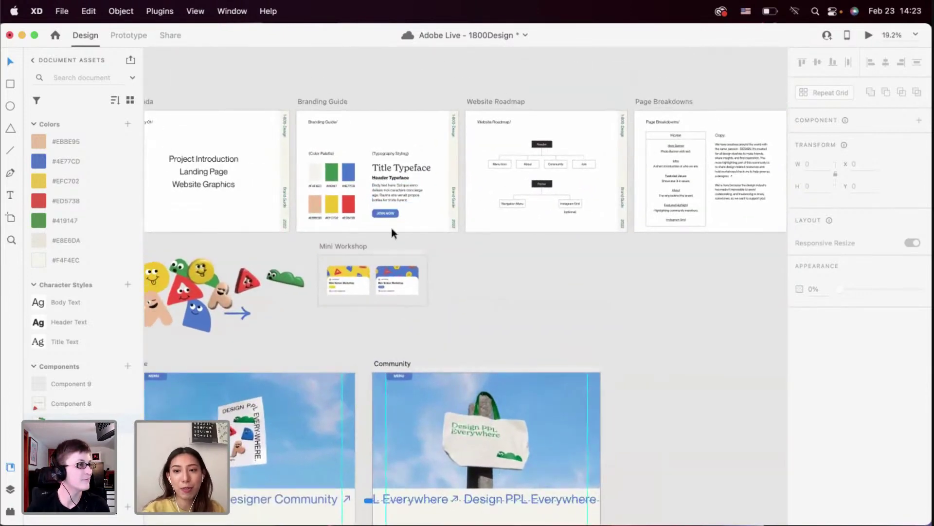
scroll(393, 229, "down", 3)
scroll(391, 254, "down", 3)
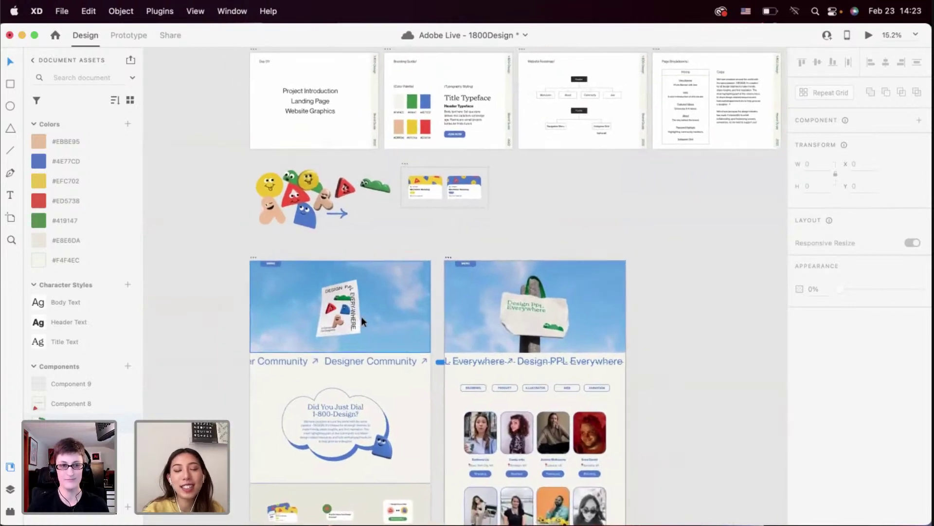
scroll(363, 319, "down", 3)
scroll(456, 198, "up", 5)
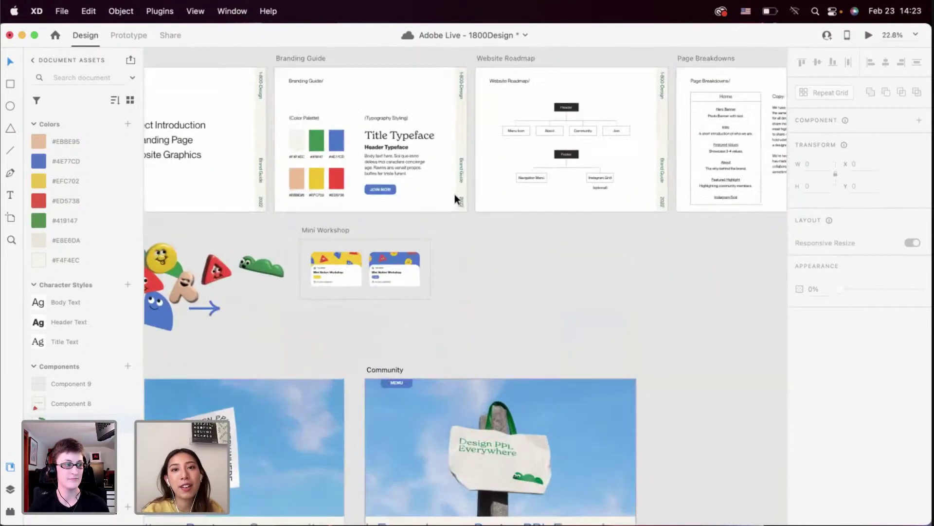
scroll(506, 200, "up", 2)
scroll(506, 200, "right", 2)
scroll(402, 179, "down", 3)
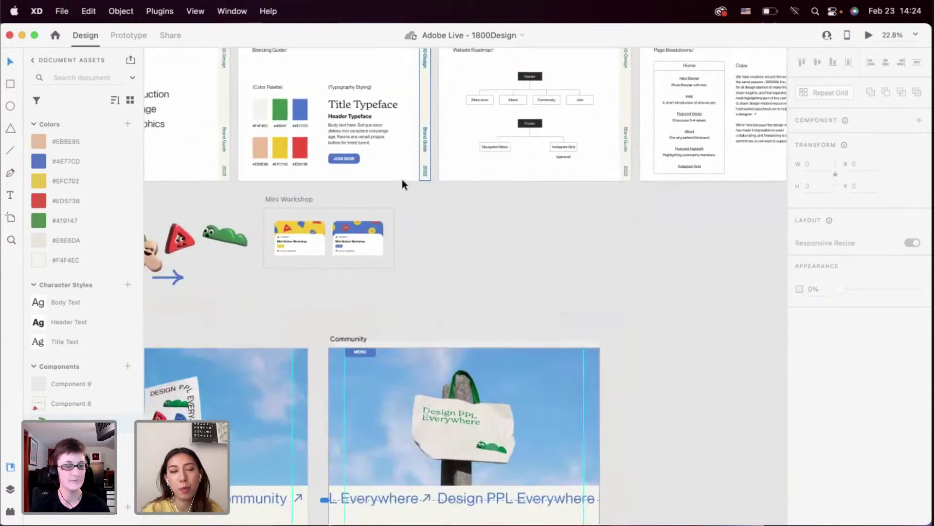
scroll(338, 141, "left", 5)
scroll(369, 258, "down", 10)
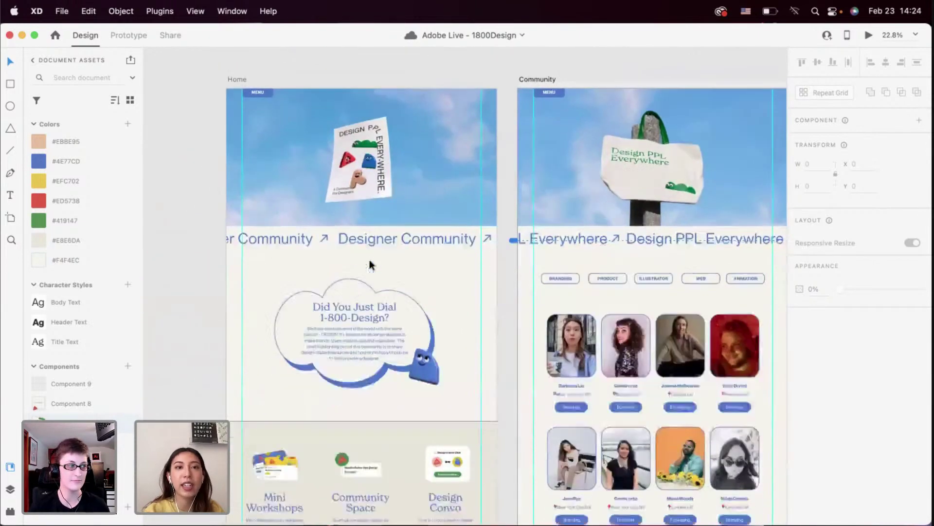
scroll(369, 259, "down", 2)
scroll(369, 259, "down", 2)
scroll(345, 311, "down", 3)
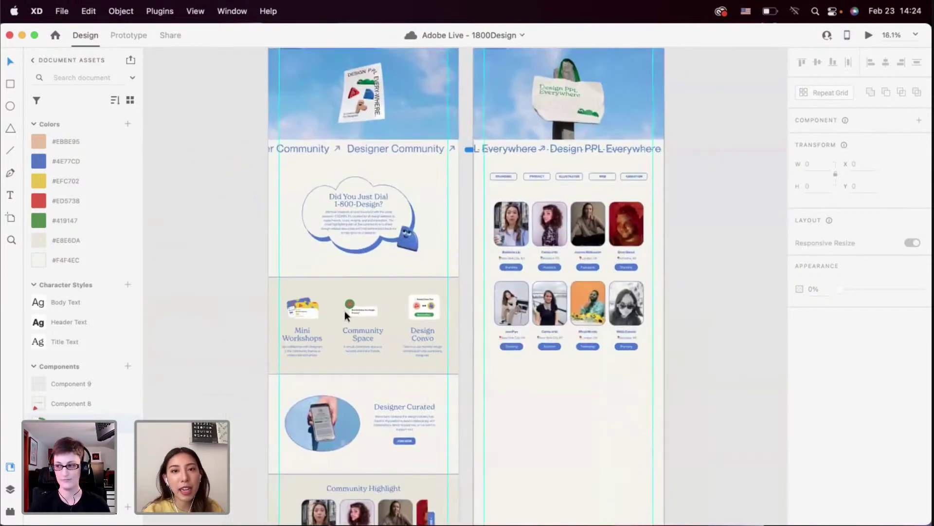
scroll(345, 310, "down", 2)
scroll(344, 311, "right", 2)
scroll(345, 310, "up", 5)
scroll(345, 310, "right", 2)
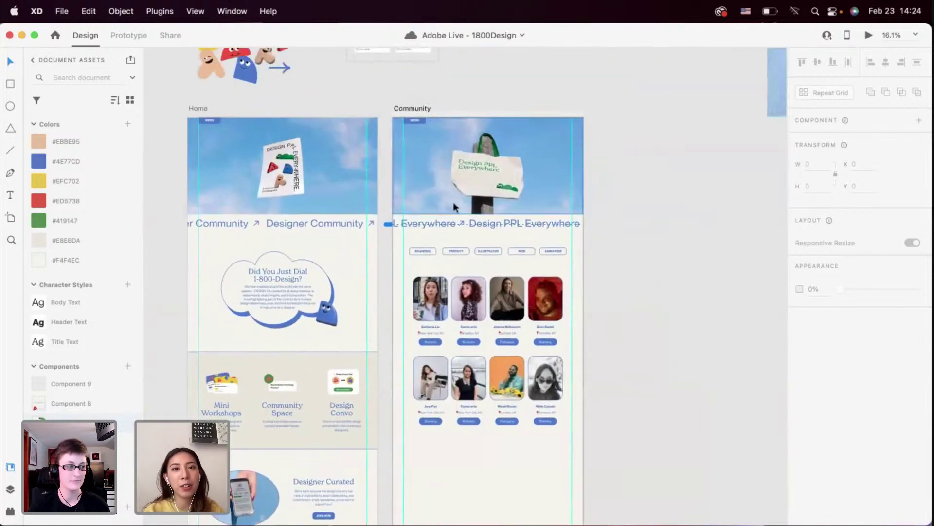
scroll(475, 243, "down", 9)
scroll(475, 244, "left", 4)
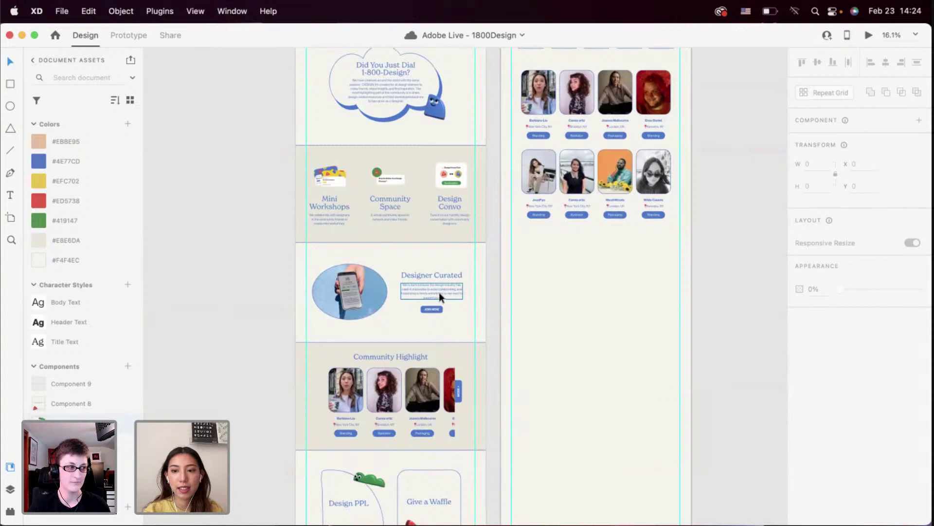
scroll(439, 292, "down", 3)
scroll(439, 292, "down", 2)
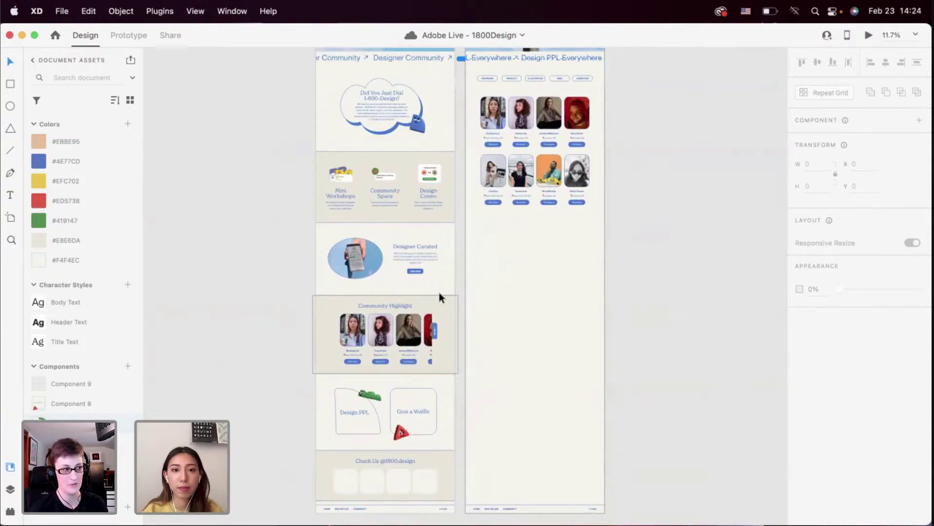
scroll(439, 292, "up", 3)
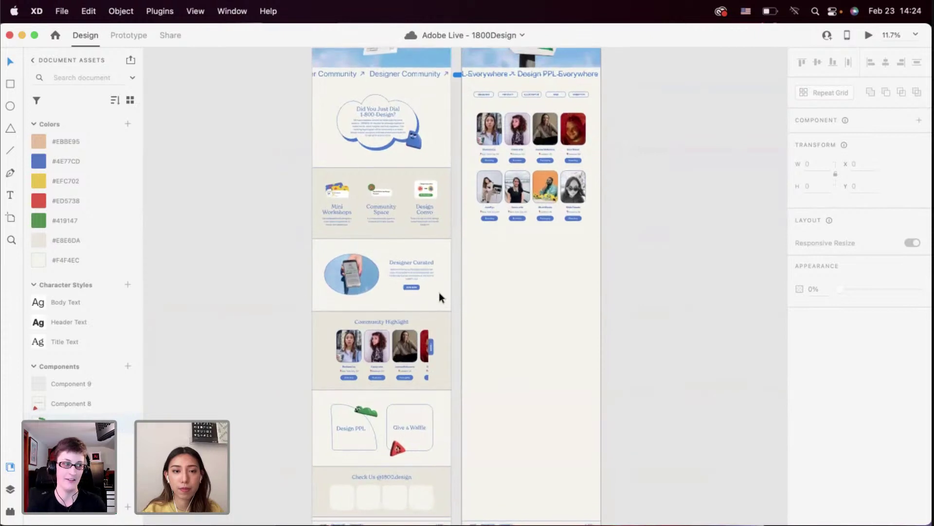
scroll(394, 292, "down", 2)
scroll(392, 317, "up", 5)
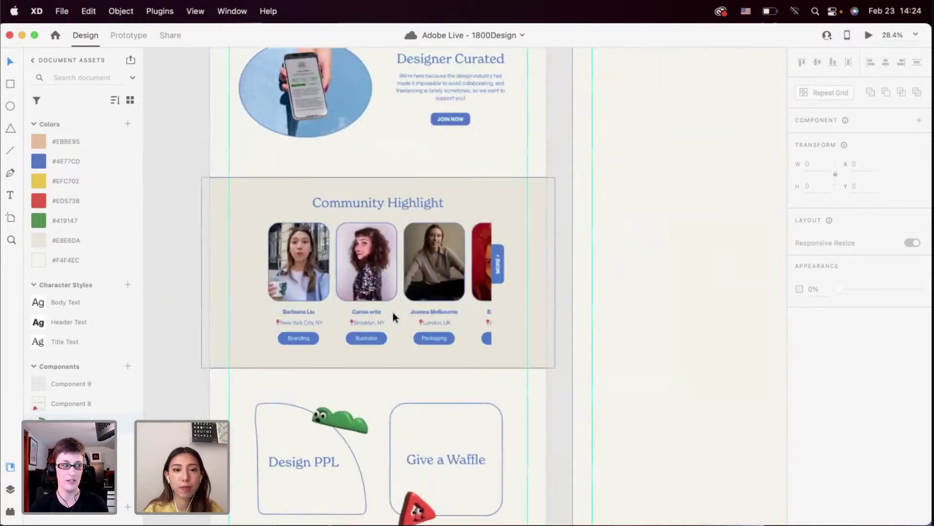
Select the Community Highlight group and launch the Desktop Preview of the 1800Design Home page
left_click(420, 275)
scroll(420, 276, "down", 3)
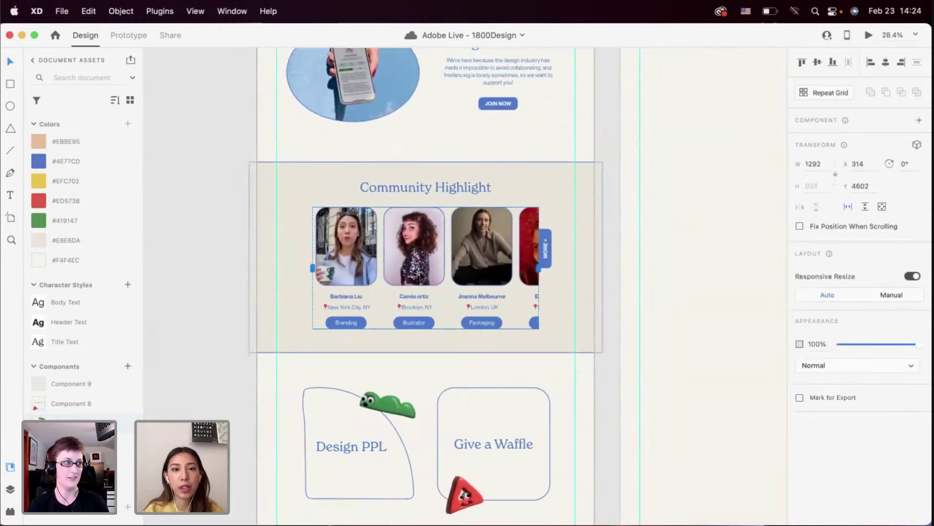
scroll(421, 276, "down", 7)
scroll(420, 274, "up", 5)
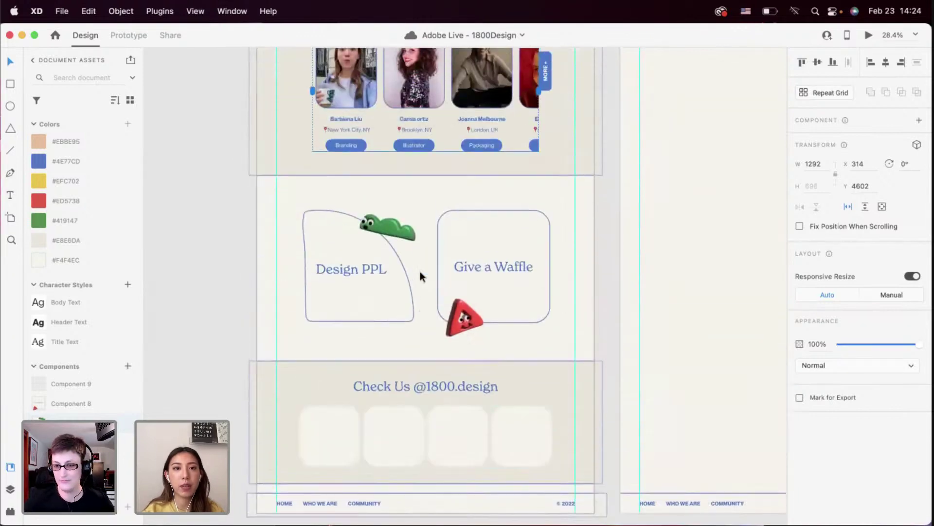
scroll(393, 258, "up", 1)
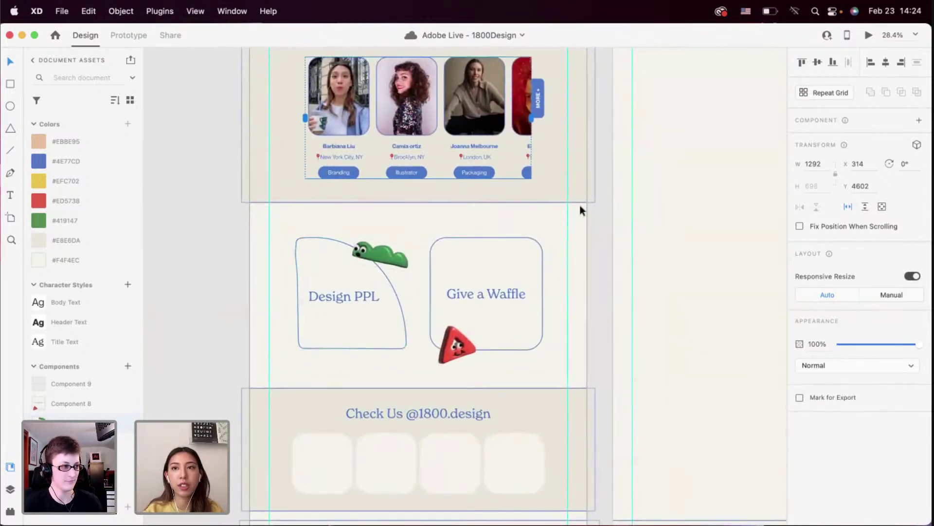
left_click(868, 36)
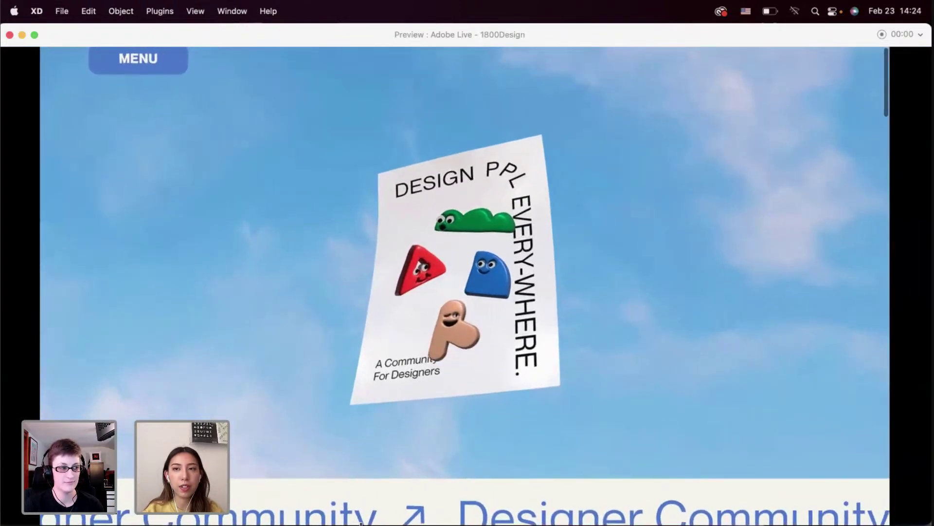
Scroll the preview down from the sky hero and Design PPL poster
scroll(413, 364, "down", 2)
scroll(412, 364, "down", 3)
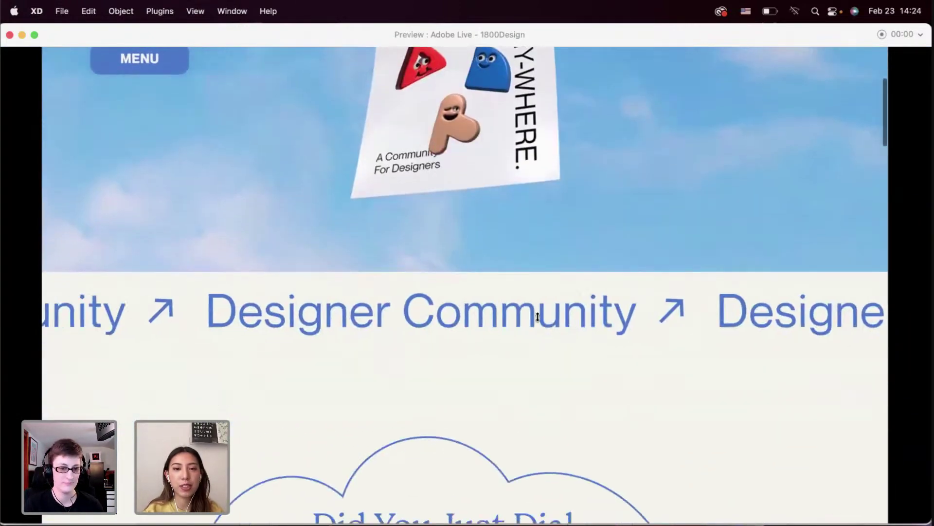
scroll(509, 355, "down", 5)
scroll(510, 355, "down", 10)
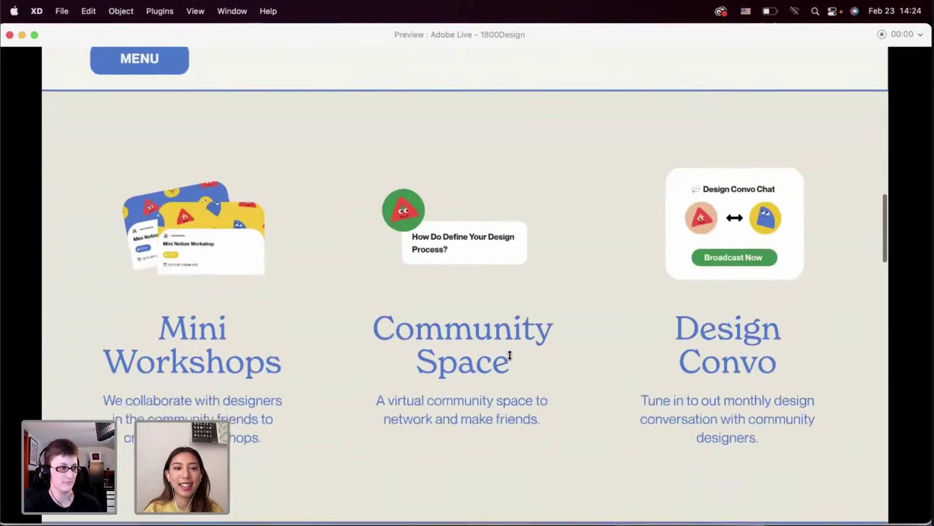
scroll(509, 355, "up", 3)
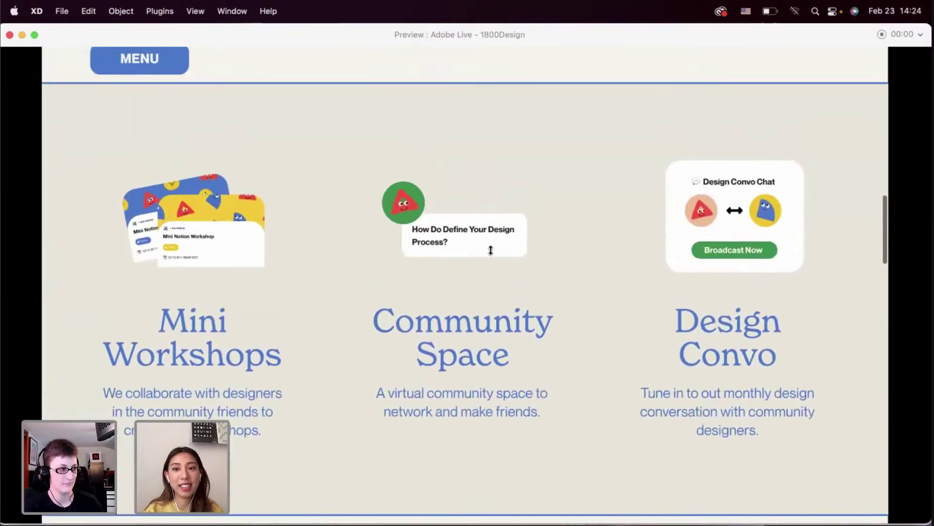
scroll(617, 249, "down", 10)
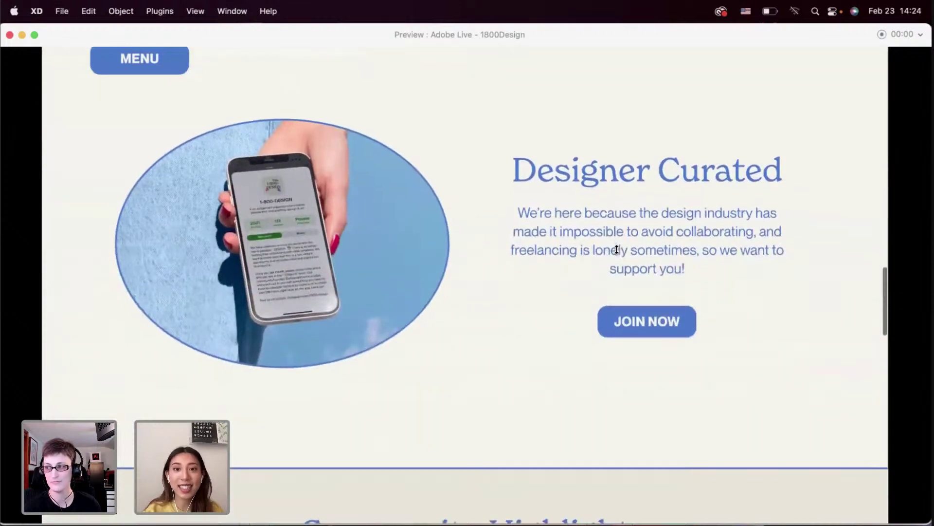
scroll(616, 249, "down", 7)
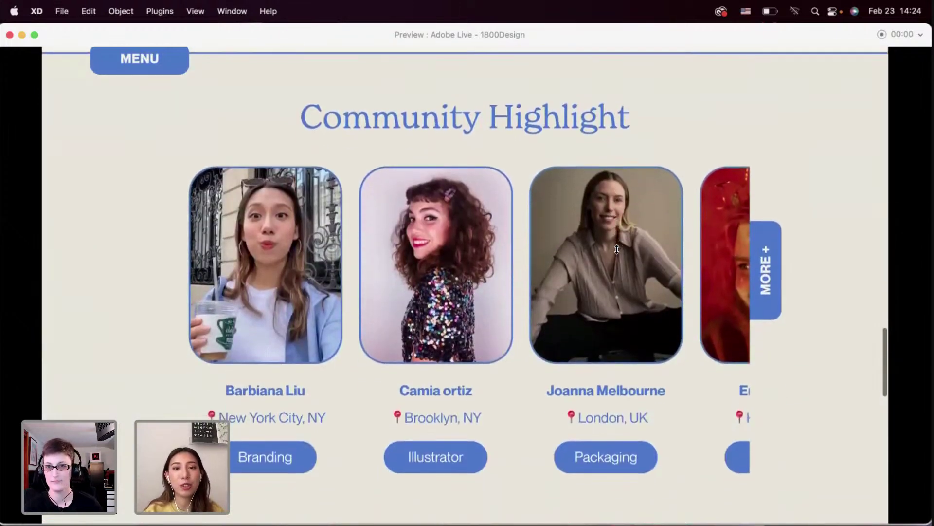
scroll(598, 256, "right", 5)
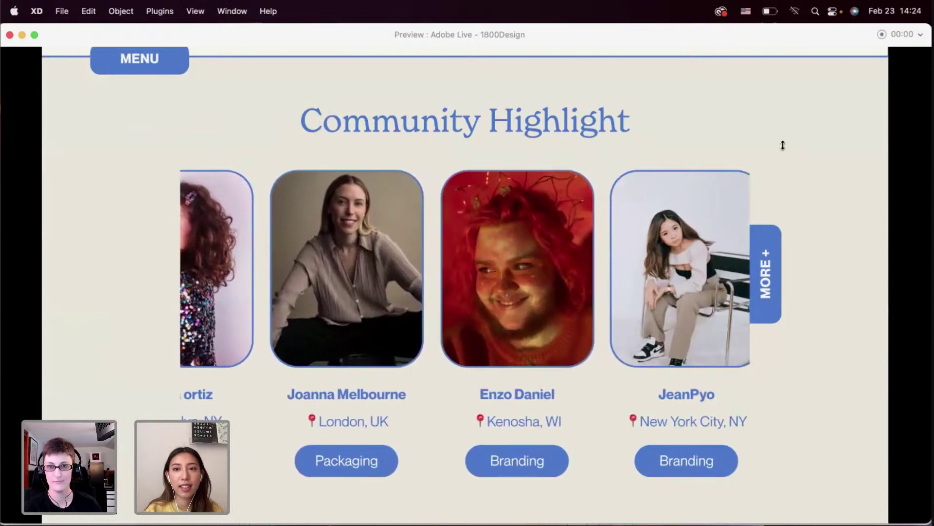
scroll(783, 145, "down", 10)
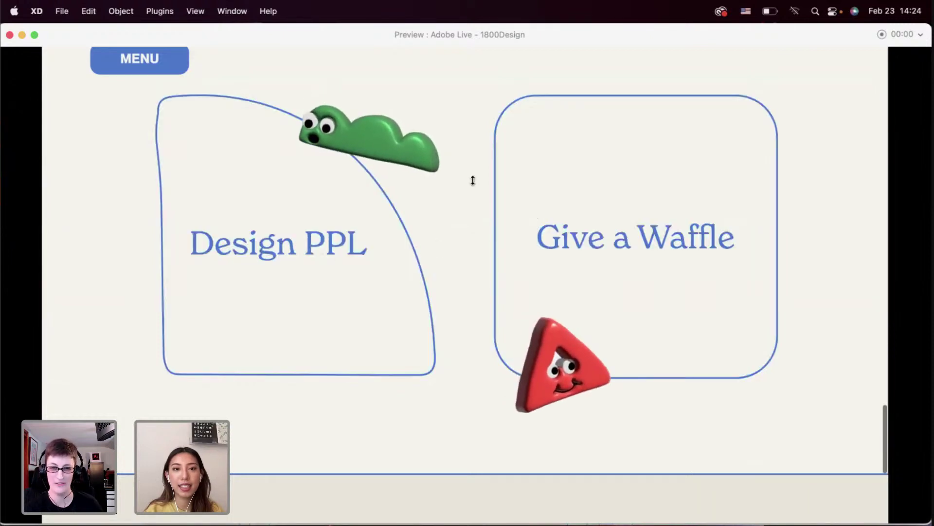
scroll(843, 85, "down", 7)
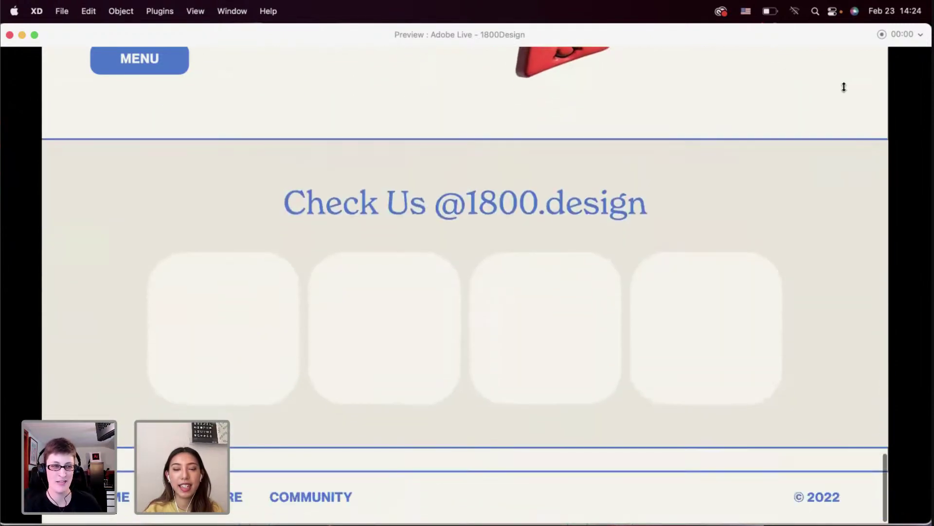
scroll(371, 115, "up", 6)
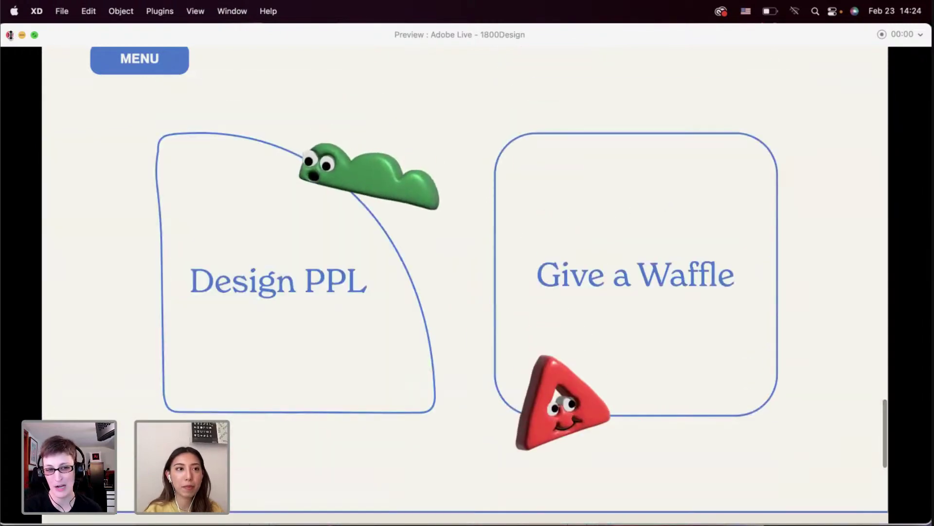
left_click(10, 35)
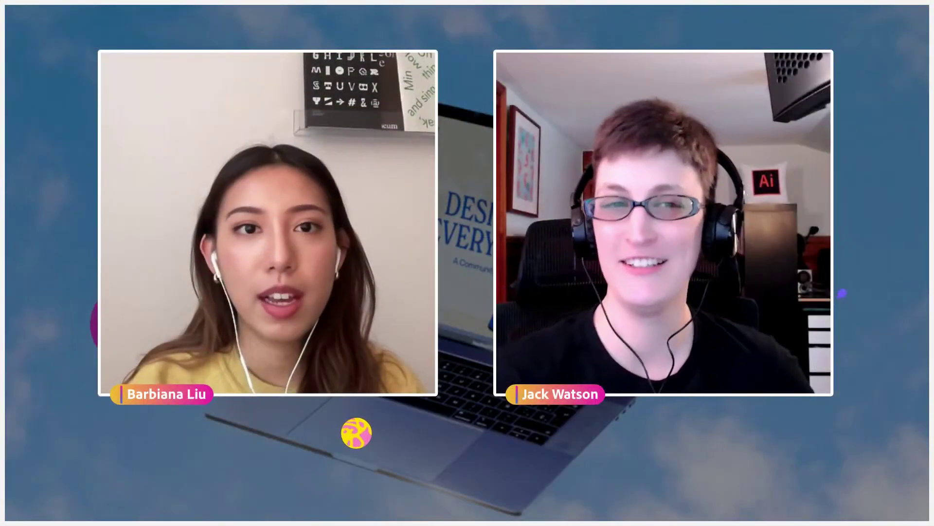